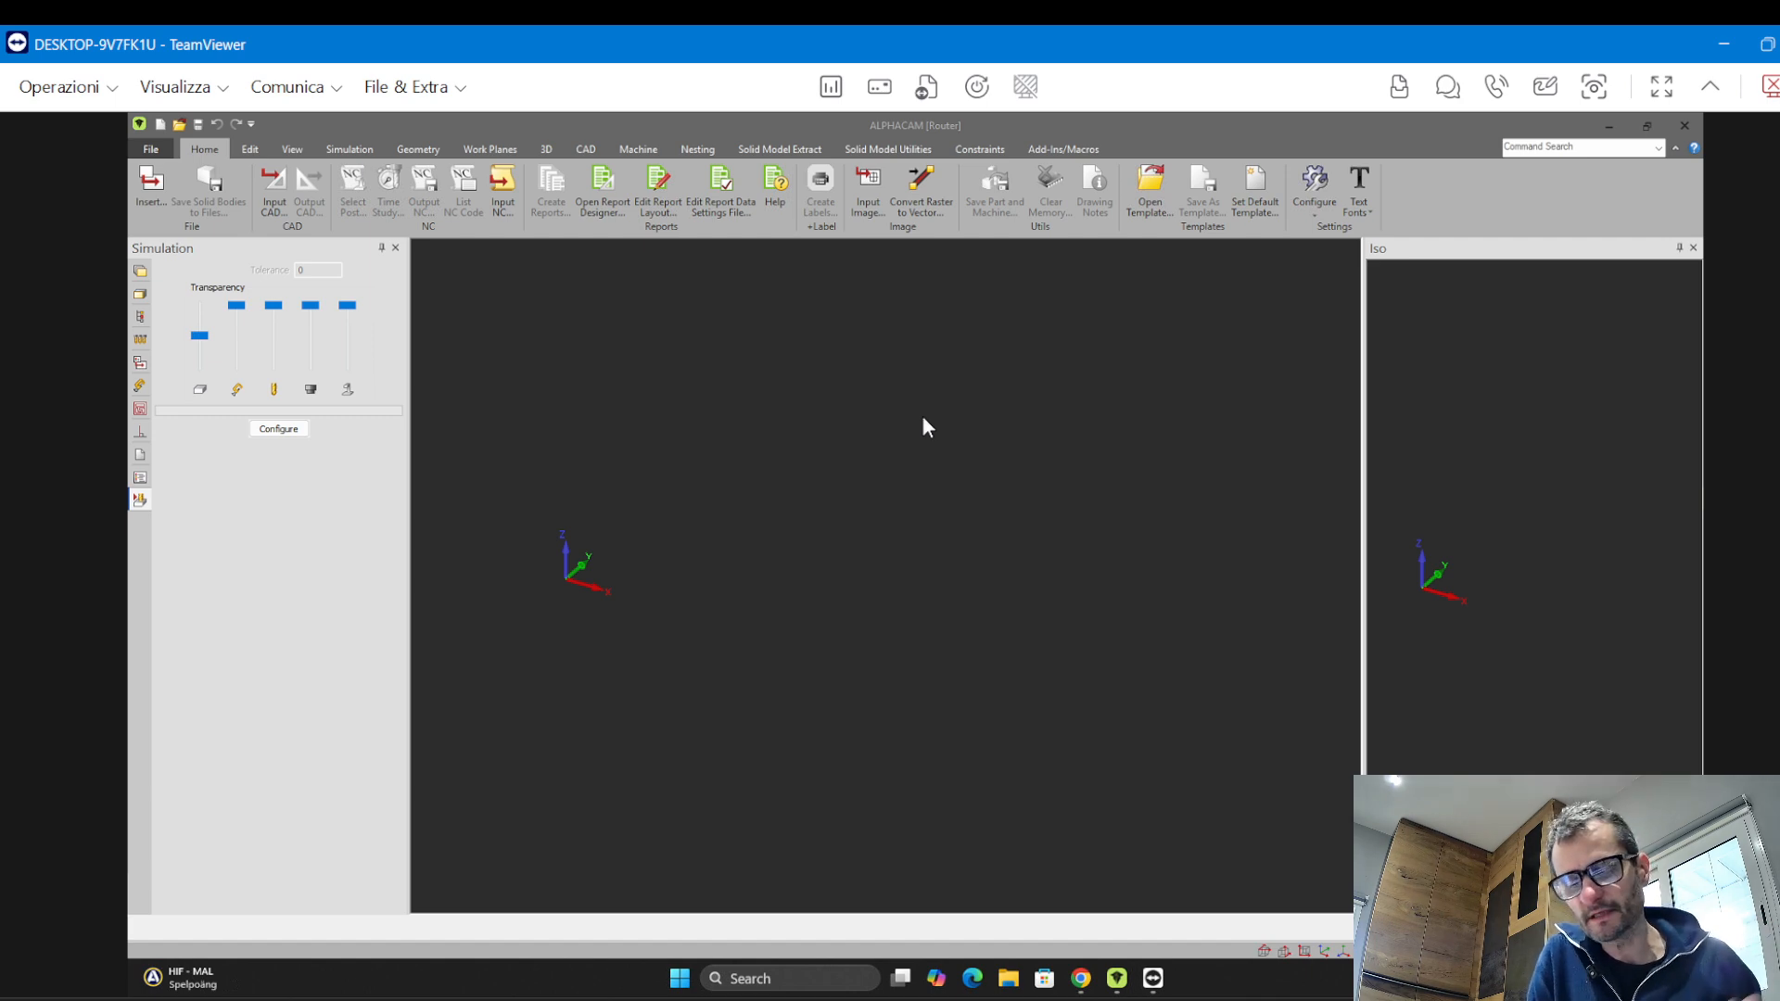
# Switch to the plan view and draw a 1000 by 500 rectangle with its first corner at the origin
pyautogui.click(293, 150)
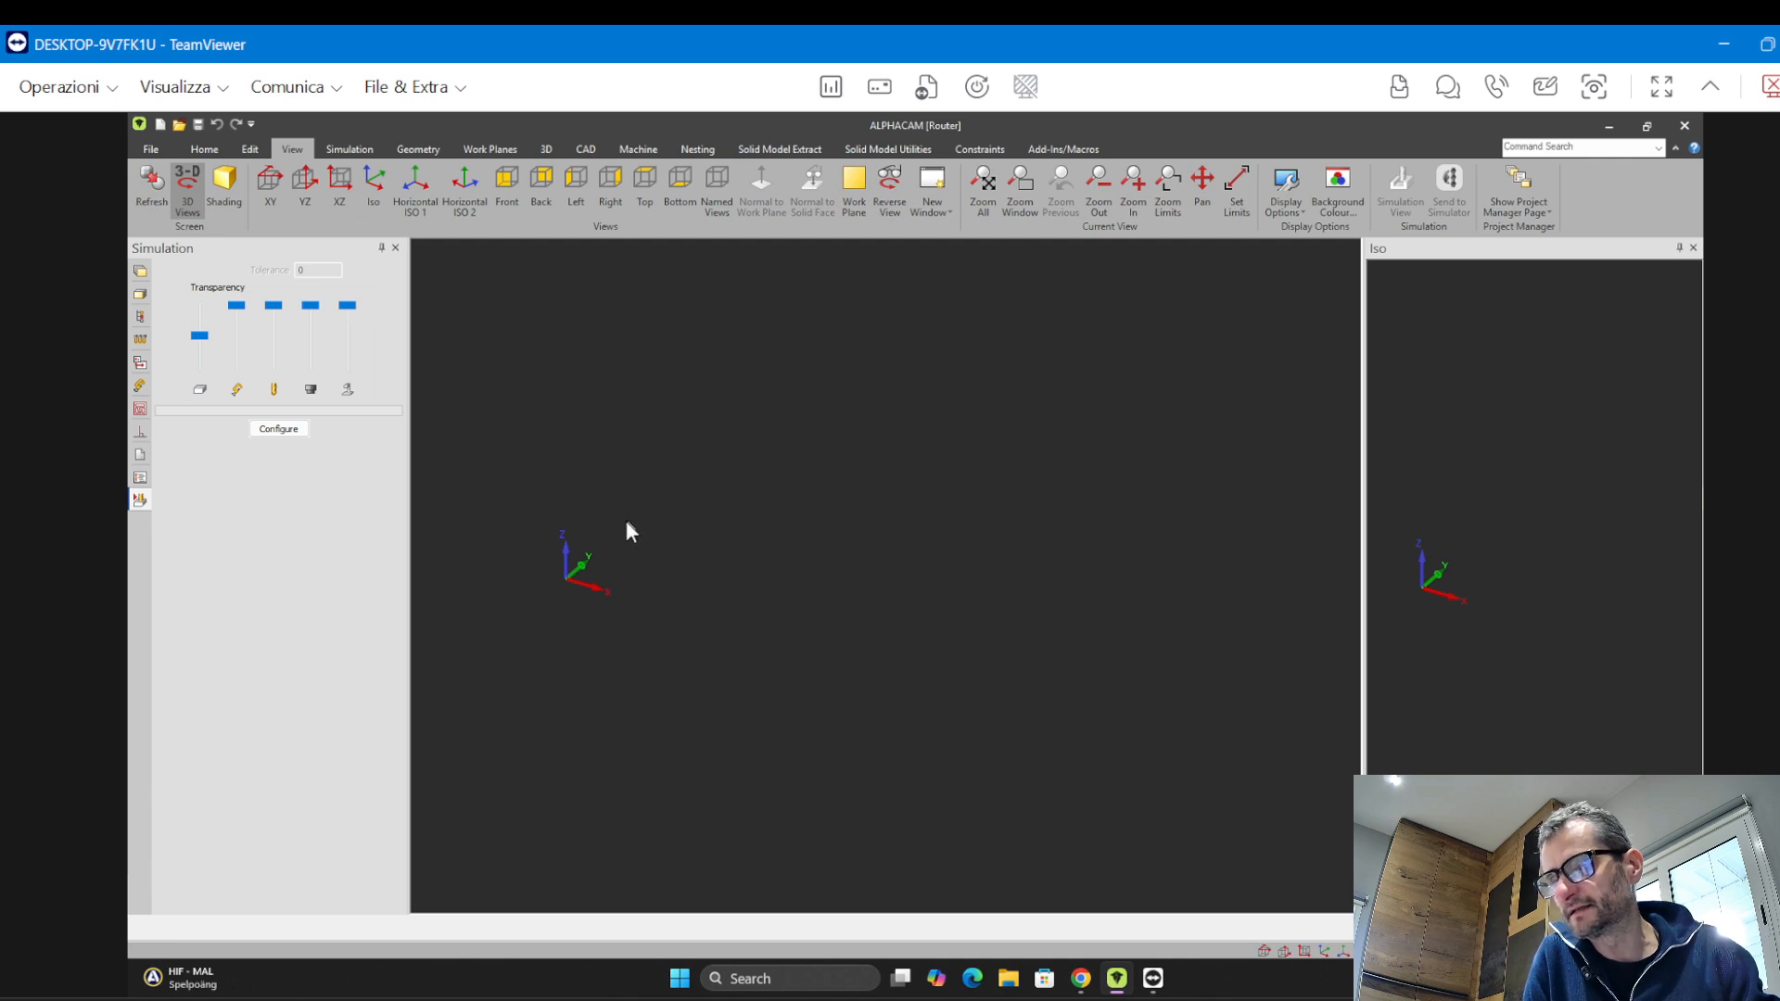
pyautogui.click(188, 190)
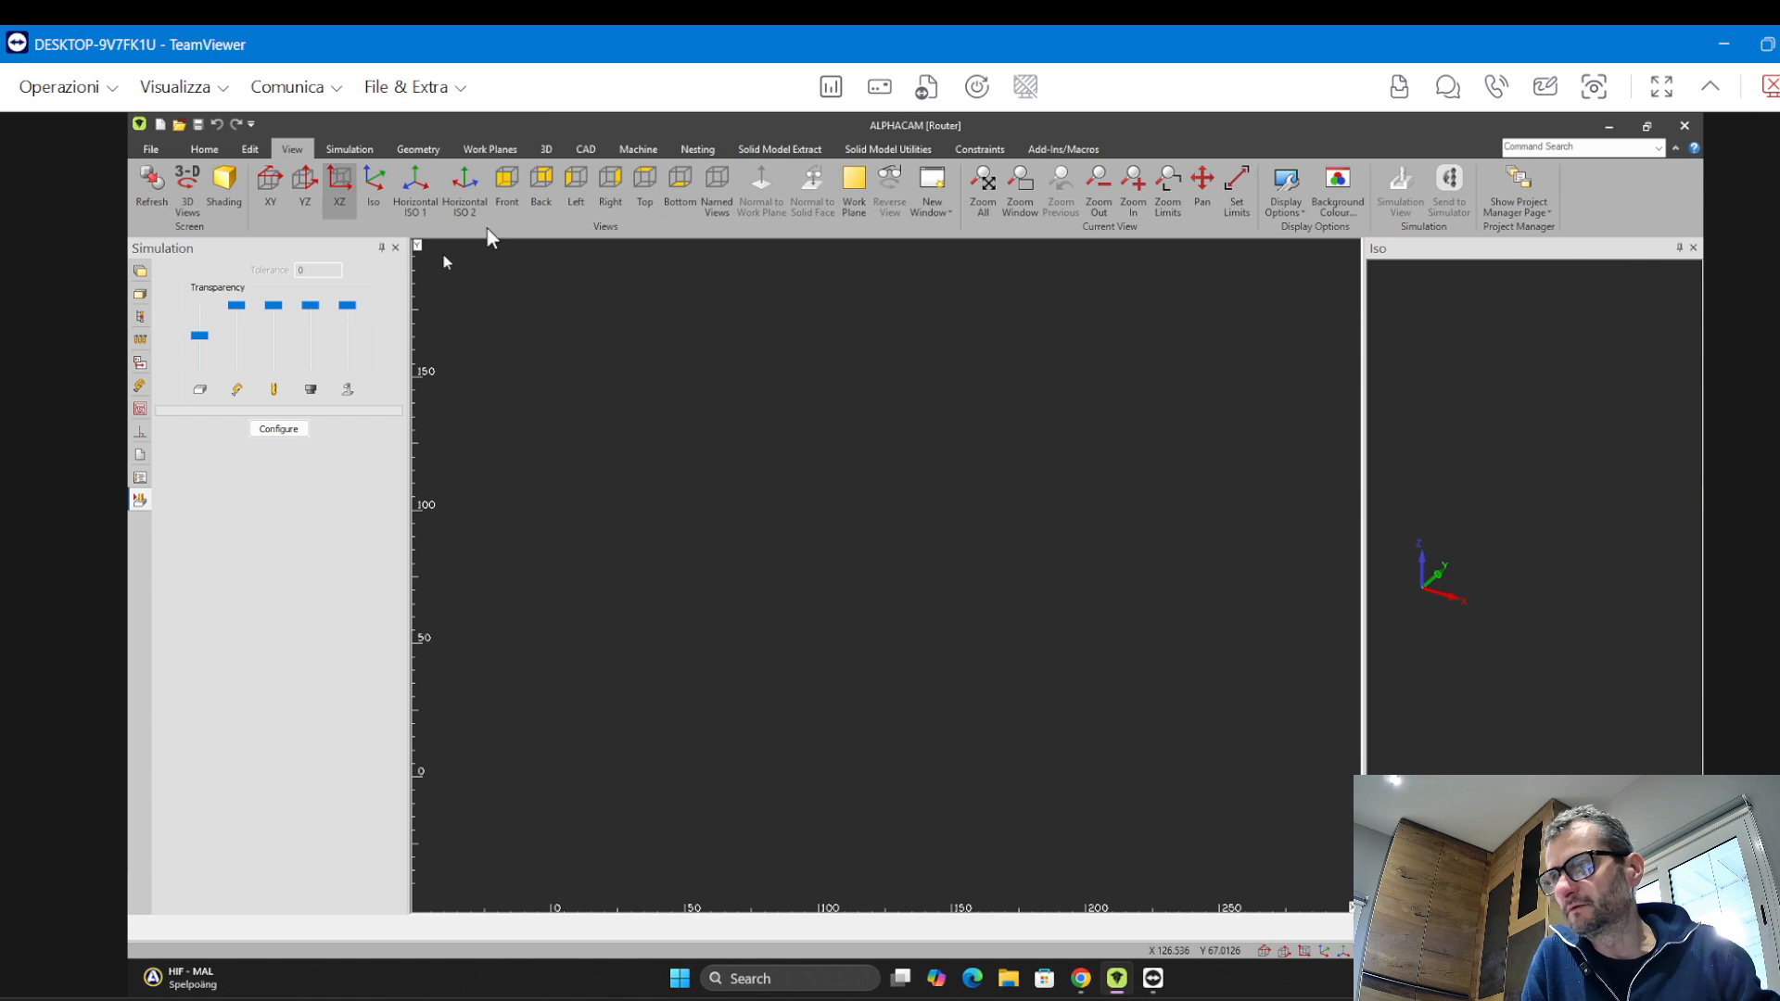
pyautogui.click(418, 149)
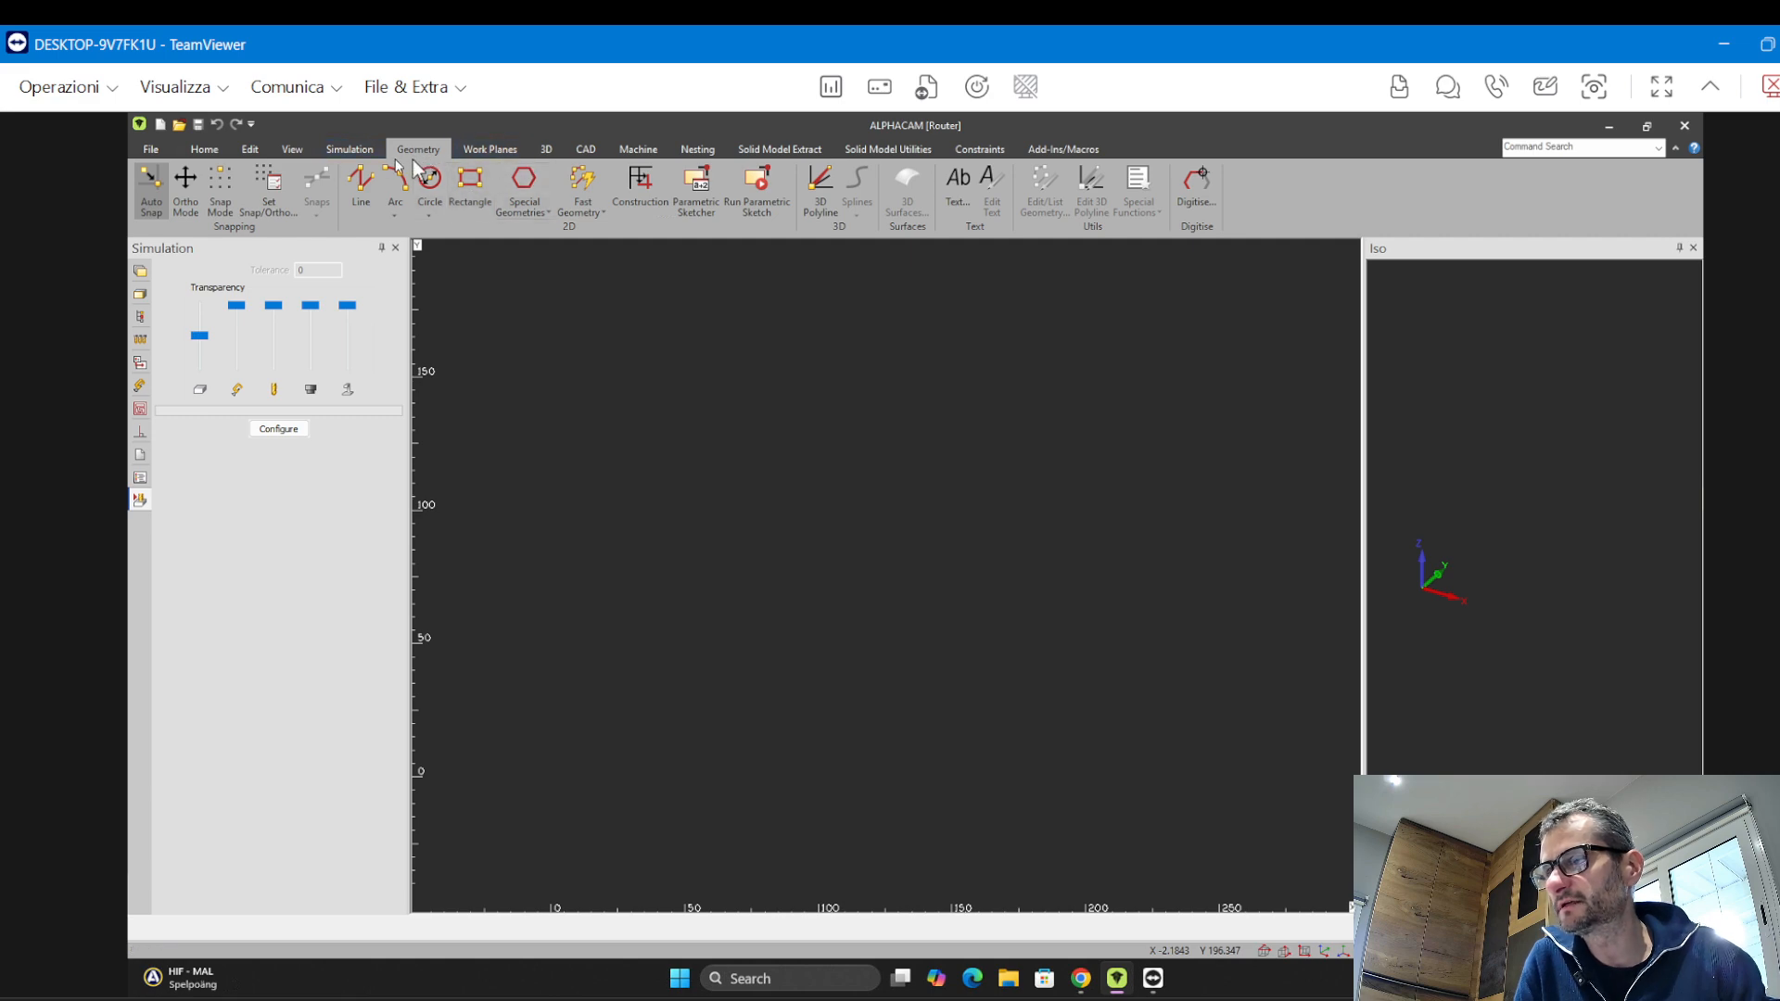
pyautogui.click(475, 188)
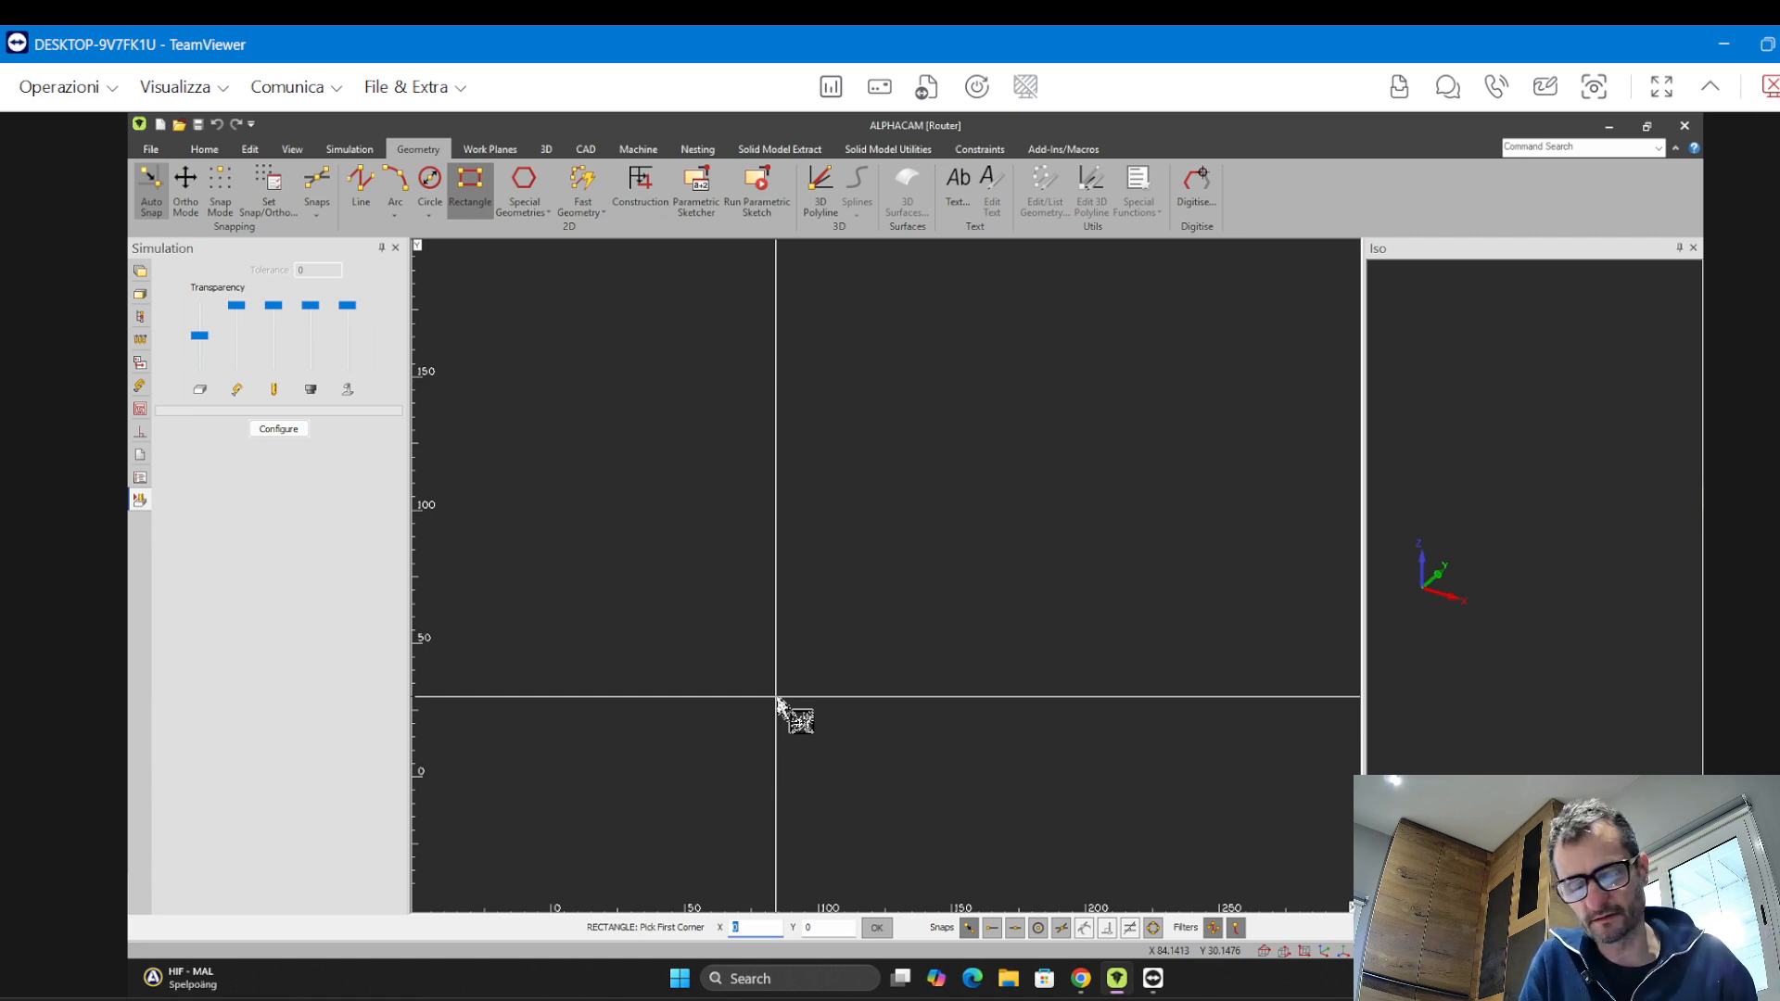
pyautogui.press('Return')
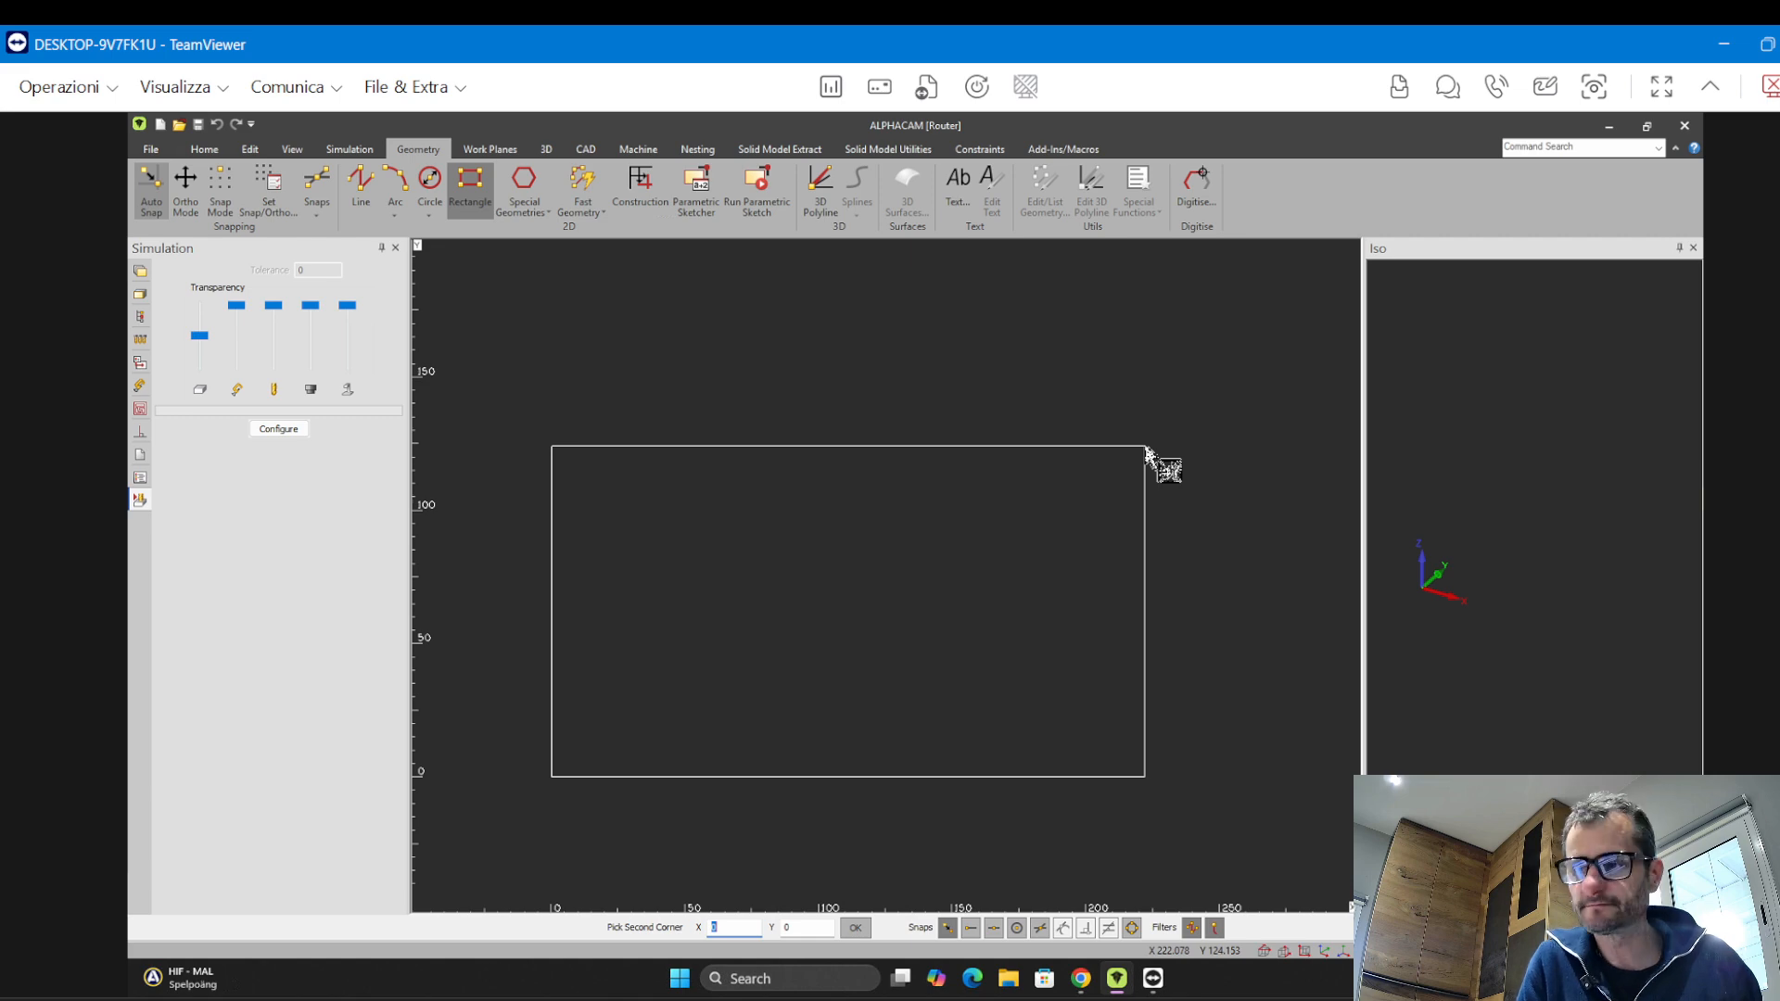
pyautogui.write('1000')
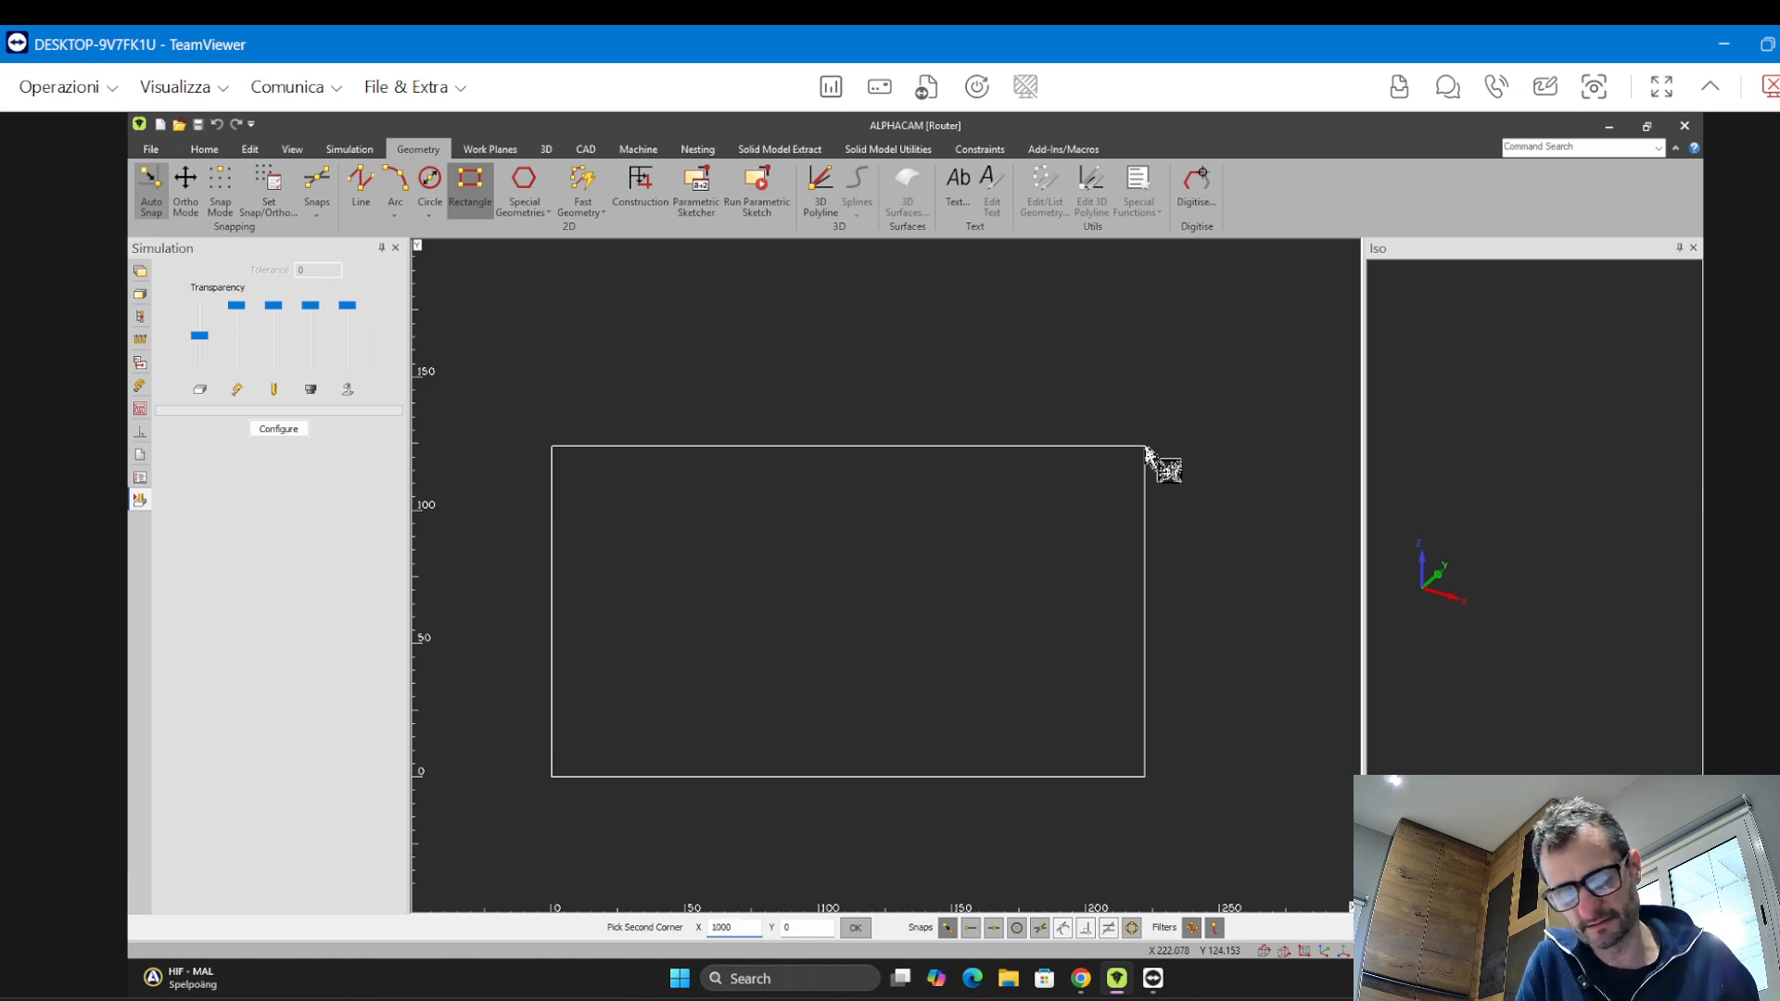
pyautogui.press('Tab')
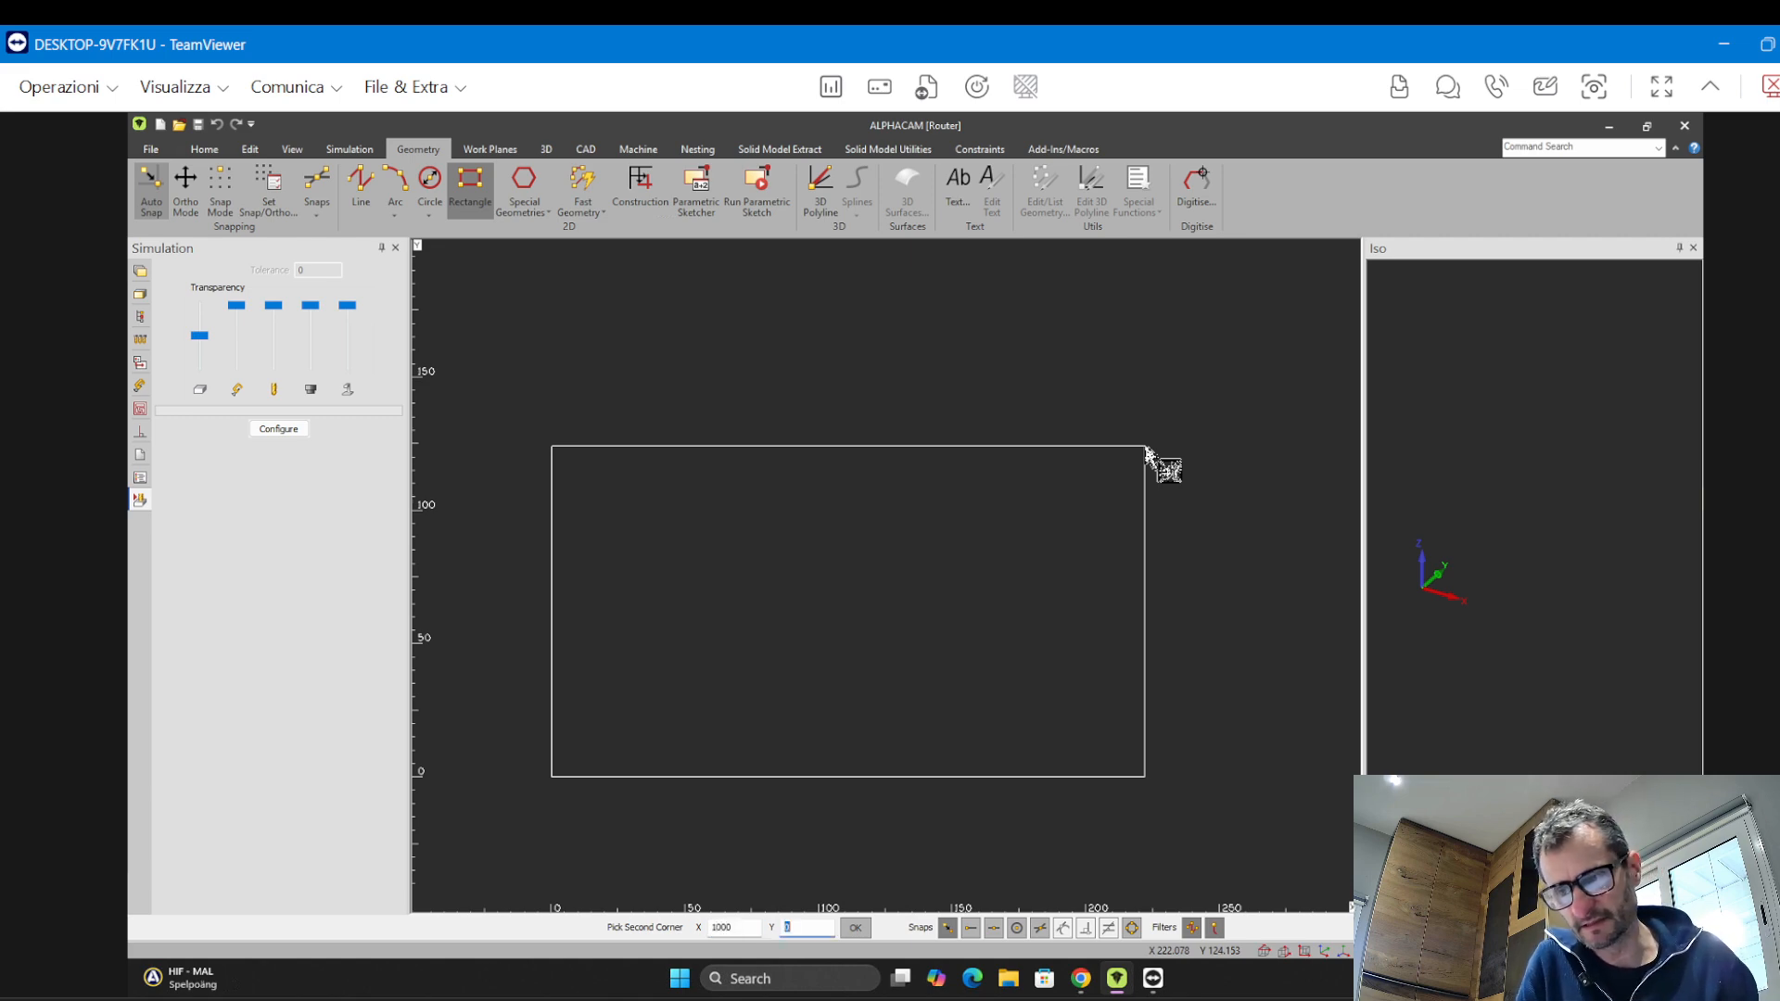
pyautogui.write('500')
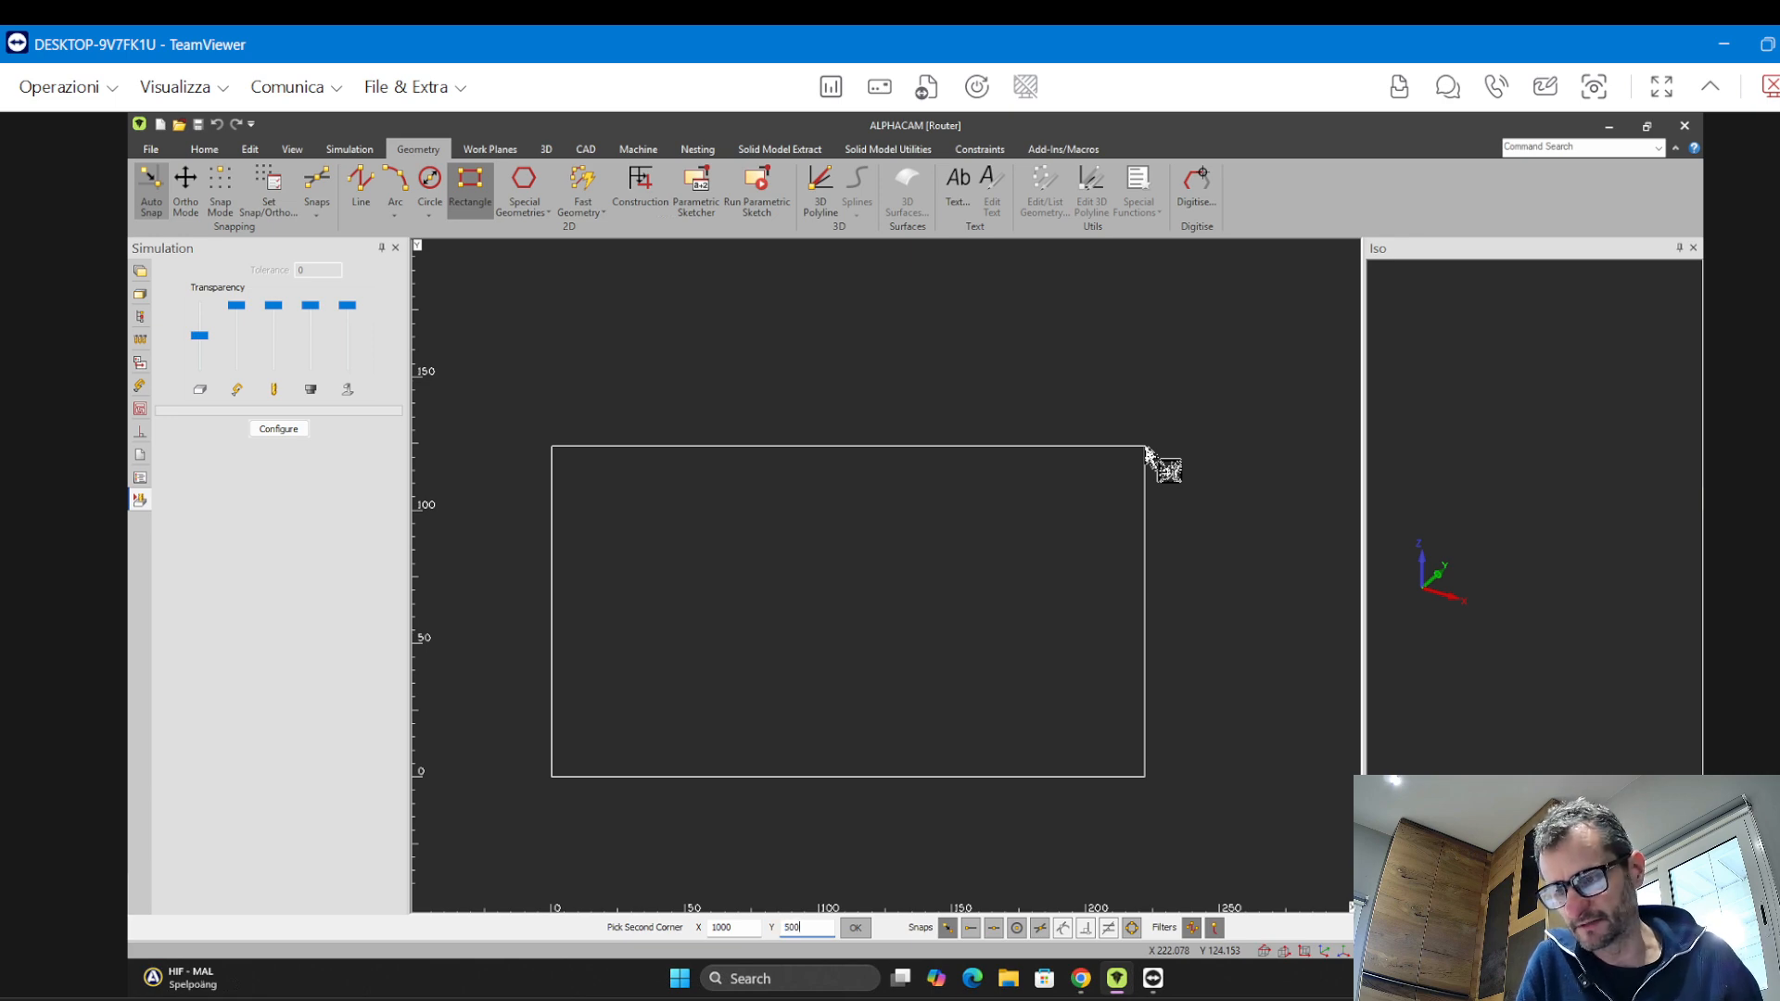
pyautogui.press('Return')
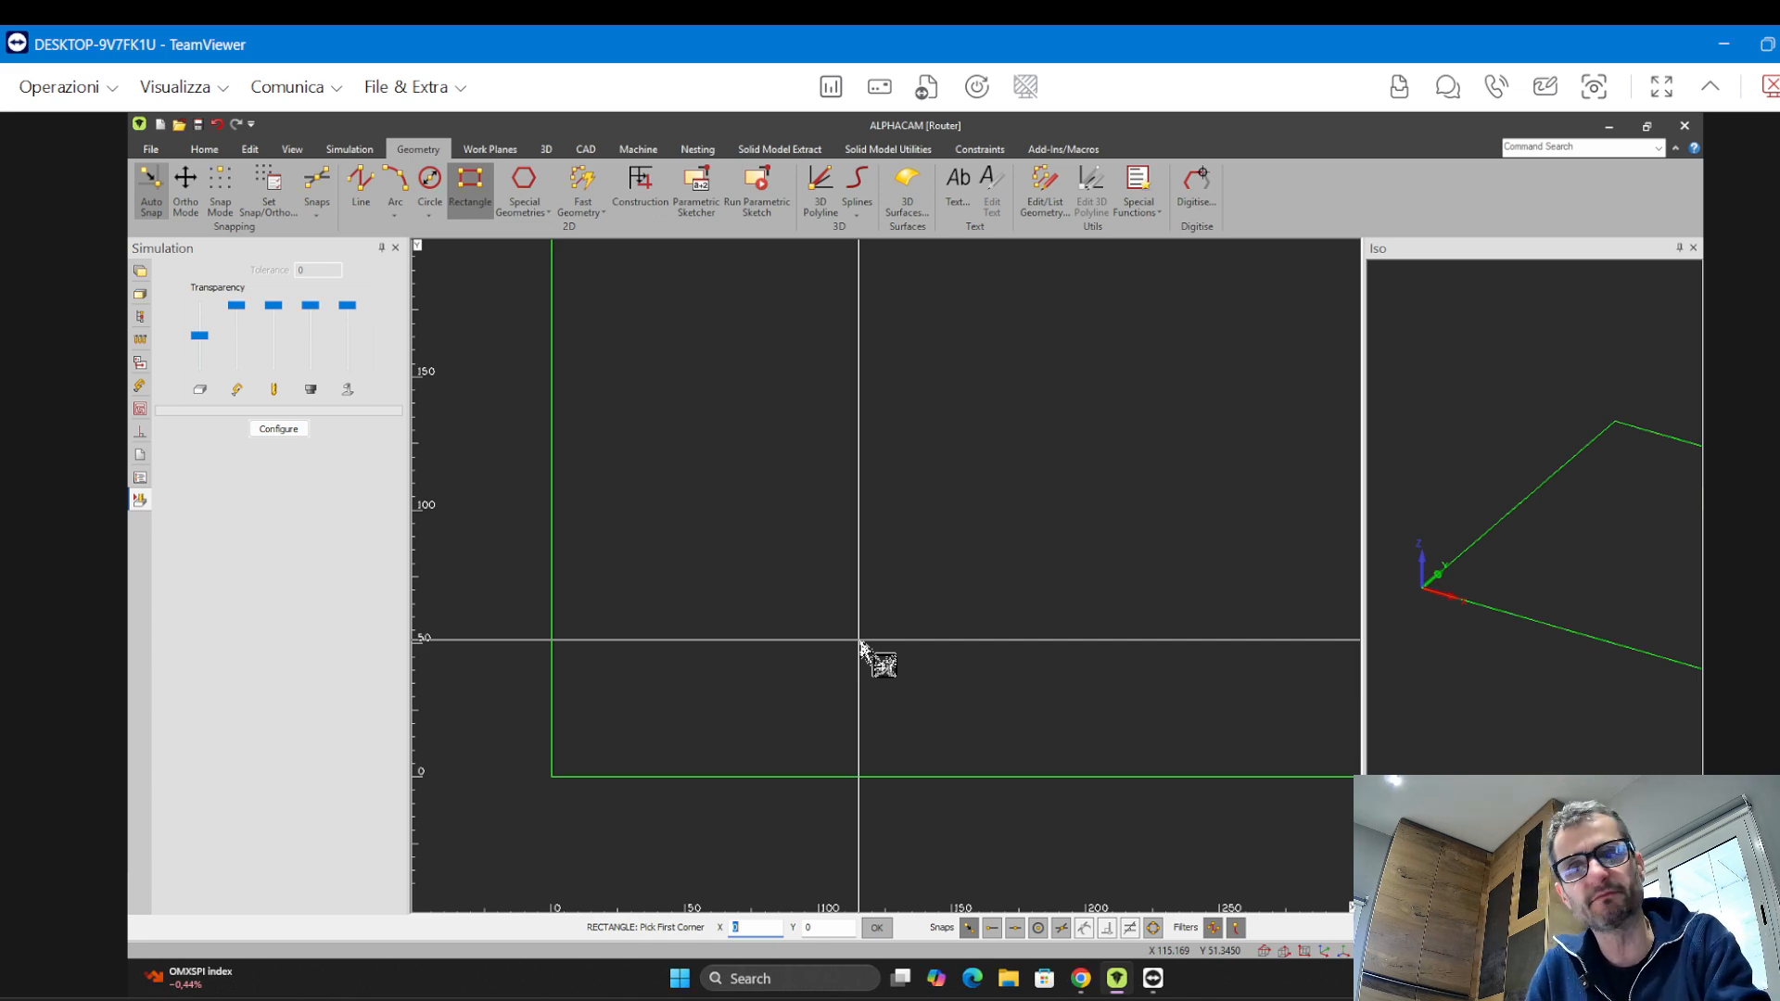
pyautogui.press('Escape')
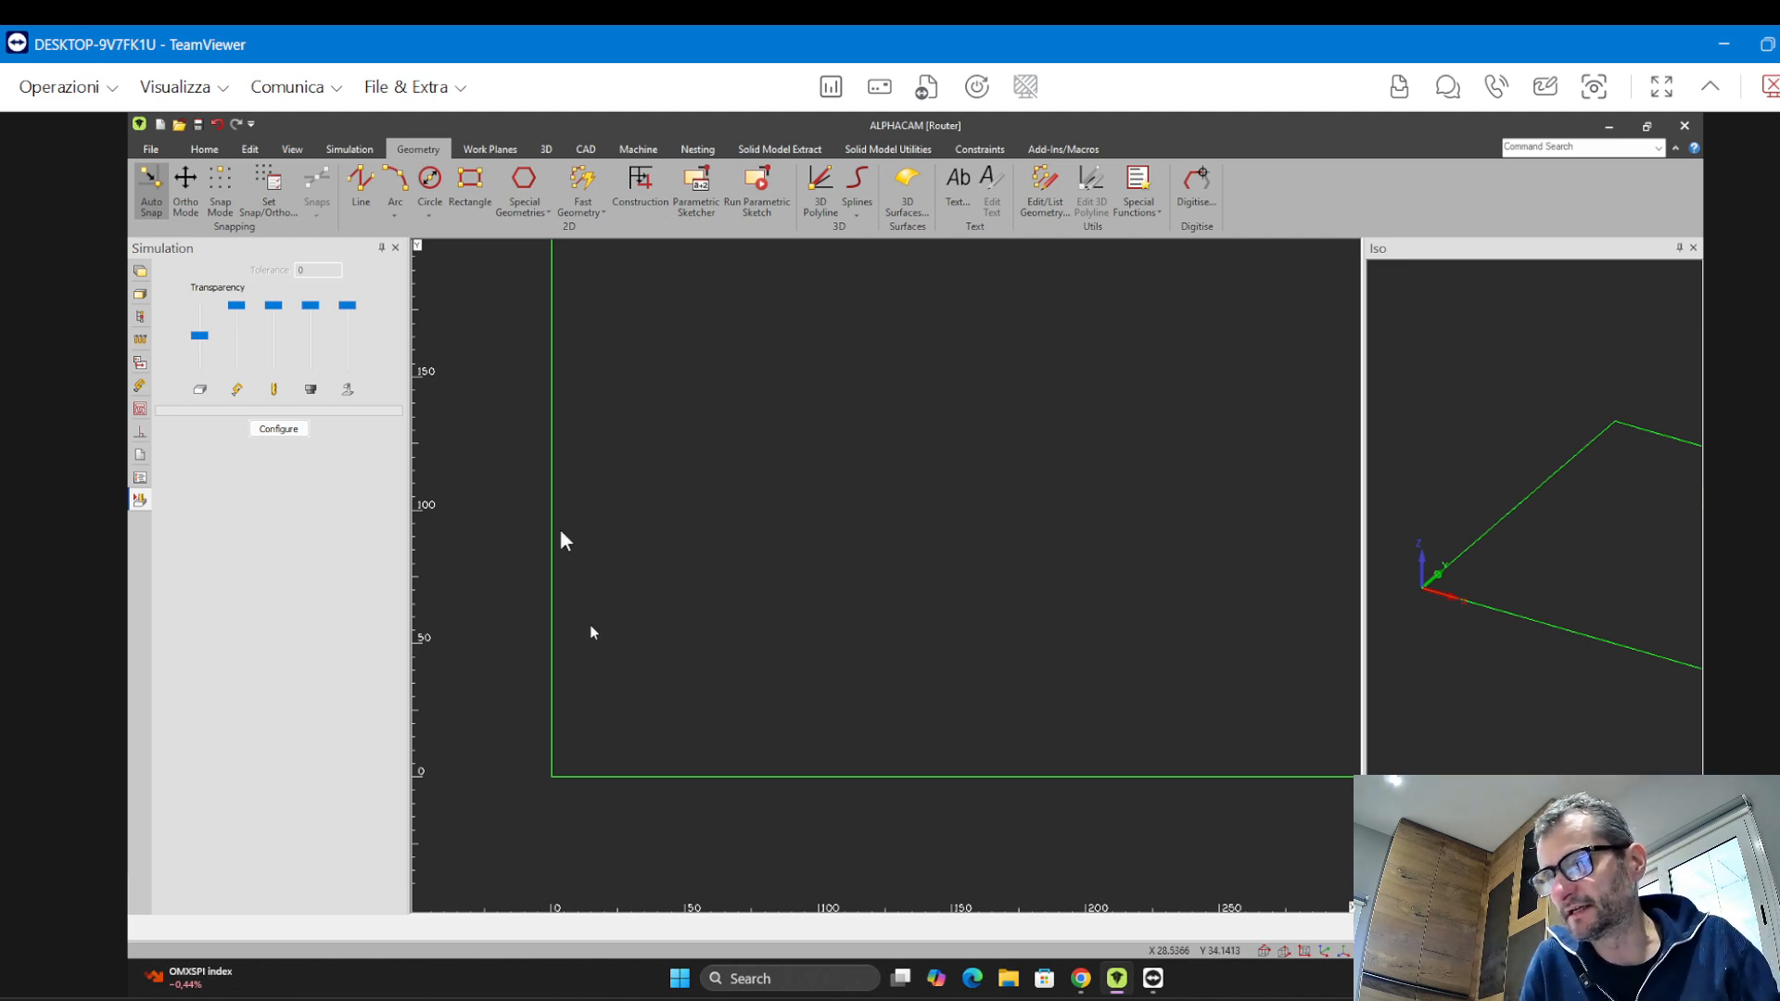
# Zoom to fit the rectangle, then zoom in closely on its corners to inspect them
pyautogui.click(292, 148)
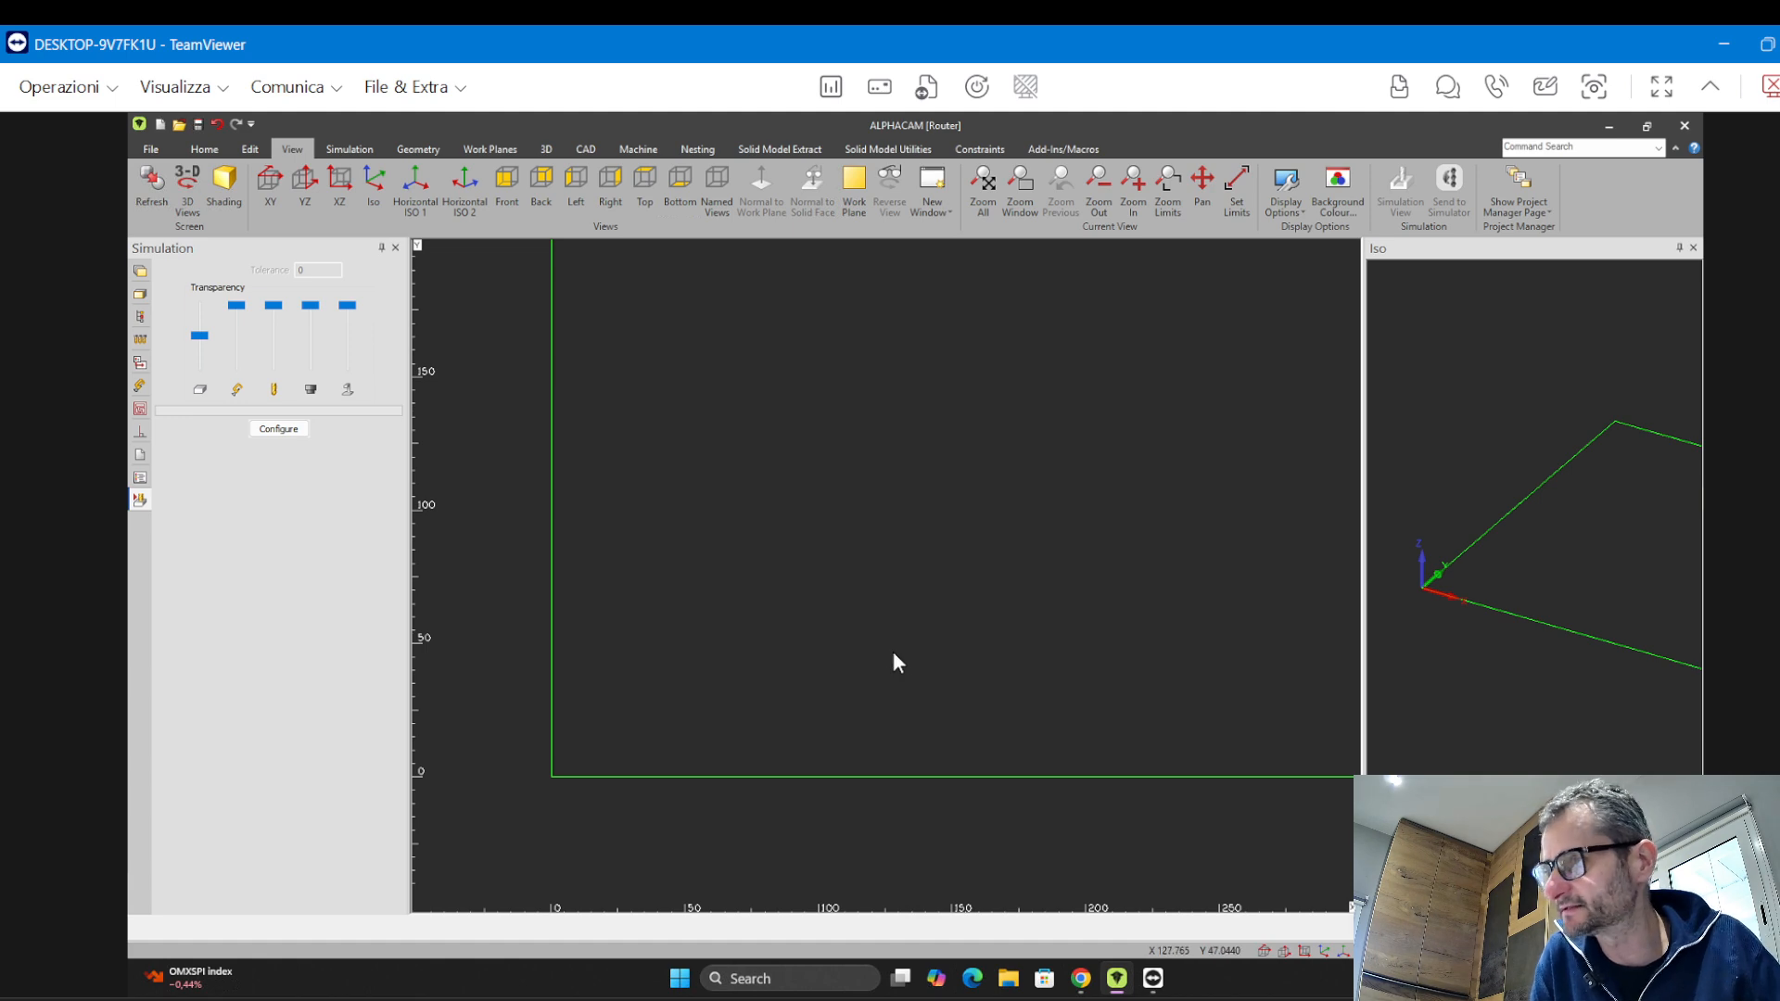
pyautogui.click(982, 197)
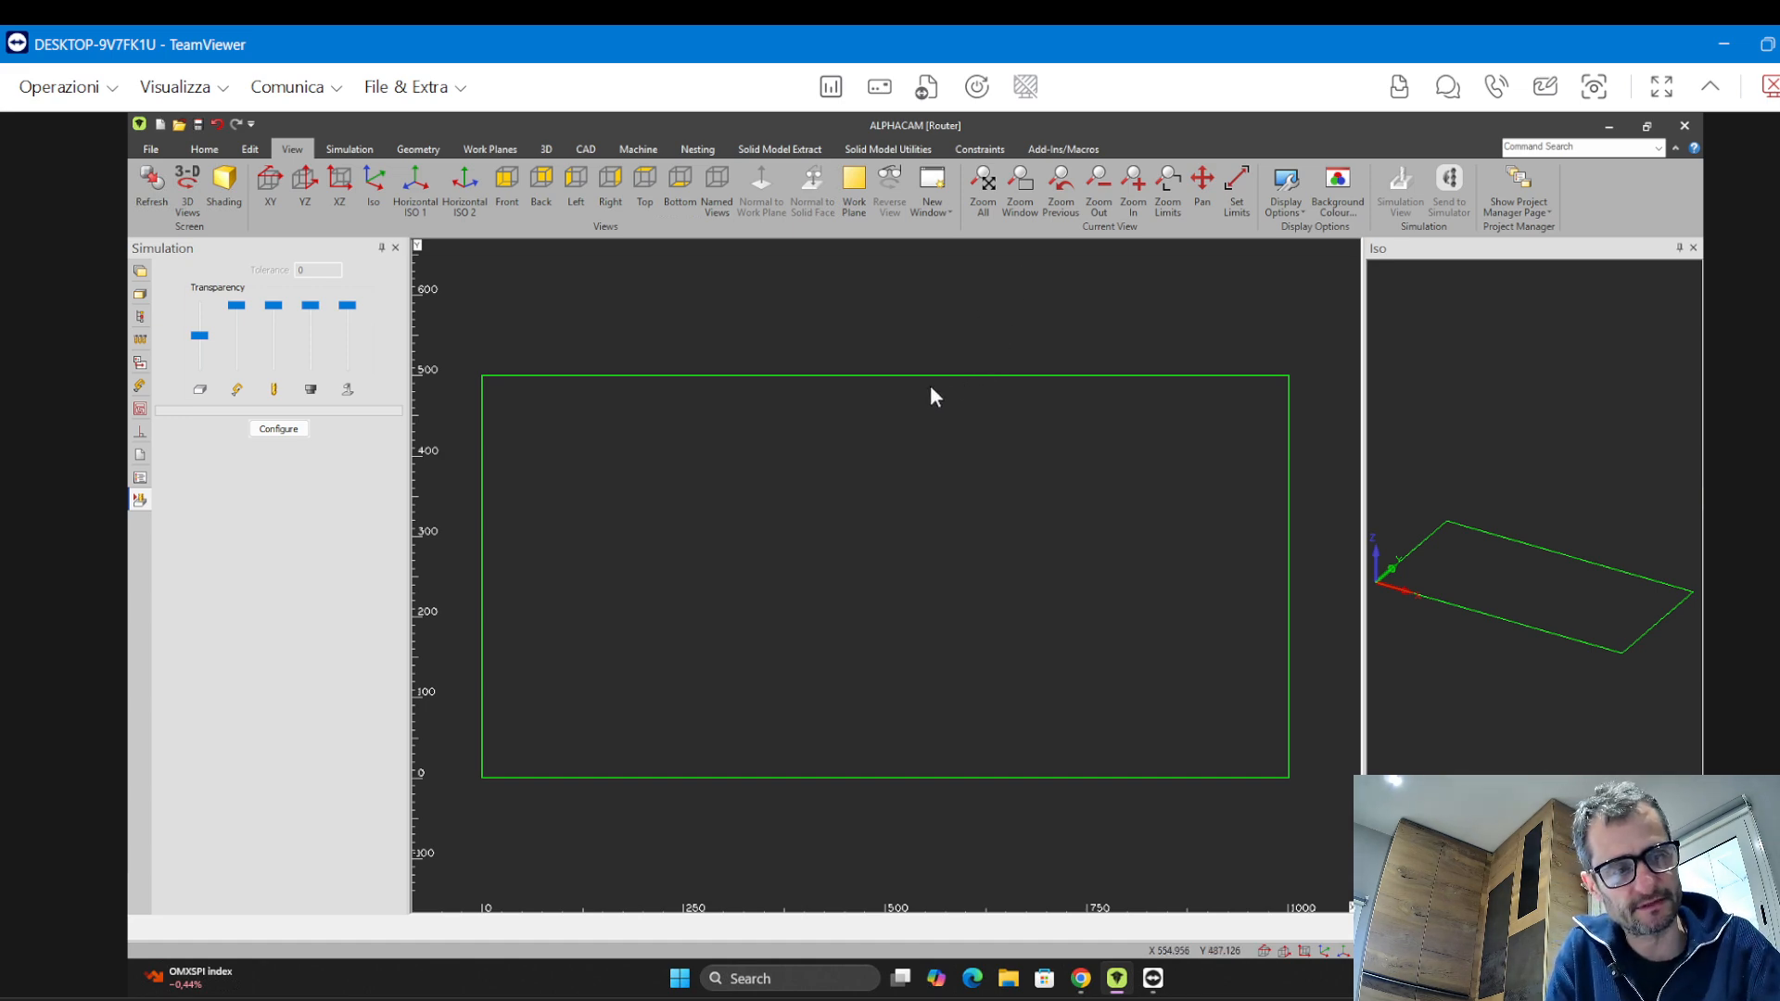
pyautogui.scroll(5, 943, 397)
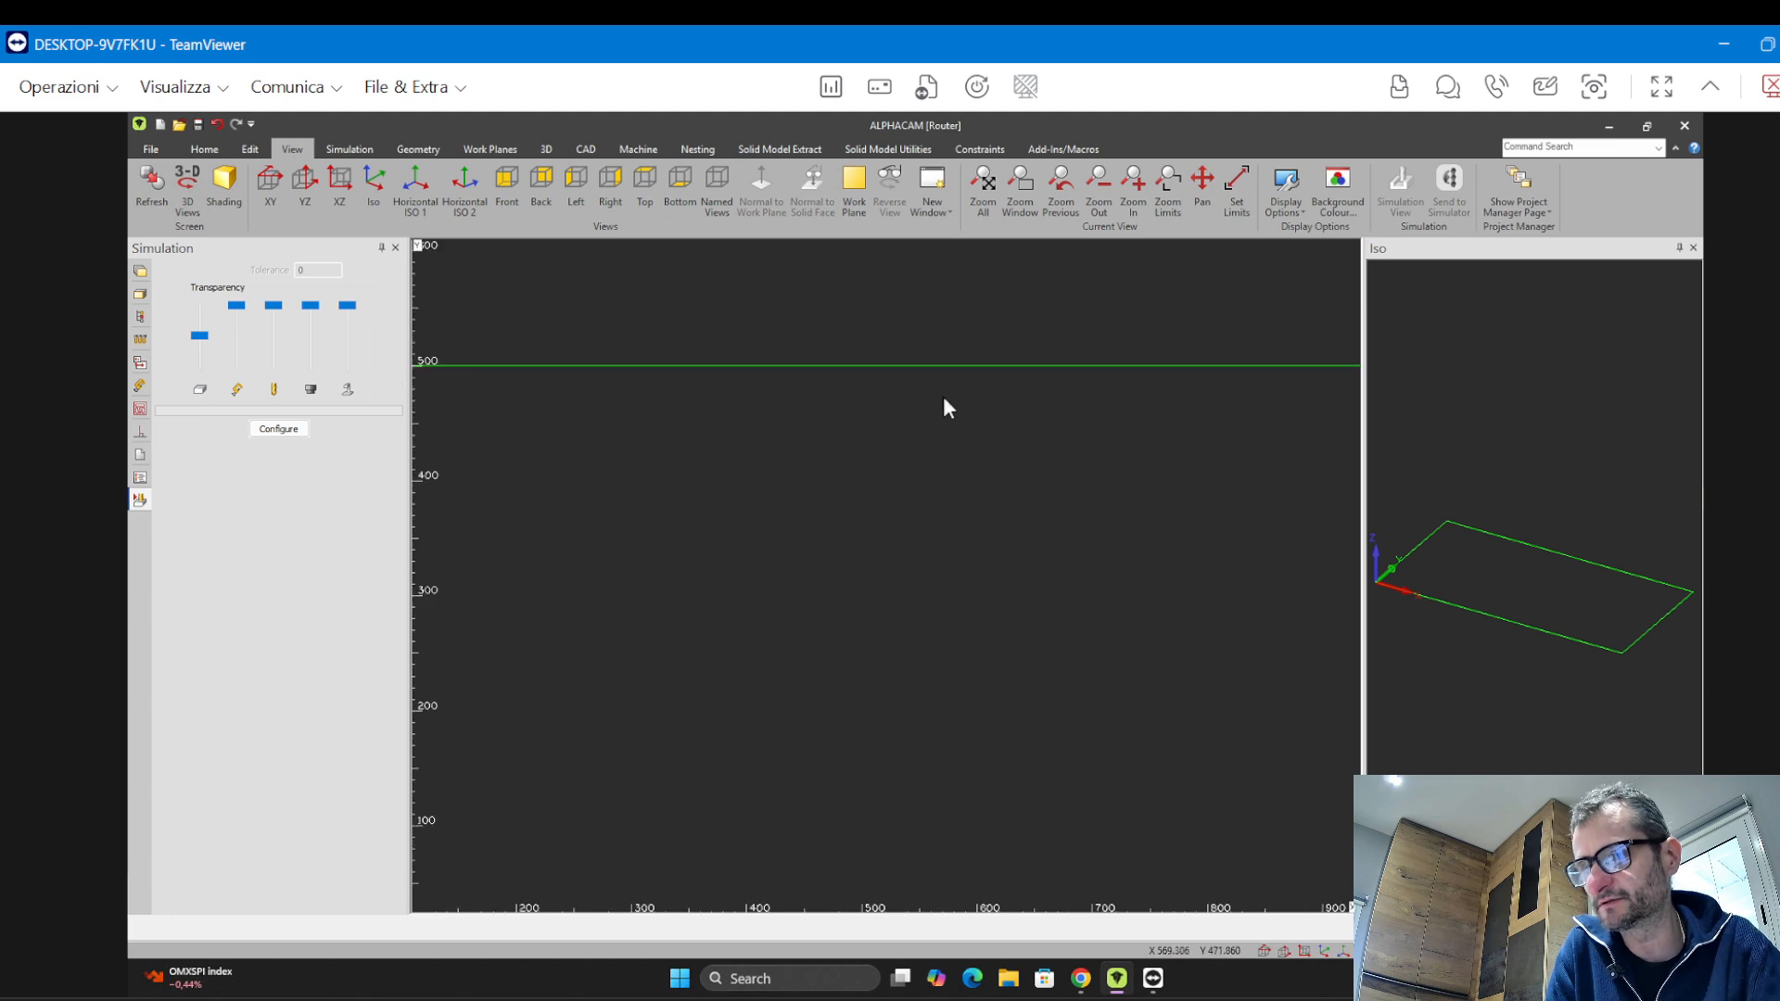
pyautogui.scroll(-8, 951, 398)
pyautogui.scroll(3, 958, 406)
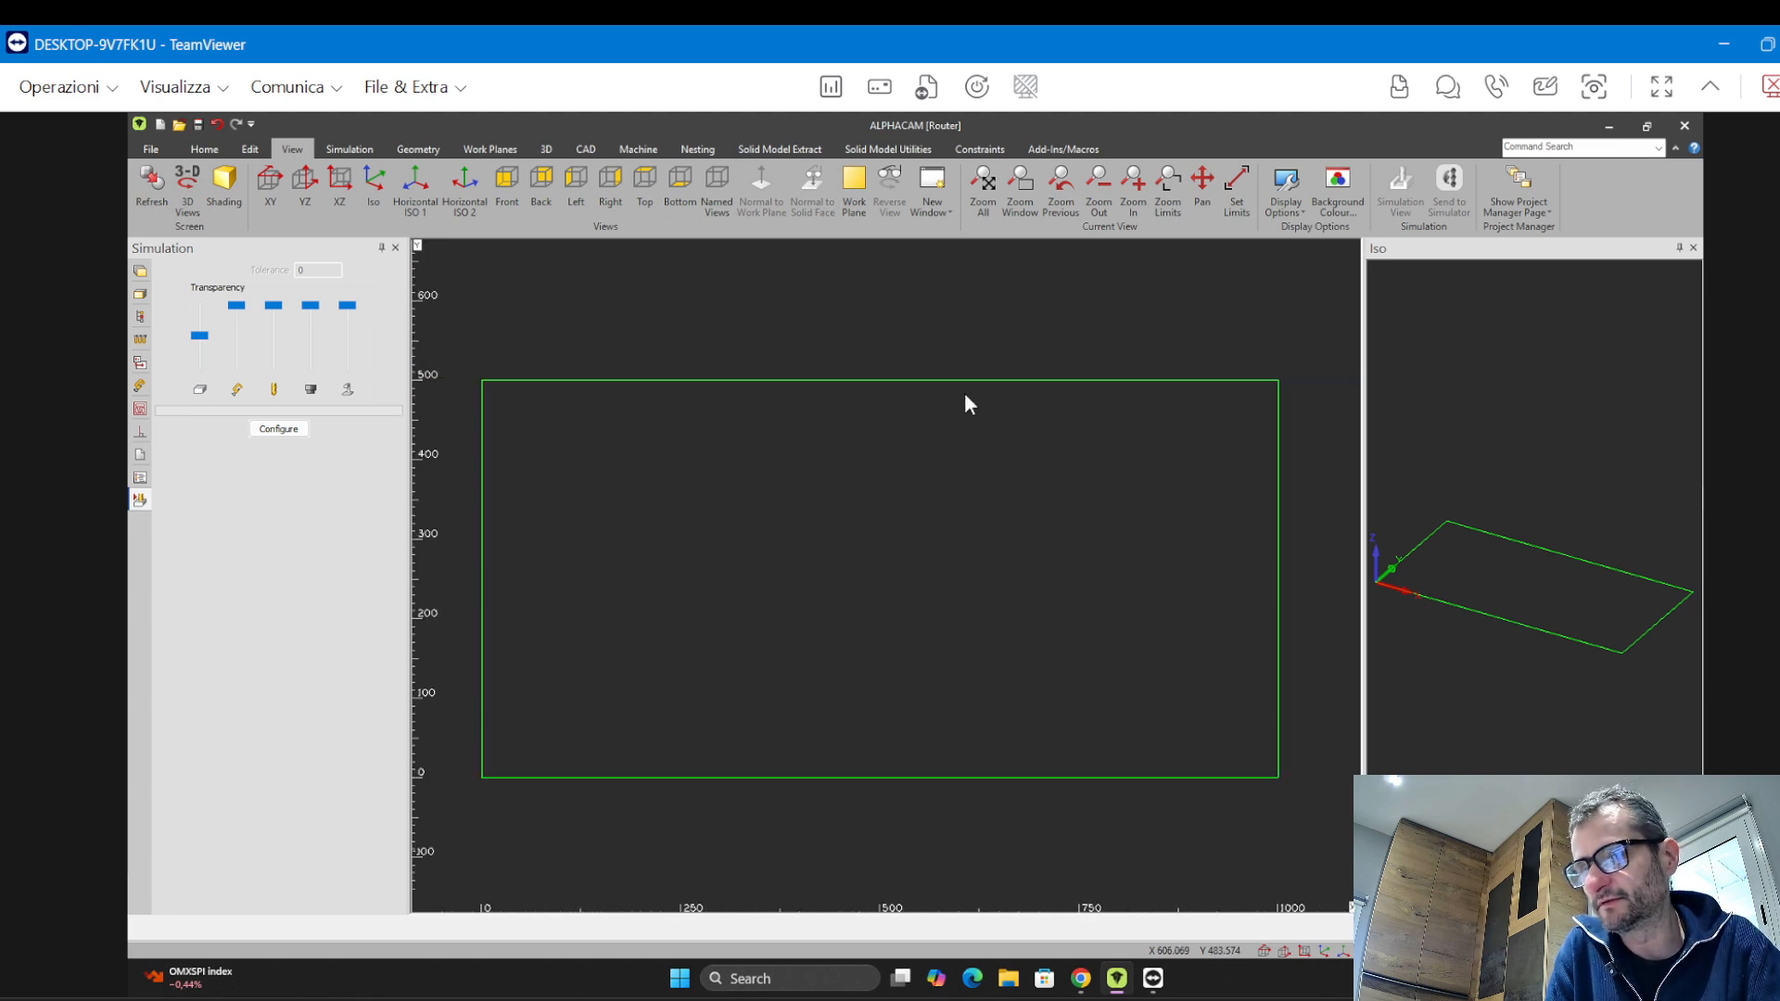
pyautogui.scroll(-4, 966, 405)
pyautogui.scroll(3, 968, 406)
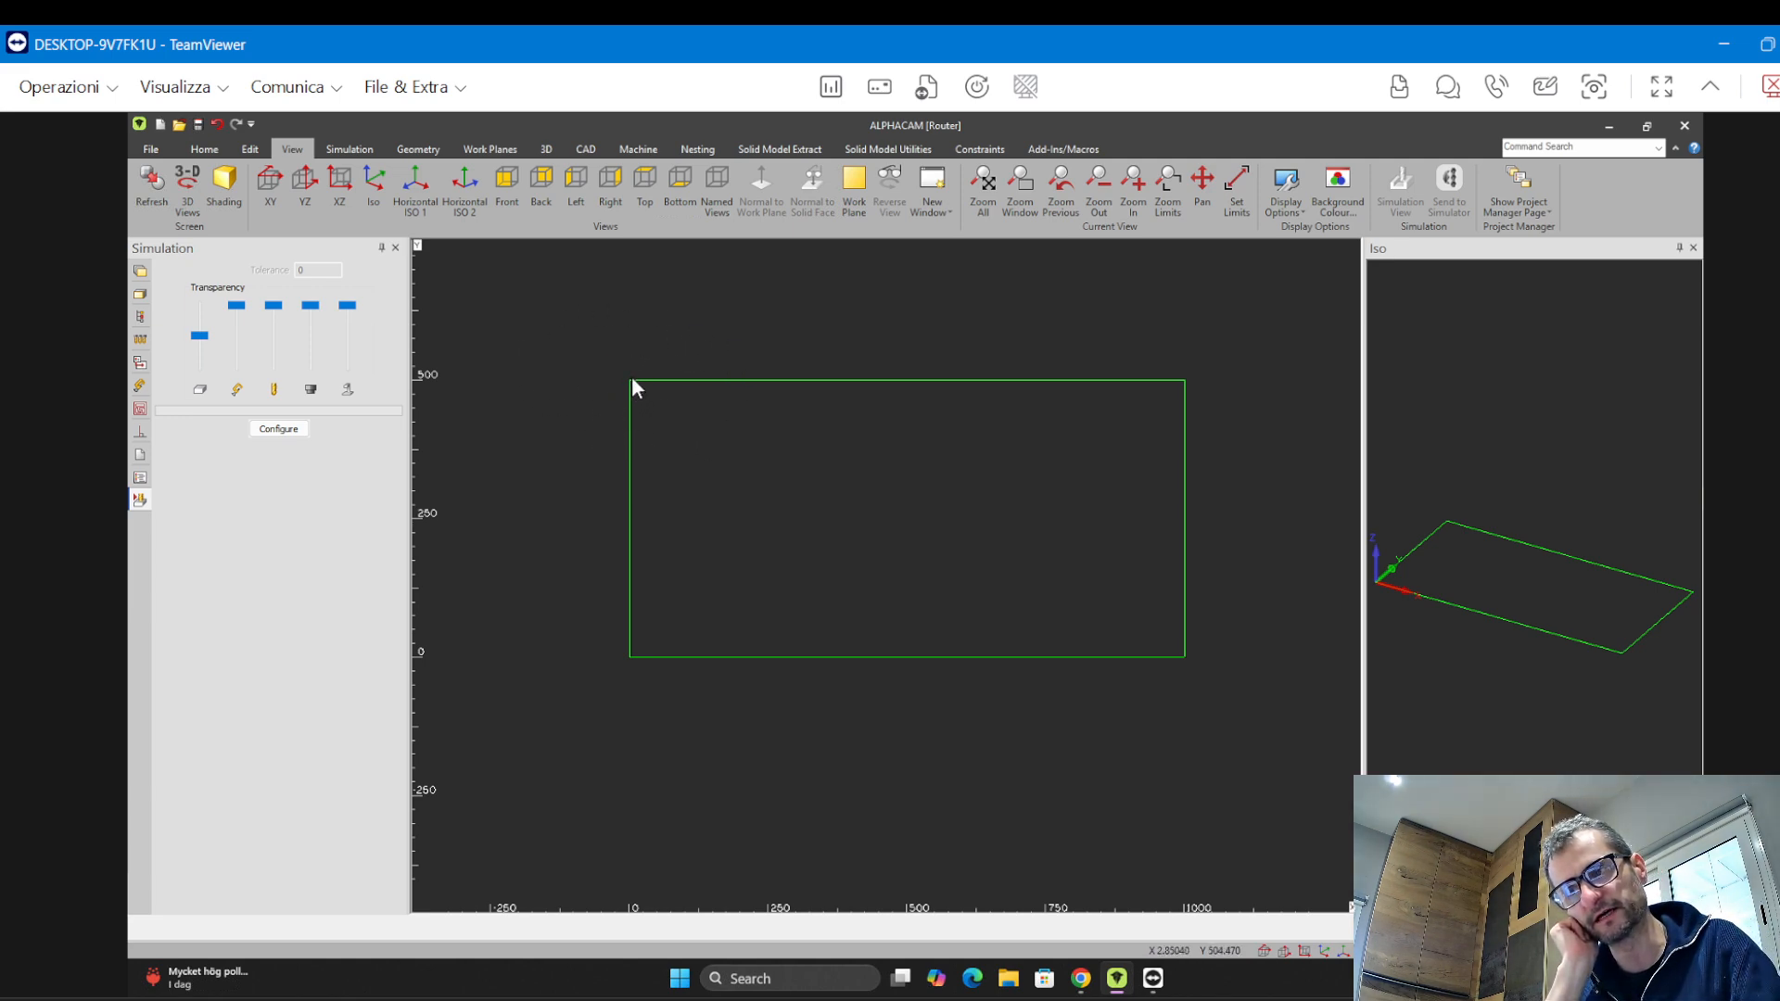
pyautogui.scroll(10, 632, 378)
pyautogui.scroll(15, 607, 389)
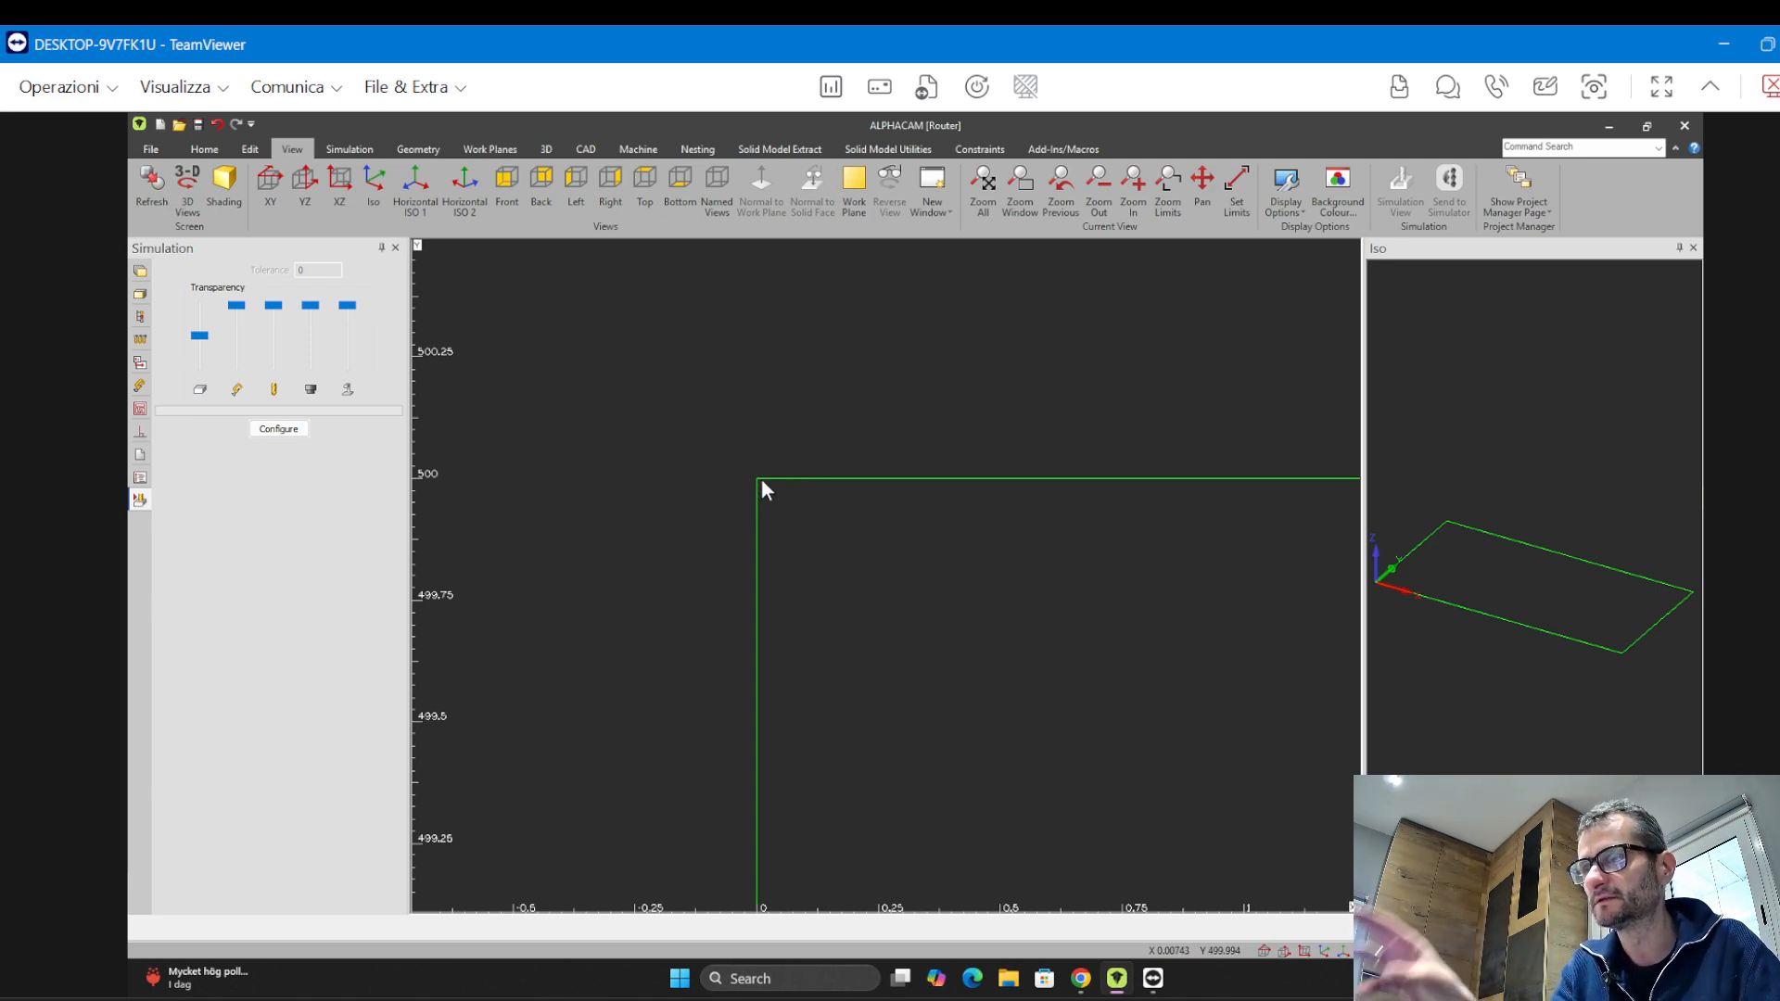
pyautogui.scroll(-5, 758, 467)
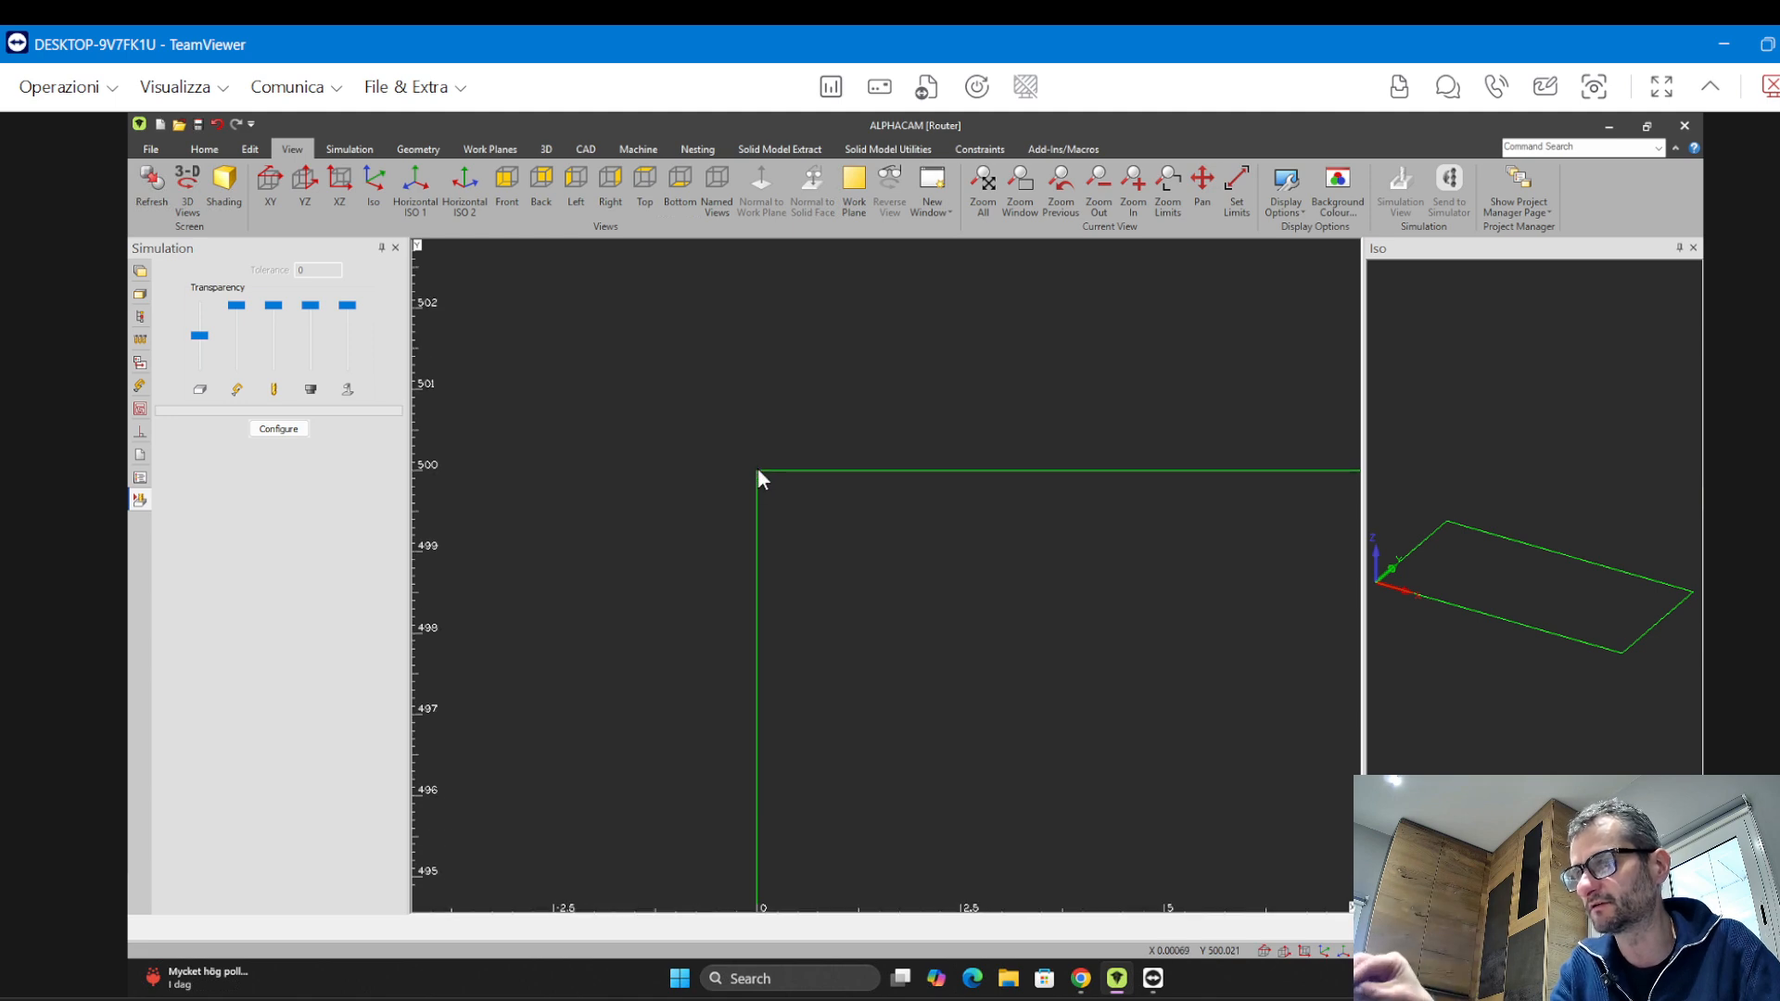
pyautogui.scroll(-10, 759, 470)
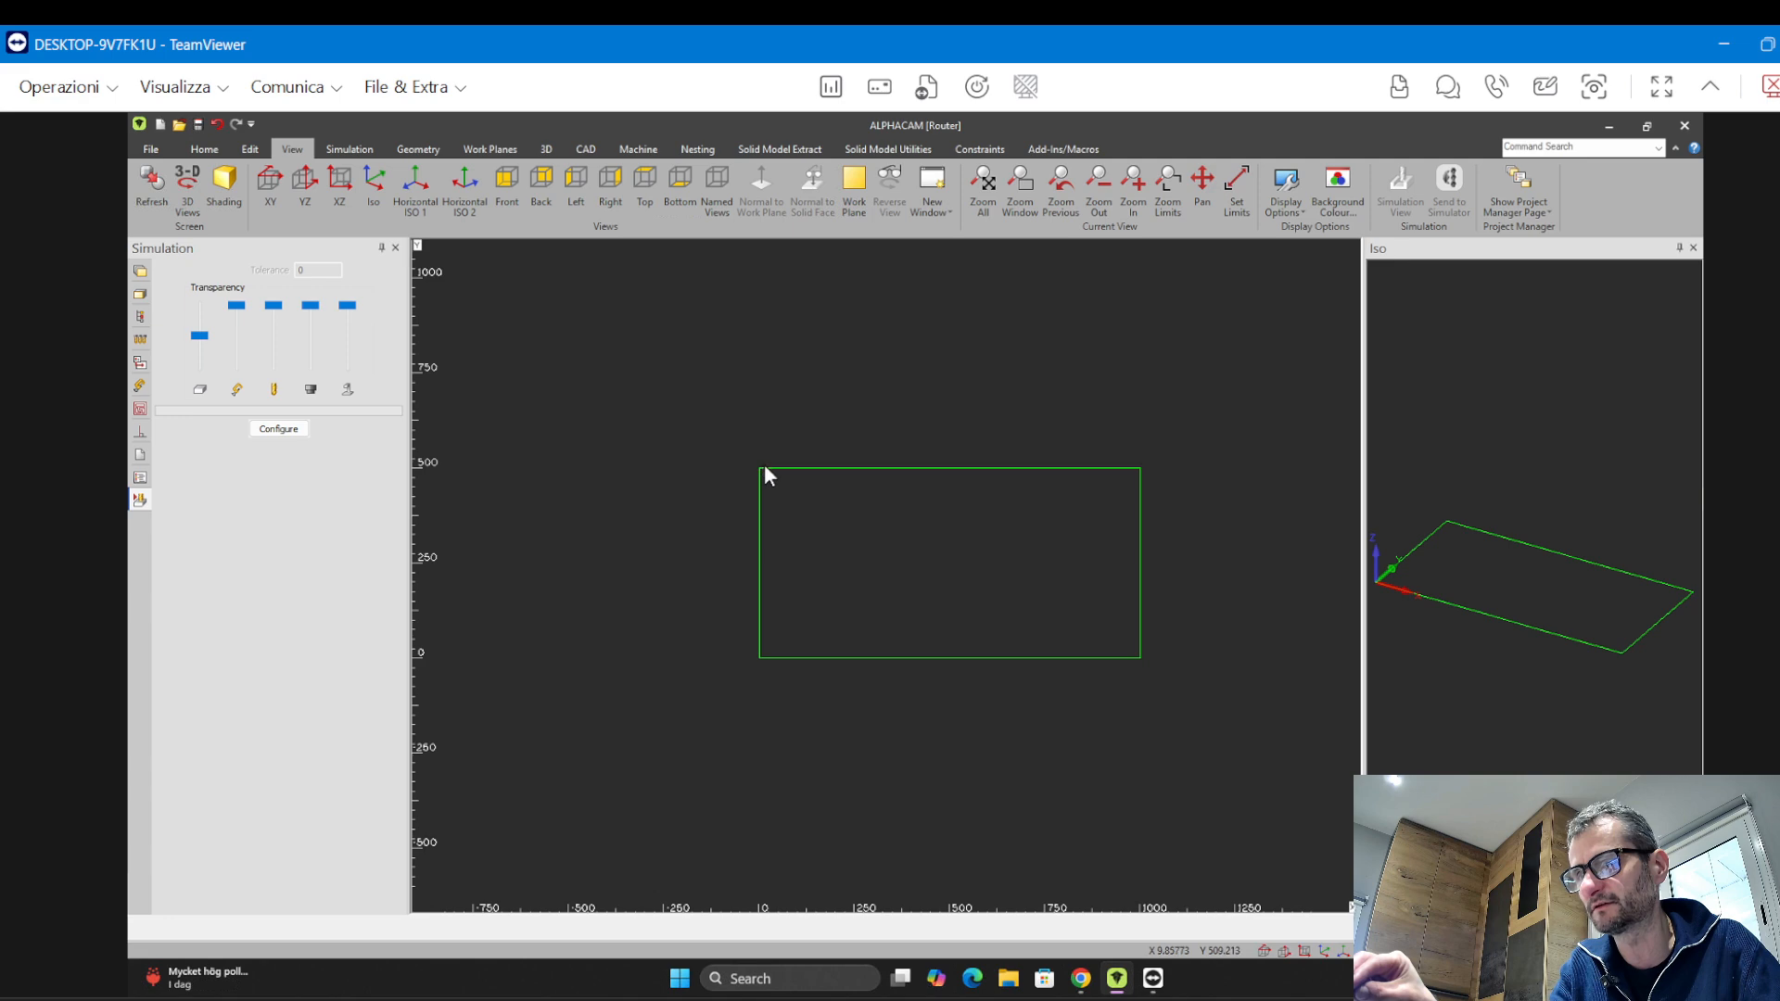
pyautogui.scroll(-2, 764, 473)
pyautogui.scroll(10, 950, 468)
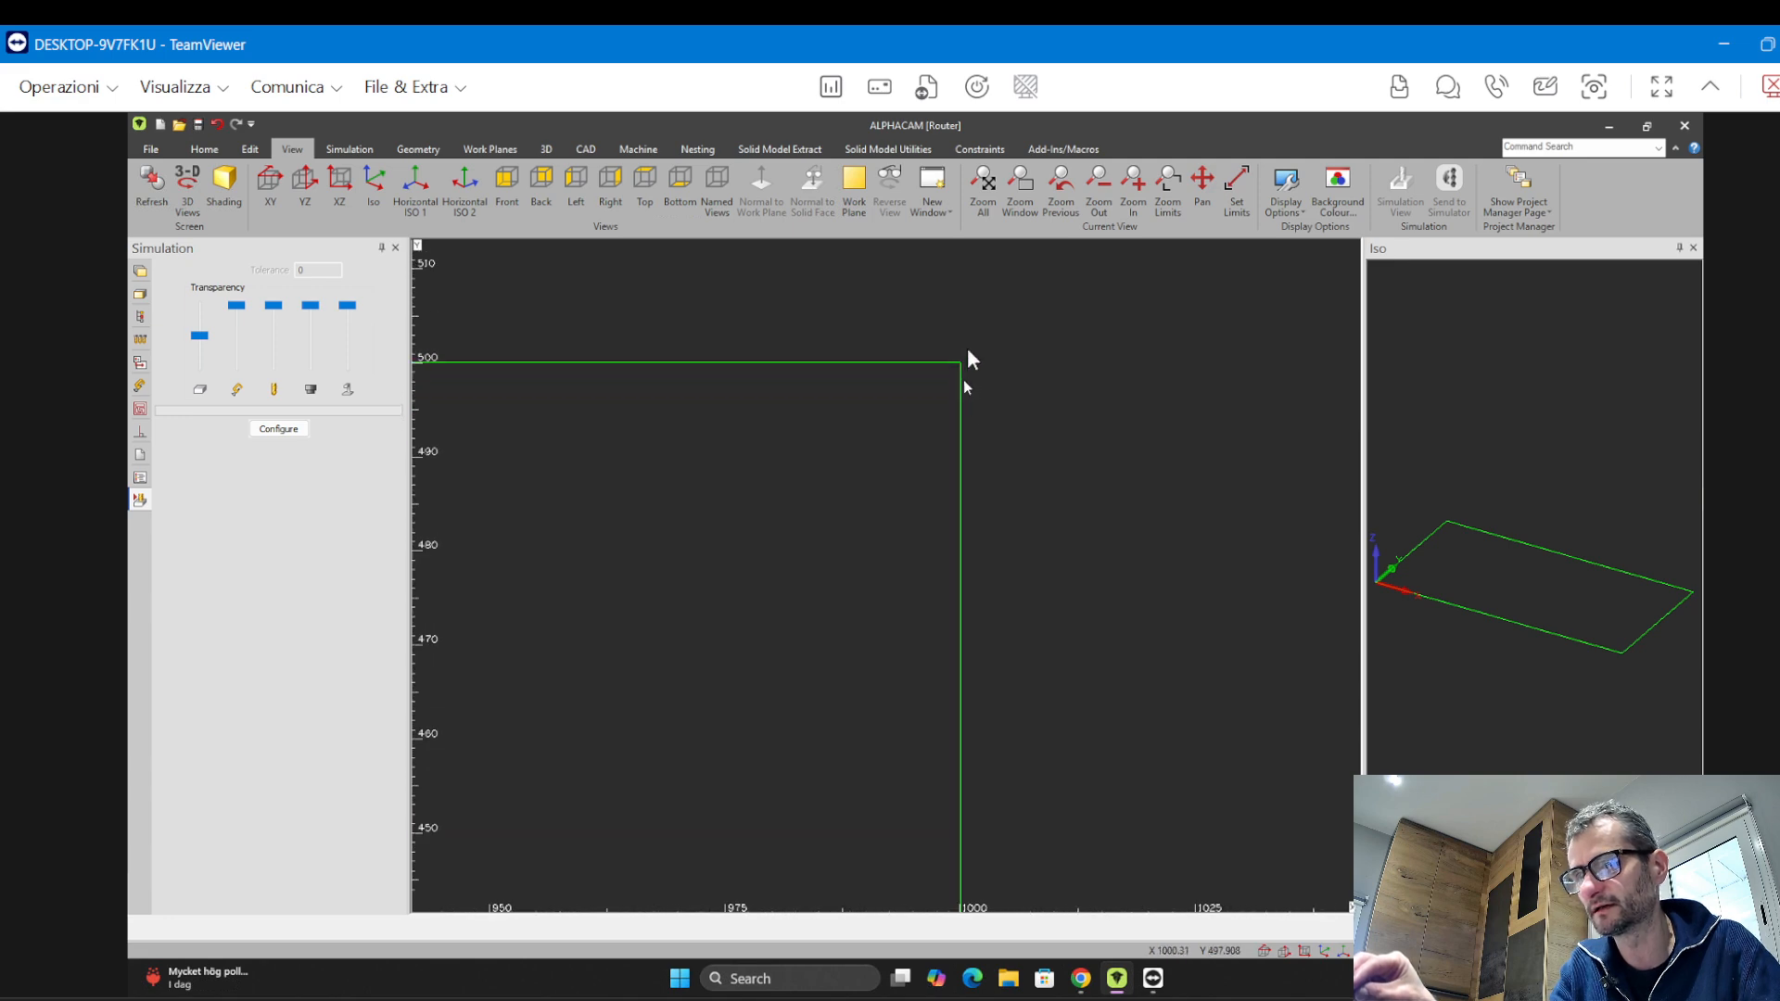
pyautogui.scroll(8, 948, 343)
pyautogui.scroll(2, 974, 691)
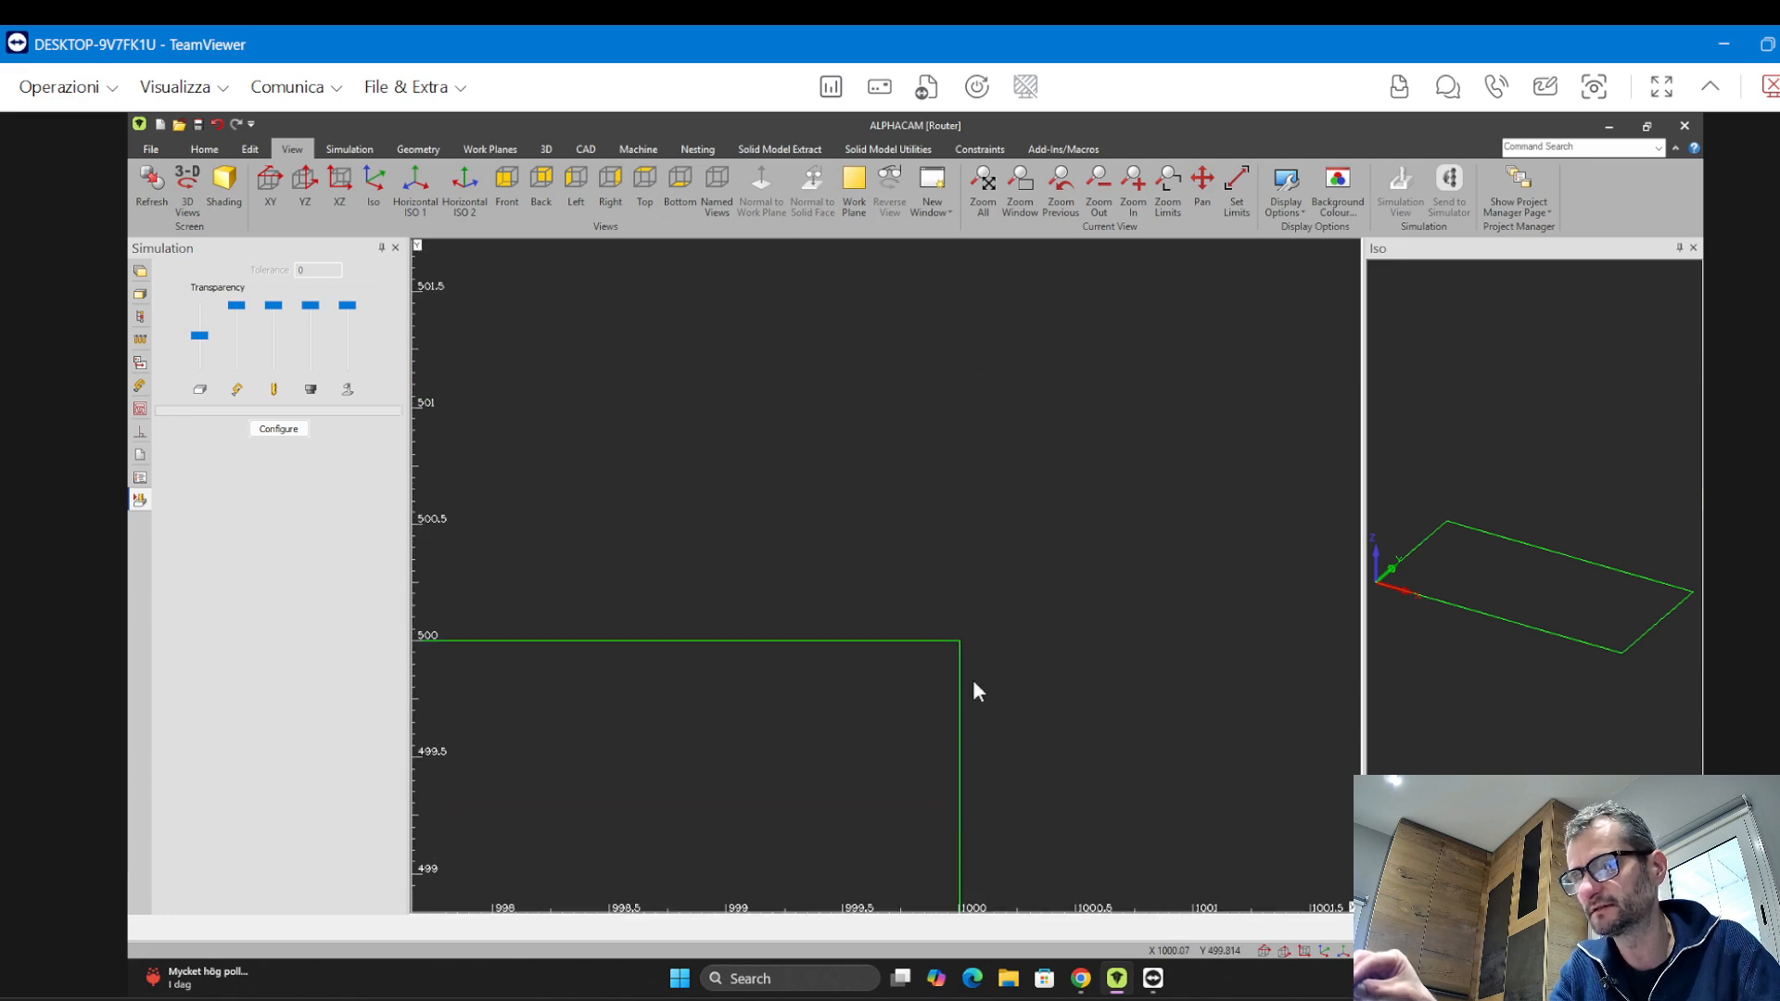
pyautogui.scroll(-6, 959, 616)
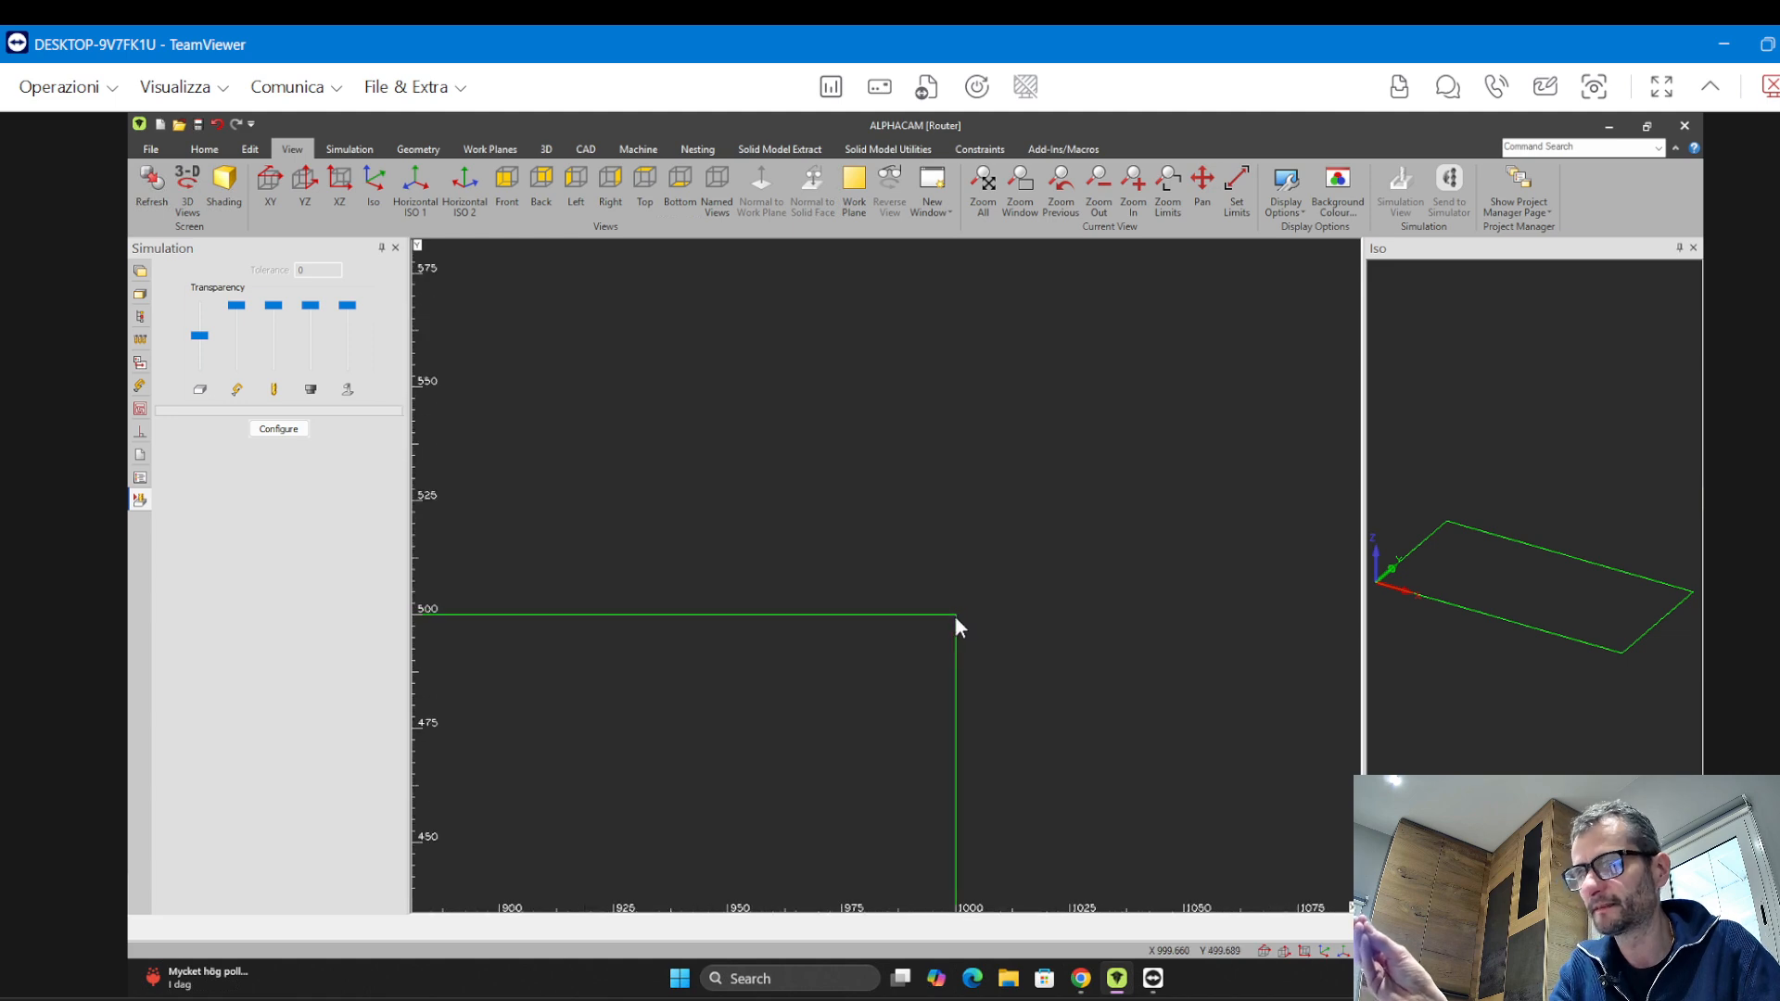
pyautogui.scroll(-8, 955, 618)
pyautogui.scroll(3, 920, 648)
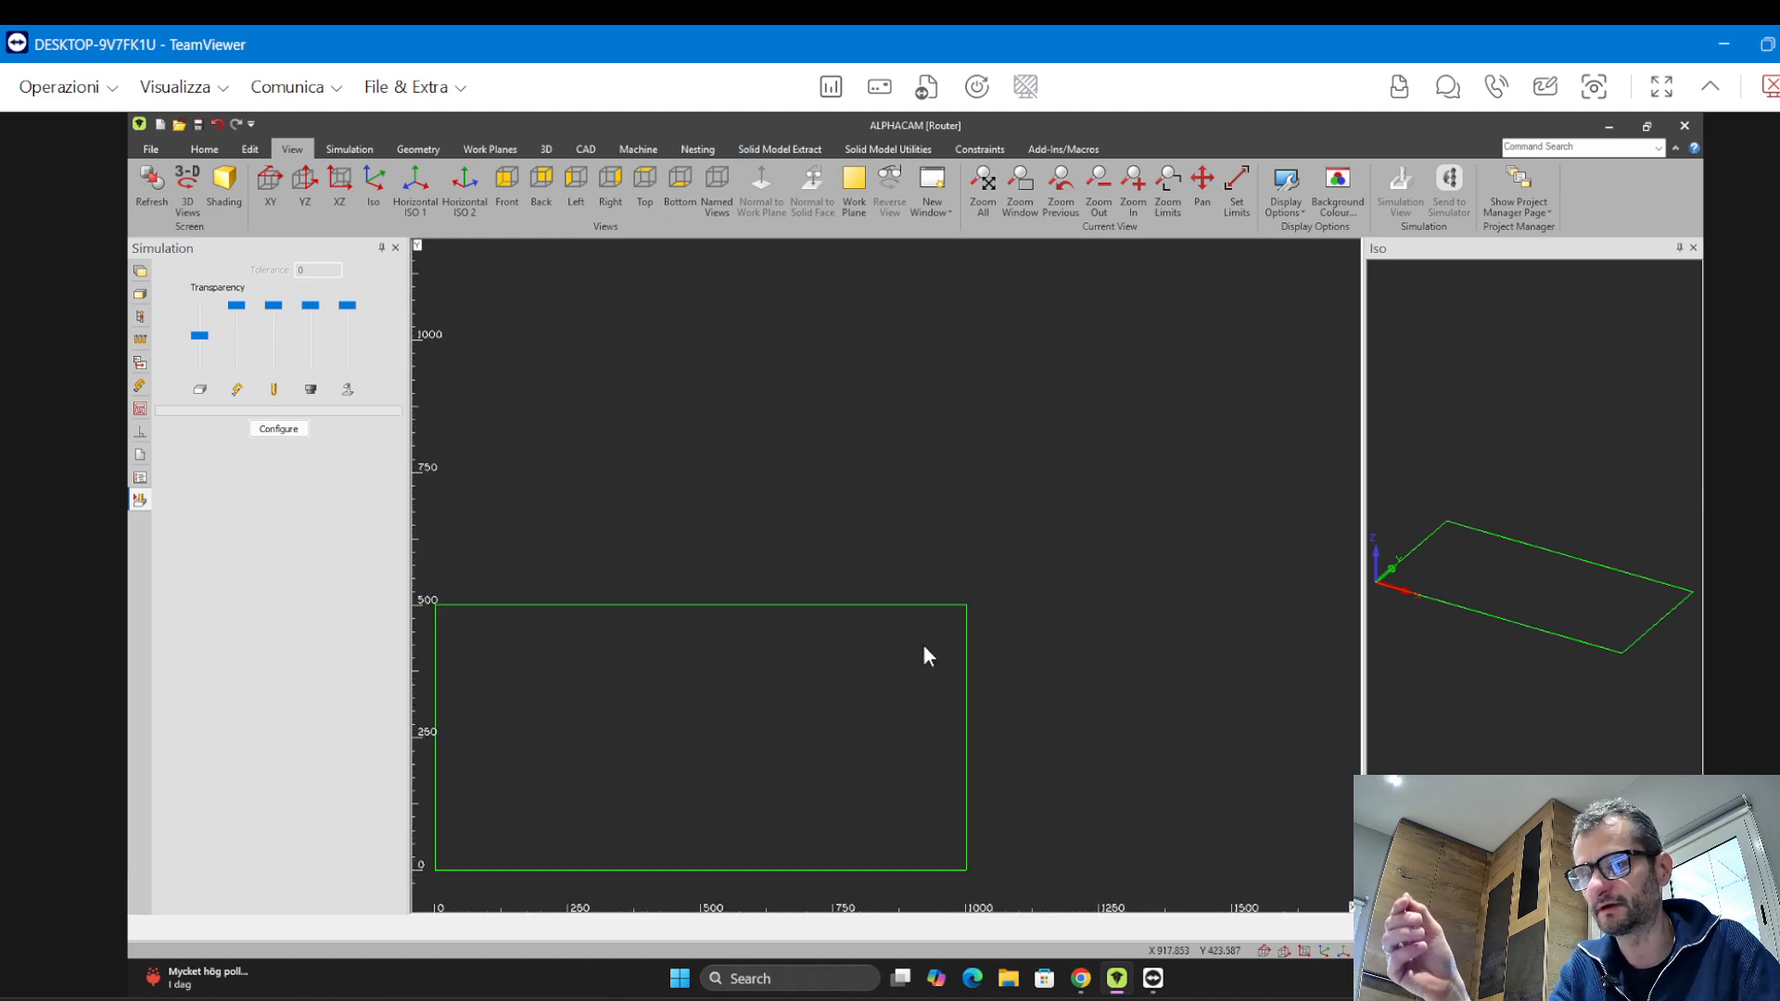
pyautogui.scroll(-3, 923, 655)
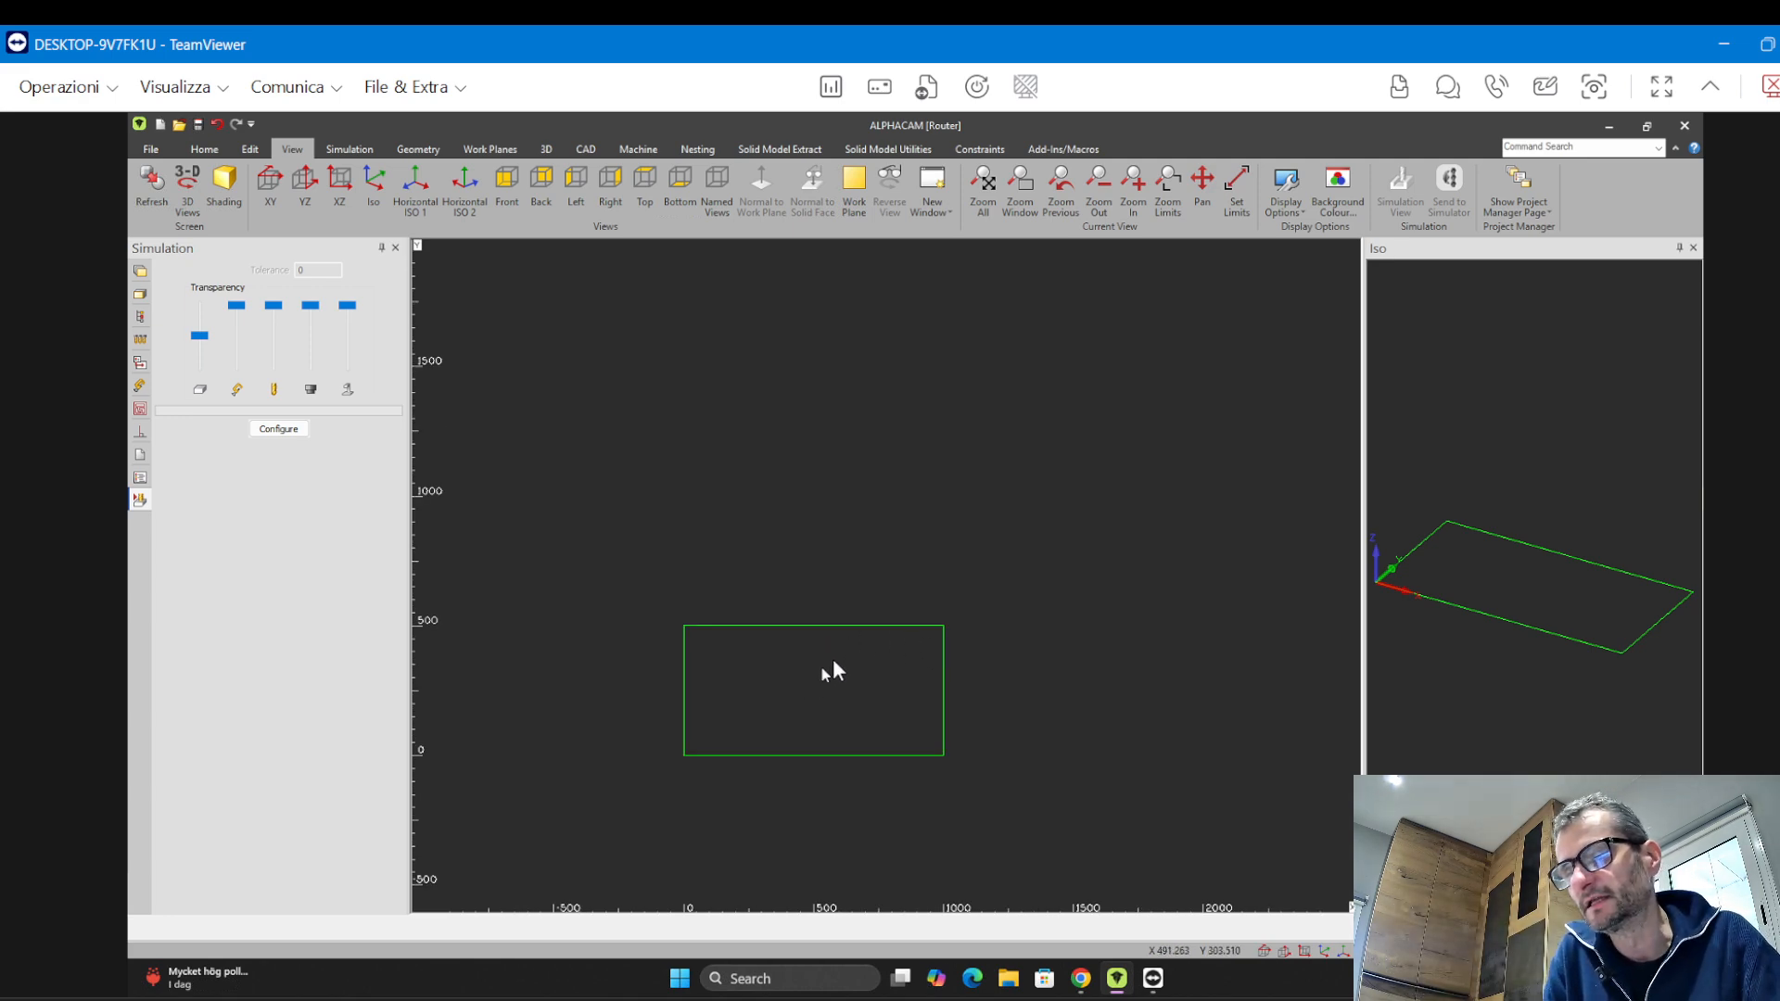
pyautogui.moveTo(853, 608); pyautogui.dragTo(1159, 284, button='middle')
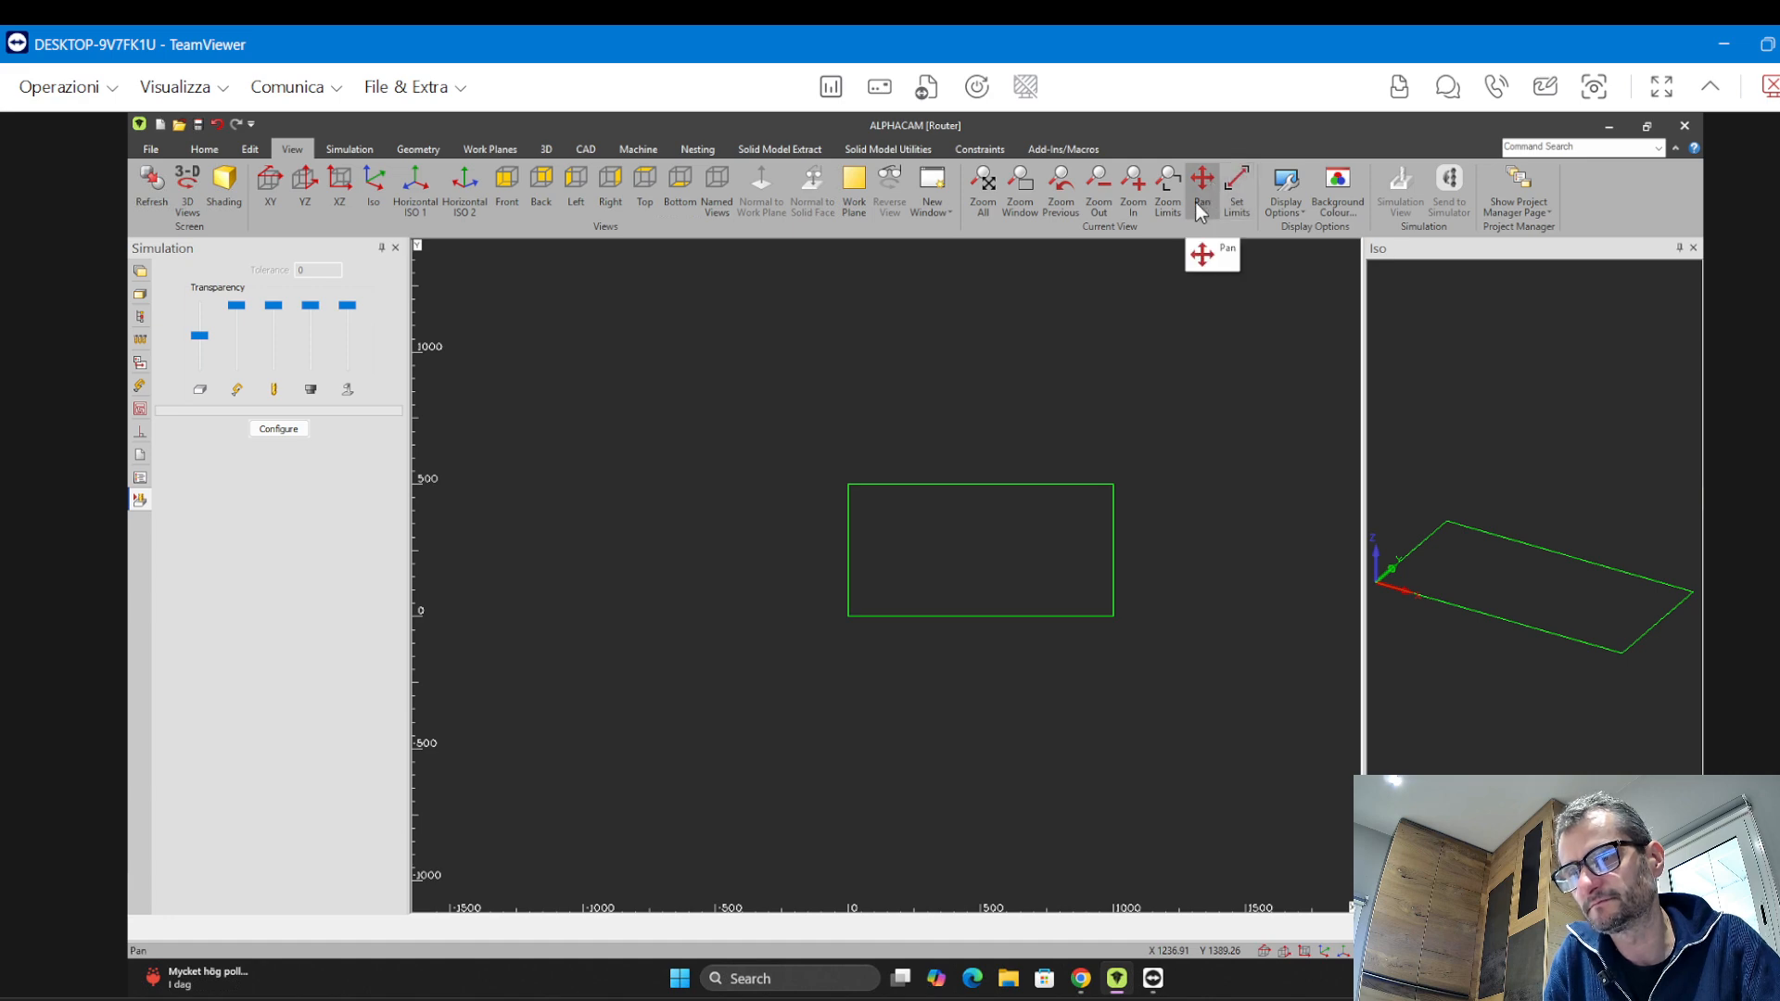
pyautogui.moveTo(955, 592); pyautogui.dragTo(1002, 485, button='middle')
pyautogui.scroll(2, 773, 632)
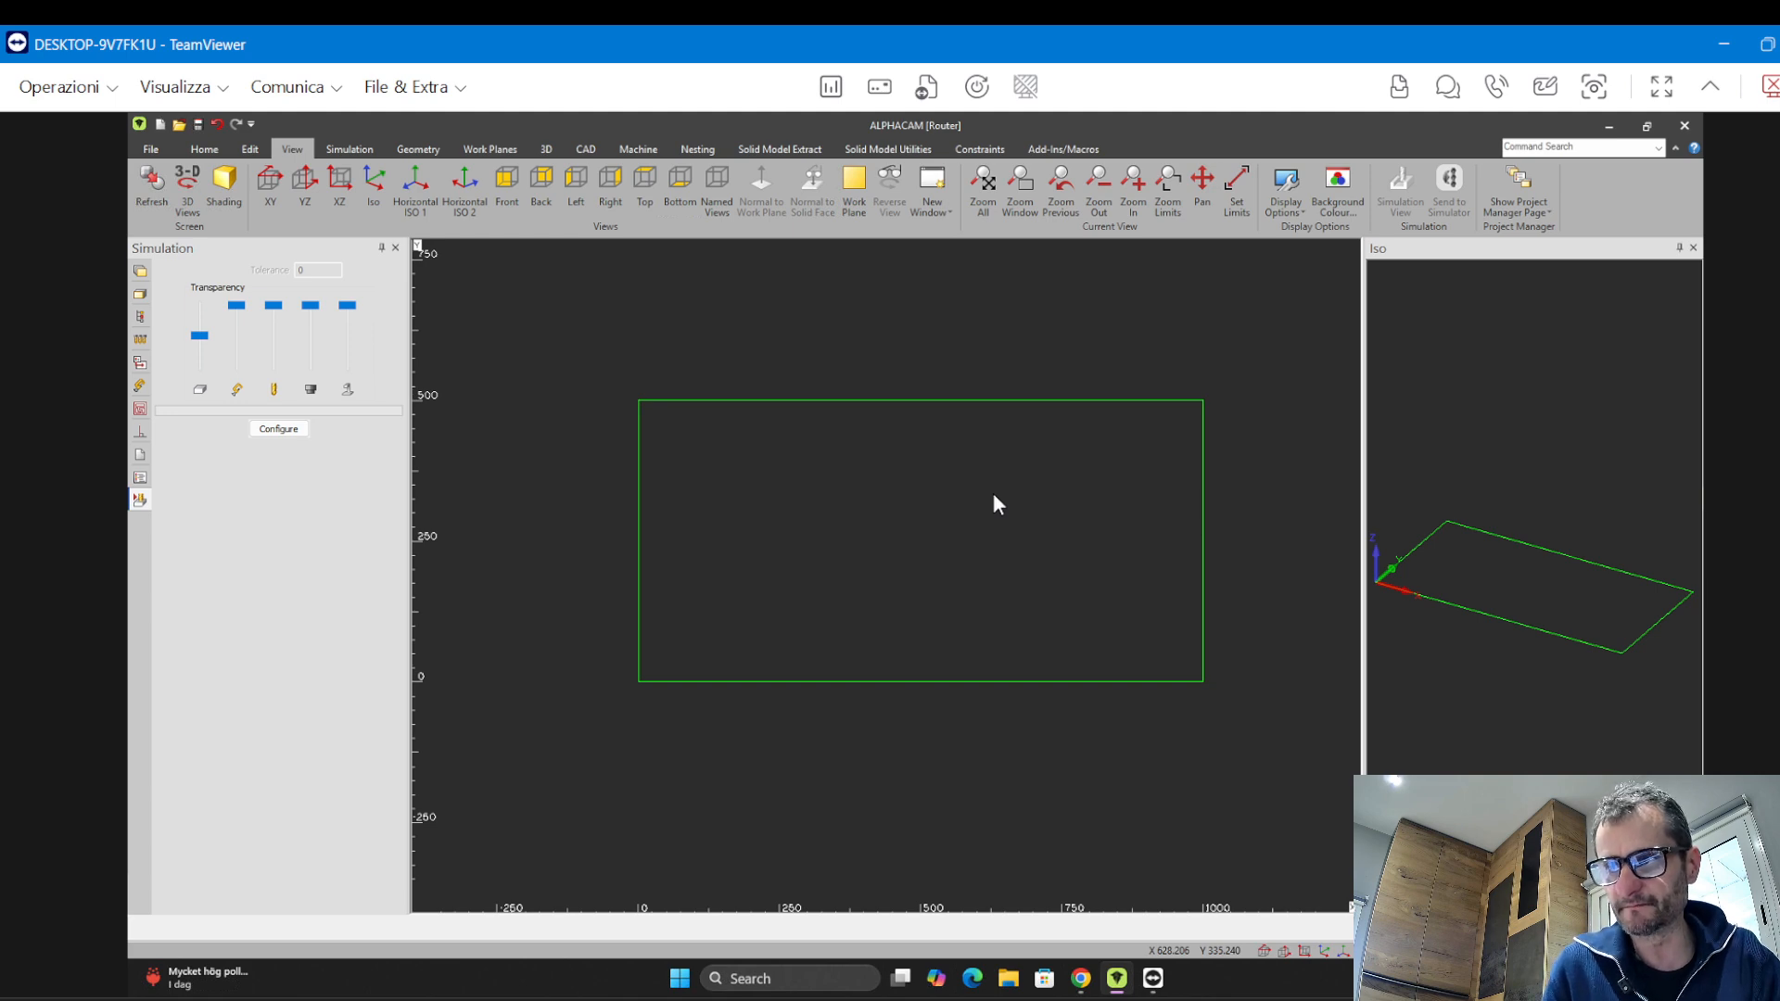
# Fit the whole rectangle in view and zoom in and out while panning around it
pyautogui.click(983, 186)
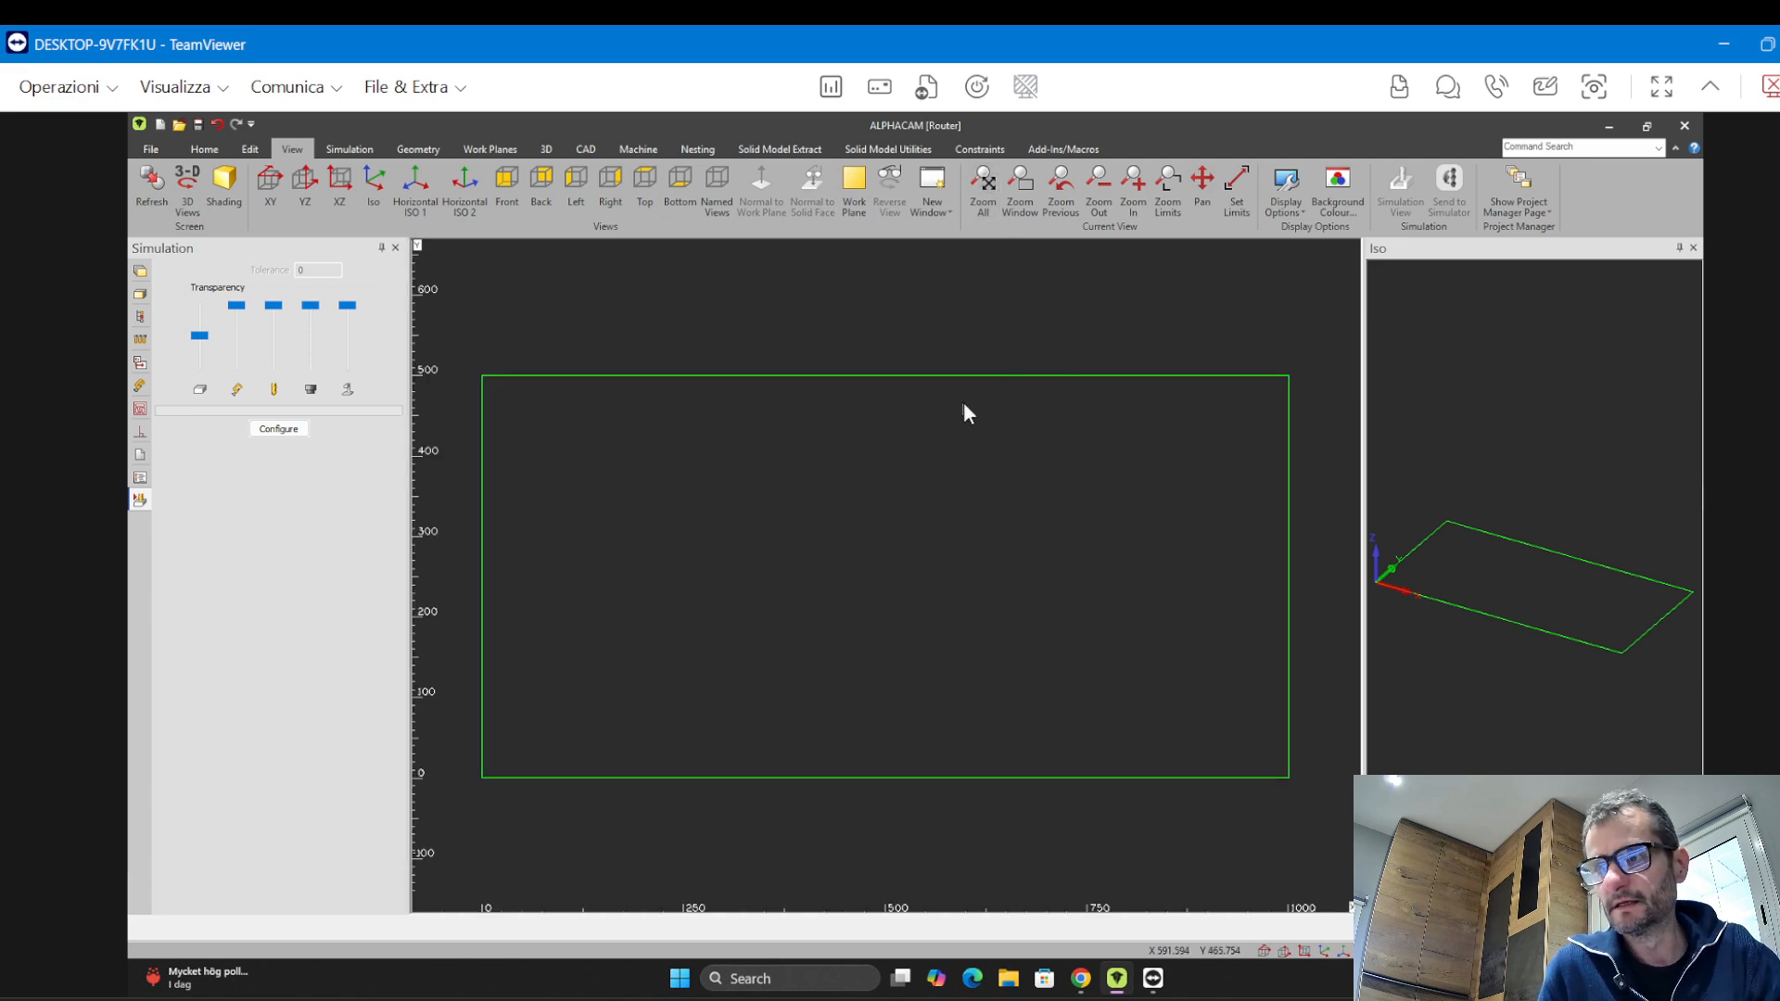
pyautogui.moveTo(965, 402)
pyautogui.mouseDown(button='middle')
pyautogui.moveTo(793, 448)
pyautogui.moveTo(935, 387)
pyautogui.mouseUp(button='middle')
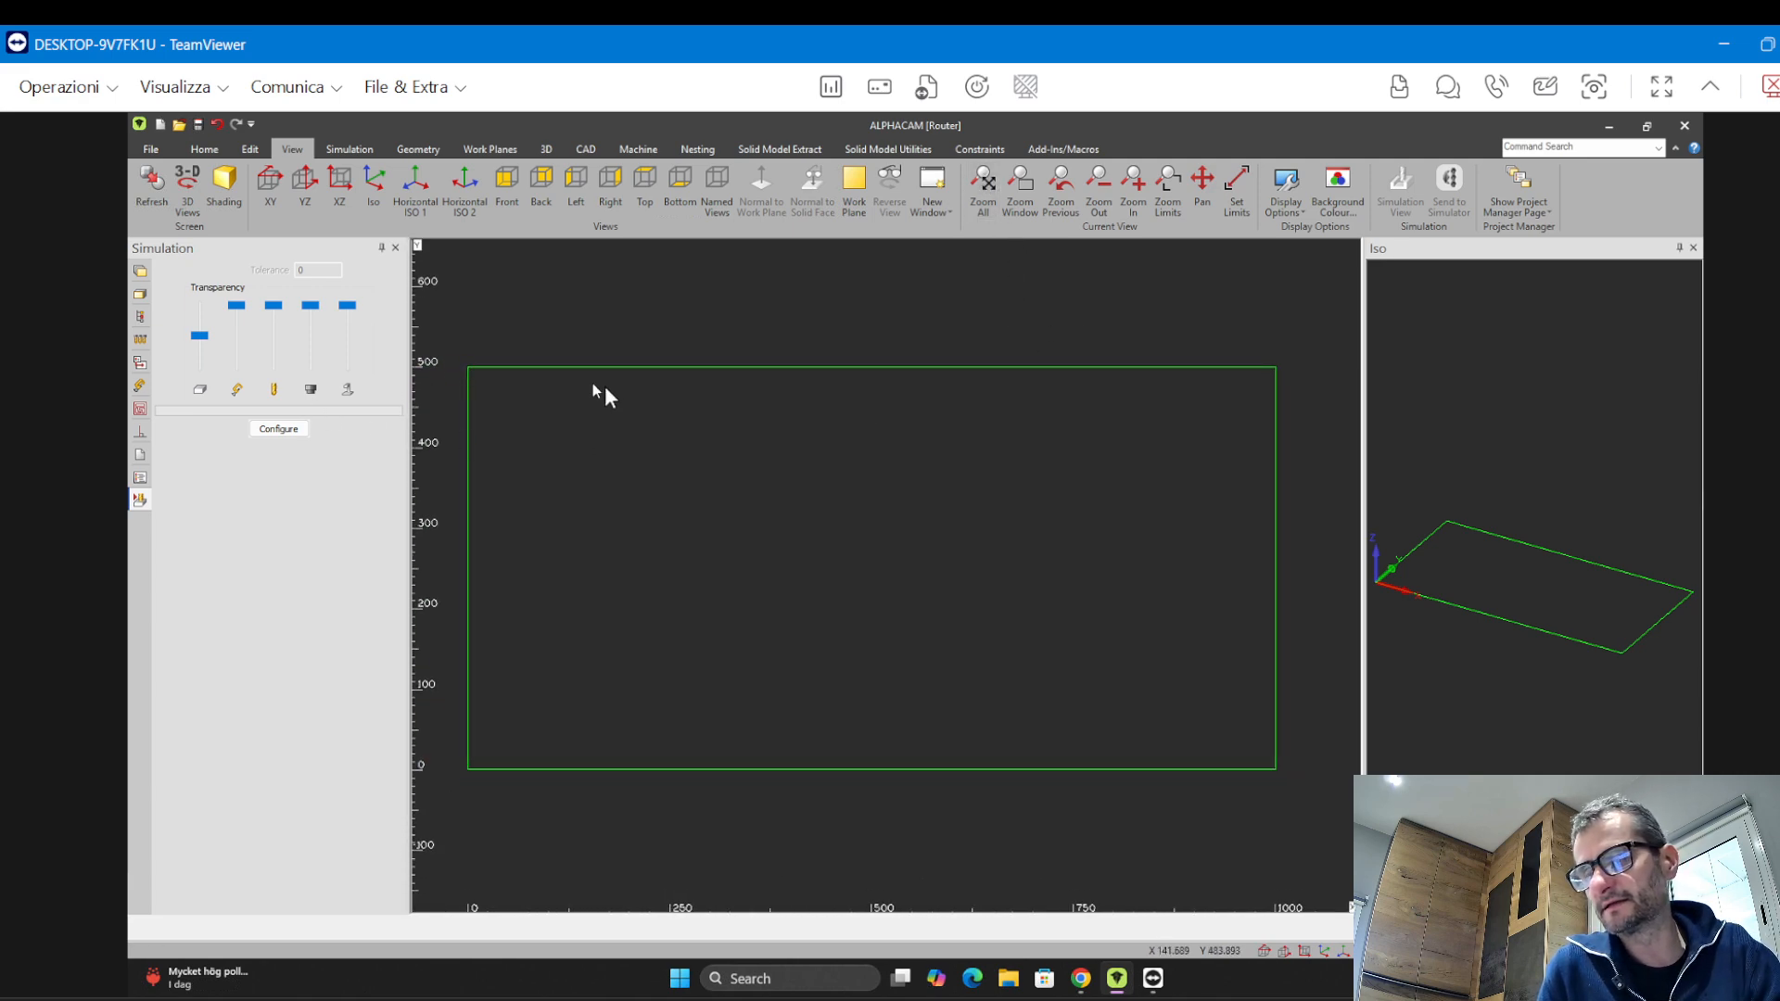
pyautogui.scroll(-3, 607, 390)
pyautogui.scroll(2, 607, 385)
pyautogui.scroll(-5, 608, 385)
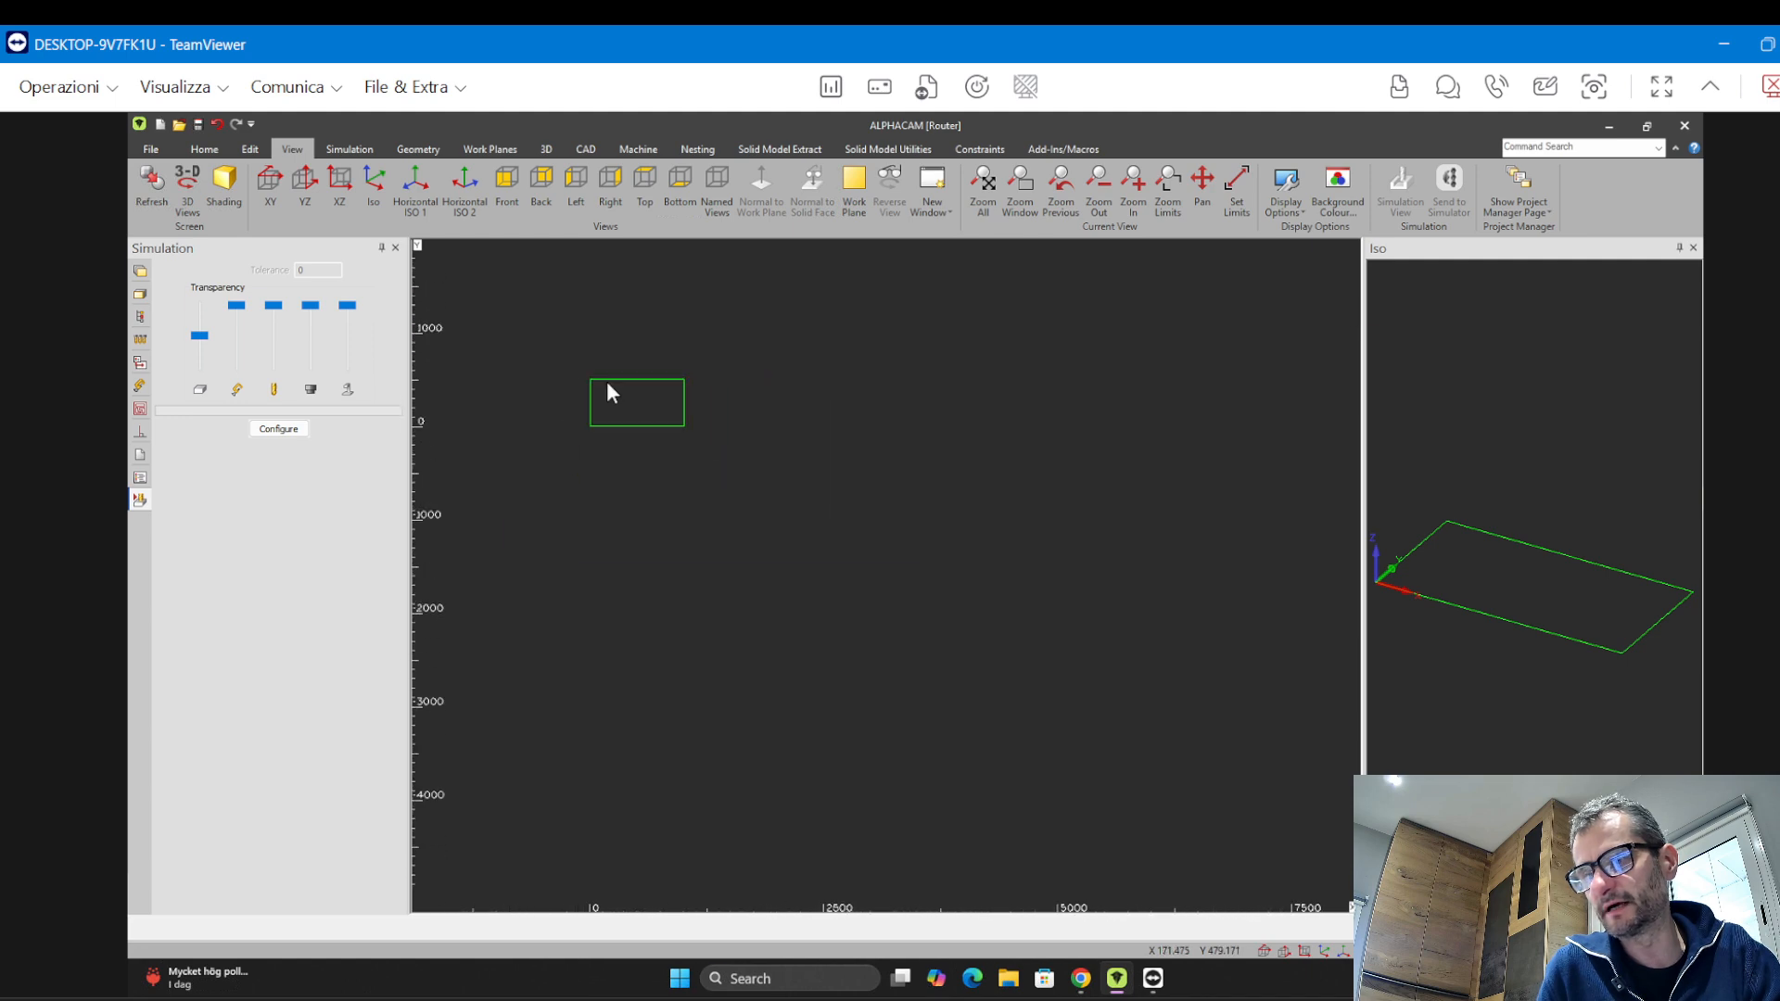
pyautogui.scroll(6, 611, 385)
pyautogui.scroll(-3, 910, 419)
pyautogui.scroll(3, 912, 419)
pyautogui.moveTo(942, 422); pyautogui.dragTo(1127, 421, button='middle')
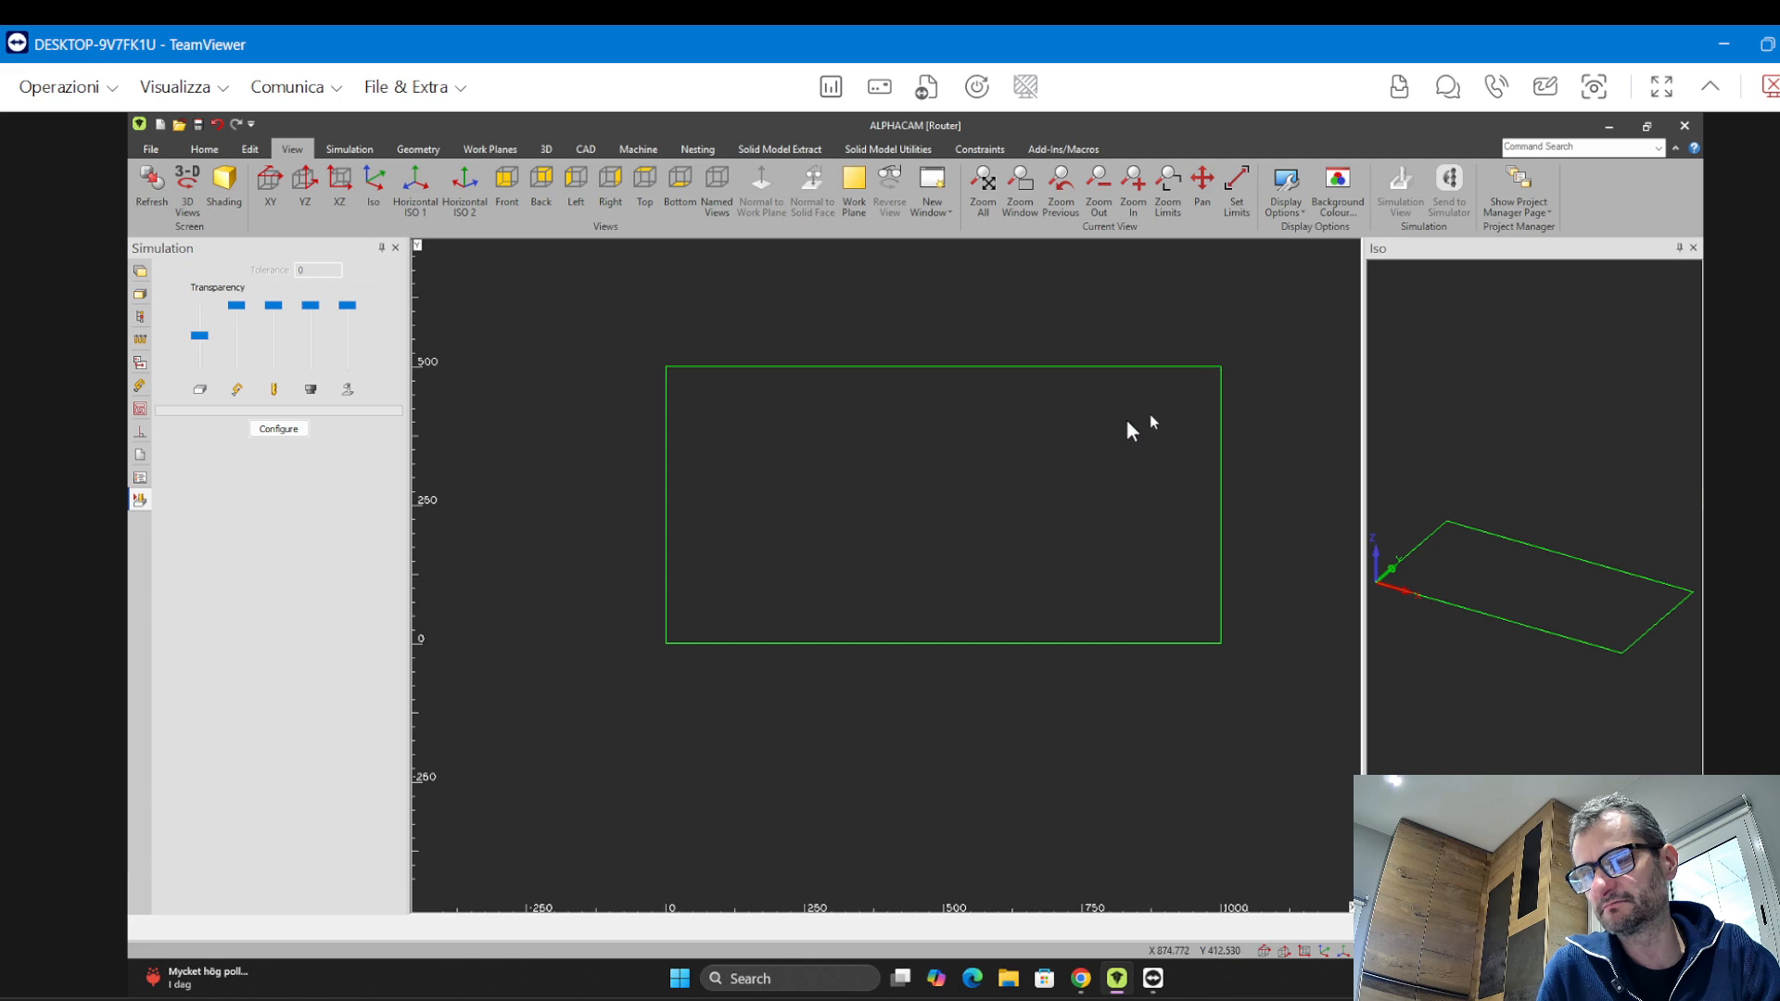
pyautogui.scroll(3, 1108, 424)
pyautogui.scroll(-2, 1108, 425)
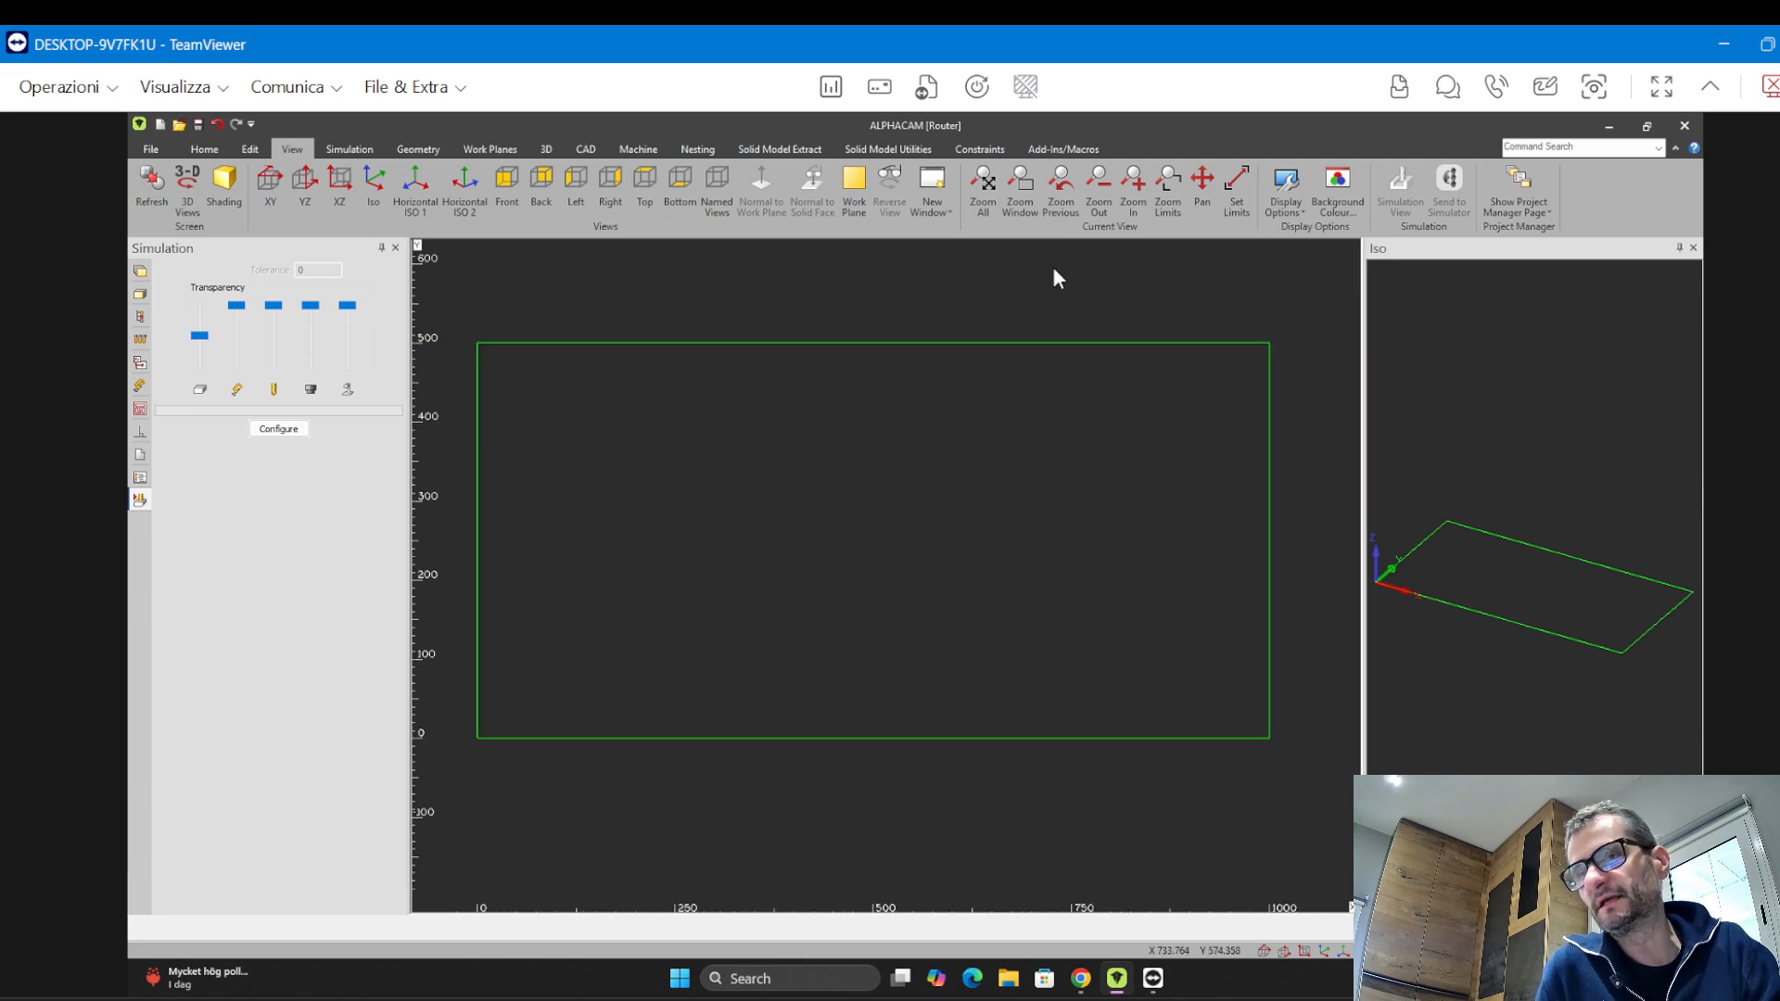
# Zoom a window onto the rectangle's top-left corner, then orbit the Iso view of the rectangle
pyautogui.click(1022, 202)
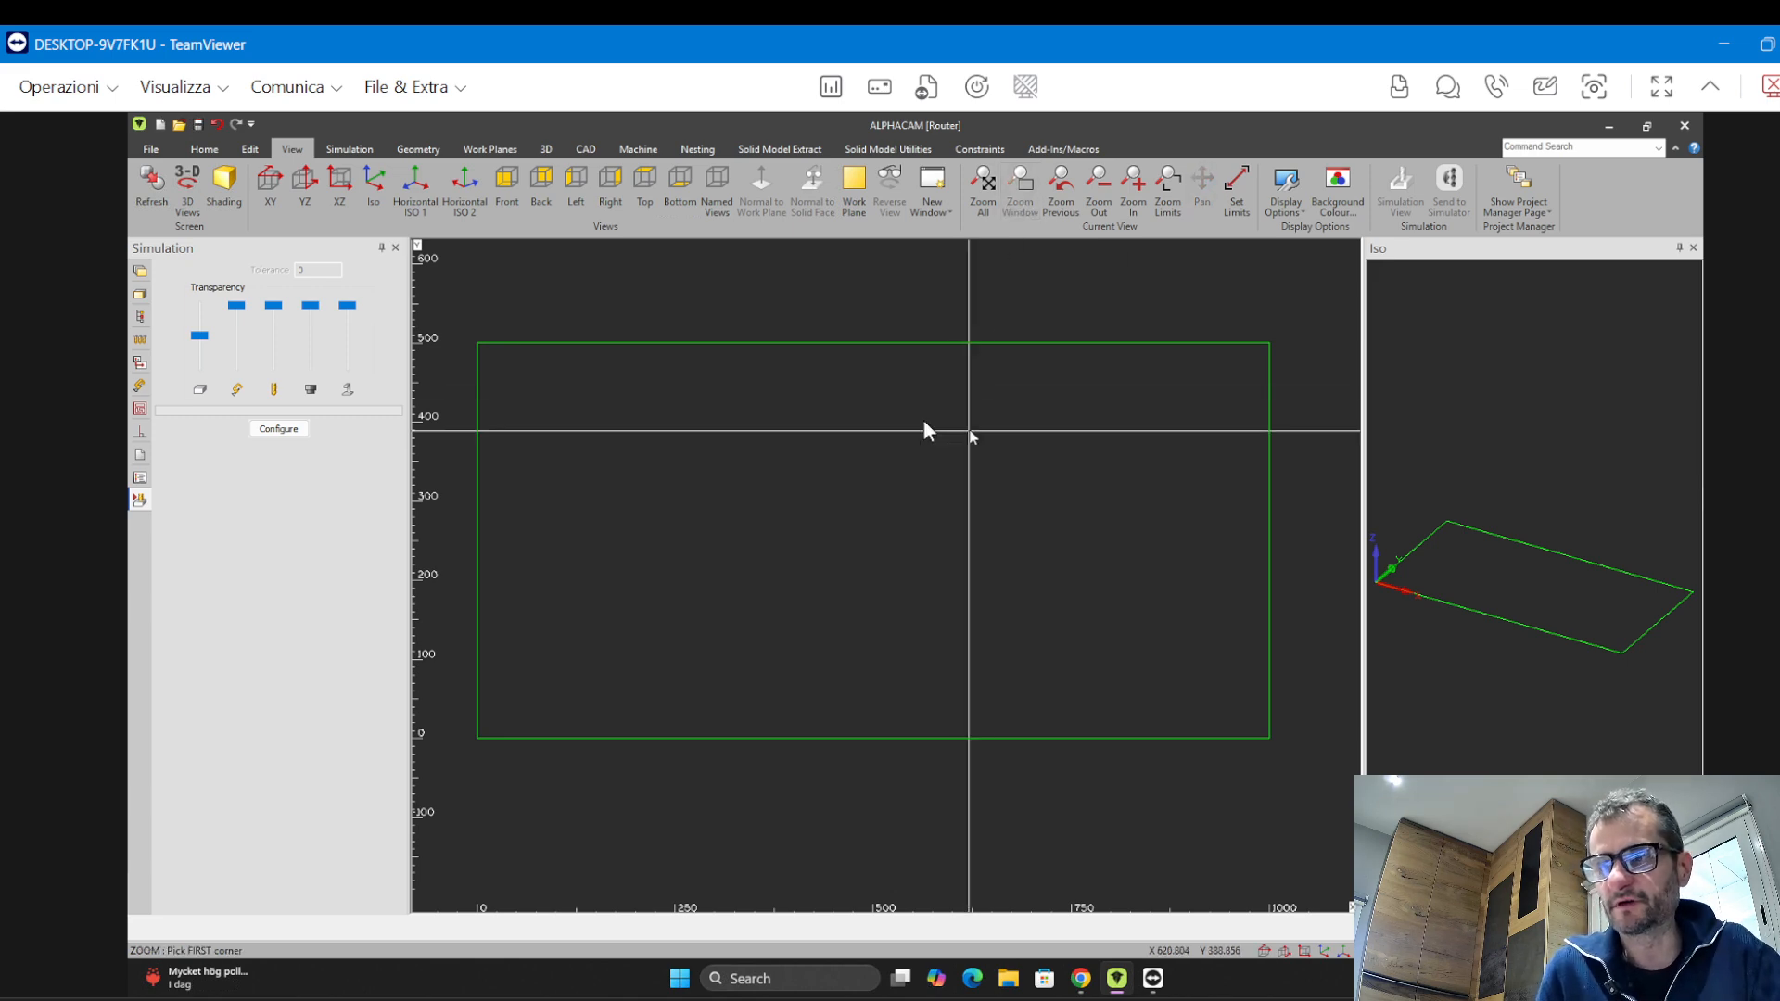
pyautogui.click(447, 340)
pyautogui.click(513, 365)
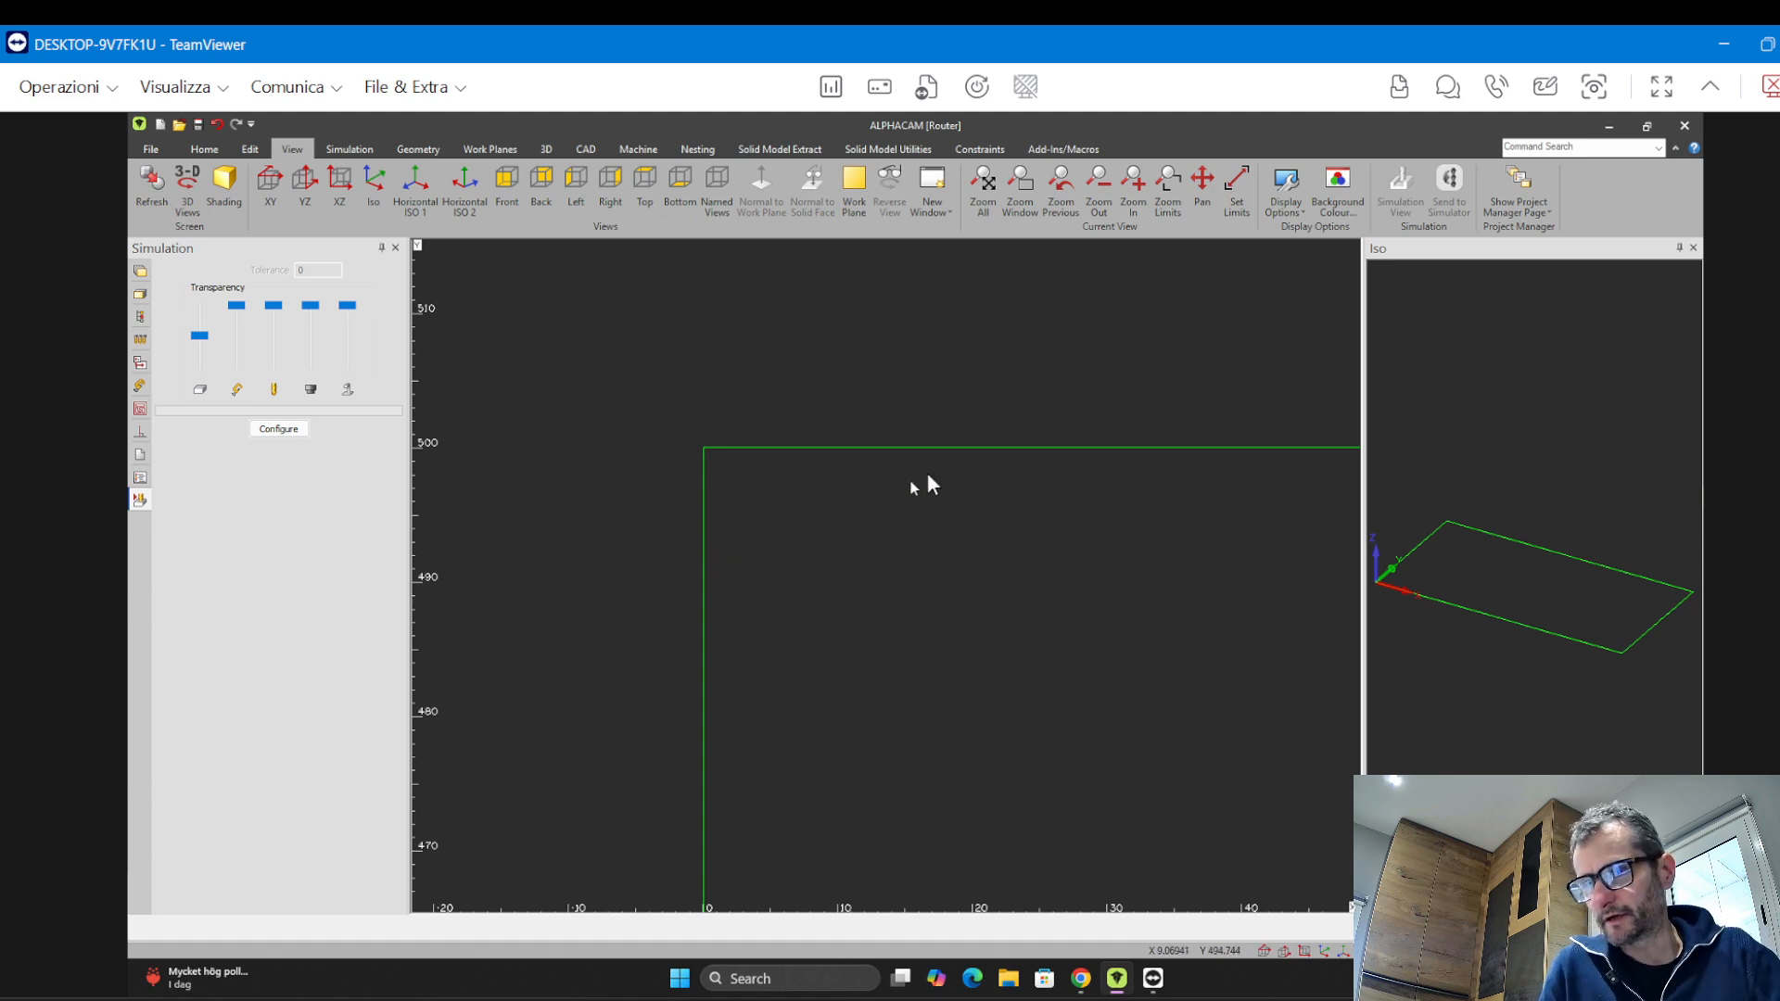
pyautogui.scroll(-4, 930, 478)
pyautogui.scroll(-8, 939, 515)
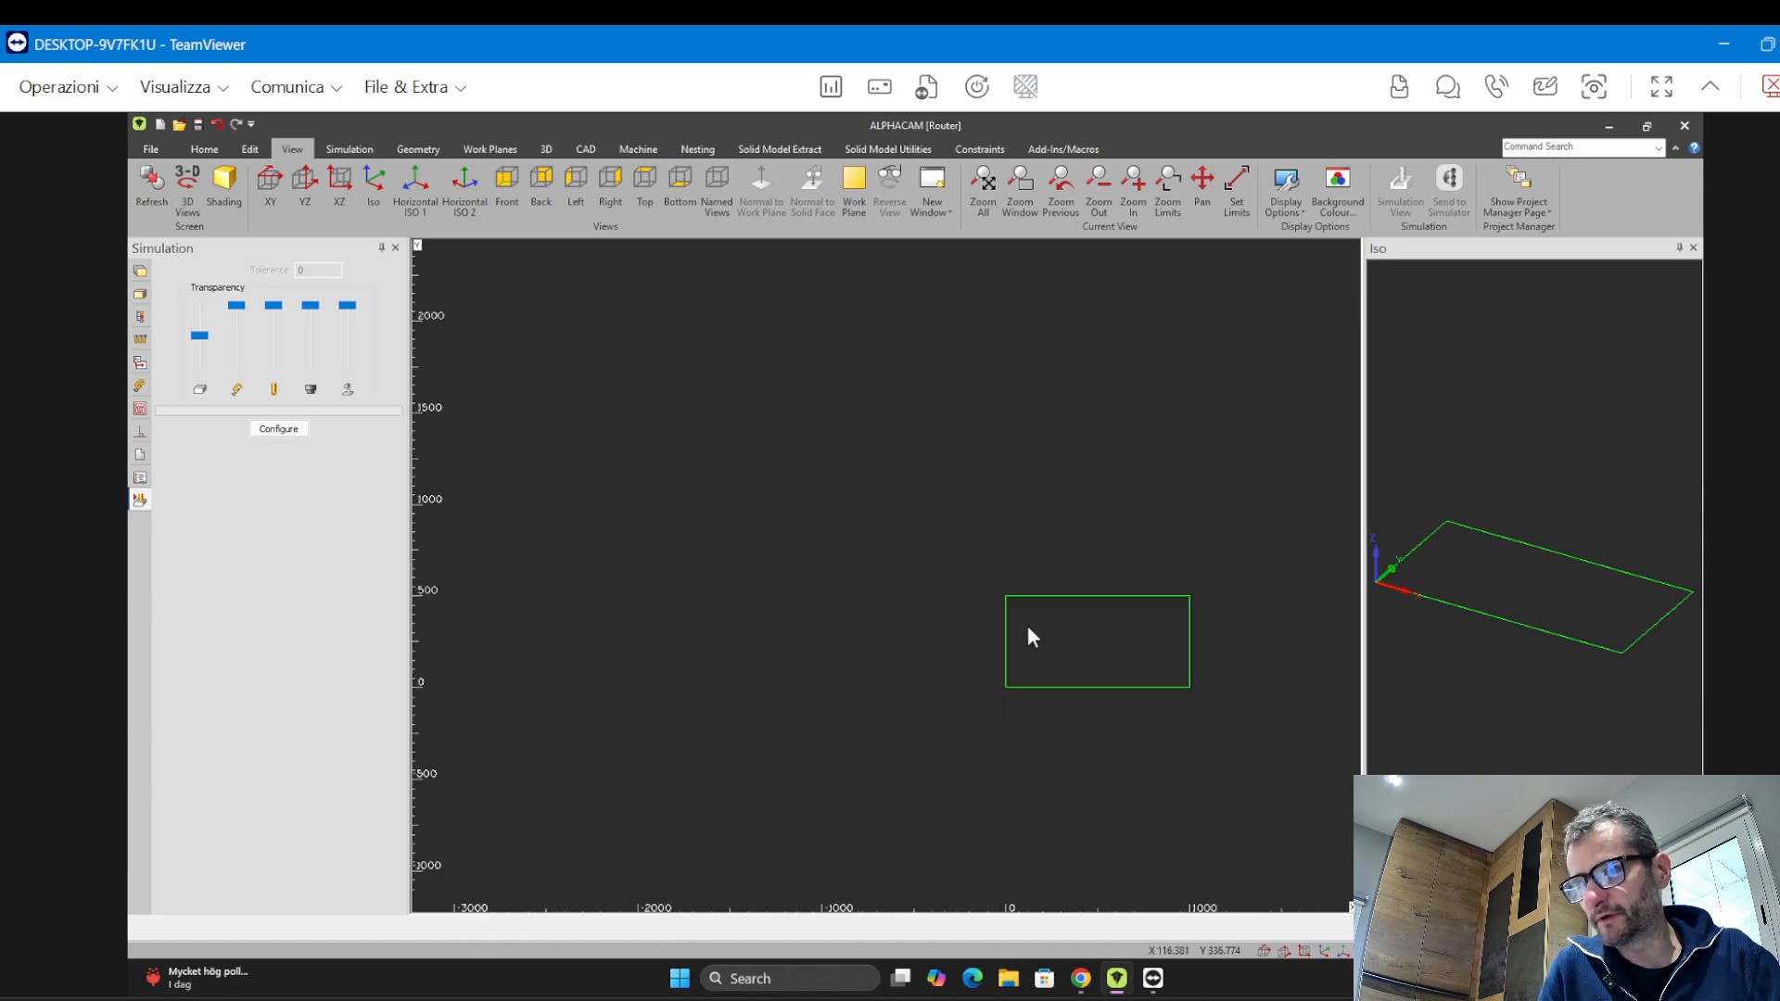
pyautogui.scroll(2, 955, 634)
pyautogui.scroll(3, 955, 634)
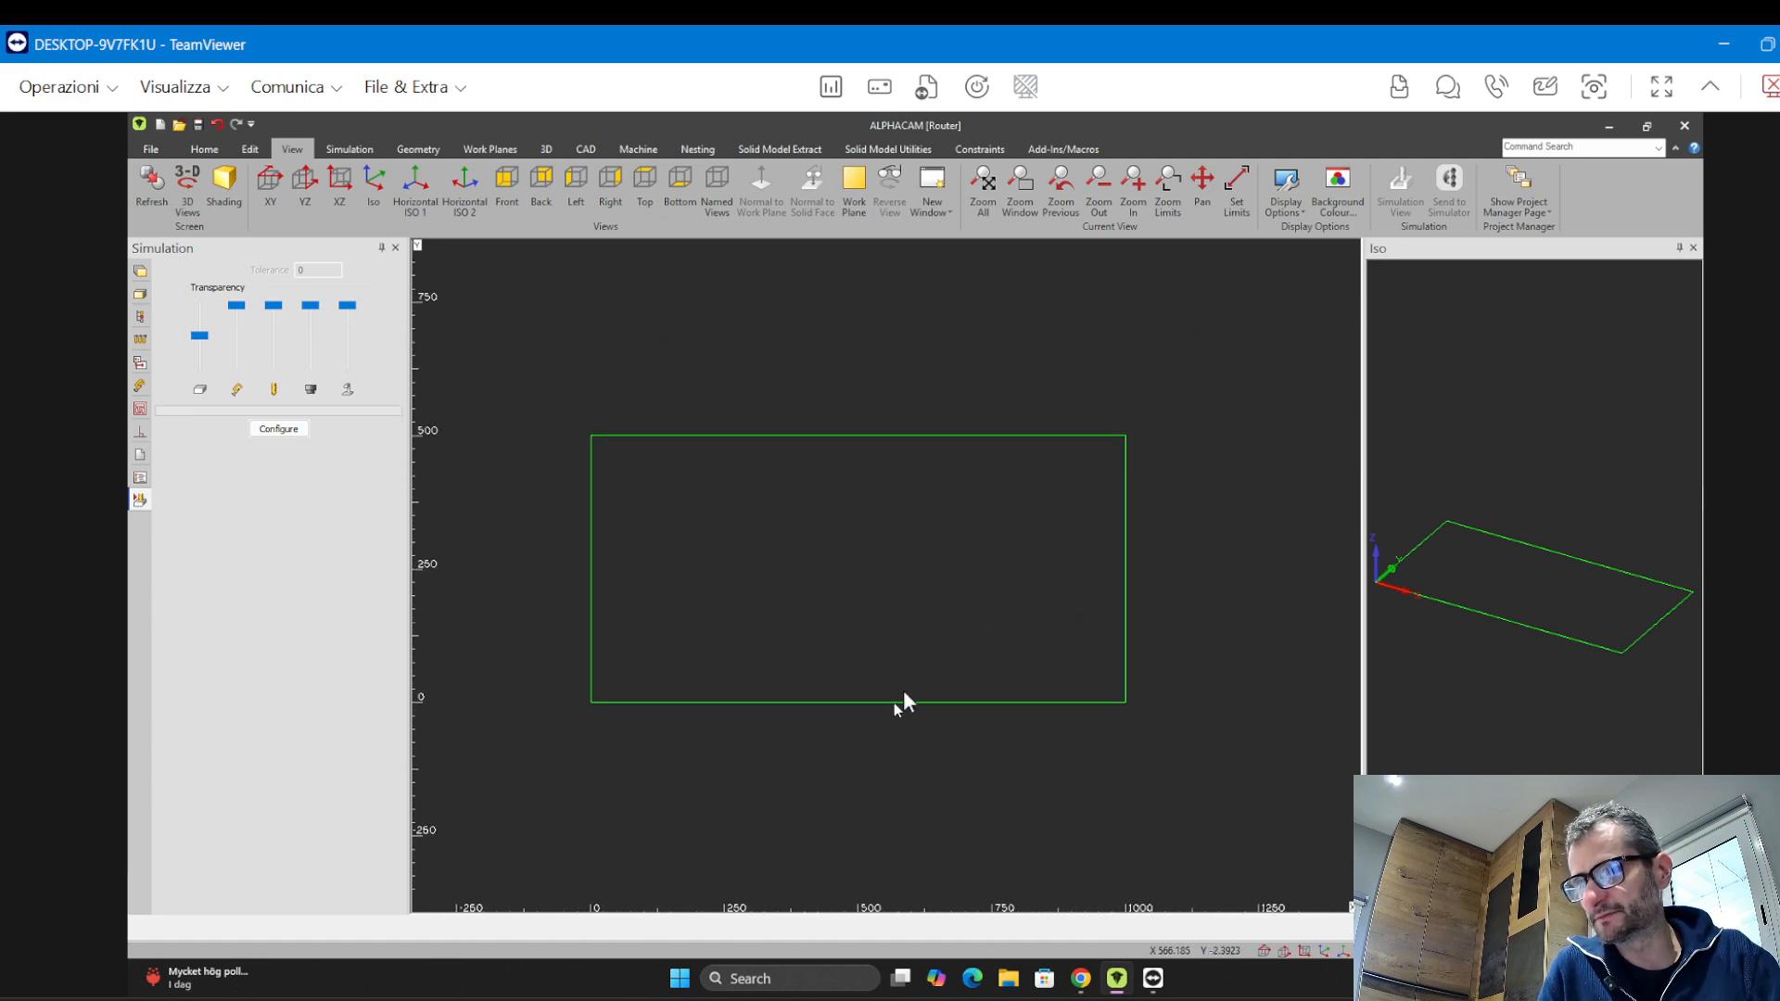
pyautogui.click(1457, 593)
pyautogui.moveTo(1458, 593); pyautogui.dragTo(1460, 765, button='middle')
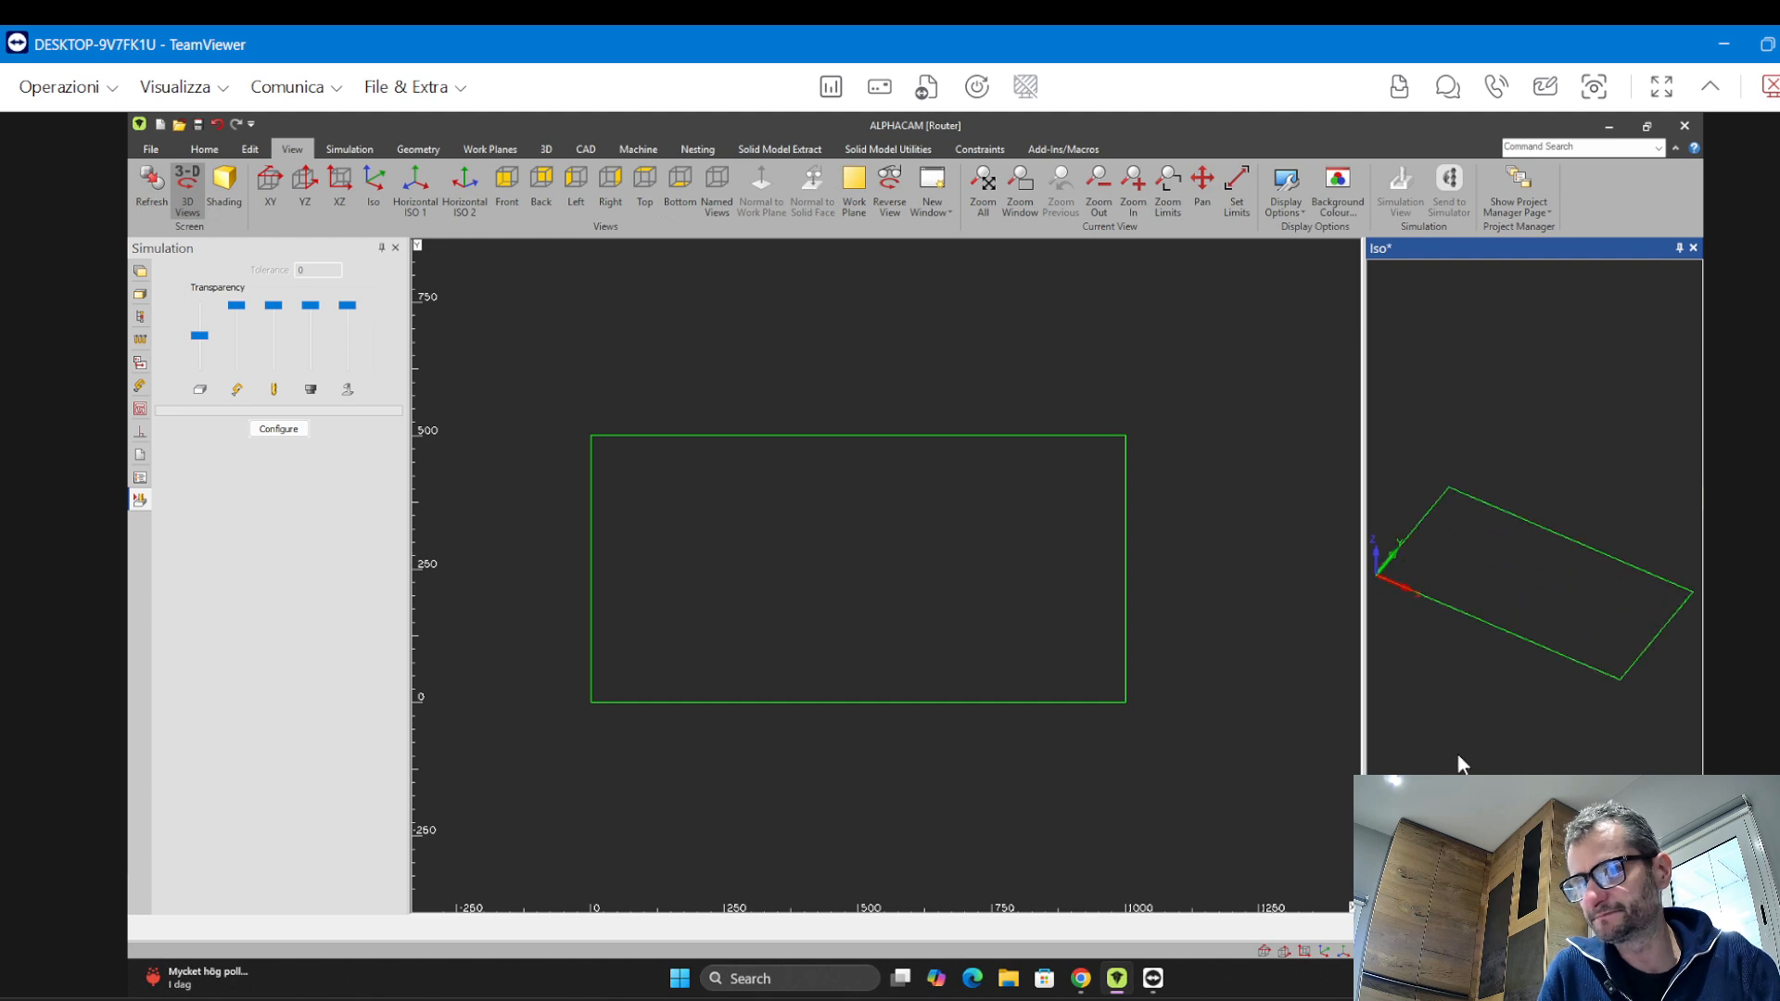
# Start Fast Work Volume with Z Top set to 20 and the reference point for X0 Y0 option enabled
pyautogui.click(745, 765)
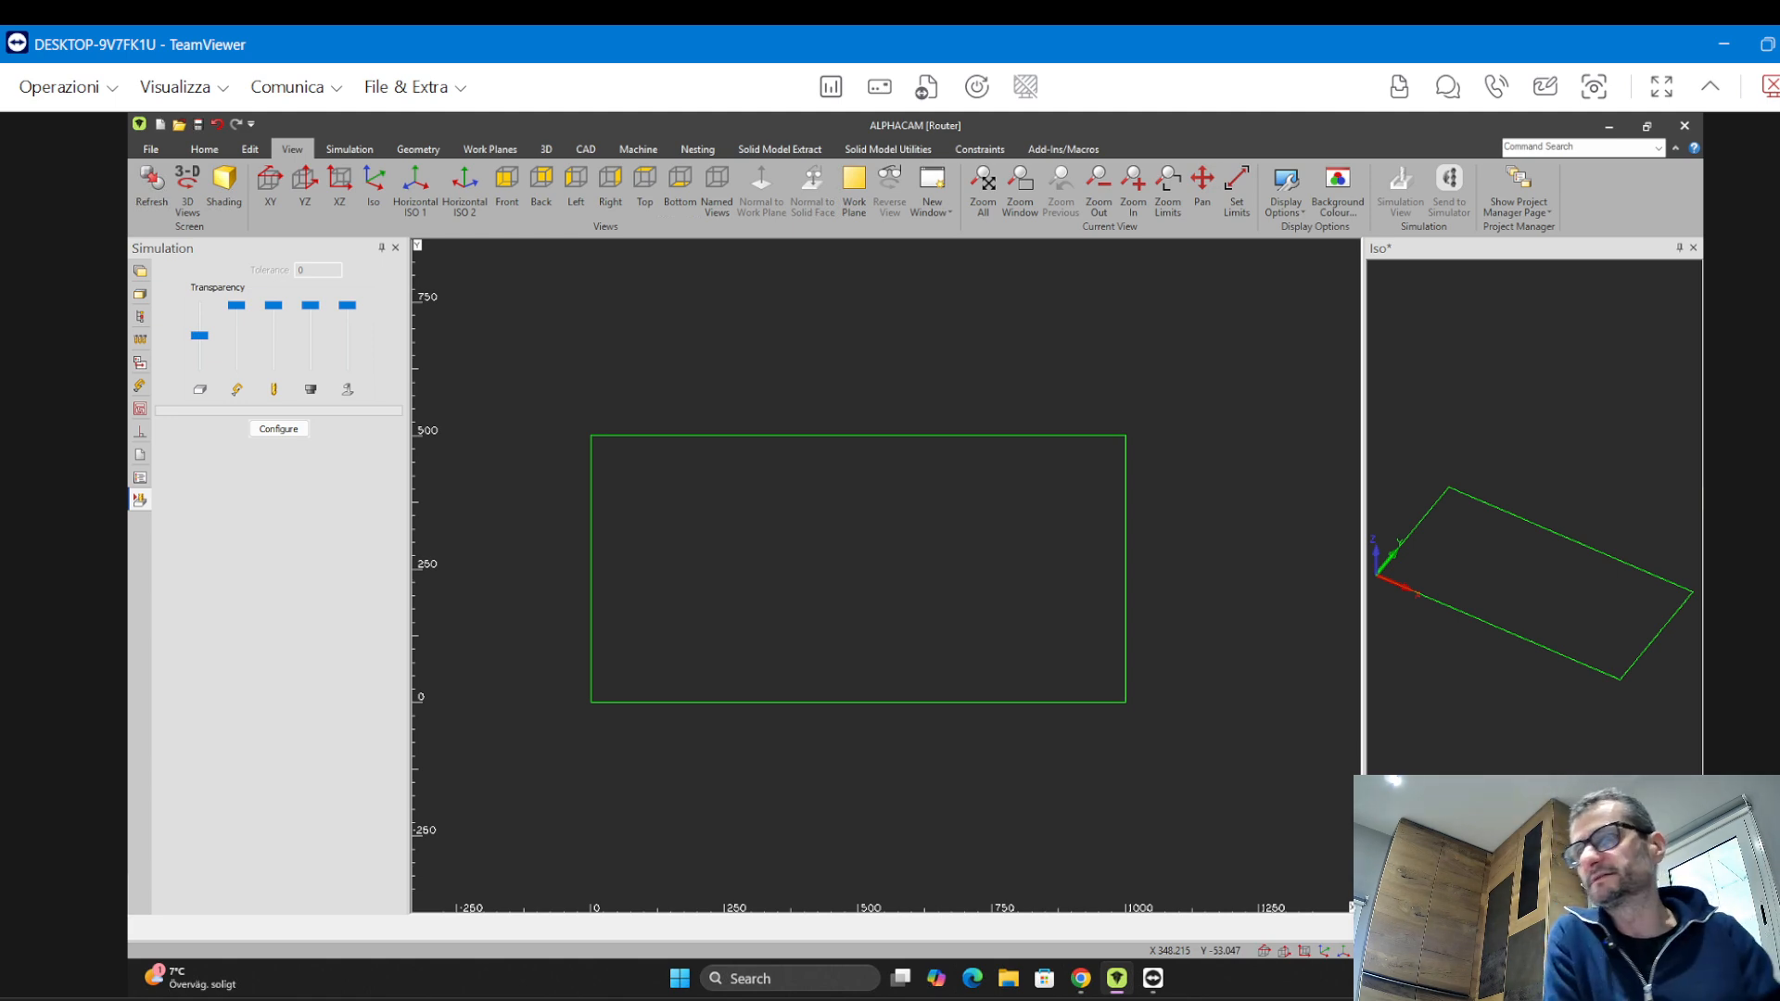
pyautogui.click(547, 150)
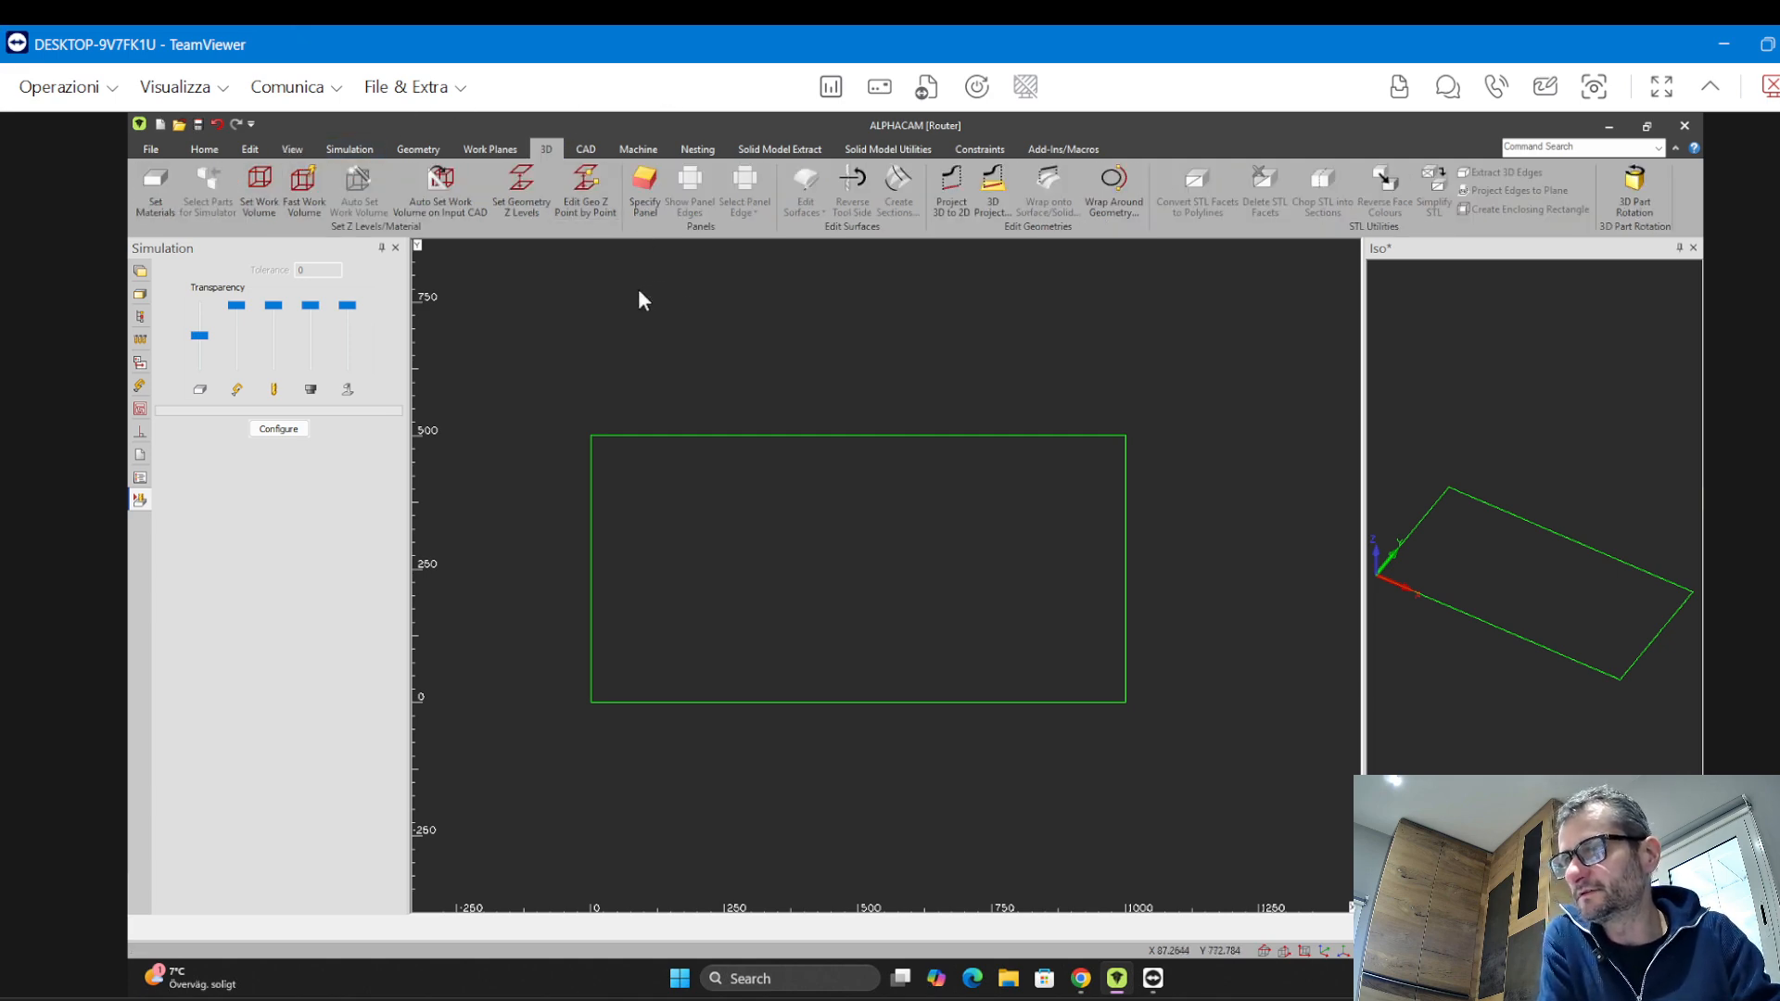
pyautogui.click(296, 214)
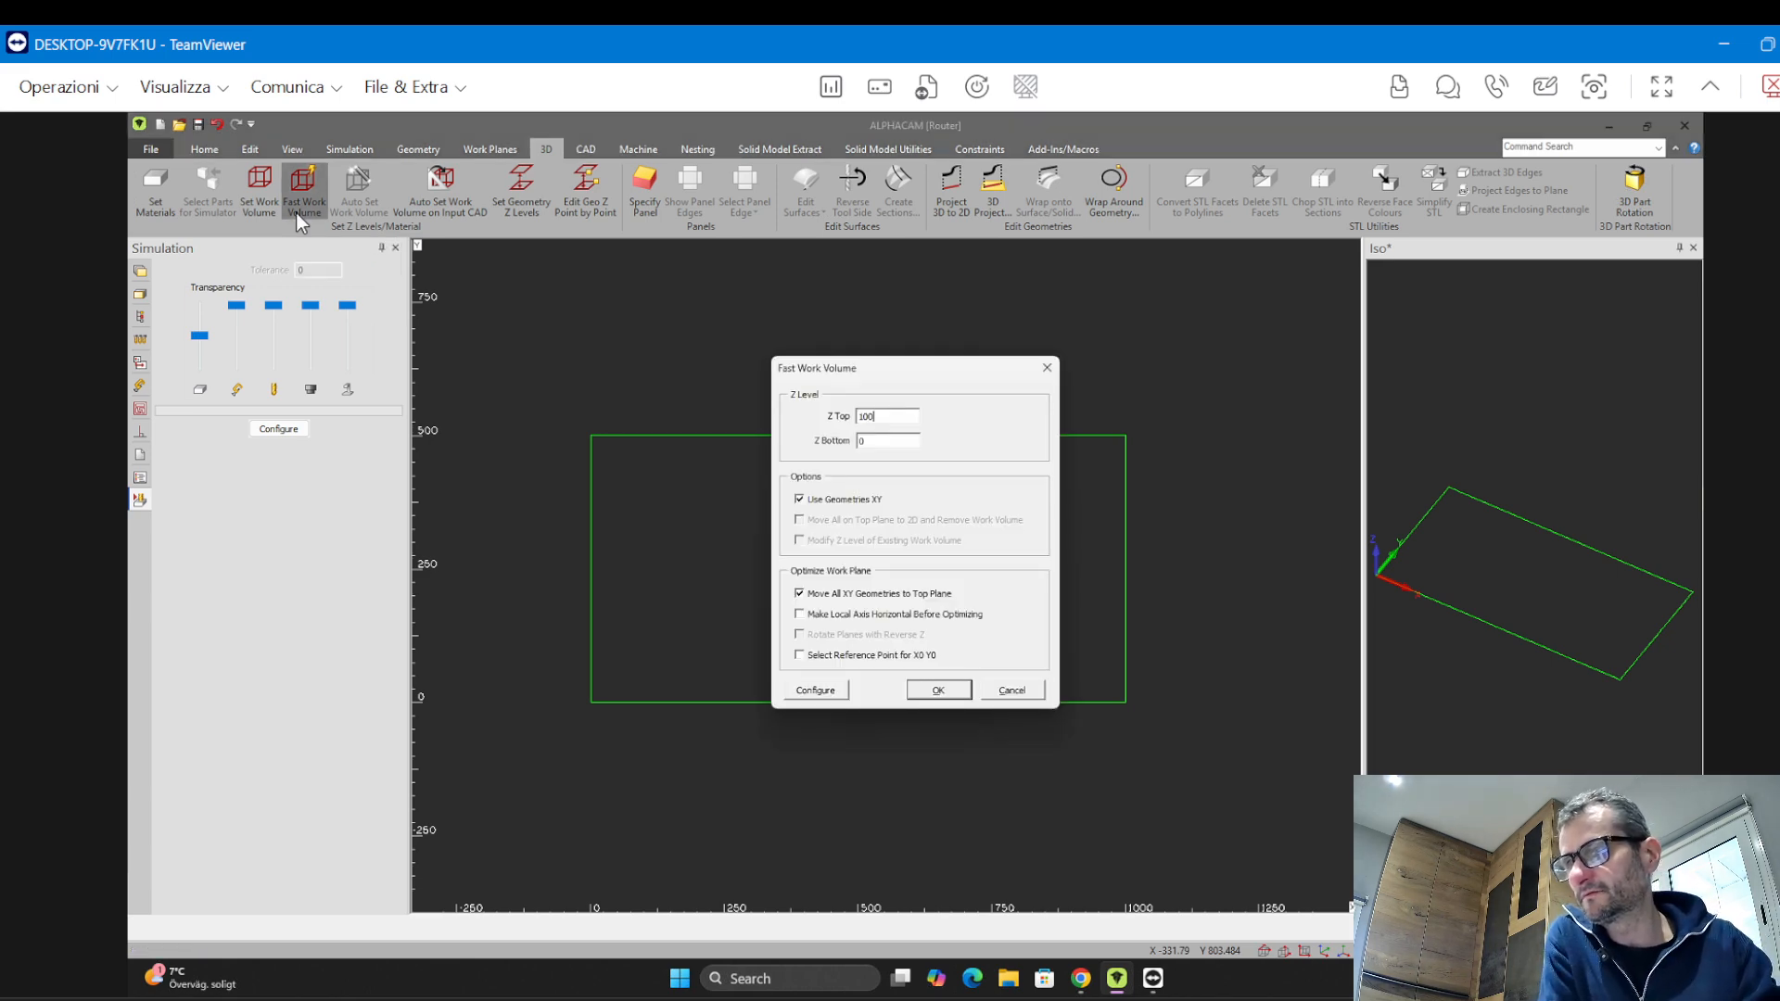
pyautogui.moveTo(783, 375); pyautogui.dragTo(385, 279)
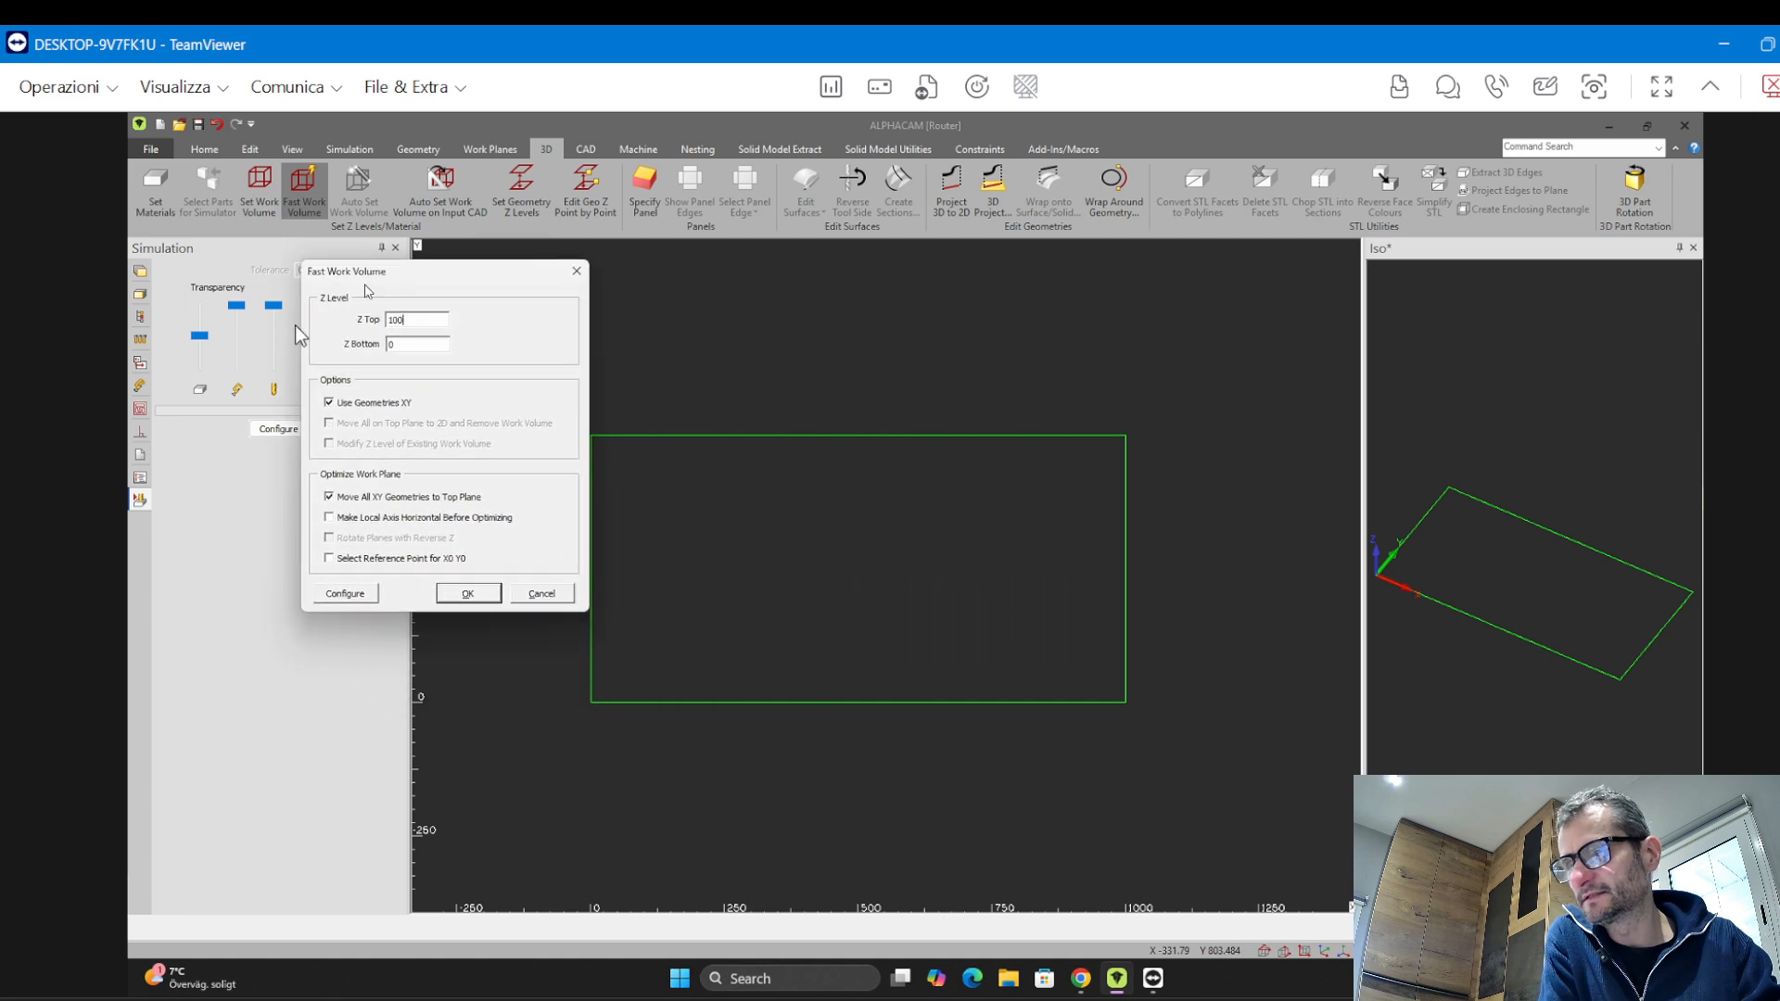
pyautogui.doubleClick(398, 319)
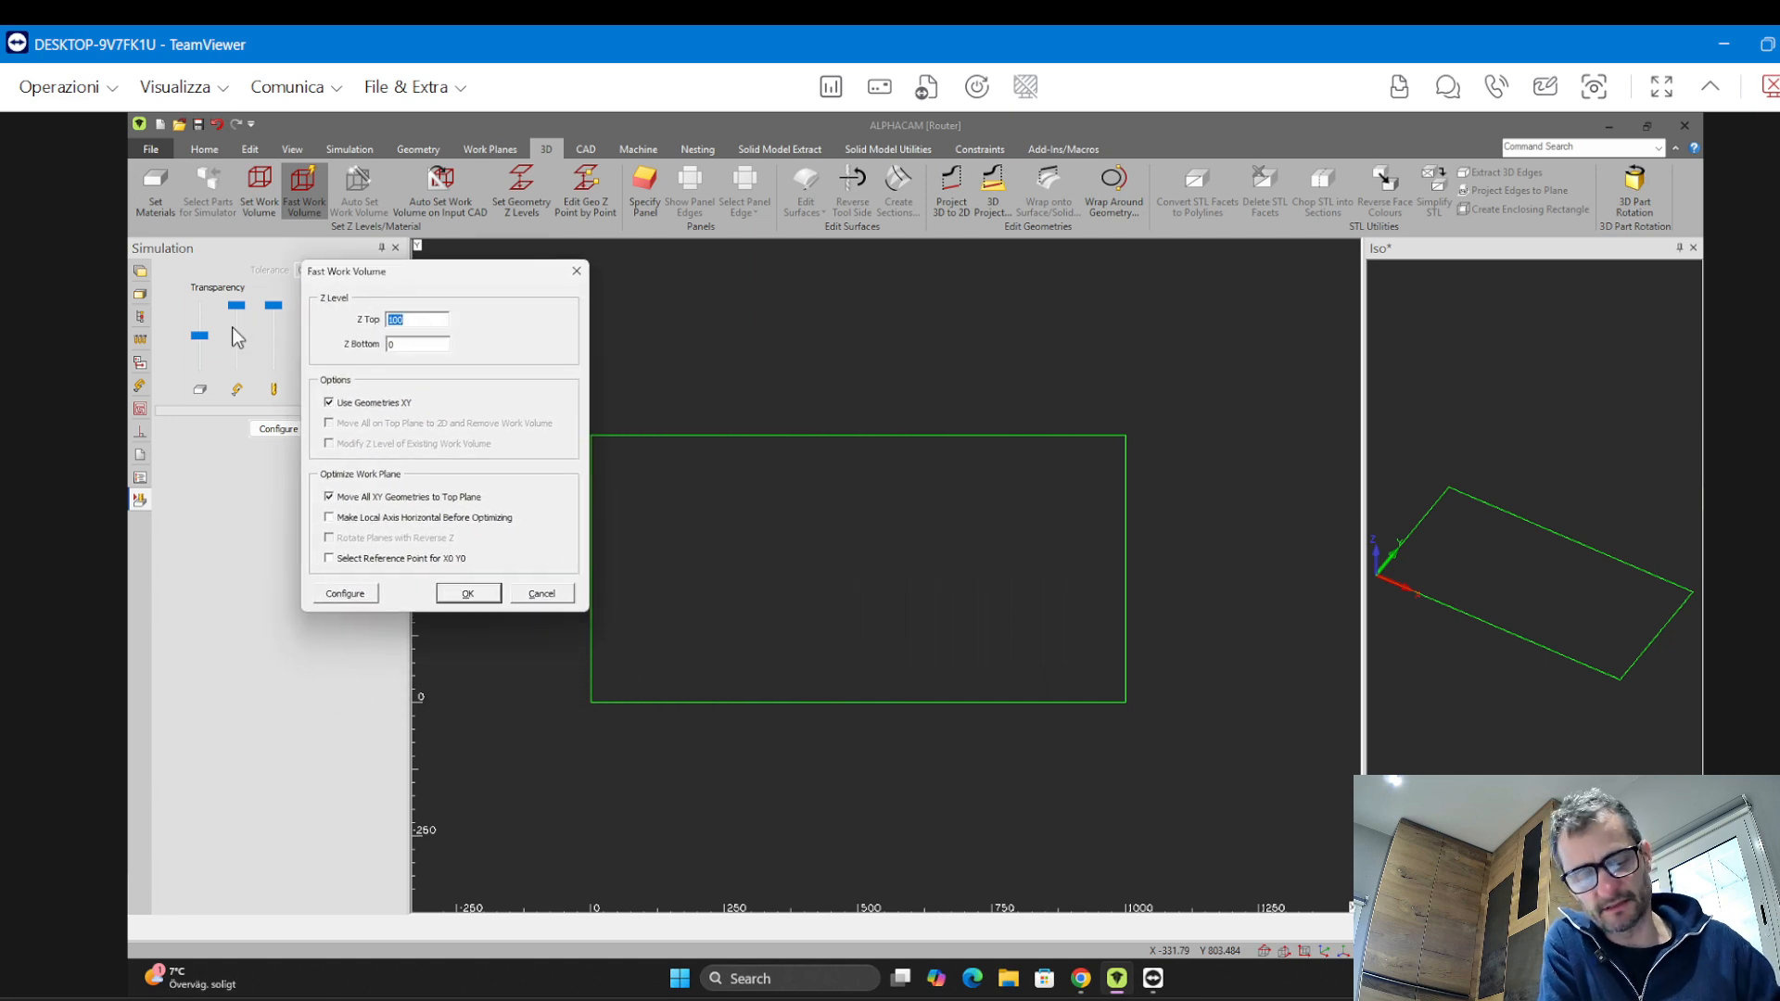
pyautogui.write('20')
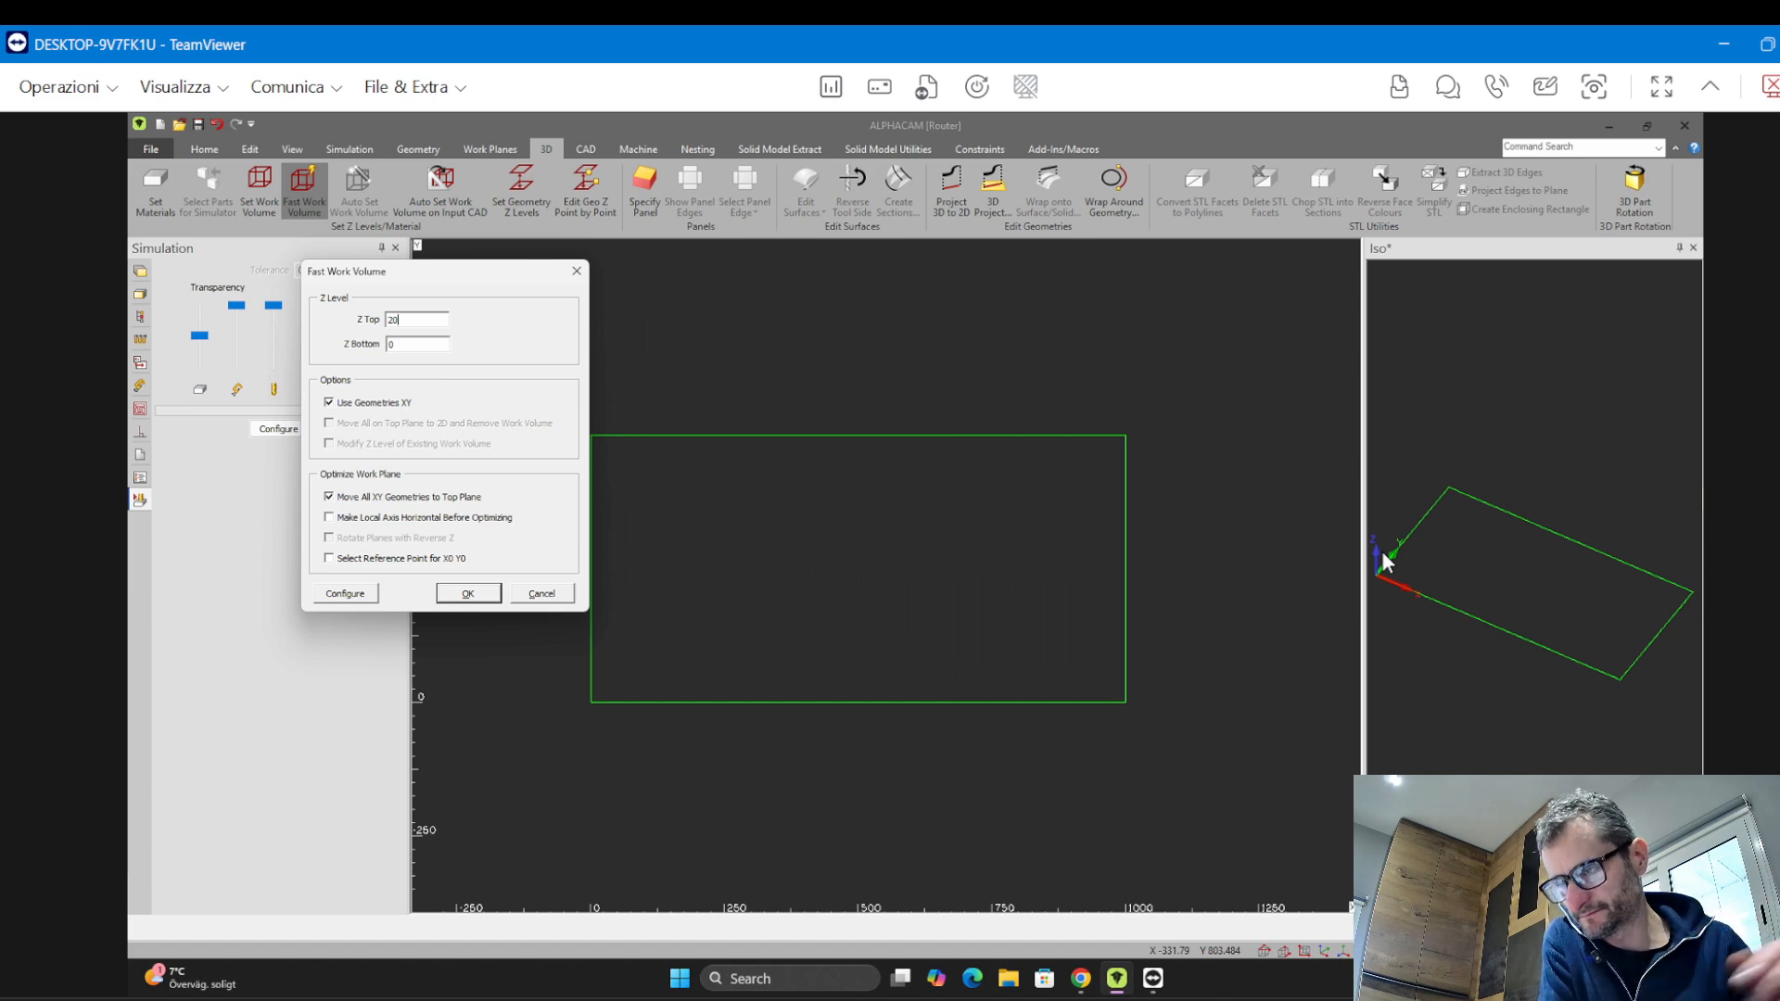
pyautogui.moveTo(432, 319); pyautogui.dragTo(310, 319)
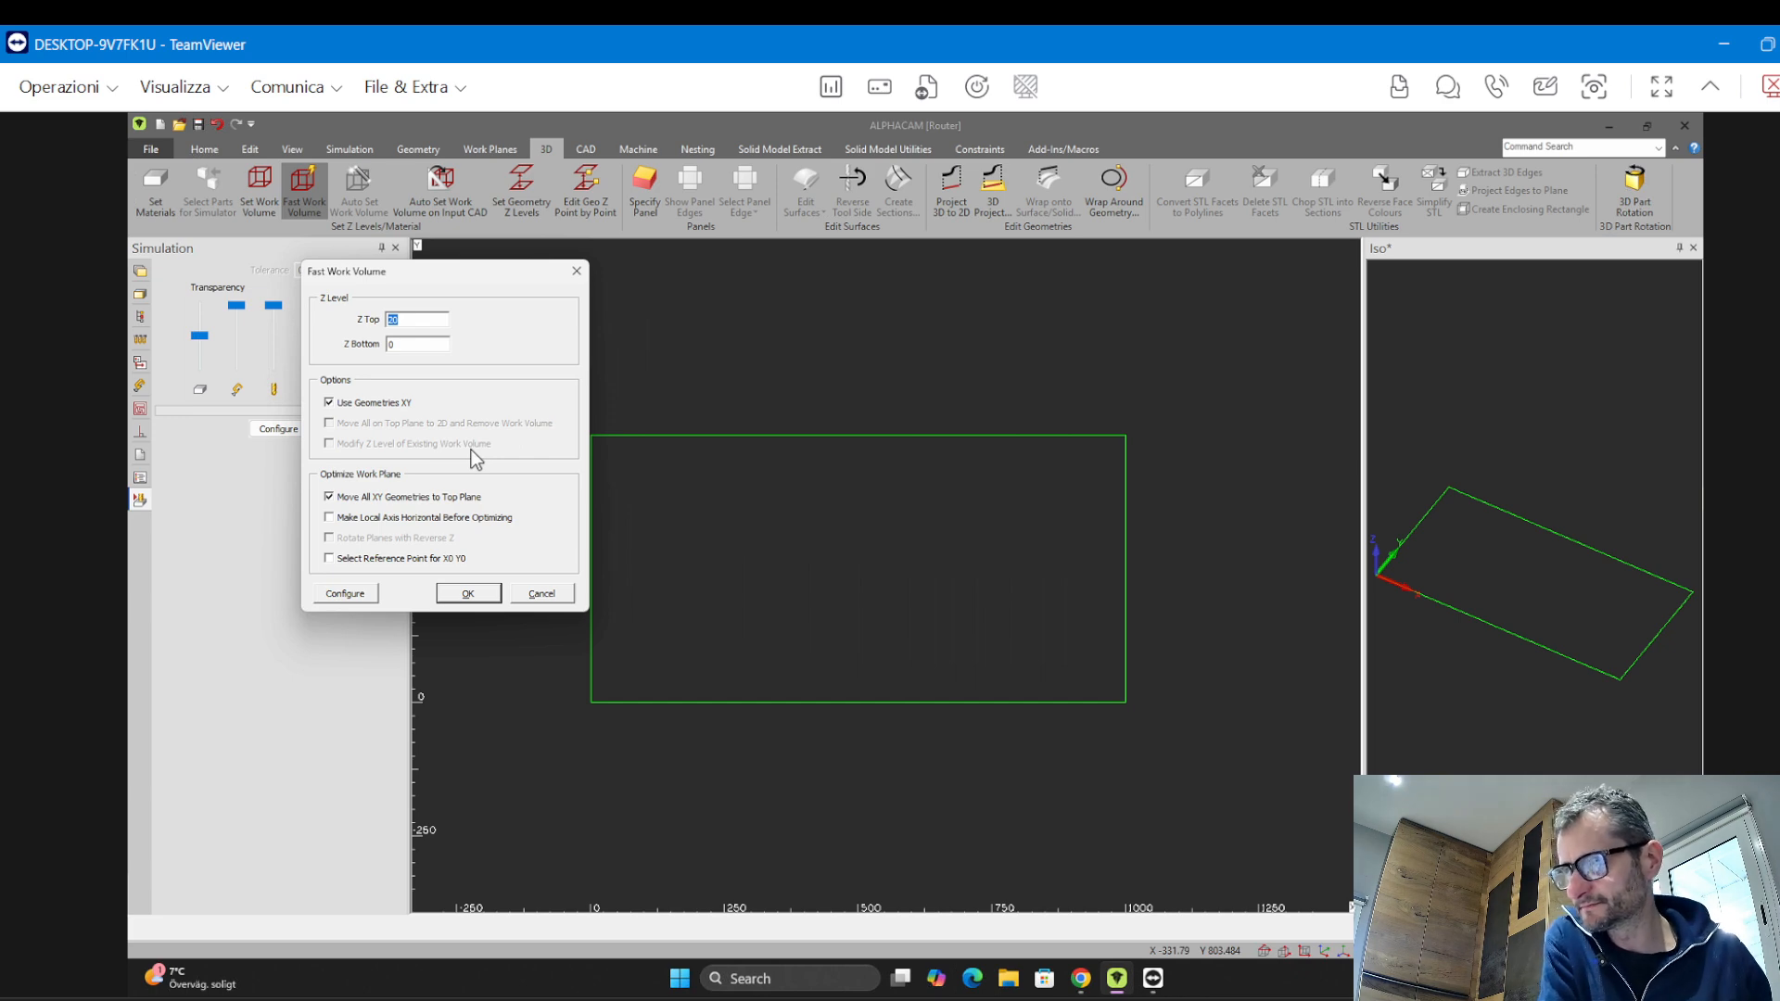
pyautogui.click(393, 559)
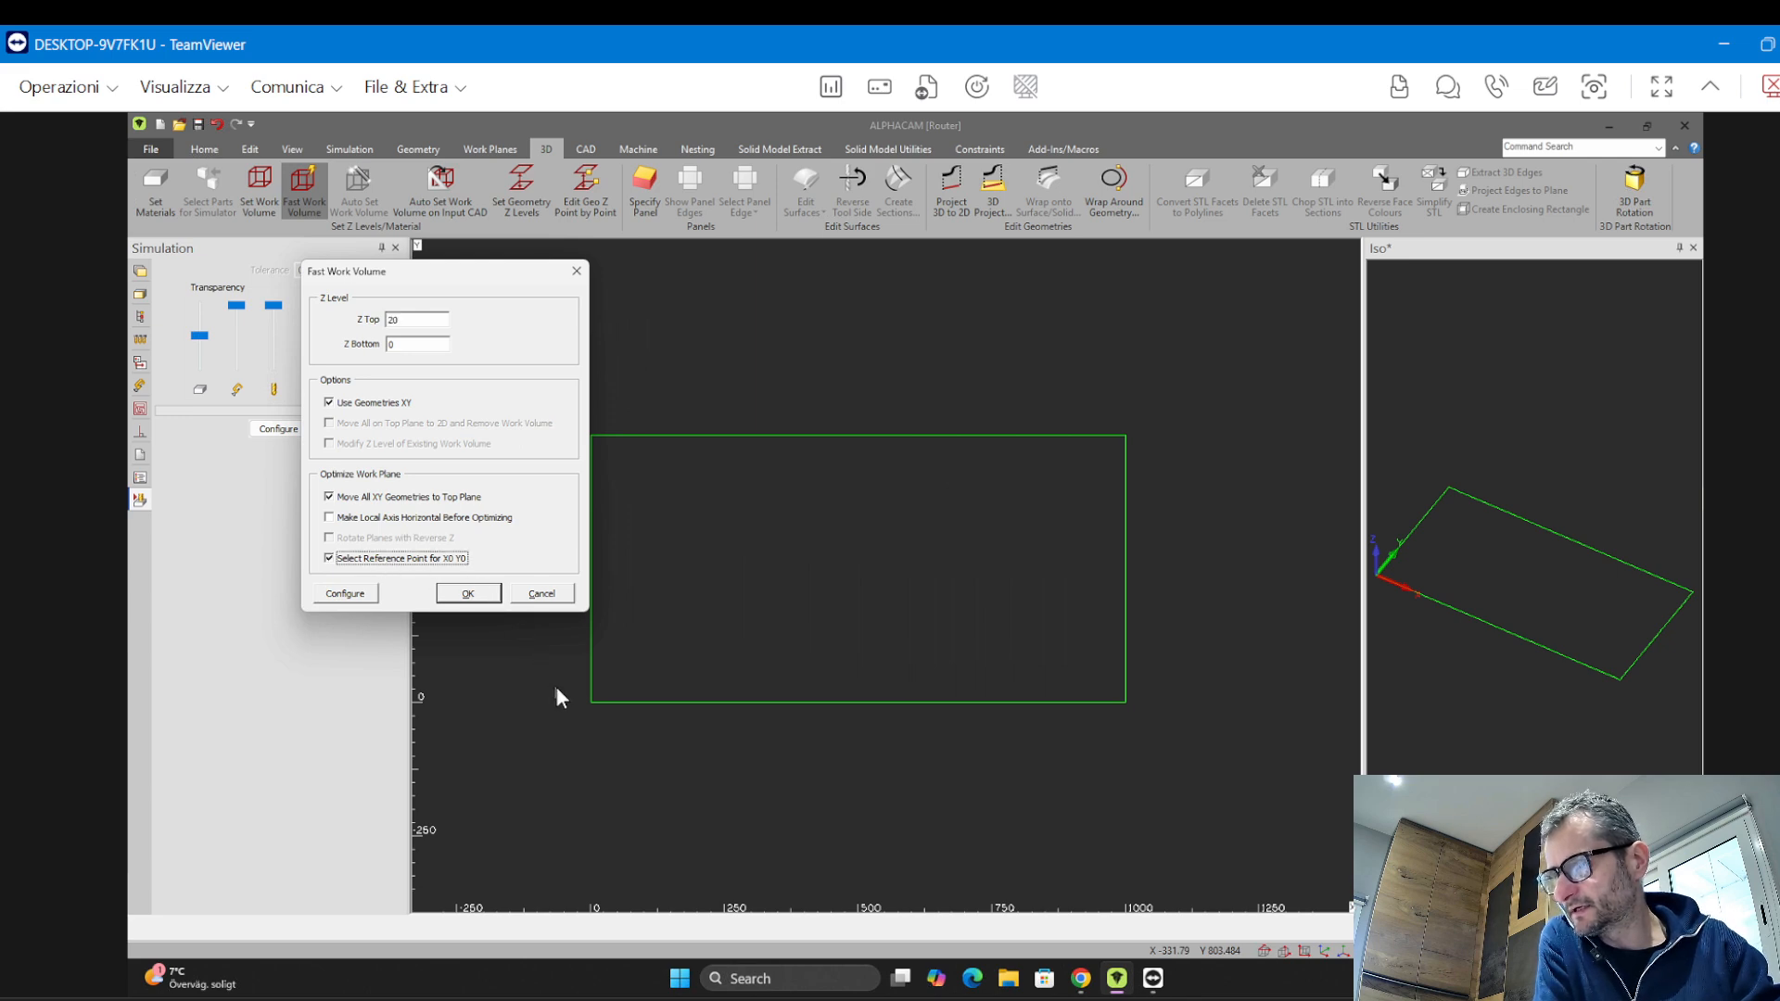
pyautogui.click(469, 594)
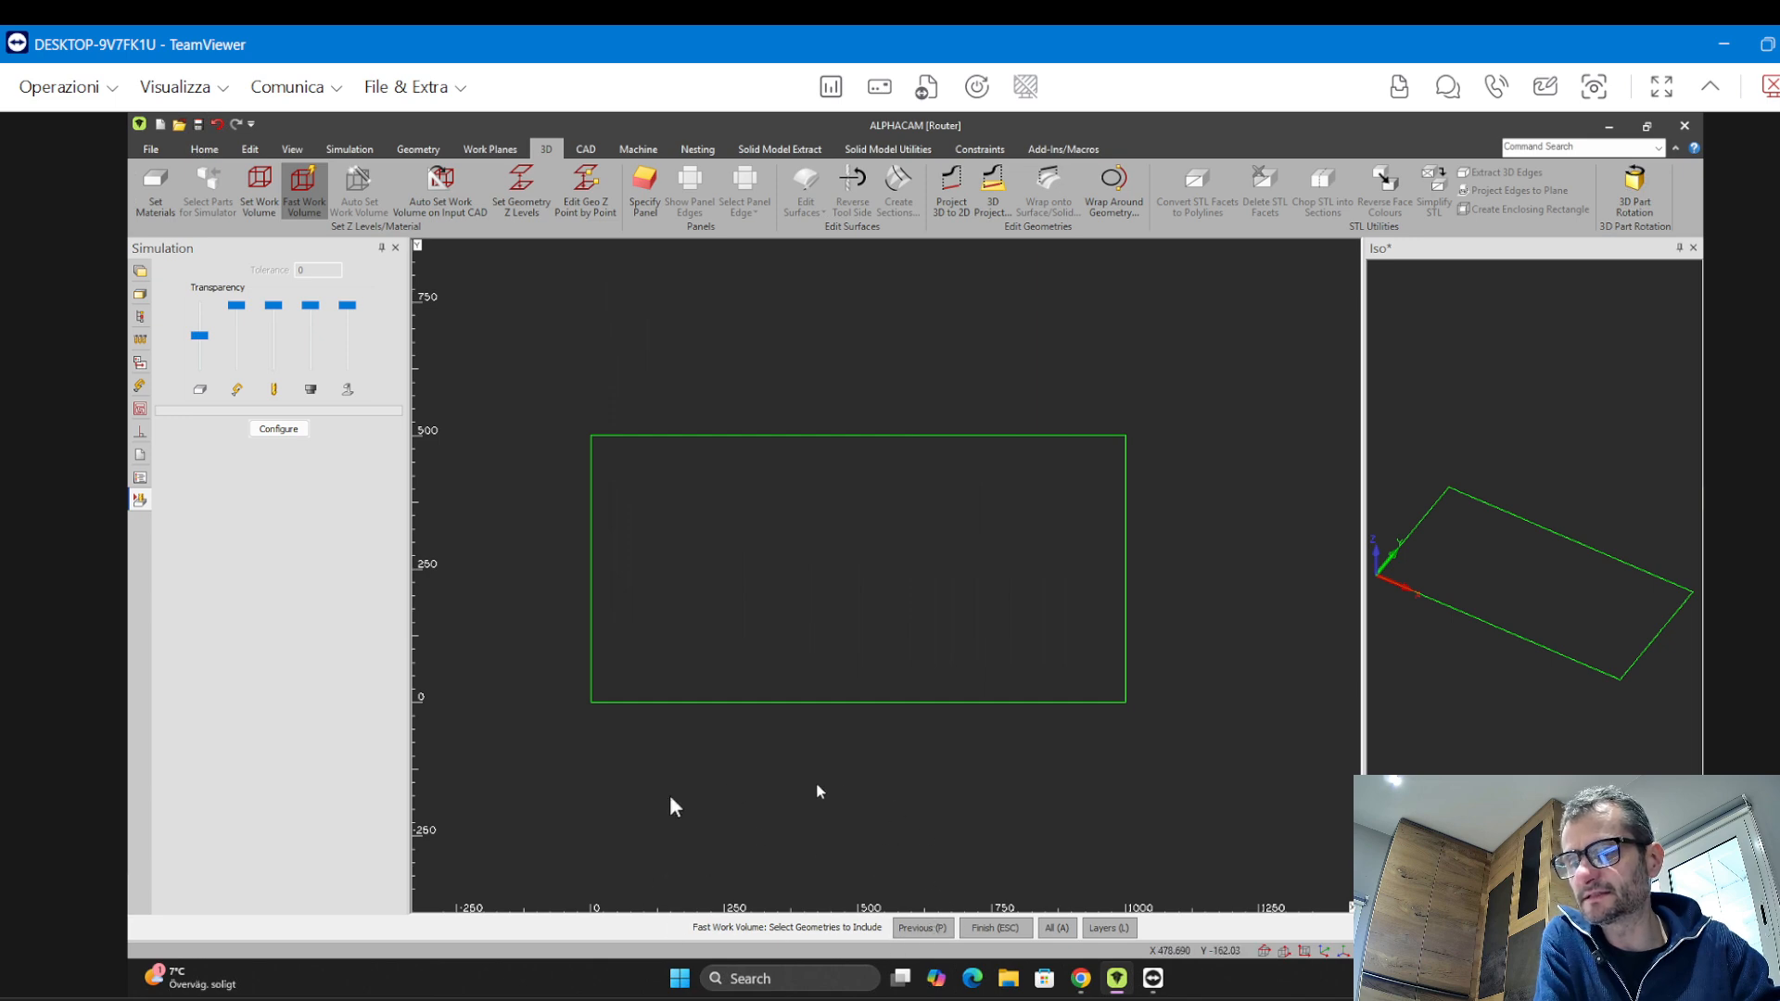
# Include all geometries, pick the rectangle's corner as the X0 Y0 point and choose the top plane
pyautogui.click(524, 374)
pyautogui.click(1264, 745)
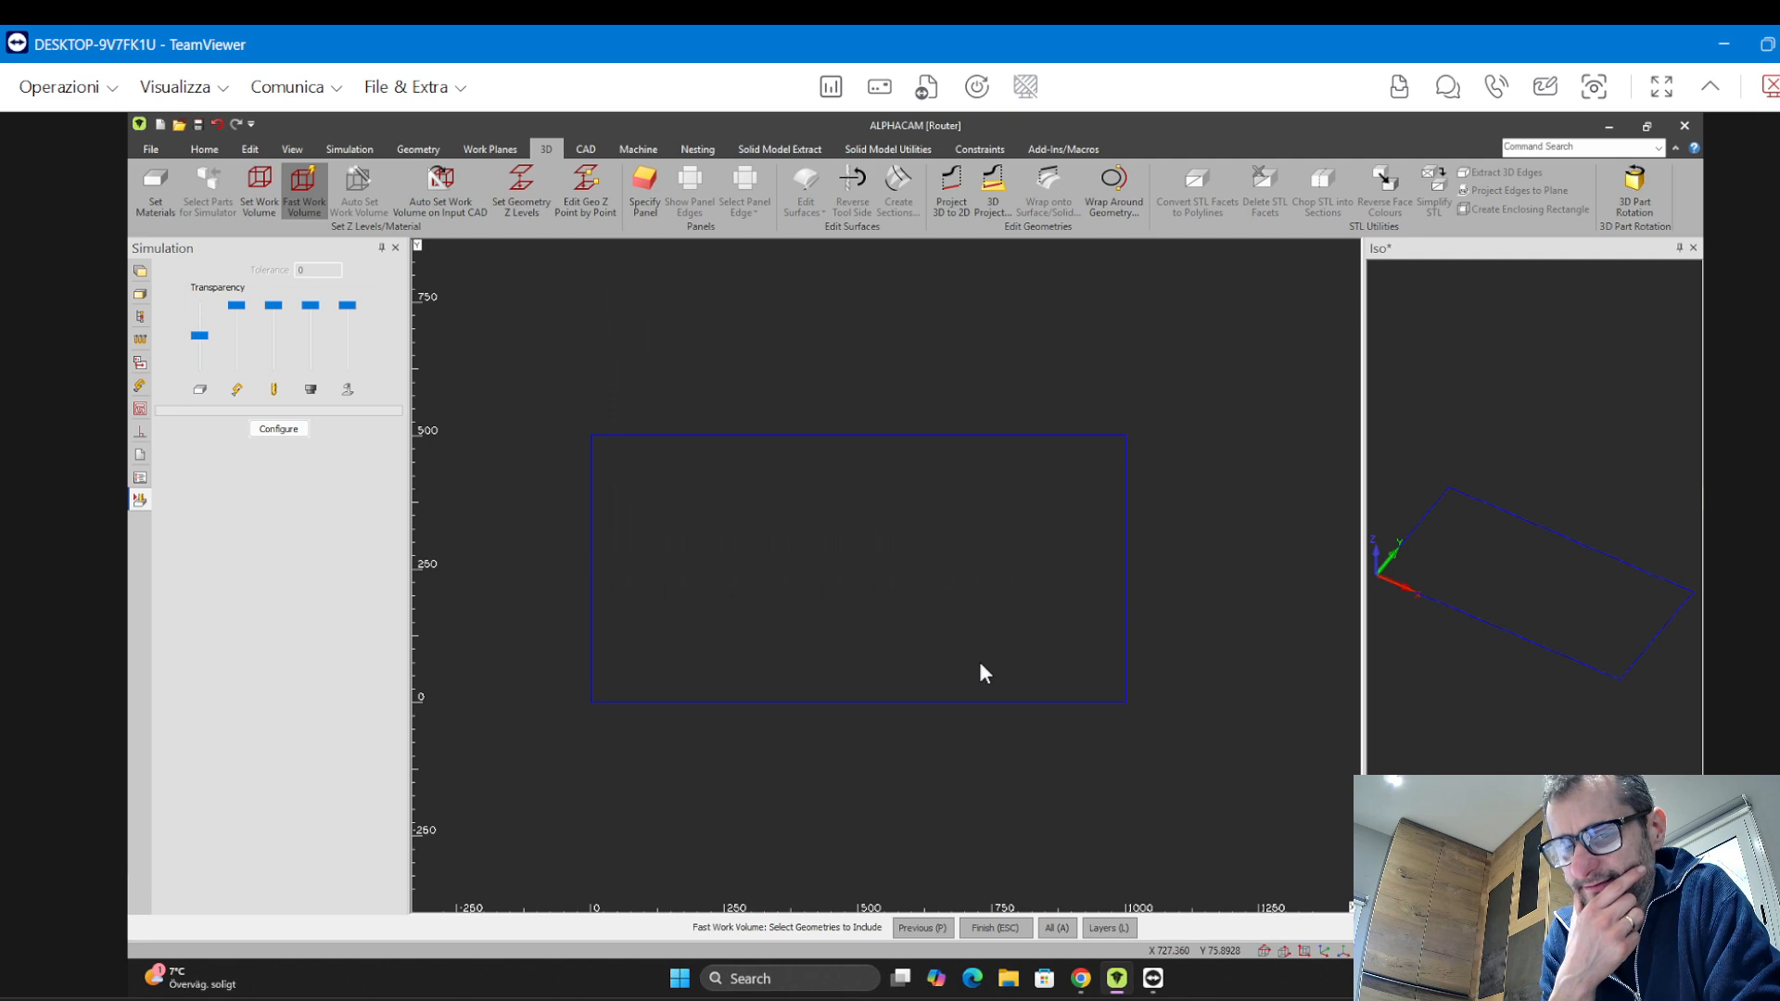
pyautogui.press('a')
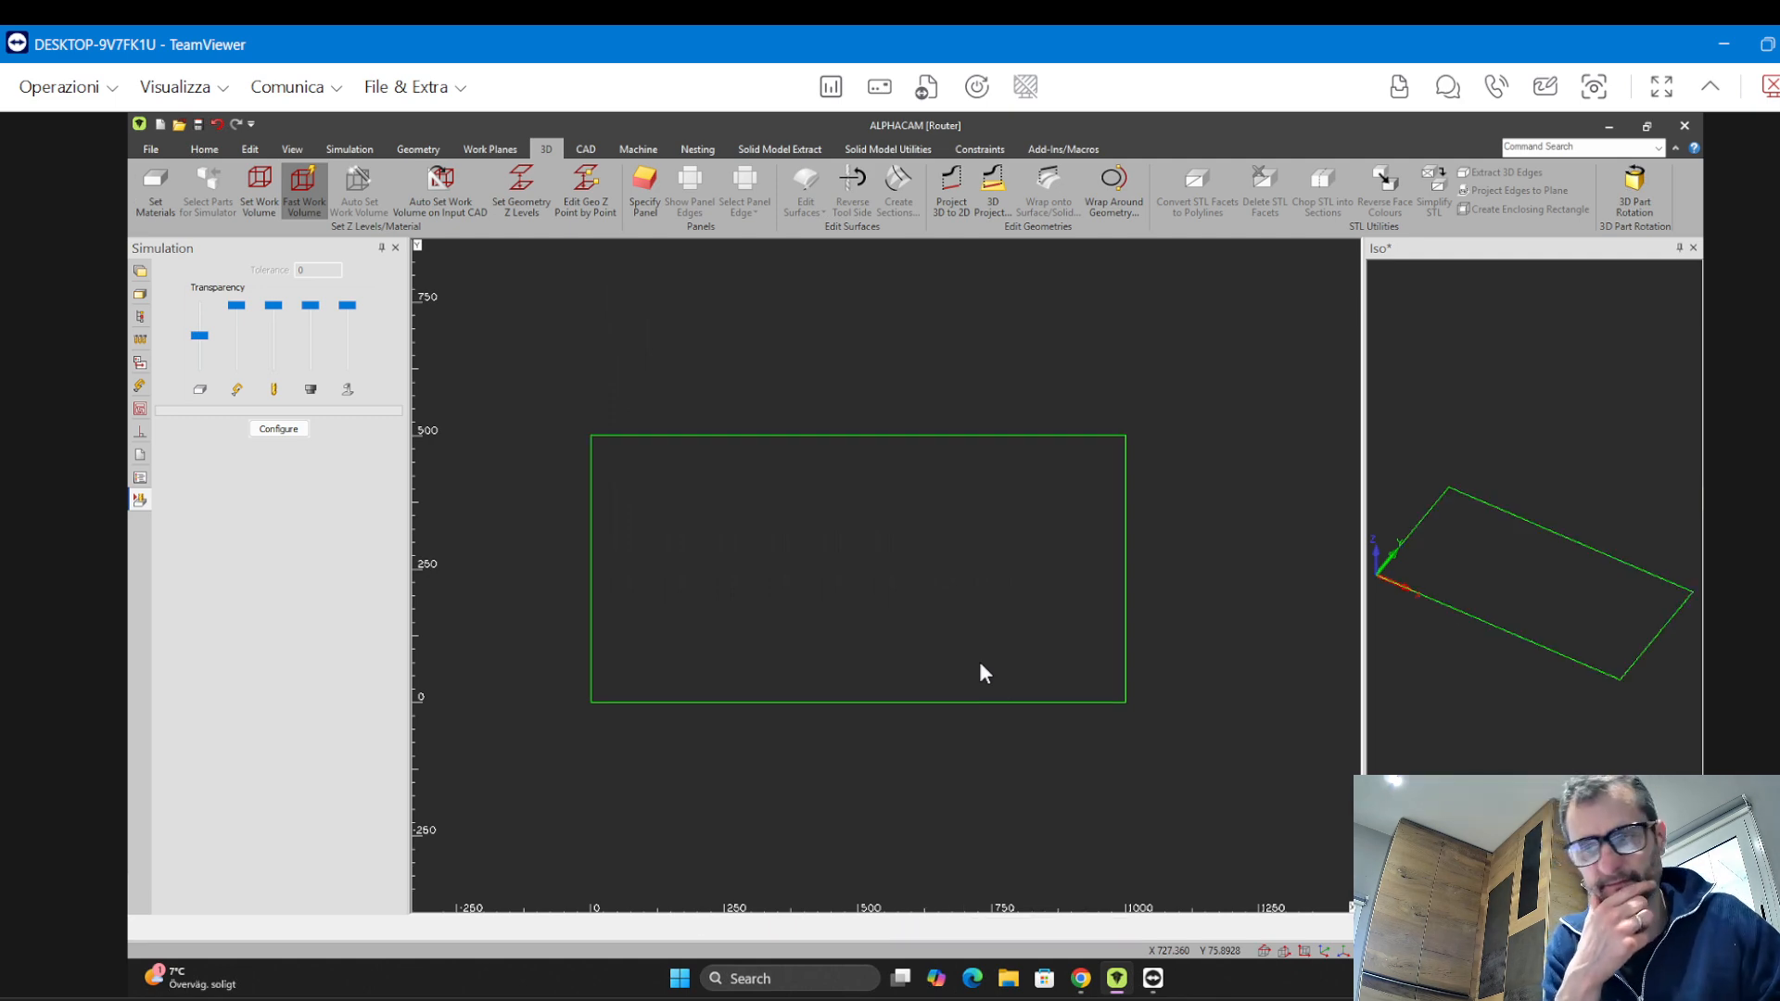
pyautogui.press('Escape')
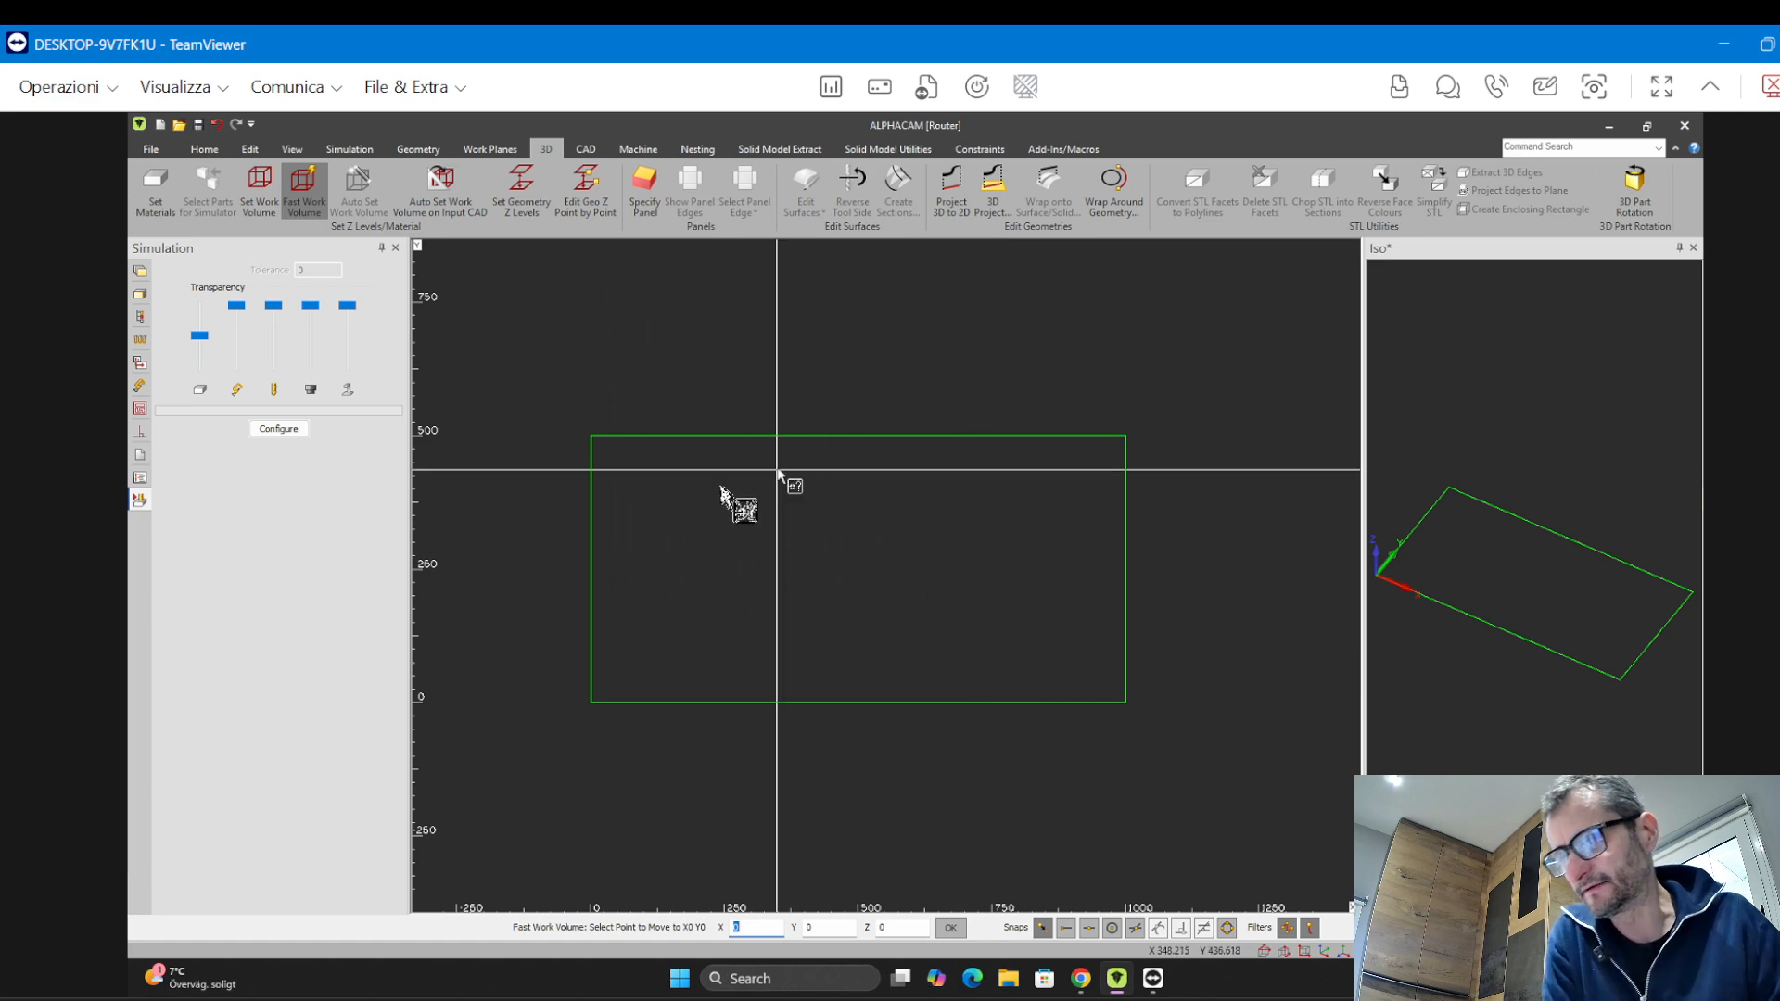
pyautogui.click(484, 384)
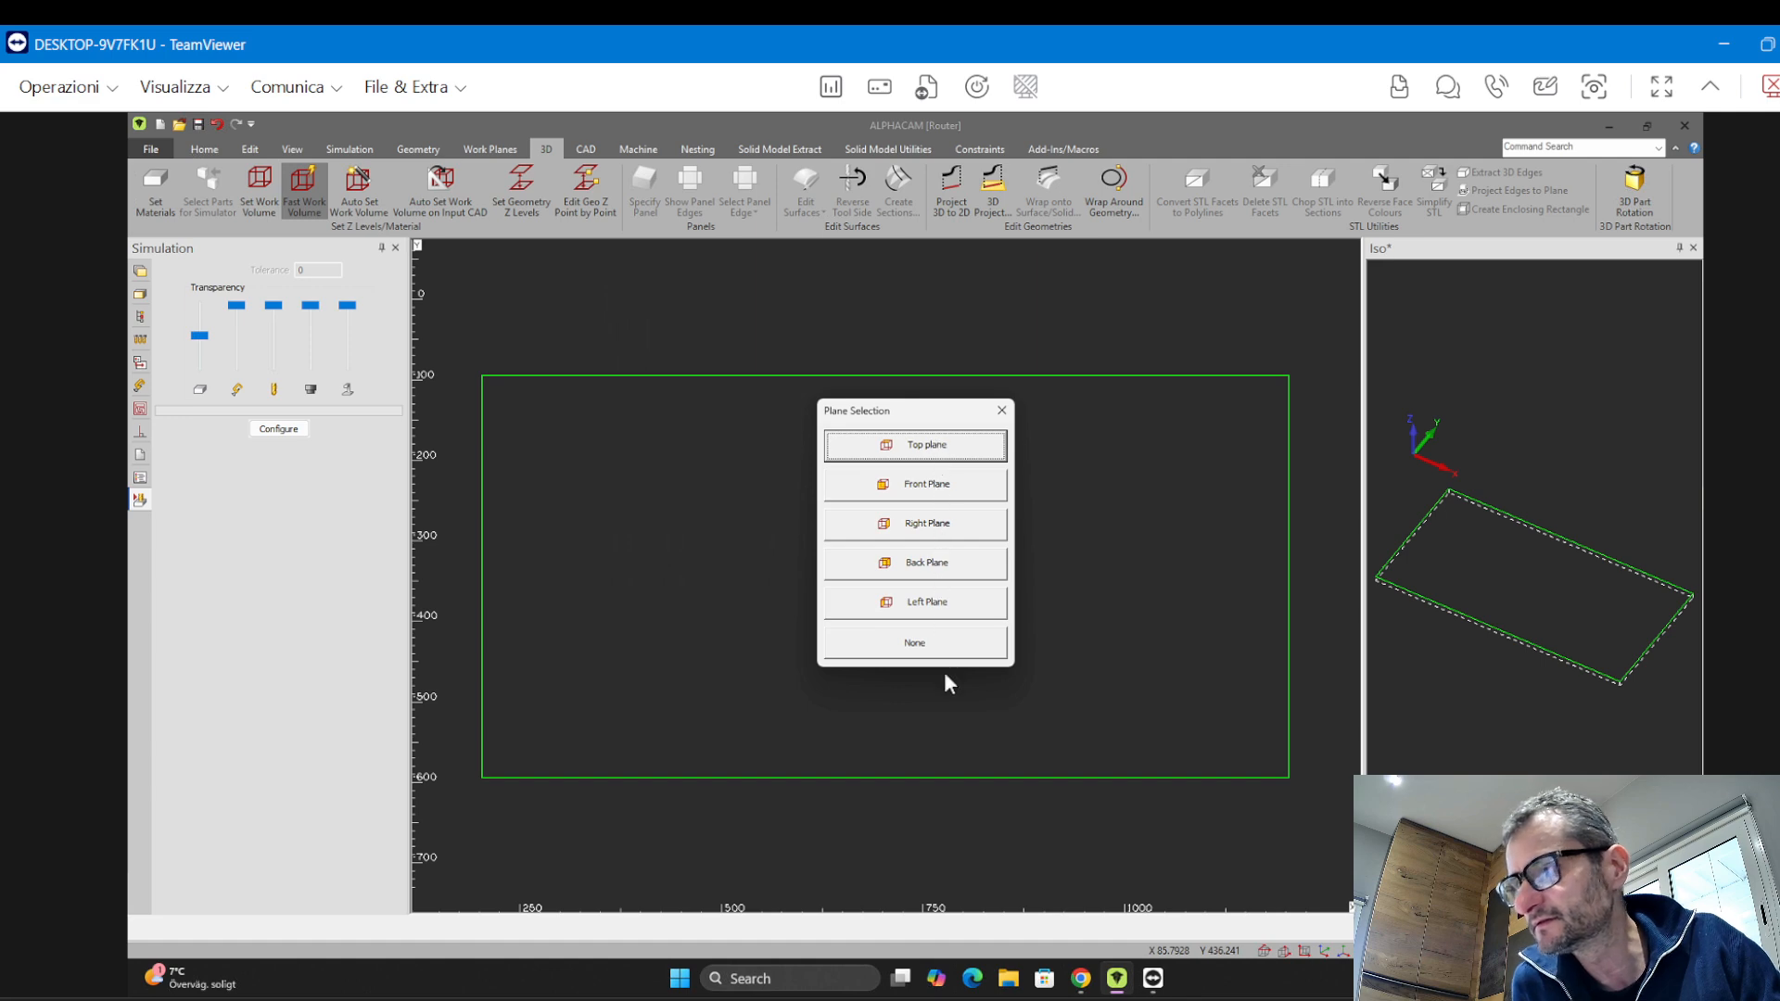
pyautogui.click(922, 450)
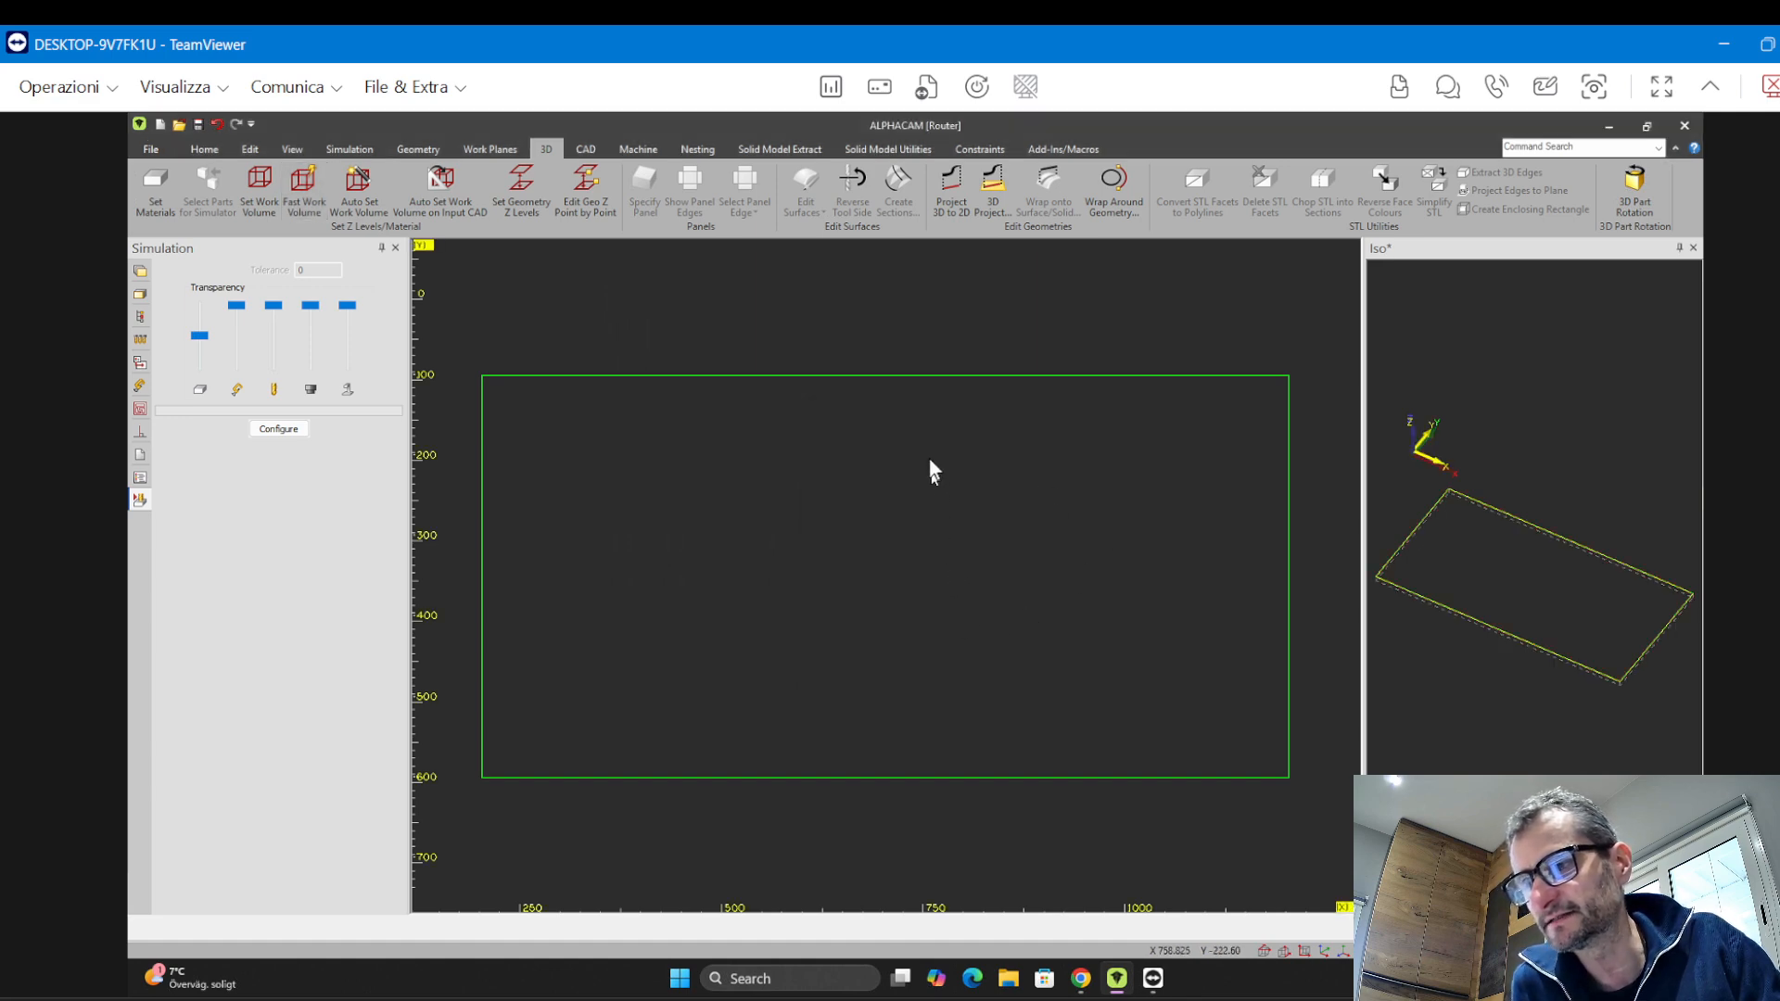
# Undo the created work volume
pyautogui.moveTo(1553, 658); pyautogui.dragTo(1371, 635, button='middle')
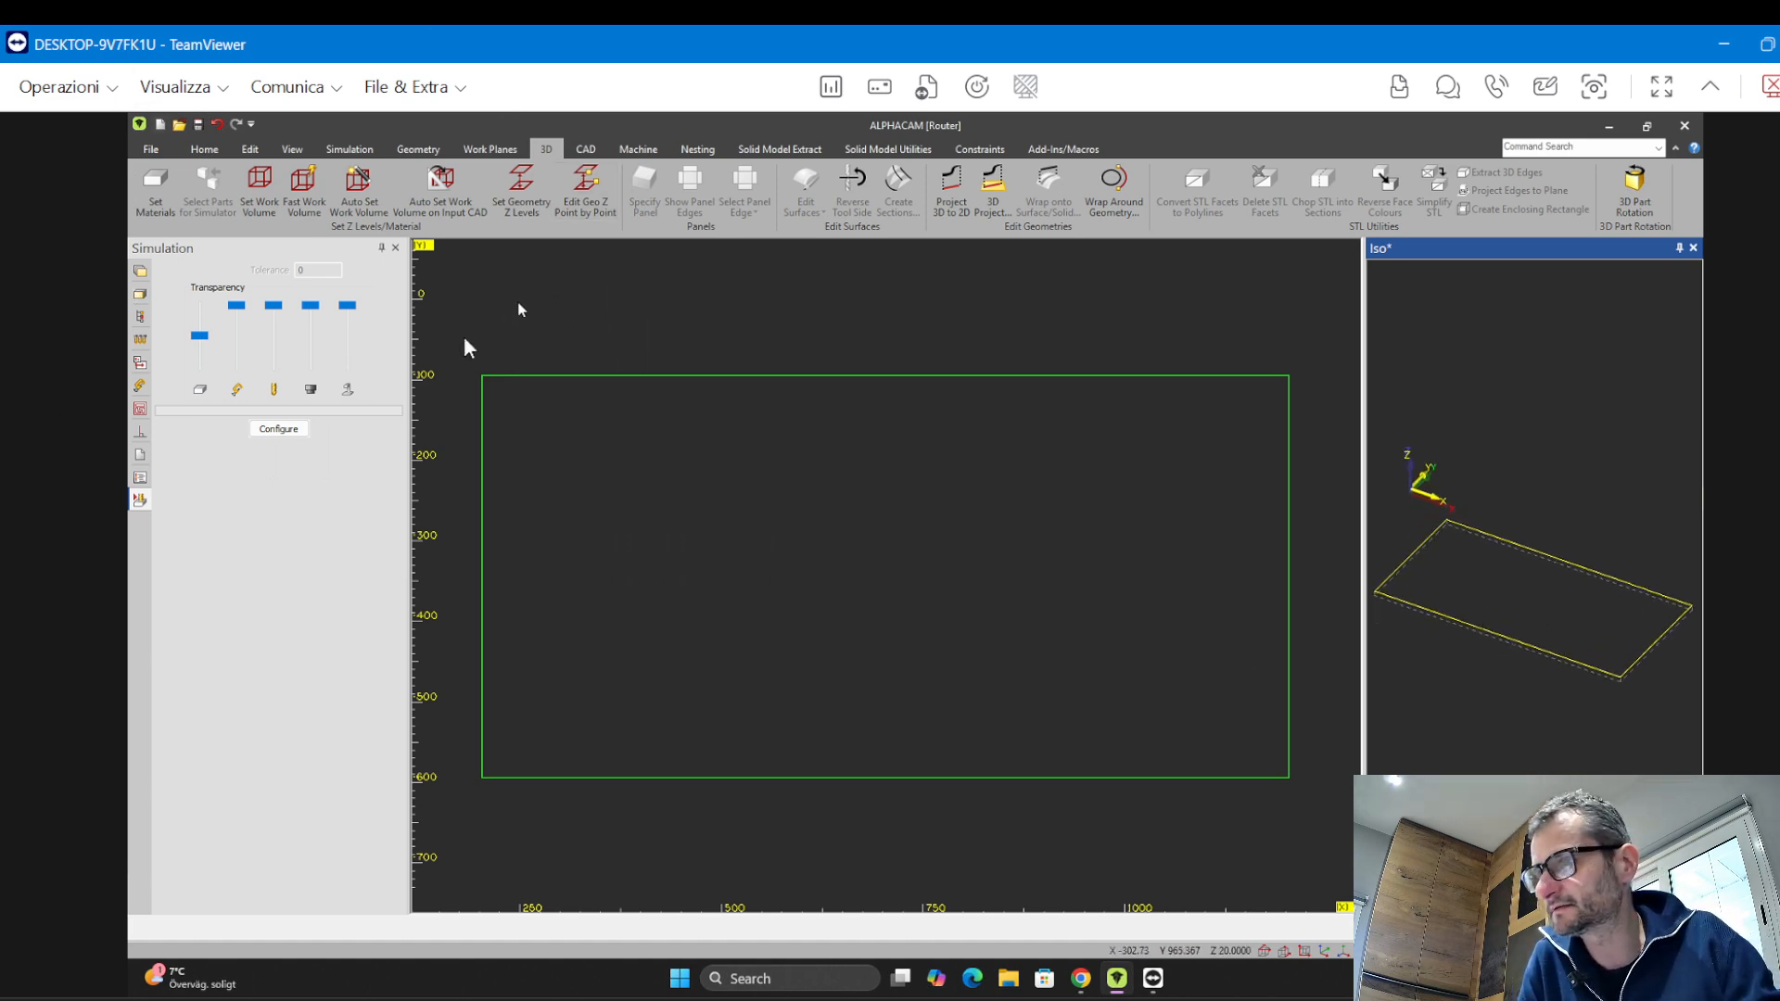
pyautogui.hotkey('ctrl', 'z')
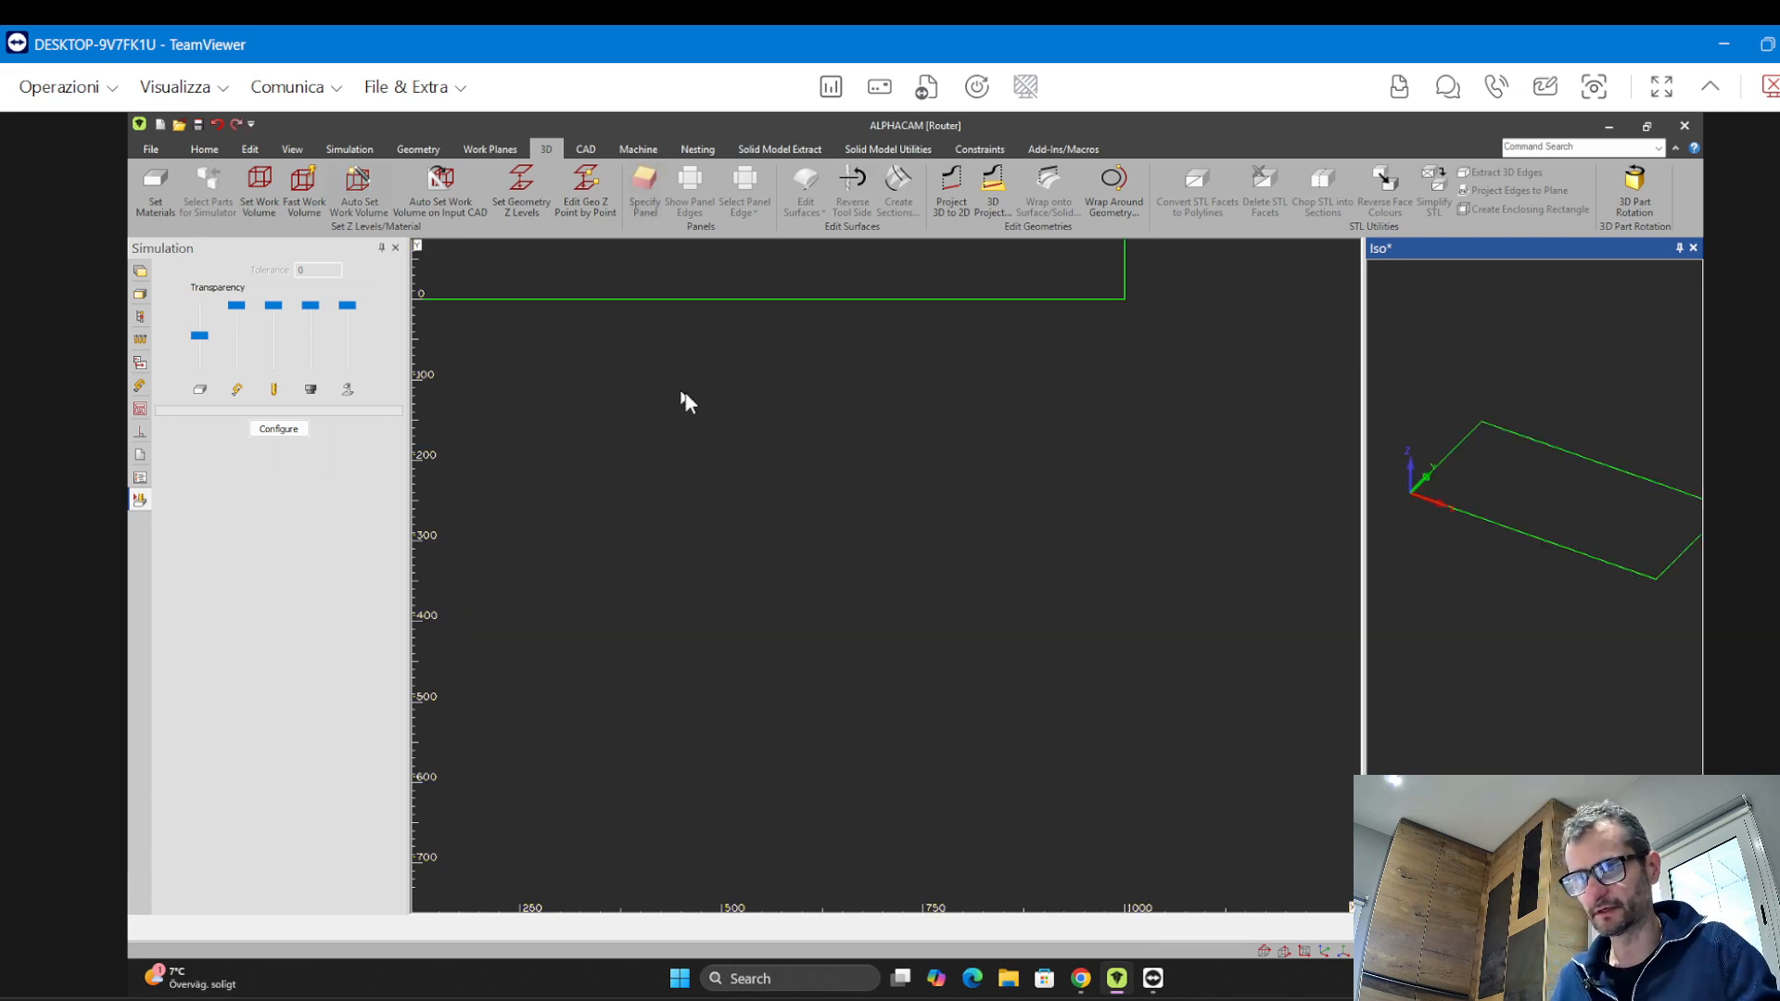
# Rerun Fast Work Volume at Z Top 20, also enabling Make Local Axis Horizontal Before Optimizing
pyautogui.moveTo(851, 534); pyautogui.dragTo(906, 624, button='middle')
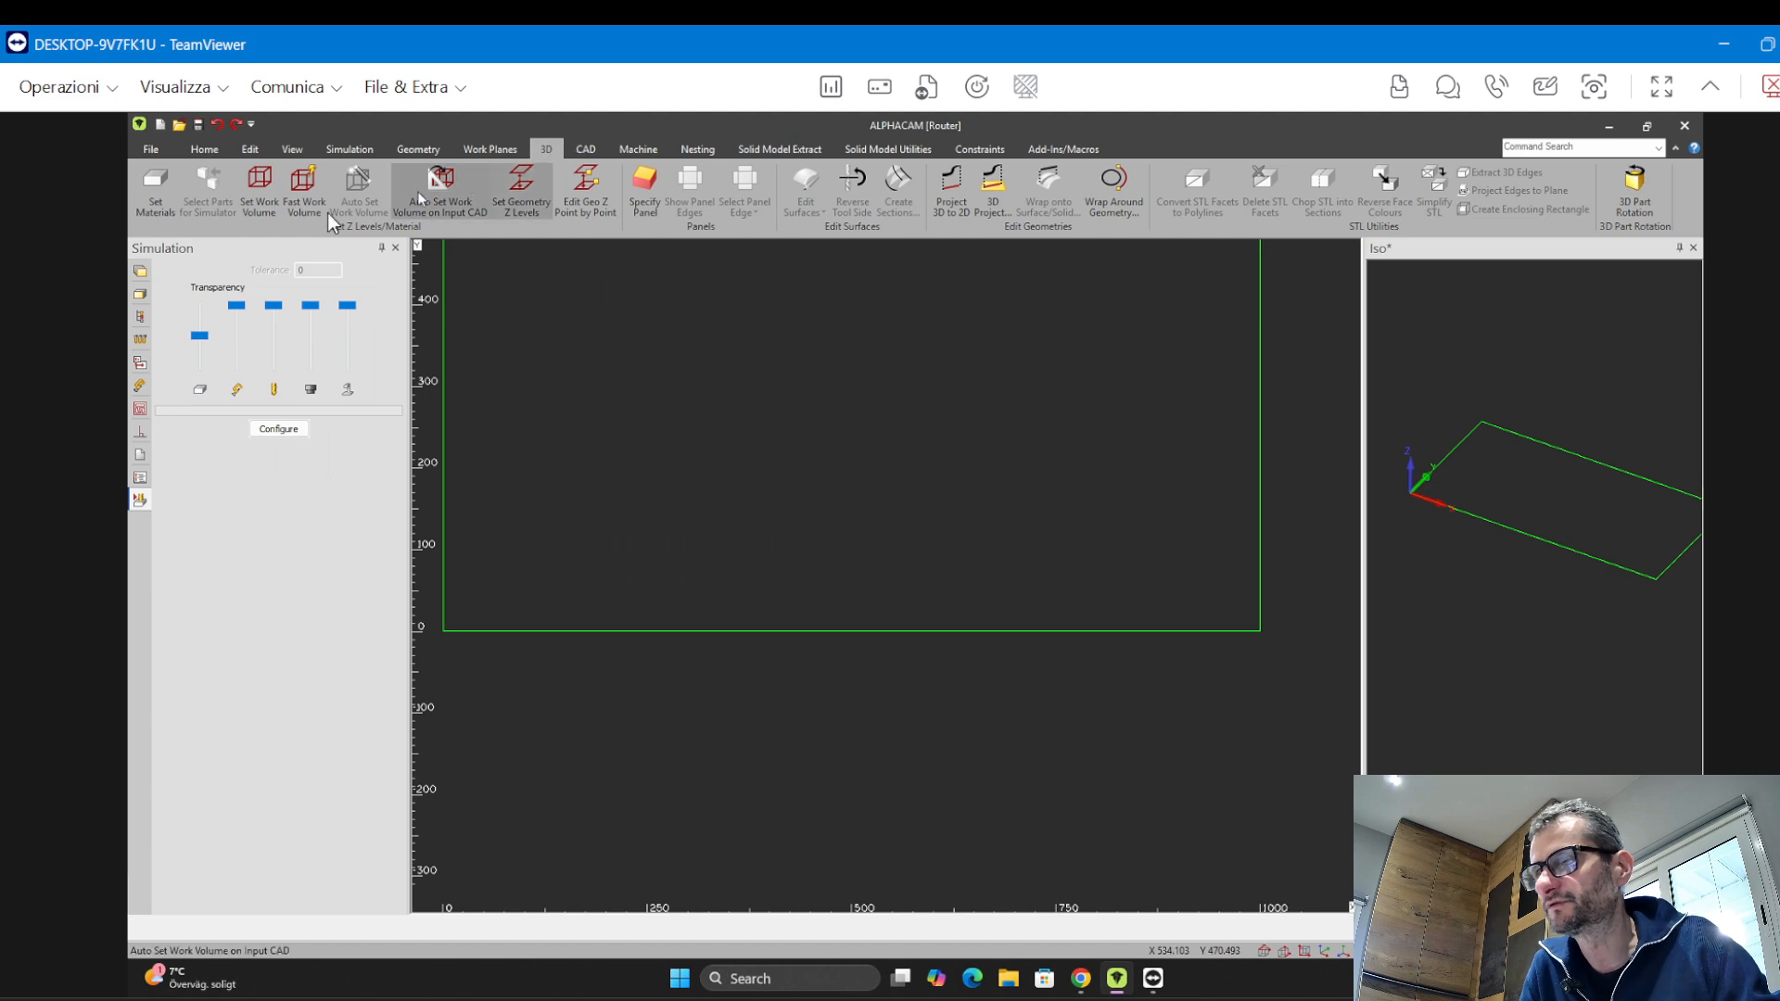
pyautogui.click(302, 197)
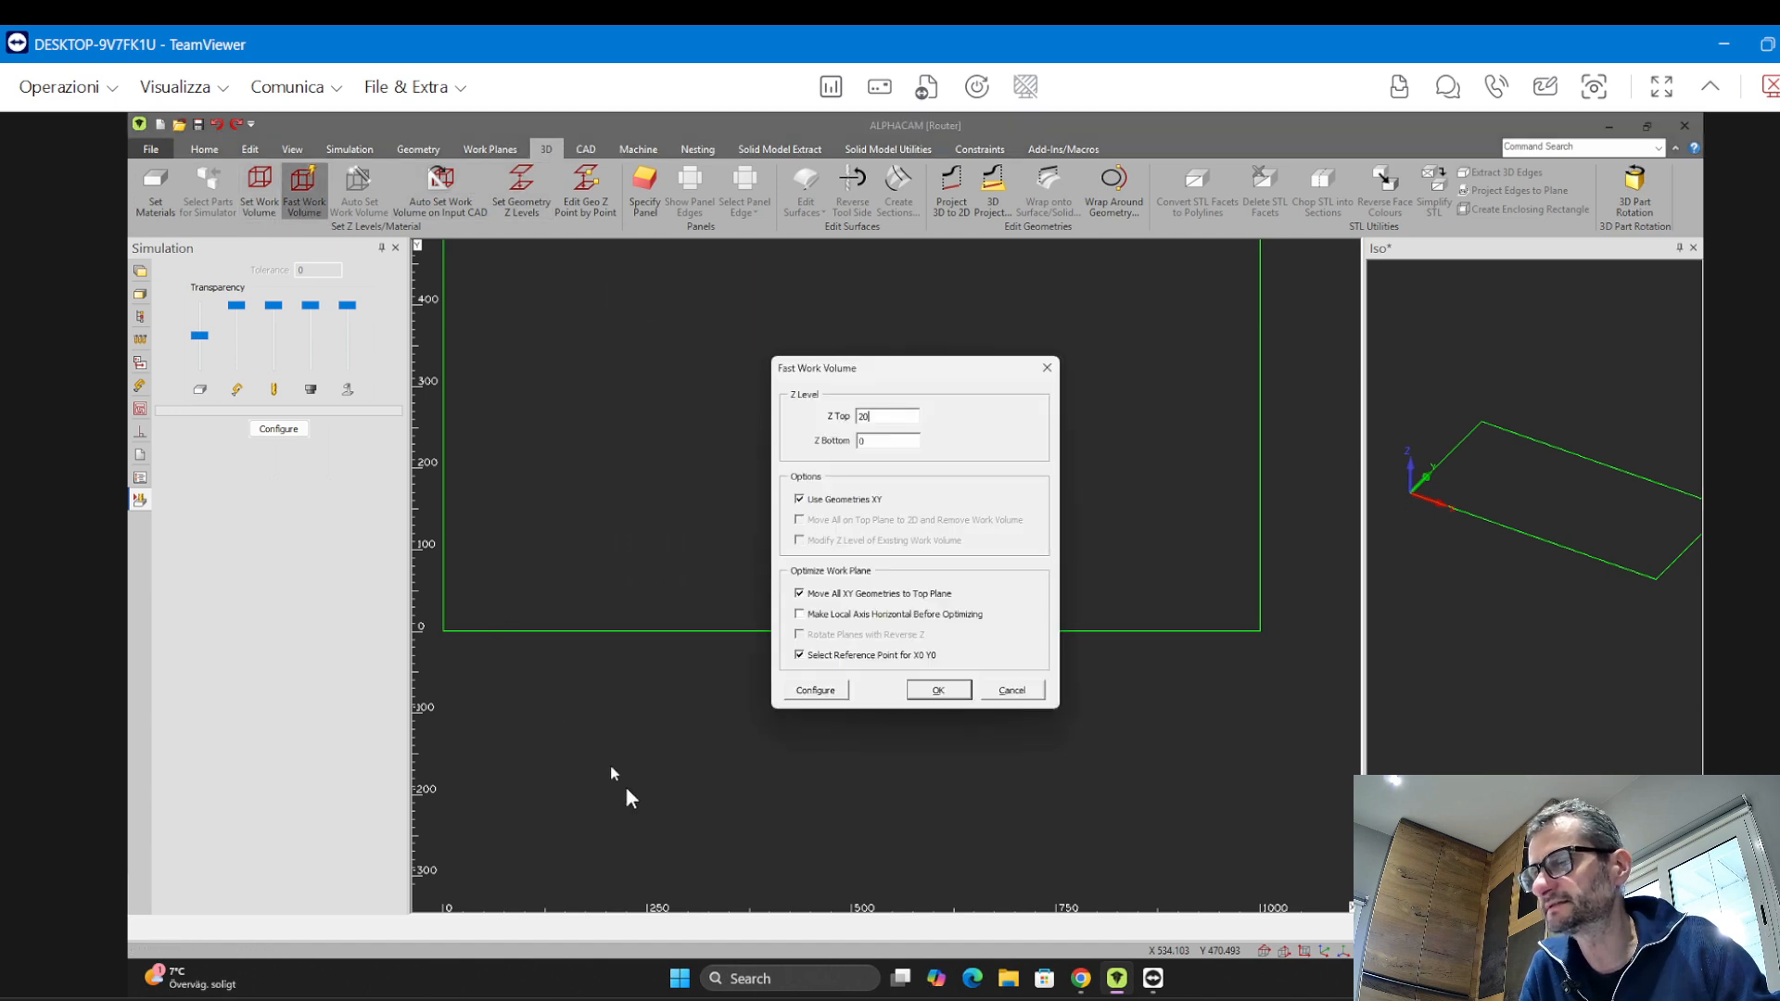
pyautogui.click(801, 615)
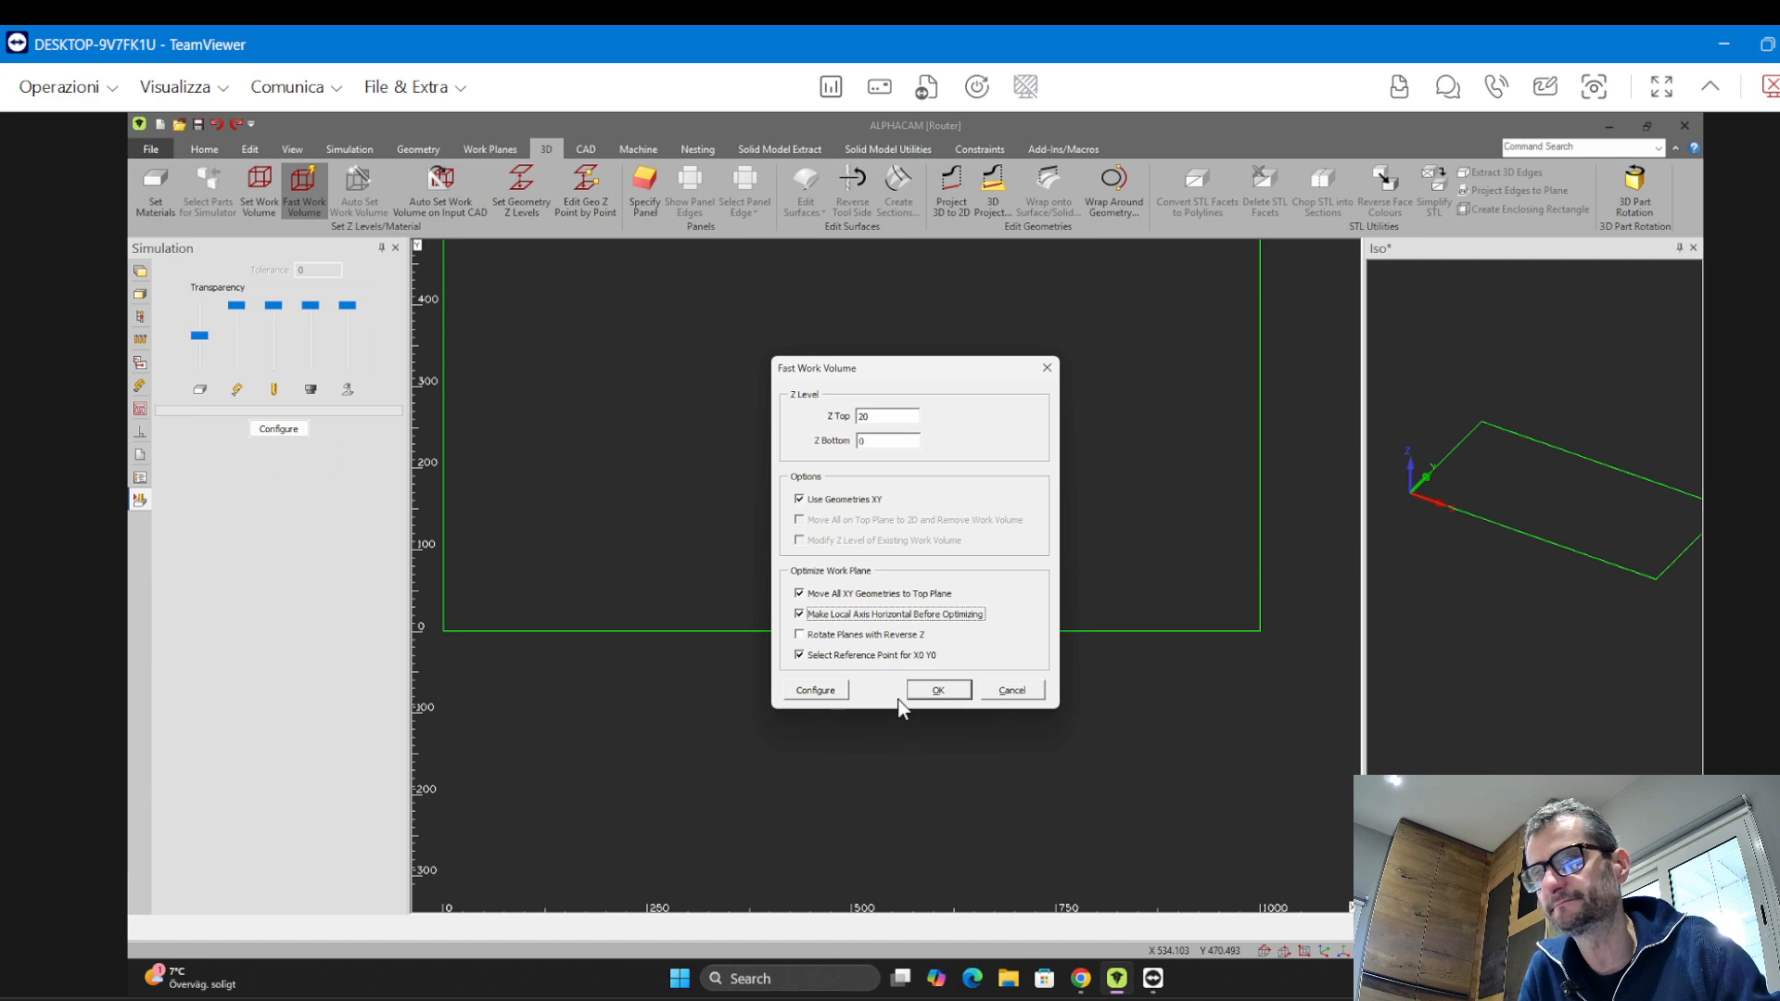
pyautogui.click(930, 689)
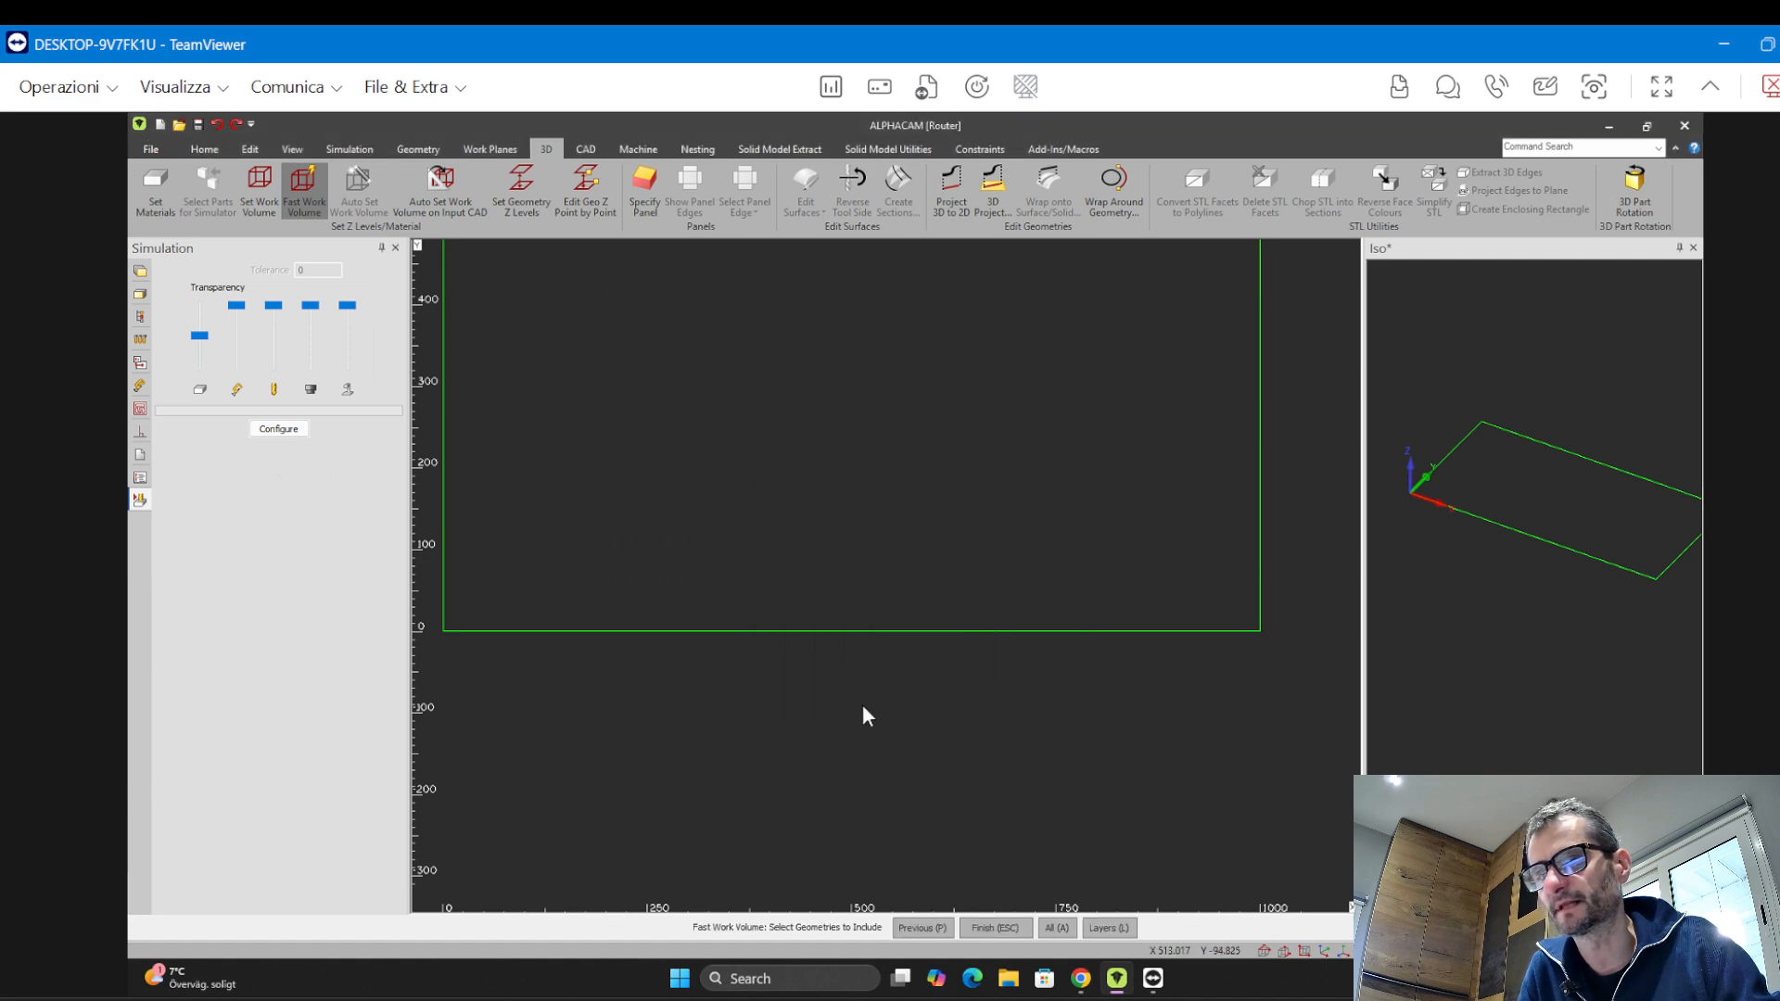
# Window-select the rectangle, pick its origin corner as the X0 Y0 point and close the plane selection
pyautogui.scroll(-2, 863, 702)
pyautogui.click(561, 353)
pyautogui.click(1137, 747)
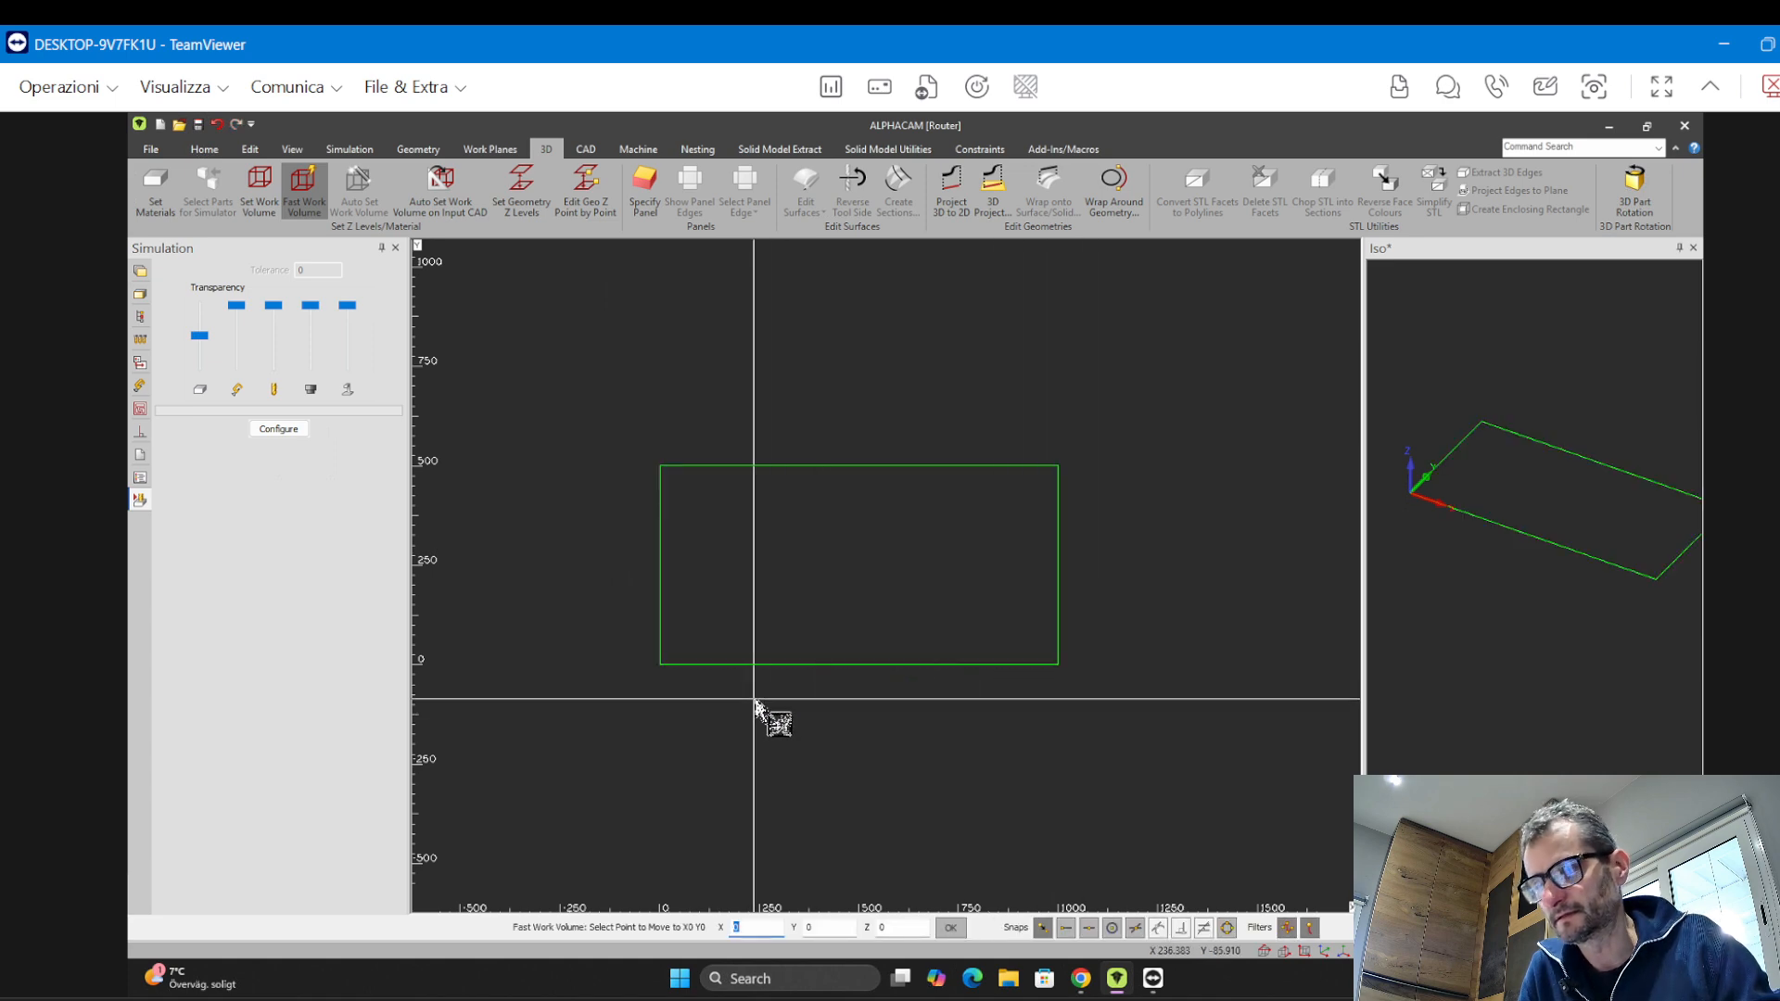
pyautogui.click(659, 664)
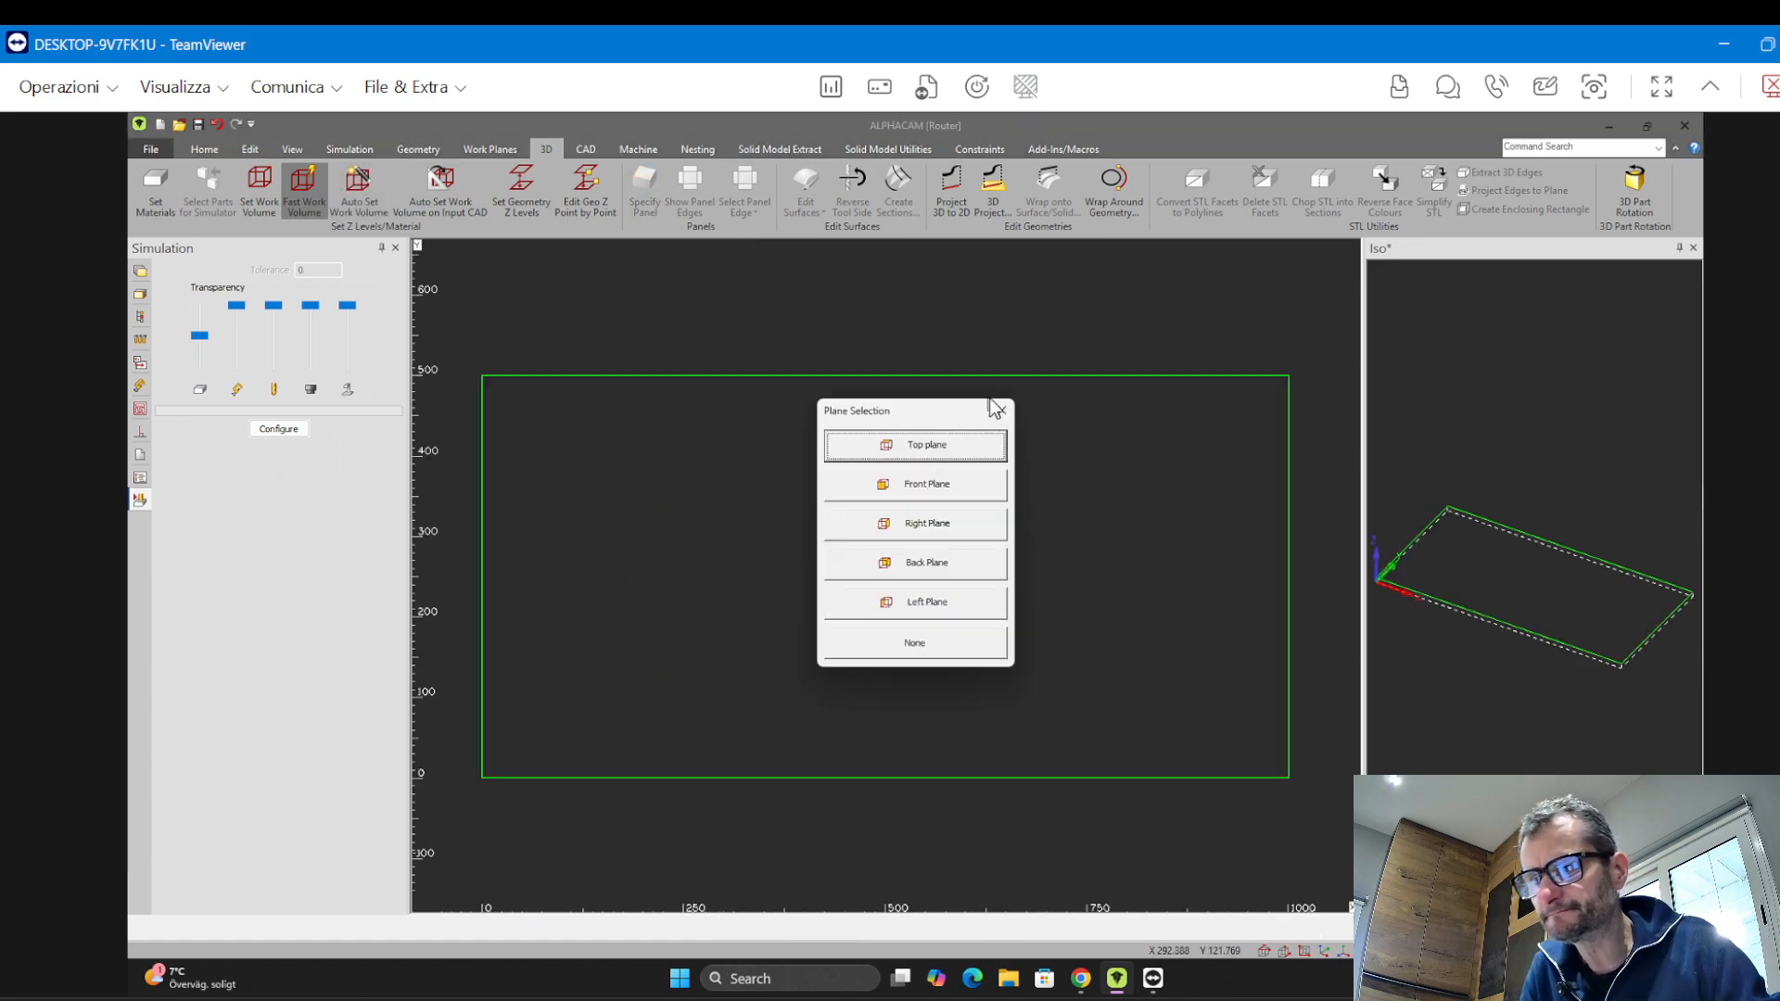
pyautogui.click(1001, 410)
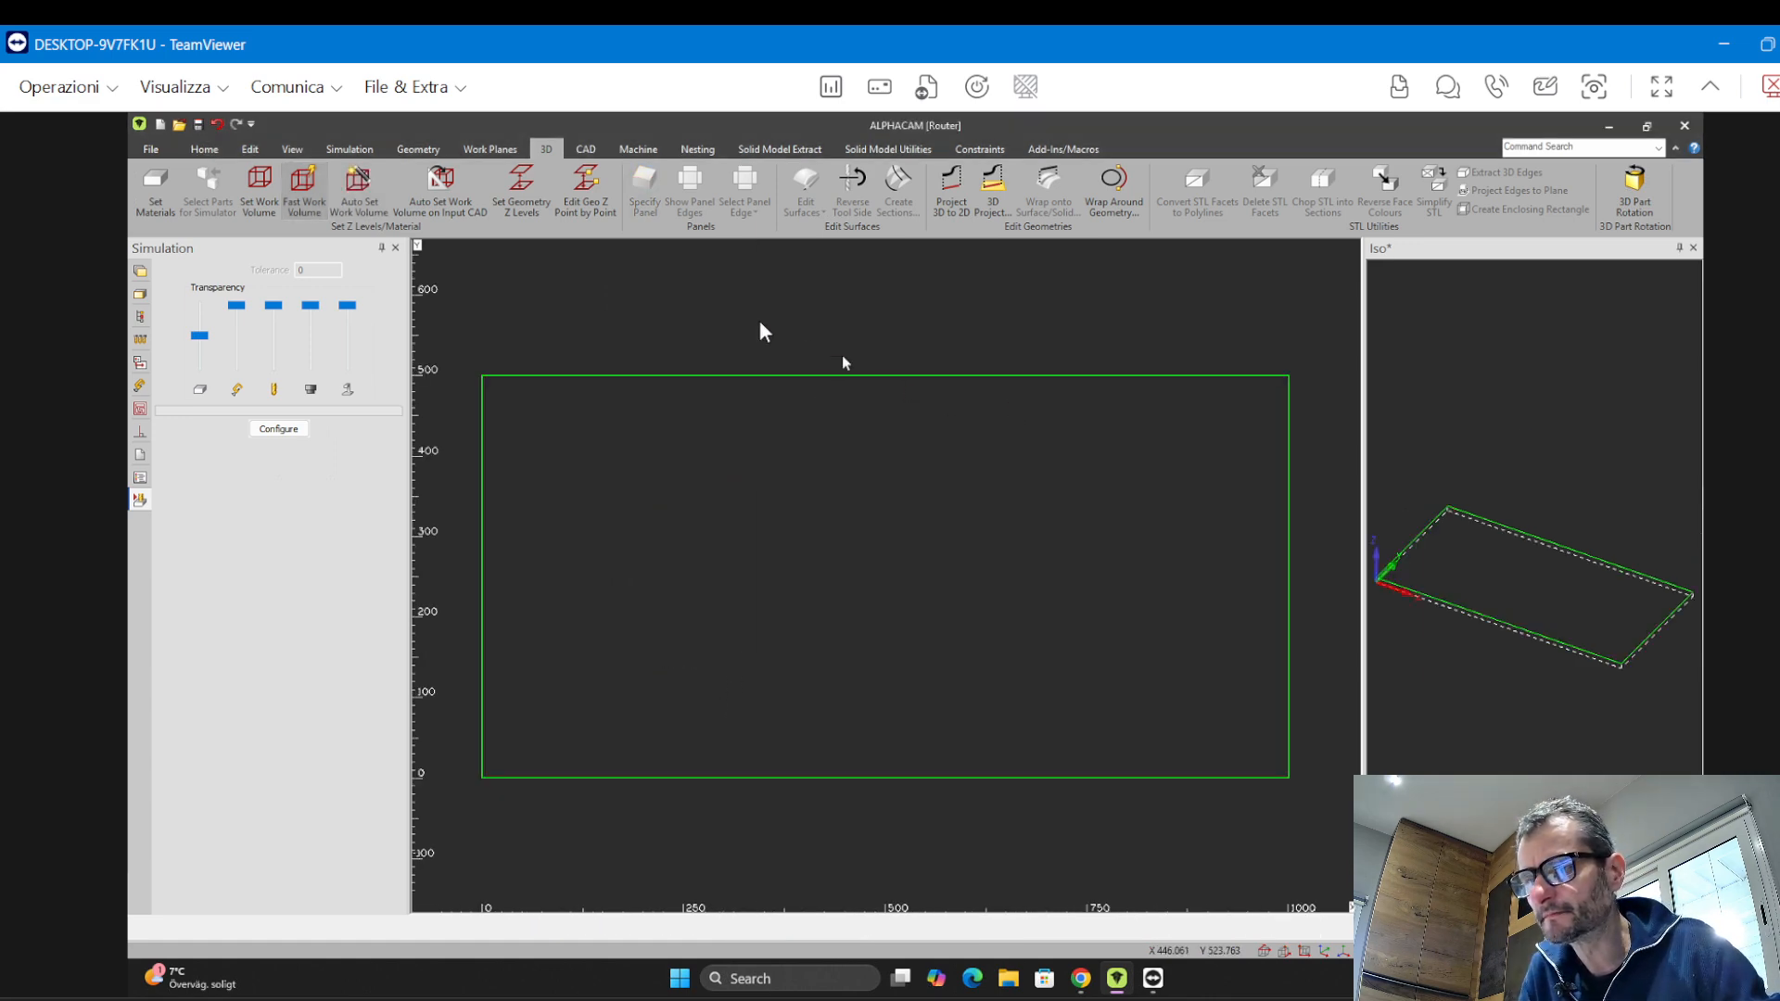
# Rerun Fast Work Volume with the reference point option disabled and try window-selecting geometries
pyautogui.click(311, 211)
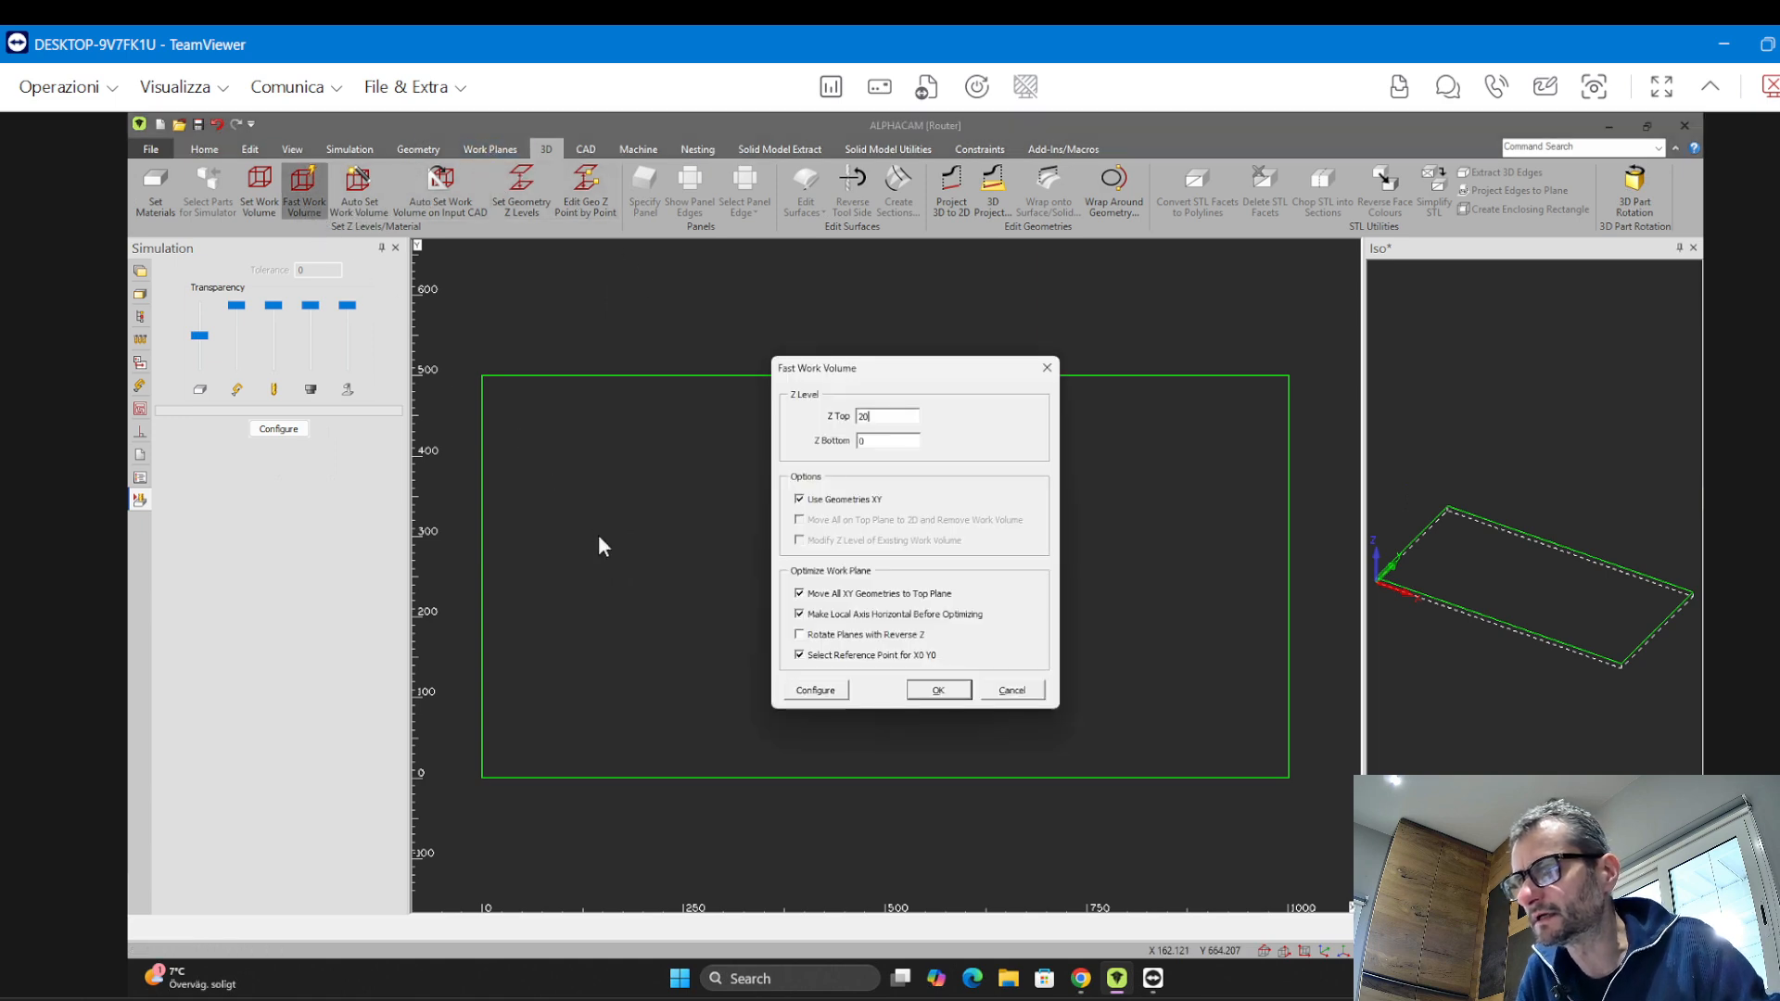
pyautogui.moveTo(887, 374); pyautogui.dragTo(373, 288)
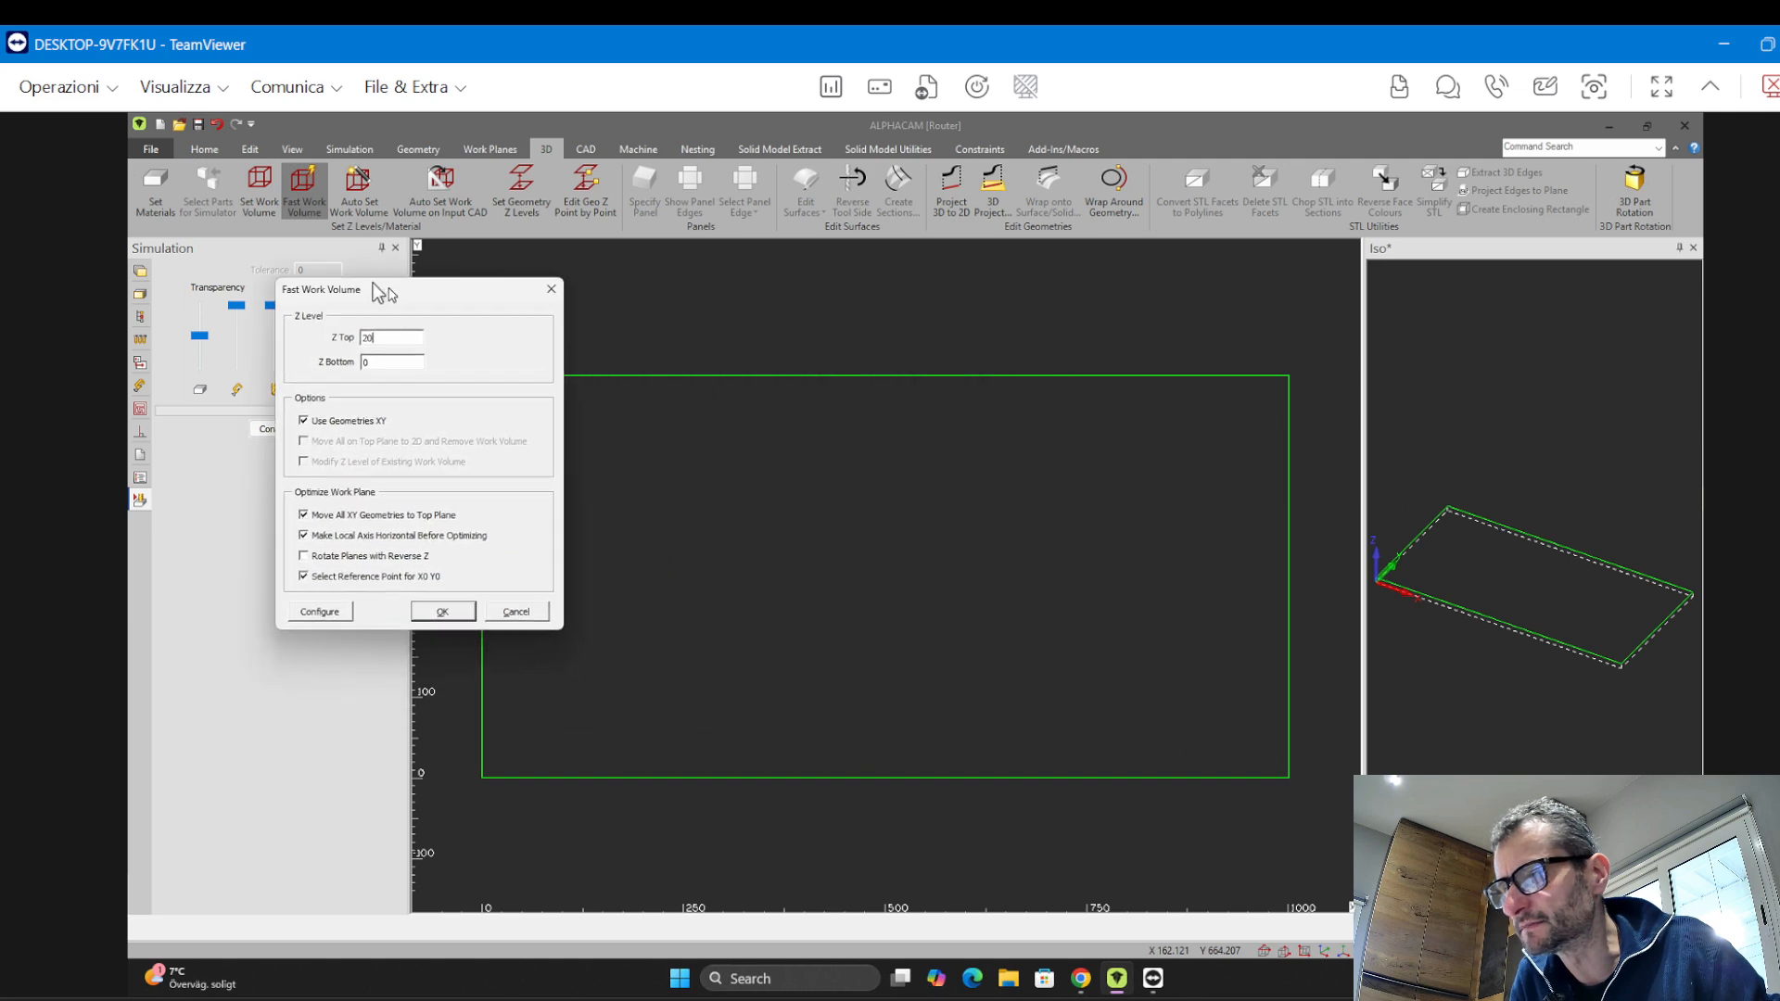
pyautogui.click(298, 569)
pyautogui.click(423, 603)
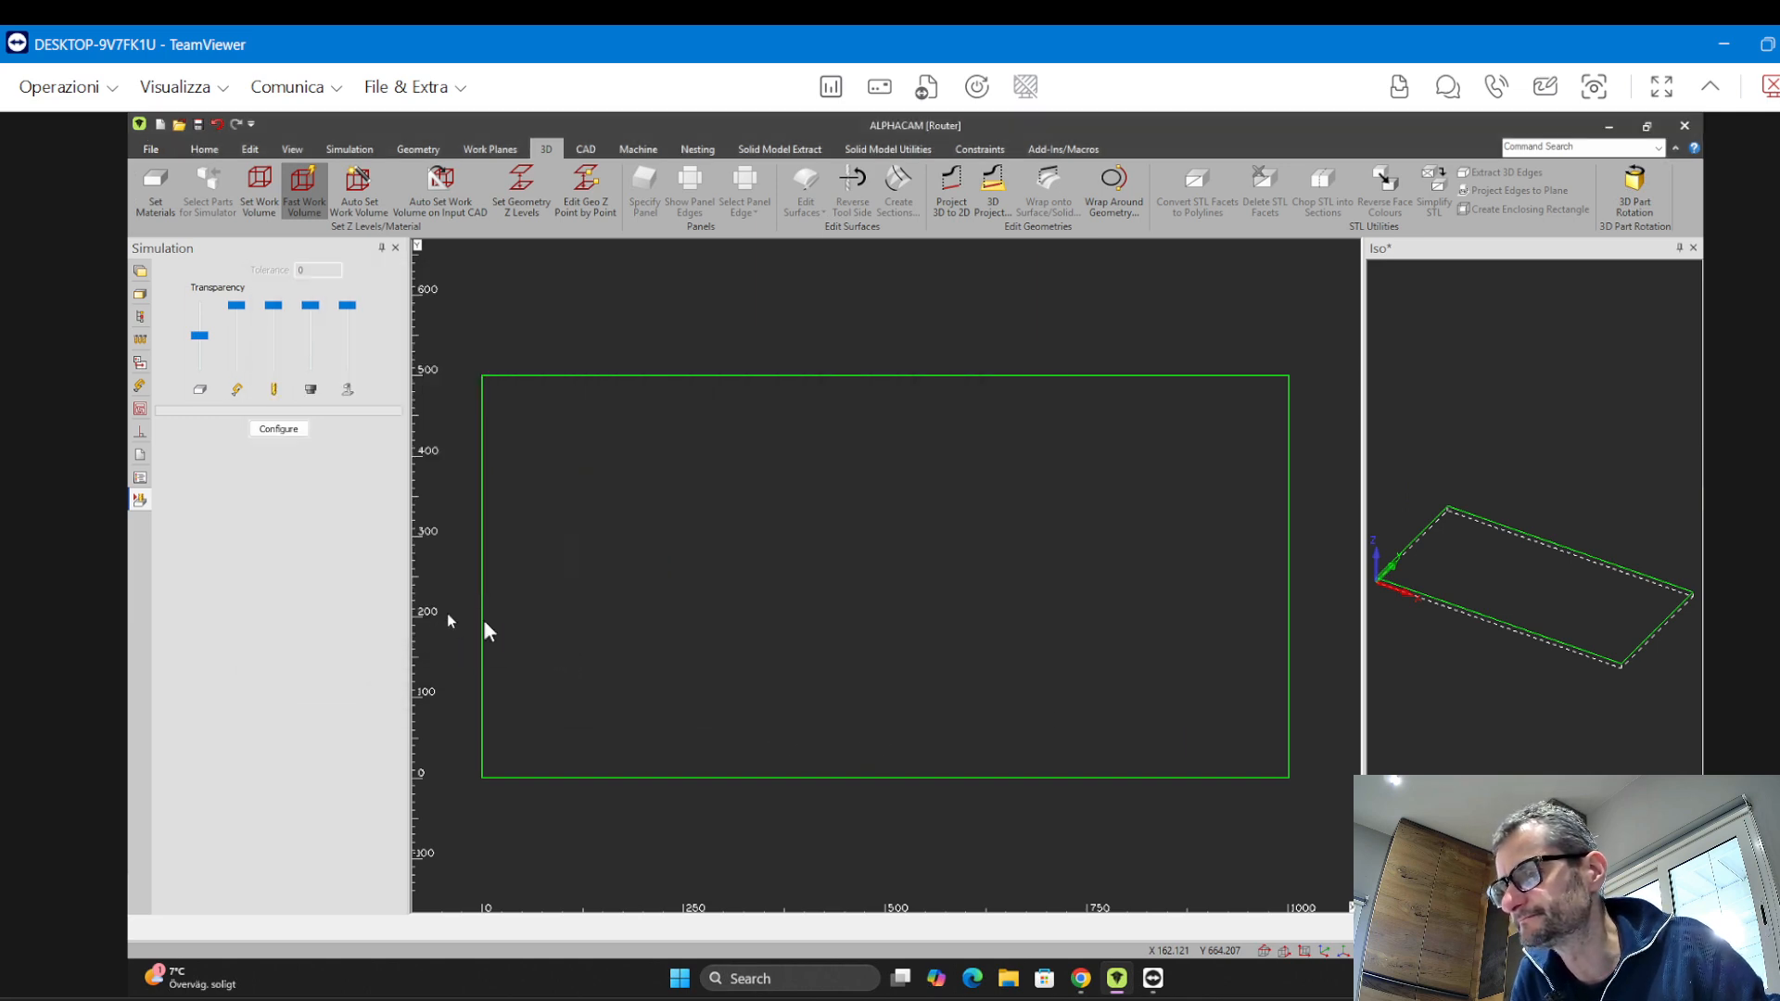
pyautogui.click(708, 330)
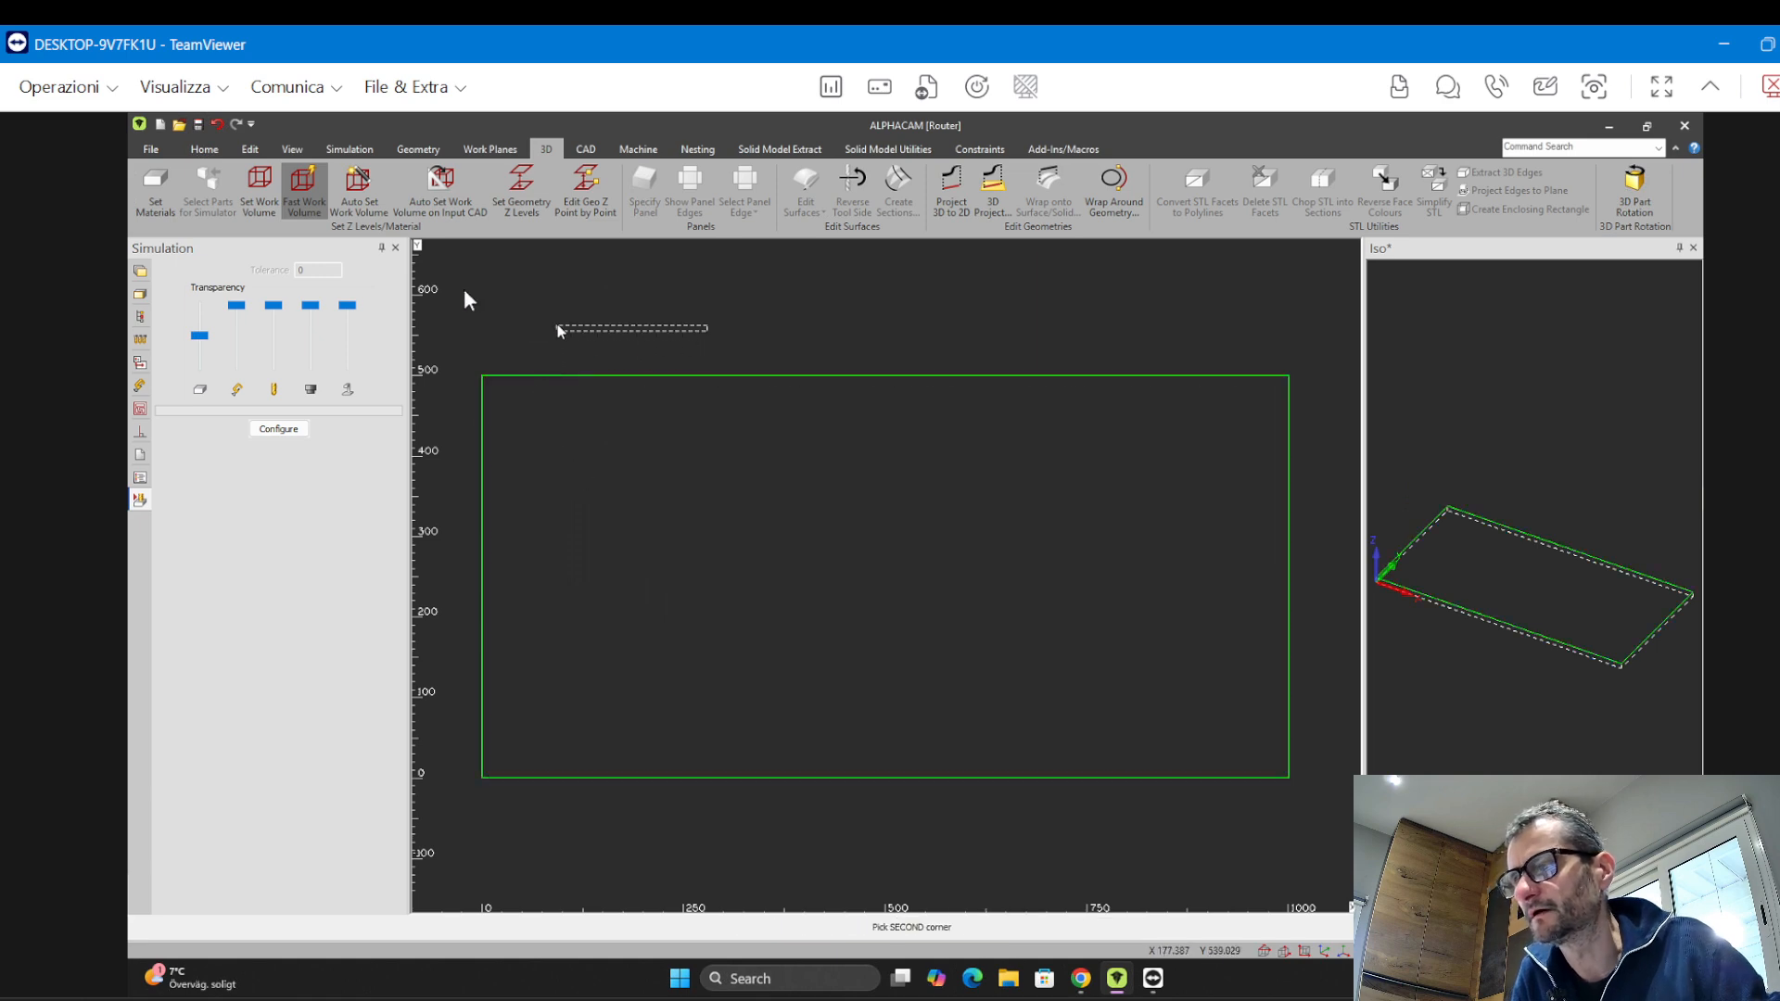
pyautogui.click(567, 311)
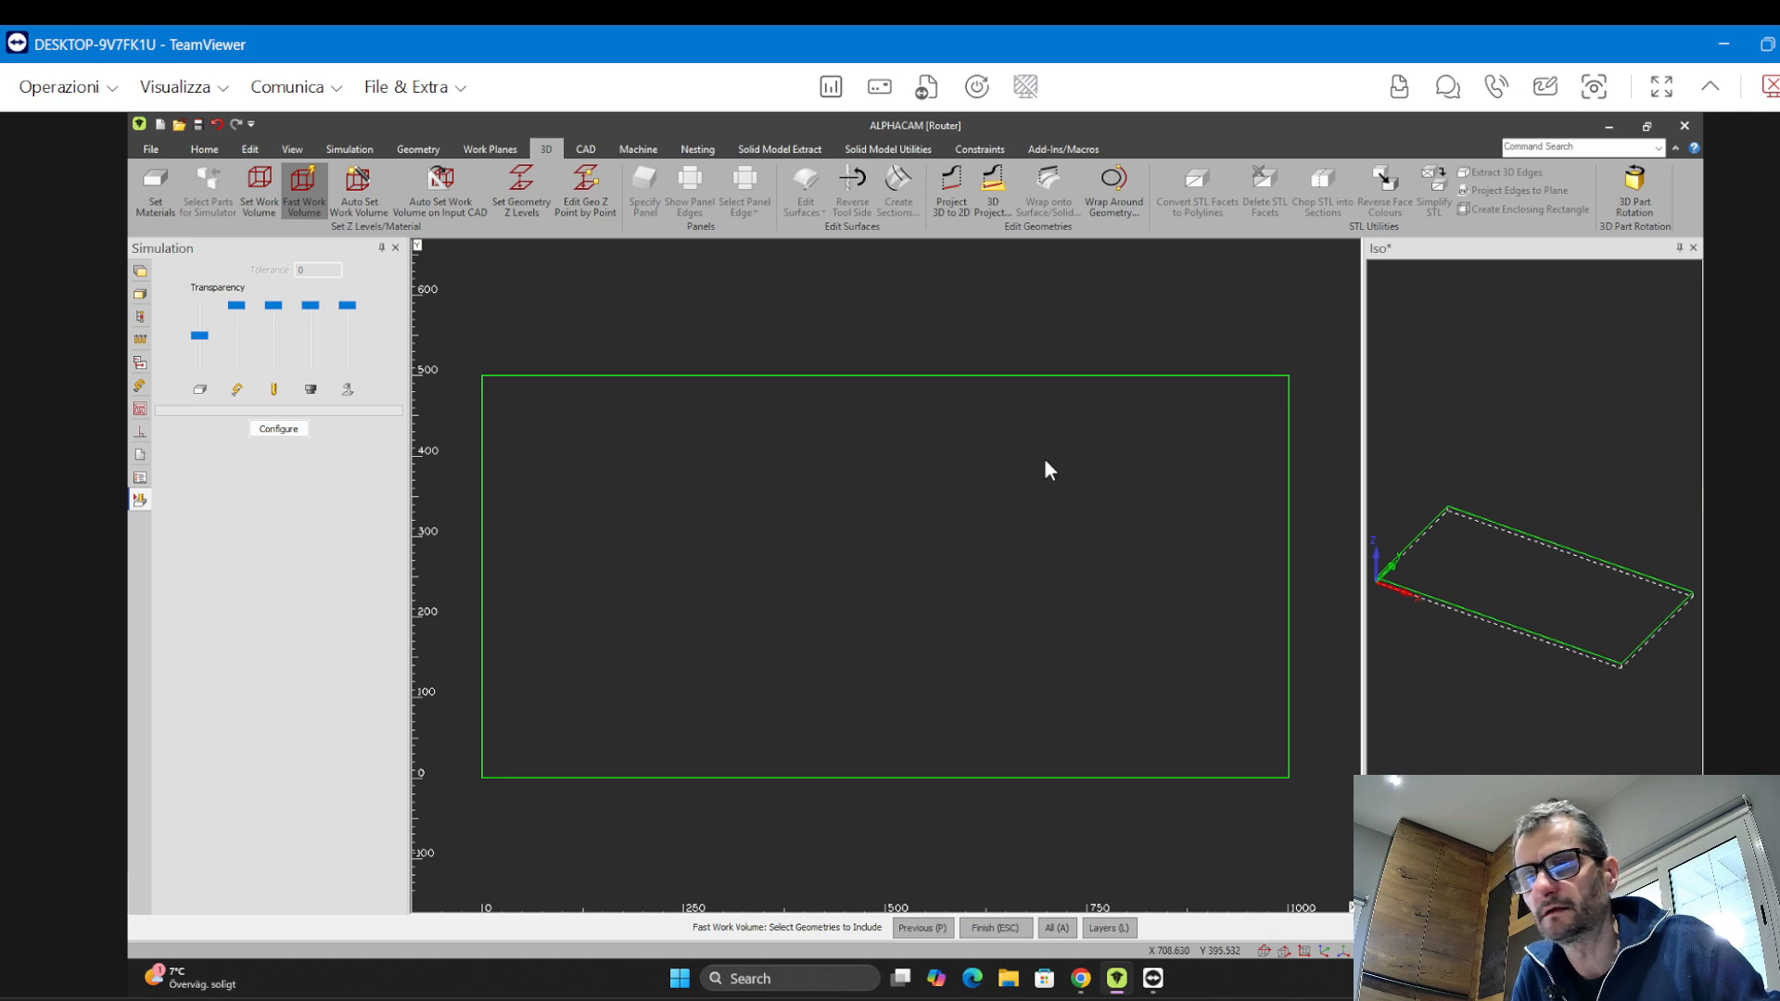
pyautogui.click(931, 447)
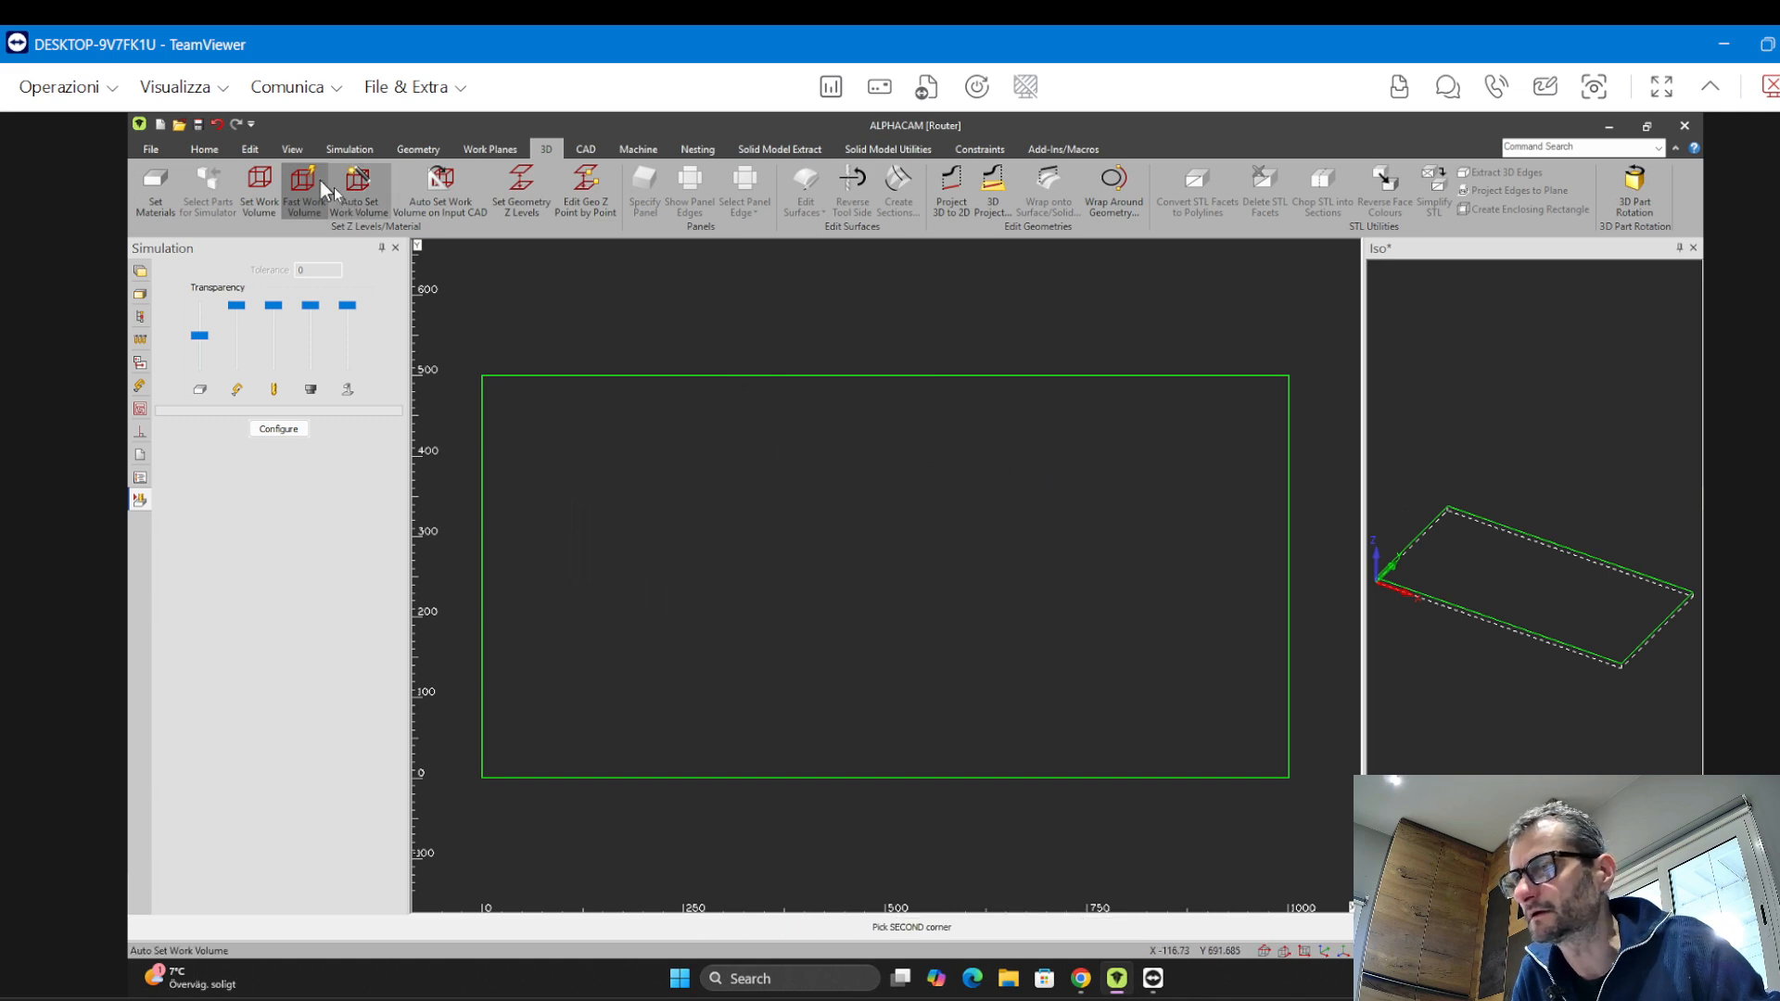
# Start a new drawing and accept the Fast Work Volume settings
pyautogui.click(160, 125)
pyautogui.click(920, 579)
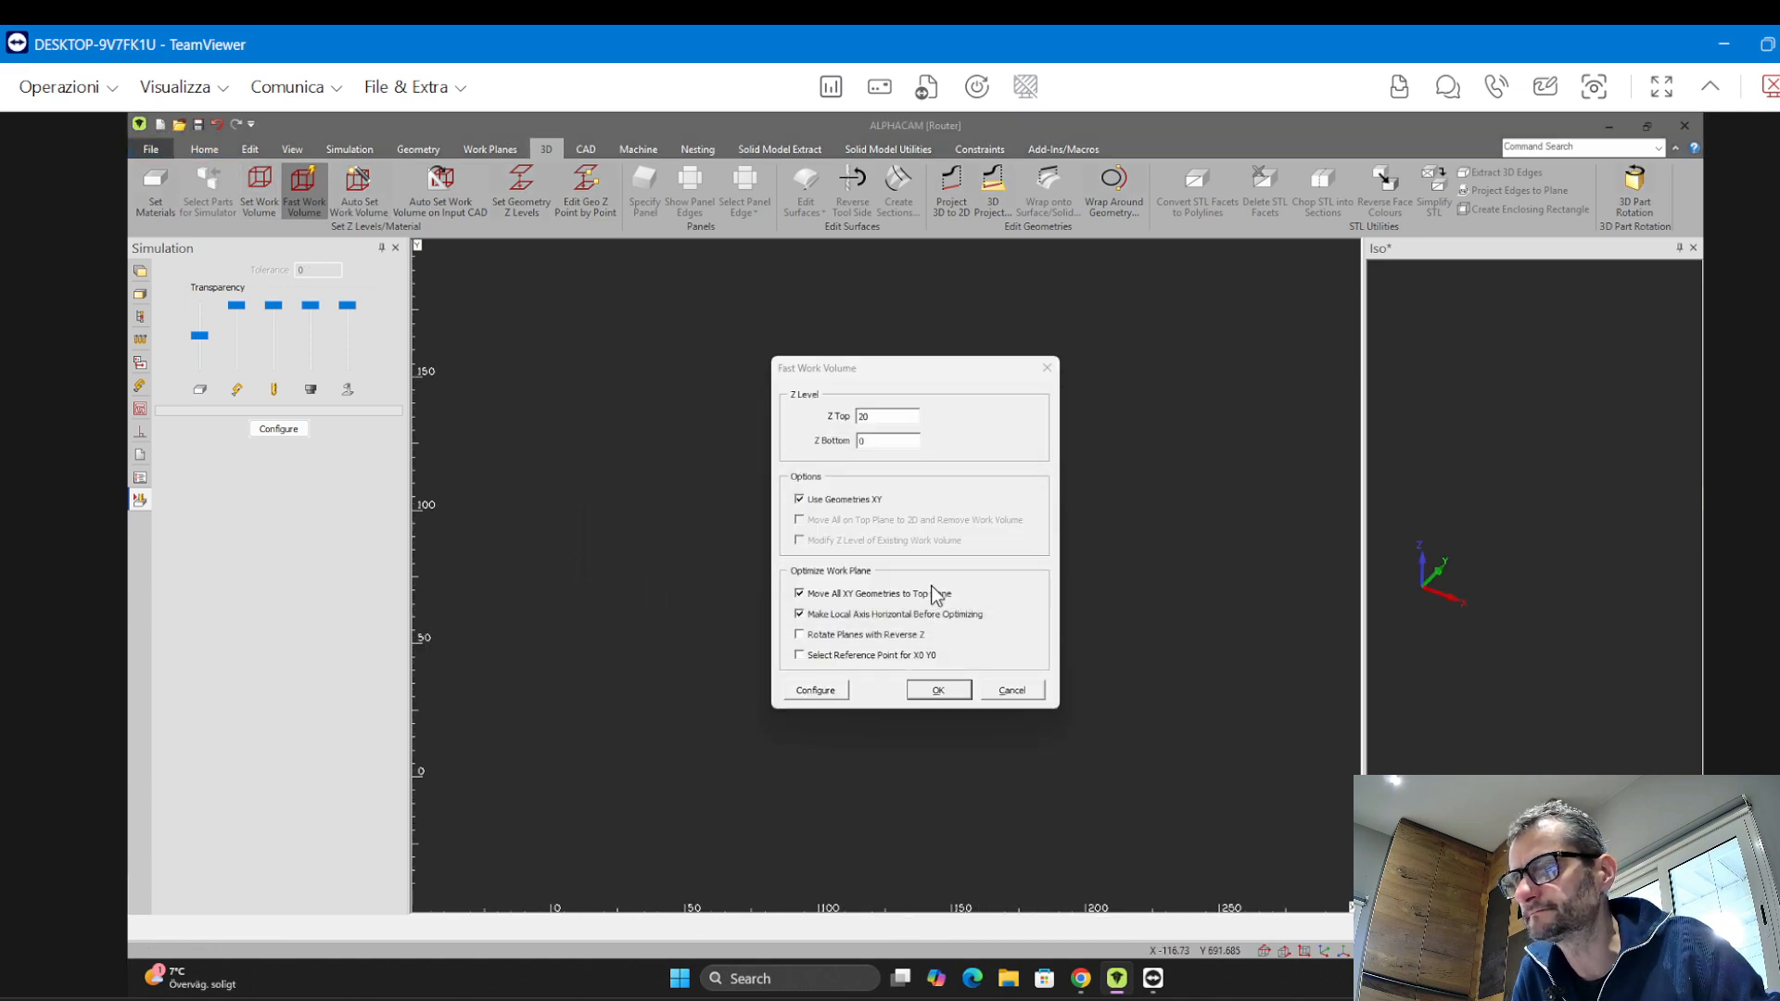
pyautogui.click(964, 692)
pyautogui.click(876, 488)
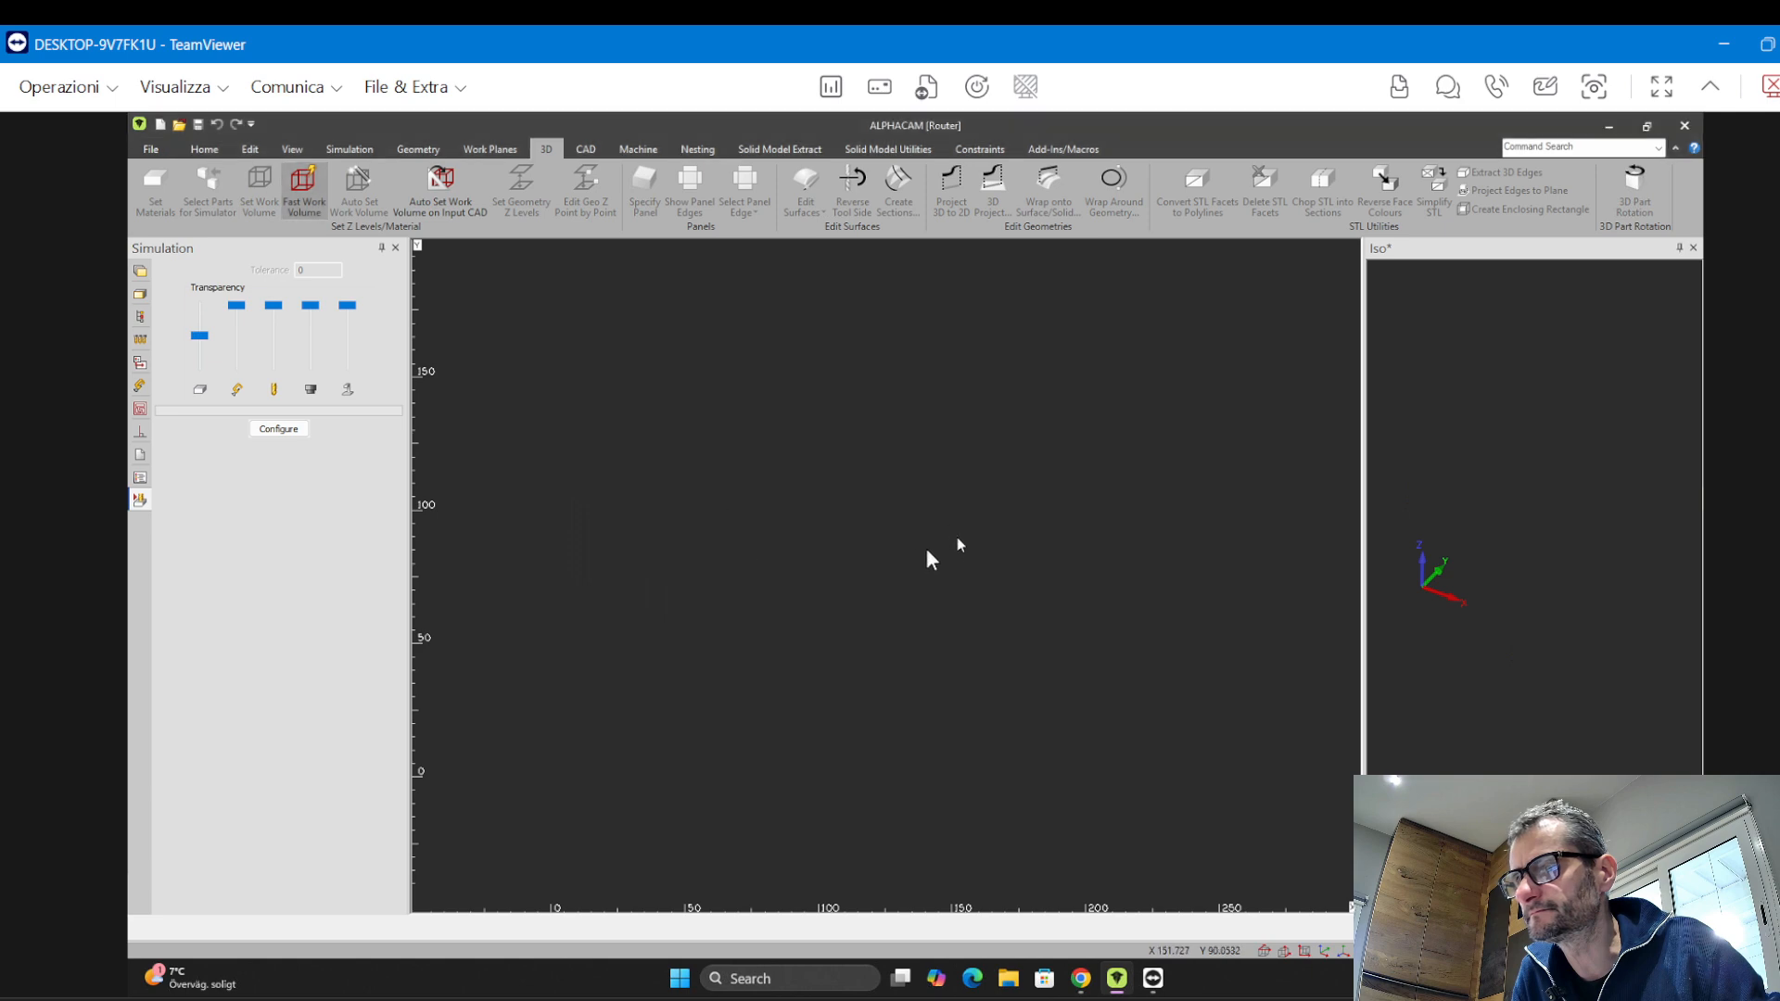
# Draw a 1000 by 600 rectangle from the origin with the Rectangle tool
pyautogui.click(629, 150)
pyautogui.click(430, 158)
pyautogui.click(470, 186)
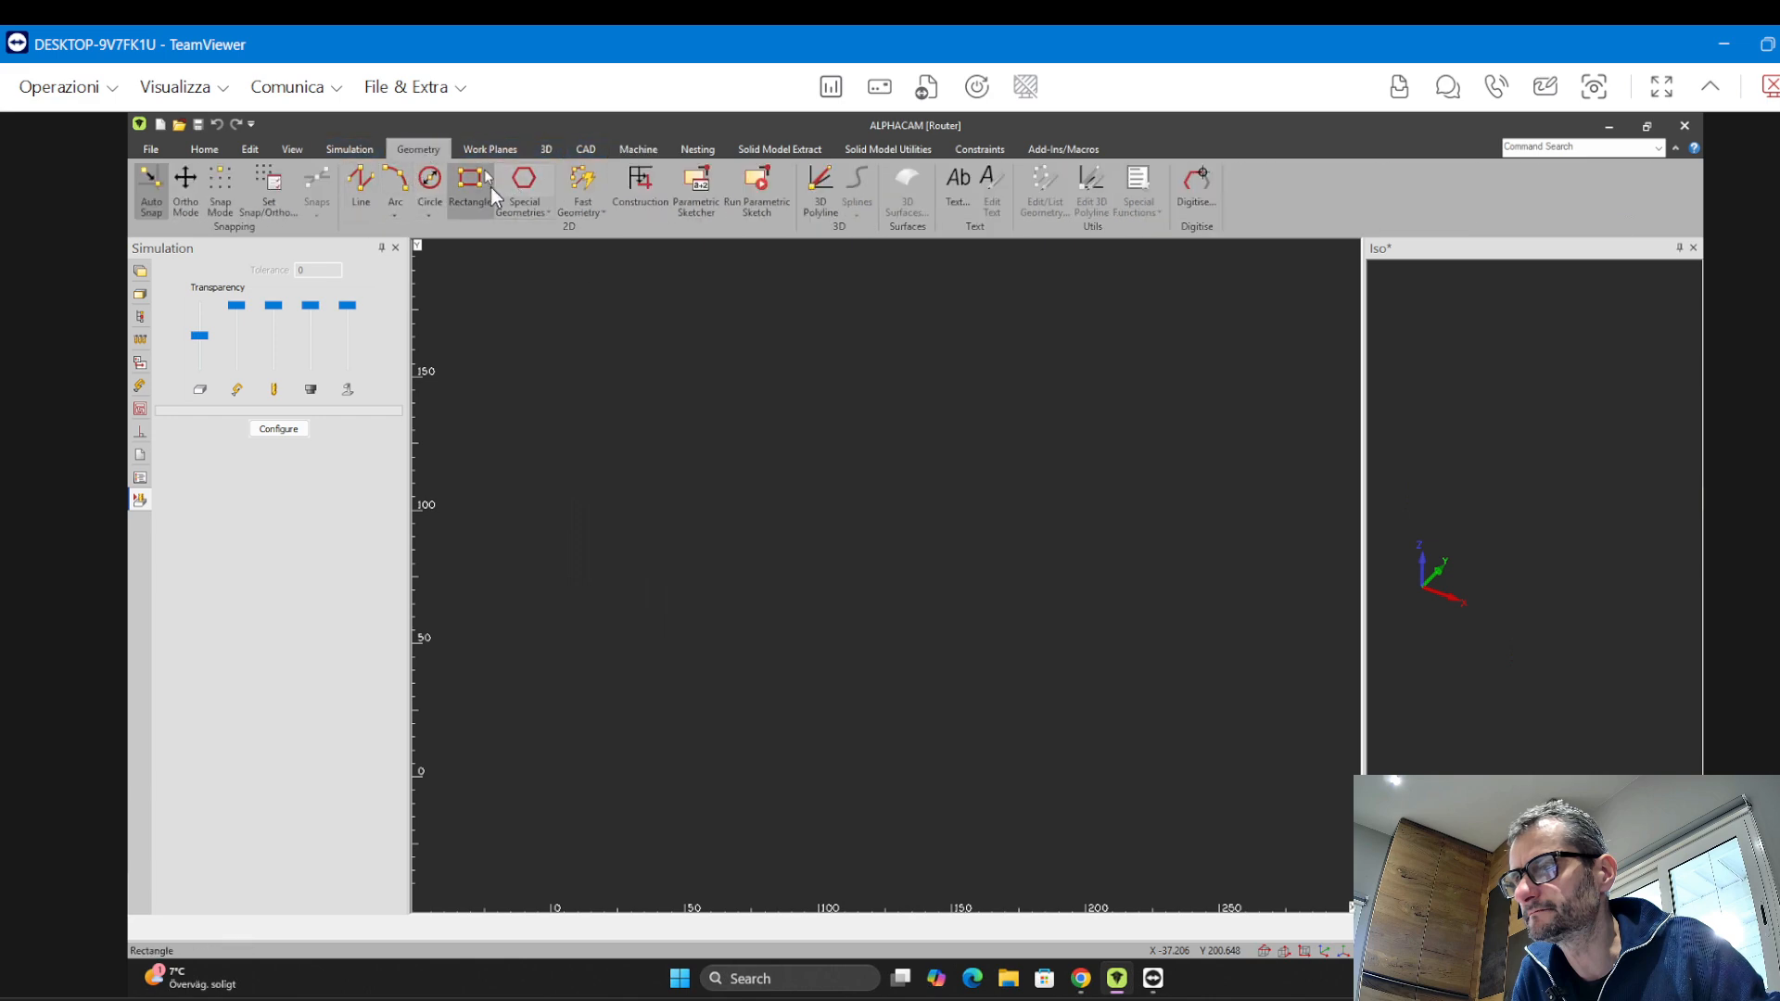
pyautogui.press('Return')
pyautogui.write('1000')
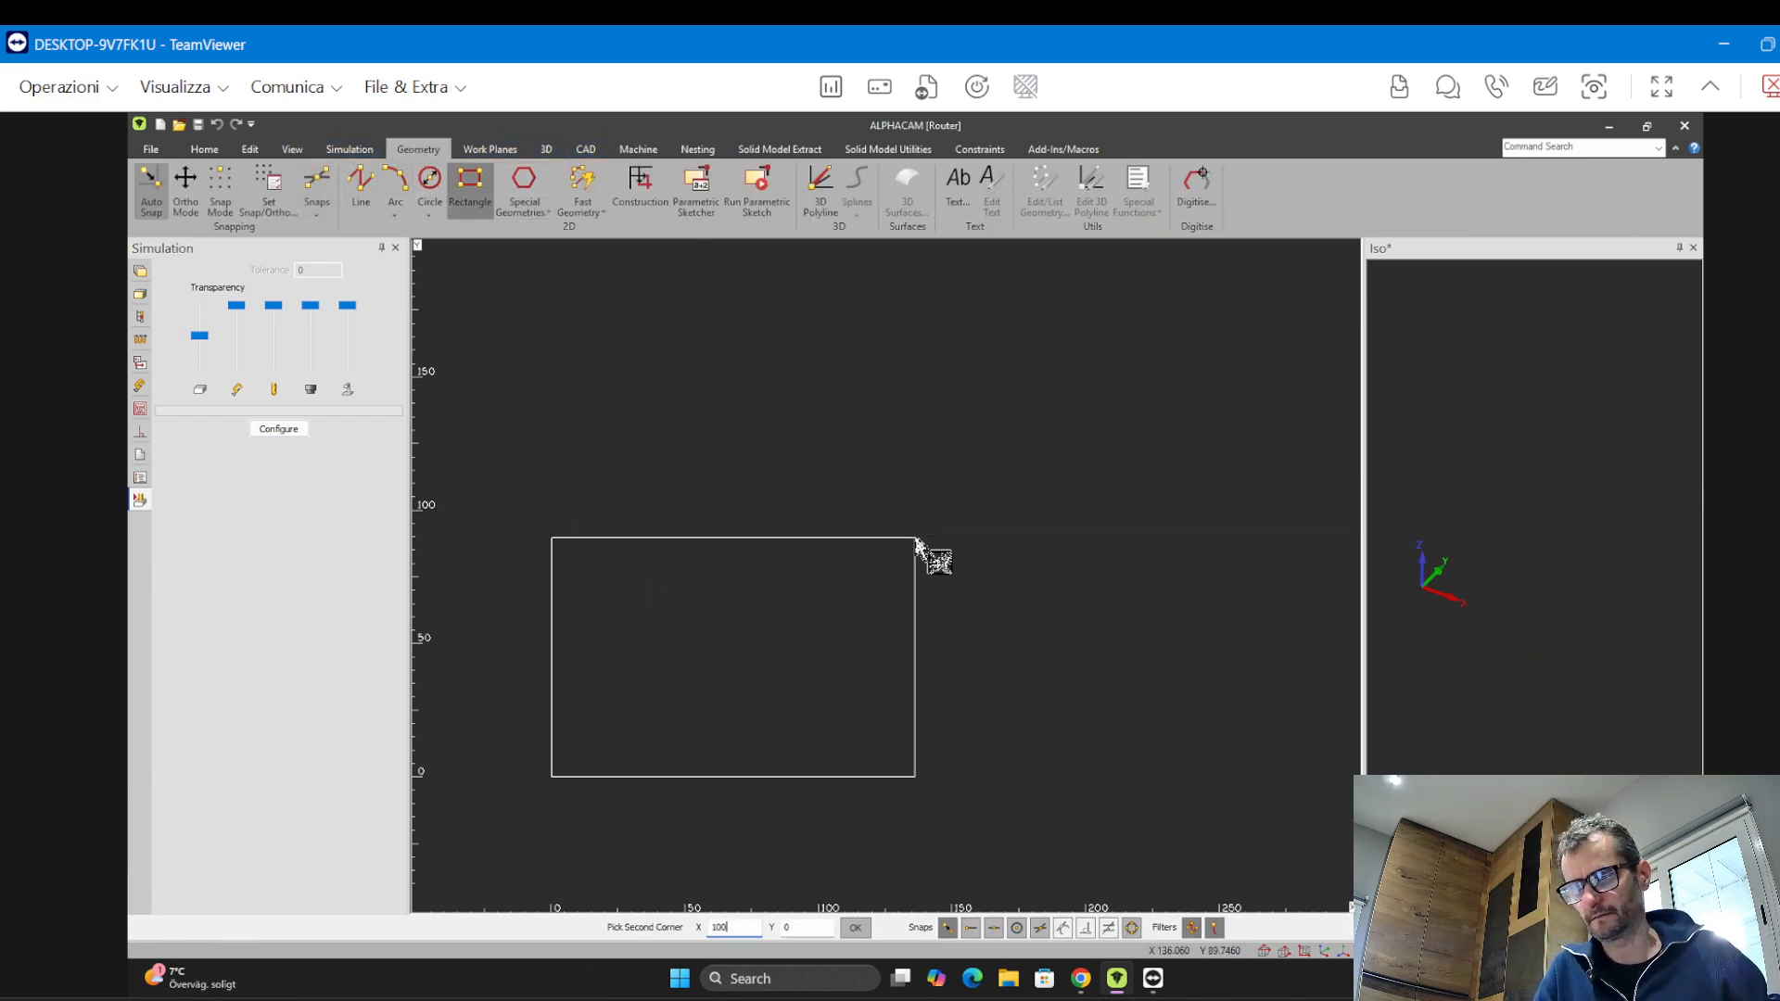
pyautogui.press('Tab')
pyautogui.write('600')
pyautogui.press('Return')
pyautogui.press('Escape')
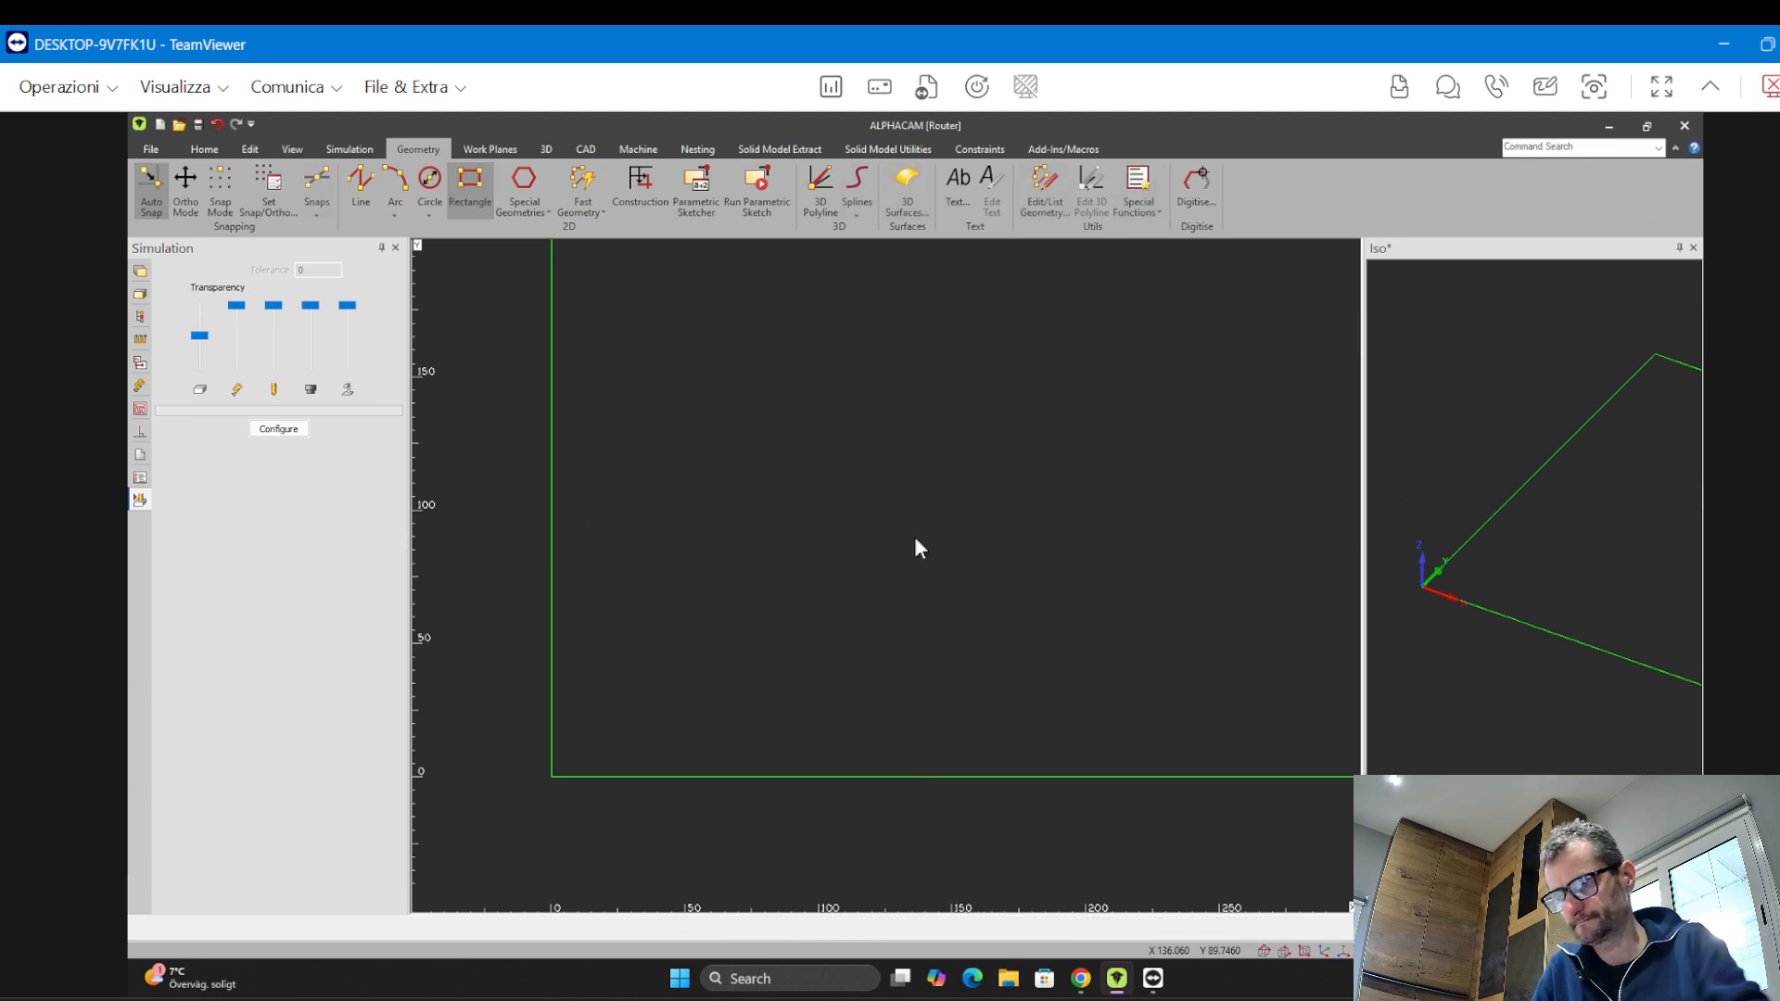
pyautogui.scroll(5, 598, 393)
pyautogui.scroll(3, 651, 492)
pyautogui.scroll(-15, 682, 515)
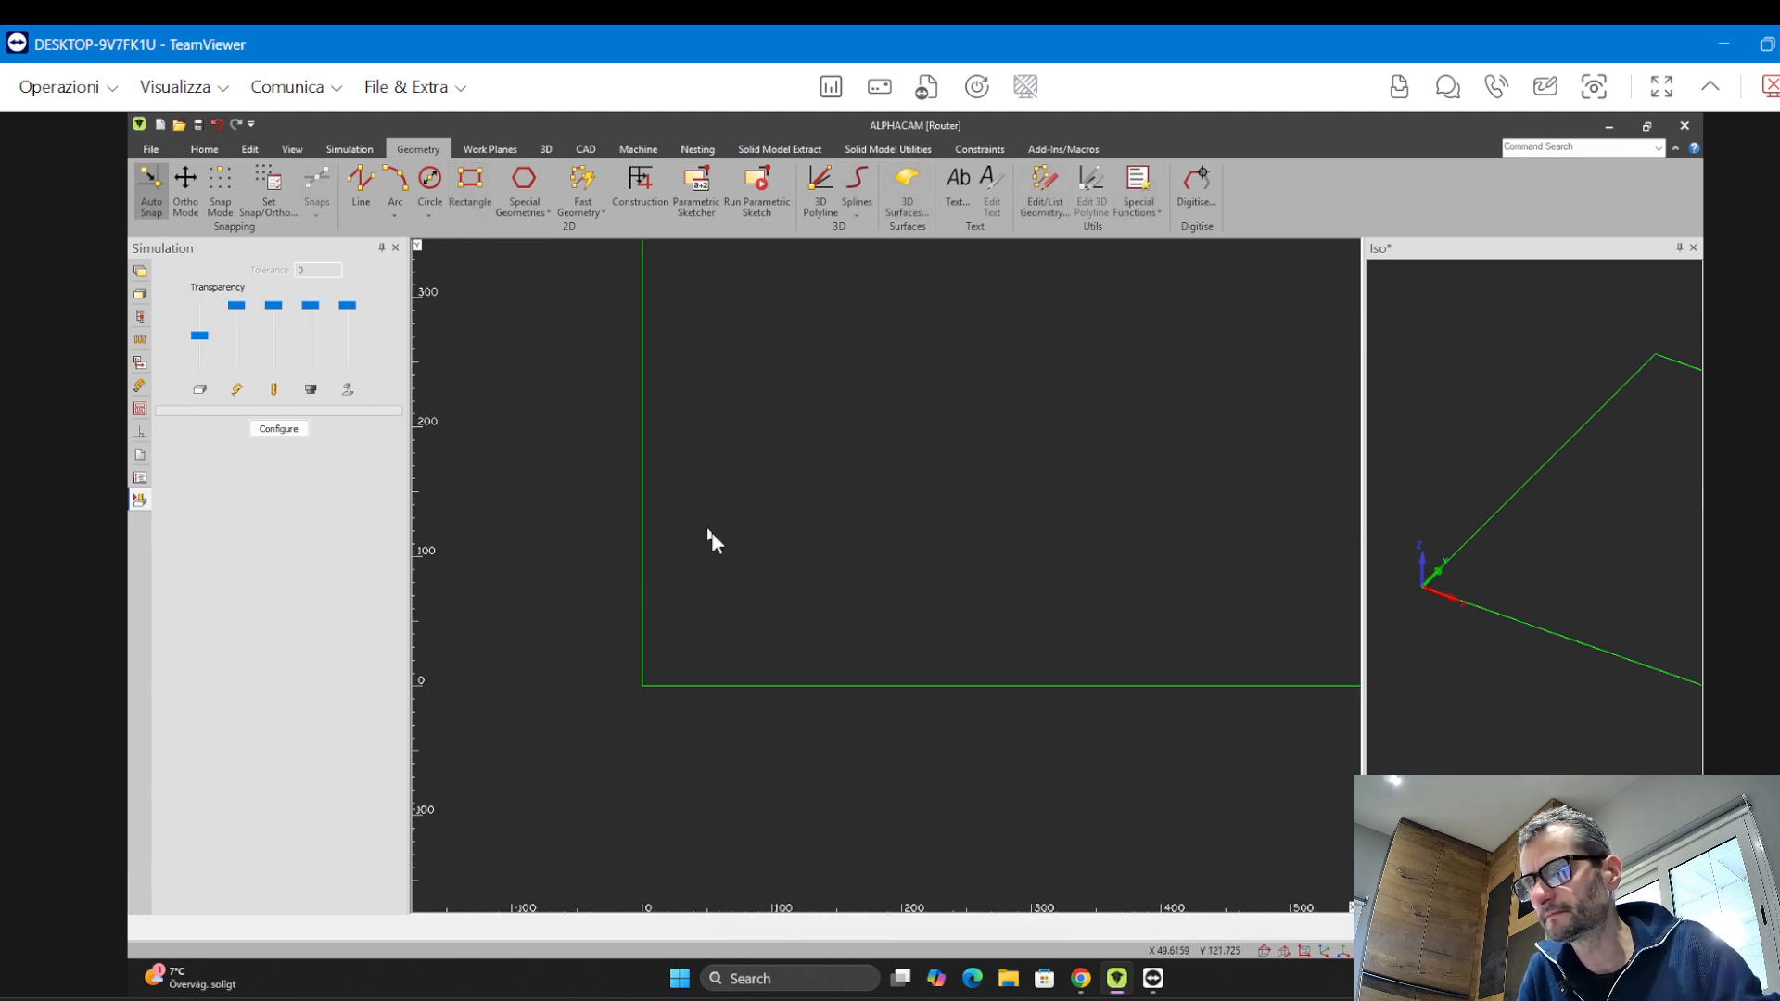
# Run Fast Work Volume with Z Top 20 and Z Bottom 0 on the window-selected rectangle, choosing the top plane
pyautogui.scroll(4, 631, 554)
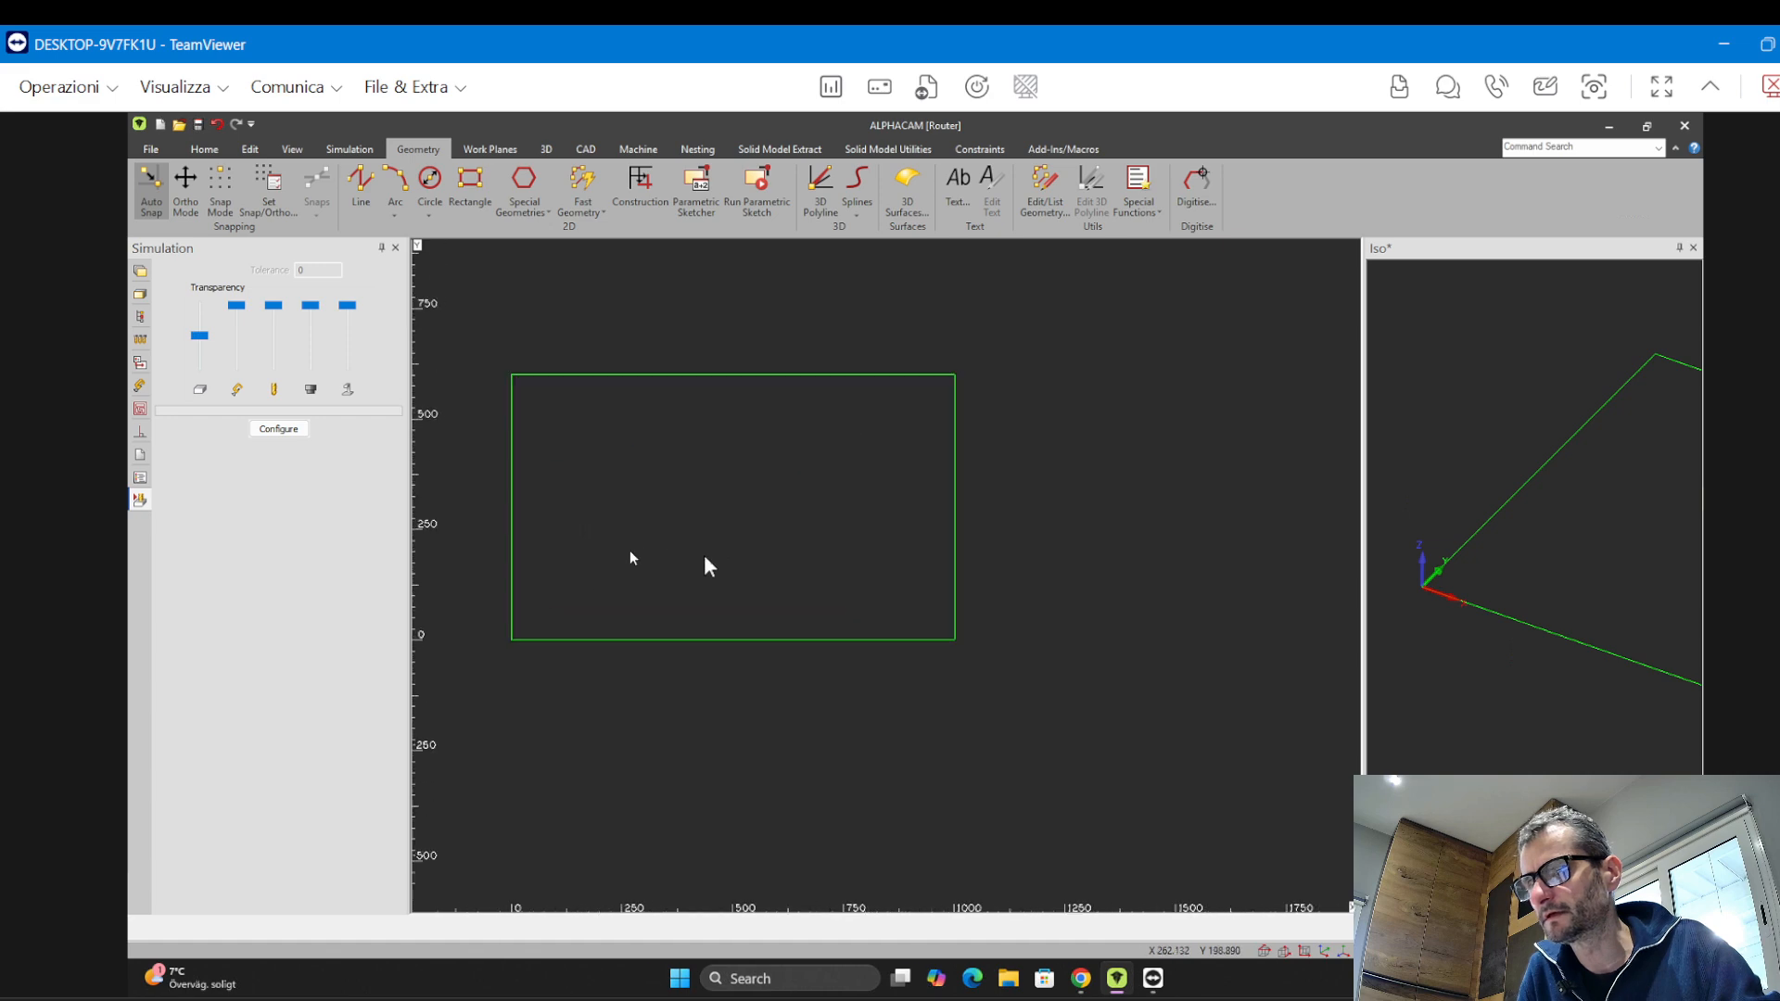
pyautogui.click(545, 150)
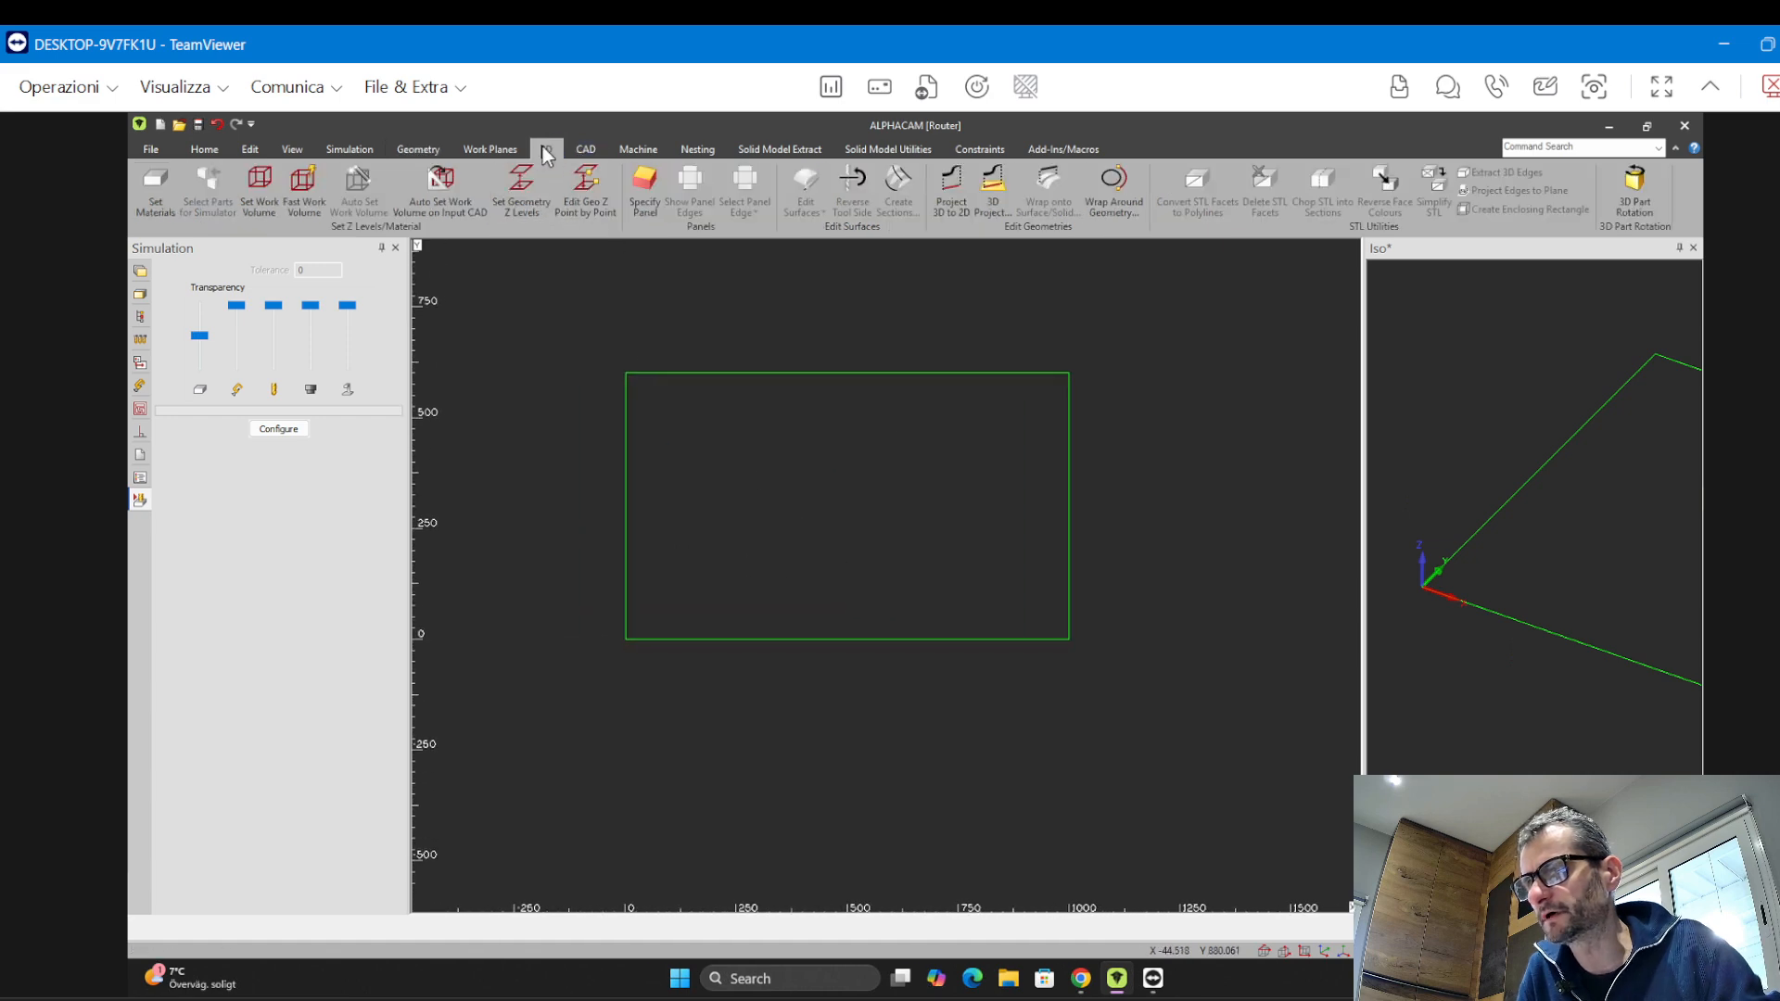
pyautogui.click(304, 190)
pyautogui.moveTo(857, 369); pyautogui.dragTo(361, 301)
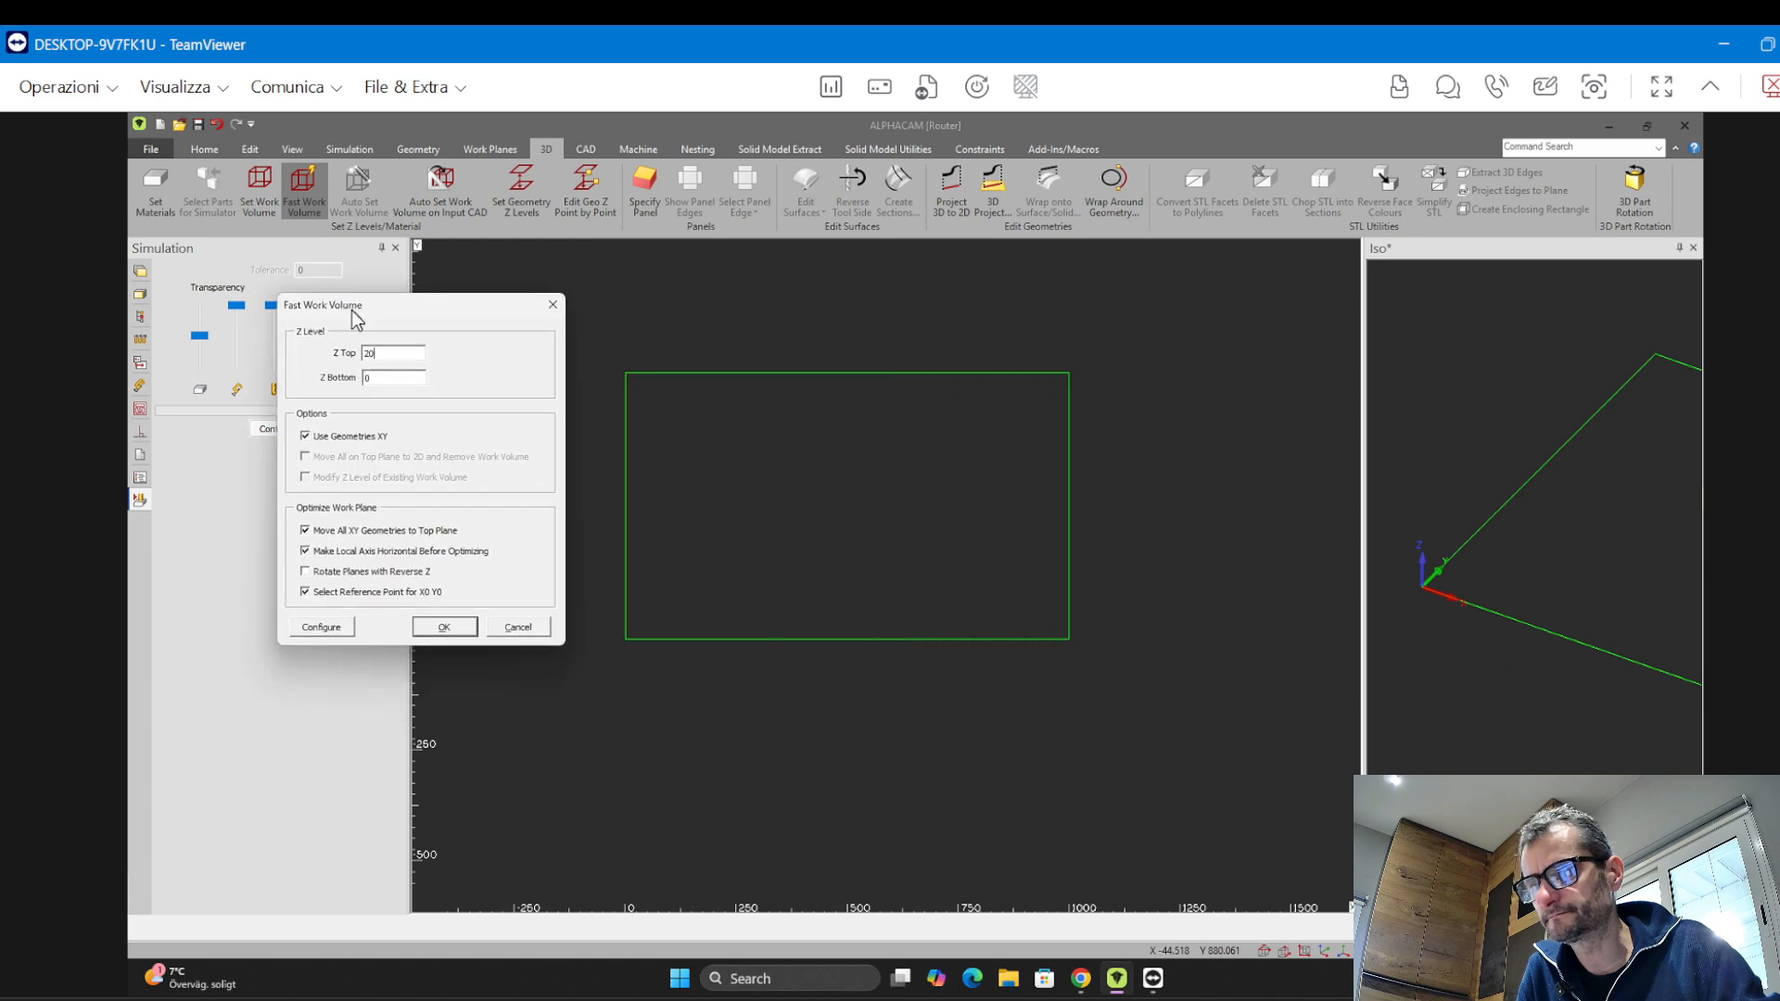
pyautogui.click(304, 587)
pyautogui.click(442, 621)
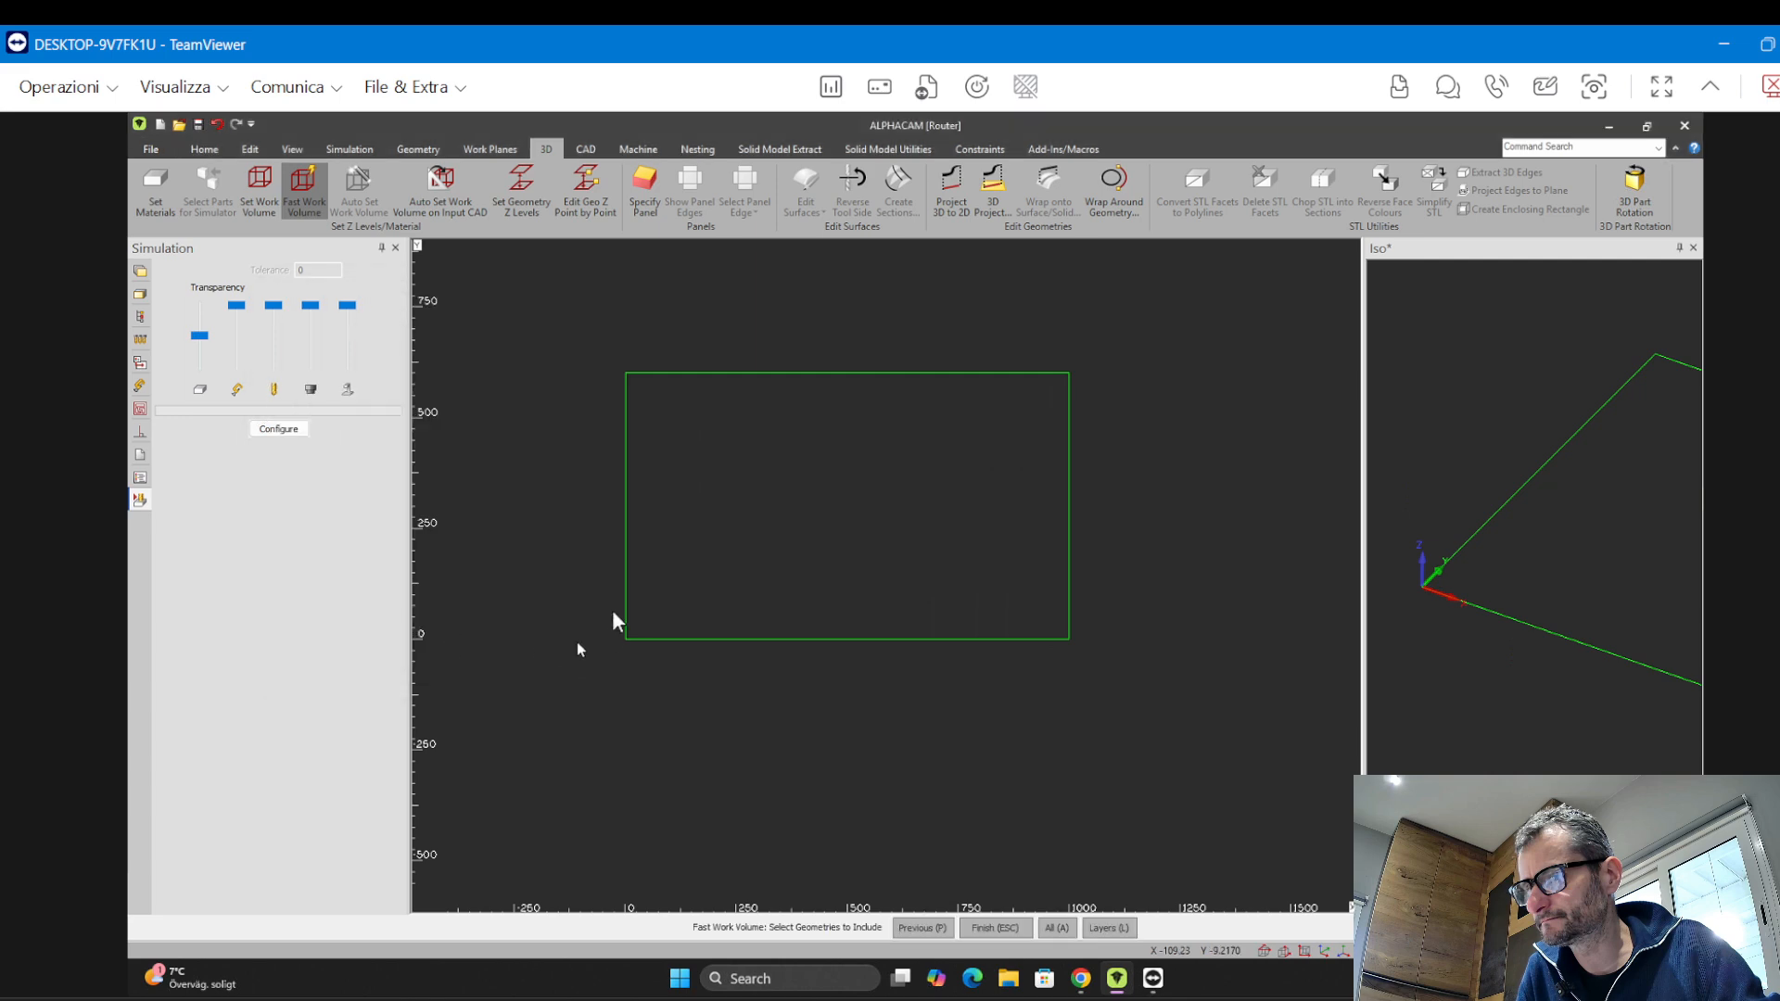
pyautogui.moveTo(586, 340); pyautogui.dragTo(1142, 649)
pyautogui.rightClick(1143, 649)
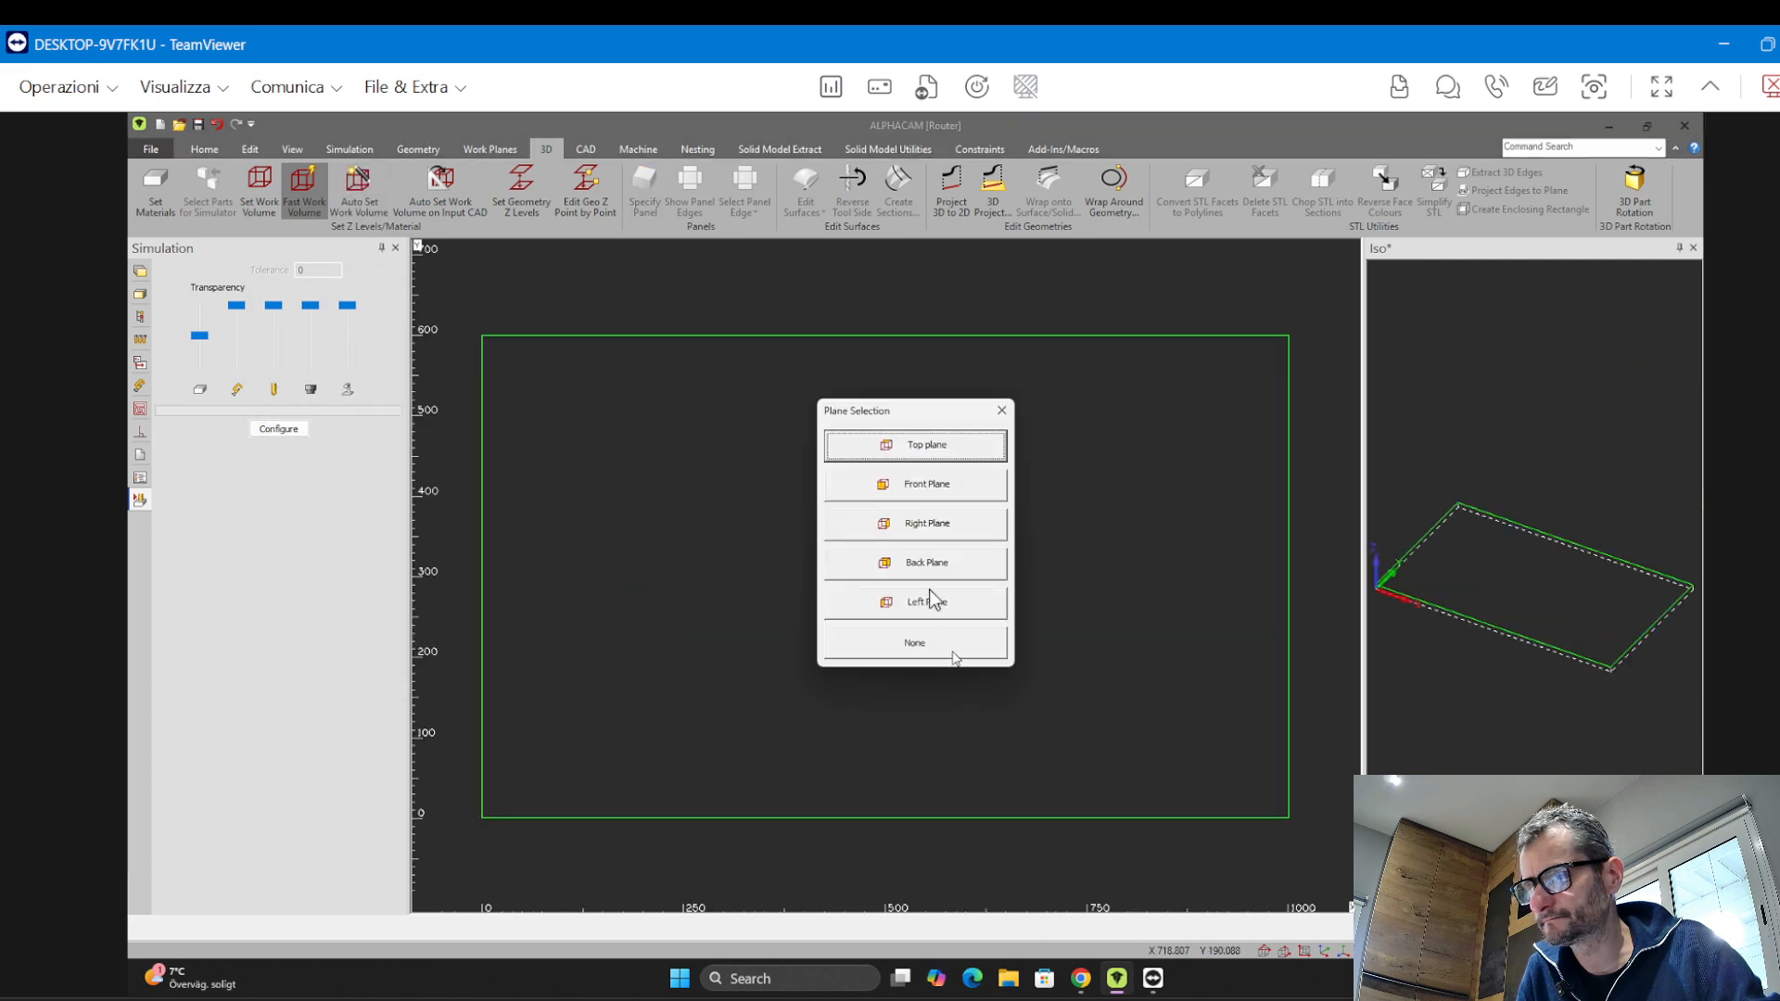
pyautogui.click(930, 448)
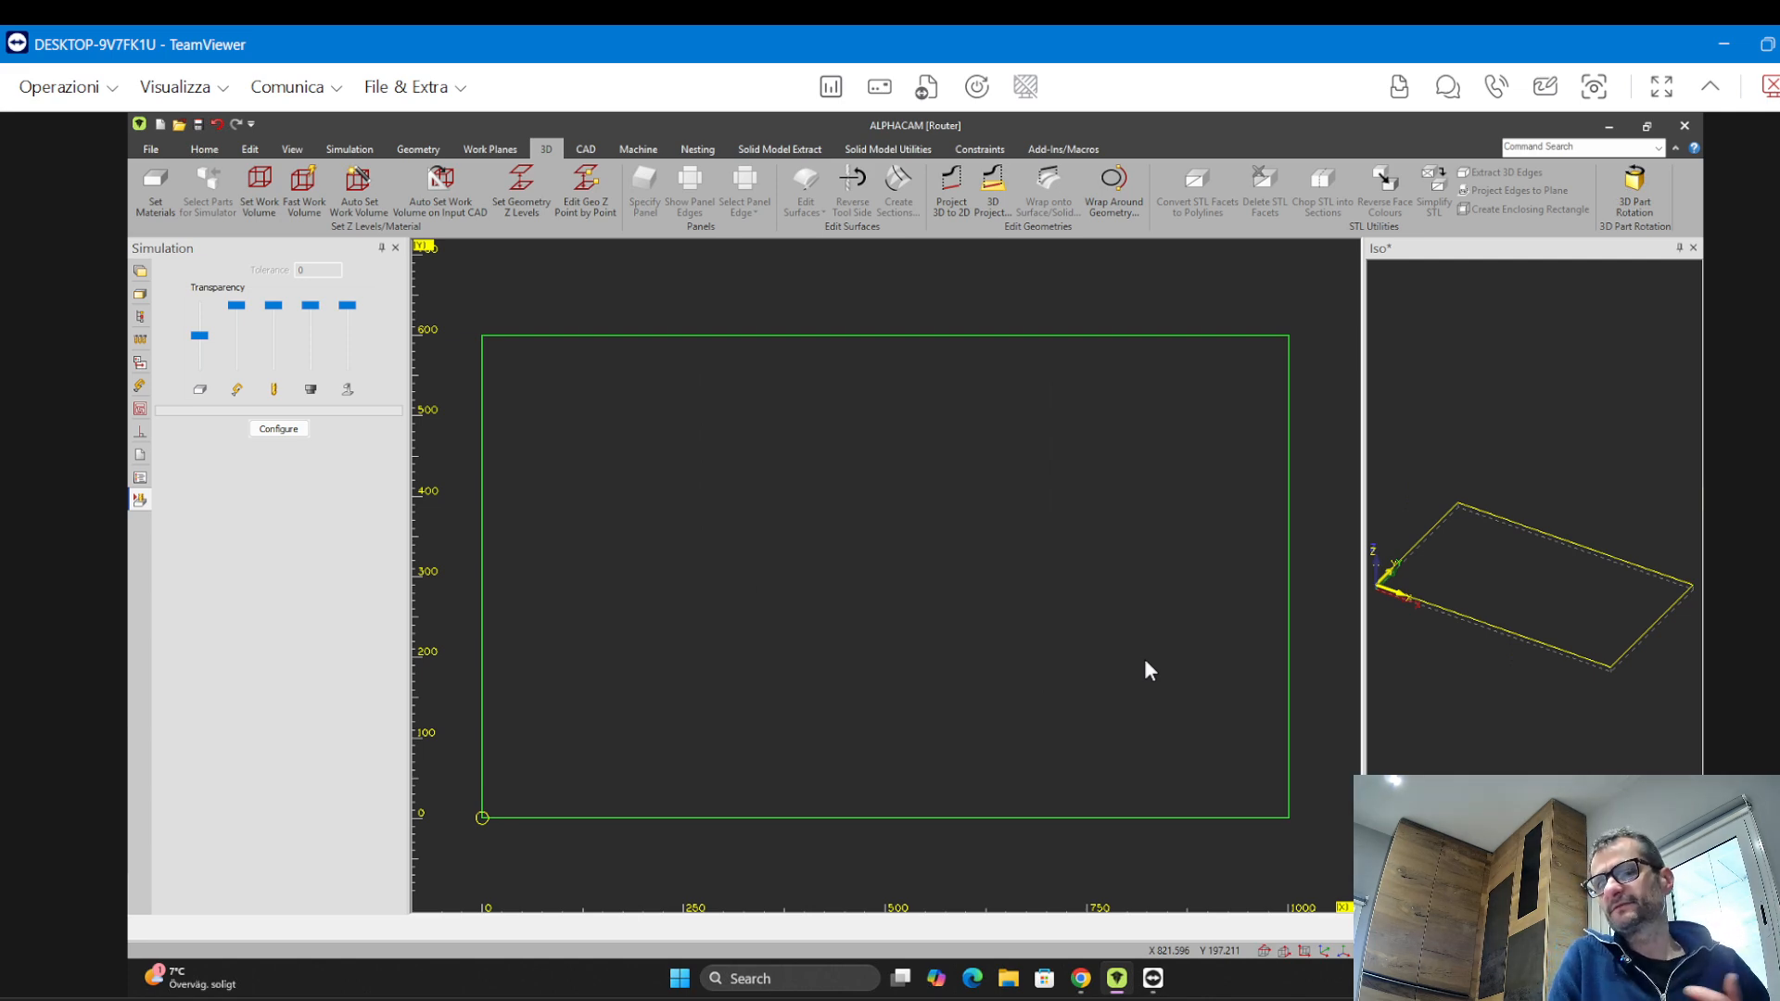
# Draw a diagonal line across the middle of the rectangle with the Line tool
pyautogui.moveTo(1388, 660); pyautogui.dragTo(1486, 564, button='middle')
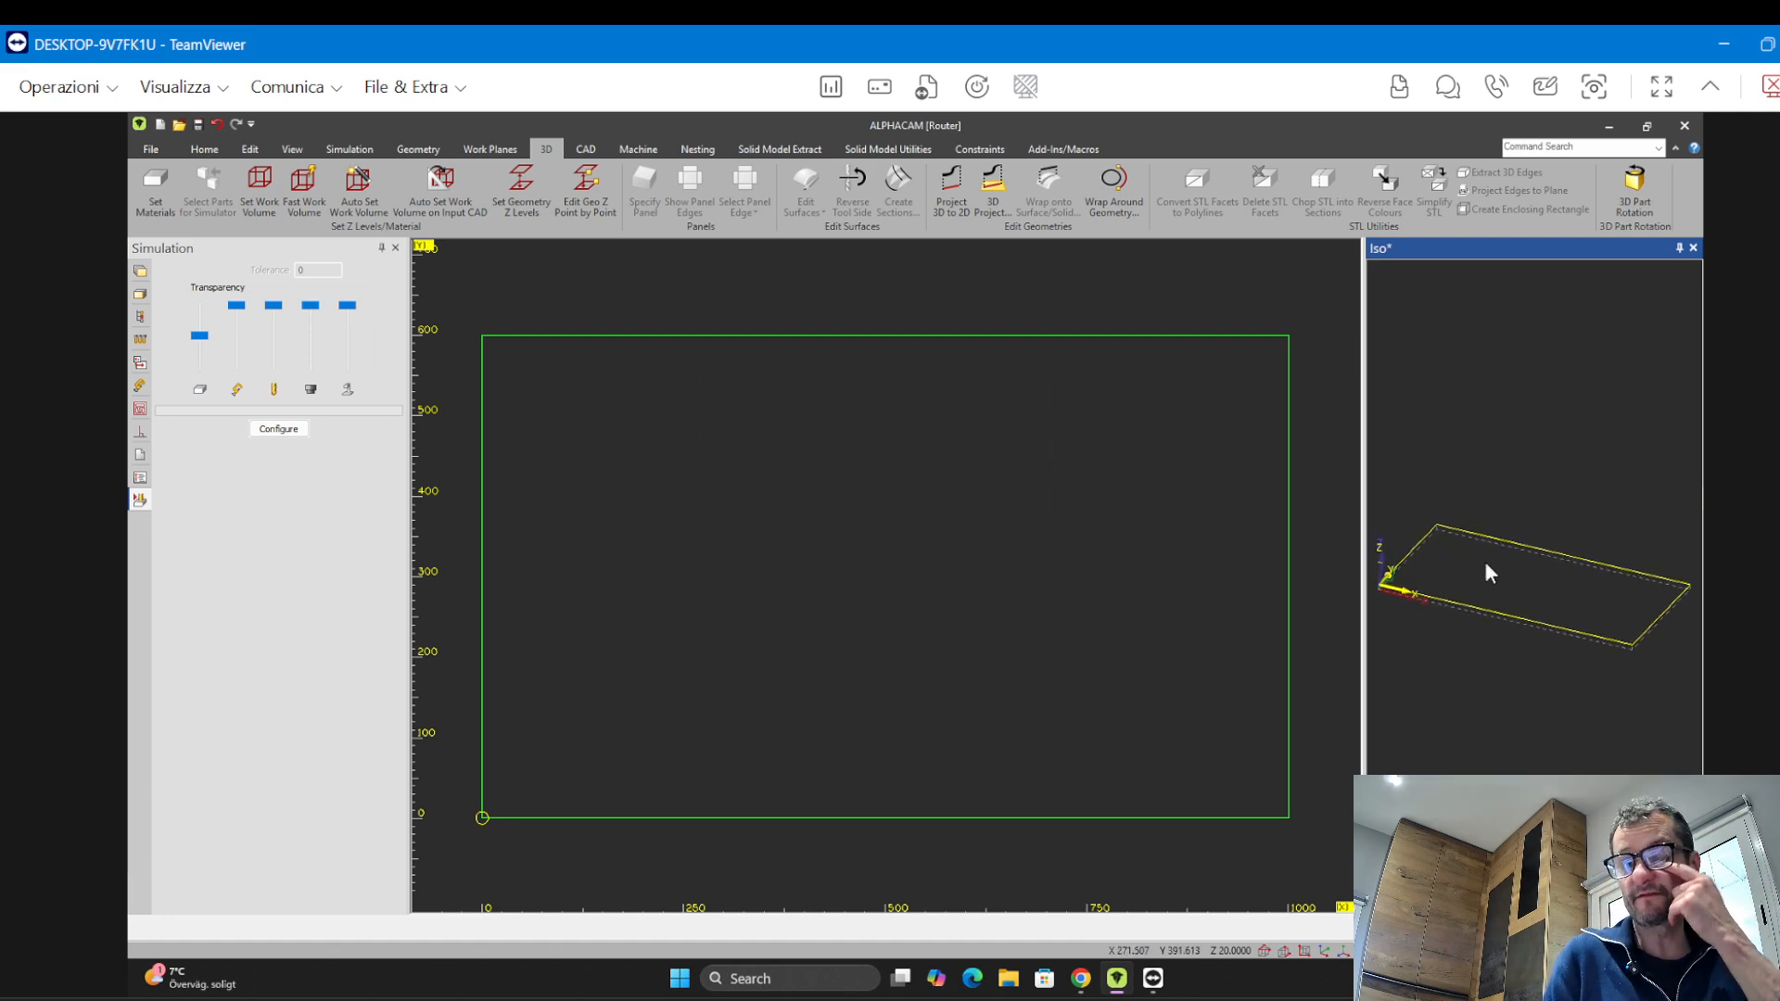
pyautogui.moveTo(1567, 596)
pyautogui.mouseDown(button='middle')
pyautogui.moveTo(1648, 620)
pyautogui.moveTo(1387, 604)
pyautogui.moveTo(1610, 600)
pyautogui.moveTo(1469, 601)
pyautogui.moveTo(1562, 599)
pyautogui.mouseUp(button='middle')
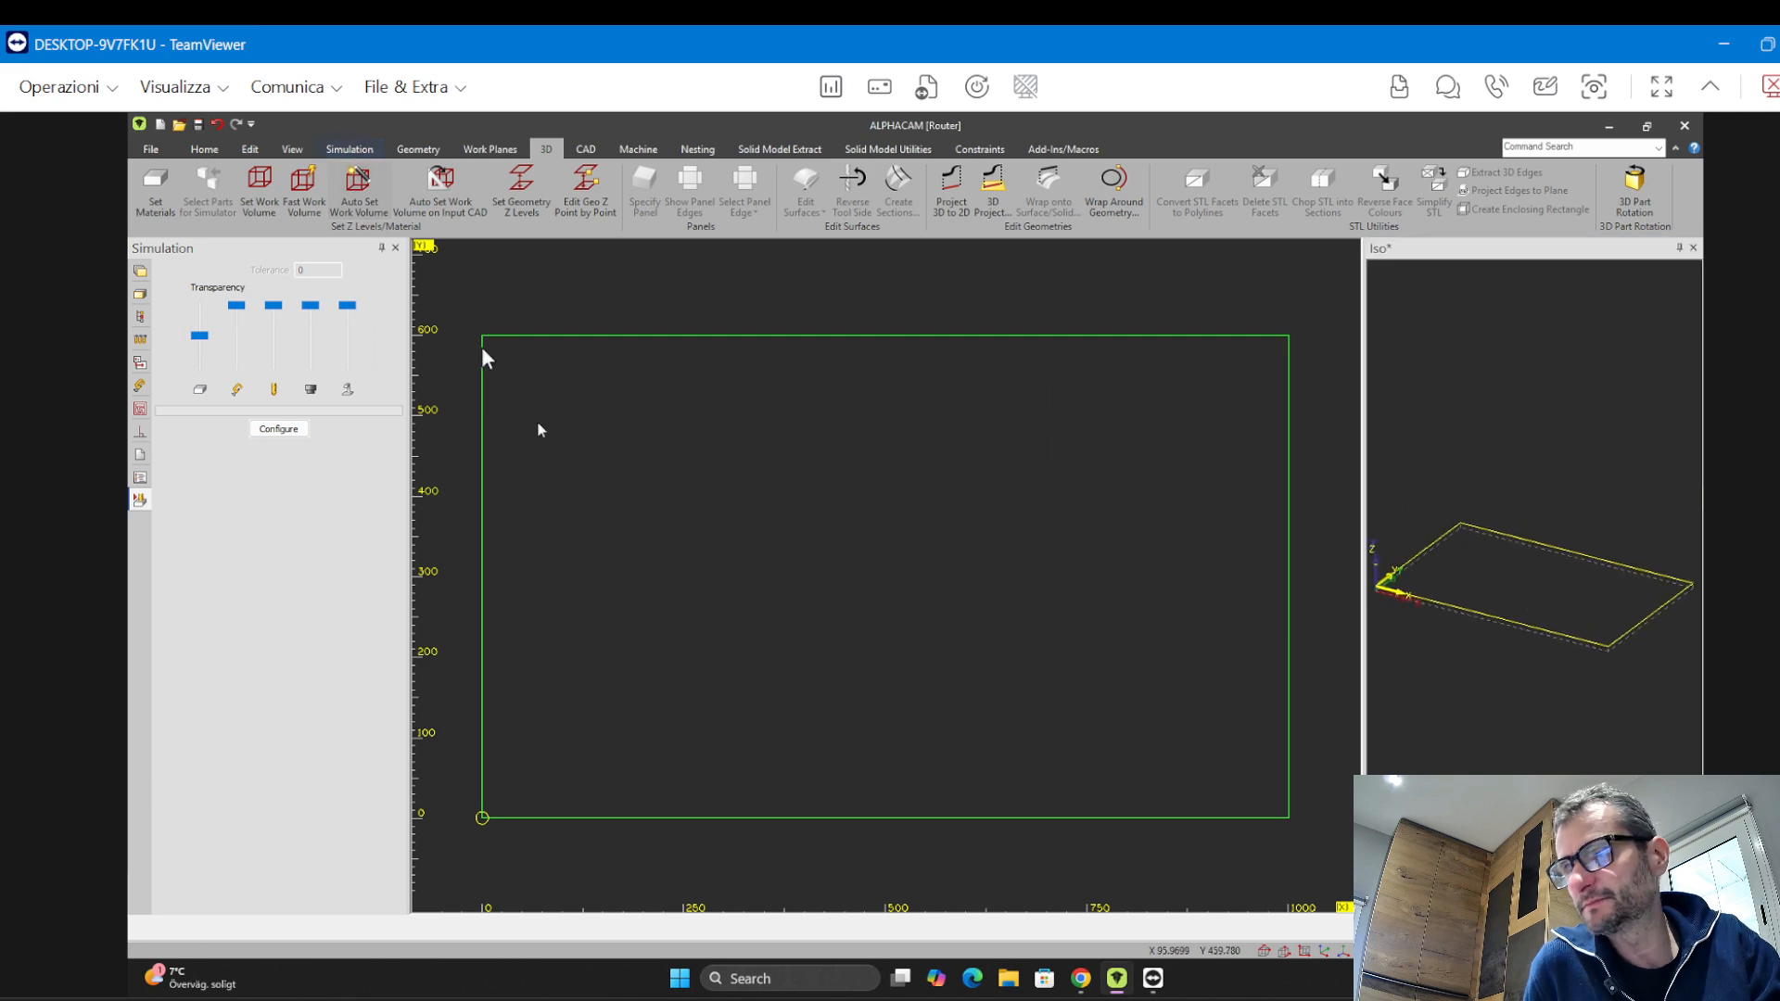
pyautogui.click(418, 149)
pyautogui.click(360, 188)
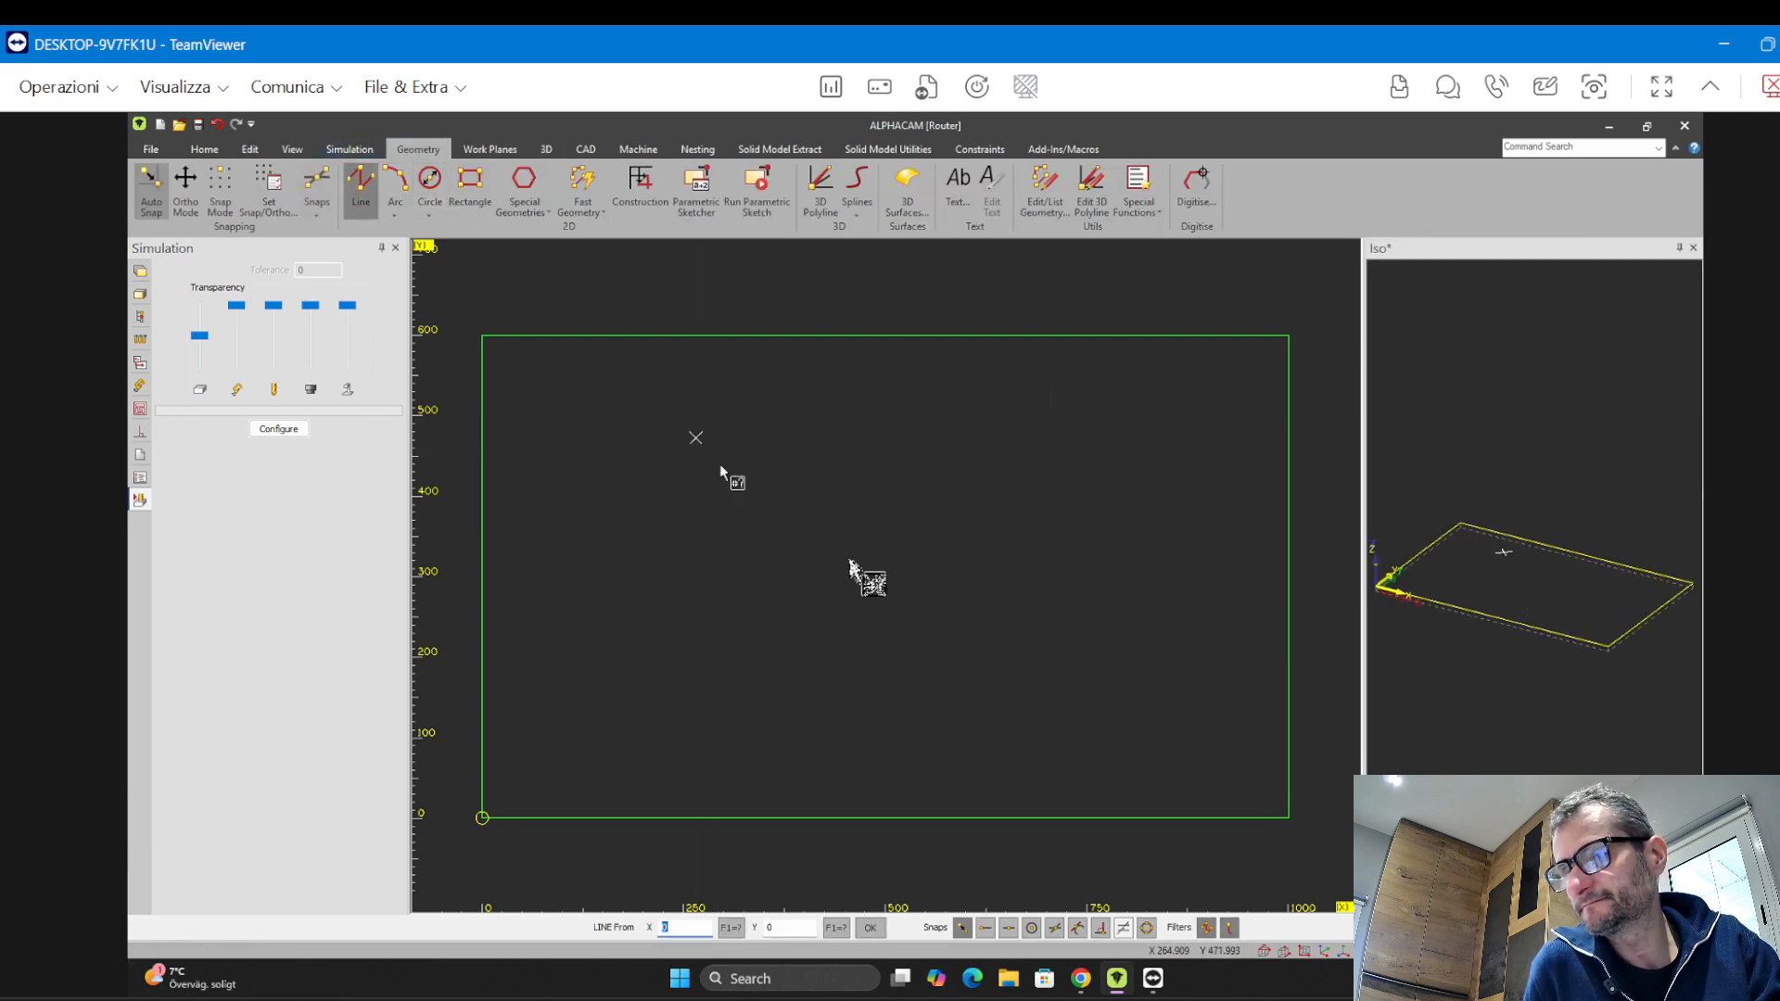
pyautogui.click(968, 632)
pyautogui.press('Escape')
# Orbit and zoom the isometric view to inspect where the line lies on the panel
pyautogui.moveTo(1483, 601); pyautogui.dragTo(1530, 509, button='middle')
pyautogui.scroll(5, 1540, 580)
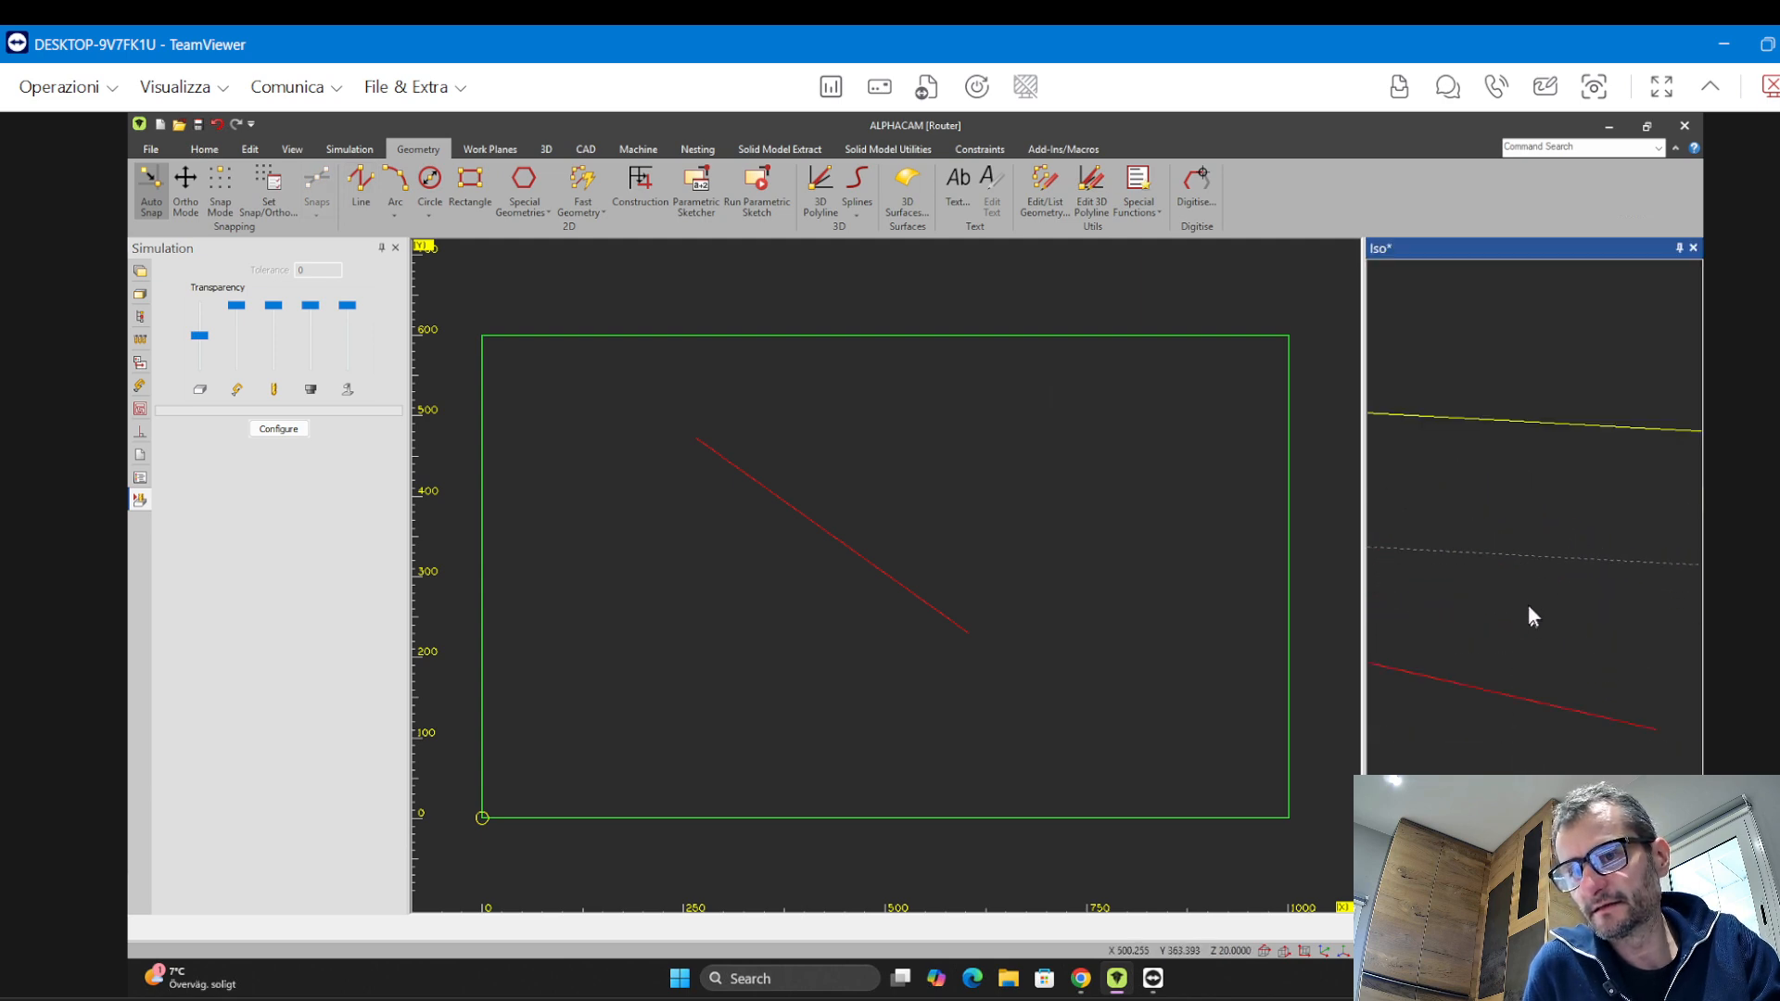
pyautogui.moveTo(1529, 609); pyautogui.dragTo(1398, 720, button='middle')
pyautogui.scroll(-6, 1517, 649)
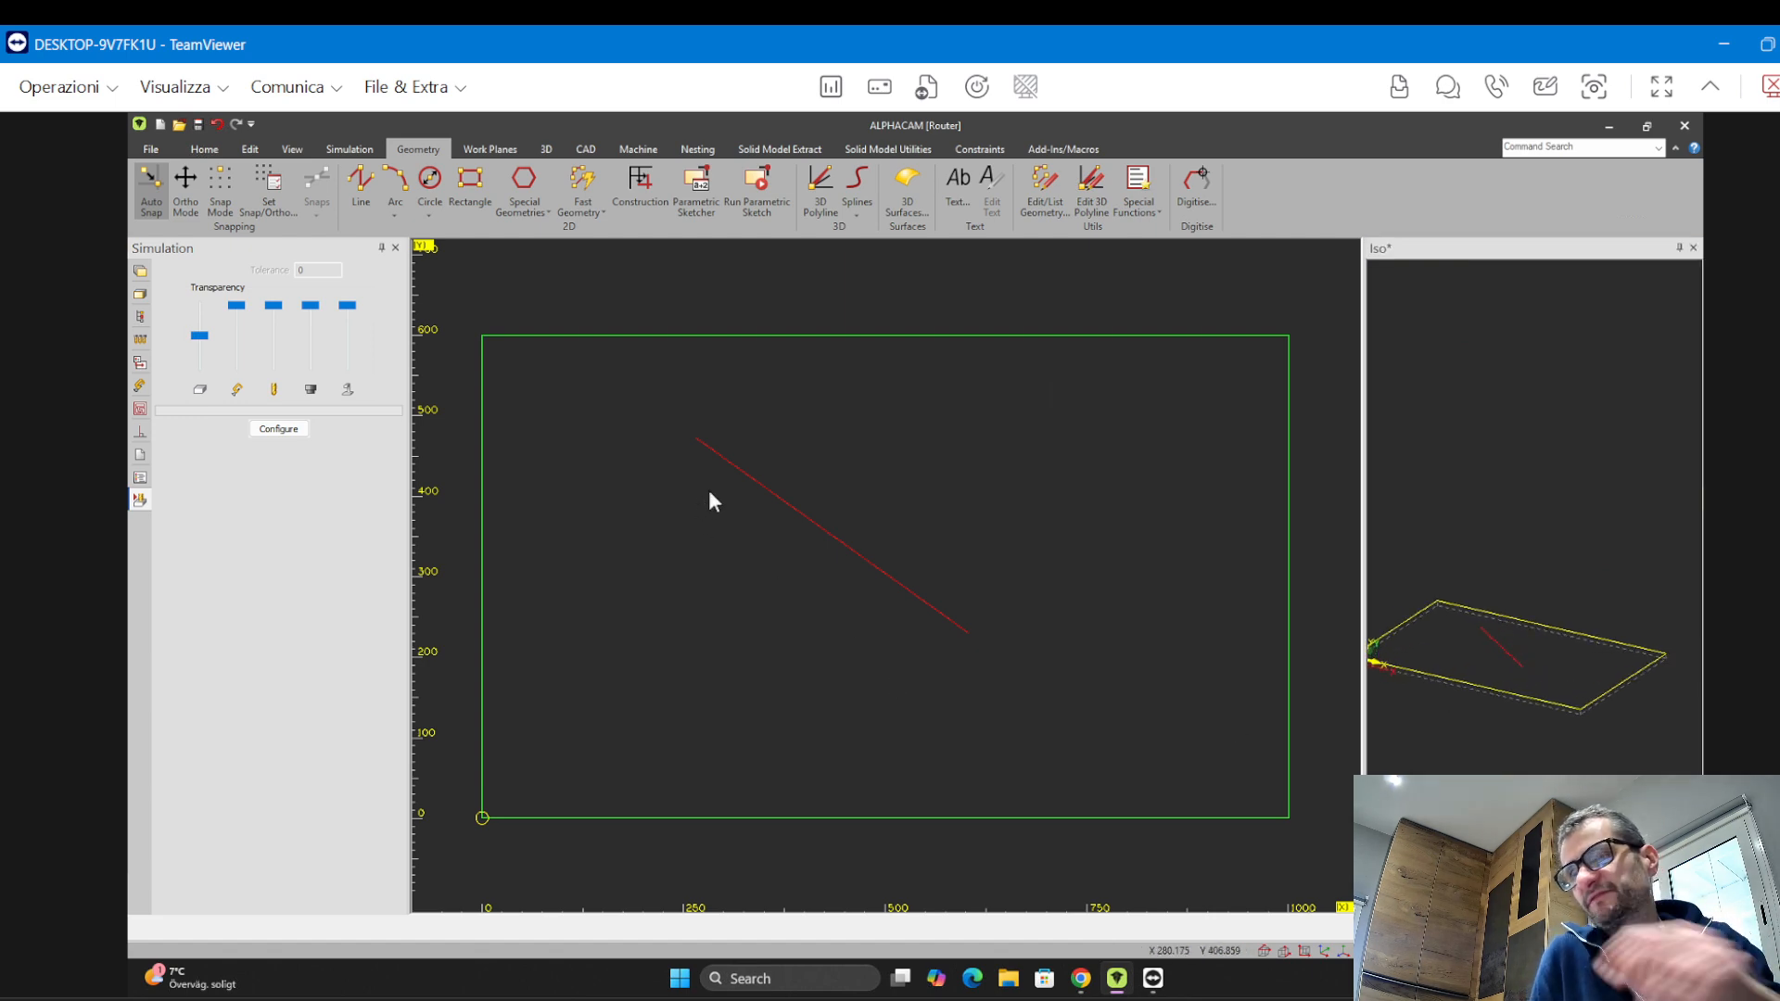
# Switch through the Front, Right, Back and Left standard work planes, ending on the Front plane
pyautogui.click(486, 150)
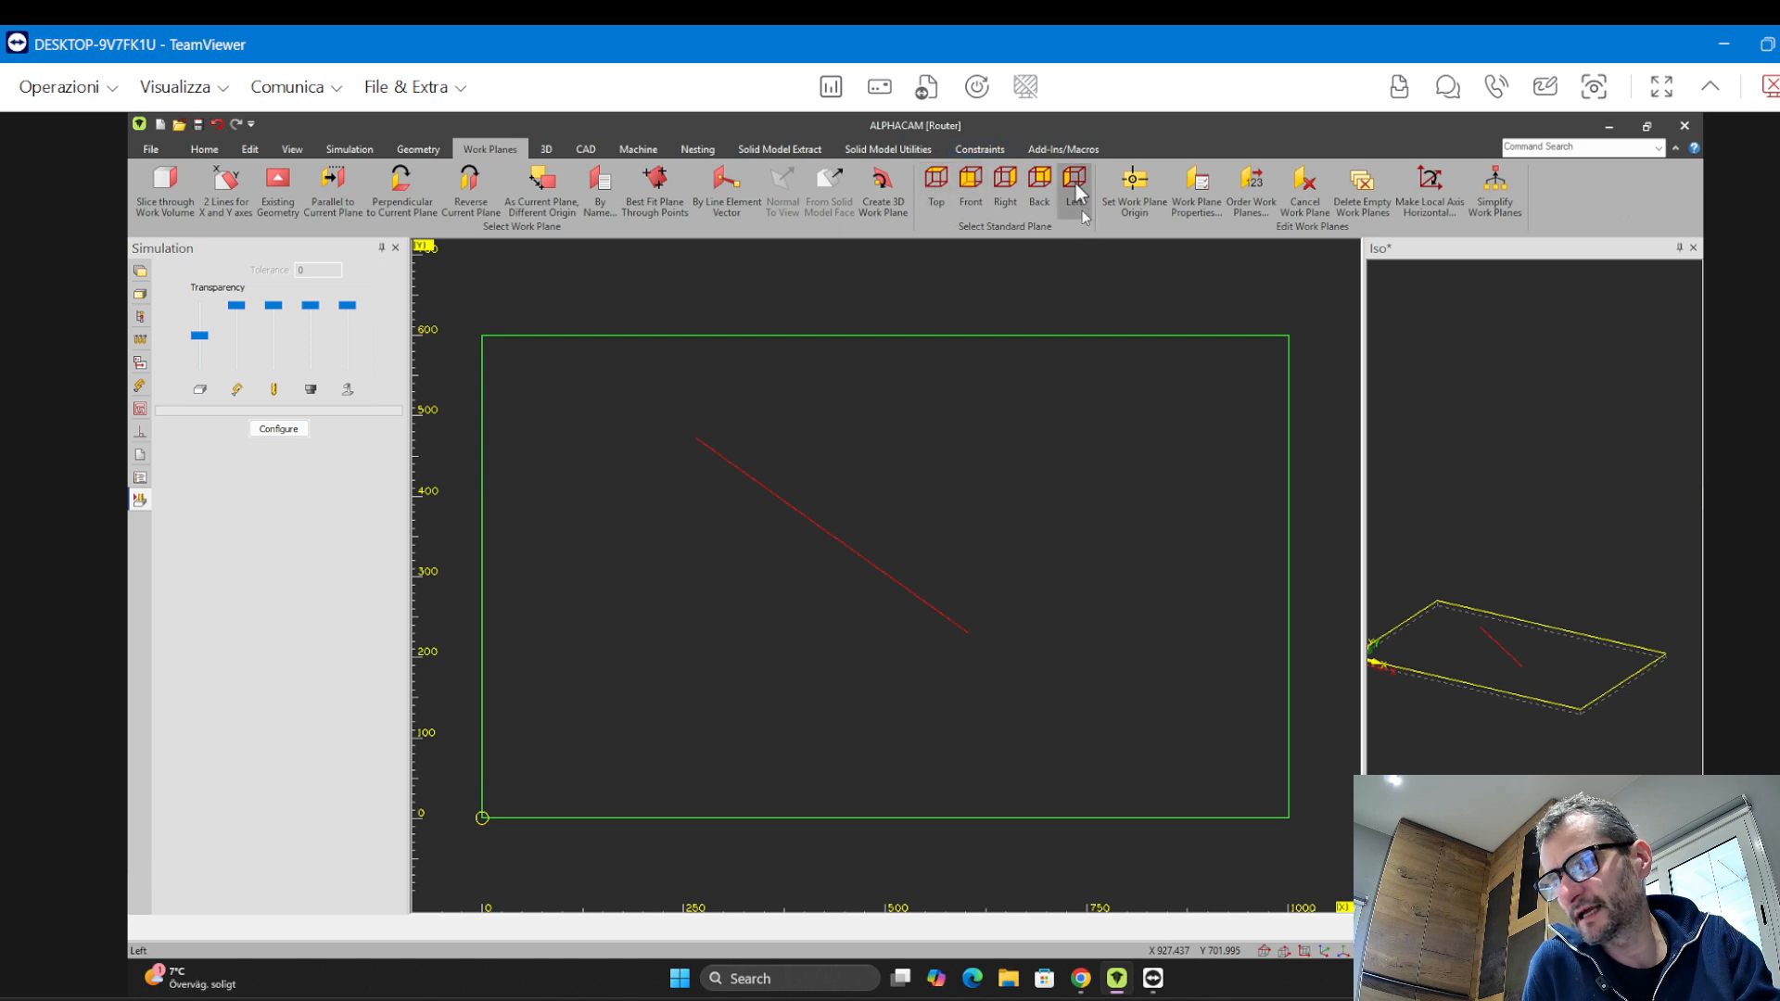
pyautogui.click(973, 190)
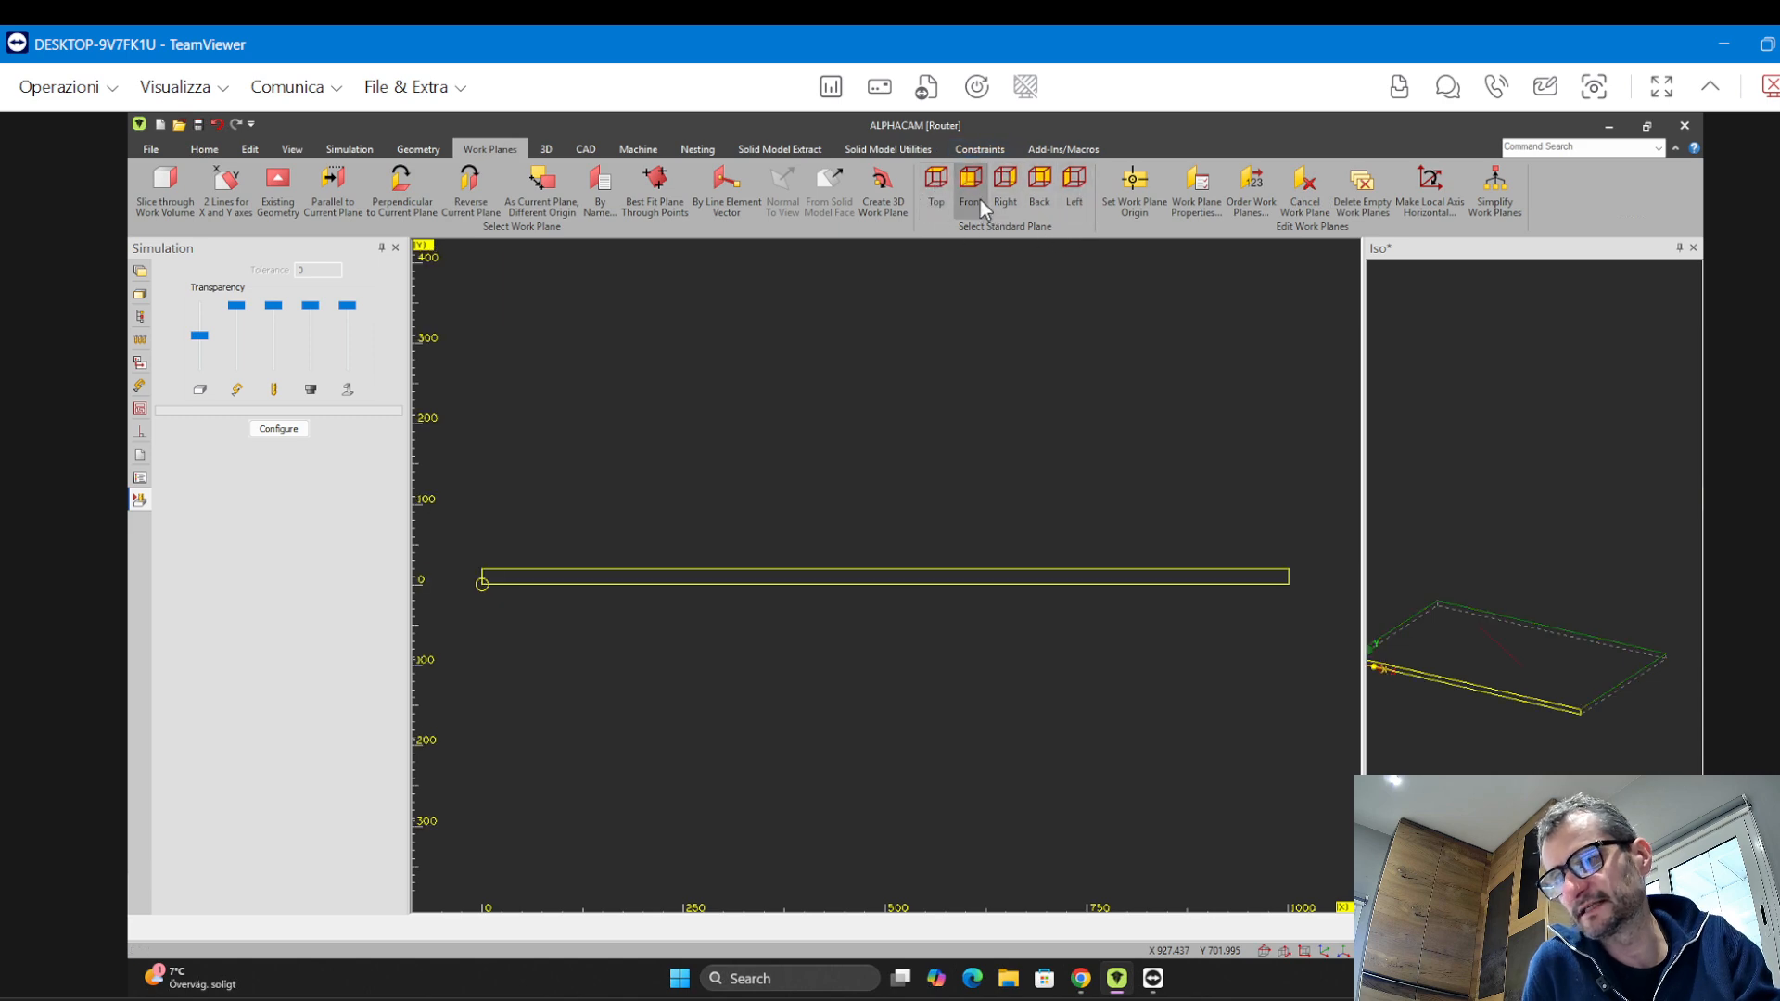
pyautogui.click(1005, 193)
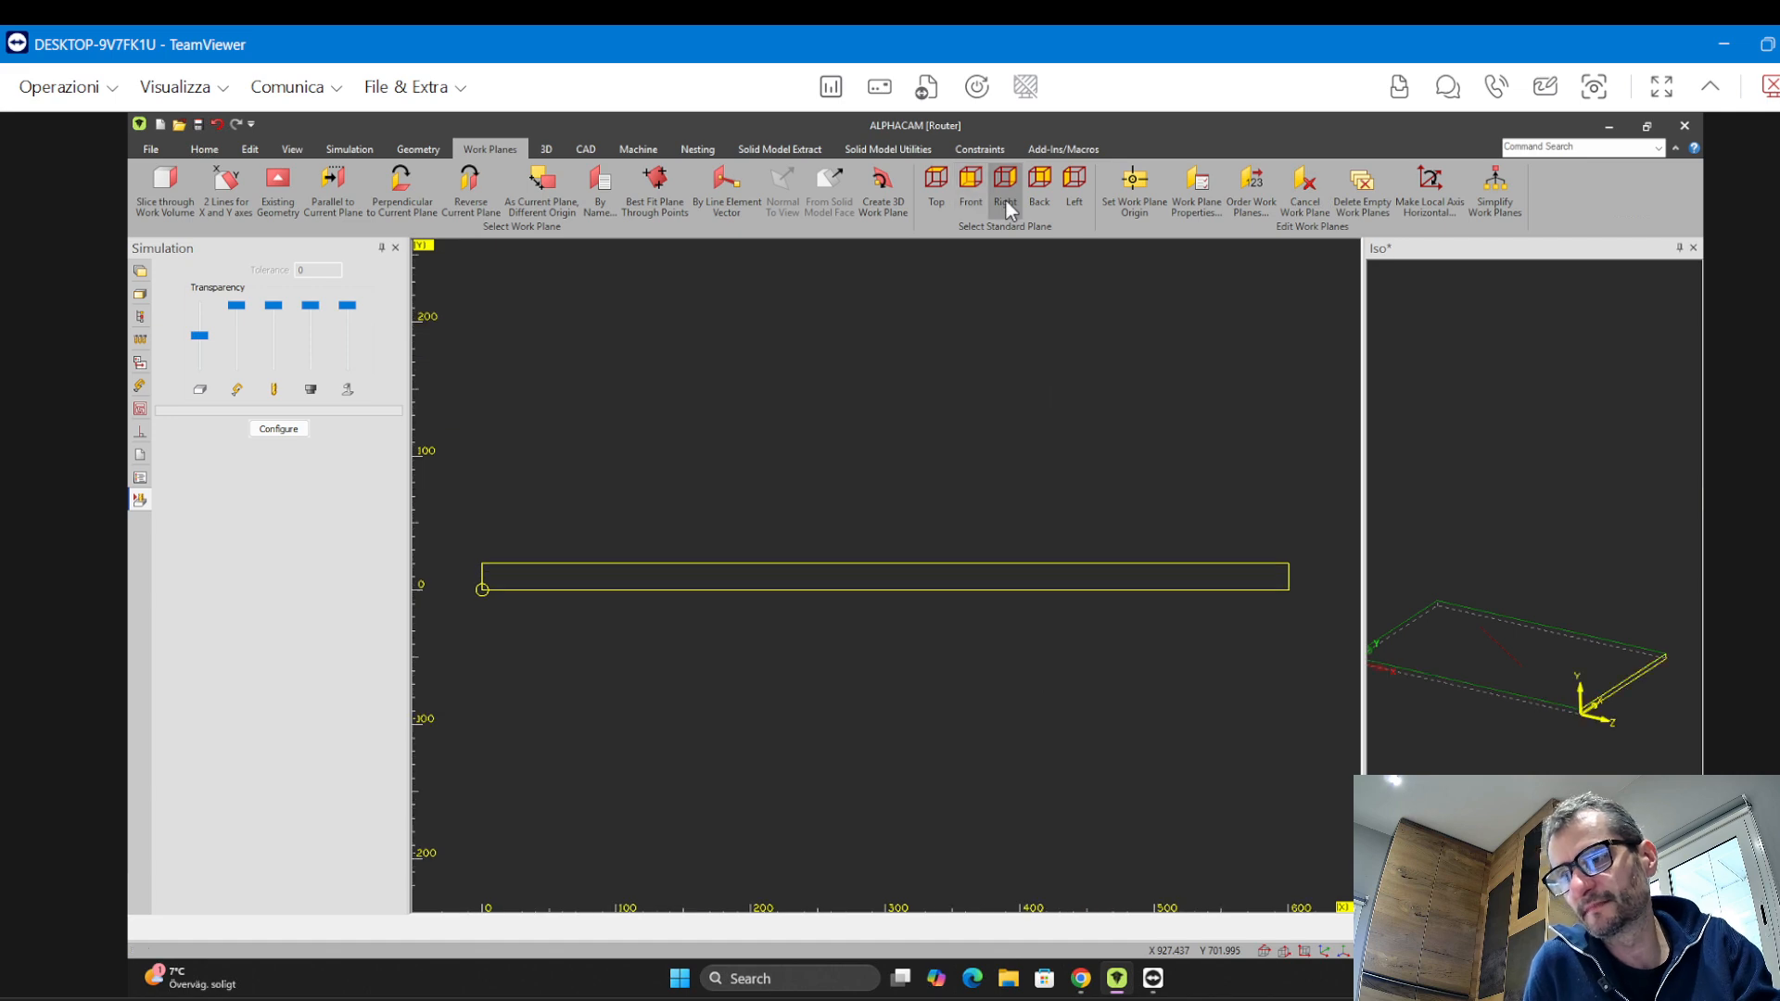
pyautogui.click(1044, 194)
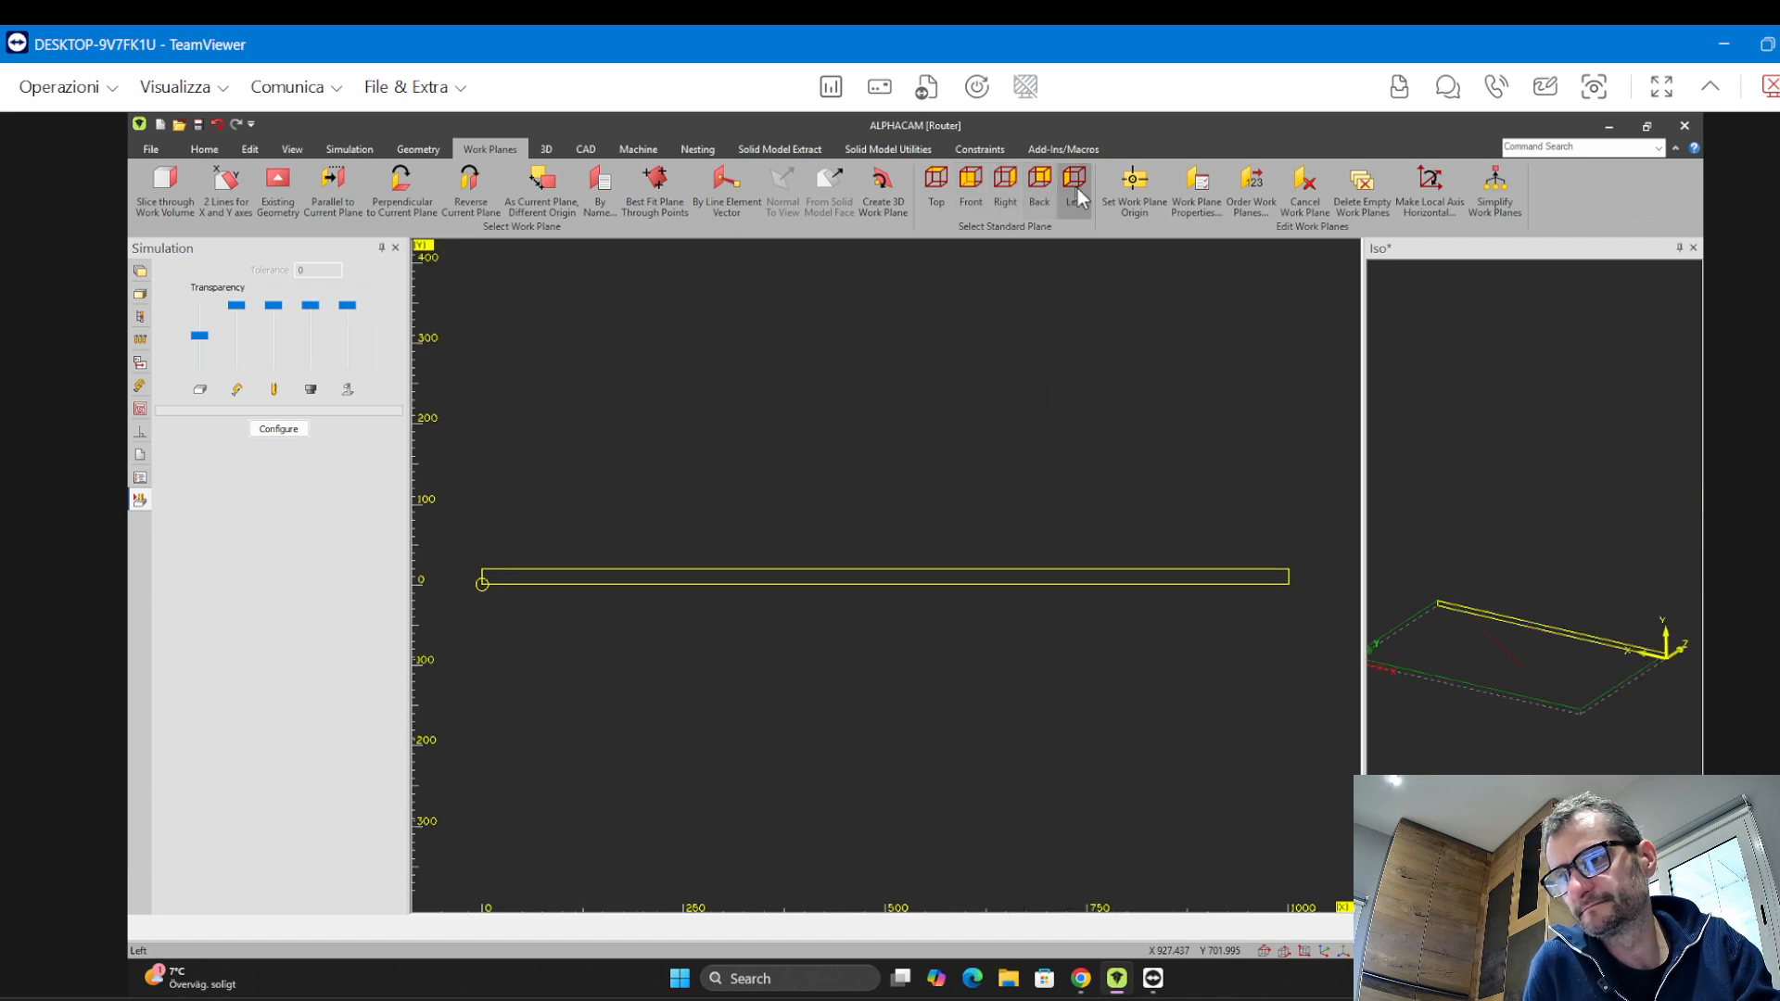
pyautogui.click(1075, 190)
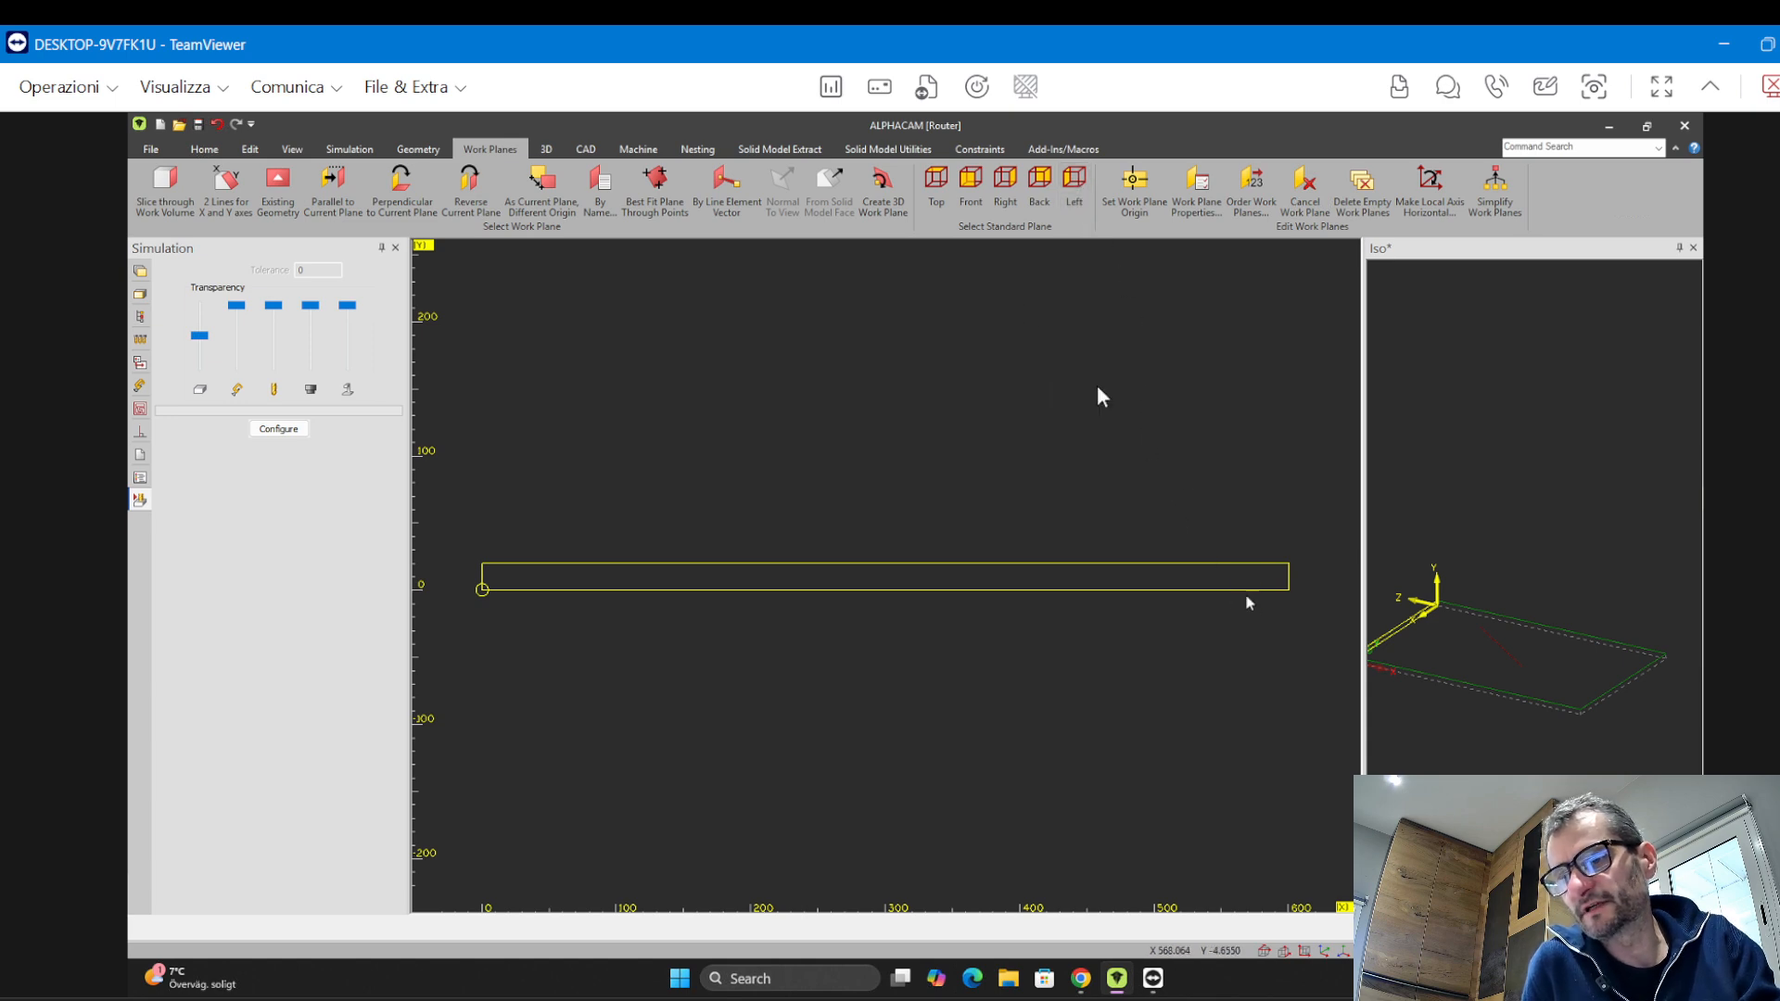
pyautogui.click(972, 190)
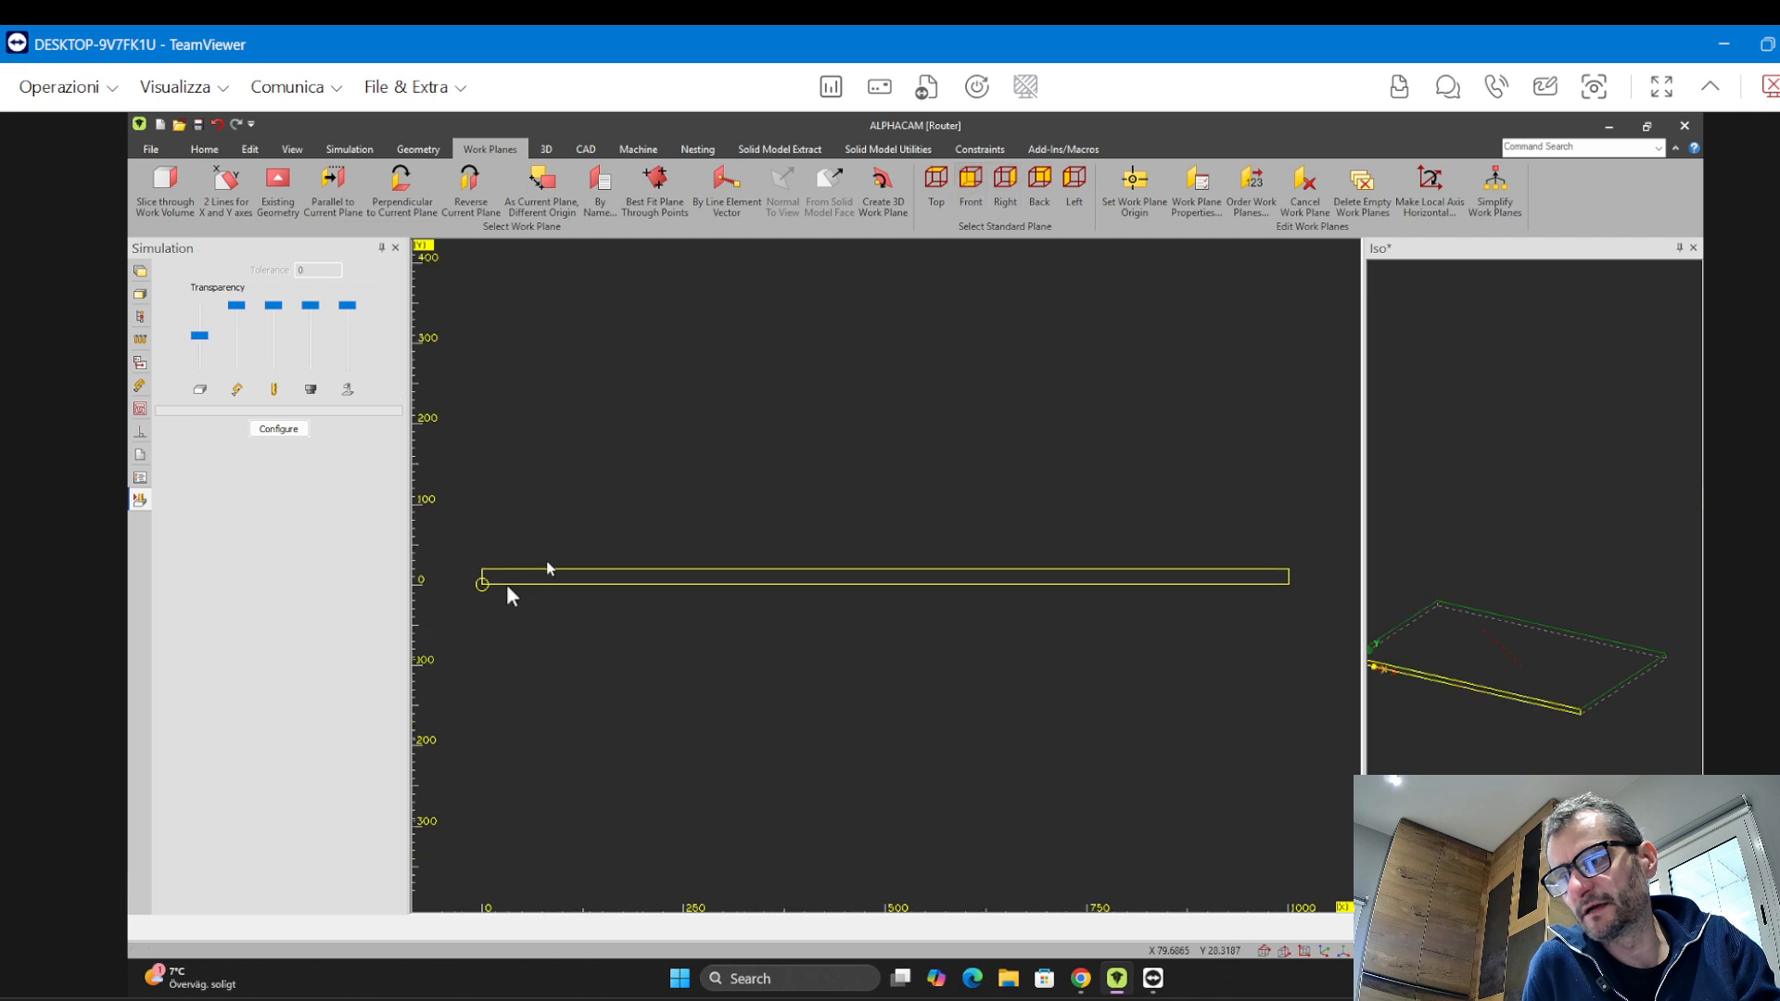
pyautogui.scroll(-5, 659, 583)
pyautogui.scroll(8, 843, 547)
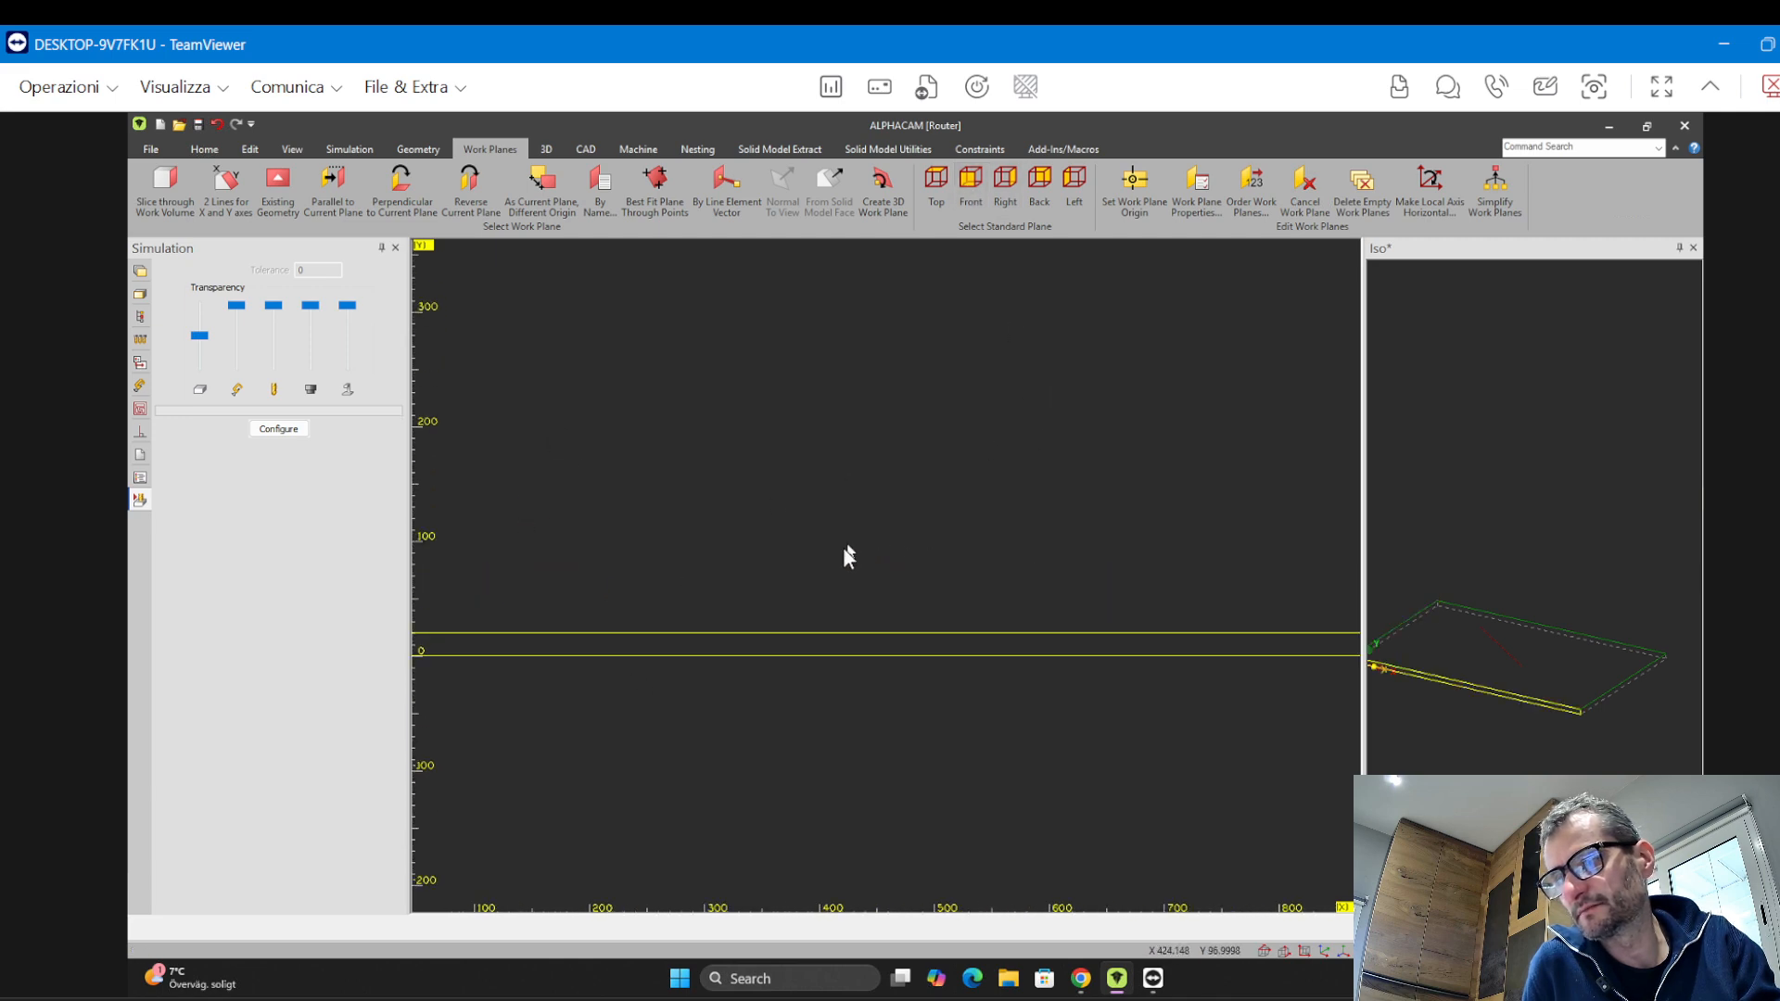
pyautogui.scroll(-5, 855, 540)
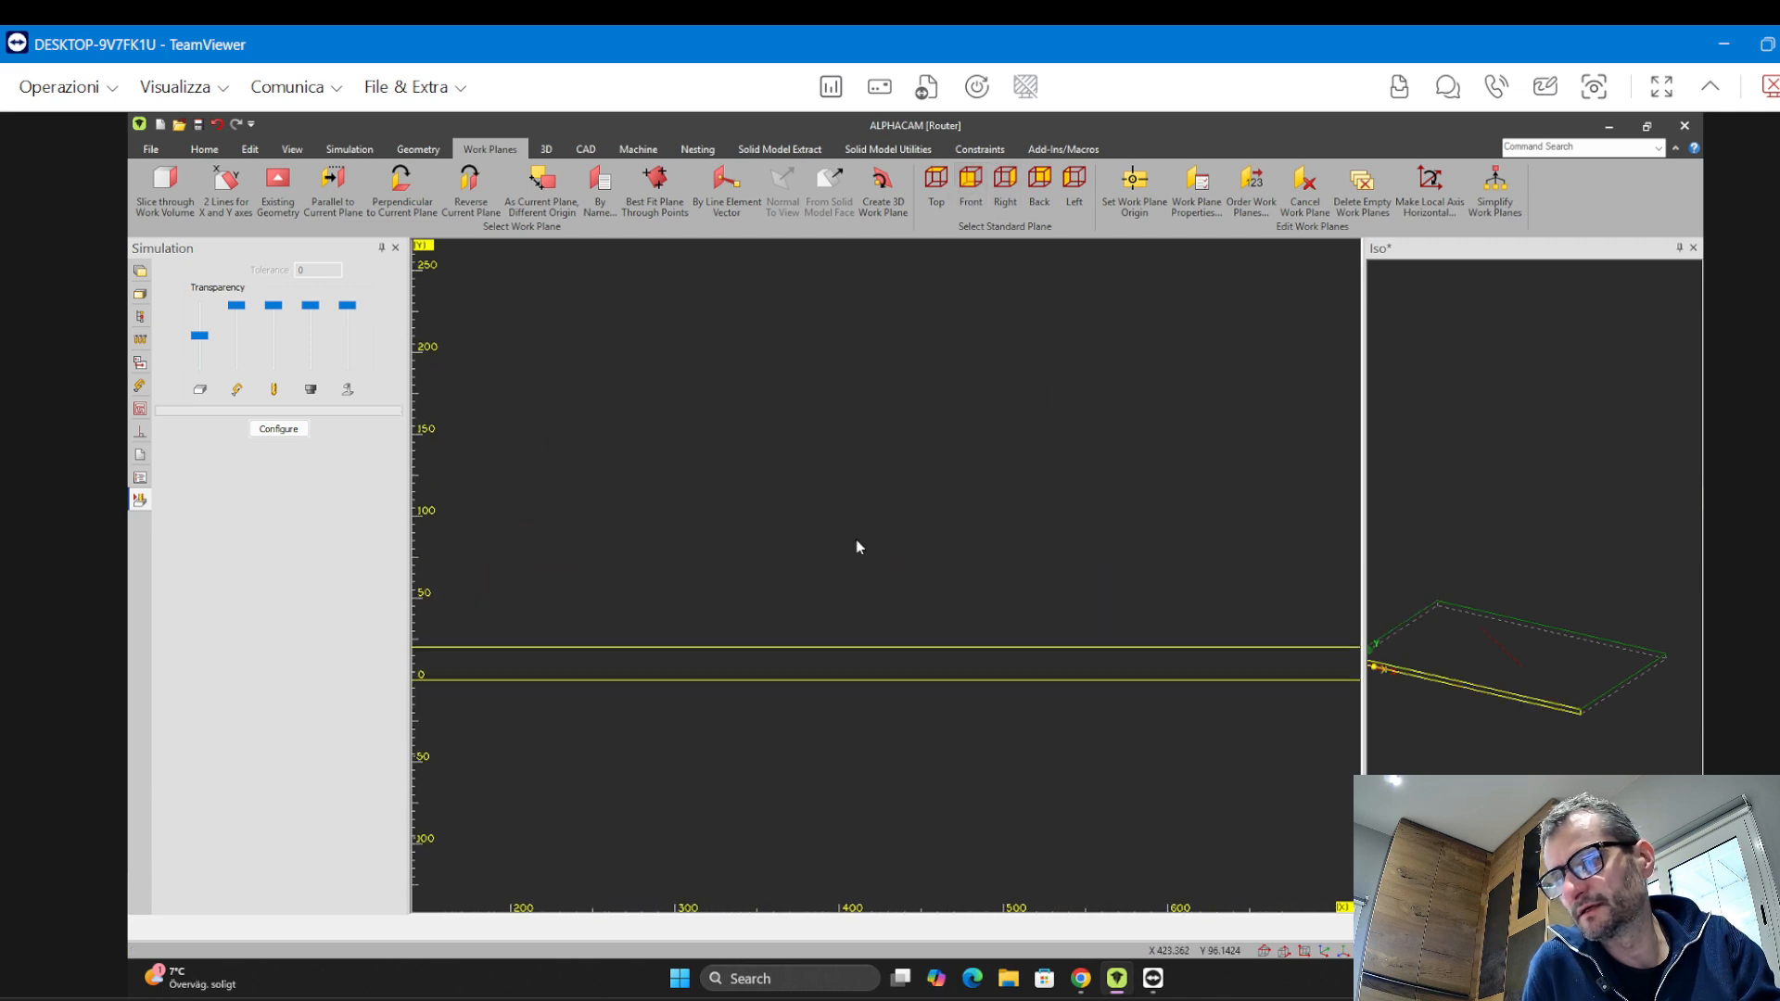
# Draw a multi-segment line in the Front plane between the panel's top and bottom faces
pyautogui.click(418, 150)
pyautogui.click(360, 181)
pyautogui.scroll(-5, 784, 643)
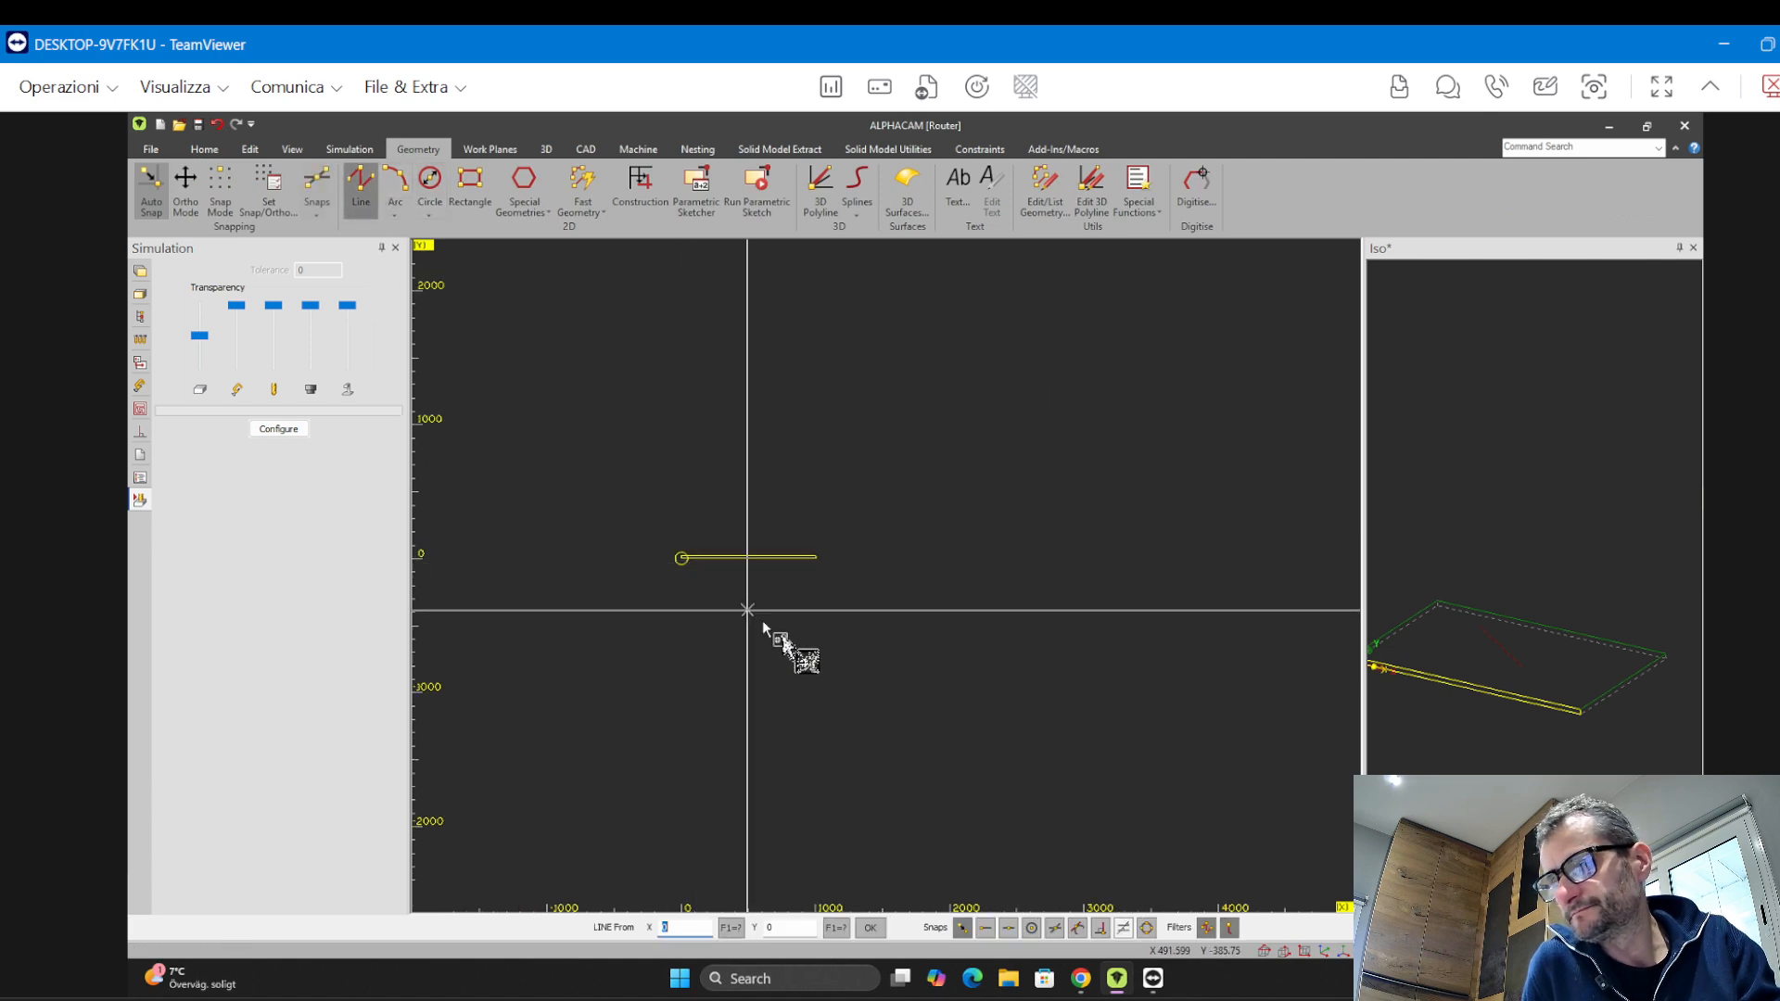
pyautogui.scroll(9, 816, 547)
pyautogui.moveTo(818, 542); pyautogui.dragTo(1232, 488, button='middle')
pyautogui.scroll(2, 940, 556)
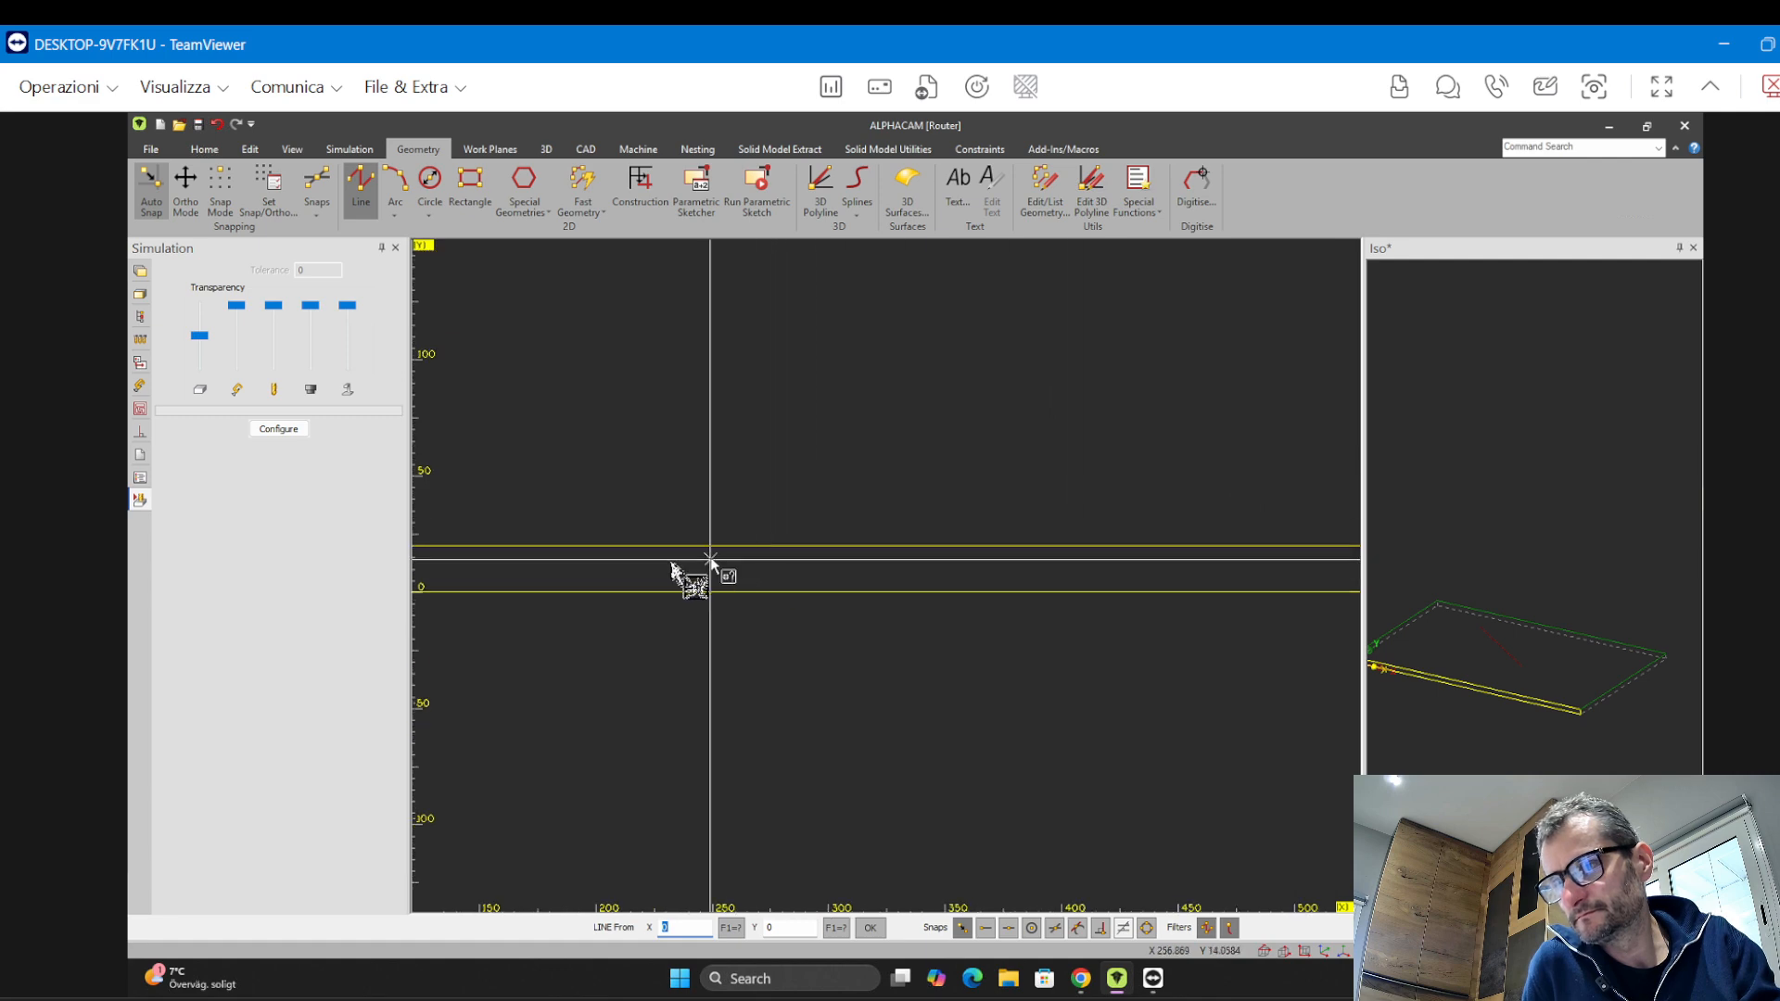
pyautogui.click(634, 575)
pyautogui.click(821, 561)
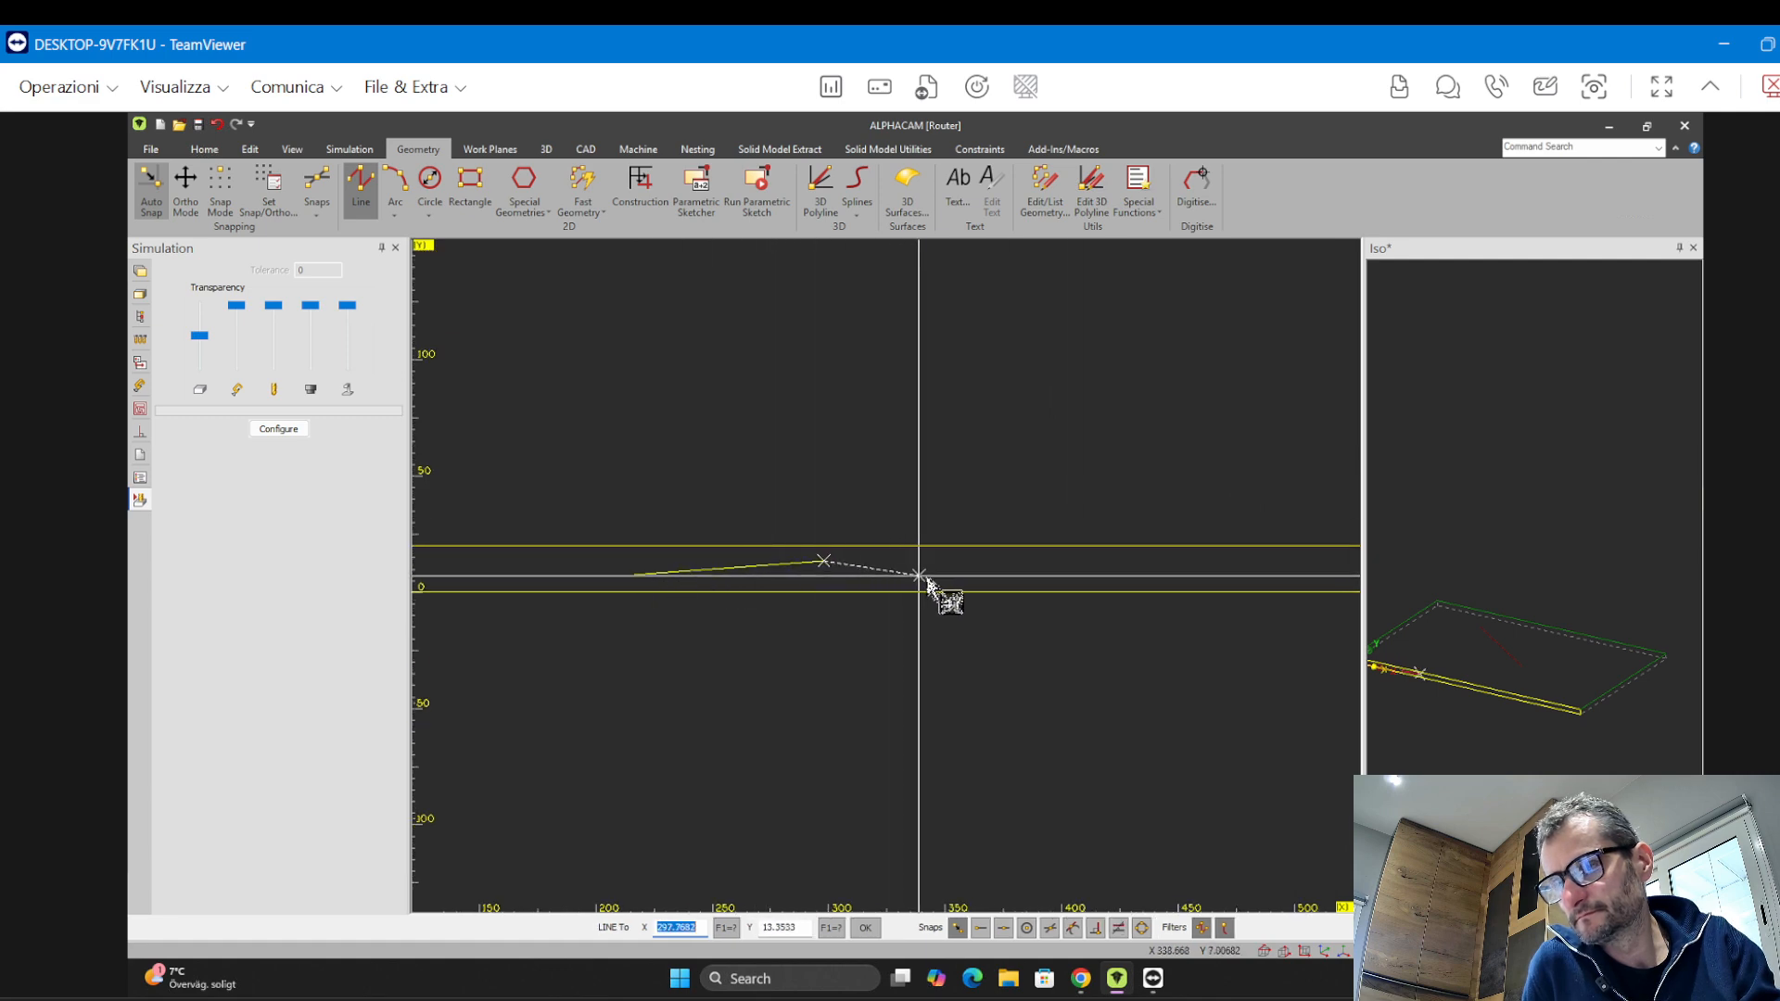
pyautogui.click(918, 575)
pyautogui.click(1048, 571)
pyautogui.click(1105, 579)
pyautogui.click(1153, 568)
pyautogui.rightClick(1153, 568)
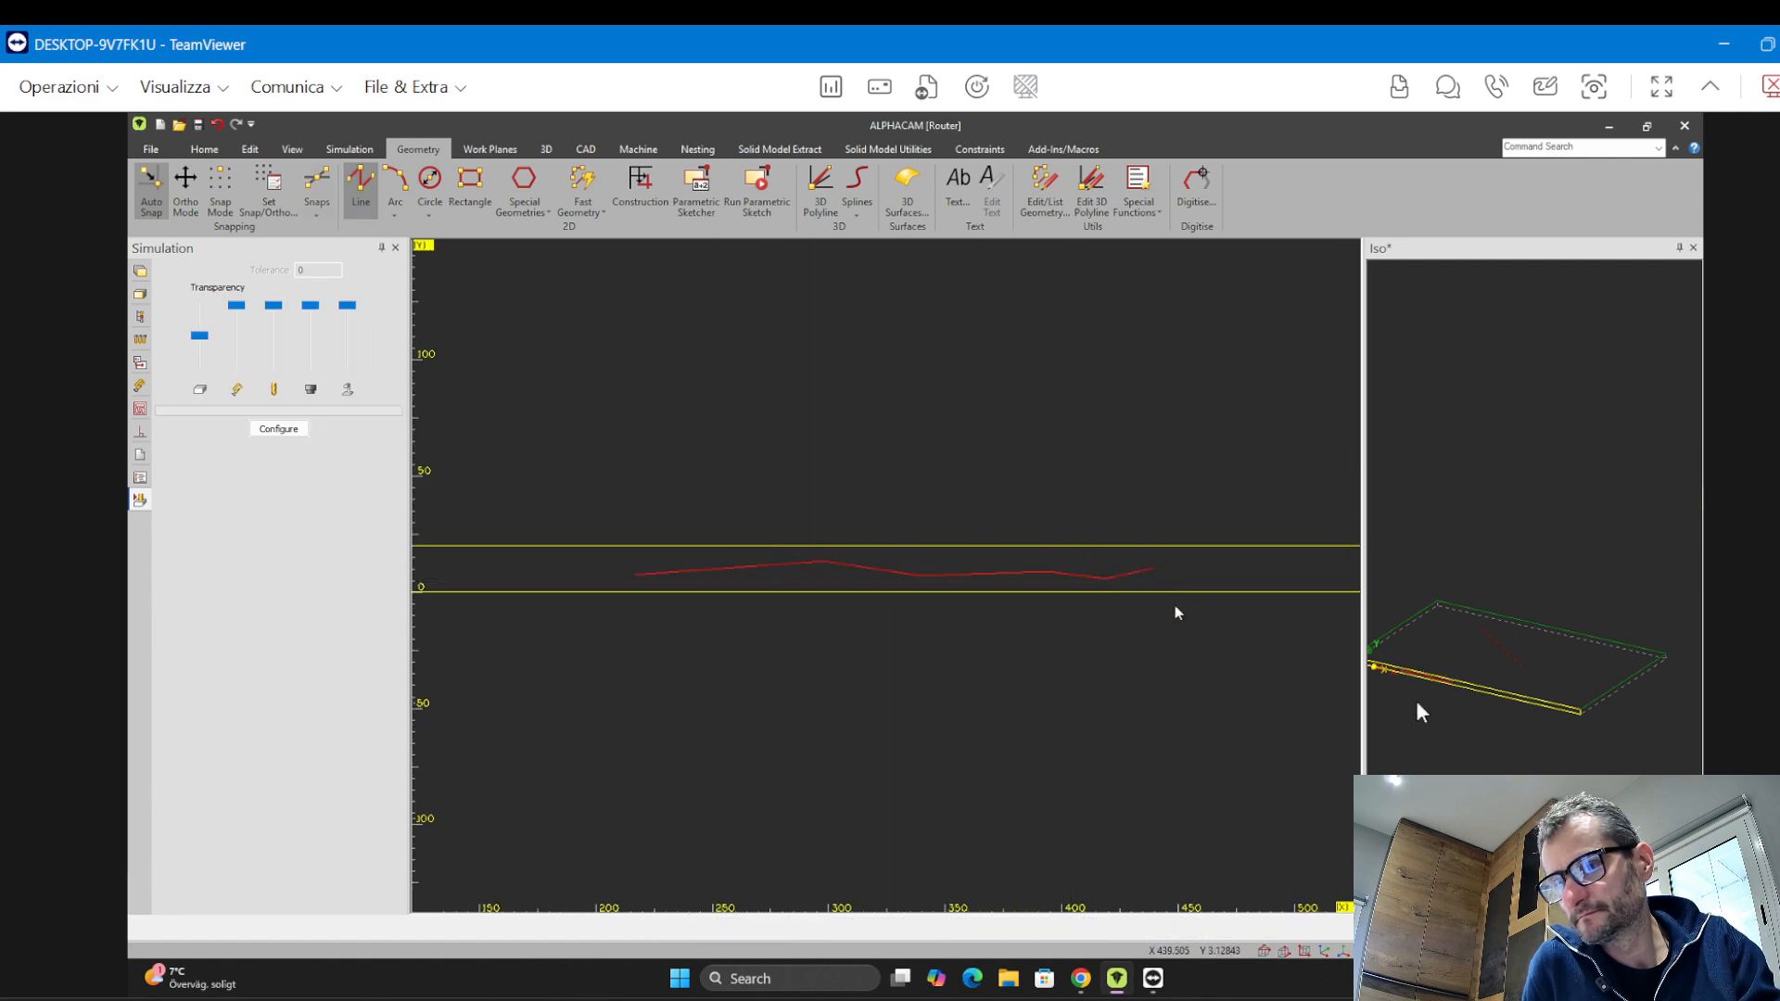
# Orbit and zoom the isometric and front views to examine the new line within the panel thickness
pyautogui.moveTo(1521, 698); pyautogui.dragTo(1697, 573, button='middle')
pyautogui.scroll(5, 1518, 640)
pyautogui.scroll(2, 1518, 639)
pyautogui.scroll(4, 1347, 655)
pyautogui.scroll(3, 1538, 623)
pyautogui.moveTo(1538, 622); pyautogui.dragTo(1502, 541, button='middle')
pyautogui.scroll(-6, 1634, 604)
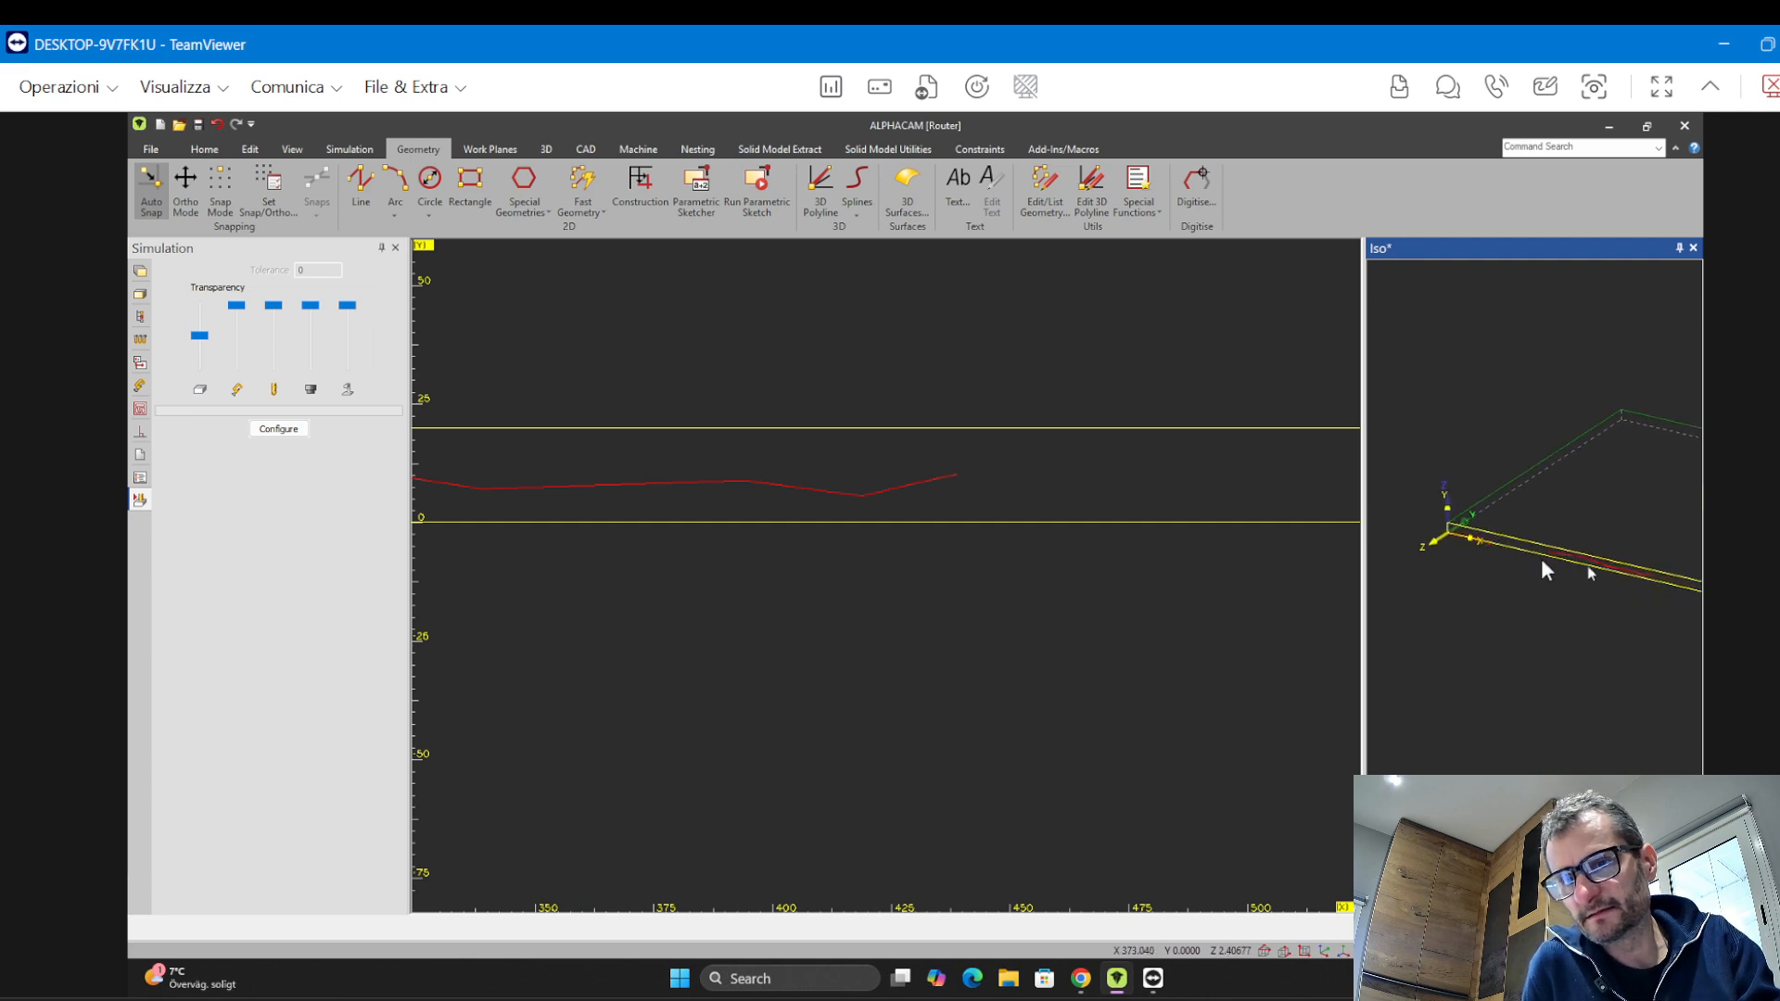
pyautogui.click(807, 600)
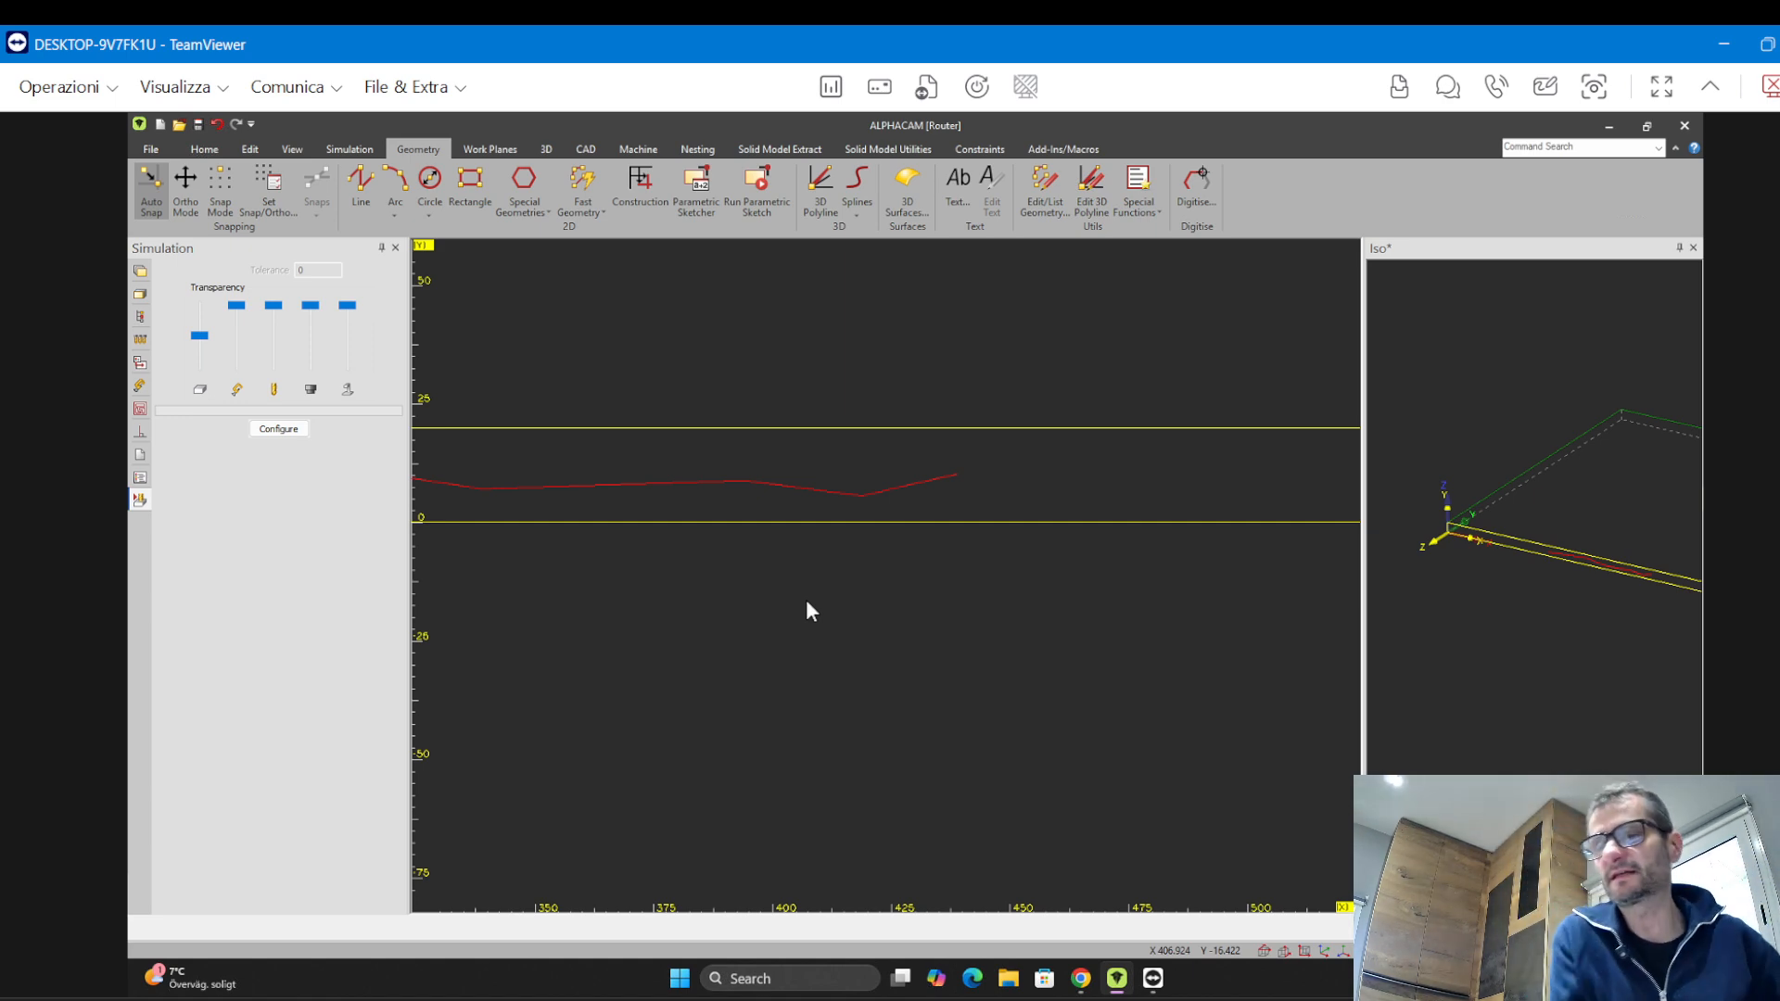
pyautogui.scroll(2, 857, 636)
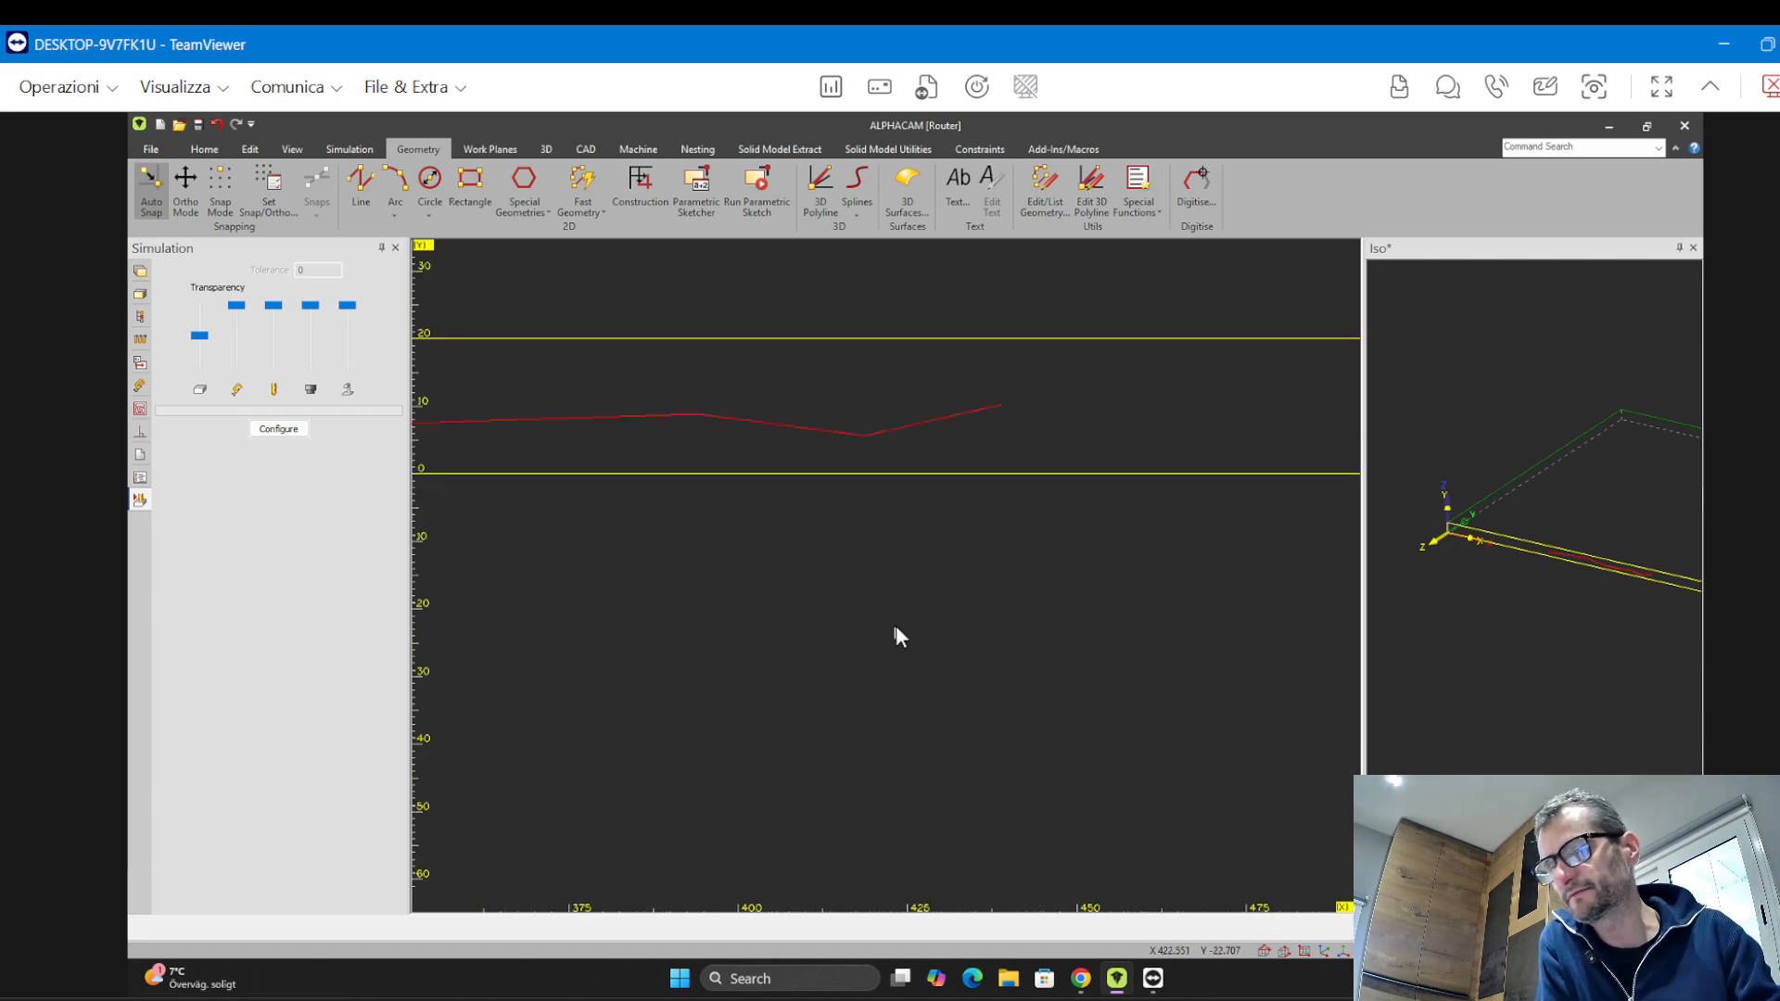
pyautogui.scroll(-8, 896, 627)
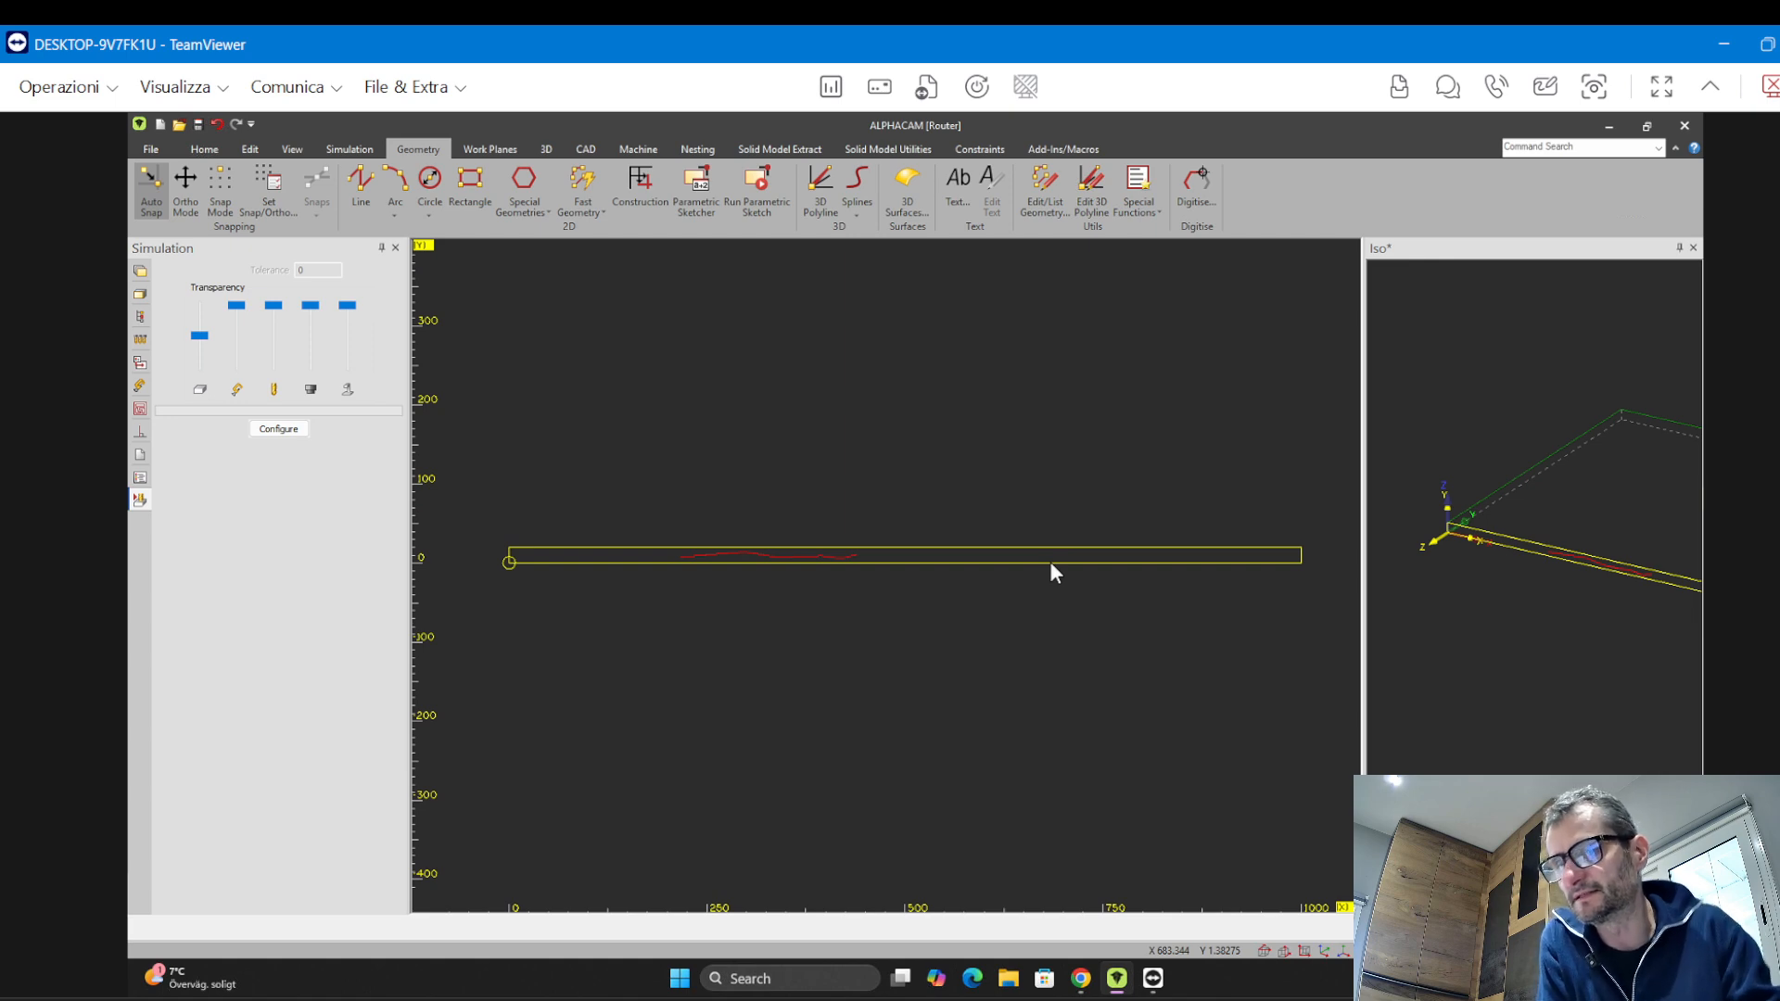
pyautogui.click(1456, 489)
pyautogui.moveTo(1518, 605); pyautogui.dragTo(1017, 618, button='middle')
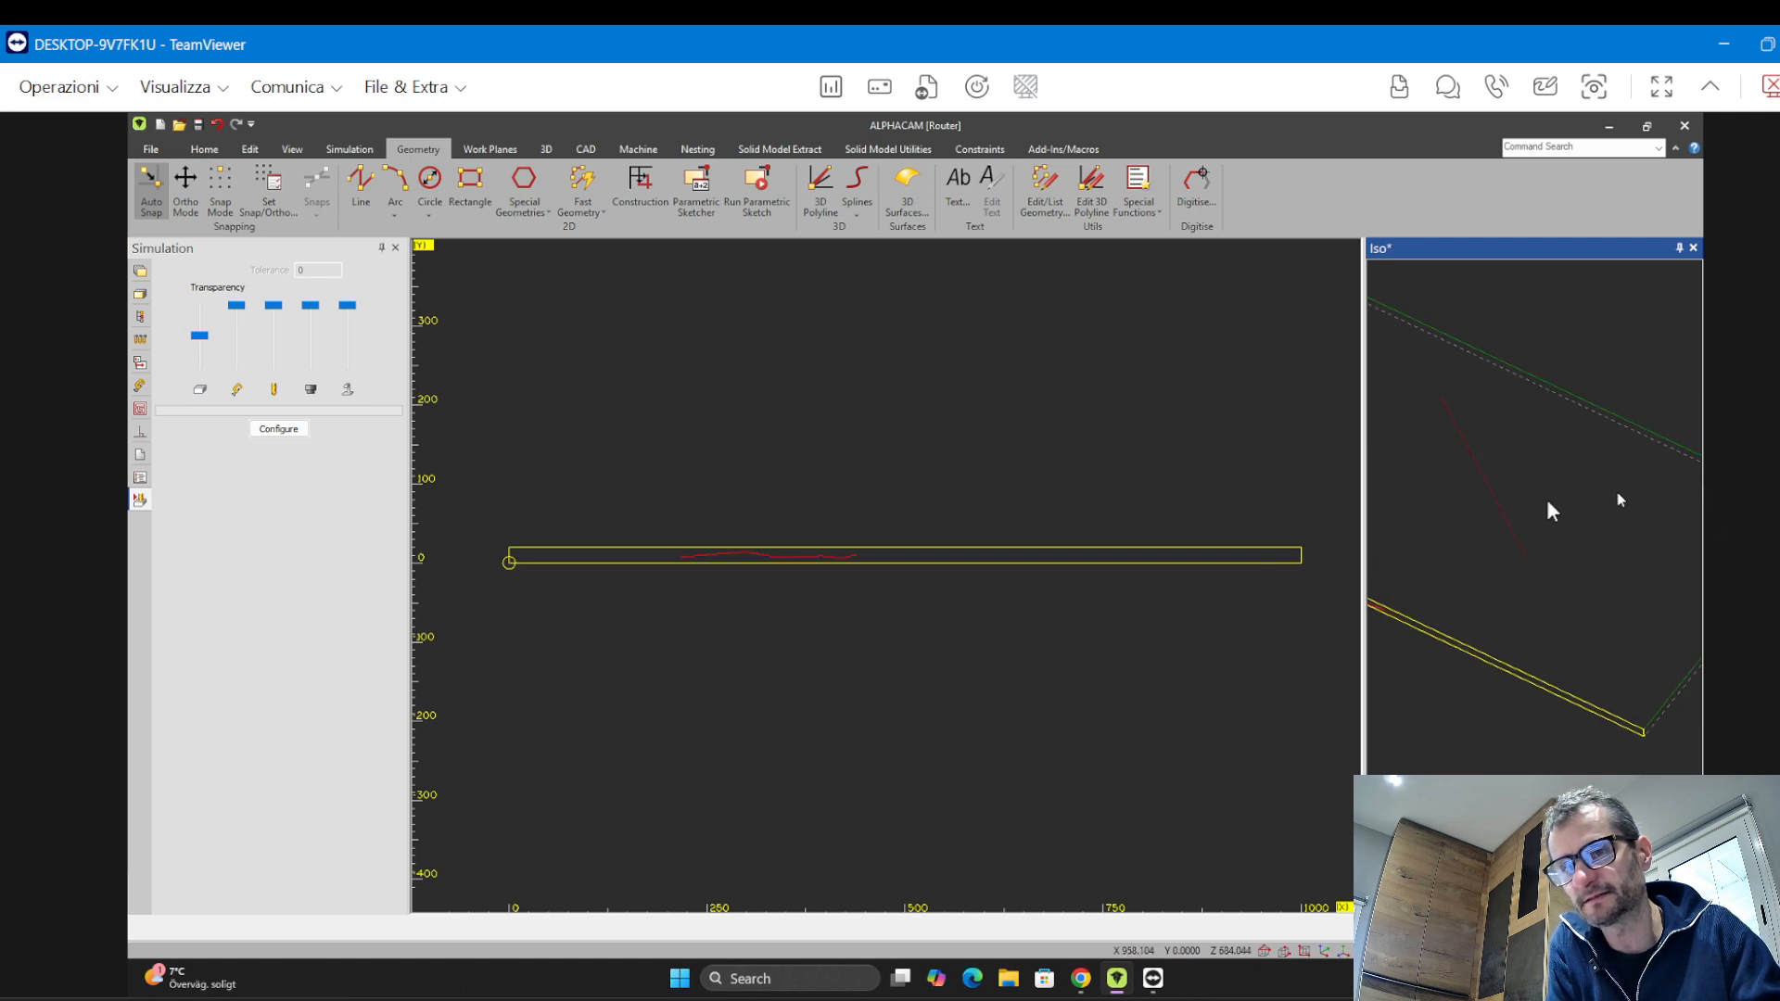
pyautogui.moveTo(1550, 509); pyautogui.dragTo(1516, 628, button='middle')
pyautogui.scroll(3, 1510, 614)
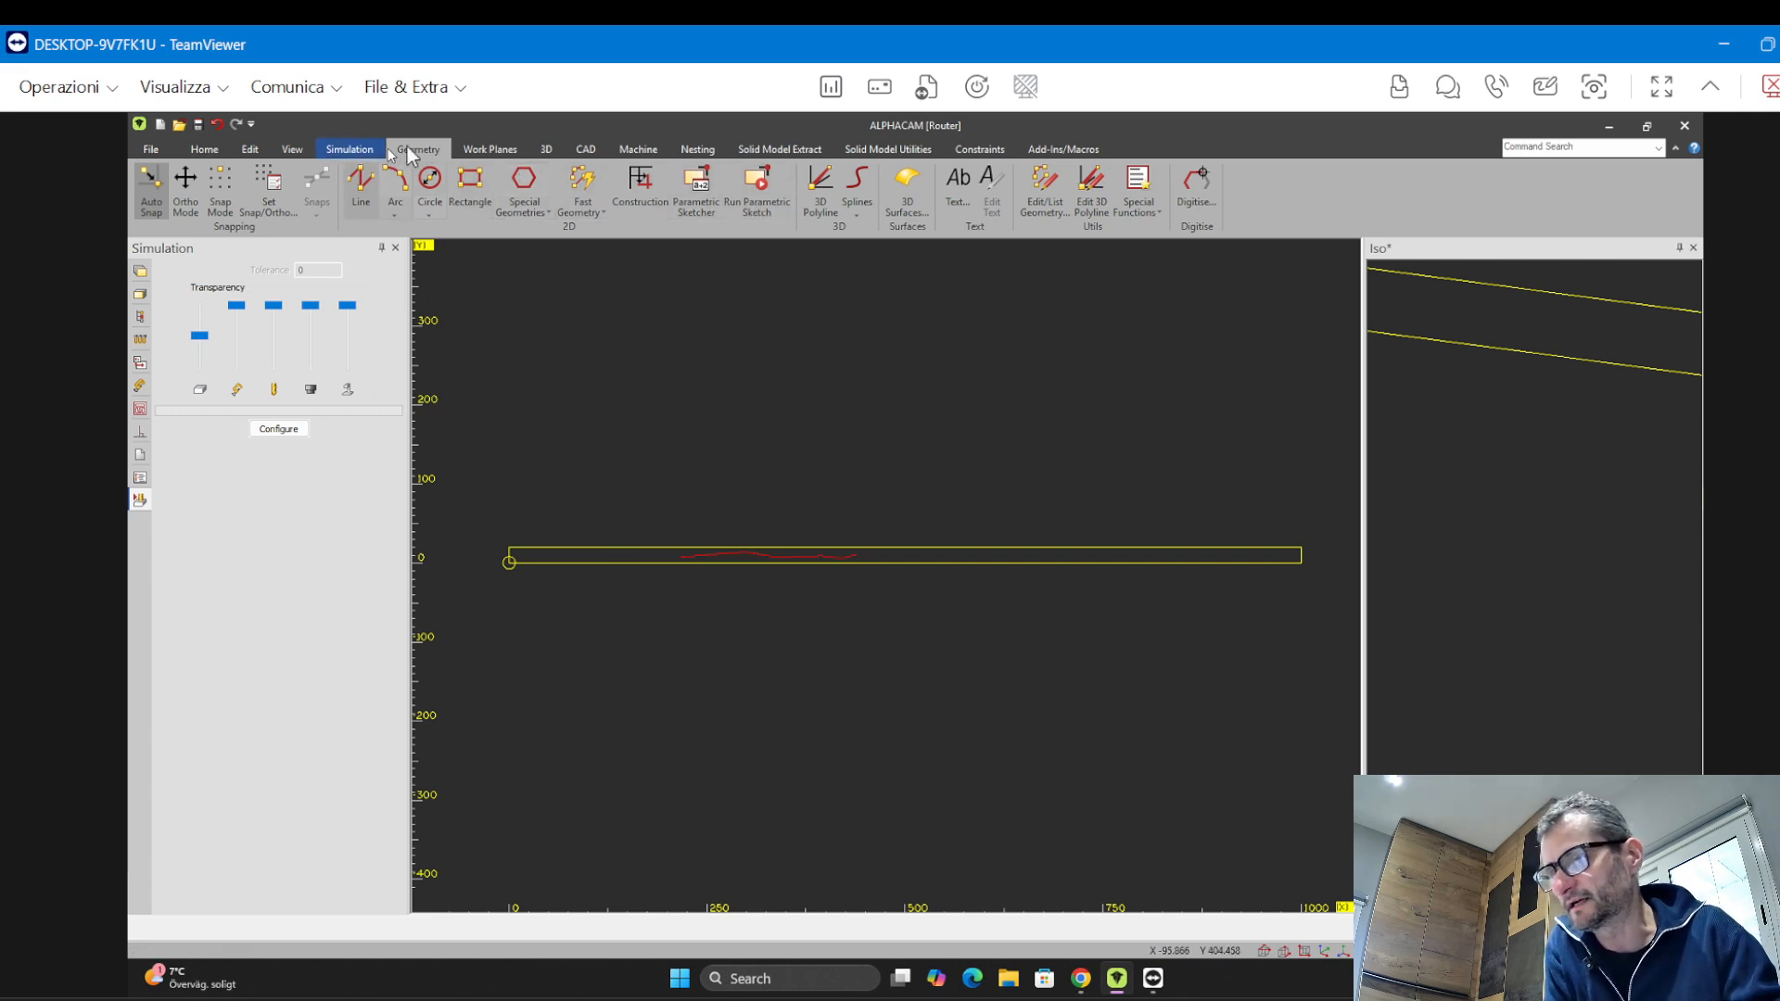
# Switch to the Top standard work plane
pyautogui.click(490, 150)
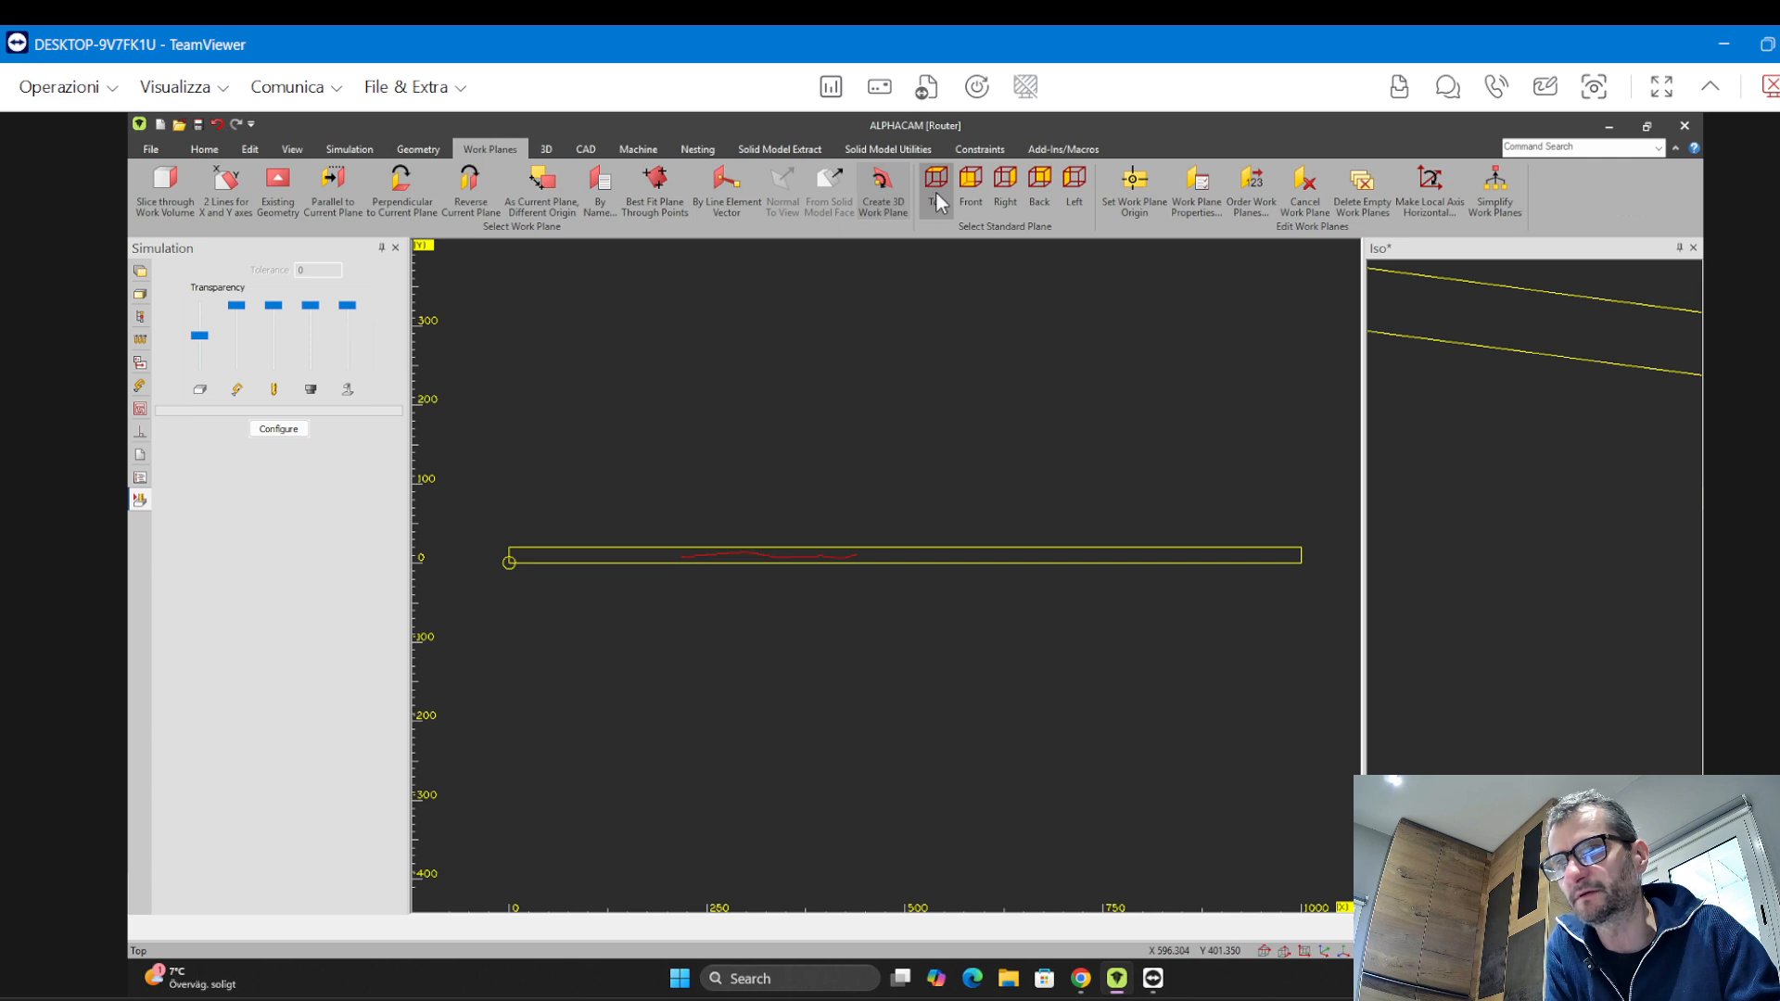
pyautogui.click(937, 192)
pyautogui.scroll(-5, 1521, 649)
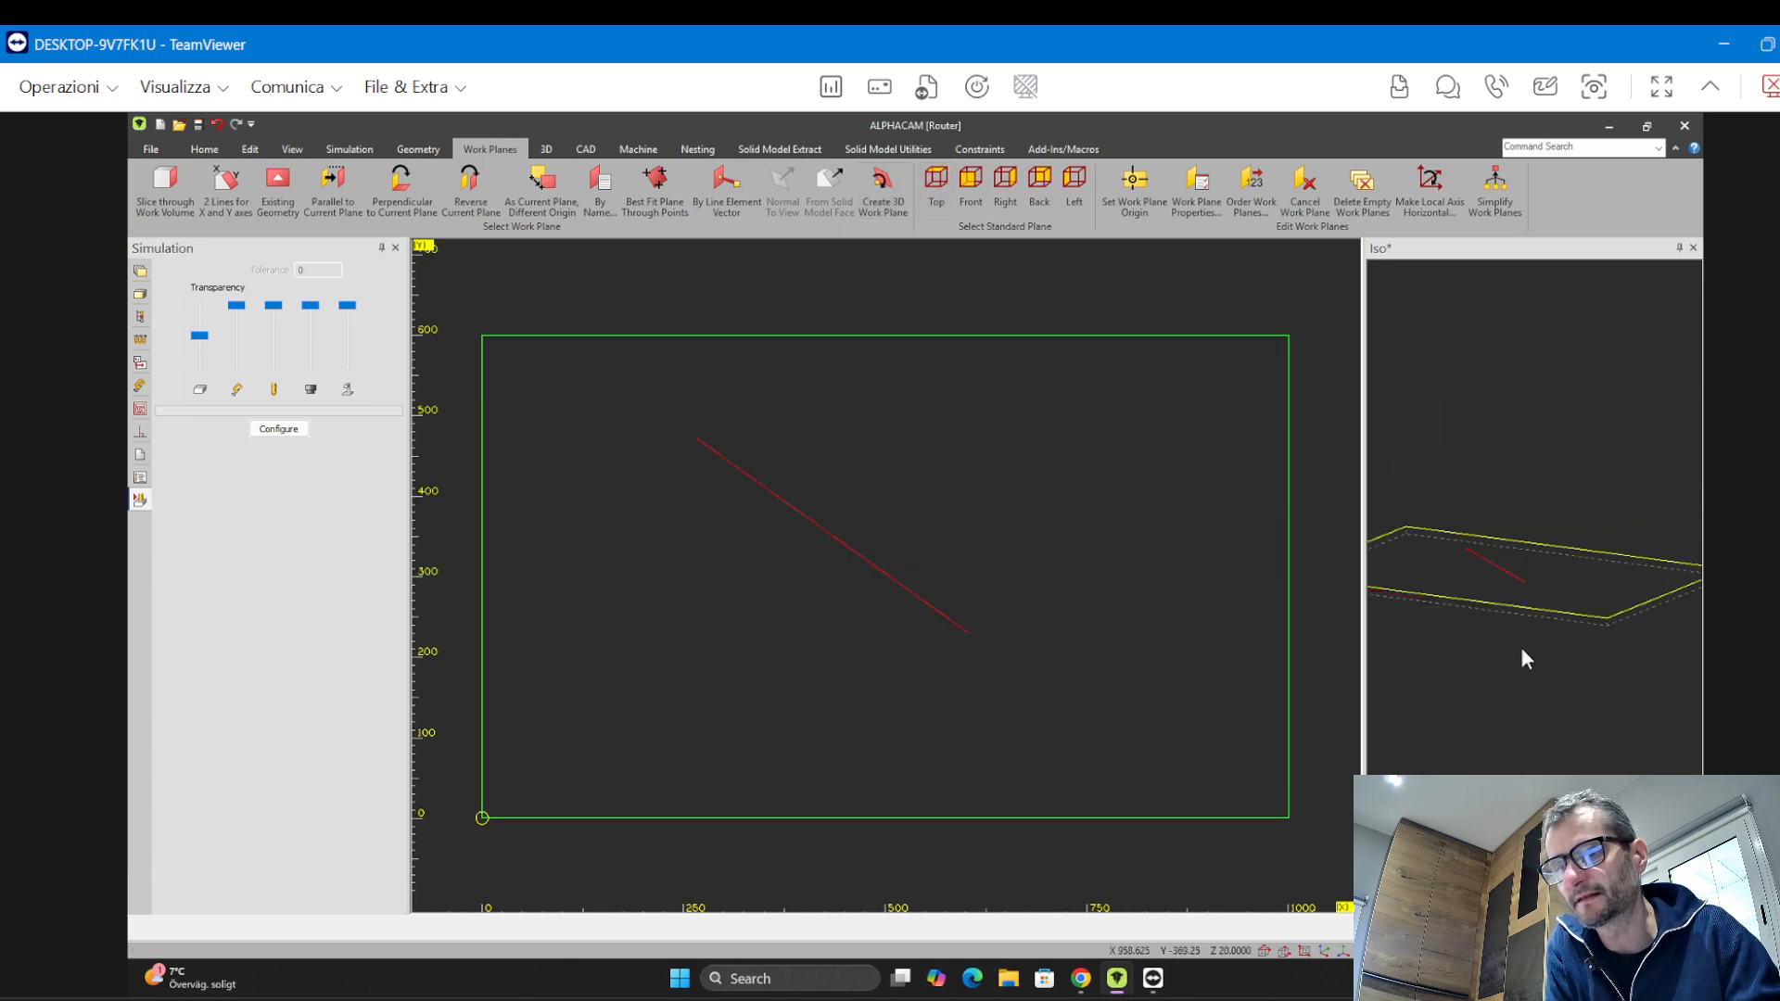
pyautogui.click(1528, 654)
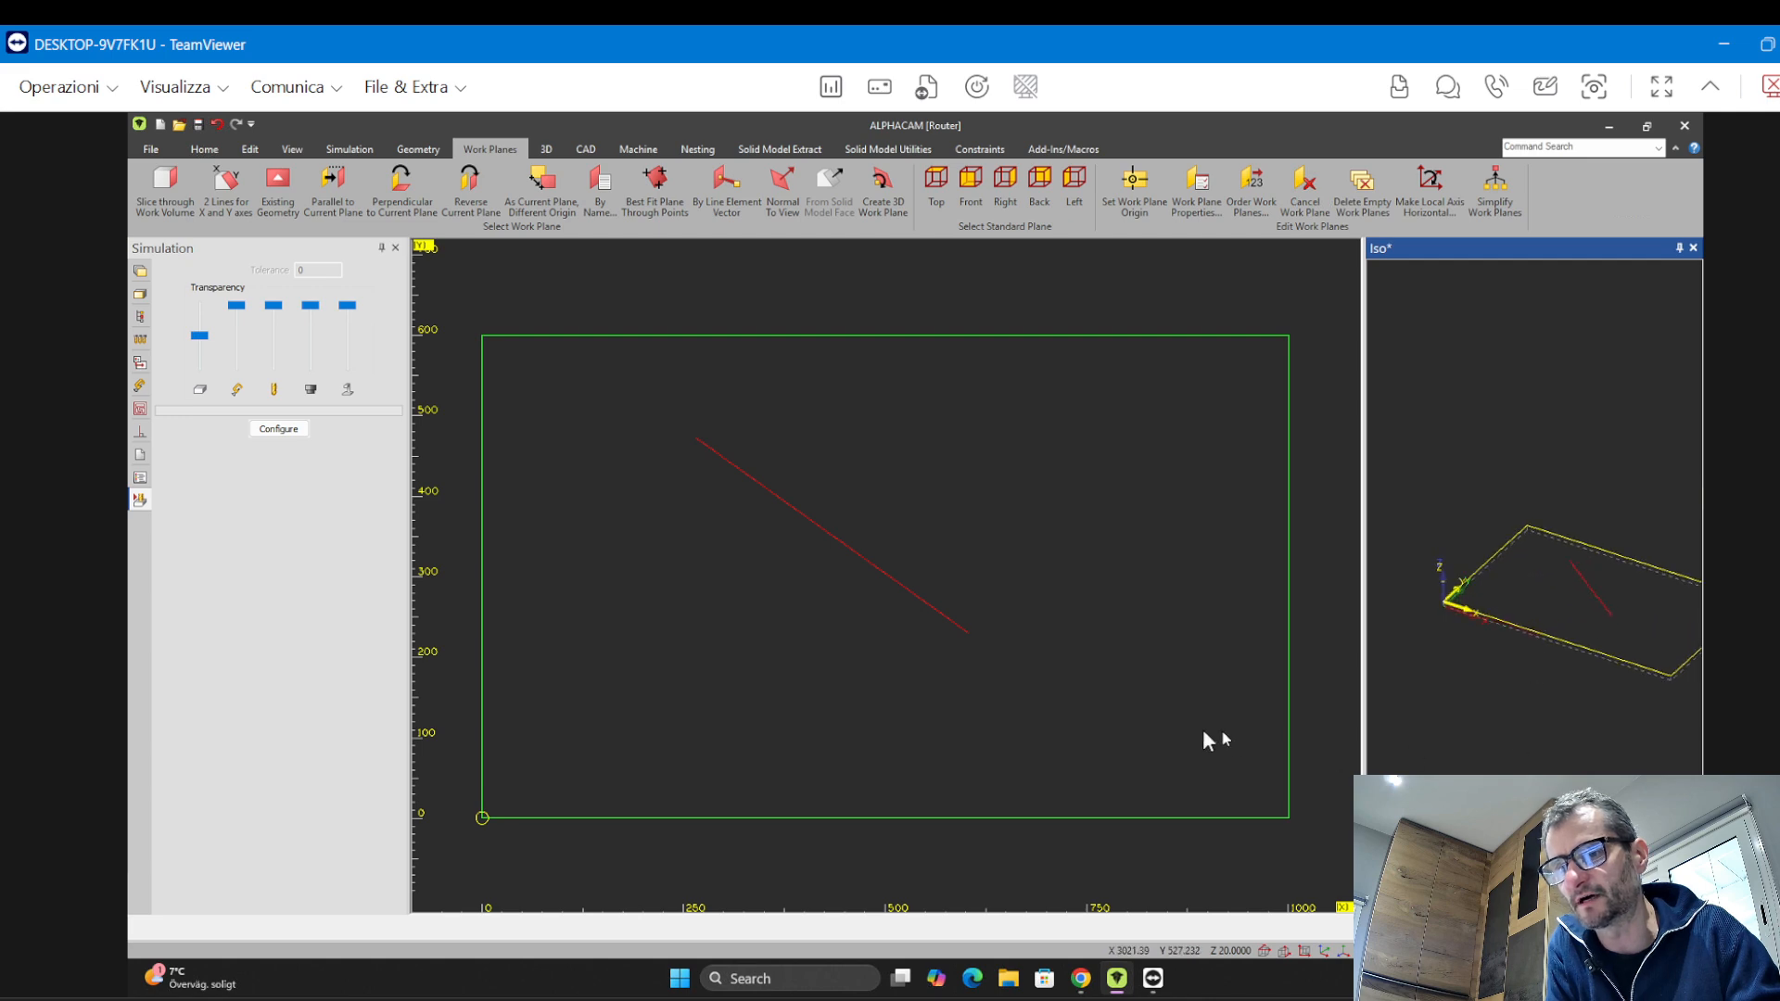
pyautogui.moveTo(887, 640); pyautogui.dragTo(839, 614, button='middle')
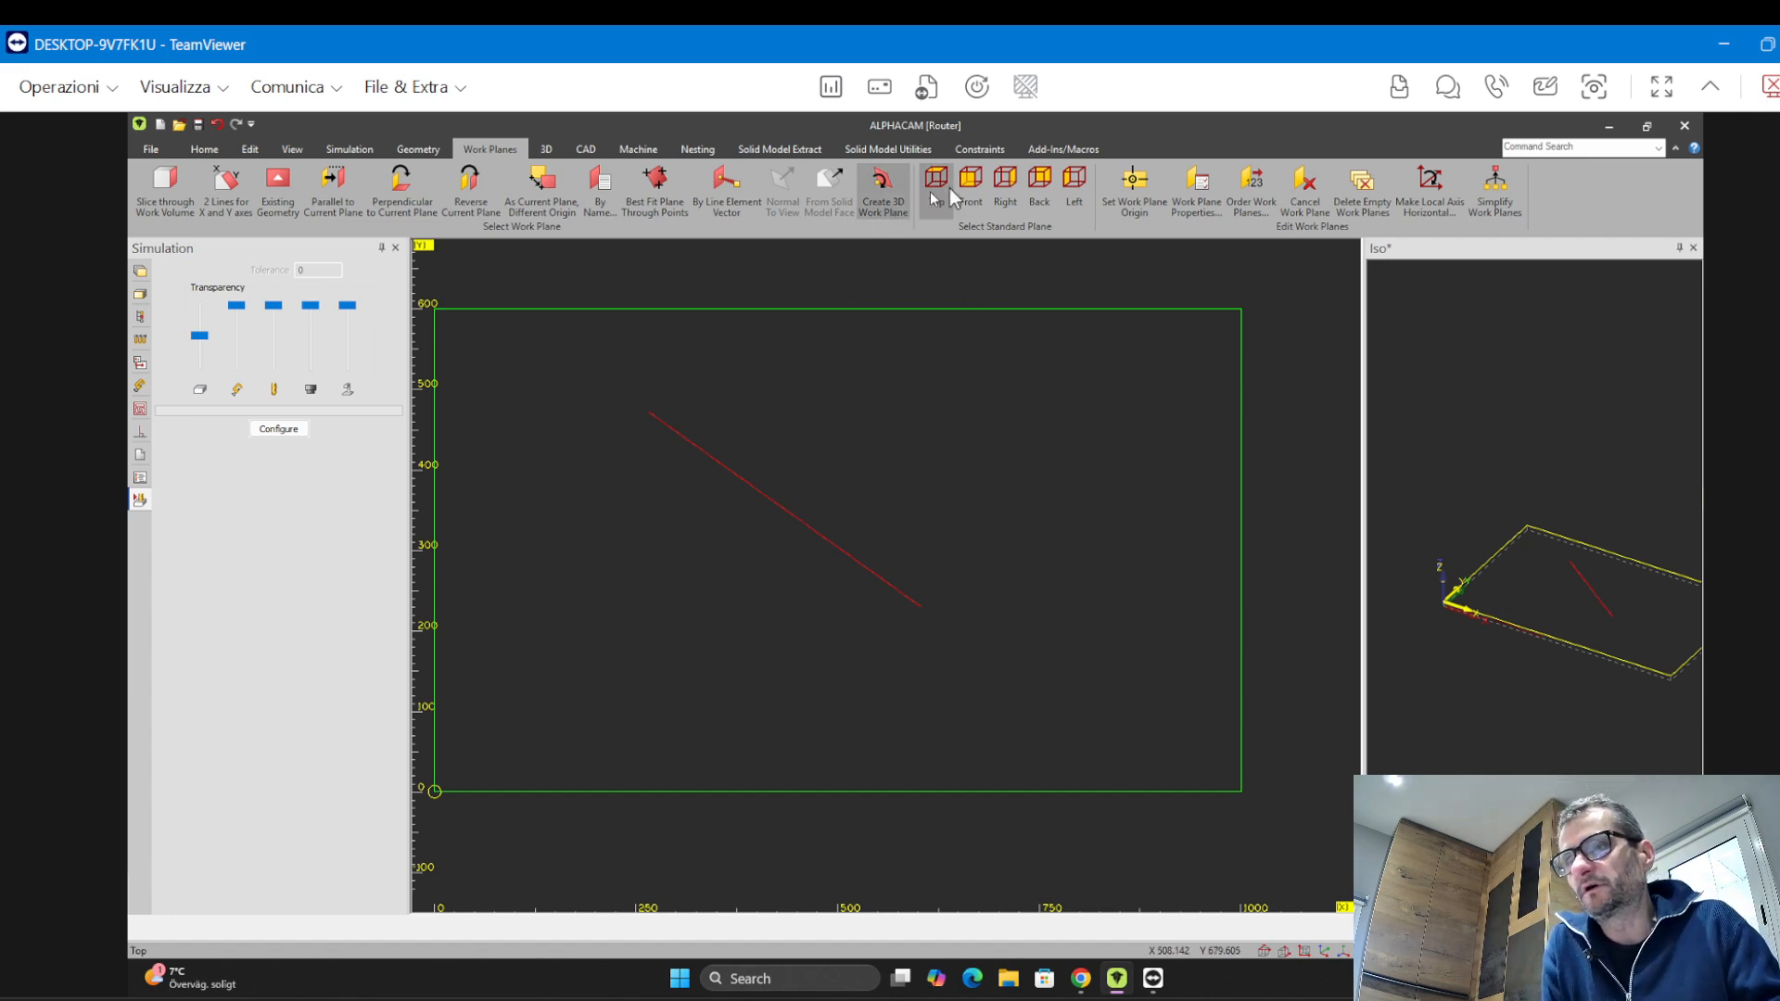
pyautogui.moveTo(916, 620); pyautogui.dragTo(964, 627, button='middle')
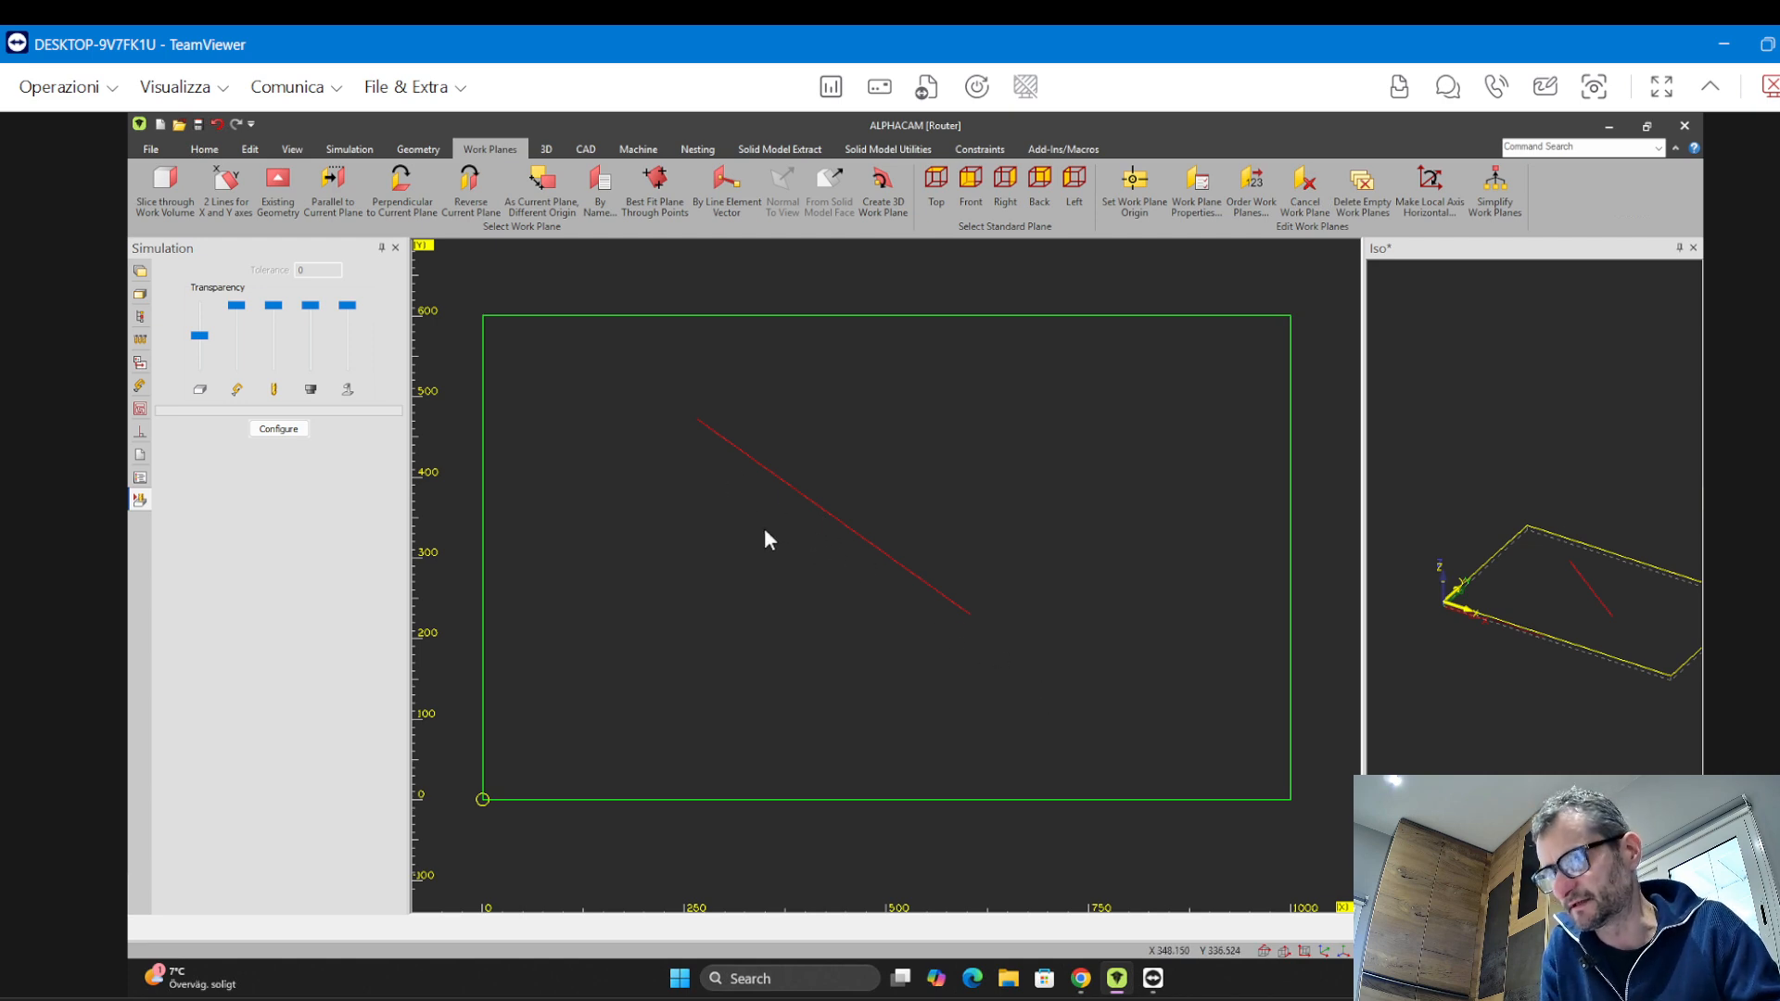
# Open the machining tool library, widen its window and filter the list to Flat tools
pyautogui.click(637, 151)
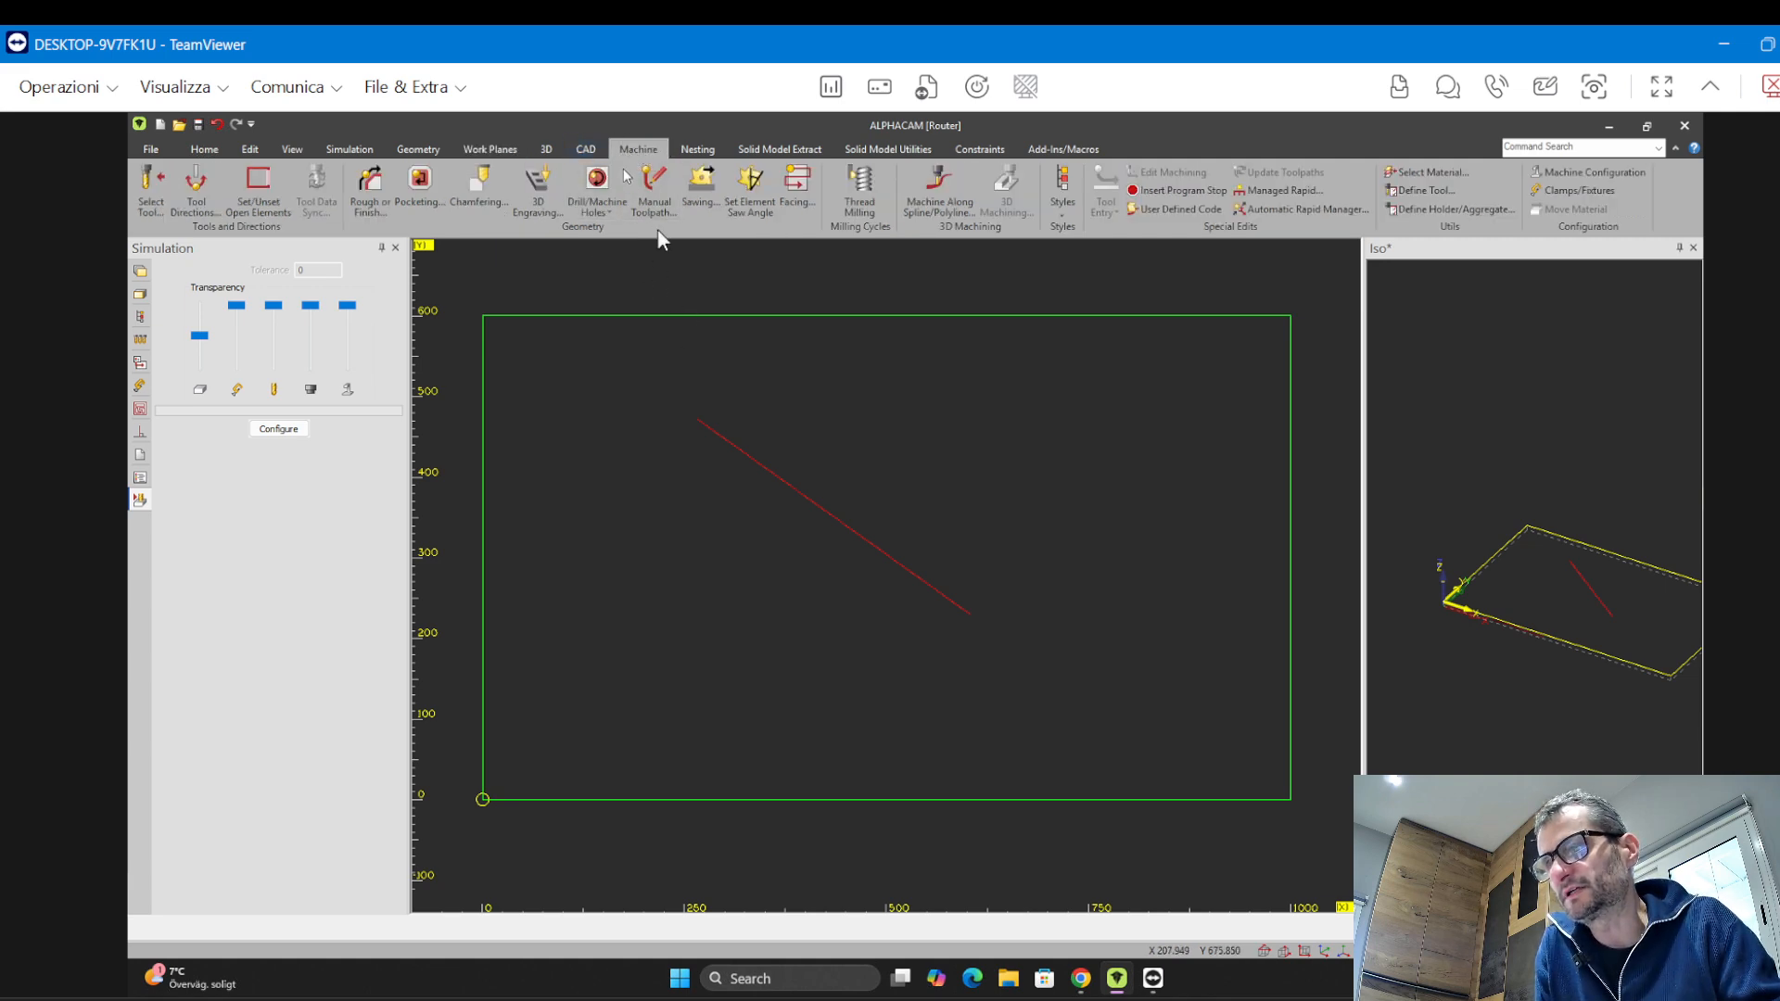
pyautogui.middleClick(731, 293)
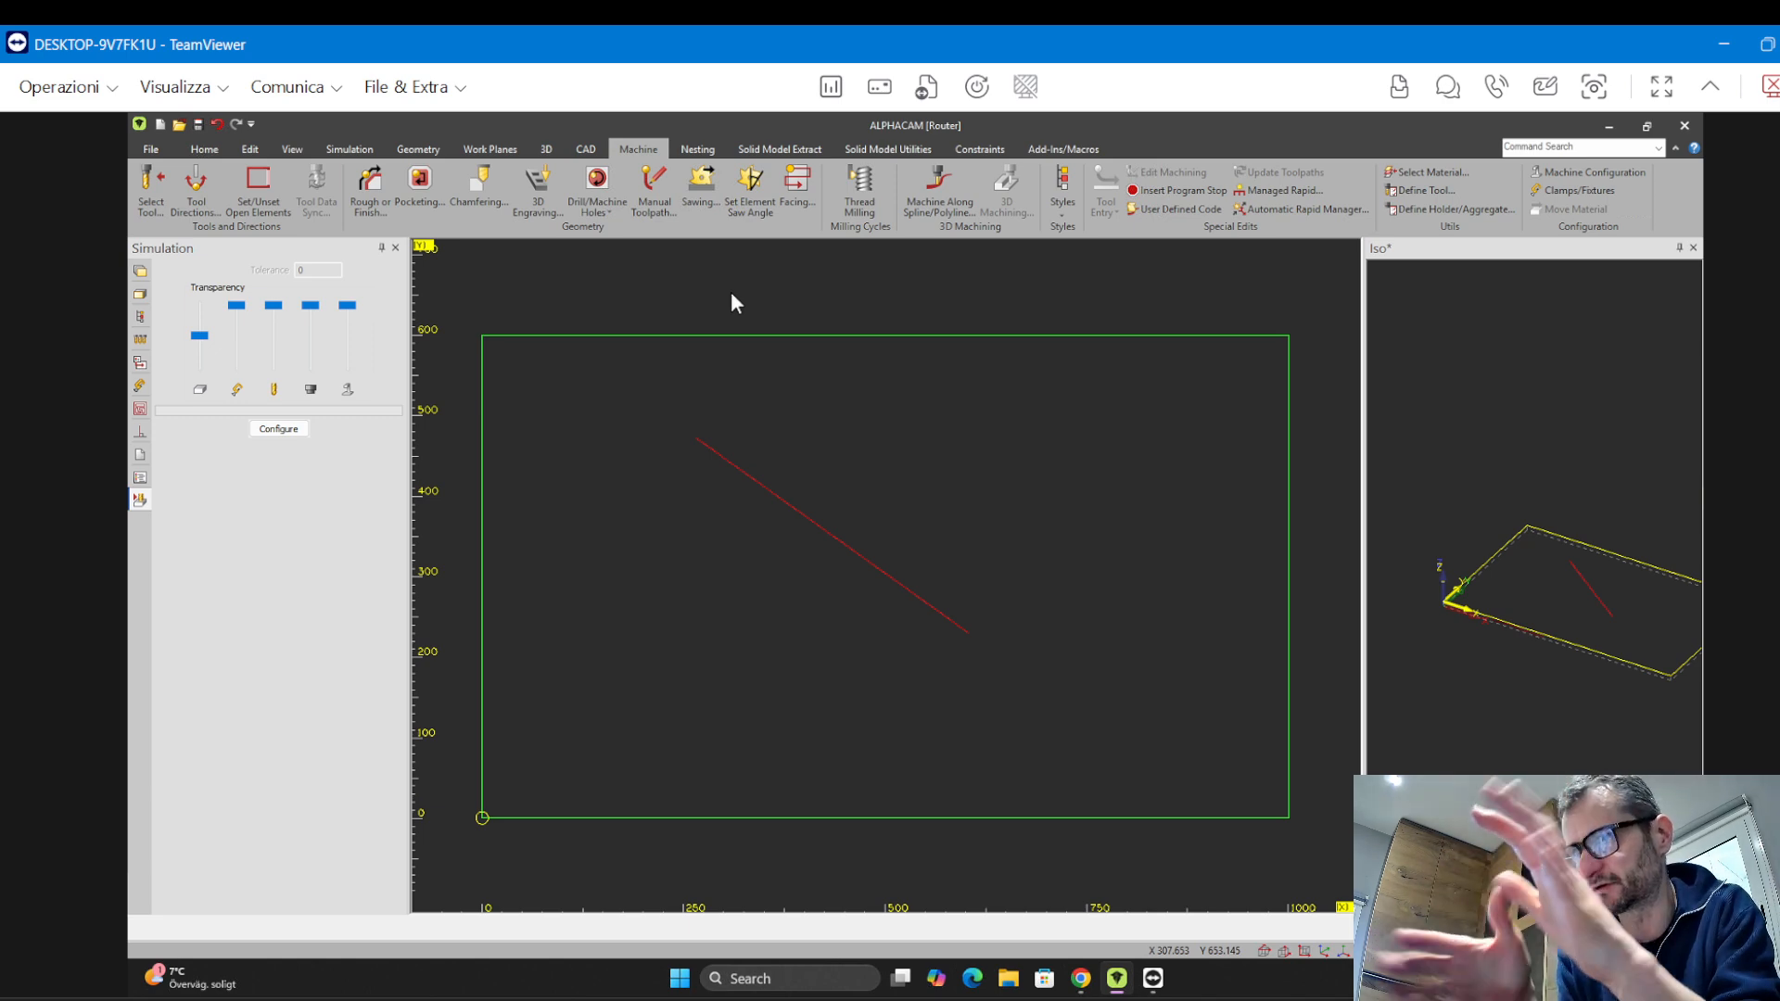
pyautogui.click(150, 195)
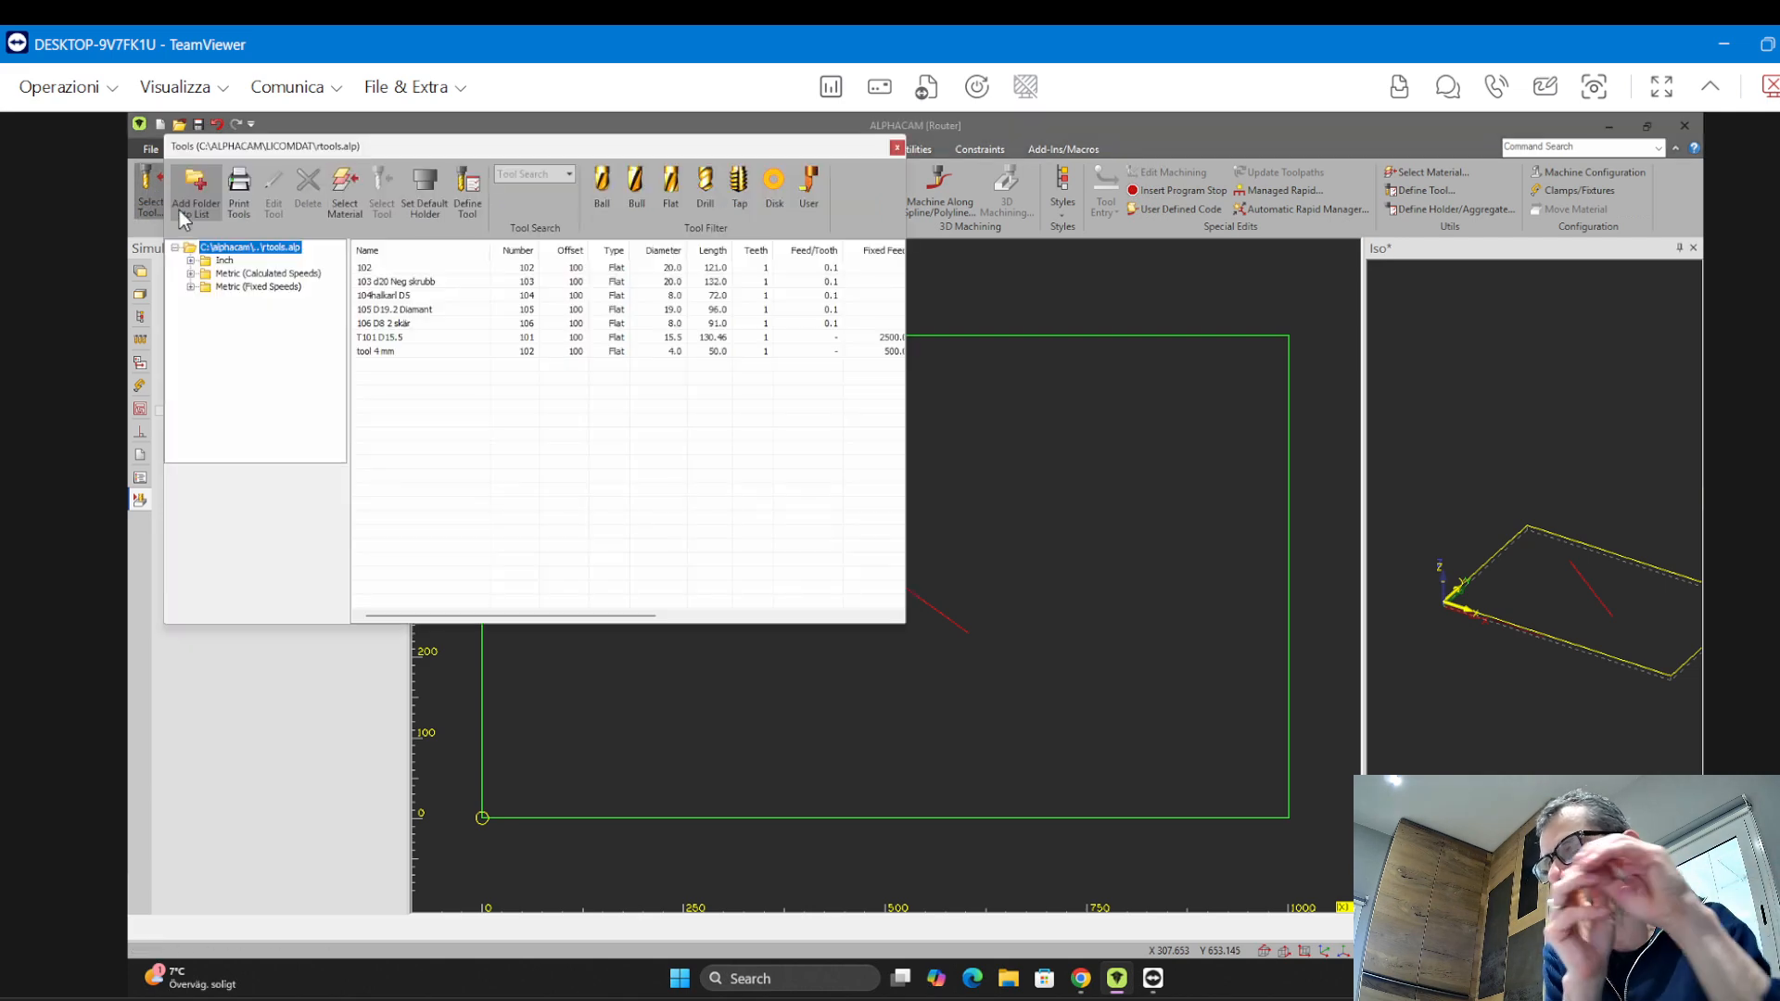
pyautogui.click(385, 270)
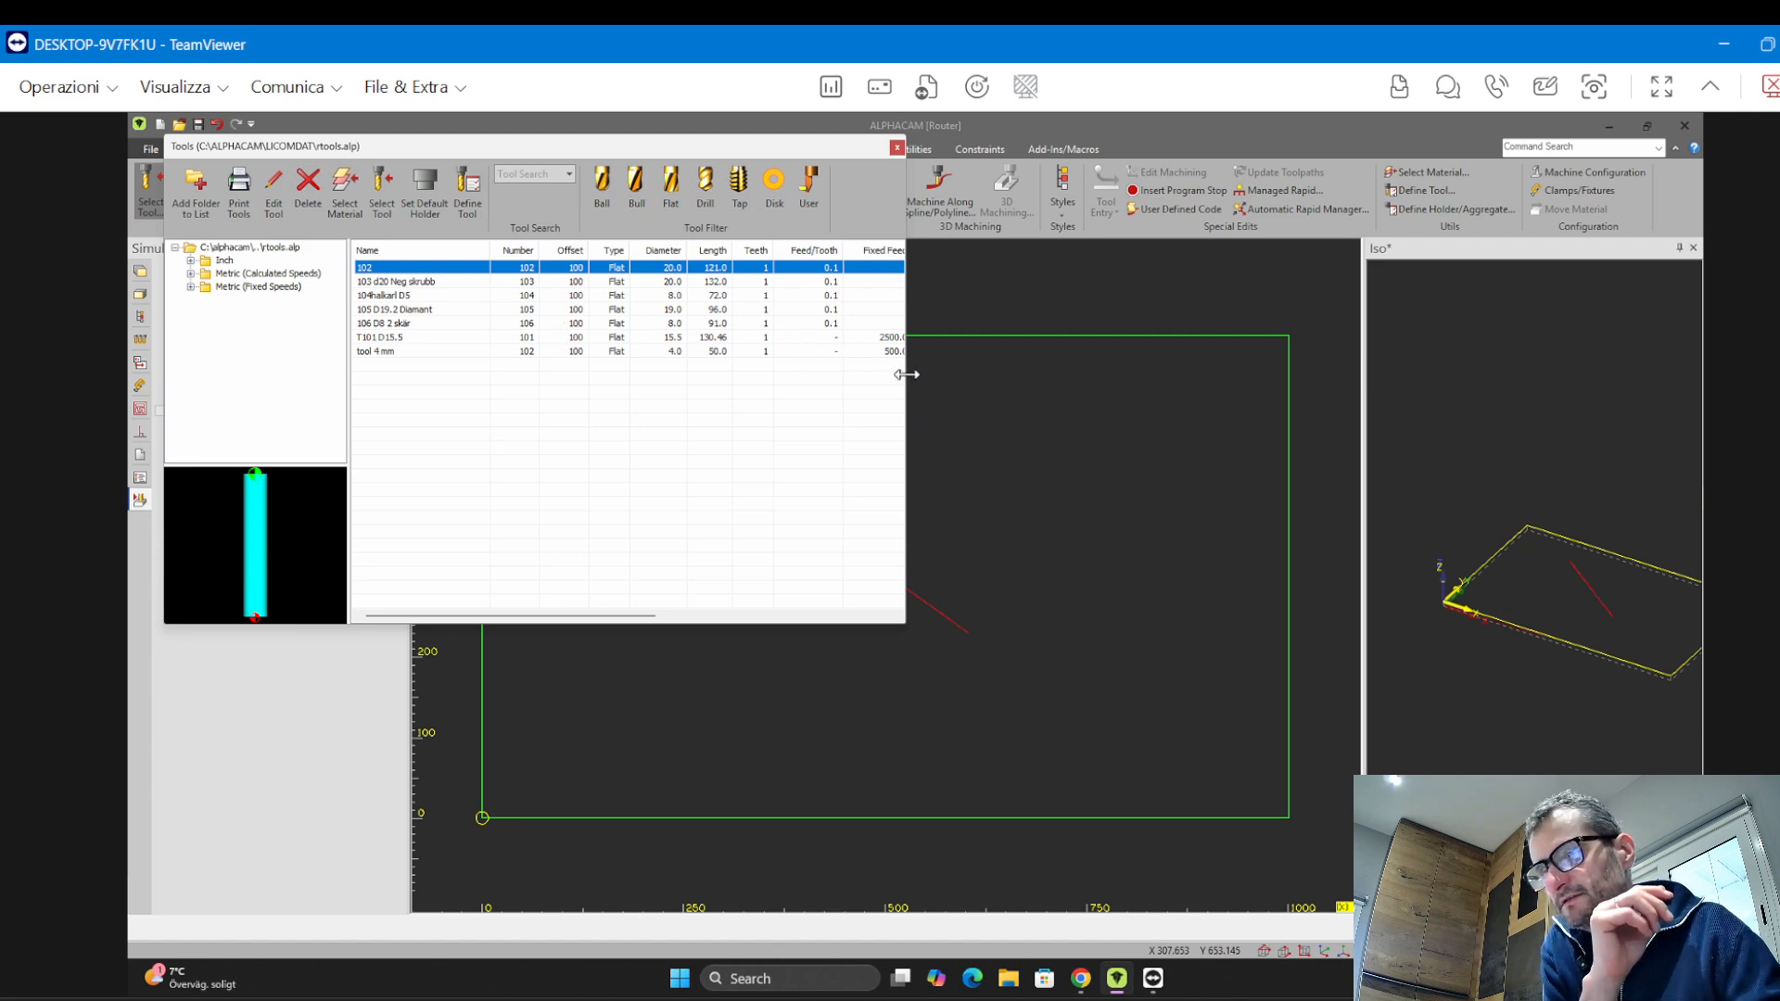
pyautogui.moveTo(906, 374); pyautogui.dragTo(1469, 372)
pyautogui.moveTo(1163, 152); pyautogui.dragTo(1254, 215)
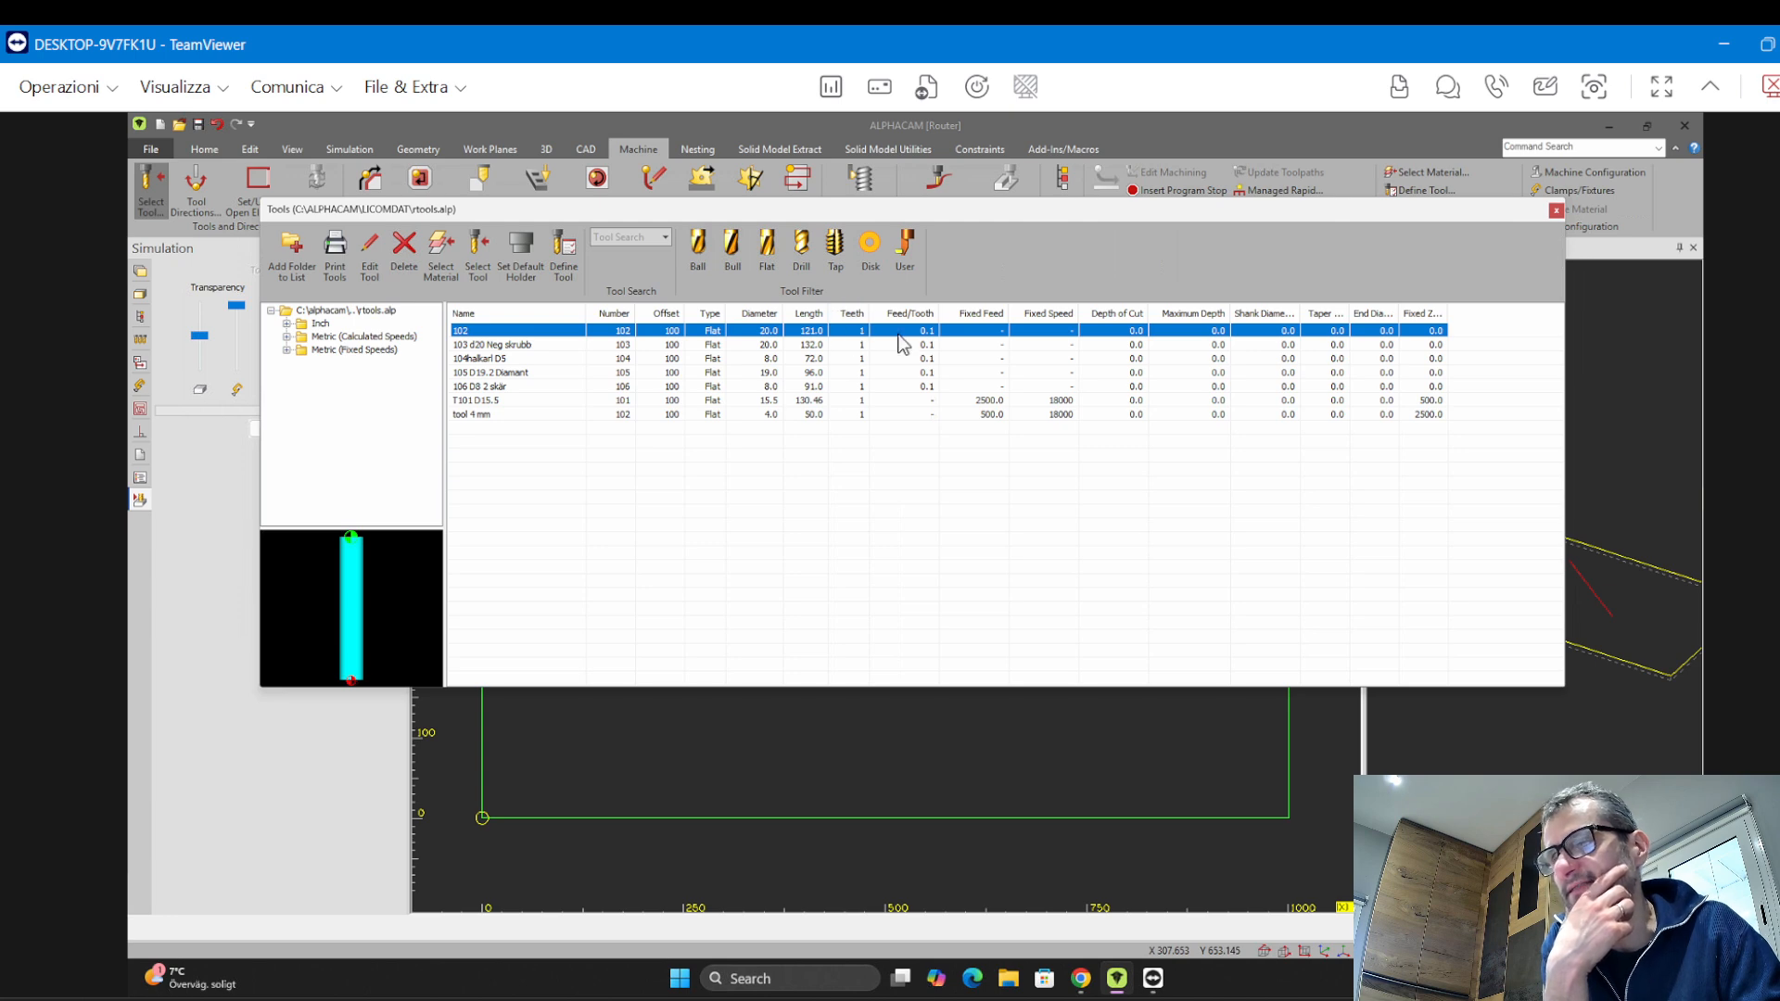
pyautogui.click(764, 269)
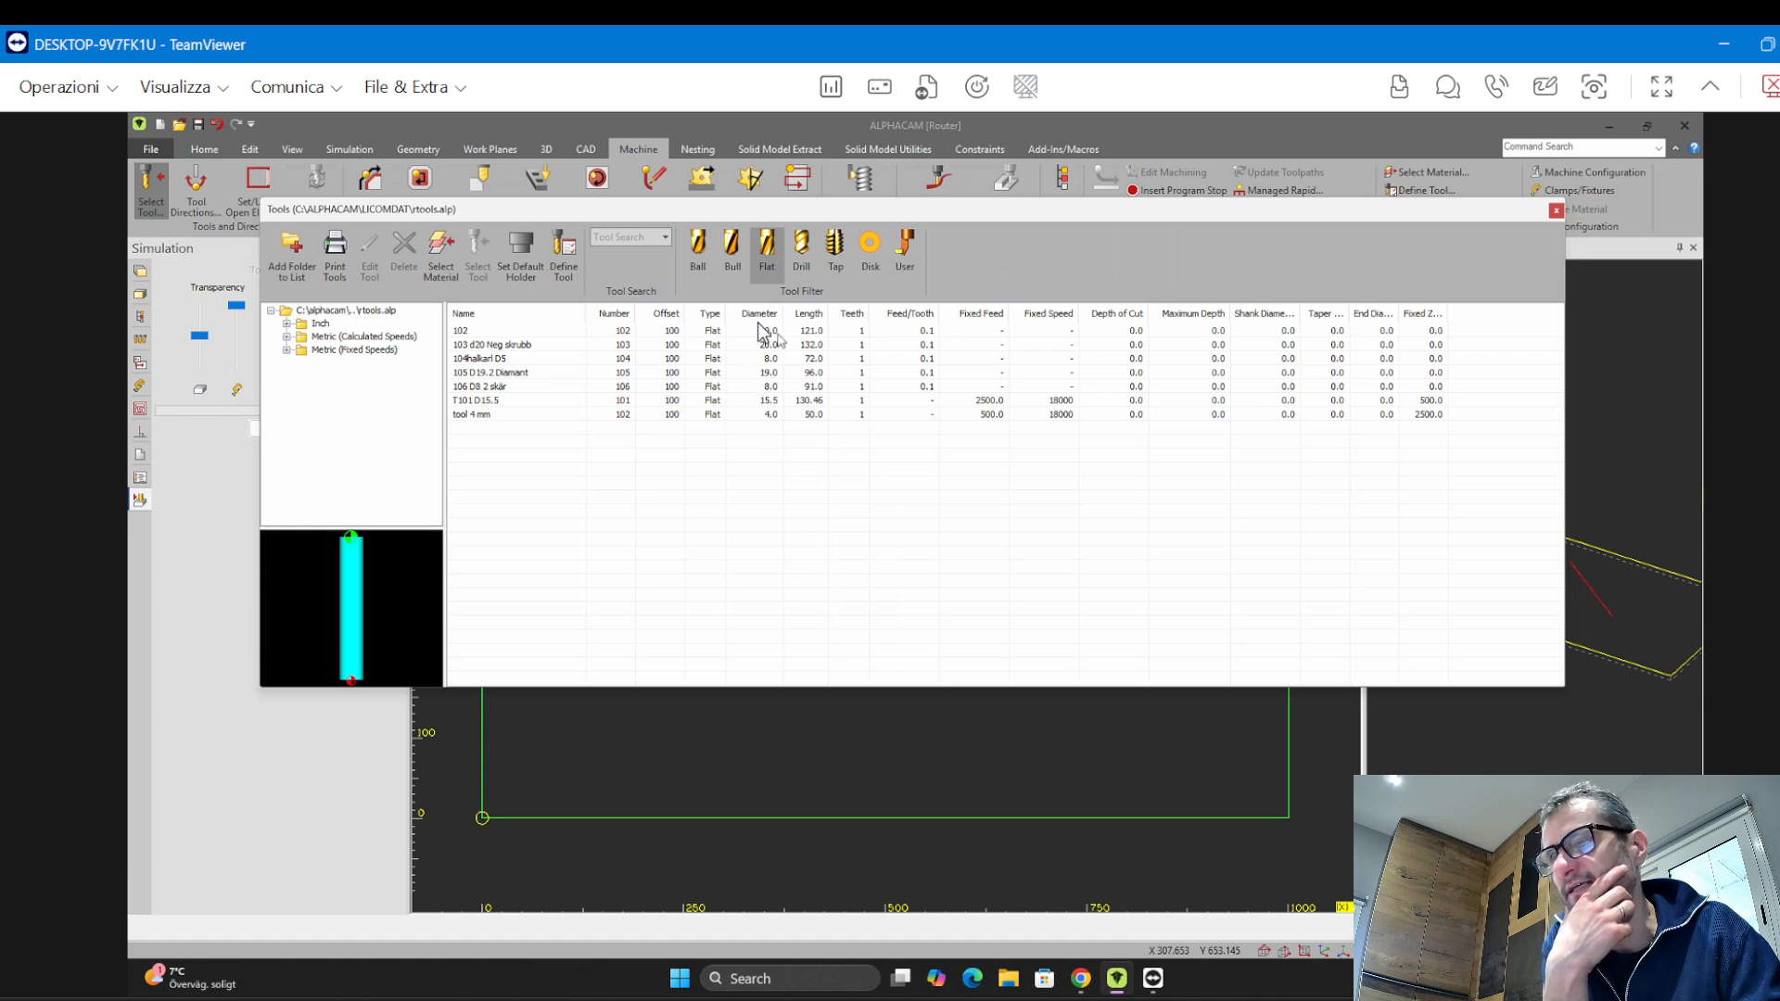
pyautogui.click(813, 253)
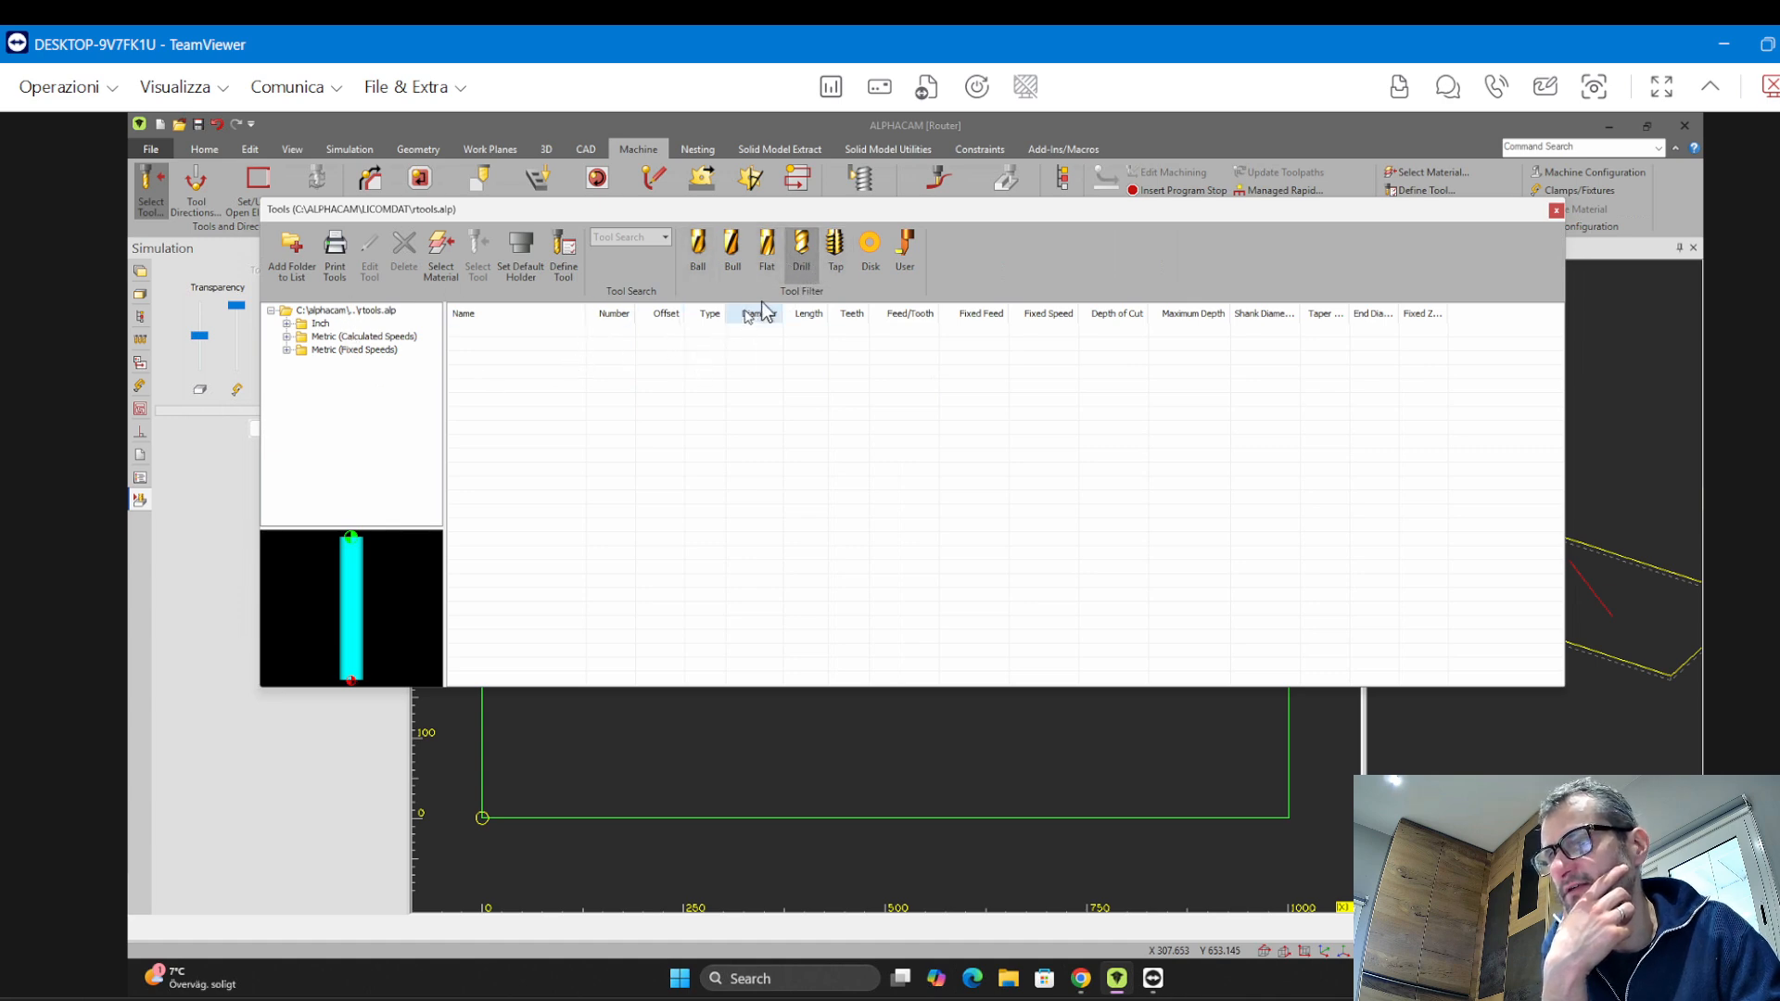
pyautogui.click(802, 277)
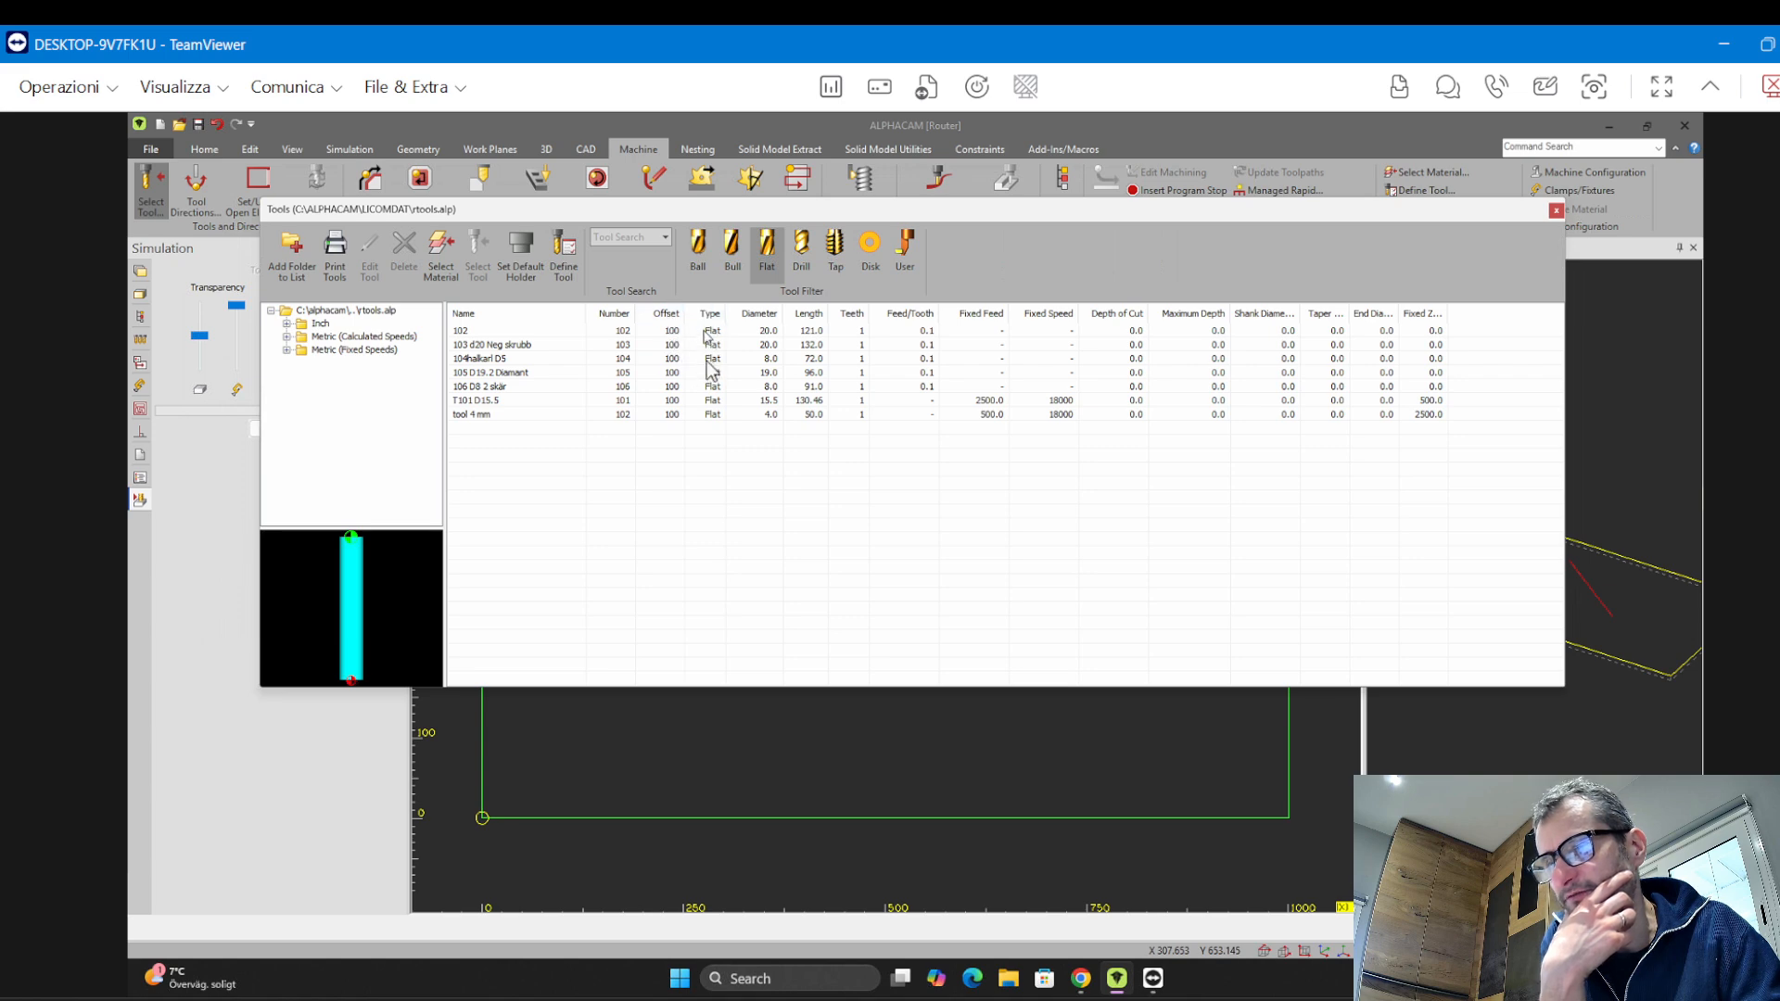
# Sort the tools by name and select the 103 d20 Neg skrubb tool
pyautogui.moveTo(707, 334); pyautogui.dragTo(723, 417)
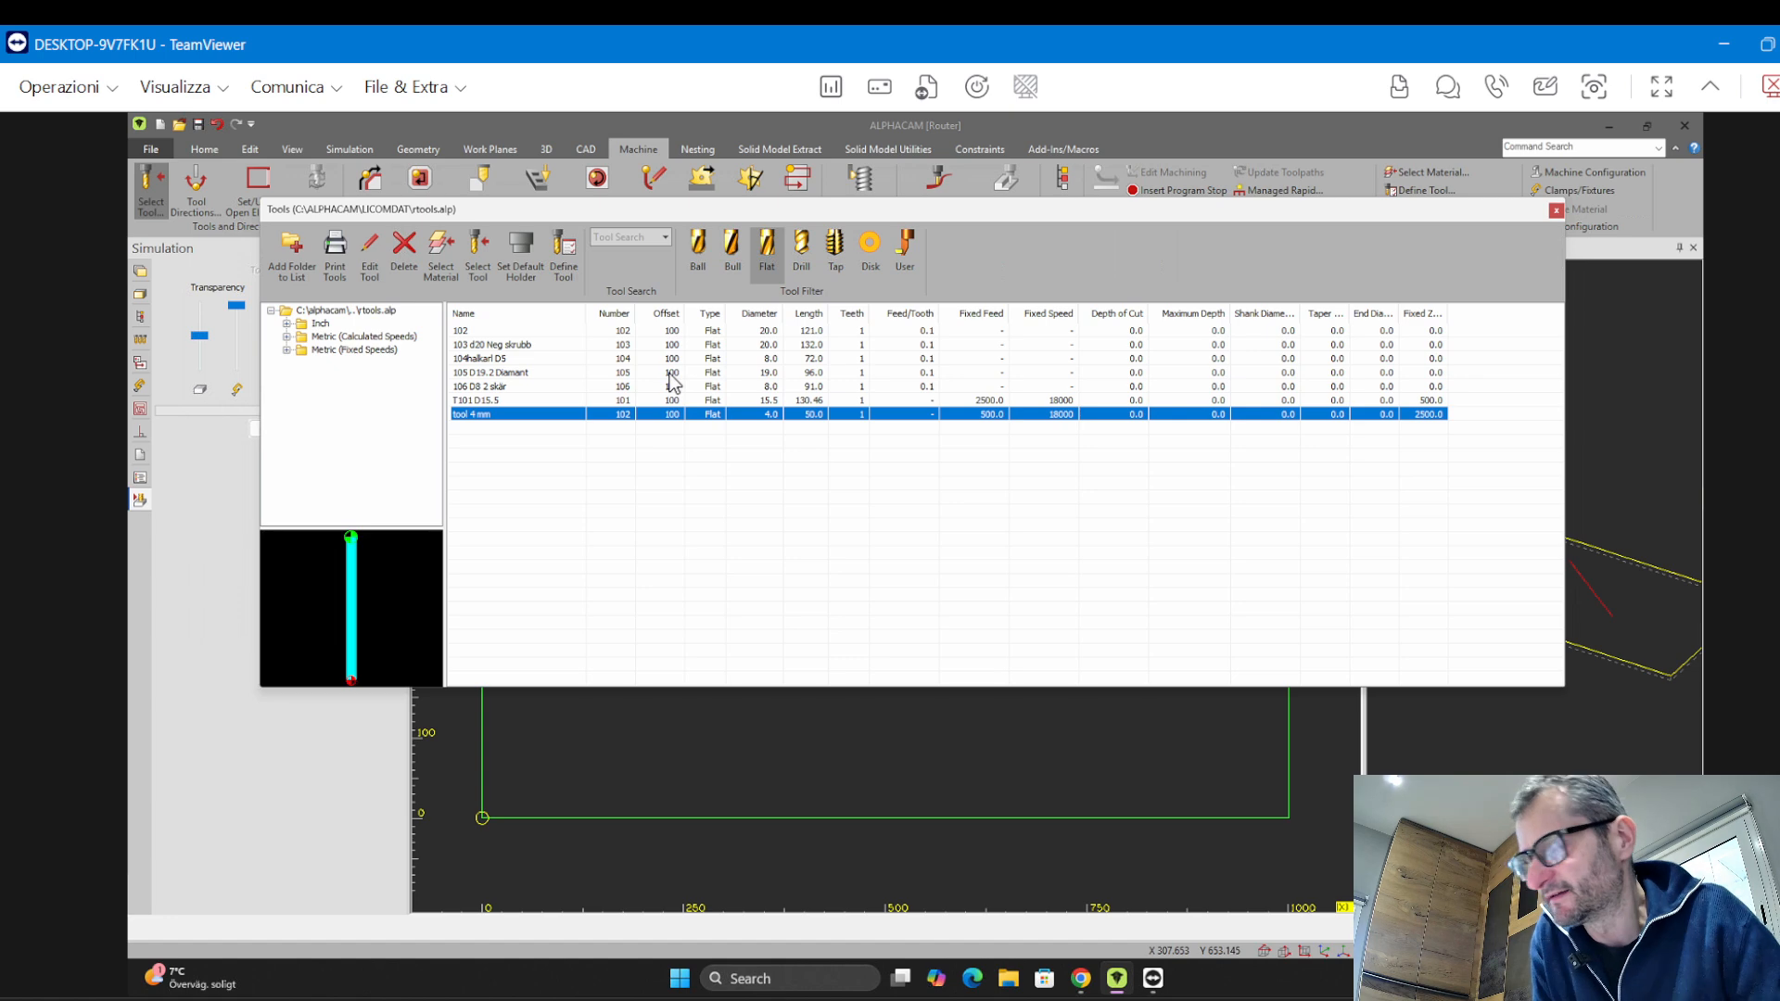
pyautogui.click(469, 313)
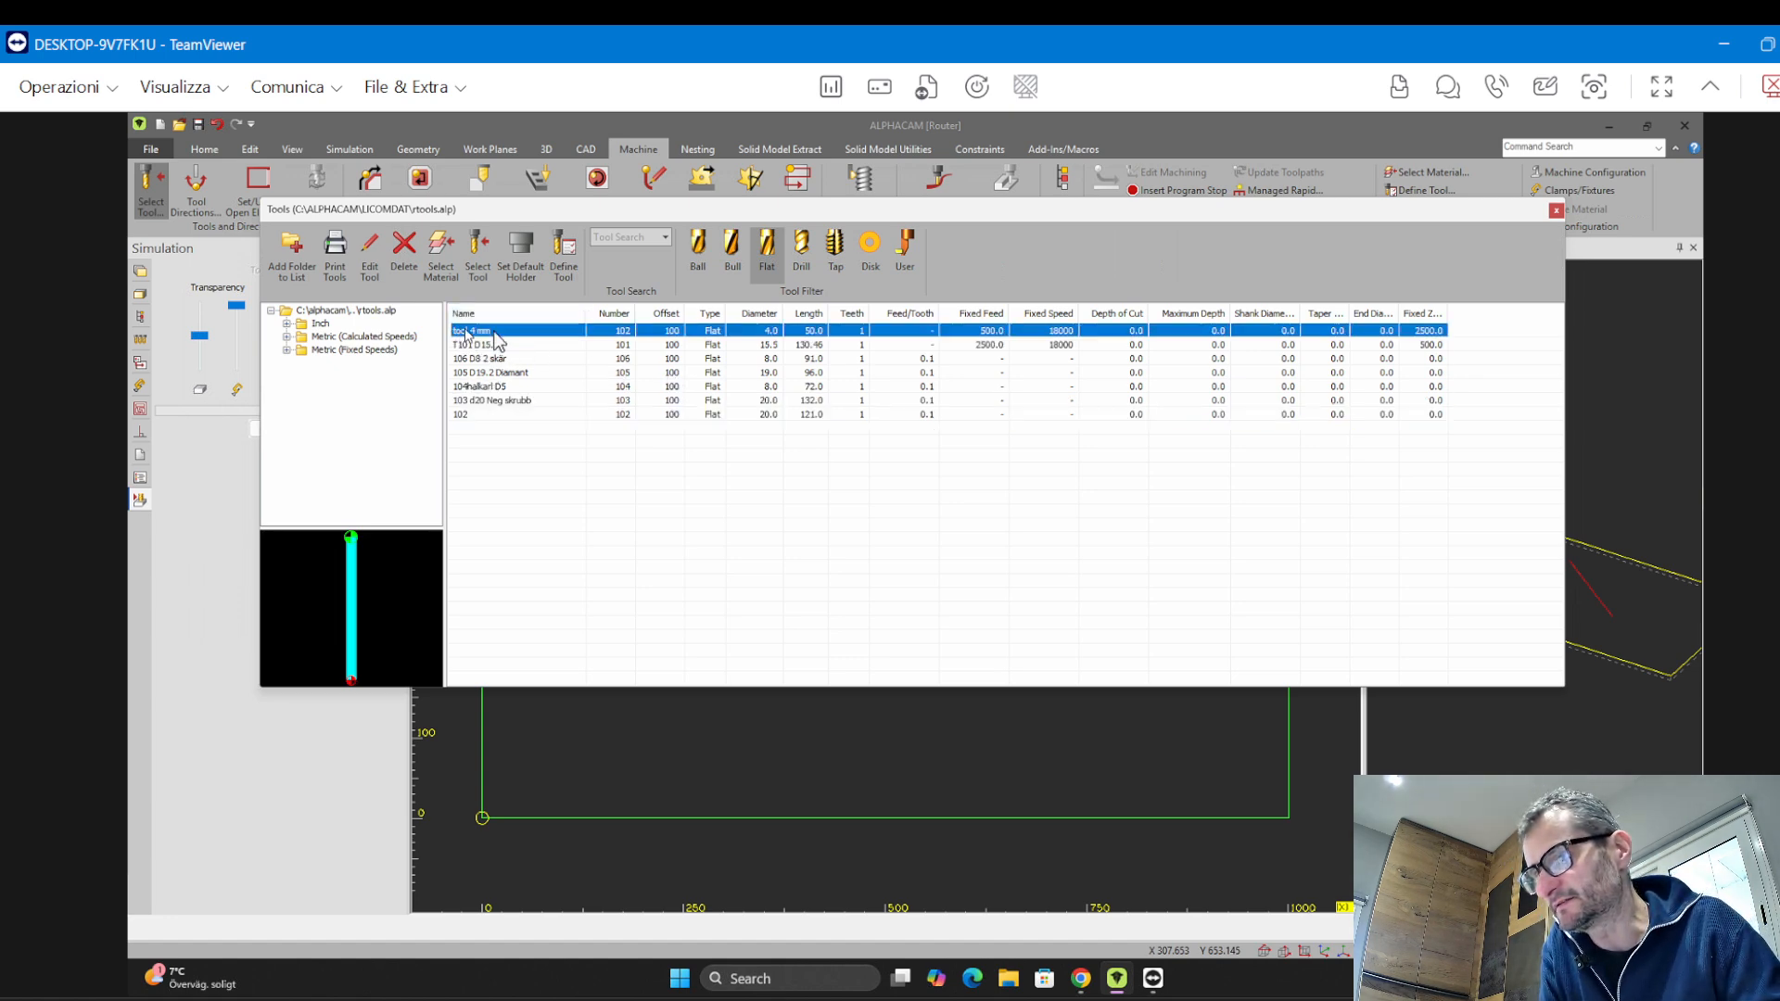
pyautogui.click(526, 313)
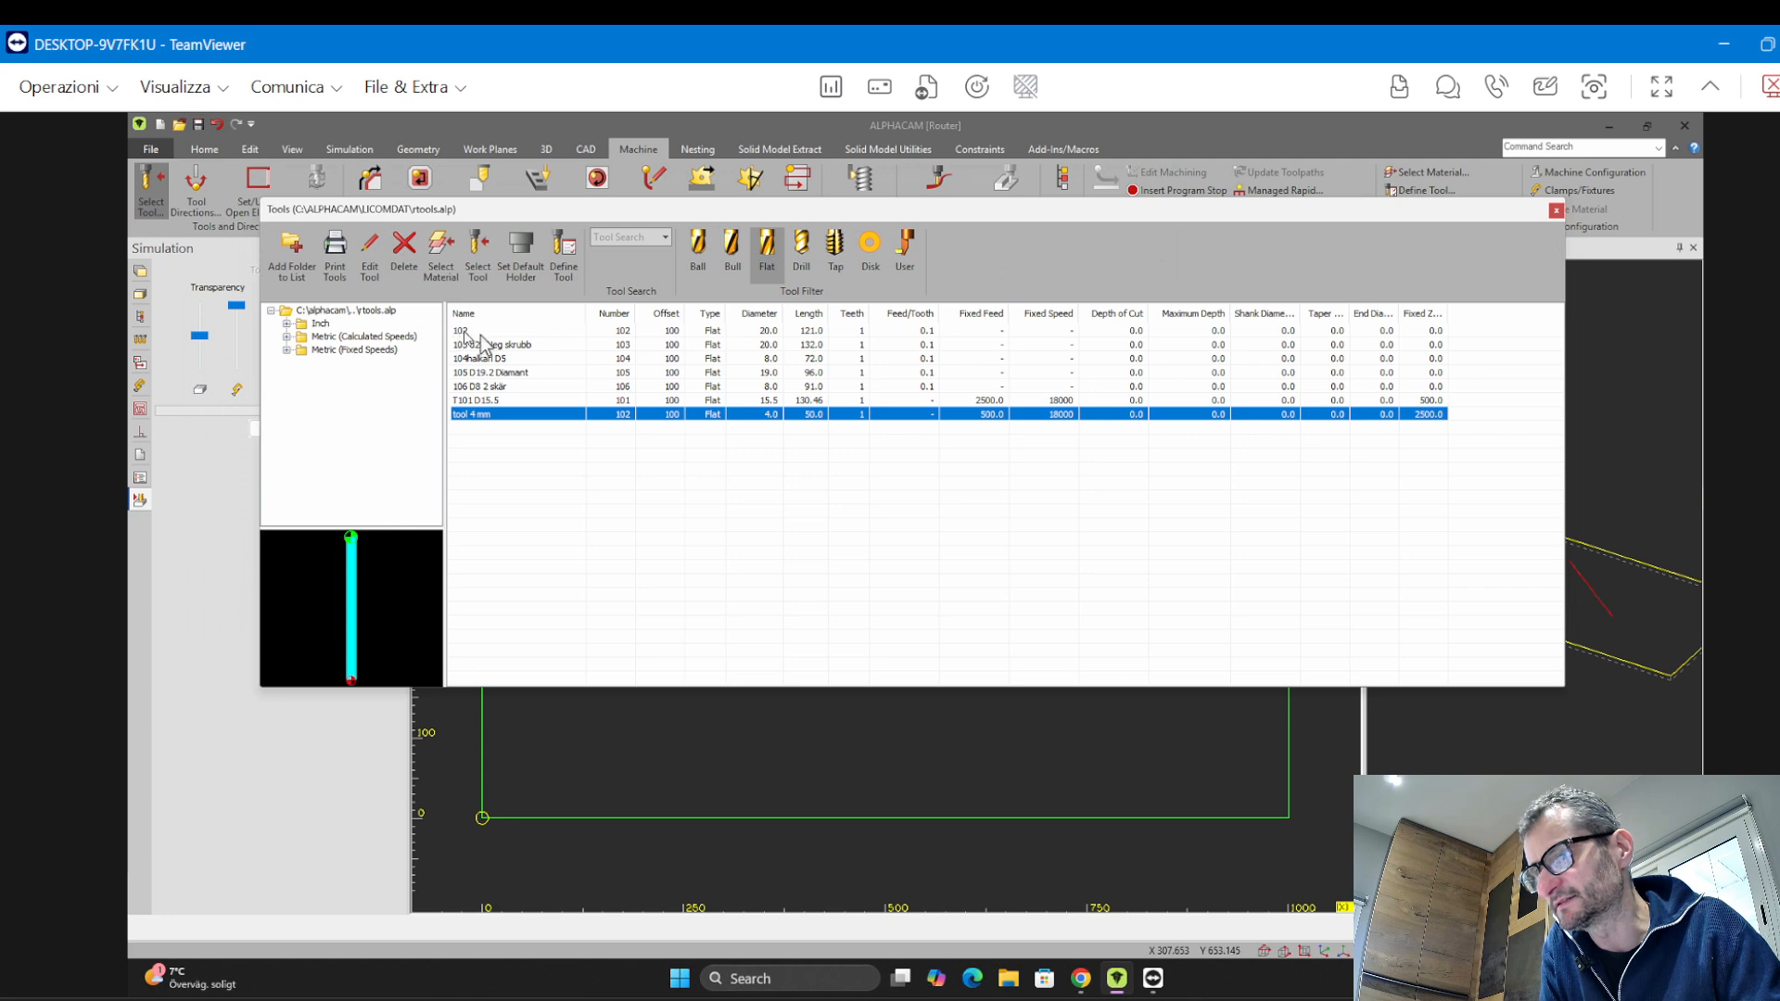
pyautogui.click(523, 332)
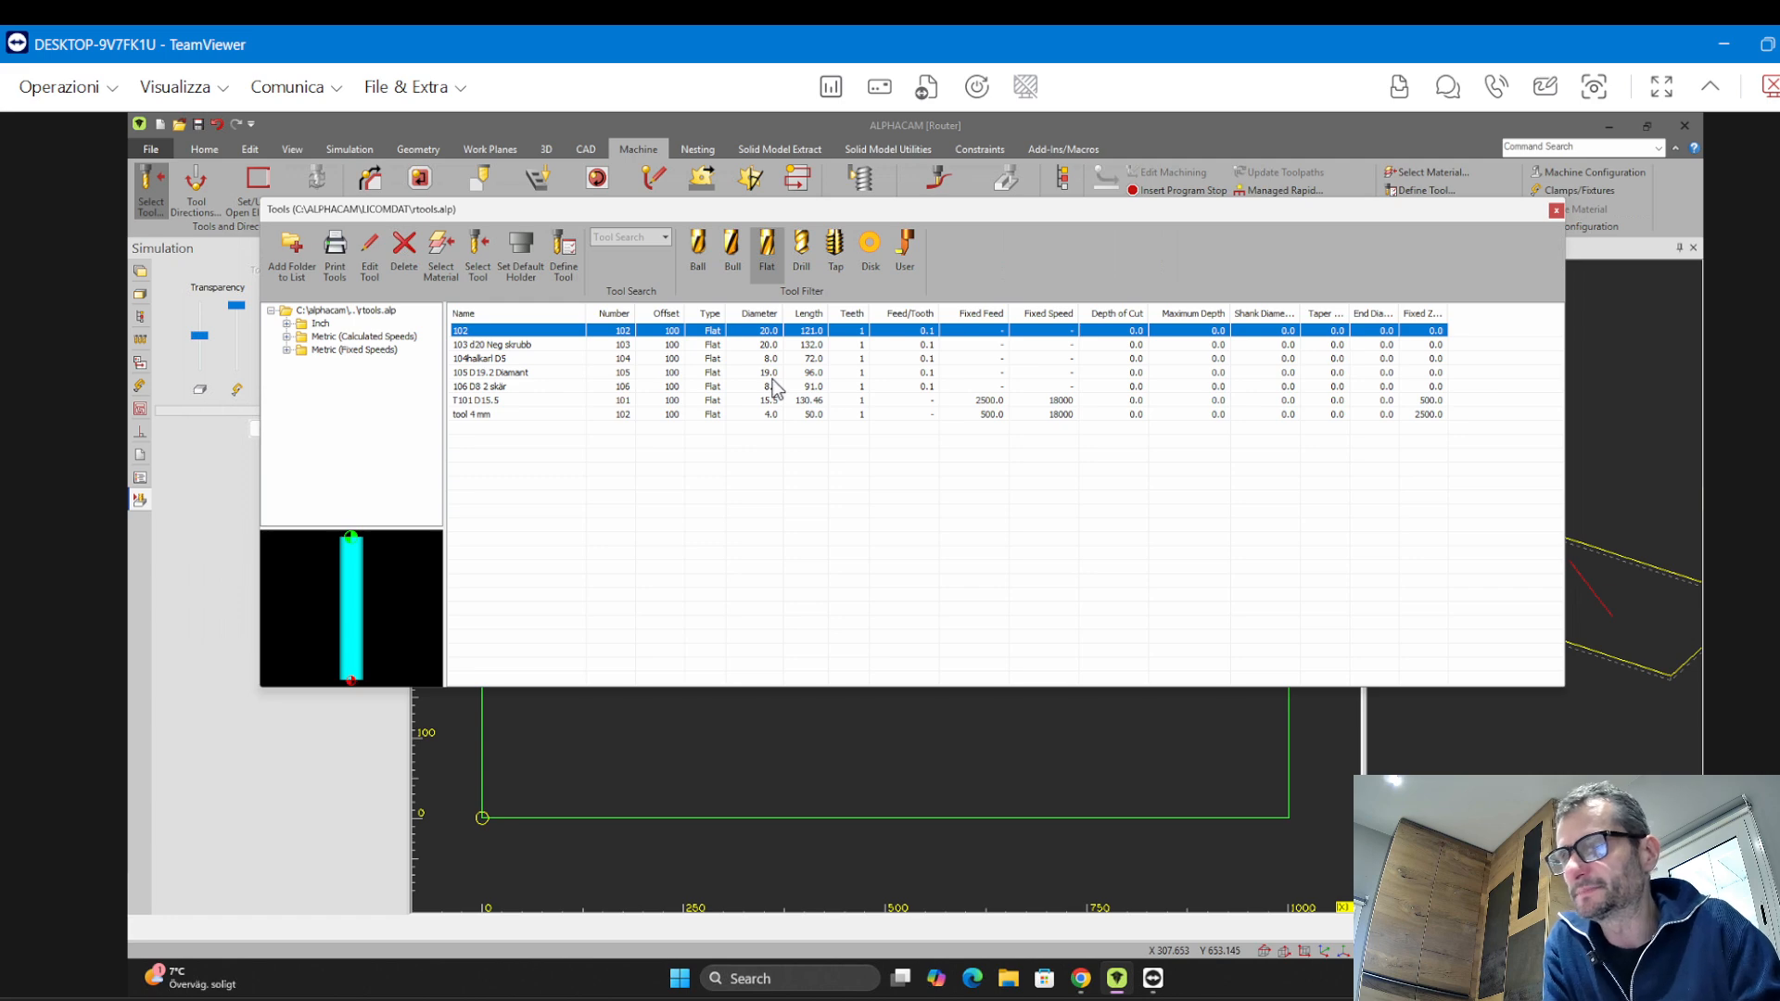
pyautogui.doubleClick(529, 345)
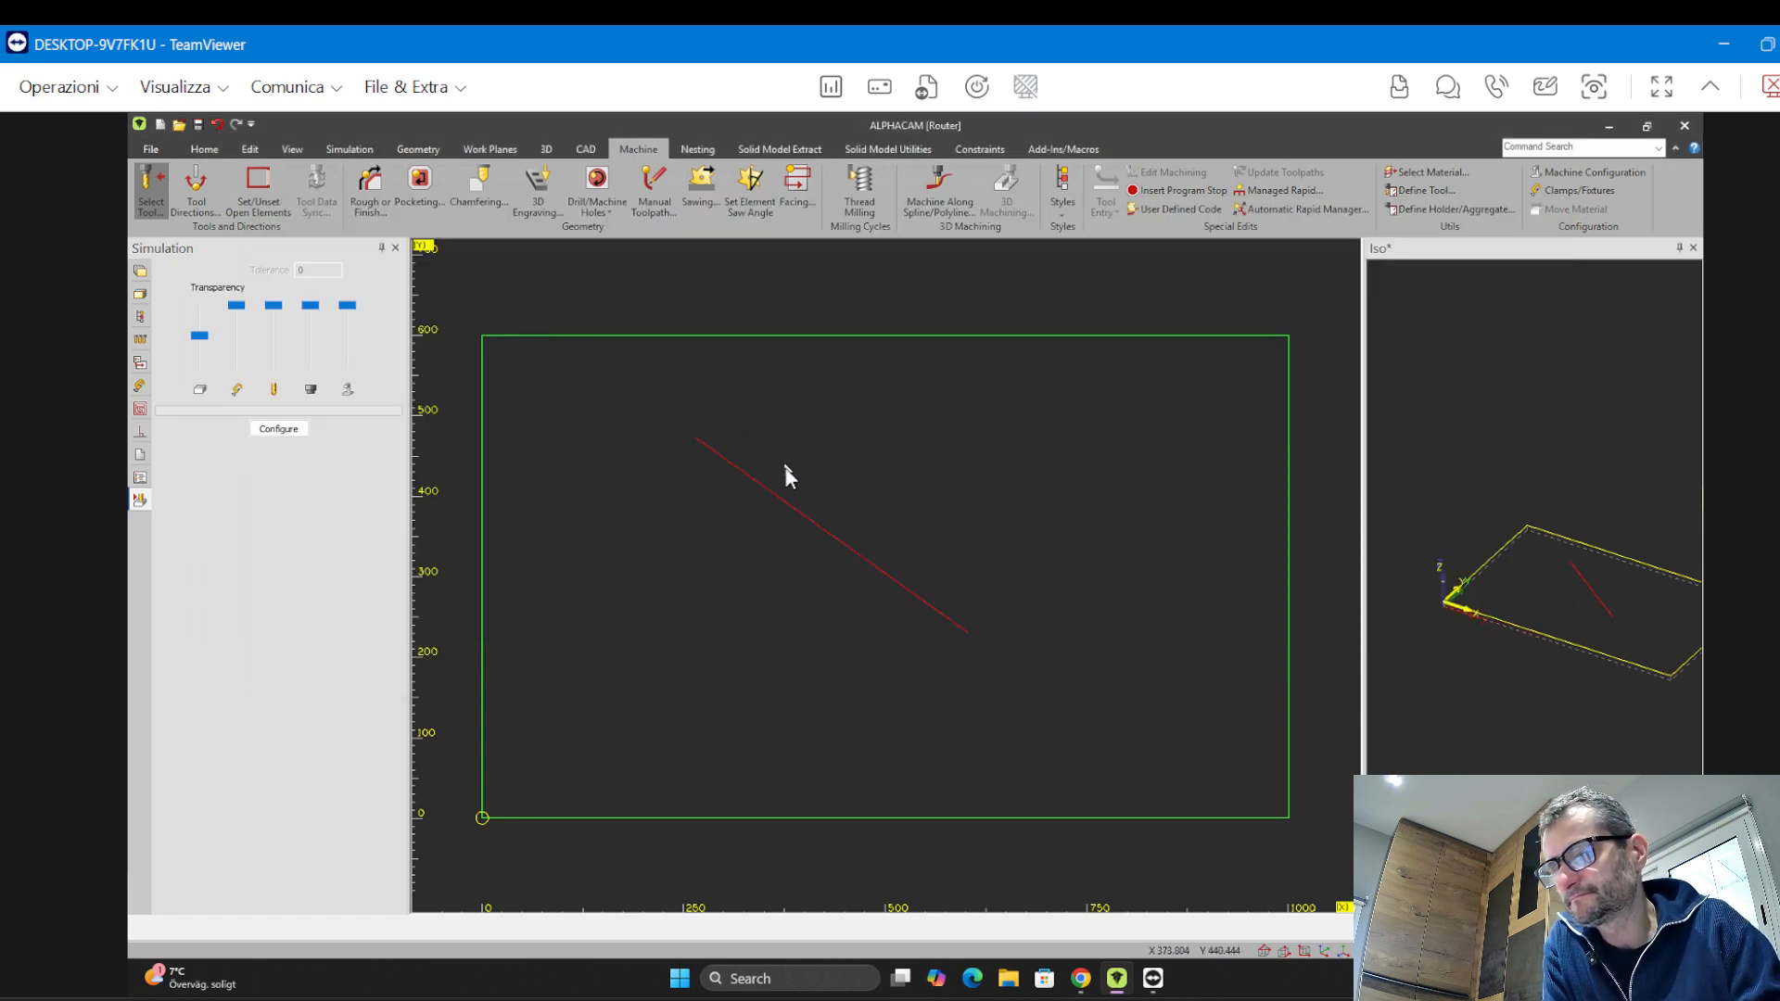
pyautogui.click(196, 190)
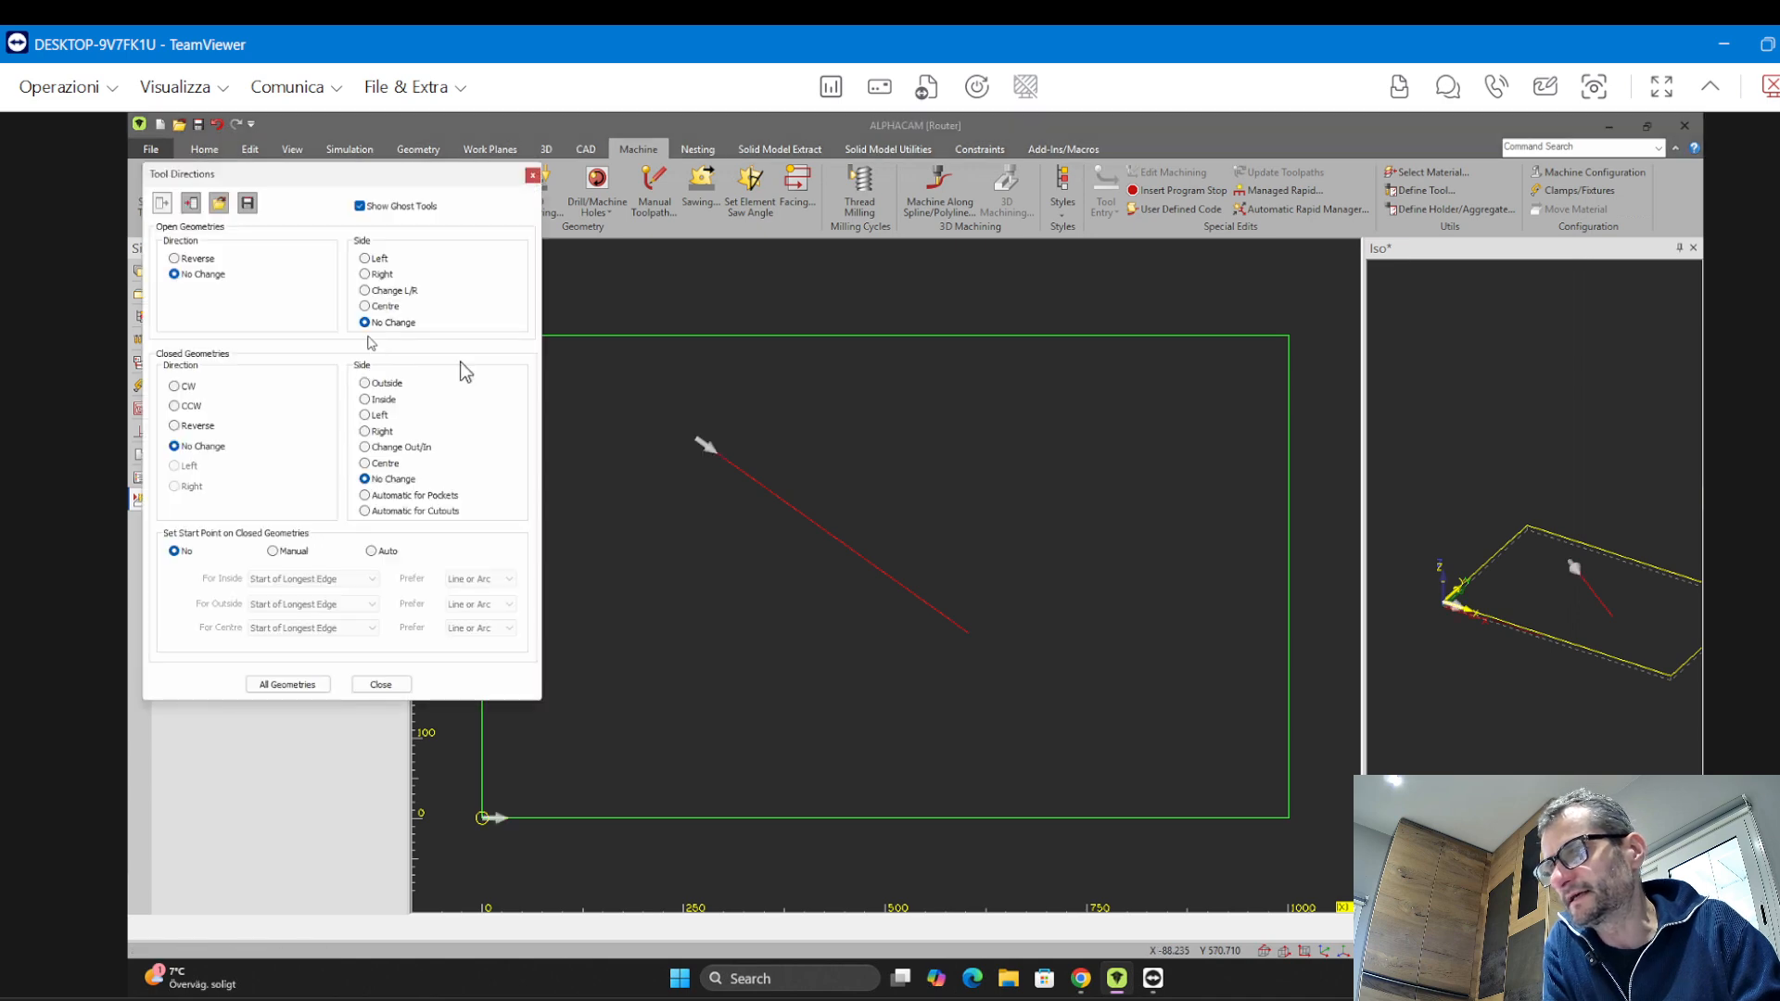
pyautogui.moveTo(404, 173); pyautogui.dragTo(395, 267)
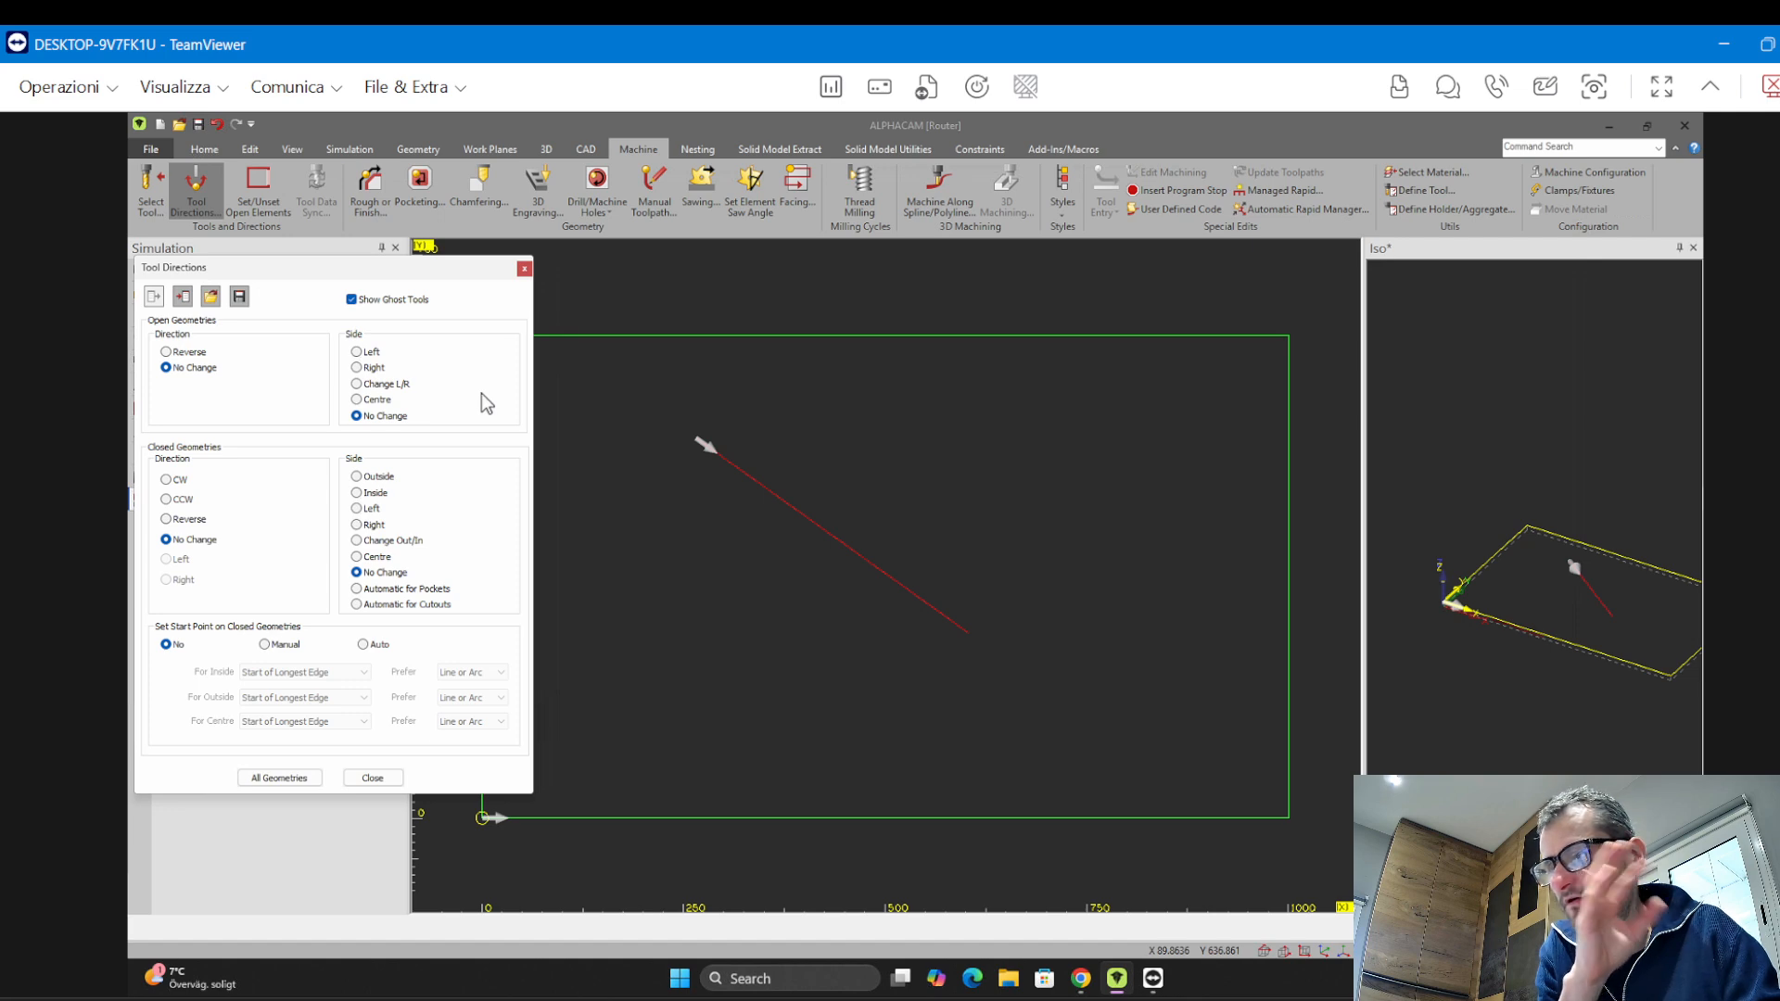
pyautogui.click(524, 269)
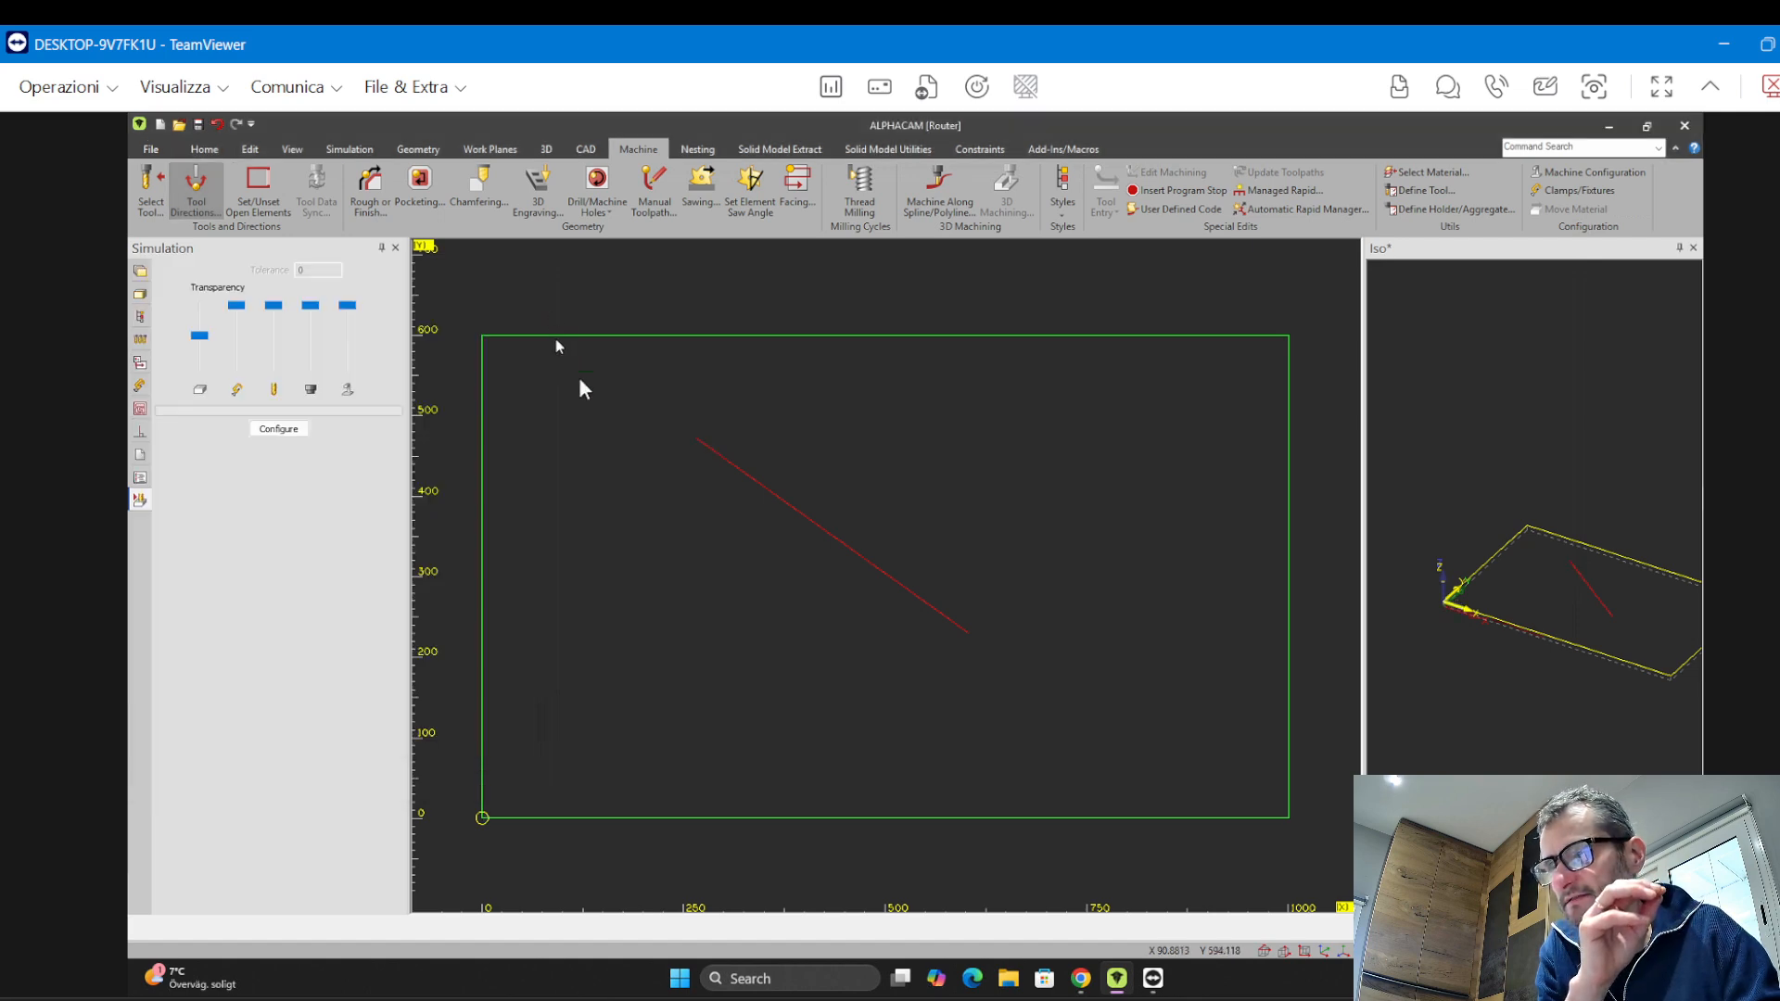
# Draw a closed six-sided line shape to the right of the panel
pyautogui.scroll(-3, 965, 584)
pyautogui.scroll(1, 769, 567)
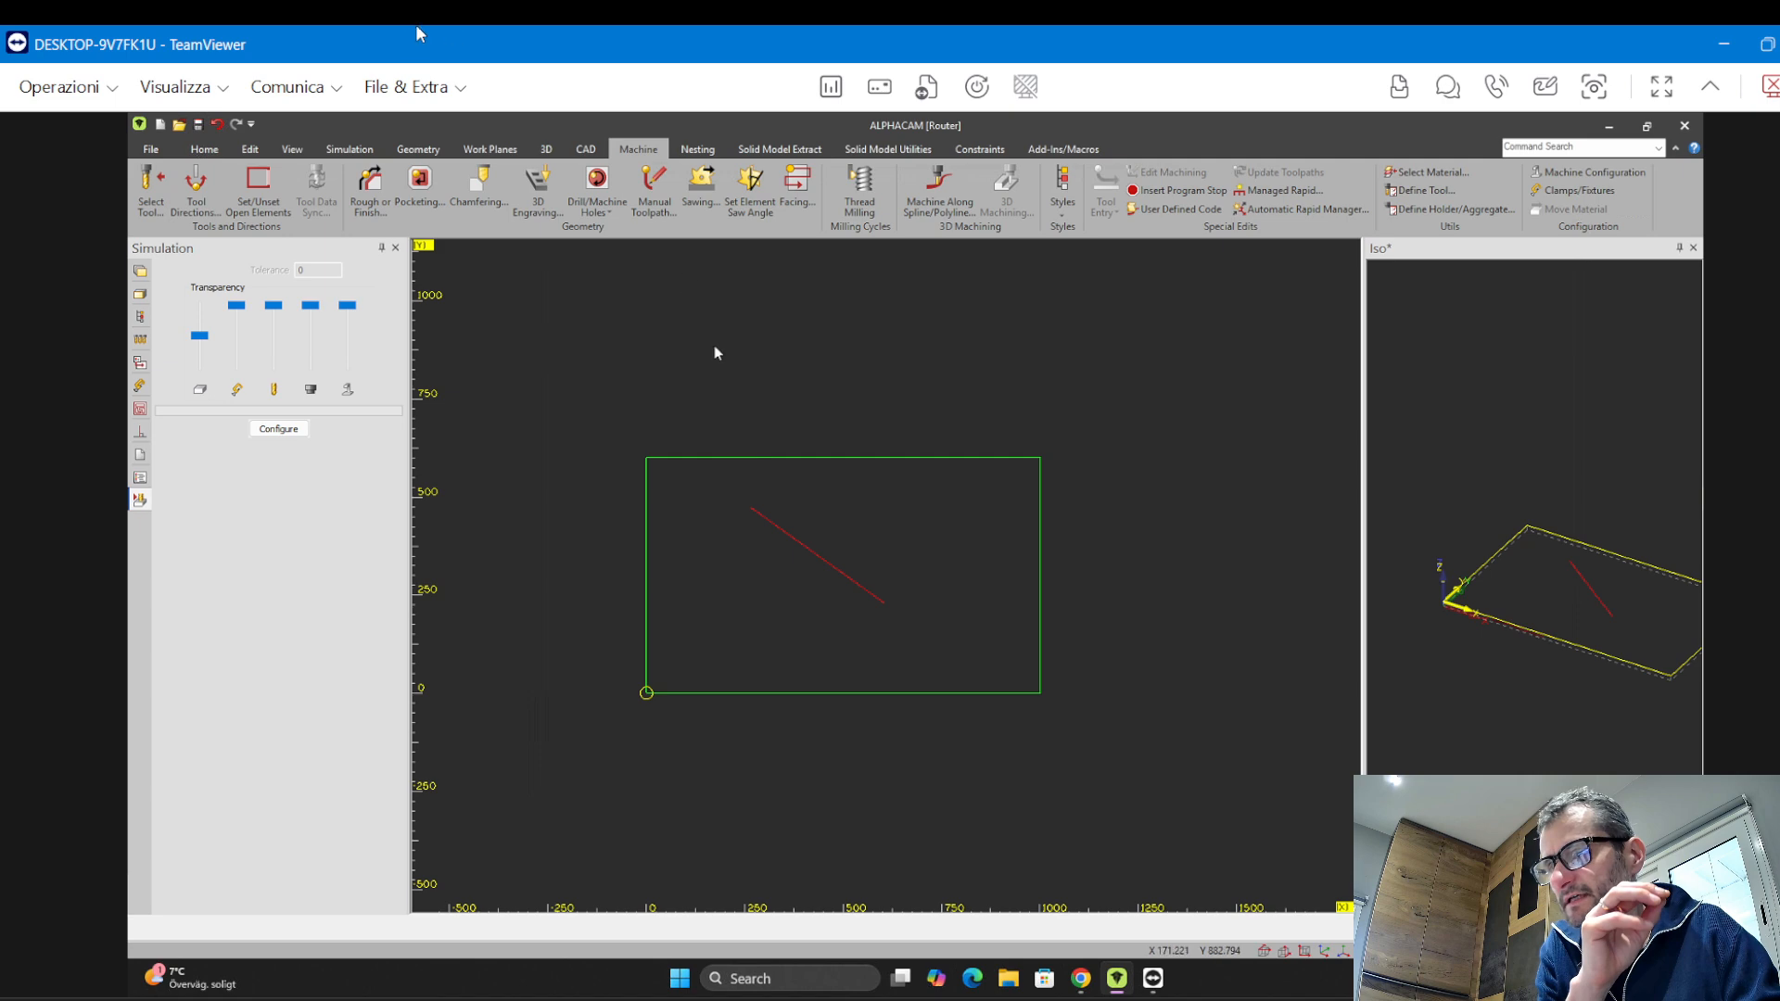
pyautogui.click(415, 149)
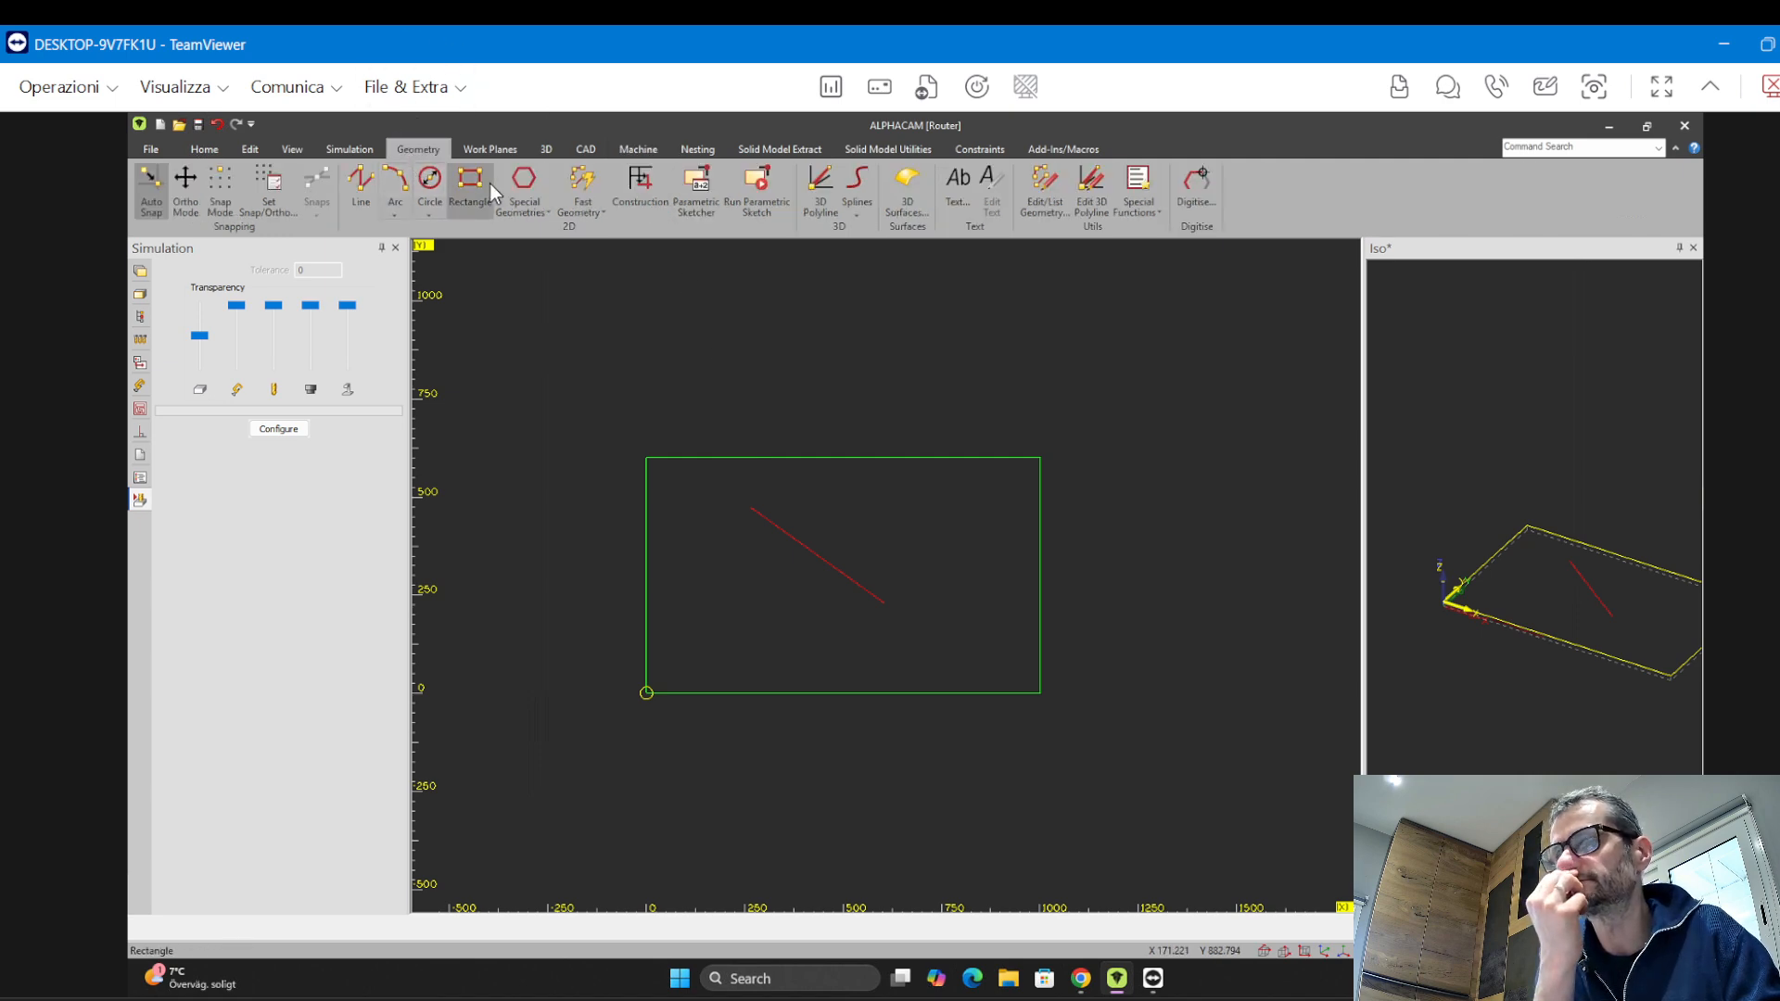
pyautogui.click(360, 191)
pyautogui.click(1134, 422)
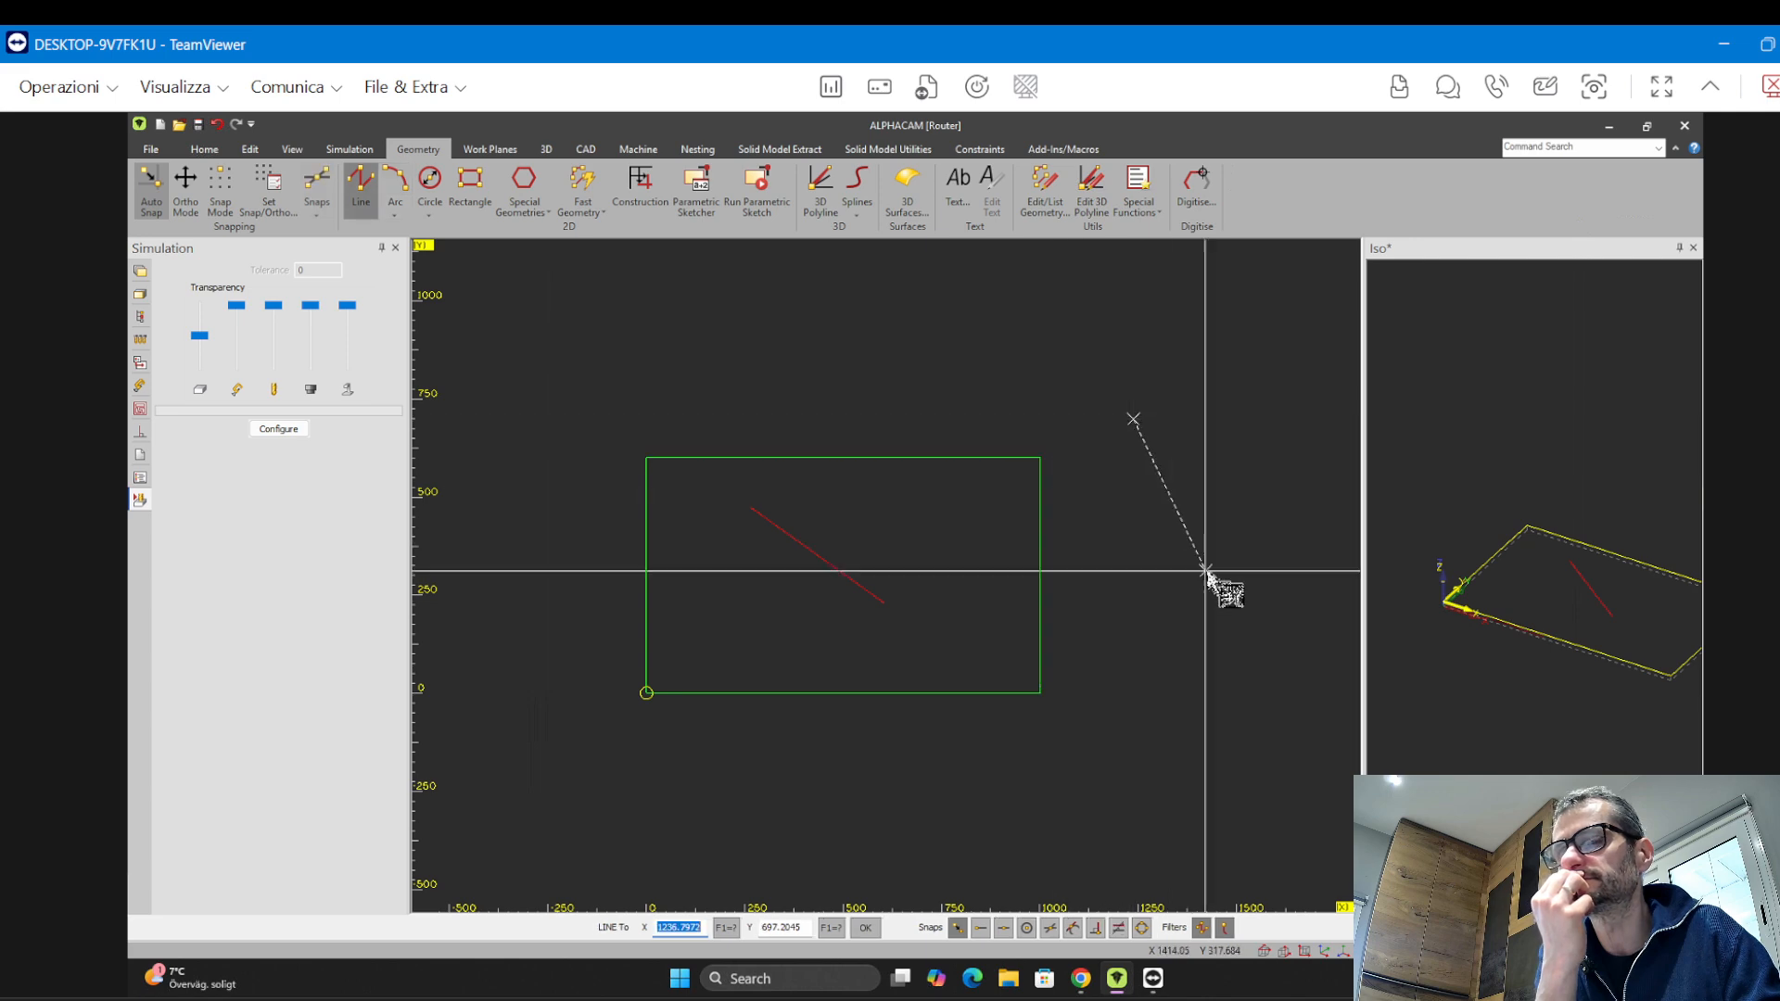
pyautogui.click(1205, 570)
pyautogui.click(1272, 505)
pyautogui.click(1299, 383)
pyautogui.click(1217, 429)
pyautogui.click(1157, 340)
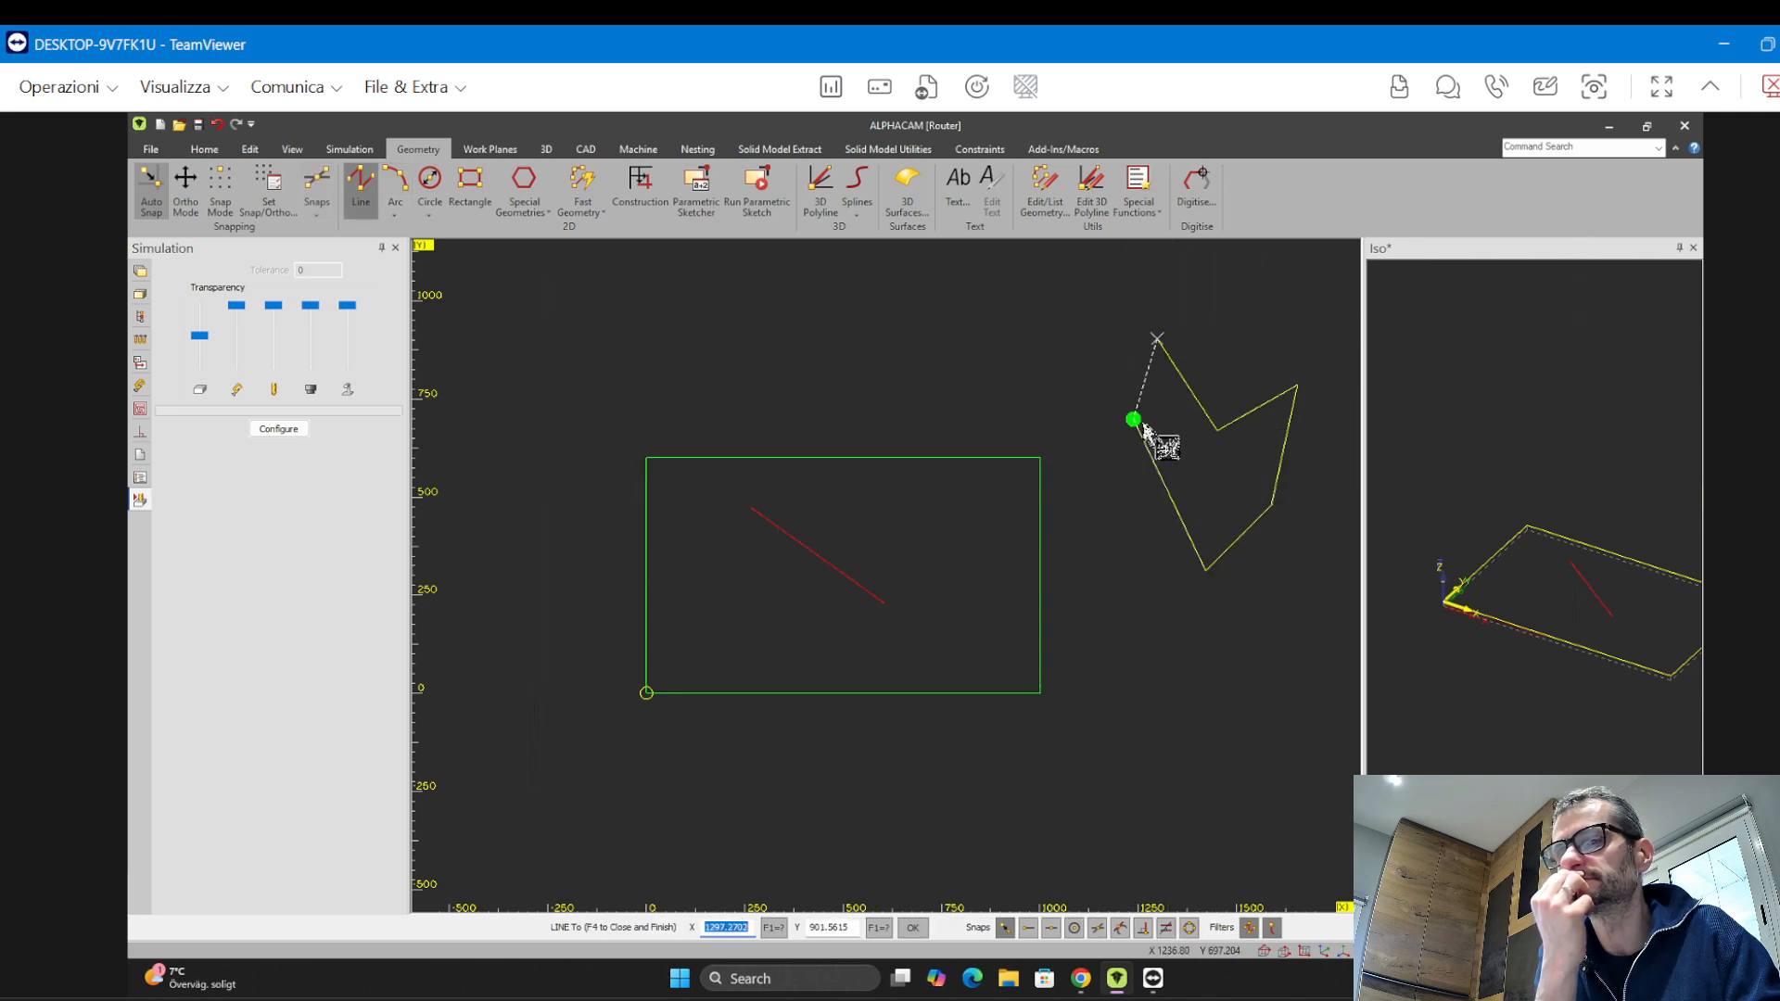
pyautogui.click(1136, 425)
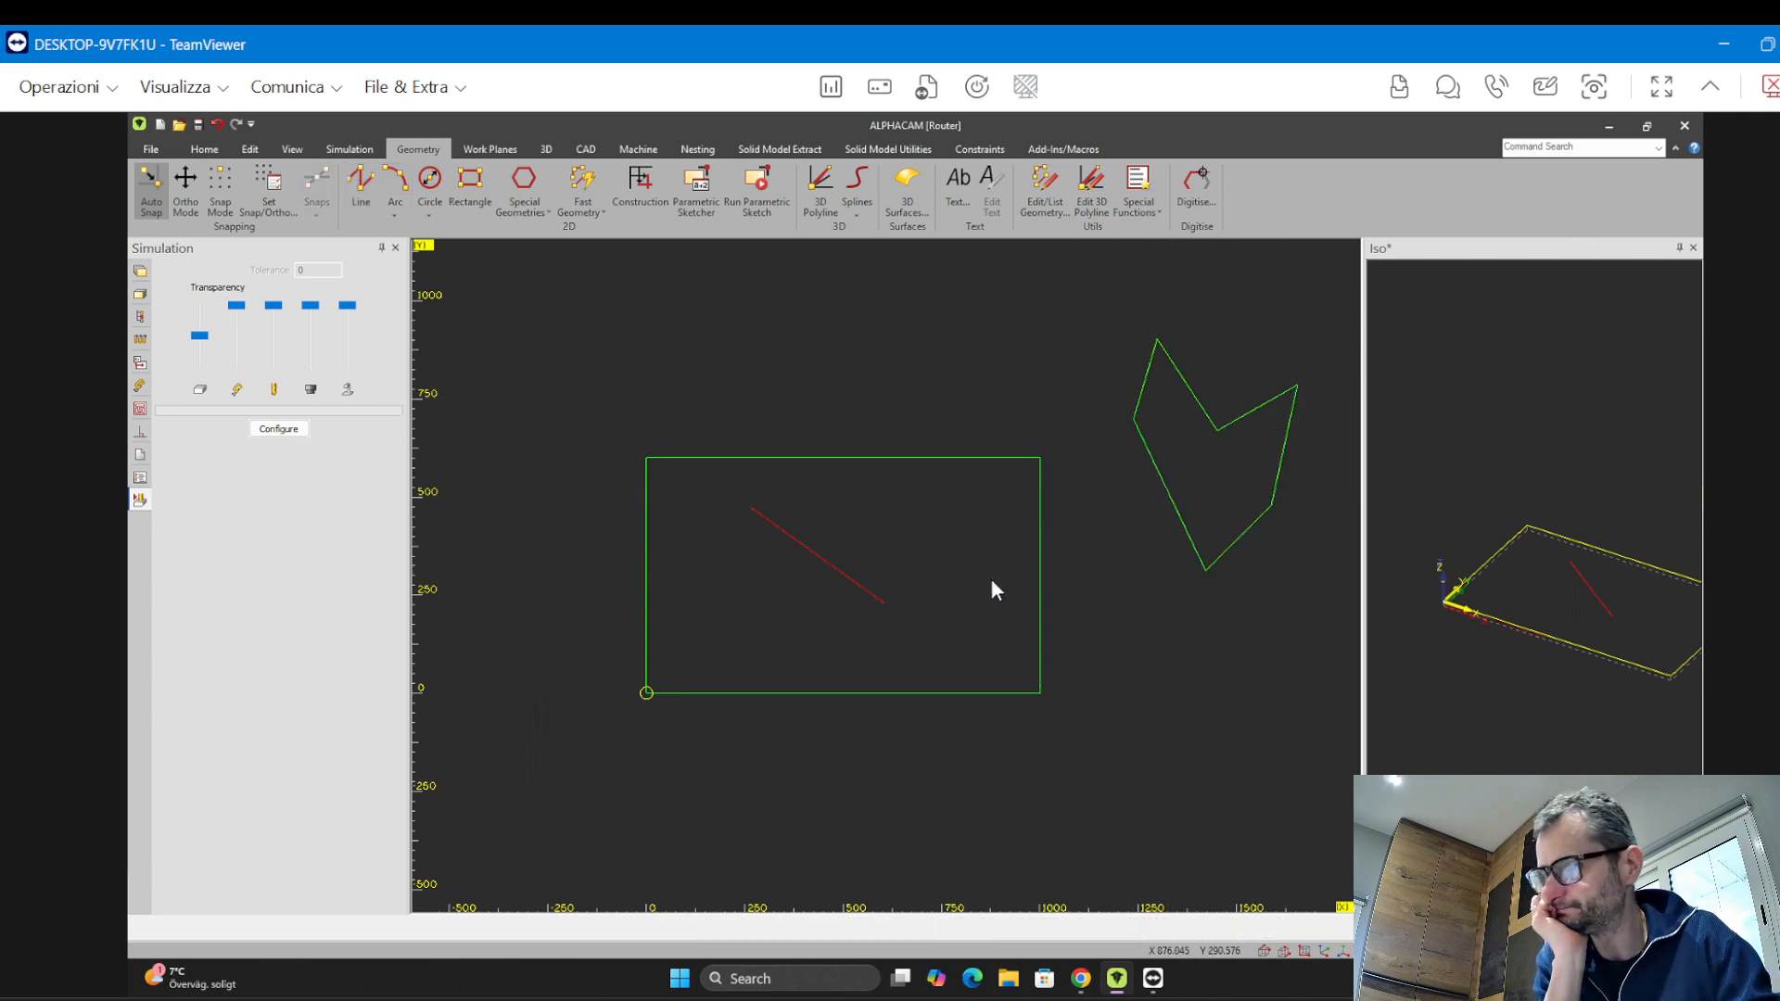
# Draw an open multi-segment line above the panel
pyautogui.click(371, 190)
pyautogui.click(710, 316)
pyautogui.click(872, 380)
pyautogui.click(1032, 345)
pyautogui.click(928, 302)
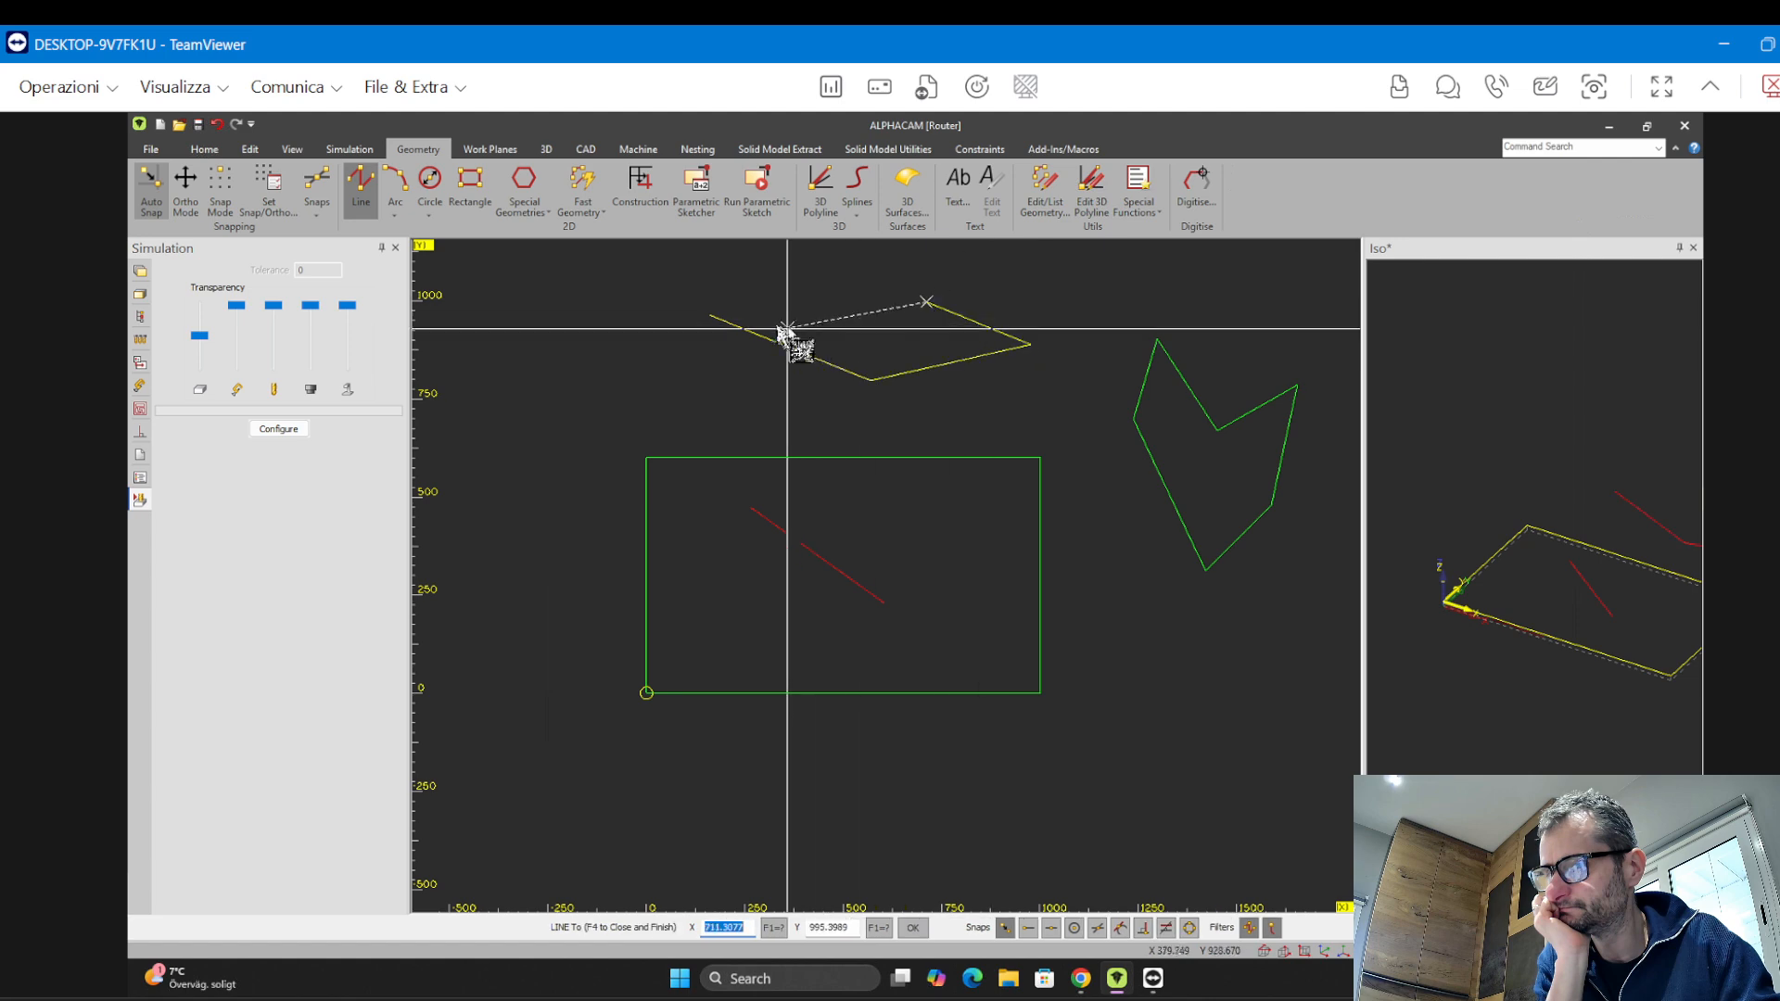
pyautogui.click(771, 320)
pyautogui.click(734, 297)
pyautogui.press('Escape')
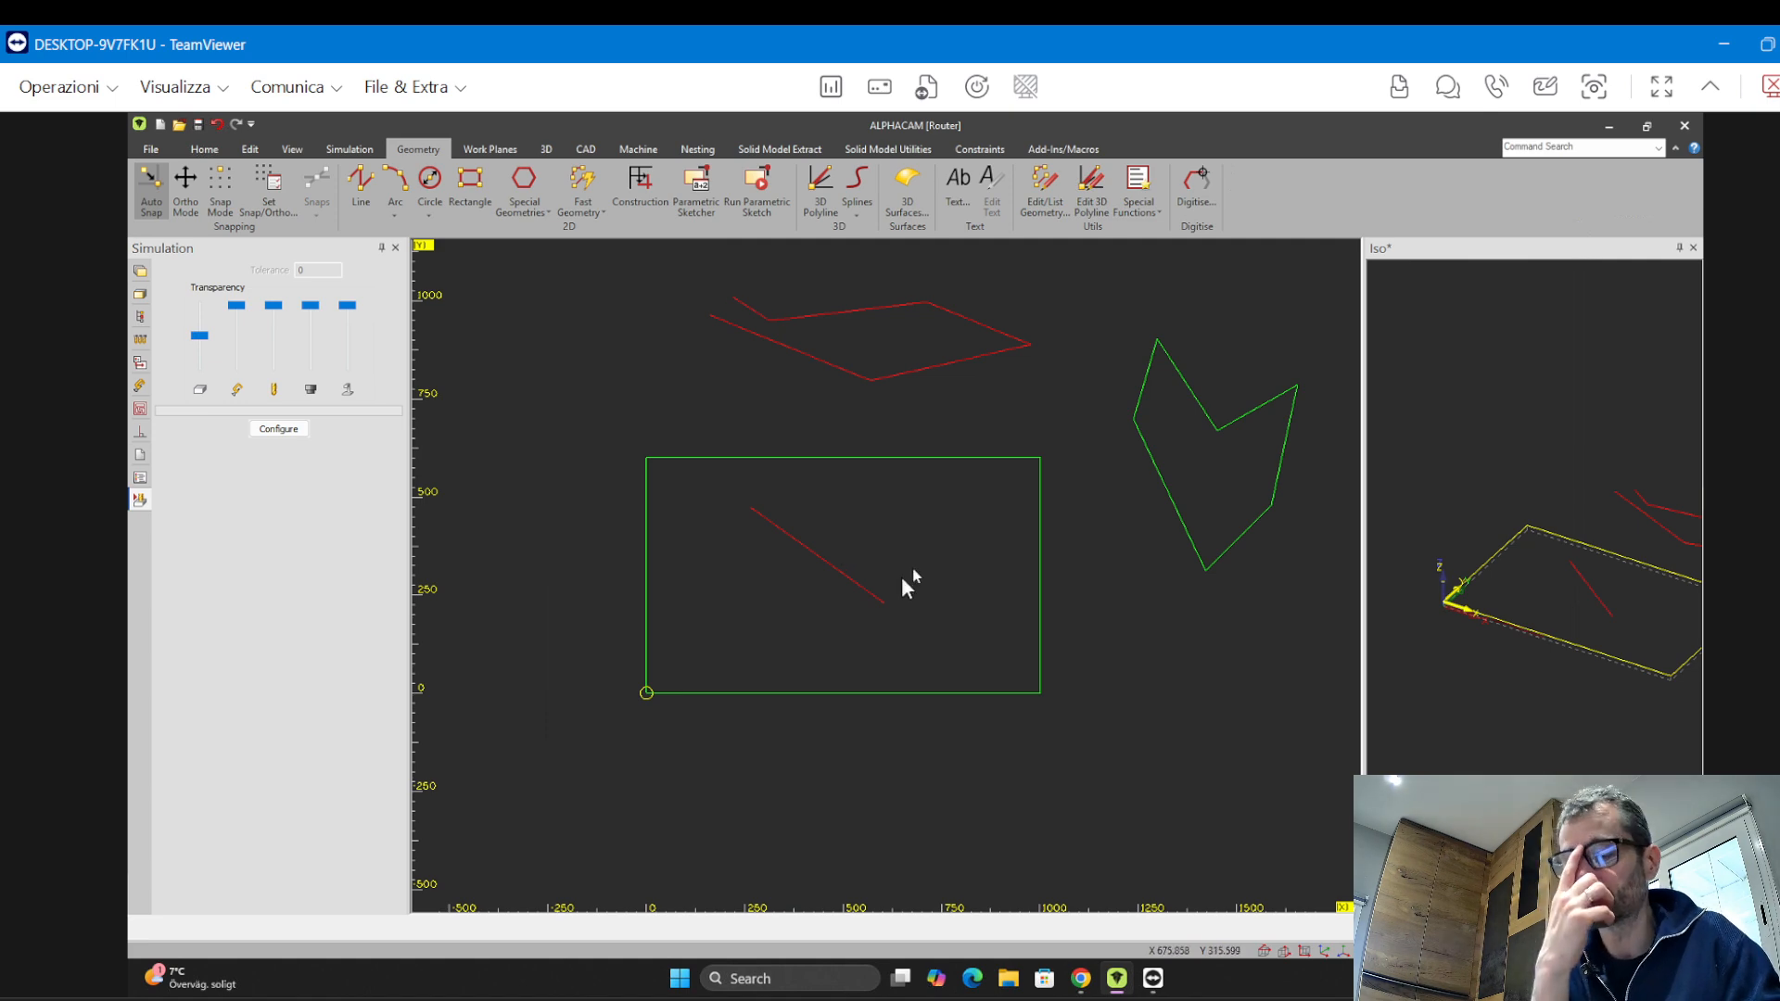
# Open Tool Directions and set the tool side of the open line inside the panel to Left
pyautogui.moveTo(914, 577)
pyautogui.mouseDown(button='middle')
pyautogui.moveTo(954, 646)
pyautogui.moveTo(837, 582)
pyautogui.mouseUp(button='middle')
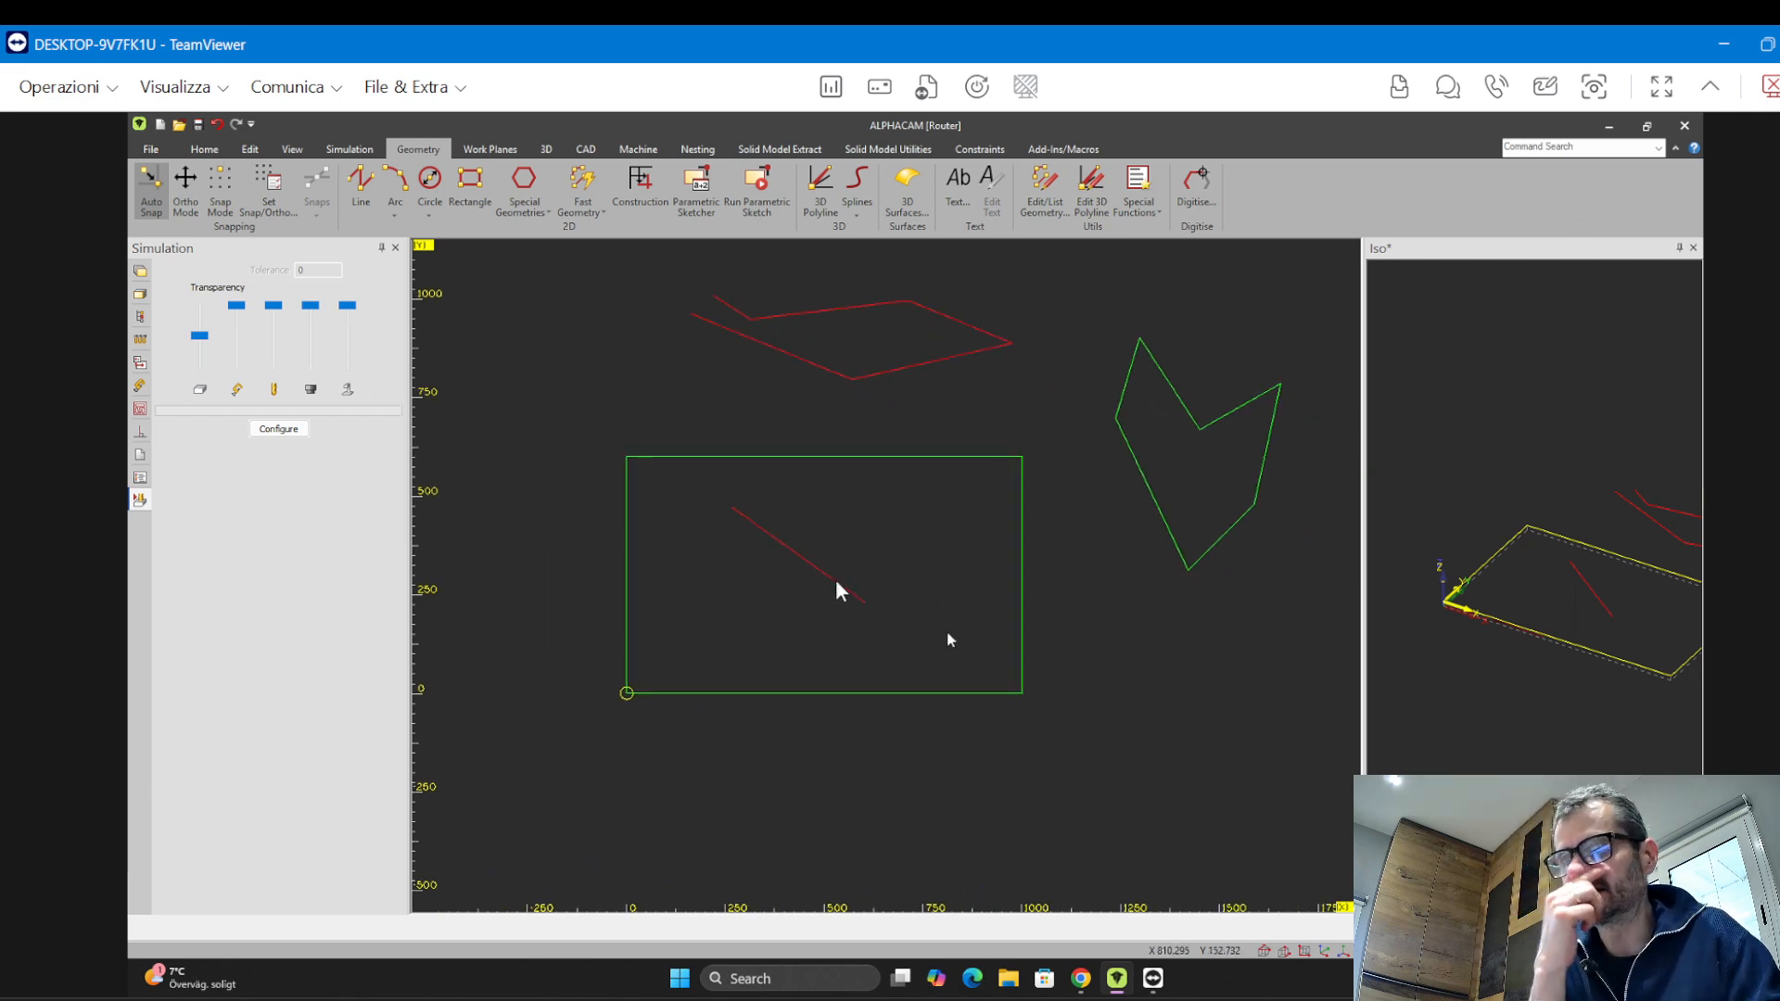
pyautogui.click(547, 151)
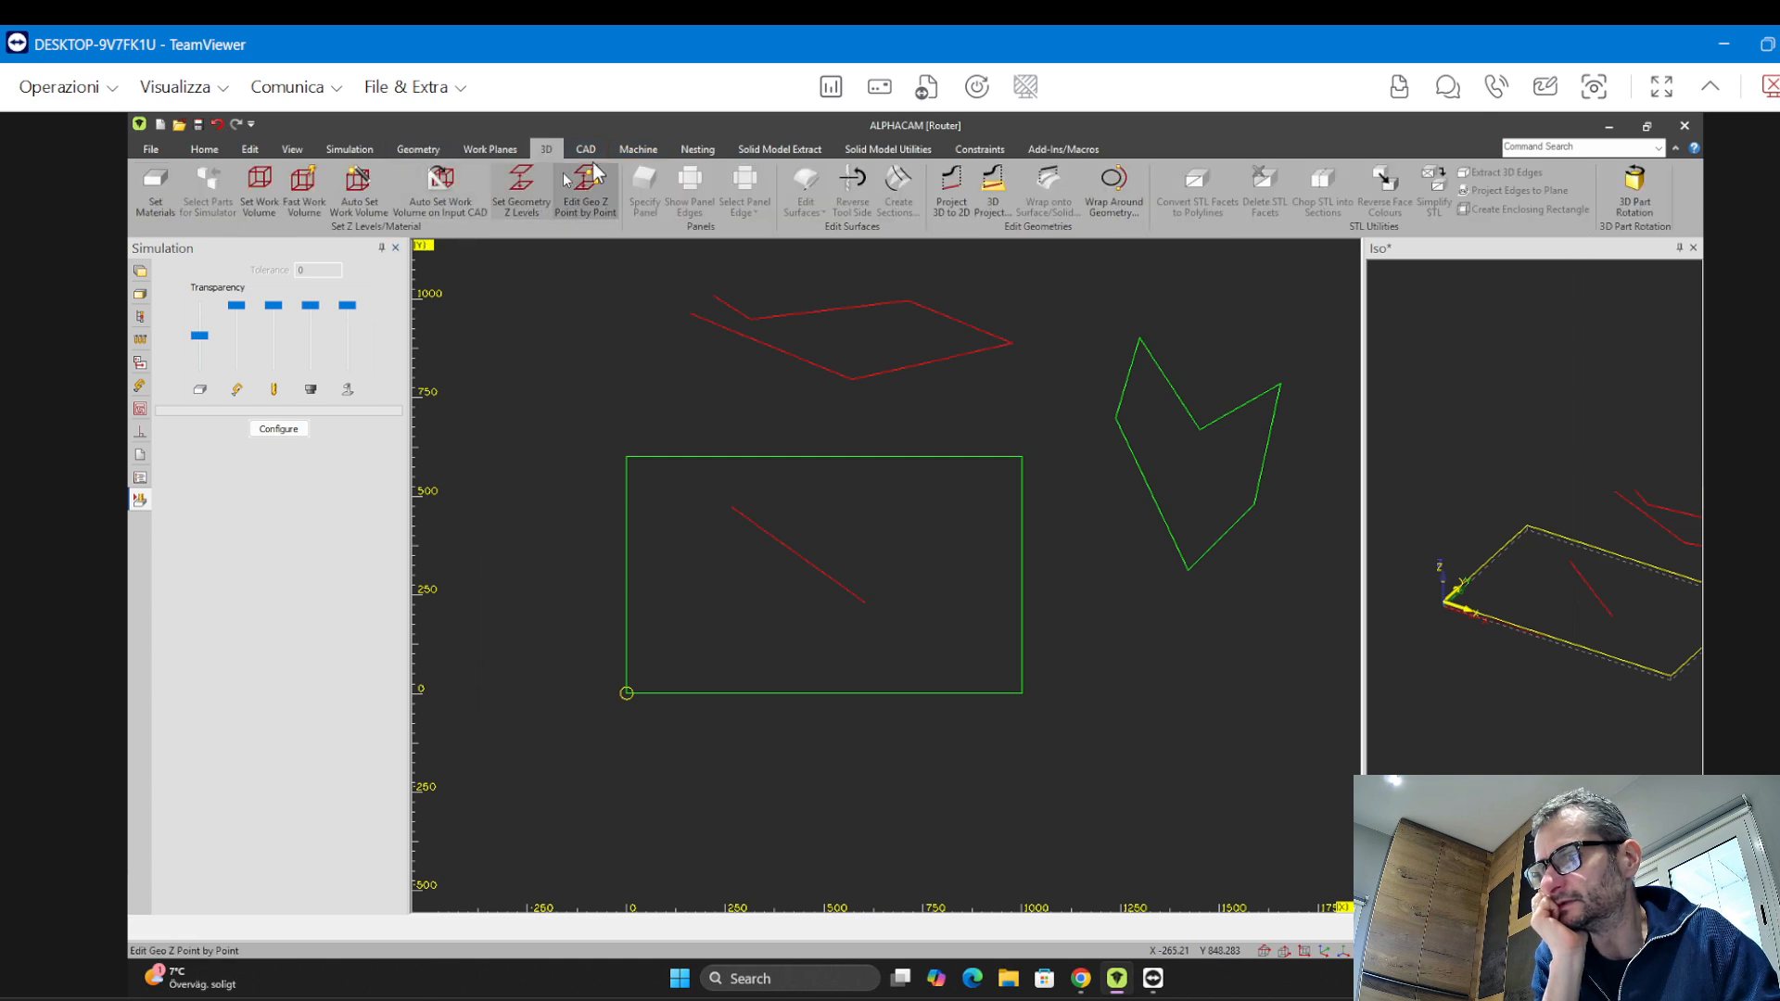
pyautogui.click(638, 150)
pyautogui.click(197, 195)
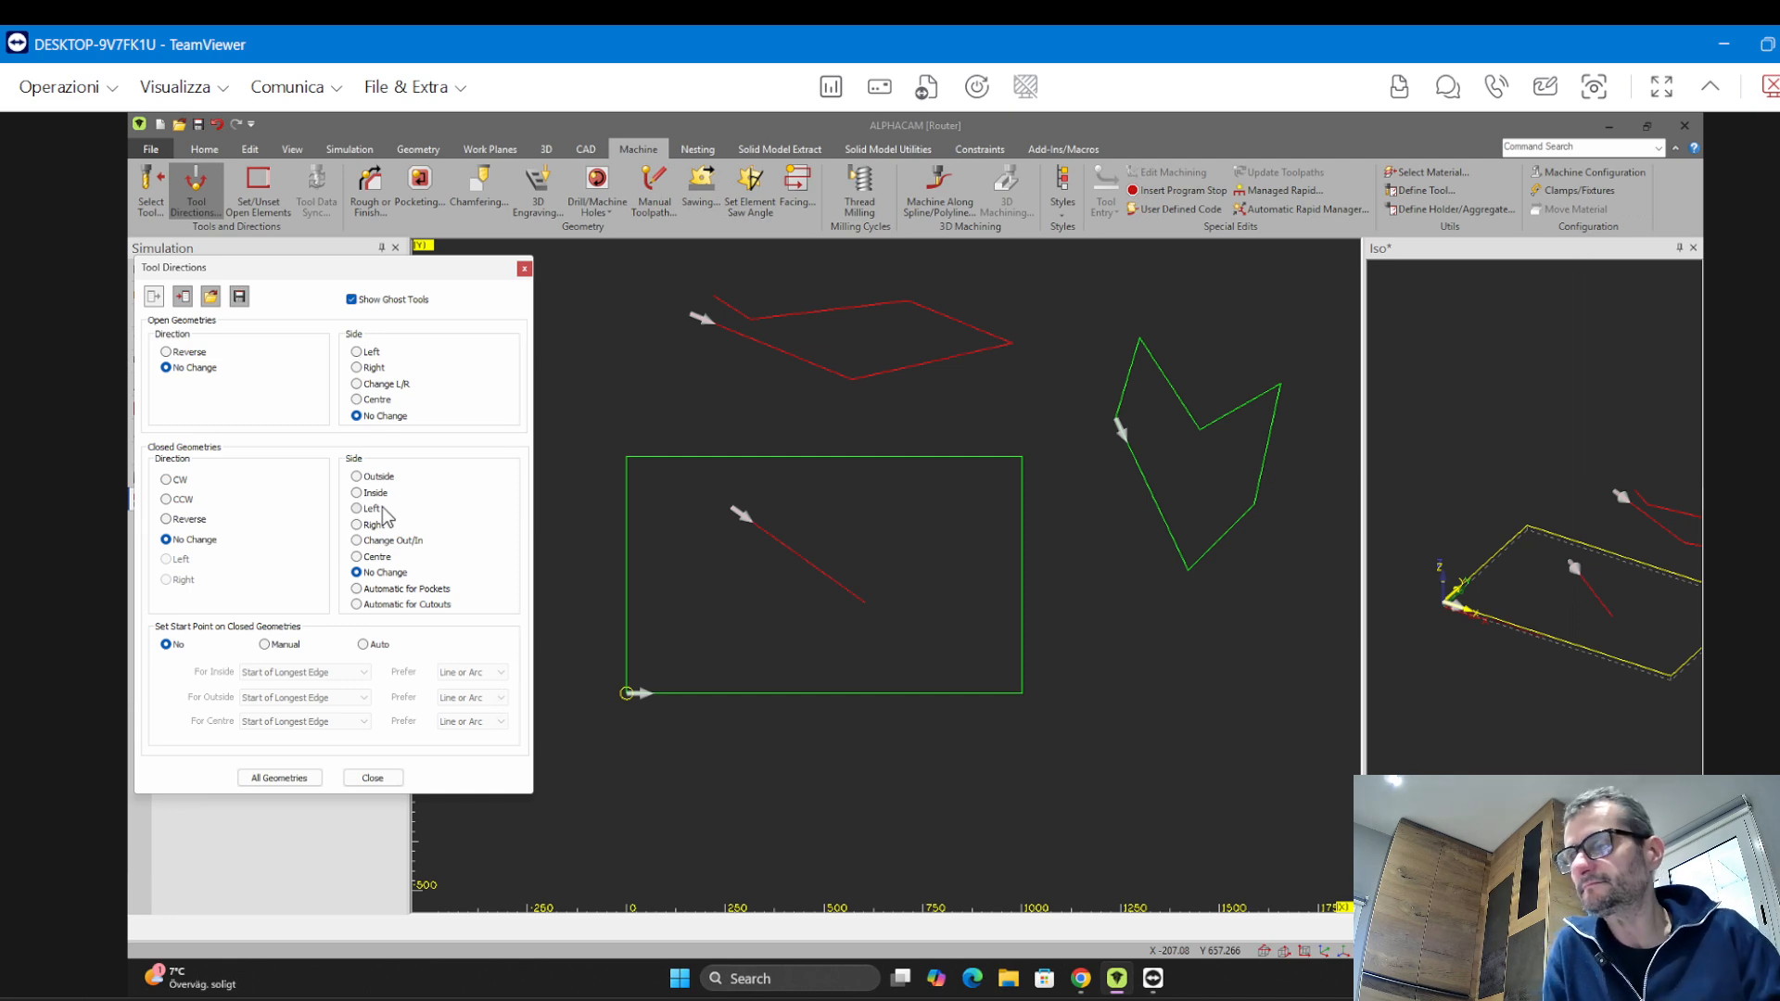
pyautogui.click(356, 352)
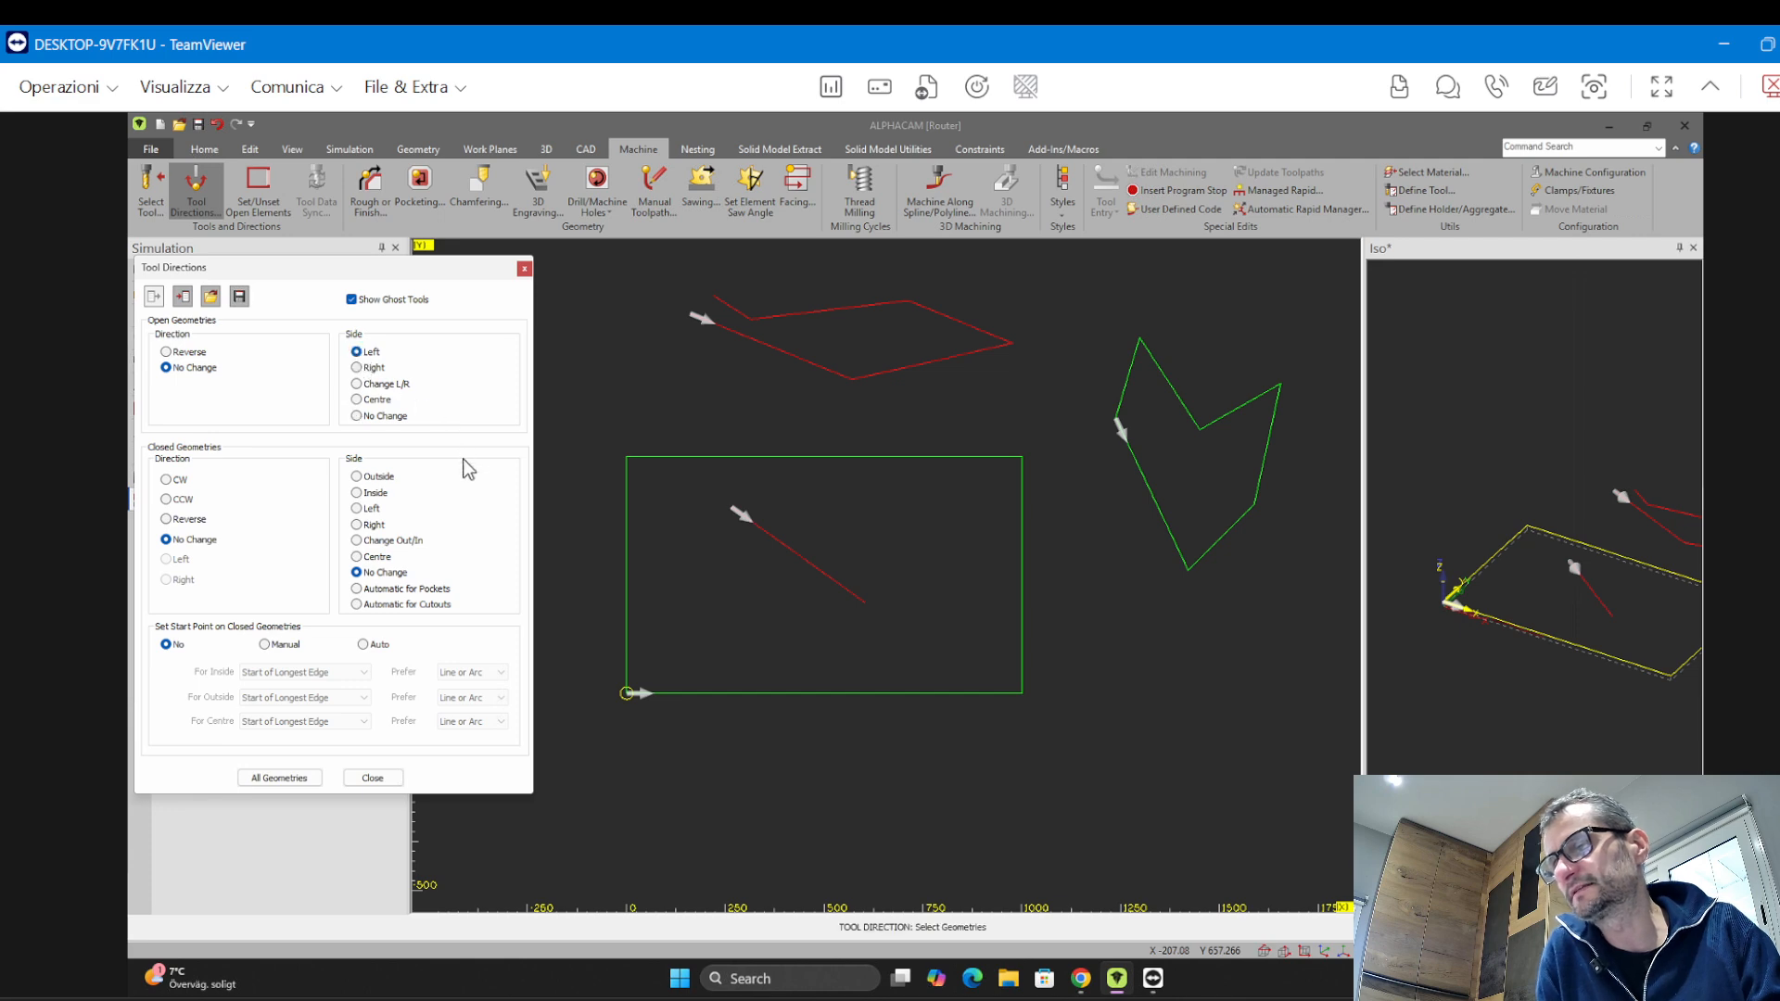
pyautogui.click(729, 517)
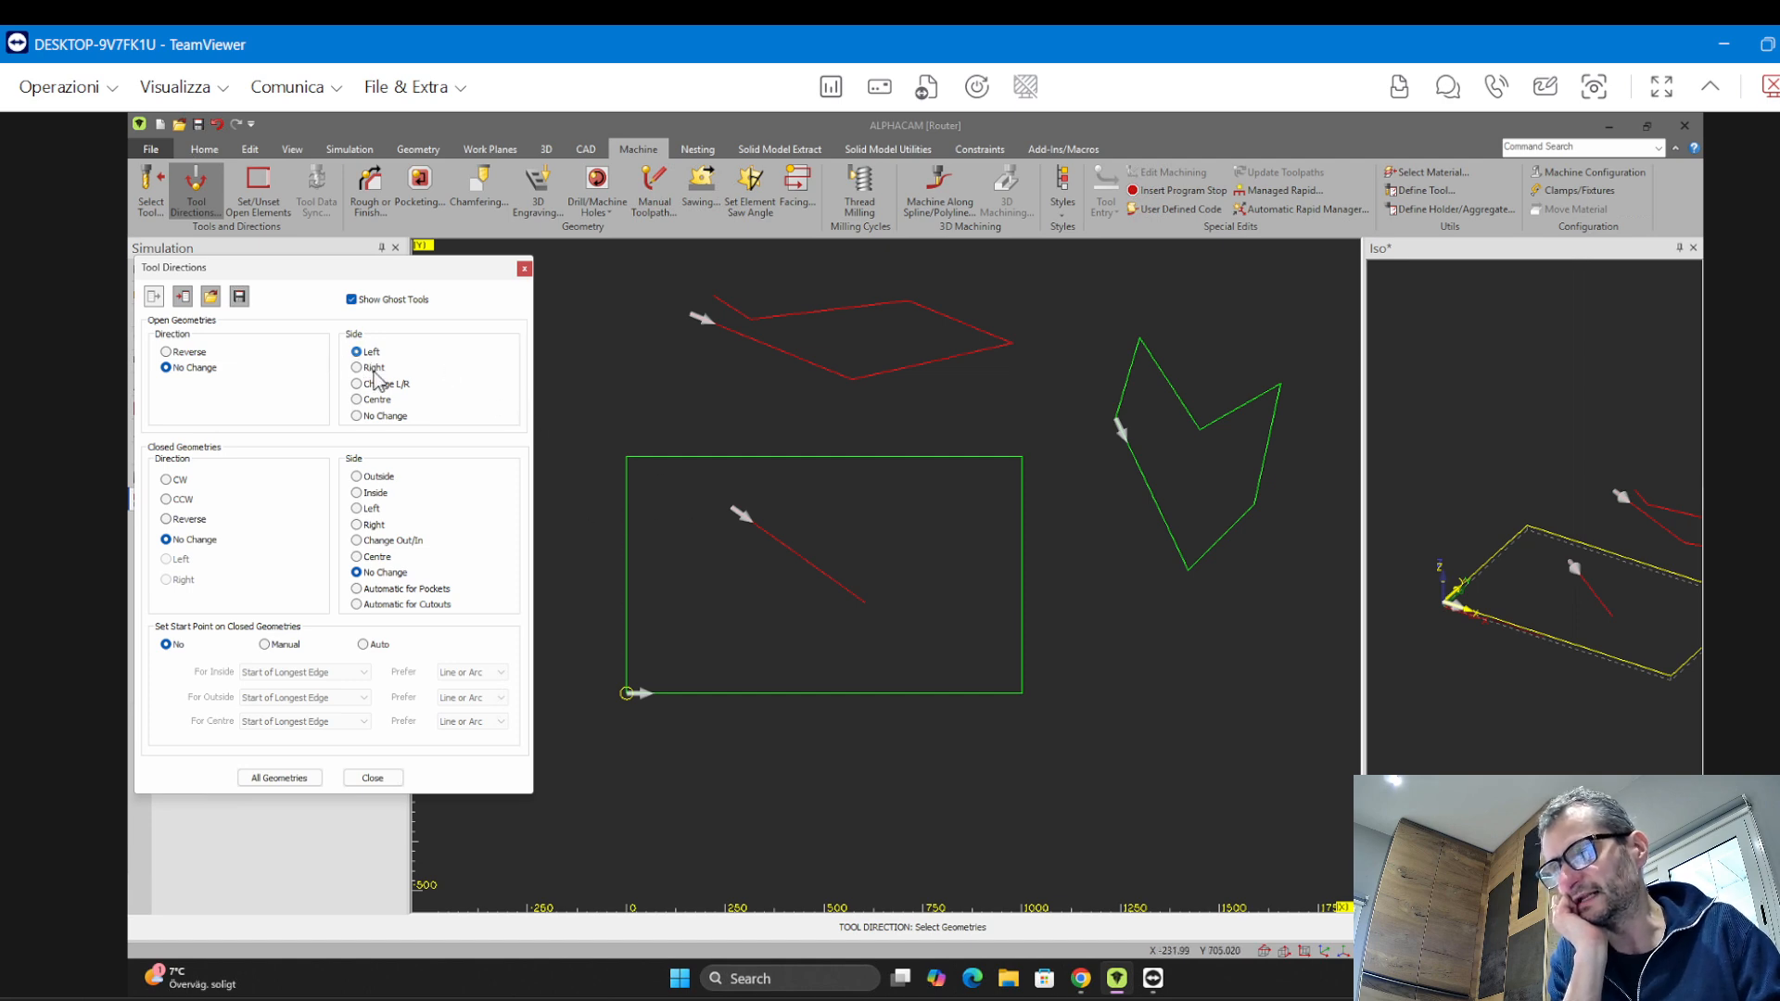
pyautogui.click(842, 589)
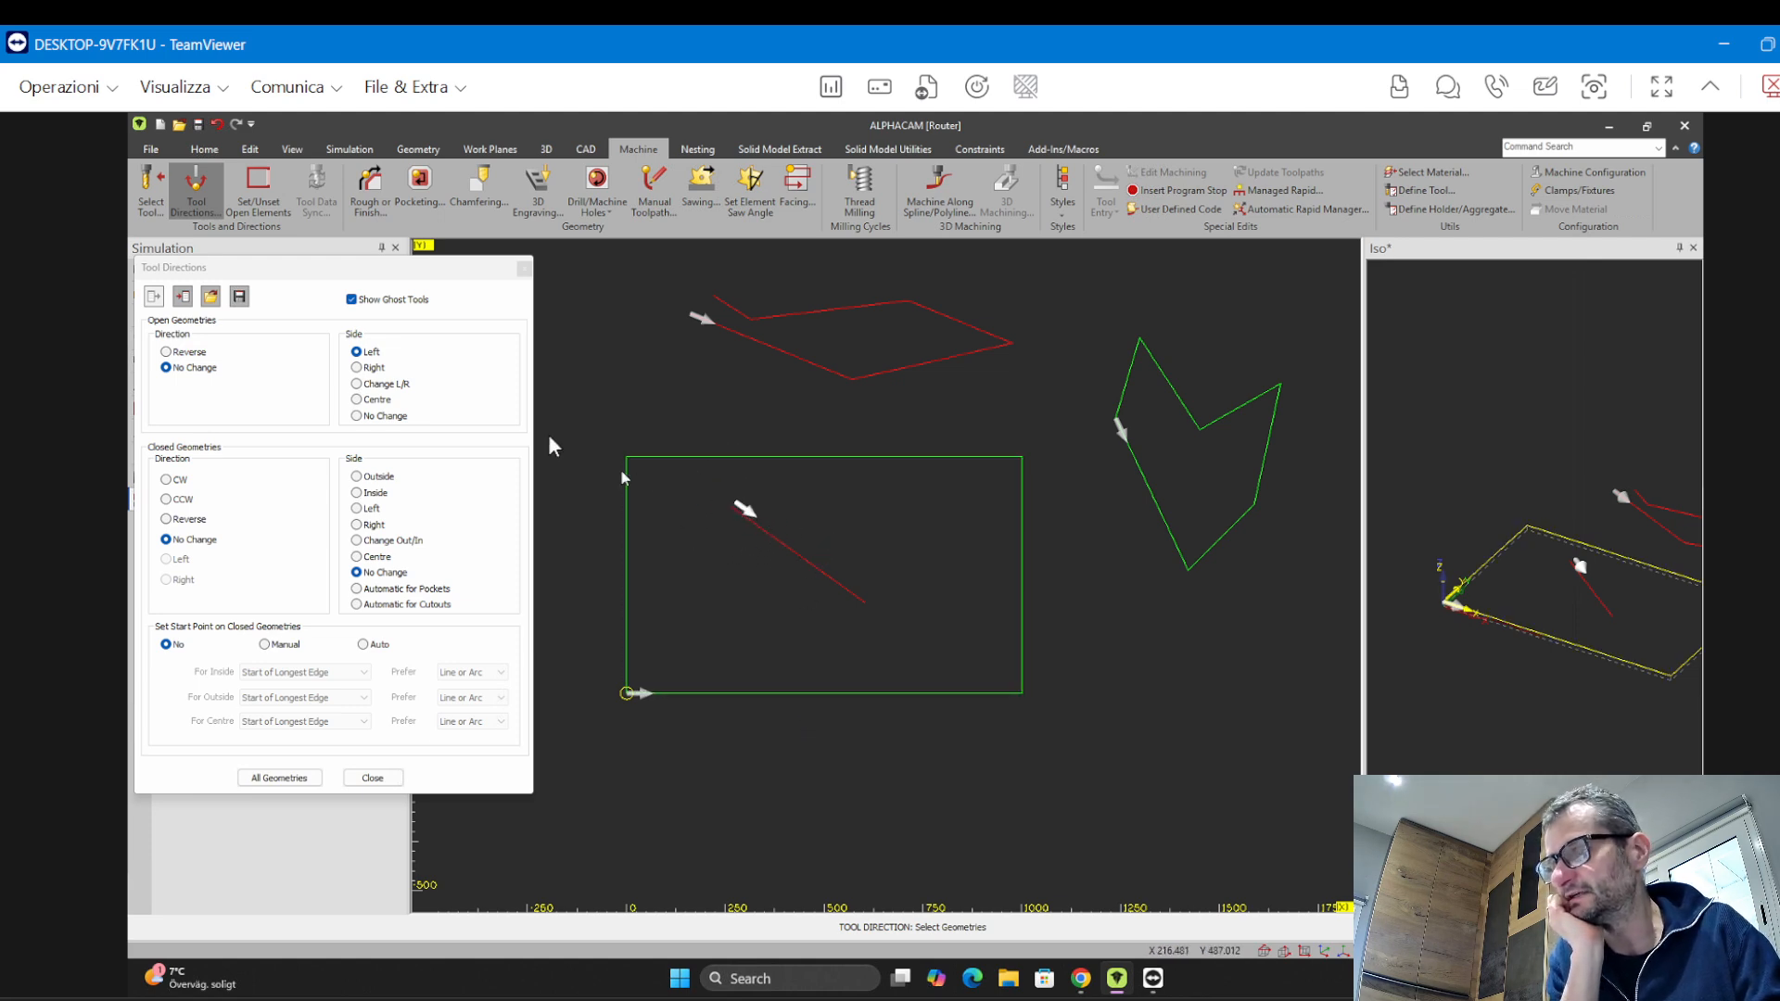
# Try setting the same line's tool side to Right and then to Centre
pyautogui.click(358, 368)
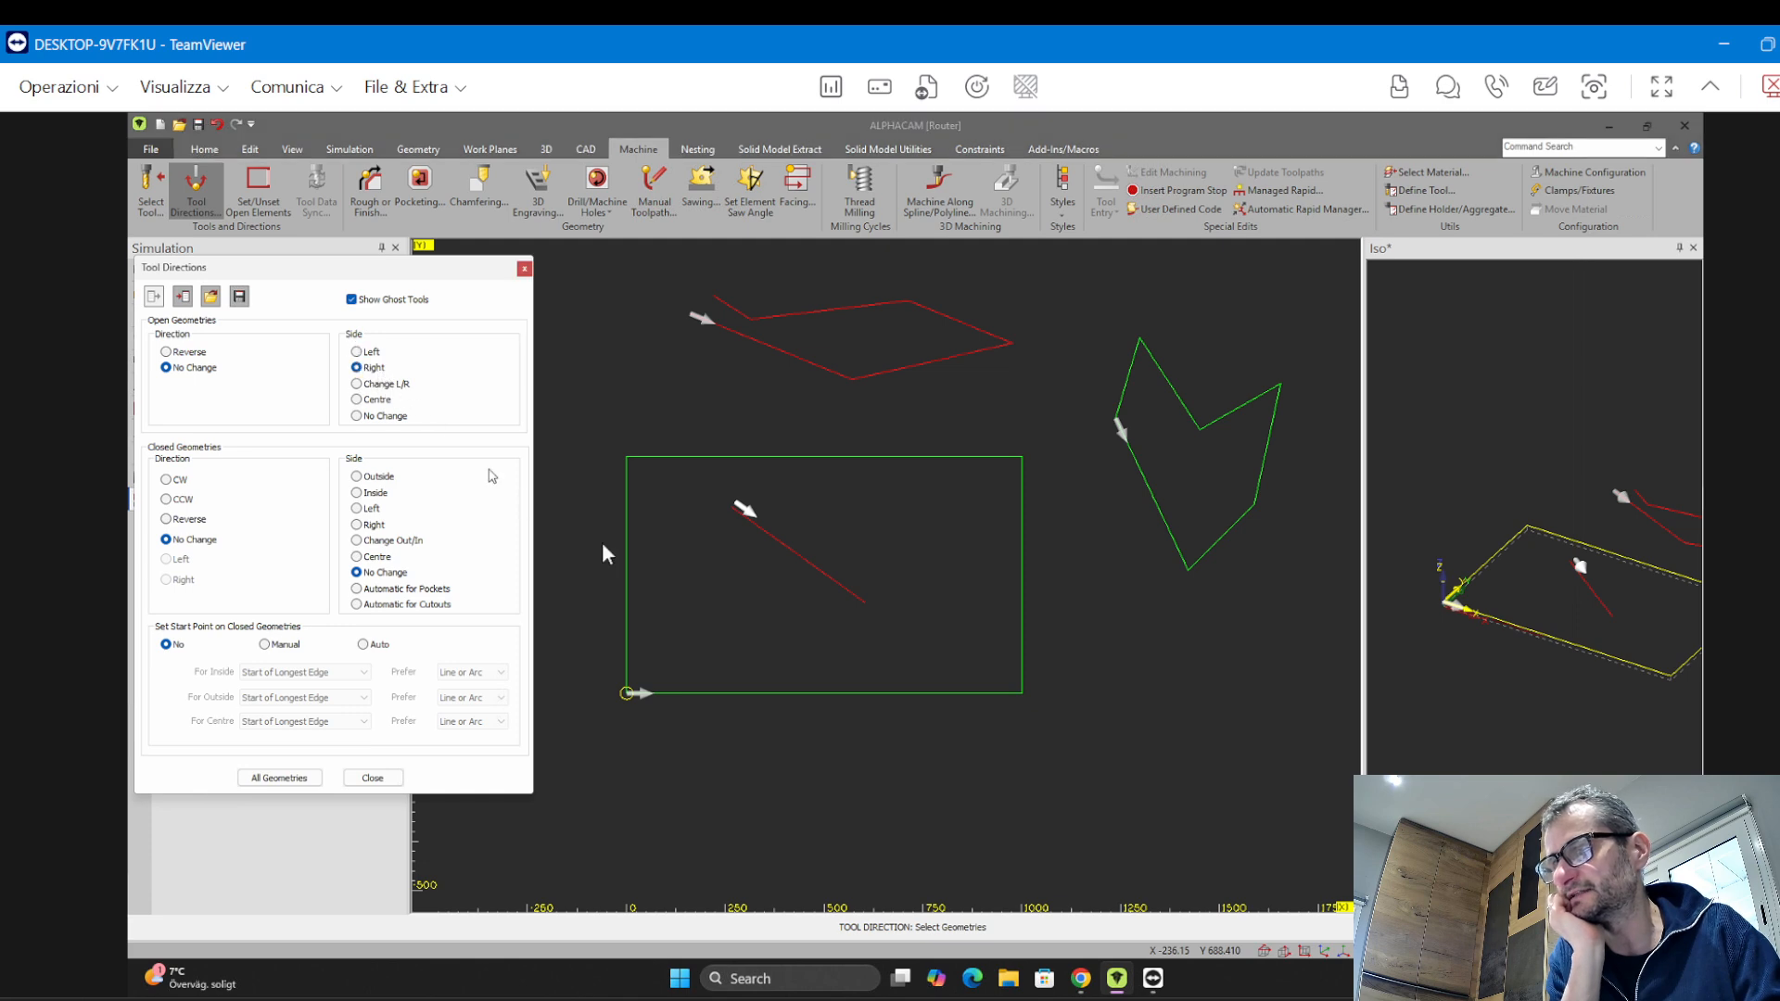
pyautogui.click(832, 582)
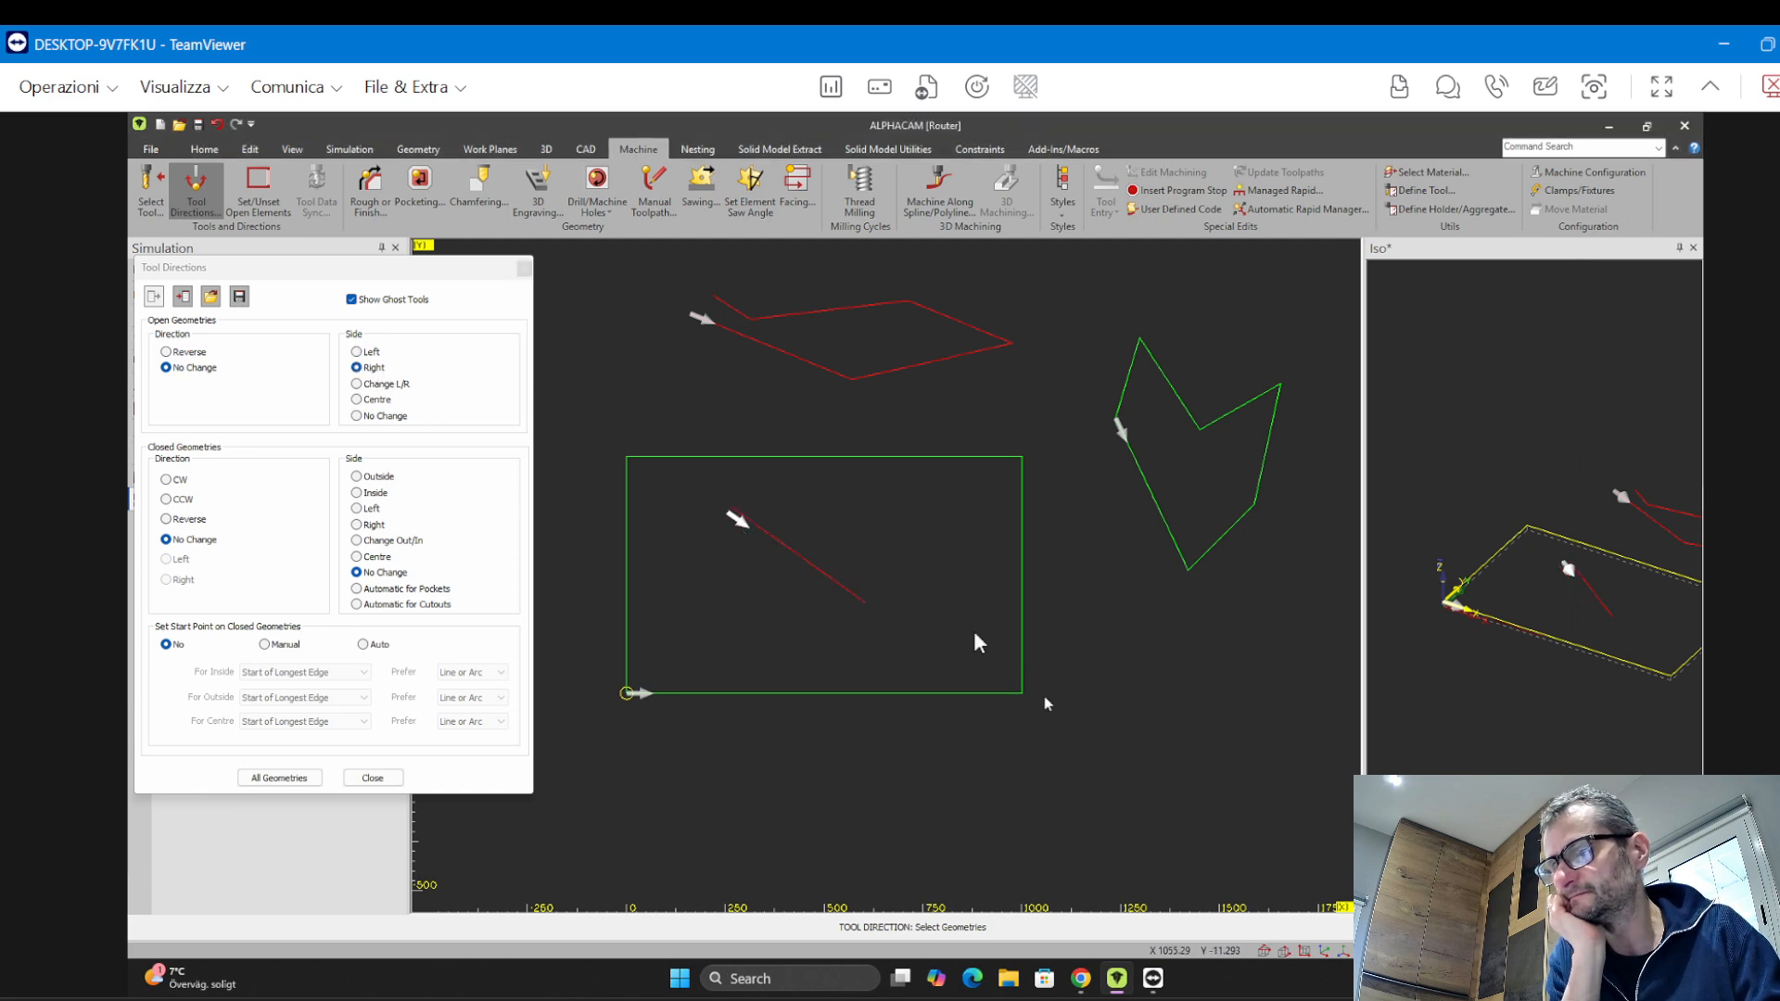
pyautogui.click(377, 399)
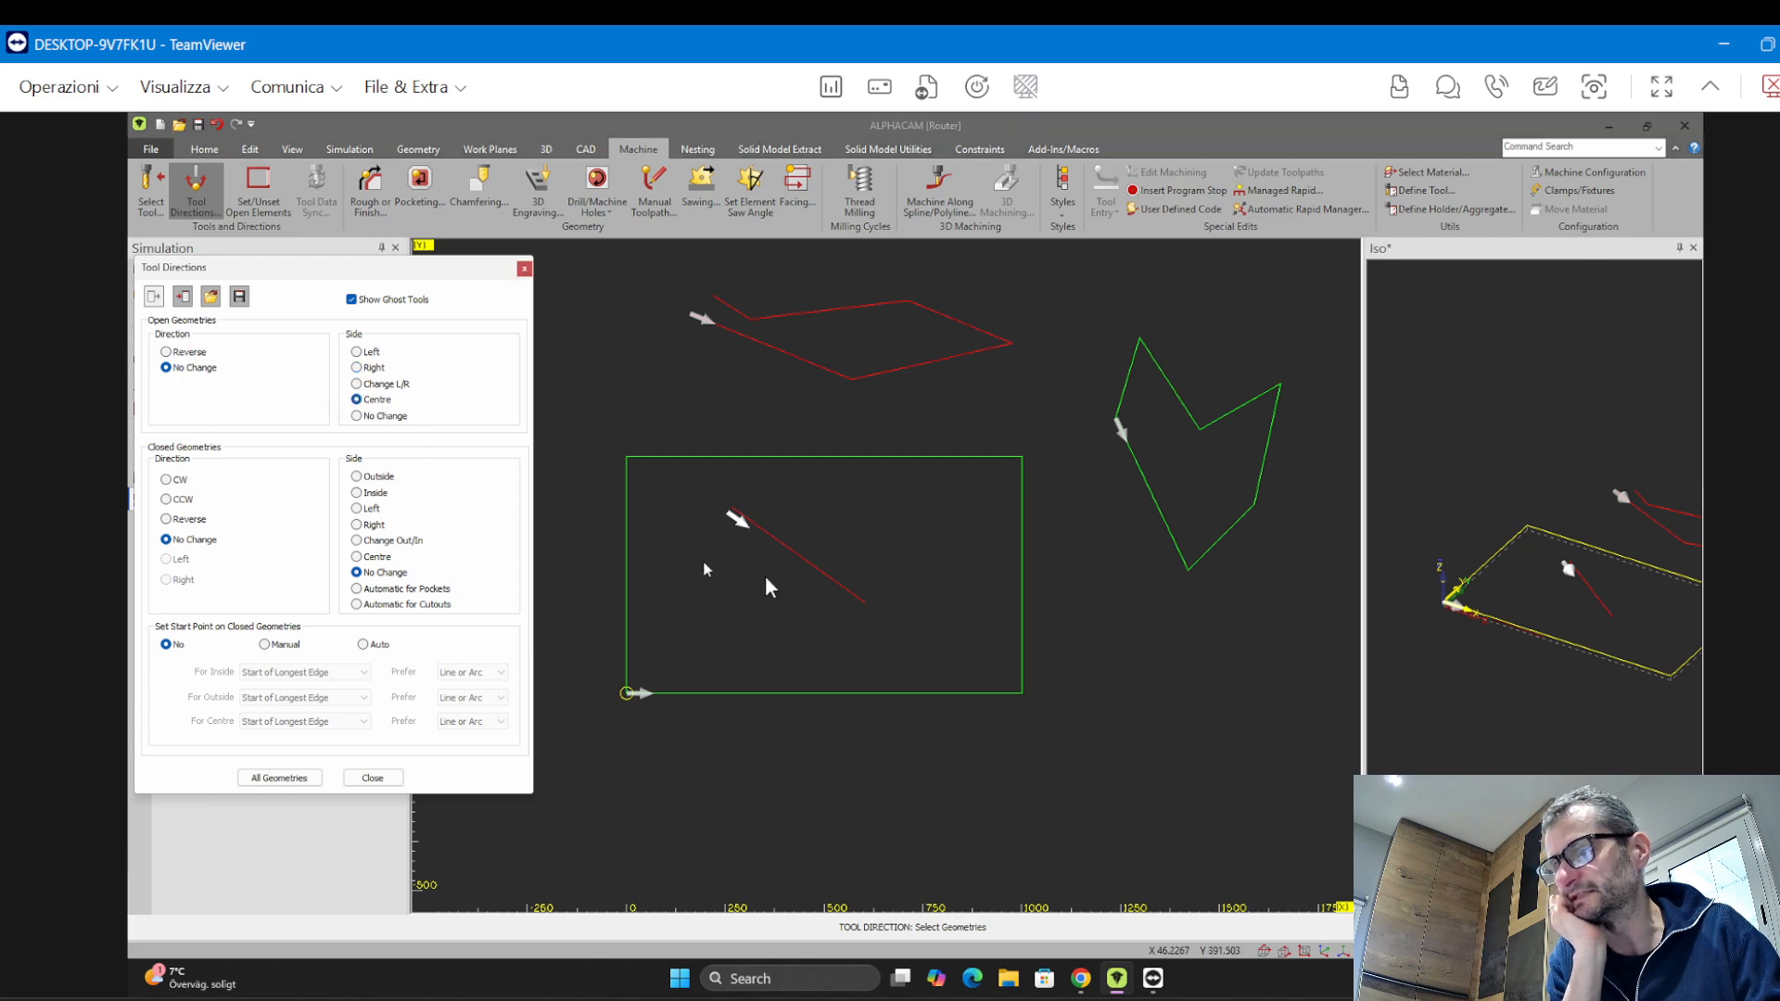
pyautogui.click(821, 574)
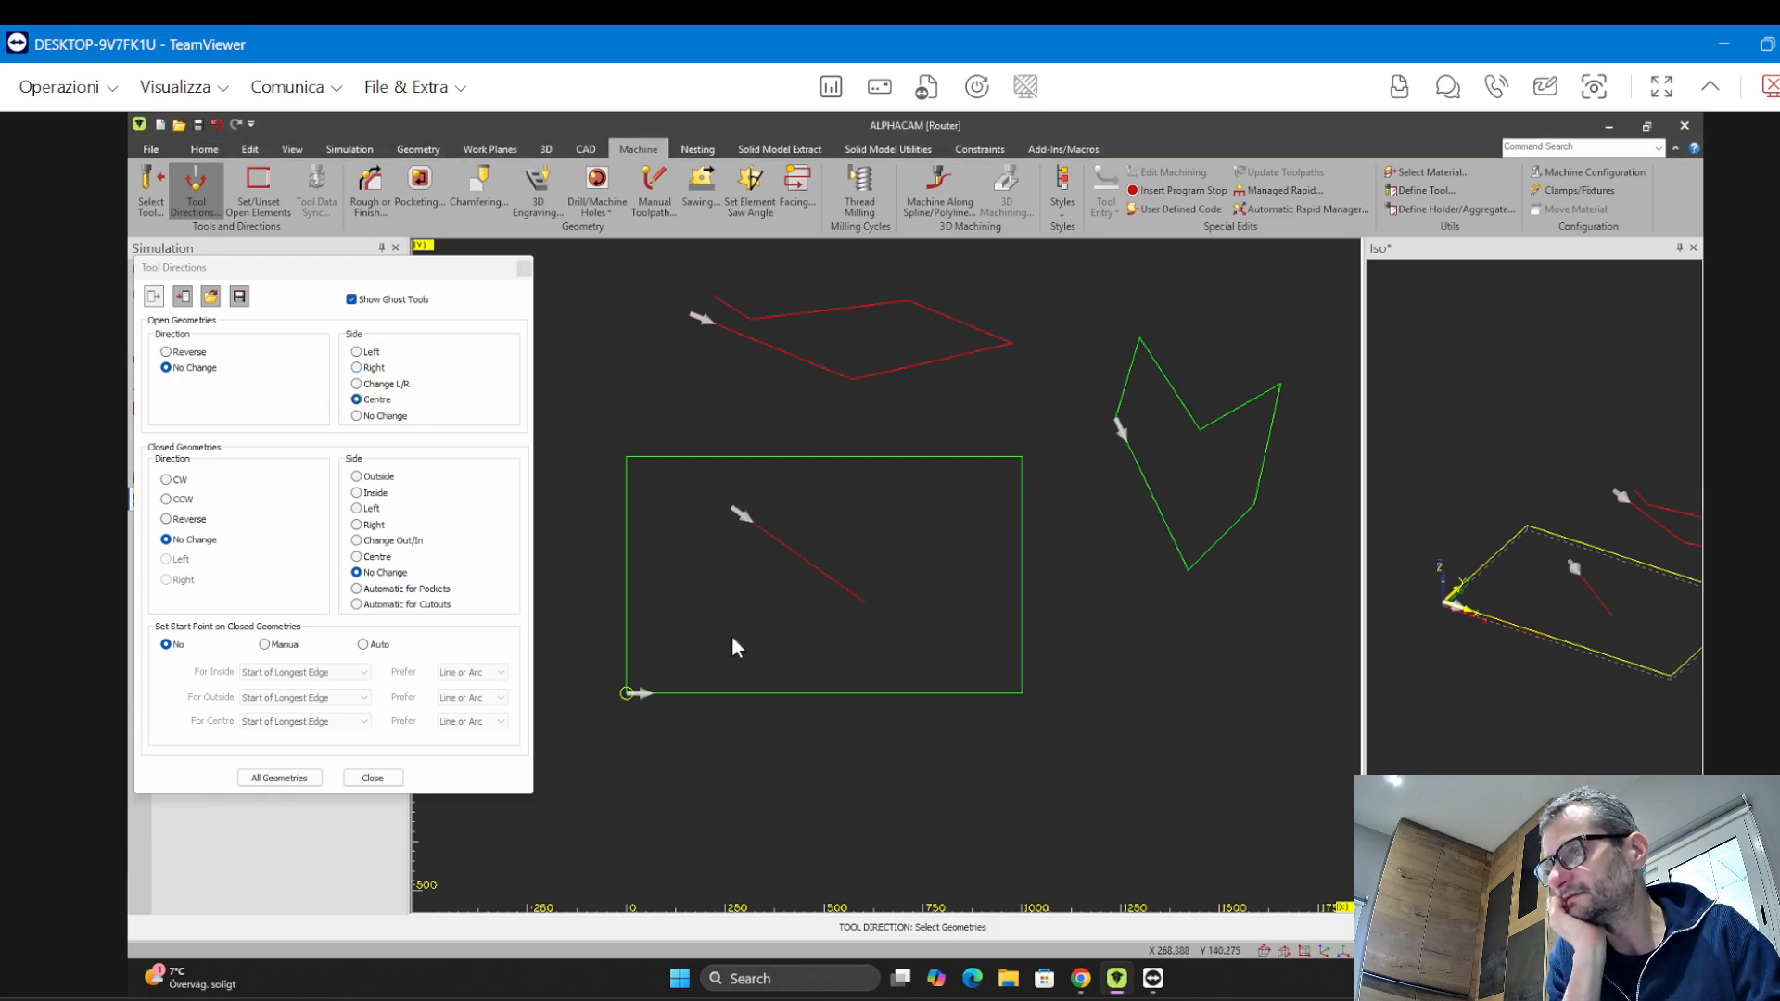
# Set the line's tool side back to Left and close the Tool Directions dialog
pyautogui.click(358, 354)
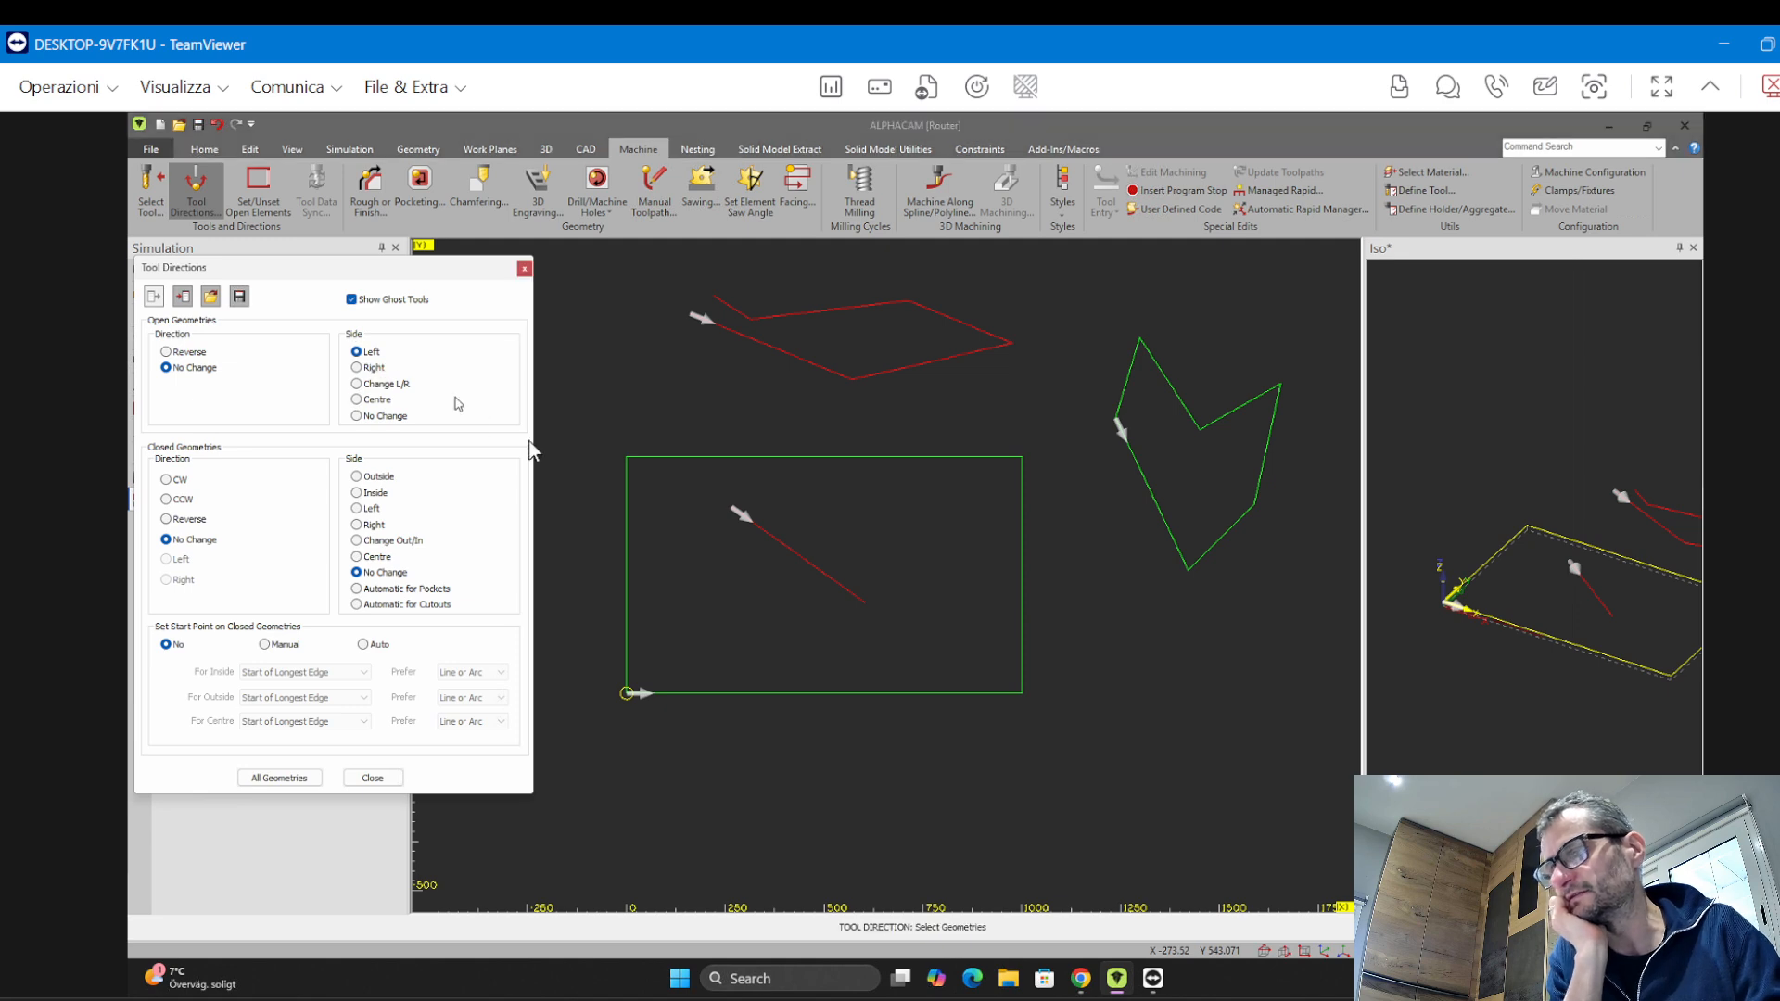
pyautogui.click(799, 554)
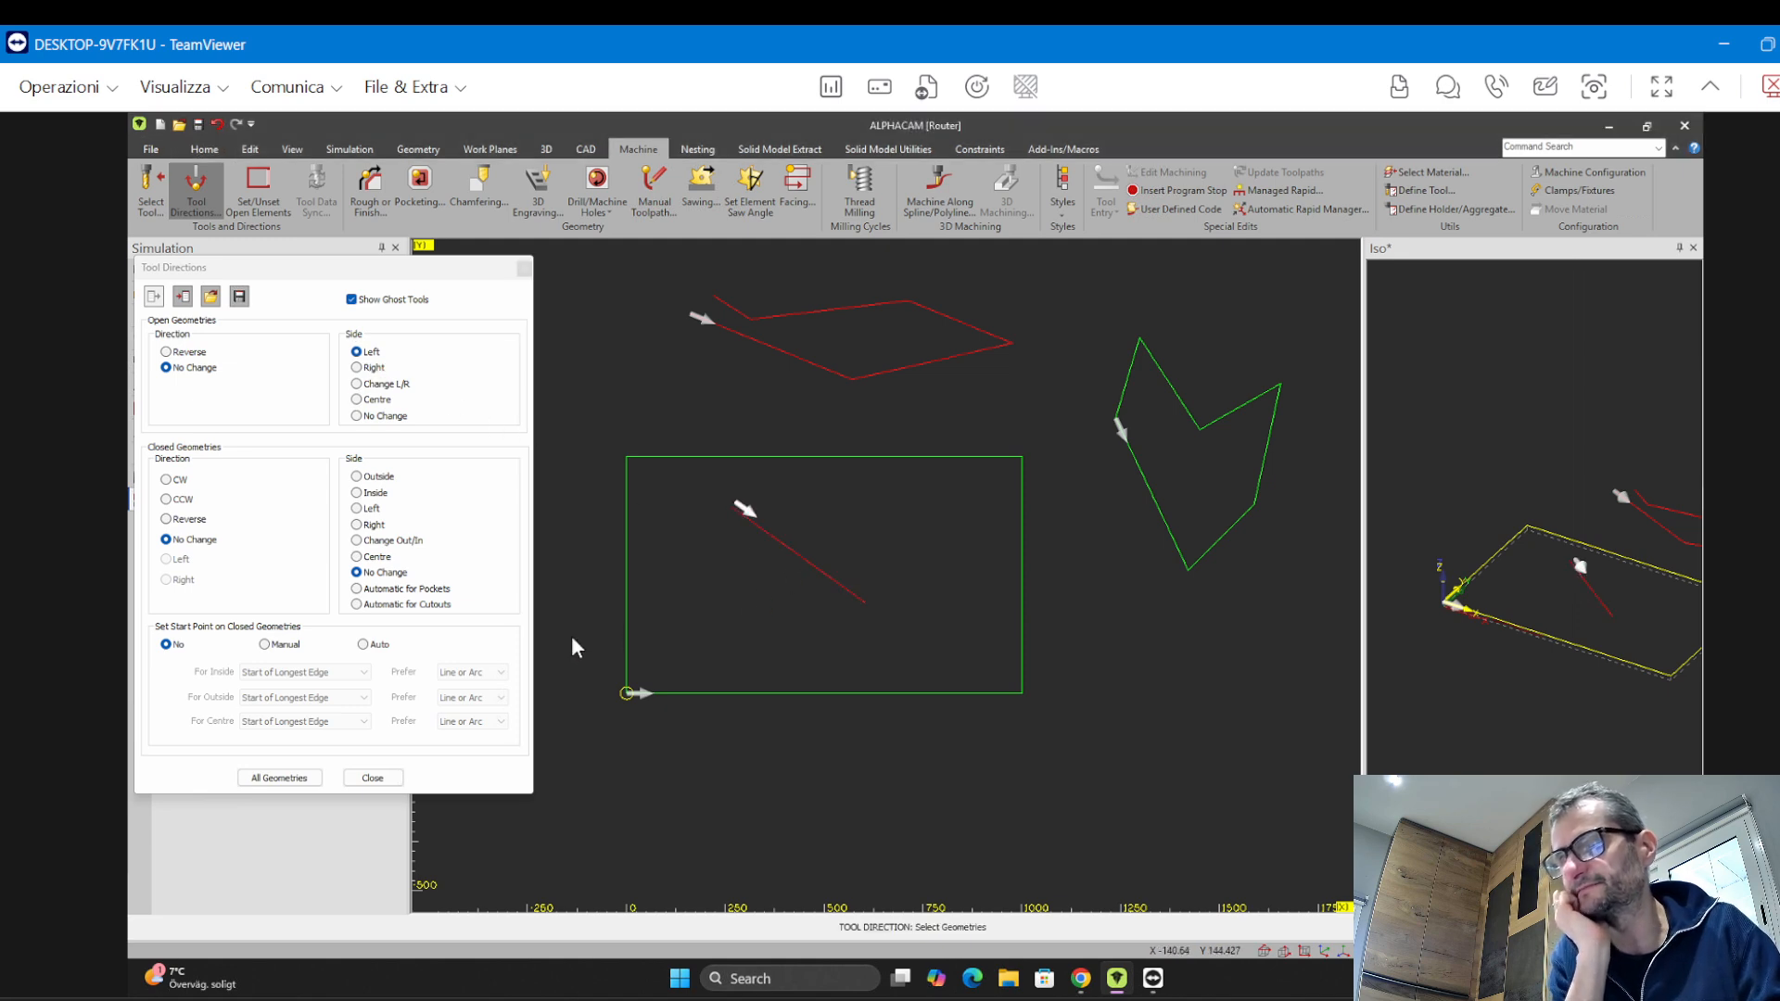
pyautogui.click(375, 778)
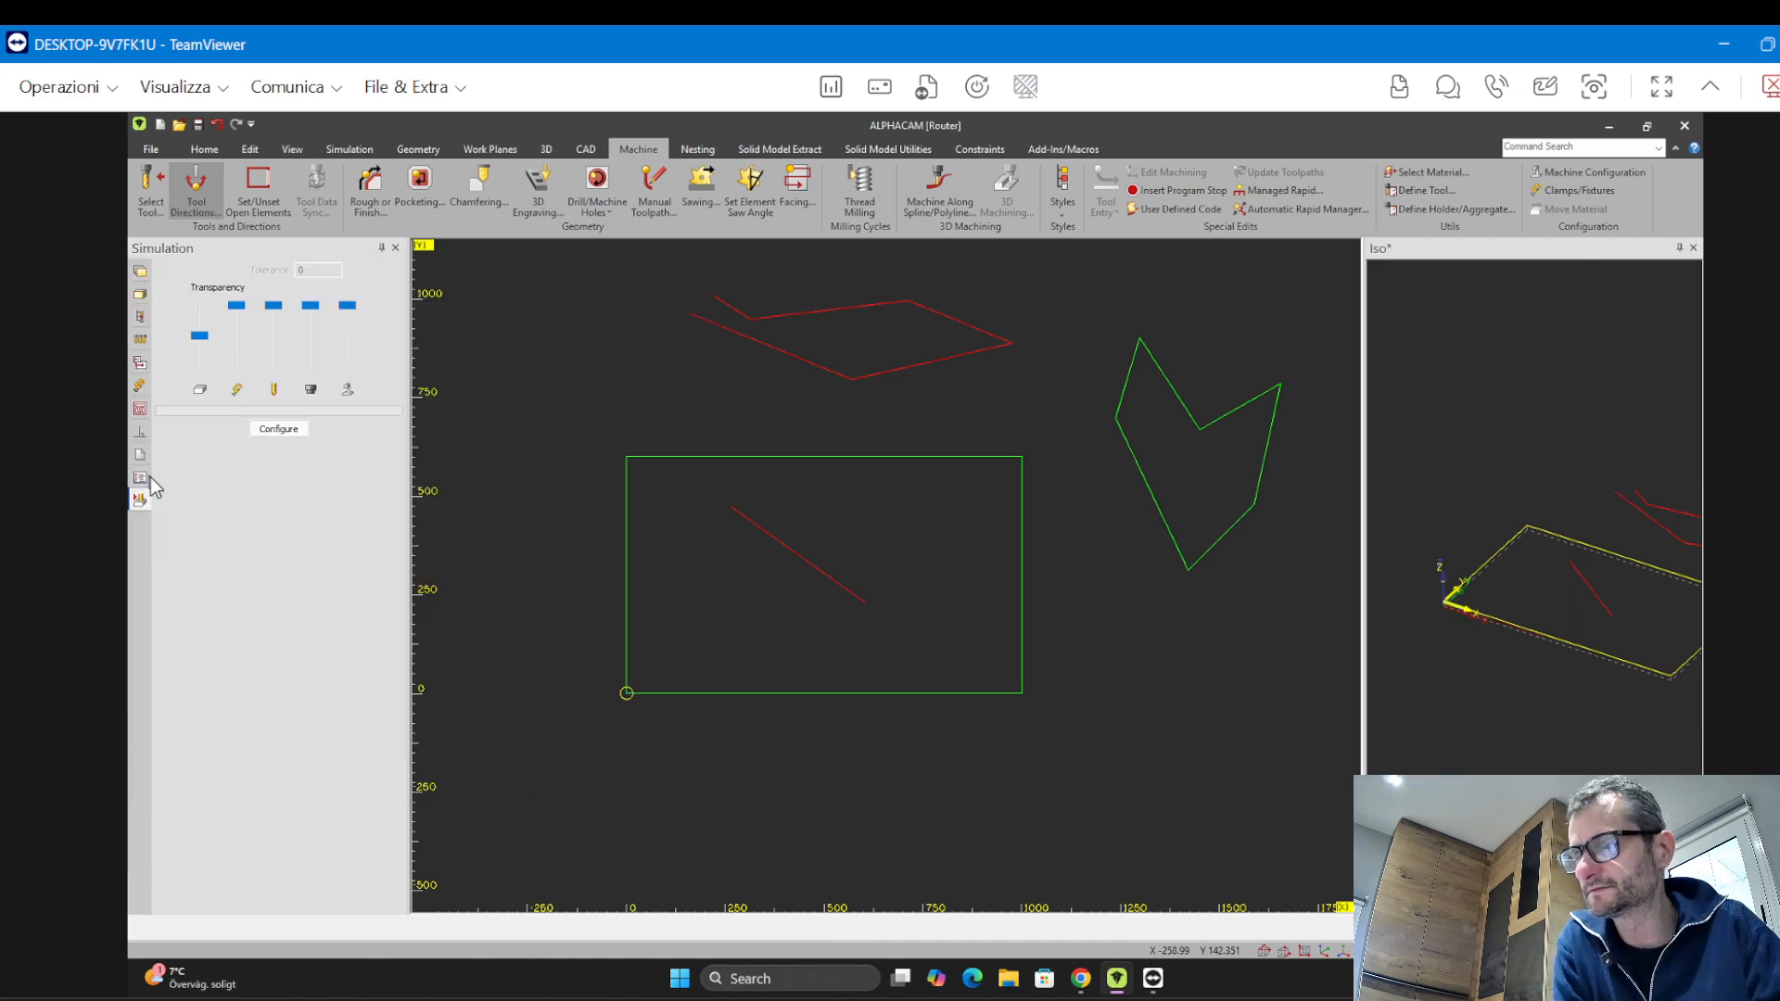
# Start a Rough or Finish operation and choose Vertical sides
pyautogui.click(369, 202)
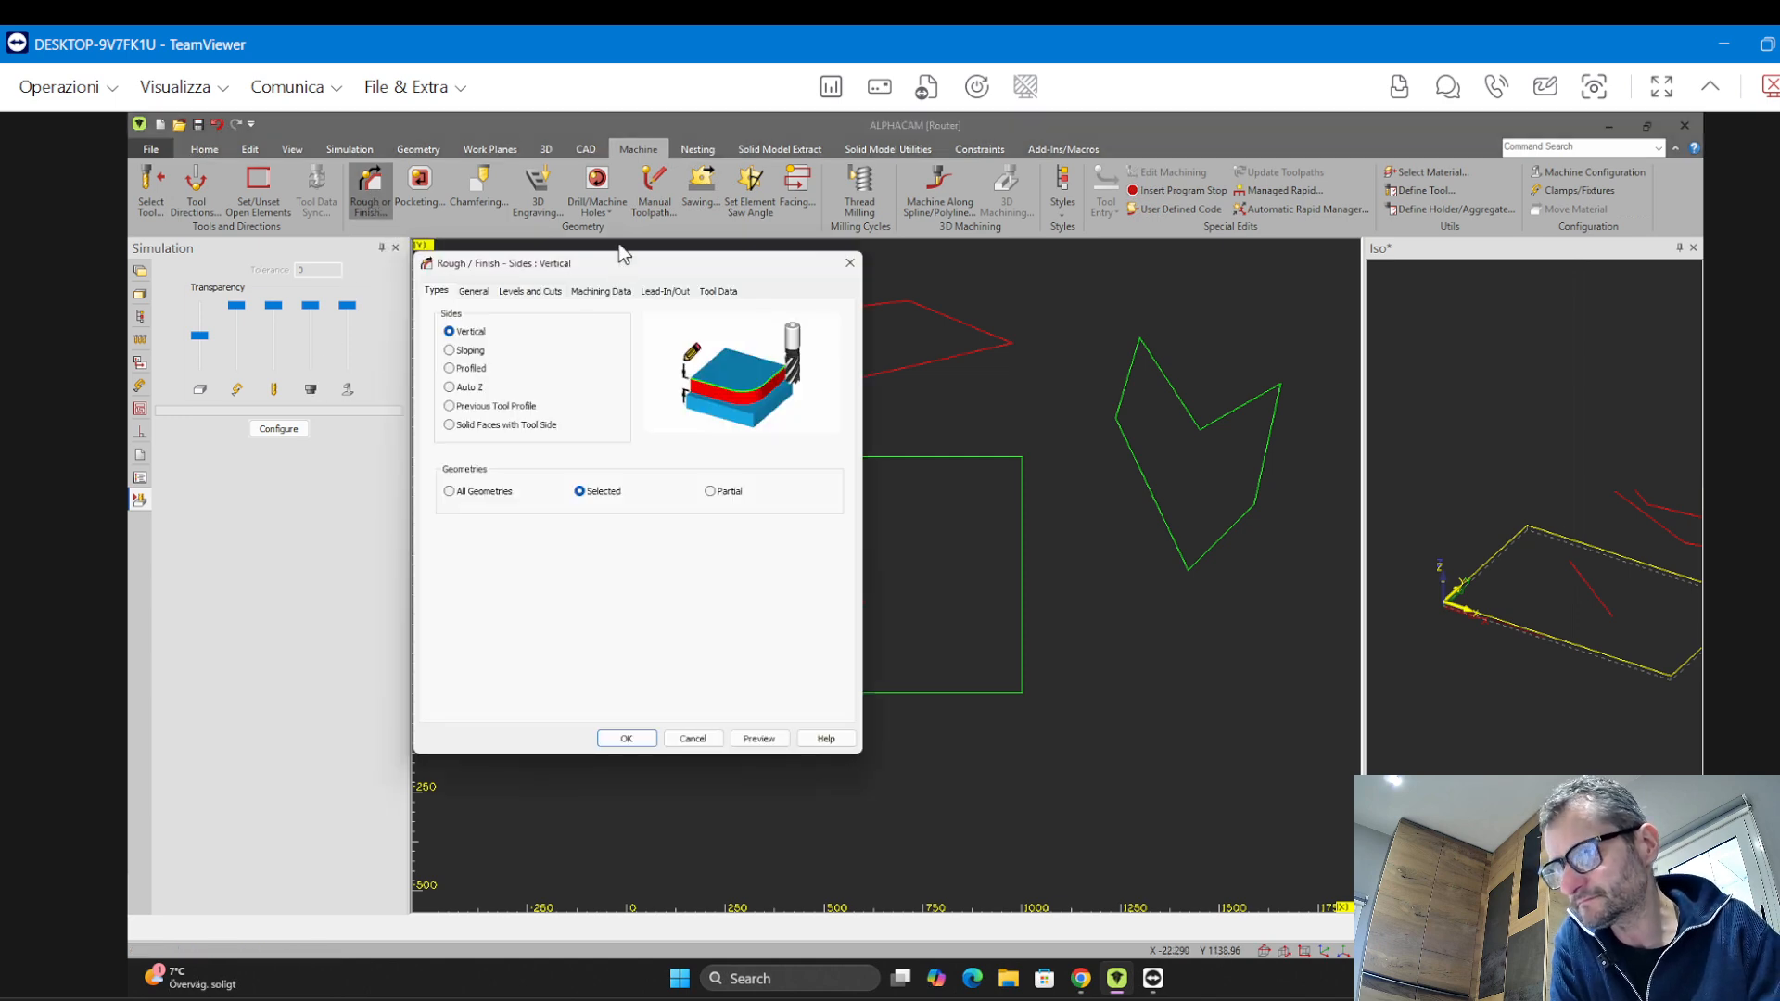
pyautogui.moveTo(615, 251); pyautogui.dragTo(430, 189)
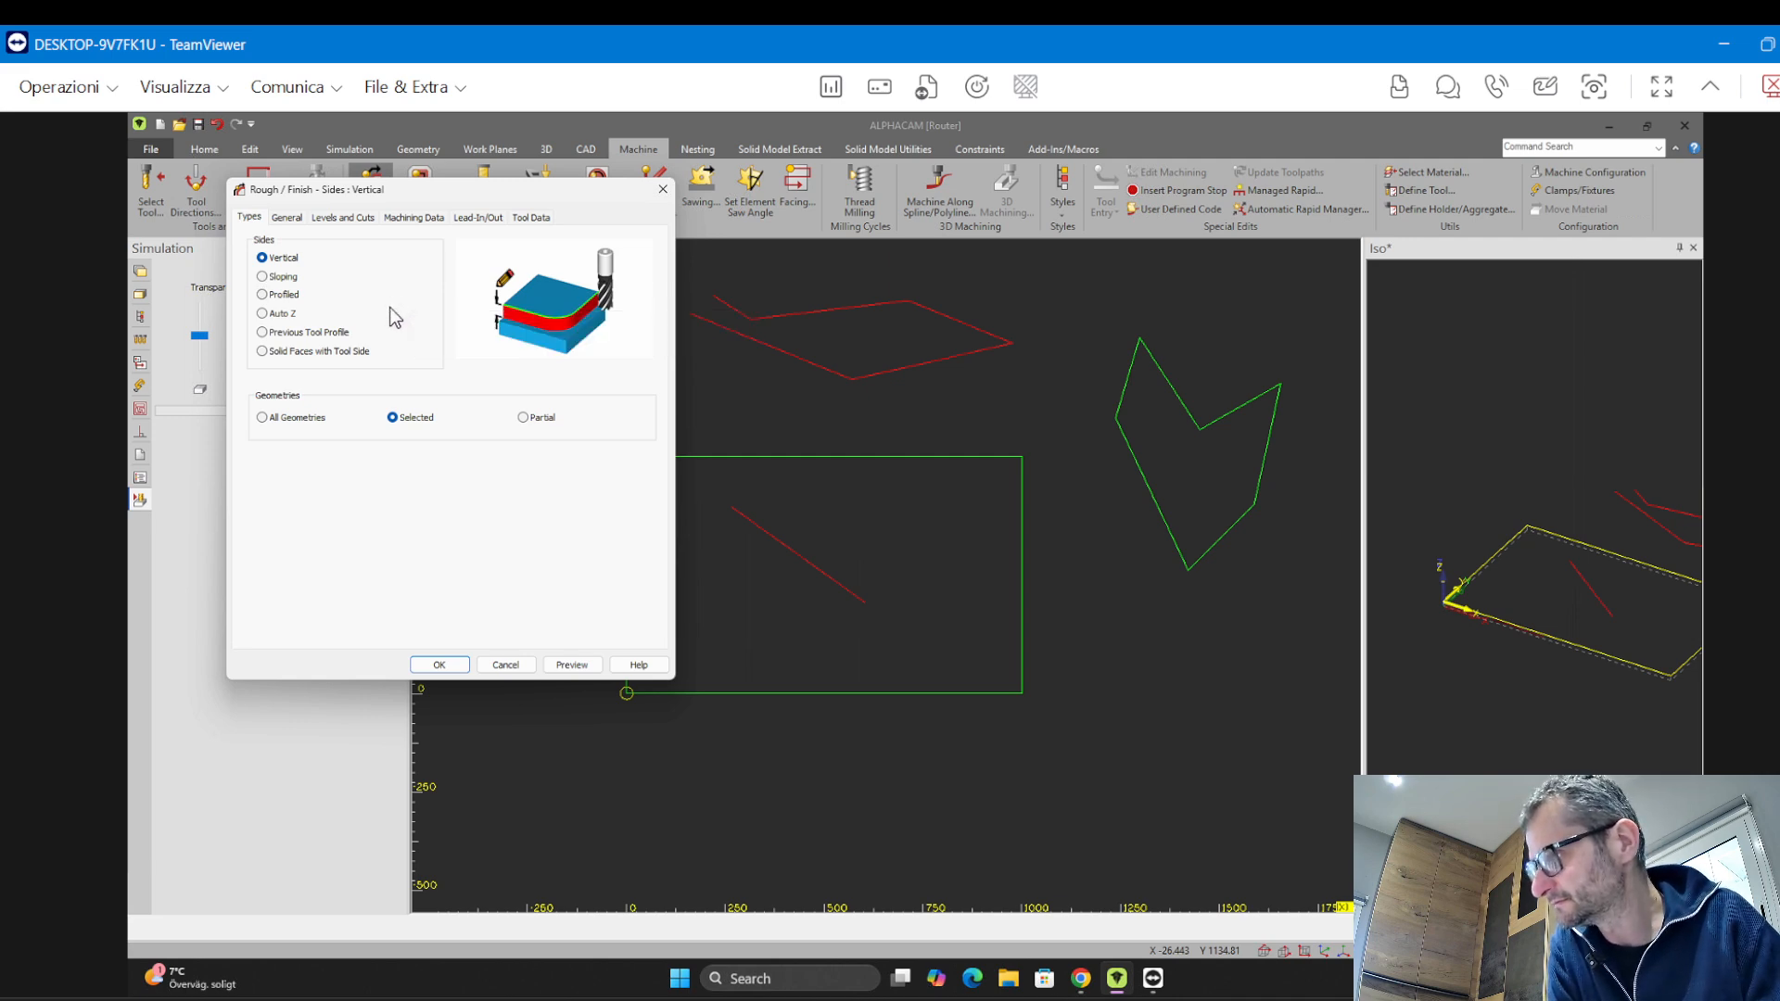
pyautogui.click(278, 314)
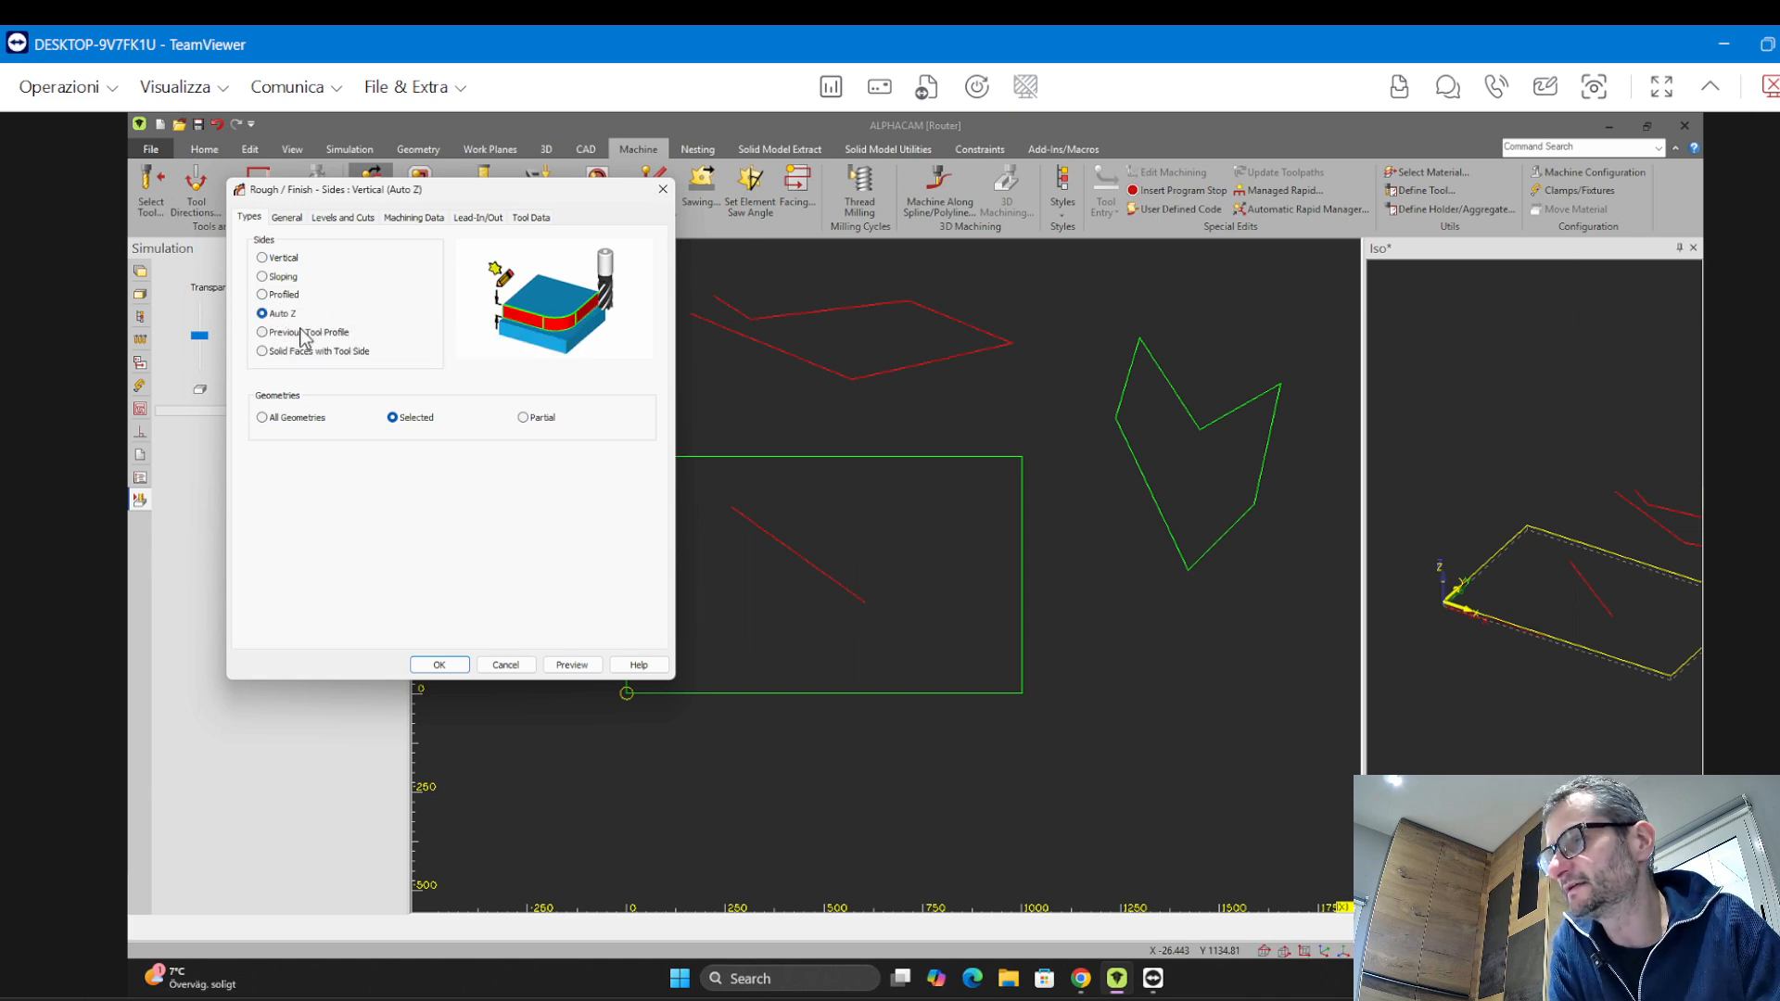
pyautogui.click(273, 260)
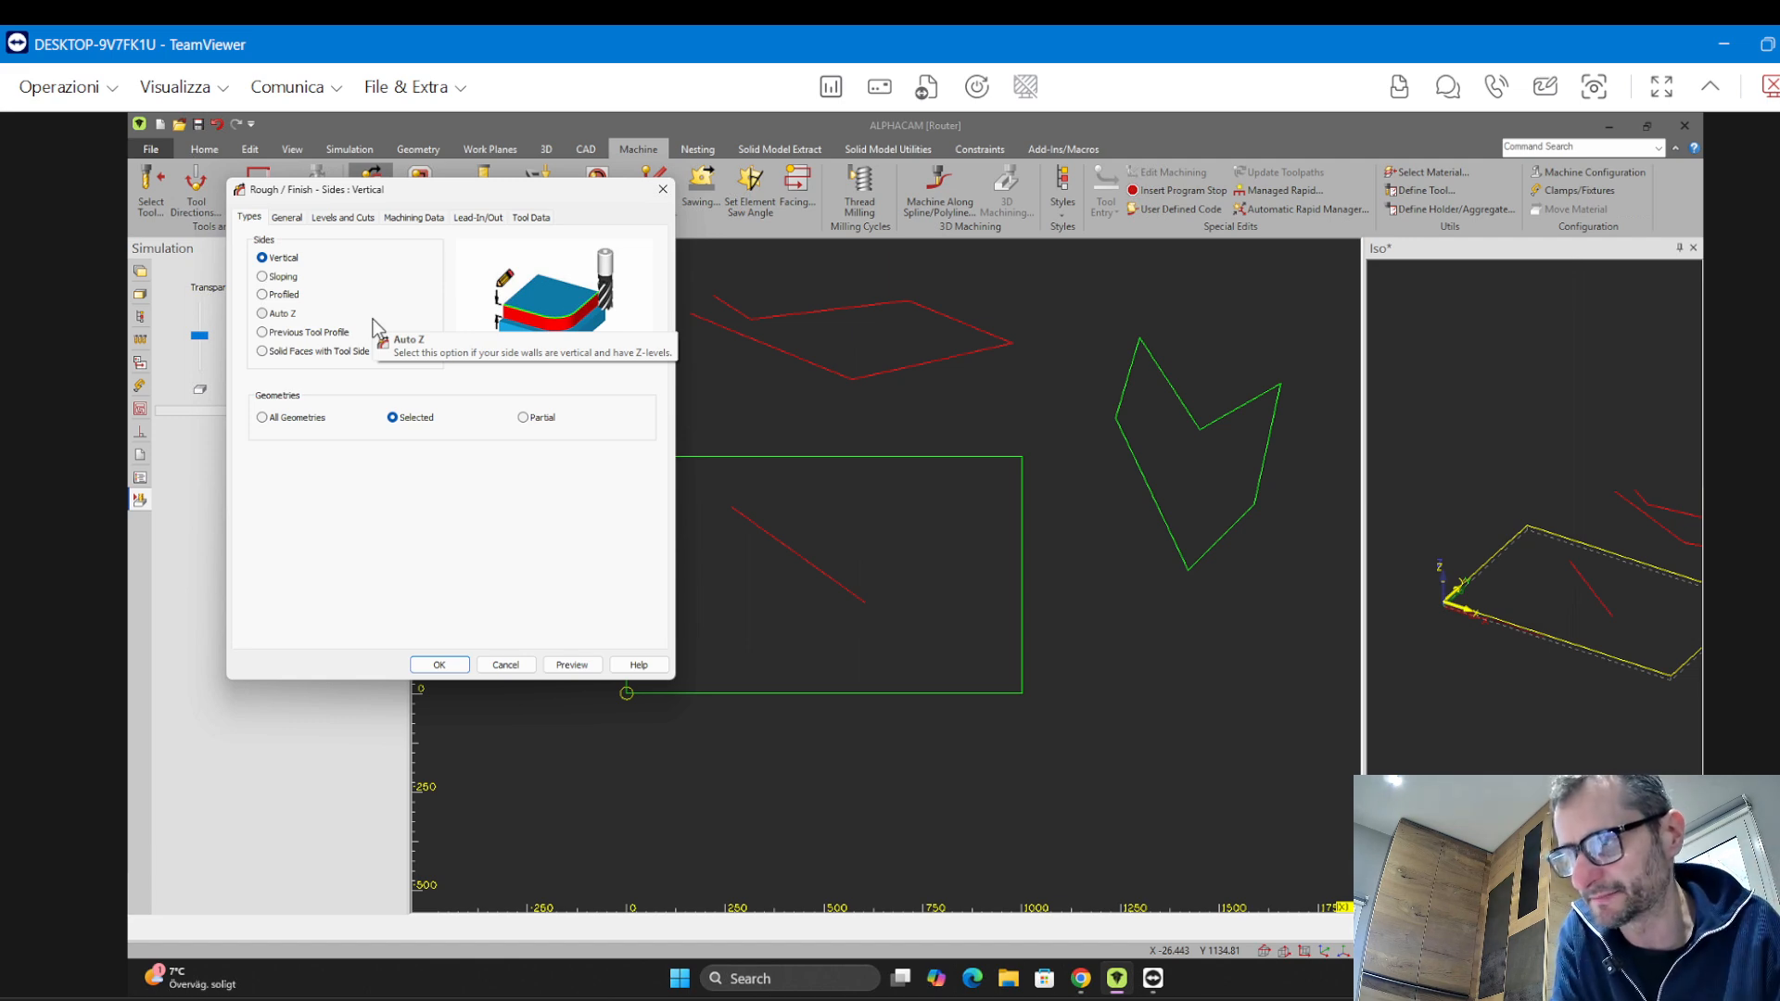
# Review the operation's tabs, set the spindle speed to 18000 and confirm the settings
pyautogui.click(364, 219)
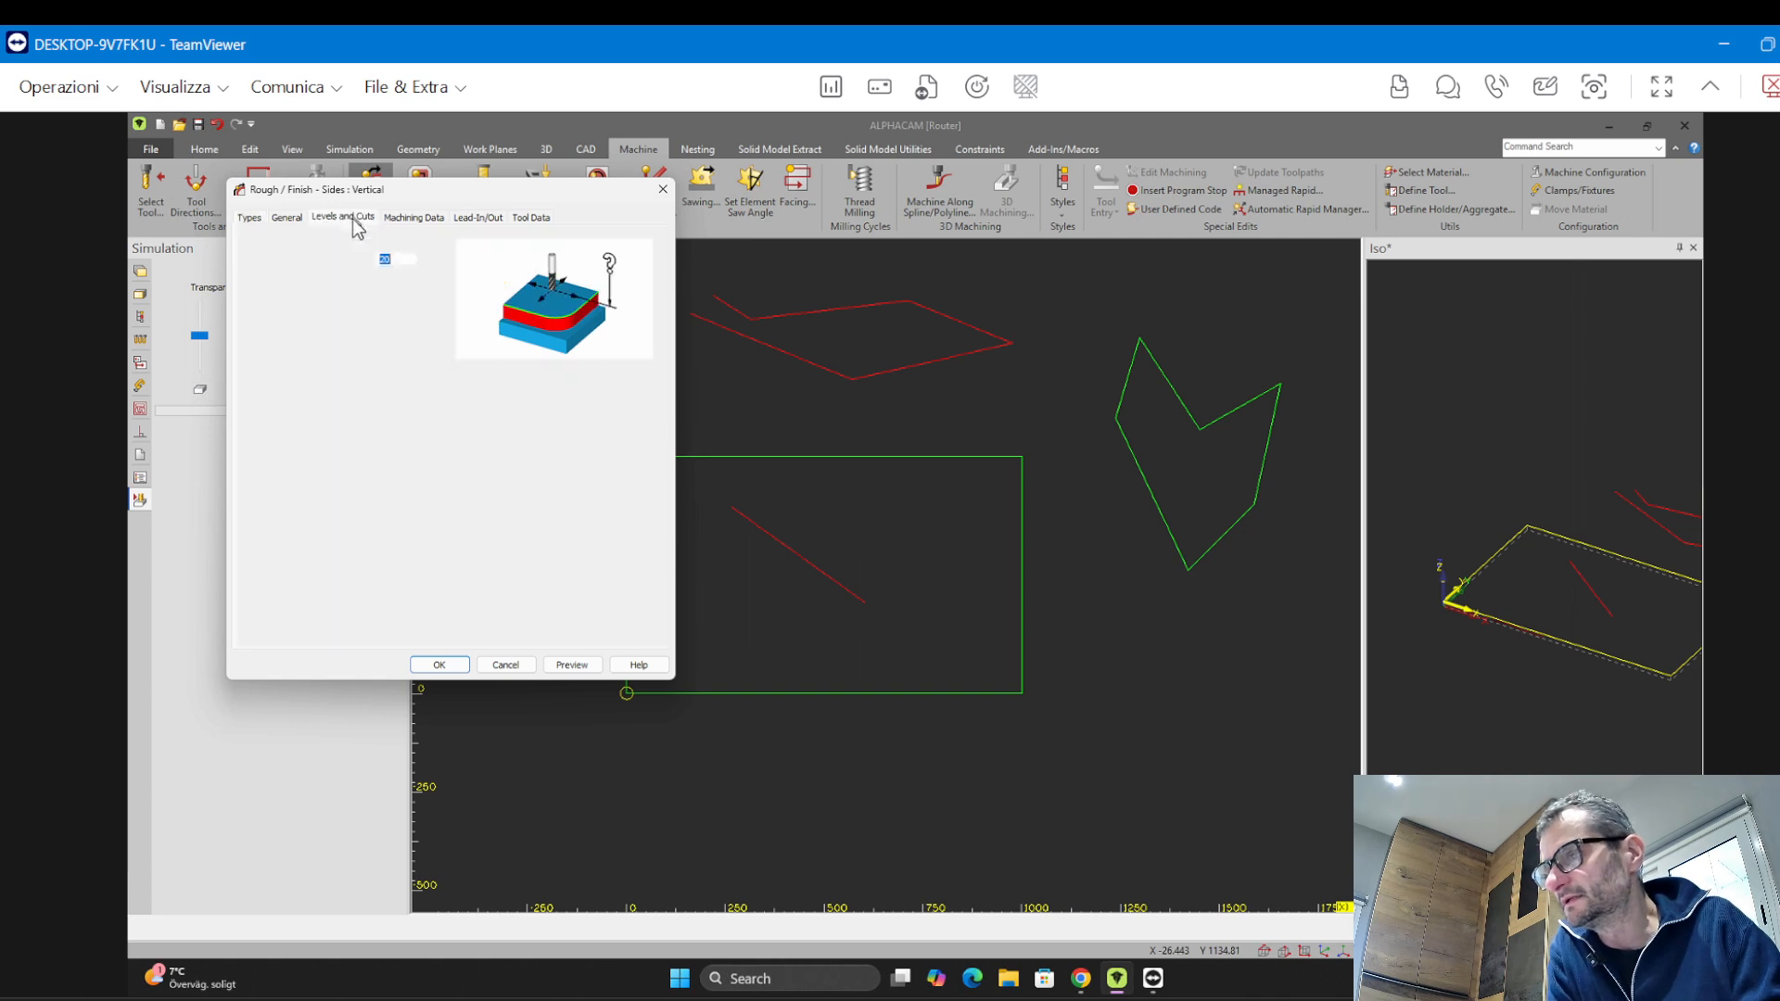
pyautogui.click(401, 334)
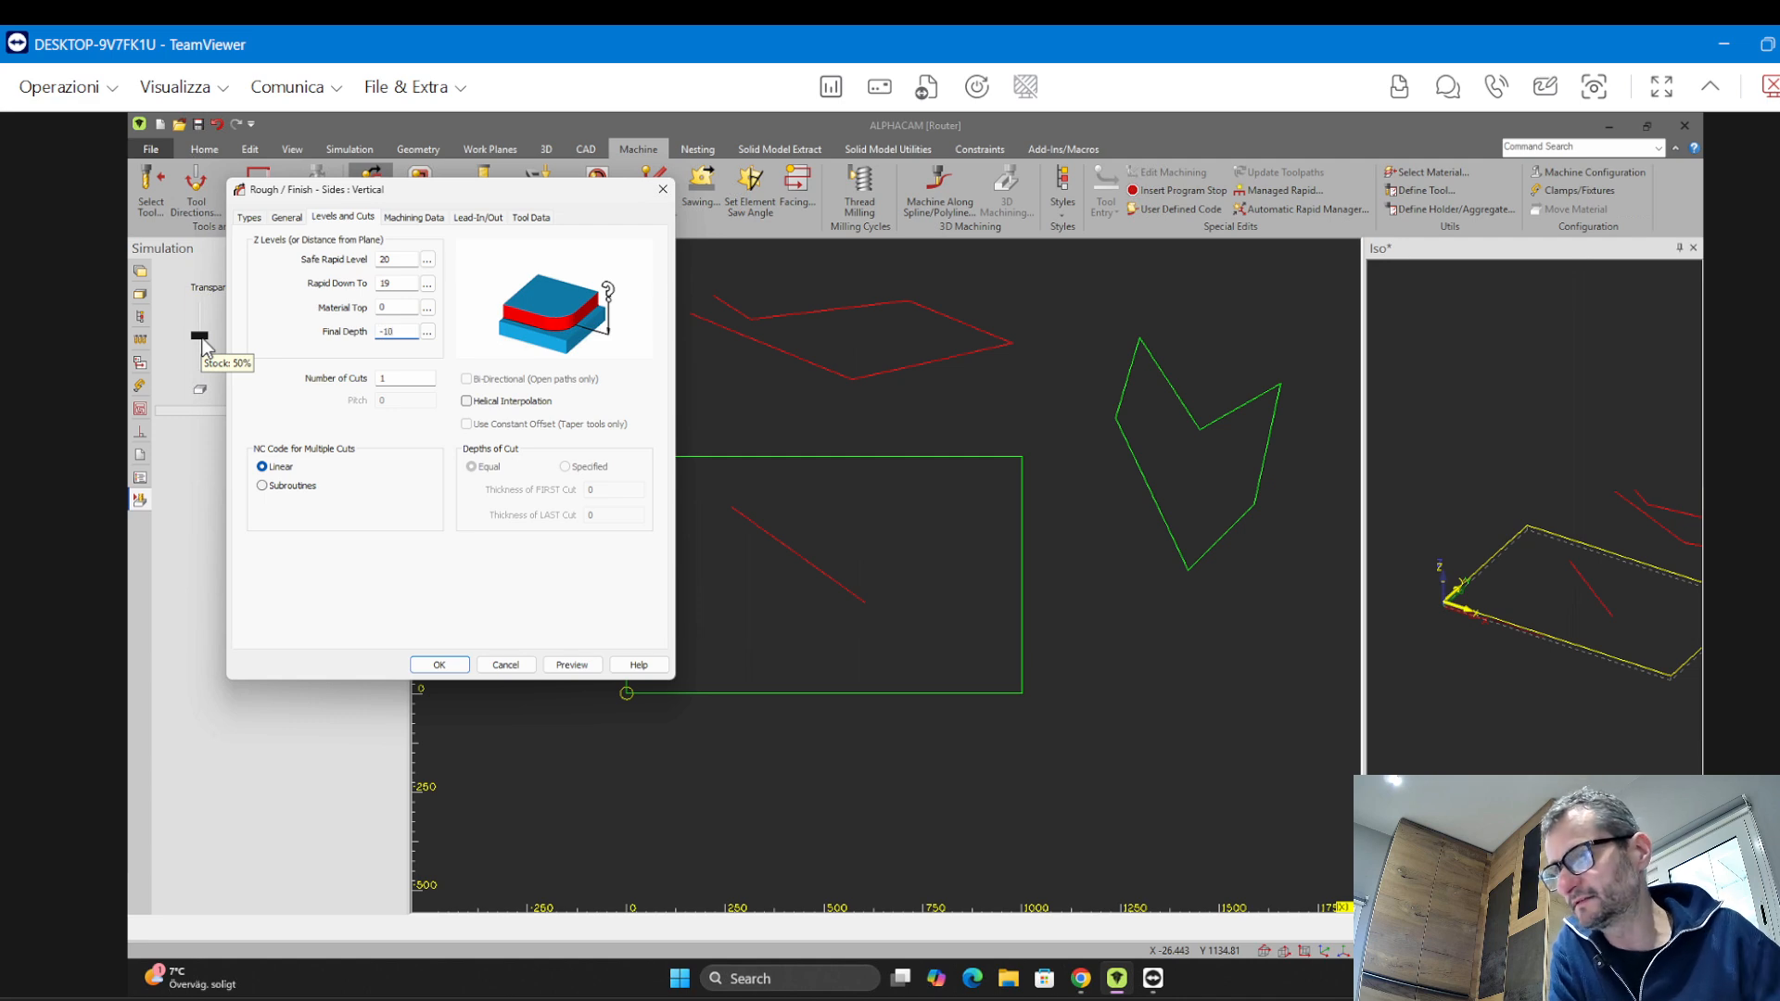
pyautogui.click(414, 217)
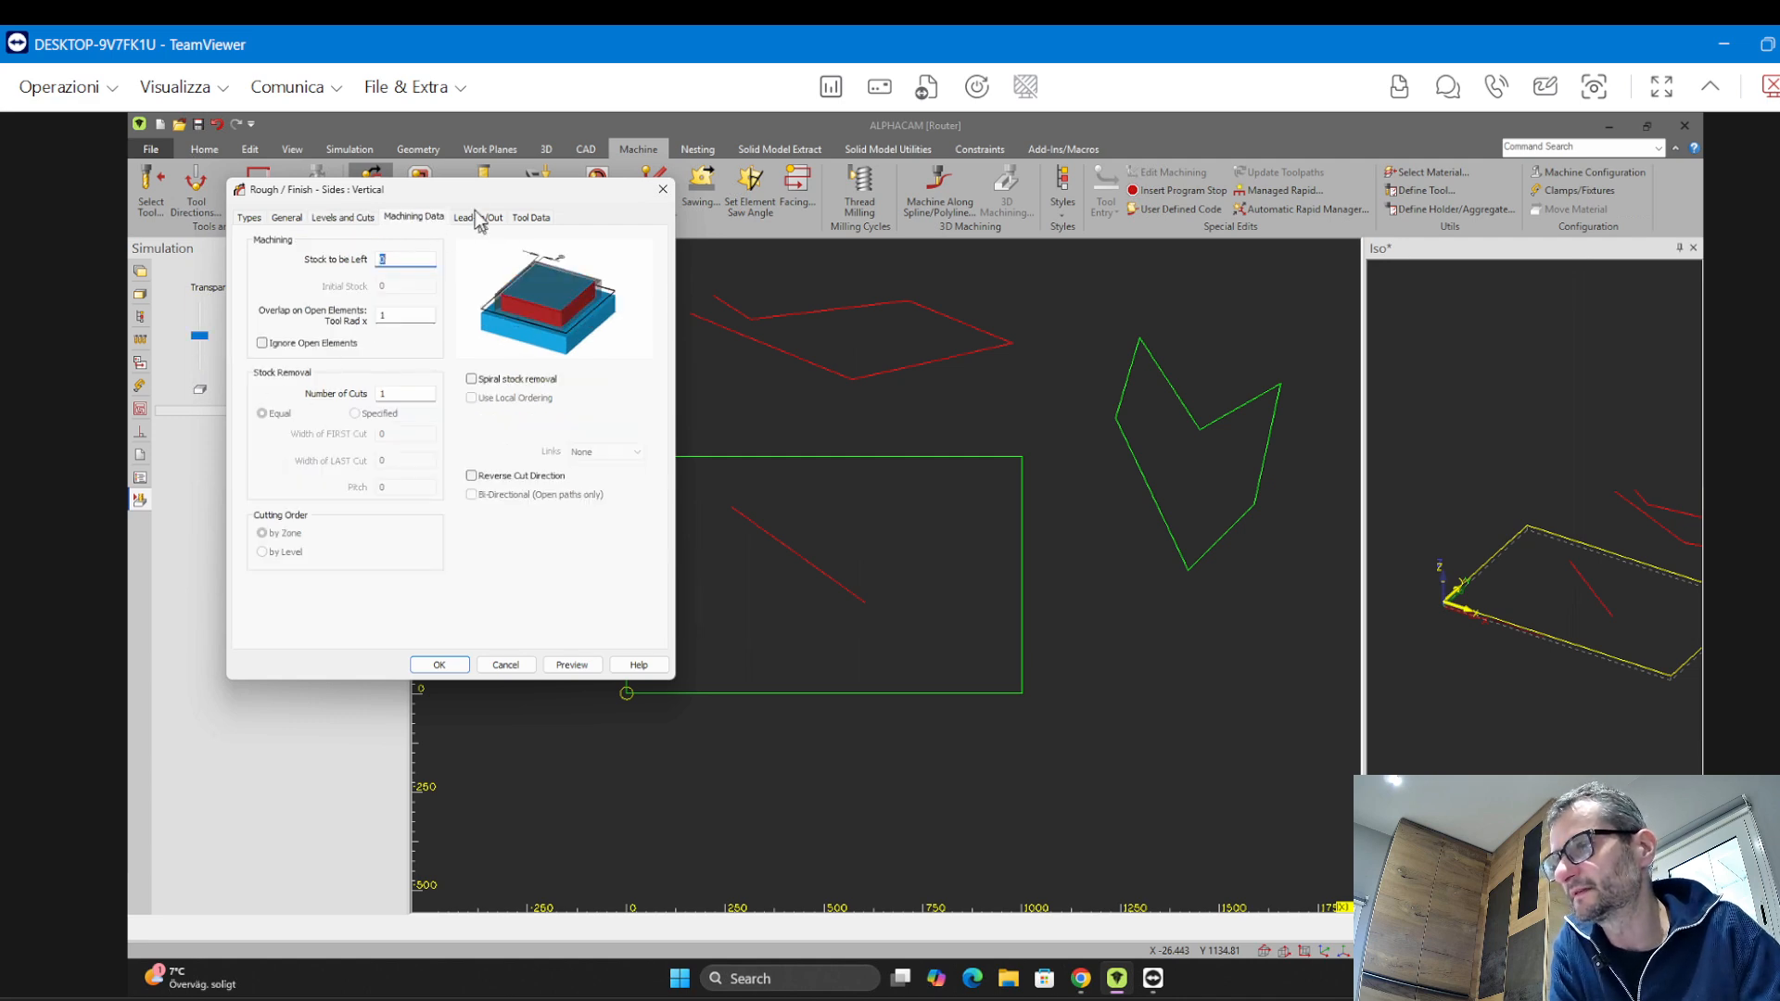
pyautogui.click(480, 219)
pyautogui.click(533, 218)
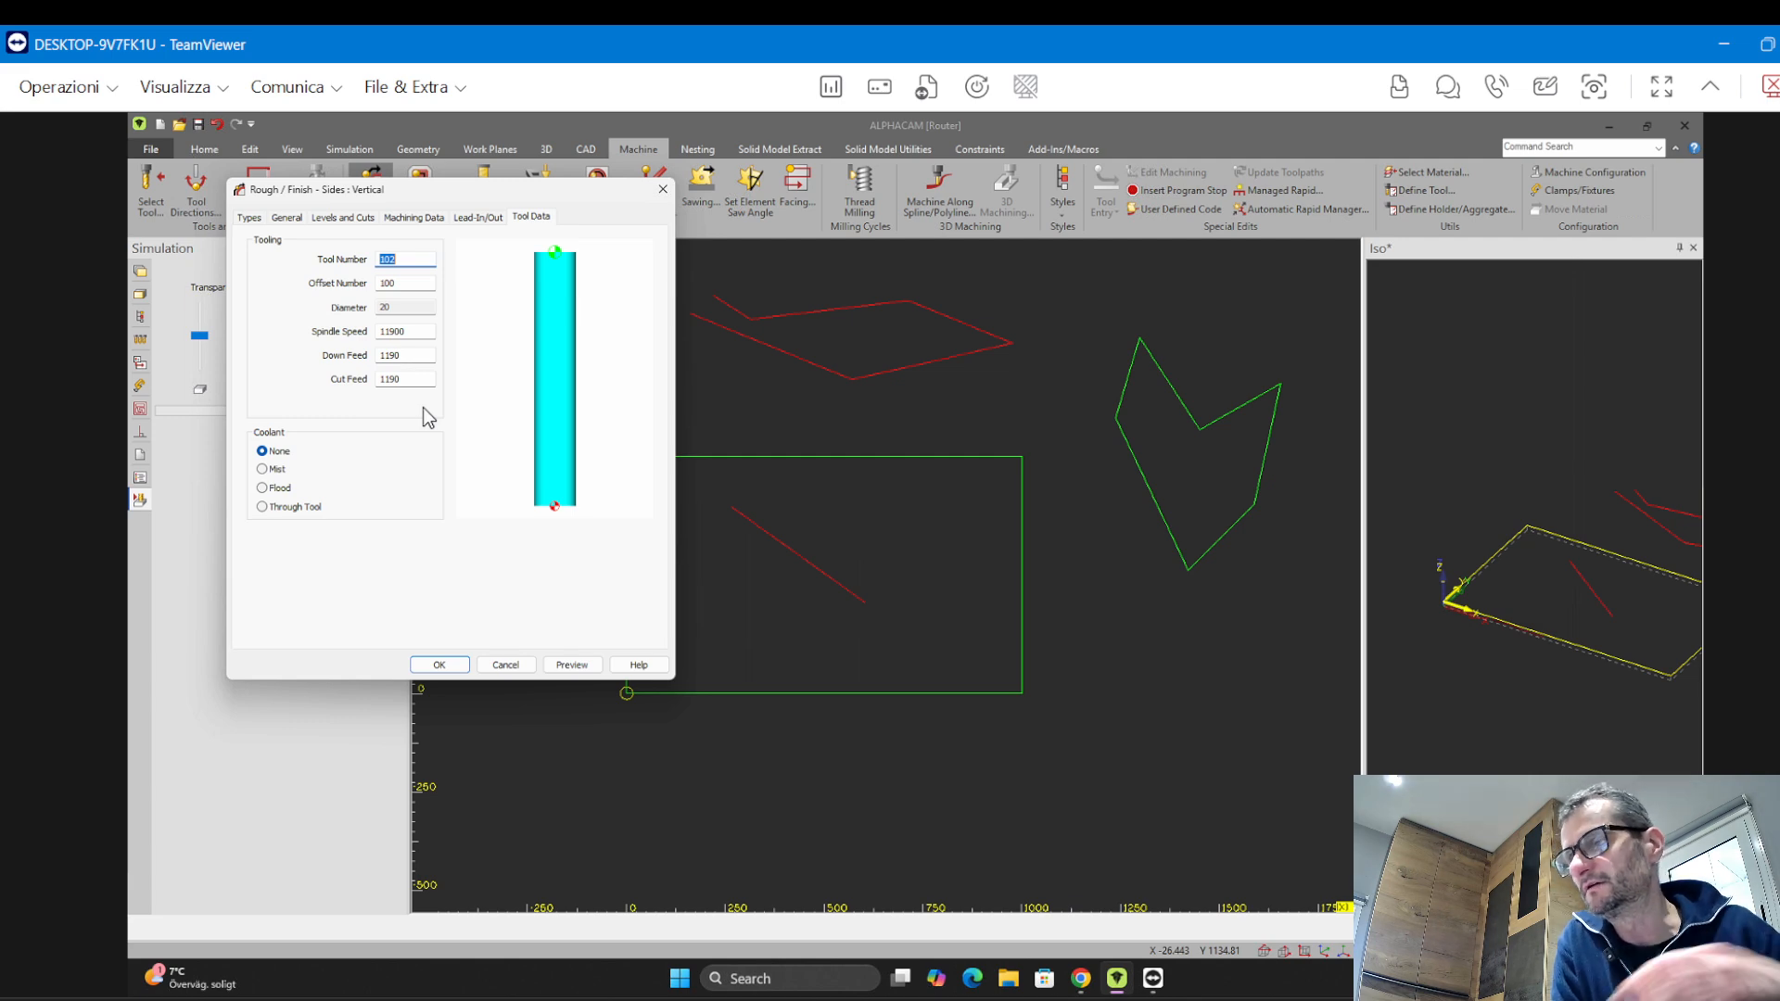
pyautogui.click(412, 331)
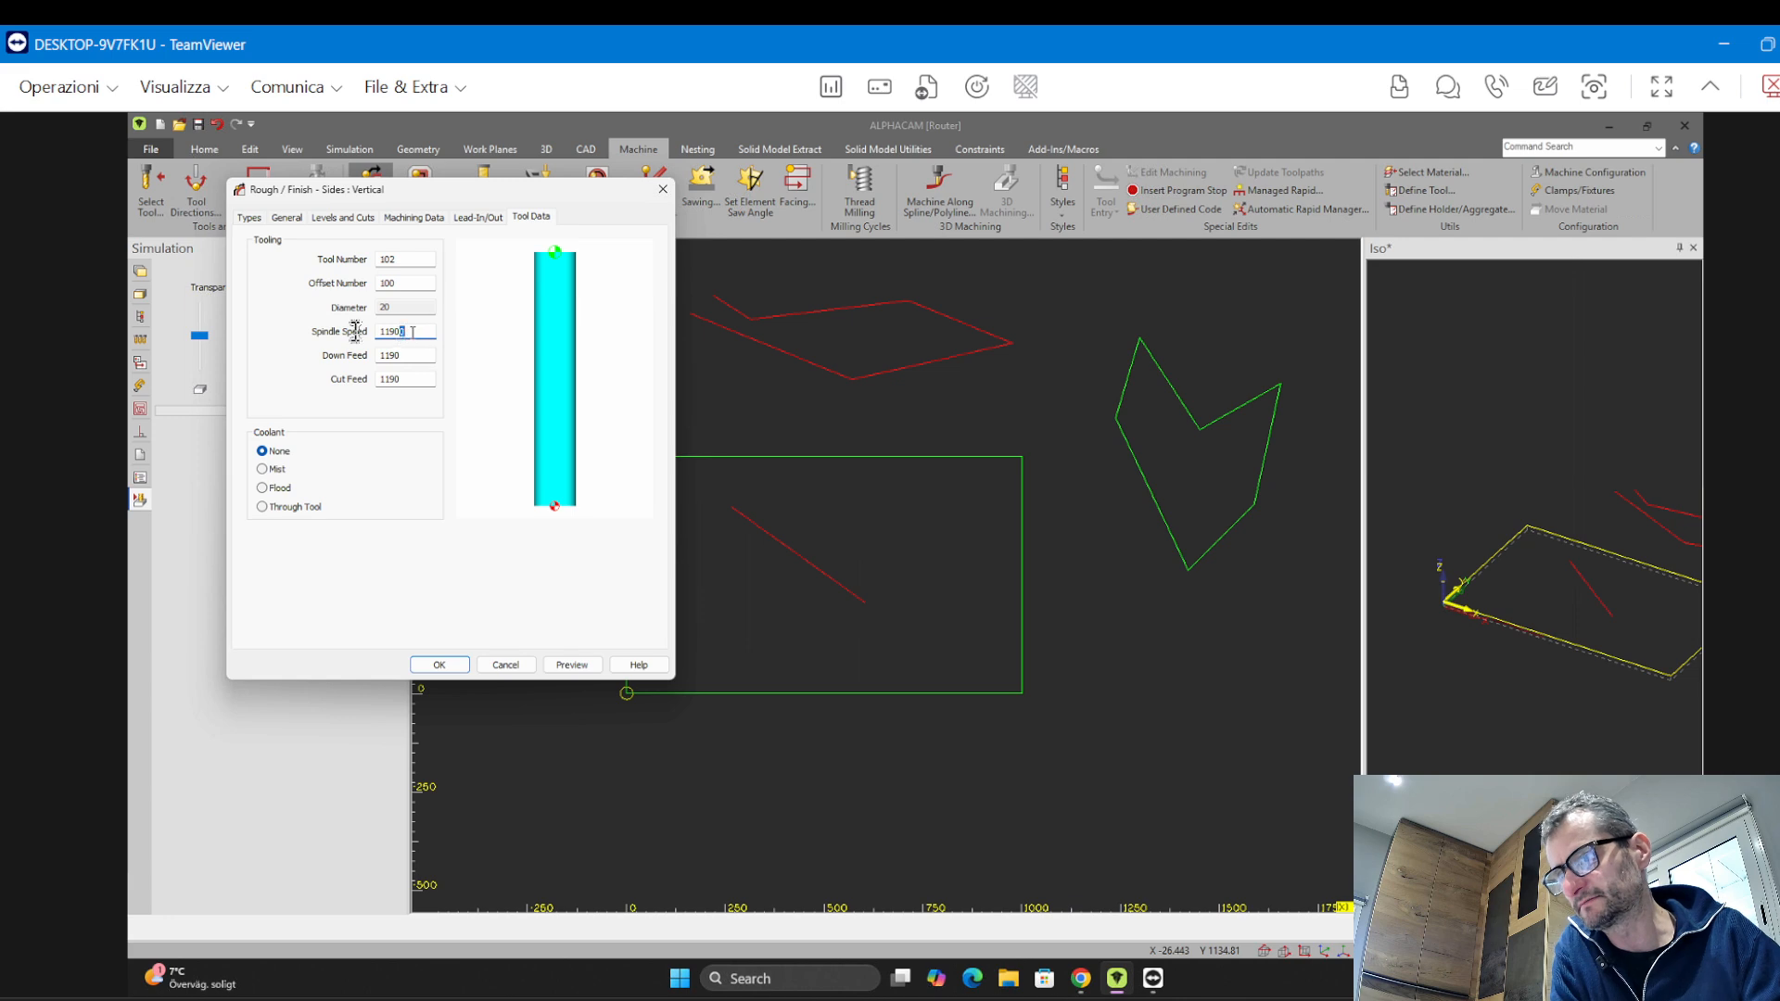
pyautogui.doubleClick(413, 331)
pyautogui.write('18000')
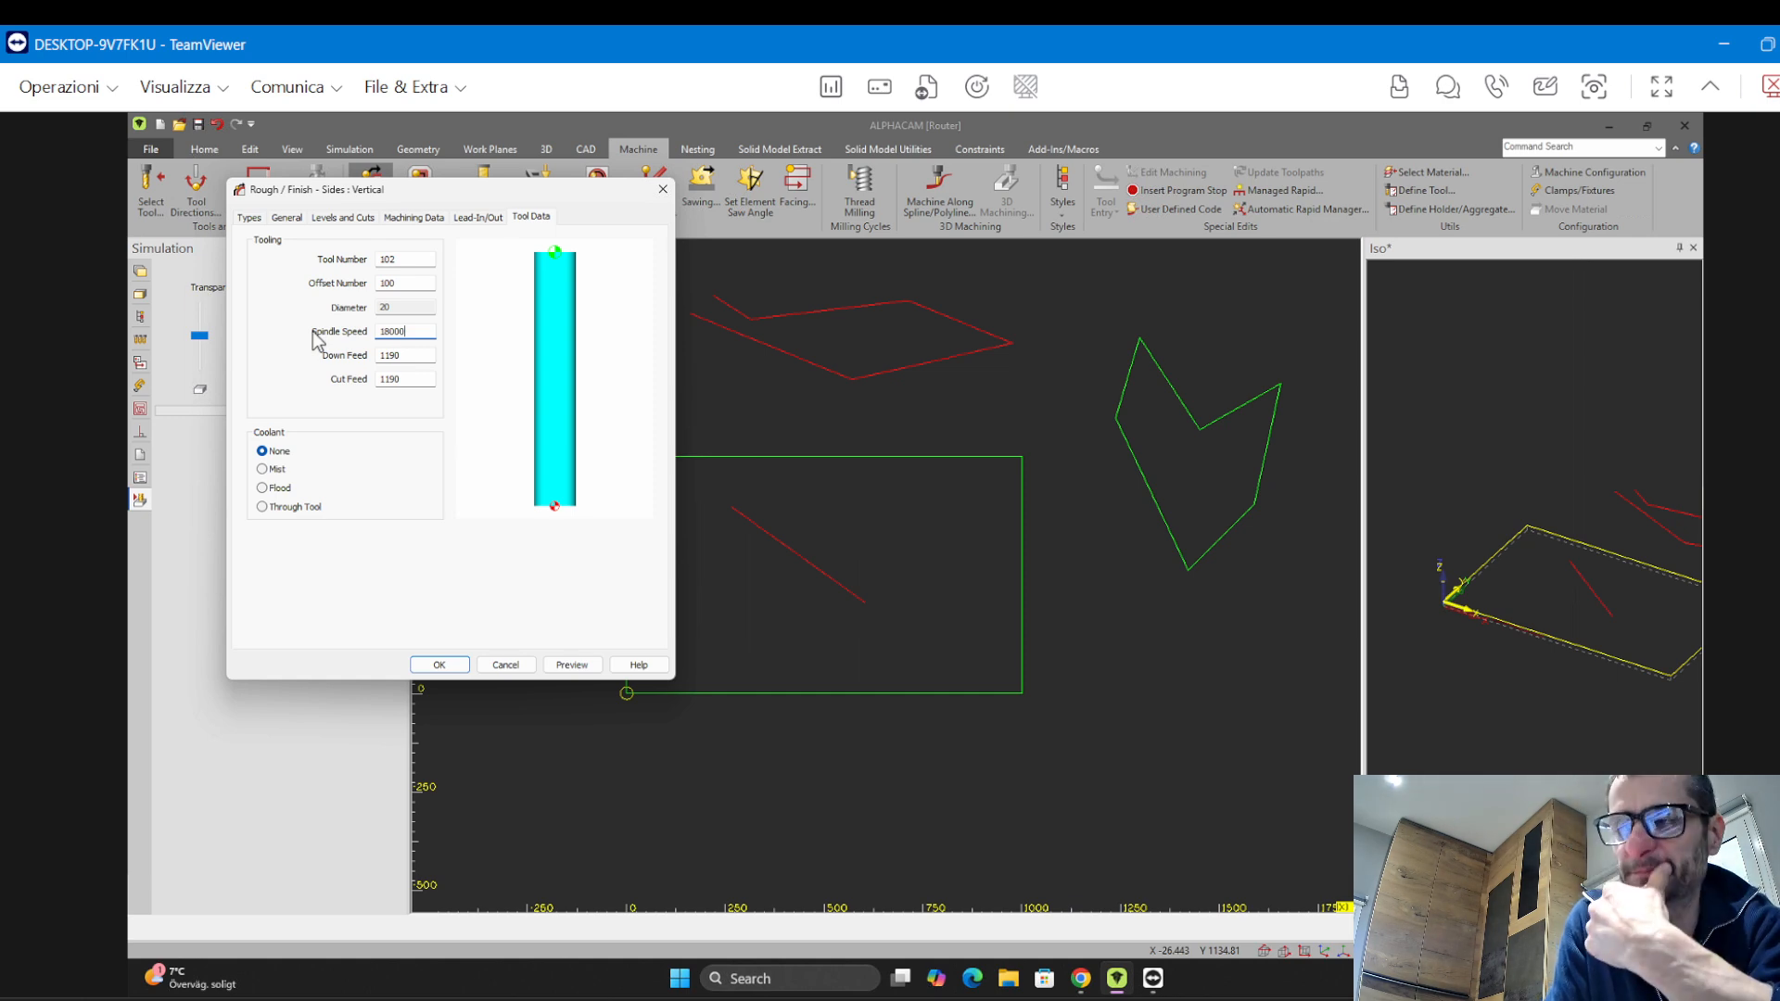
pyautogui.click(440, 664)
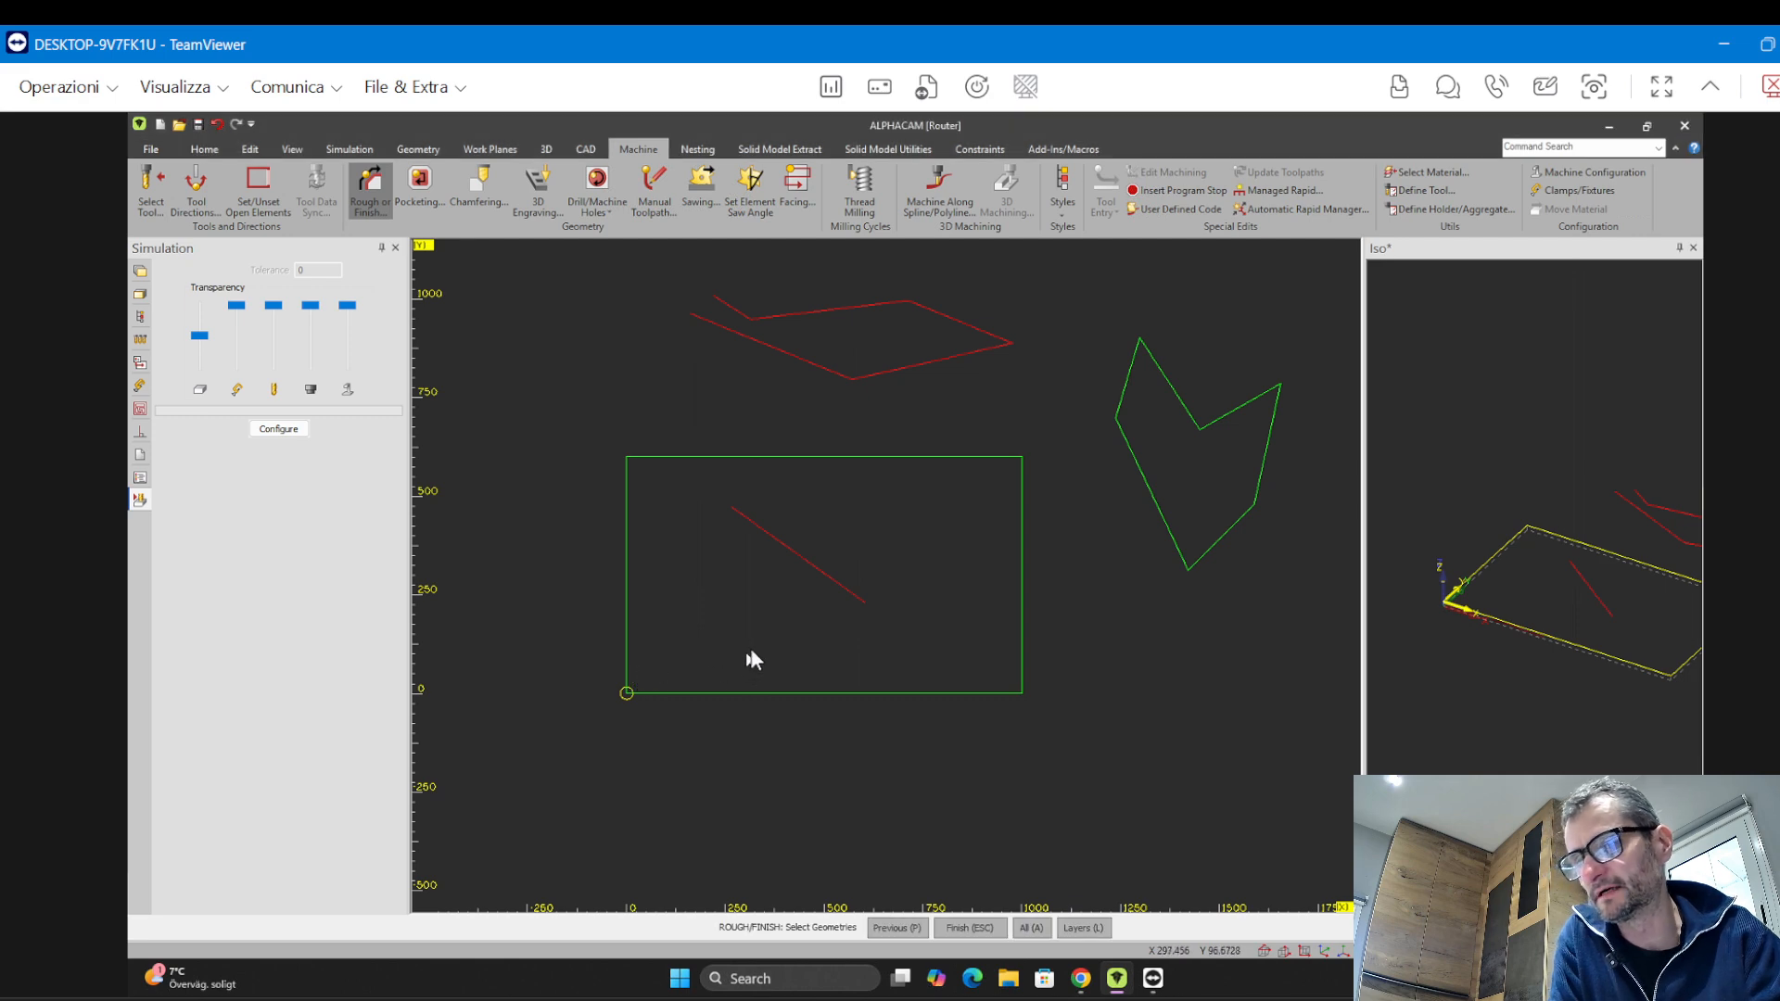
# Apply the rough/finish toolpath to the open line inside the panel
pyautogui.scroll(-3, 793, 514)
pyautogui.scroll(3, 792, 517)
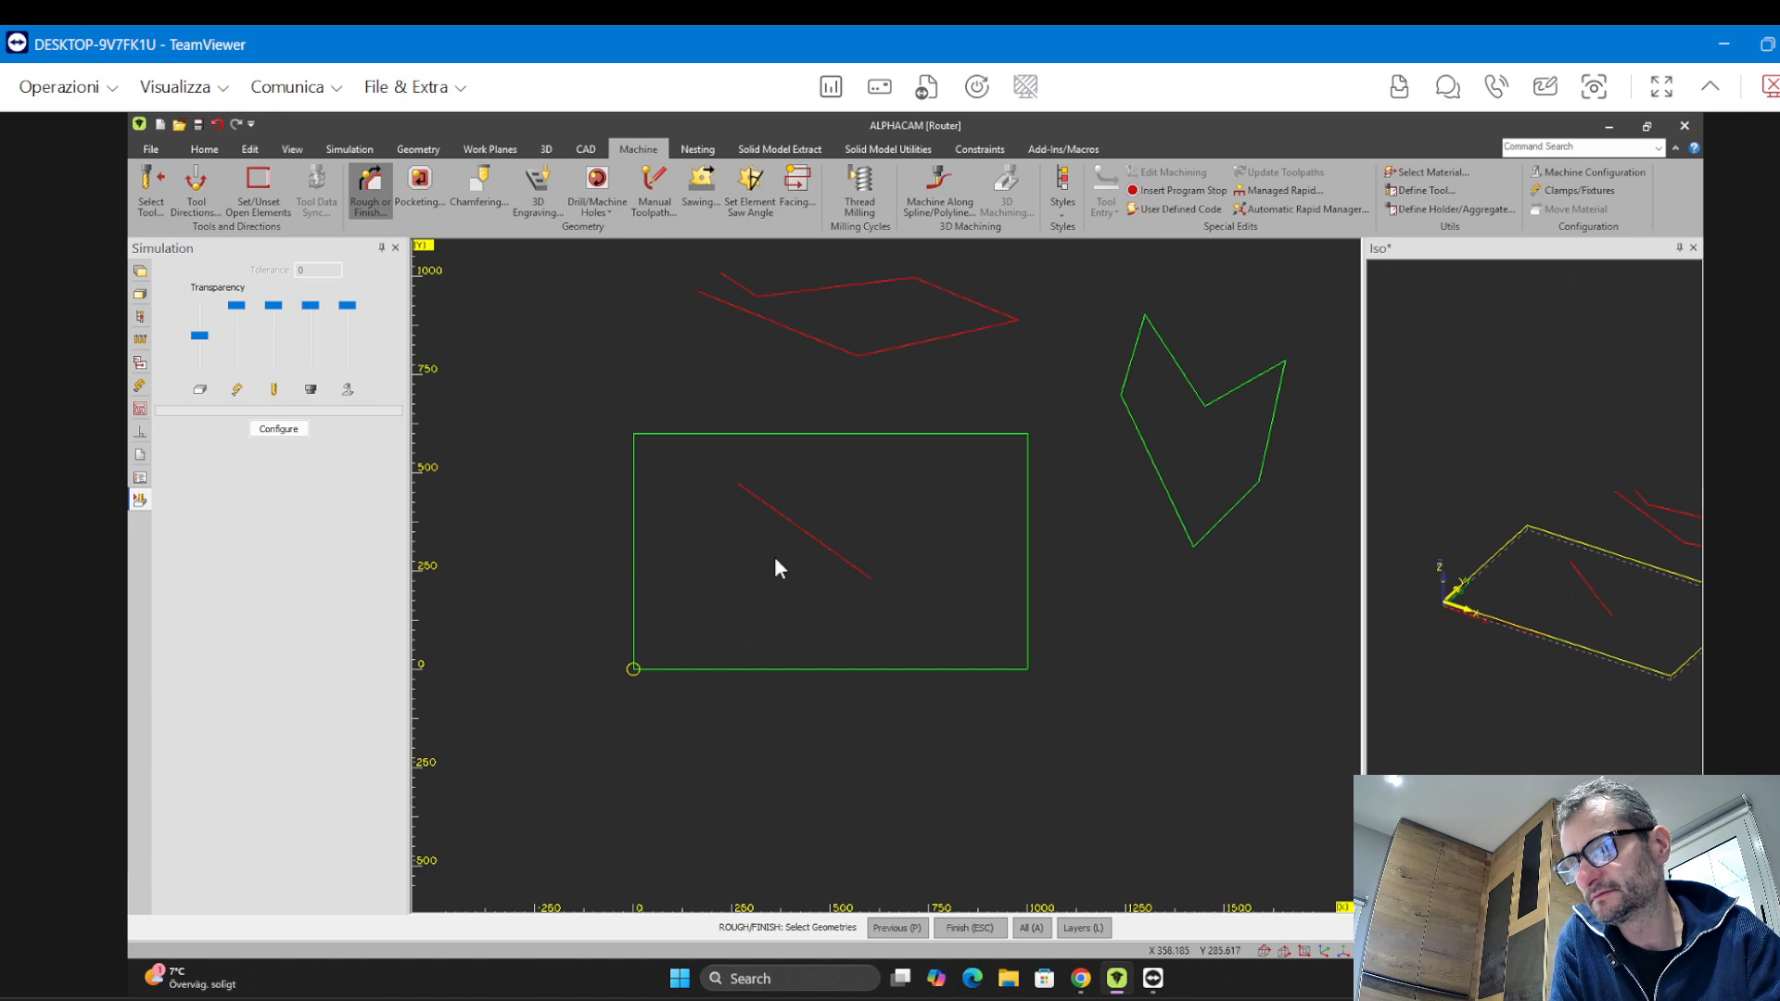
pyautogui.click(803, 530)
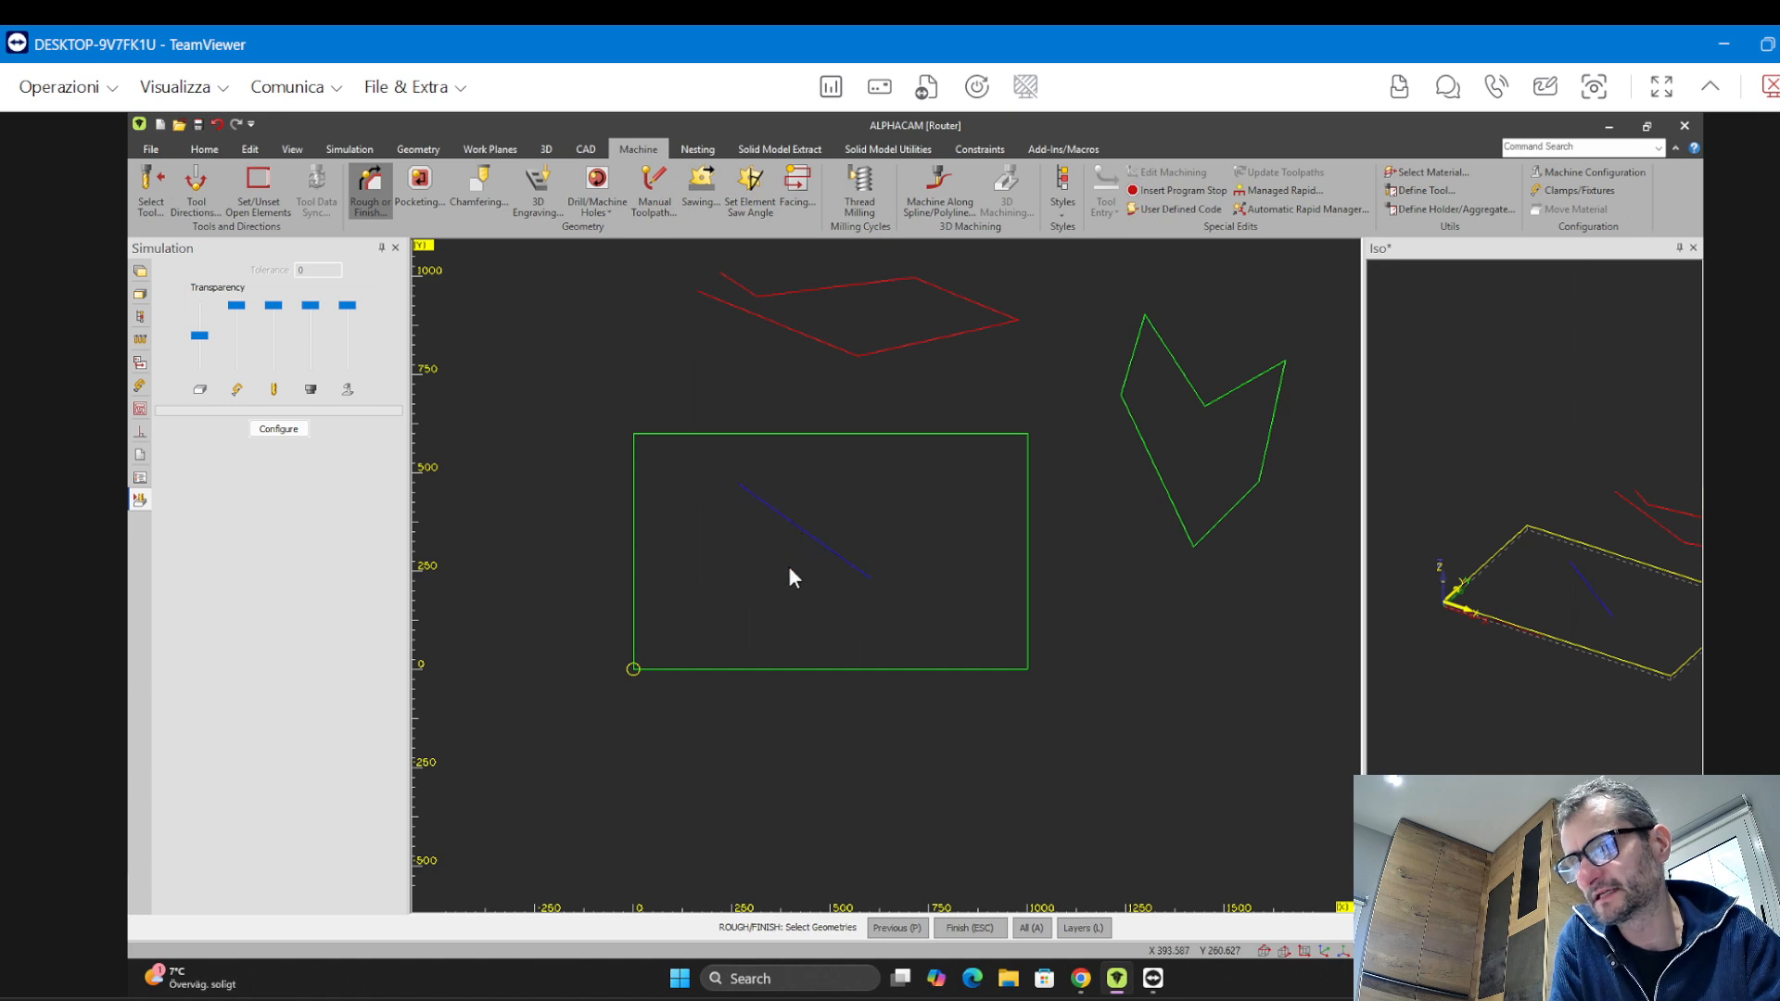
pyautogui.press('Escape')
pyautogui.scroll(5, 779, 534)
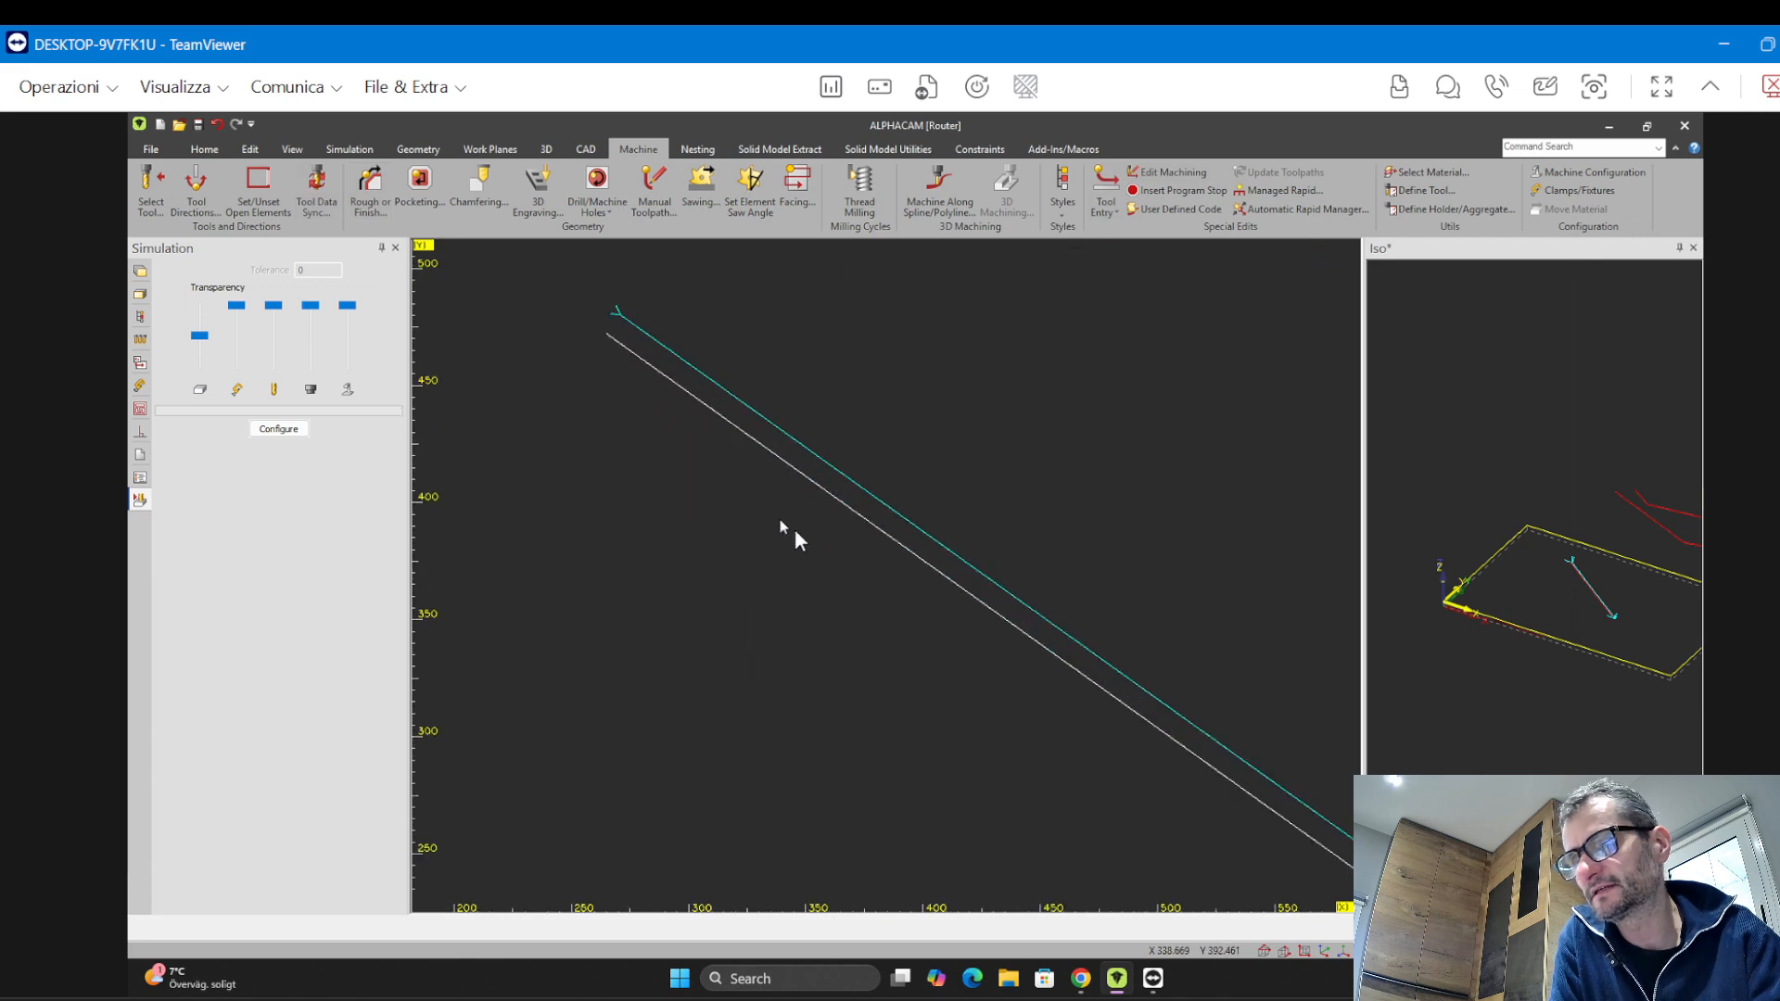
pyautogui.moveTo(804, 538); pyautogui.dragTo(676, 505, button='middle')
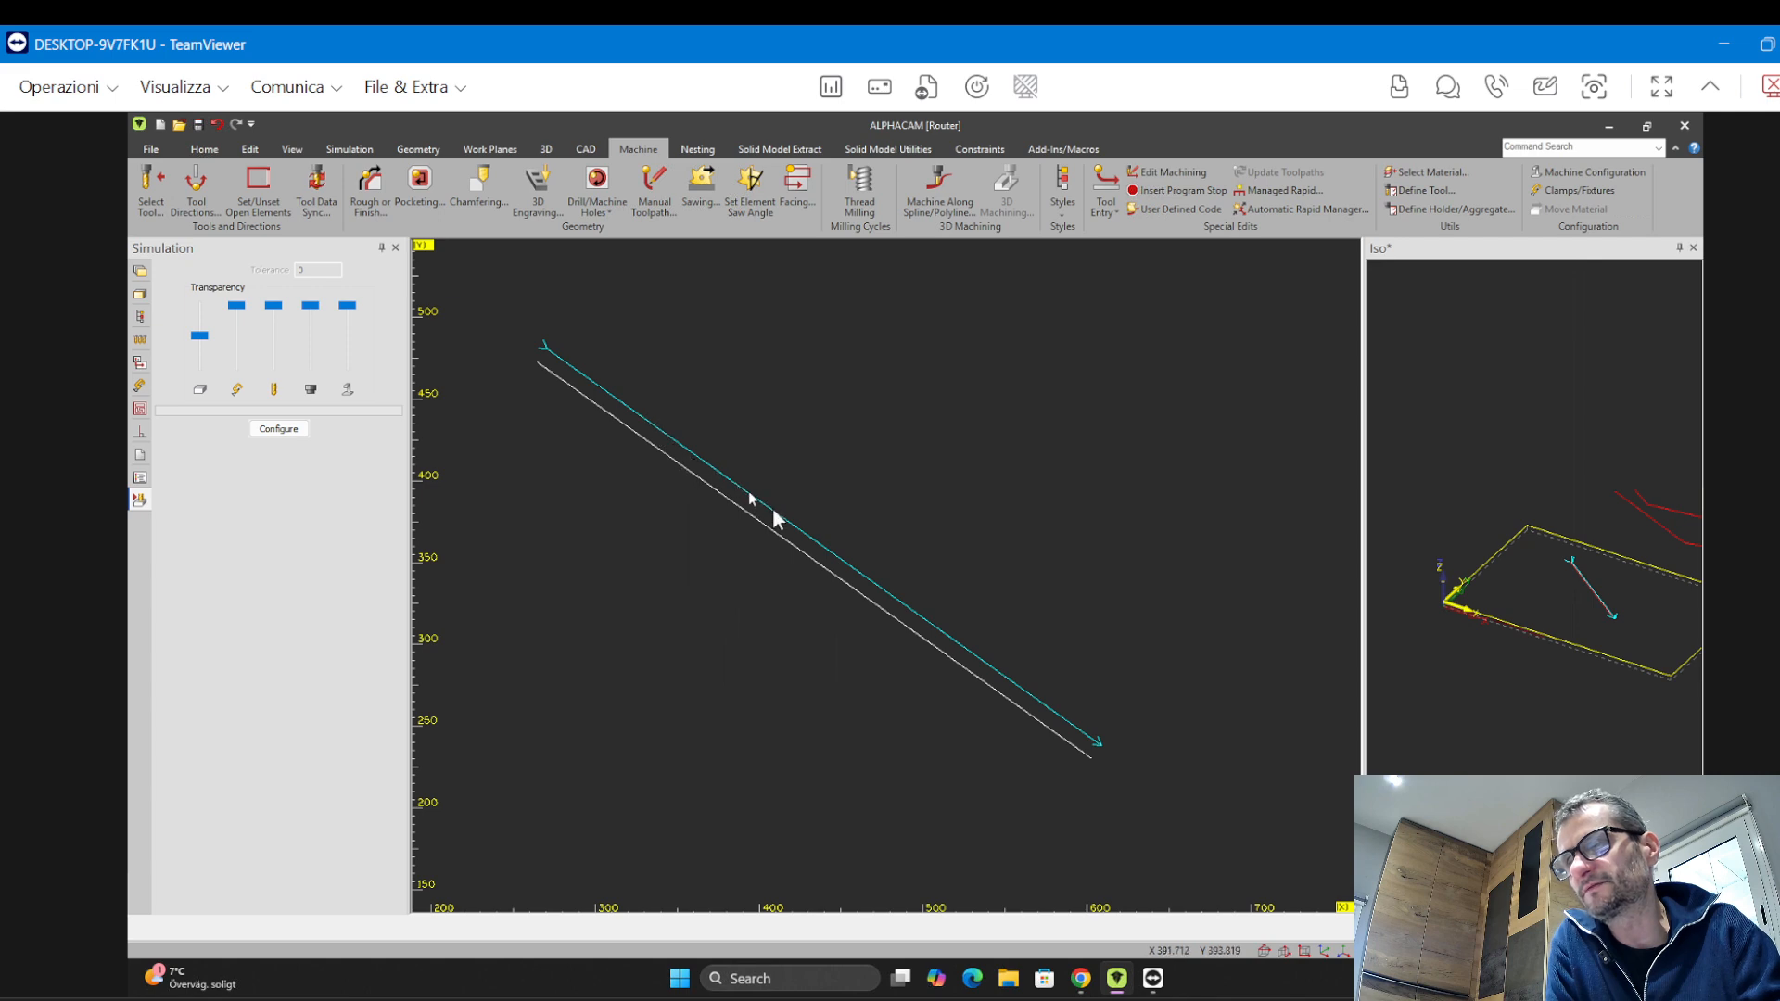
pyautogui.click(425, 151)
pyautogui.click(430, 181)
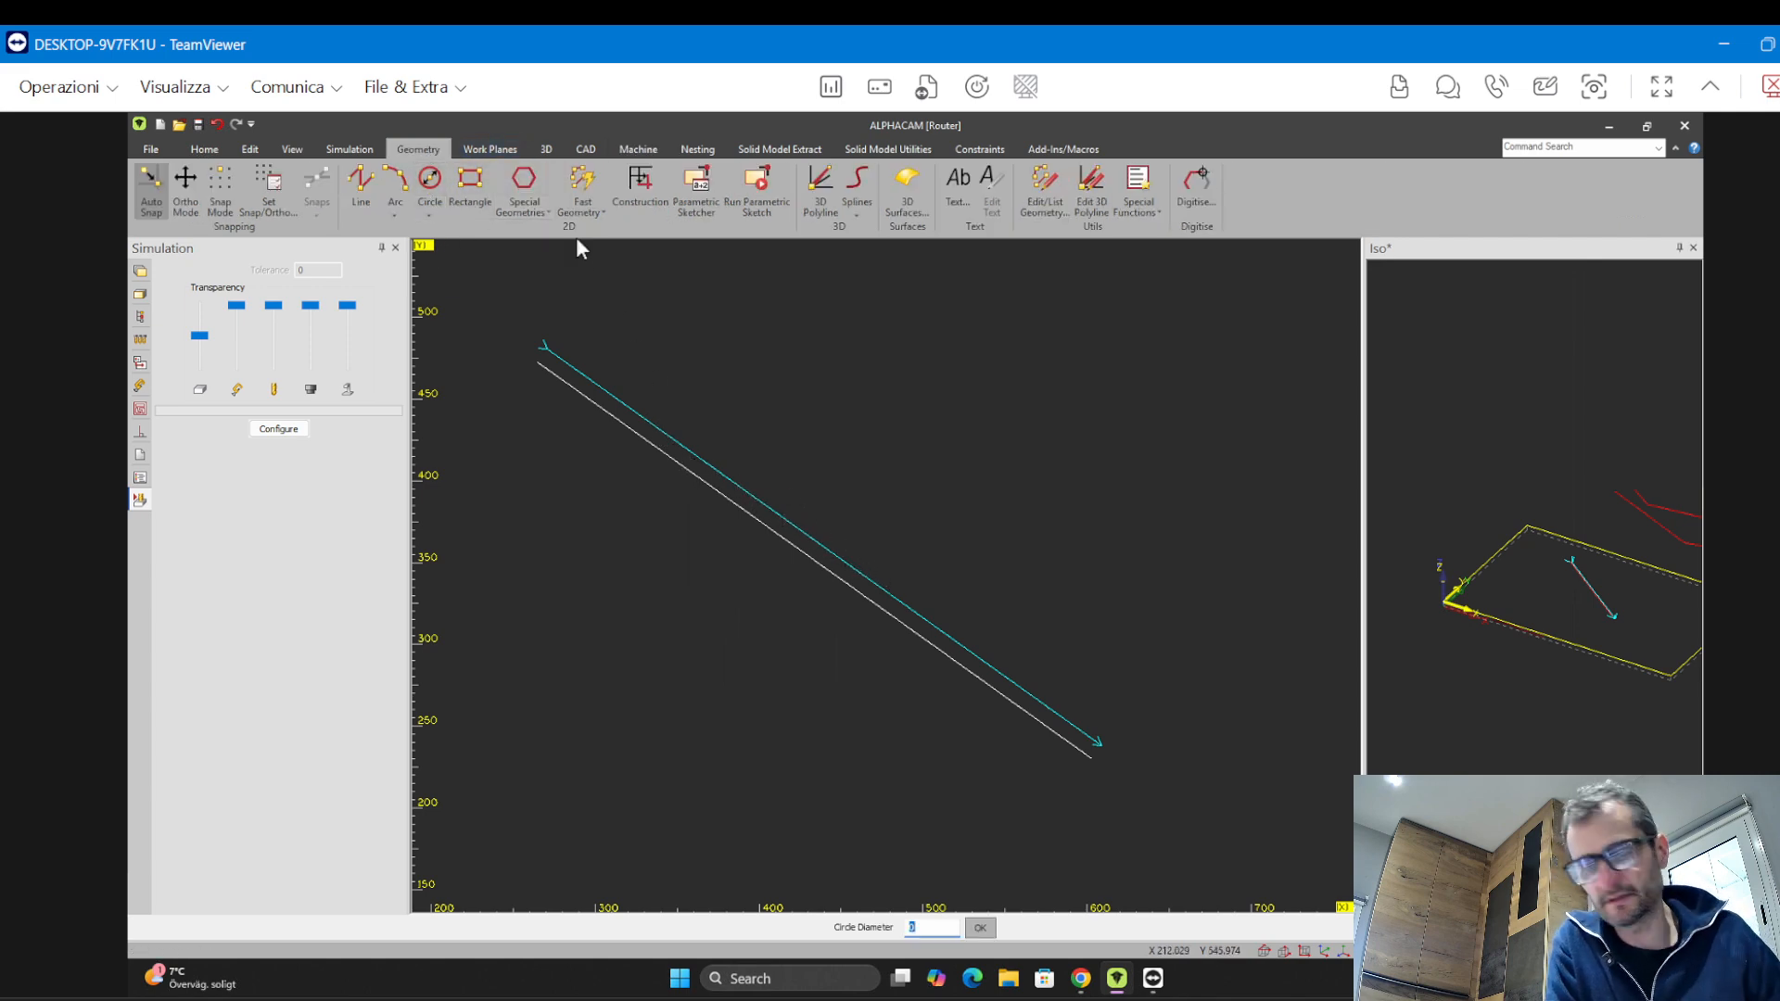
pyautogui.press('Return')
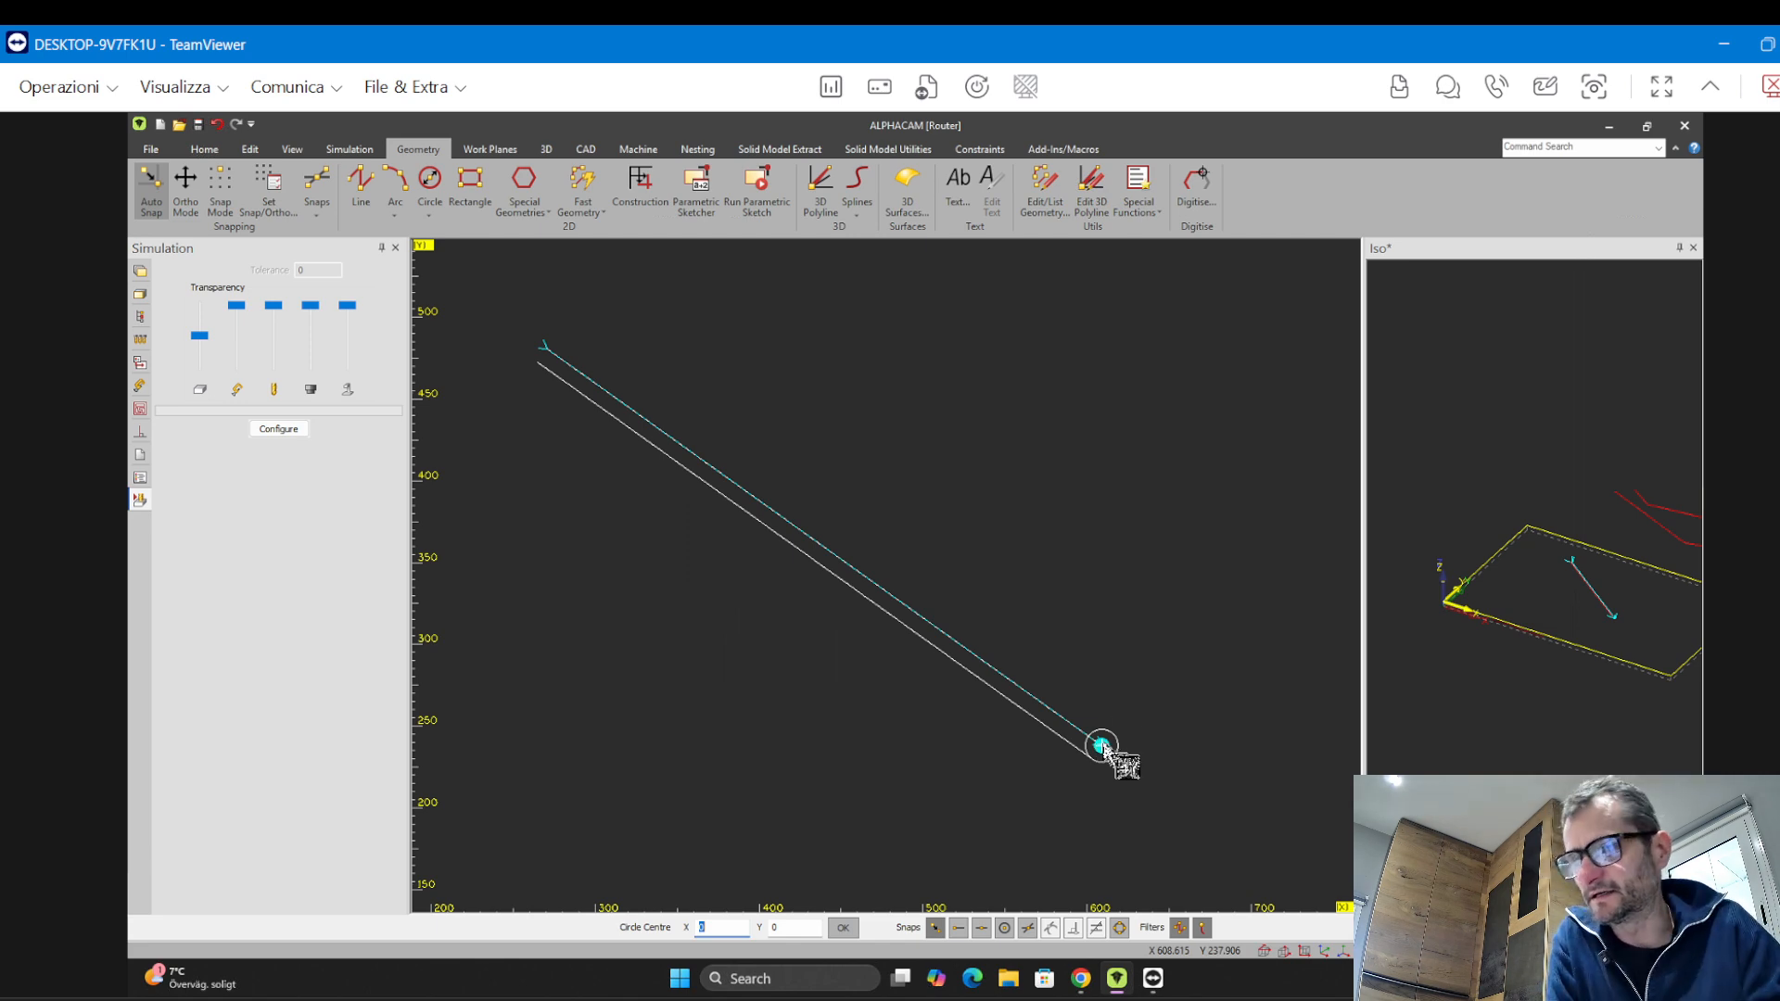
pyautogui.press('Escape')
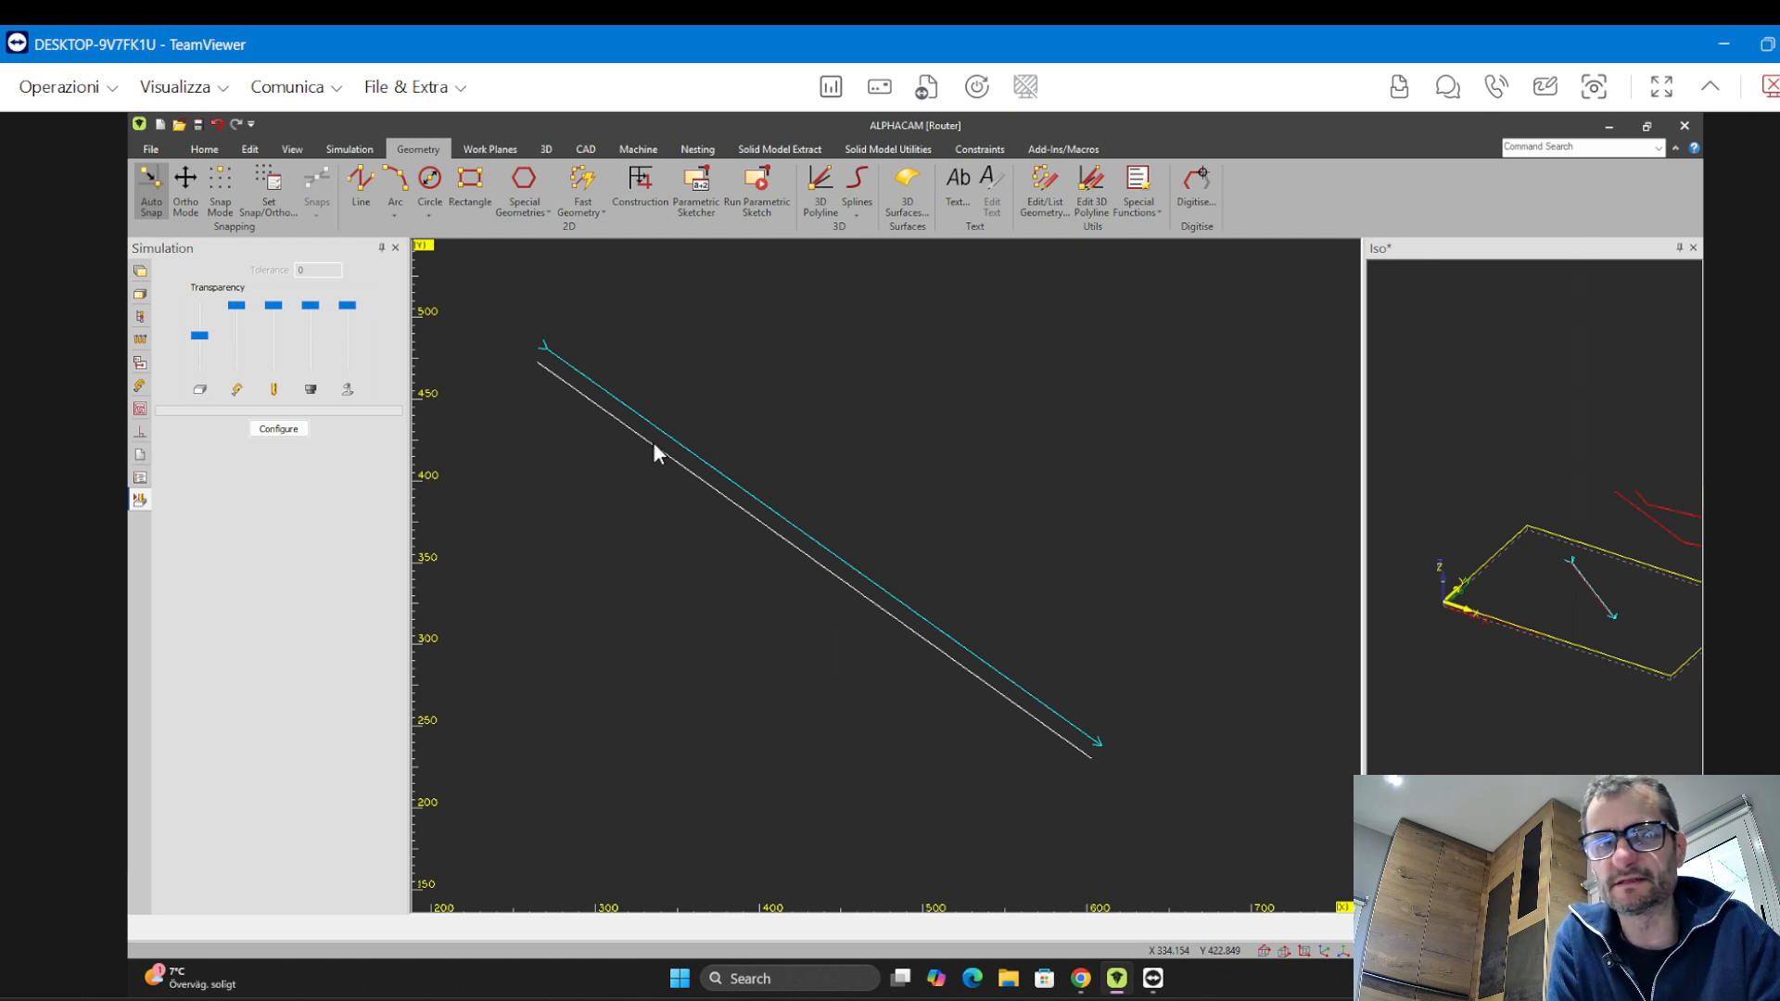
# Widen the Iso view window to show the whole model in 3D
pyautogui.scroll(-3, 832, 506)
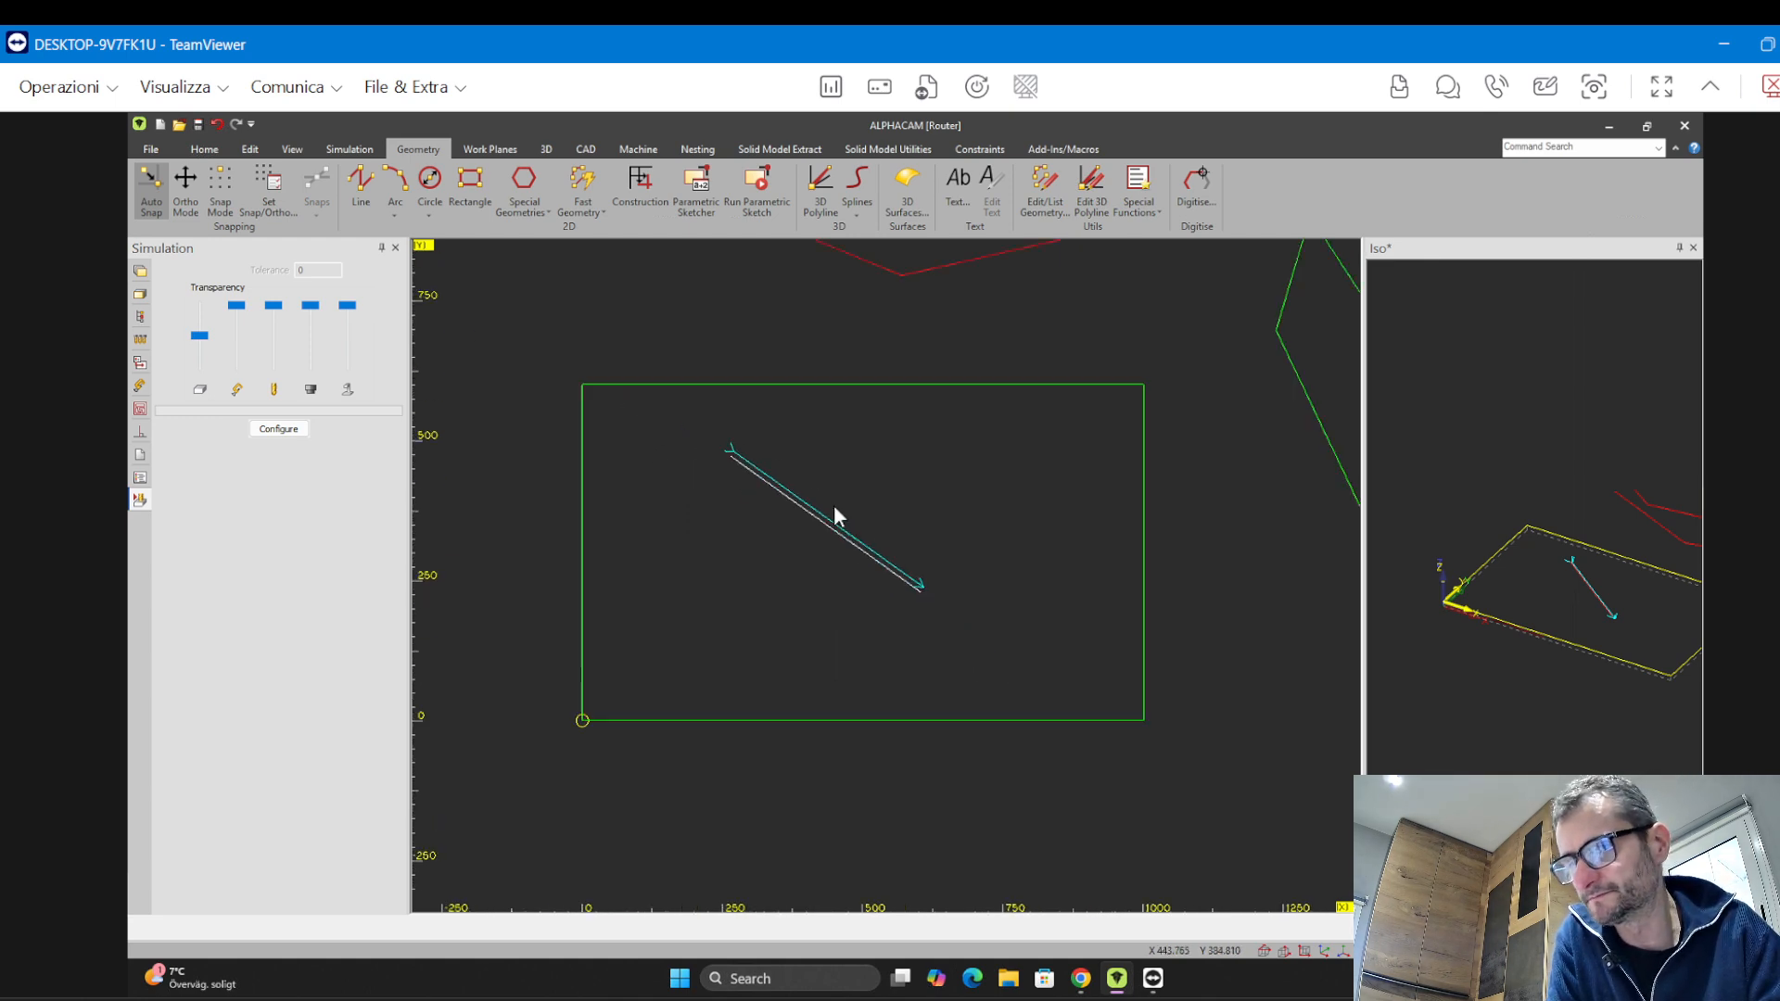
pyautogui.scroll(-1, 833, 506)
pyautogui.scroll(1, 838, 506)
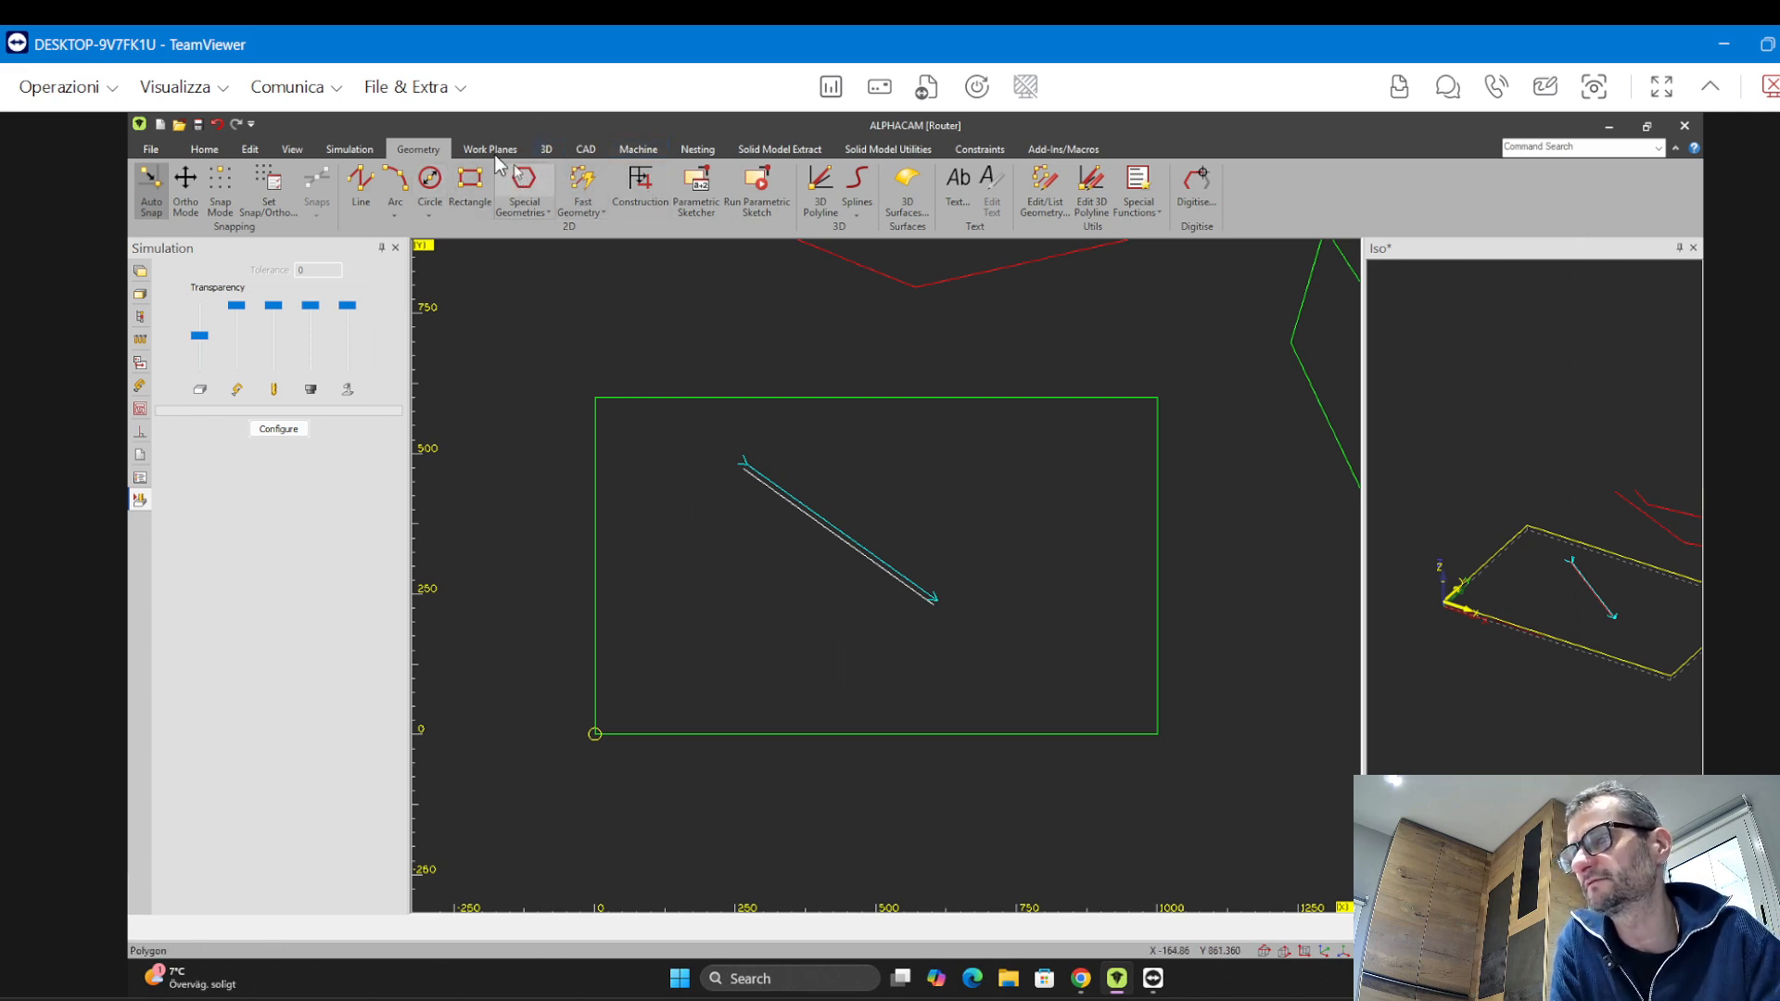
pyautogui.click(1607, 691)
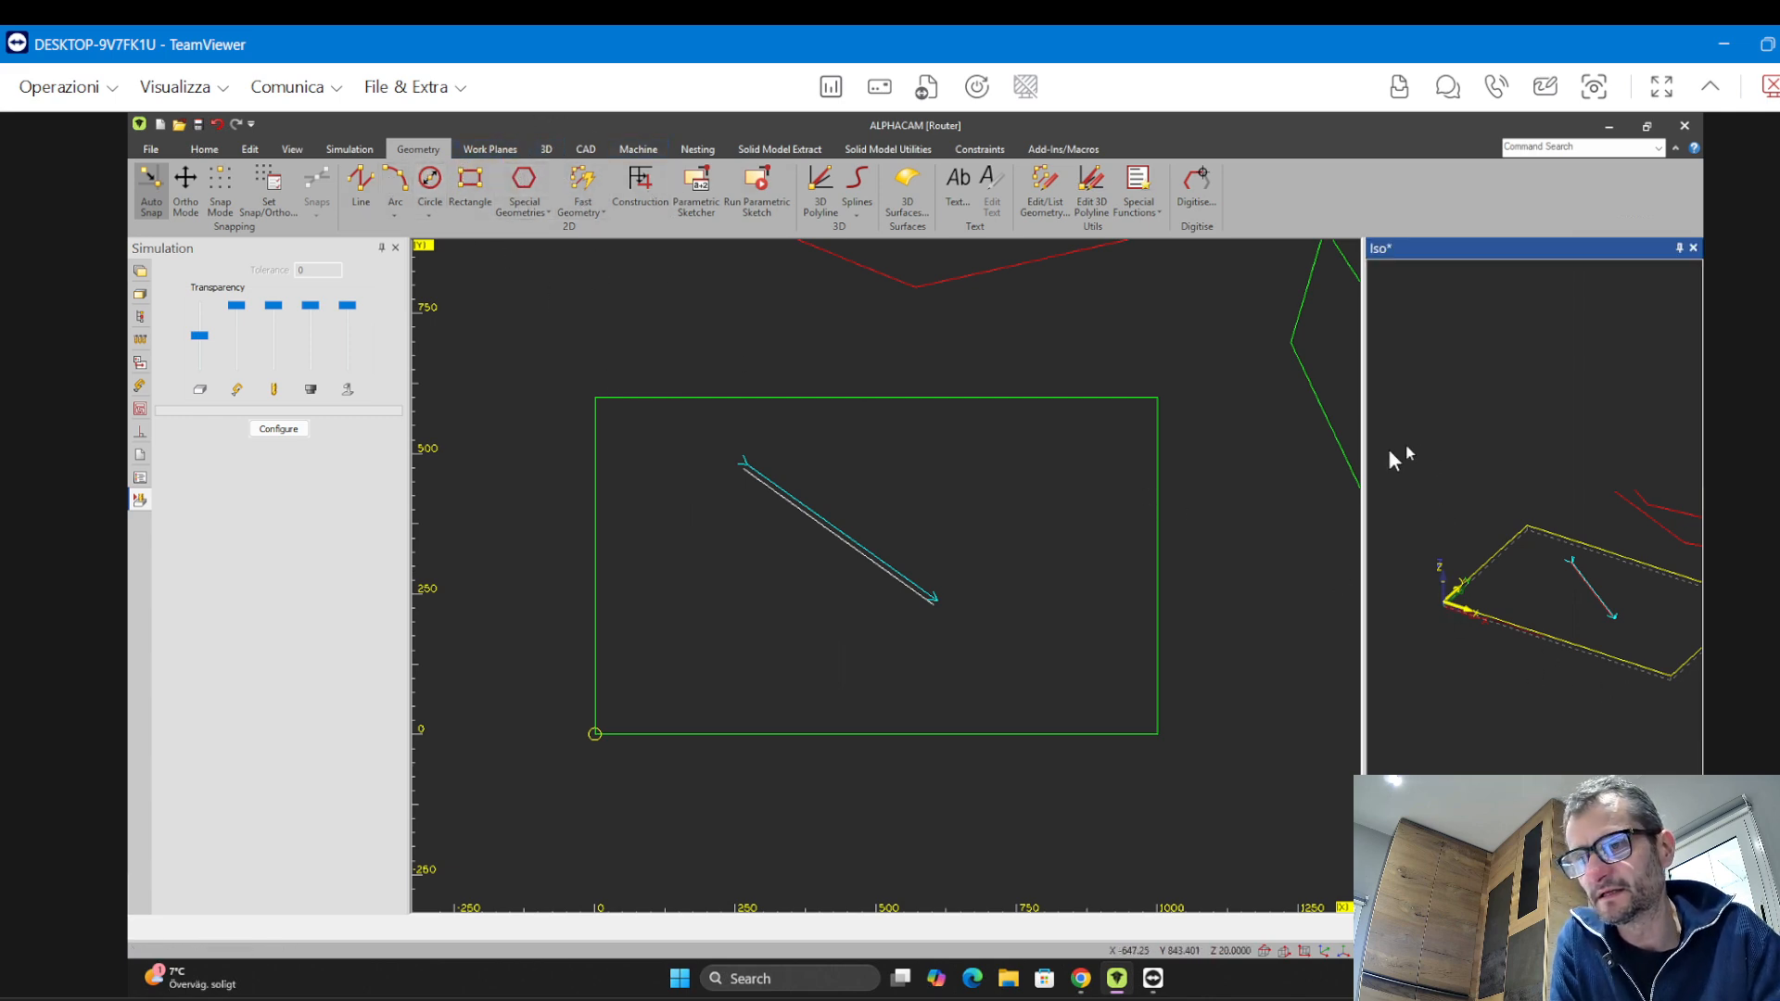
pyautogui.moveTo(1363, 469); pyautogui.dragTo(1095, 461)
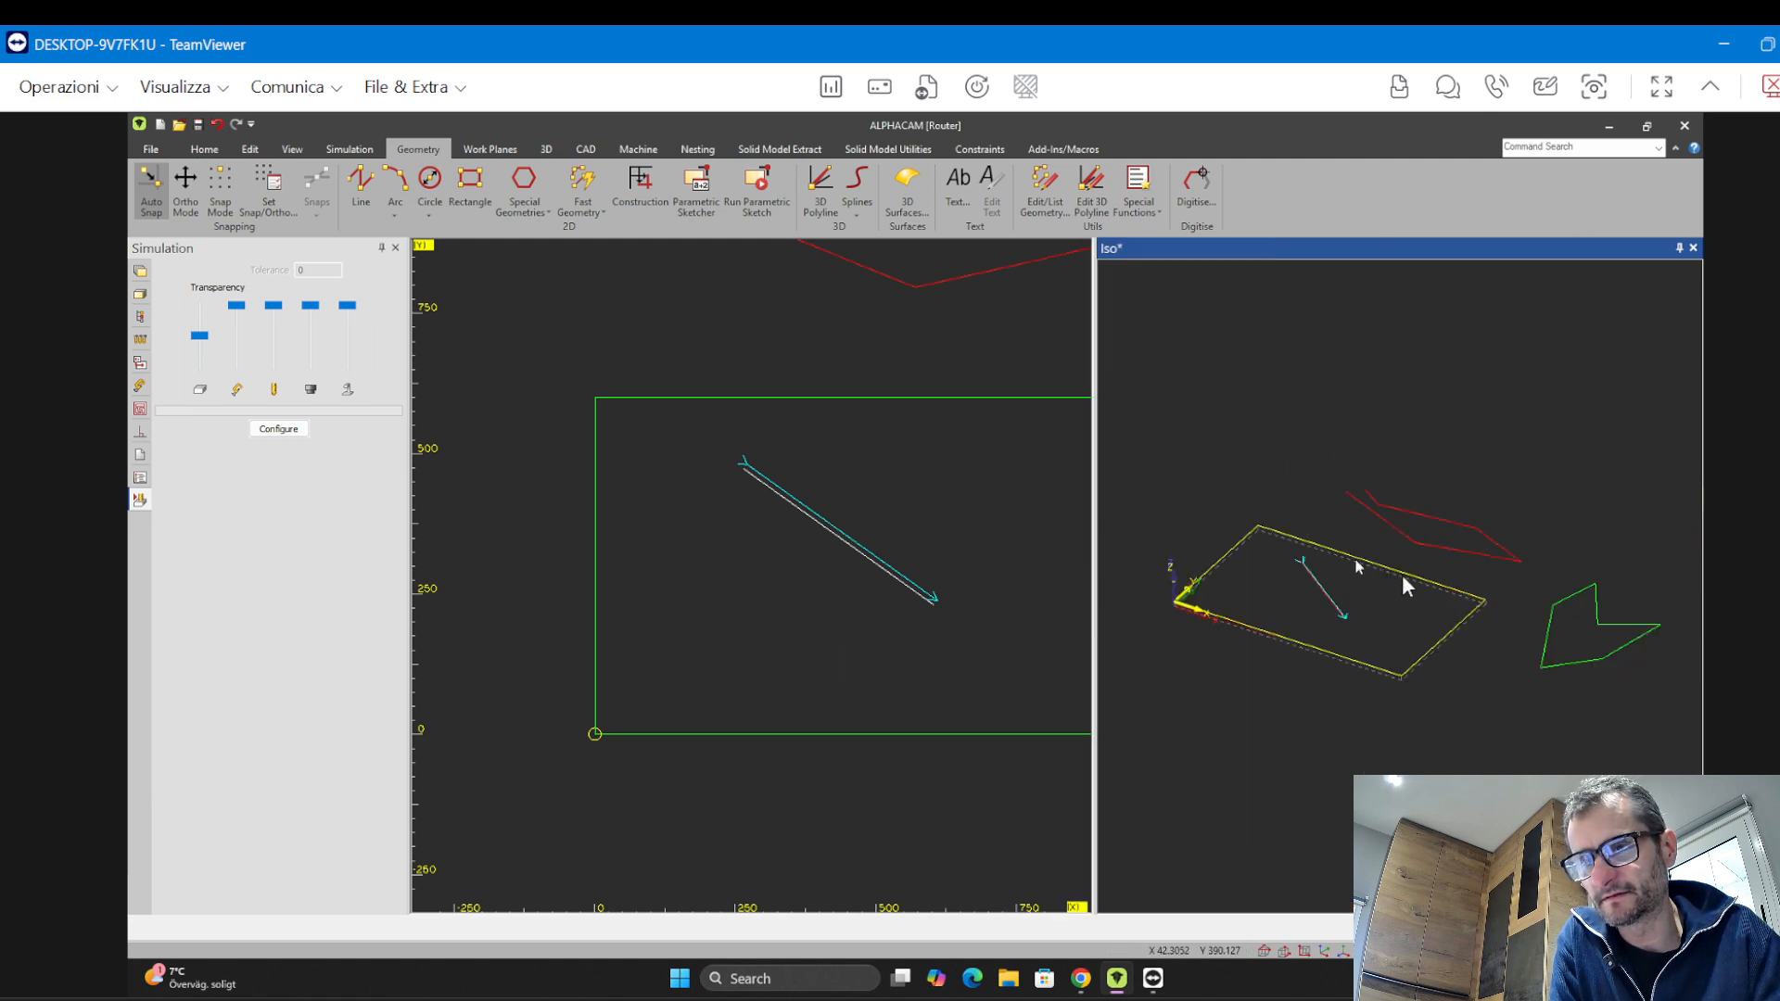
# Run the toolpath simulation on the panel in wireframe mode
pyautogui.moveTo(1400, 579); pyautogui.dragTo(1339, 497, button='middle')
pyautogui.scroll(5, 1292, 595)
pyautogui.scroll(-5, 1317, 609)
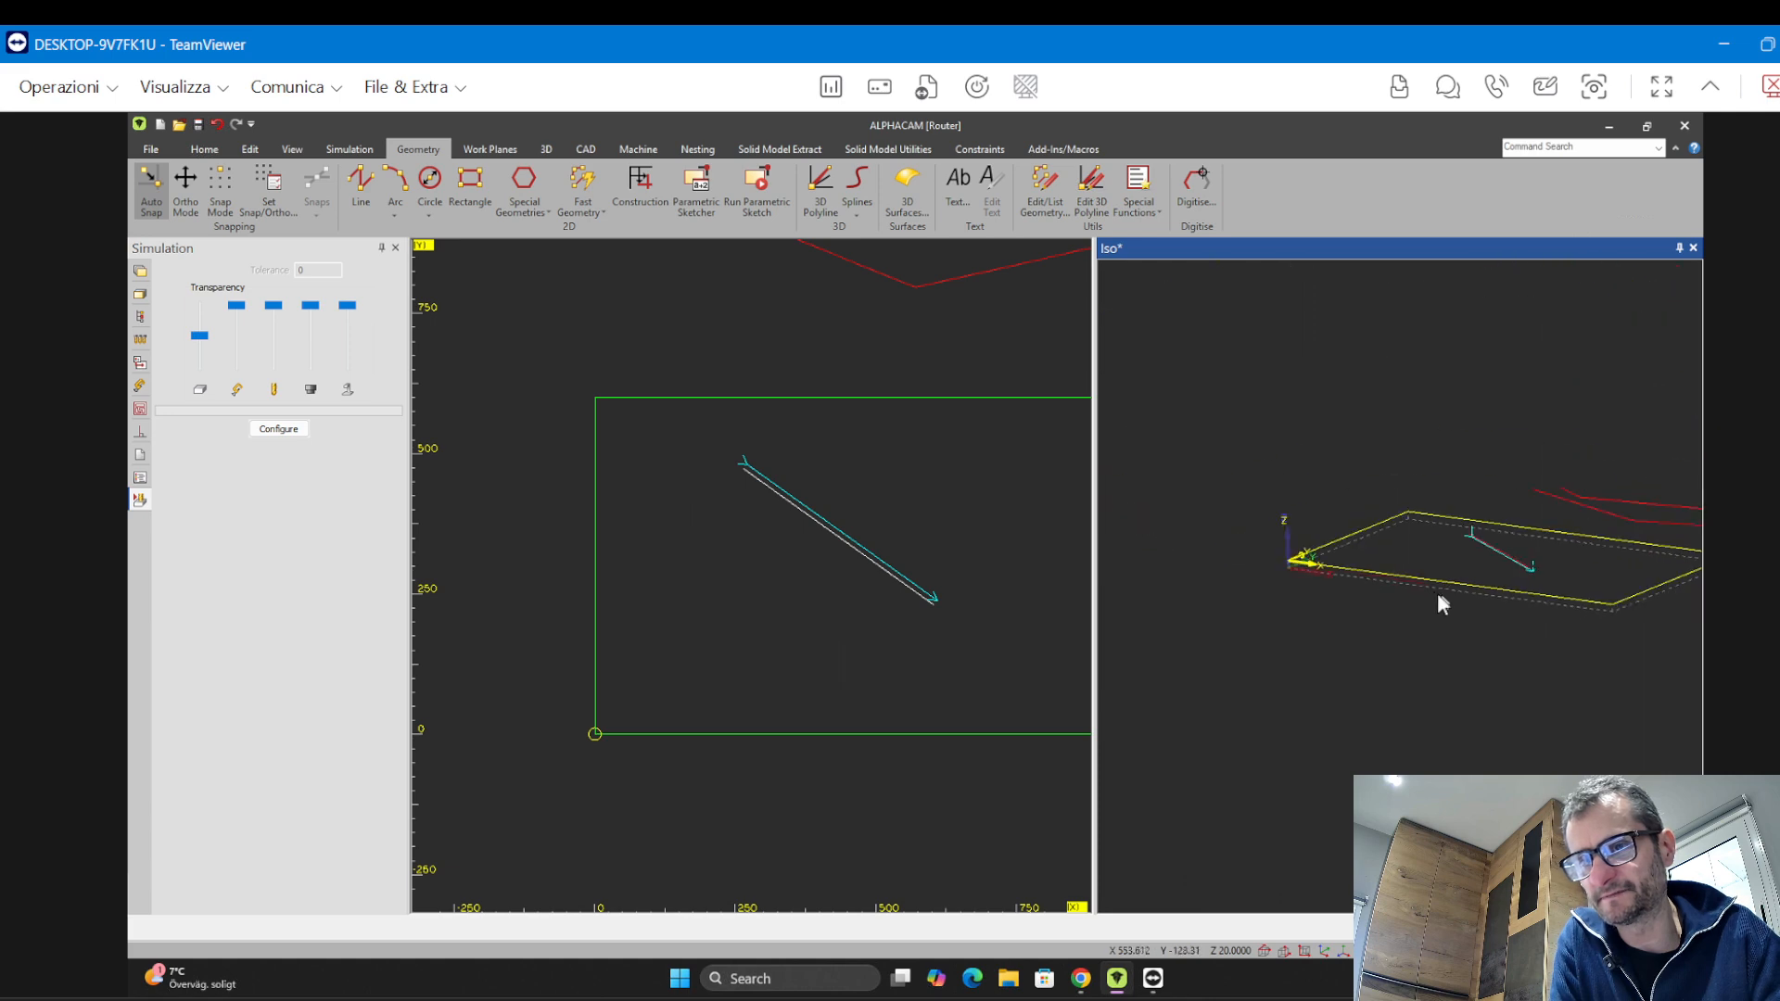
pyautogui.moveTo(1433, 592); pyautogui.dragTo(1282, 670, button='middle')
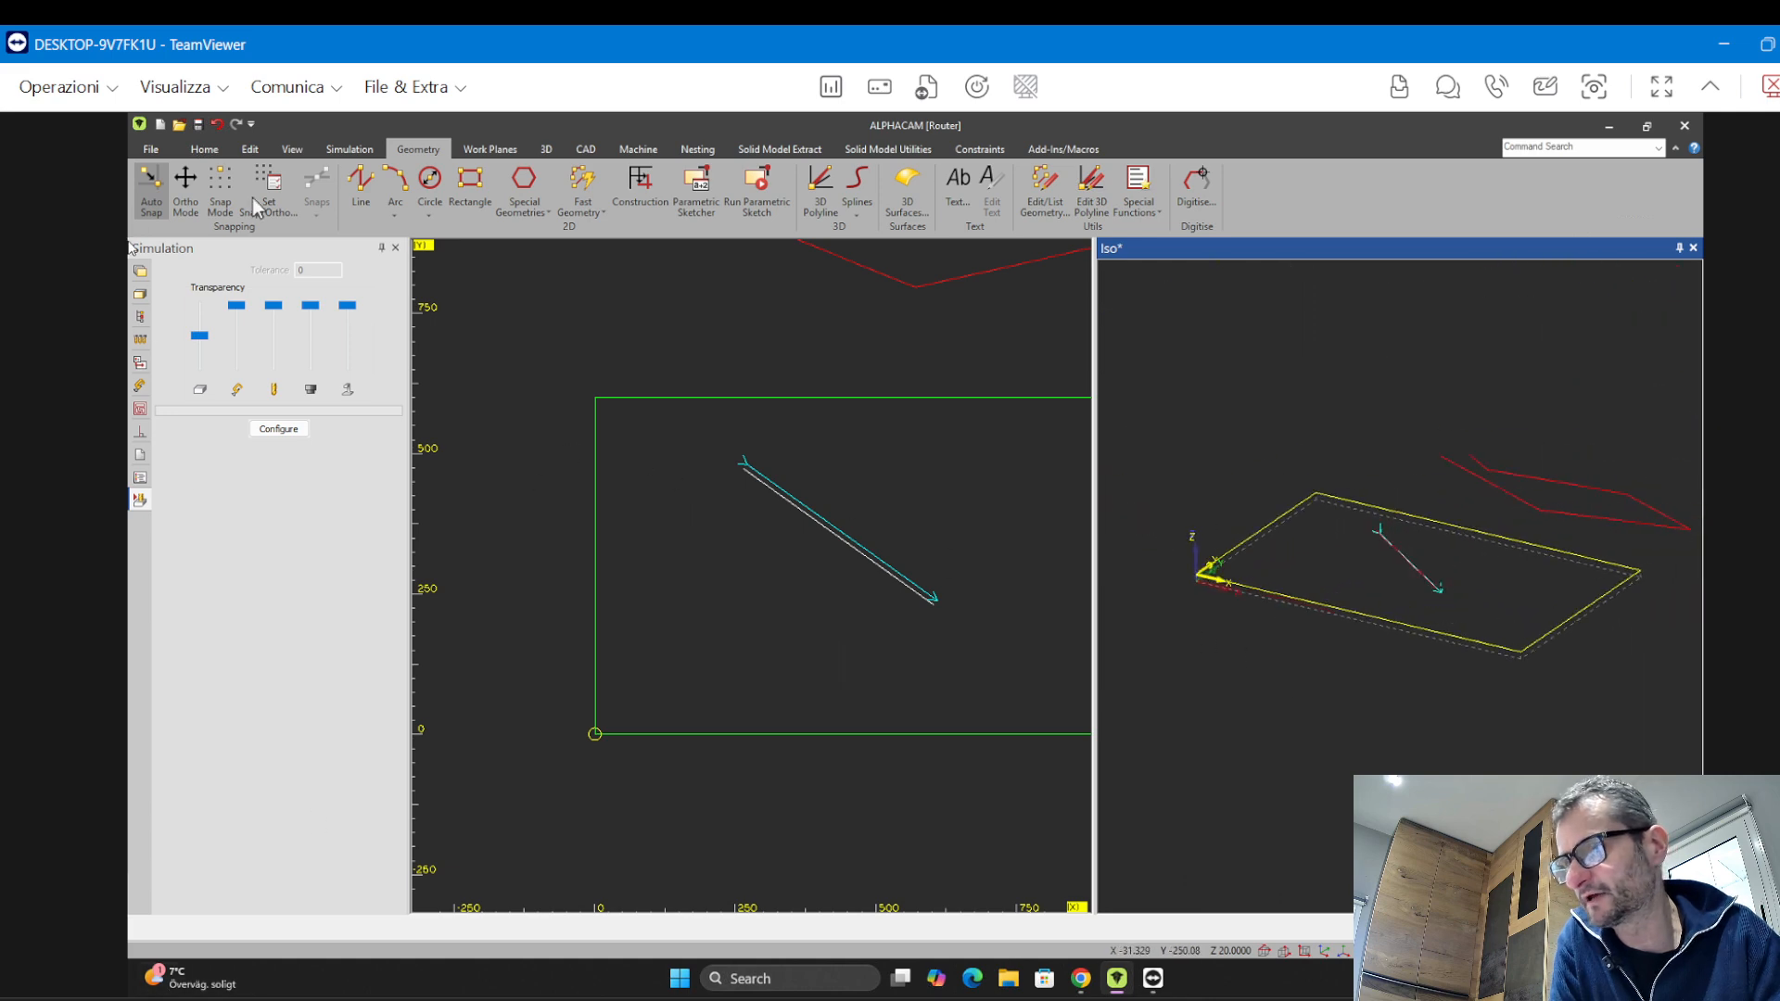
pyautogui.moveTo(337, 137); pyautogui.dragTo(331, 142)
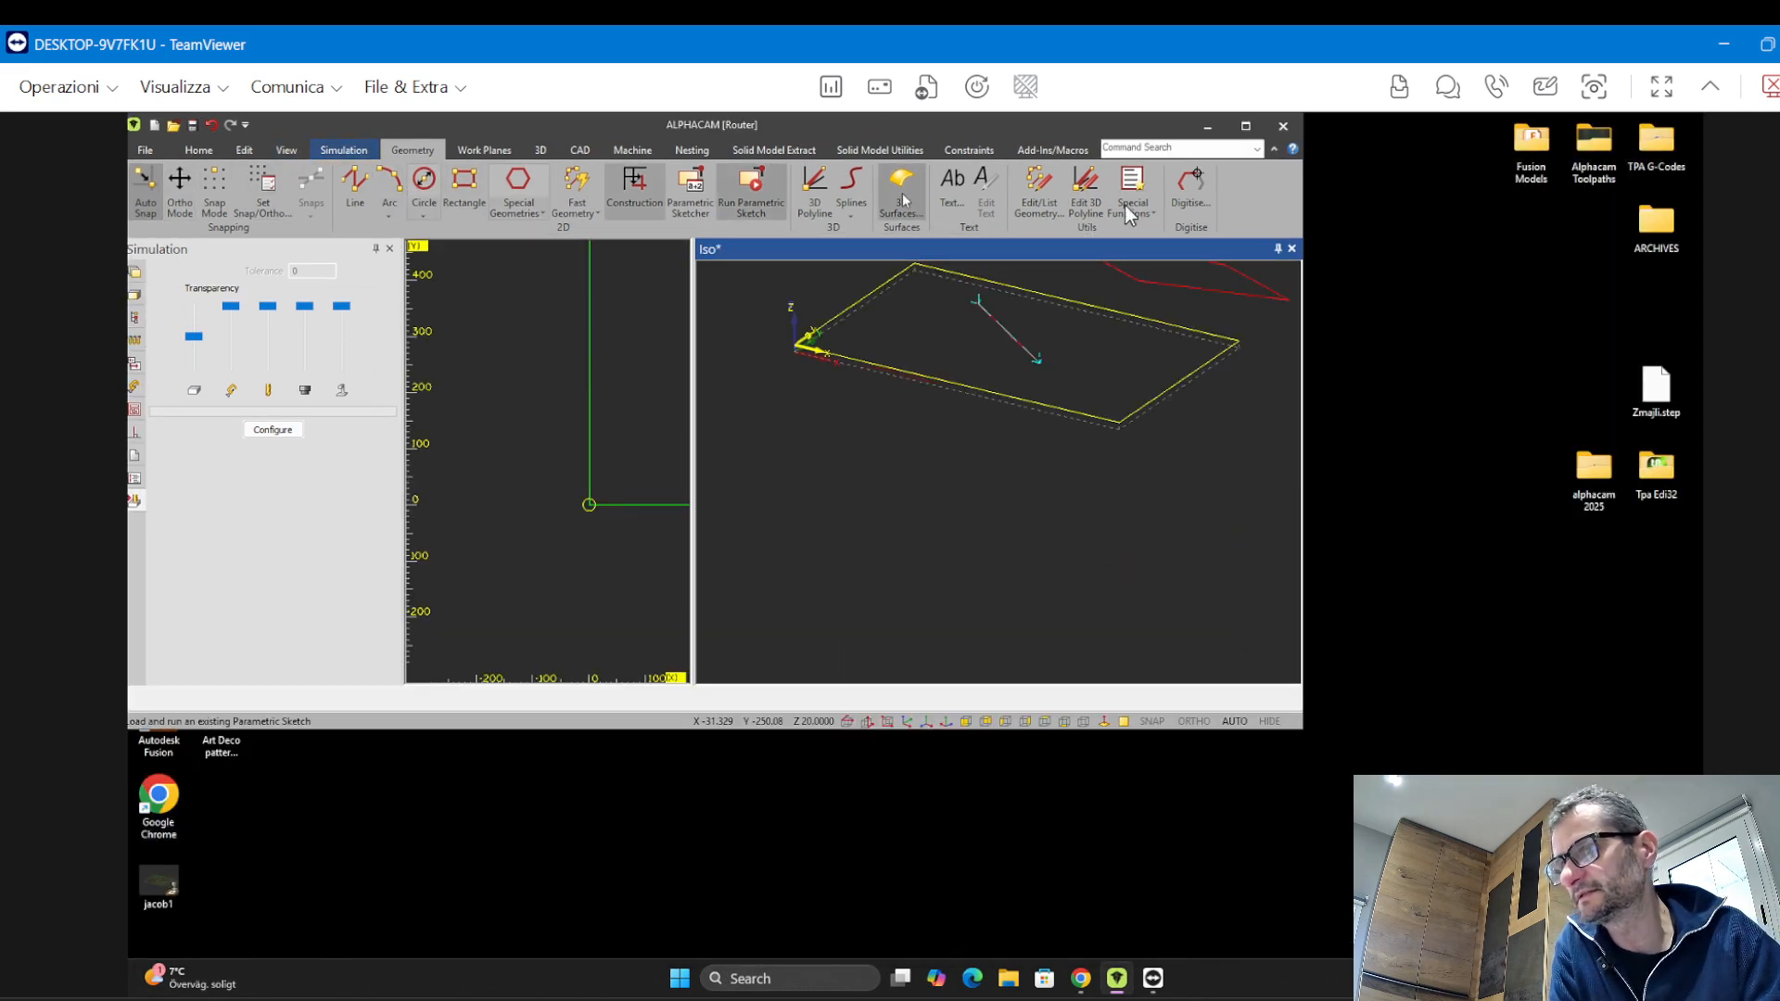
pyautogui.click(1246, 125)
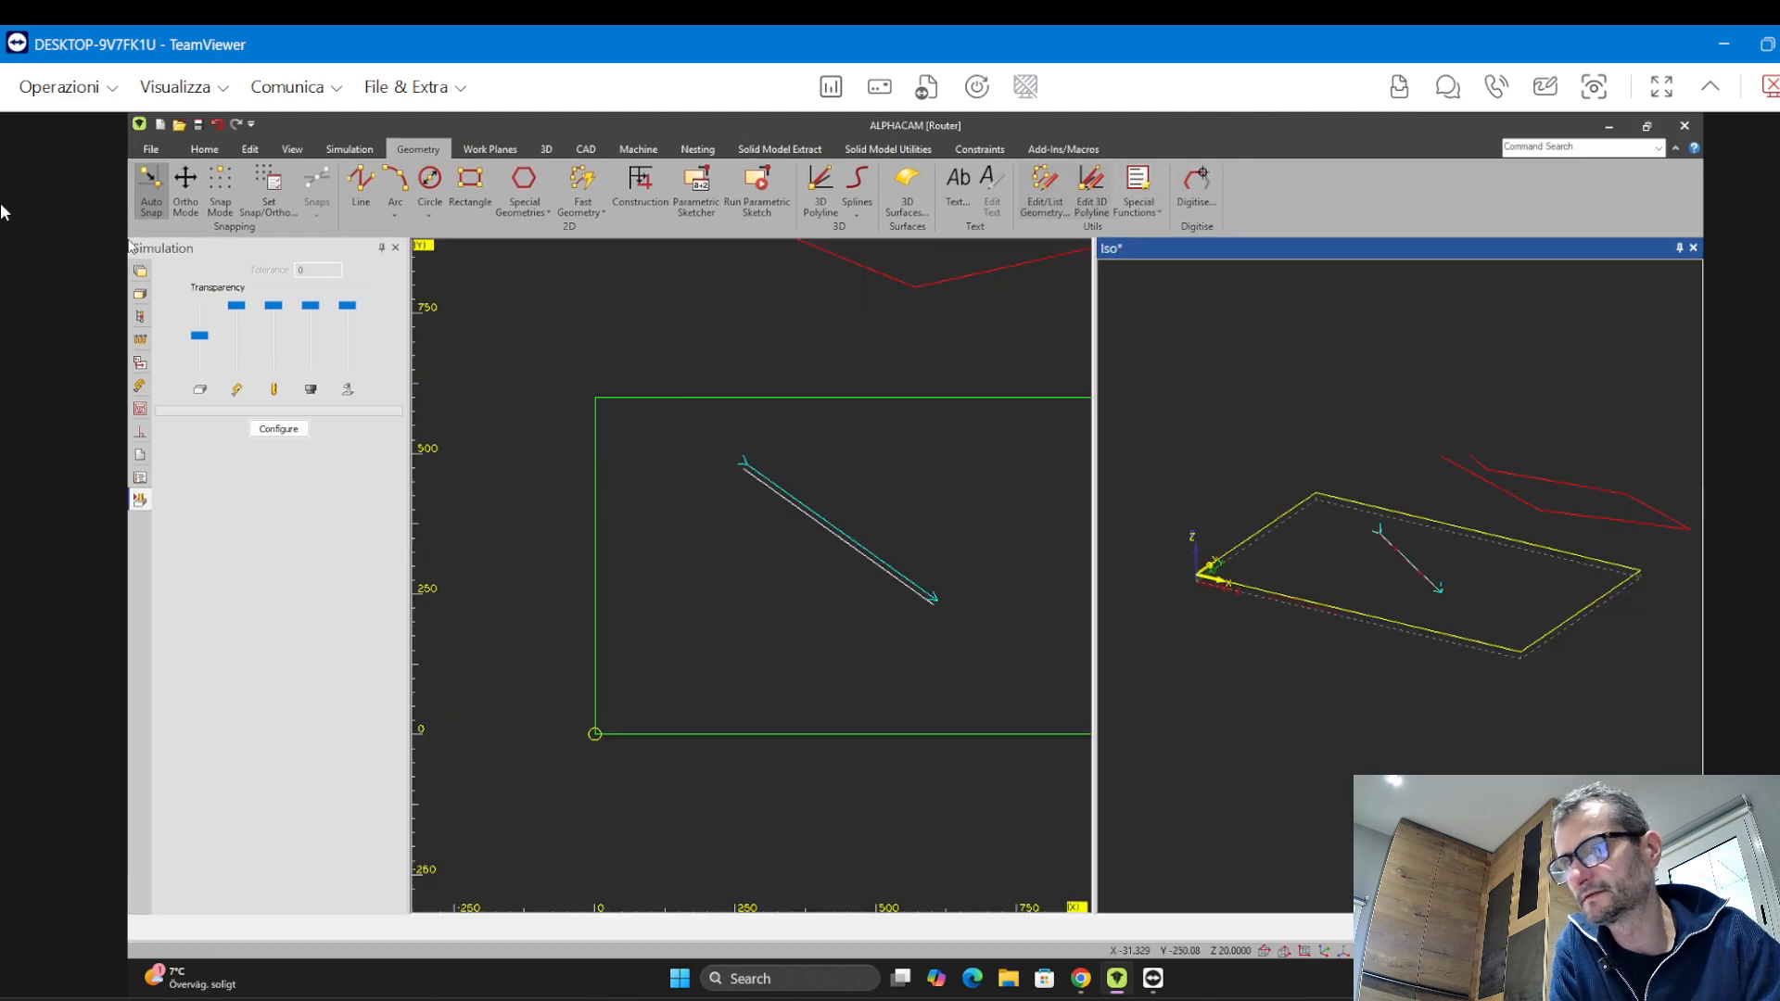
pyautogui.click(349, 149)
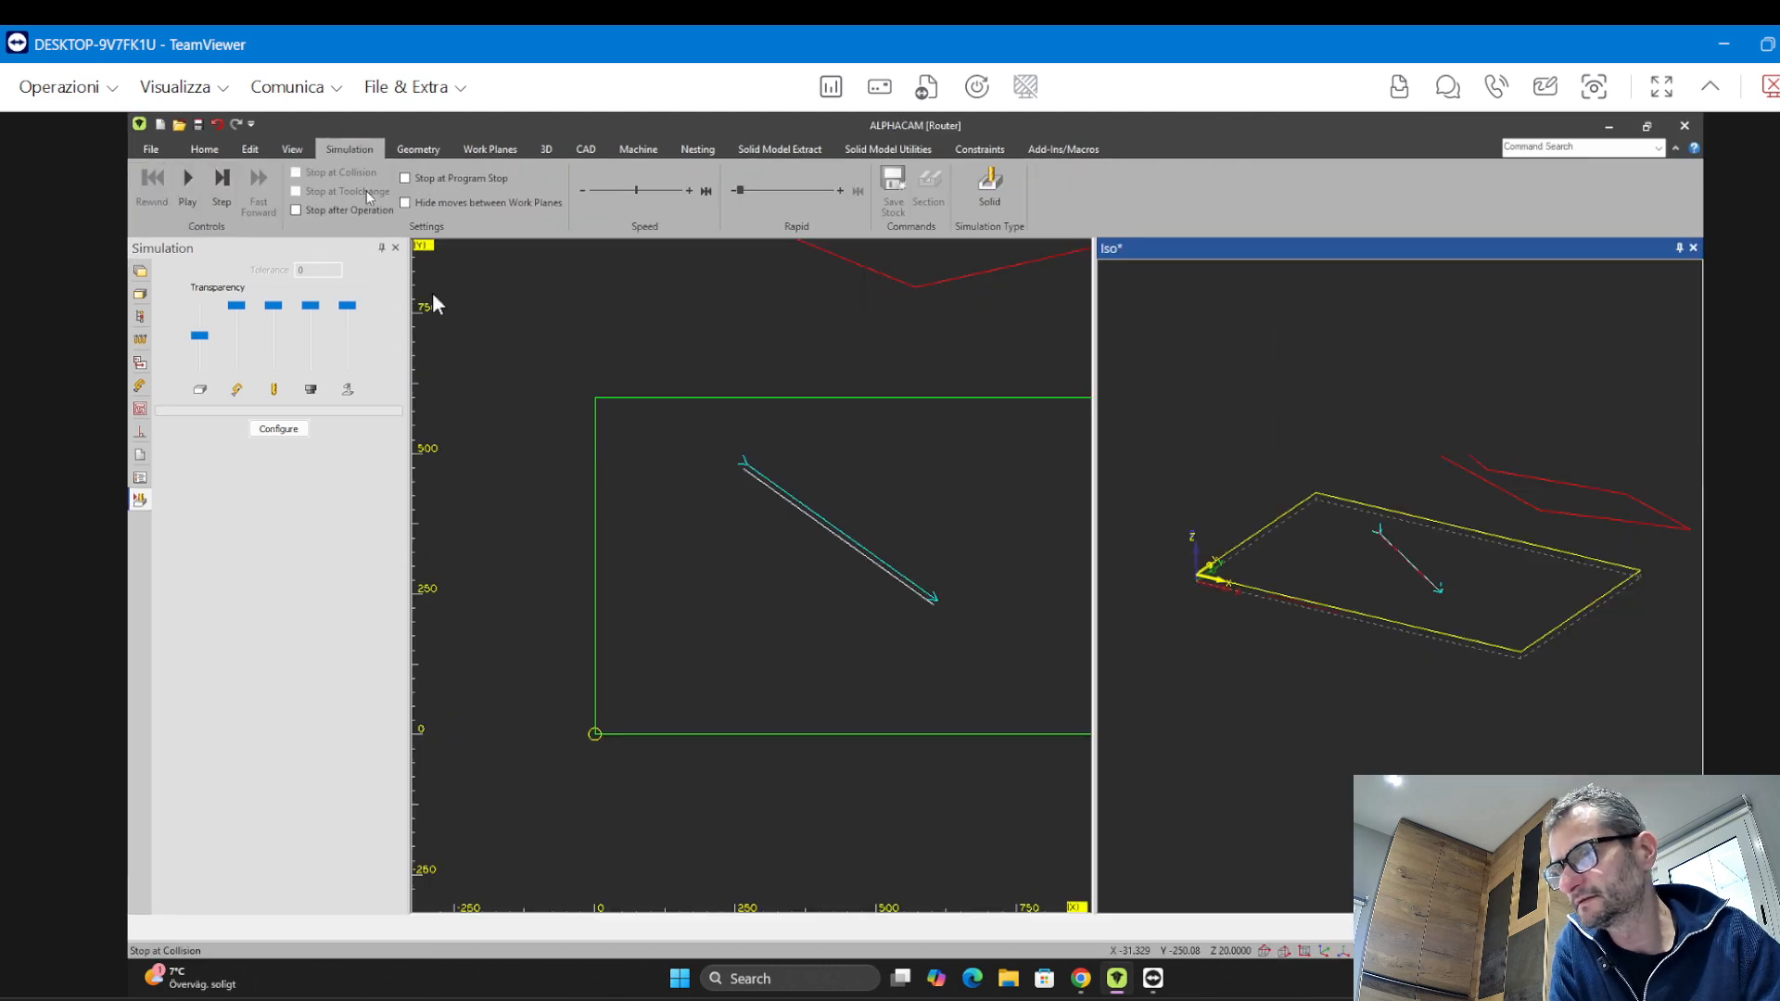
pyautogui.click(188, 186)
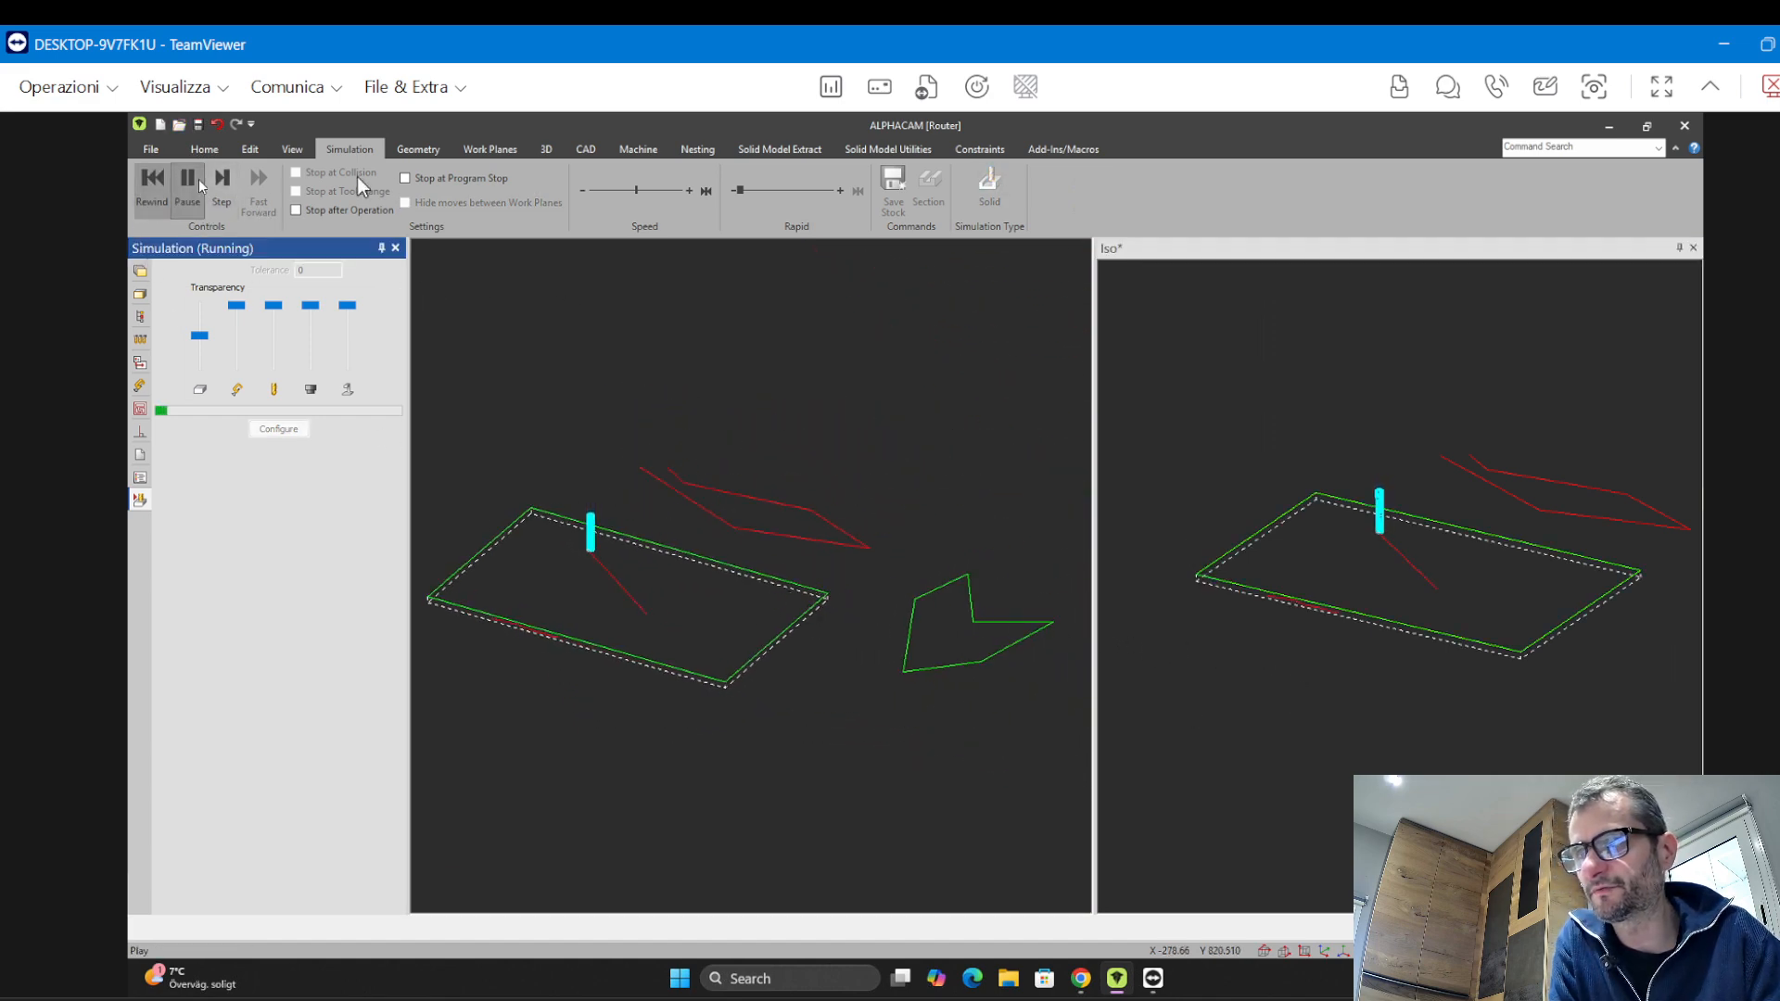
pyautogui.click(663, 190)
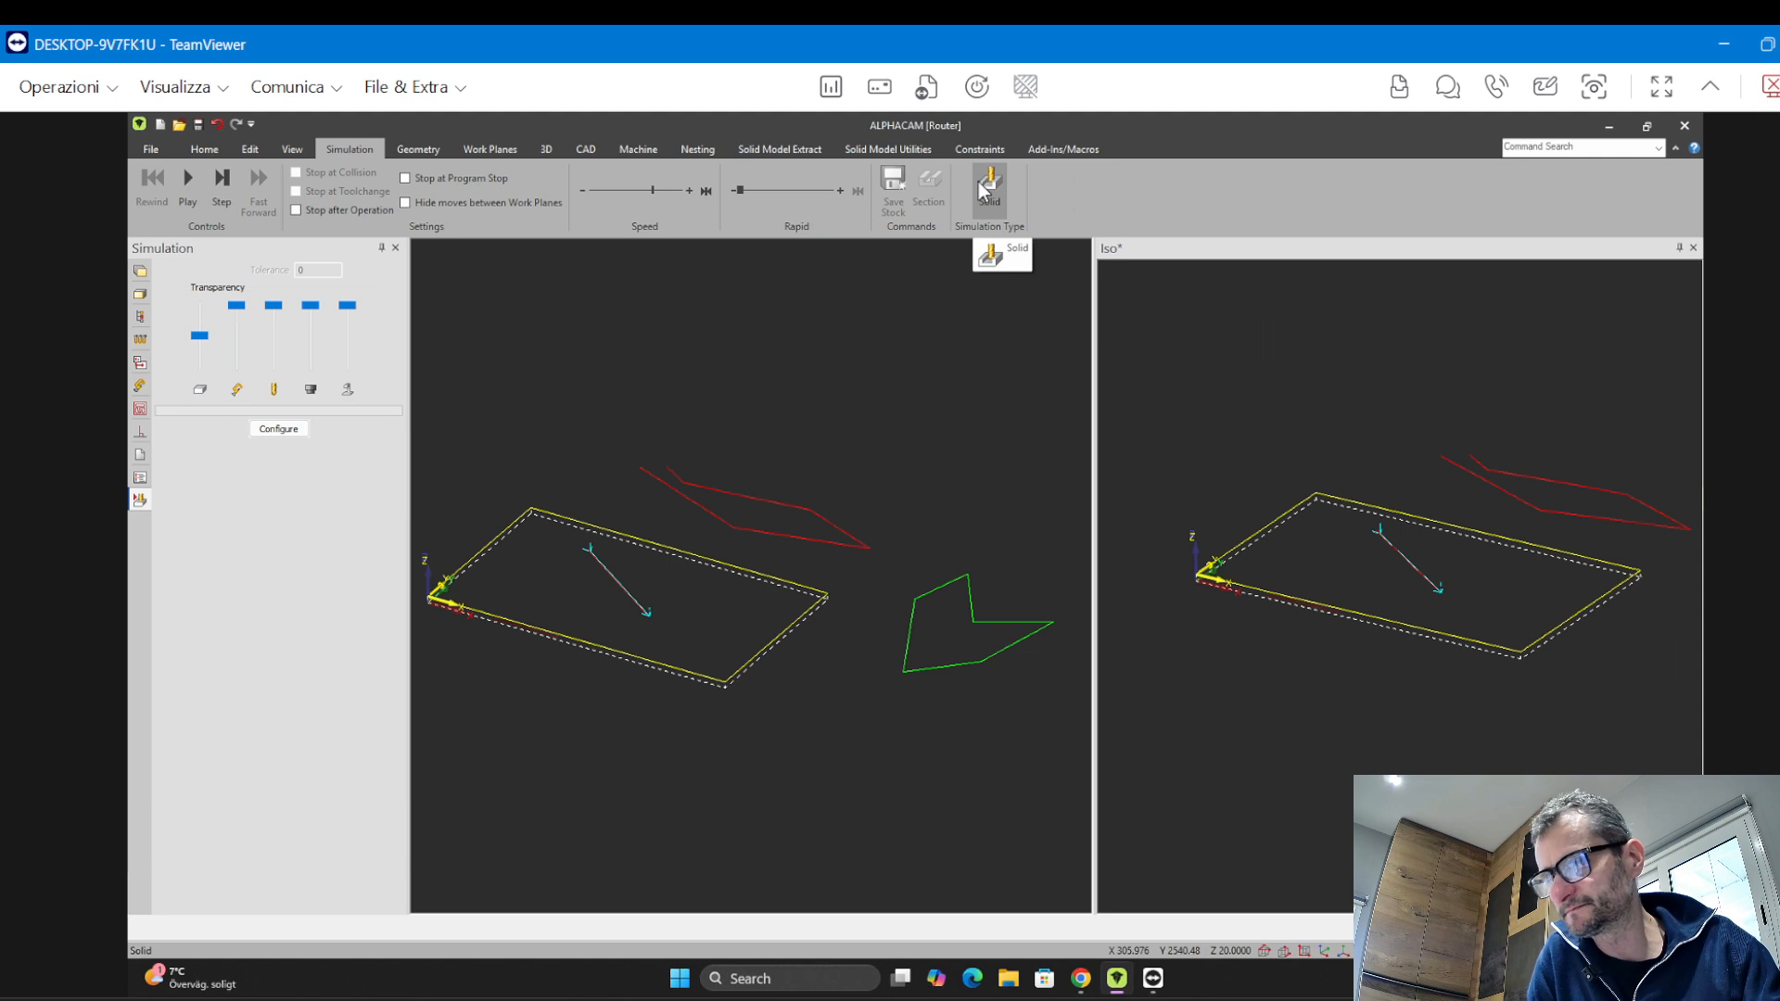
# Zoom and pan the main view to inspect the simulated toolpath along the line on the panel
pyautogui.moveTo(822, 456); pyautogui.dragTo(876, 449, button='middle')
pyautogui.scroll(3, 653, 554)
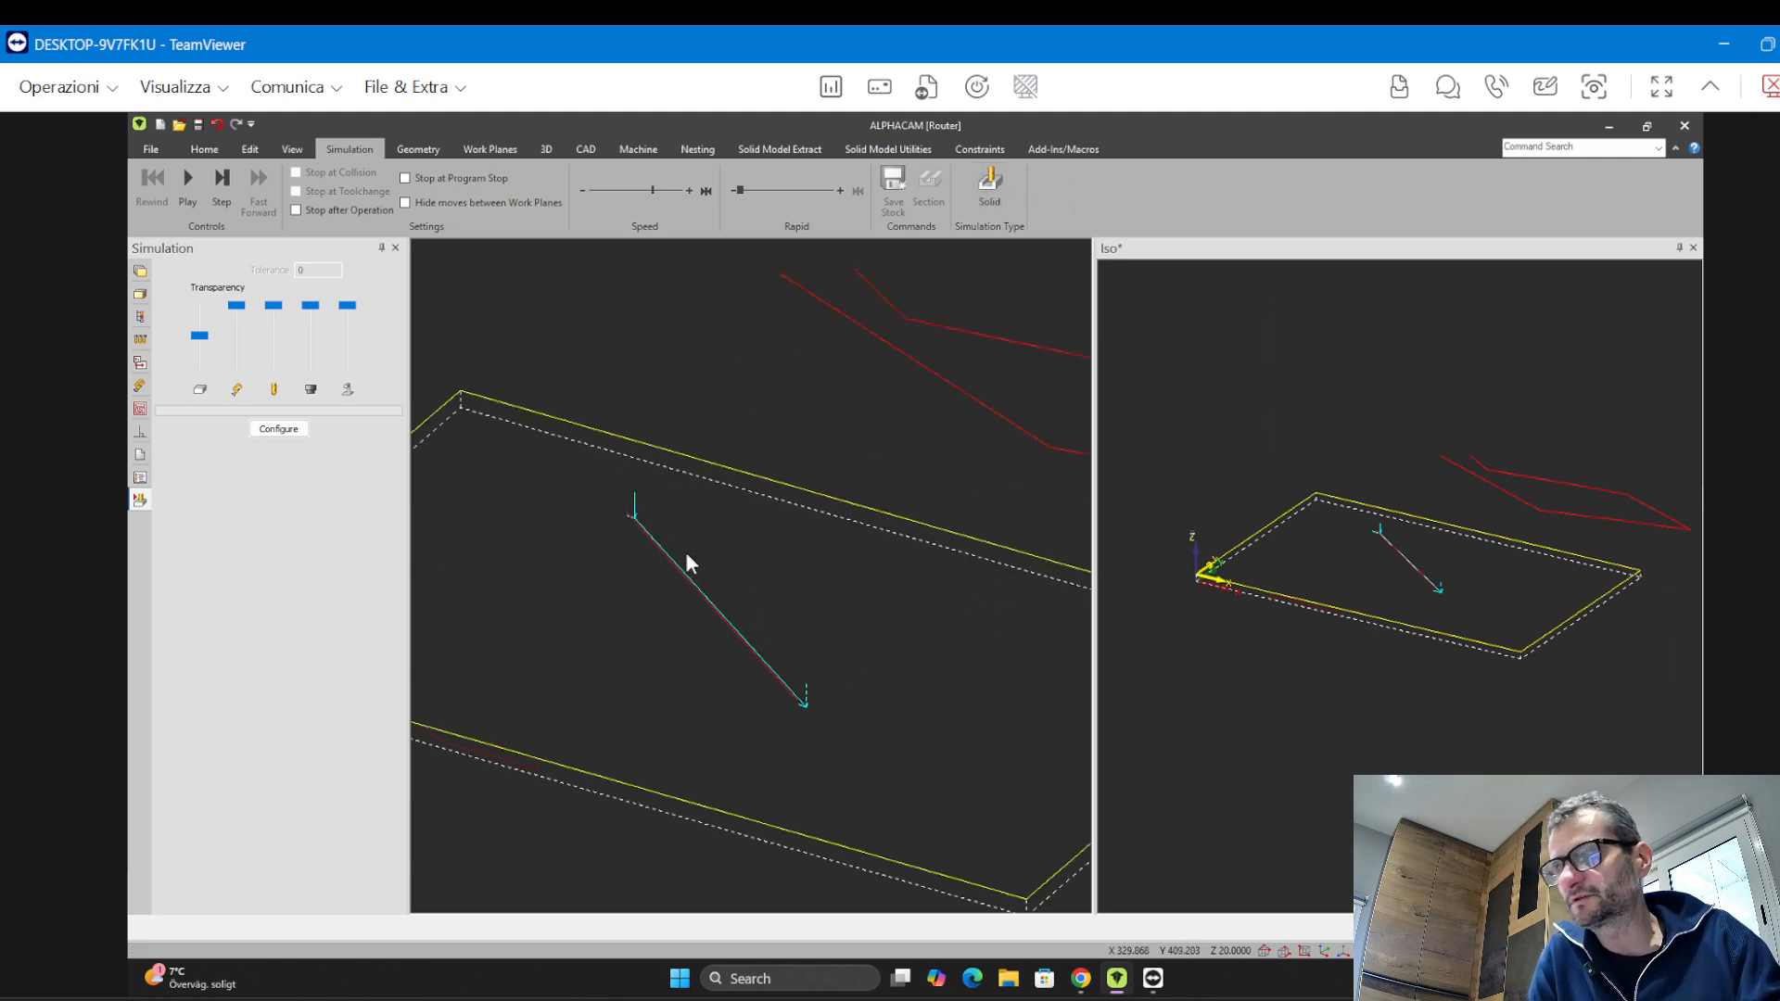
pyautogui.scroll(-1, 786, 542)
pyautogui.moveTo(685, 552); pyautogui.dragTo(721, 441, button='middle')
pyautogui.scroll(-2, 863, 503)
pyautogui.scroll(1, 716, 460)
pyautogui.scroll(3, 747, 477)
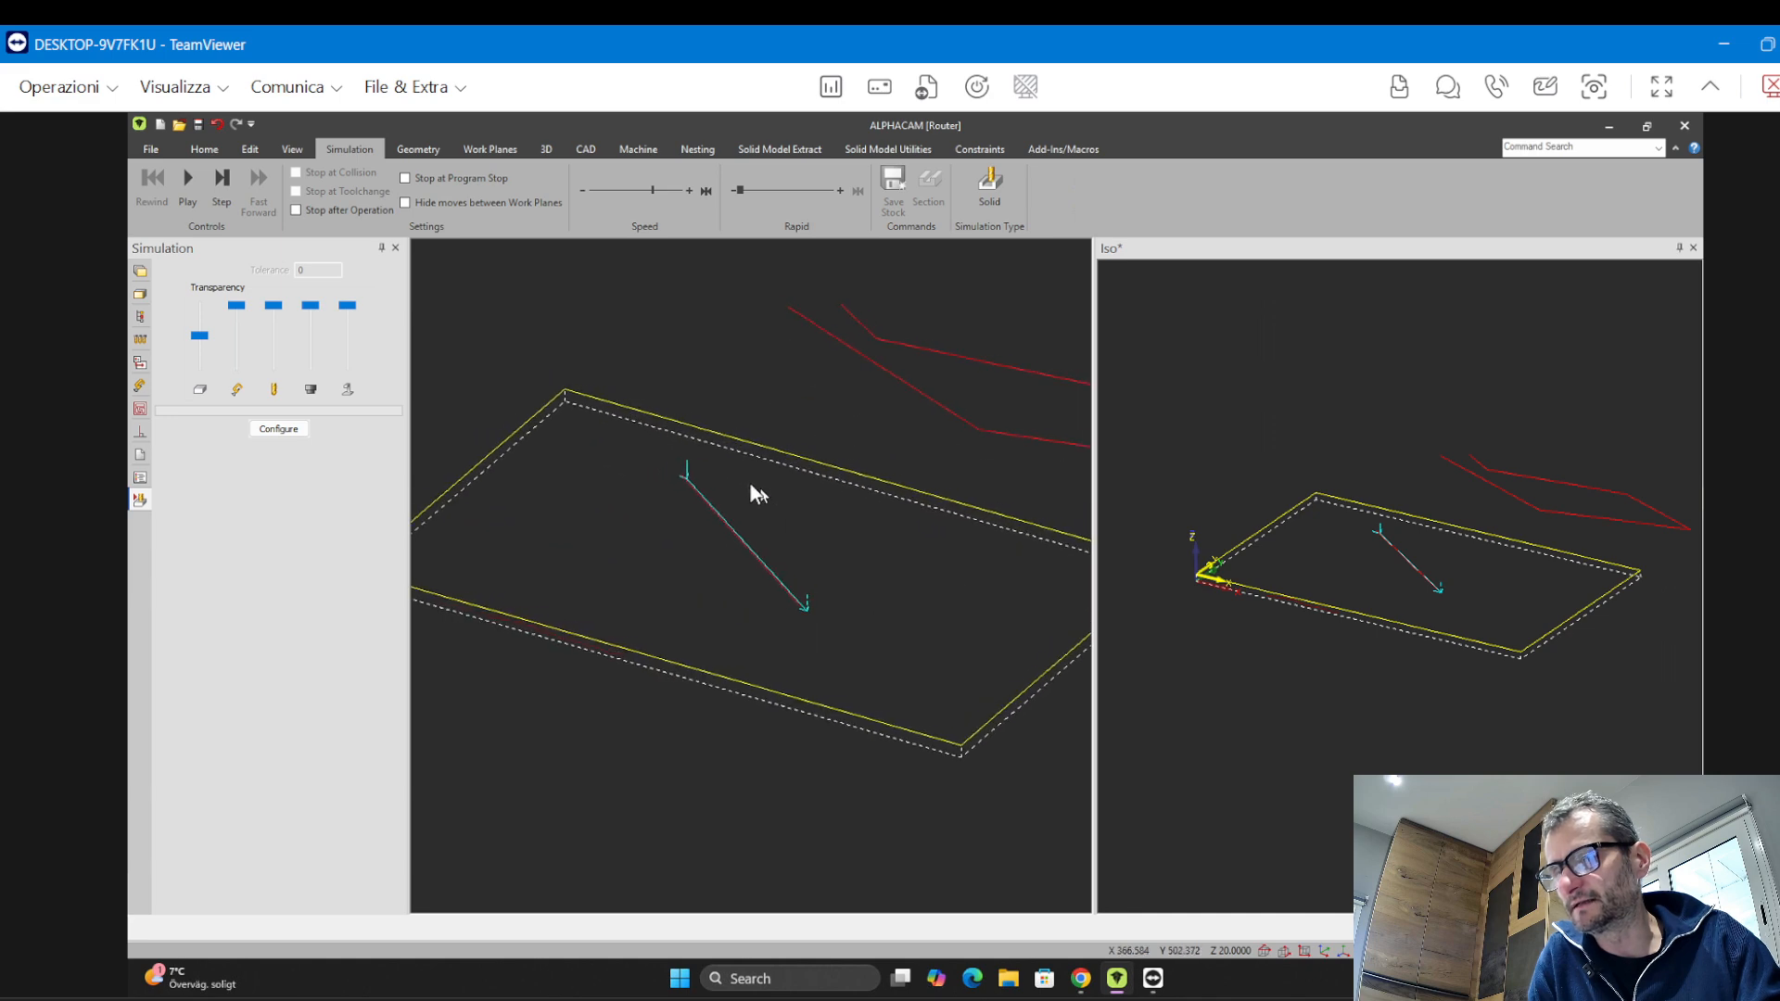
pyautogui.scroll(-4, 779, 463)
pyautogui.scroll(2, 775, 459)
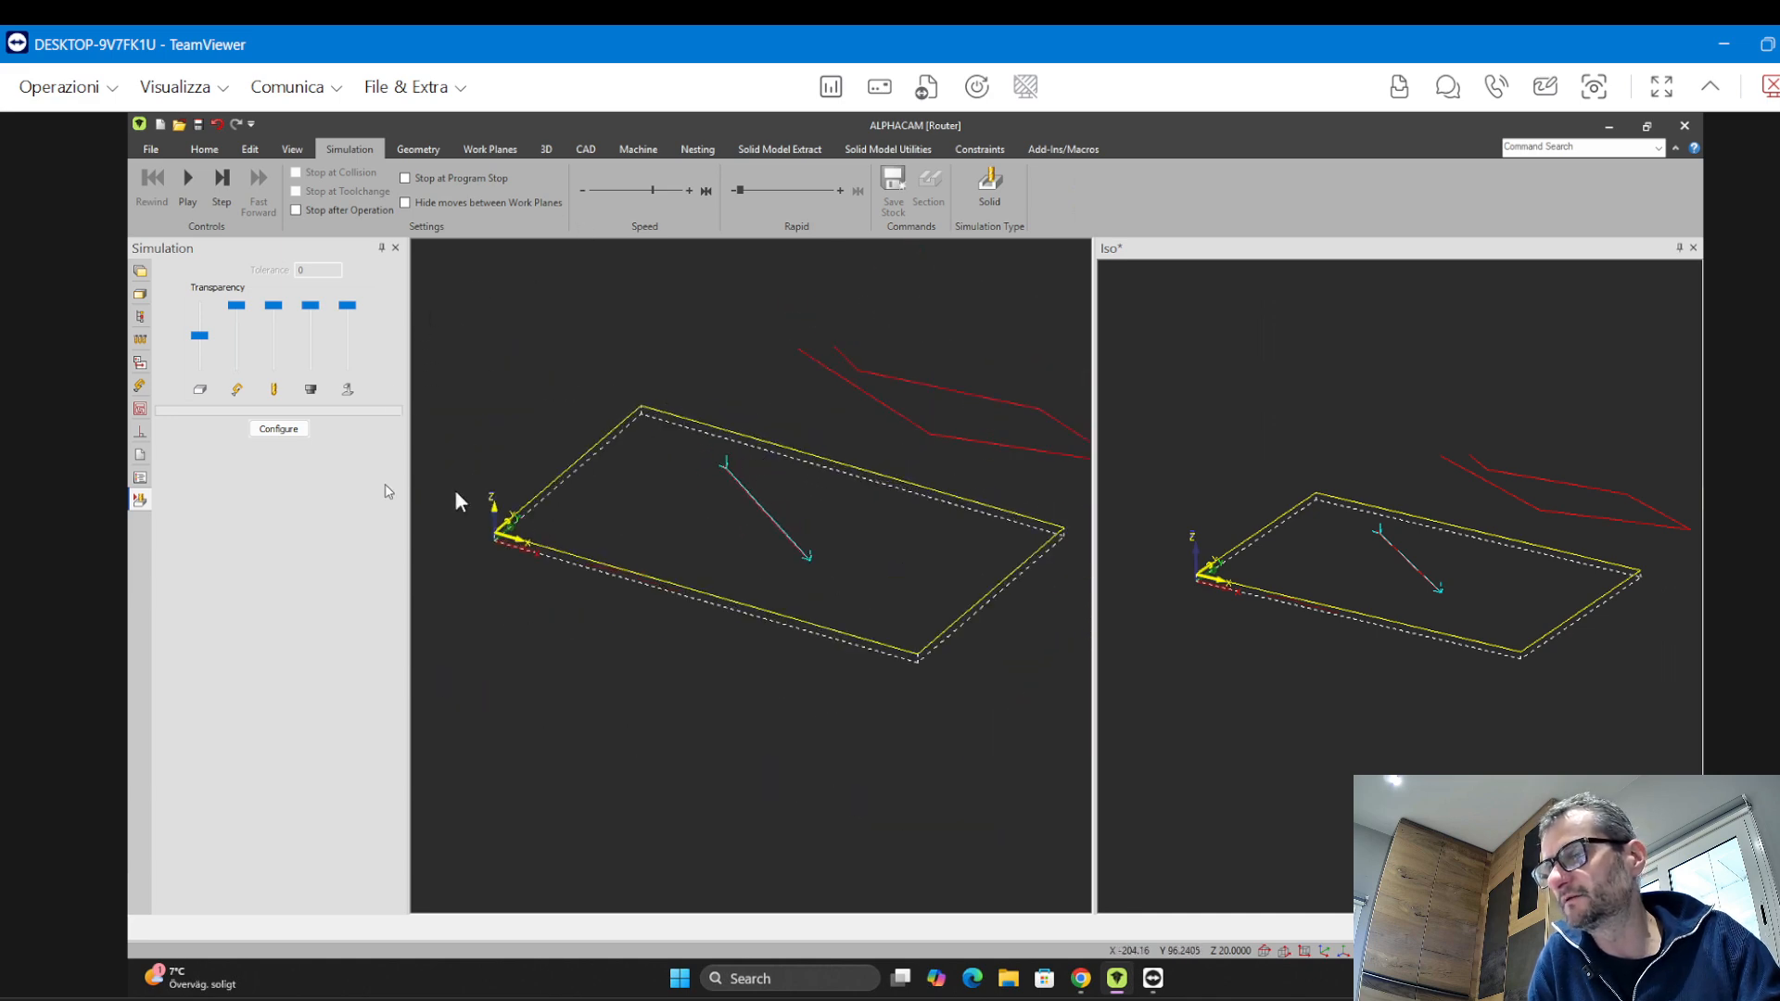
# Define a material block from the panel outline with top Z 0 and bottom Z -20
pyautogui.click(547, 149)
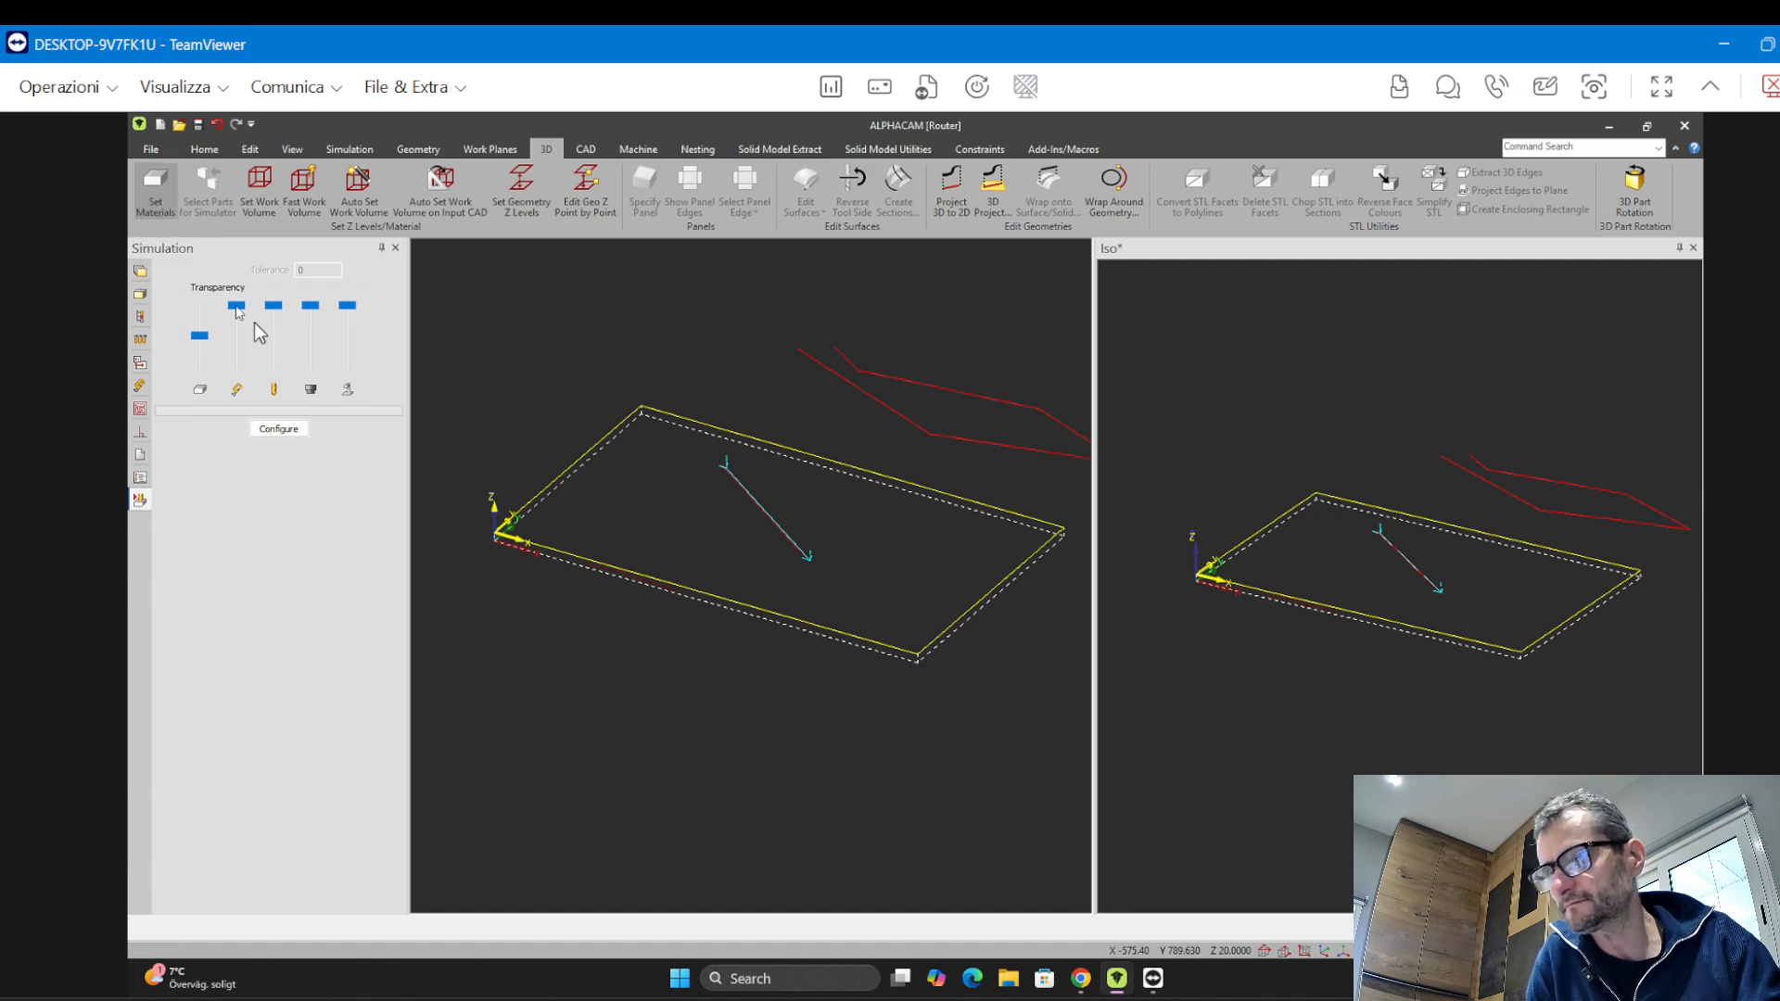
pyautogui.click(155, 185)
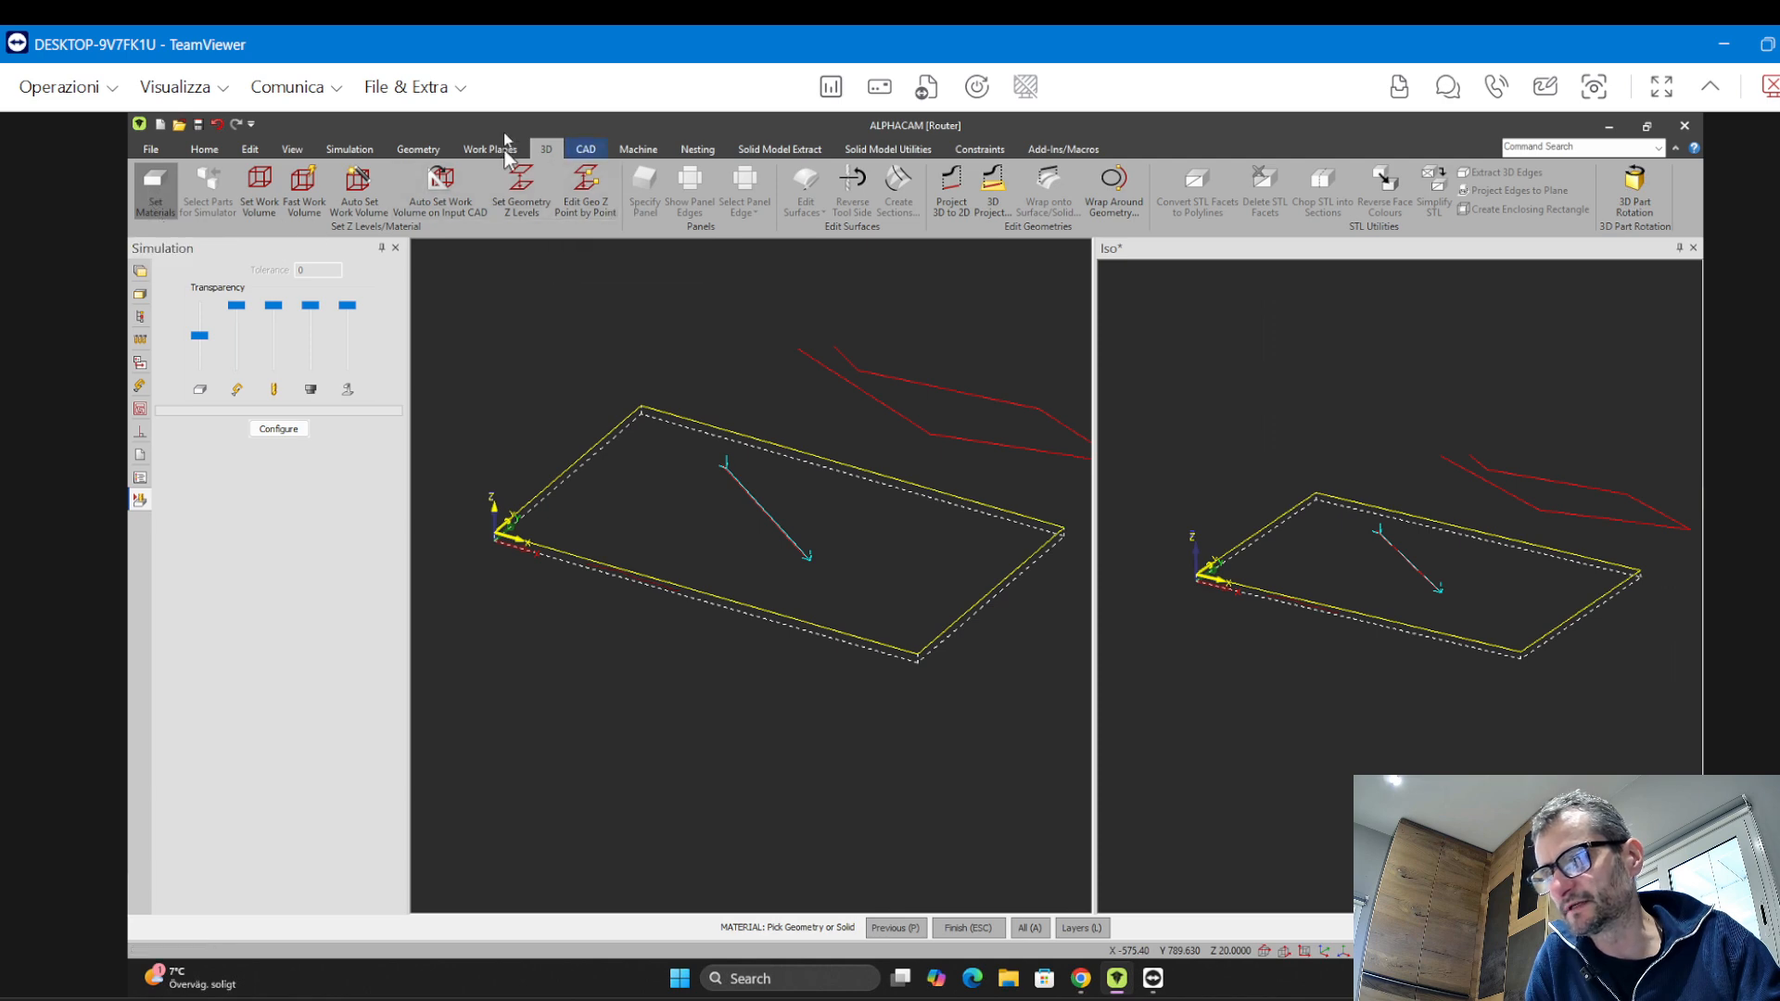
pyautogui.click(537, 547)
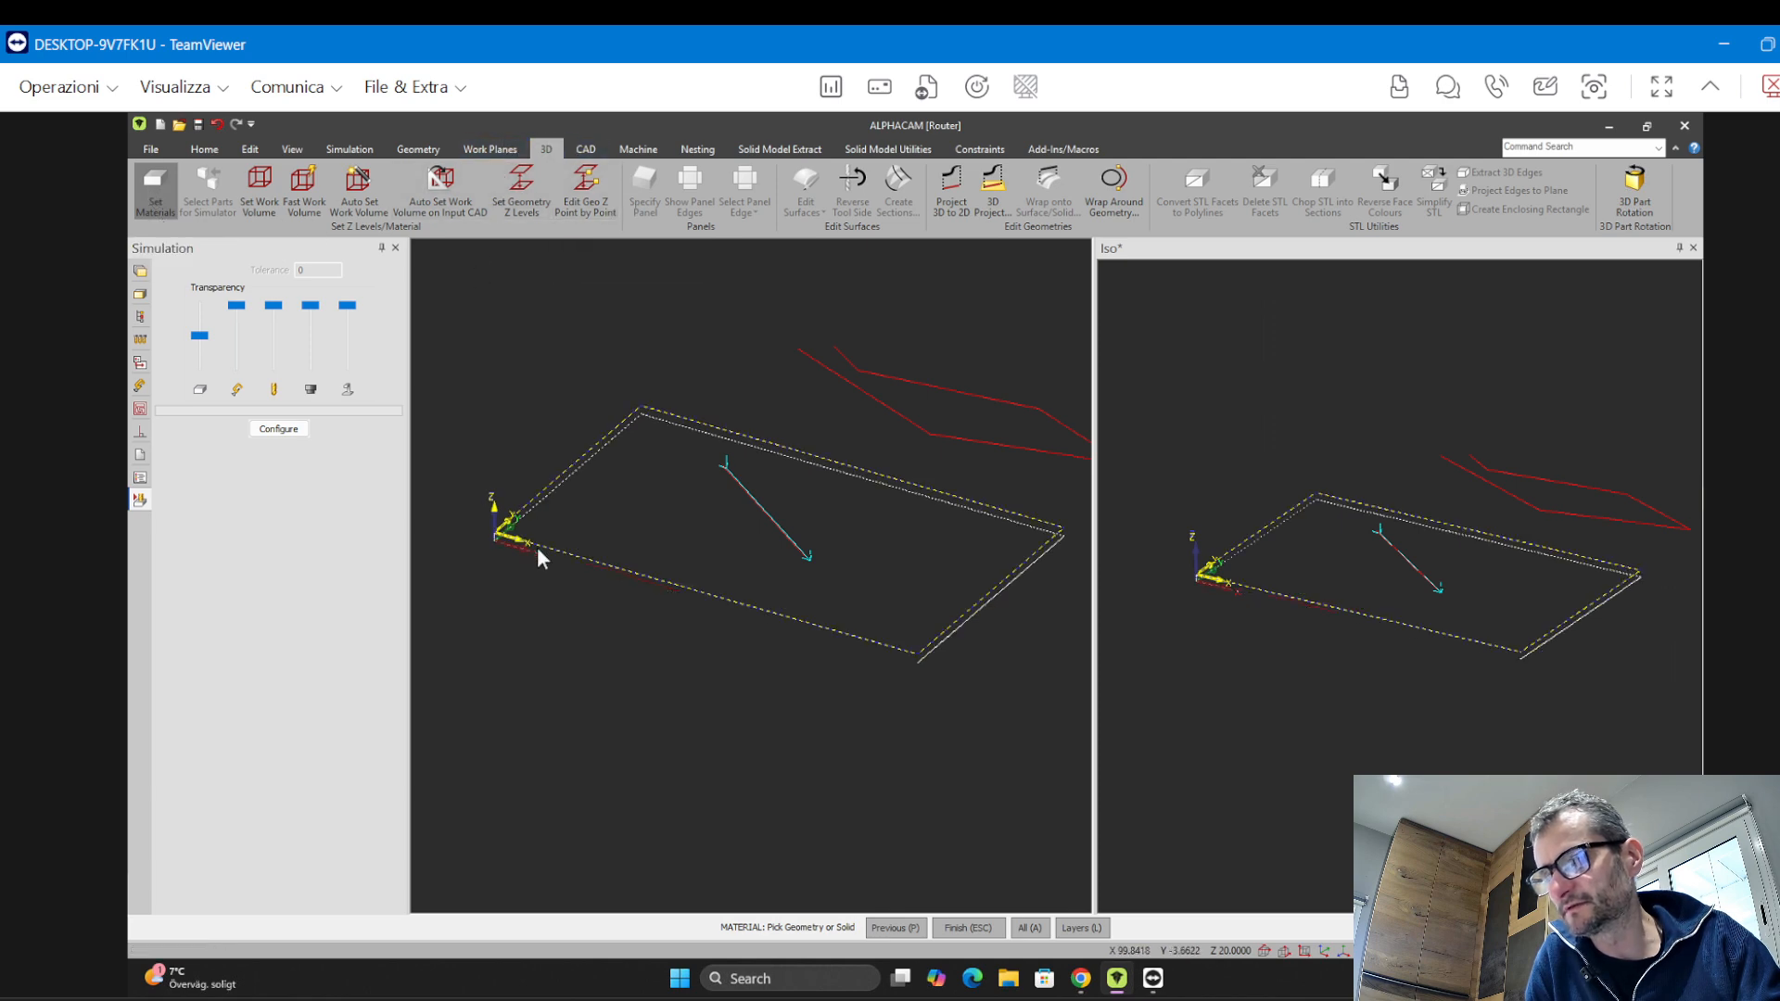
pyautogui.rightClick(673, 686)
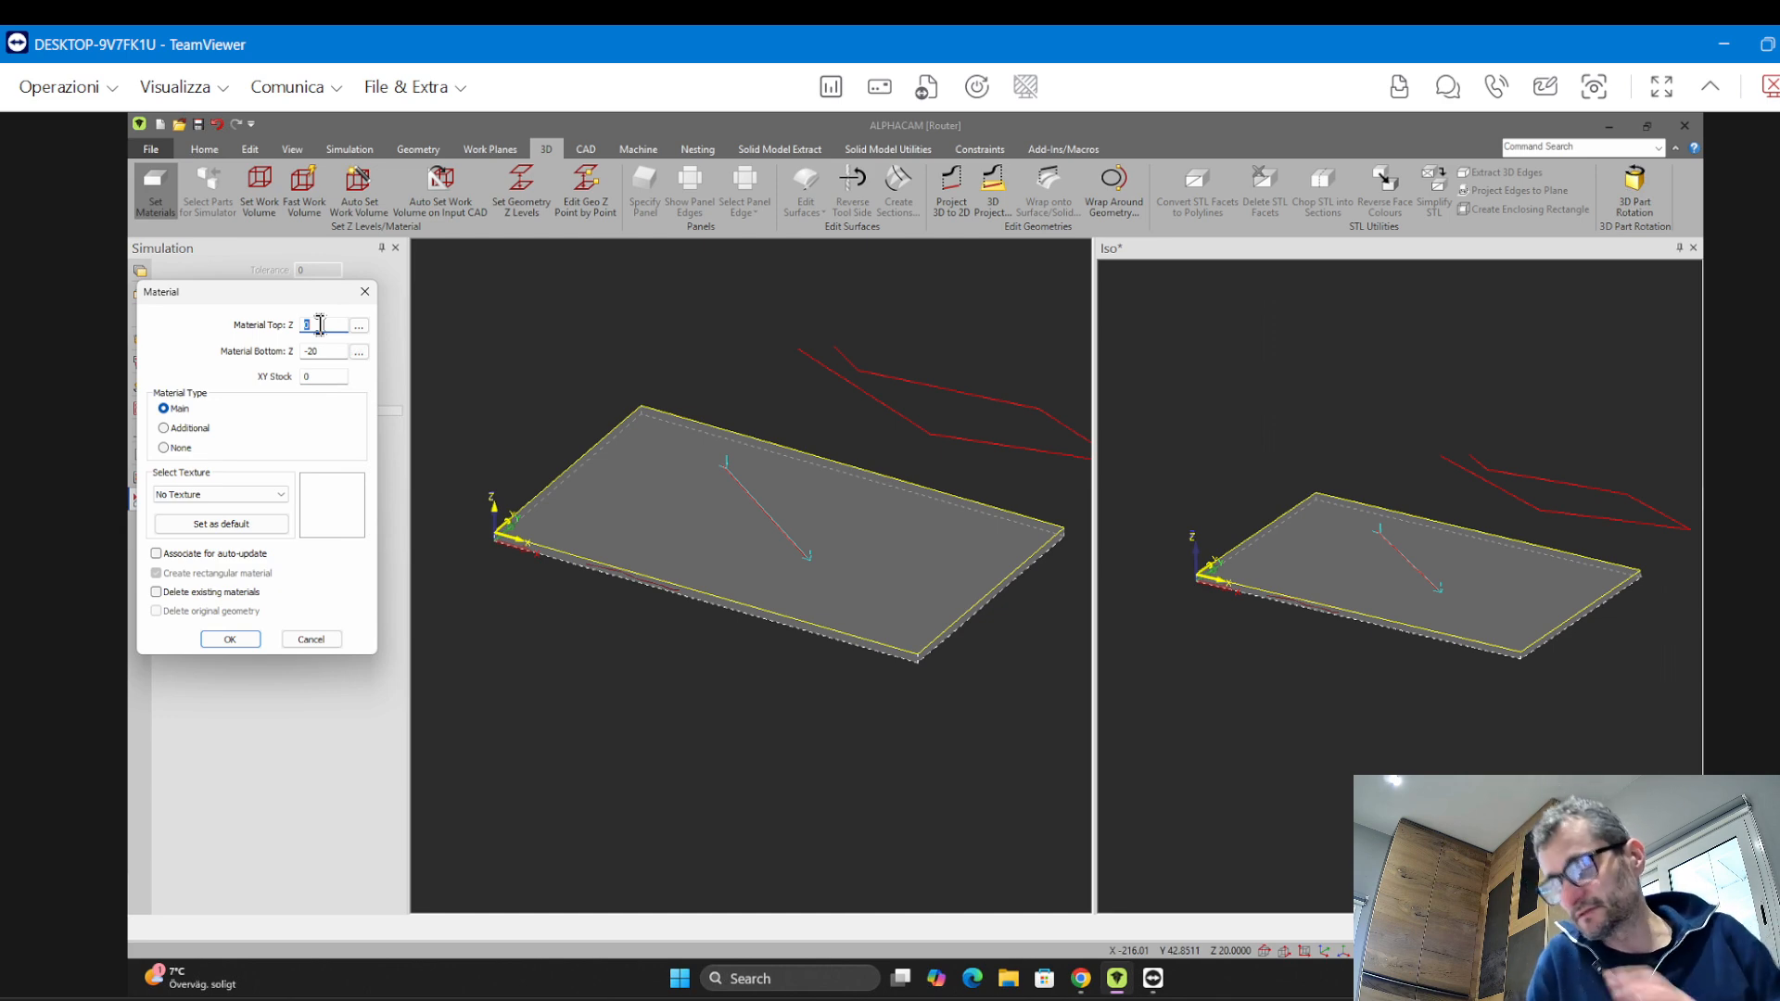
pyautogui.press('Return')
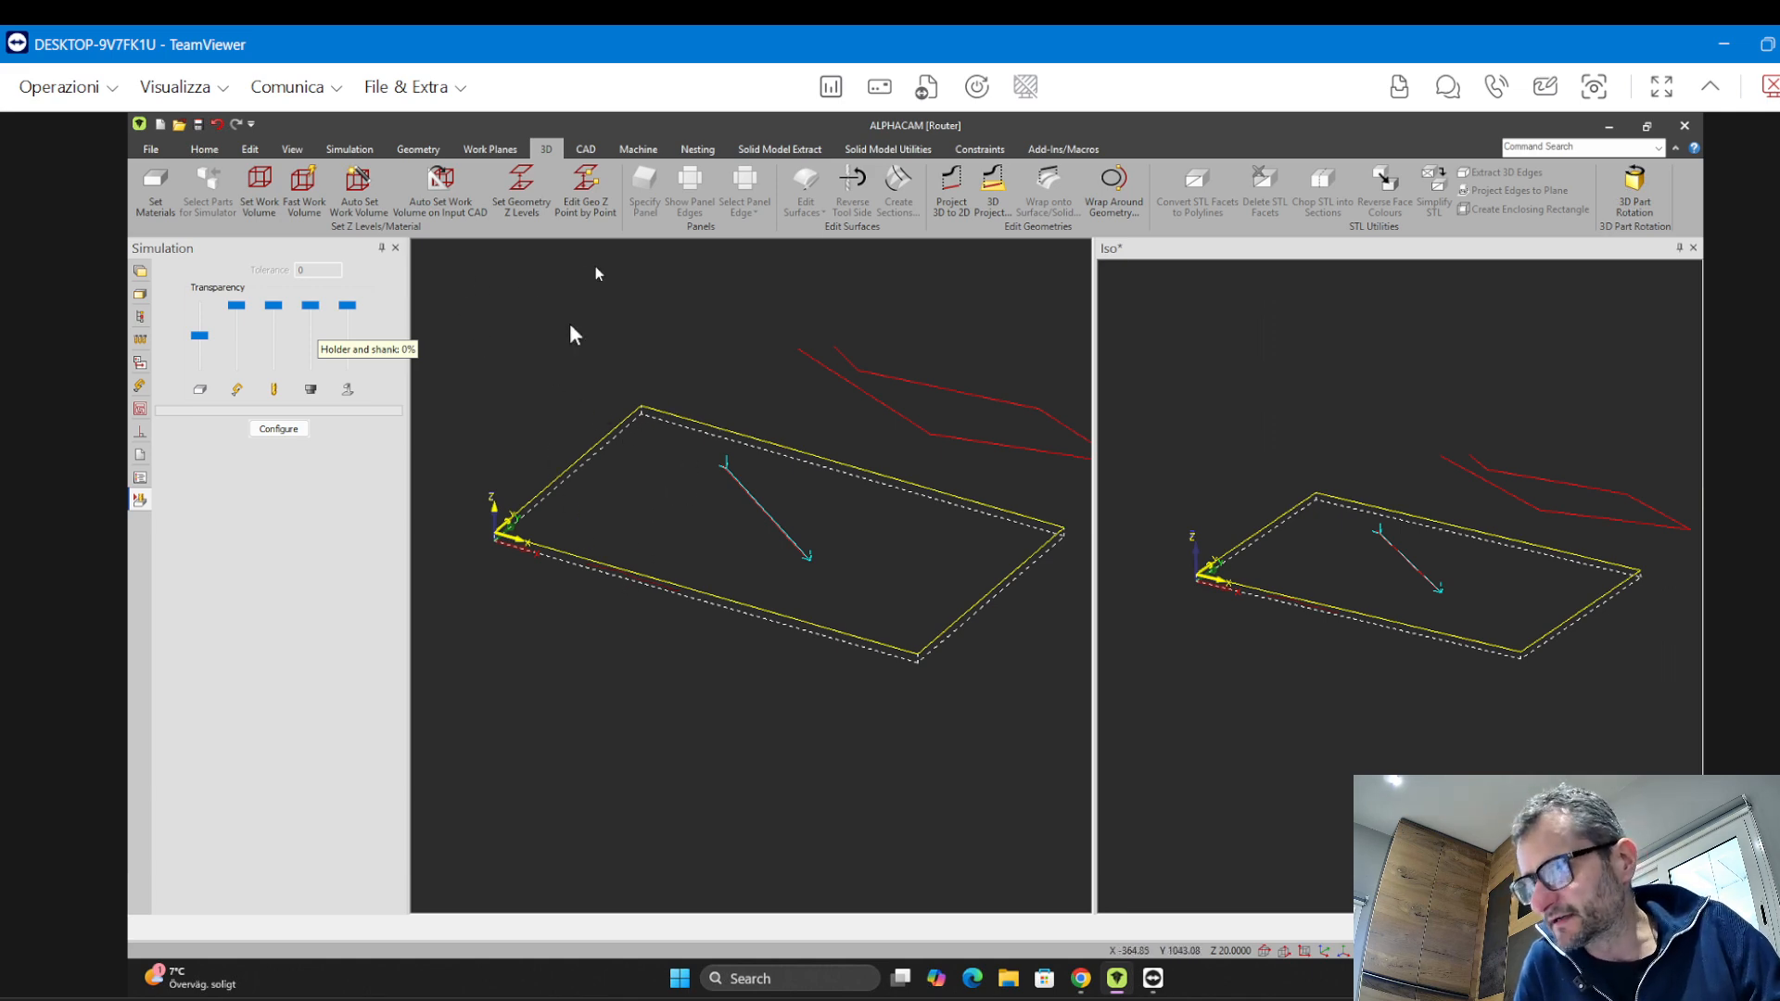
# Cancel the active work plane and define the panel material again with top Z 20 and bottom Z 0
pyautogui.click(488, 149)
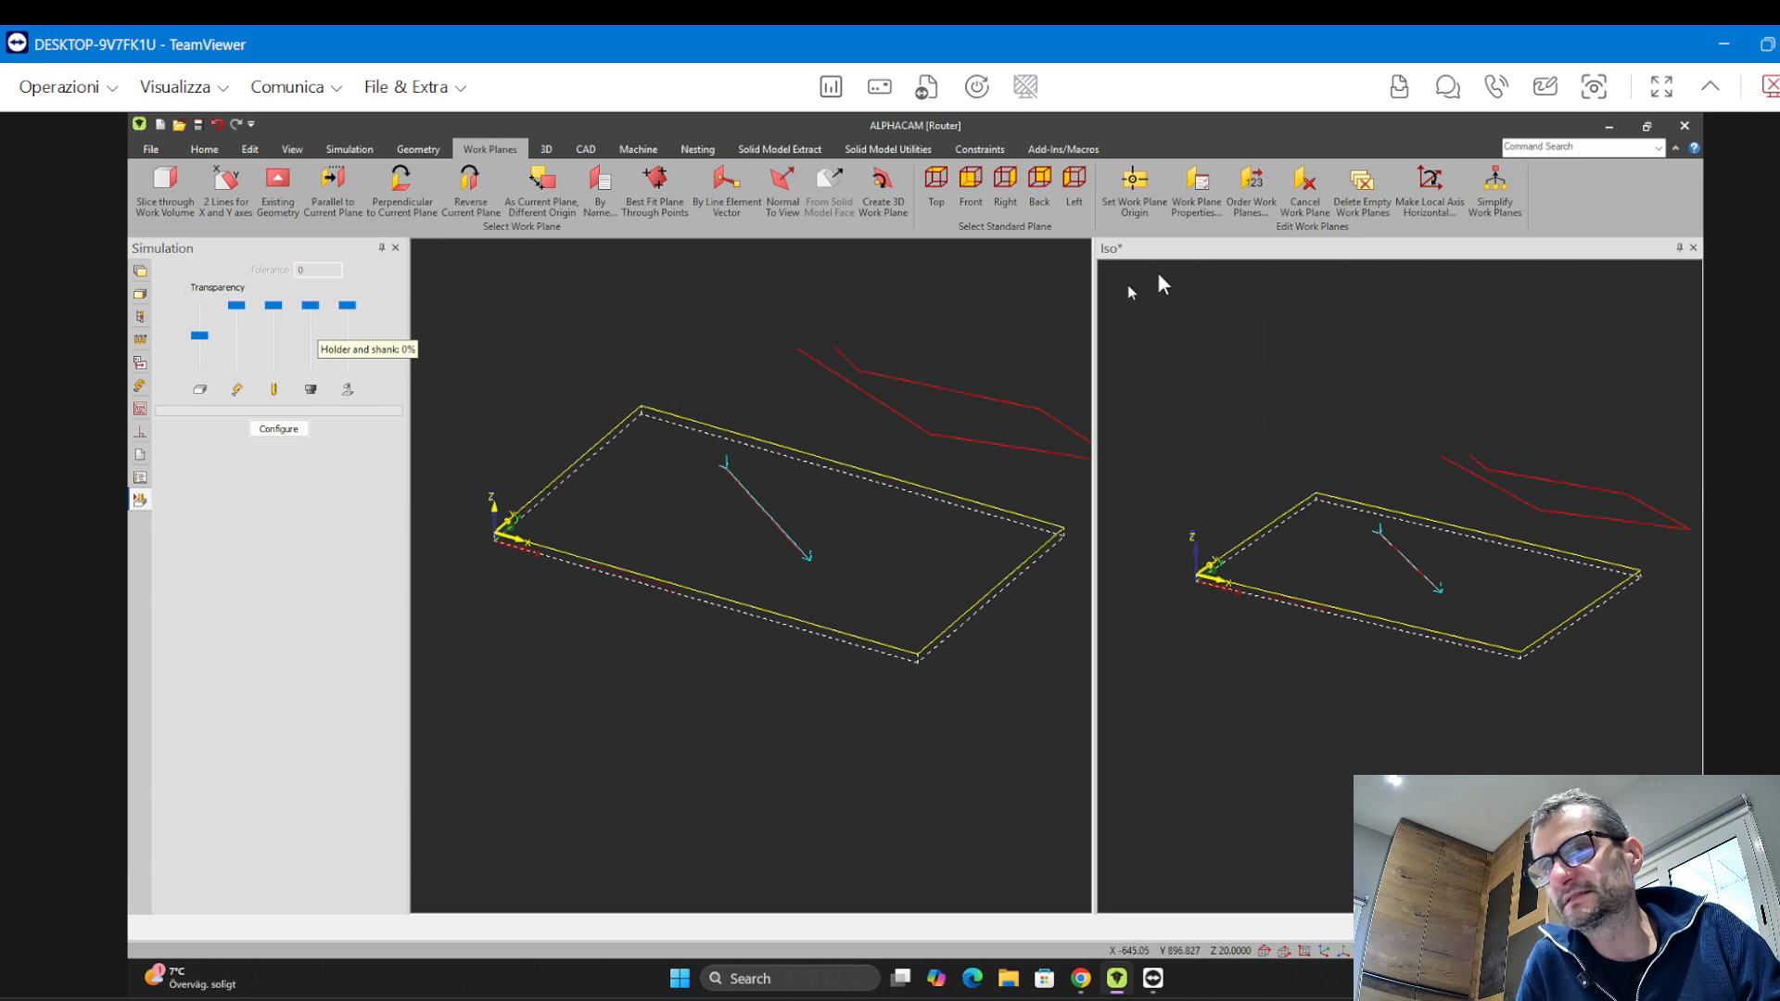
pyautogui.click(1295, 208)
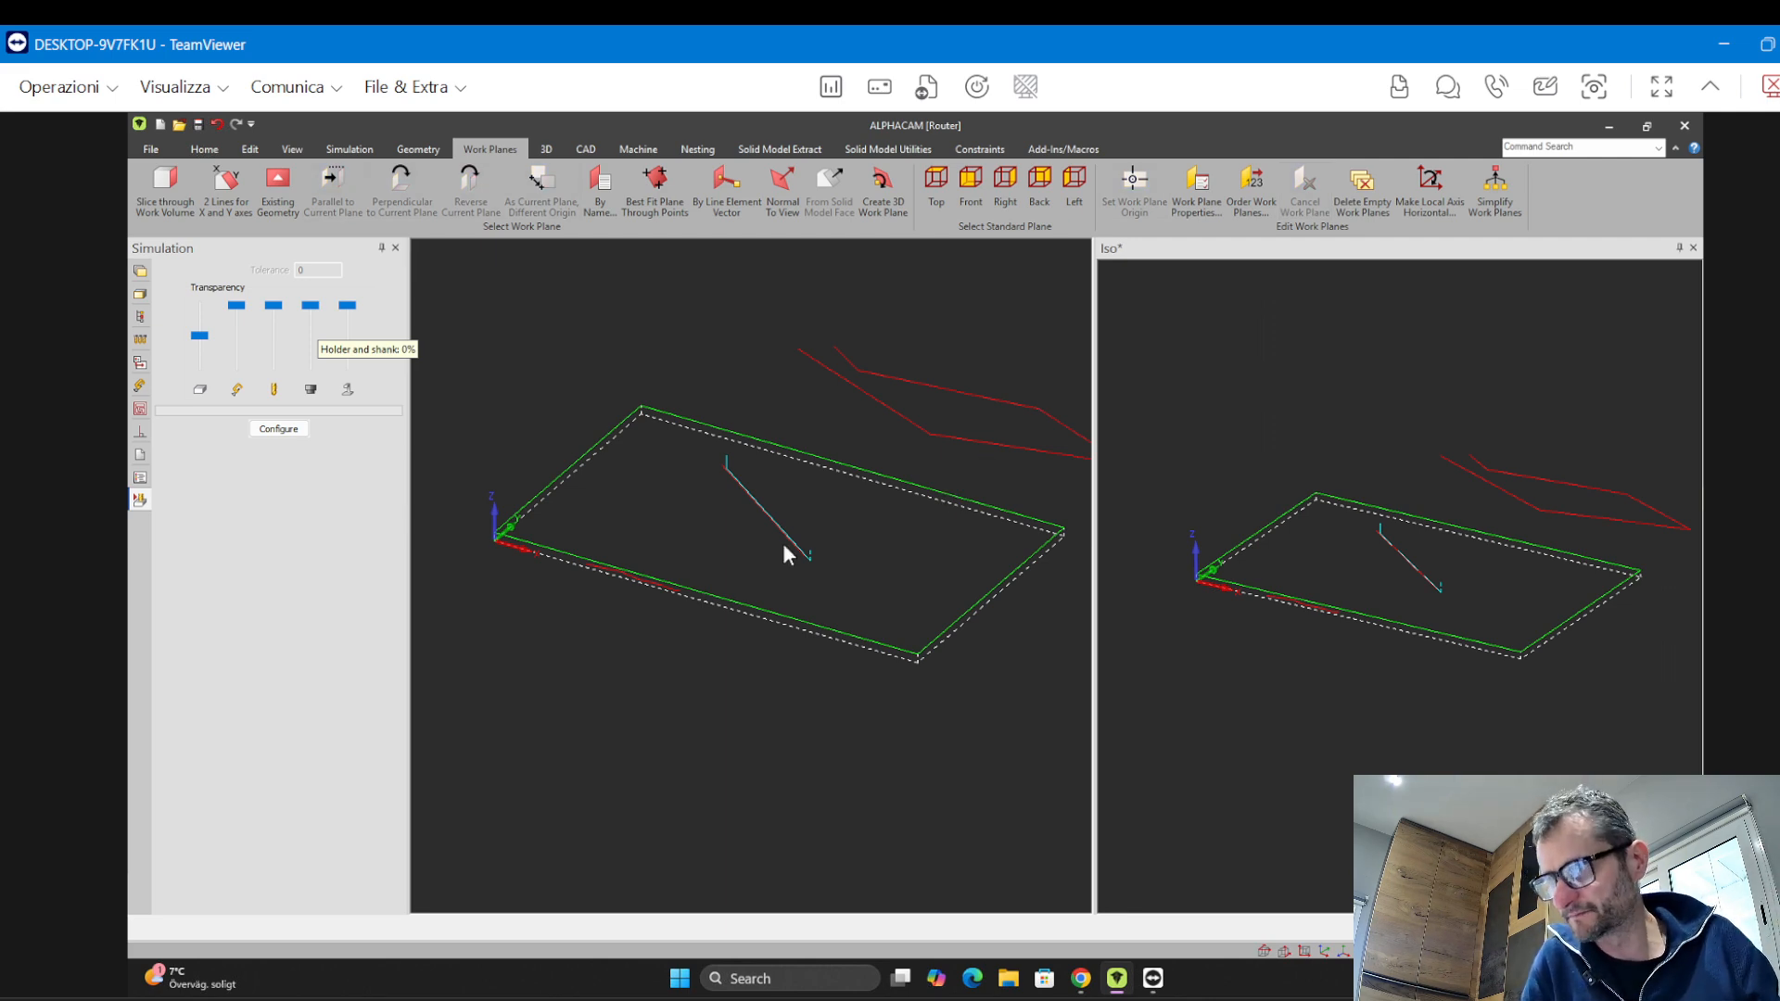
pyautogui.click(546, 149)
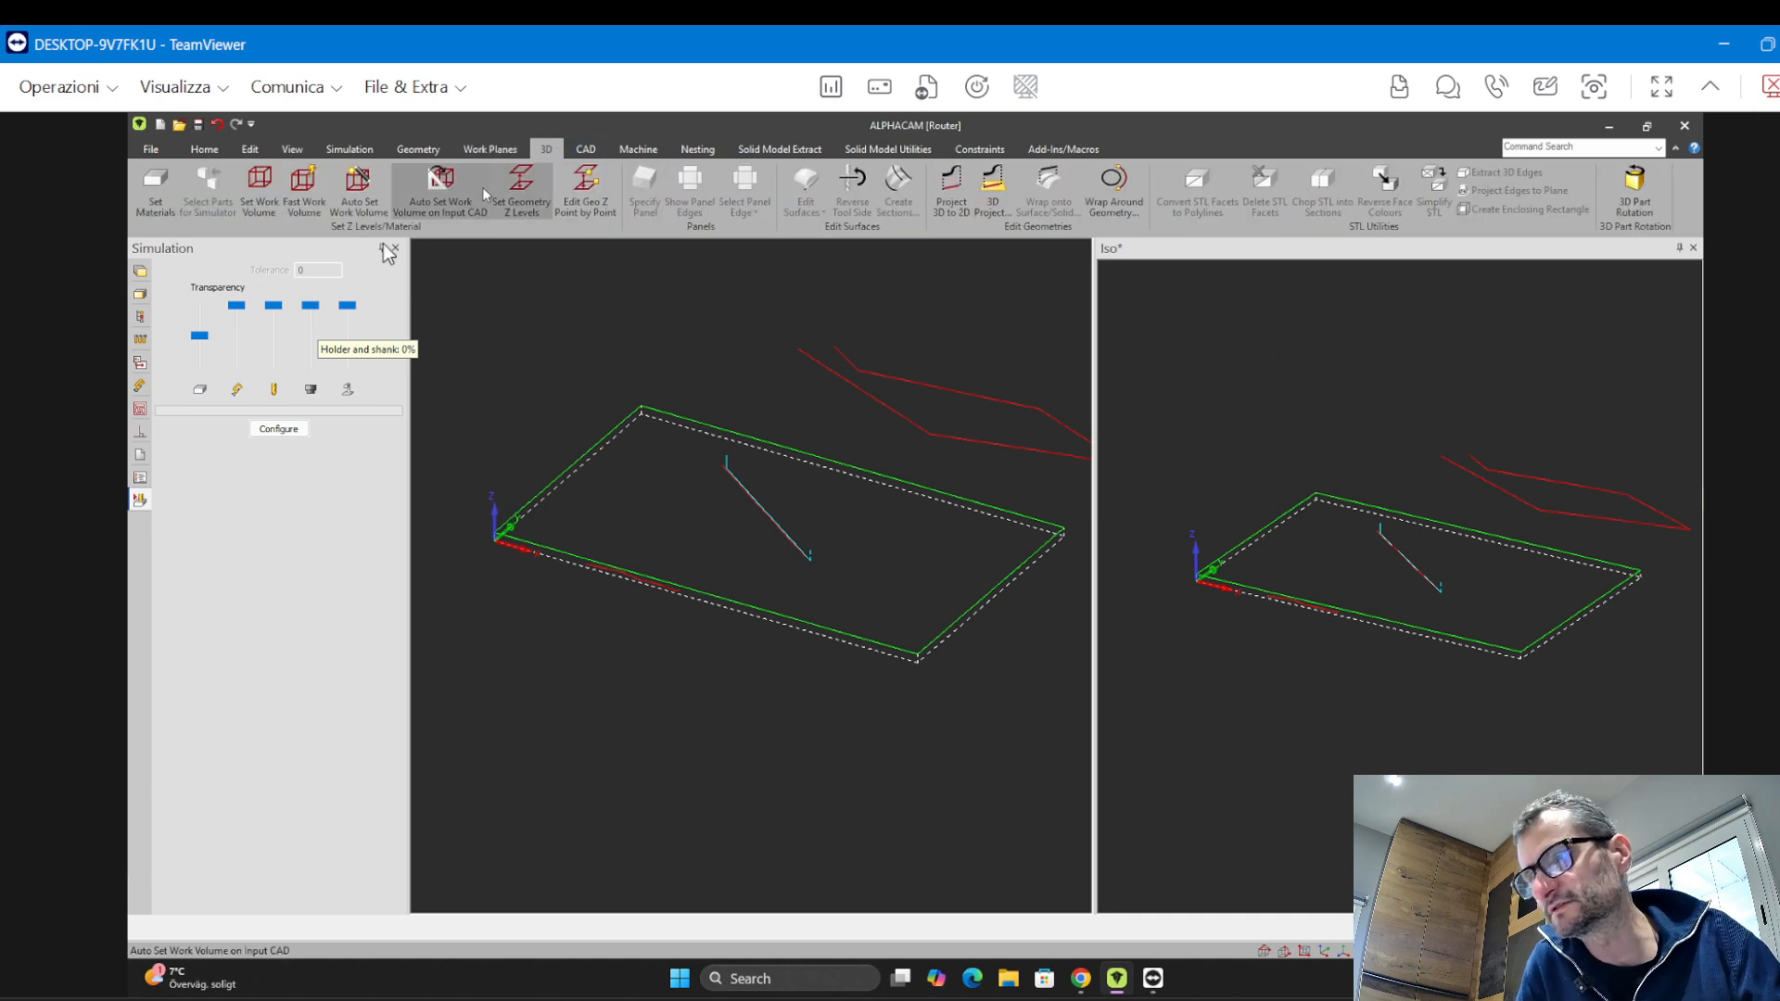
pyautogui.click(155, 206)
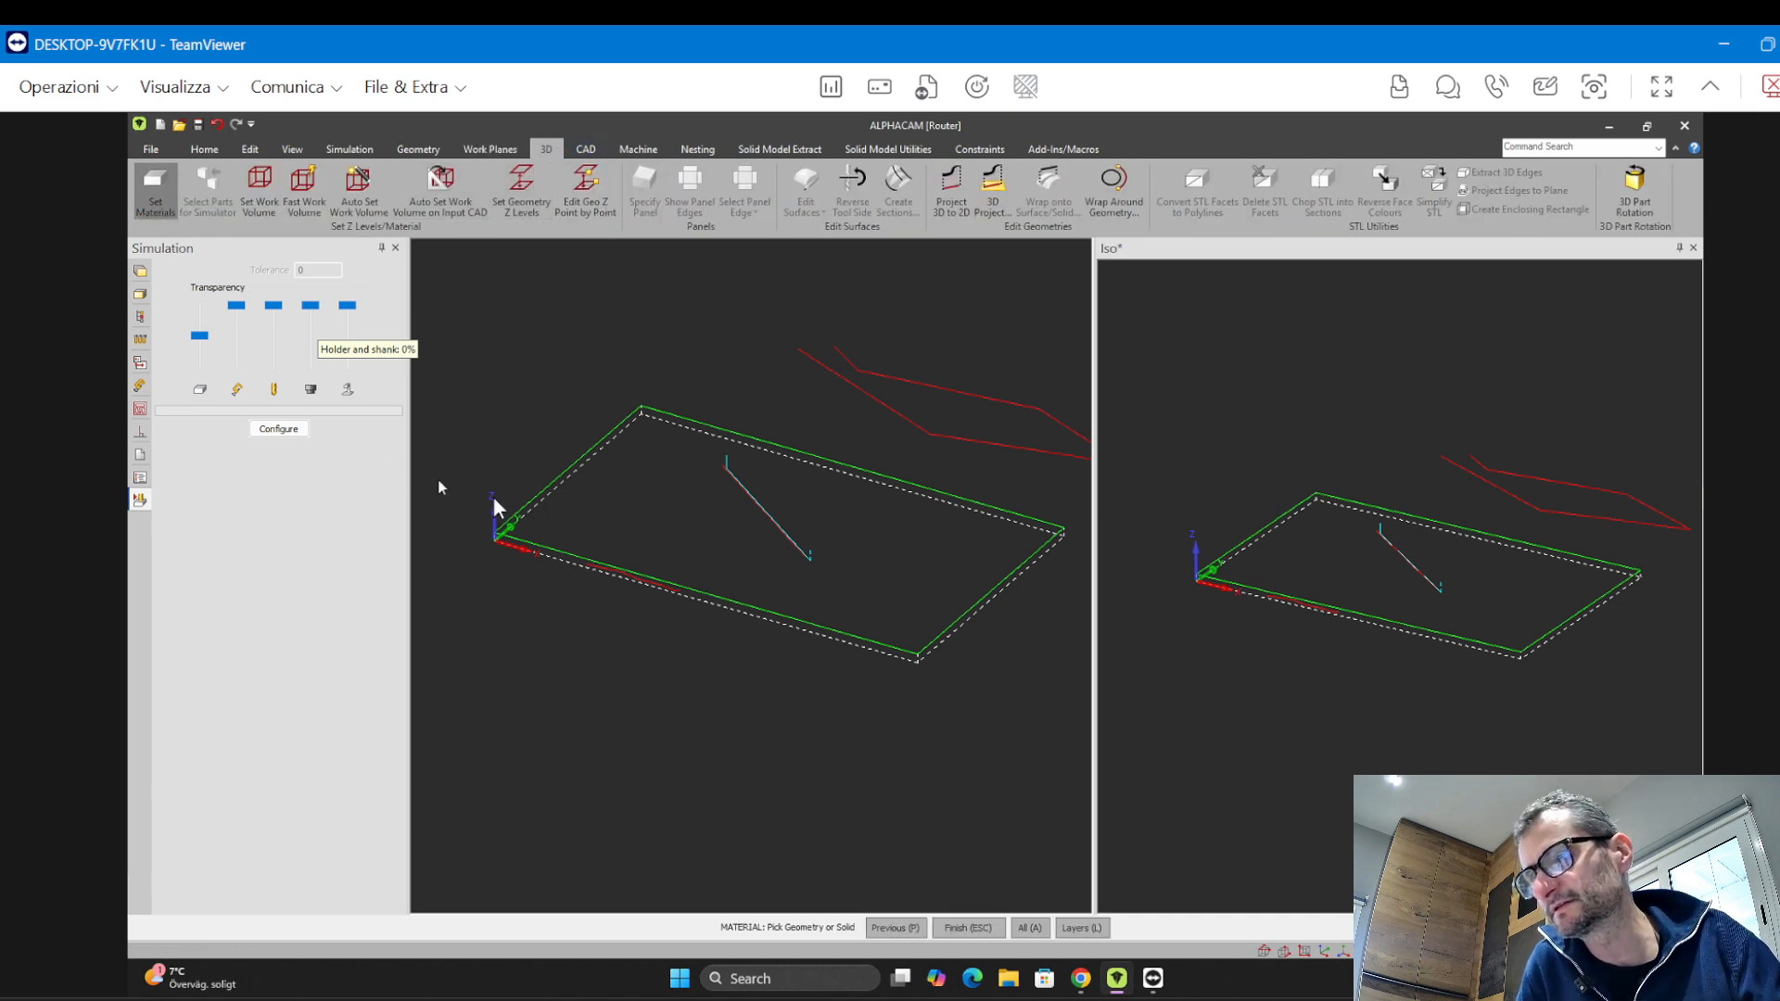
pyautogui.click(556, 482)
pyautogui.click(681, 575)
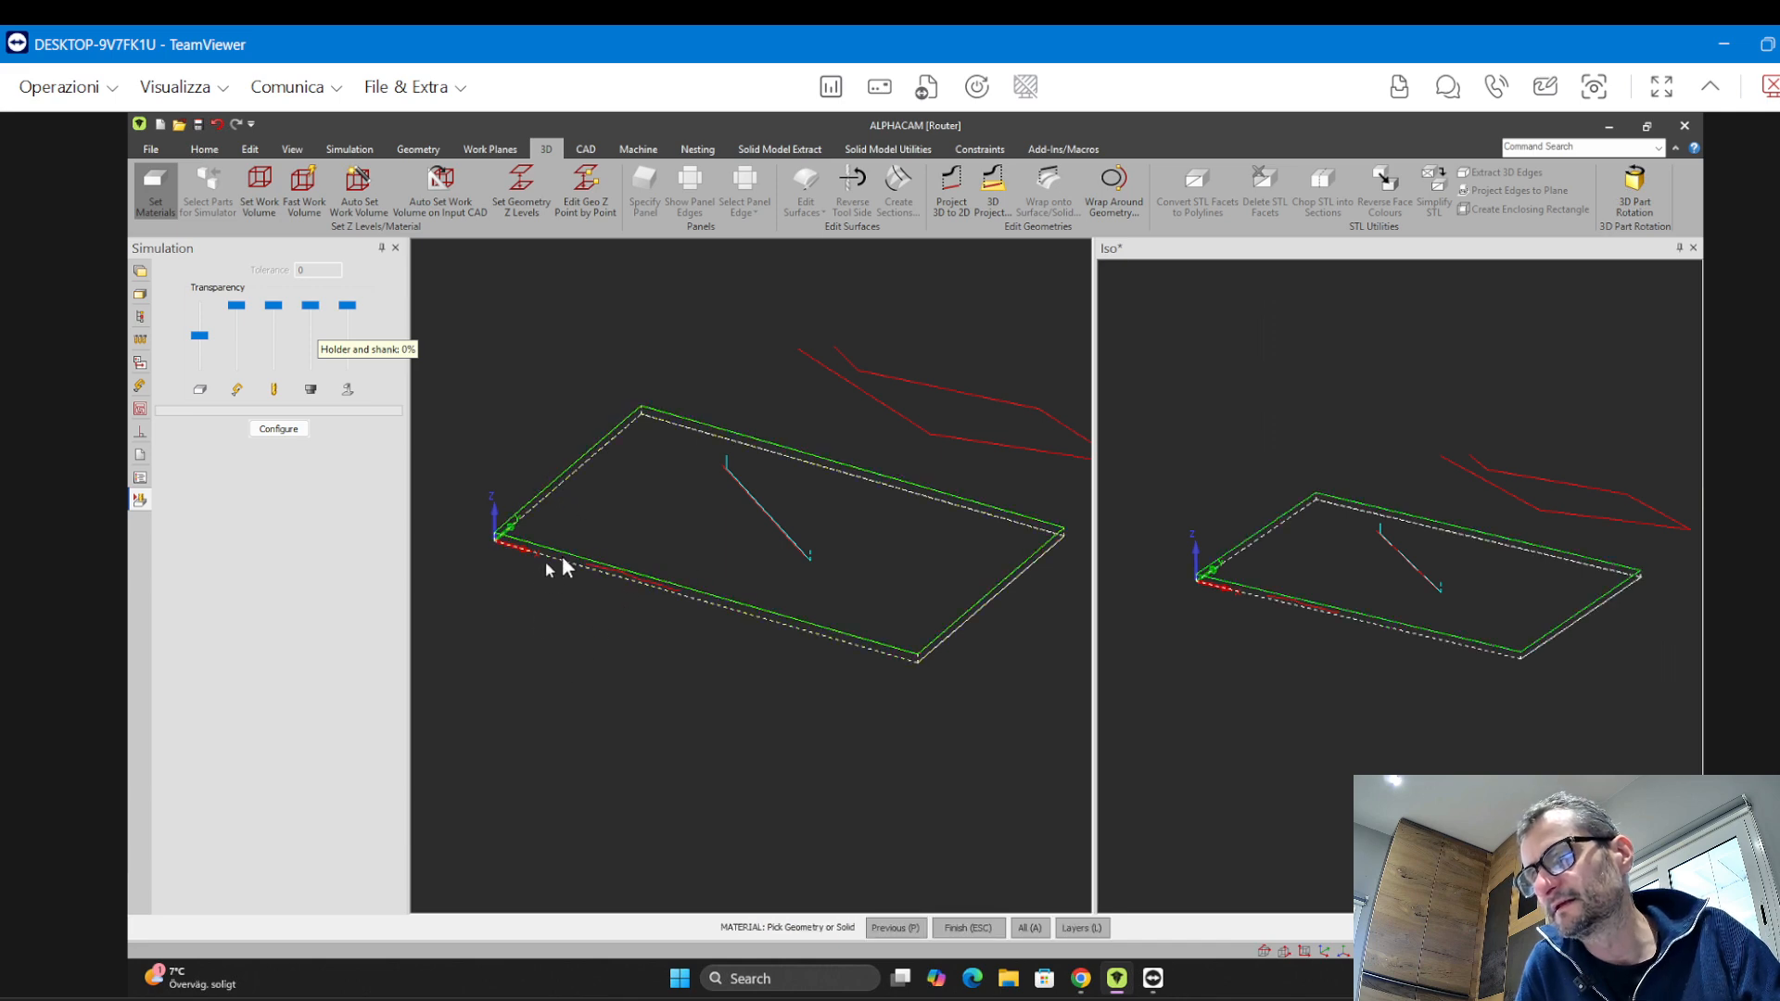
pyautogui.click(545, 594)
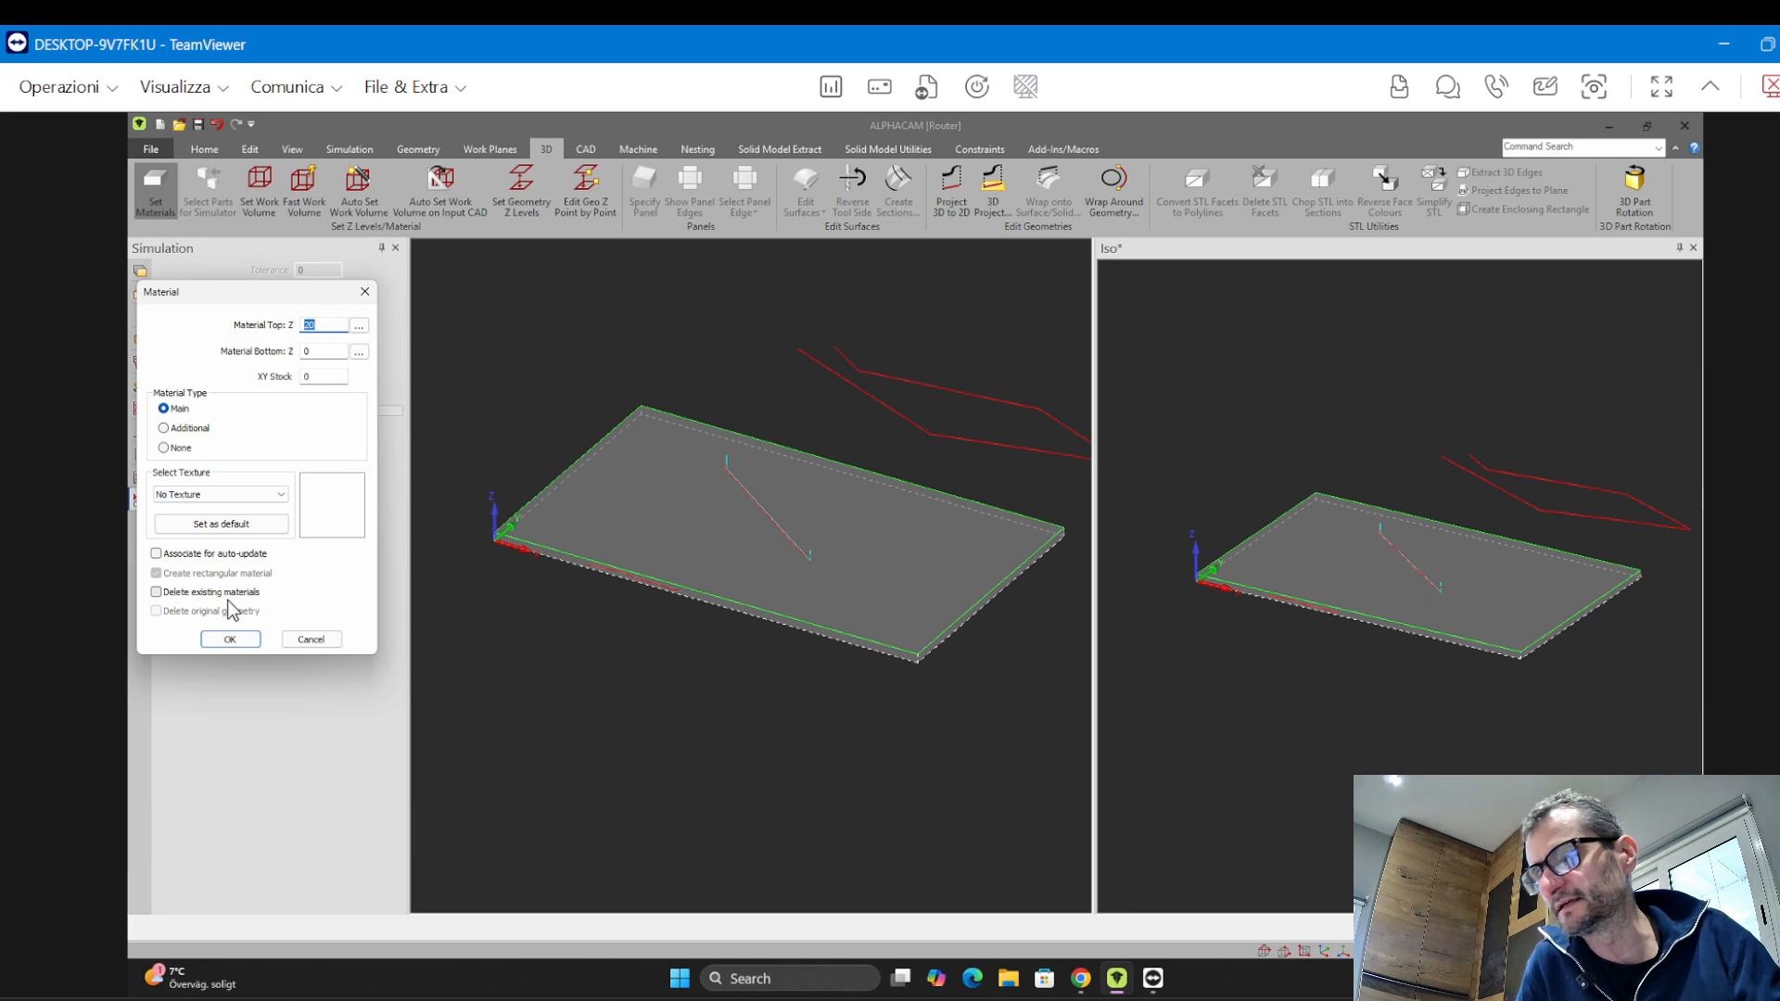
pyautogui.moveTo(272, 294); pyautogui.dragTo(284, 224)
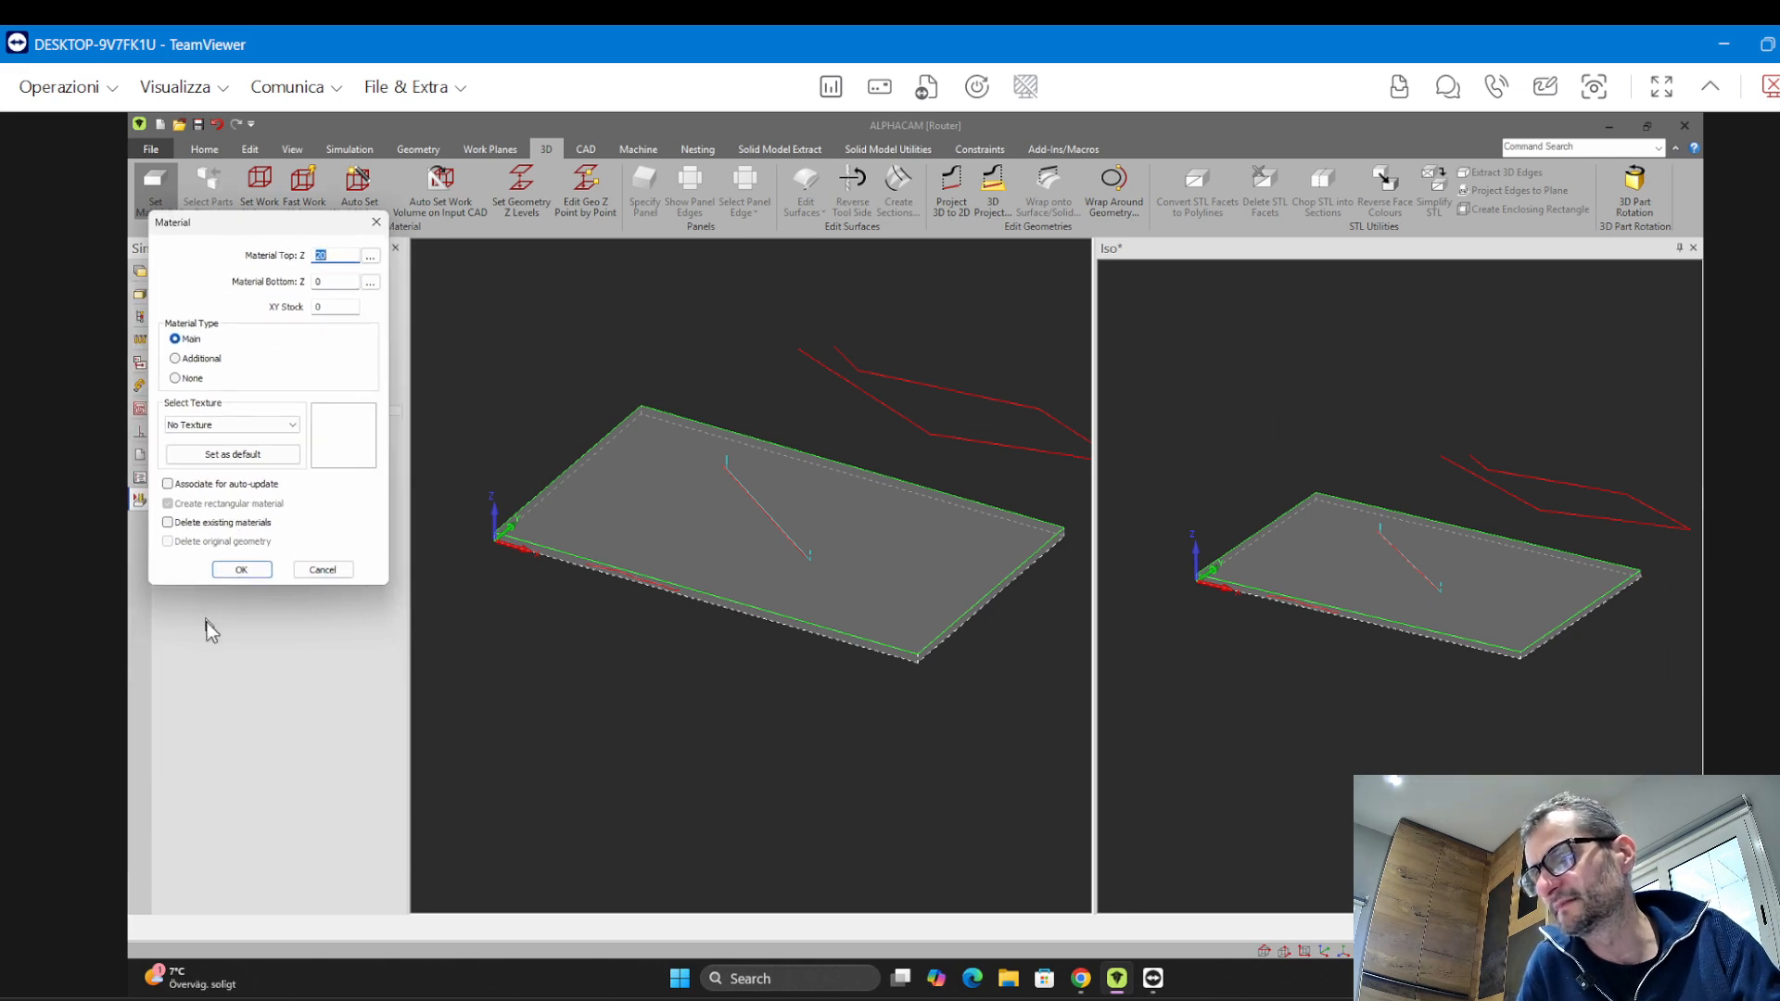
pyautogui.click(241, 570)
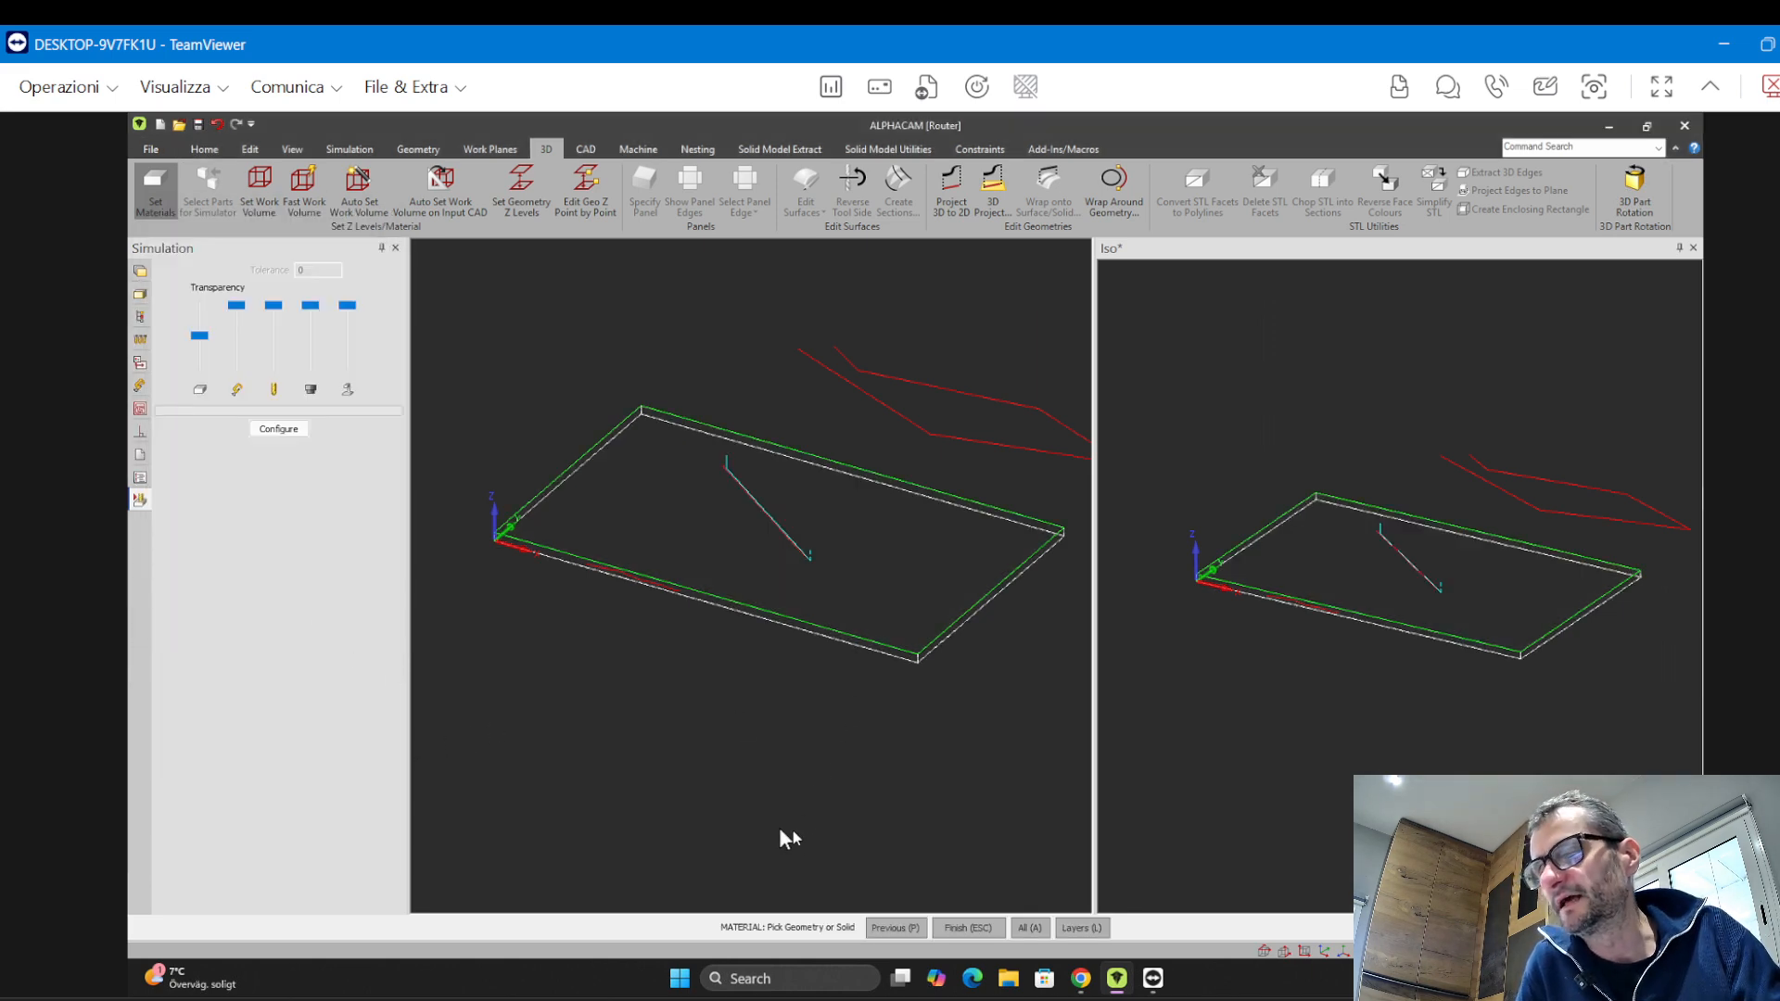
pyautogui.press('Escape')
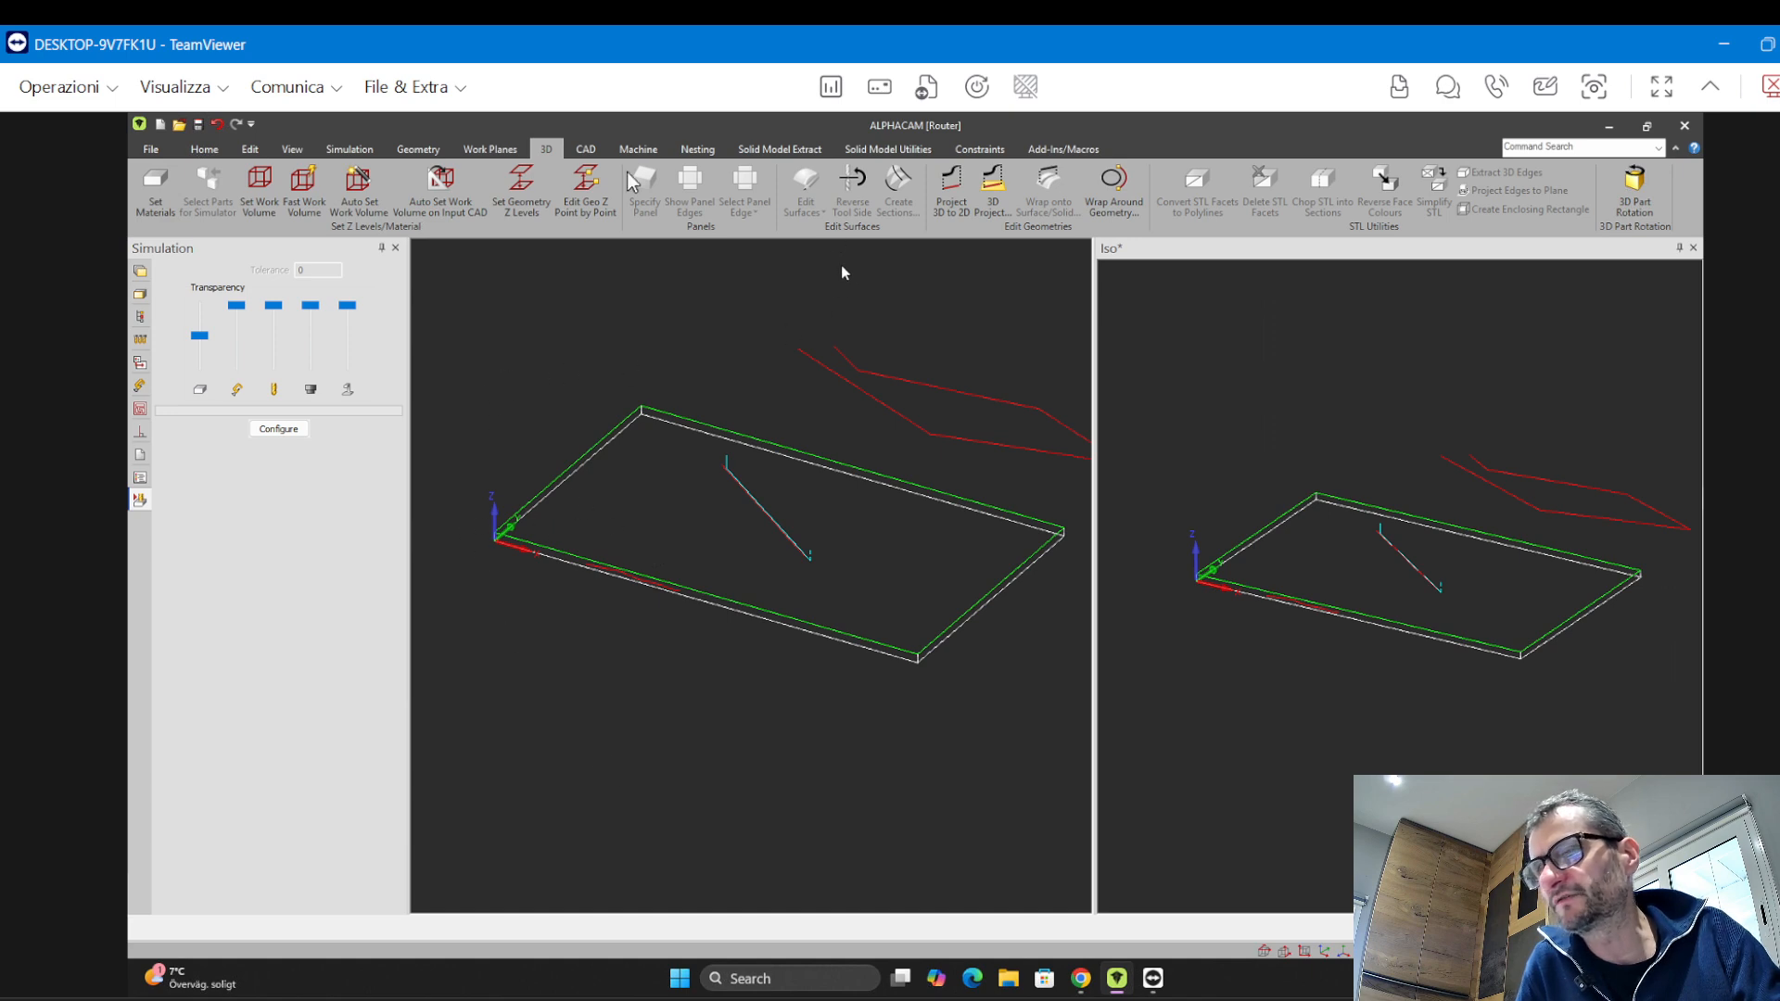
# Switch the simulation type to Solid and play the simulation of the toolpath
pyautogui.click(350, 150)
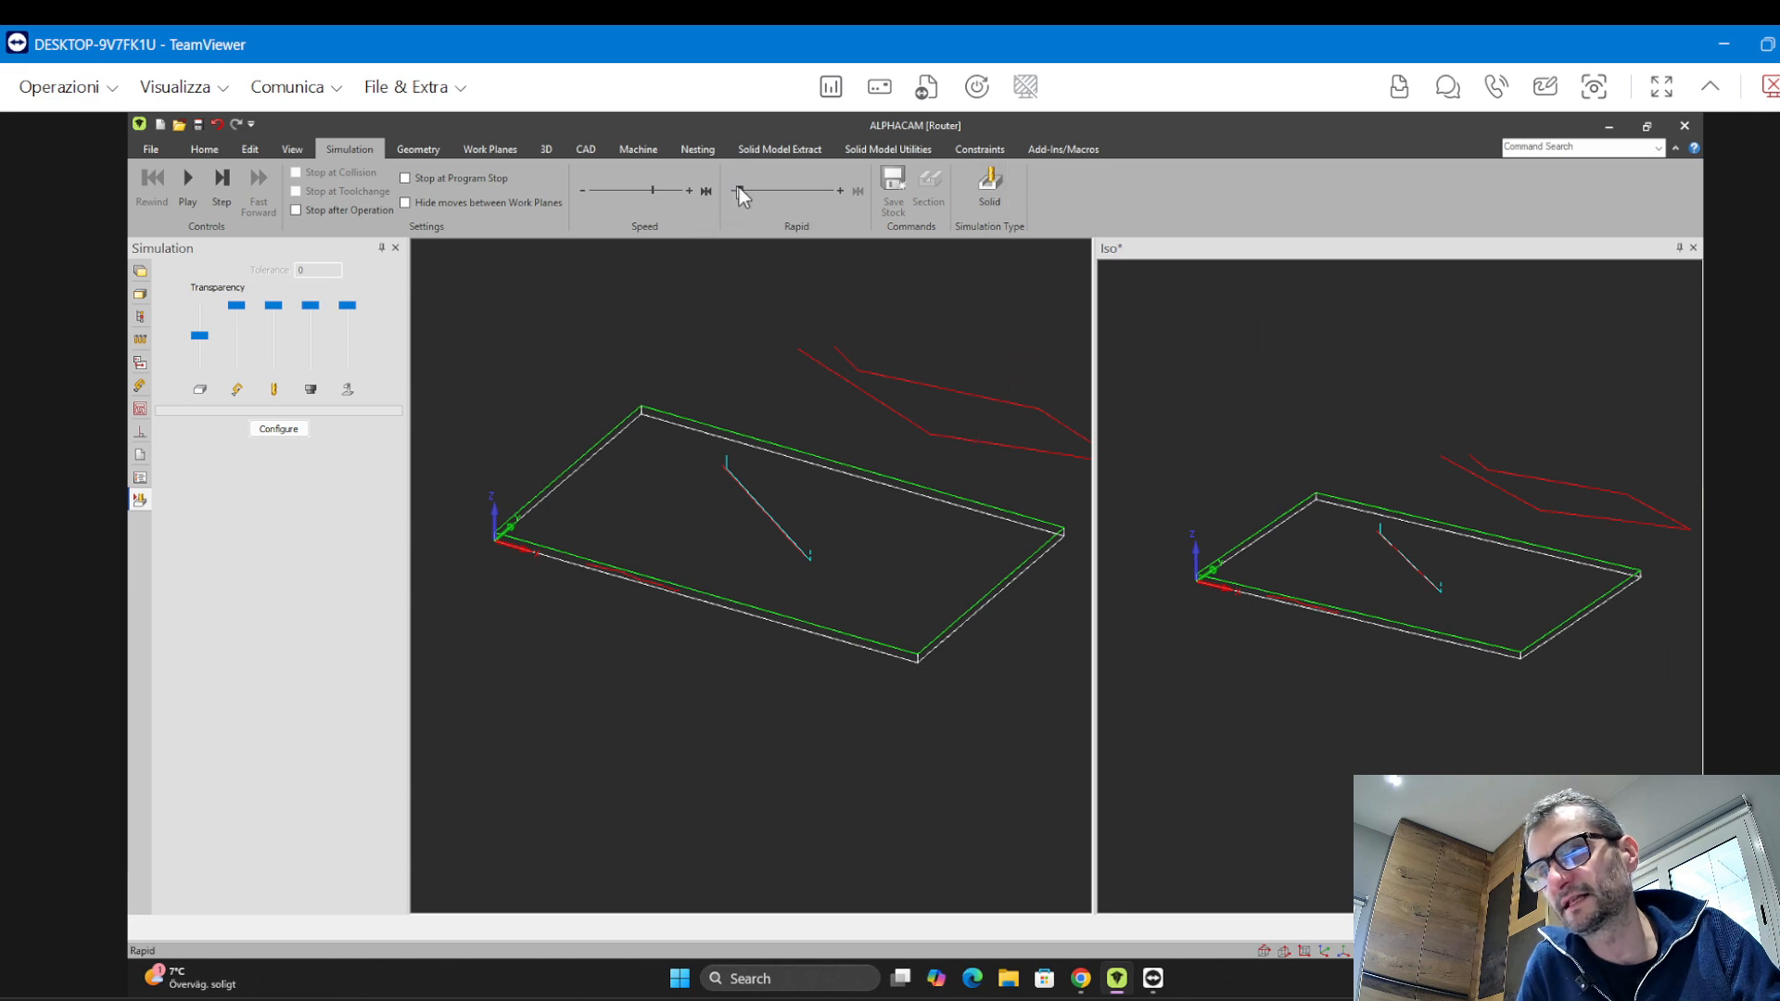
pyautogui.click(989, 186)
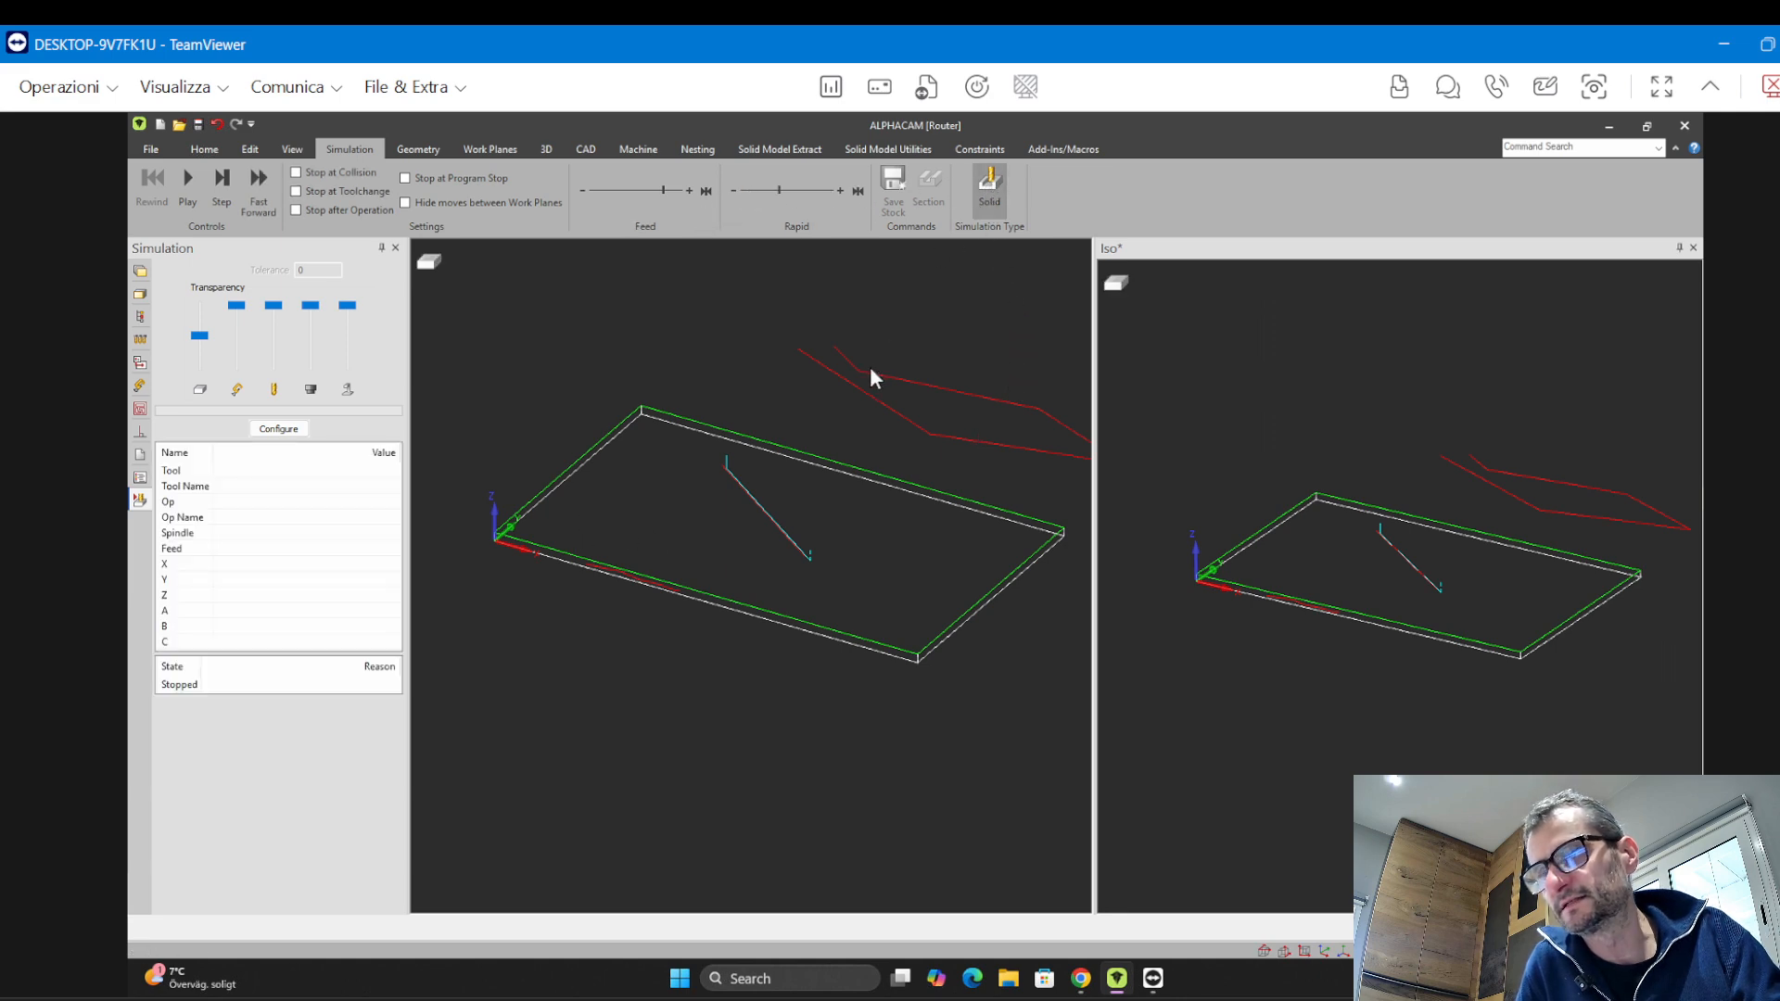
pyautogui.click(187, 186)
pyautogui.moveTo(805, 646); pyautogui.dragTo(788, 582, button='middle')
pyautogui.scroll(5, 746, 575)
pyautogui.scroll(3, 689, 562)
pyautogui.scroll(3, 751, 584)
# Make the tool holder fully opaque with the first transparency slider and inspect the cut groove
pyautogui.click(210, 335)
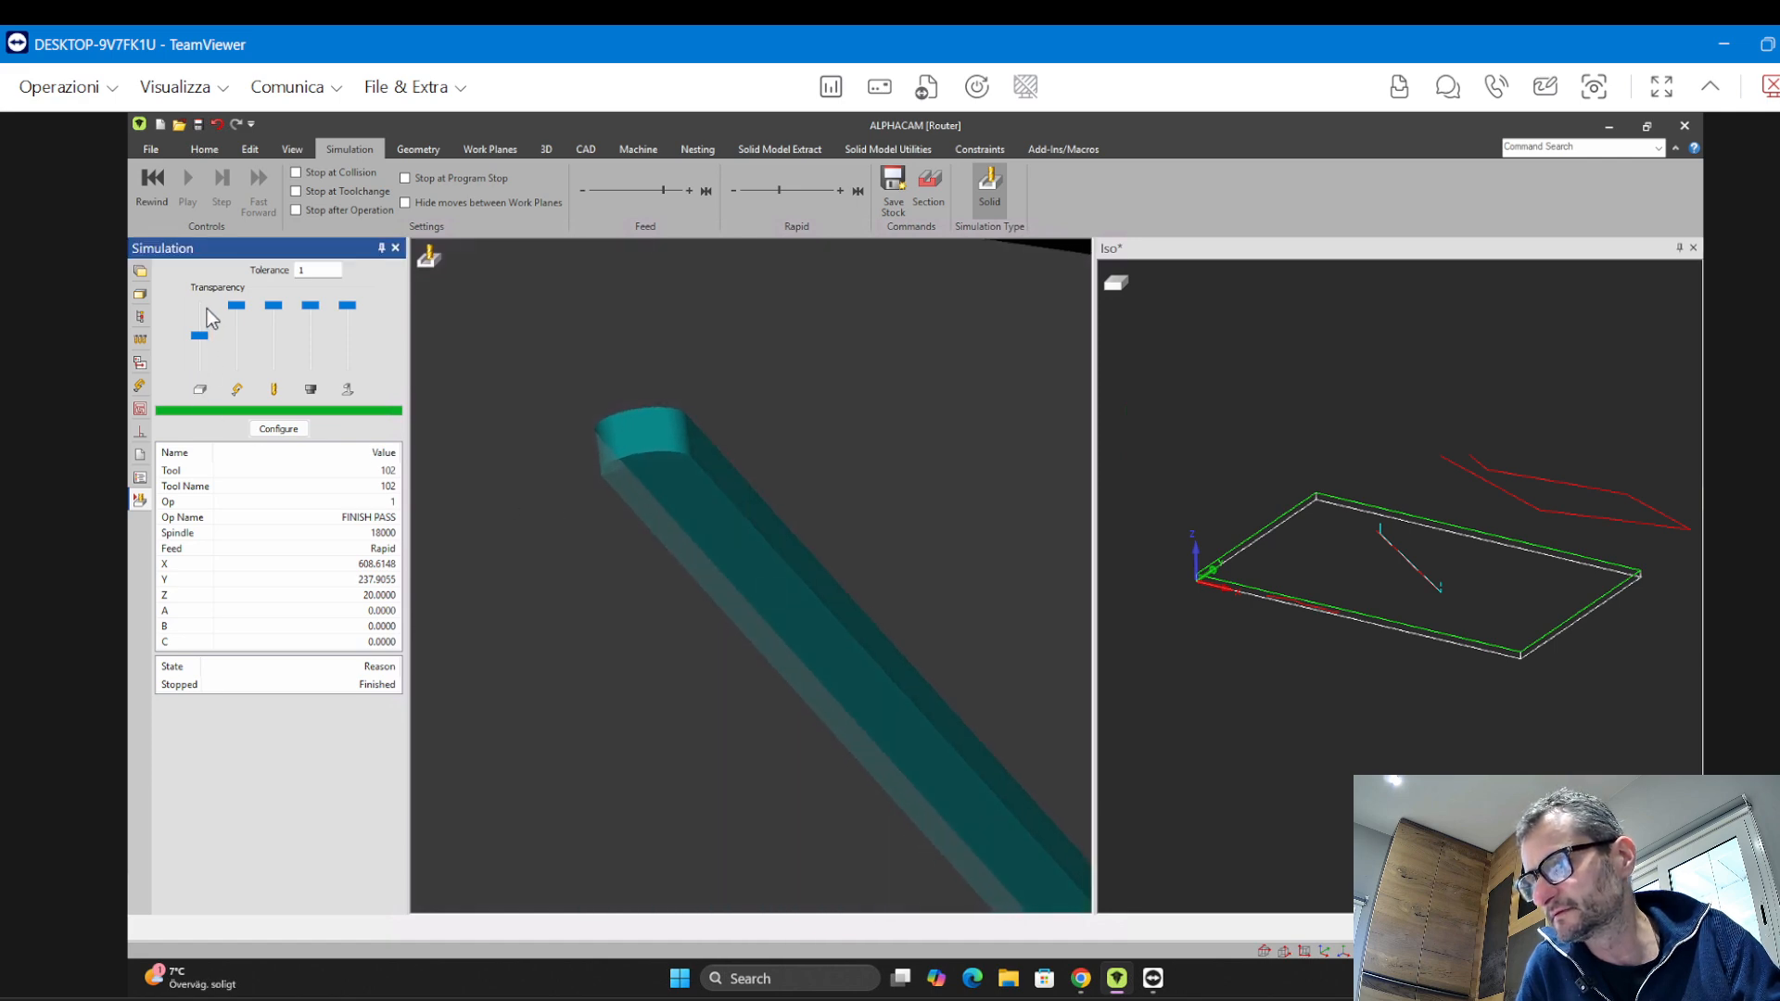
pyautogui.moveTo(202, 338); pyautogui.dragTo(203, 307)
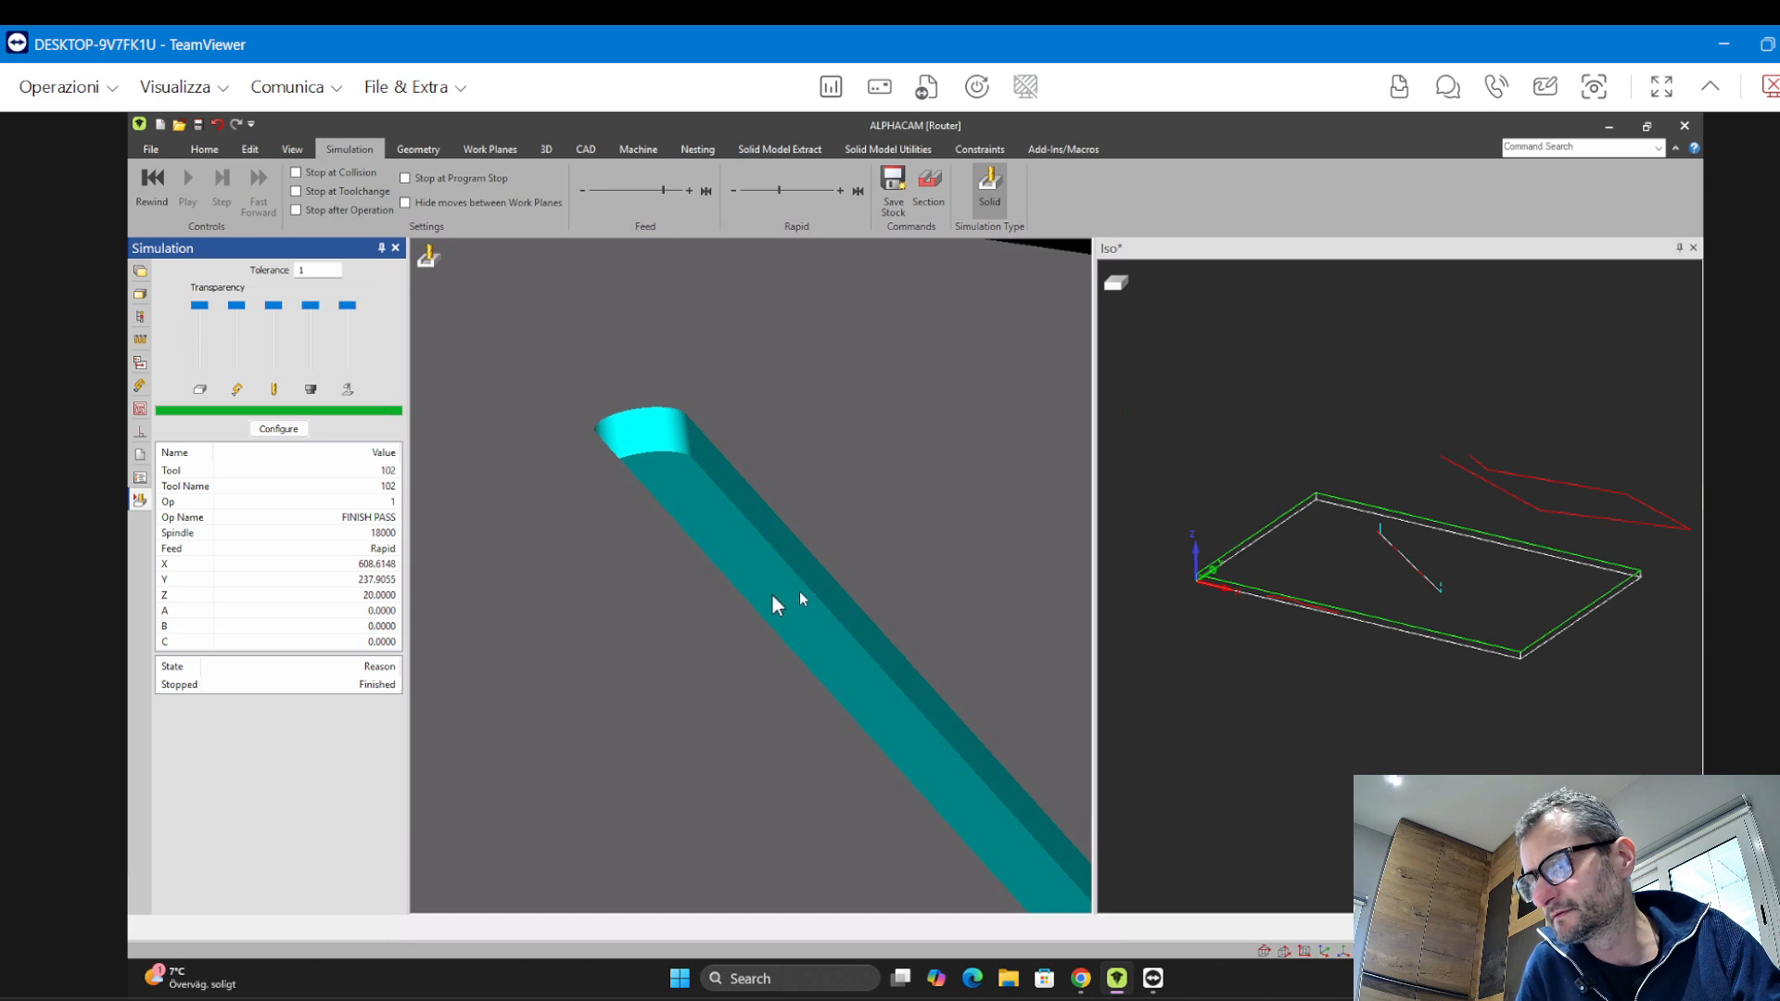
pyautogui.moveTo(799, 592); pyautogui.dragTo(814, 559, button='middle')
pyautogui.scroll(-5, 769, 596)
pyautogui.scroll(2, 781, 661)
pyautogui.scroll(-5, 787, 661)
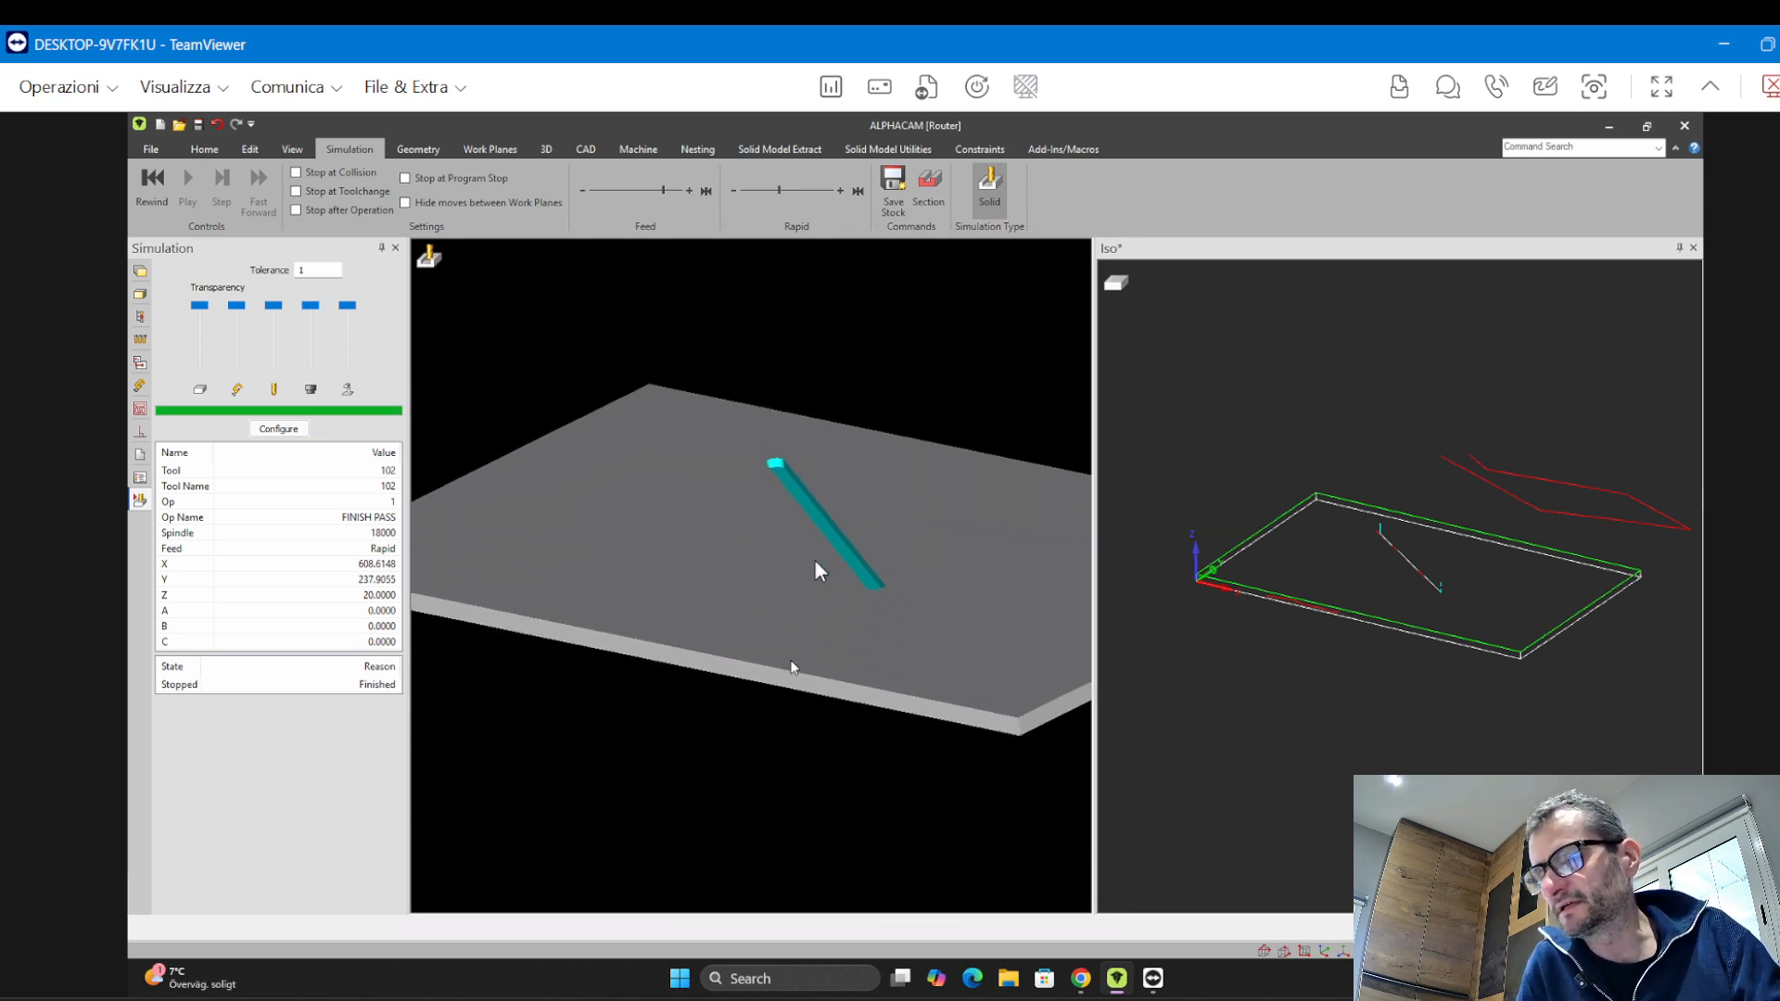
pyautogui.scroll(-2, 810, 548)
pyautogui.scroll(-1, 810, 548)
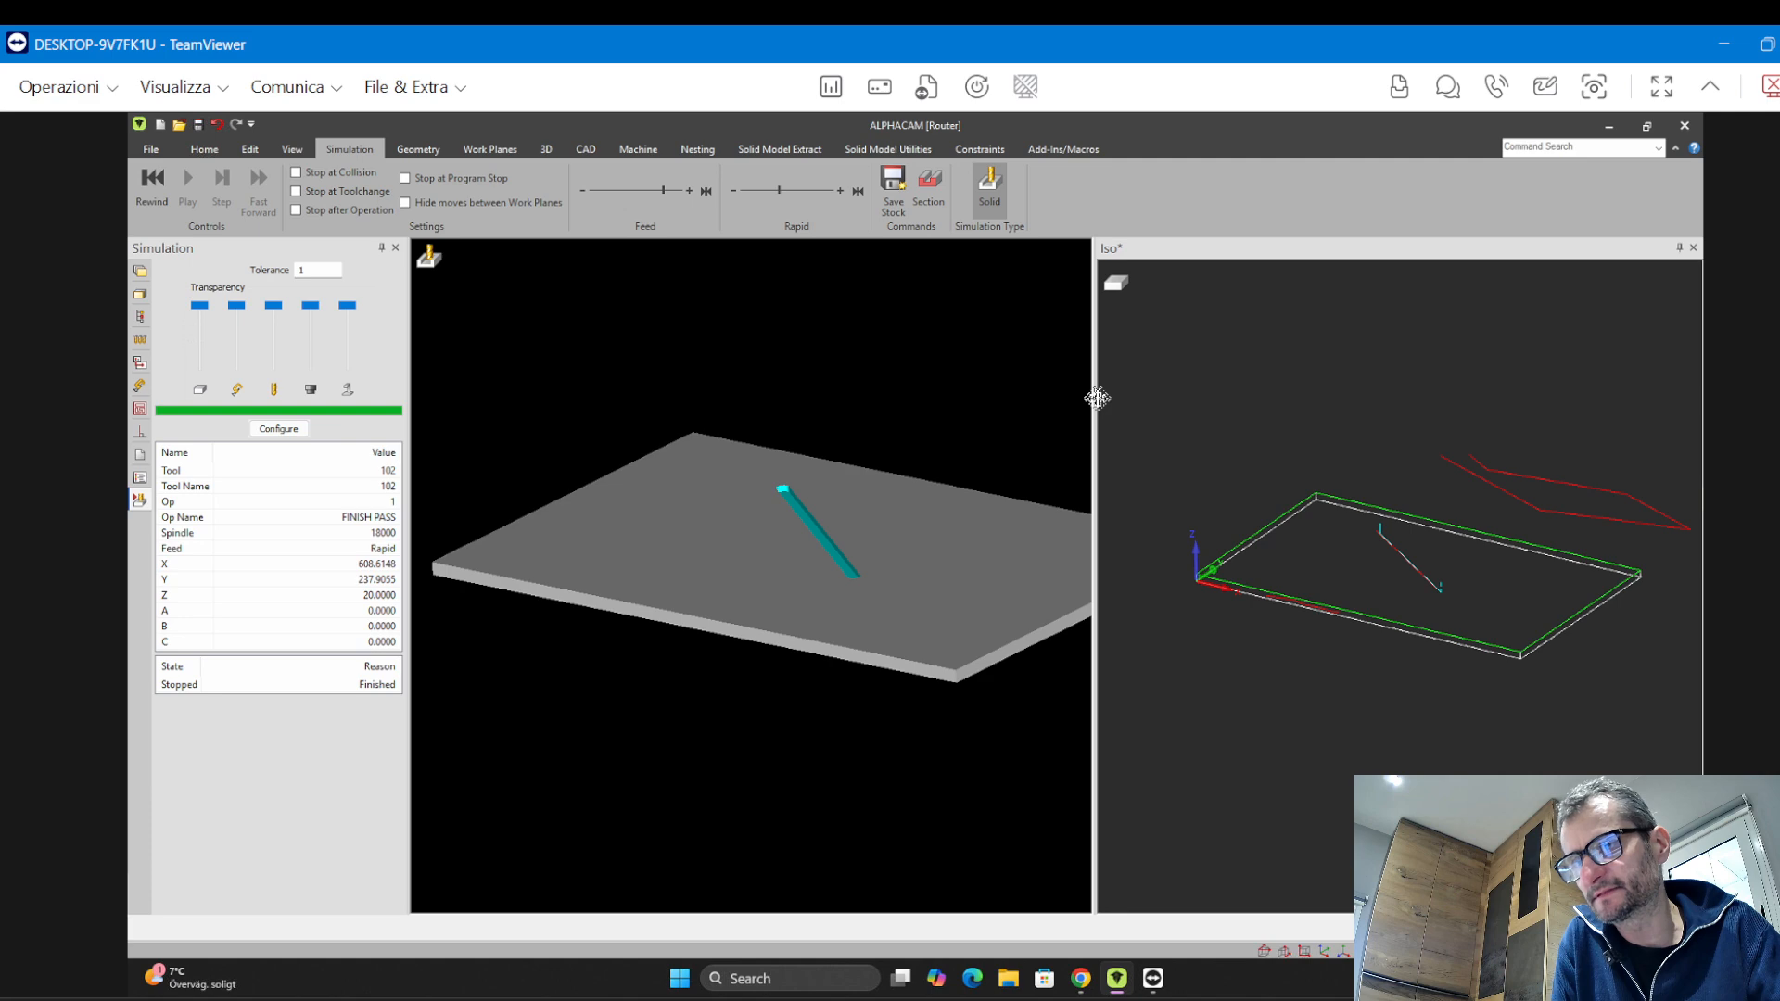
# Widen the main view pane and pan the solid panel into the middle
pyautogui.moveTo(1097, 398); pyautogui.dragTo(1461, 408)
pyautogui.moveTo(1010, 497); pyautogui.dragTo(943, 562)
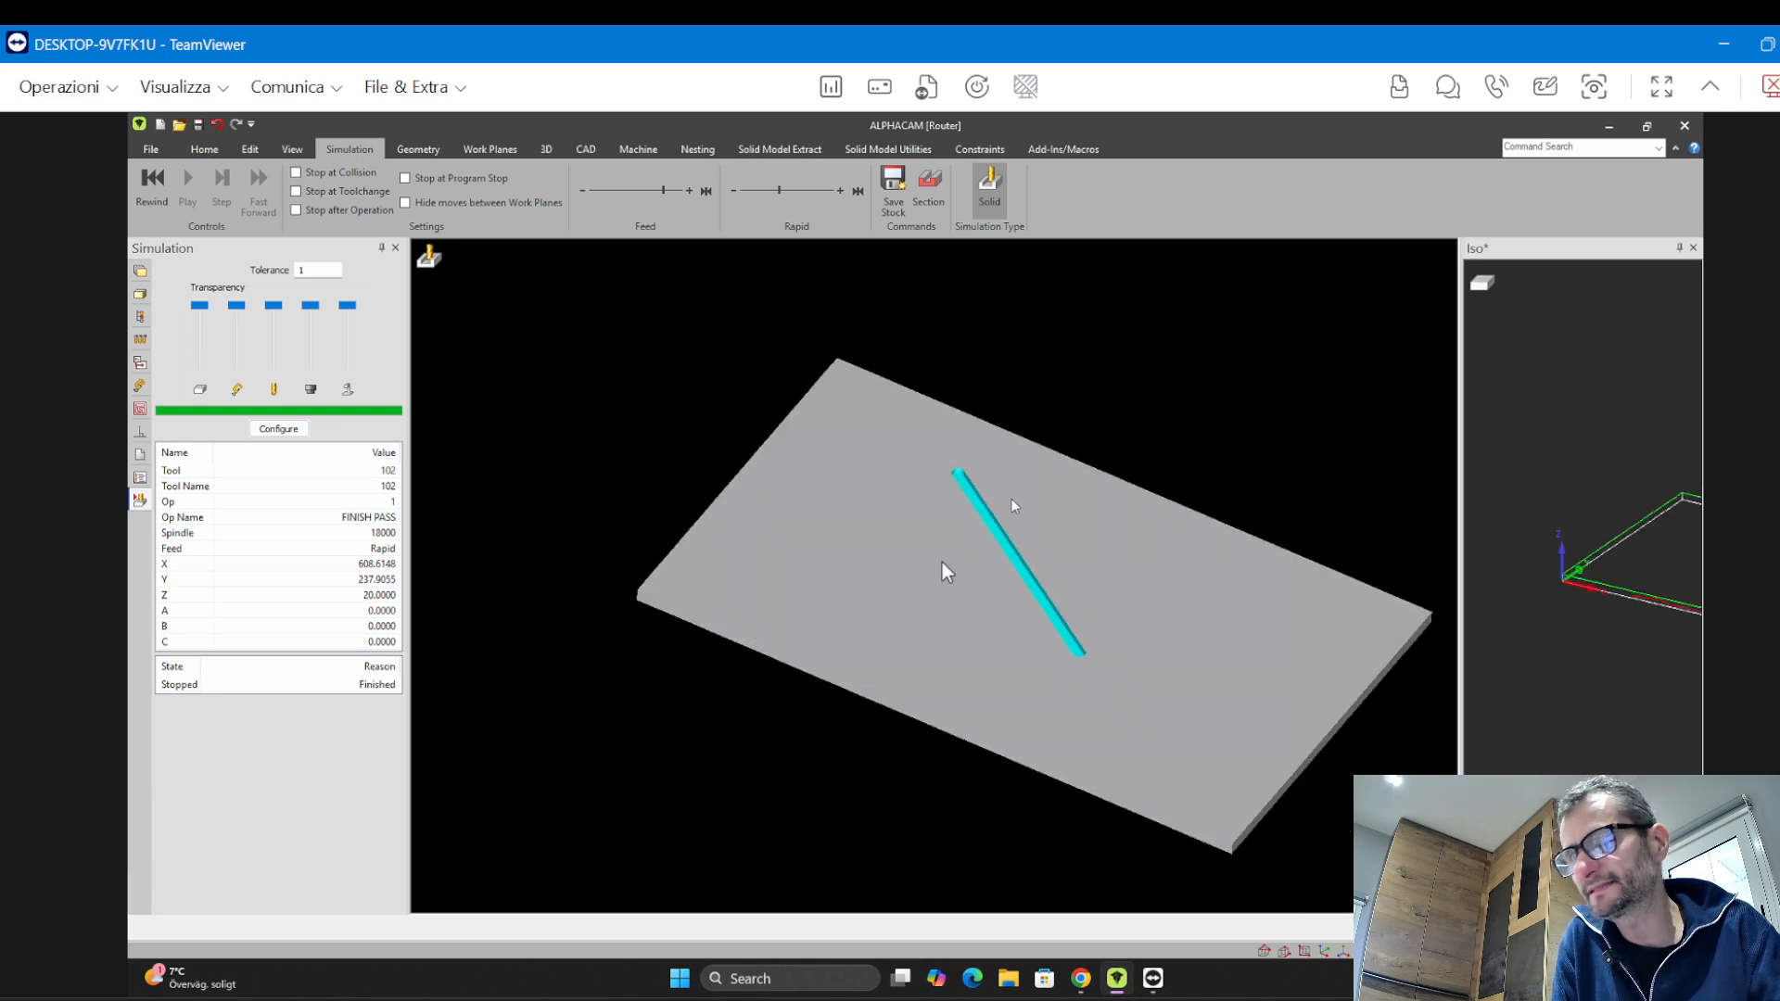
pyautogui.moveTo(682, 411); pyautogui.dragTo(580, 415, button='middle')
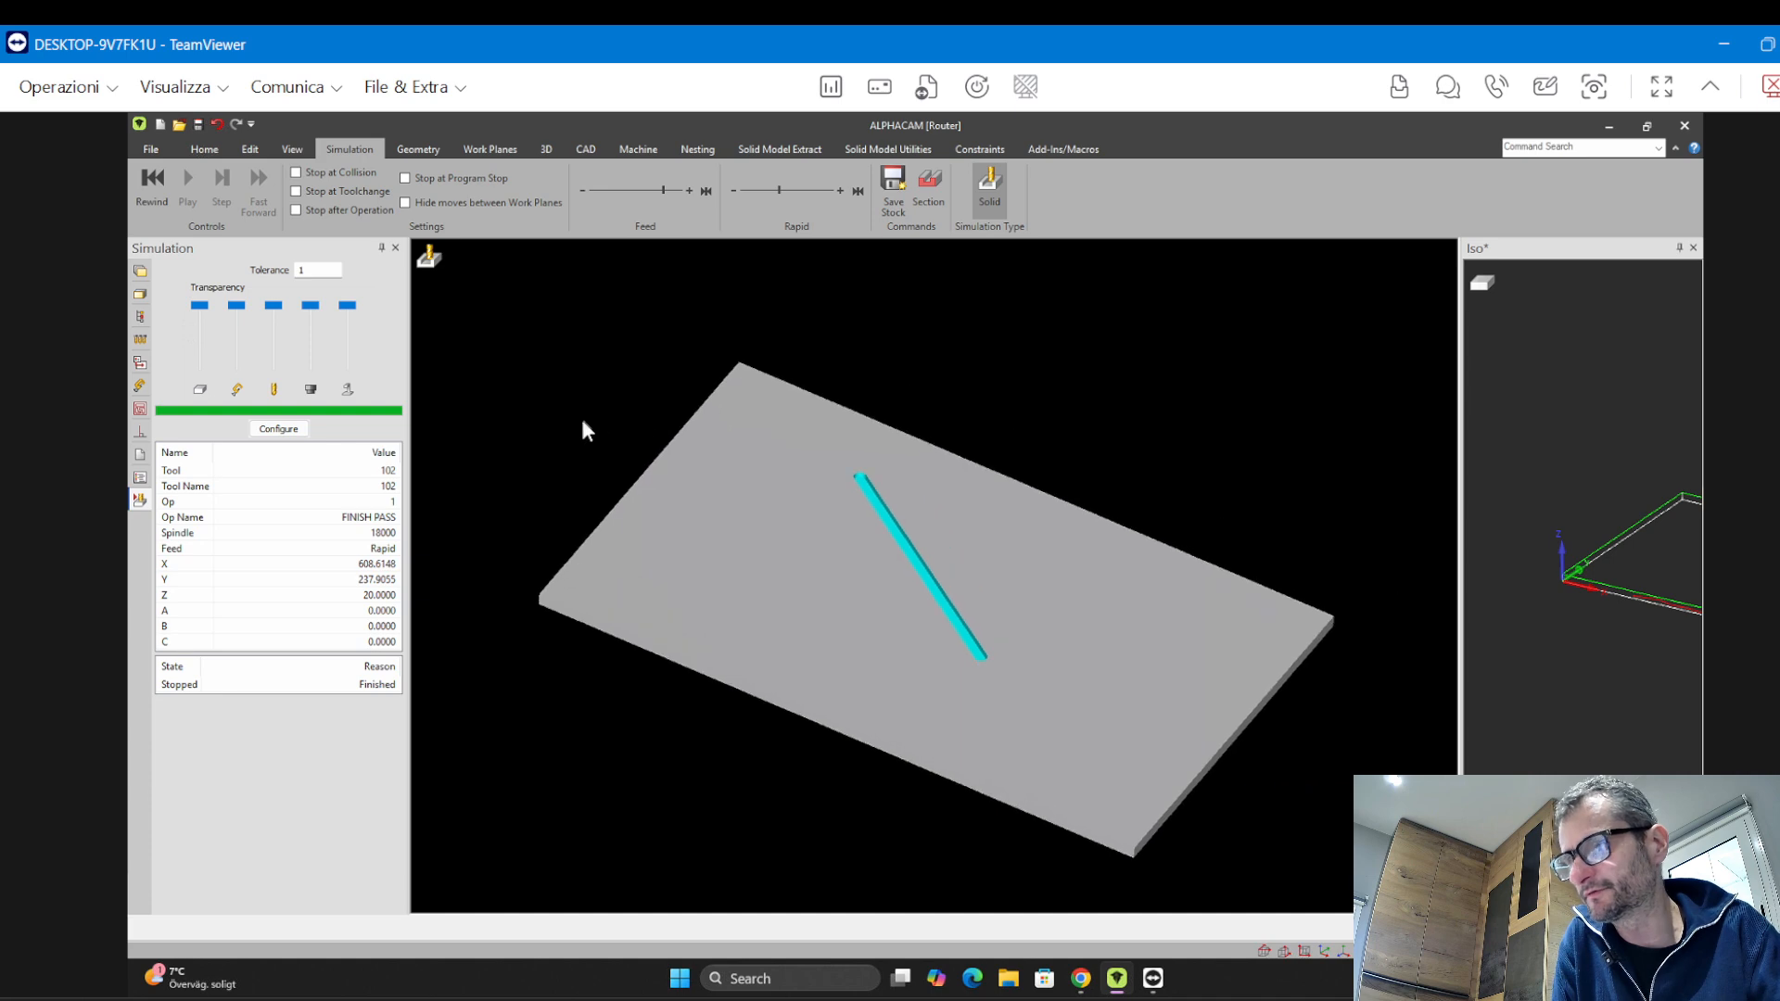
# Start saving the drawing under a new name and browse to the Desktop folder
pyautogui.click(149, 156)
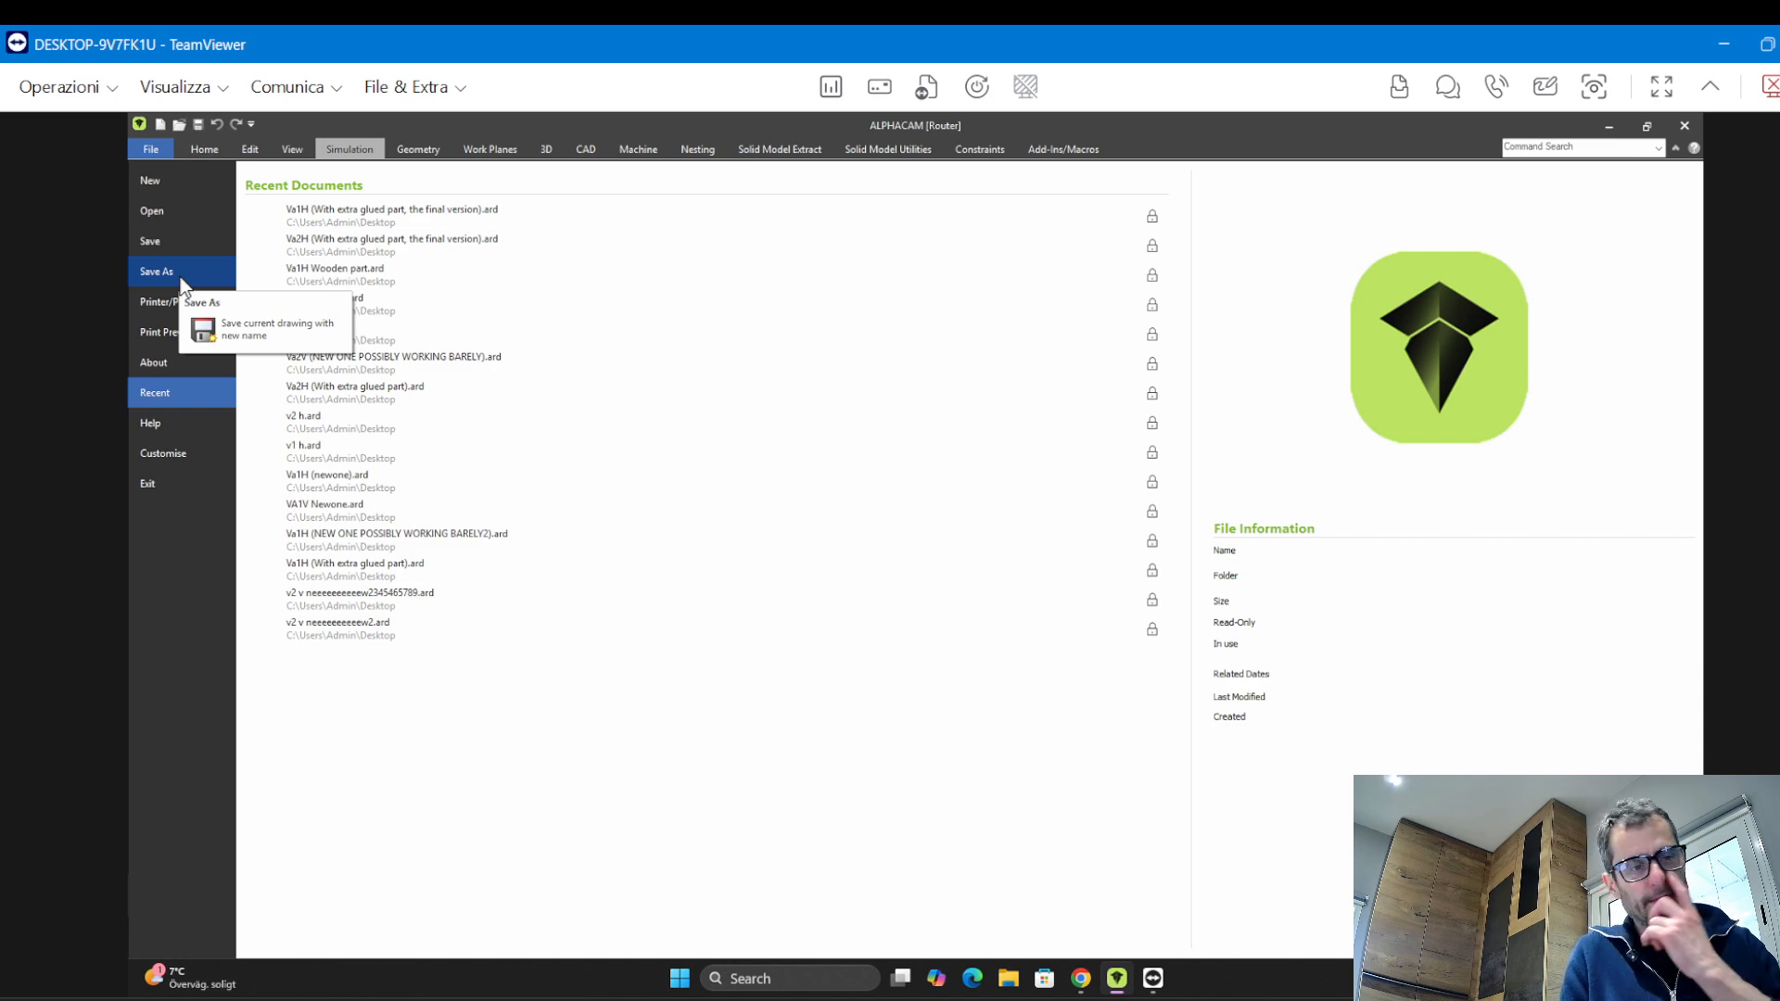
pyautogui.click(155, 271)
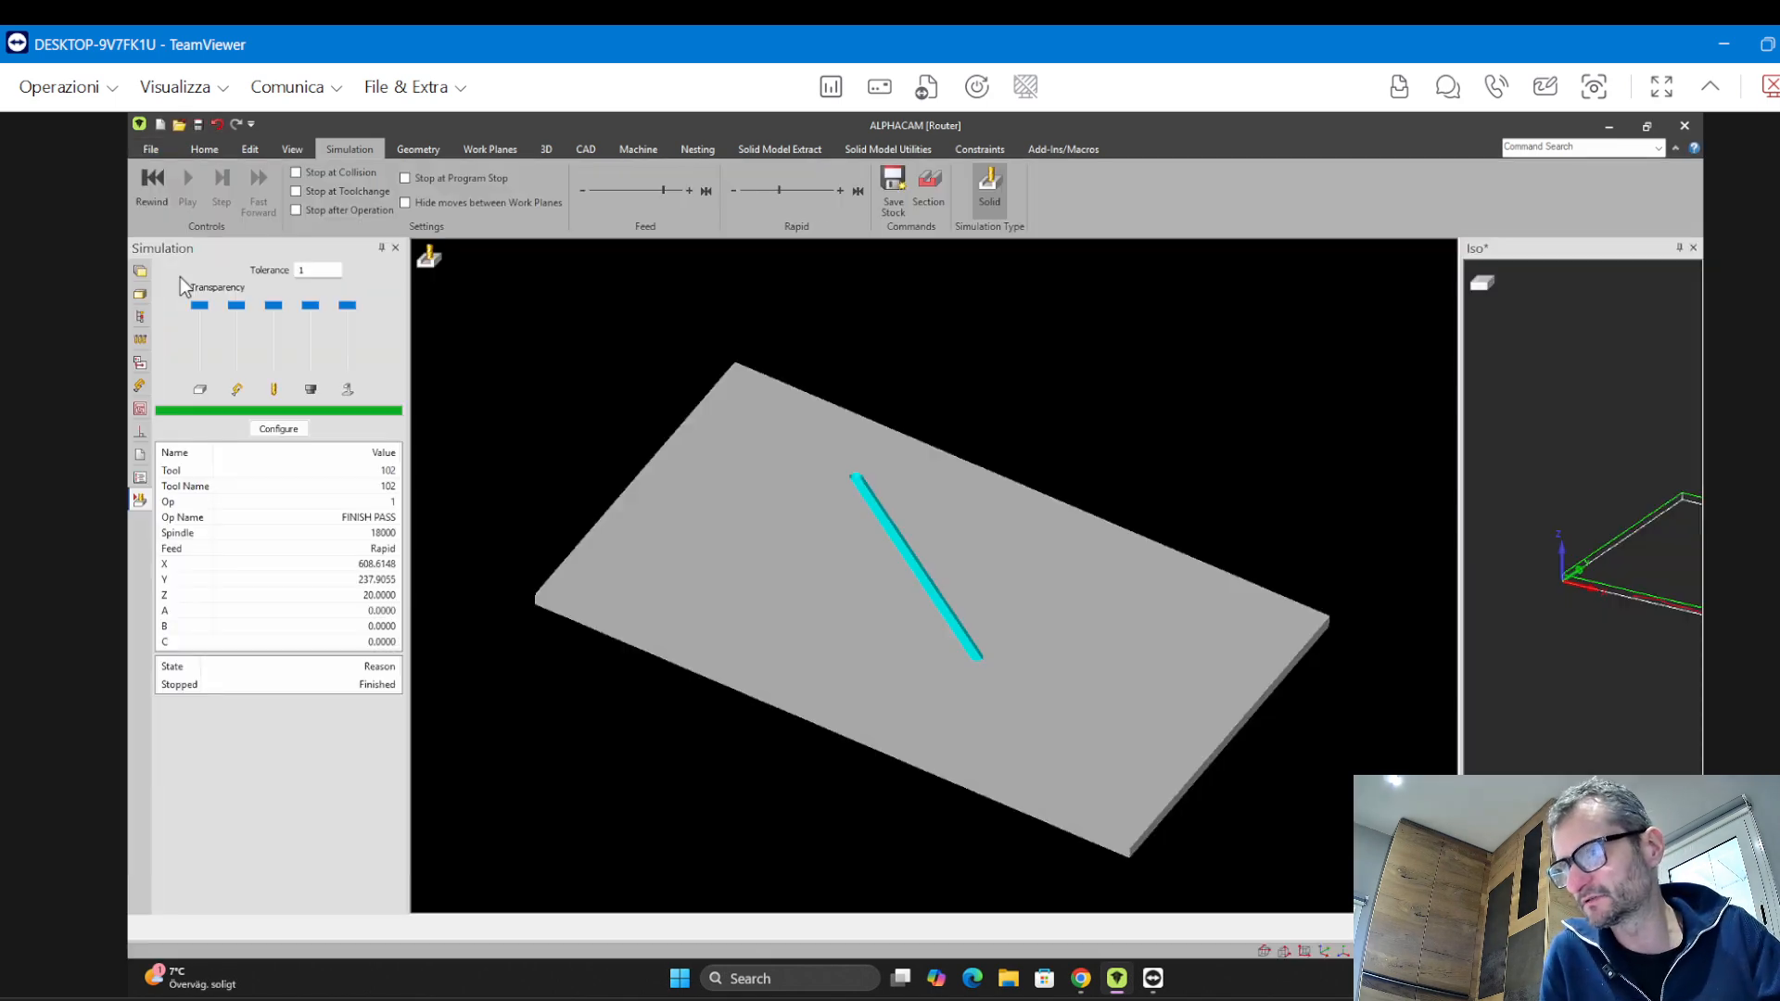
pyautogui.moveTo(658, 190); pyautogui.dragTo(927, 225)
pyautogui.scroll(2, 483, 399)
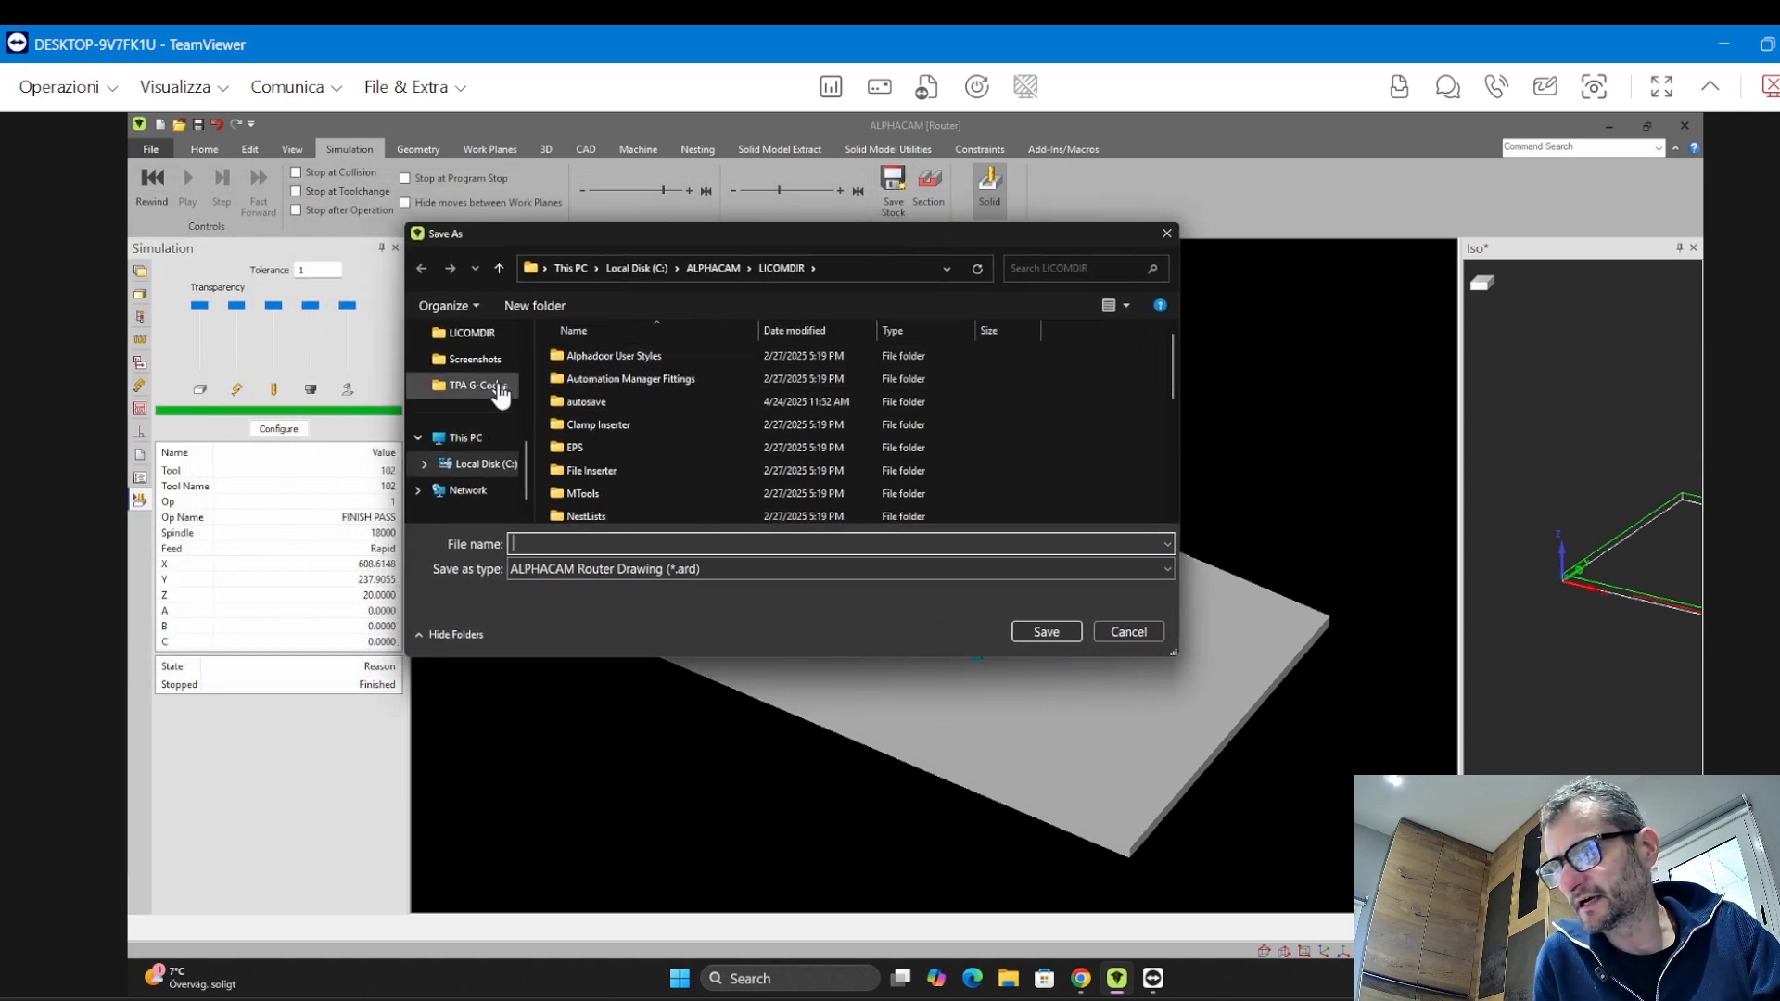
pyautogui.click(645, 269)
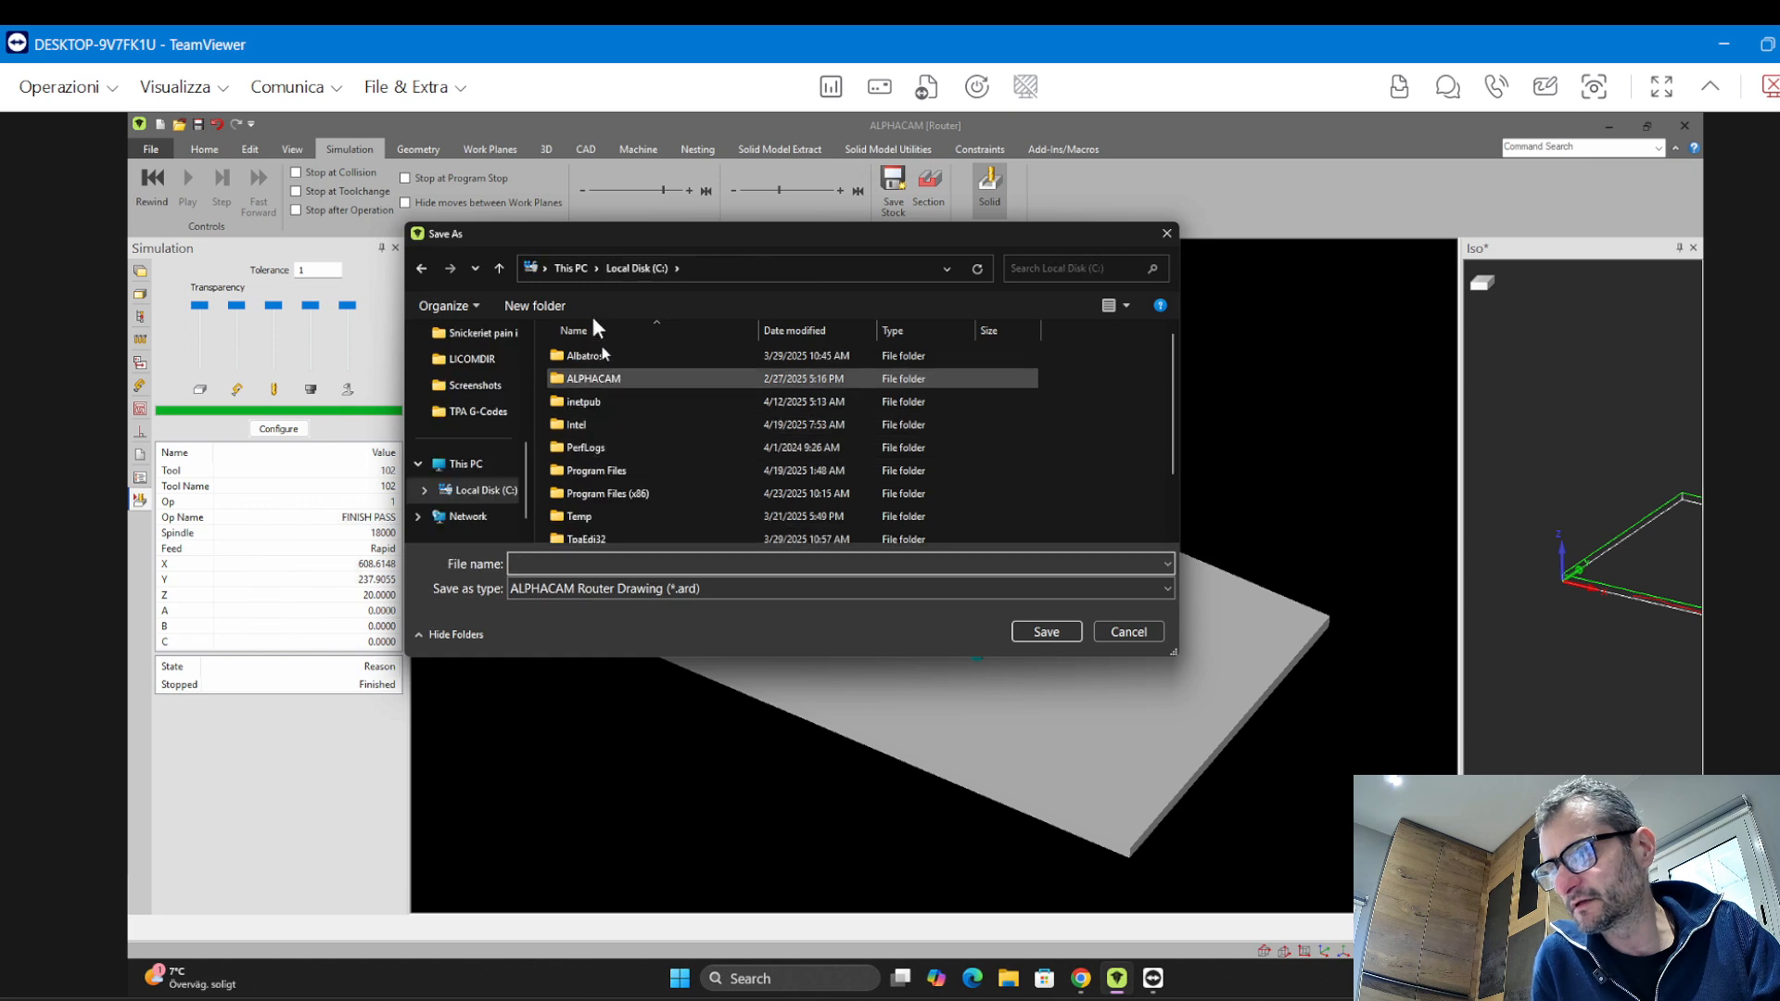
pyautogui.scroll(5, 475, 399)
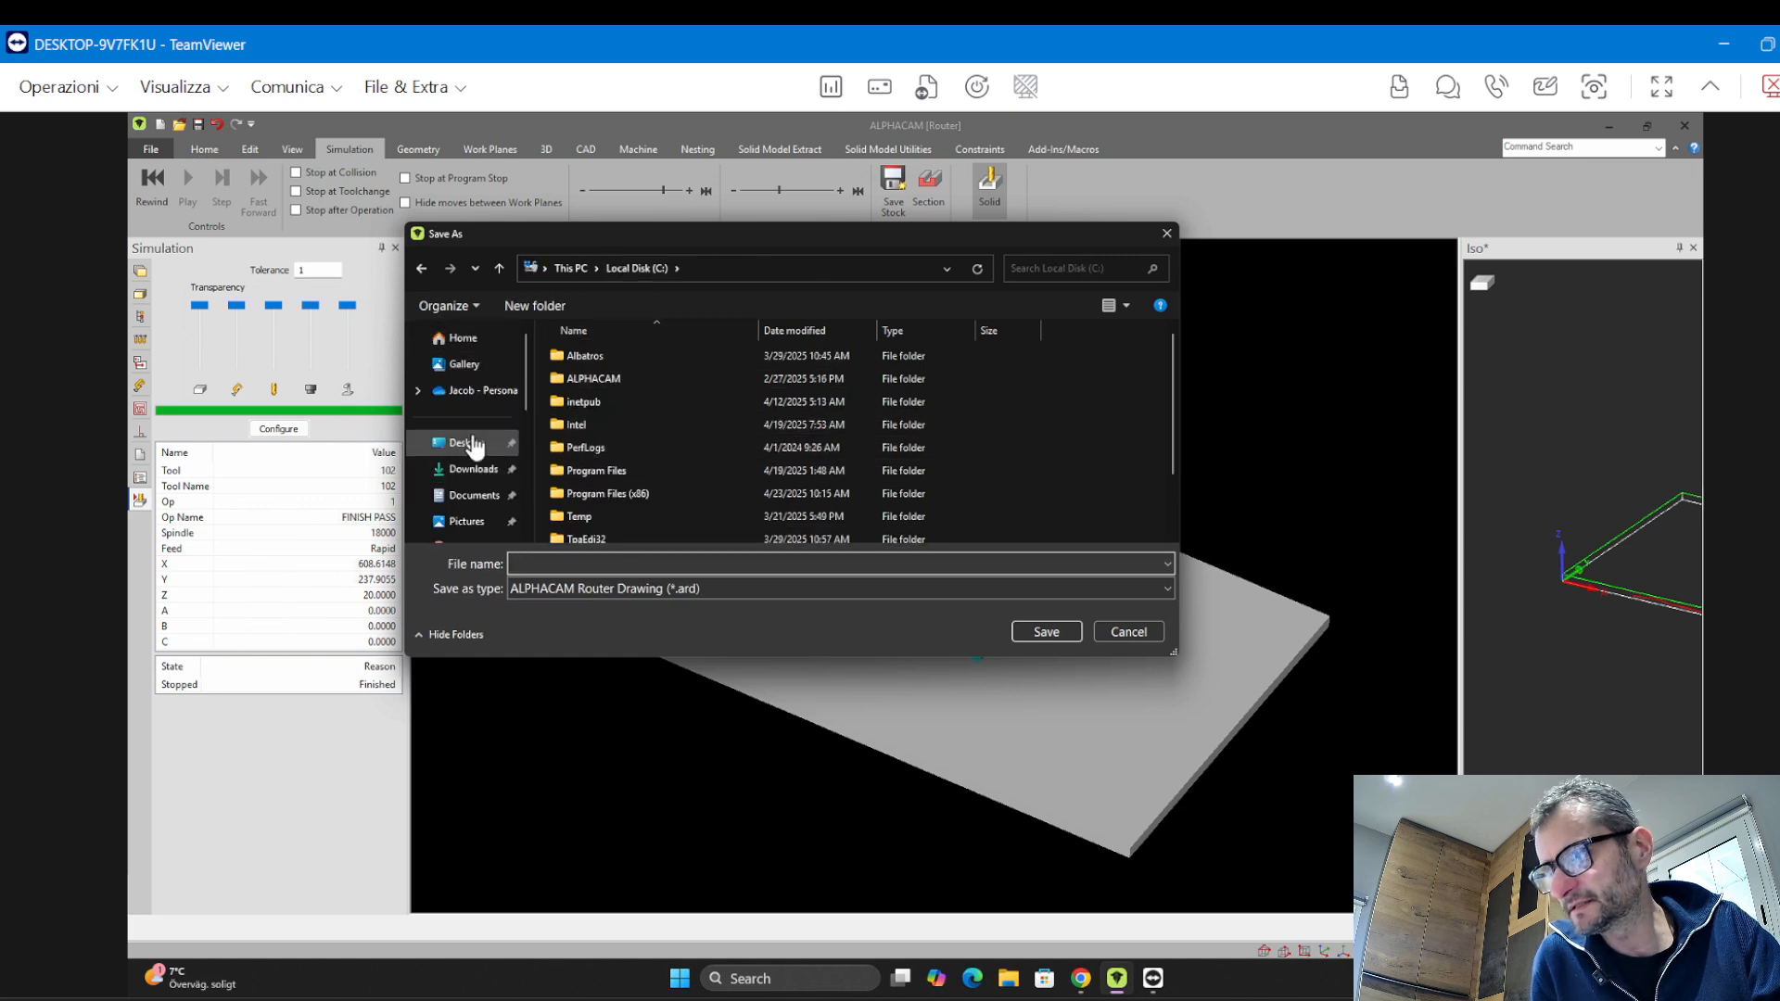
pyautogui.click(471, 441)
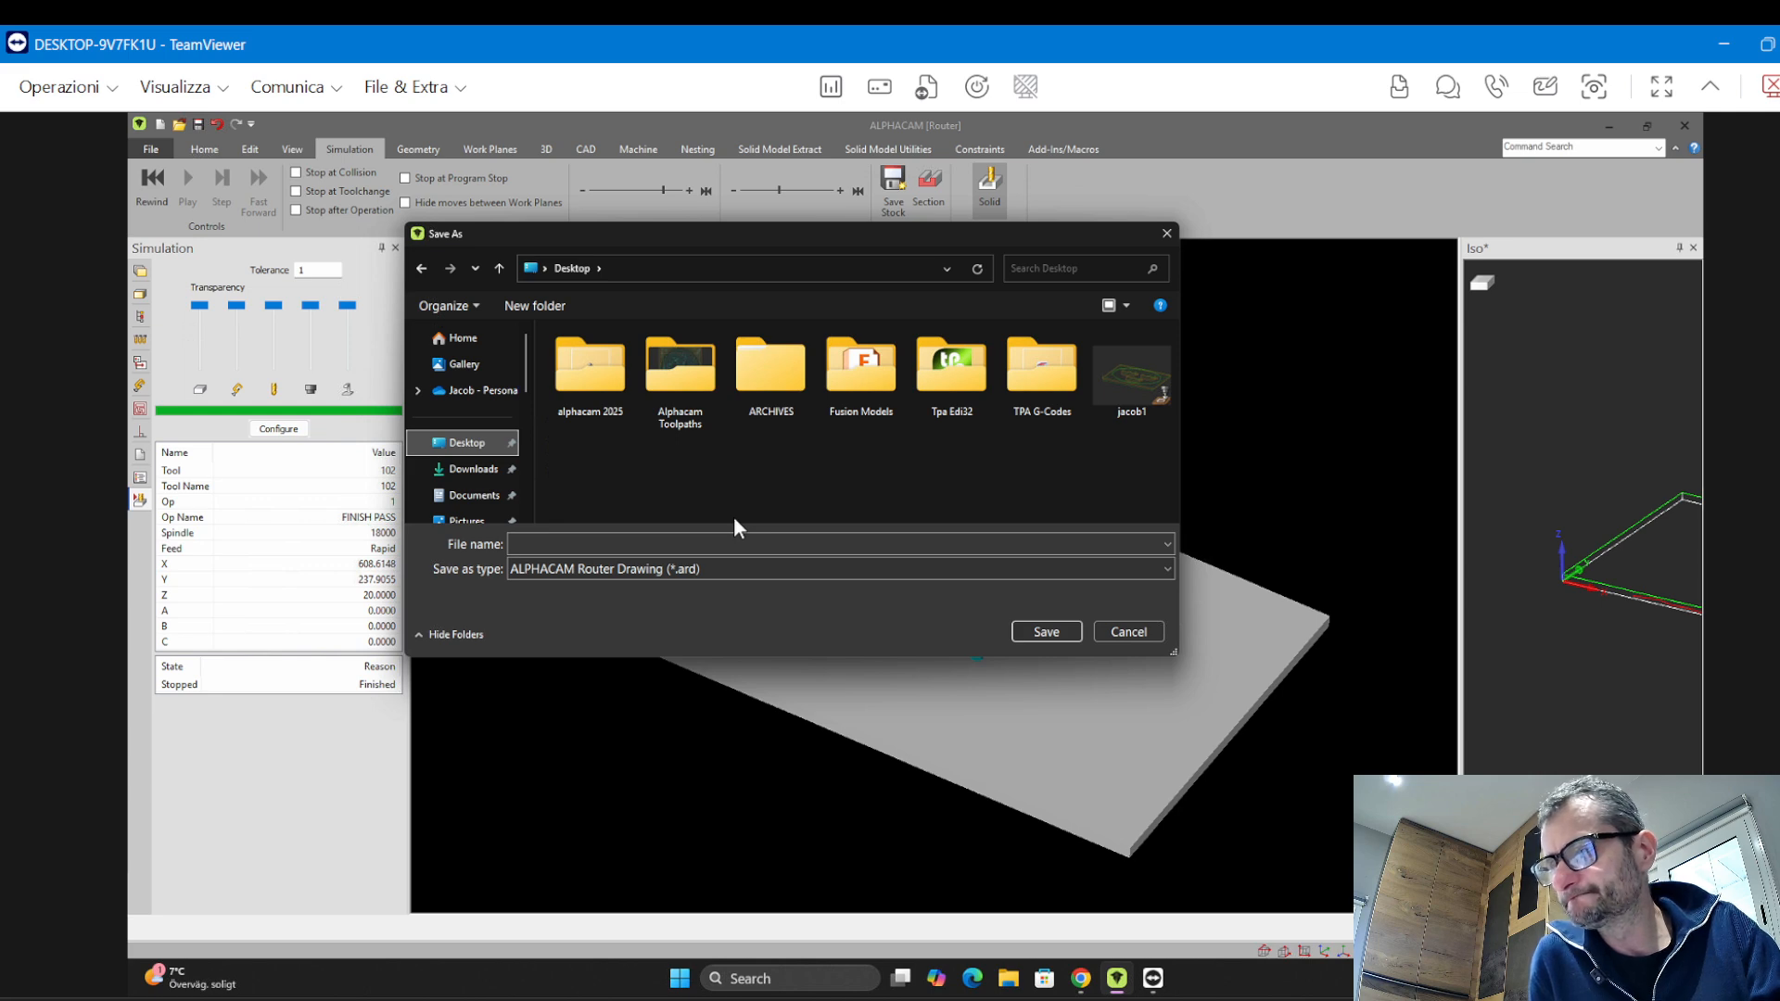
pyautogui.doubleClick(573, 387)
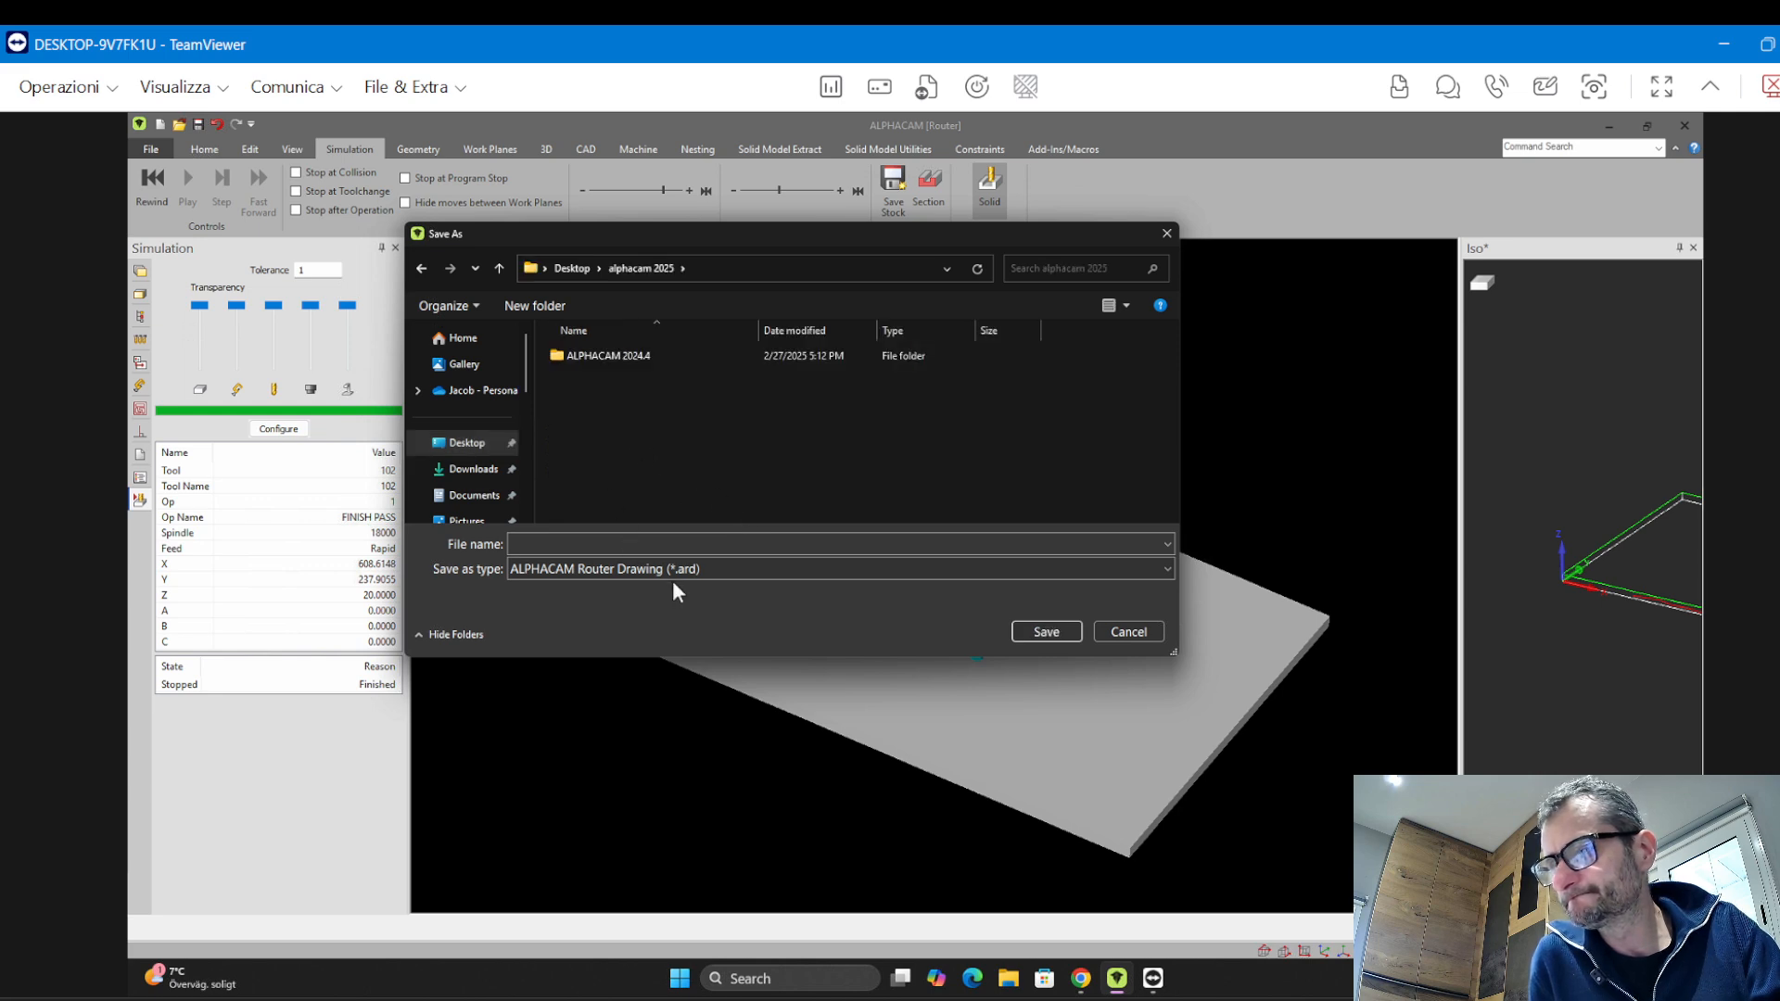
pyautogui.click(422, 269)
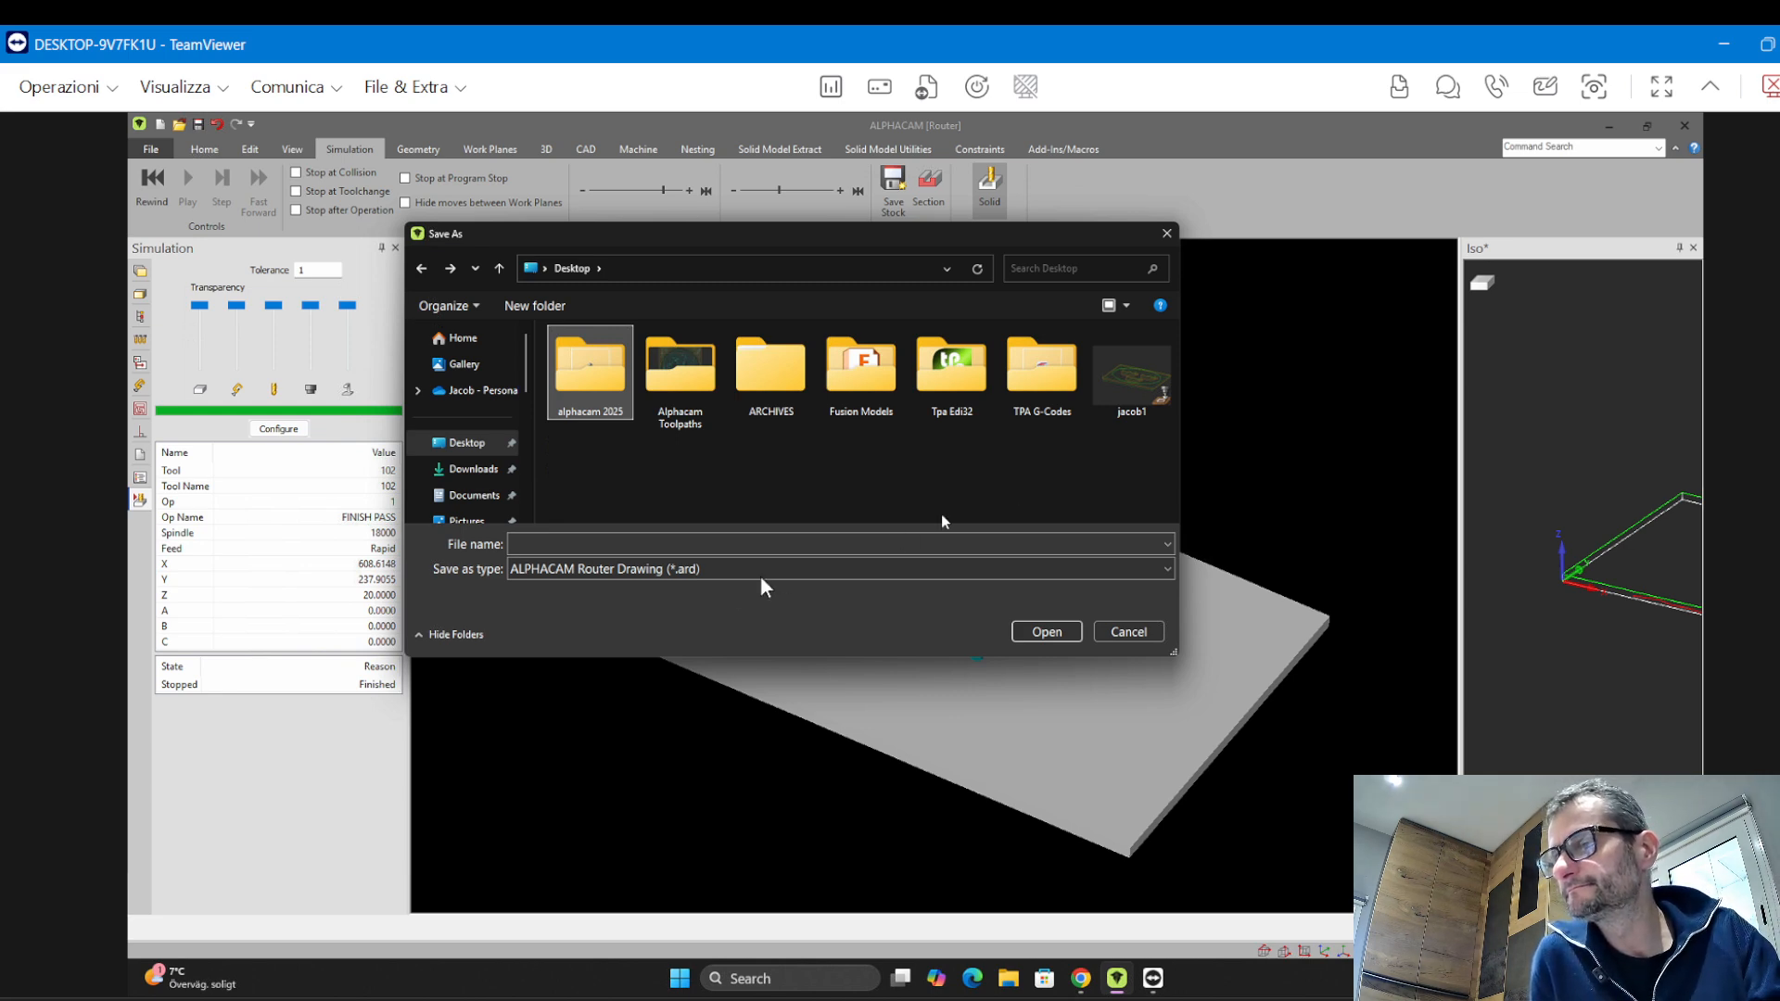
# Create a new folder named "Alphacam Training April 2025" on the Desktop and open it
pyautogui.click(509, 306)
pyautogui.write('Alp')
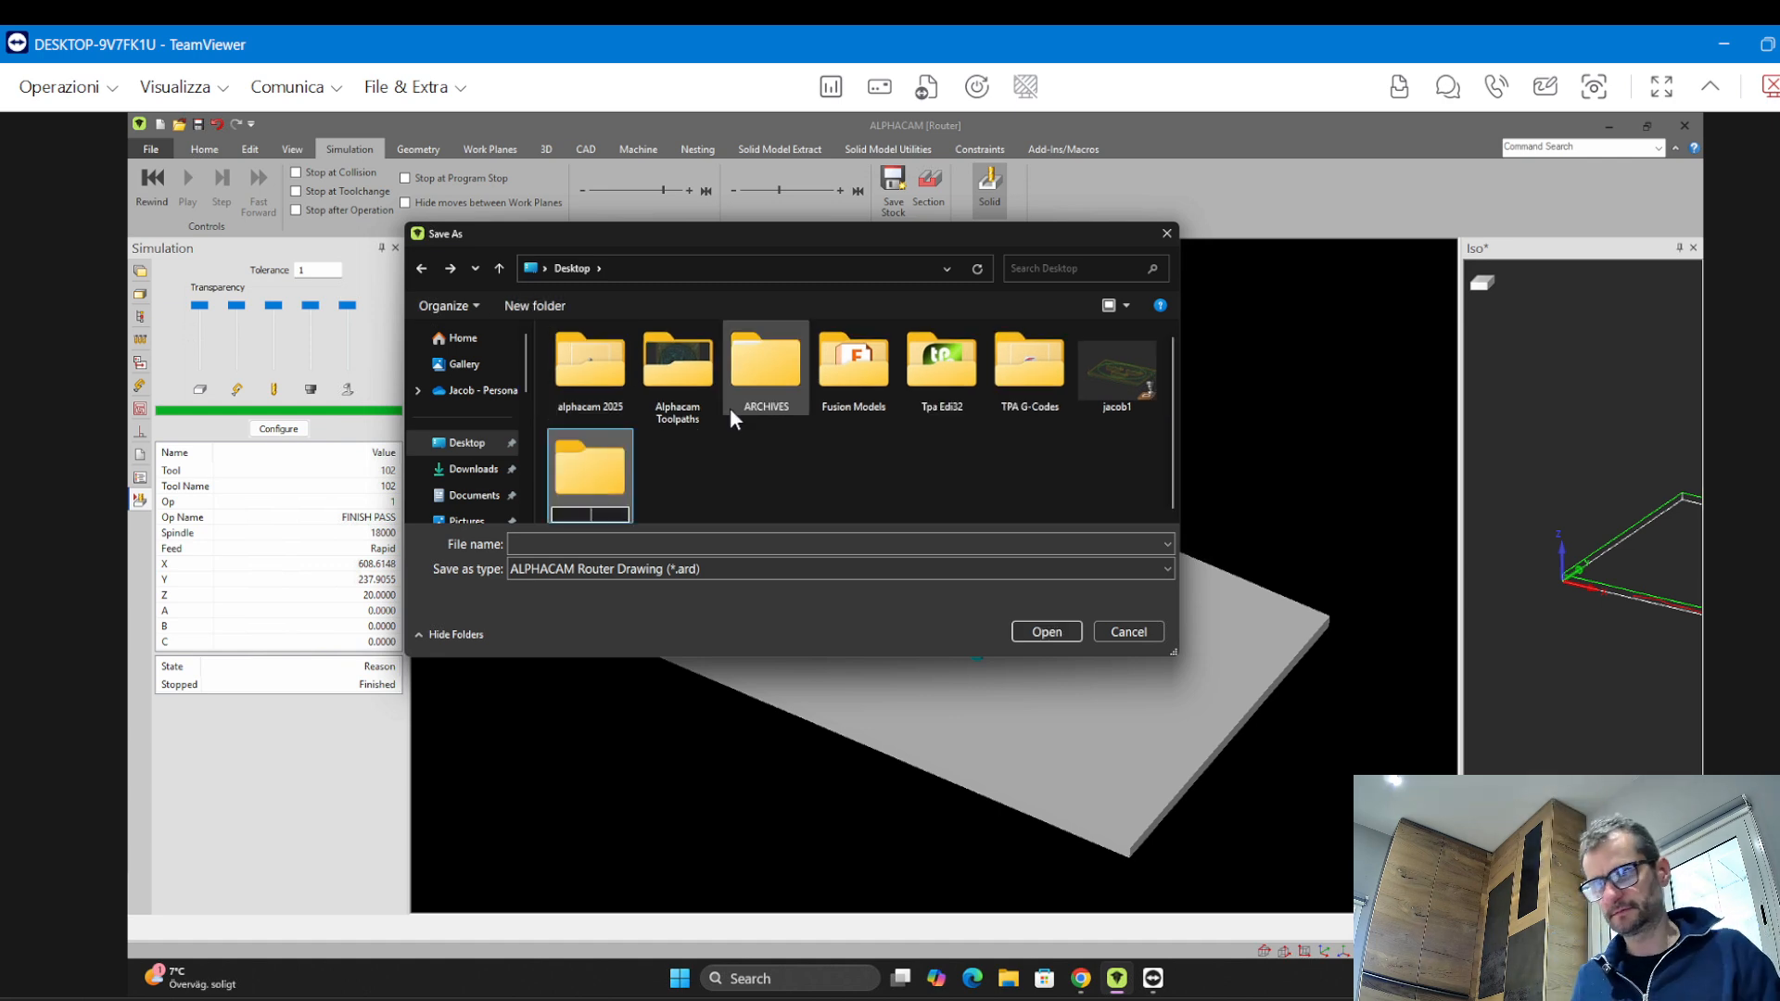
pyautogui.write('ha')
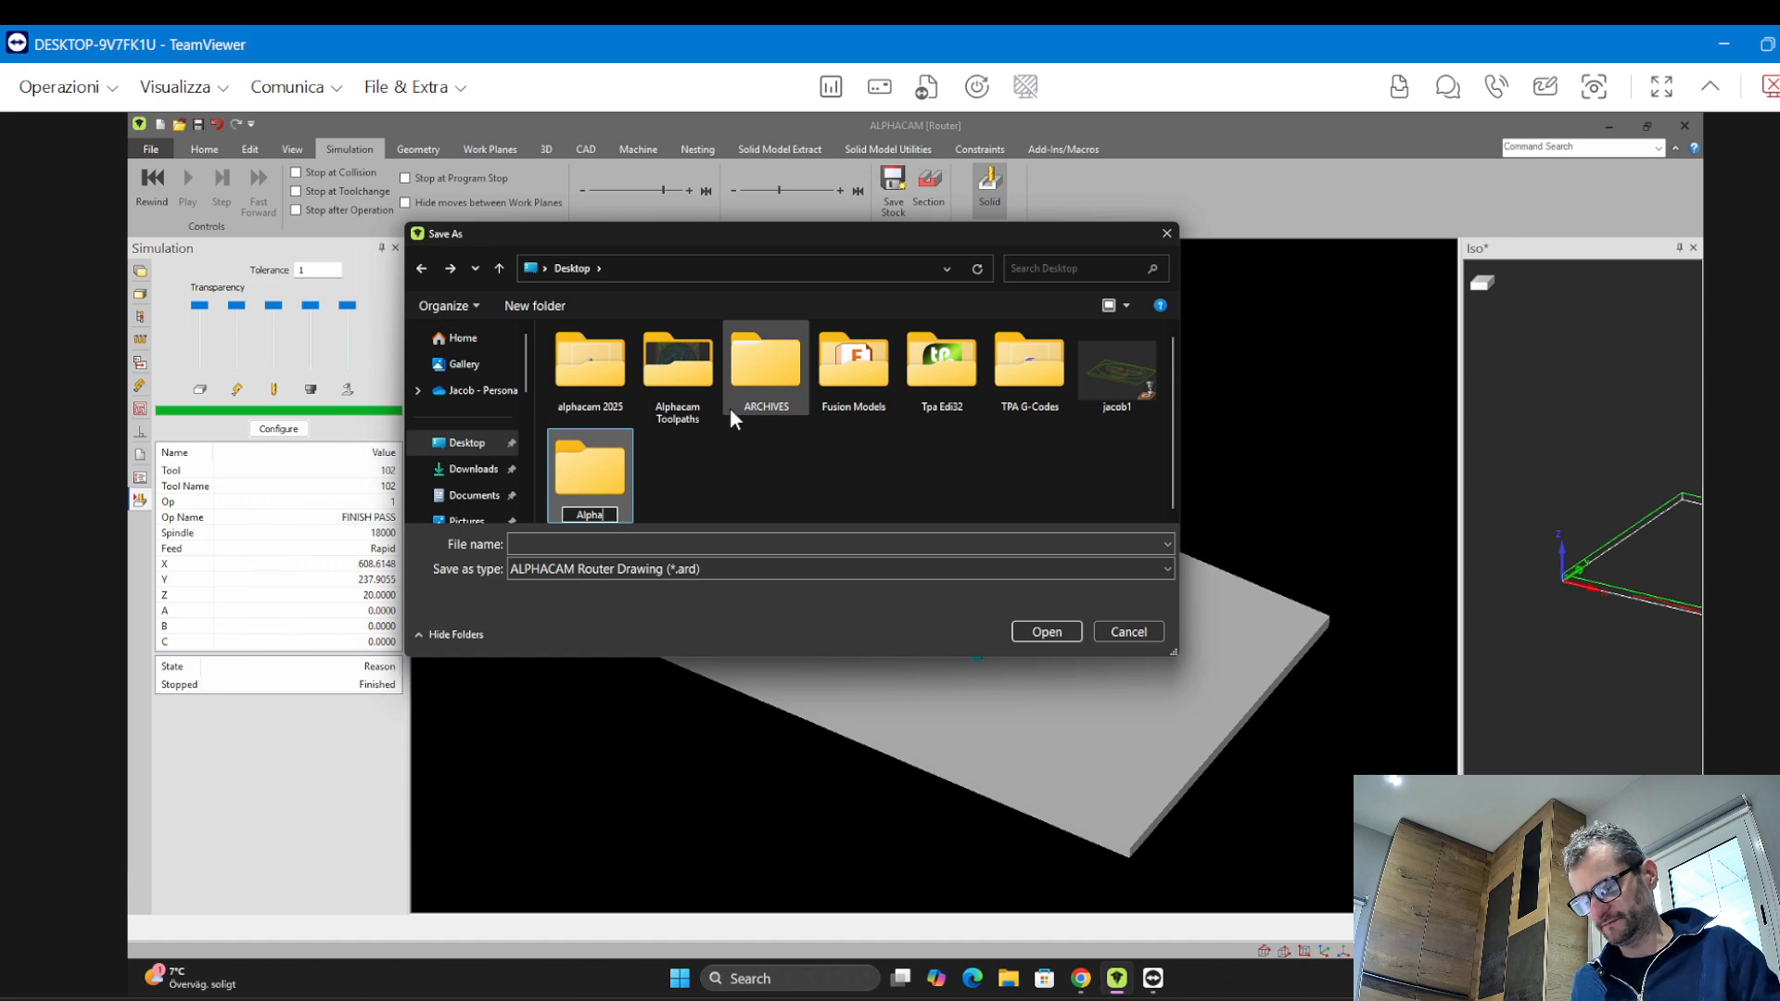
pyautogui.write('cam Training Apor')
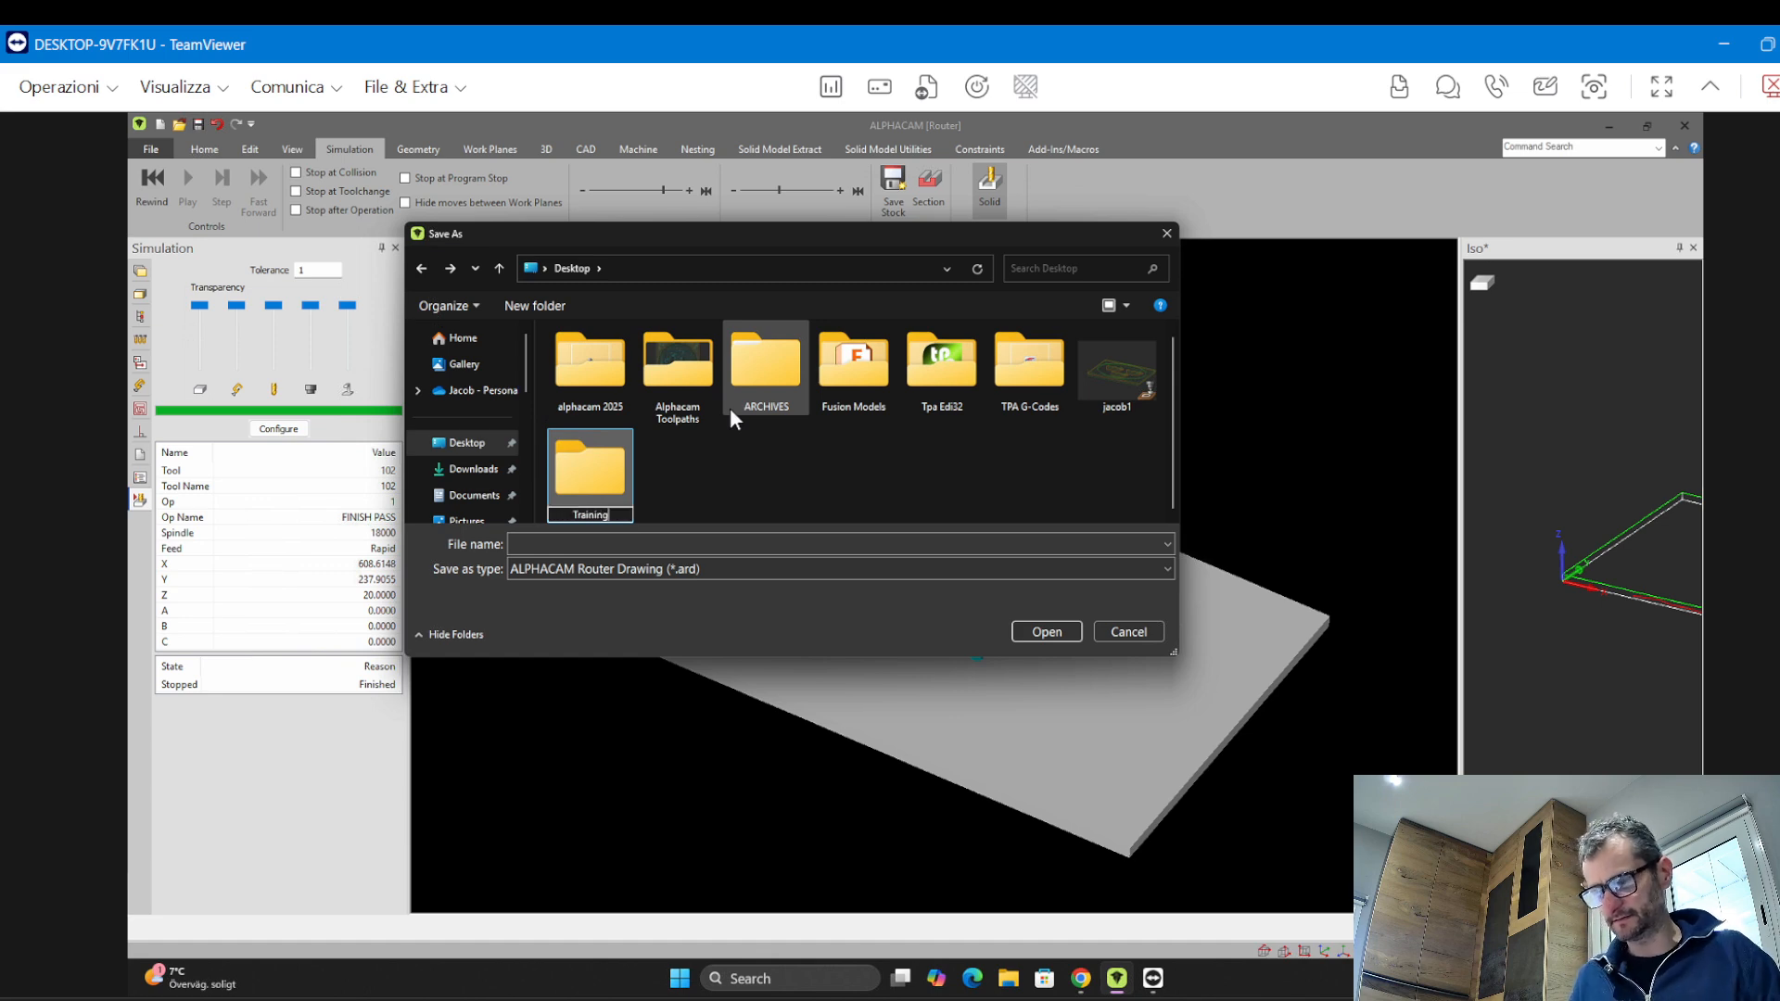
pyautogui.press('BackSpace')
pyautogui.press('BackSpace')
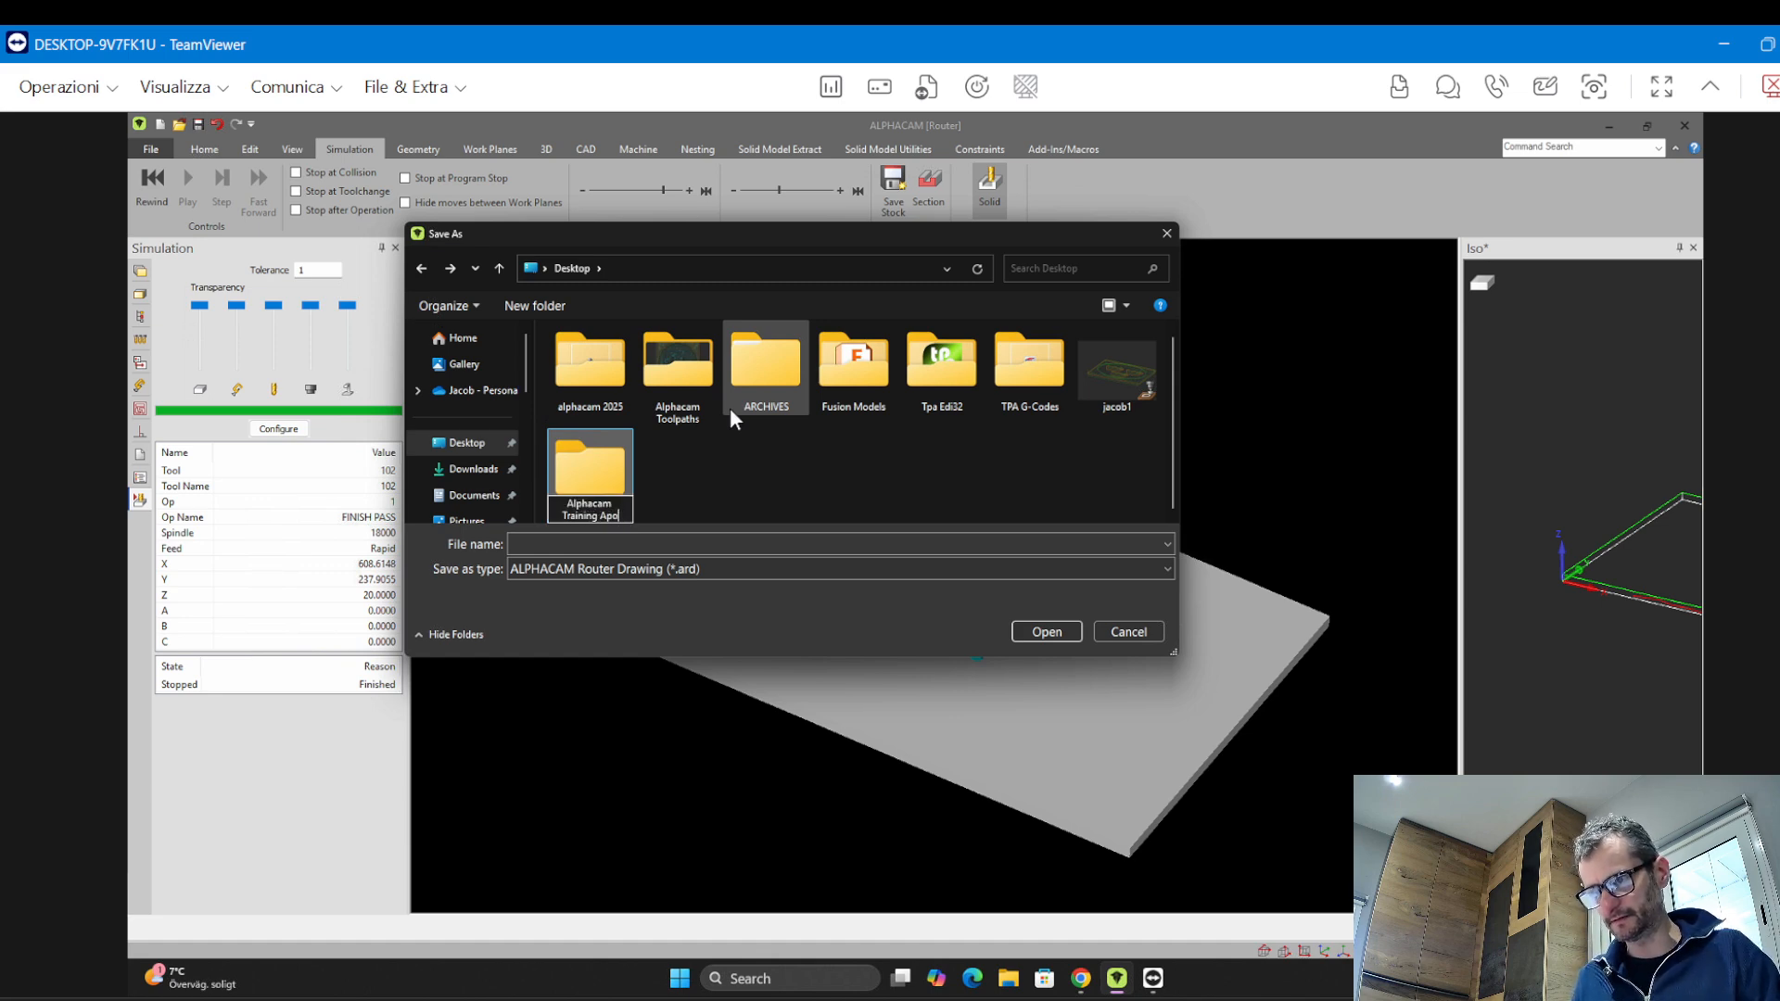
pyautogui.write('ril 2025')
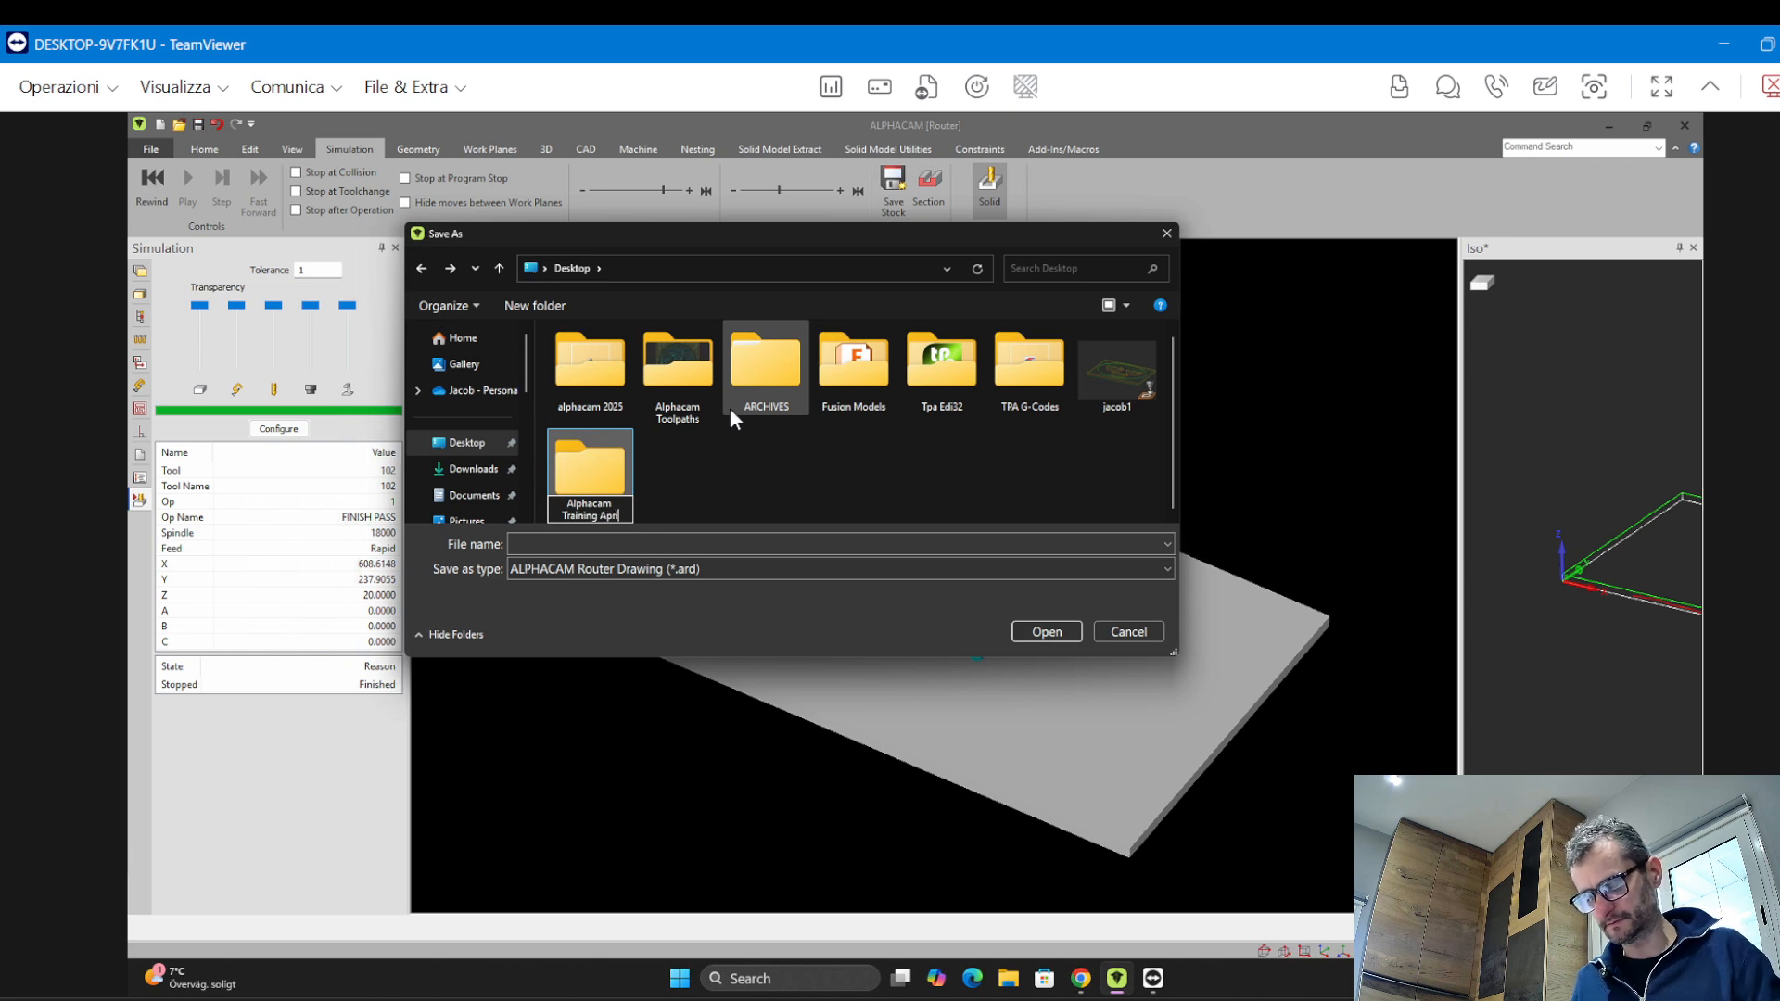
pyautogui.press('Return')
pyautogui.press('Return')
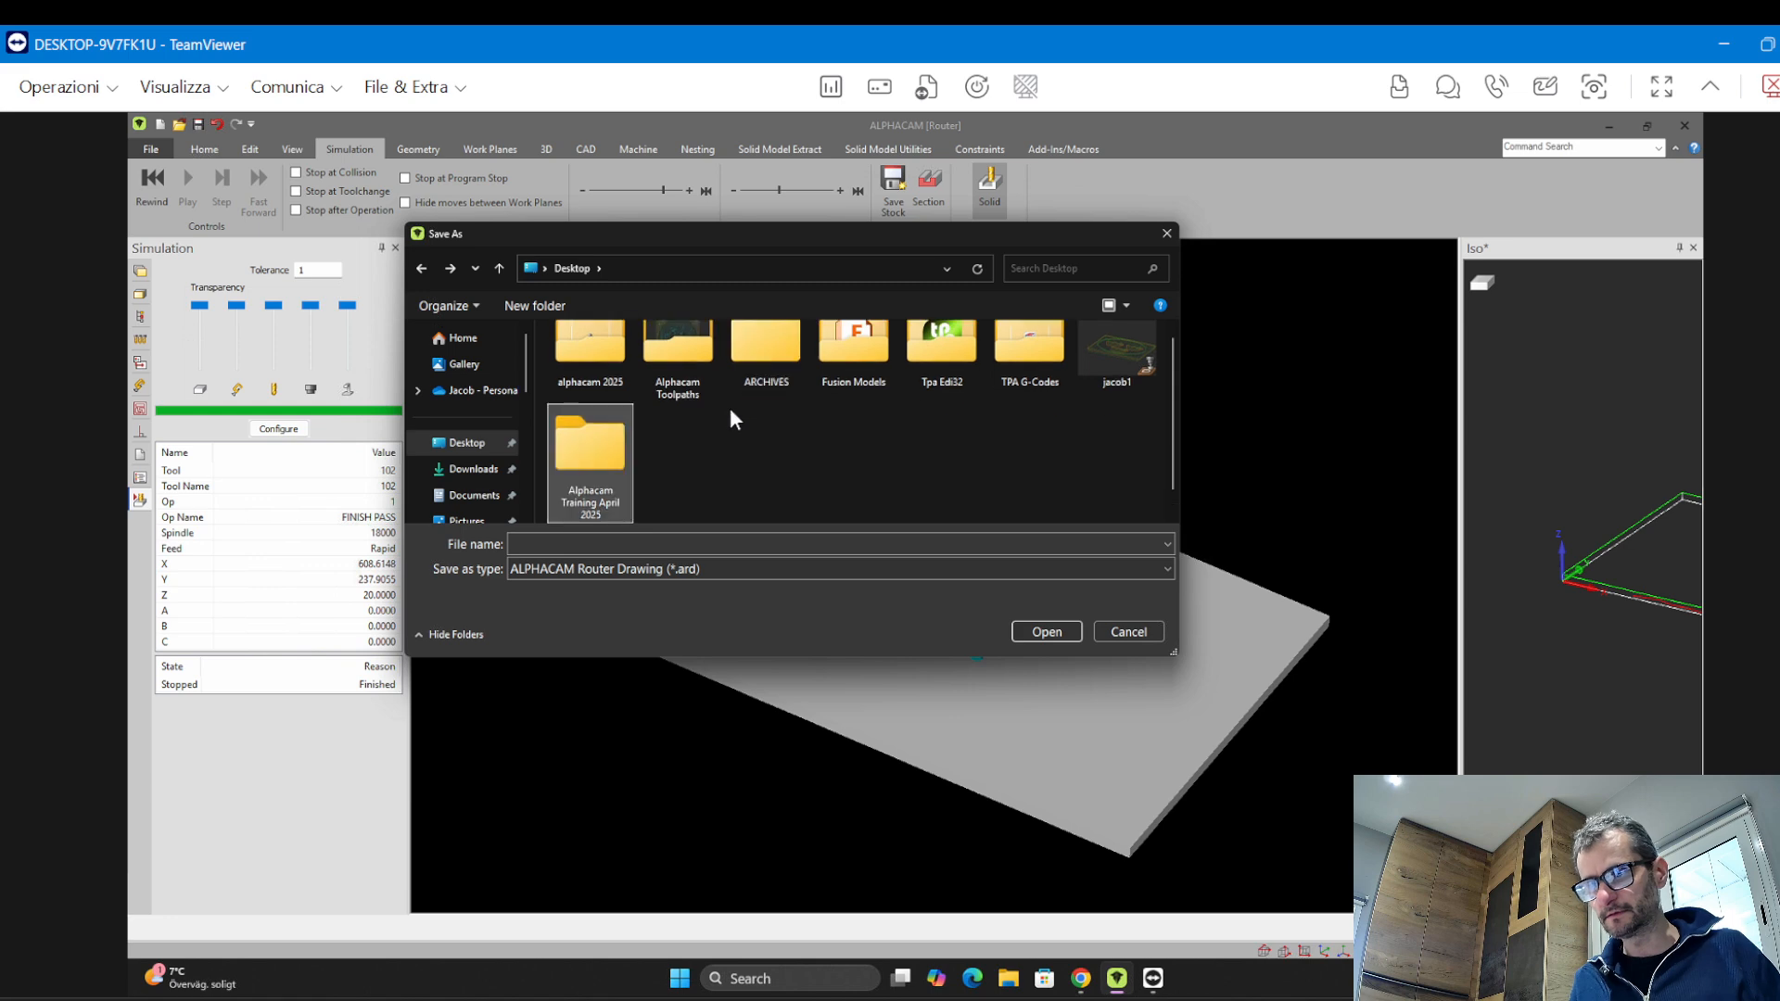
# Save the drawing as "1-Work Volume" in the new folder and acknowledge the confirmation
pyautogui.click(631, 542)
pyautogui.write('1-')
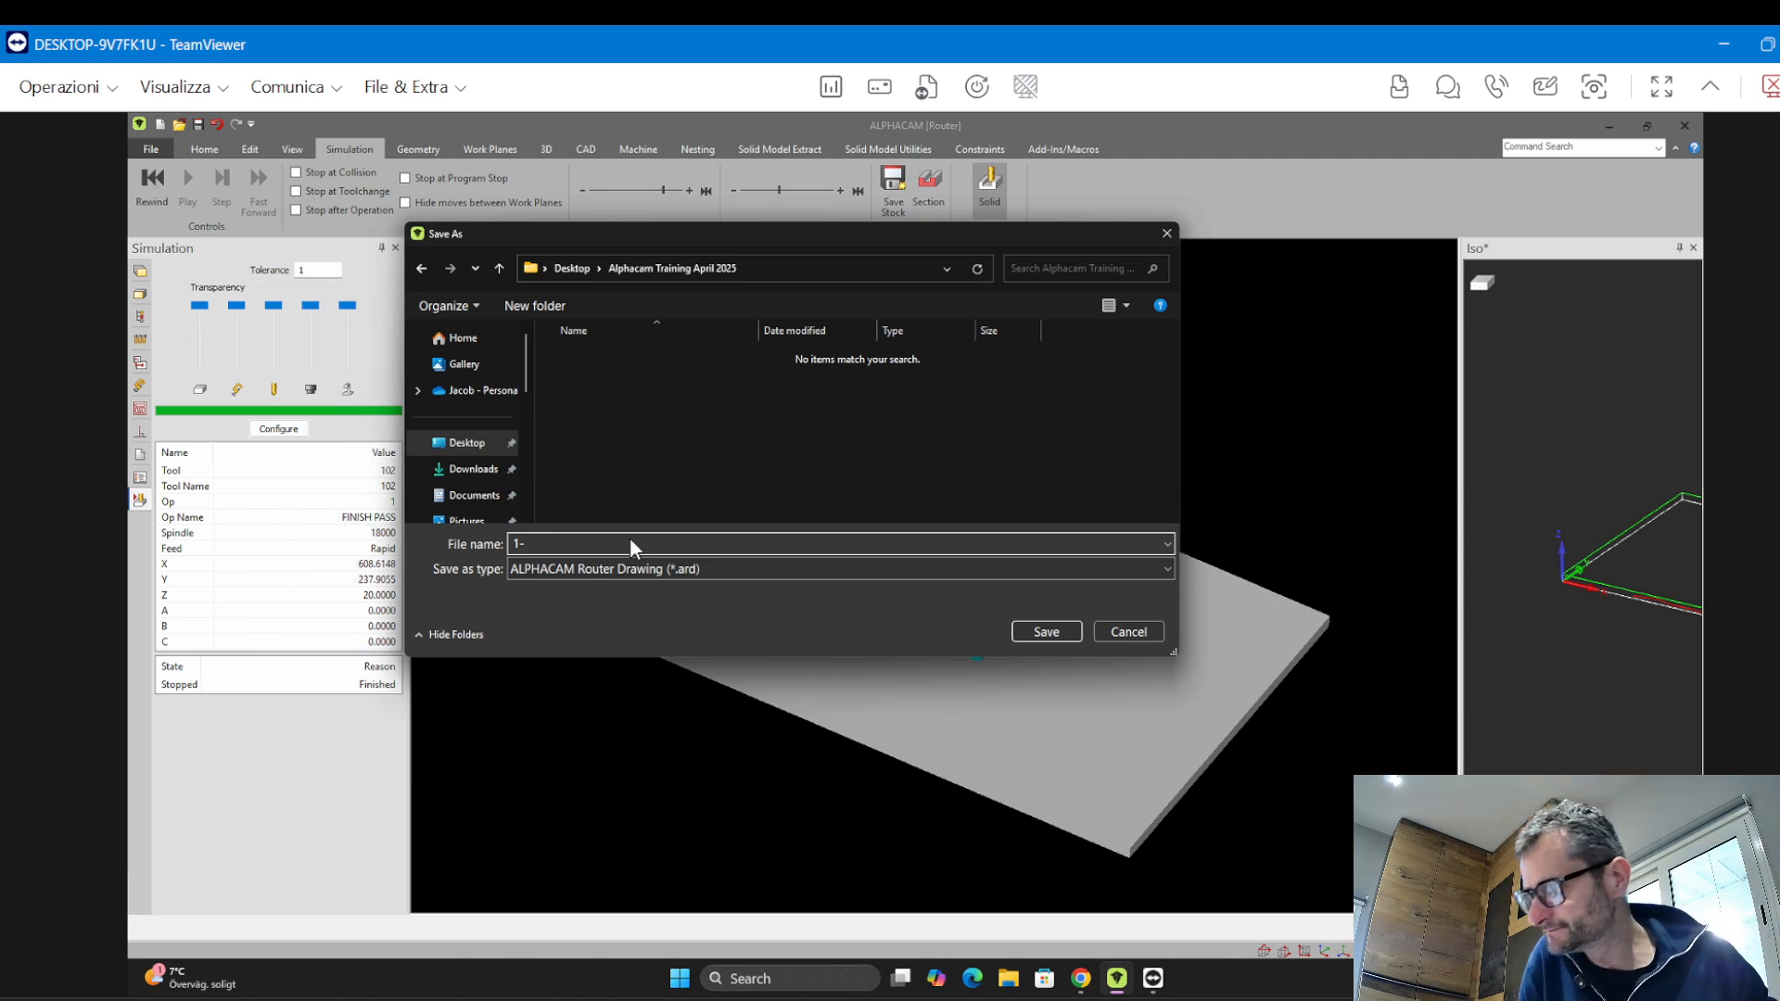
pyautogui.write('Wortk')
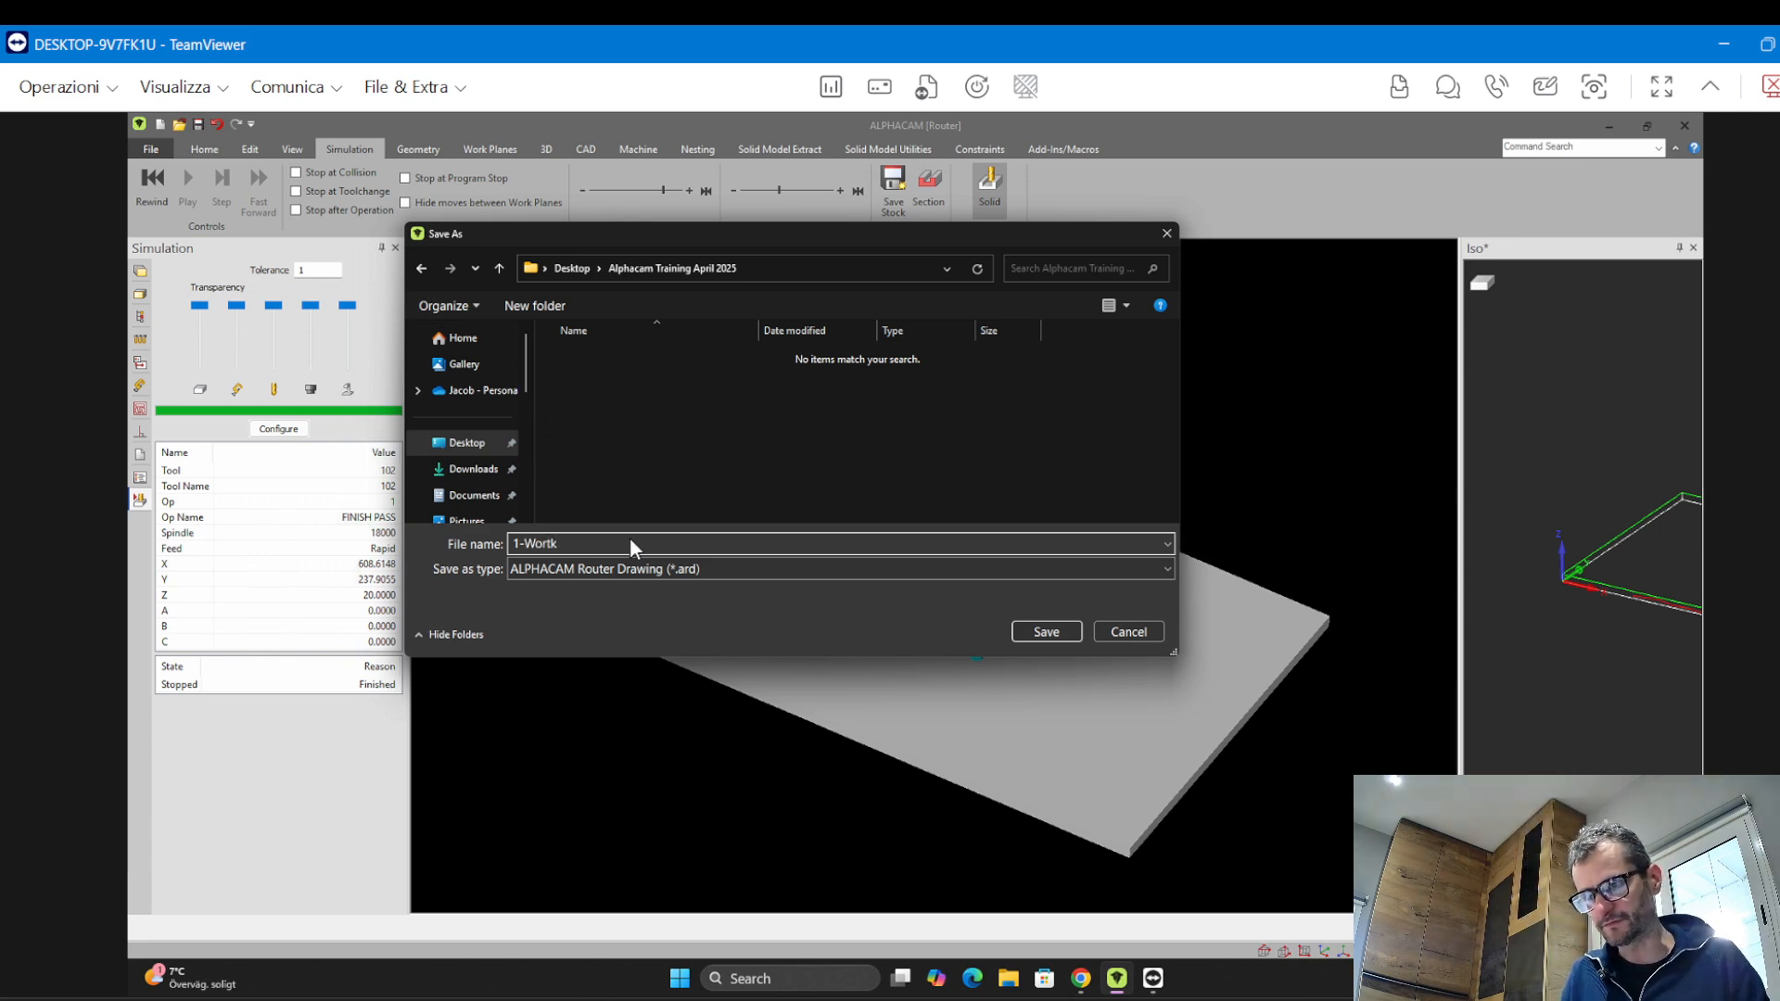
pyautogui.press('BackSpace')
pyautogui.press('BackSpace')
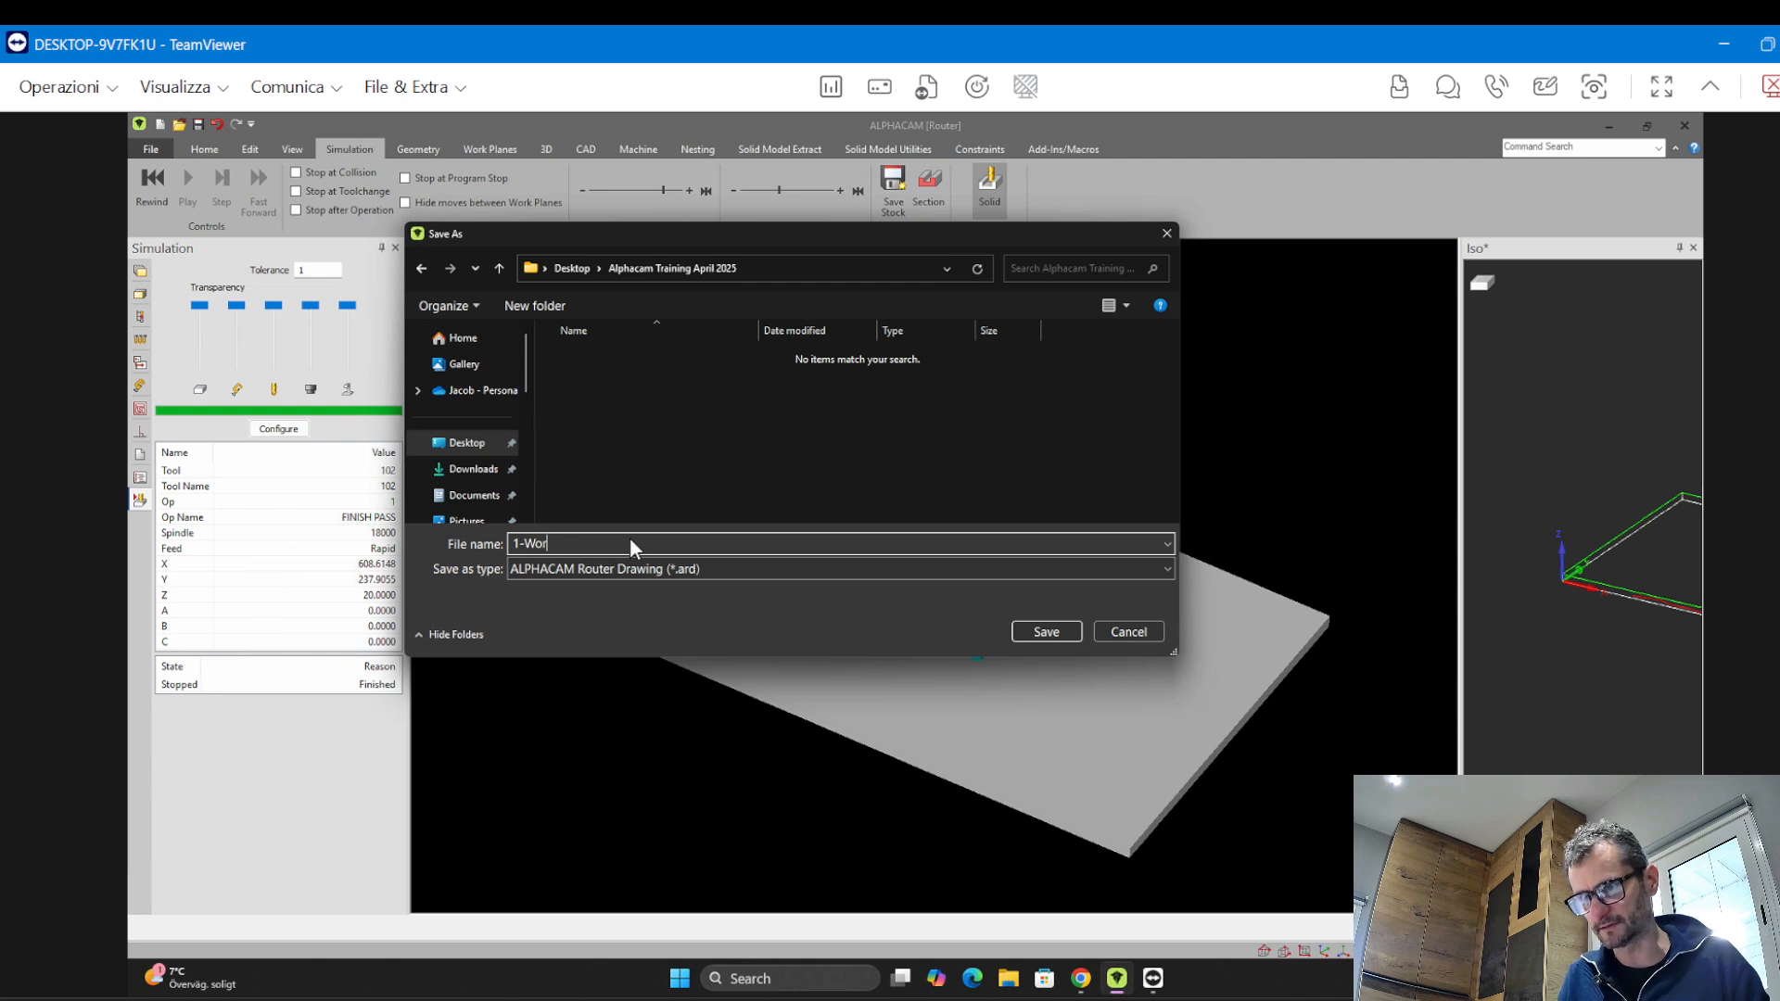
pyautogui.write('k')
pyautogui.press('BackSpace')
pyautogui.write('k ')
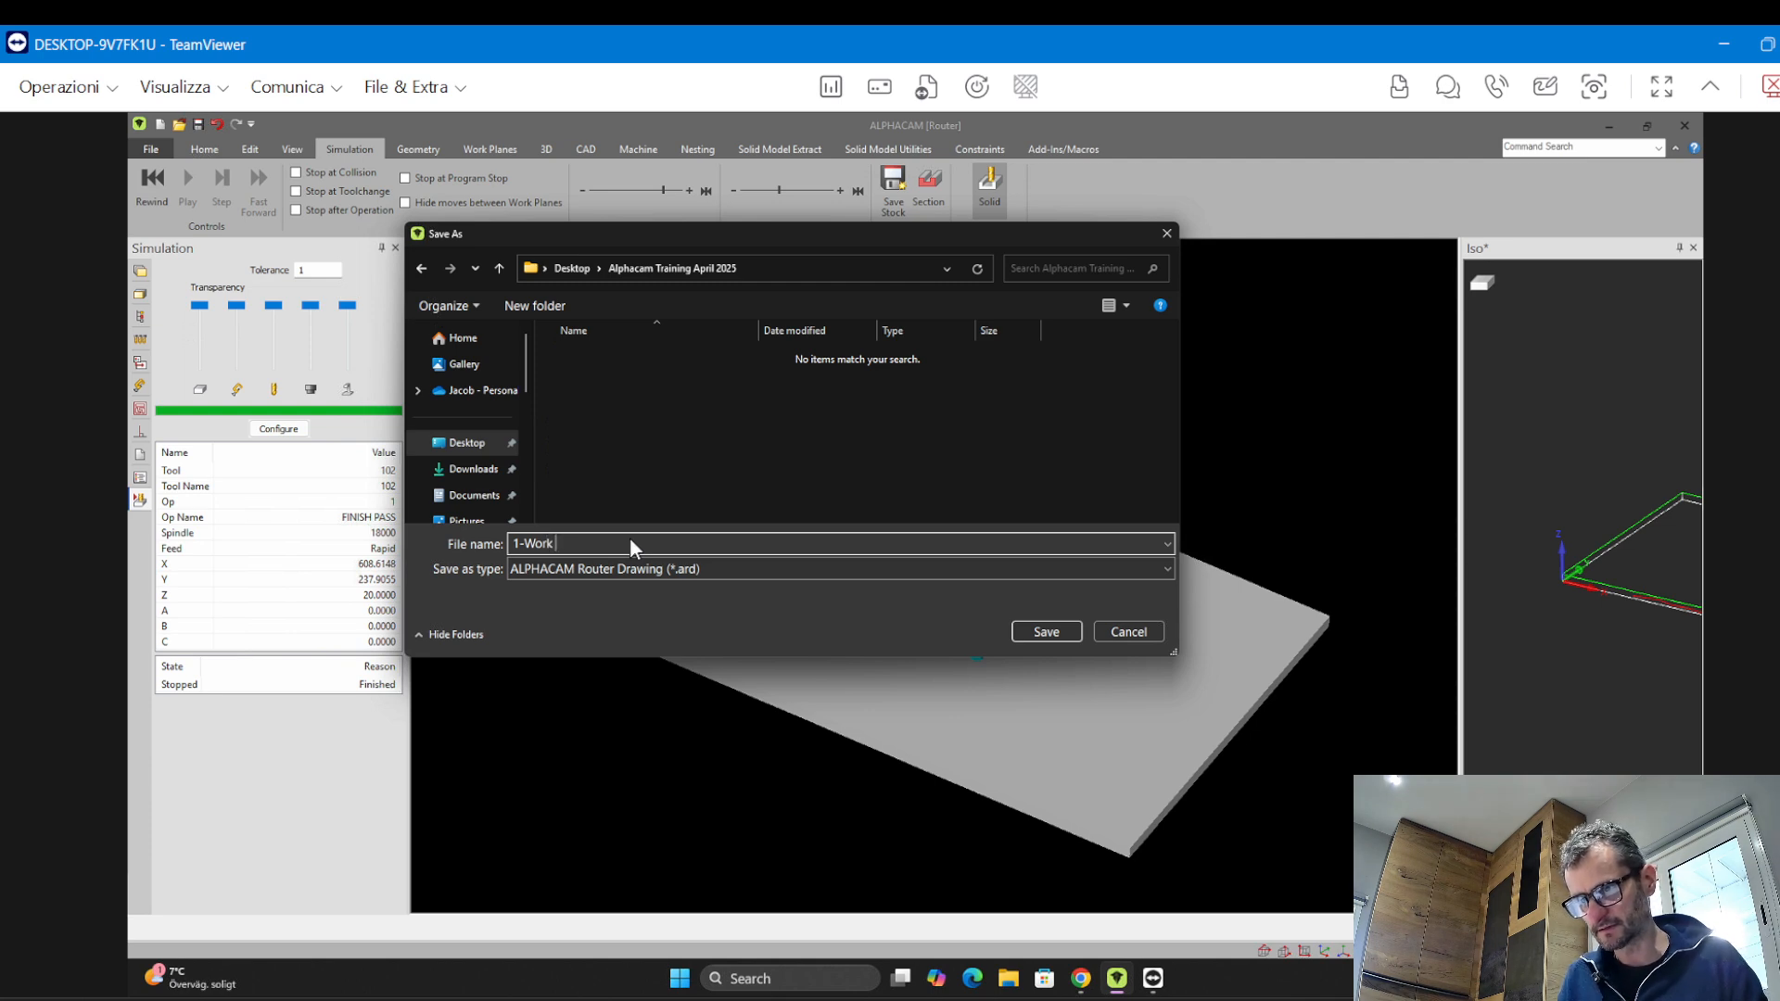
pyautogui.write('Volume')
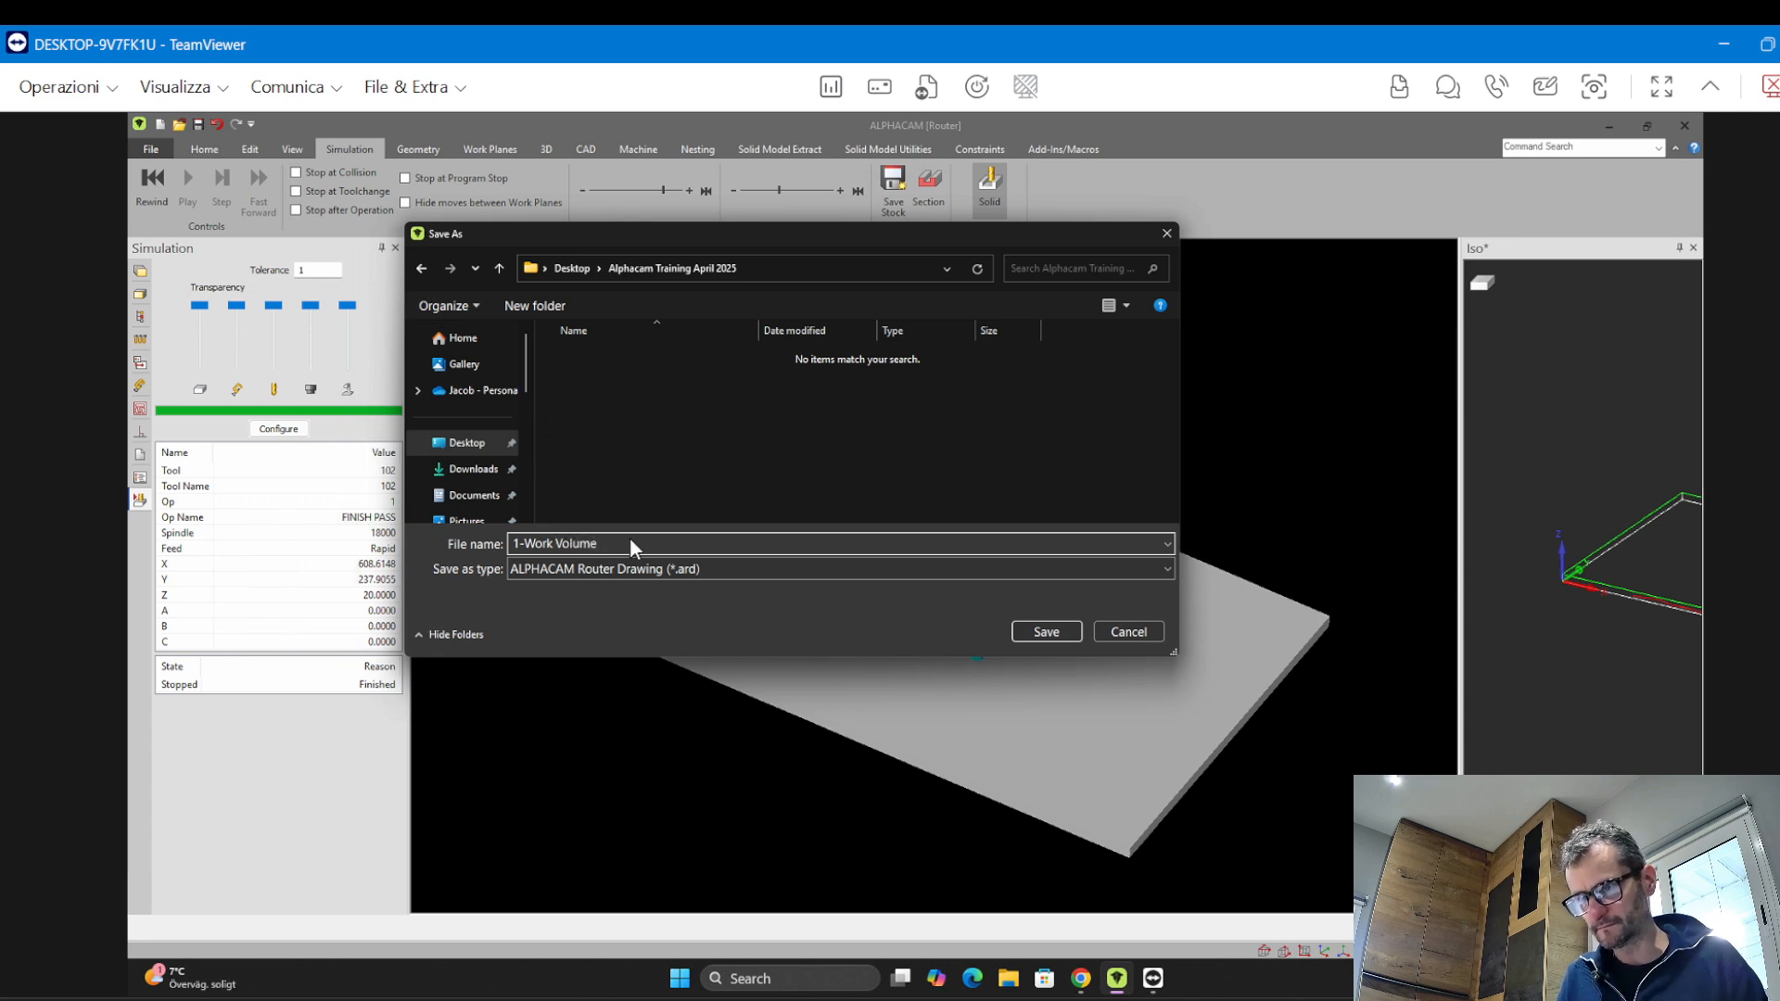
pyautogui.press('Return')
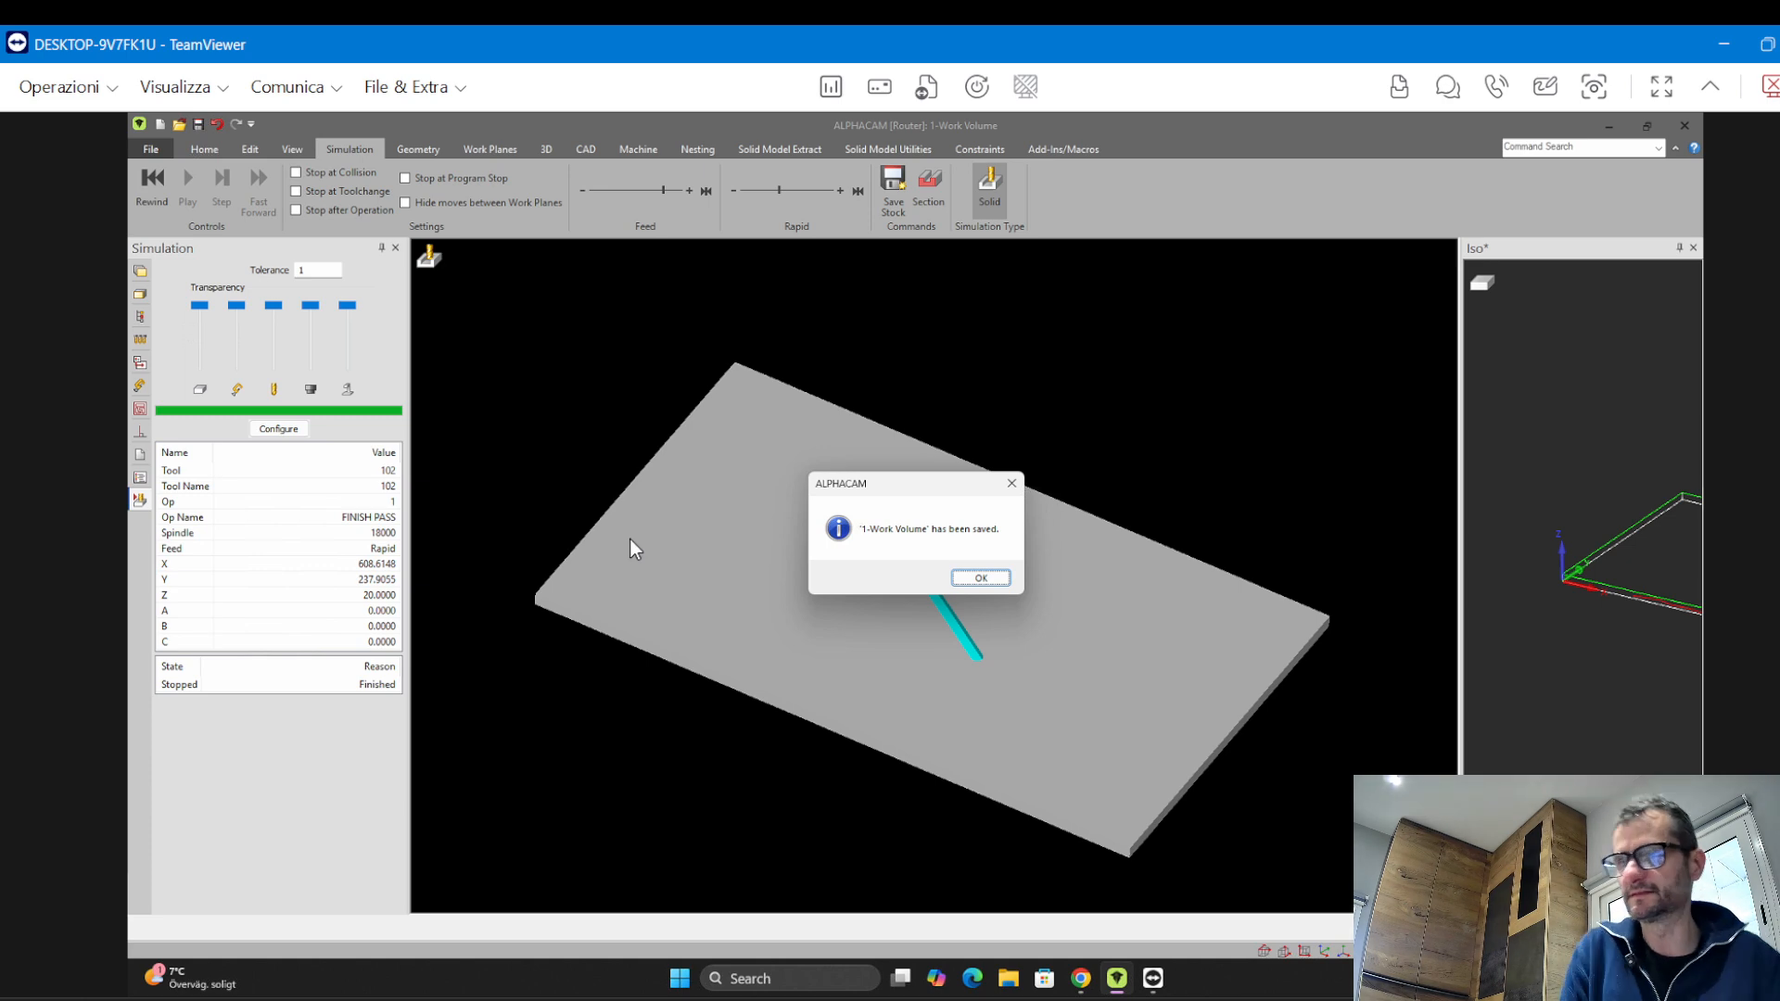
pyautogui.press('Return')
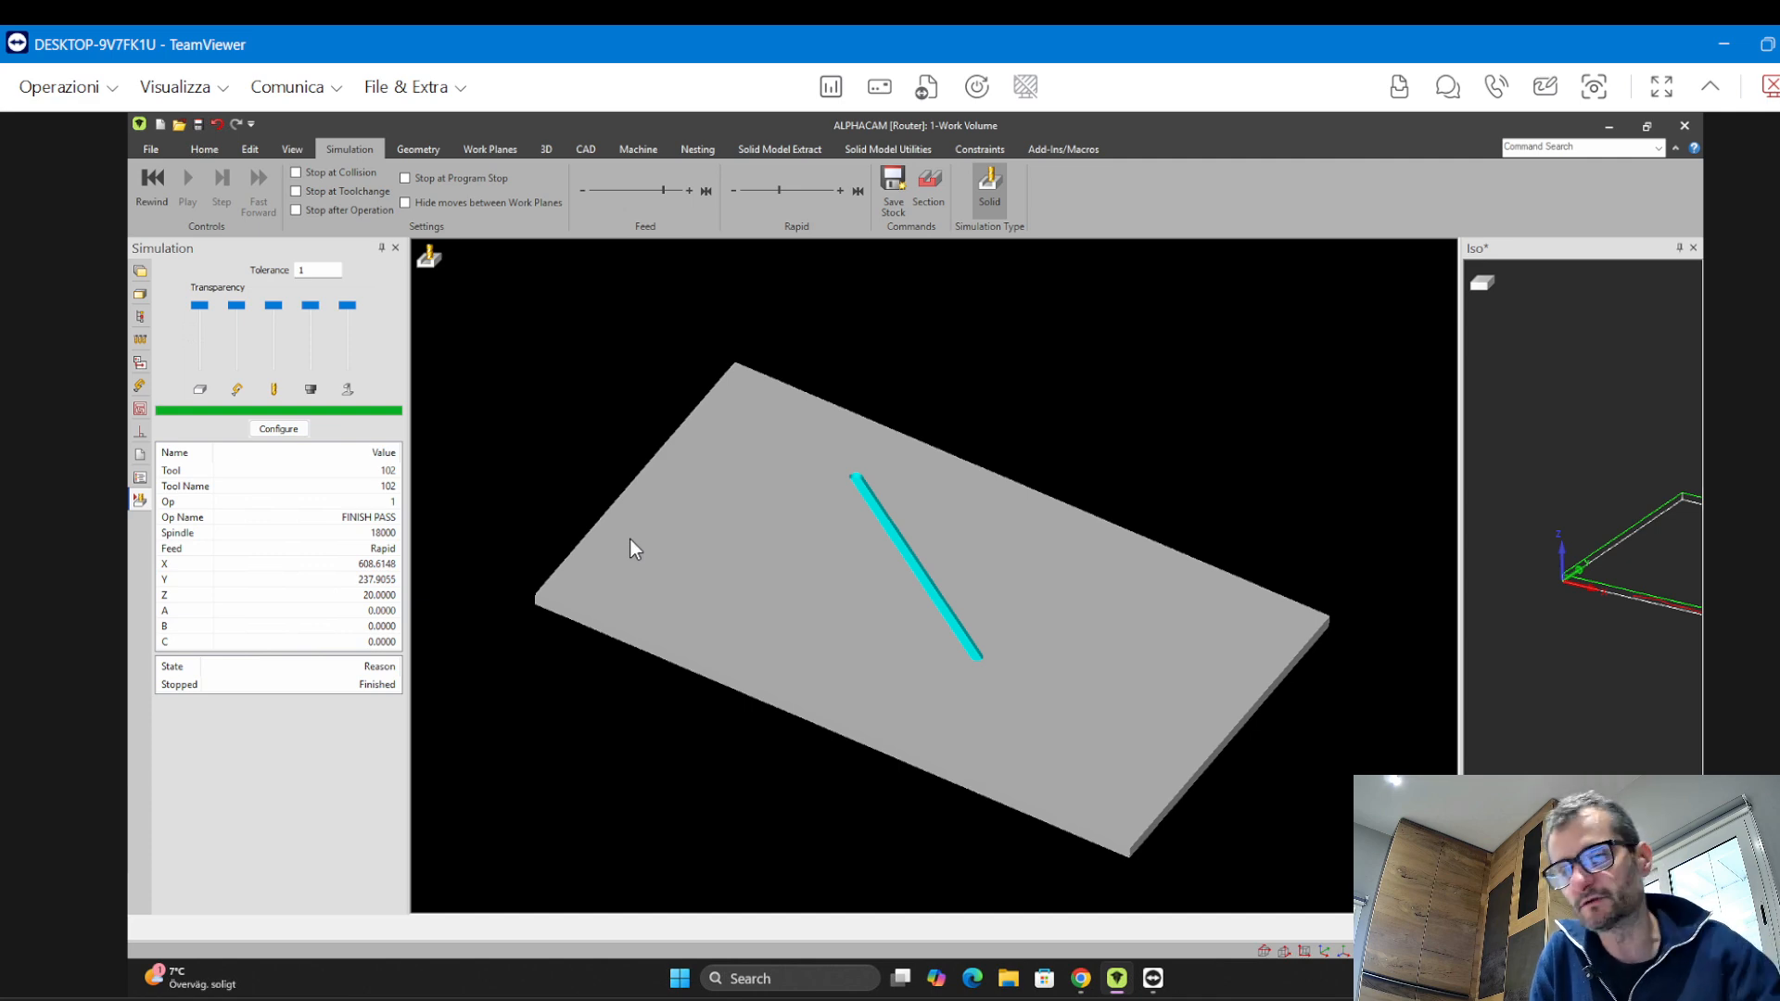
# Output the NC program to a file with the TPA_Tecnoteam post, saving it as "1-Work Volume" and accepting the default prompts
pyautogui.click(219, 149)
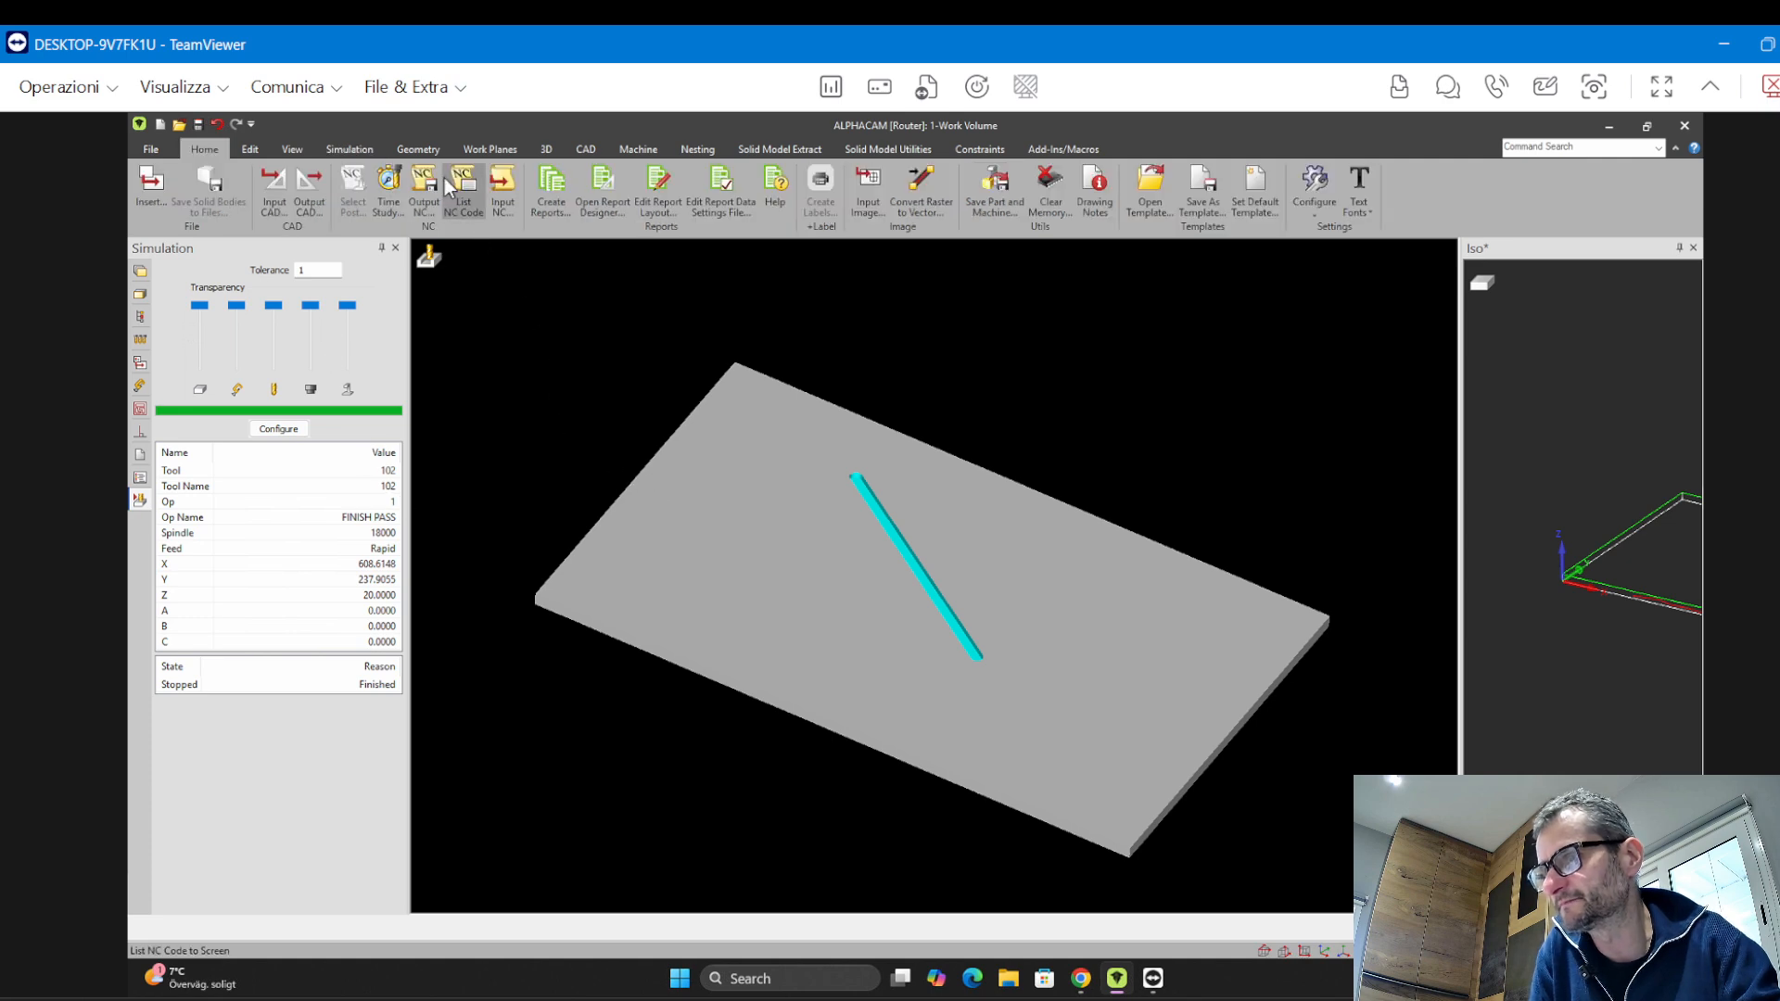
pyautogui.click(424, 200)
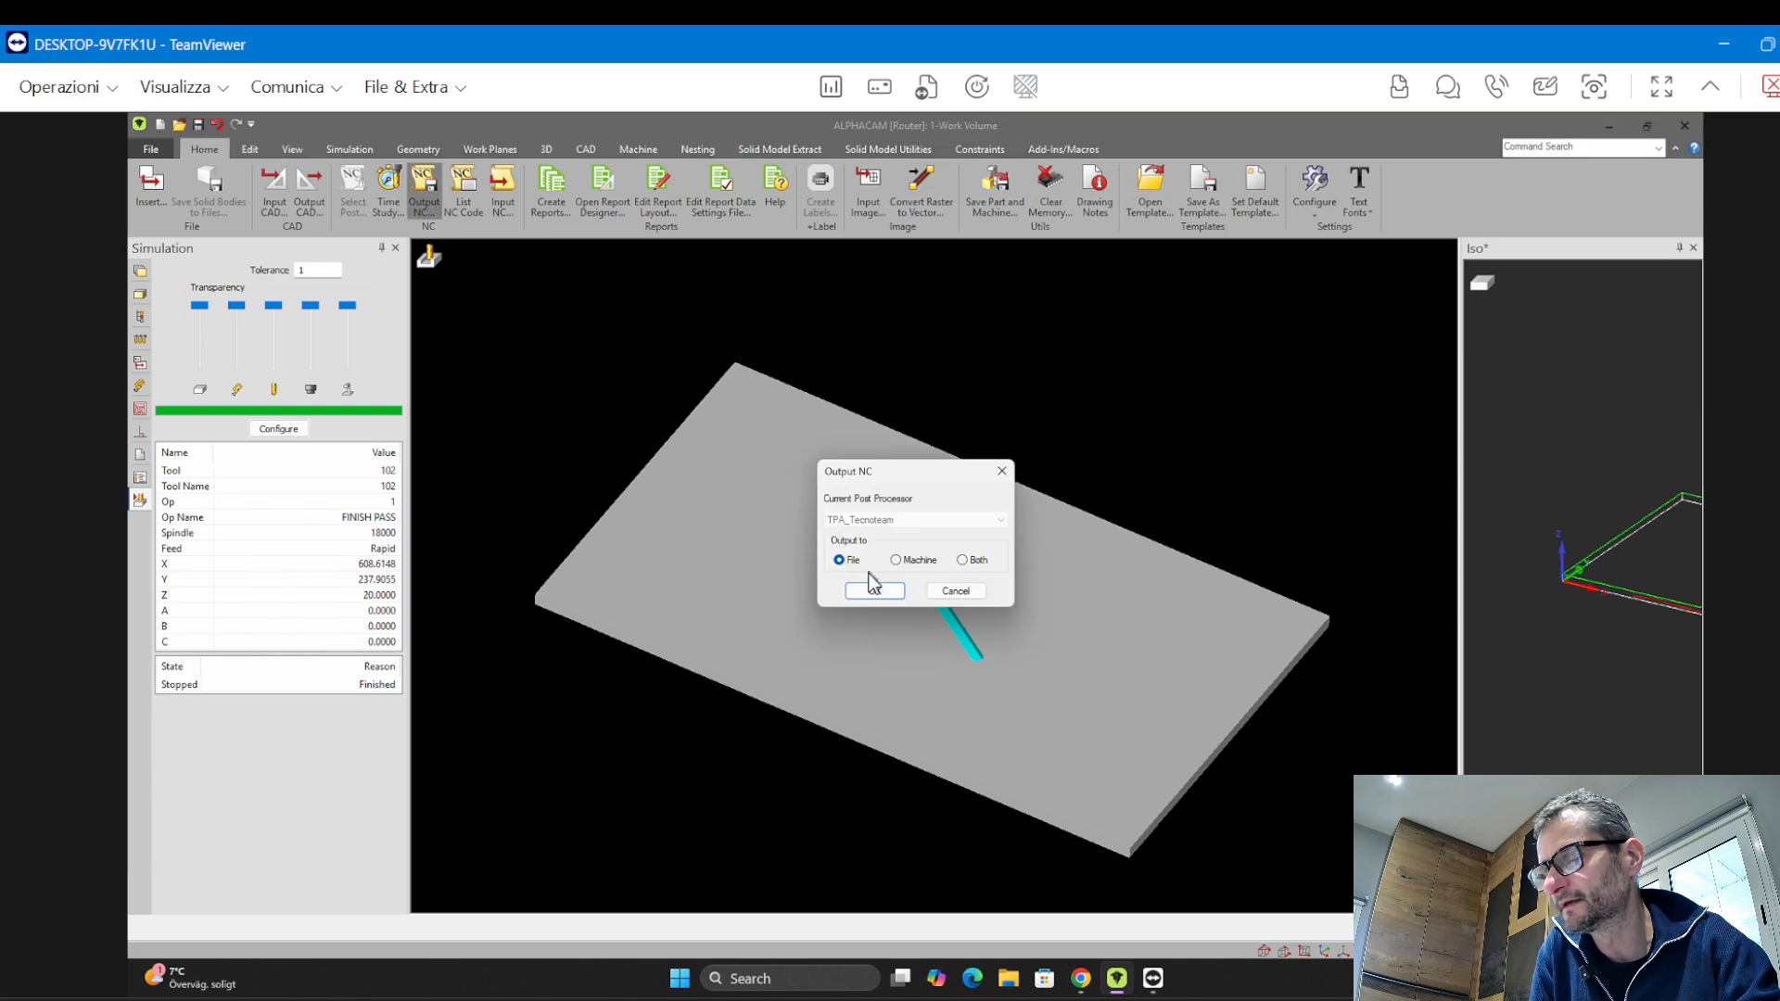
pyautogui.moveTo(939, 476); pyautogui.dragTo(739, 303)
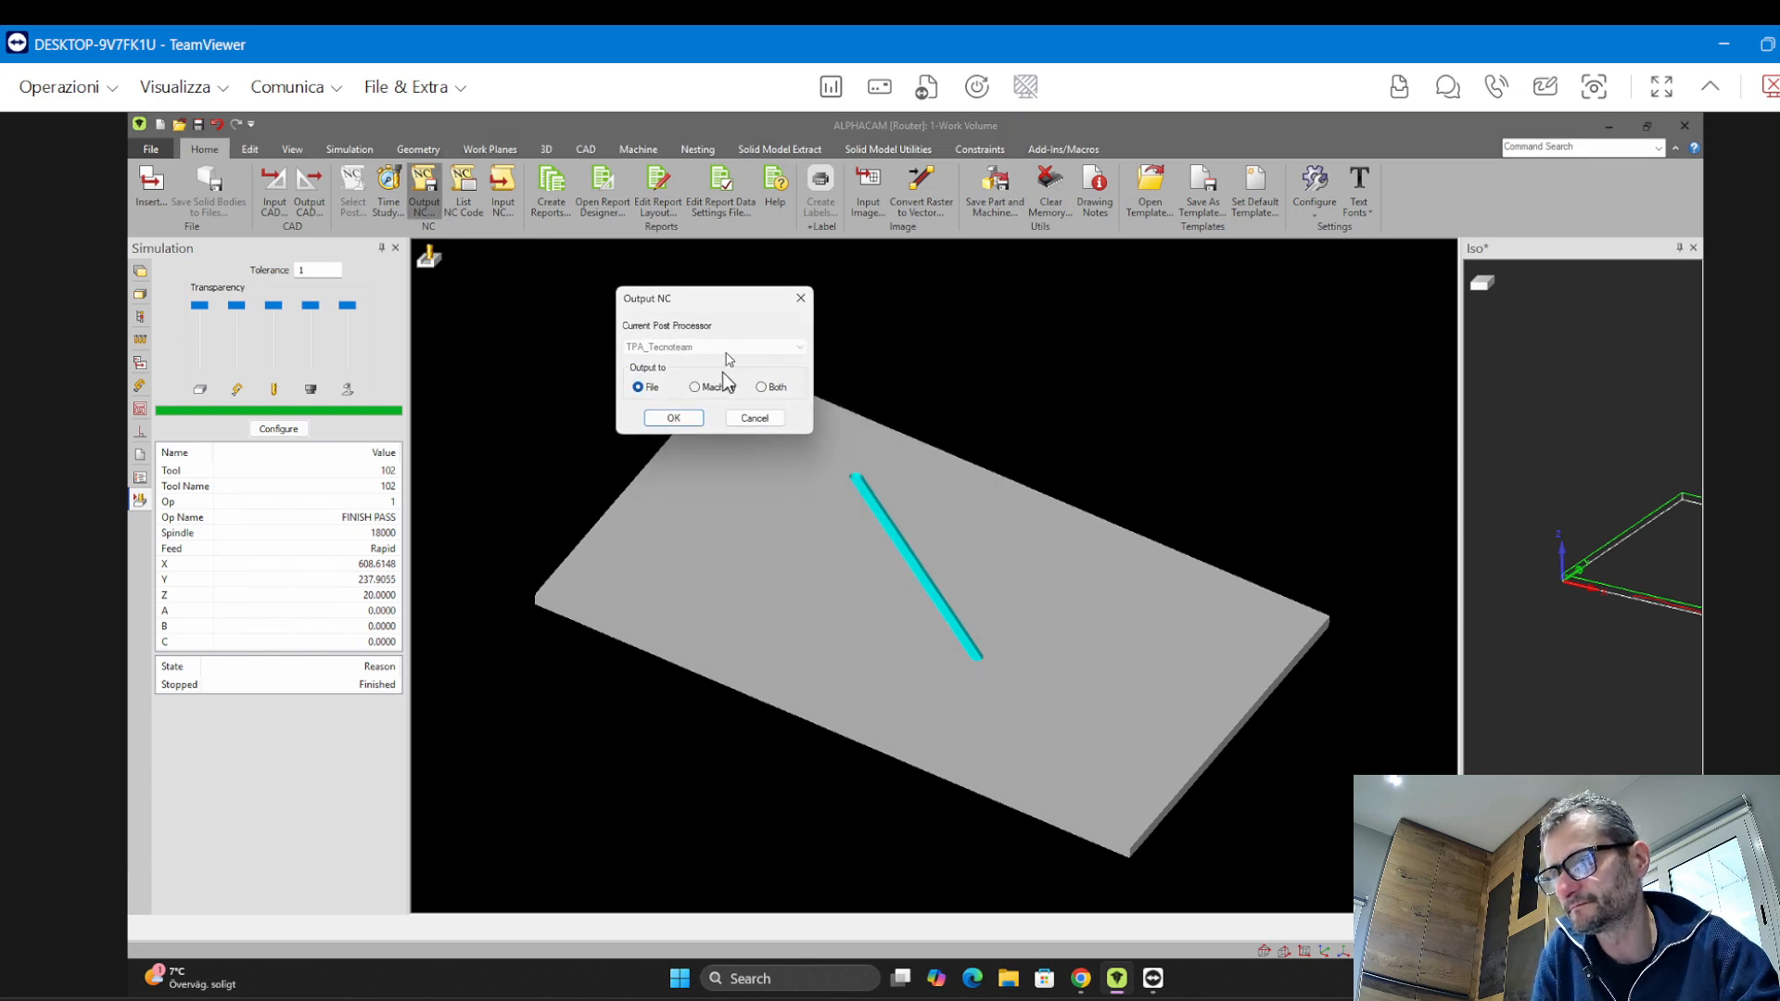
pyautogui.click(674, 418)
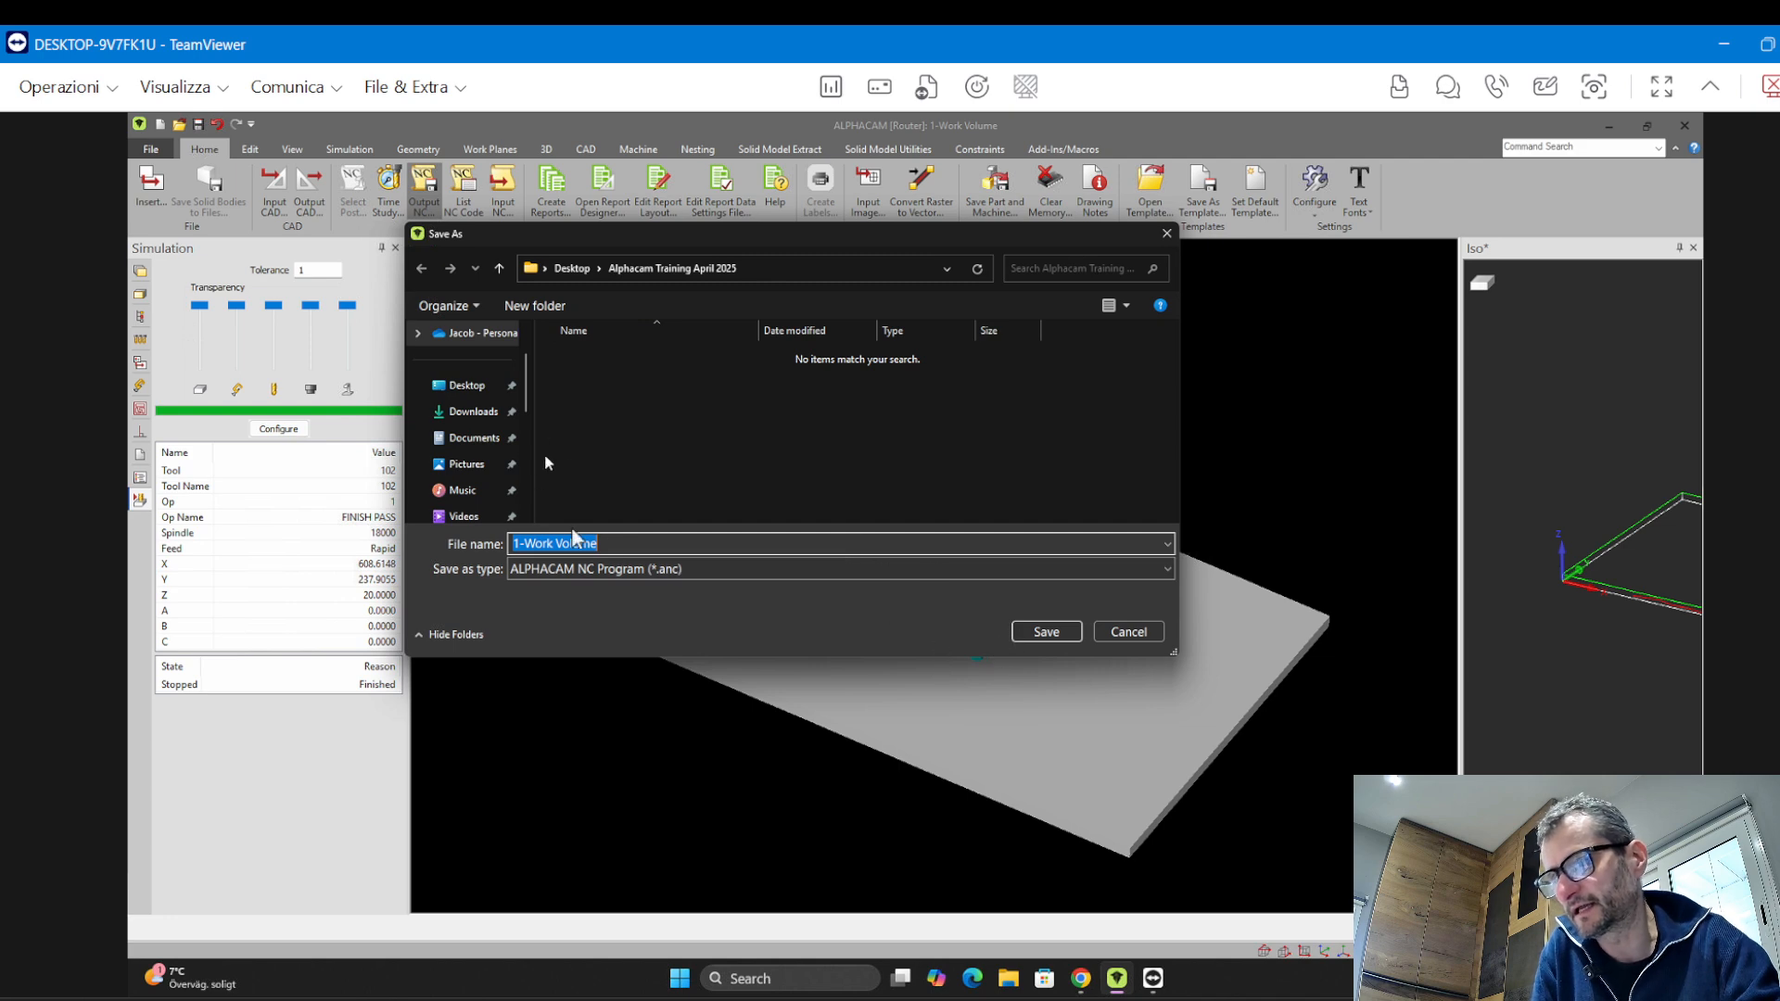
pyautogui.click(1043, 633)
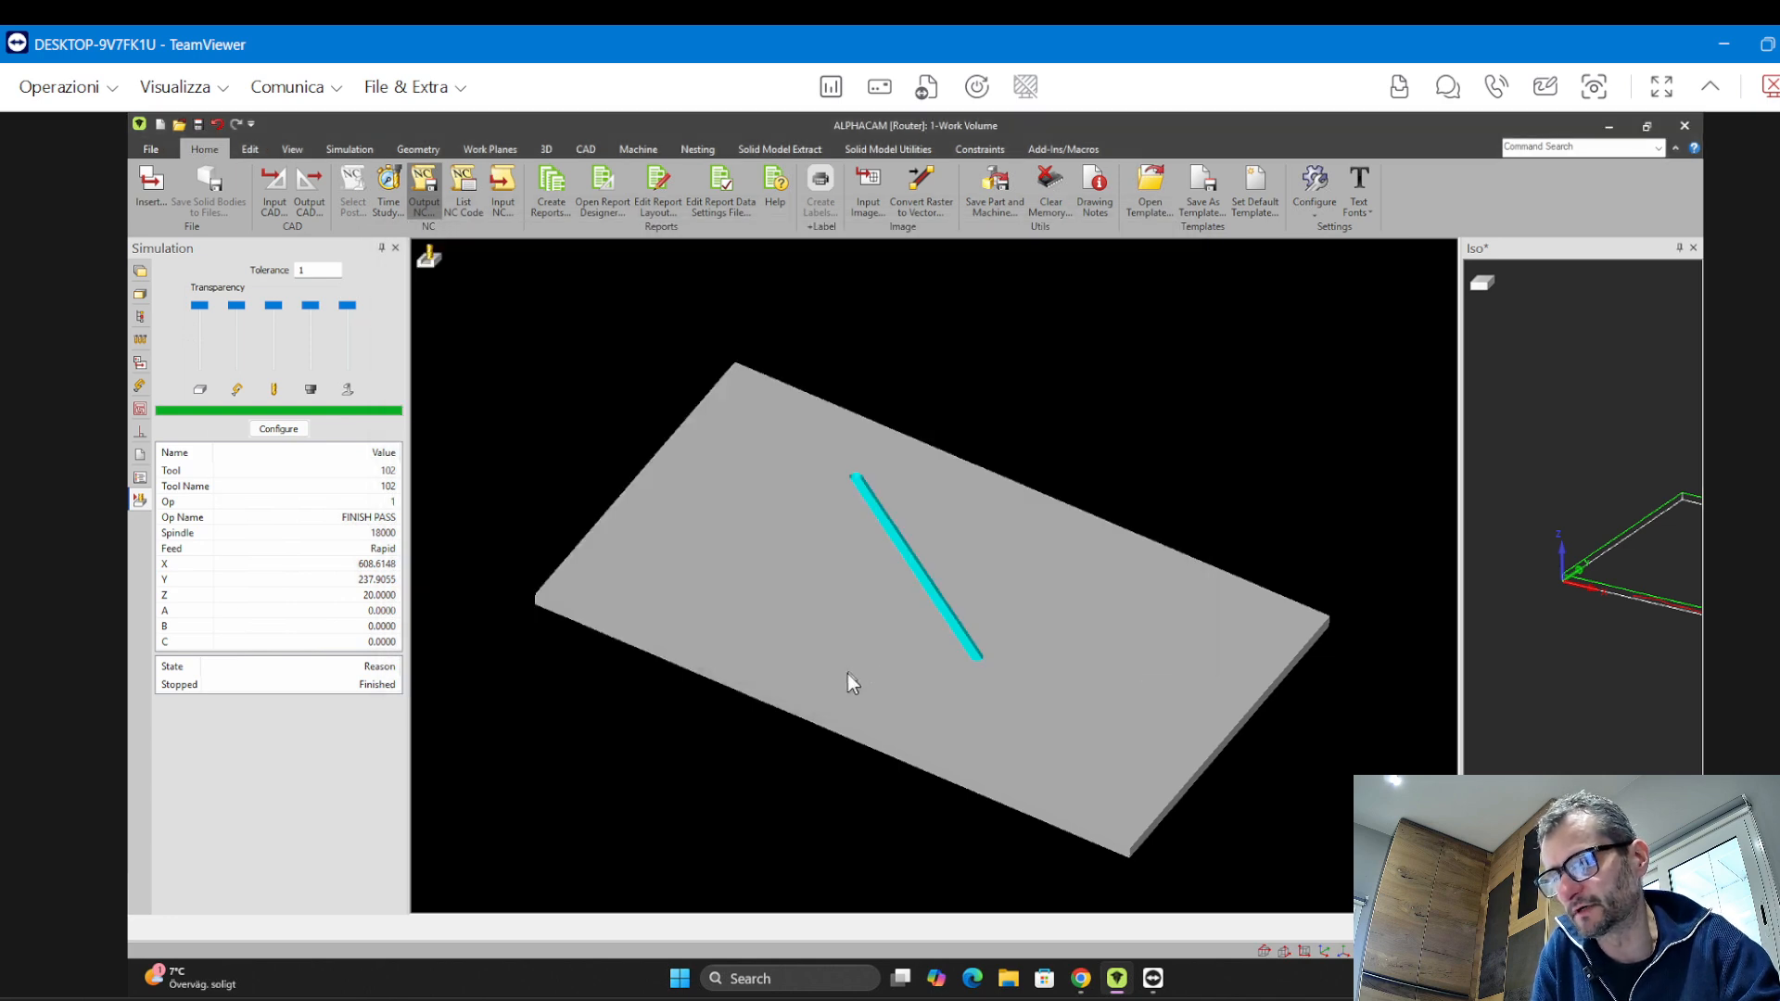
pyautogui.moveTo(437, 278); pyautogui.dragTo(867, 288)
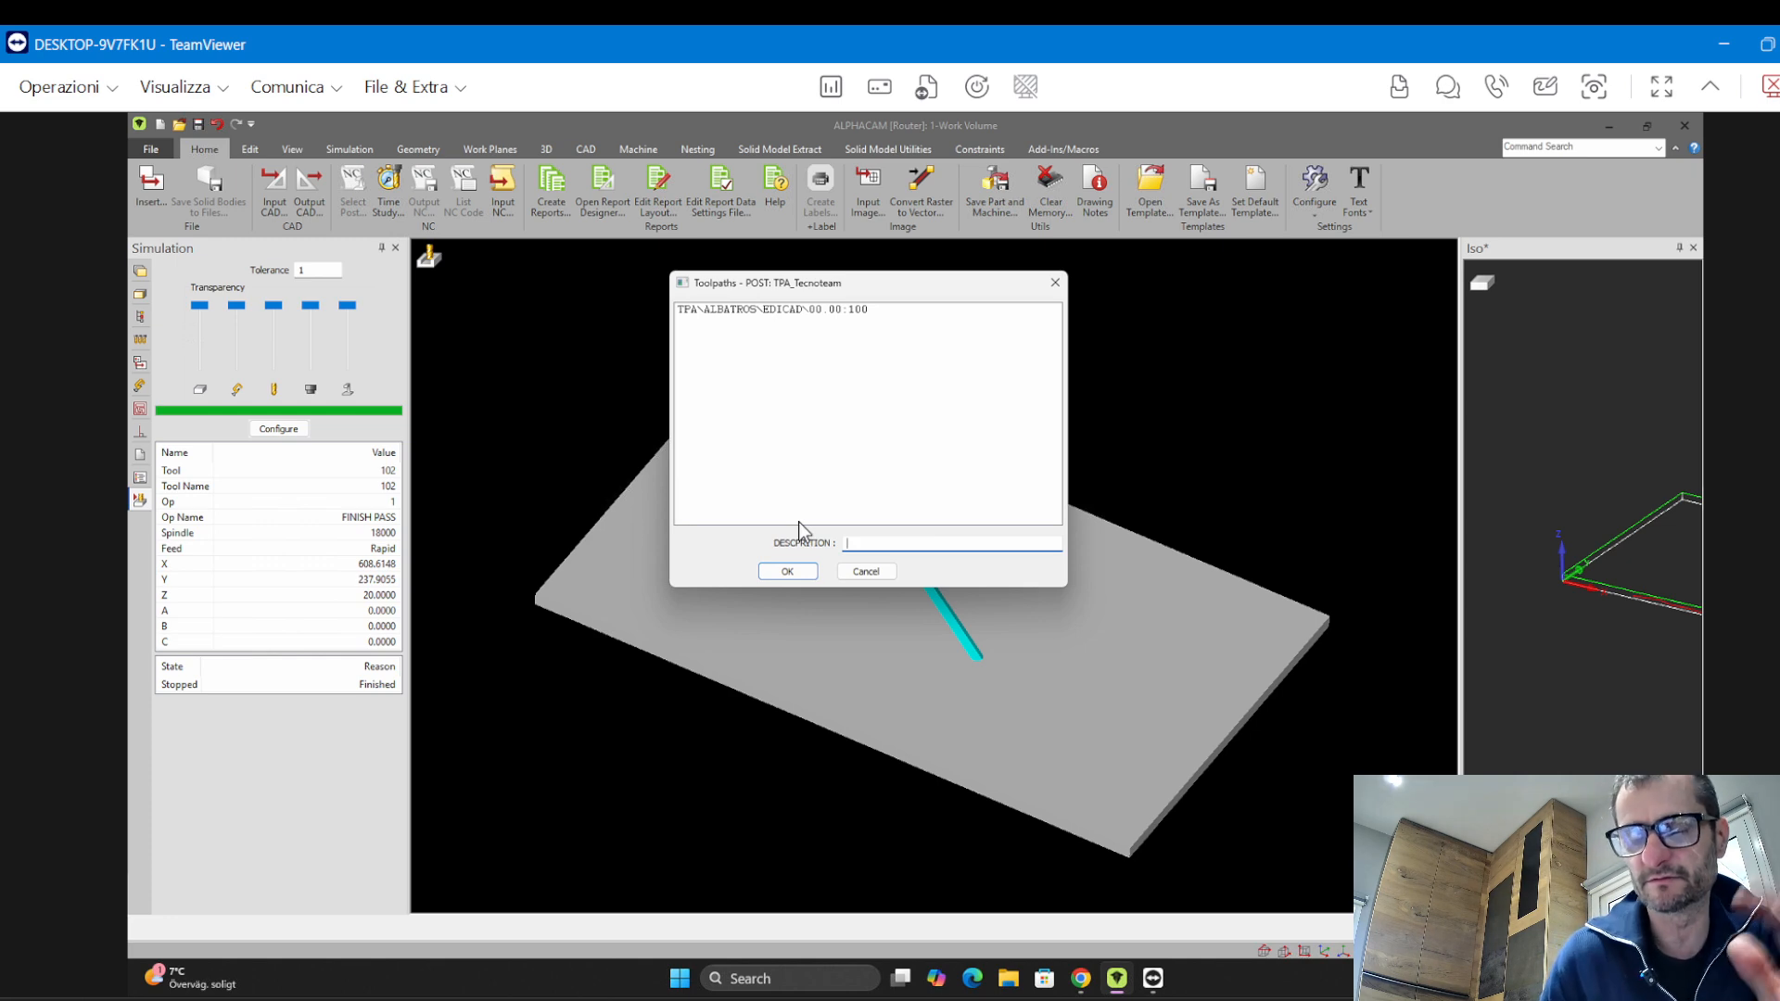
pyautogui.click(787, 568)
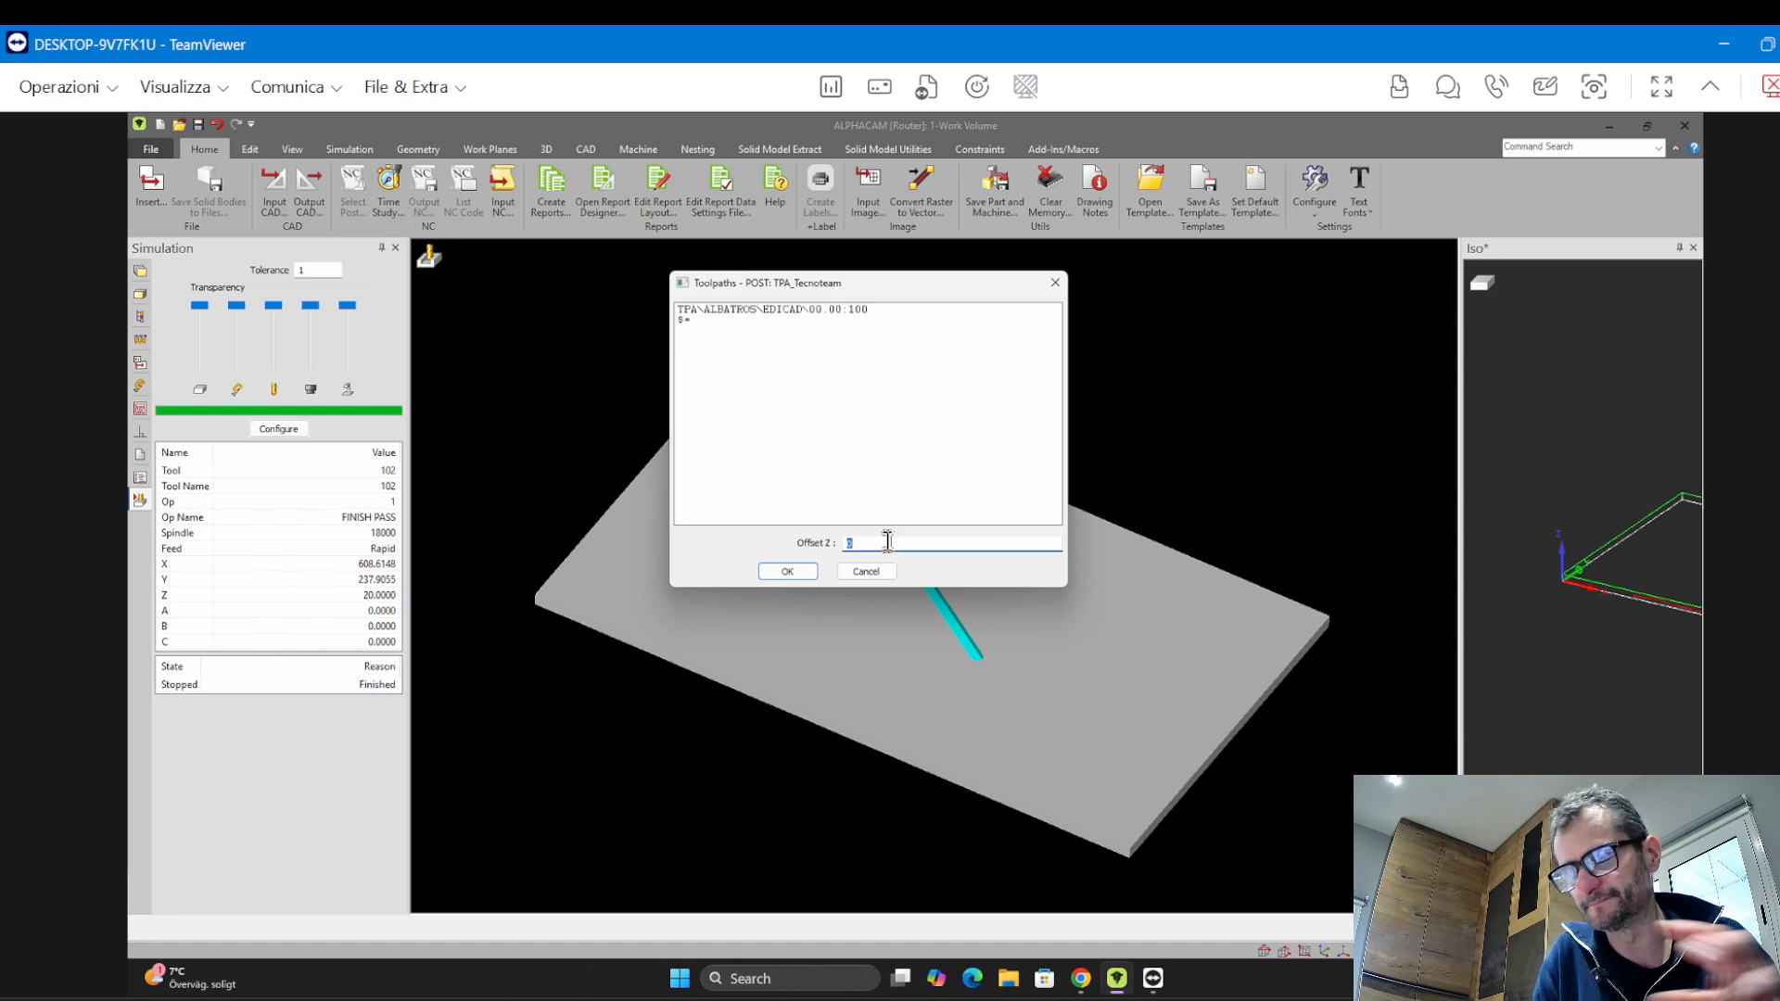
pyautogui.click(790, 572)
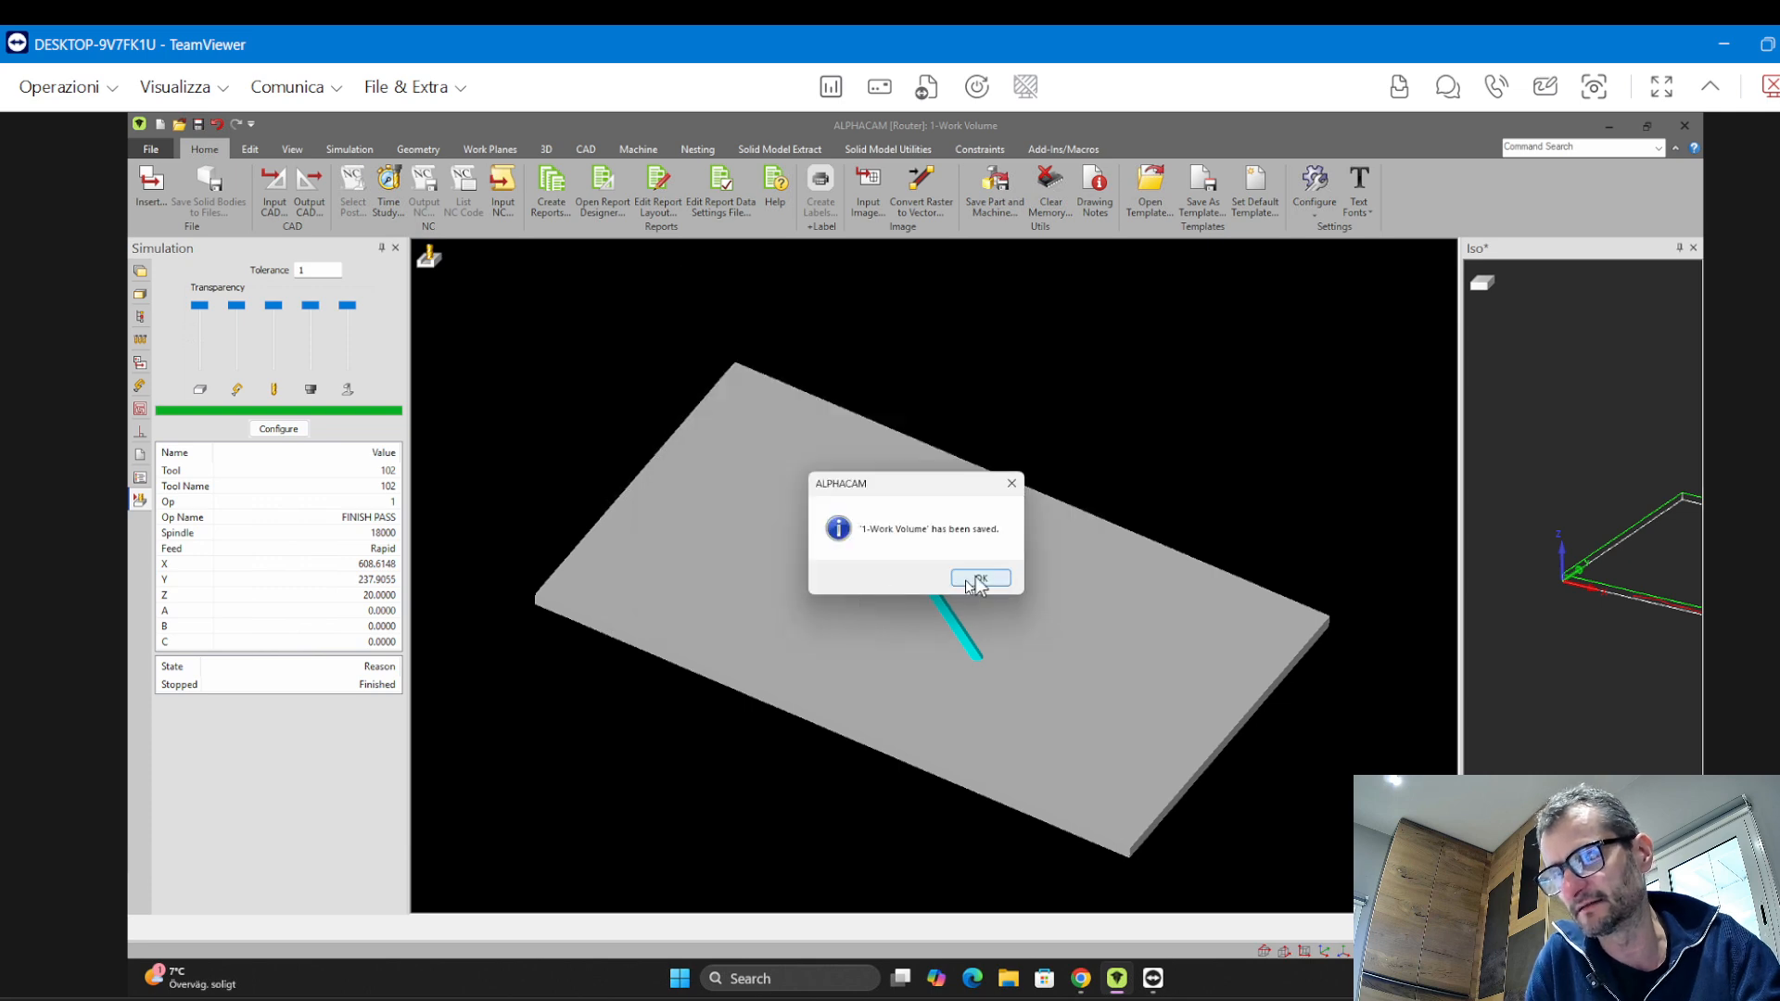
pyautogui.click(968, 579)
# Minimize ALPHACAM and open the "1-Work Volume" program from the Alphacam Training April 2025 folder in TpaEdi32
pyautogui.click(1608, 126)
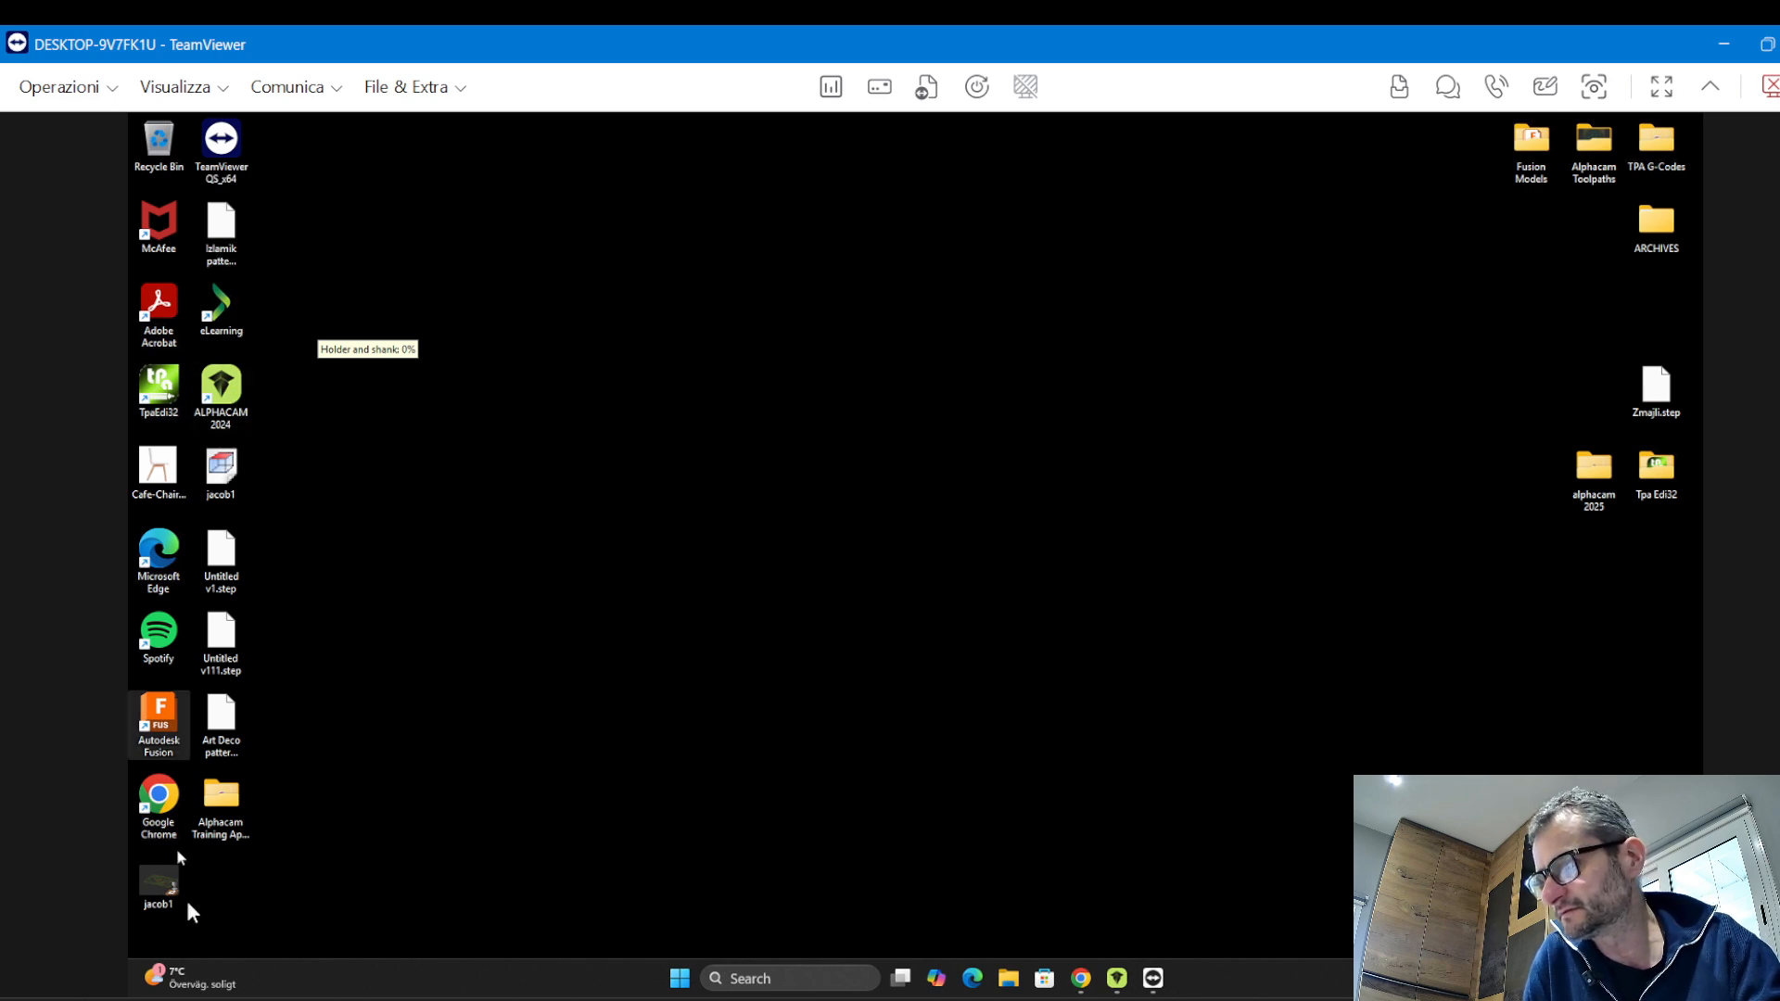
pyautogui.doubleClick(222, 830)
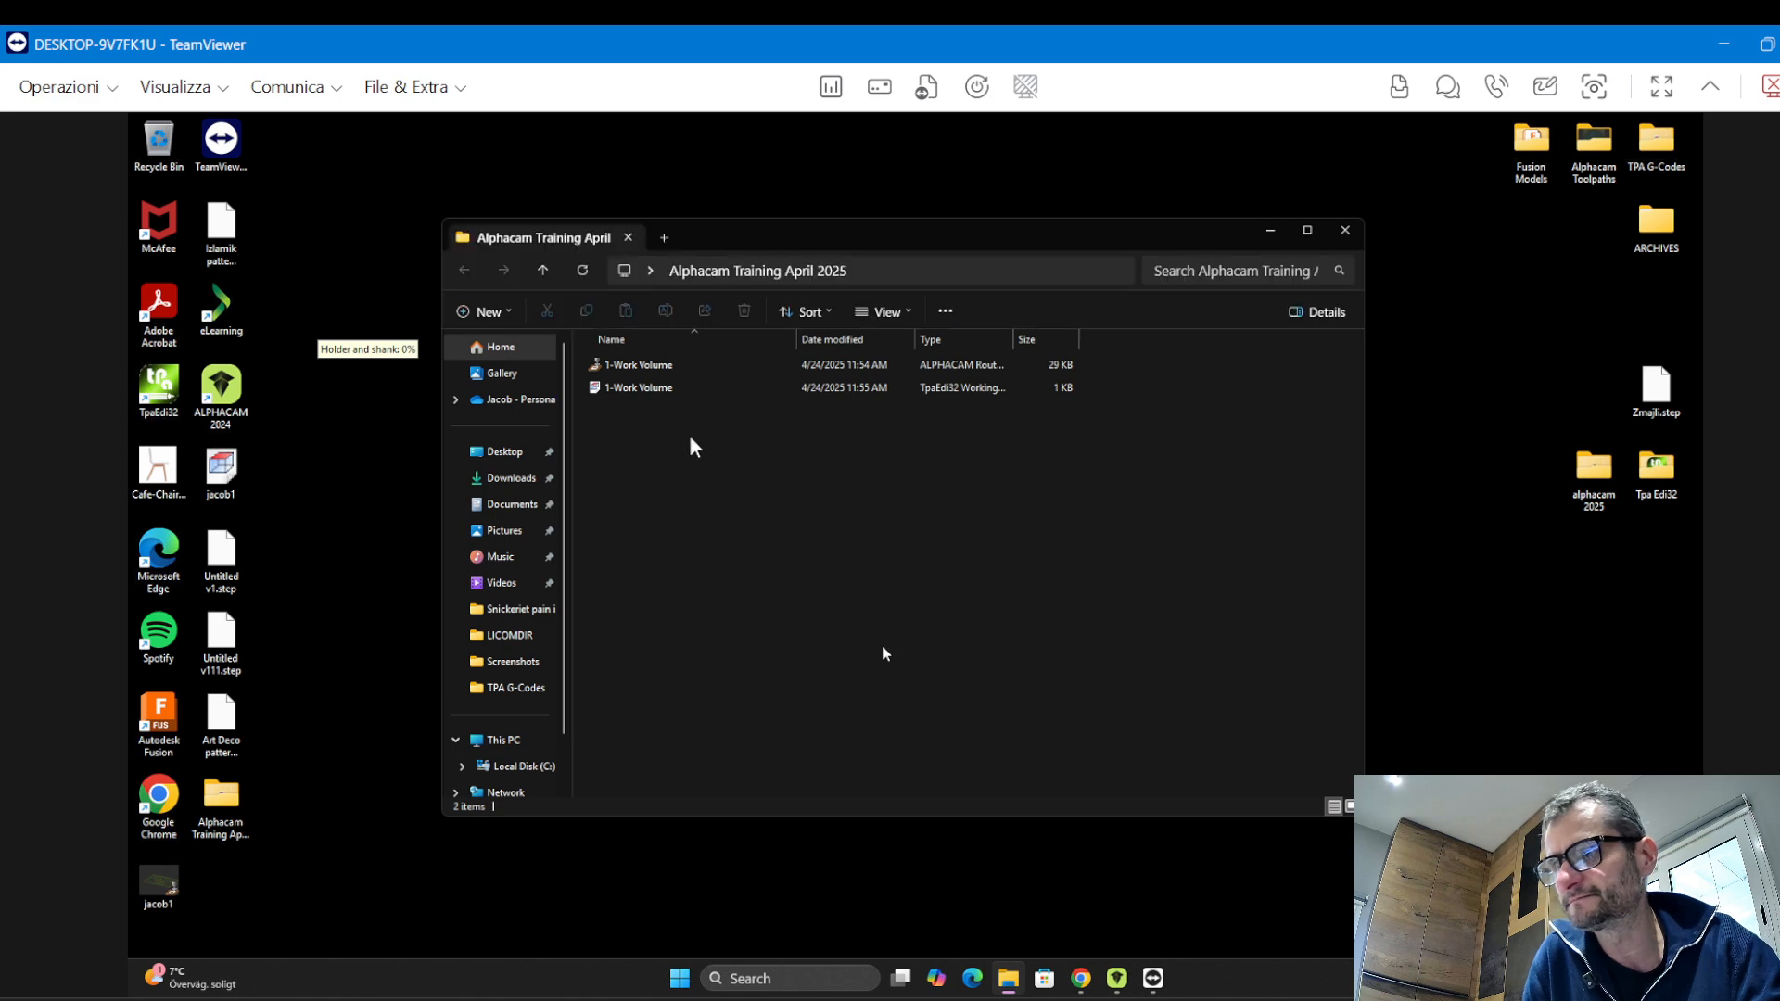
pyautogui.click(700, 365)
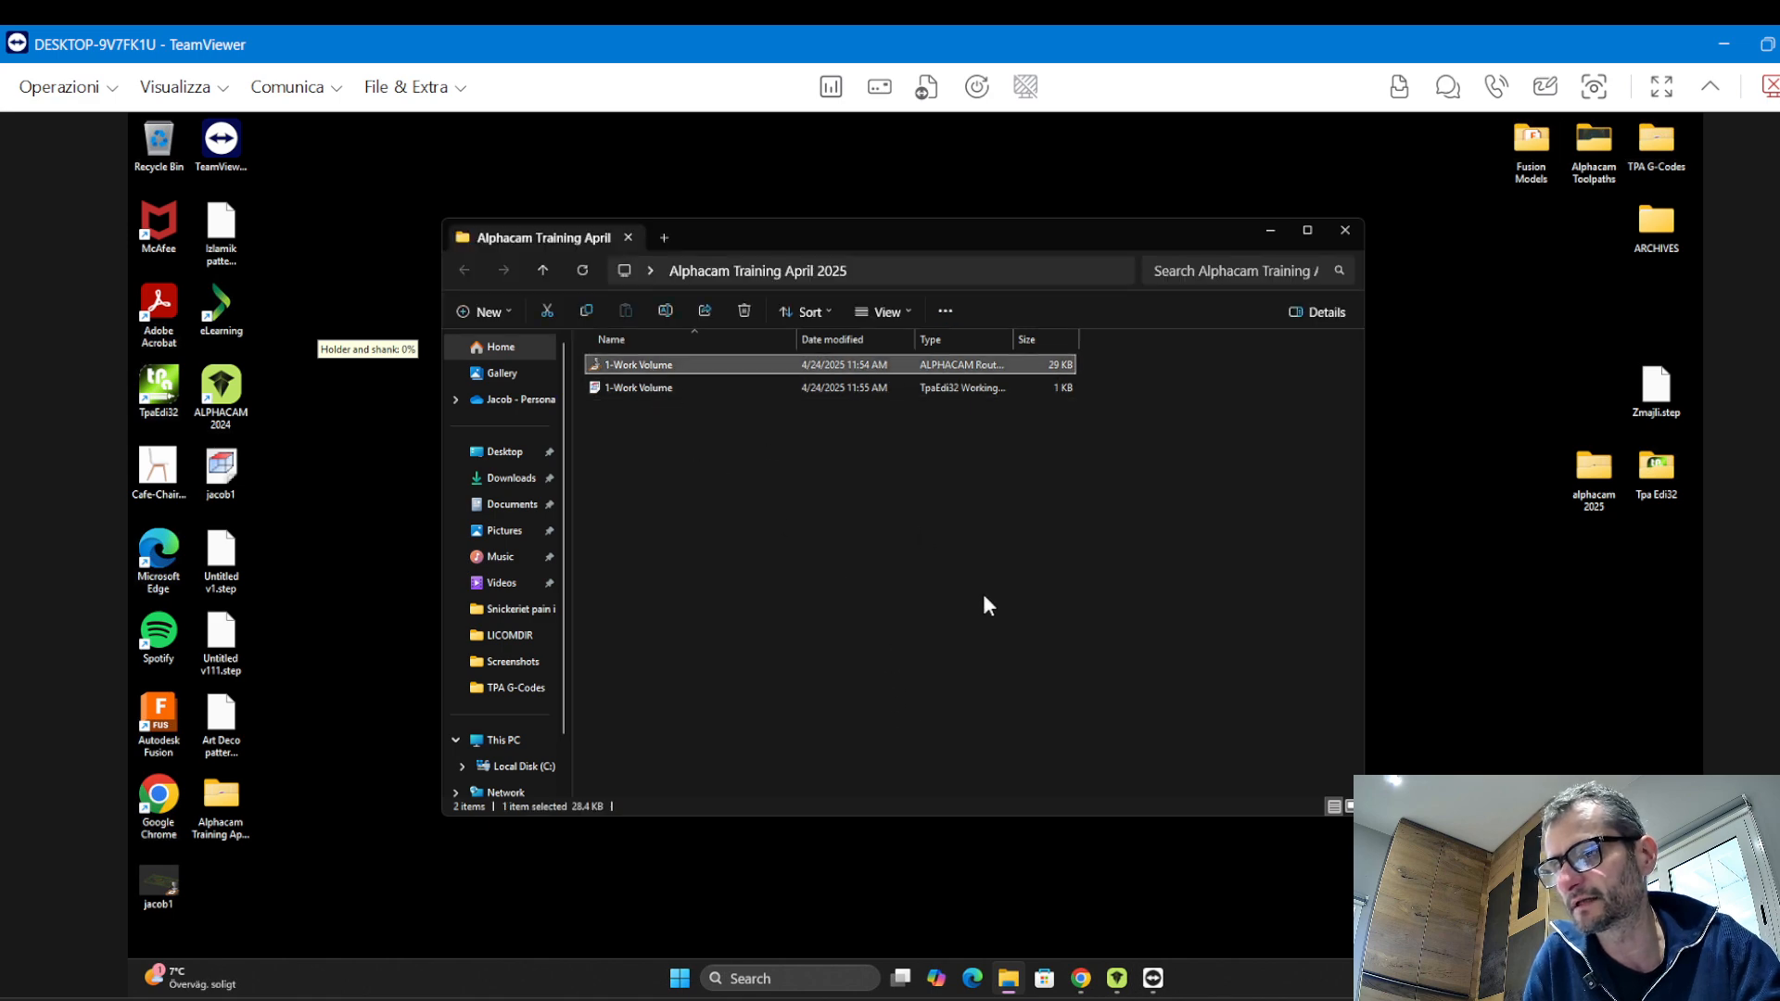
pyautogui.click(614, 390)
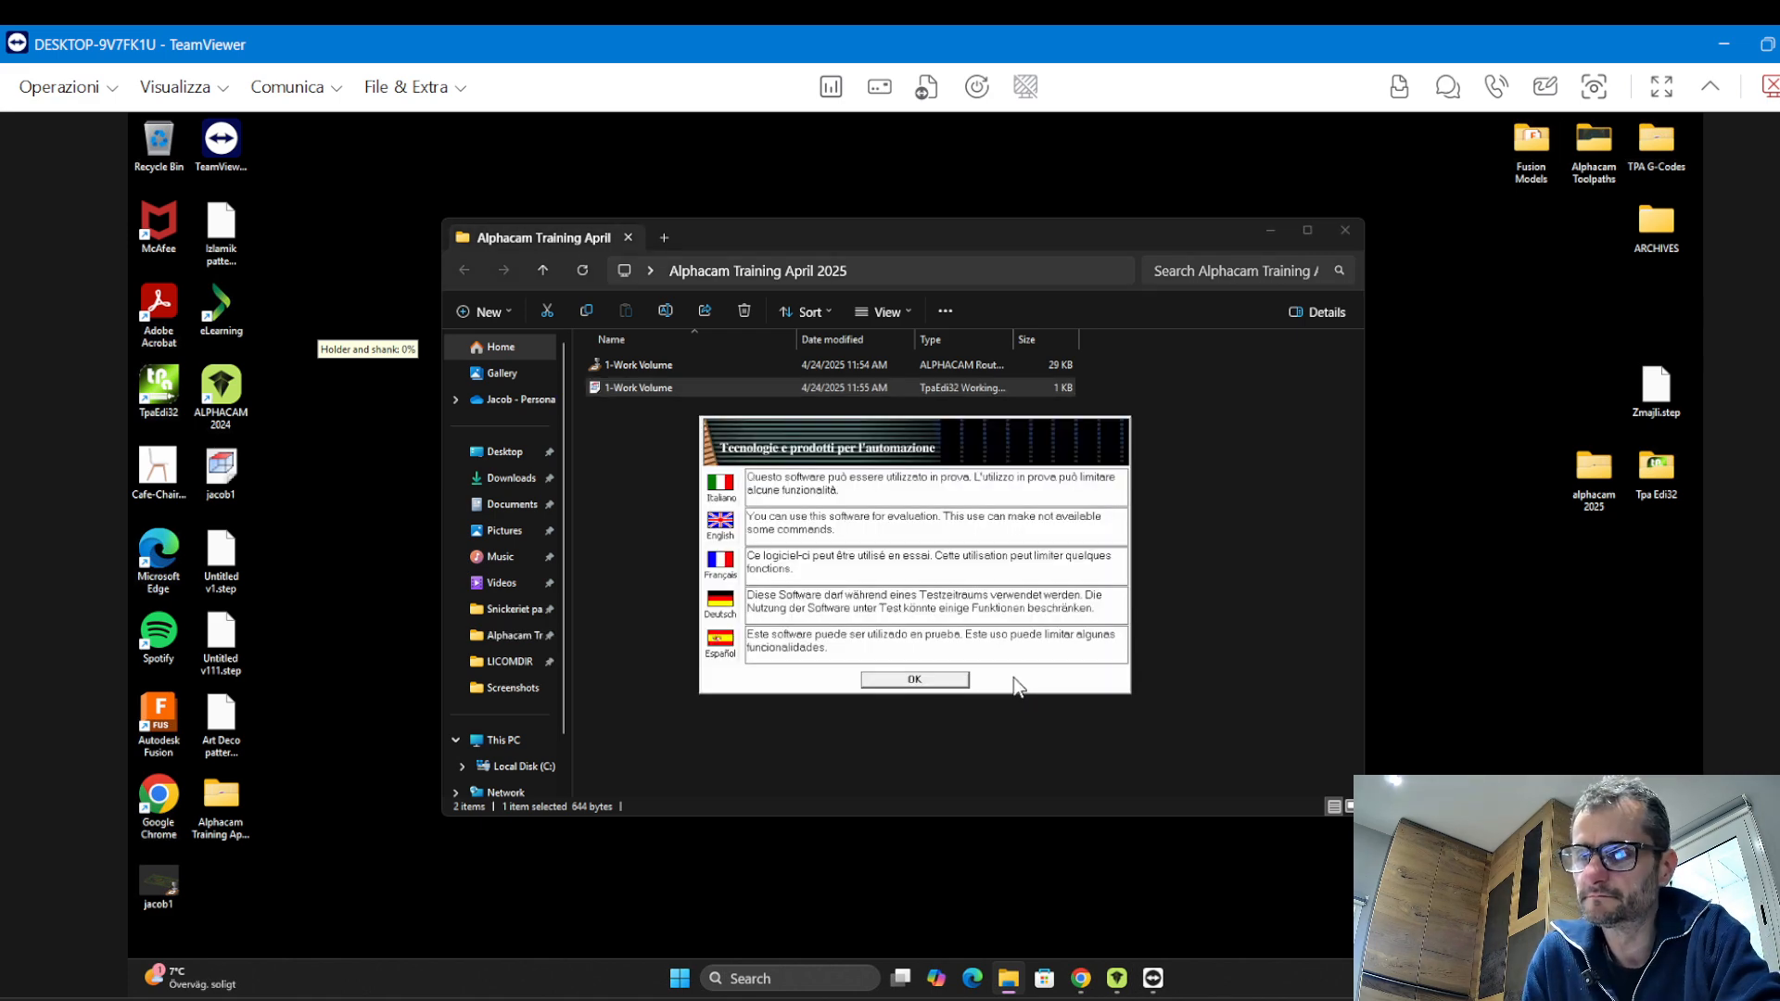
pyautogui.click(965, 684)
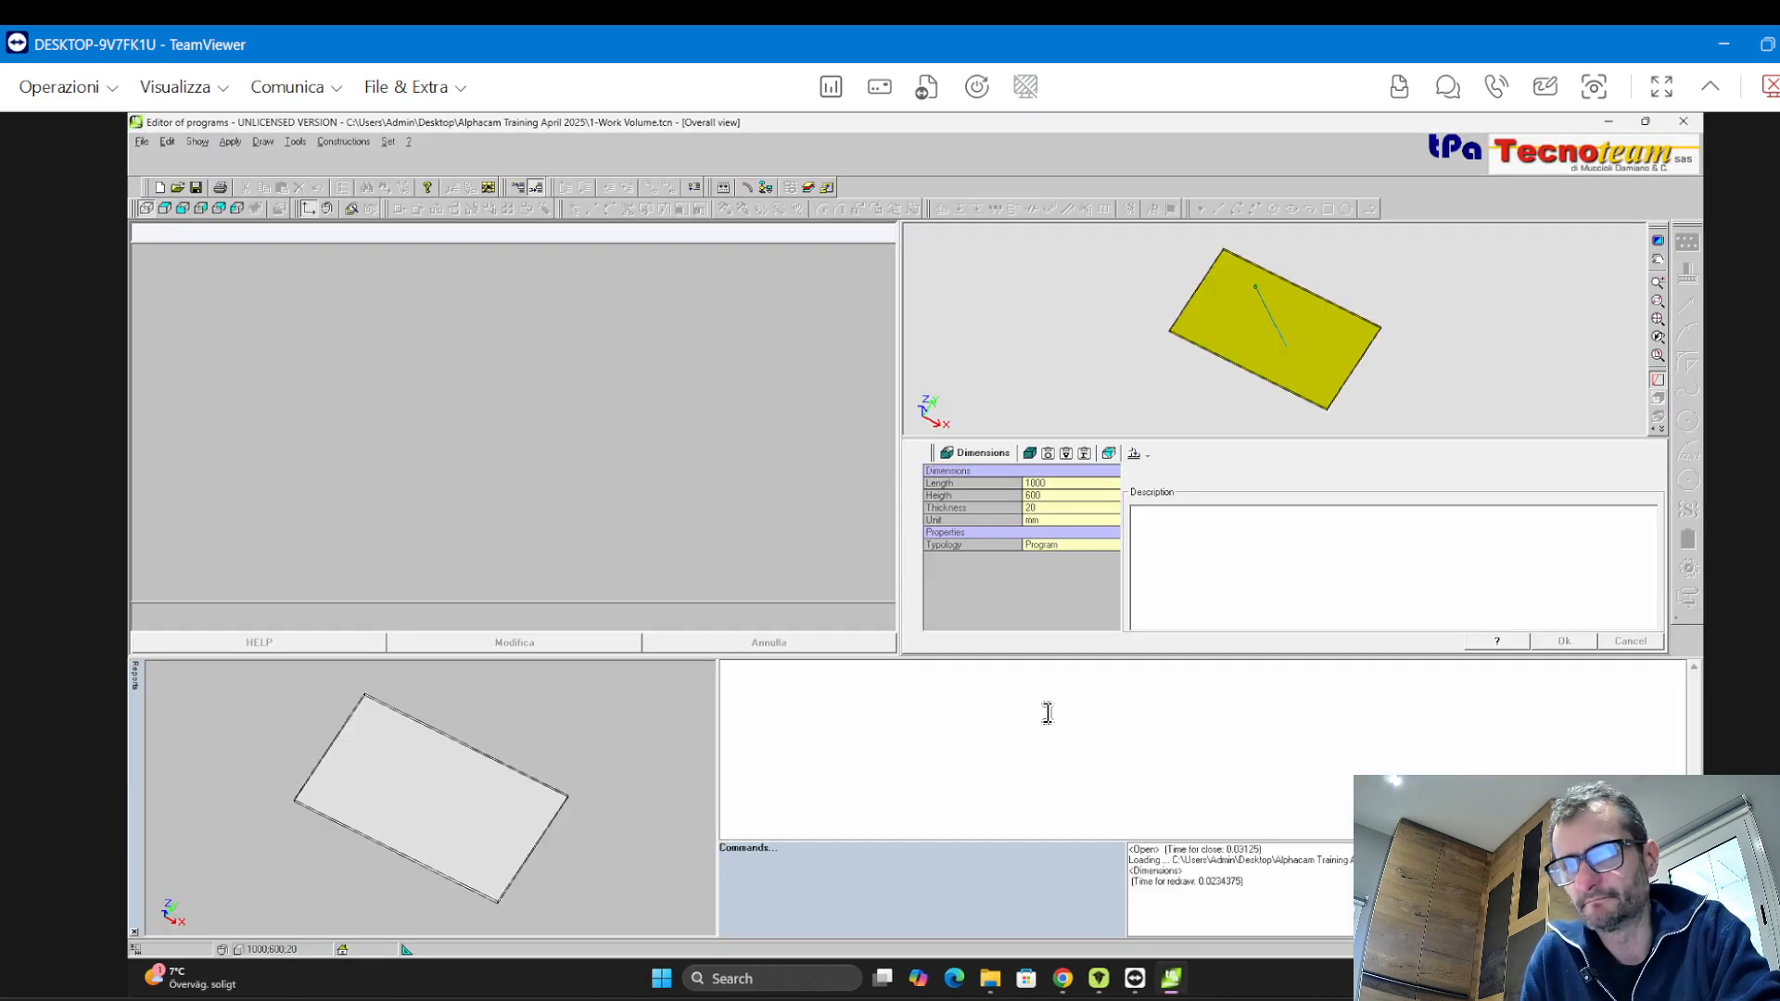
pyautogui.click(164, 207)
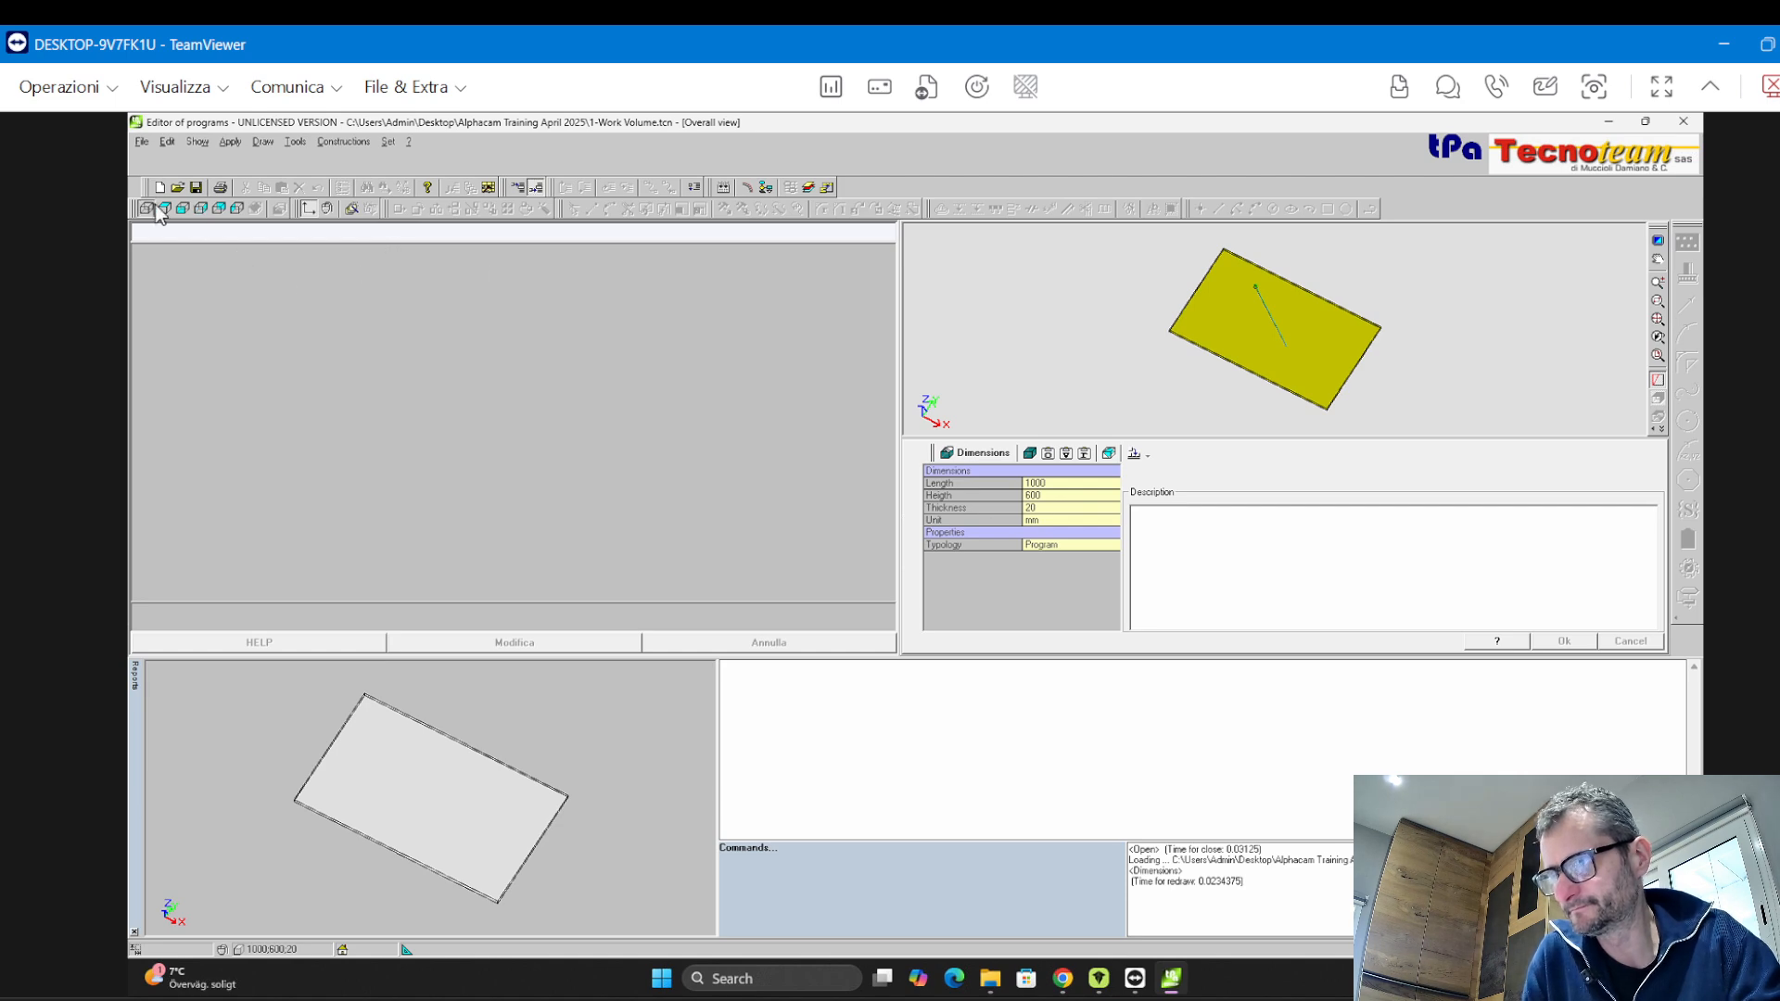
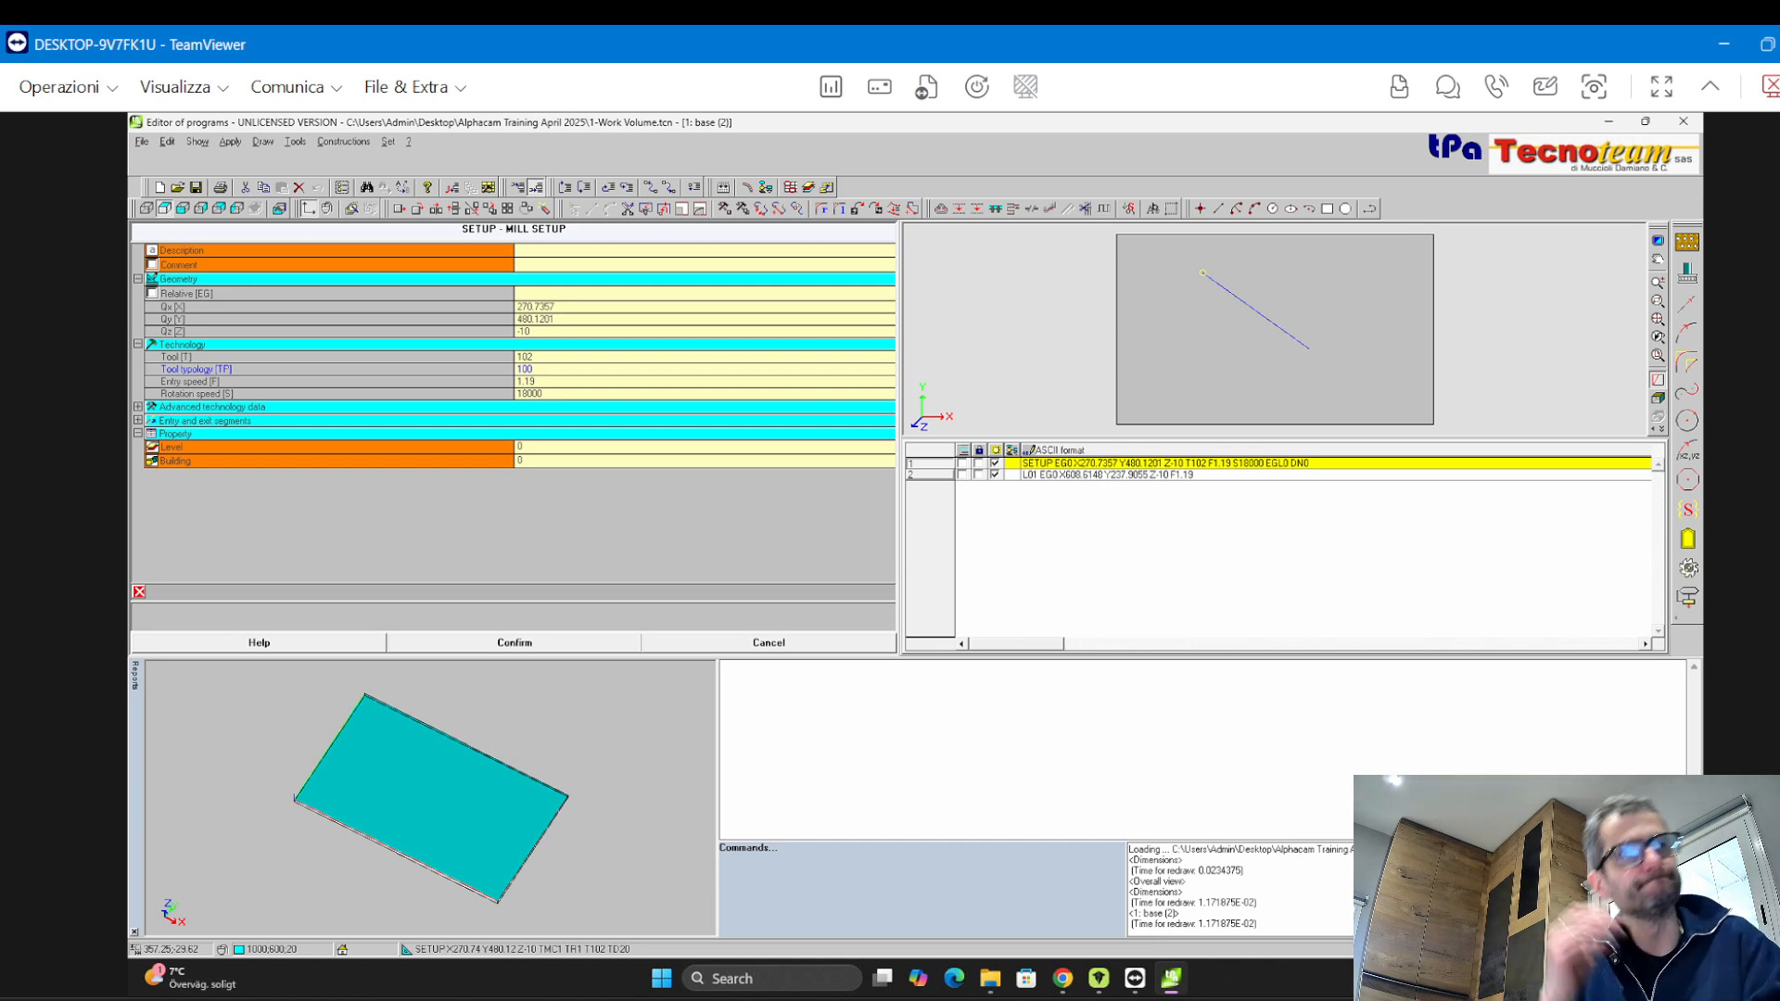
# Close TpaEdi32, return to ALPHACAM and start a new empty drawing
pyautogui.click(1683, 122)
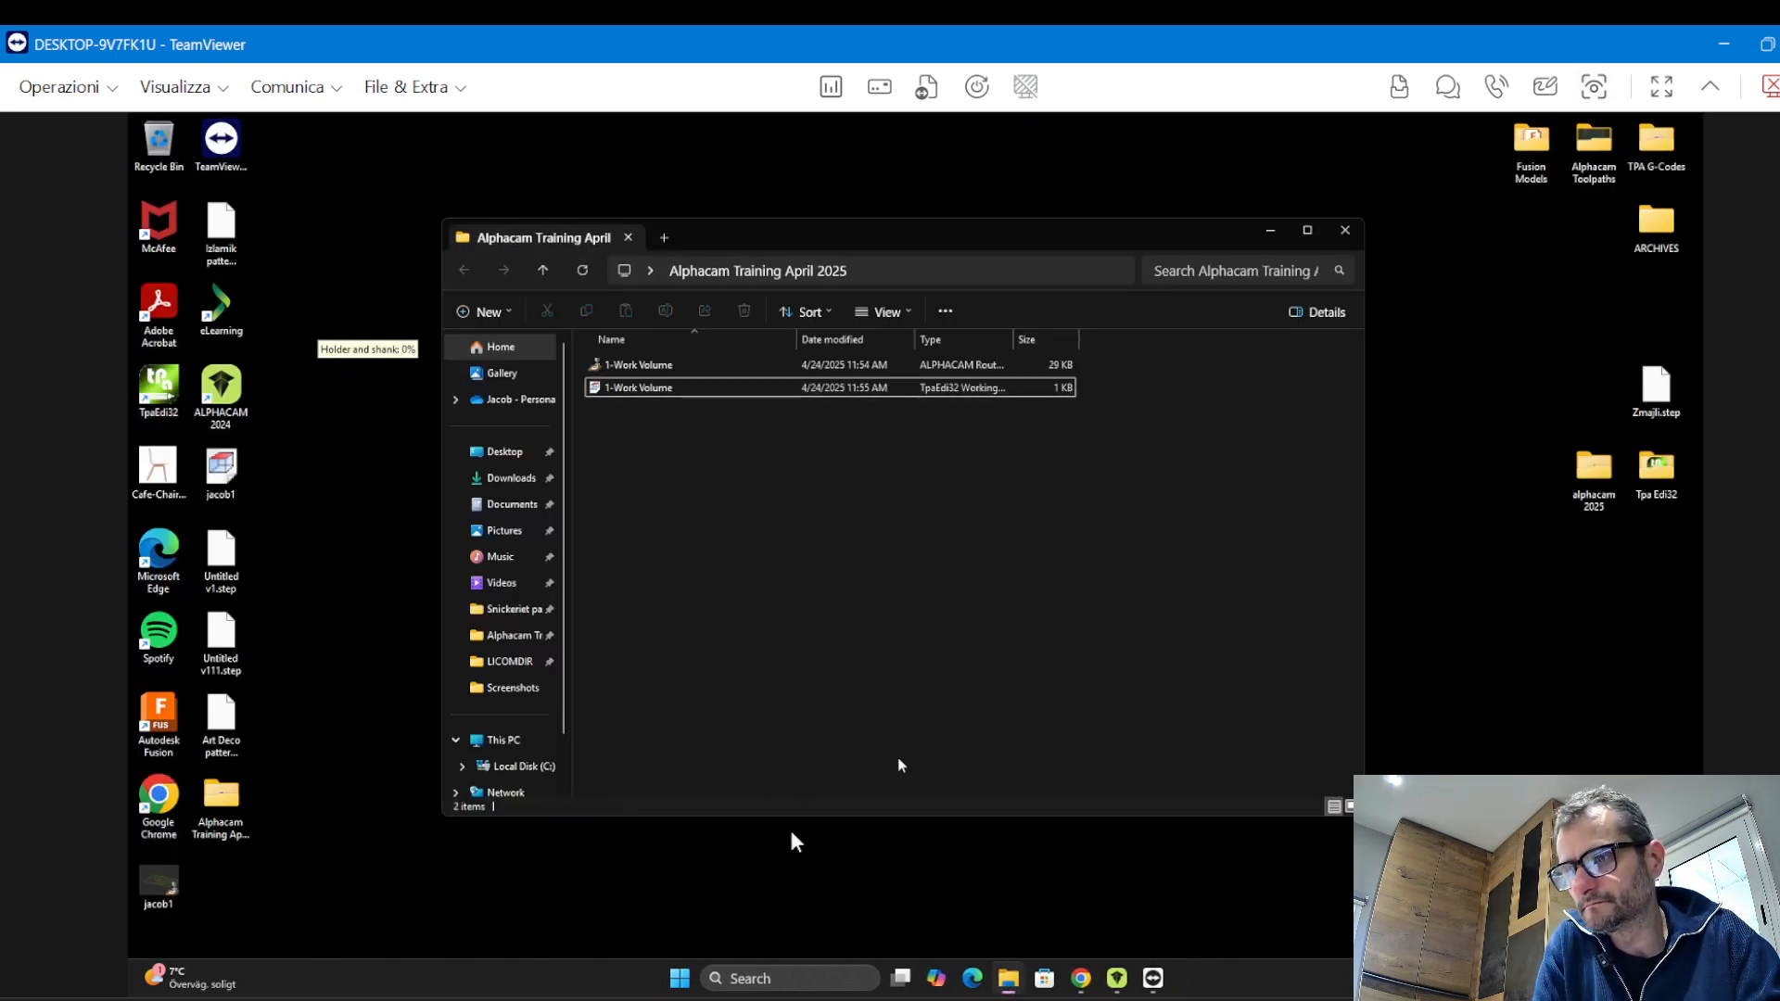
pyautogui.click(1118, 979)
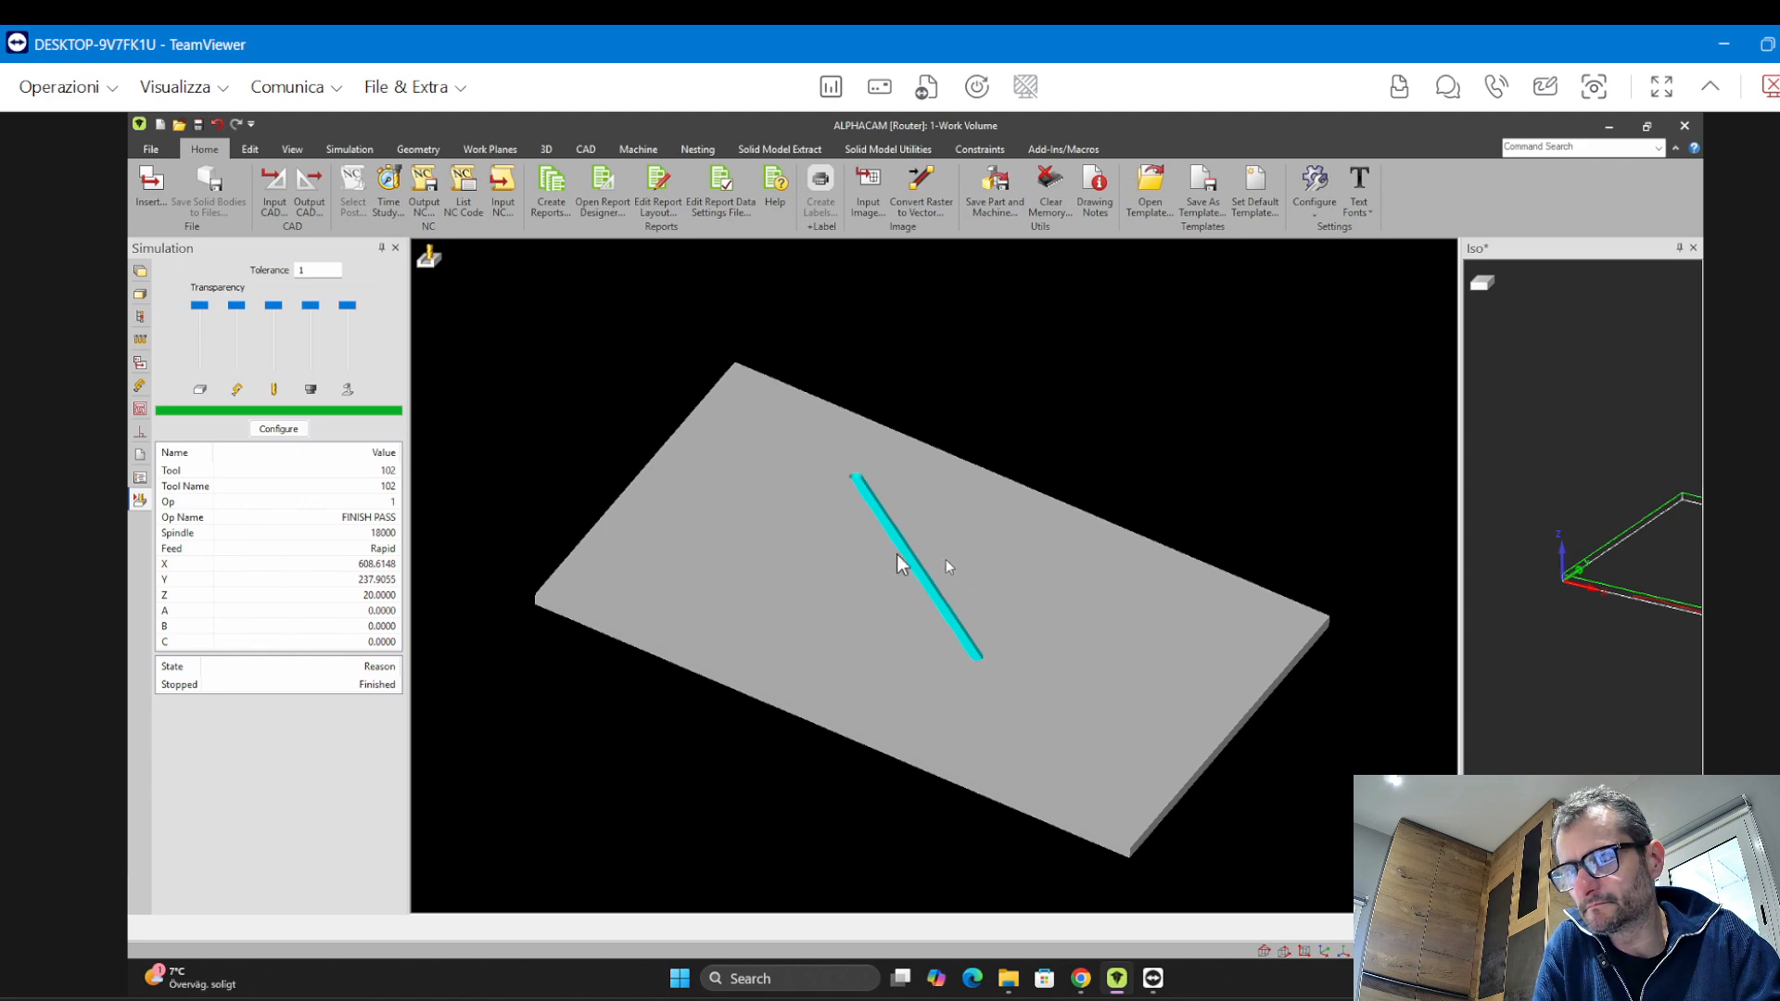
pyautogui.moveTo(898, 555); pyautogui.dragTo(950, 628, button='middle')
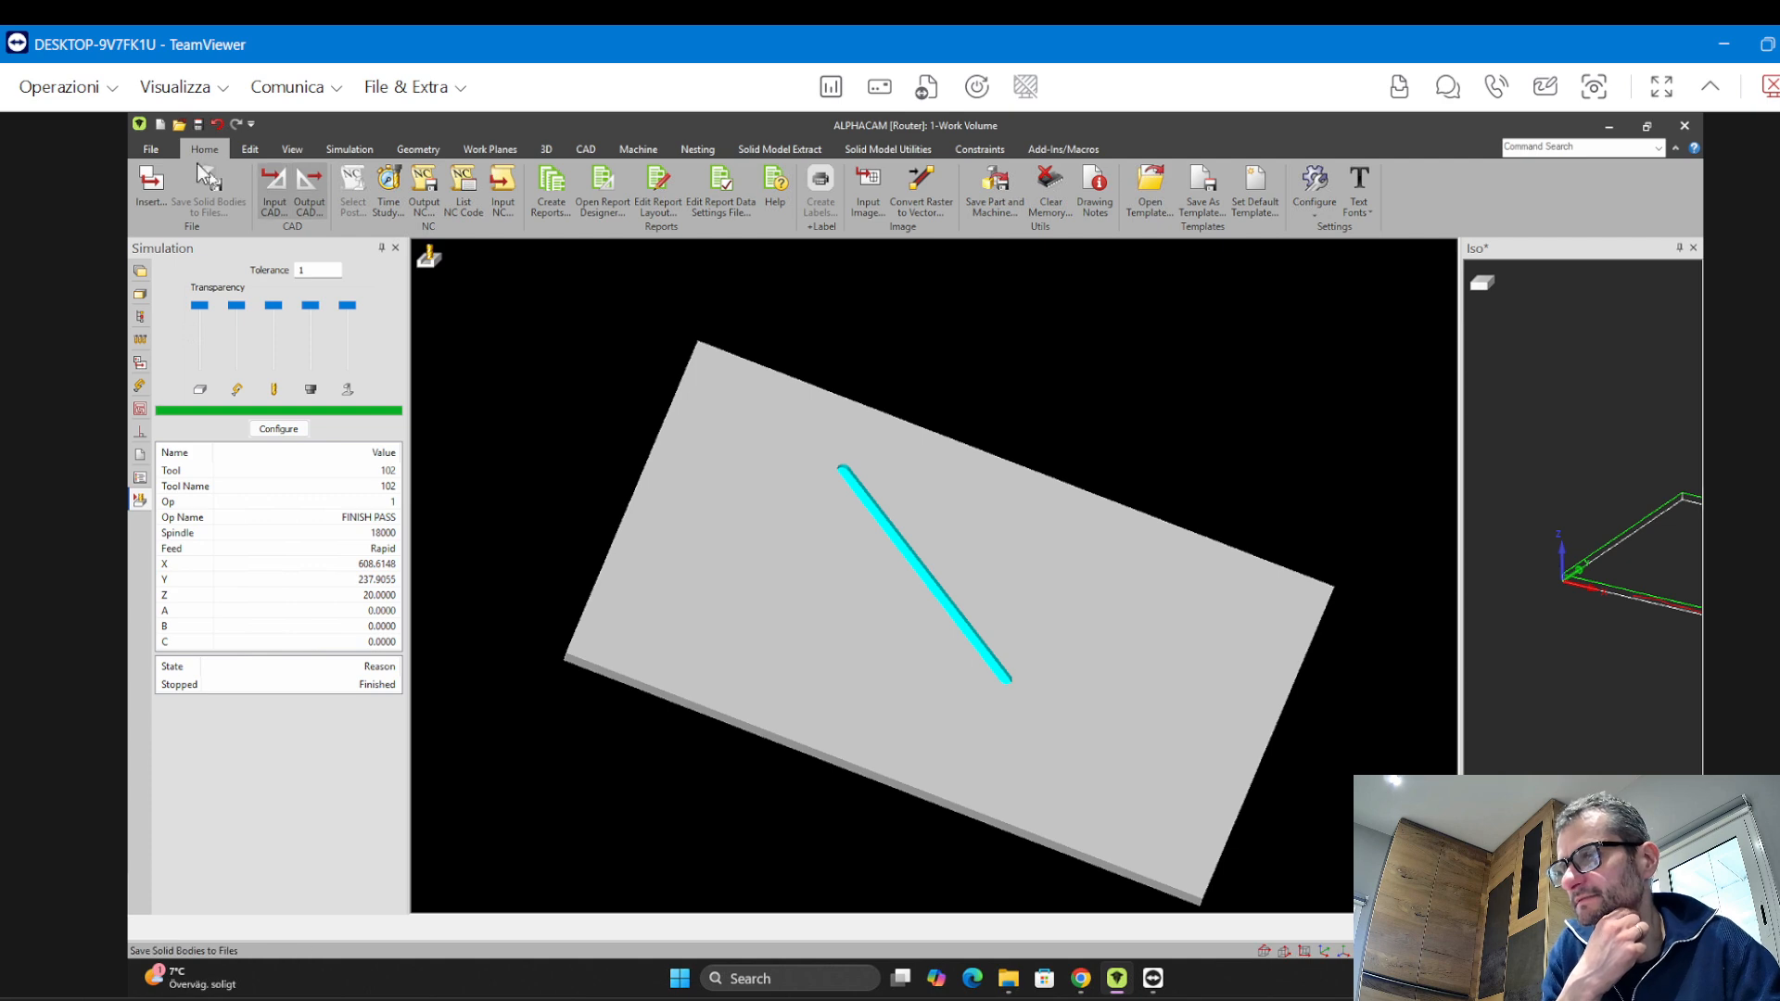
pyautogui.click(162, 125)
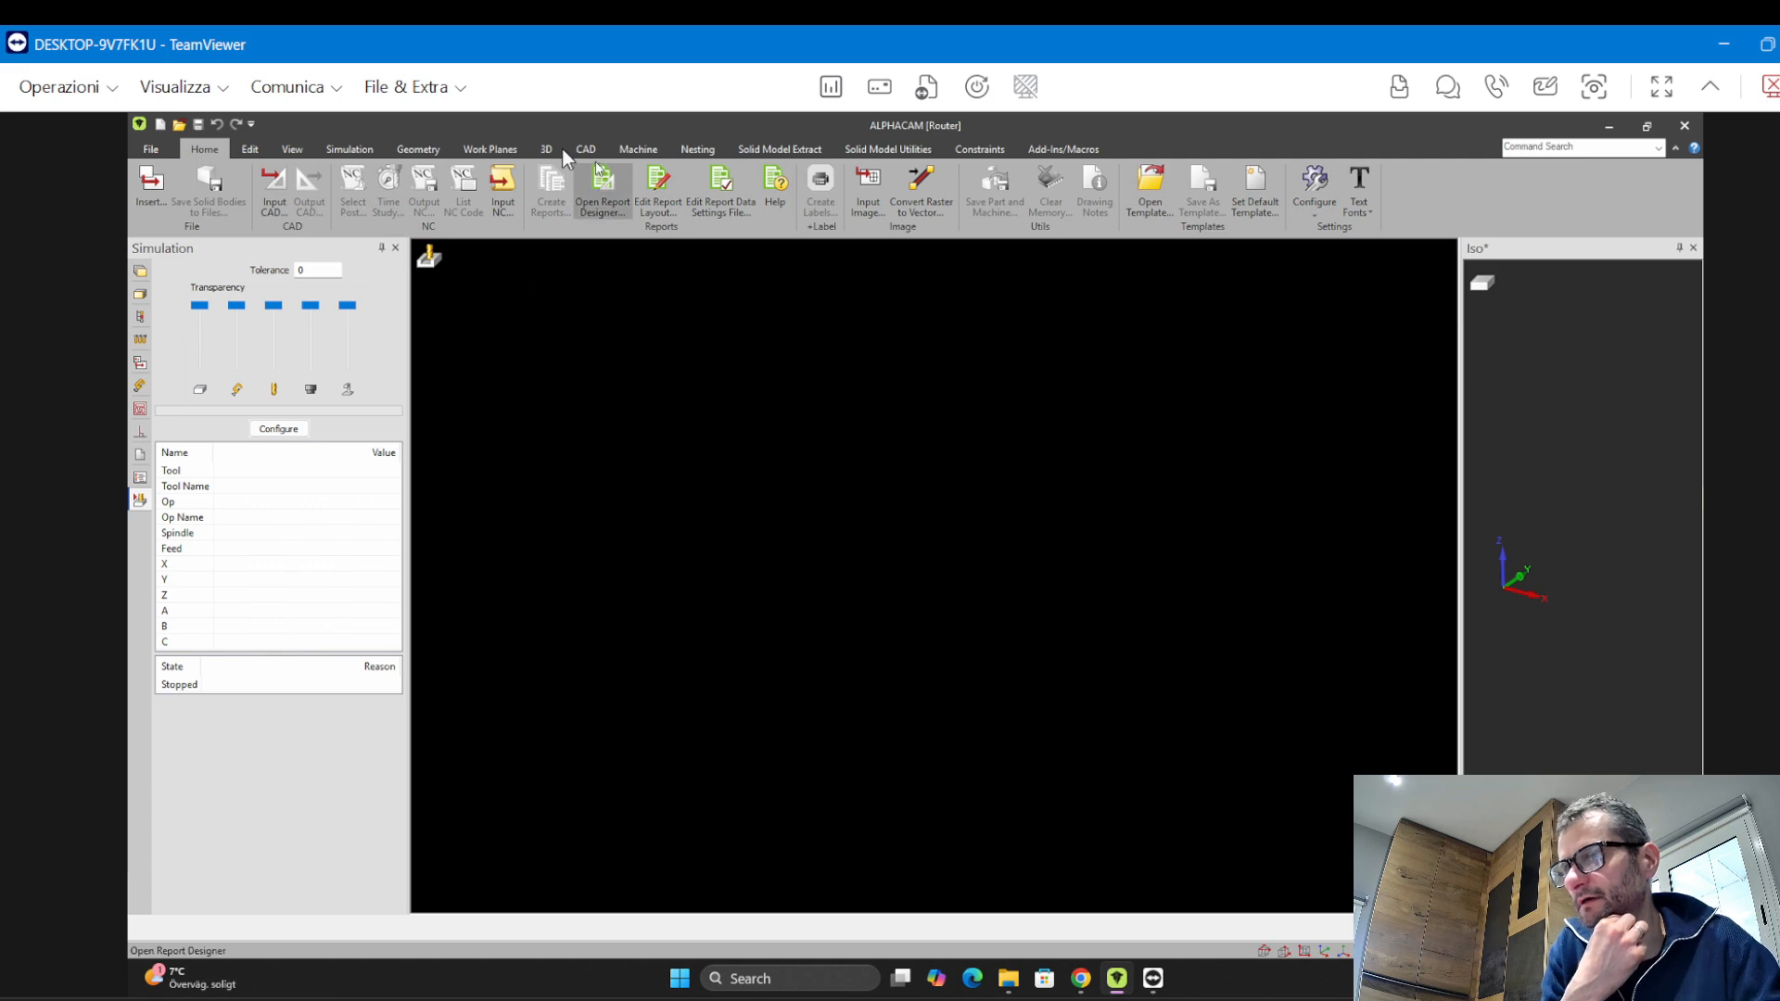
# Draw a rectangle with its first corner at 0,0 and its second corner at 1000,500
pyautogui.click(418, 150)
pyautogui.click(470, 189)
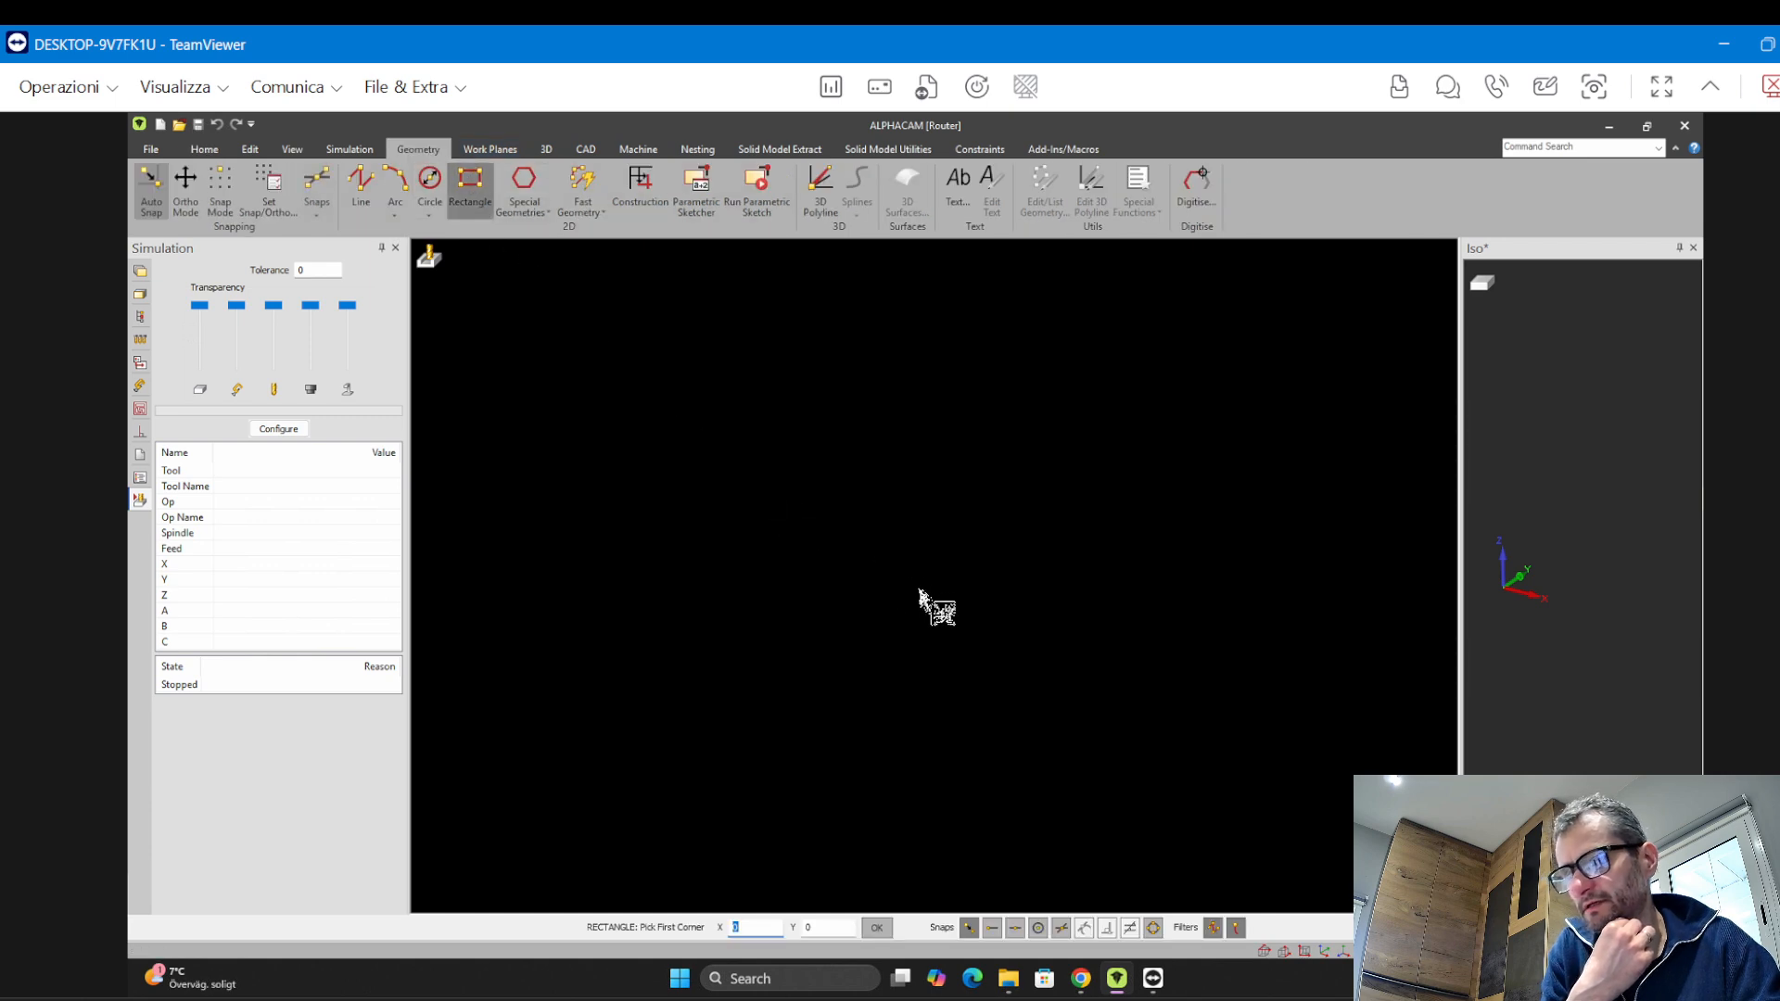
pyautogui.press('Tab')
pyautogui.press('Return')
pyautogui.write('1000')
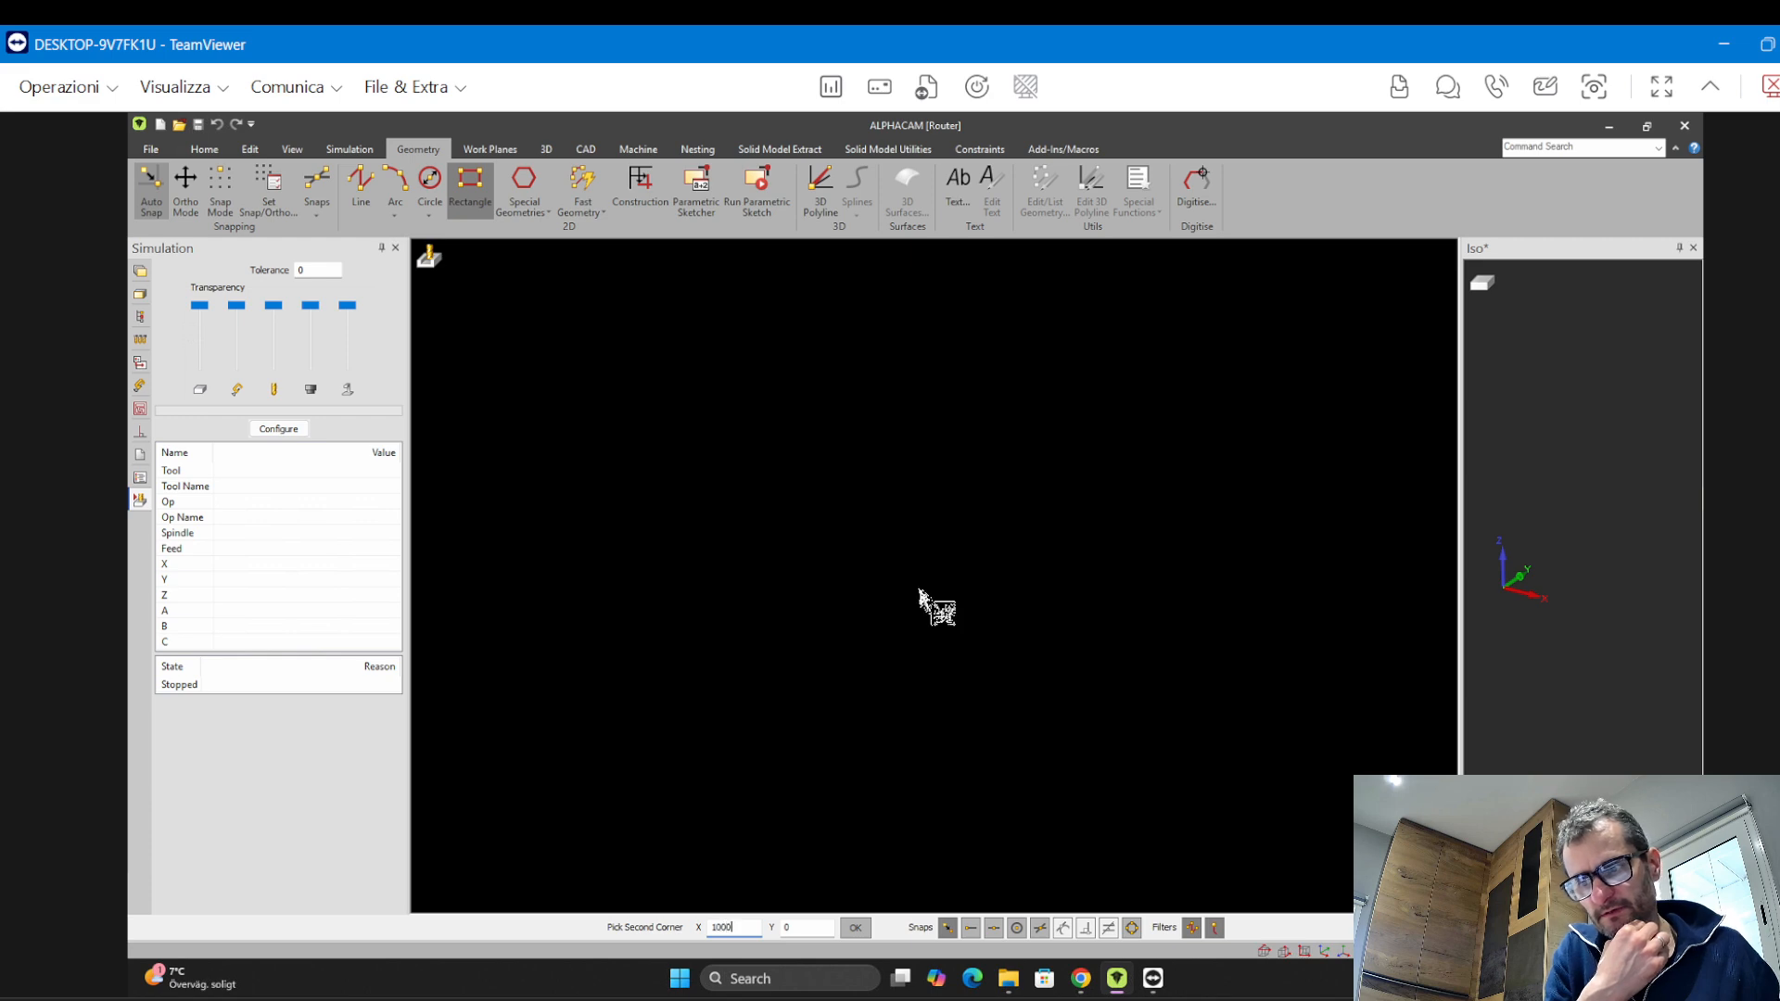
pyautogui.press('Tab')
pyautogui.write('500')
pyautogui.press('Return')
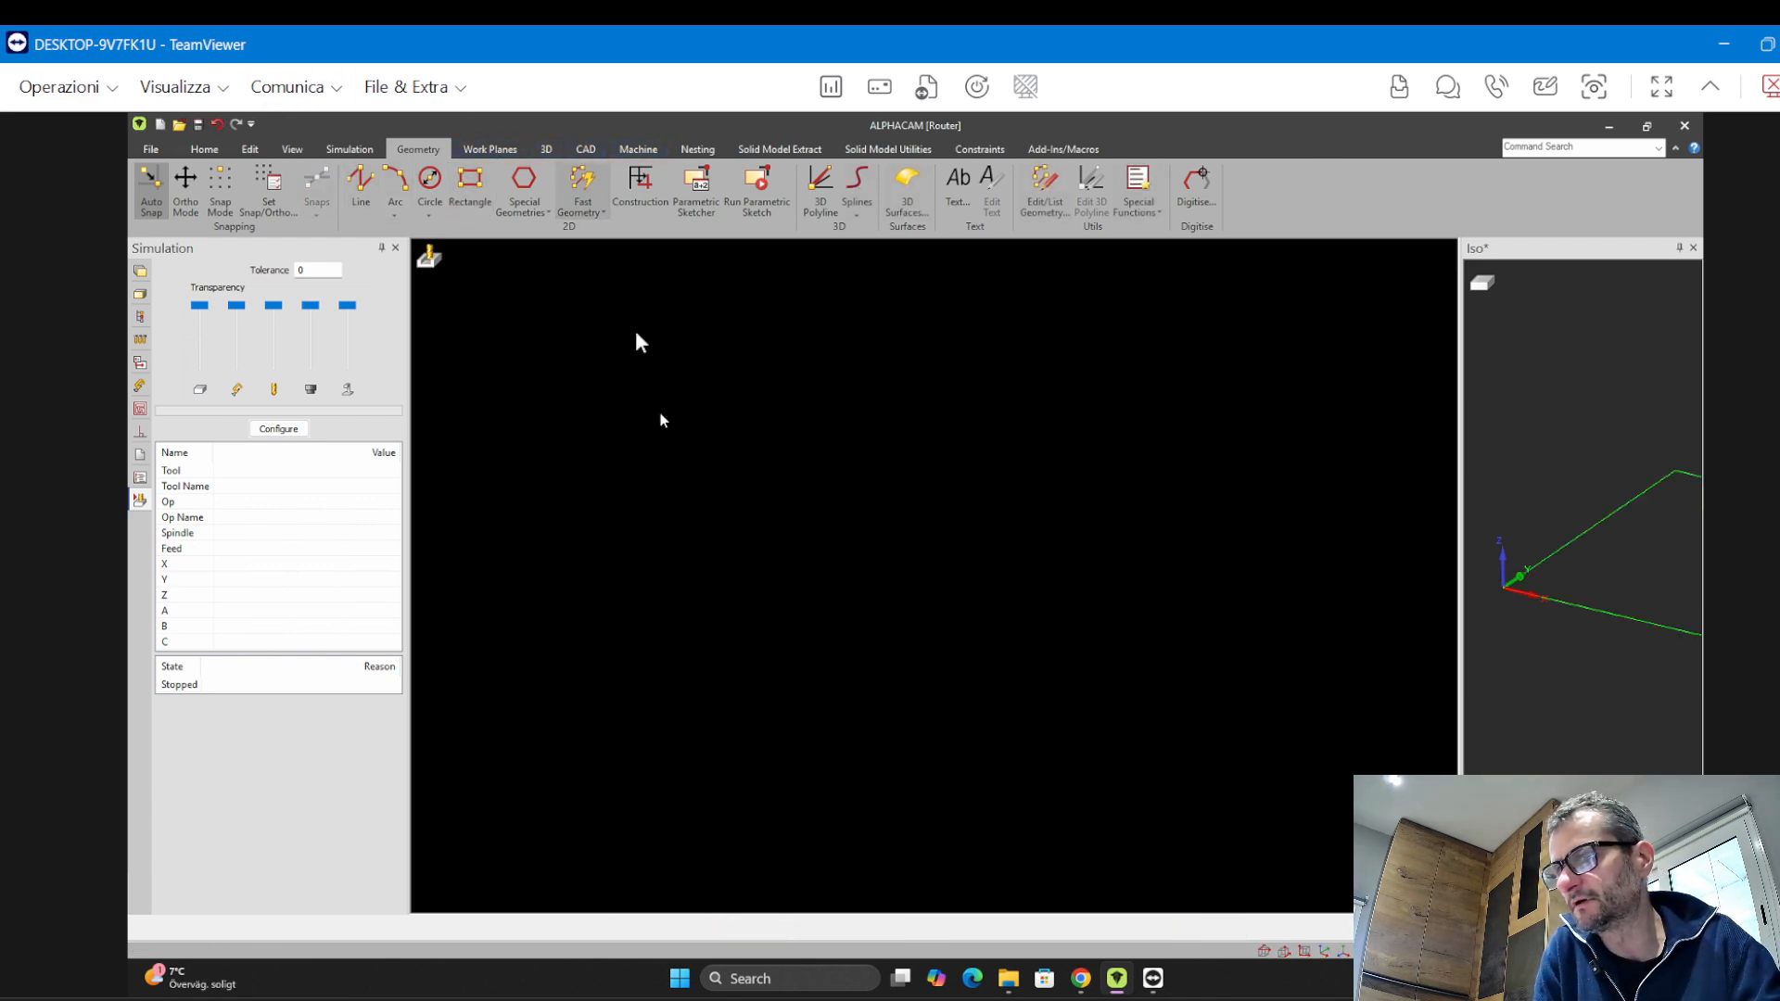
# Leave the simulation view and display the rectangle in the flat XY plan view
pyautogui.click(291, 149)
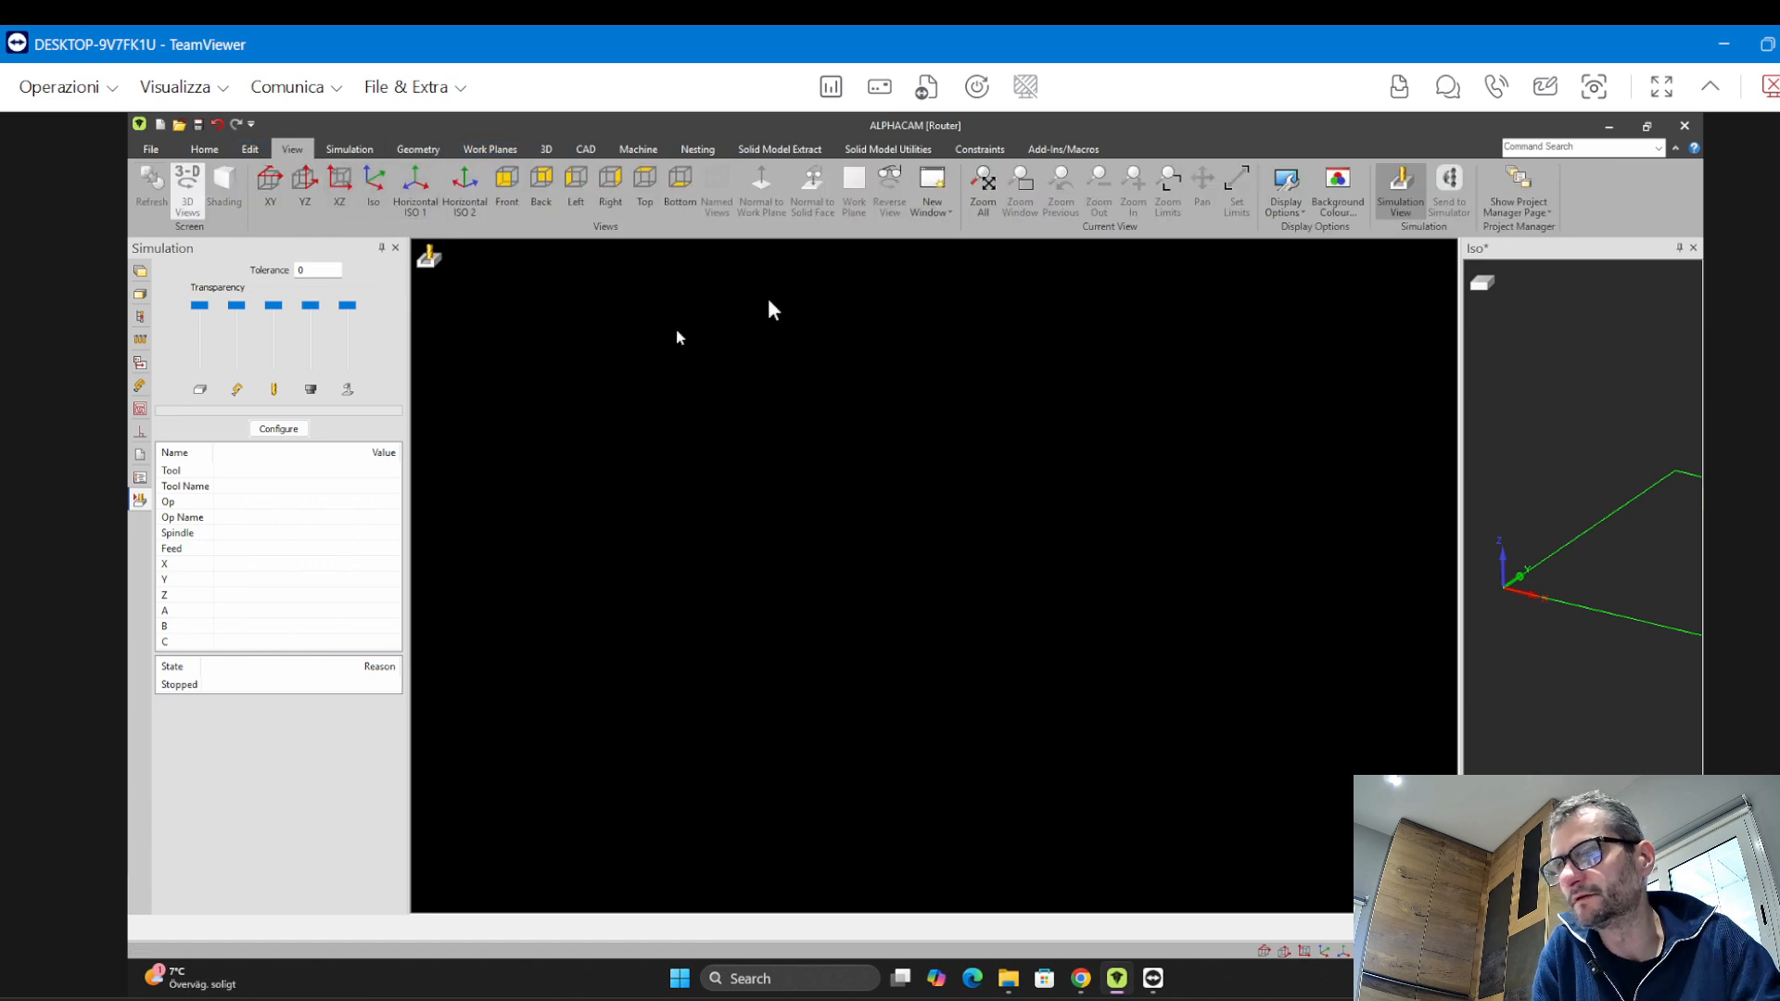
pyautogui.click(984, 191)
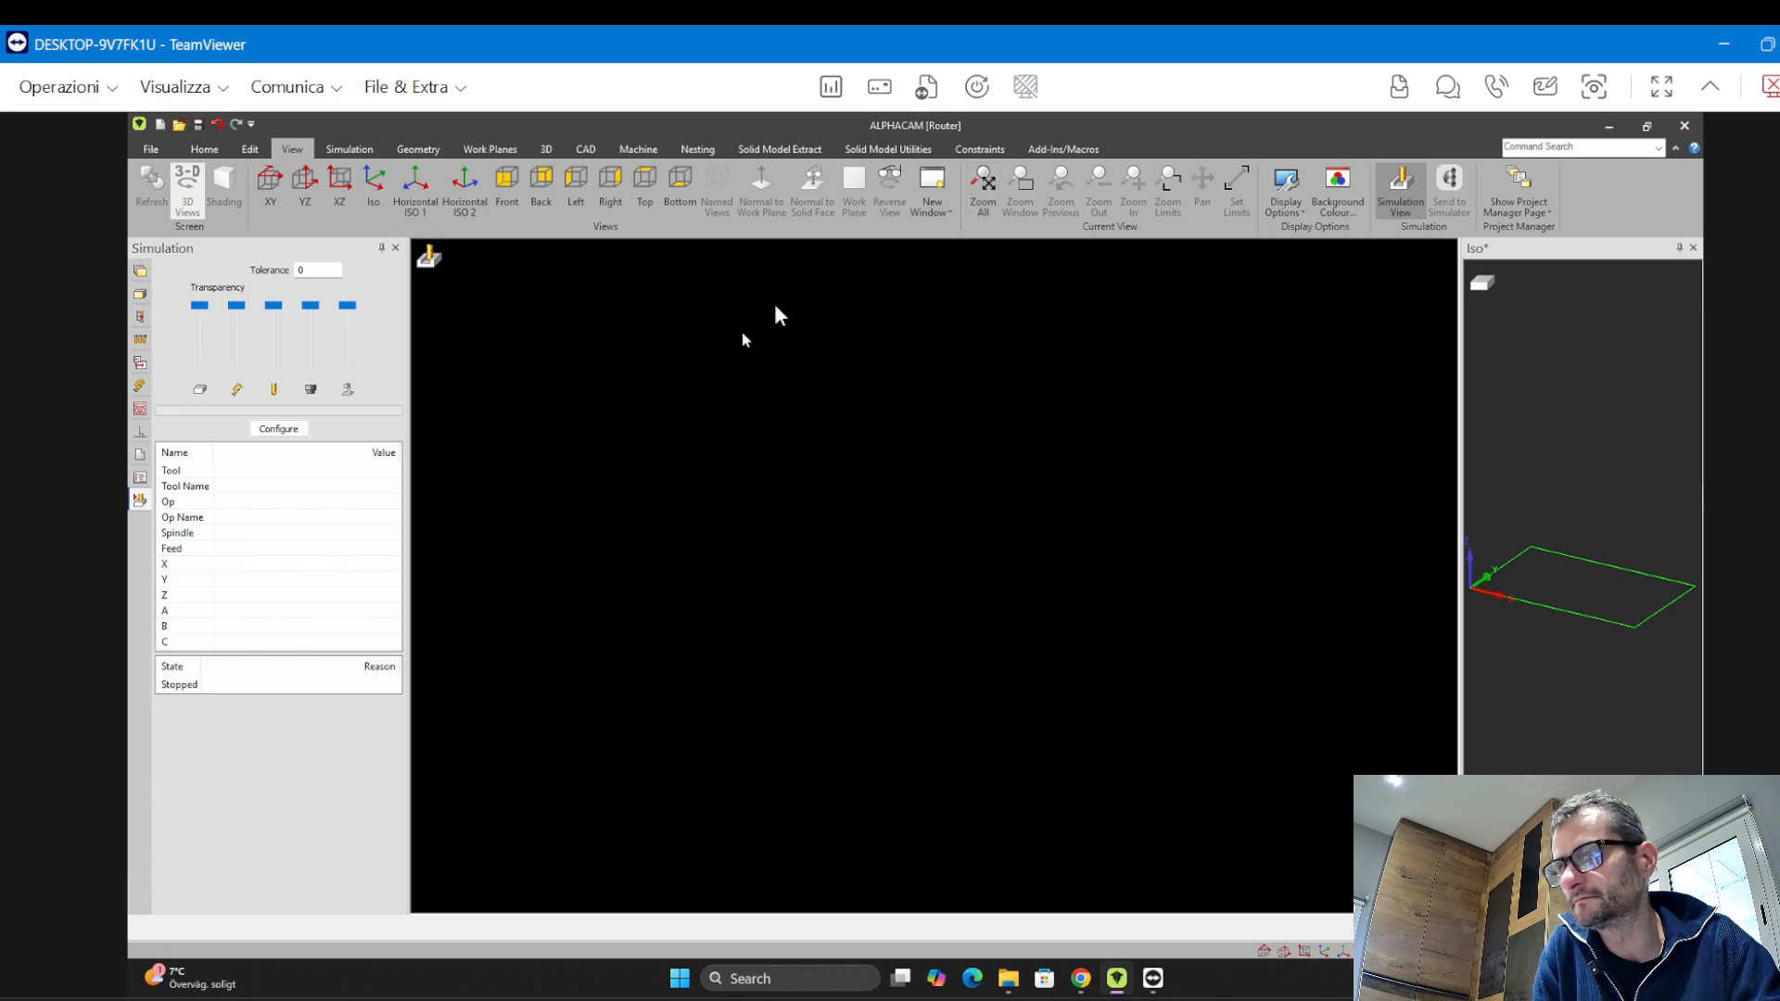
pyautogui.click(1459, 193)
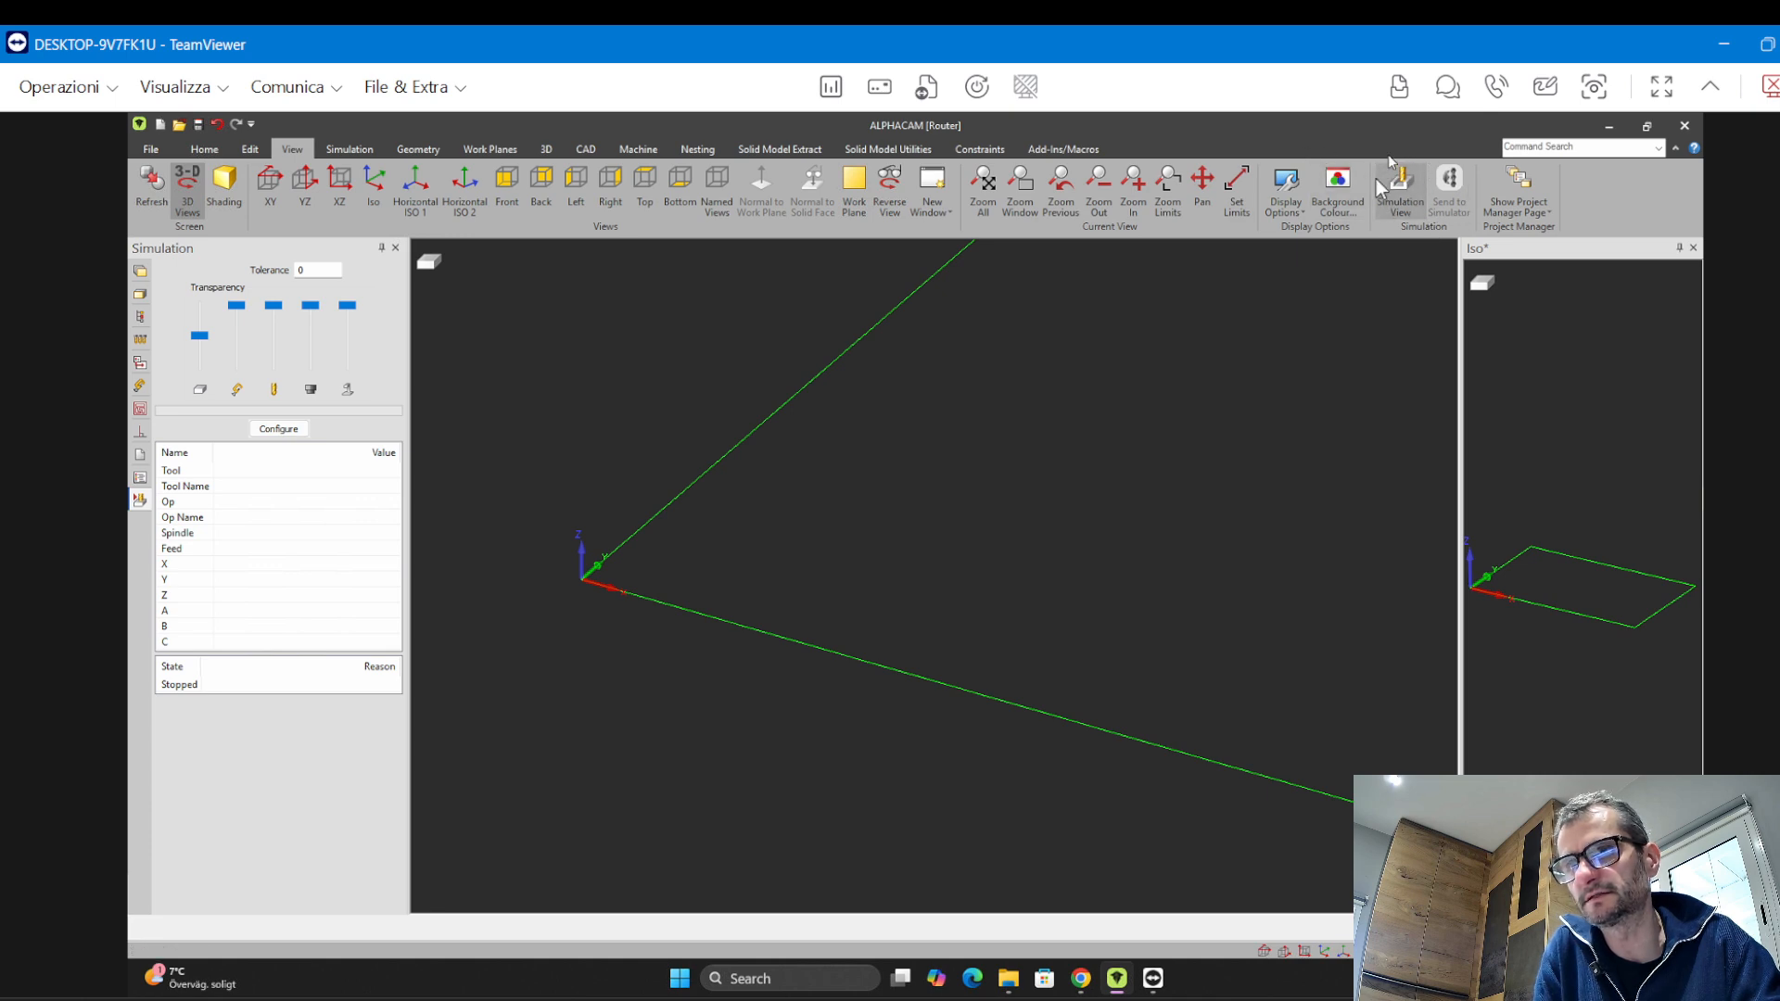
pyautogui.scroll(-4, 875, 525)
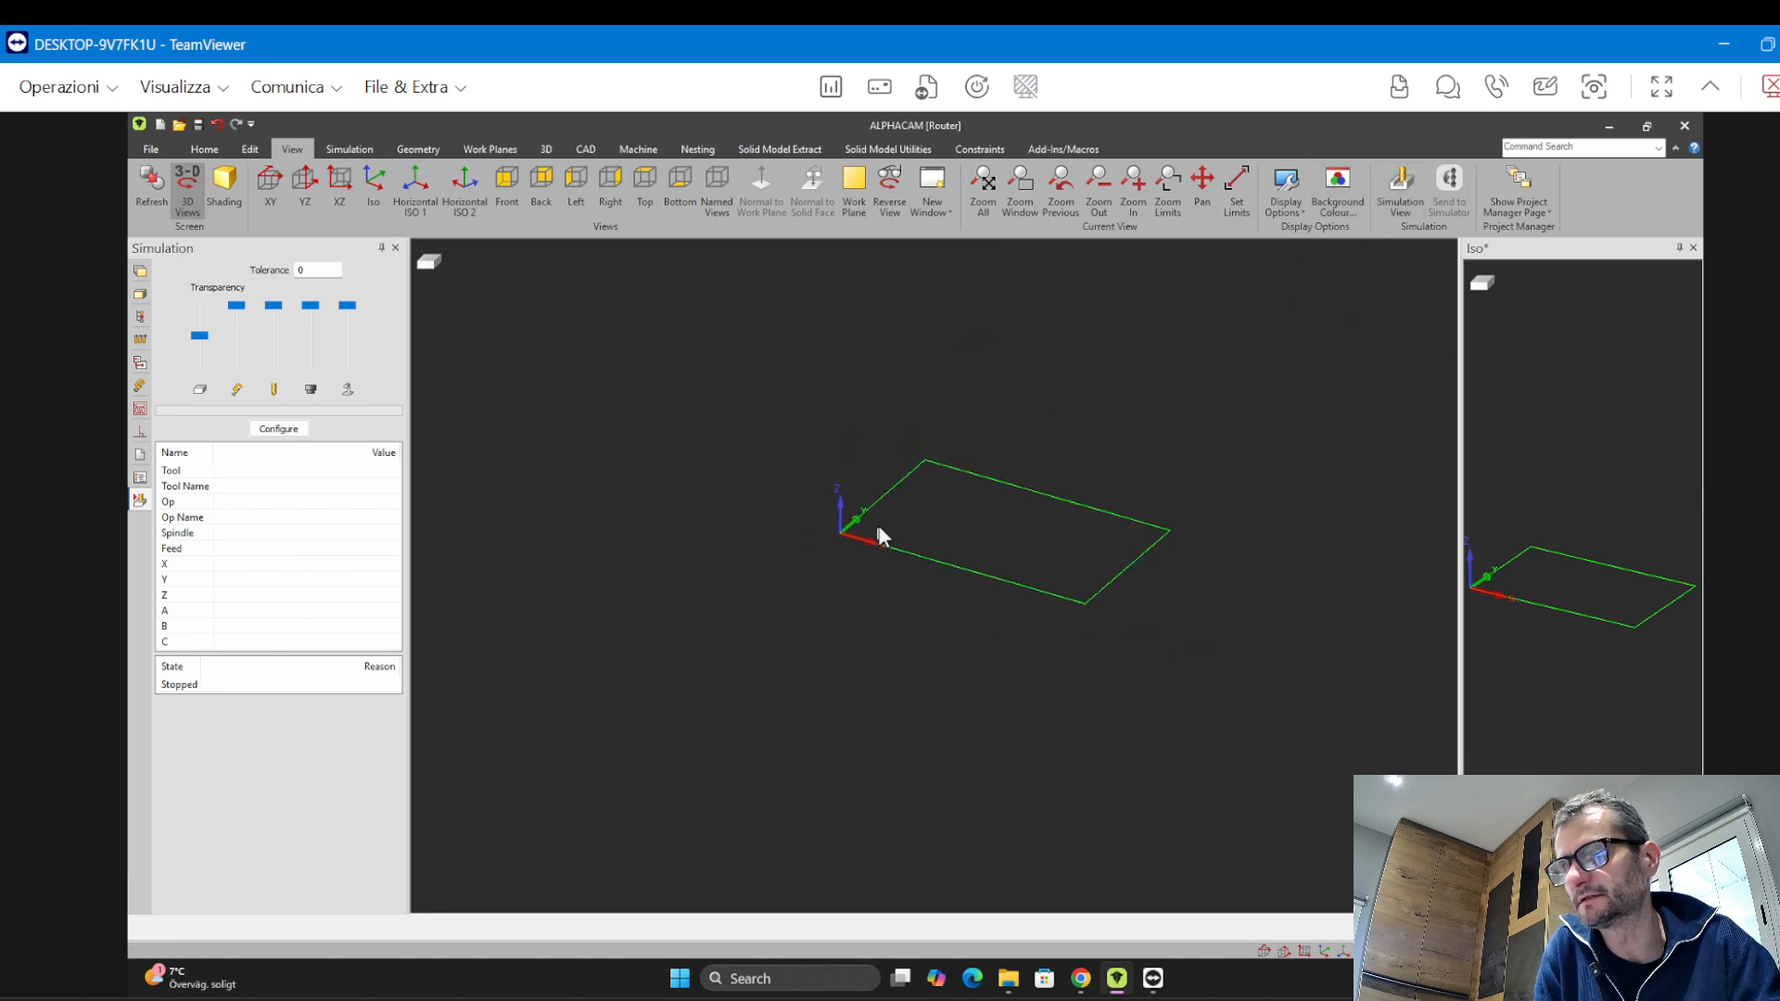
pyautogui.scroll(6, 819, 508)
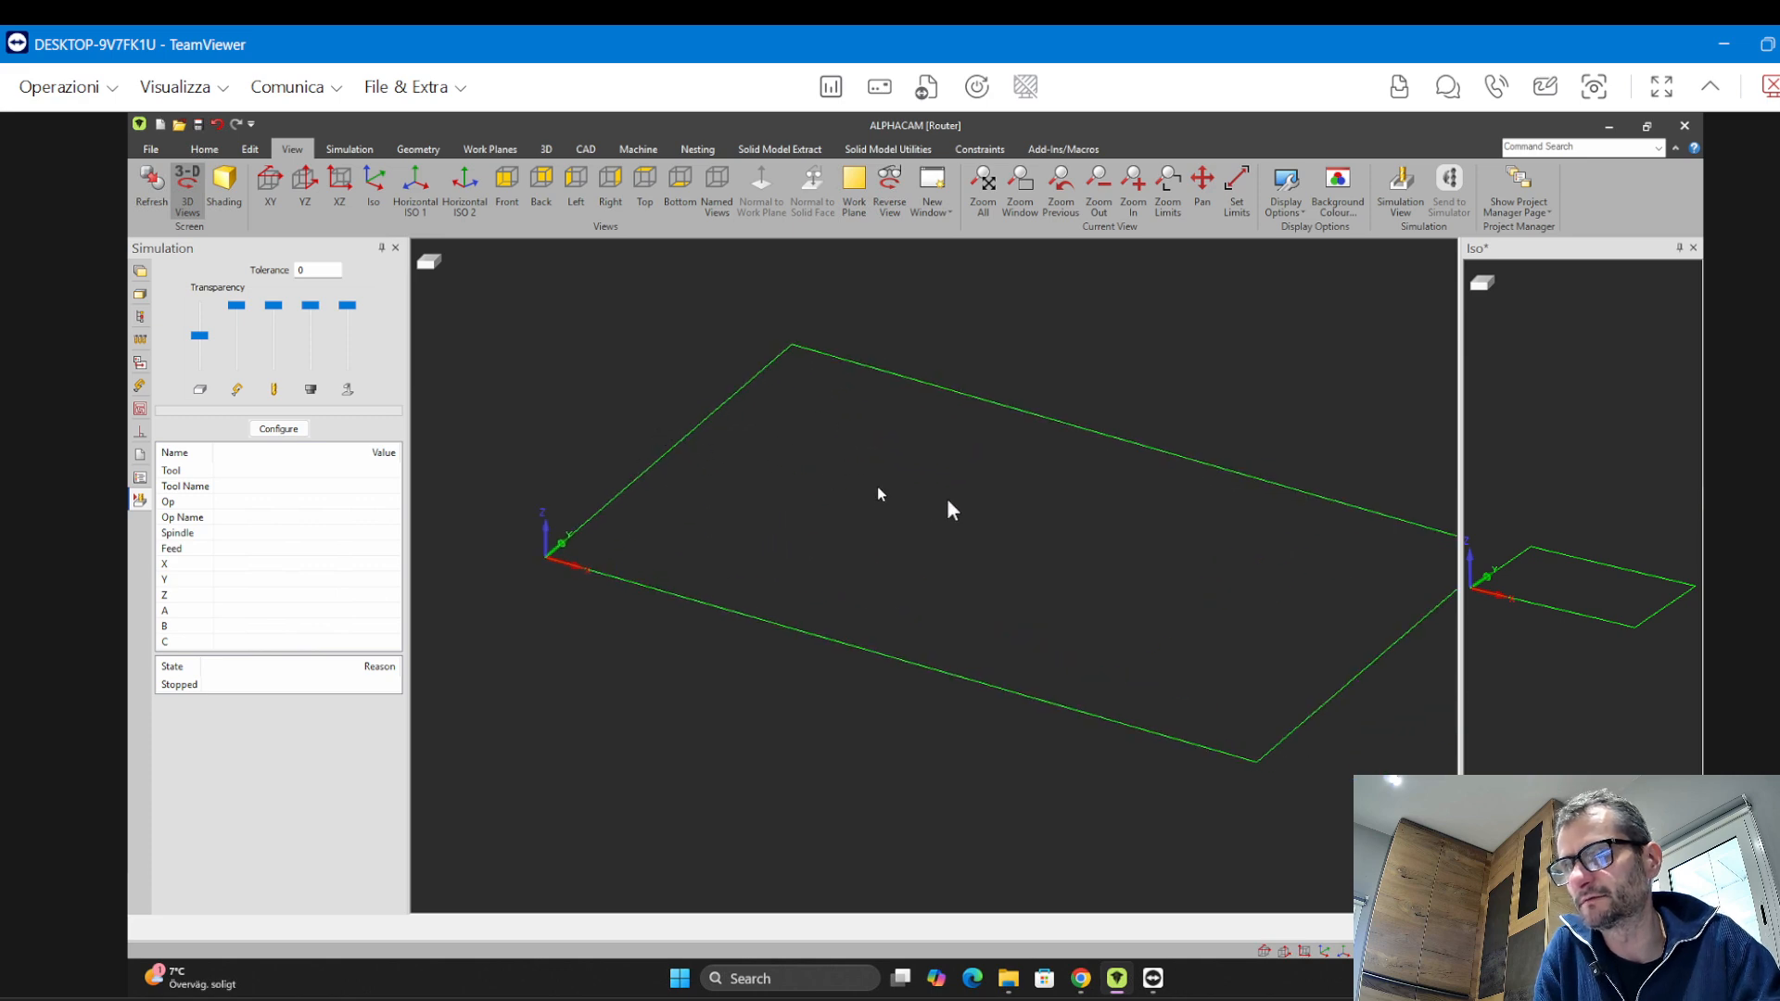
pyautogui.scroll(-3, 739, 499)
pyautogui.scroll(2, 788, 501)
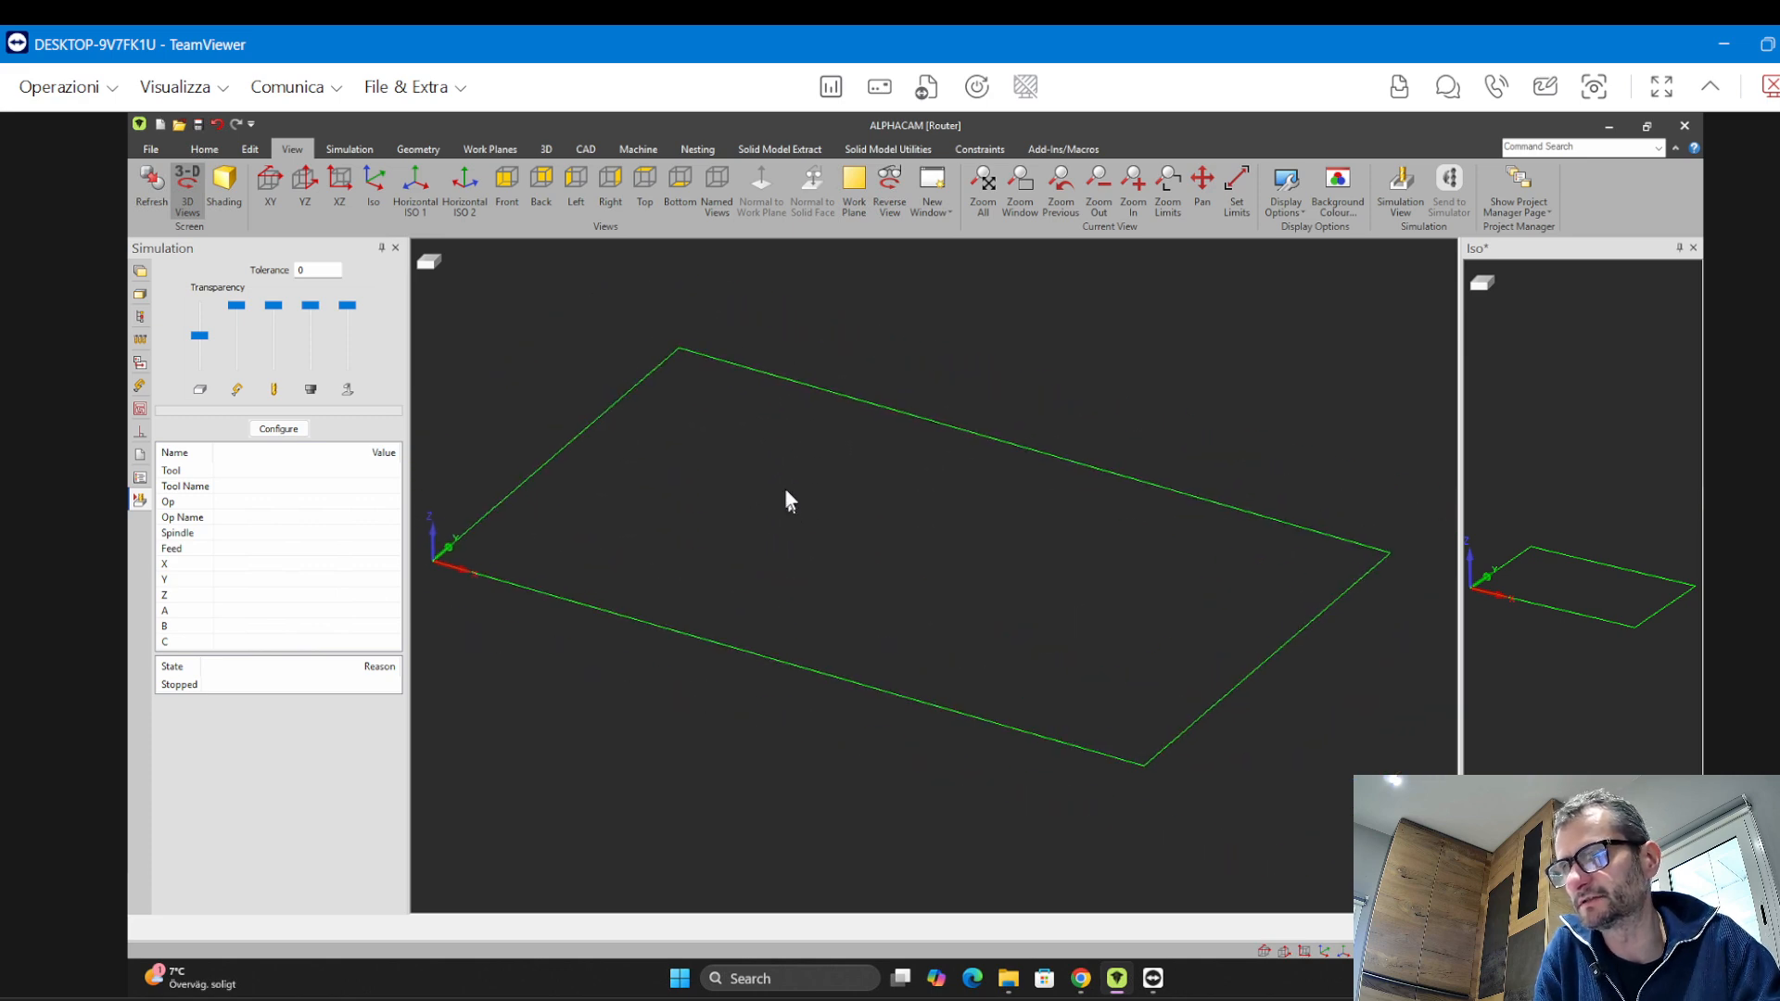
pyautogui.click(183, 194)
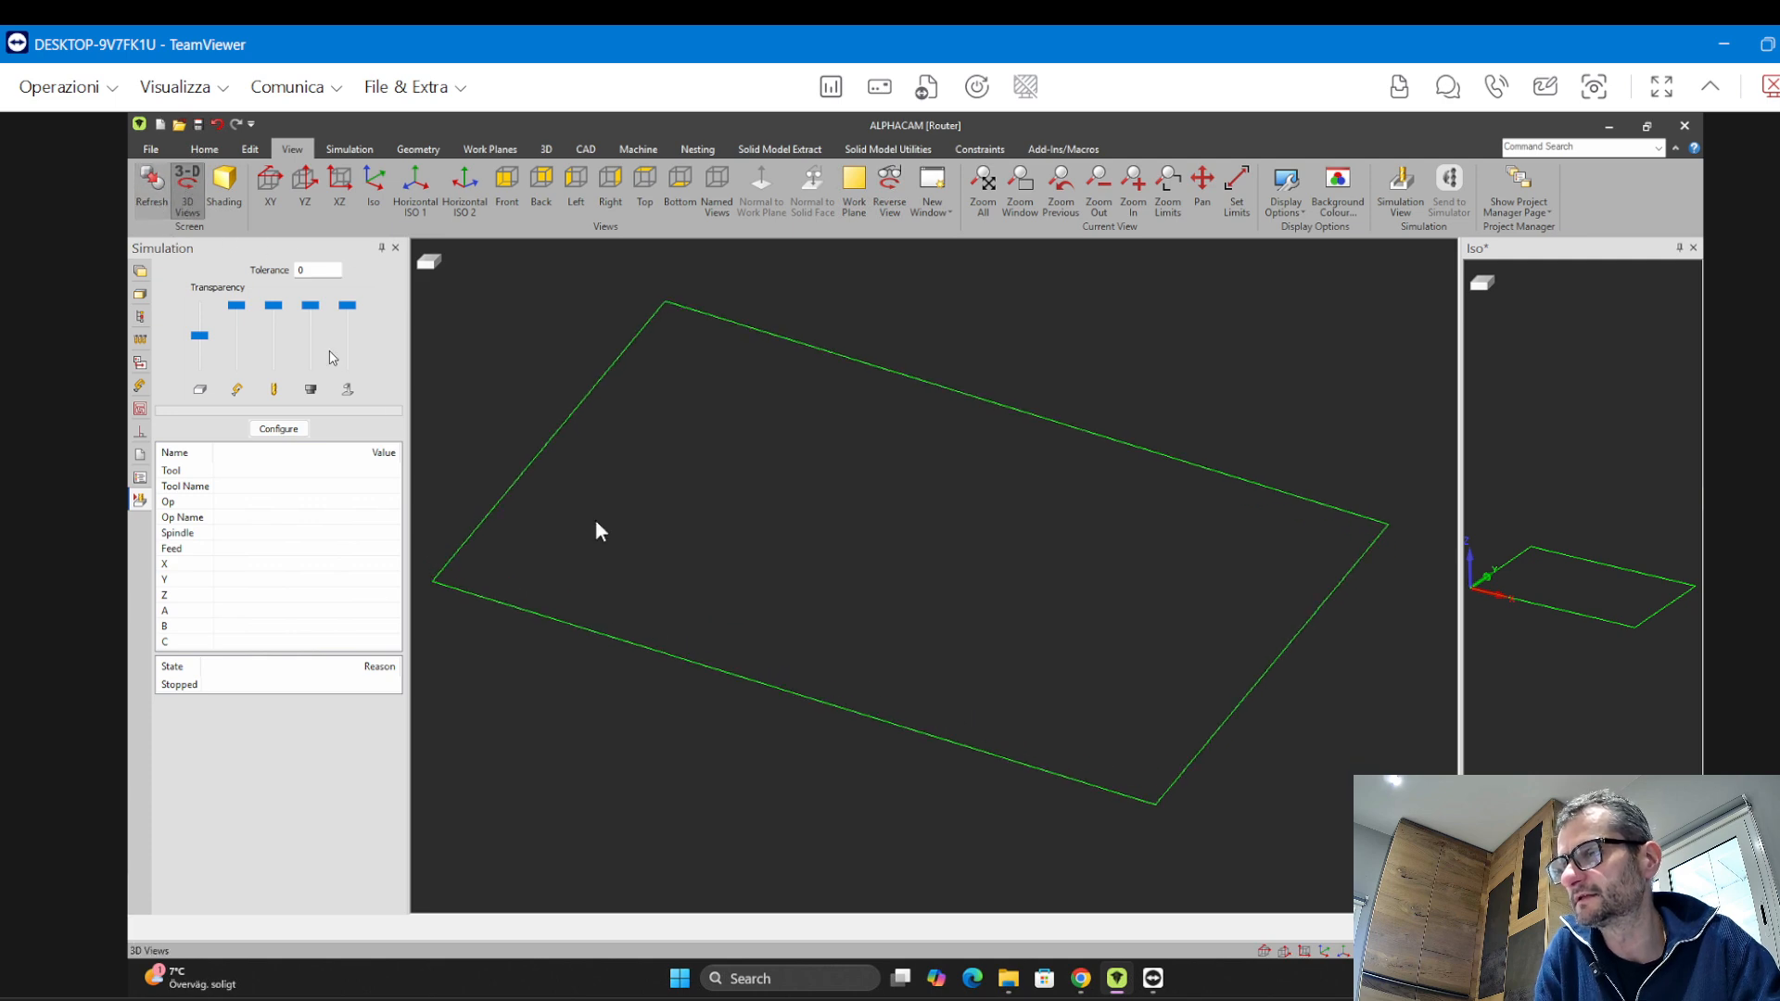
pyautogui.scroll(-3, 747, 565)
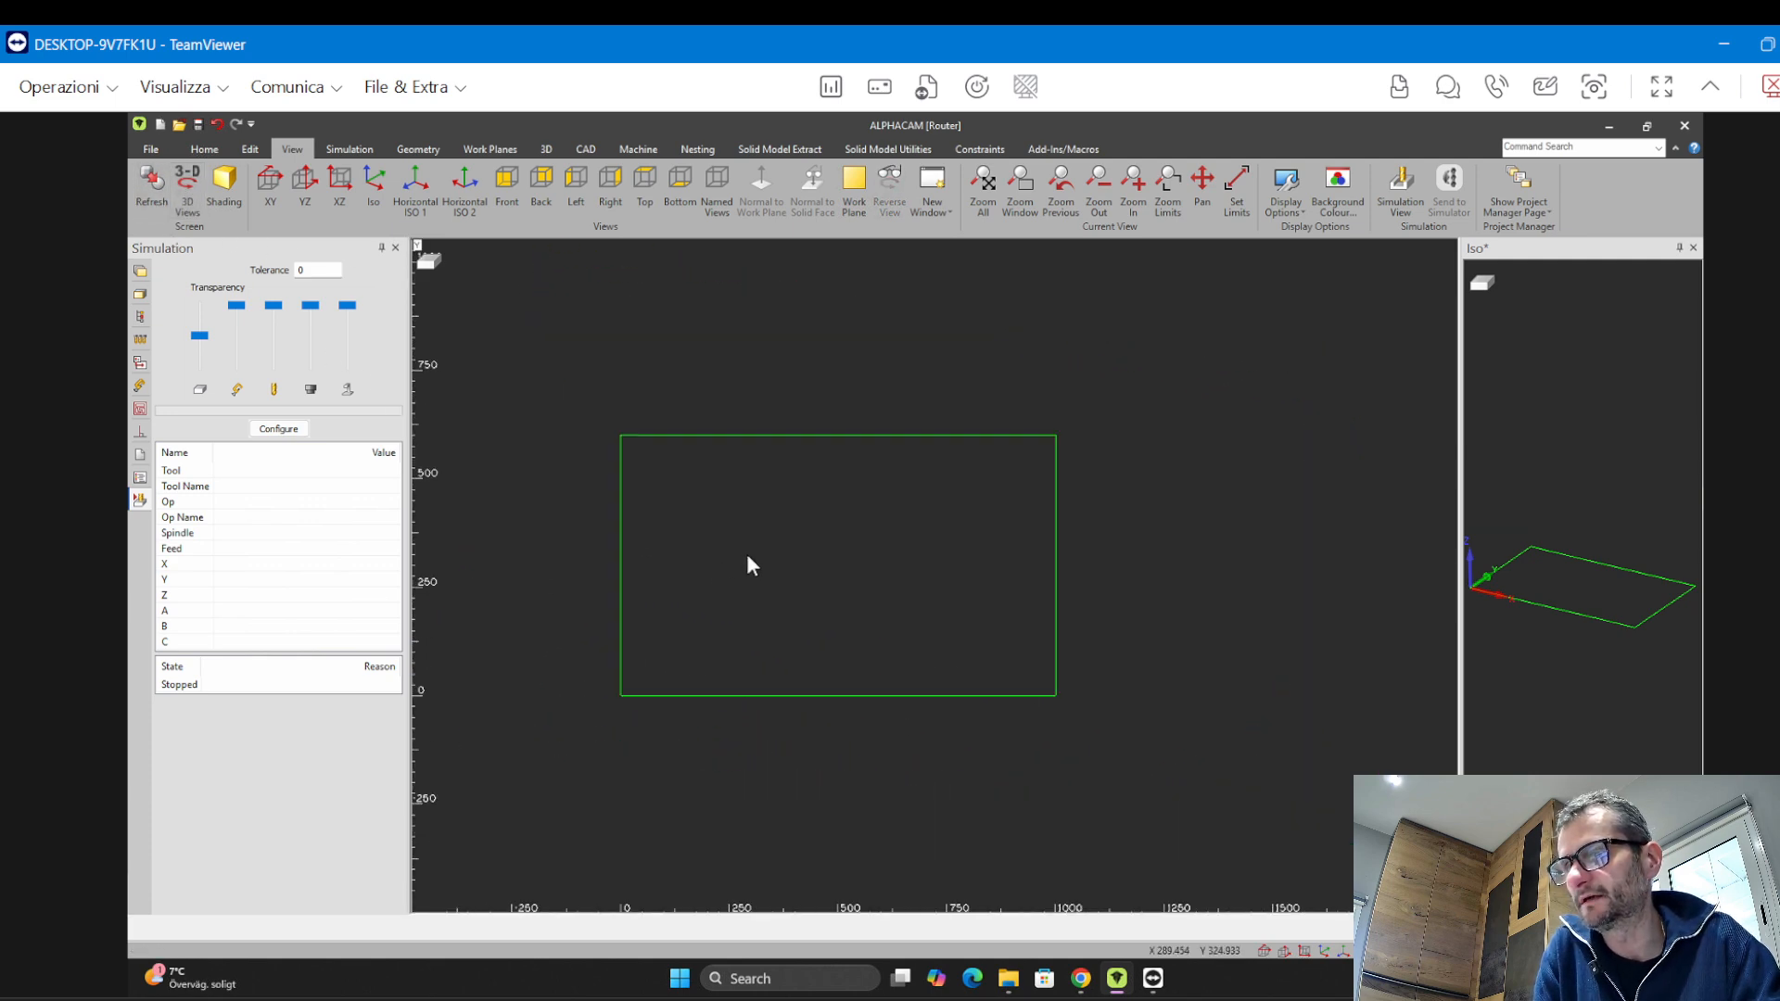
# Create a Fast Work Volume from the rectangle with Z Top 20 and Z Bottom 0, choosing the top plane
pyautogui.click(546, 149)
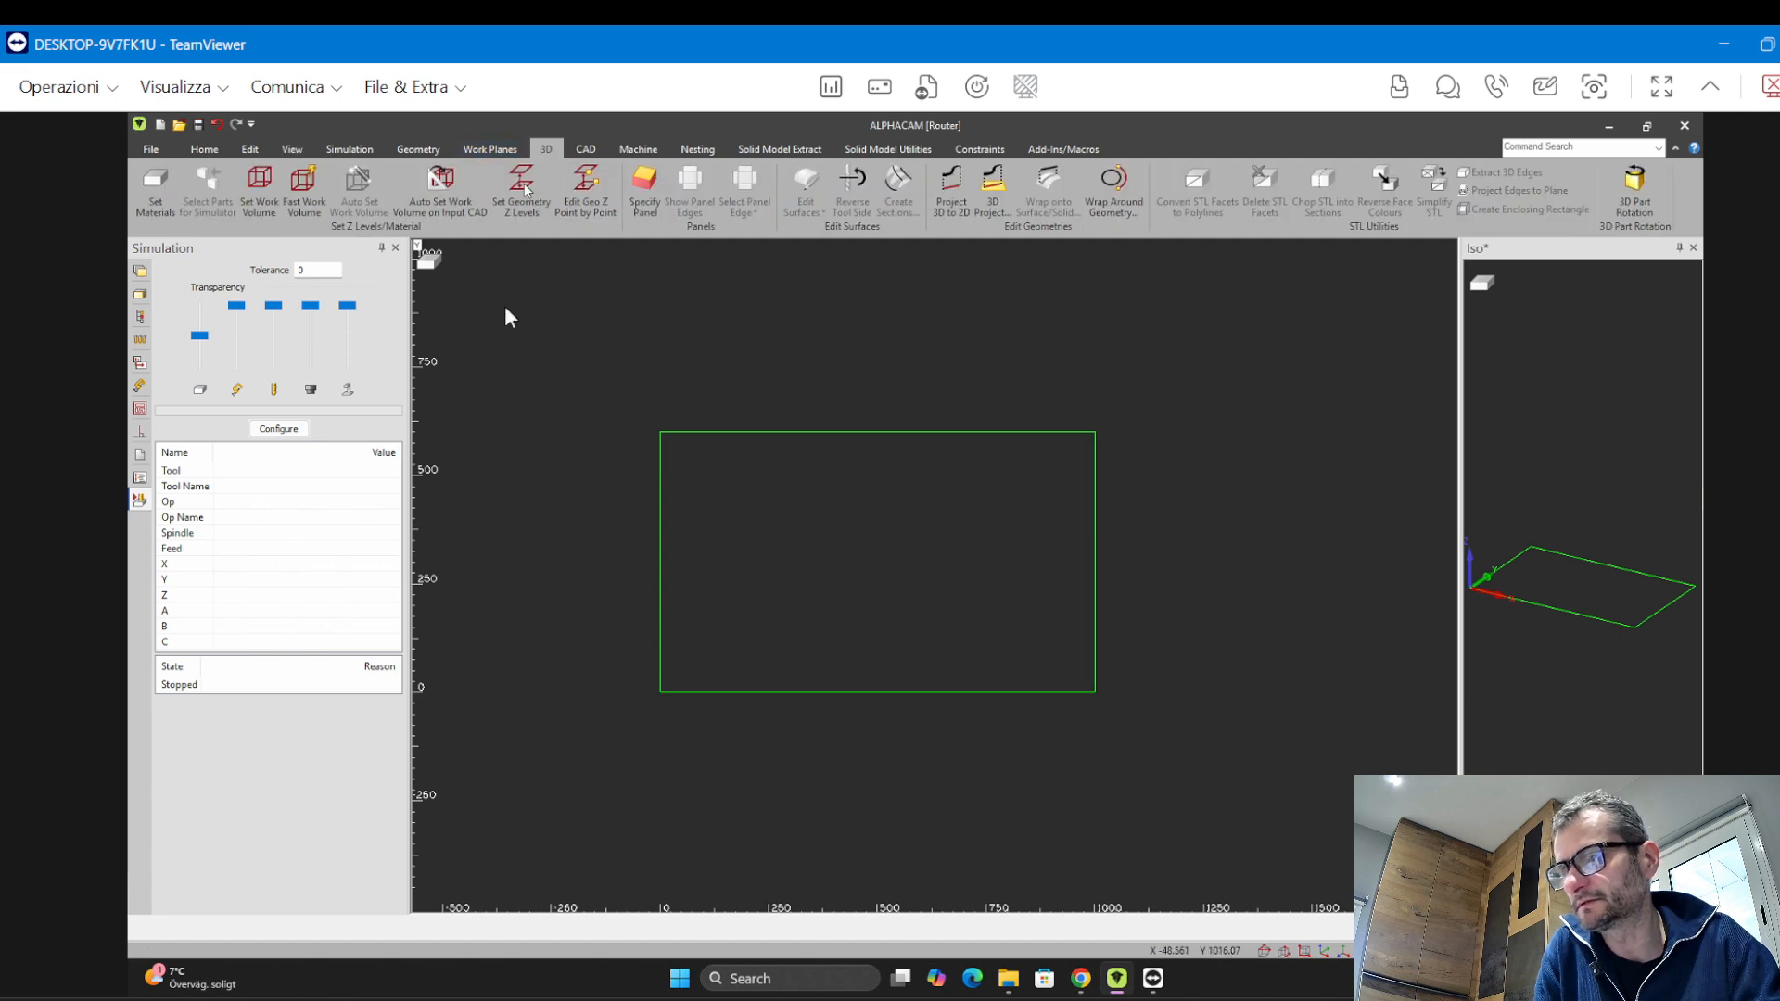
pyautogui.click(301, 190)
pyautogui.moveTo(892, 369); pyautogui.dragTo(512, 265)
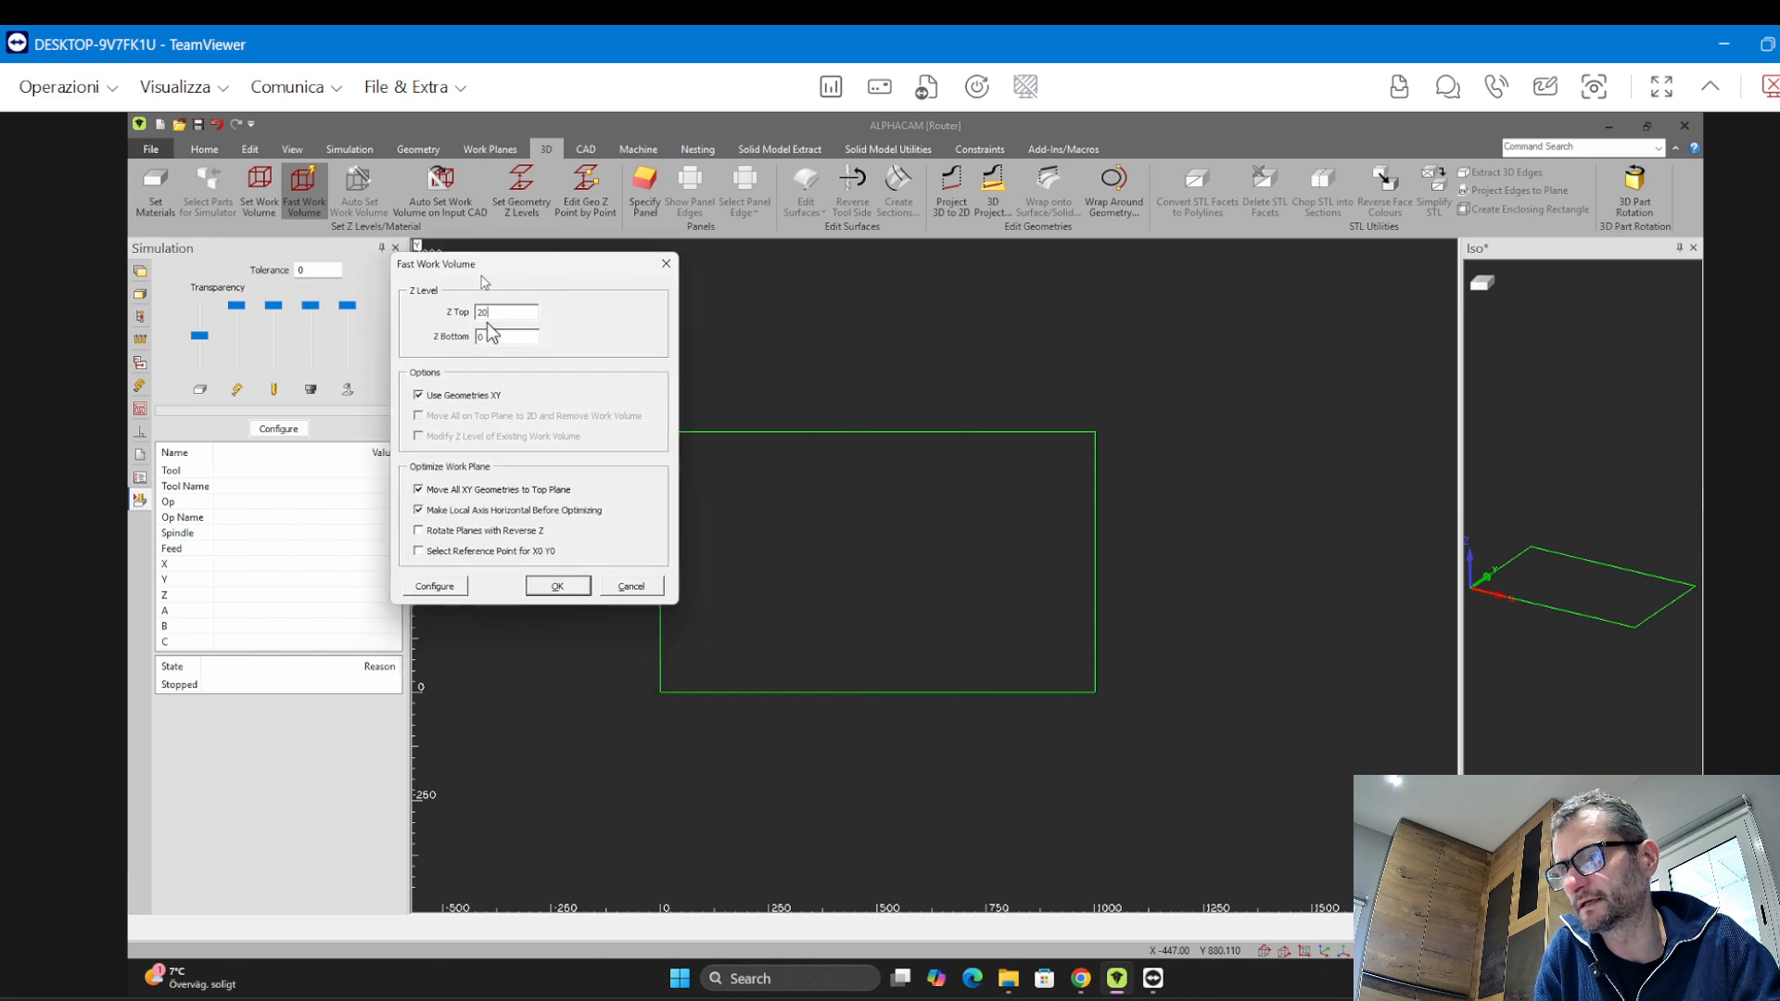
pyautogui.click(556, 586)
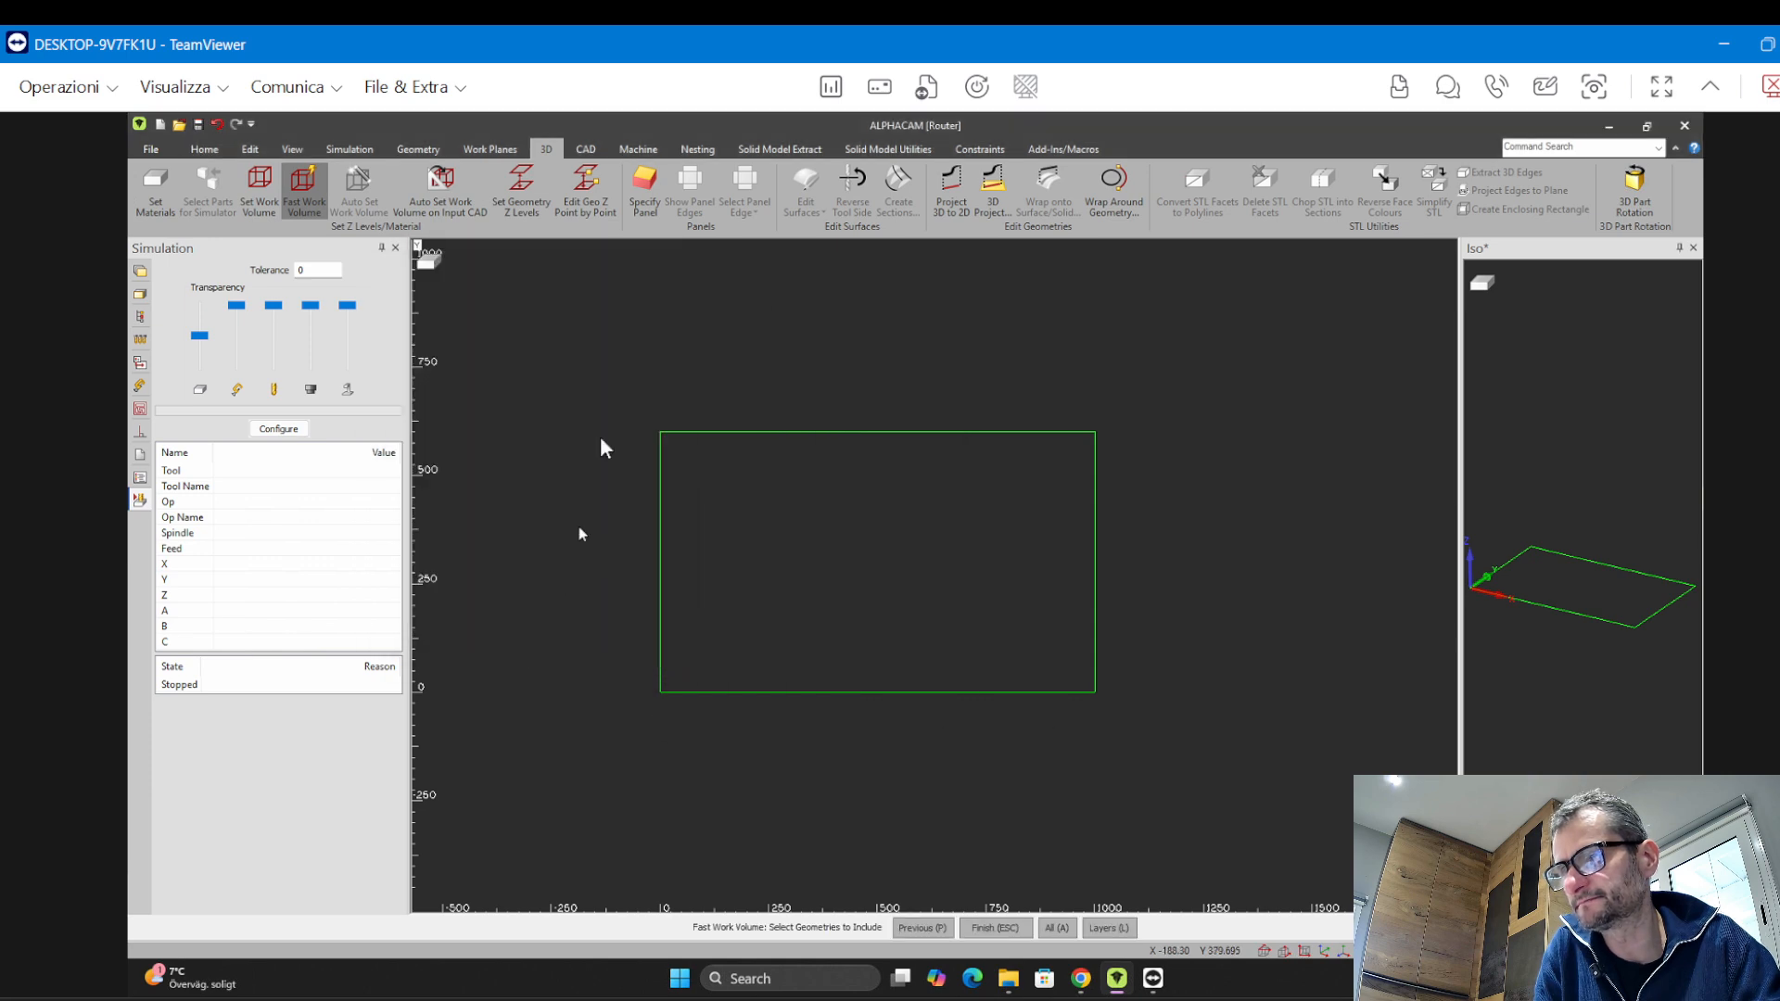
pyautogui.click(599, 379)
pyautogui.click(1251, 729)
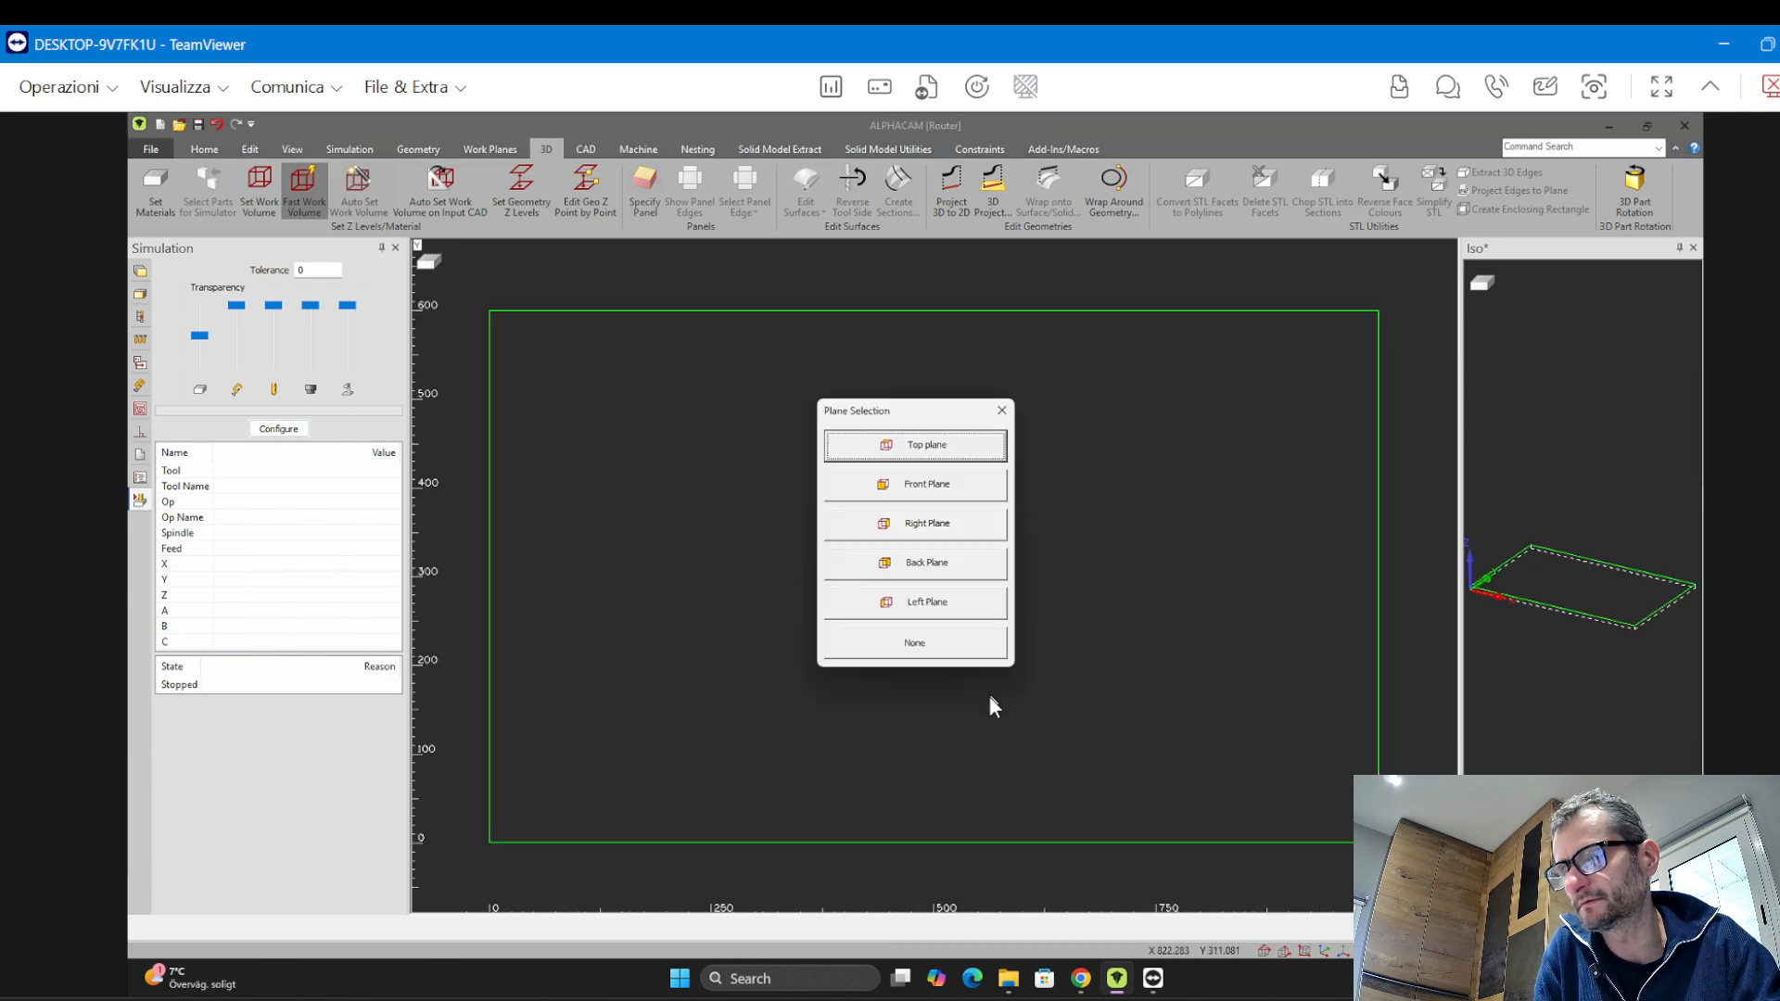
pyautogui.click(950, 449)
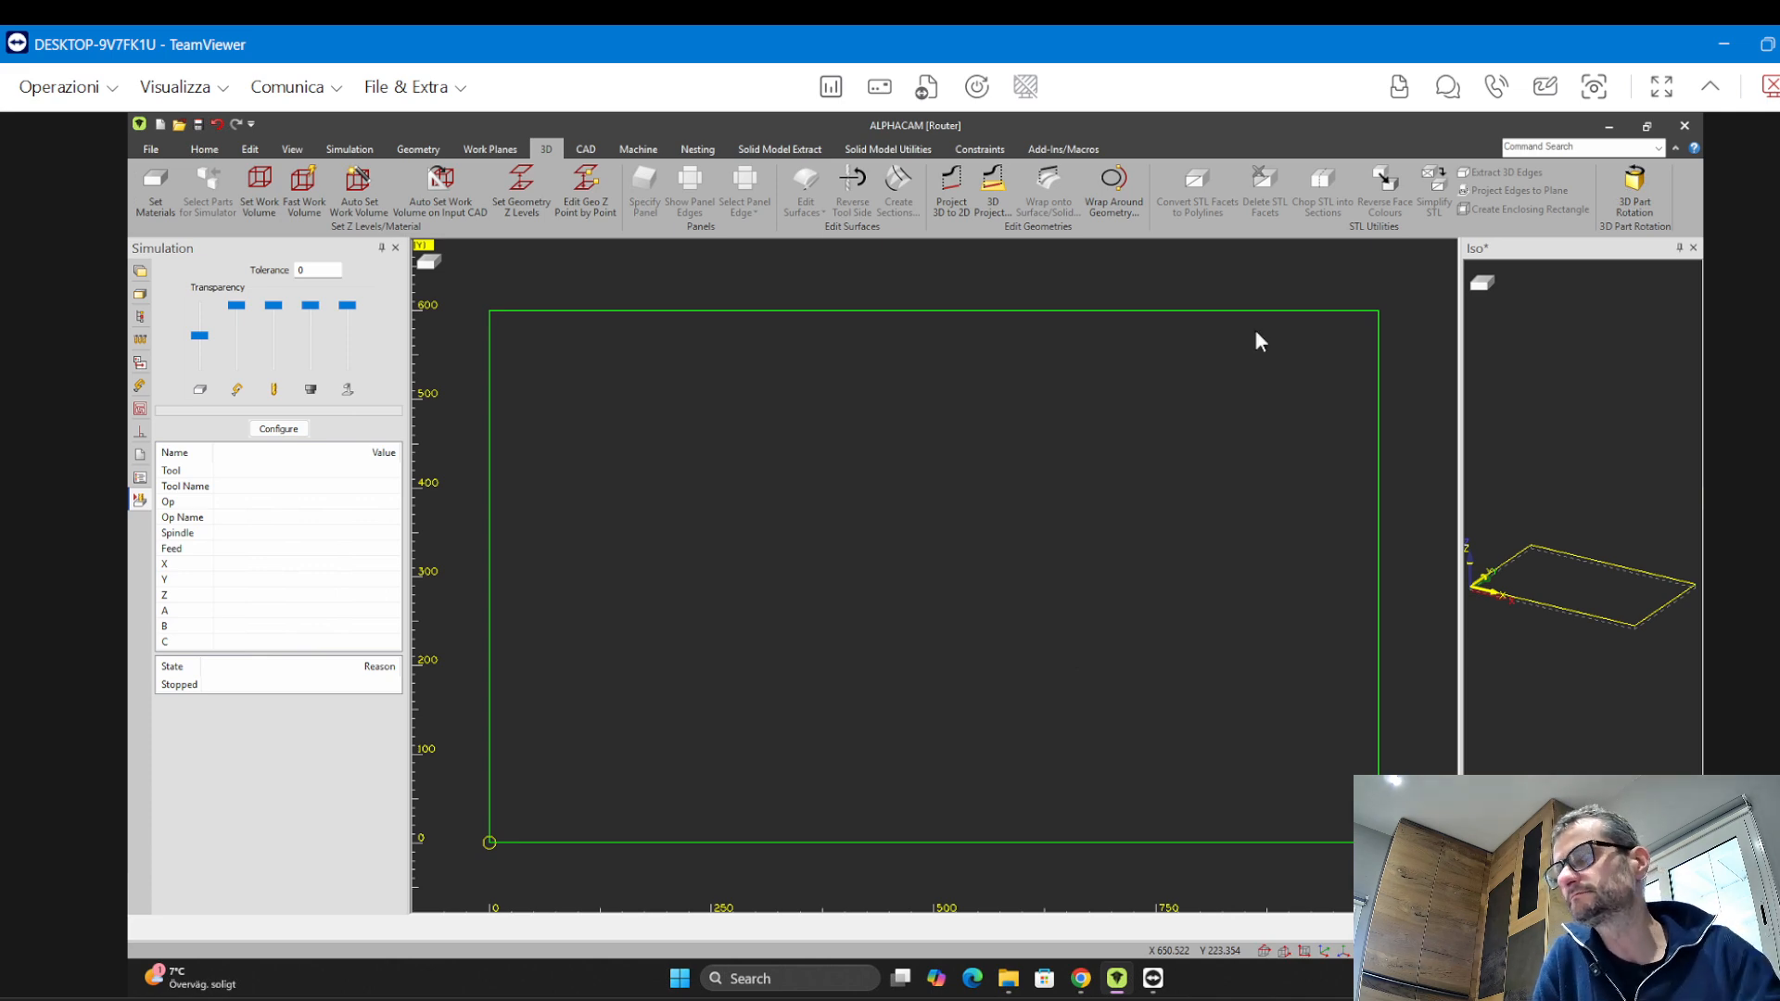
# Offset the whole rectangle 100 inward as geometry and undo that offset
pyautogui.moveTo(702, 369); pyautogui.dragTo(688, 360, button='middle')
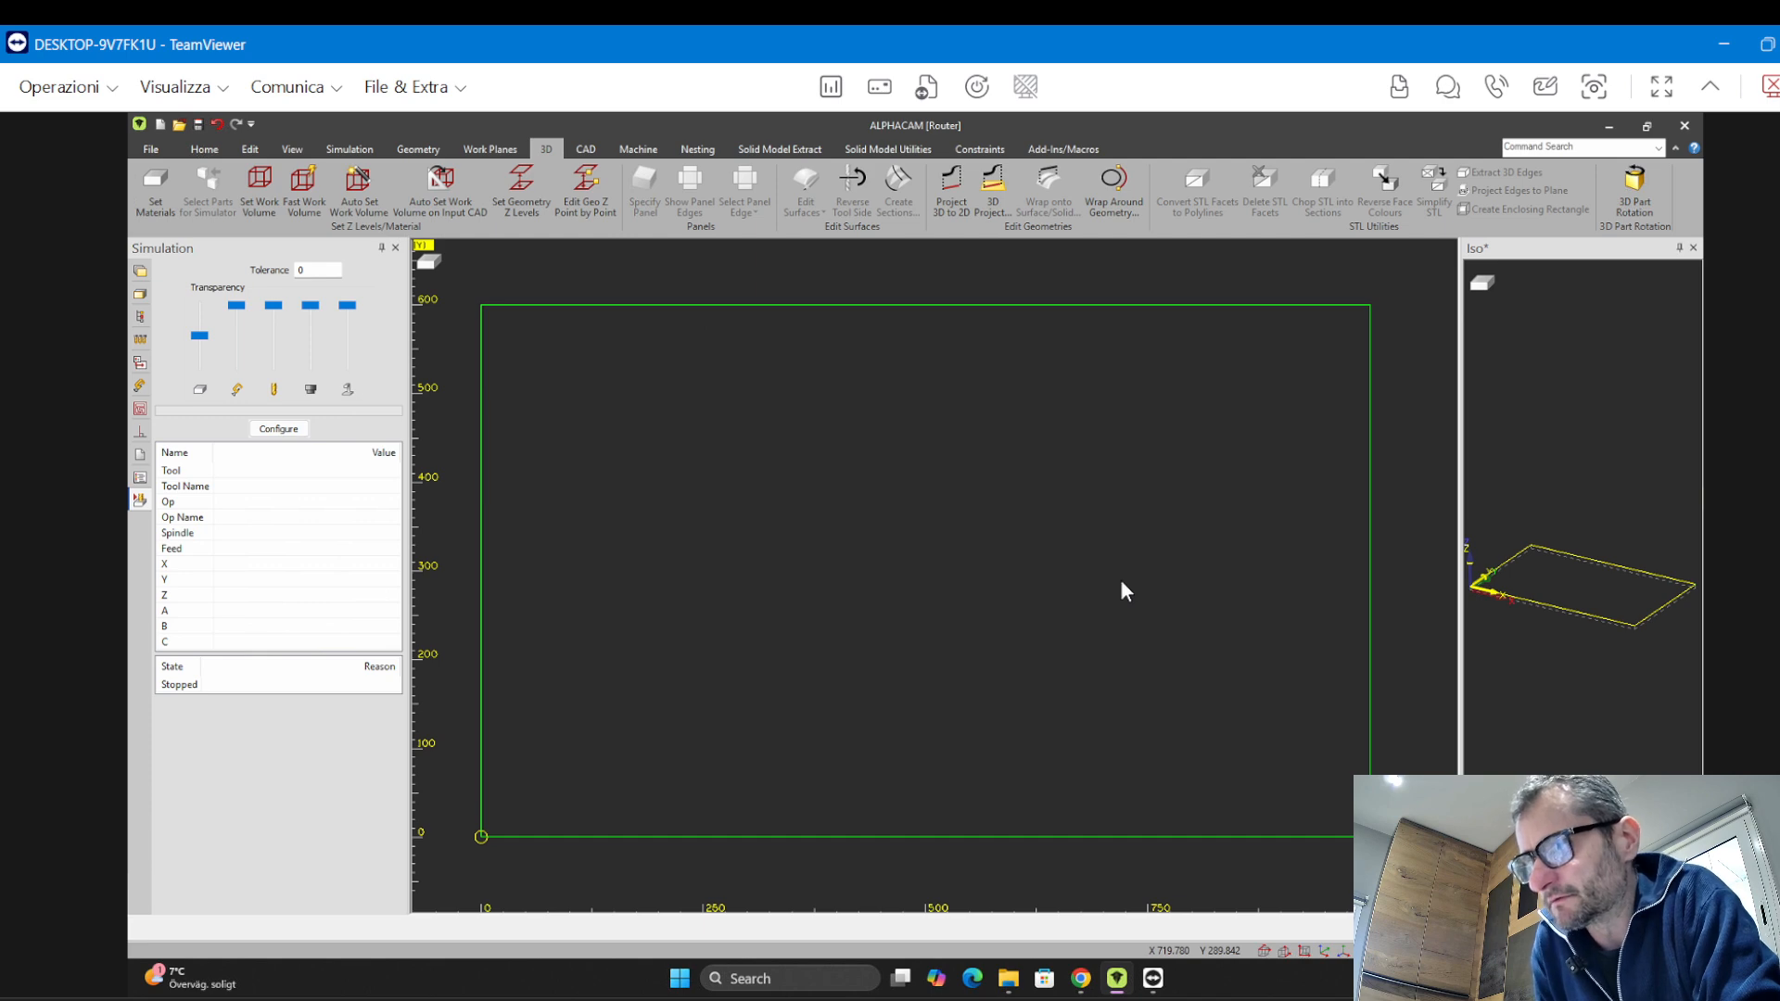
pyautogui.click(248, 149)
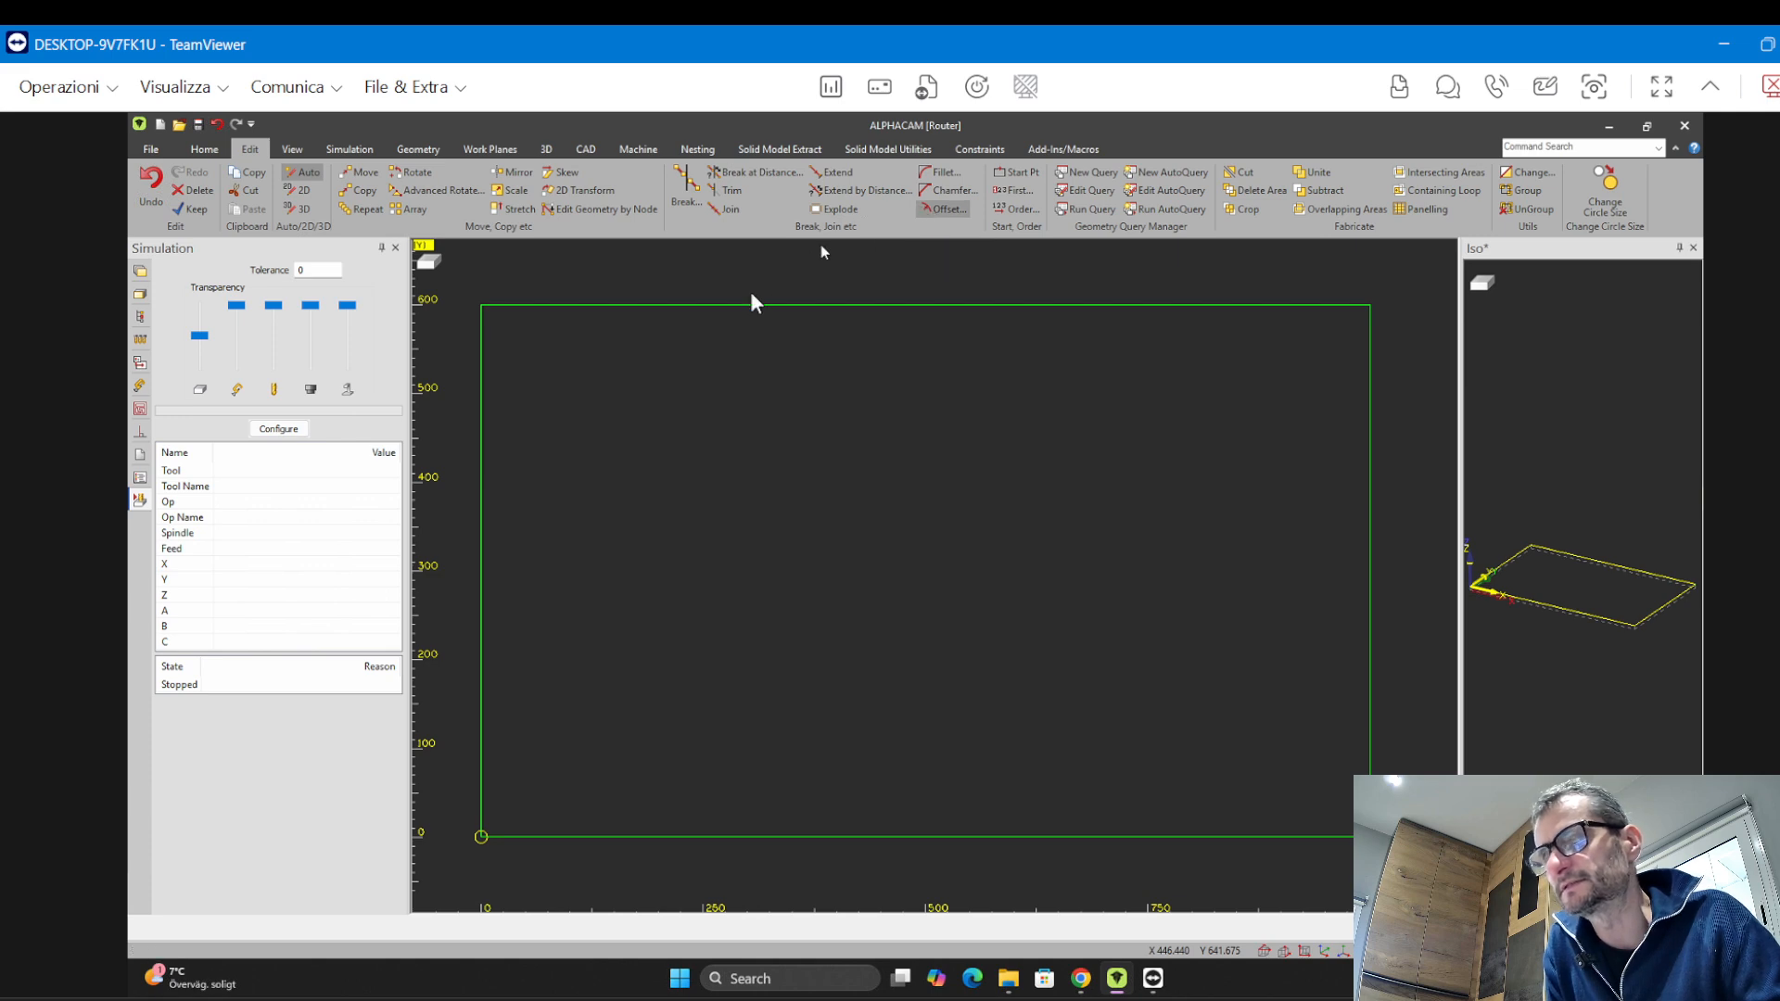
pyautogui.click(945, 209)
pyautogui.moveTo(914, 381); pyautogui.dragTo(317, 132)
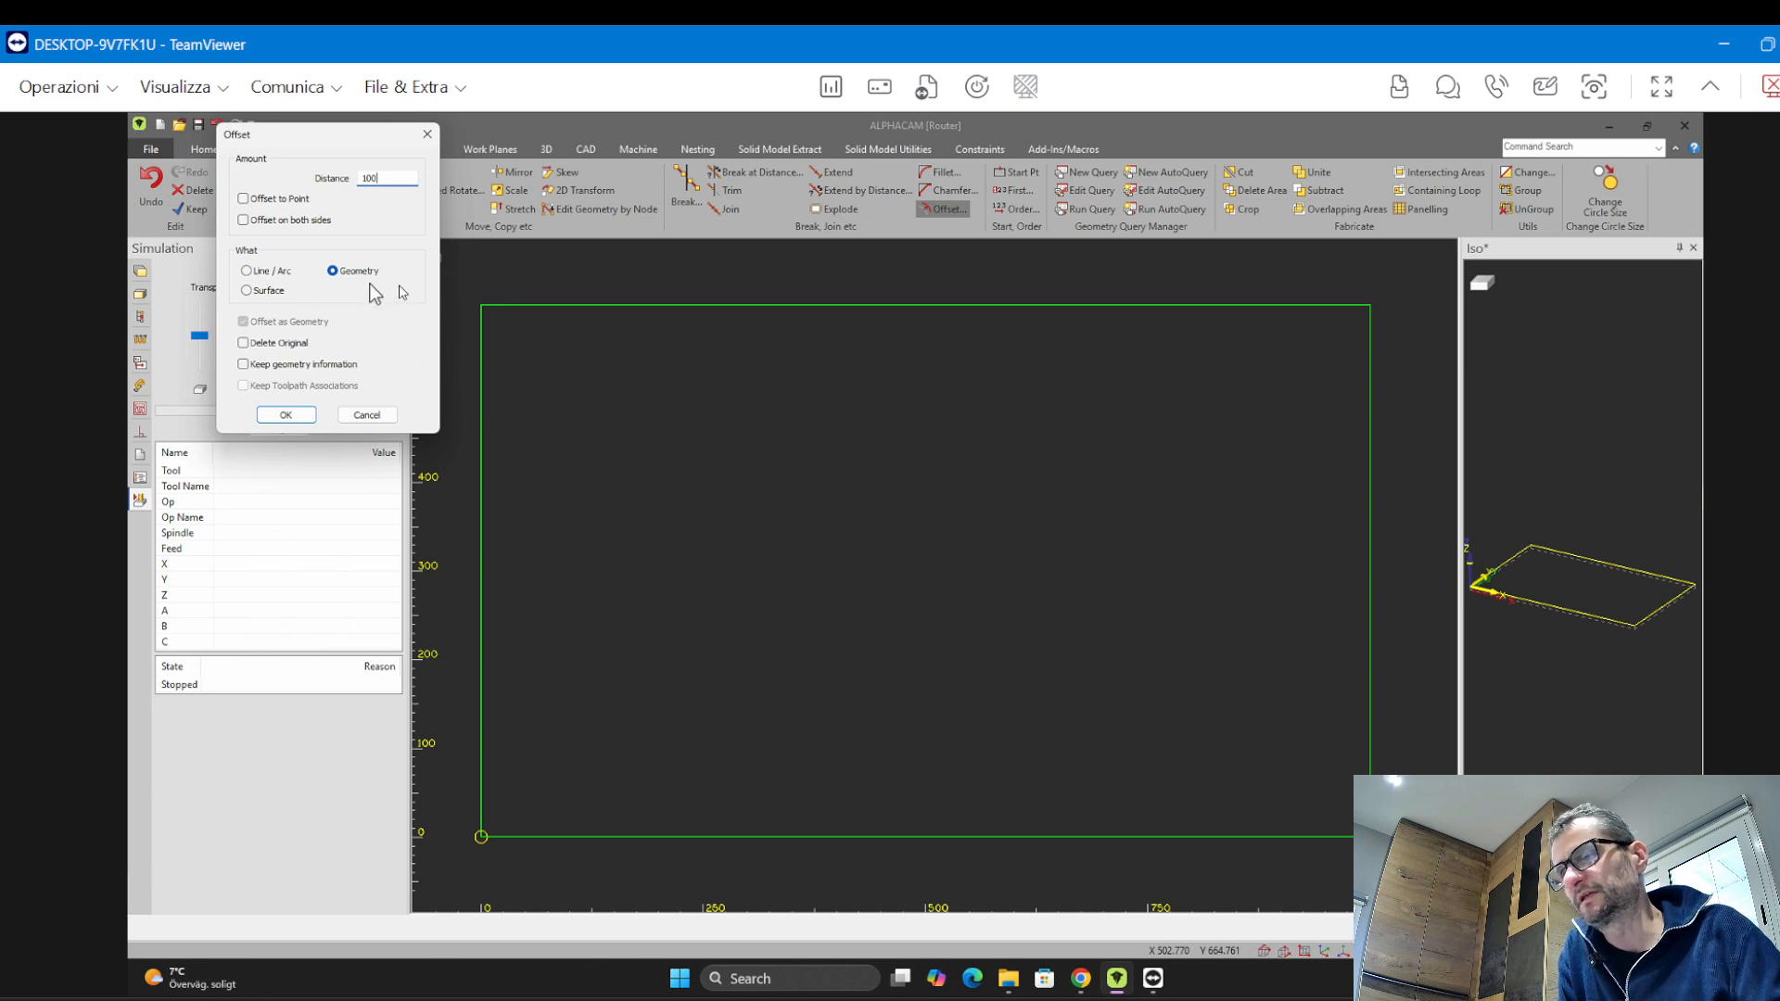
pyautogui.click(298, 414)
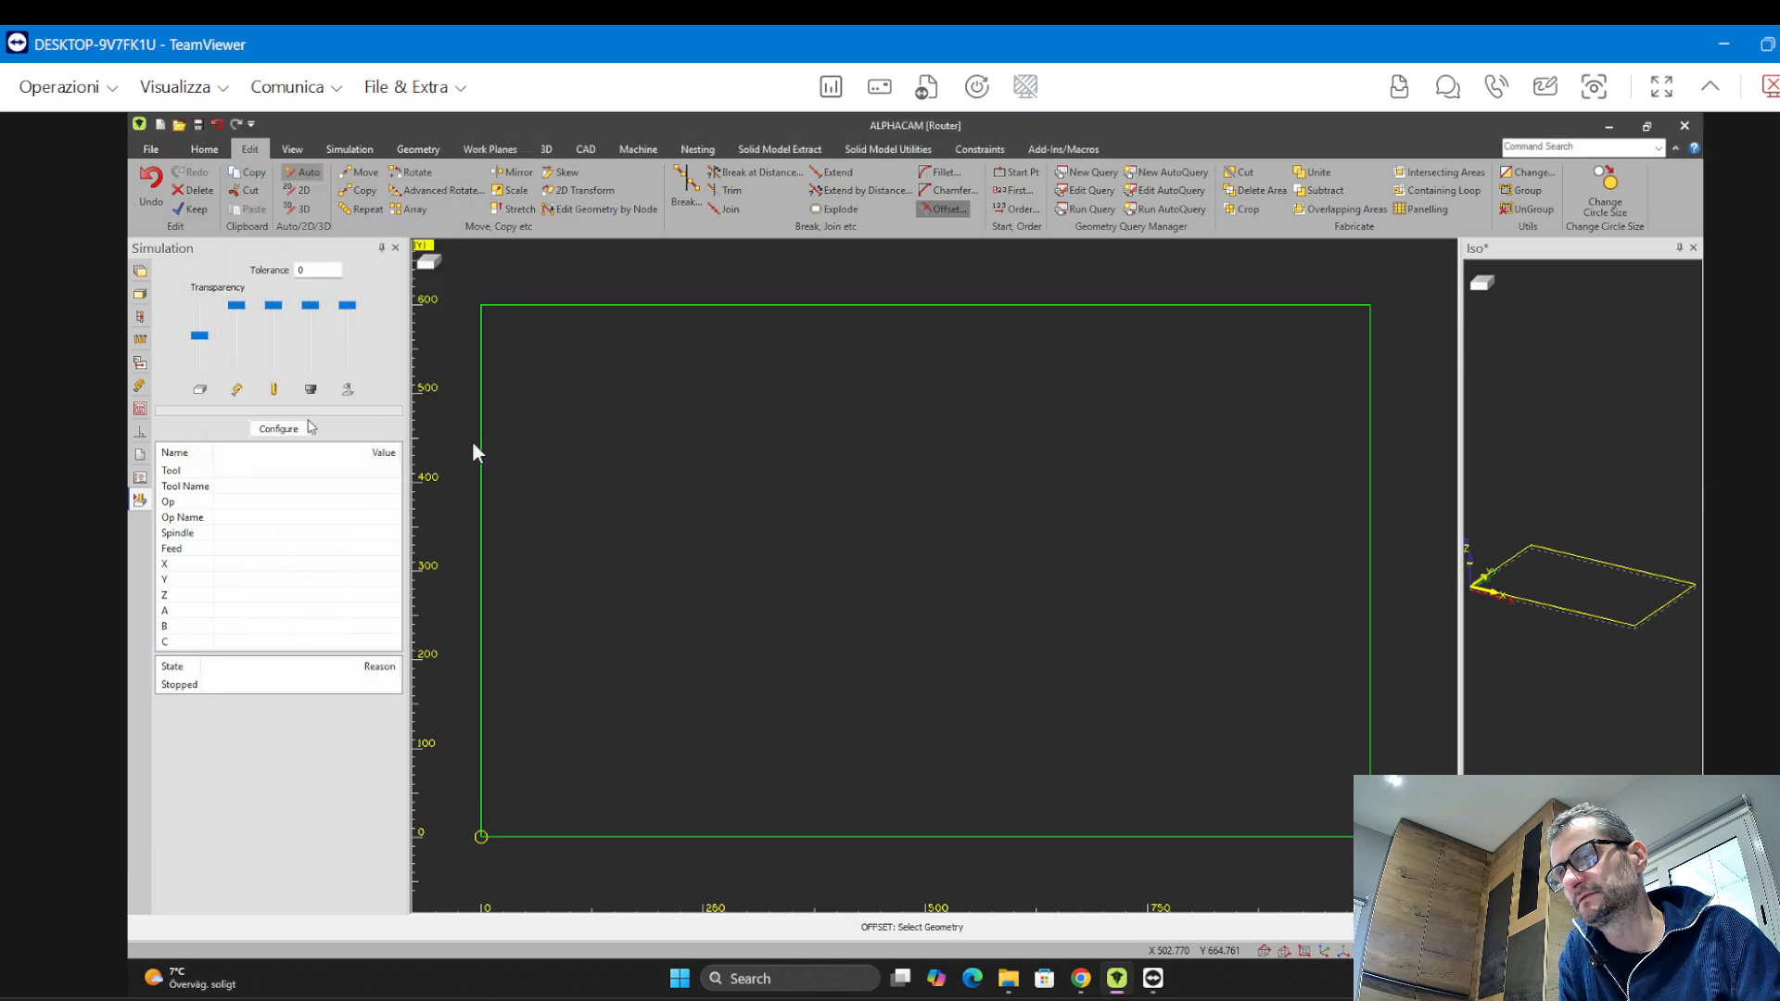
pyautogui.click(577, 305)
pyautogui.click(1046, 679)
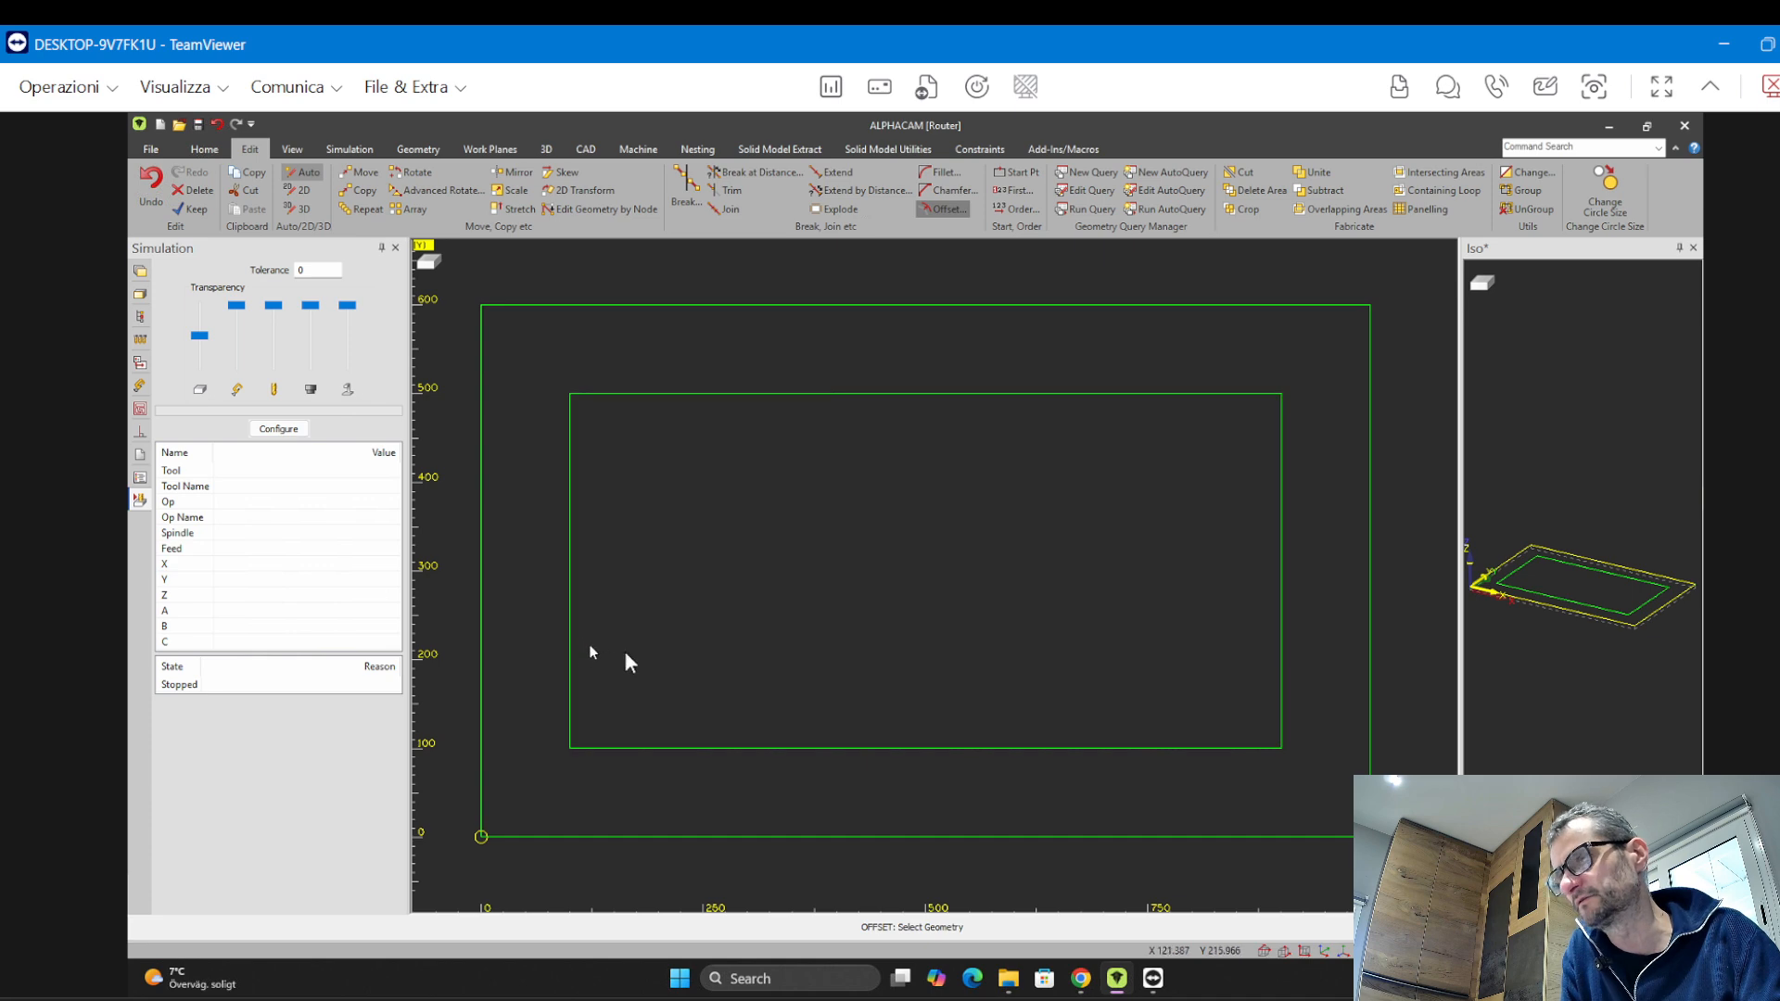
pyautogui.hotkey('ctrl', 'z')
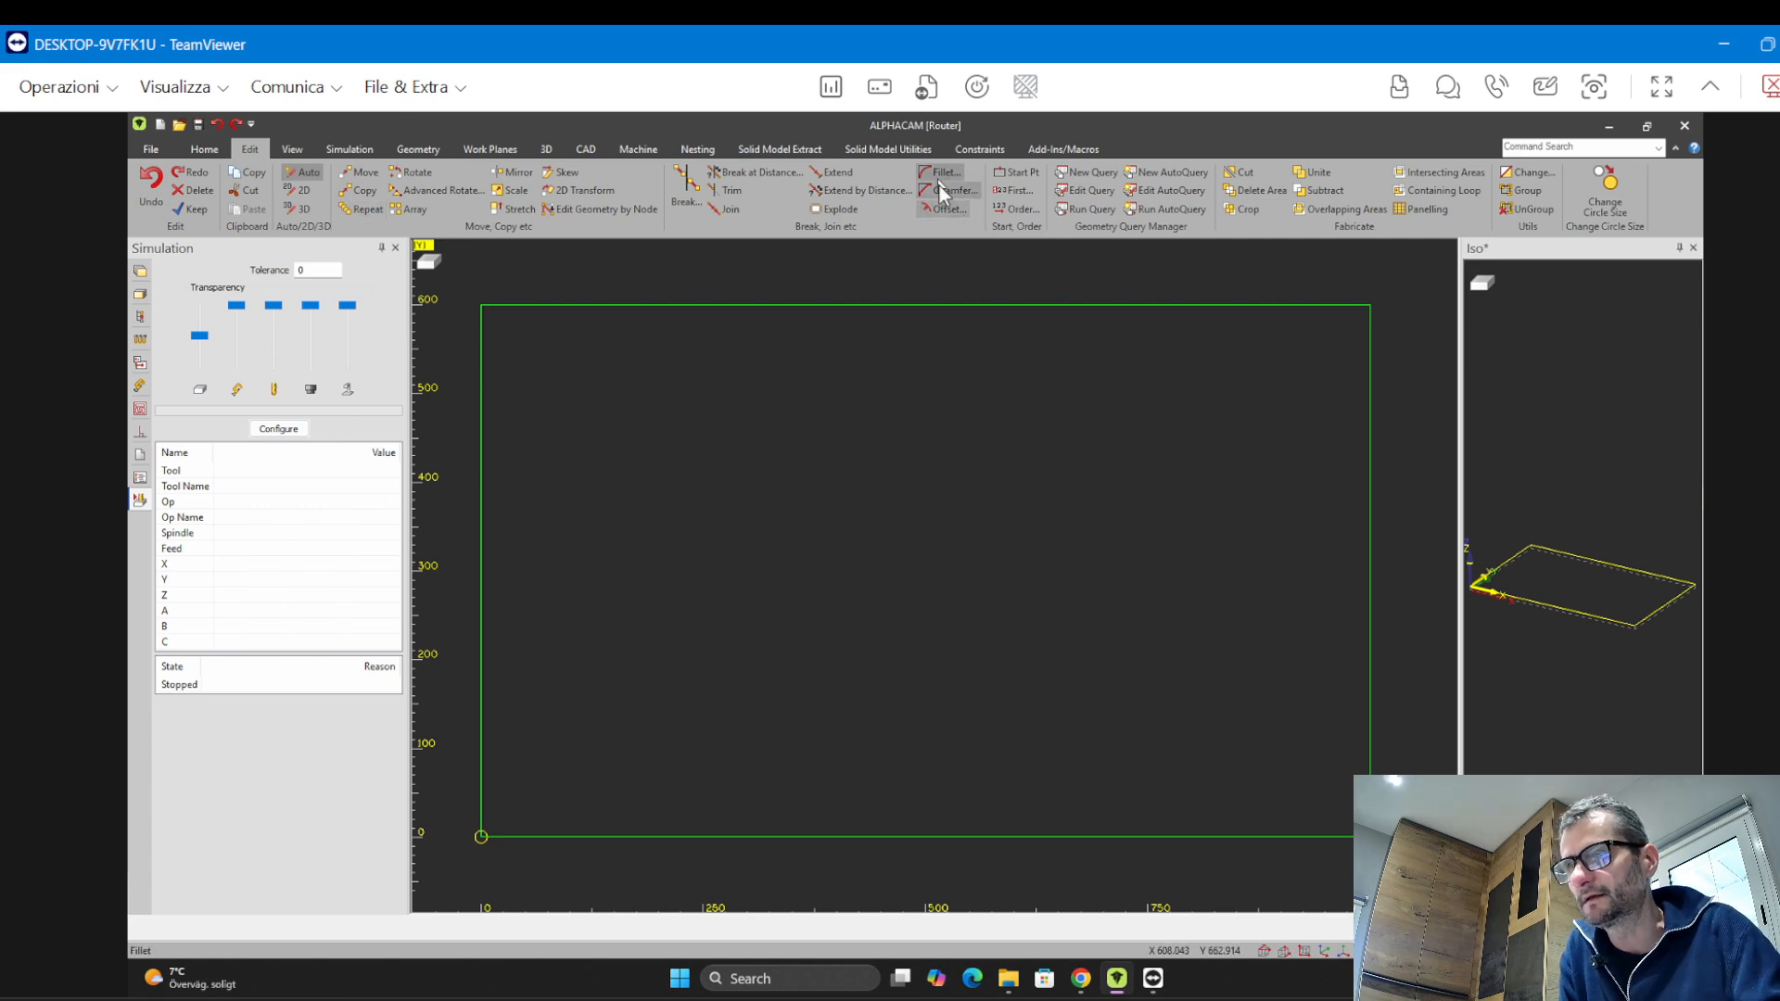
# Offset the rectangle's left edge 100 inward as a line/arc element
pyautogui.click(942, 212)
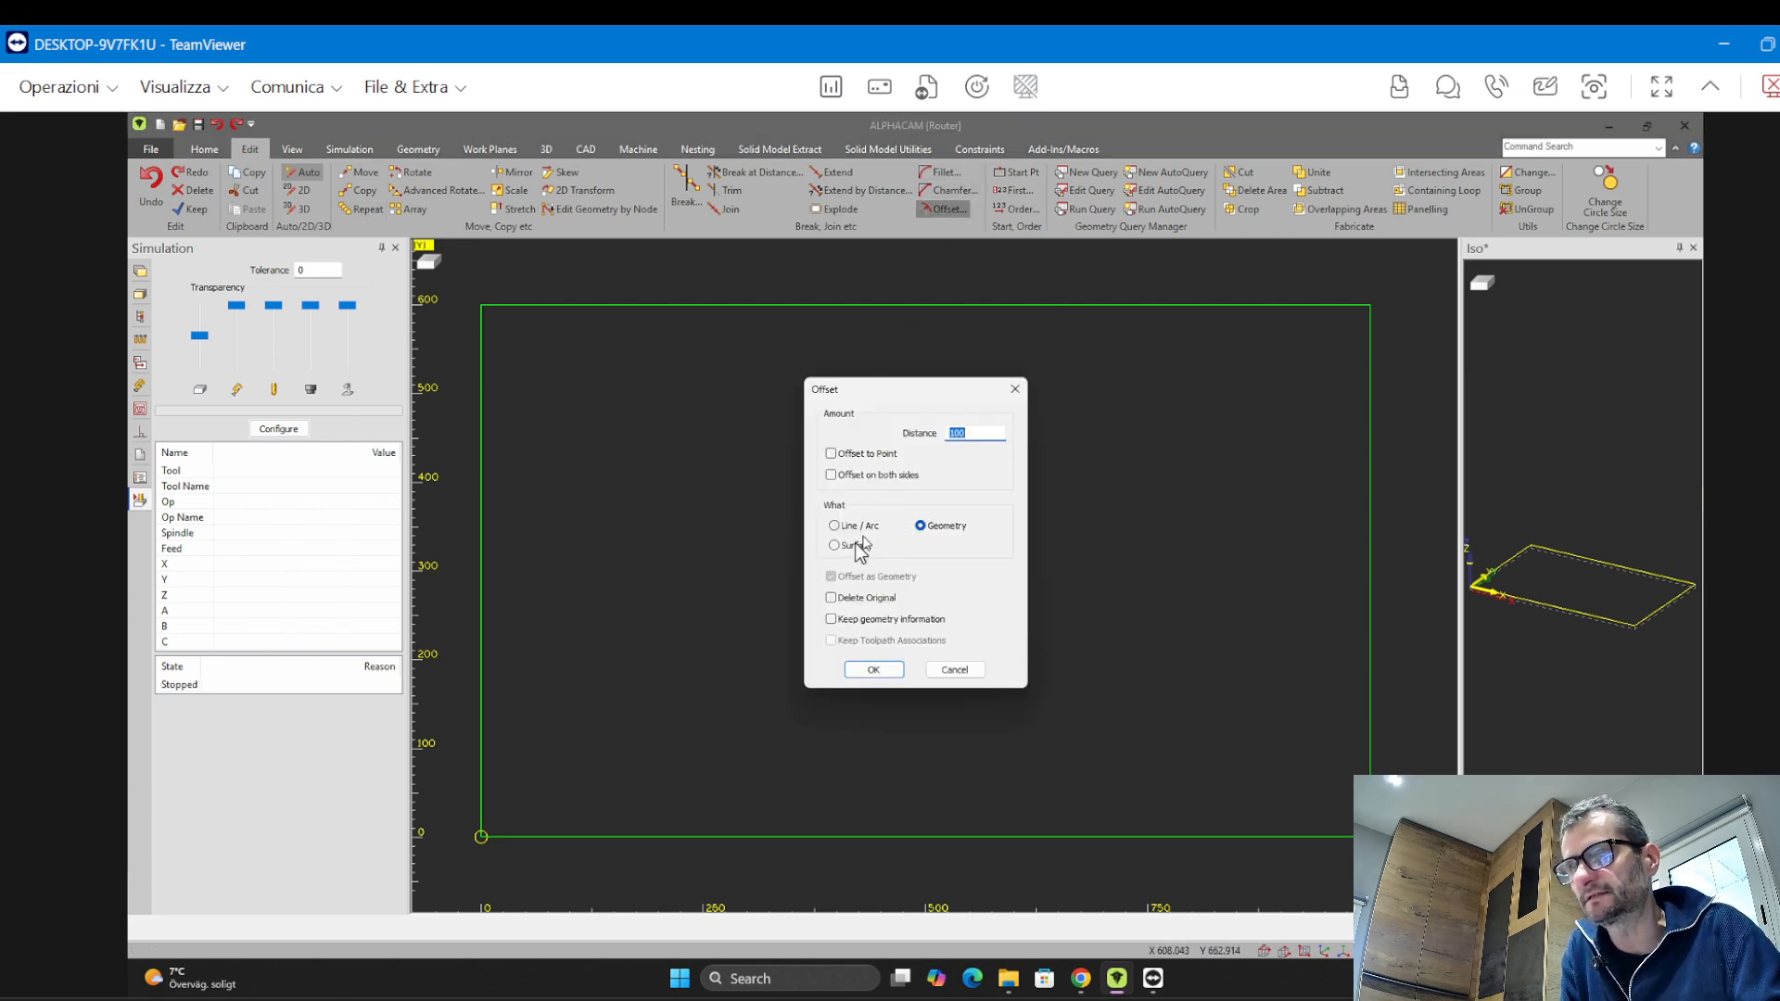
pyautogui.moveTo(938, 395); pyautogui.dragTo(304, 134)
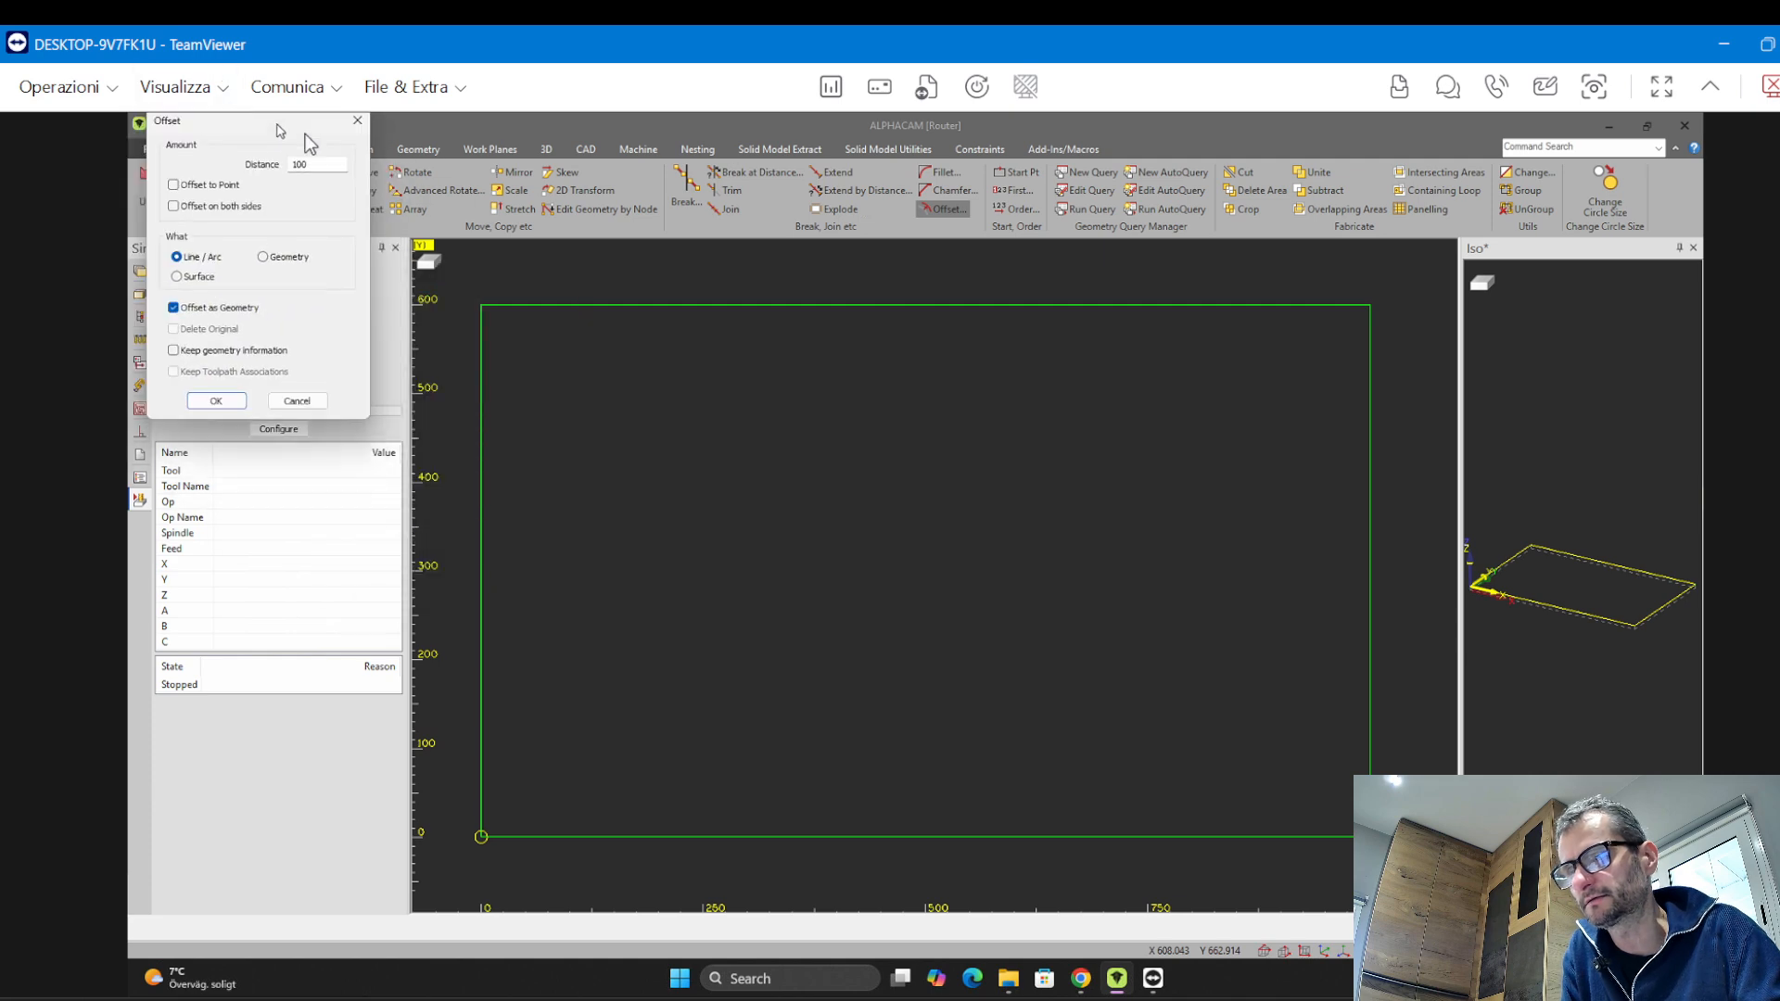
pyautogui.click(243, 410)
pyautogui.click(478, 482)
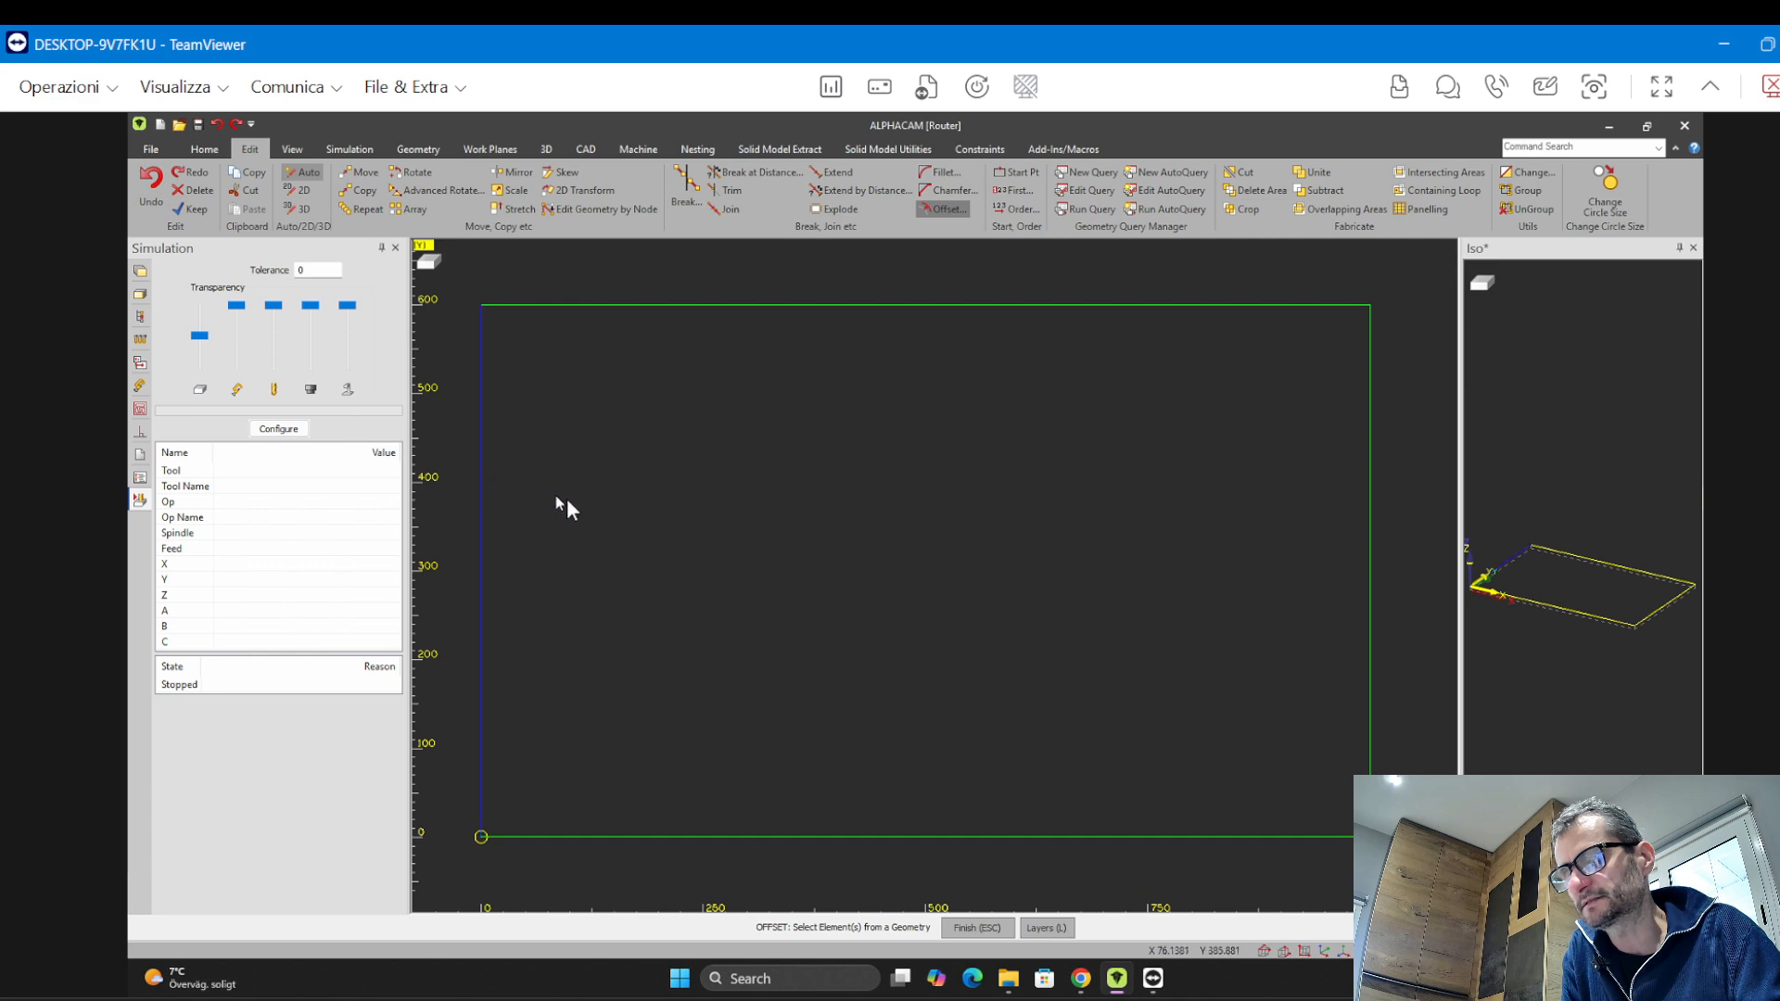
pyautogui.click(679, 526)
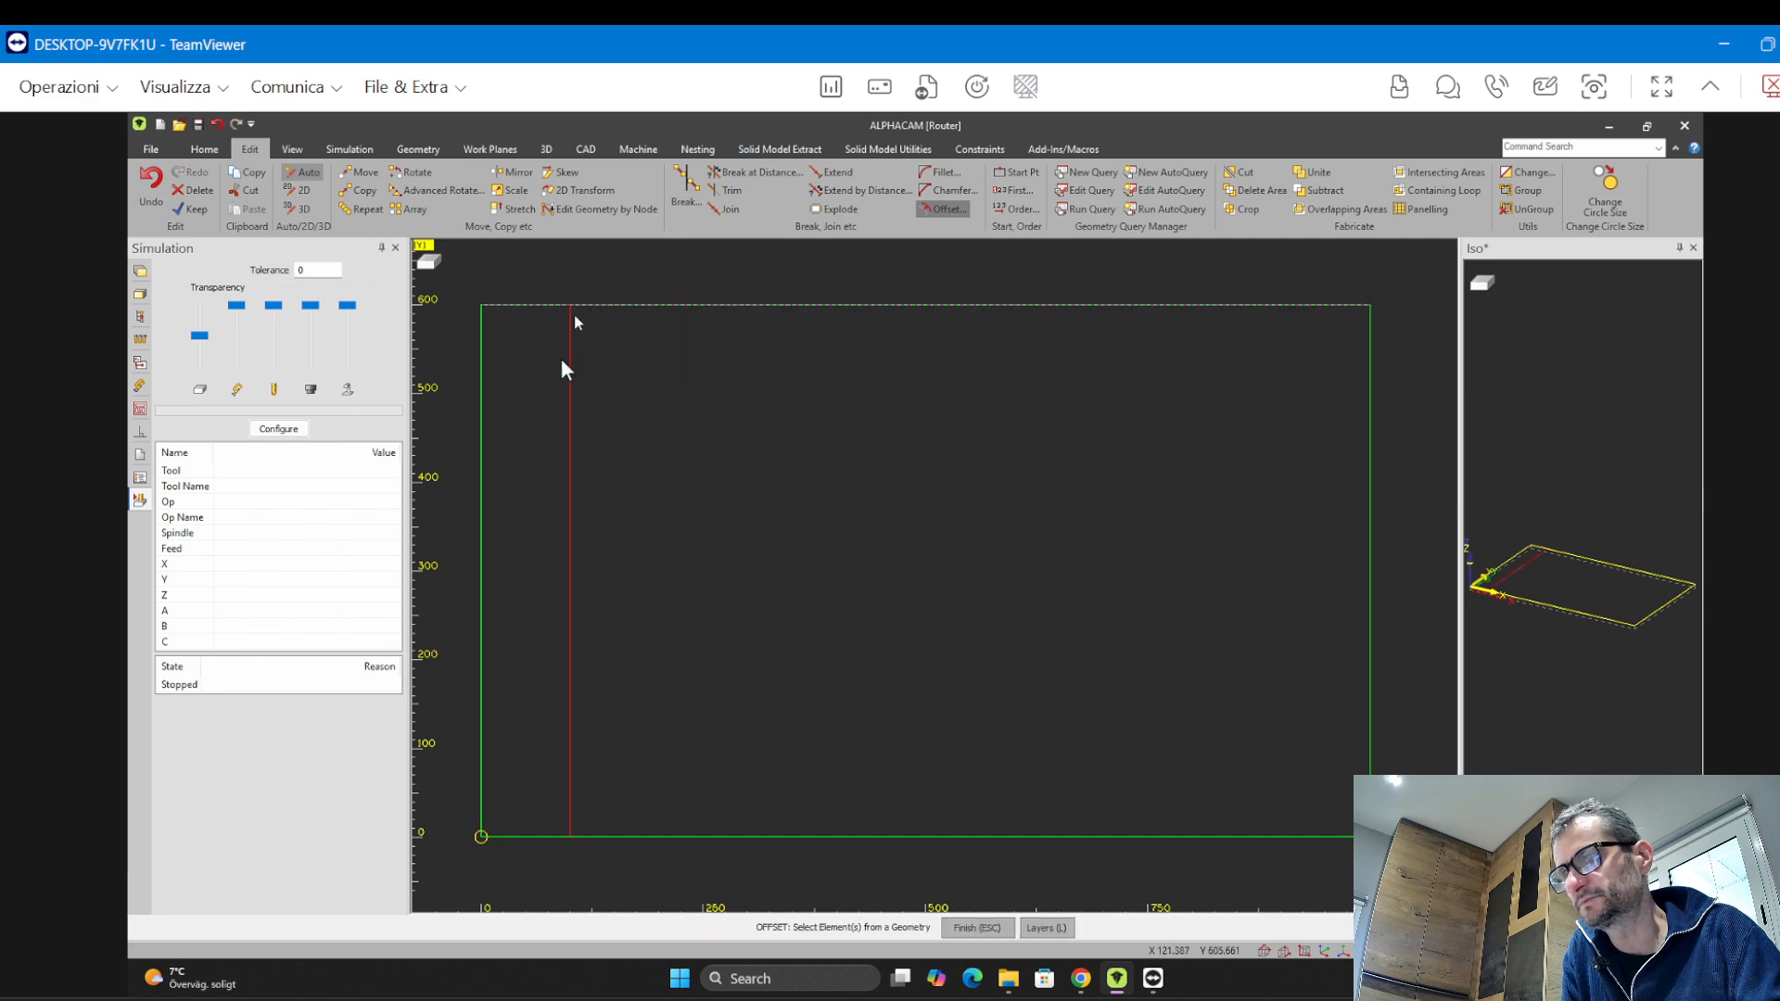
pyautogui.click(484, 455)
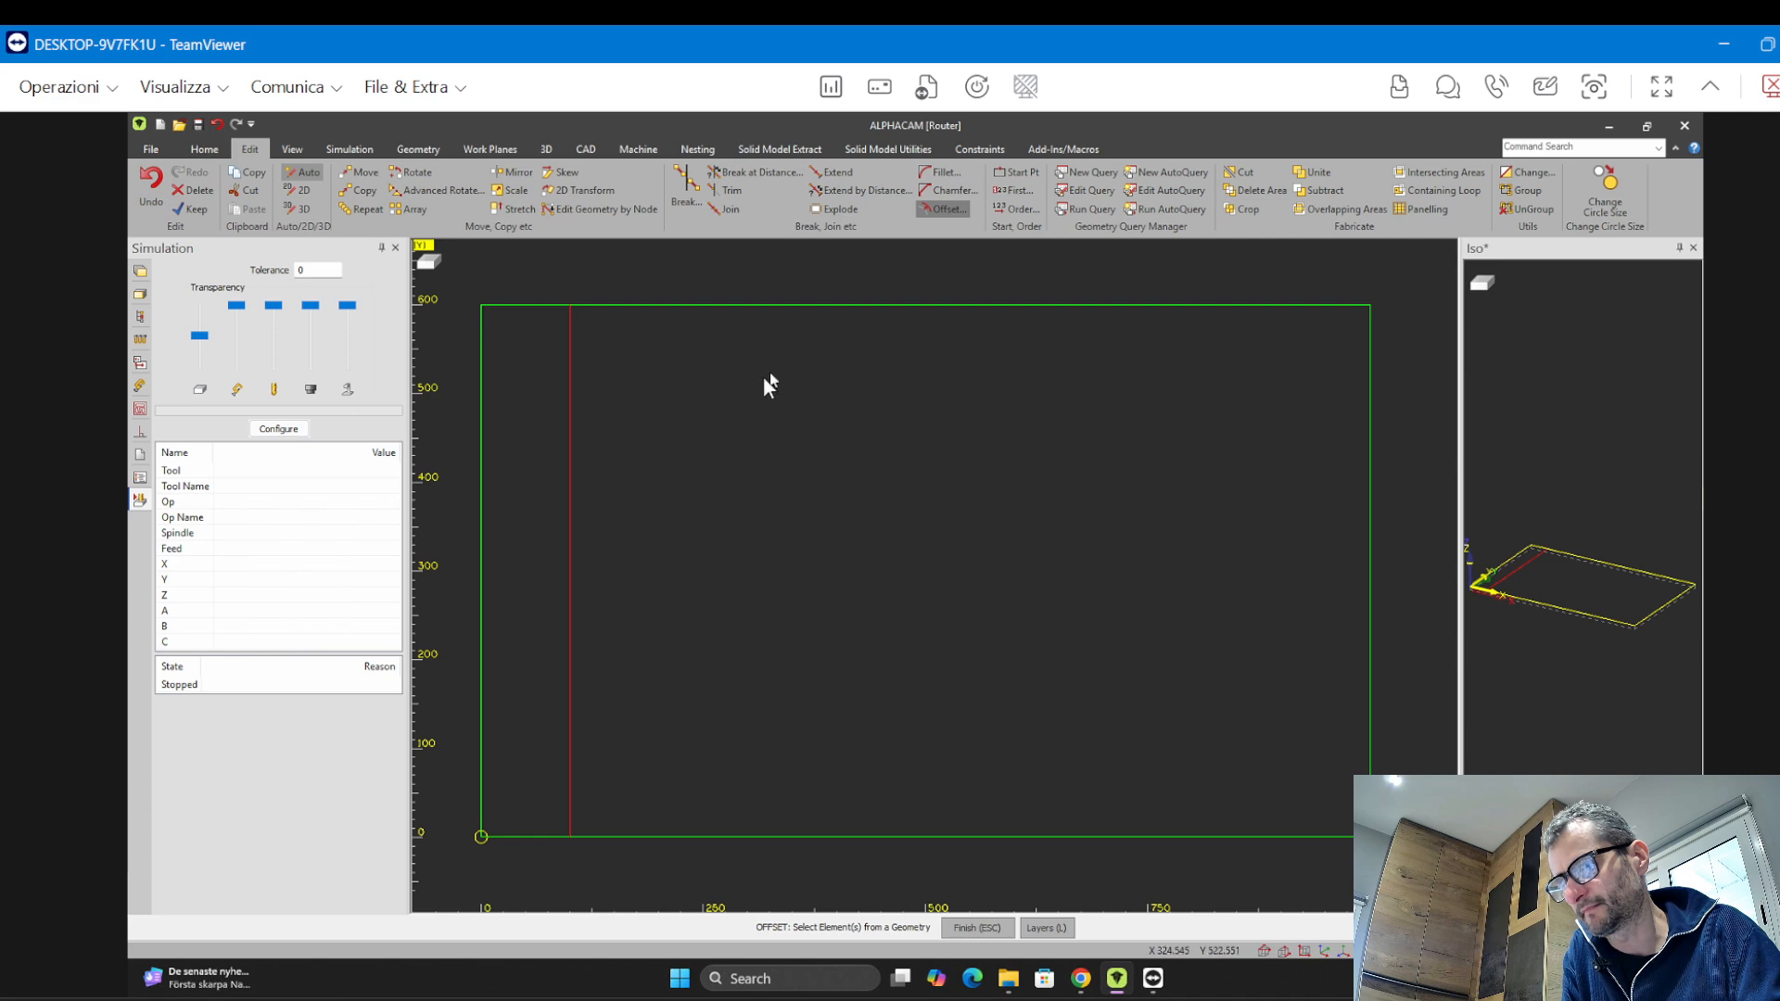
pyautogui.click(812, 305)
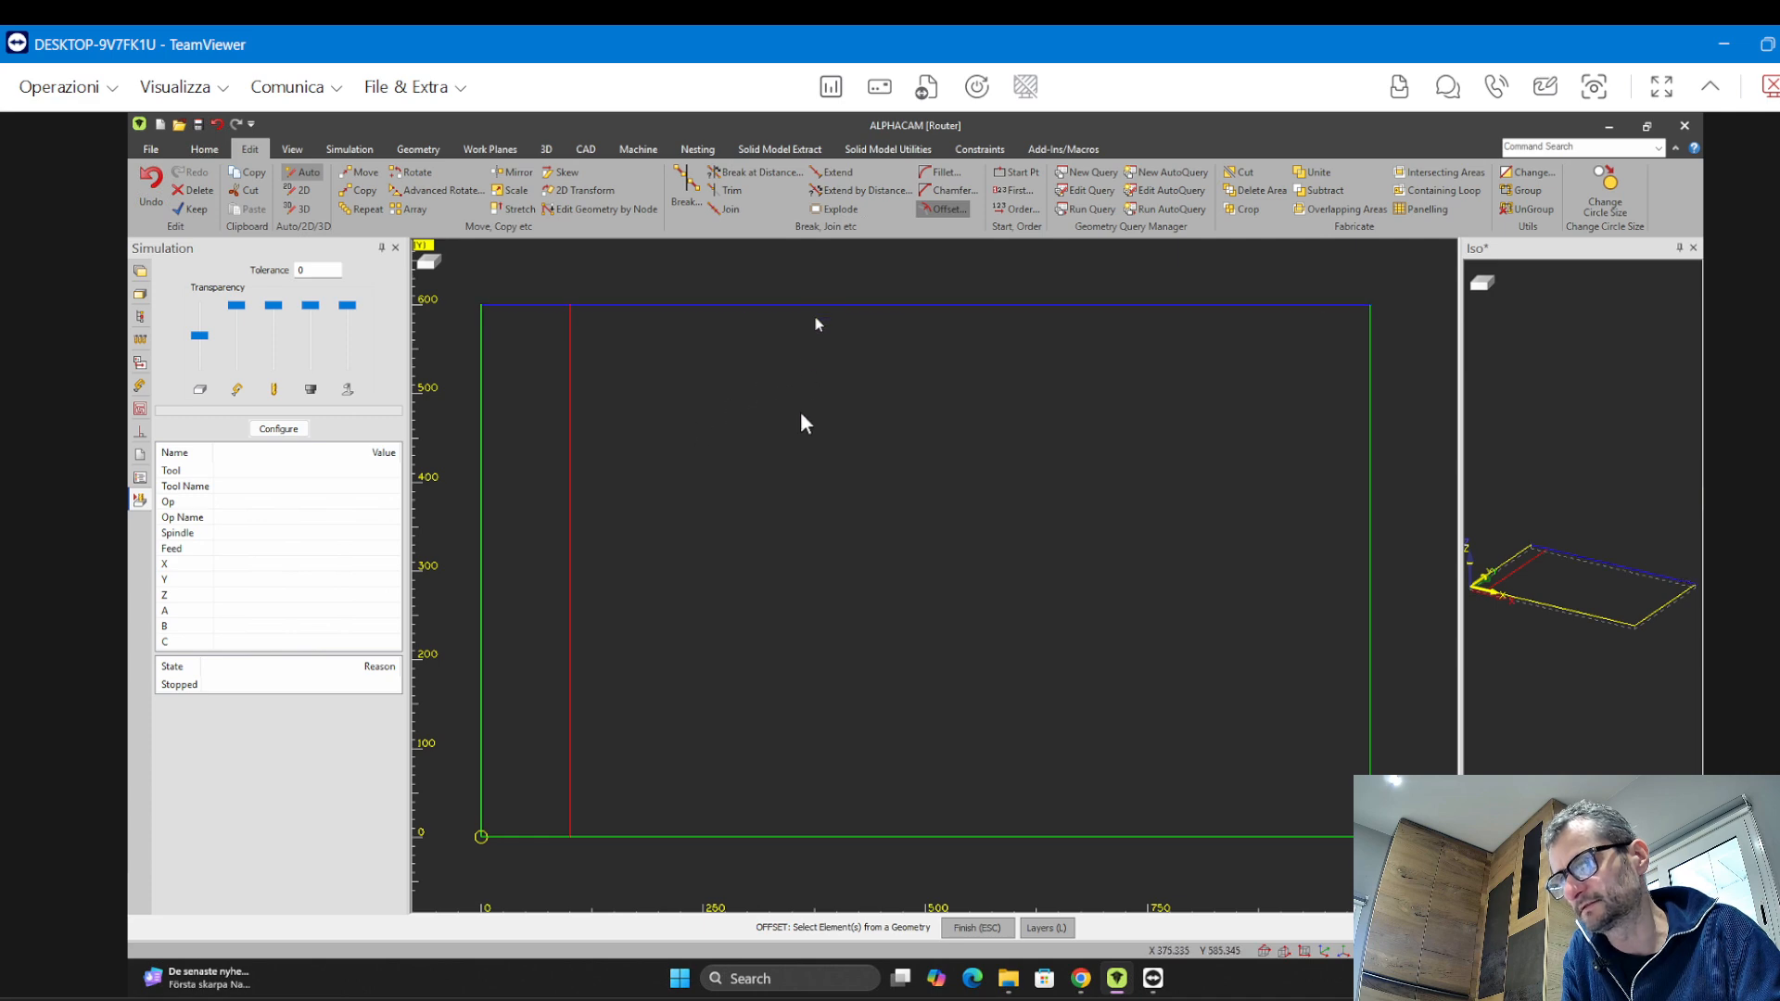
pyautogui.click(793, 449)
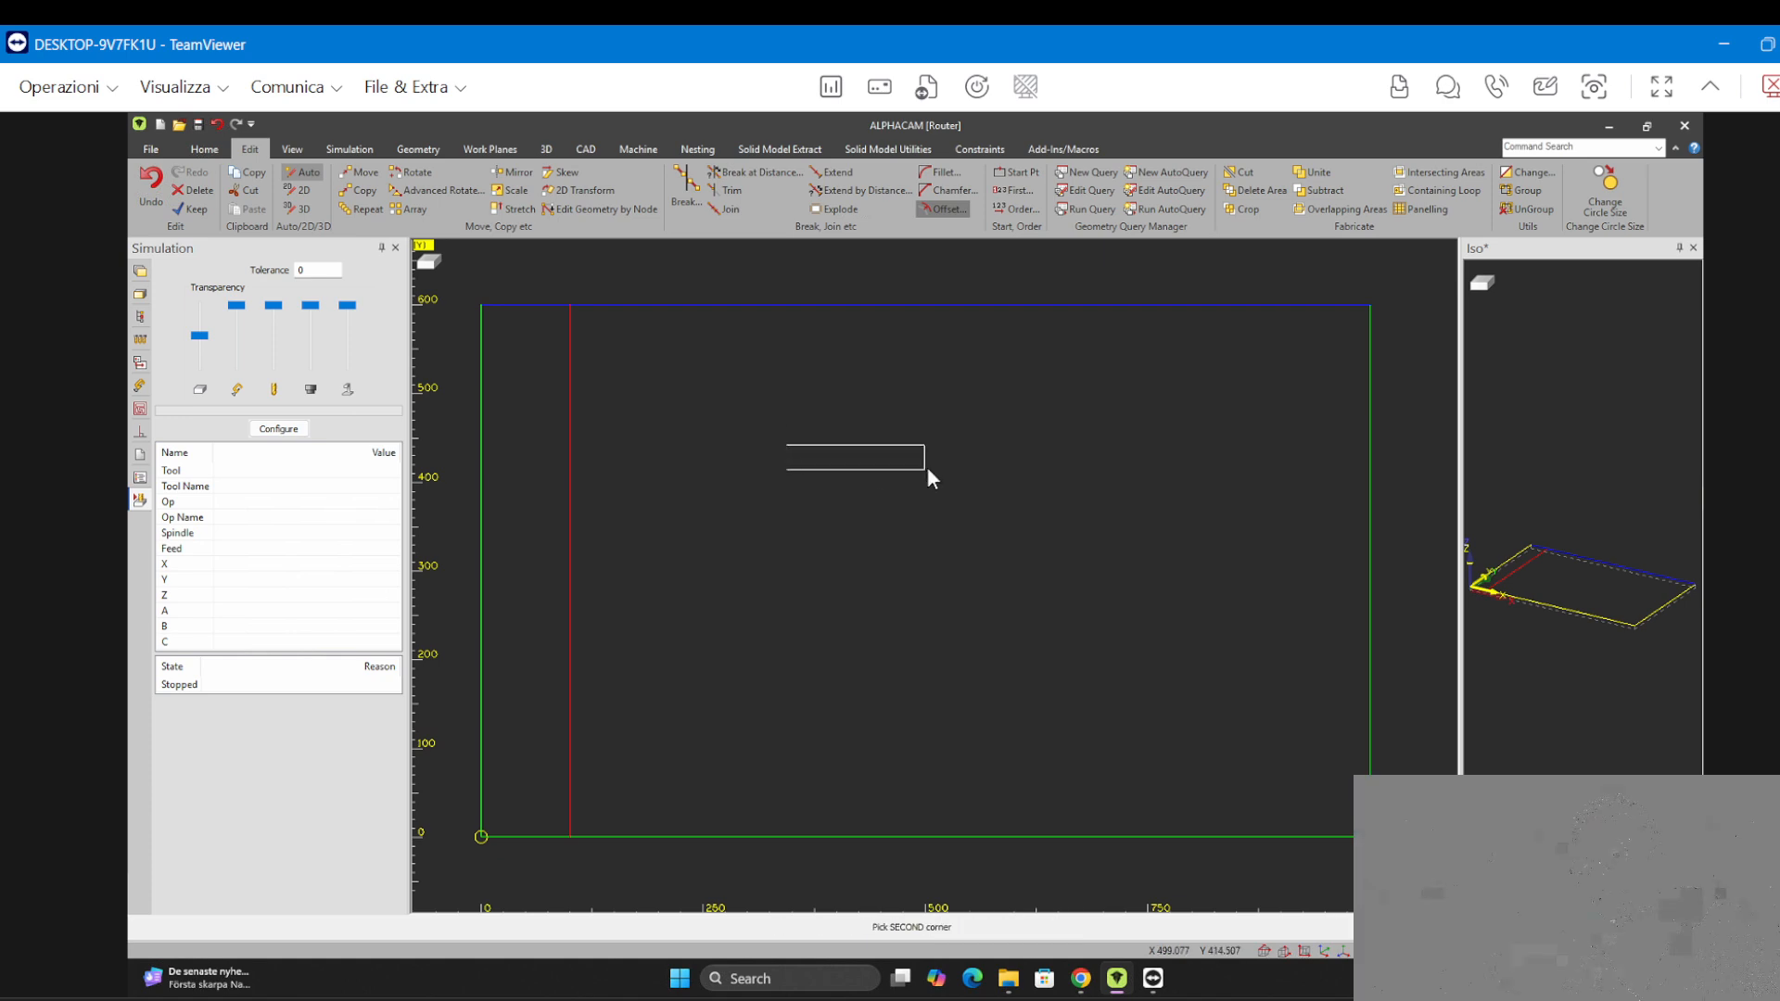
pyautogui.click(927, 468)
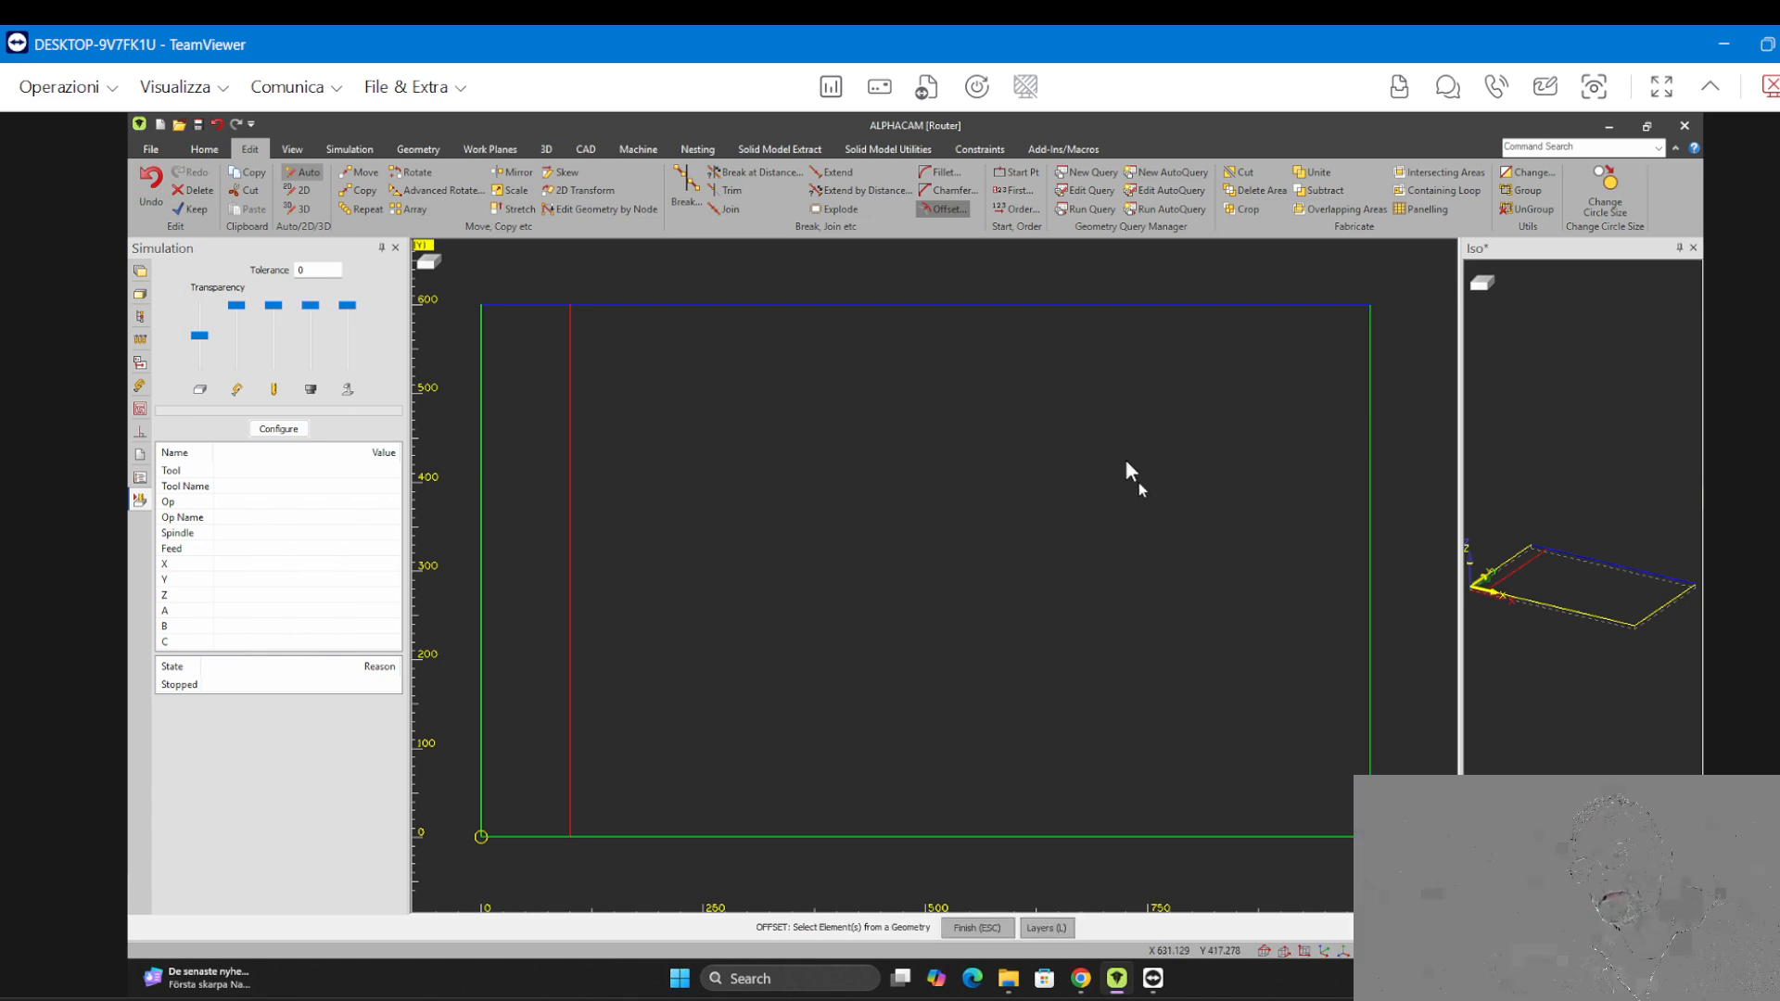
pyautogui.press('Escape')
pyautogui.click(1013, 378)
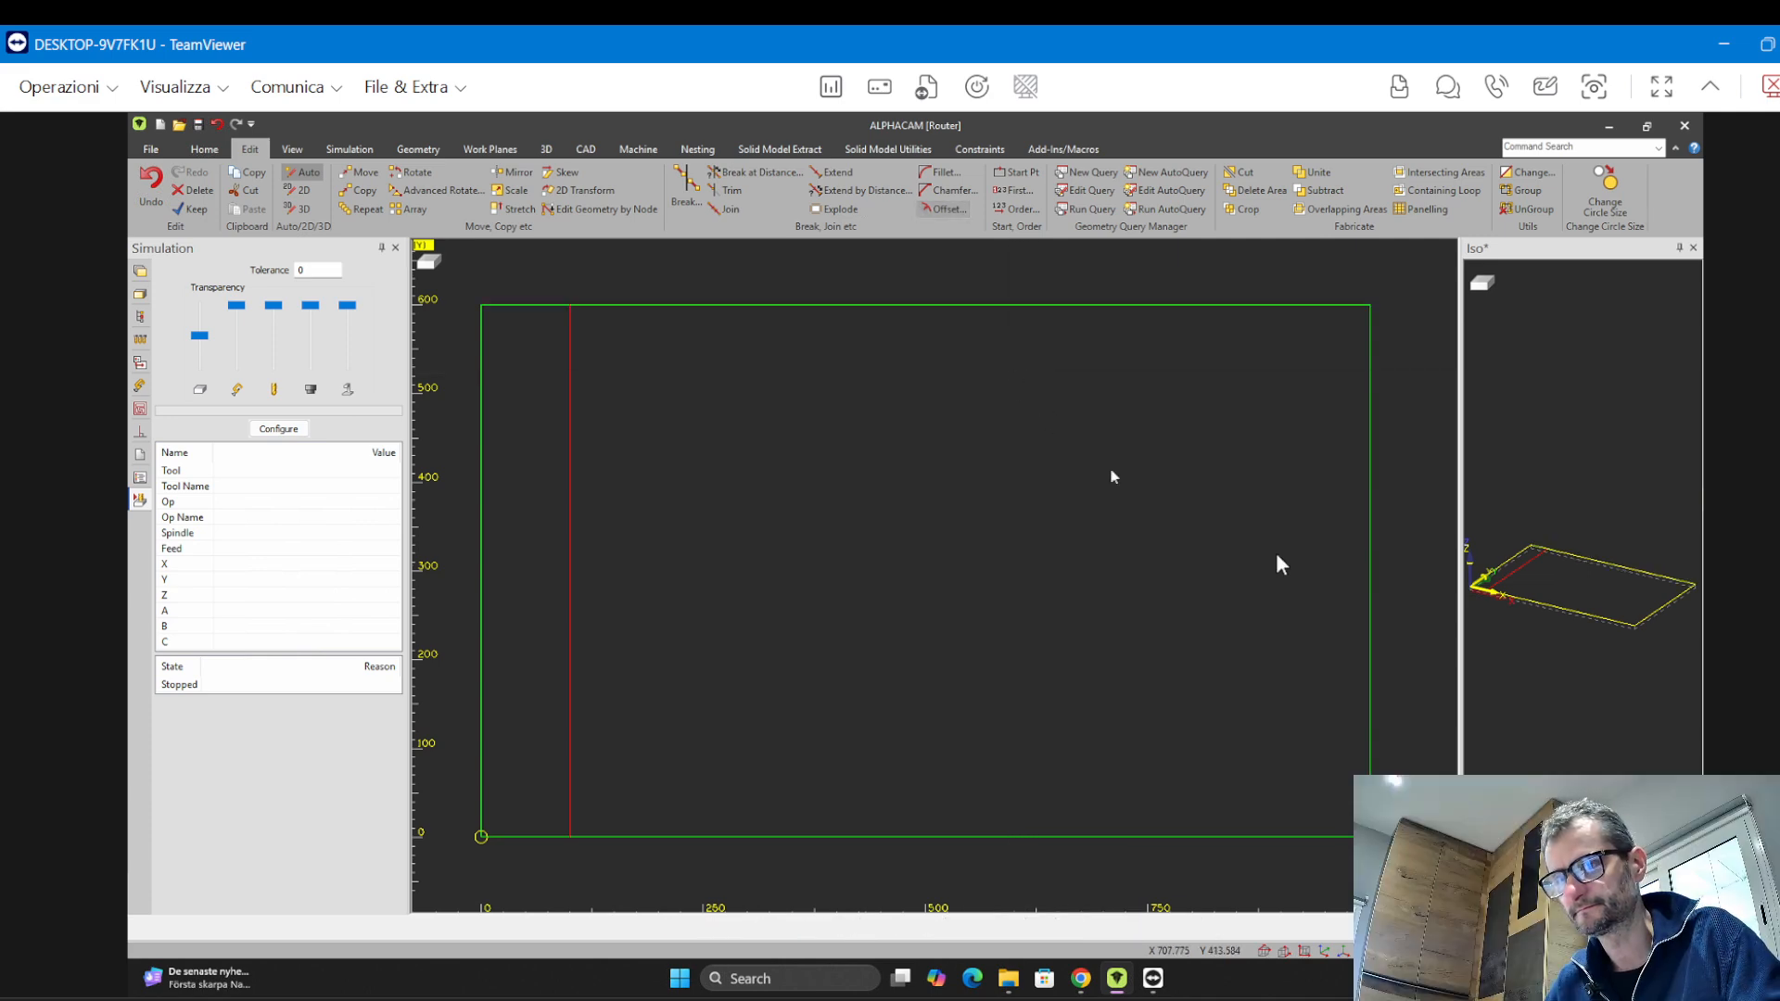
# Offset the rectangle's right edge 100 inward, then undo the edge offsets
pyautogui.click(874, 670)
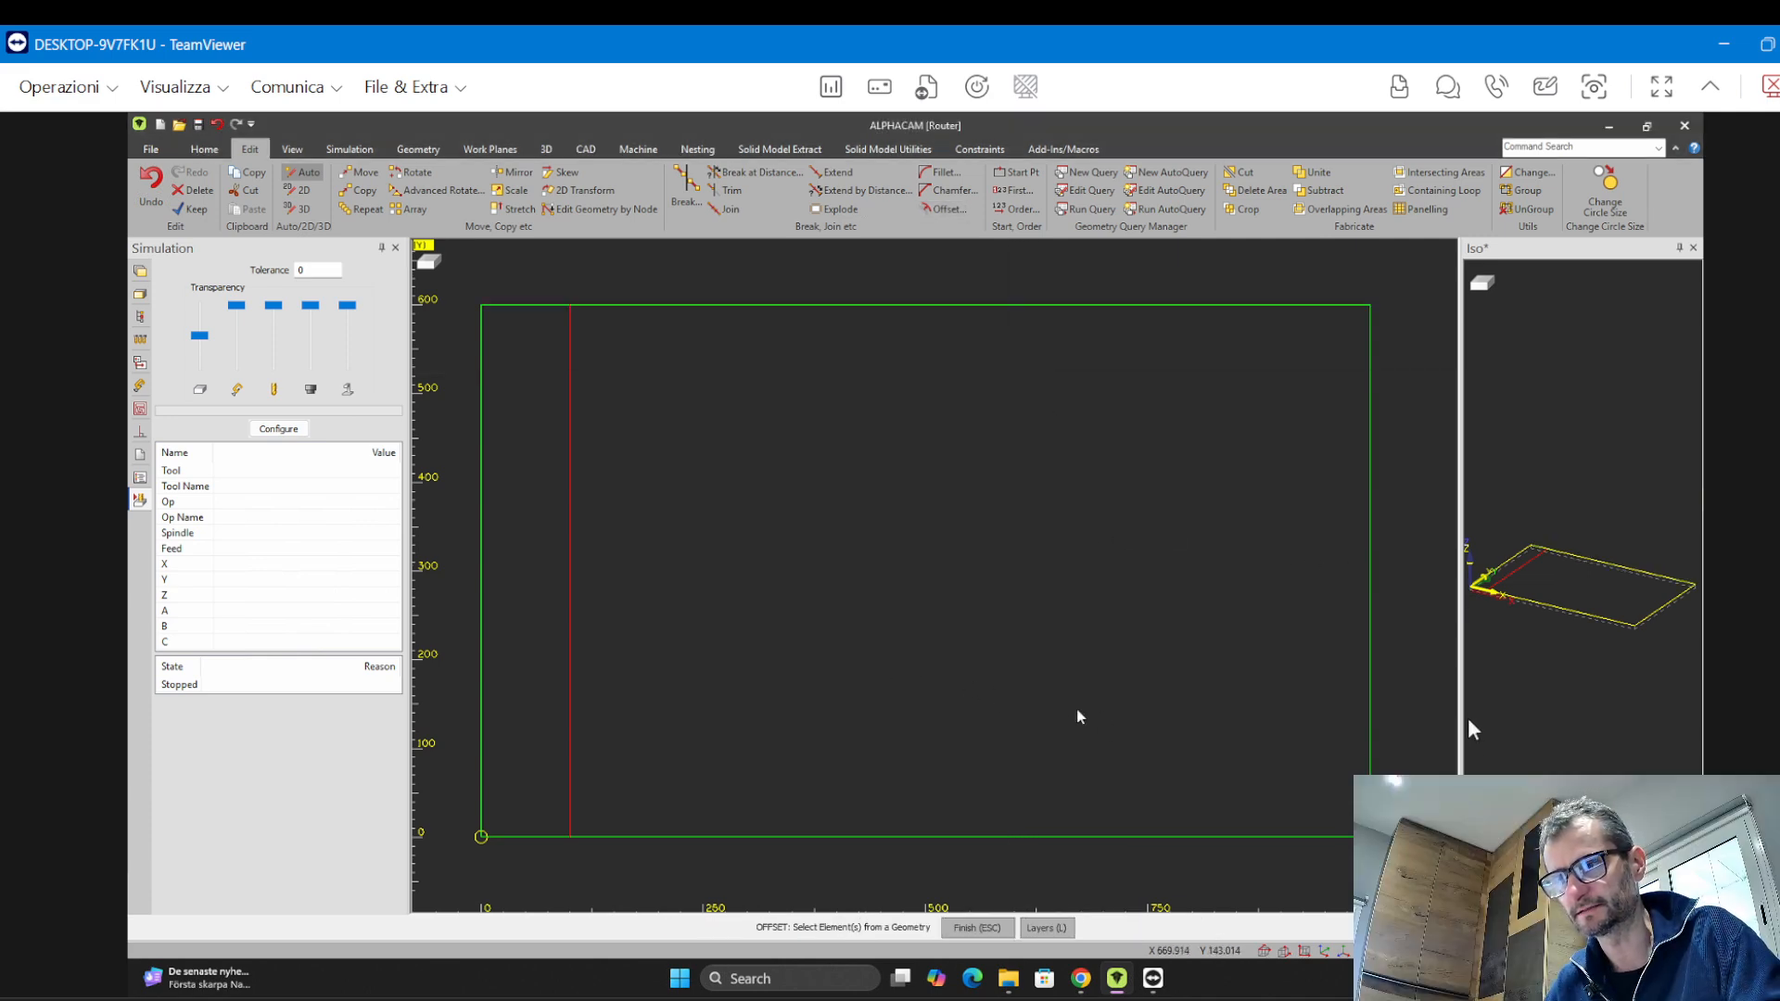
pyautogui.click(1370, 688)
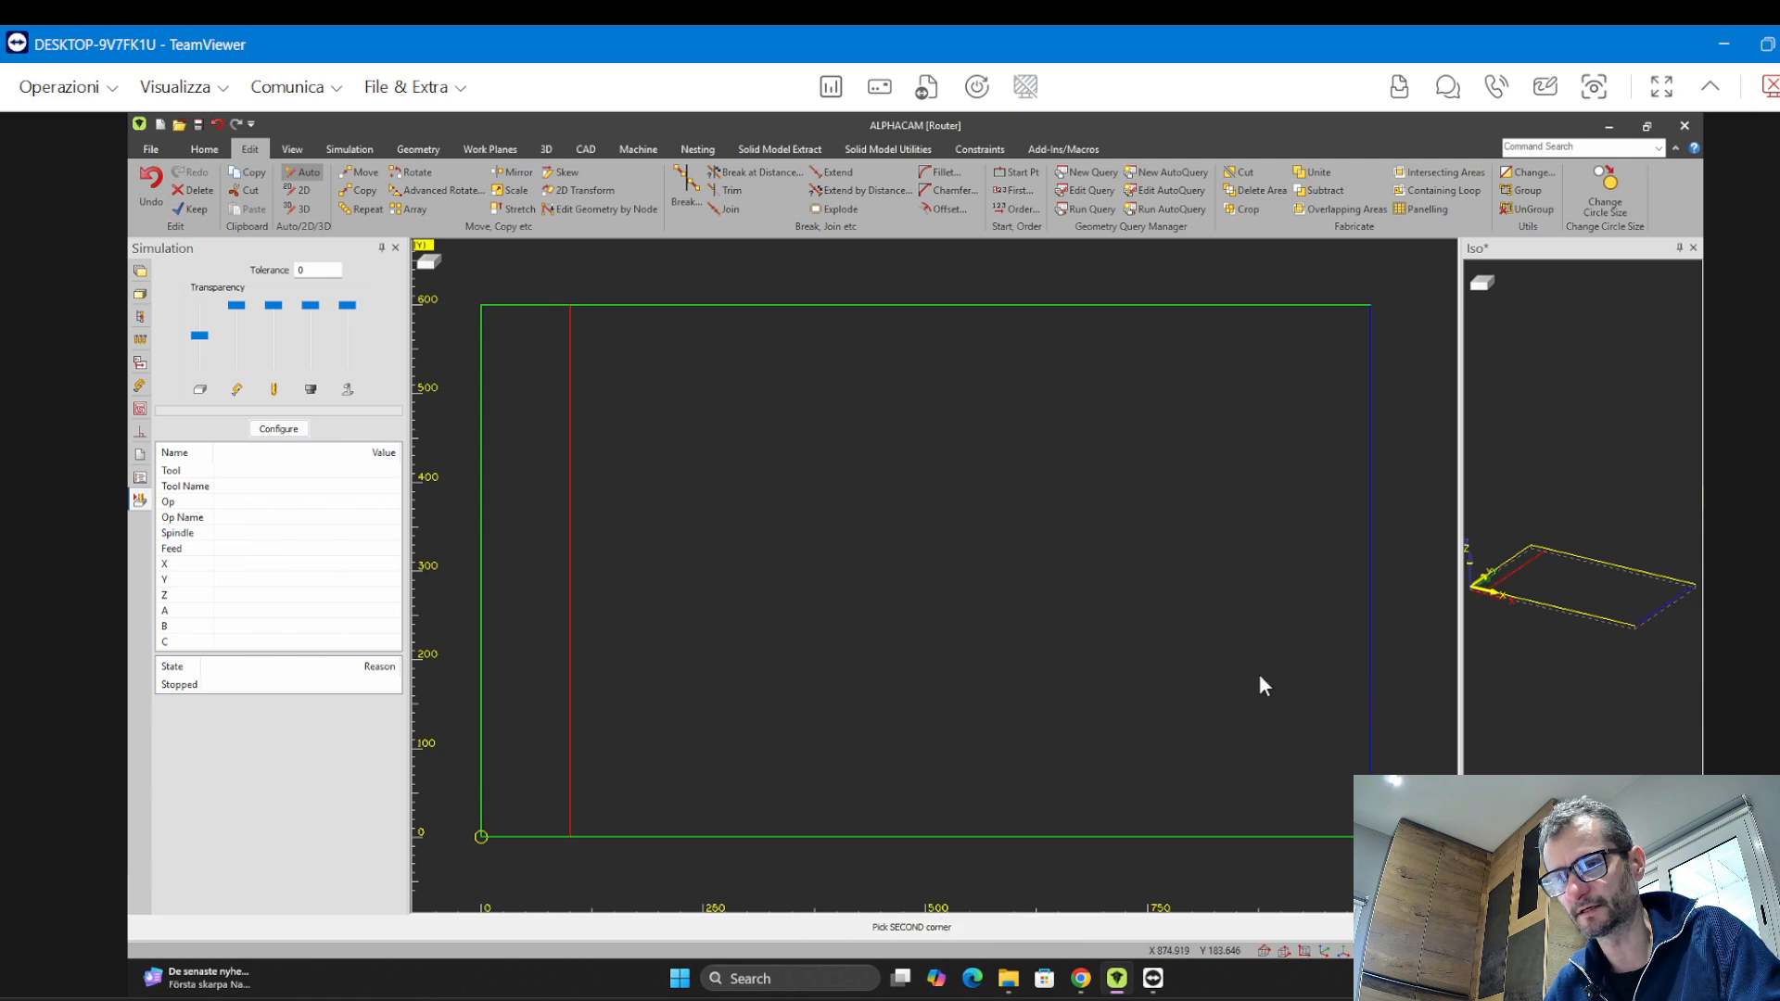
pyautogui.click(1152, 664)
pyautogui.click(1097, 664)
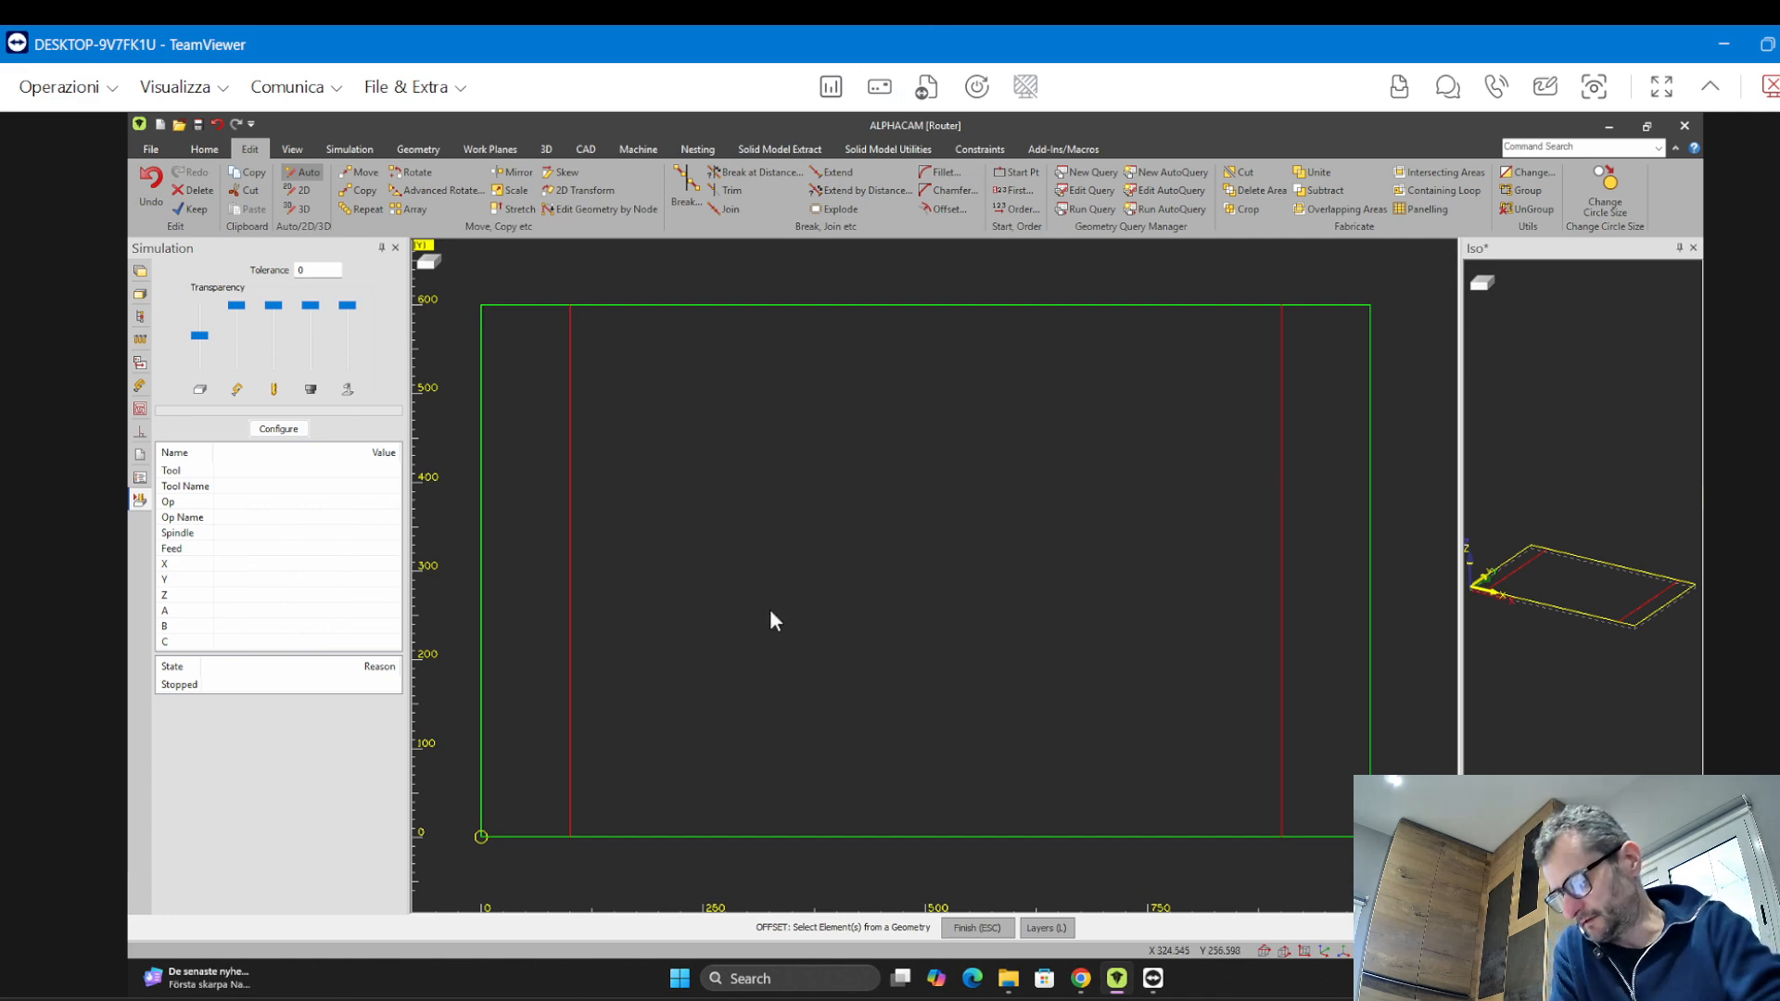
pyautogui.hotkey('ctrl', 'z')
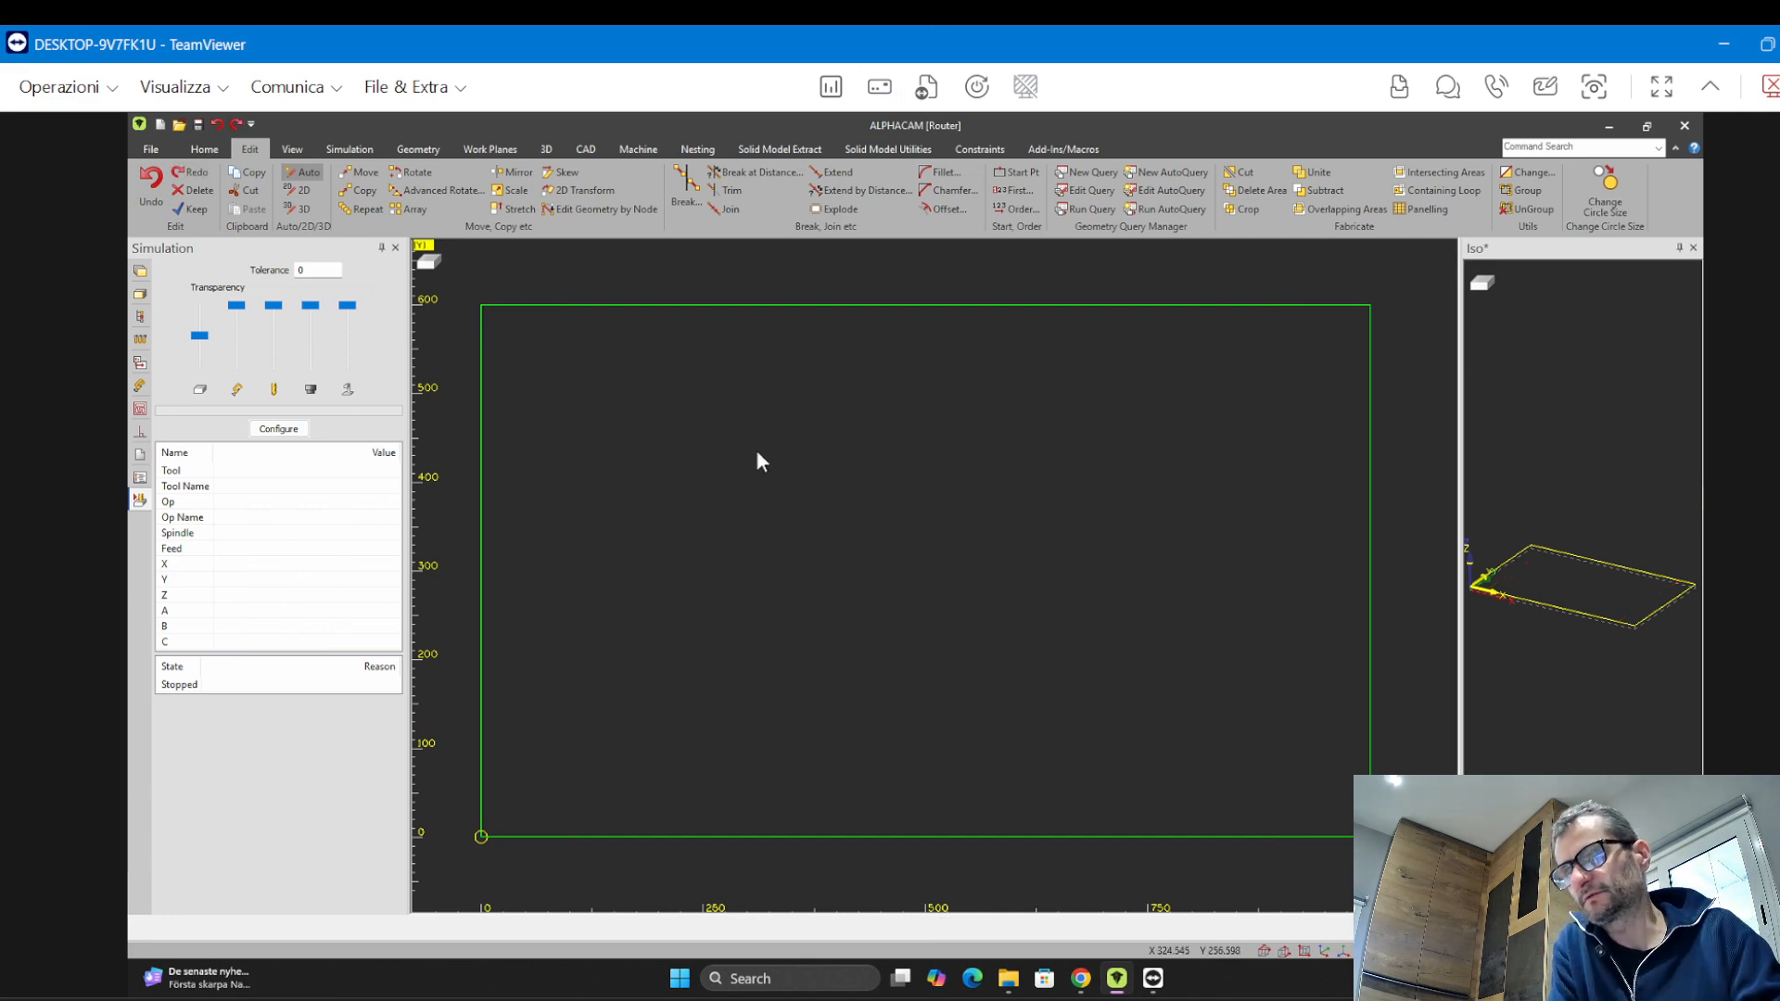
# Offset the whole rectangle 100 inward as geometry to create an inner rectangle
pyautogui.click(944, 208)
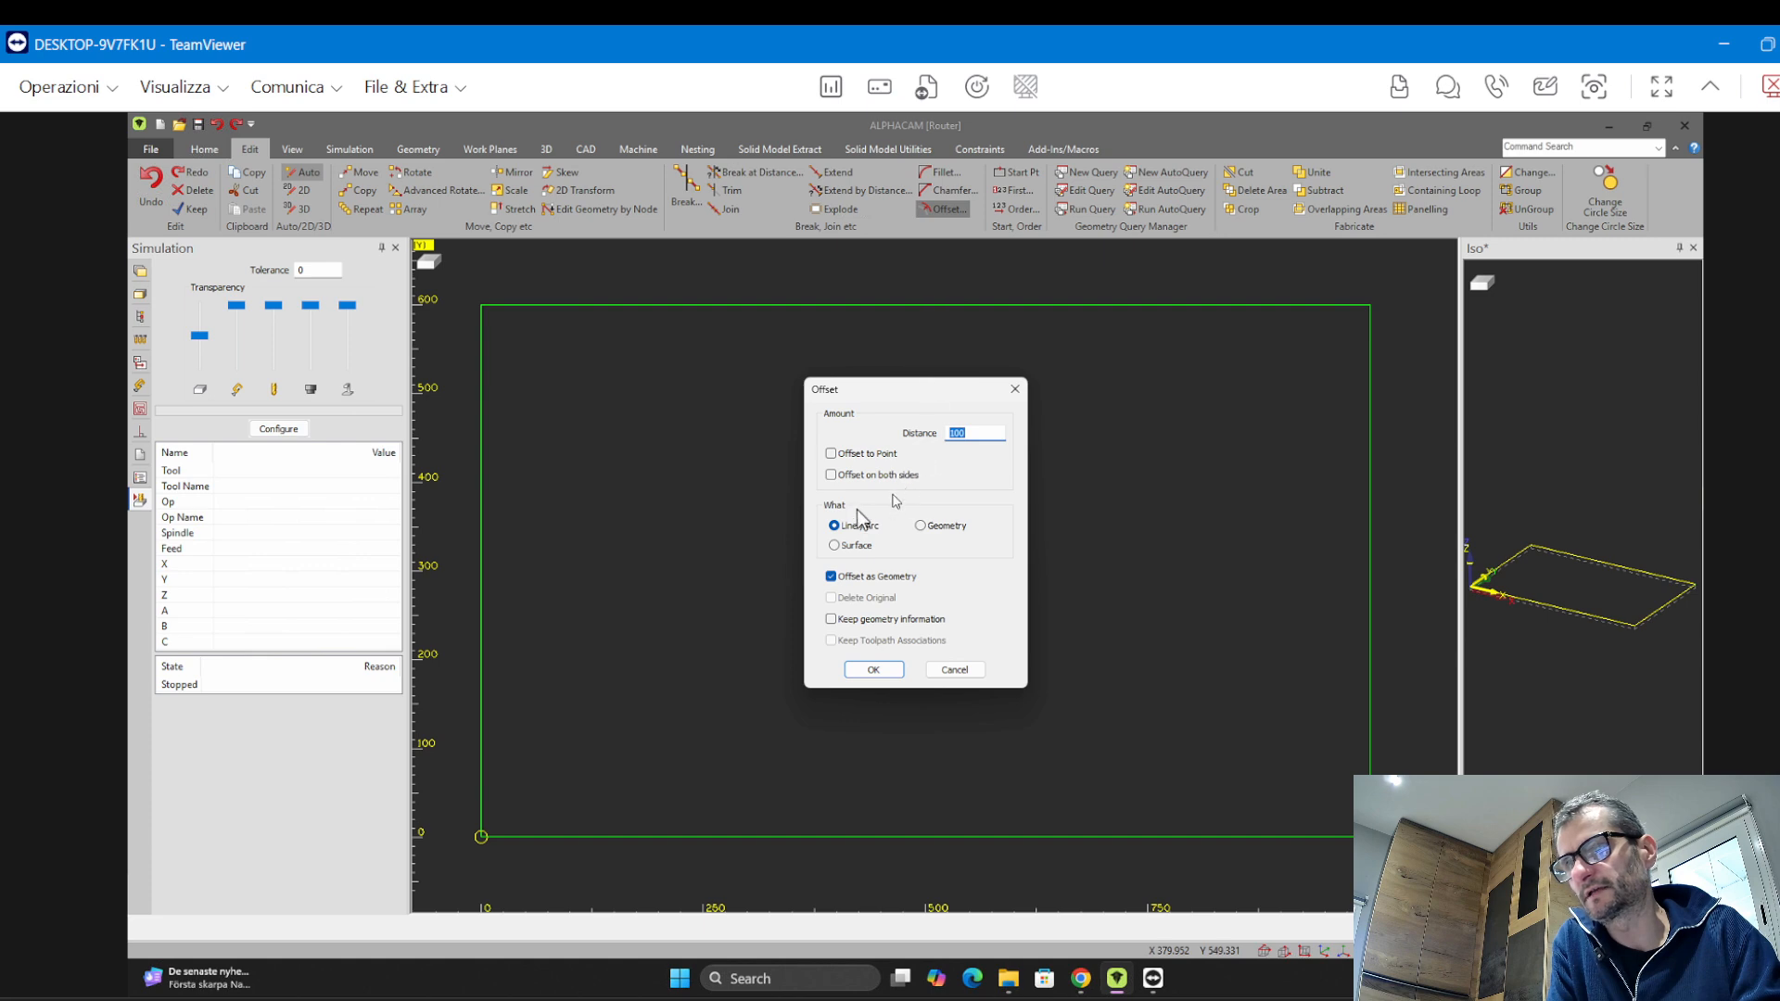
pyautogui.click(920, 526)
pyautogui.click(874, 669)
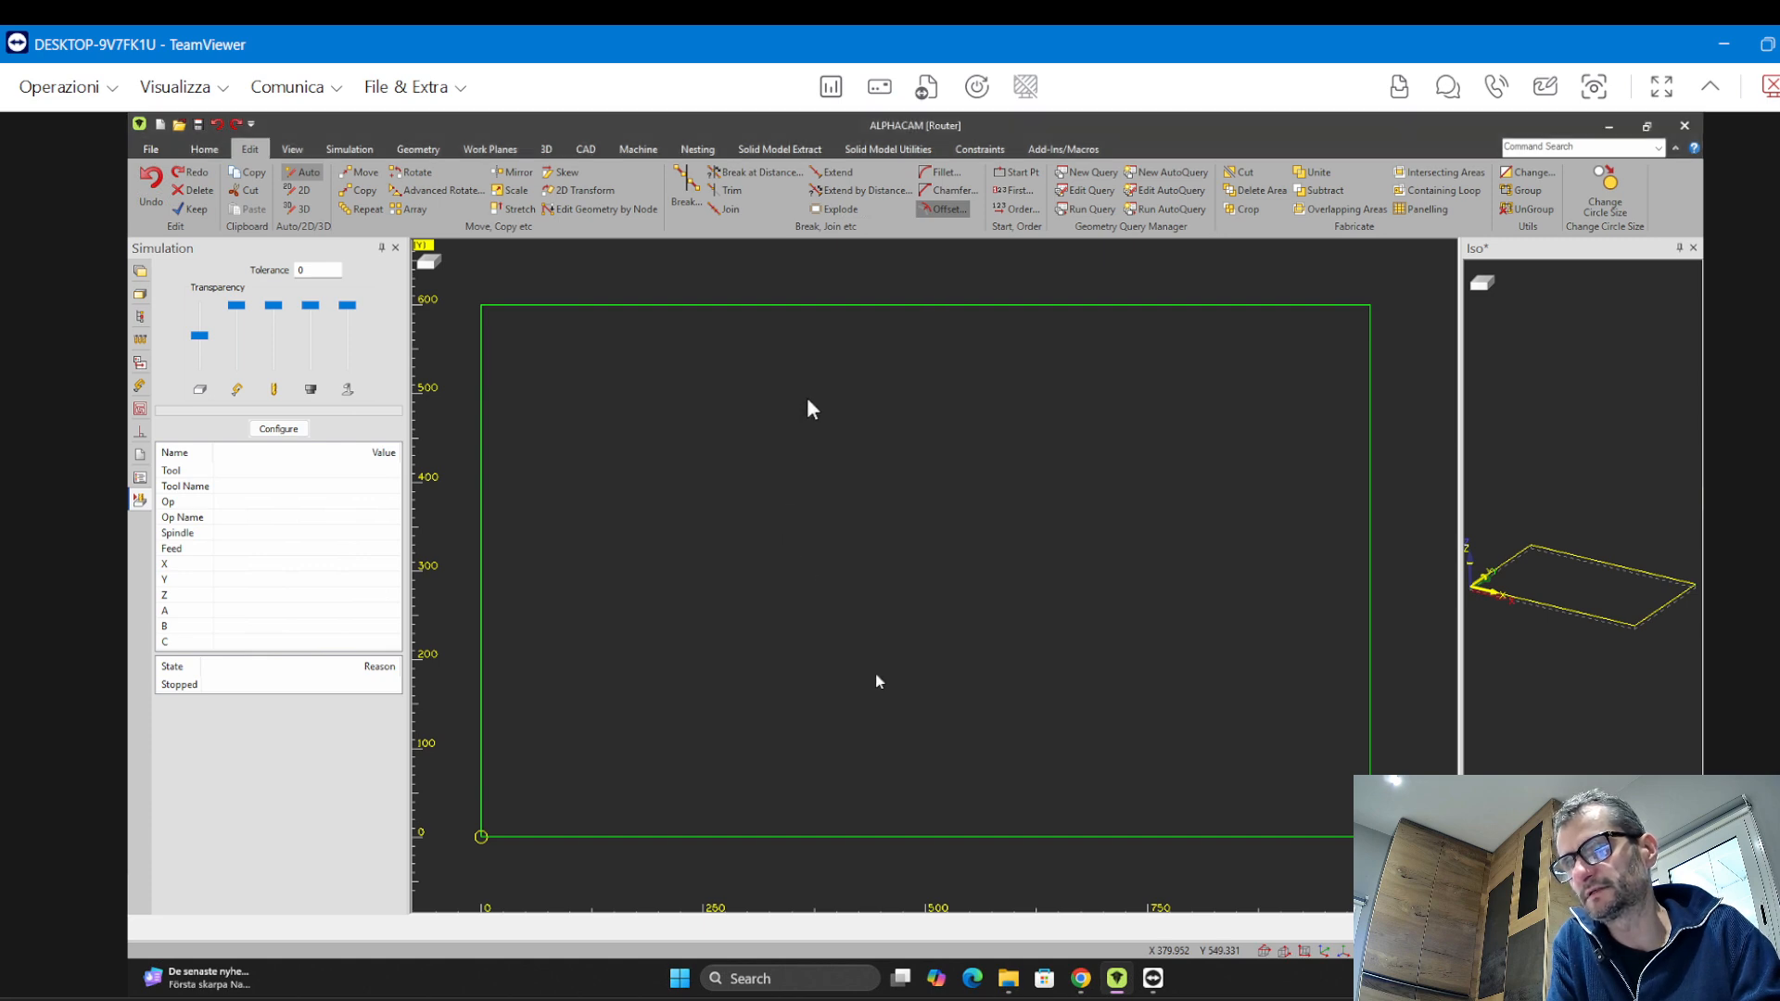
pyautogui.click(875, 305)
pyautogui.click(875, 424)
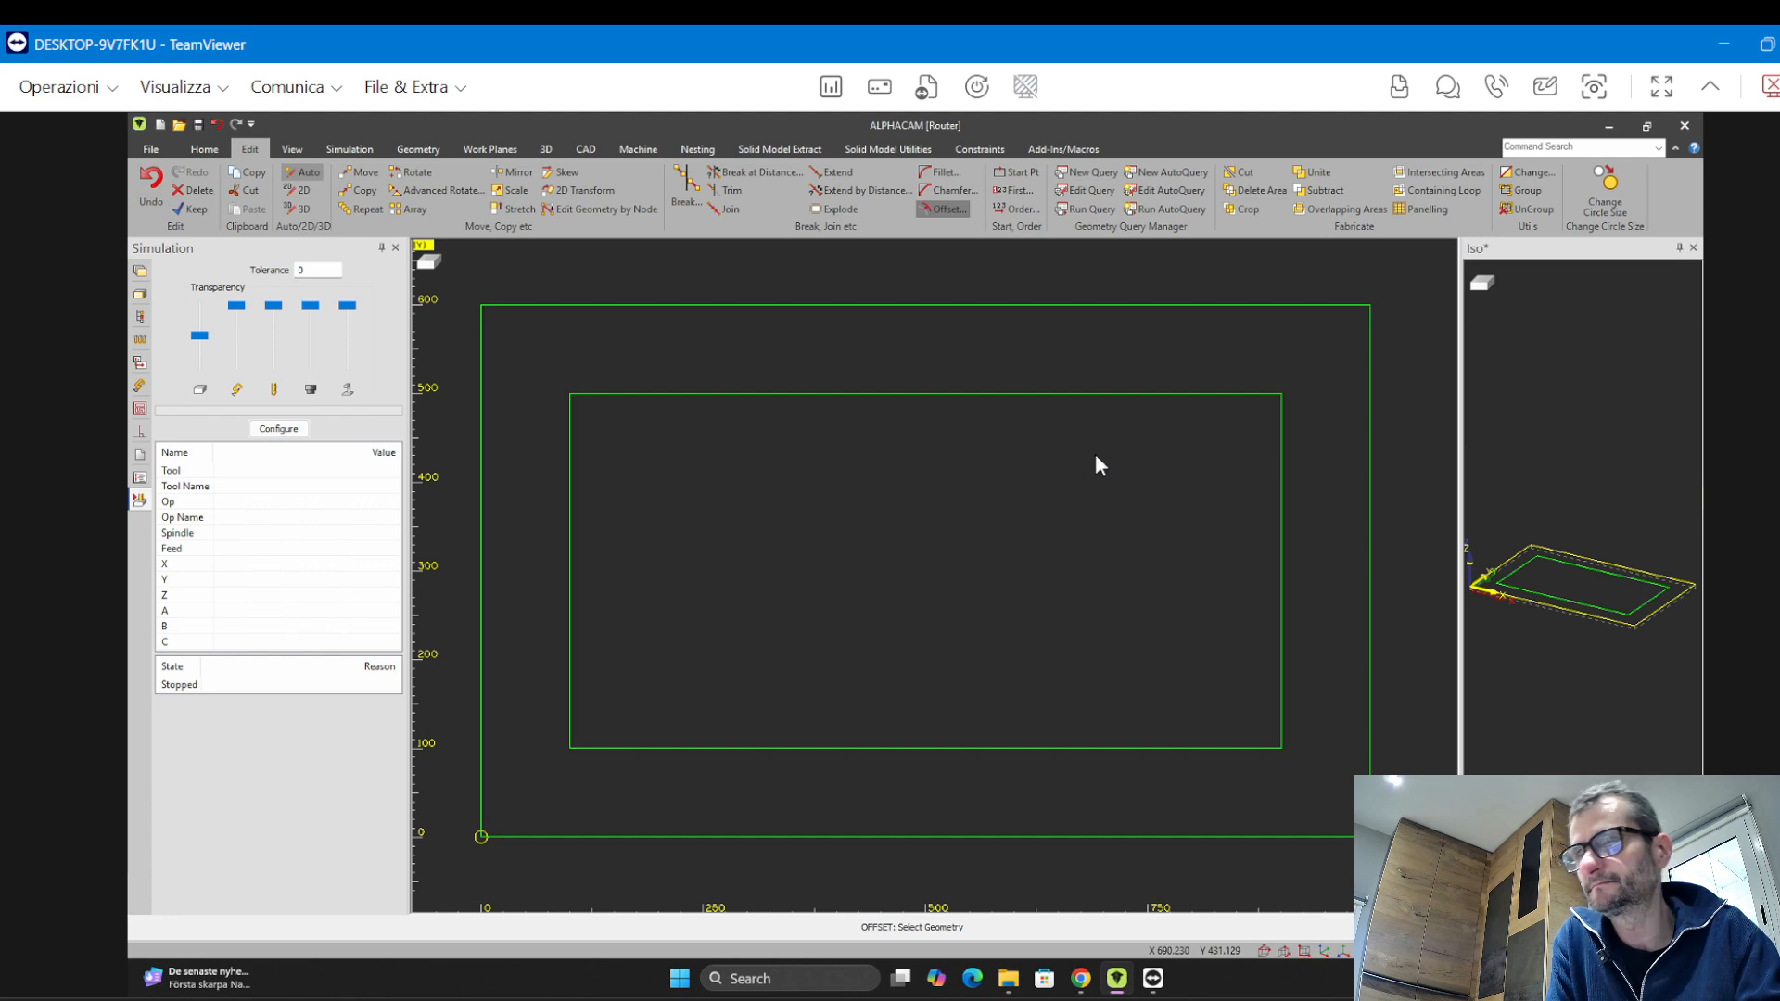
# Fillet the inner rectangle's top-right corner with a radius of 100
pyautogui.click(943, 171)
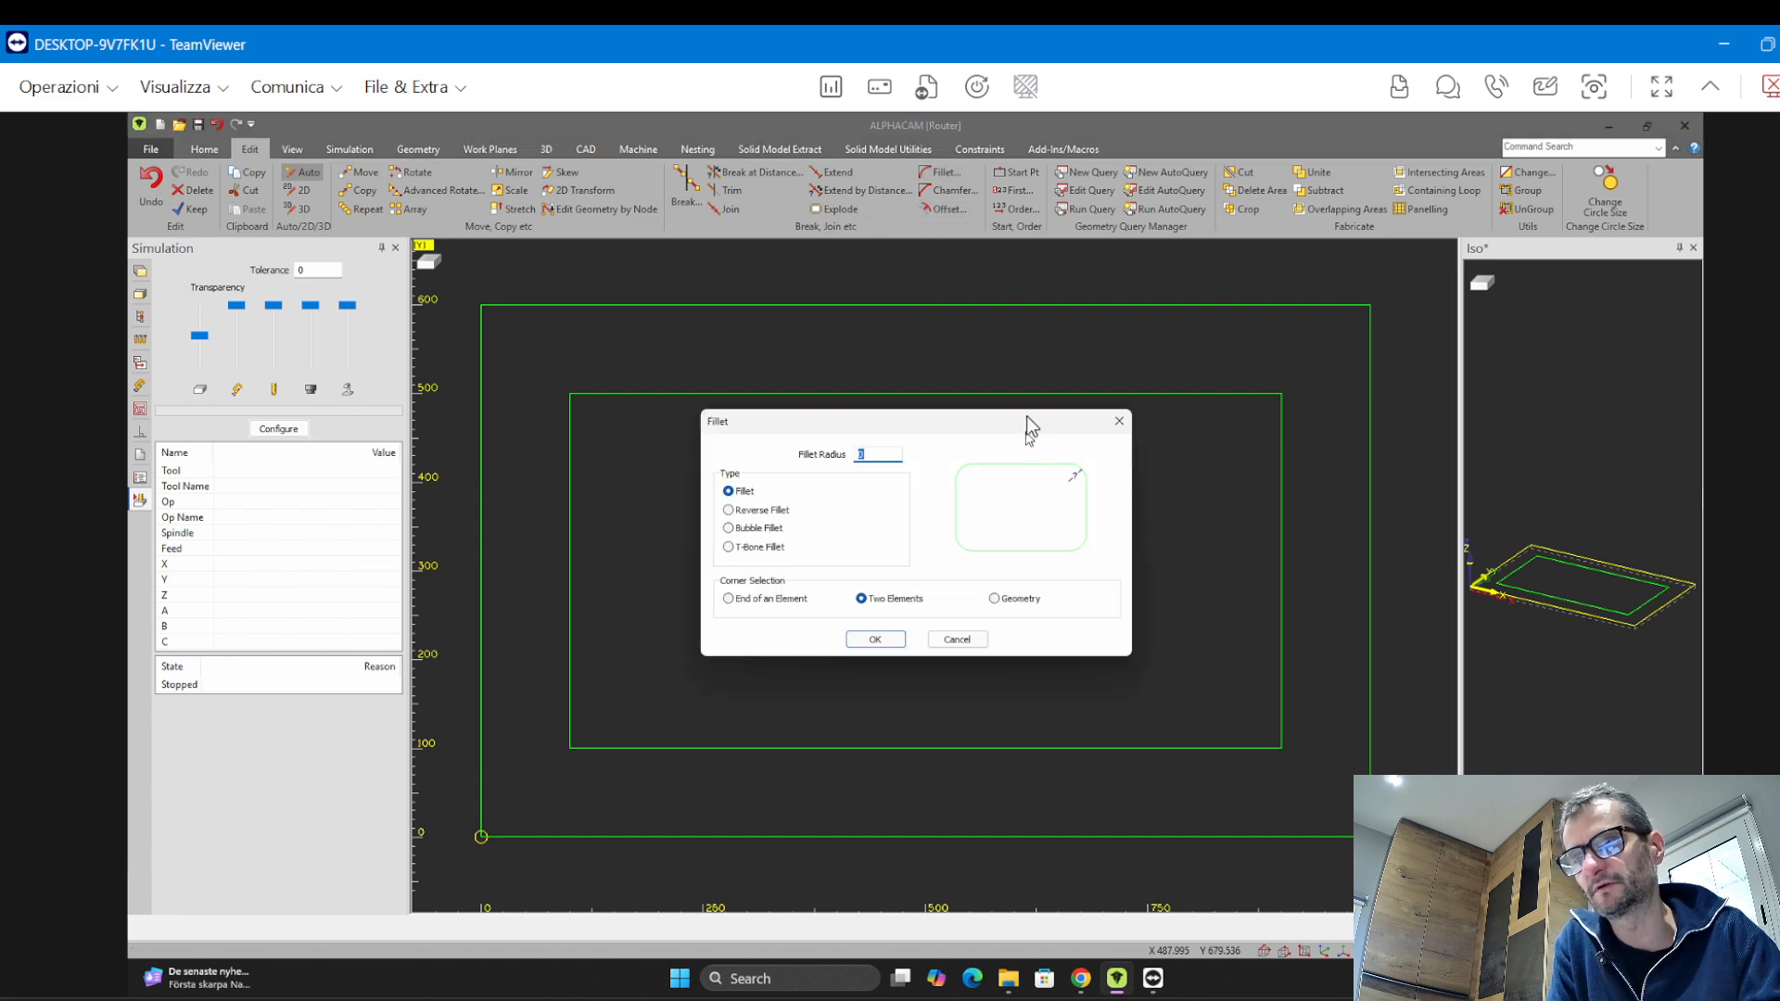
pyautogui.moveTo(1026, 423); pyautogui.dragTo(759, 289)
pyautogui.write('100')
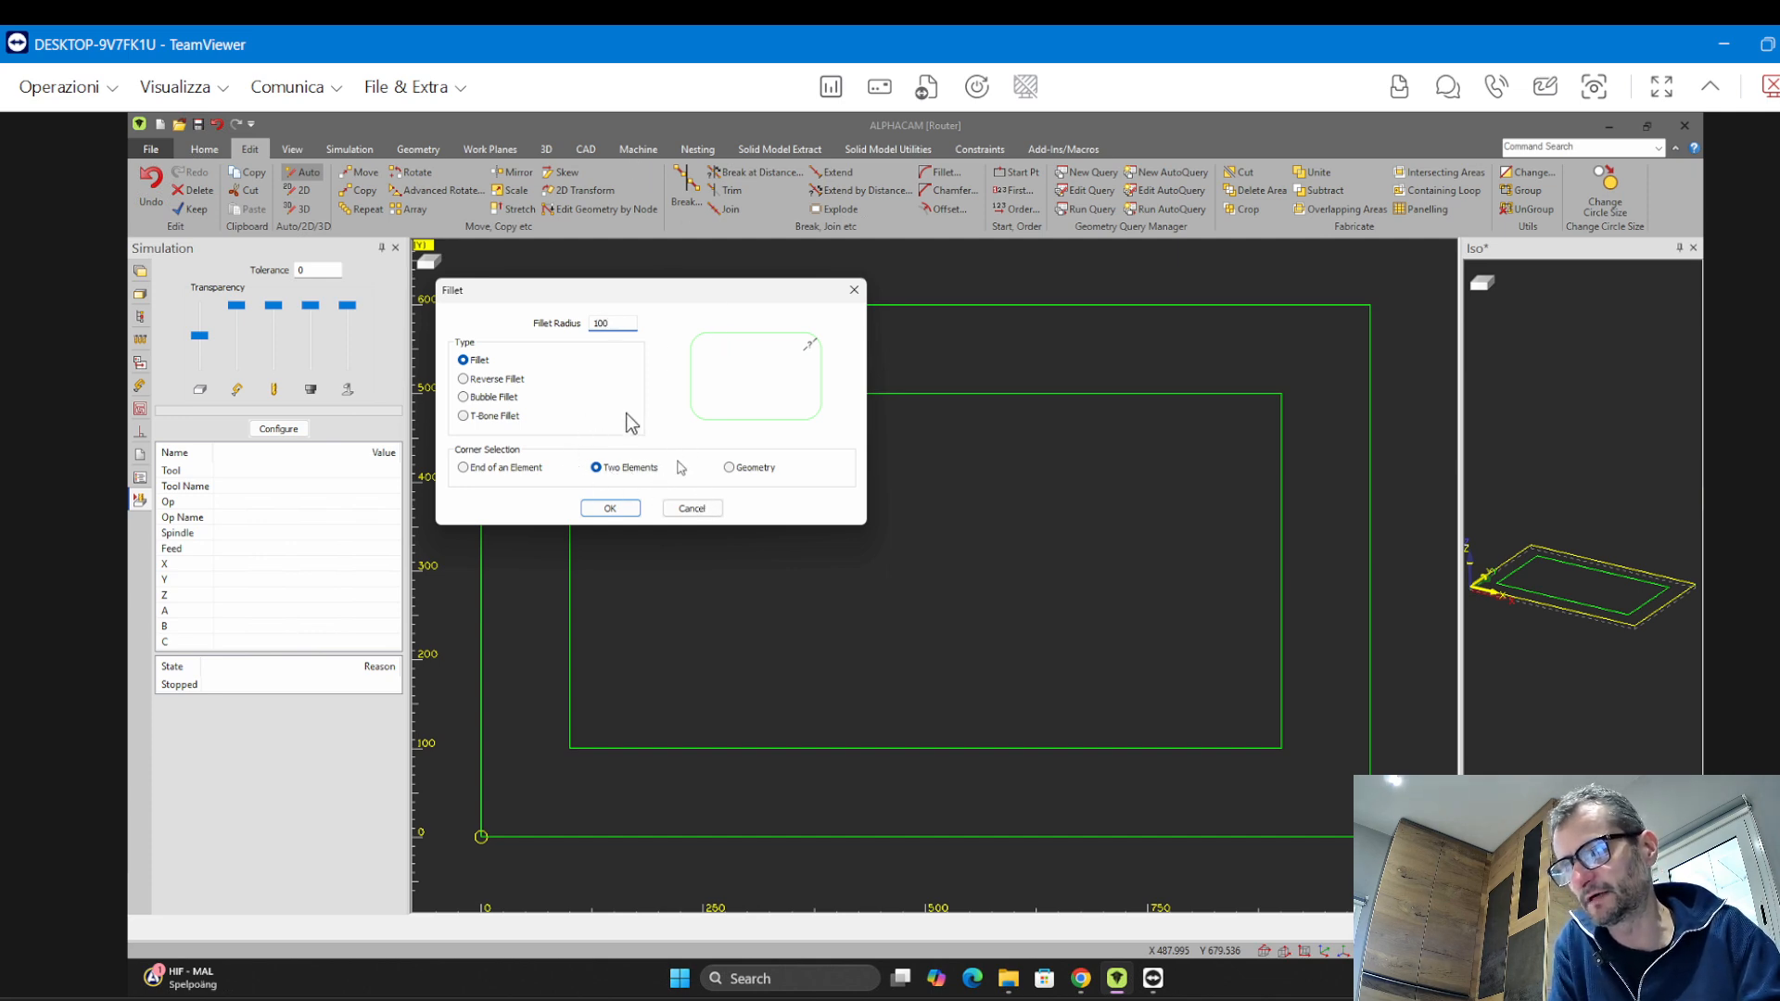
pyautogui.click(610, 509)
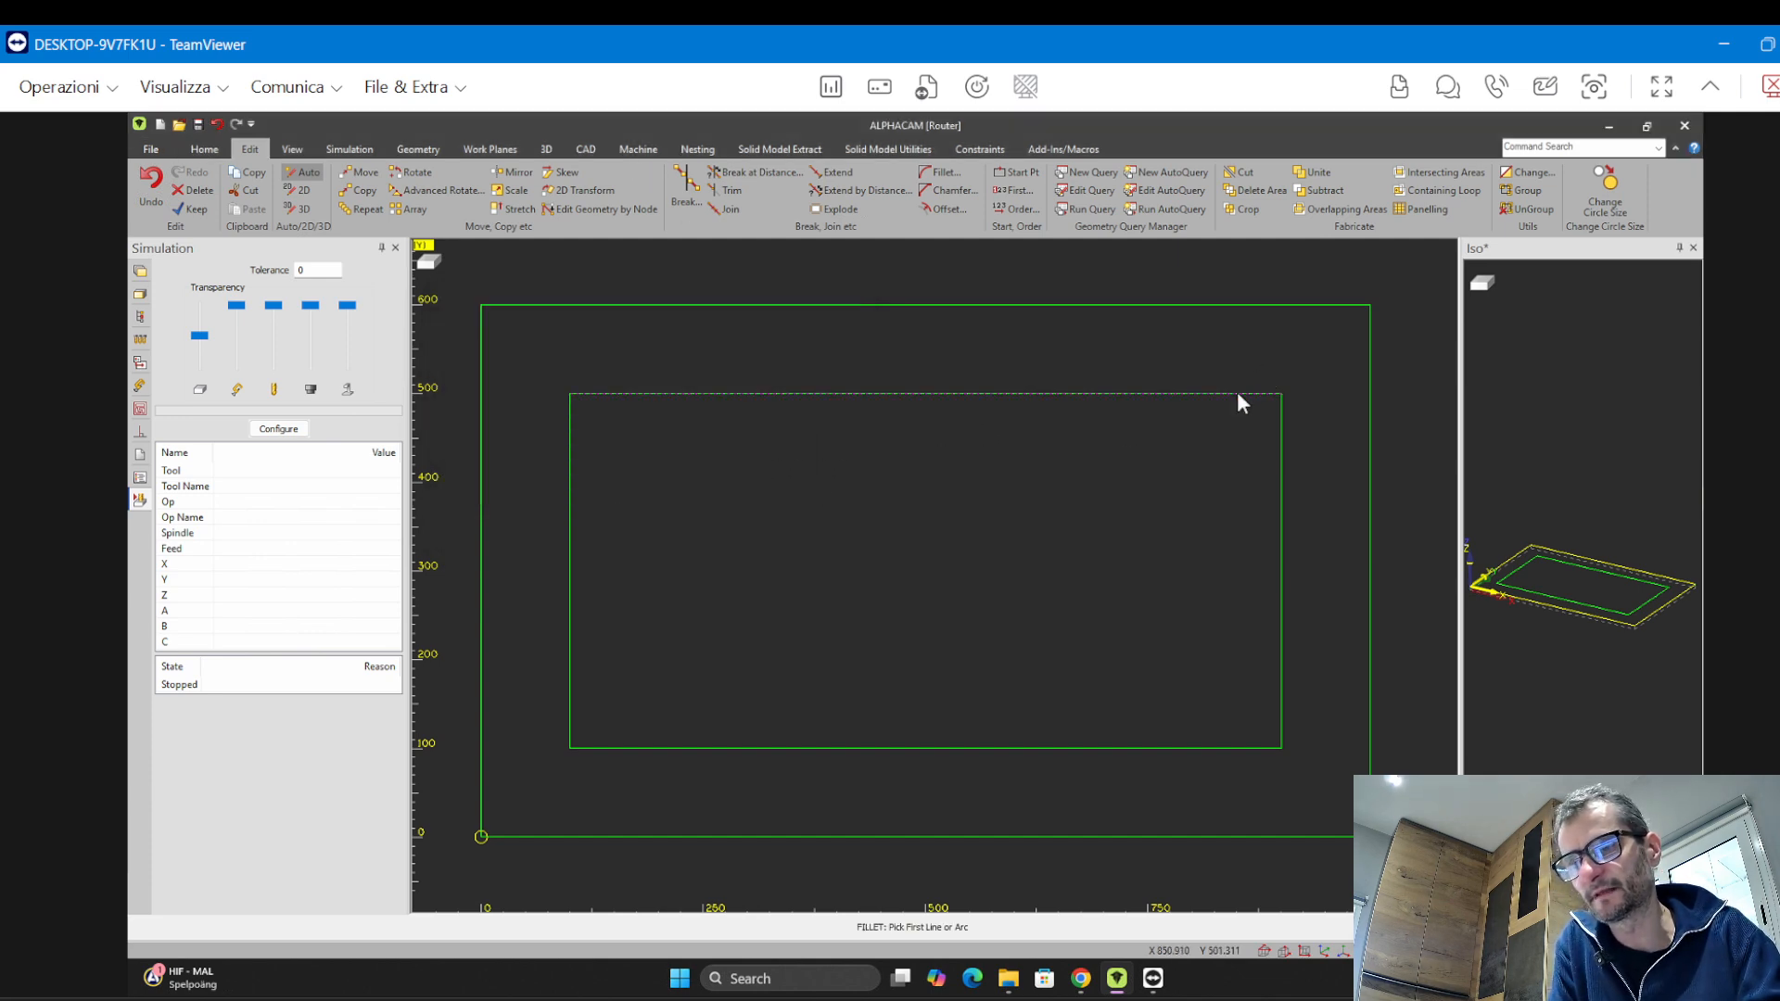
pyautogui.click(1237, 394)
pyautogui.click(1279, 437)
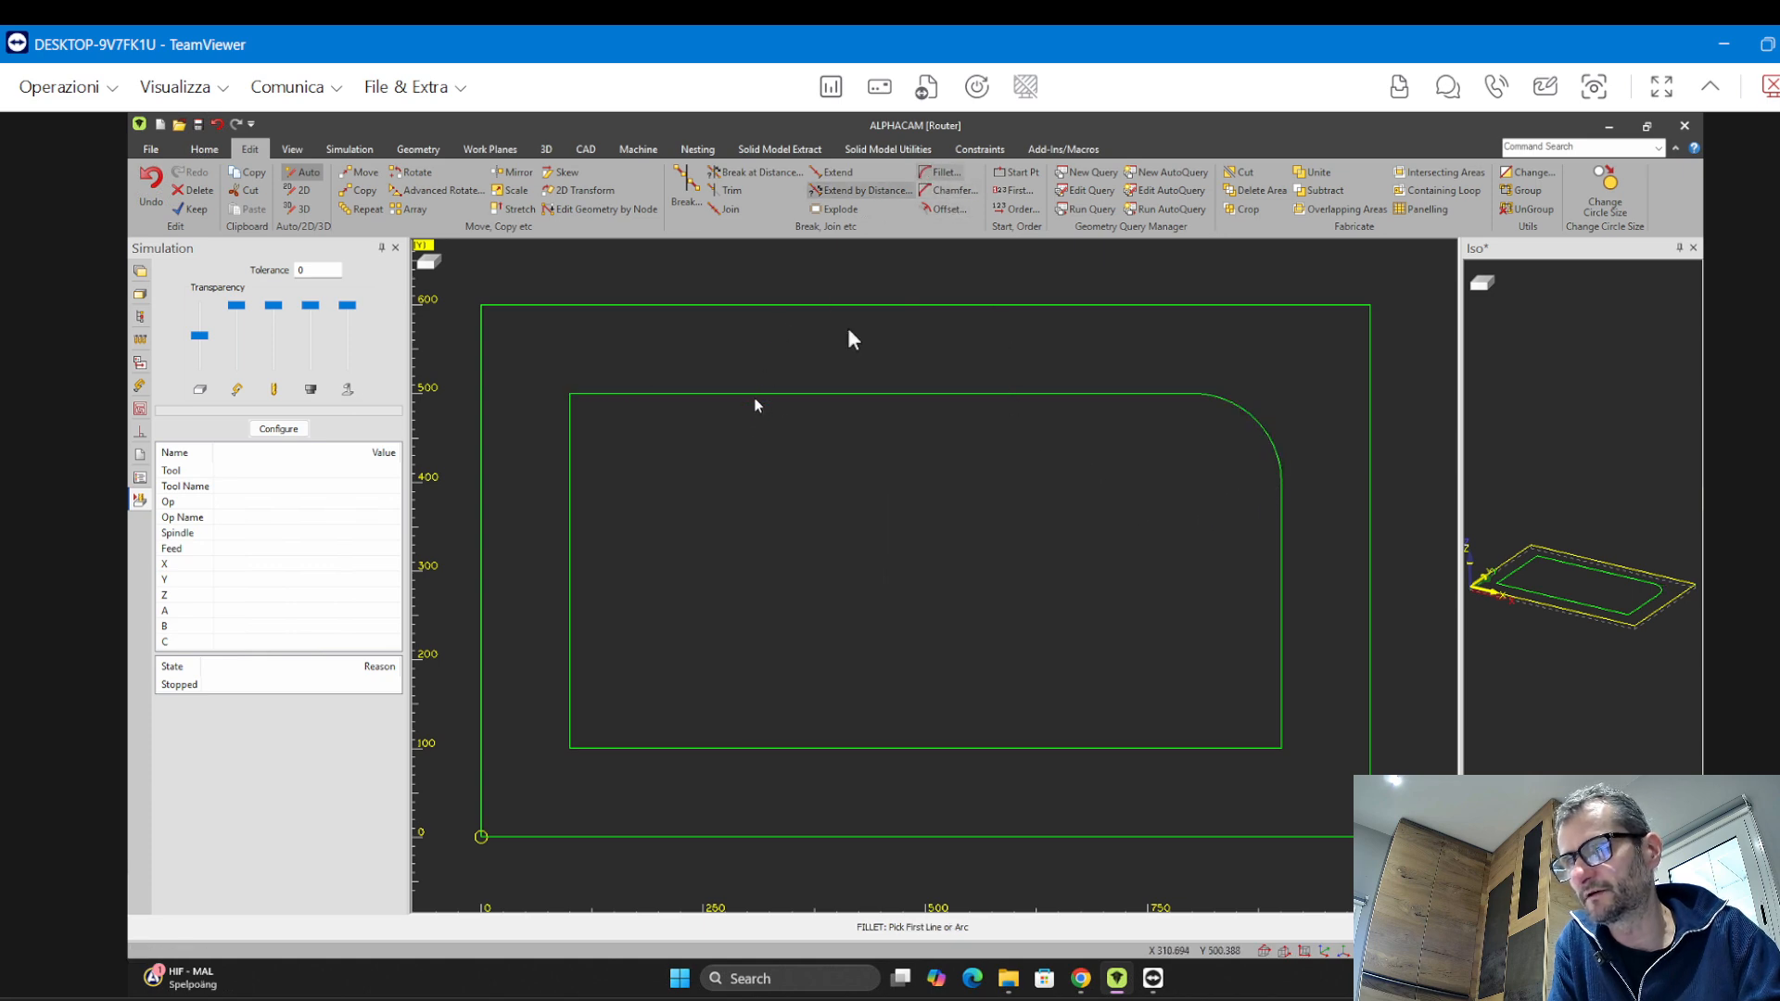
# Chamfer the inner rectangle's bottom-left corner with first and second distances of 100
pyautogui.click(943, 172)
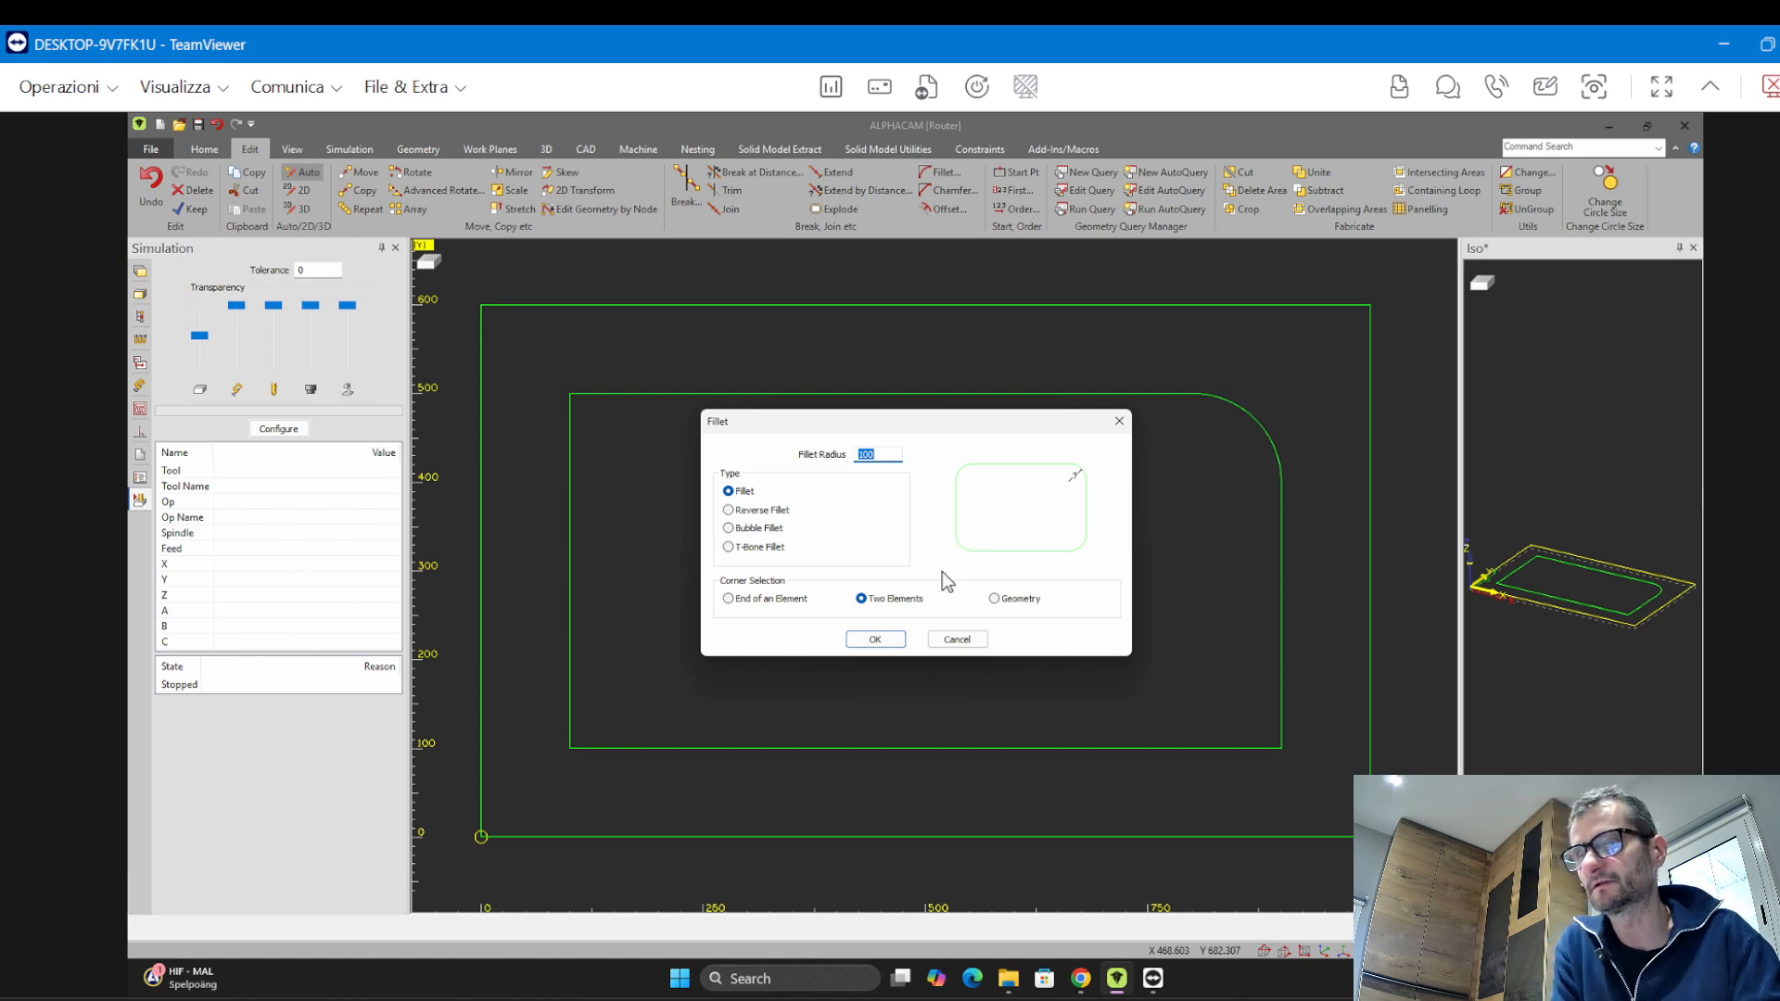
pyautogui.click(1119, 421)
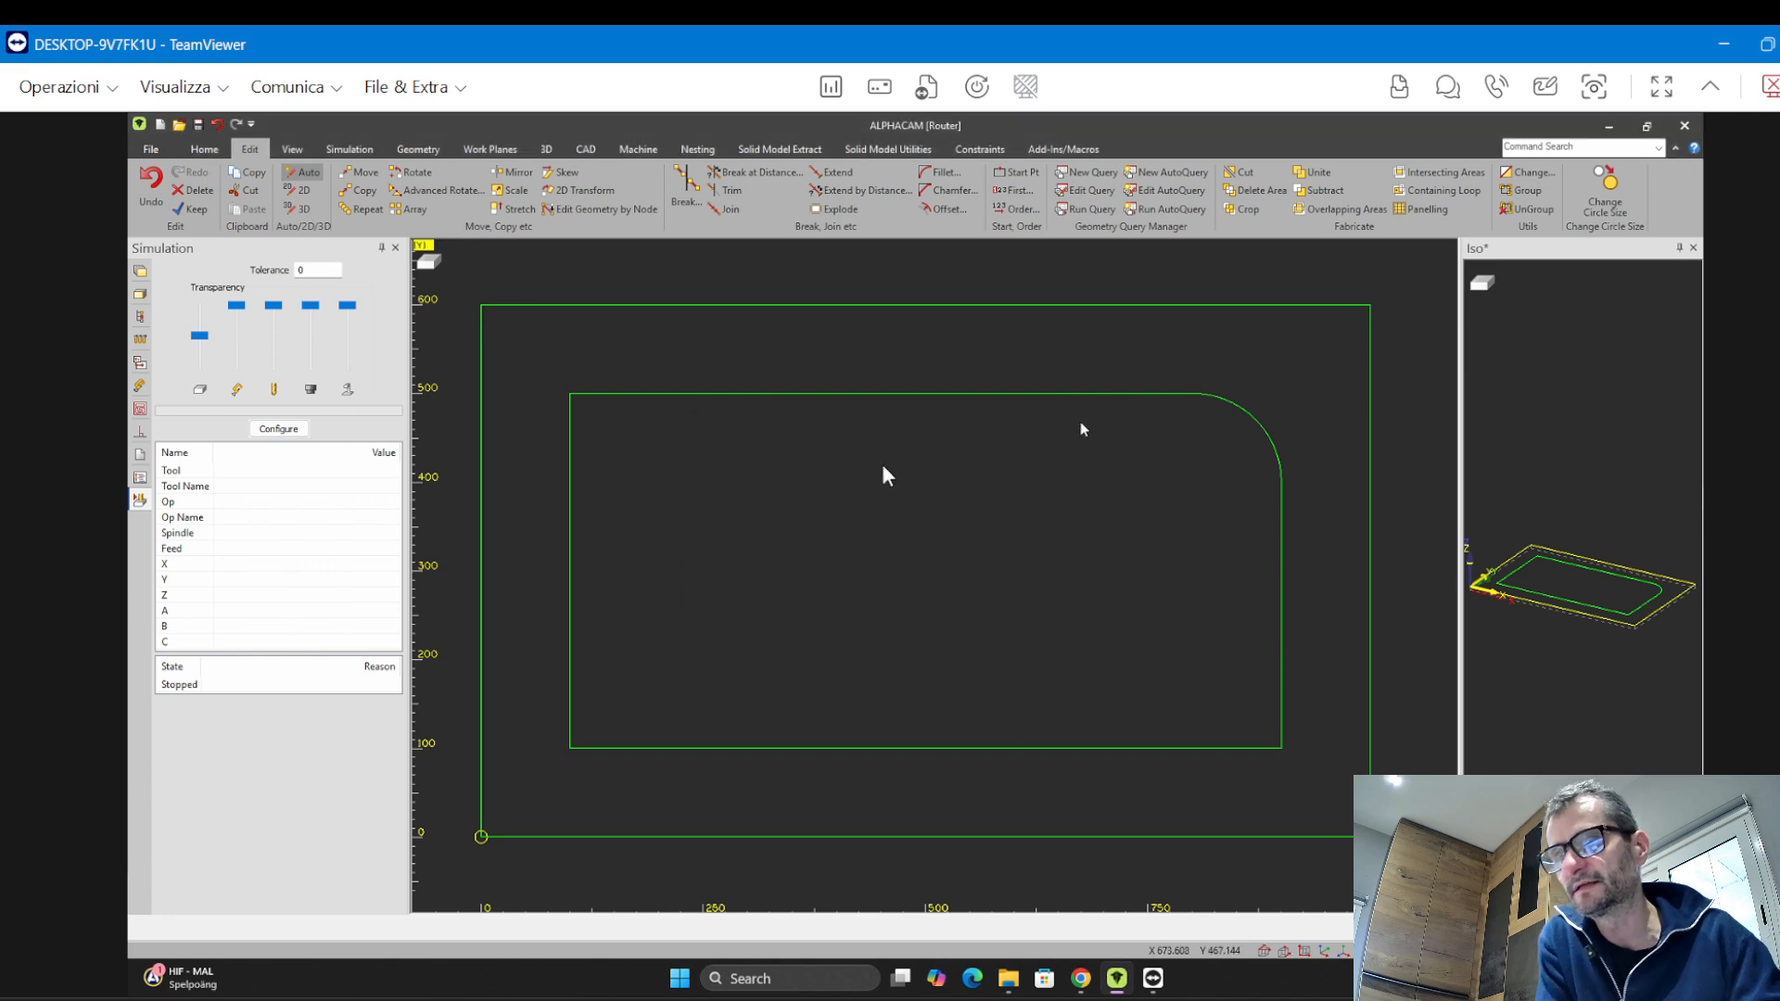
pyautogui.click(955, 191)
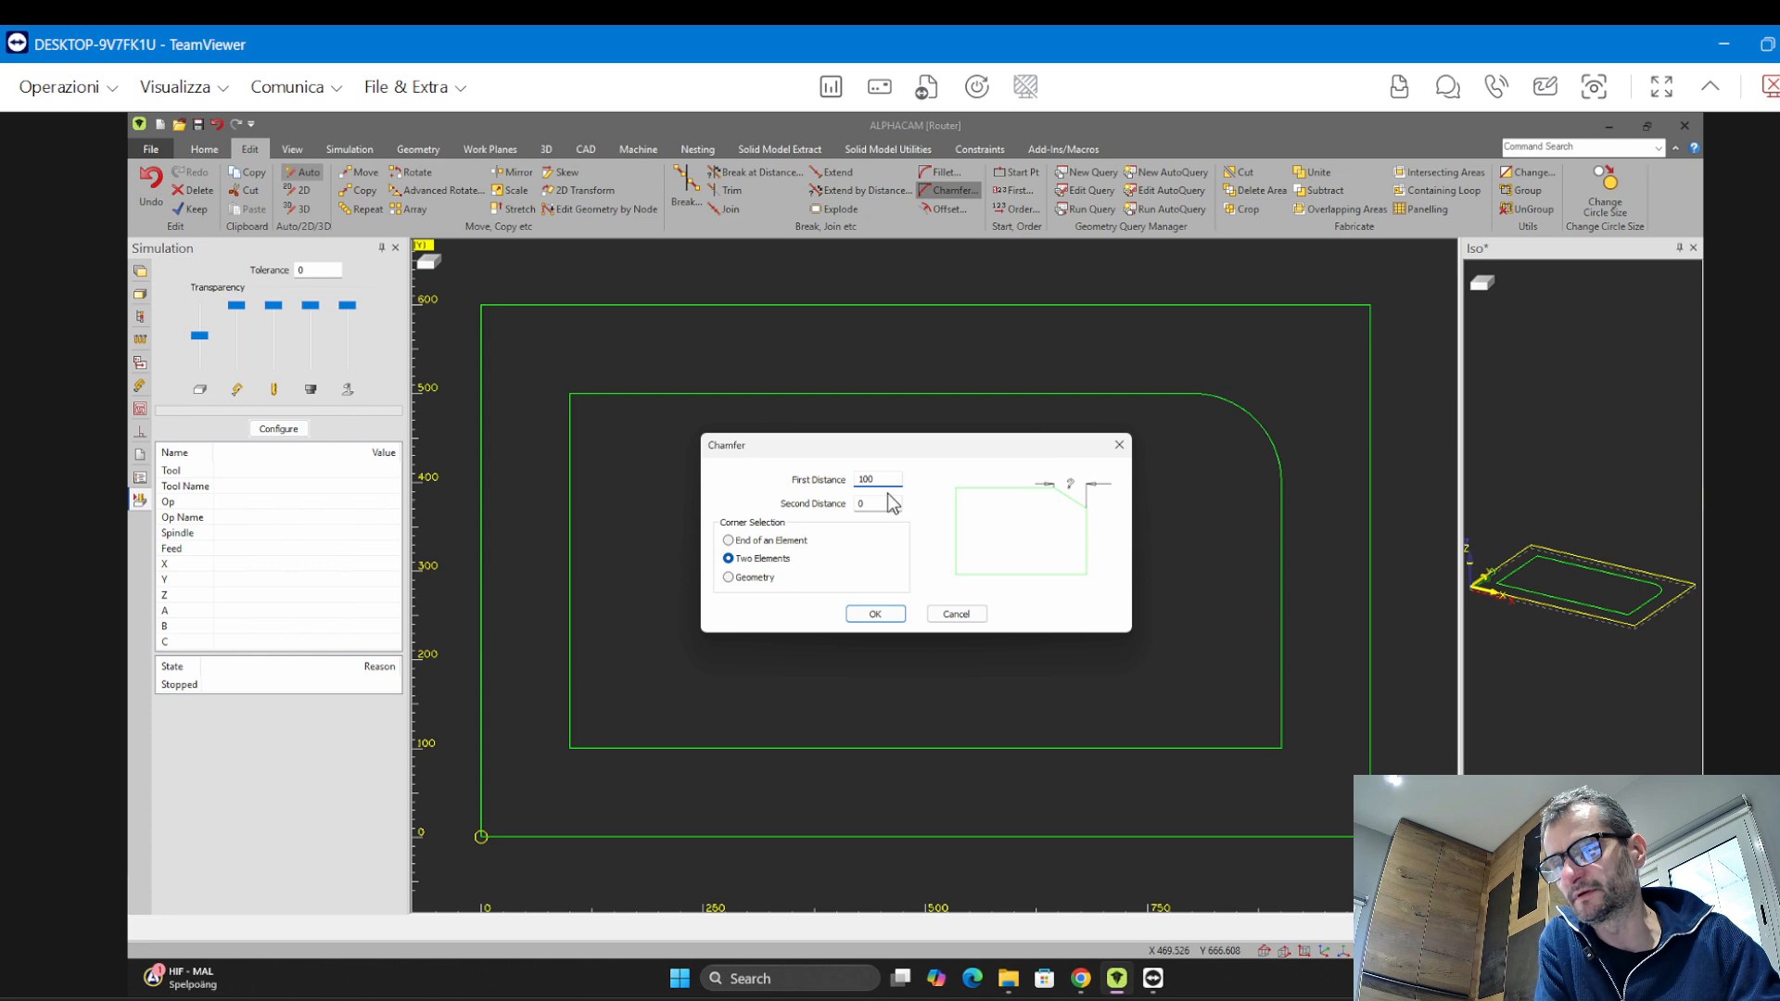
pyautogui.doubleClick(893, 504)
pyautogui.write('100')
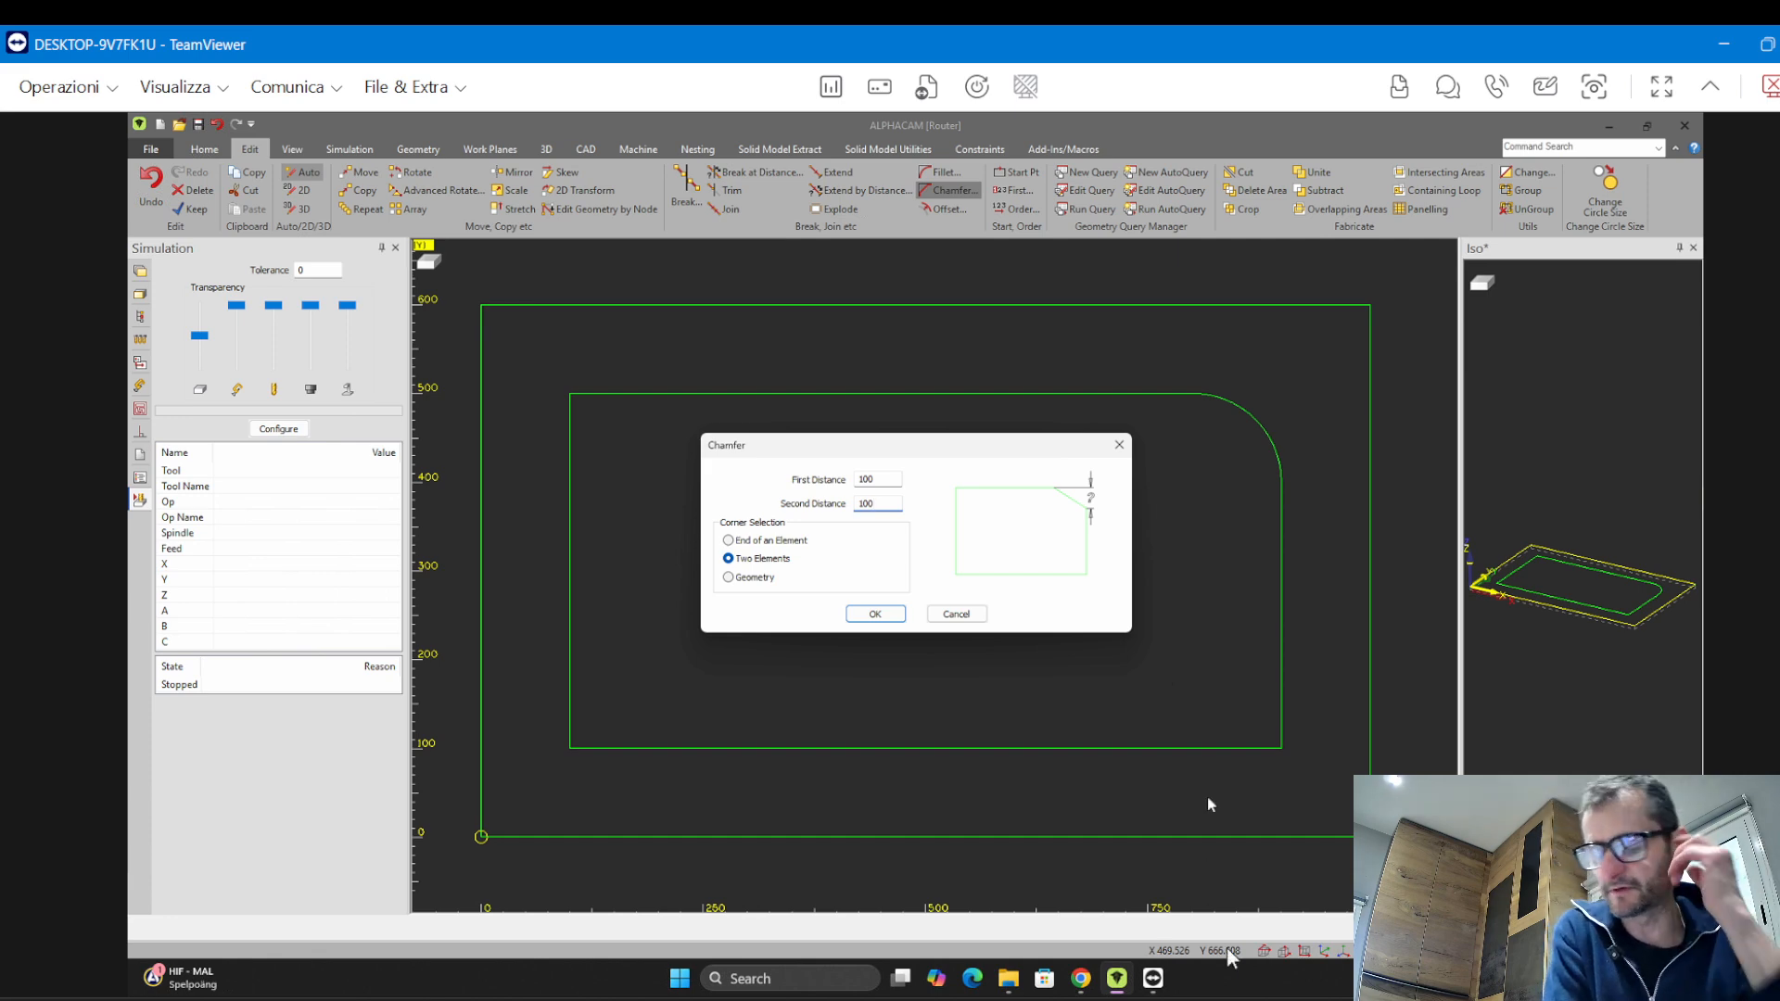
pyautogui.click(876, 614)
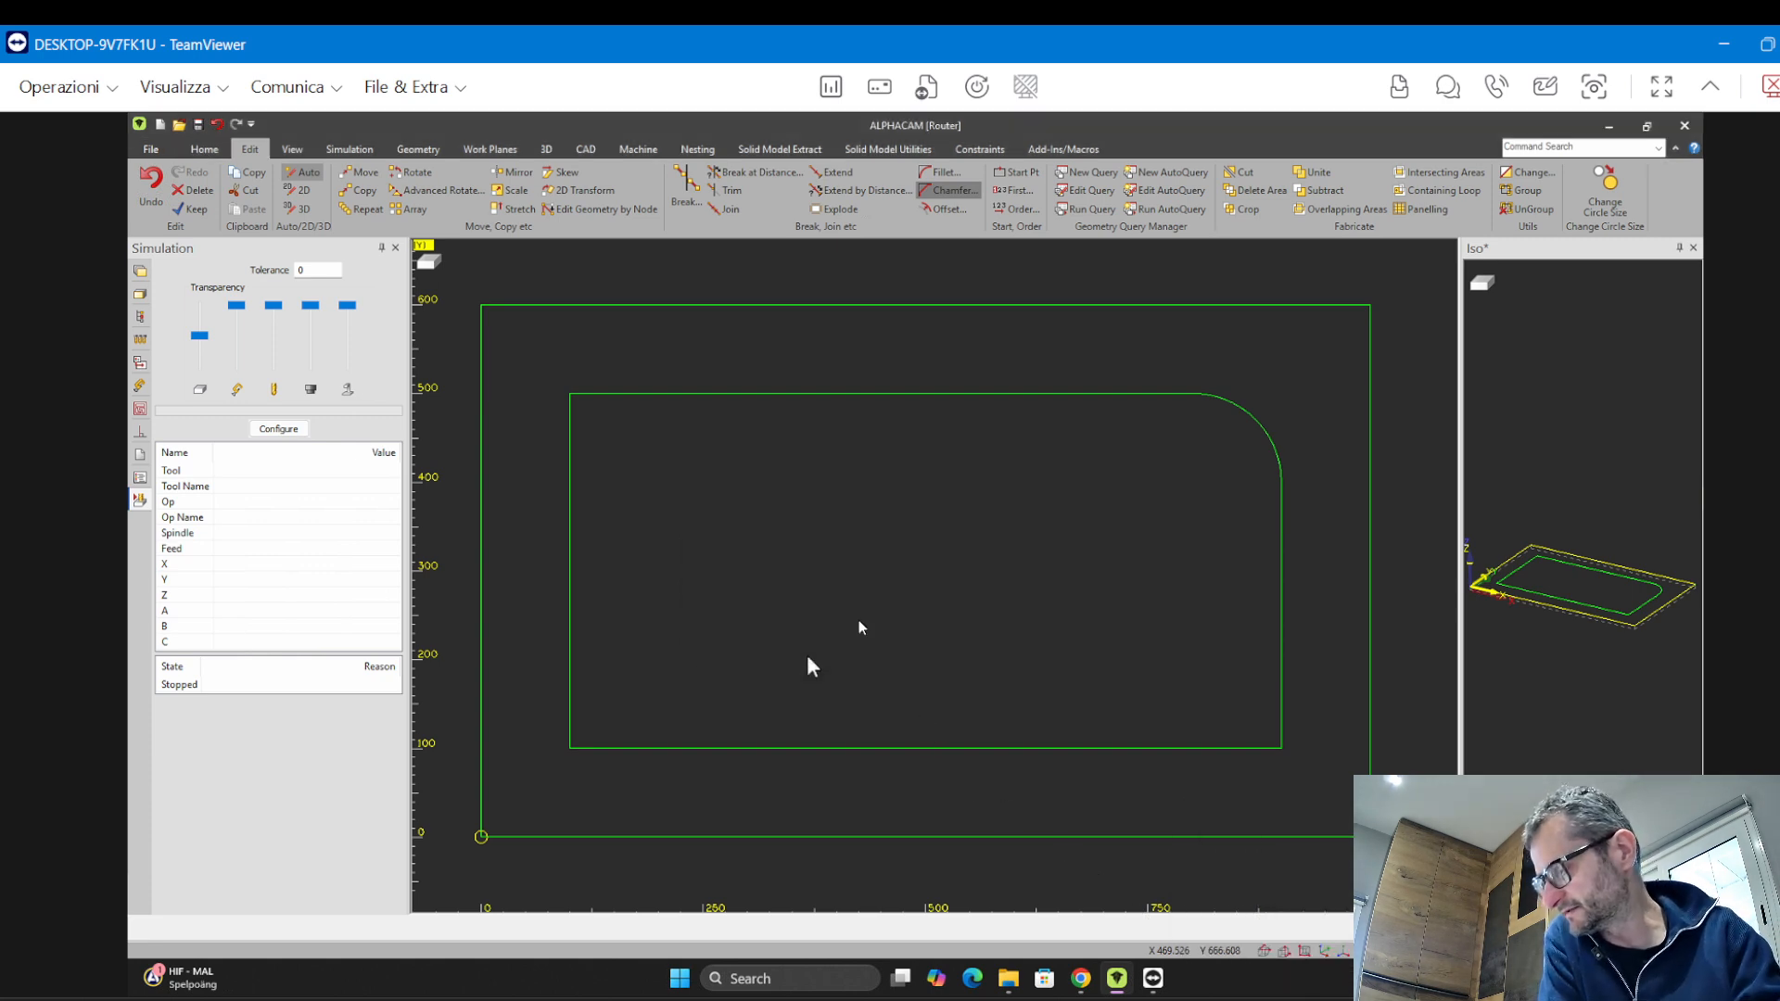
pyautogui.click(571, 702)
pyautogui.click(604, 750)
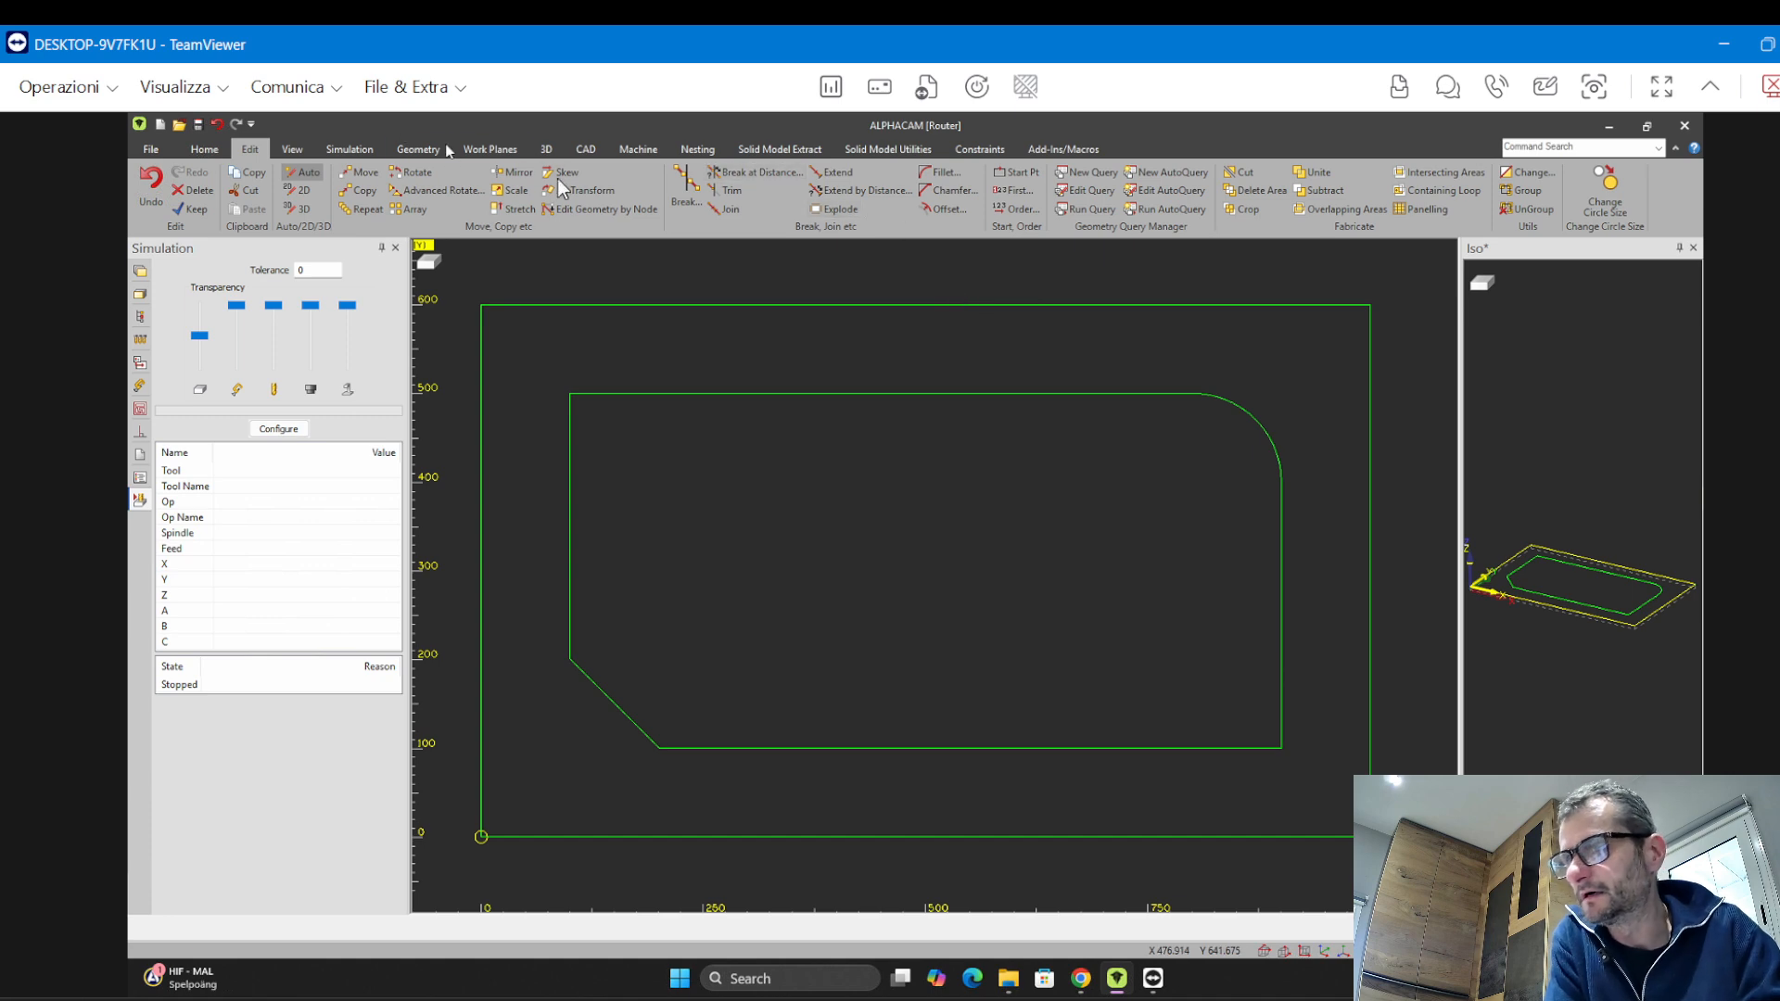
# Draw an arc from the left side up across the inner rectangle's top-left corner to above its top edge
pyautogui.click(418, 149)
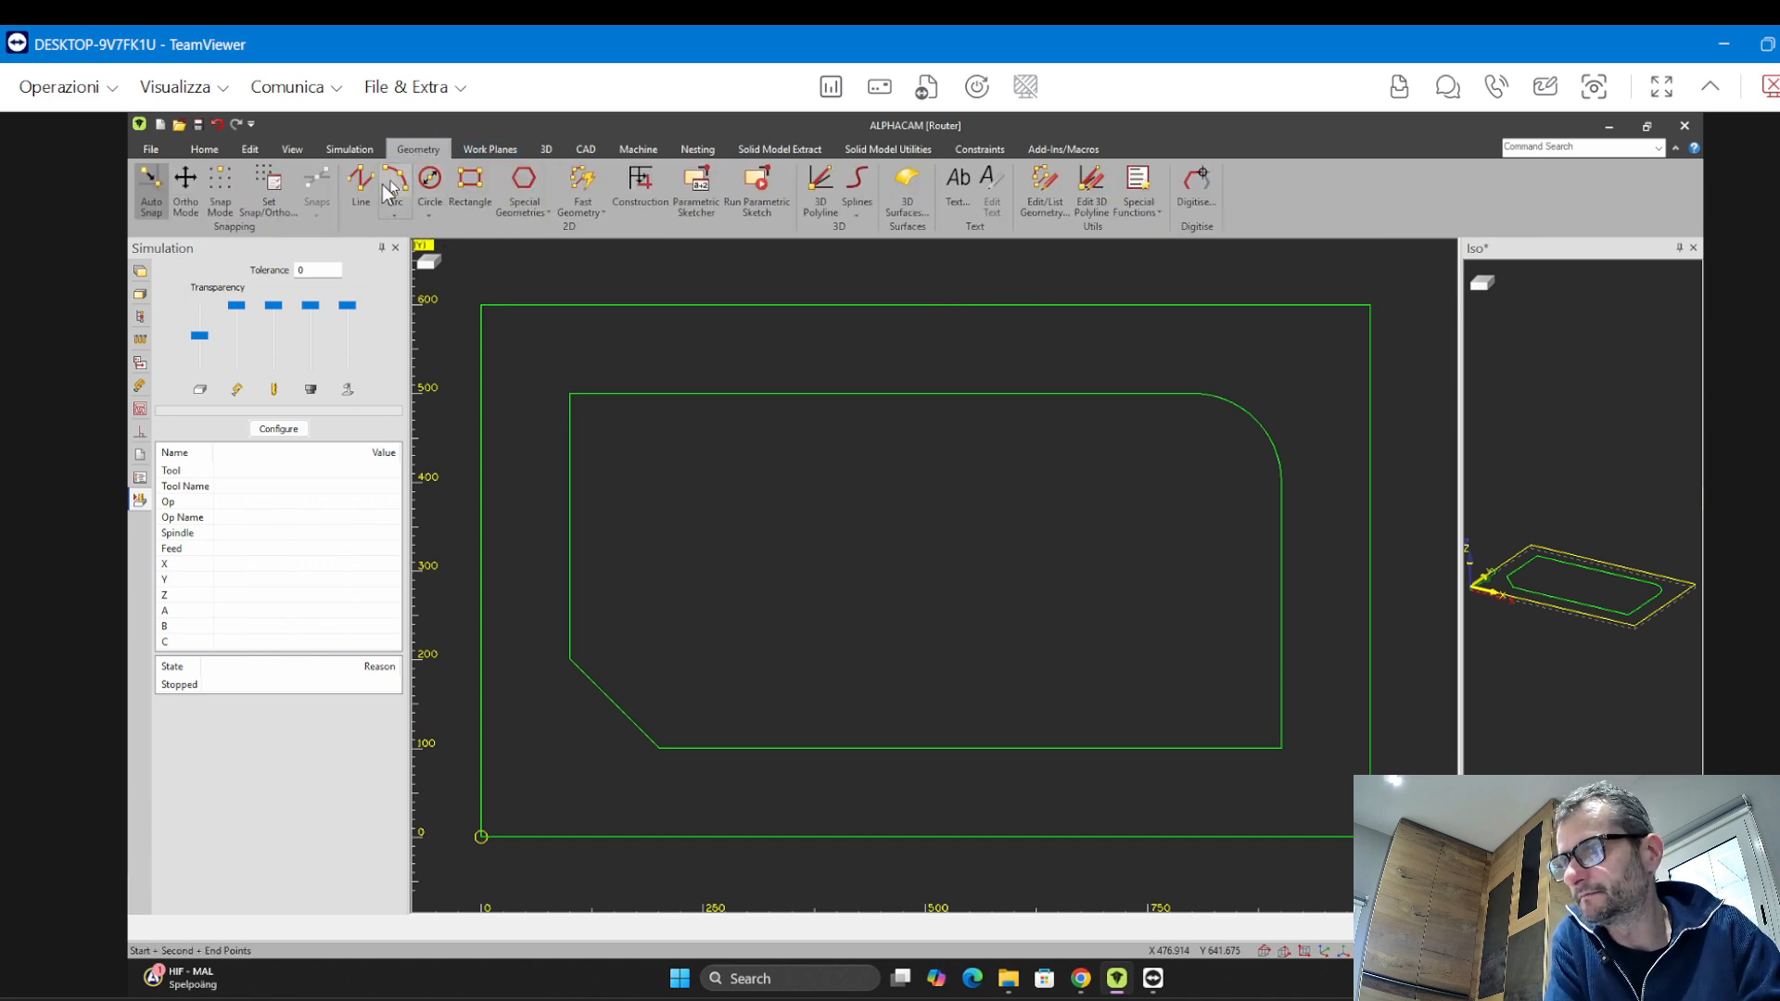
pyautogui.click(395, 181)
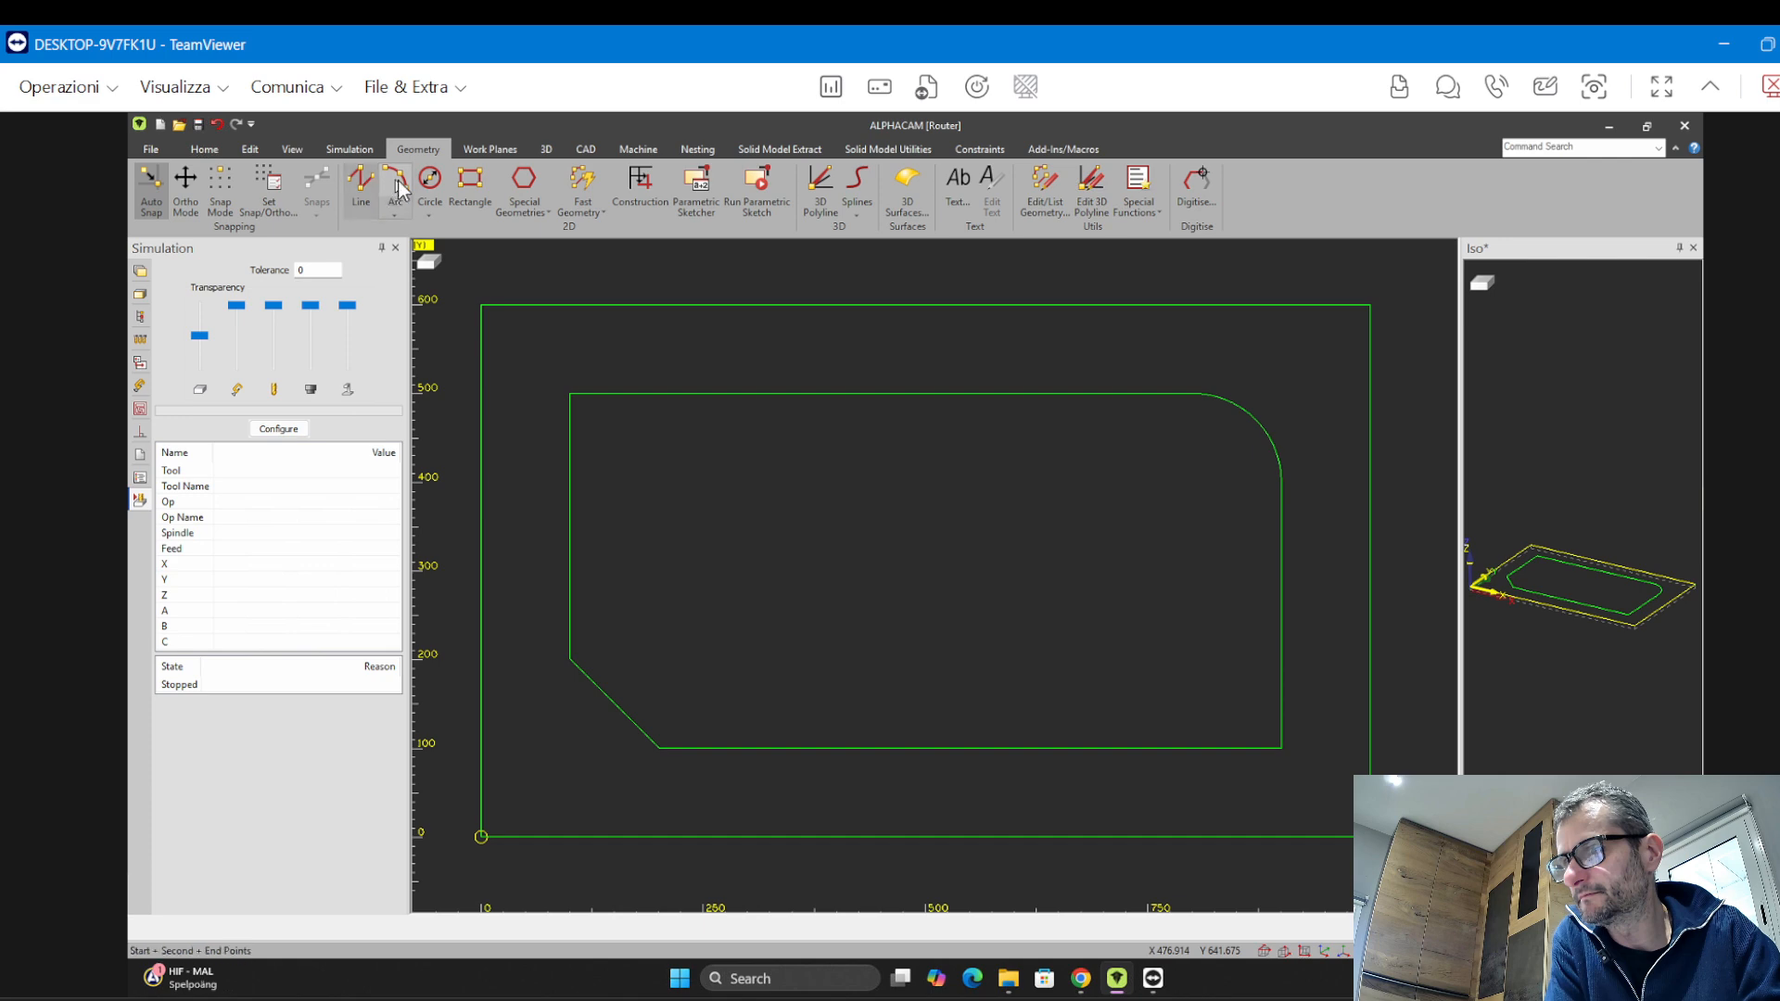
pyautogui.click(535, 550)
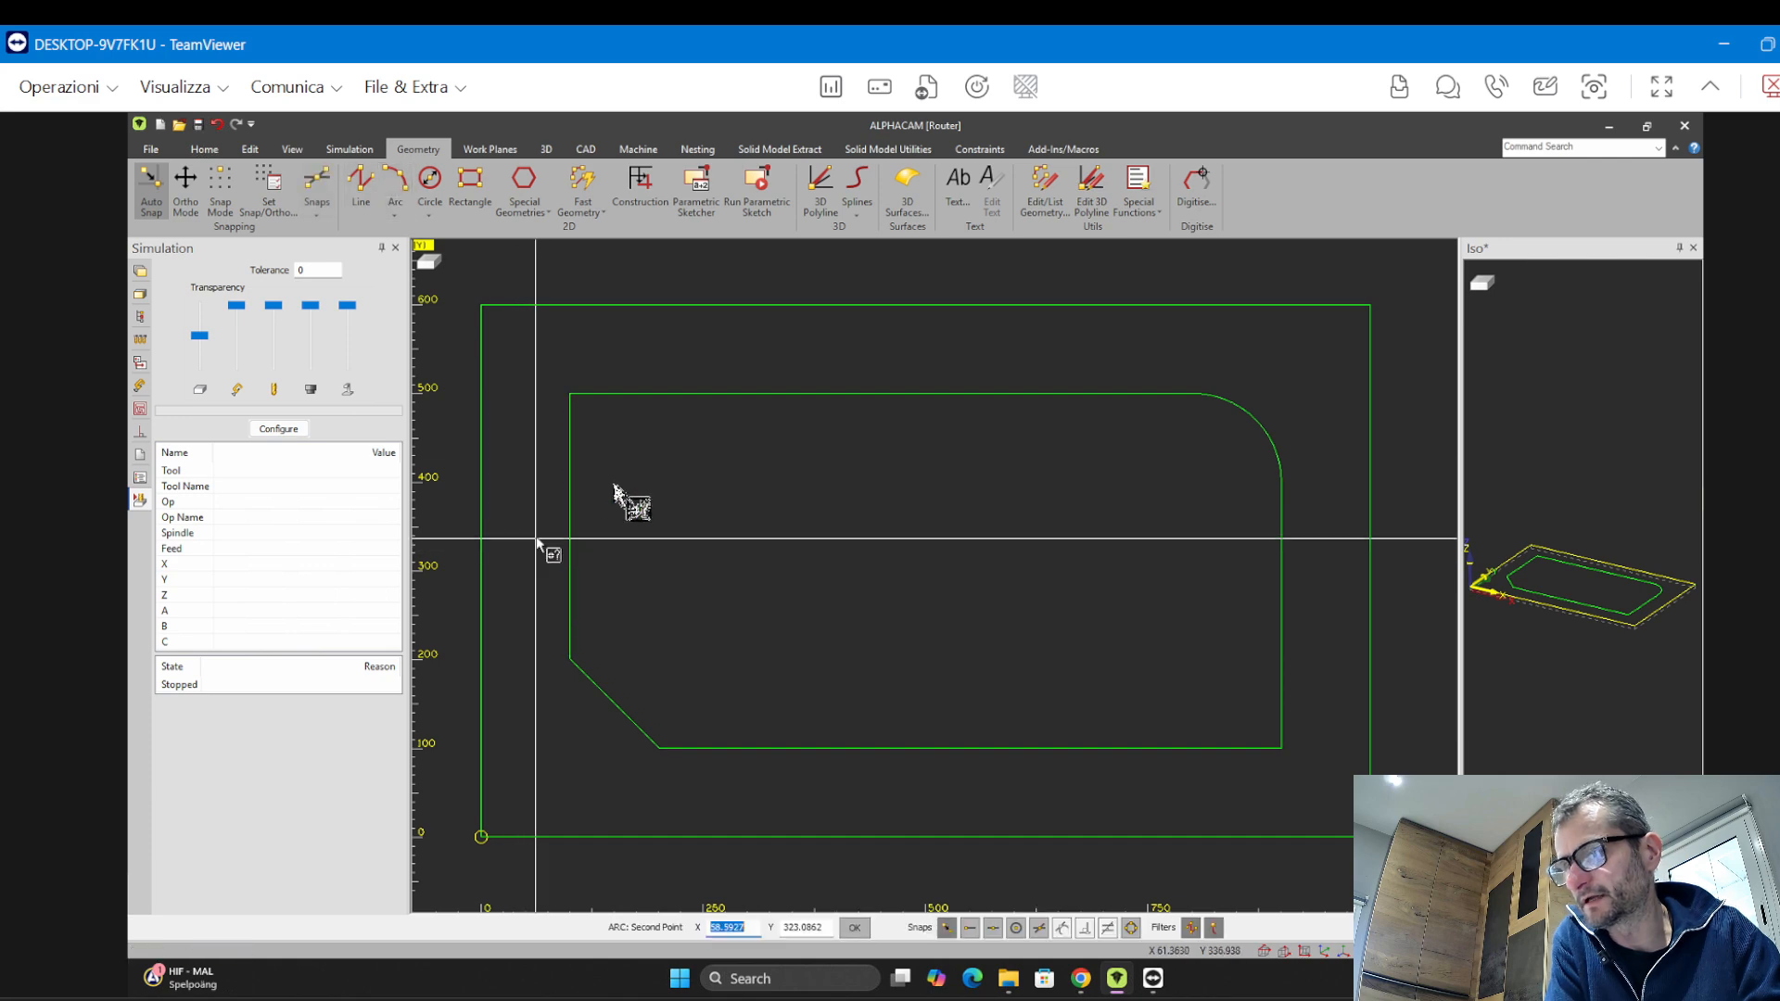
pyautogui.click(1114, 354)
pyautogui.moveTo(1031, 632); pyautogui.dragTo(1022, 631, button='middle')
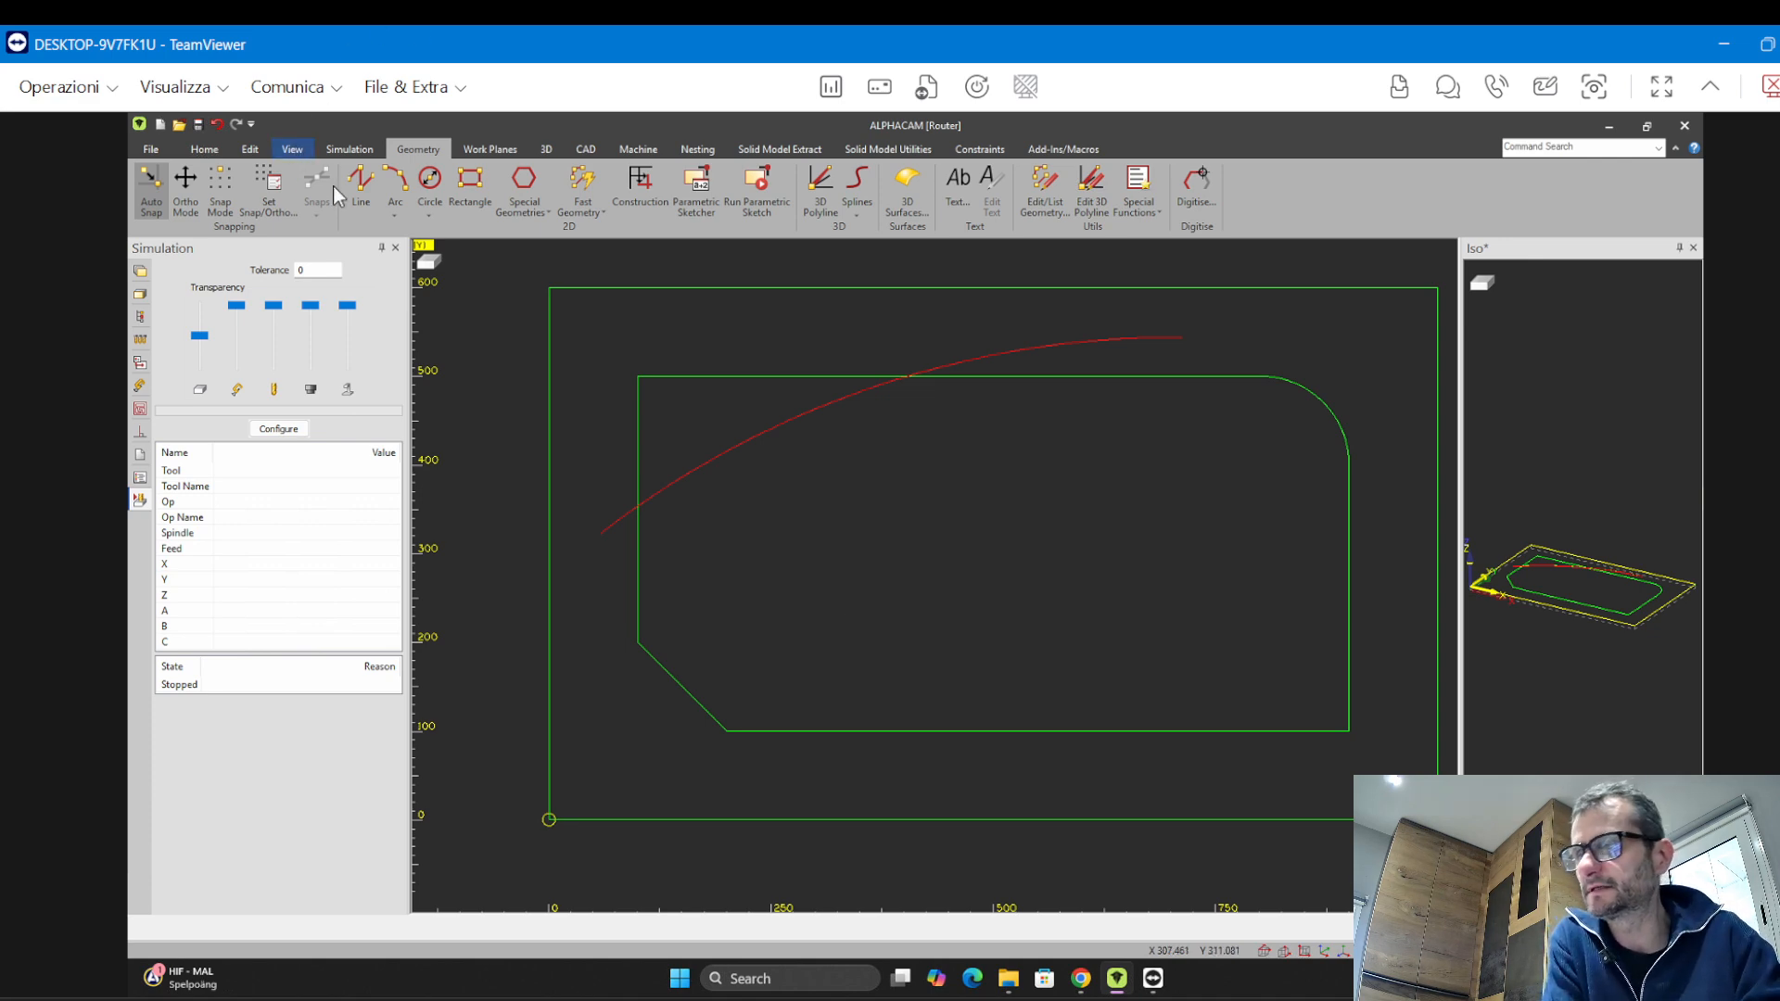
# Trim the arc and inner rectangle against each other, removing the cut-off corner and the arc's overhanging ends
pyautogui.click(252, 151)
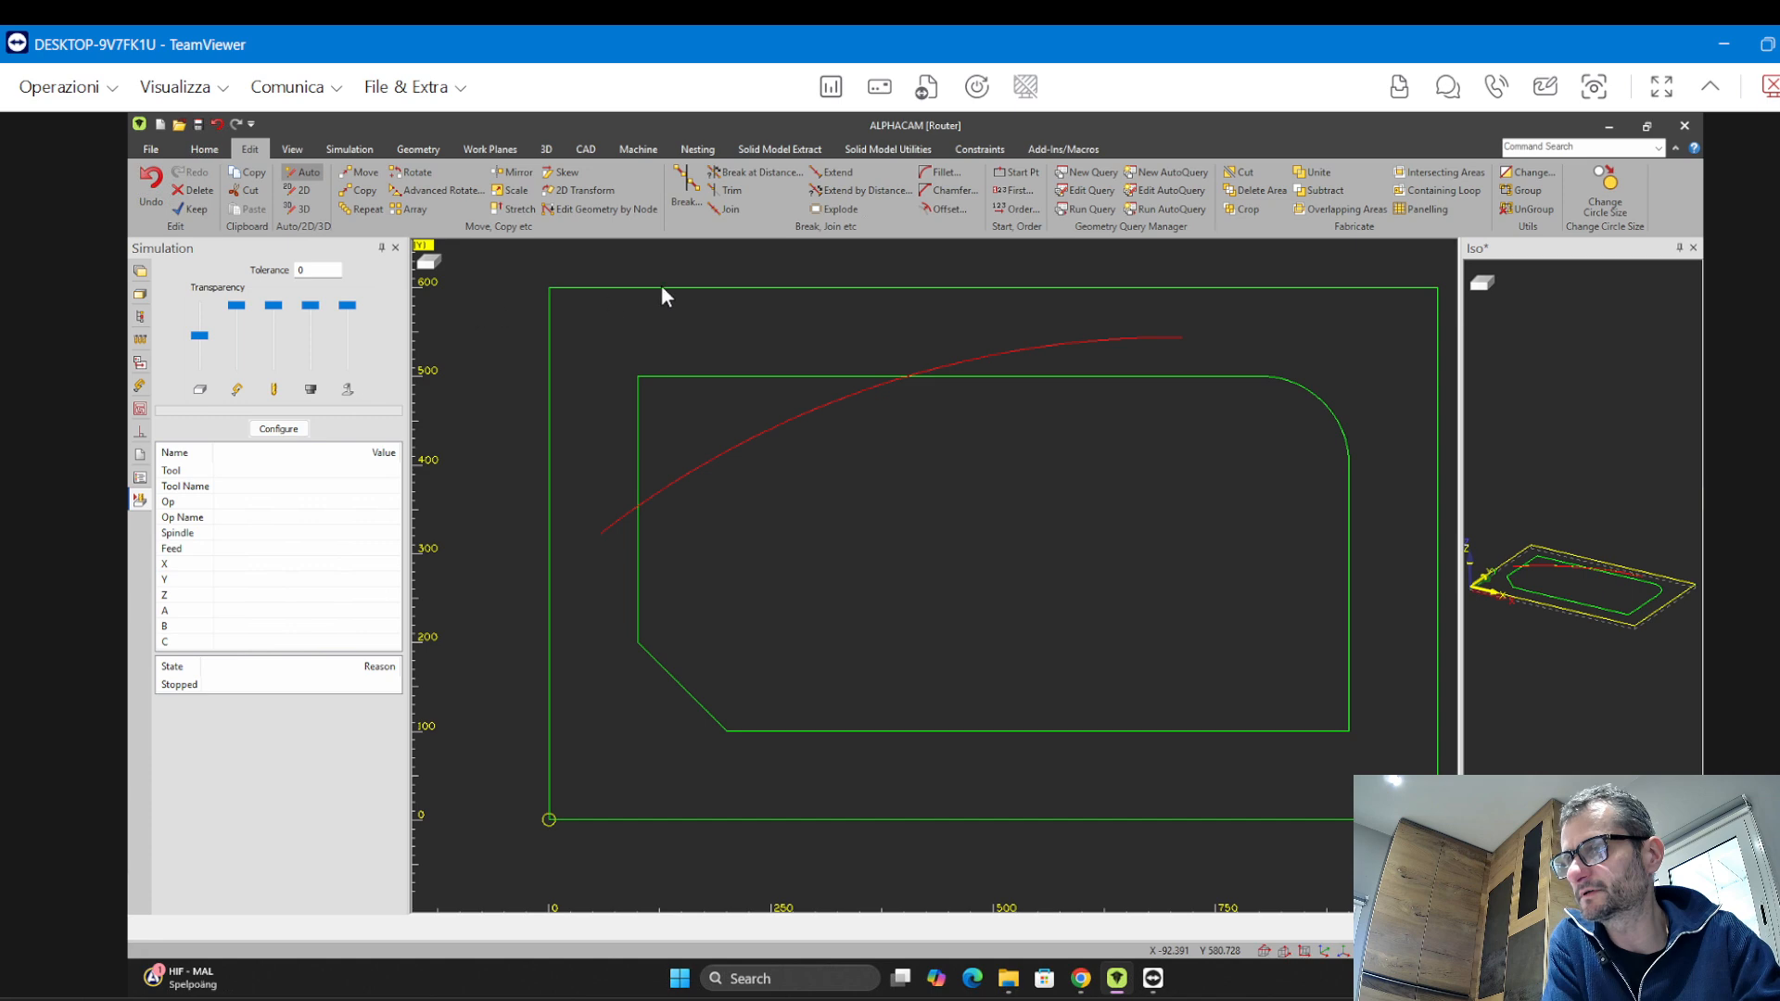
pyautogui.click(732, 190)
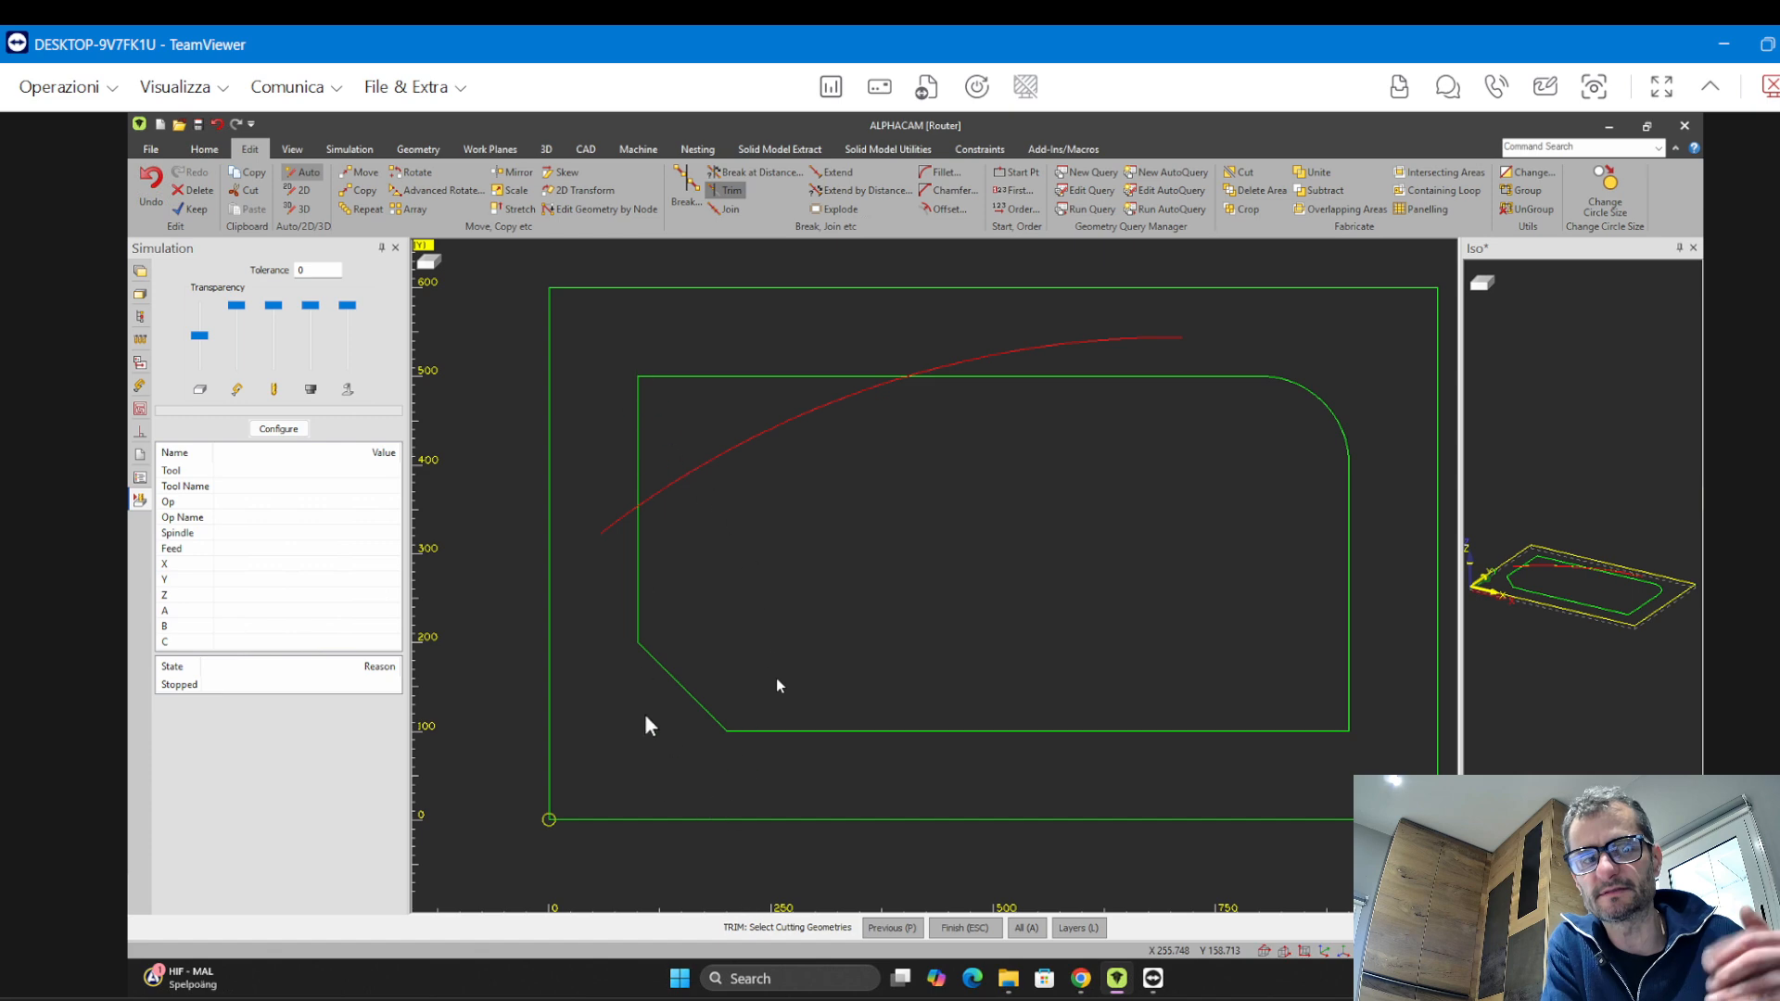
pyautogui.click(583, 306)
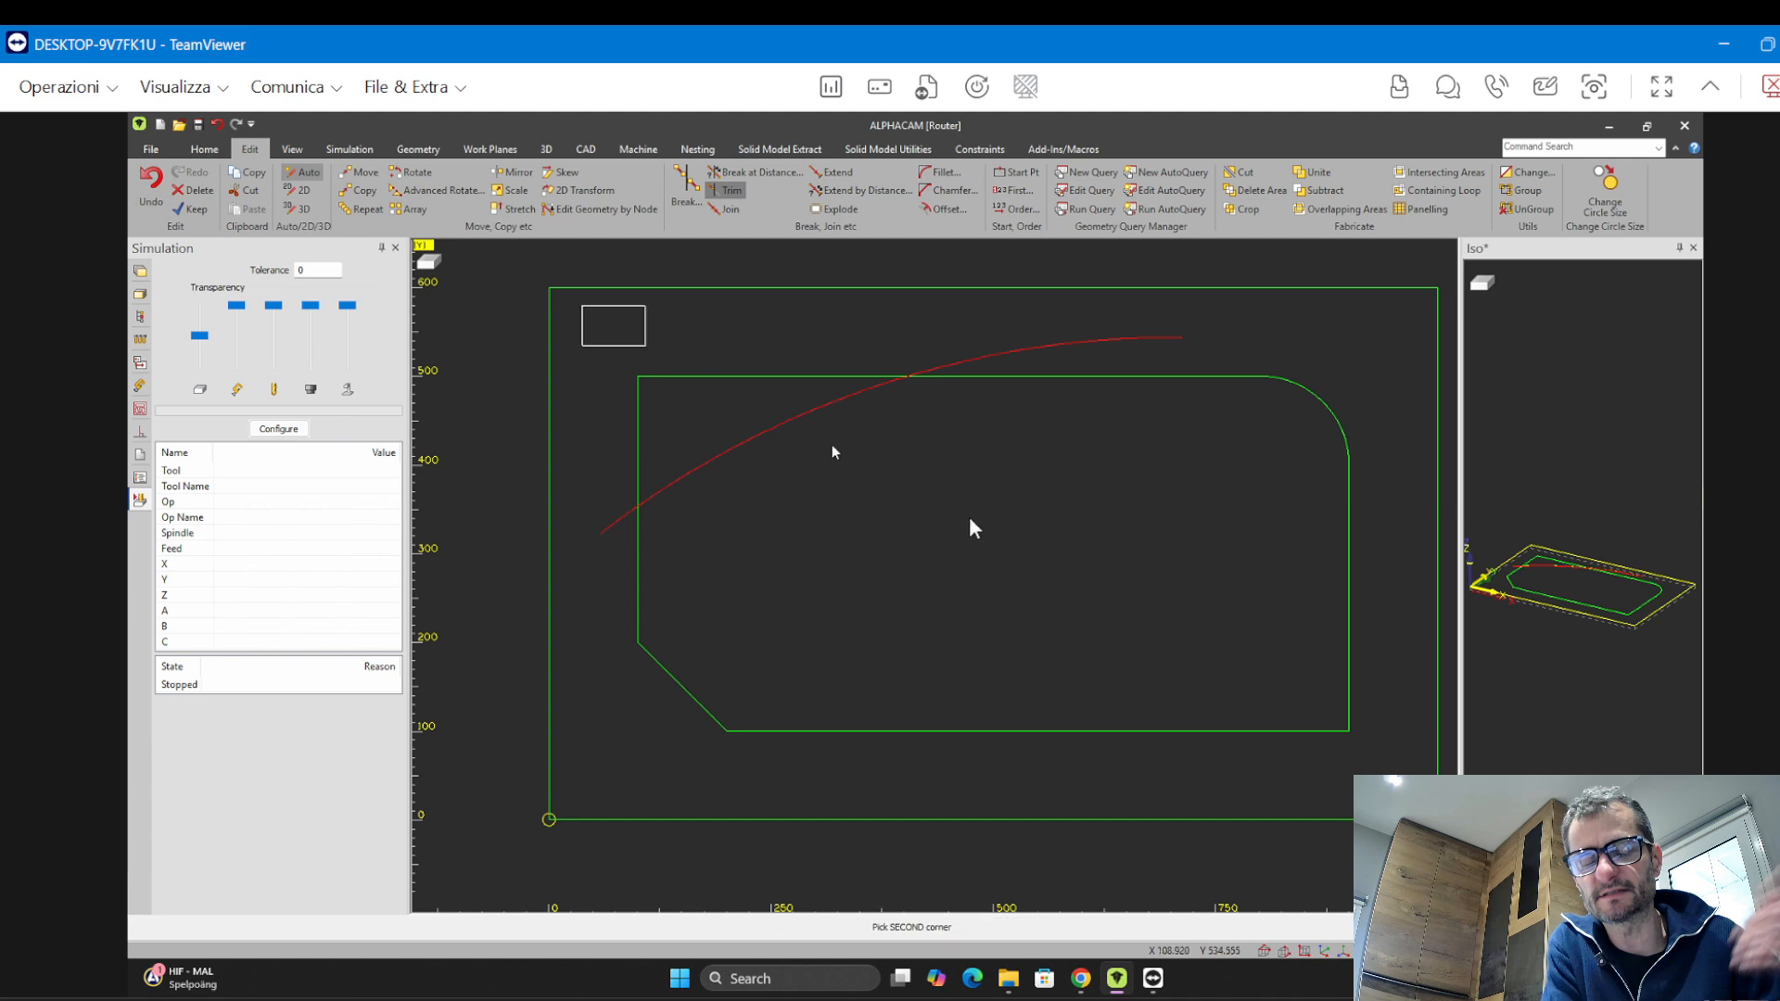
pyautogui.click(1399, 775)
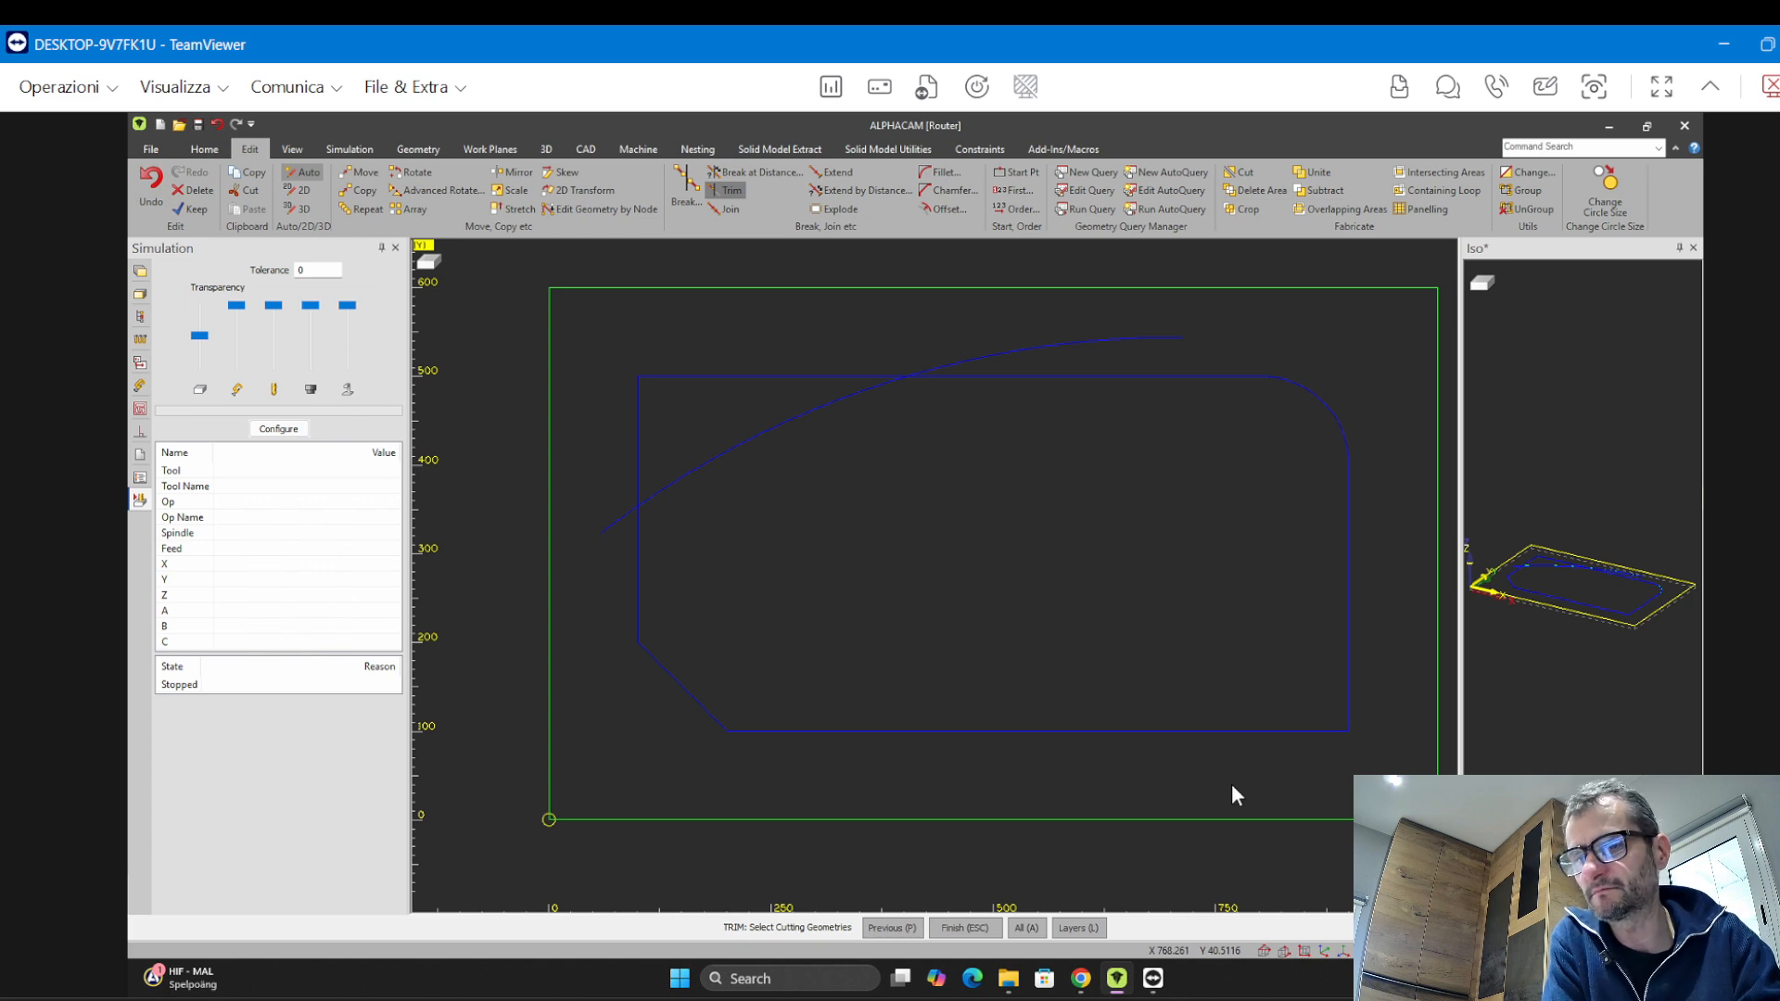
pyautogui.press('Escape')
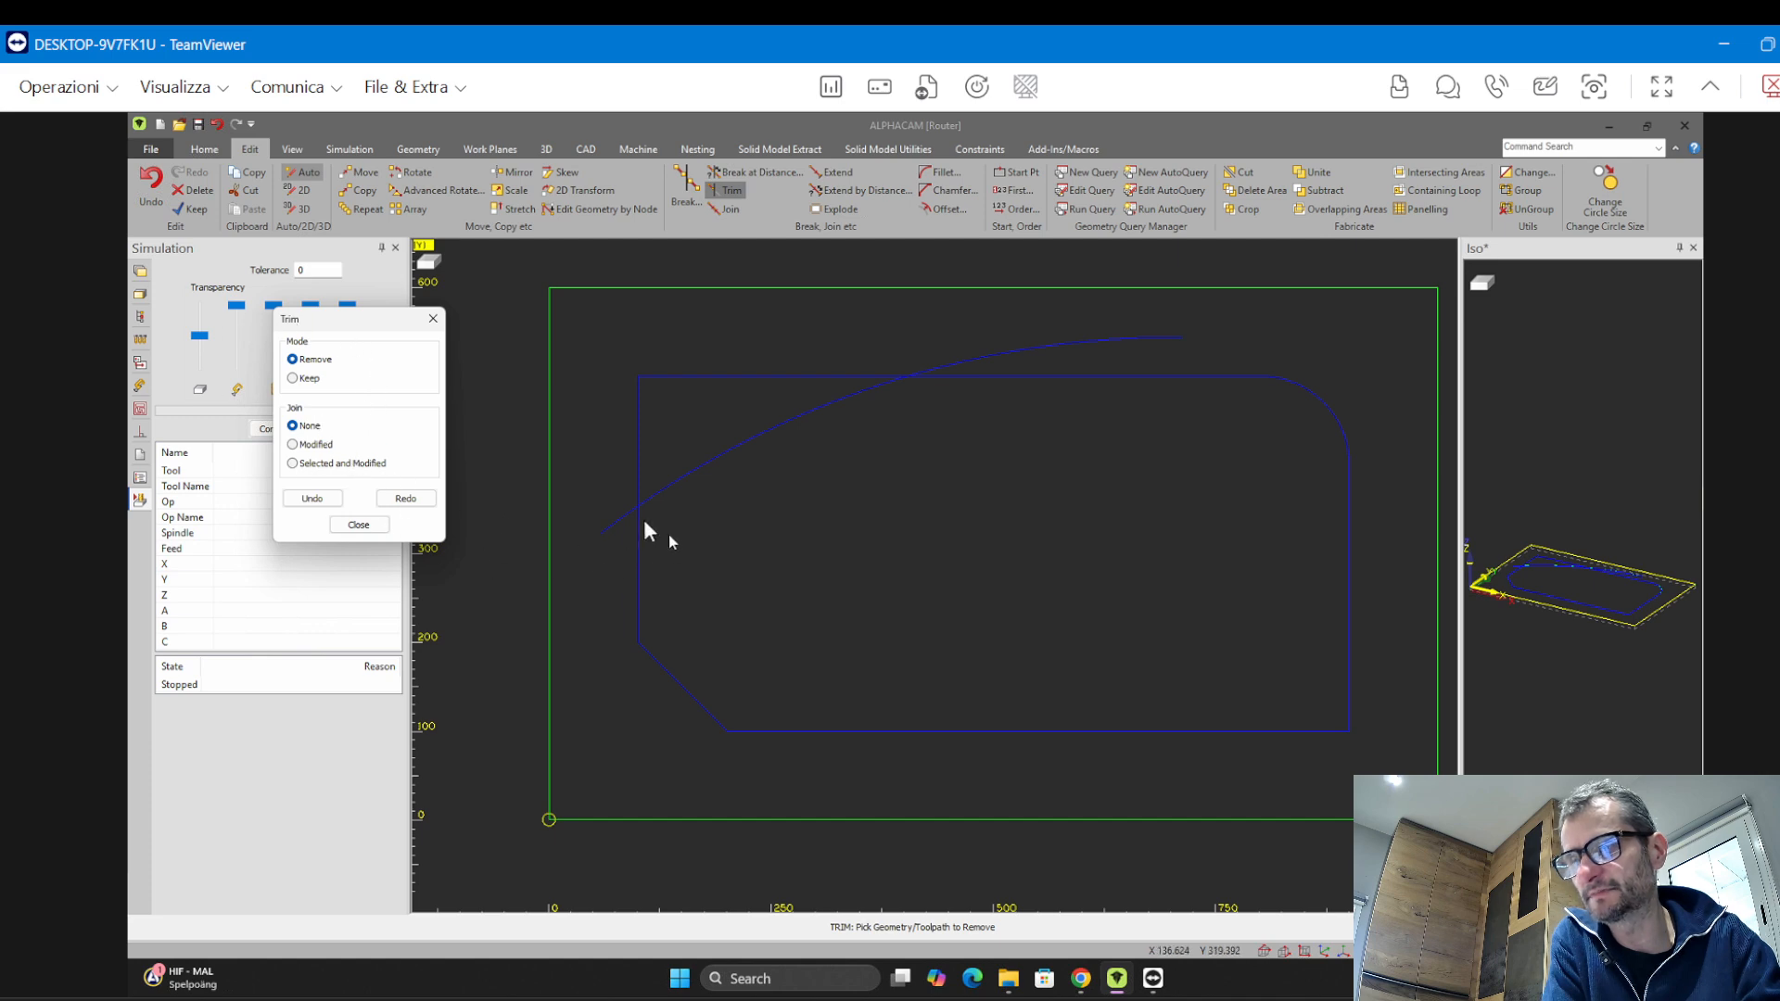
pyautogui.click(638, 476)
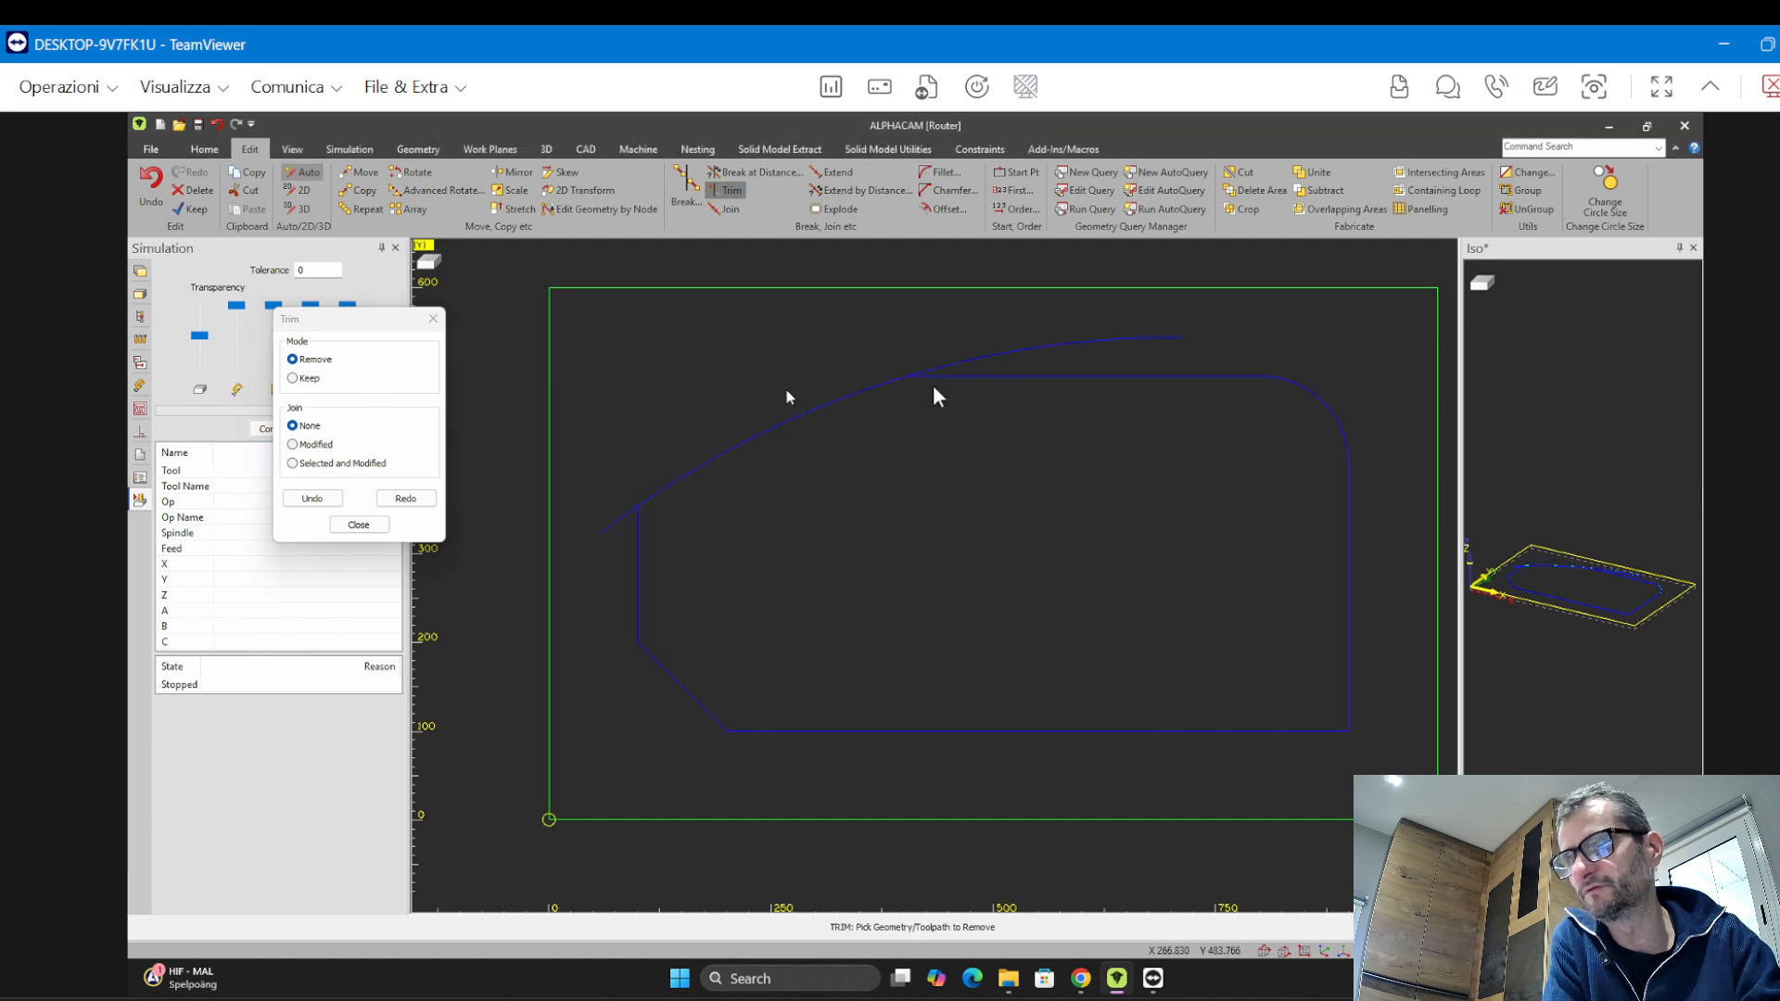
pyautogui.click(973, 362)
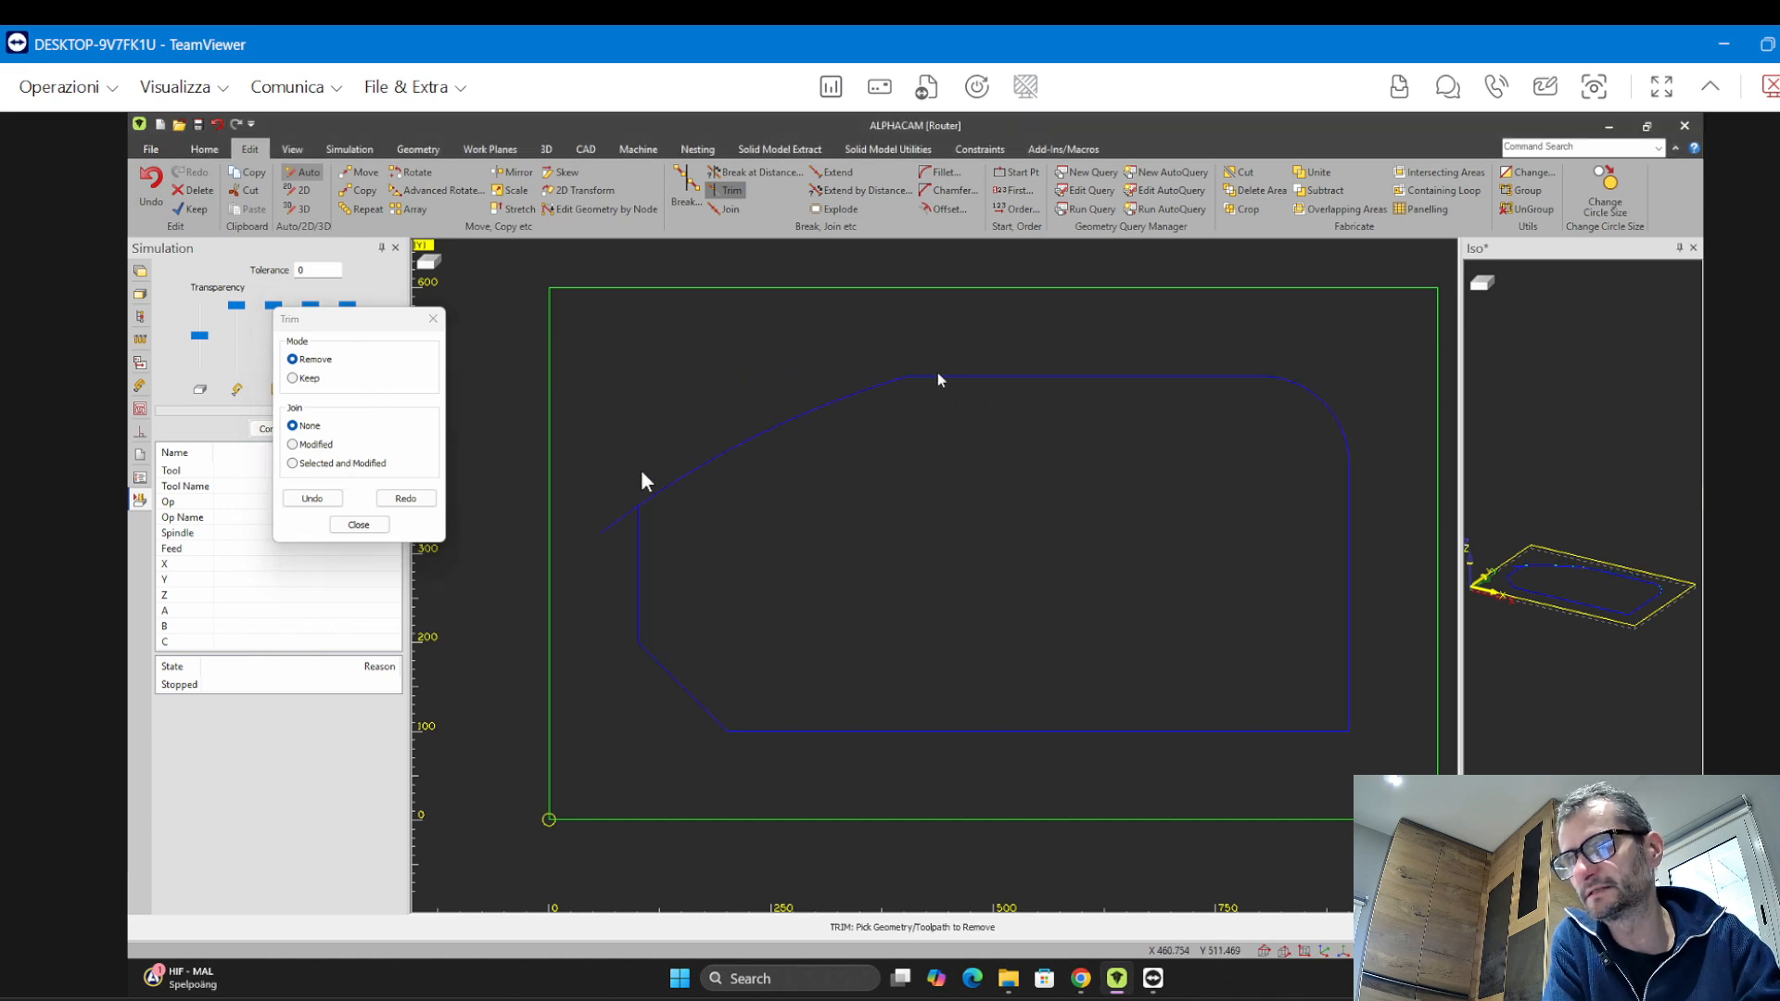
pyautogui.click(609, 524)
pyautogui.press('Escape')
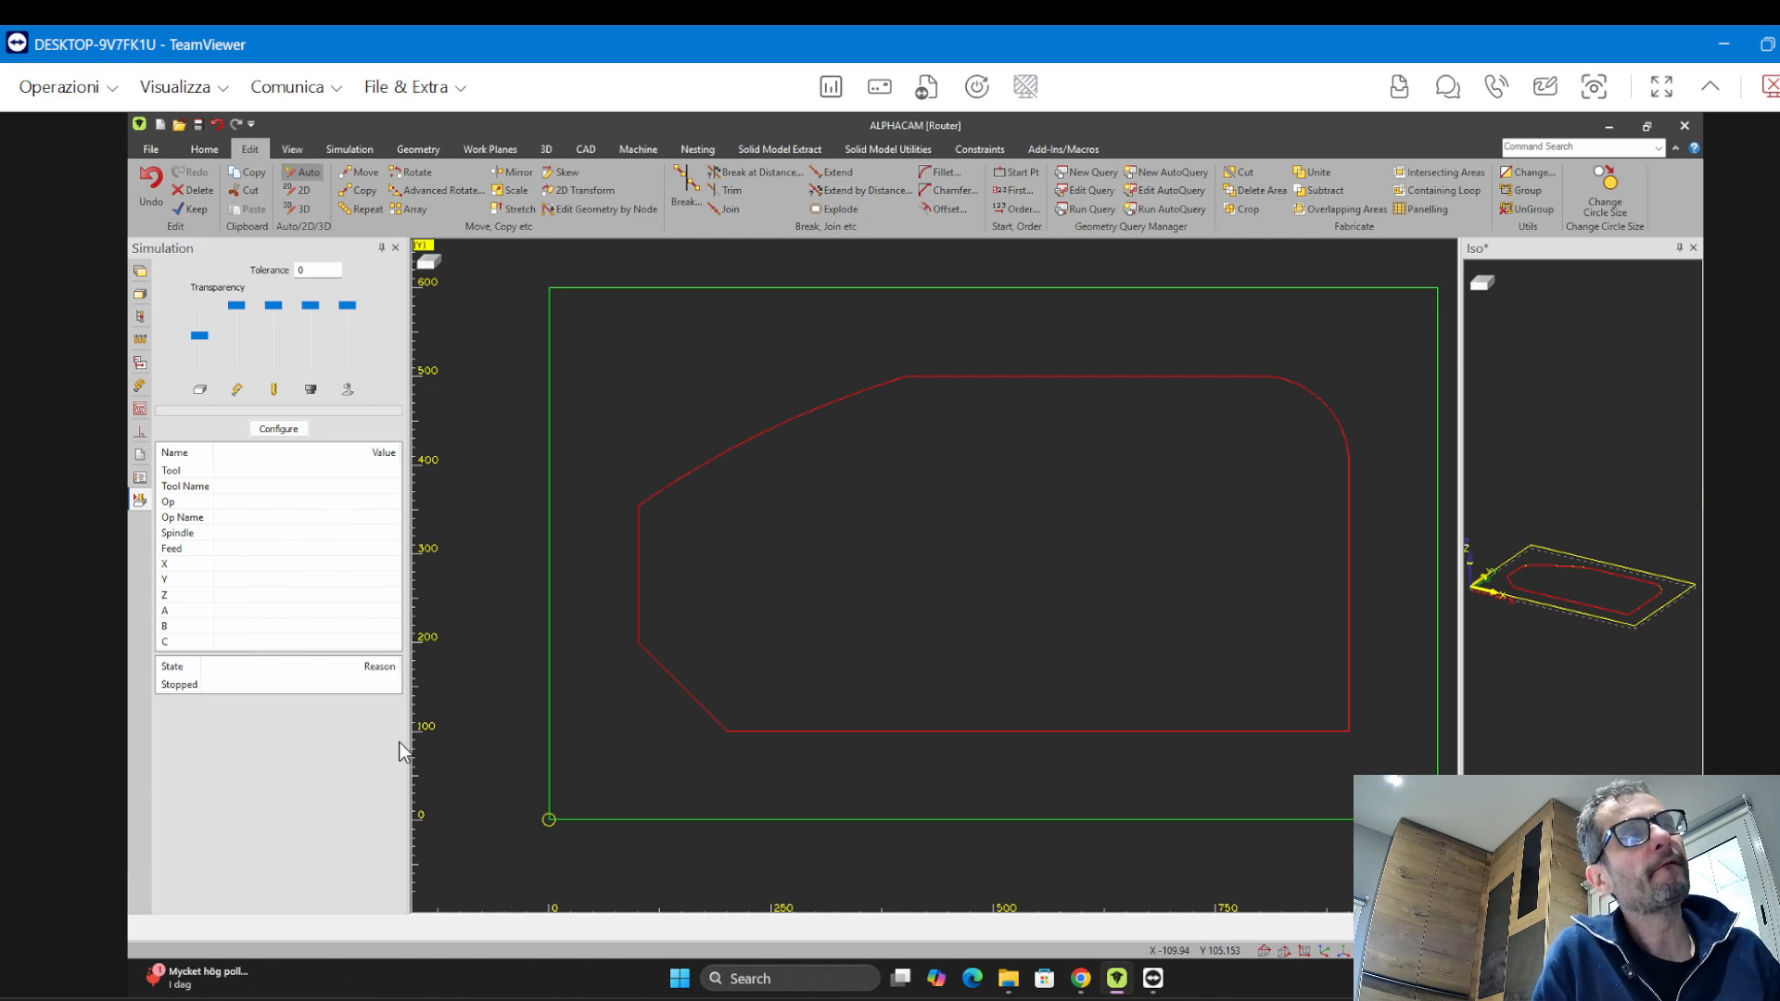
# Zoom in to inspect where the arc meets the inner profile's top edge
pyautogui.scroll(-2, 937, 568)
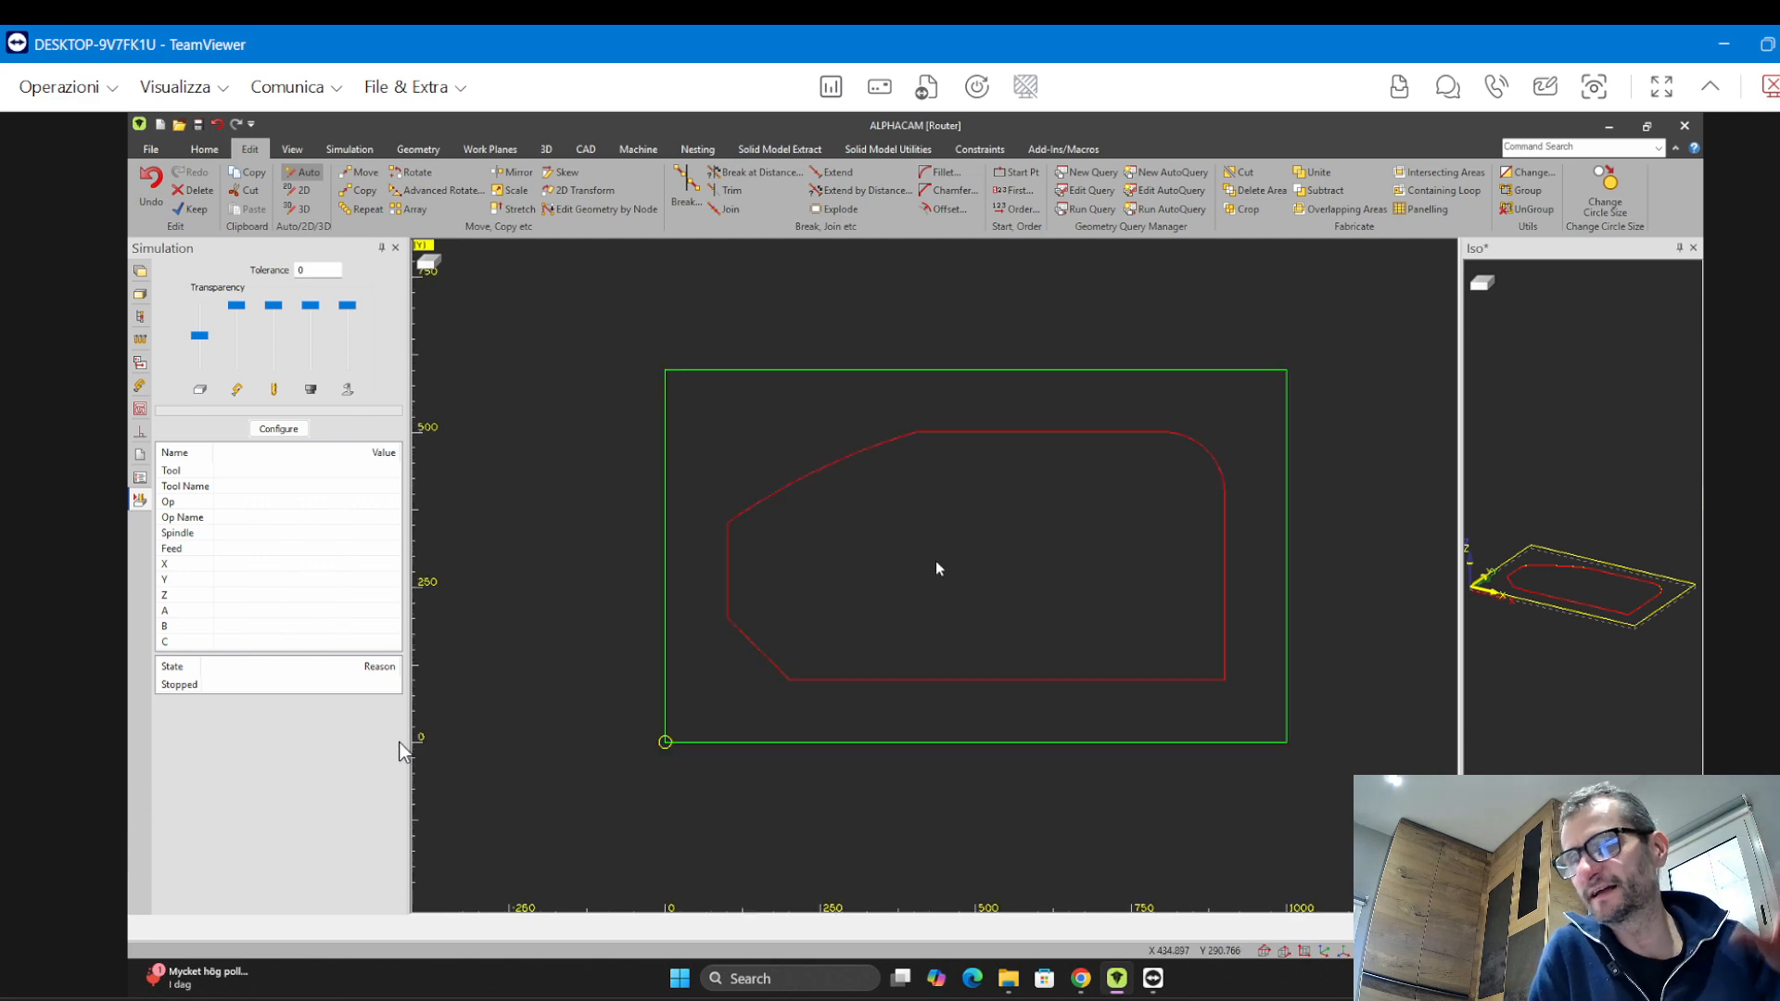
pyautogui.scroll(6, 946, 433)
pyautogui.scroll(4, 790, 489)
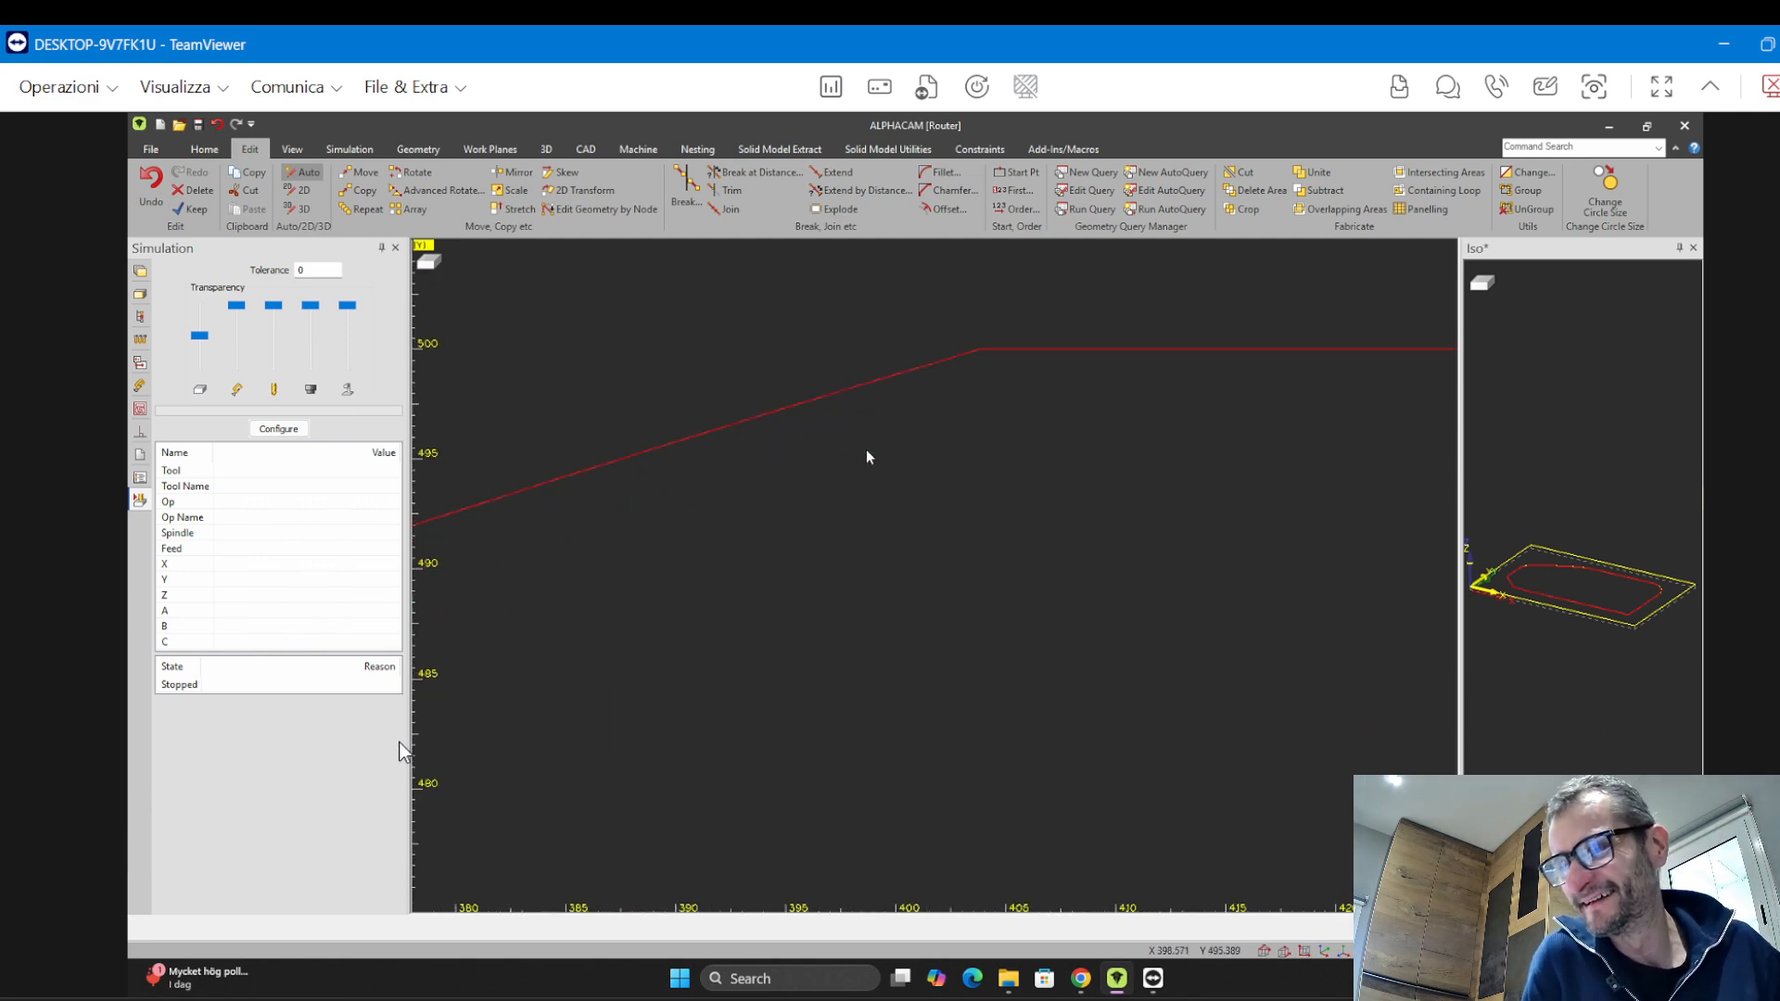
pyautogui.scroll(2, 954, 393)
pyautogui.scroll(-8, 954, 408)
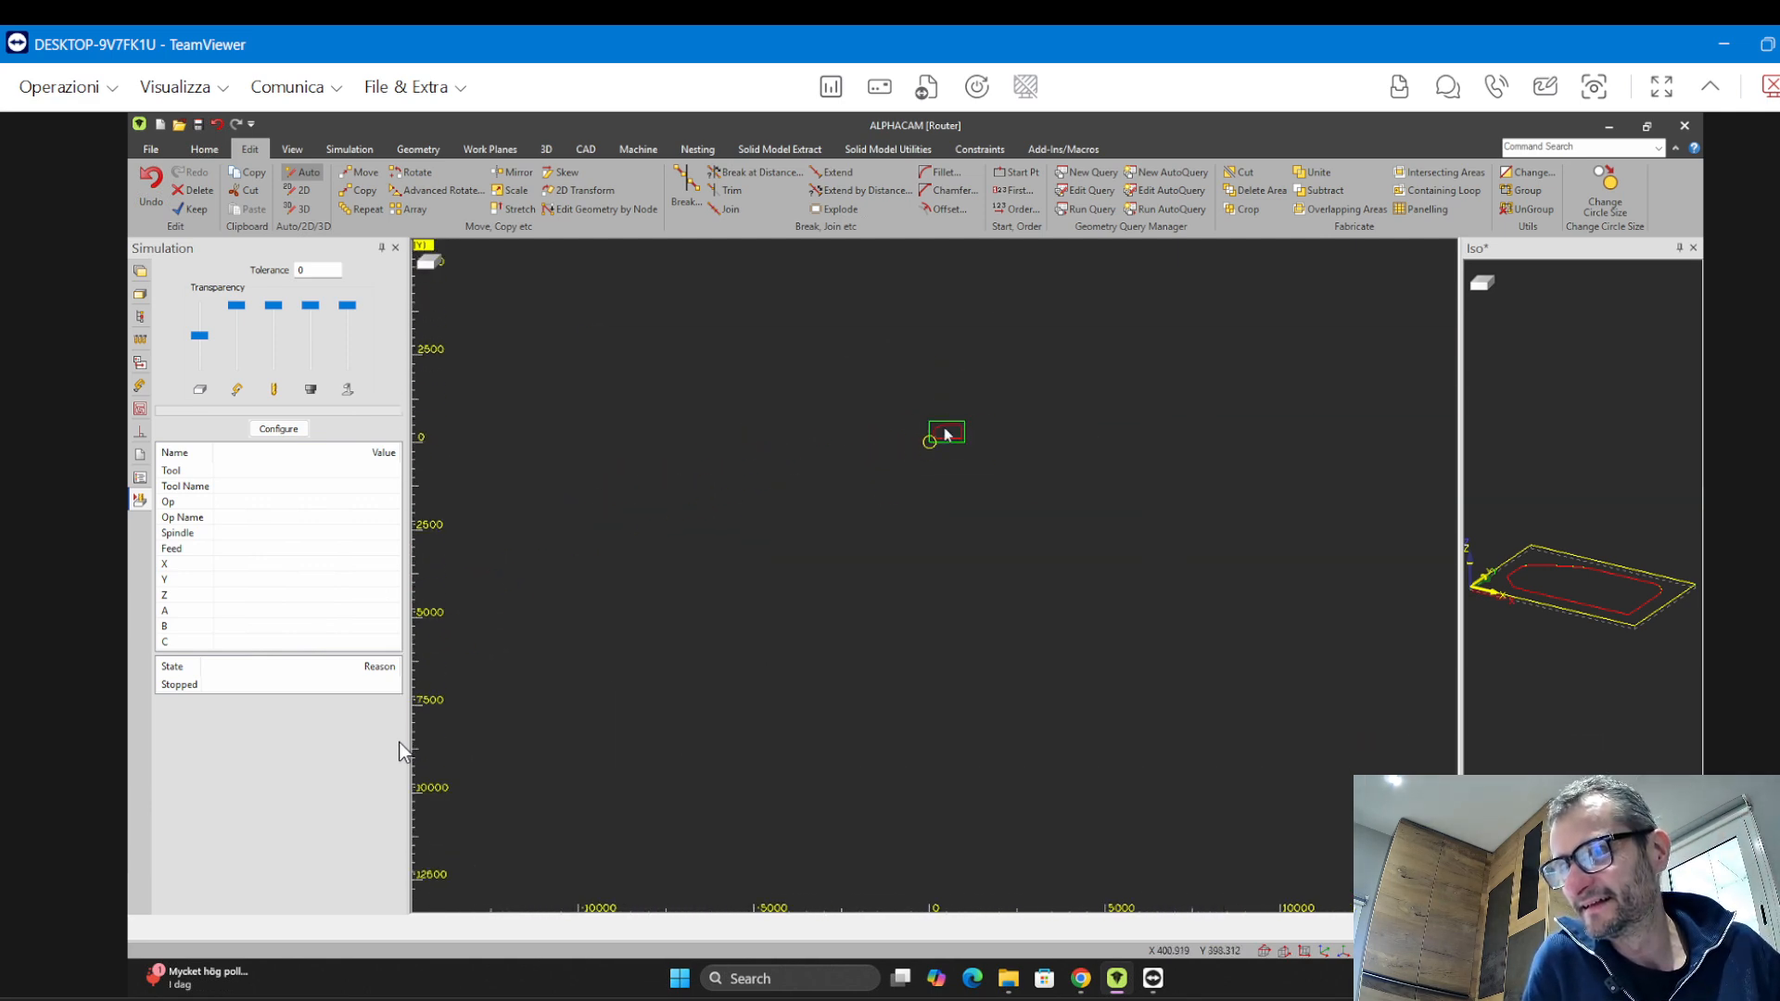
pyautogui.scroll(-6, 985, 379)
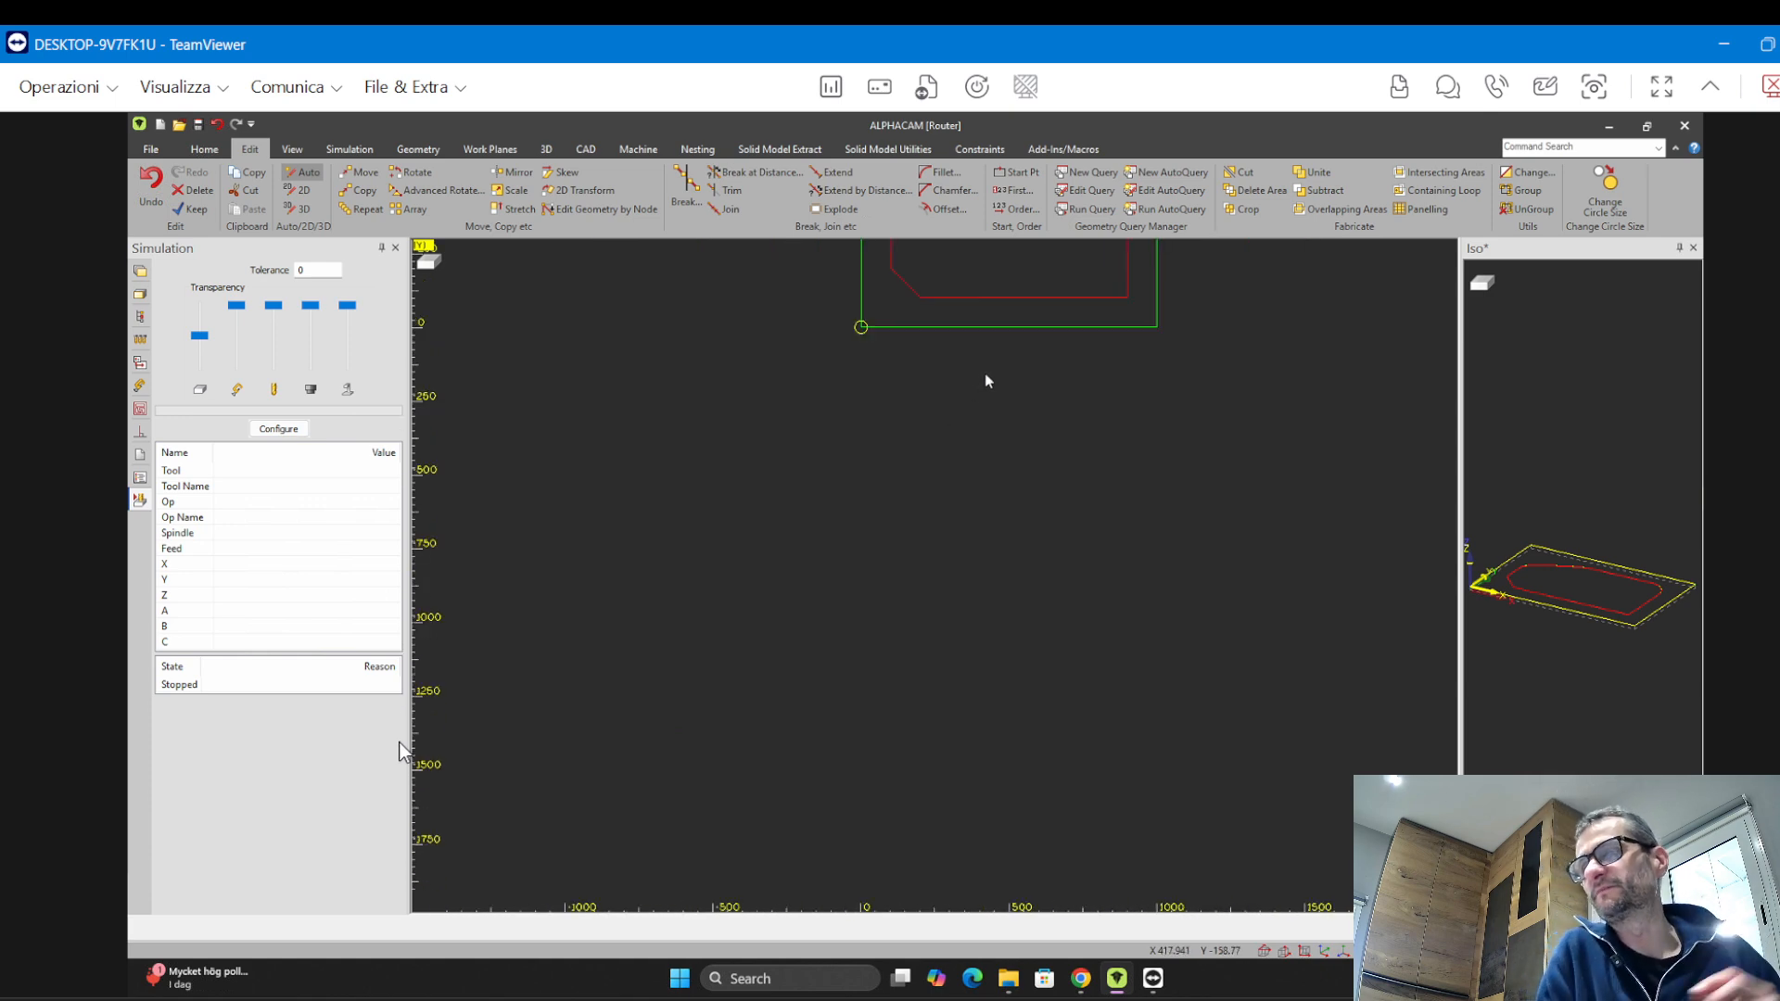
pyautogui.moveTo(986, 379); pyautogui.dragTo(790, 814, button='middle')
pyautogui.scroll(1, 980, 429)
# Join the arc and inner profile elements into a single closed geometry
pyautogui.click(728, 208)
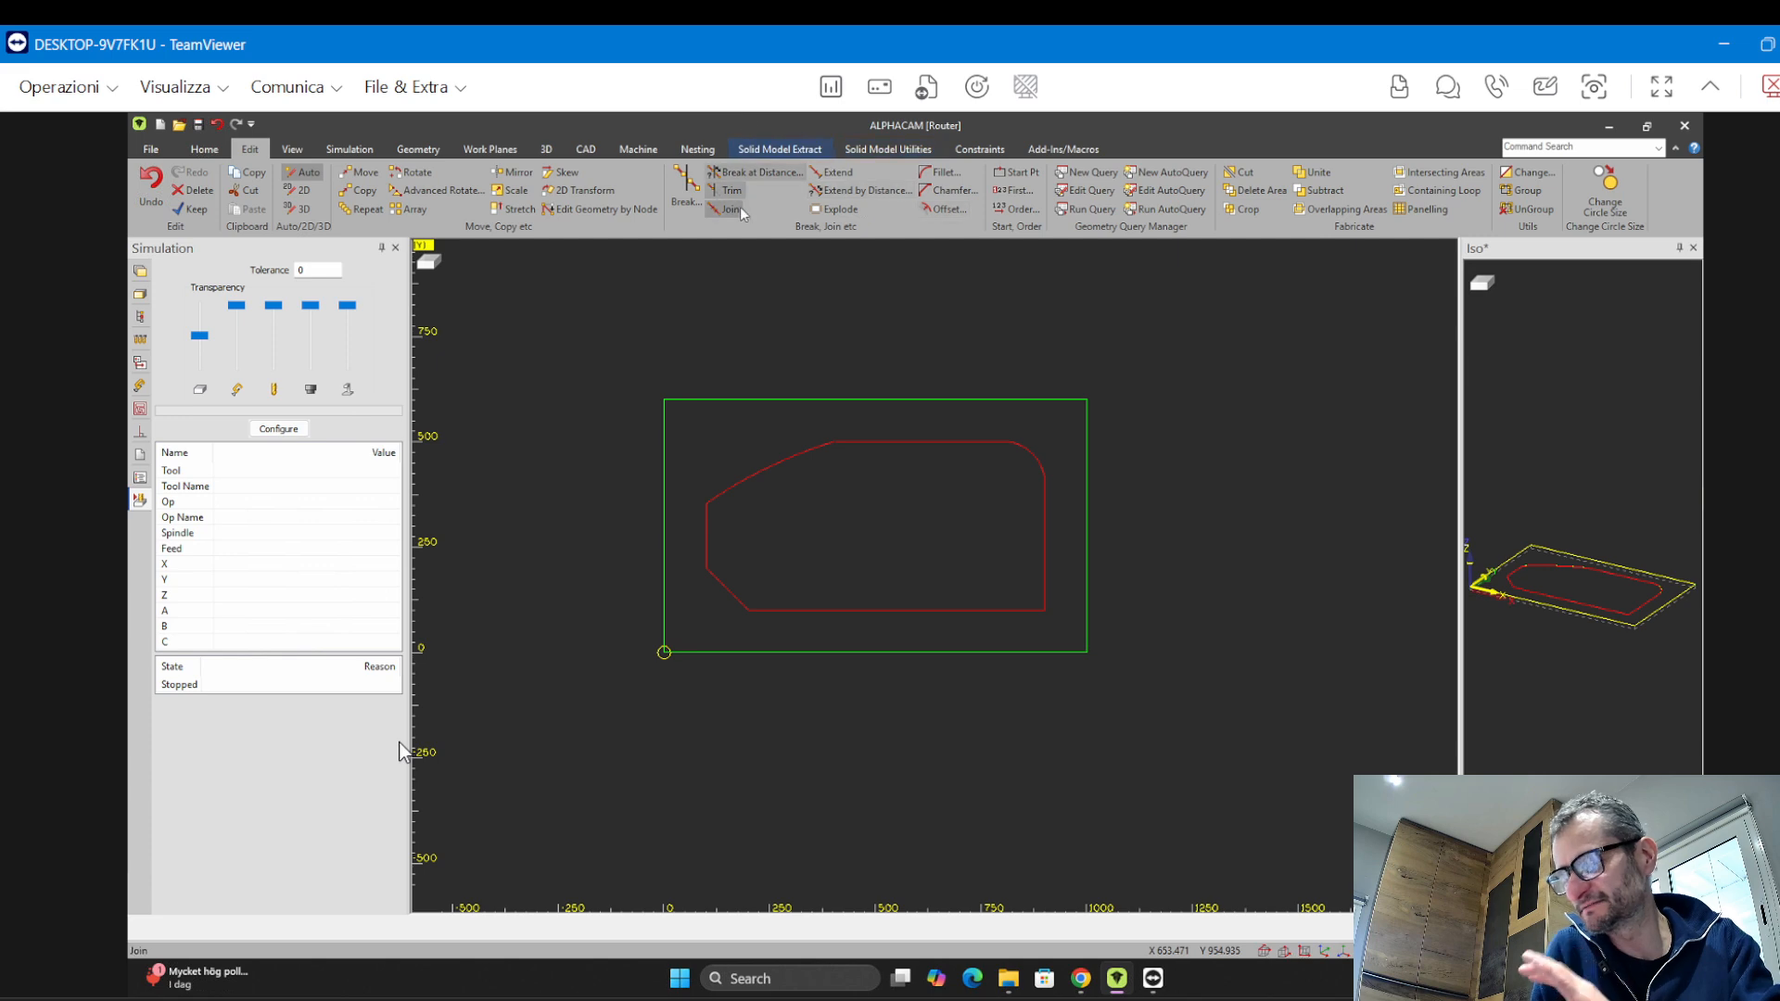
pyautogui.moveTo(694, 446); pyautogui.dragTo(1076, 638)
pyautogui.press('Escape')
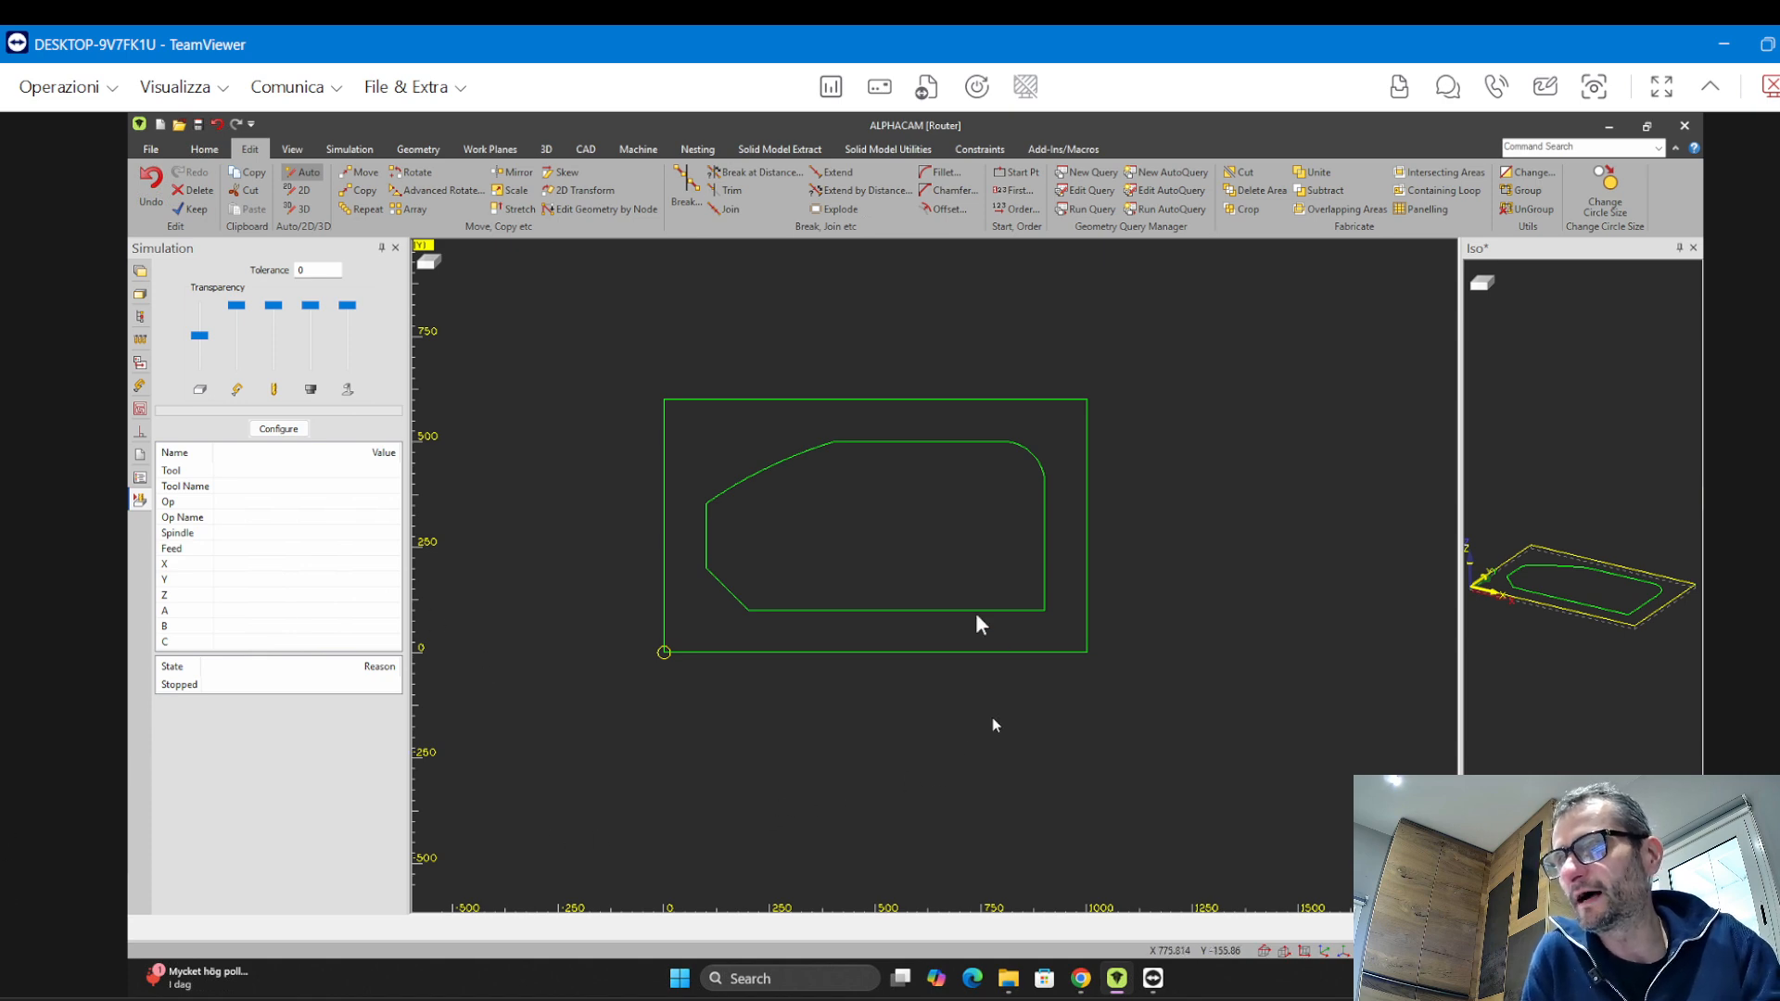
# Undo the join of the arc and inner profile
pyautogui.moveTo(973, 635); pyautogui.dragTo(1018, 682, button='middle')
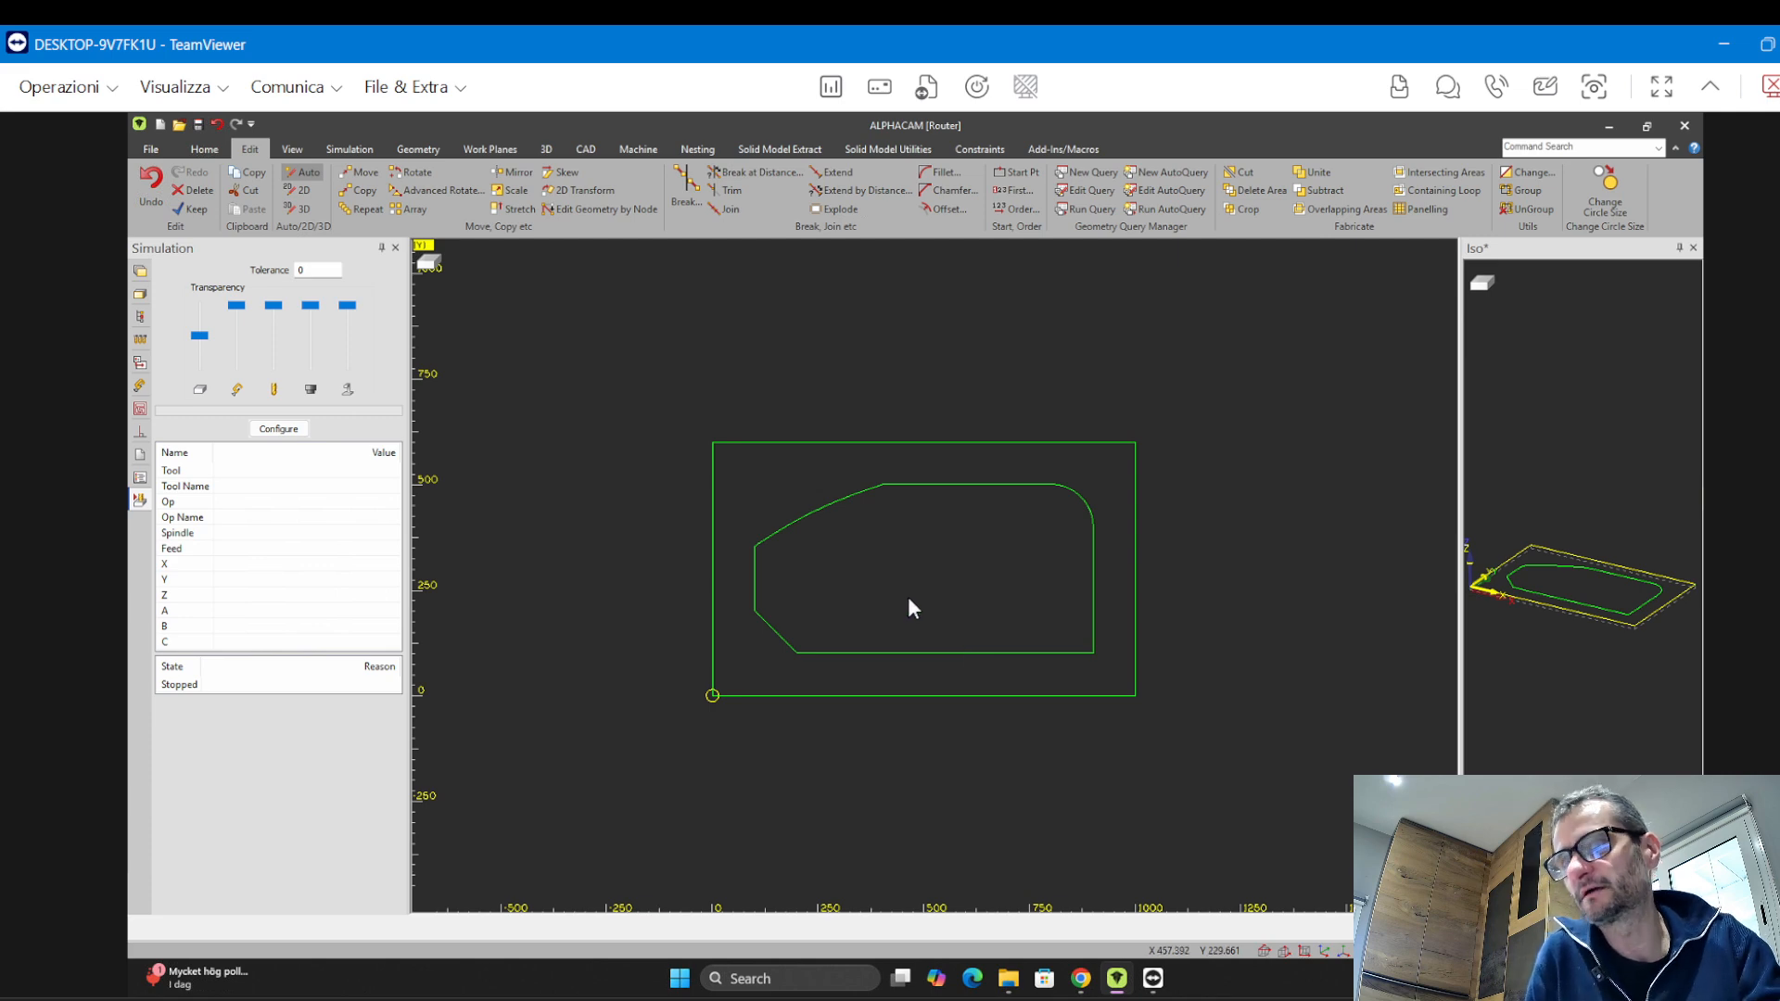
pyautogui.hotkey('ctrl', 'z')
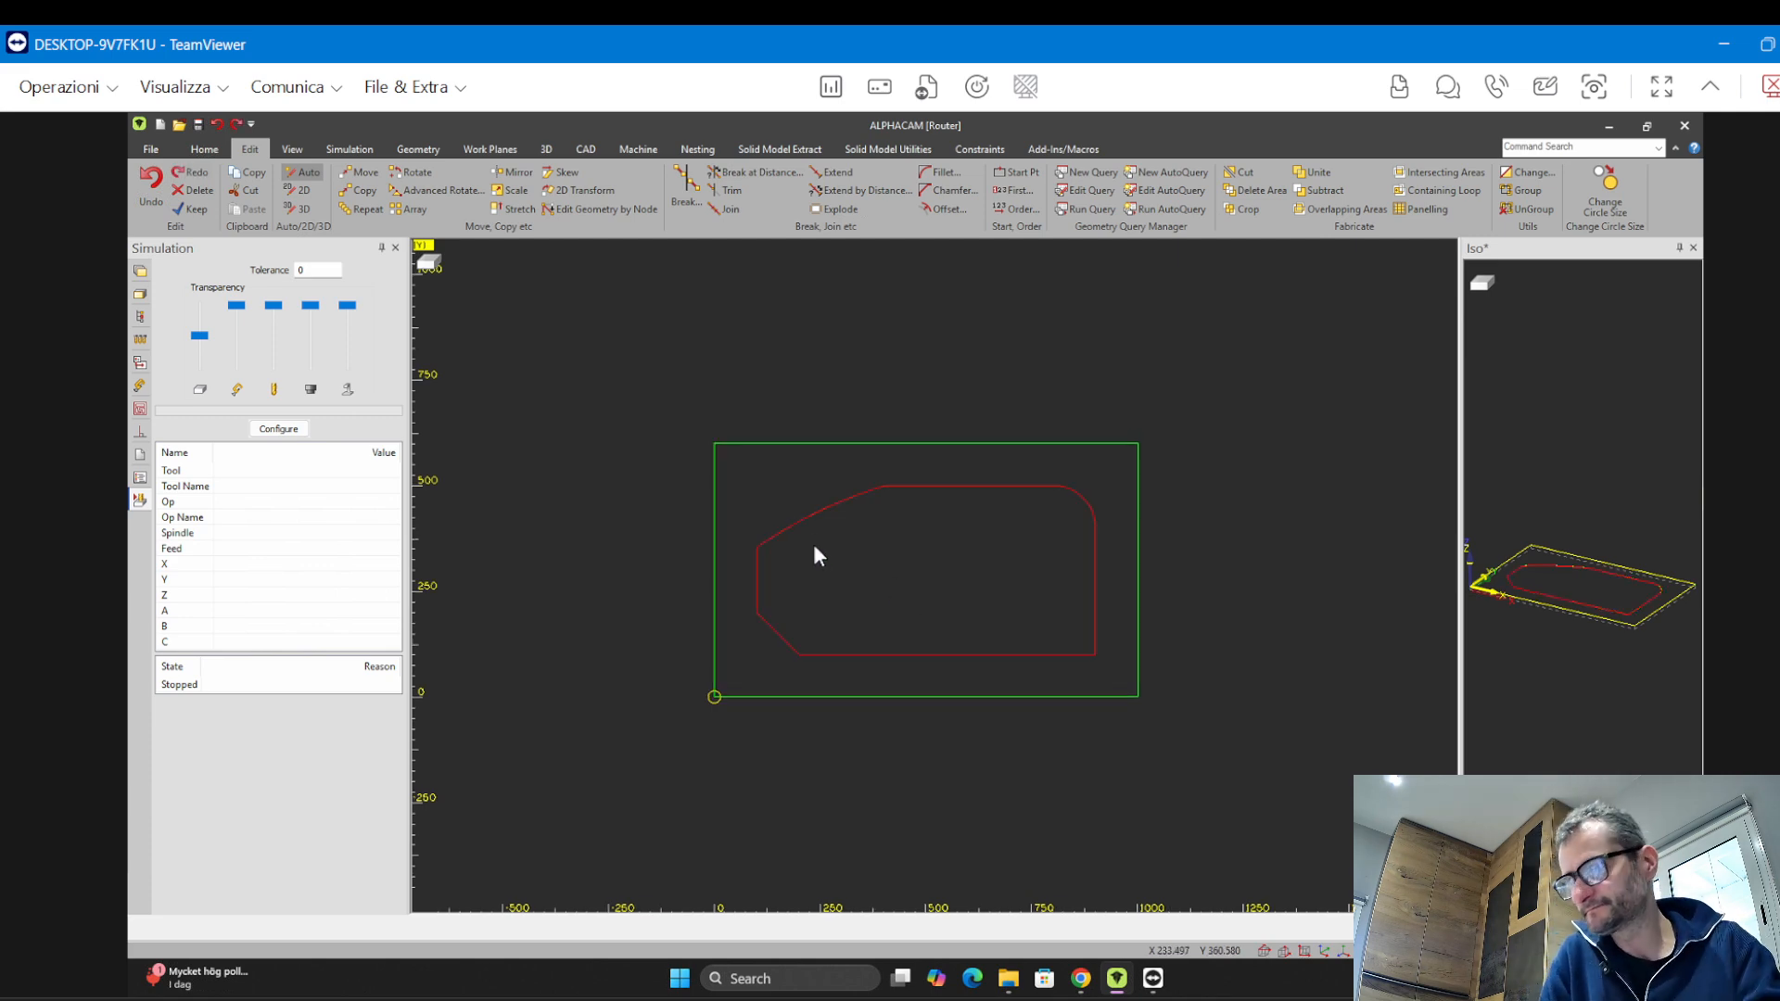
pyautogui.scroll(3, 968, 554)
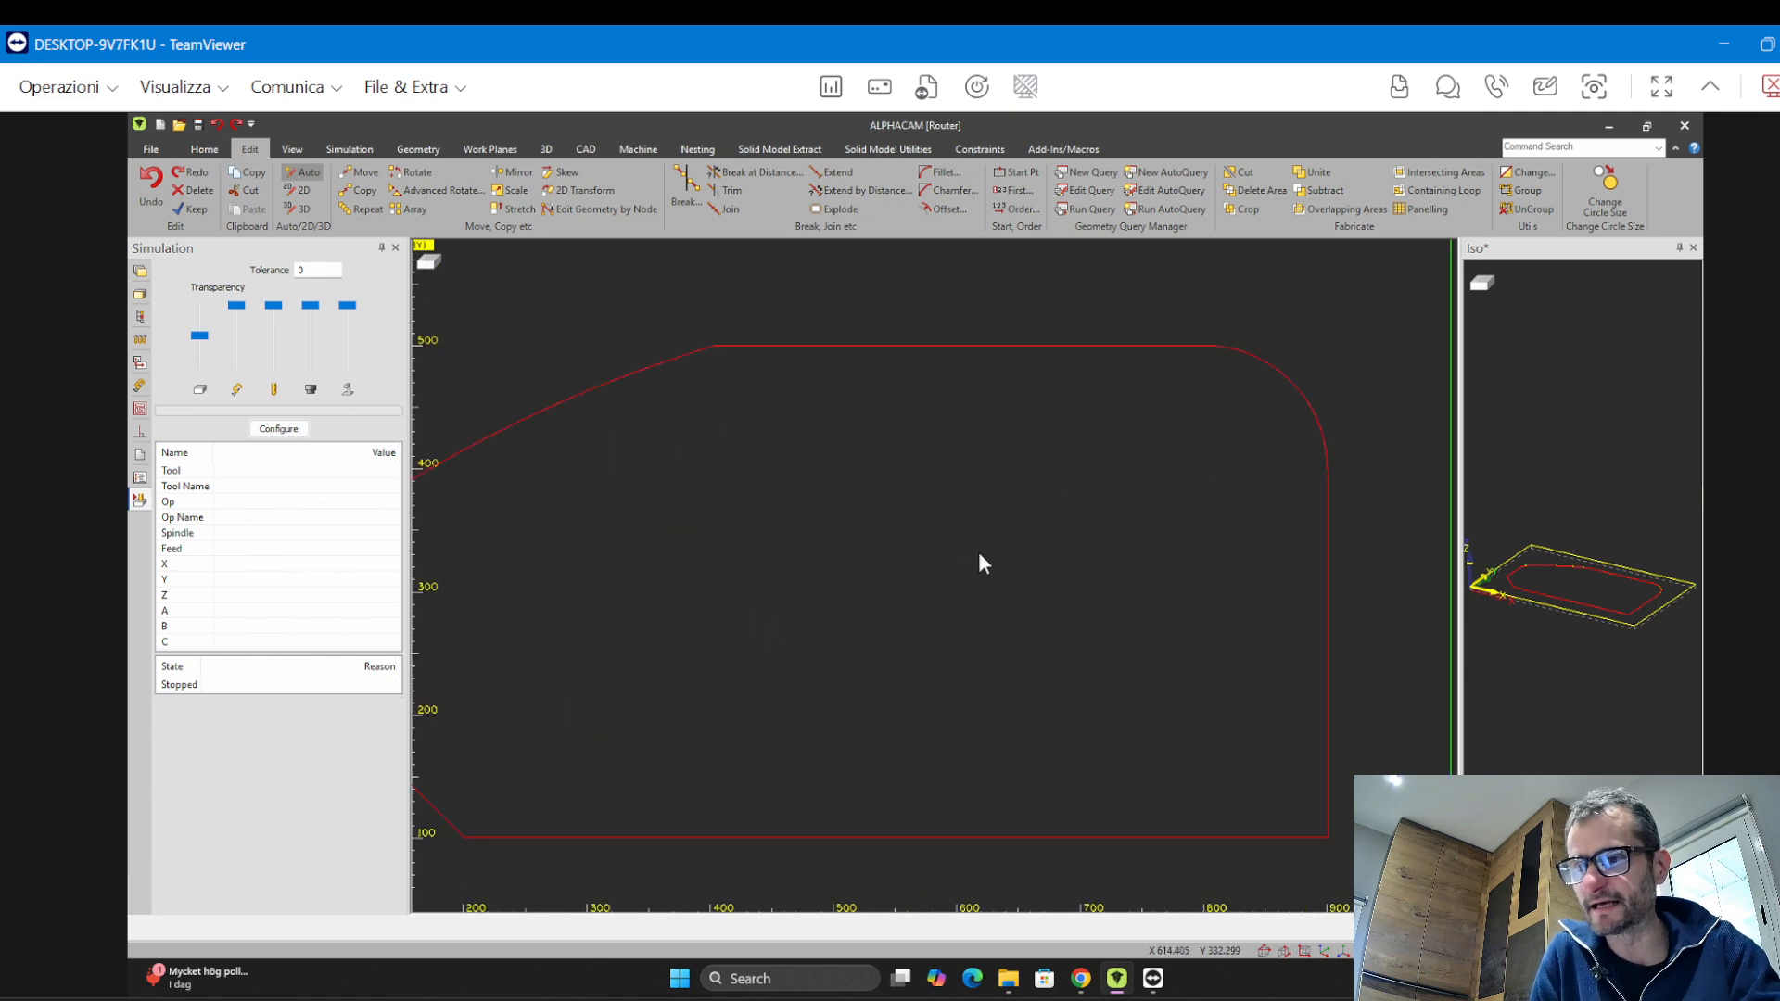
pyautogui.scroll(-1, 977, 552)
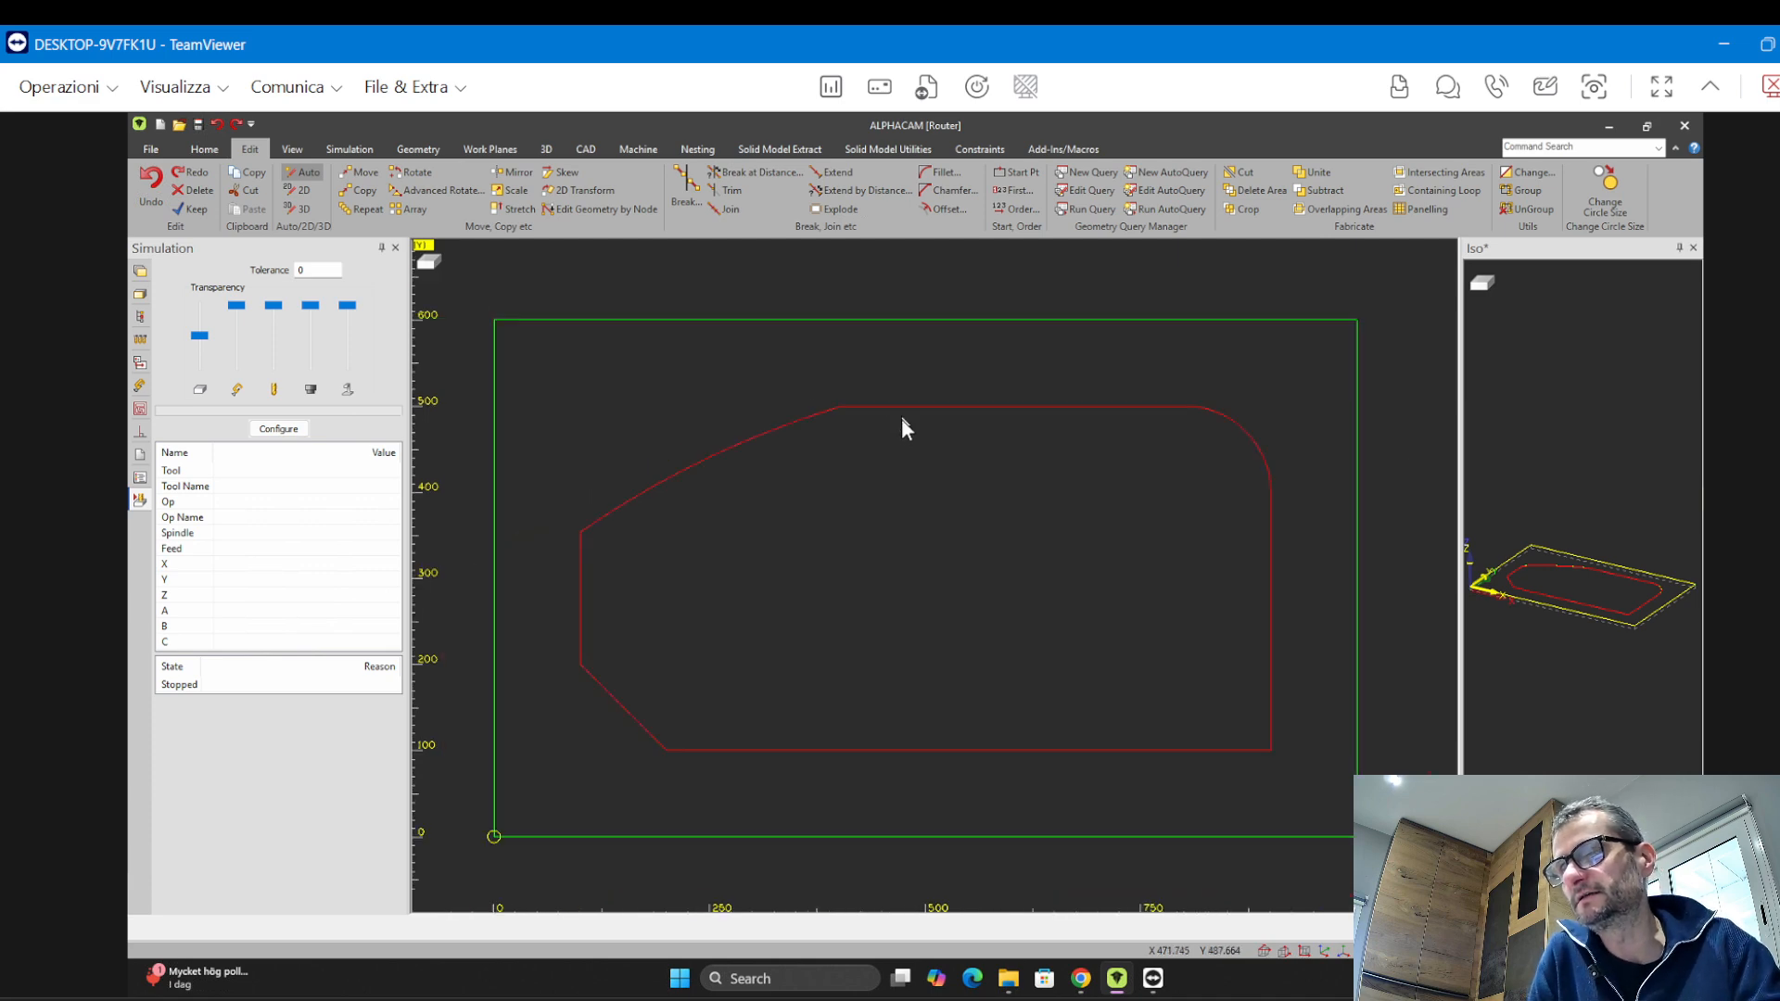
pyautogui.scroll(-1, 904, 450)
pyautogui.moveTo(888, 501); pyautogui.dragTo(761, 680, button='middle')
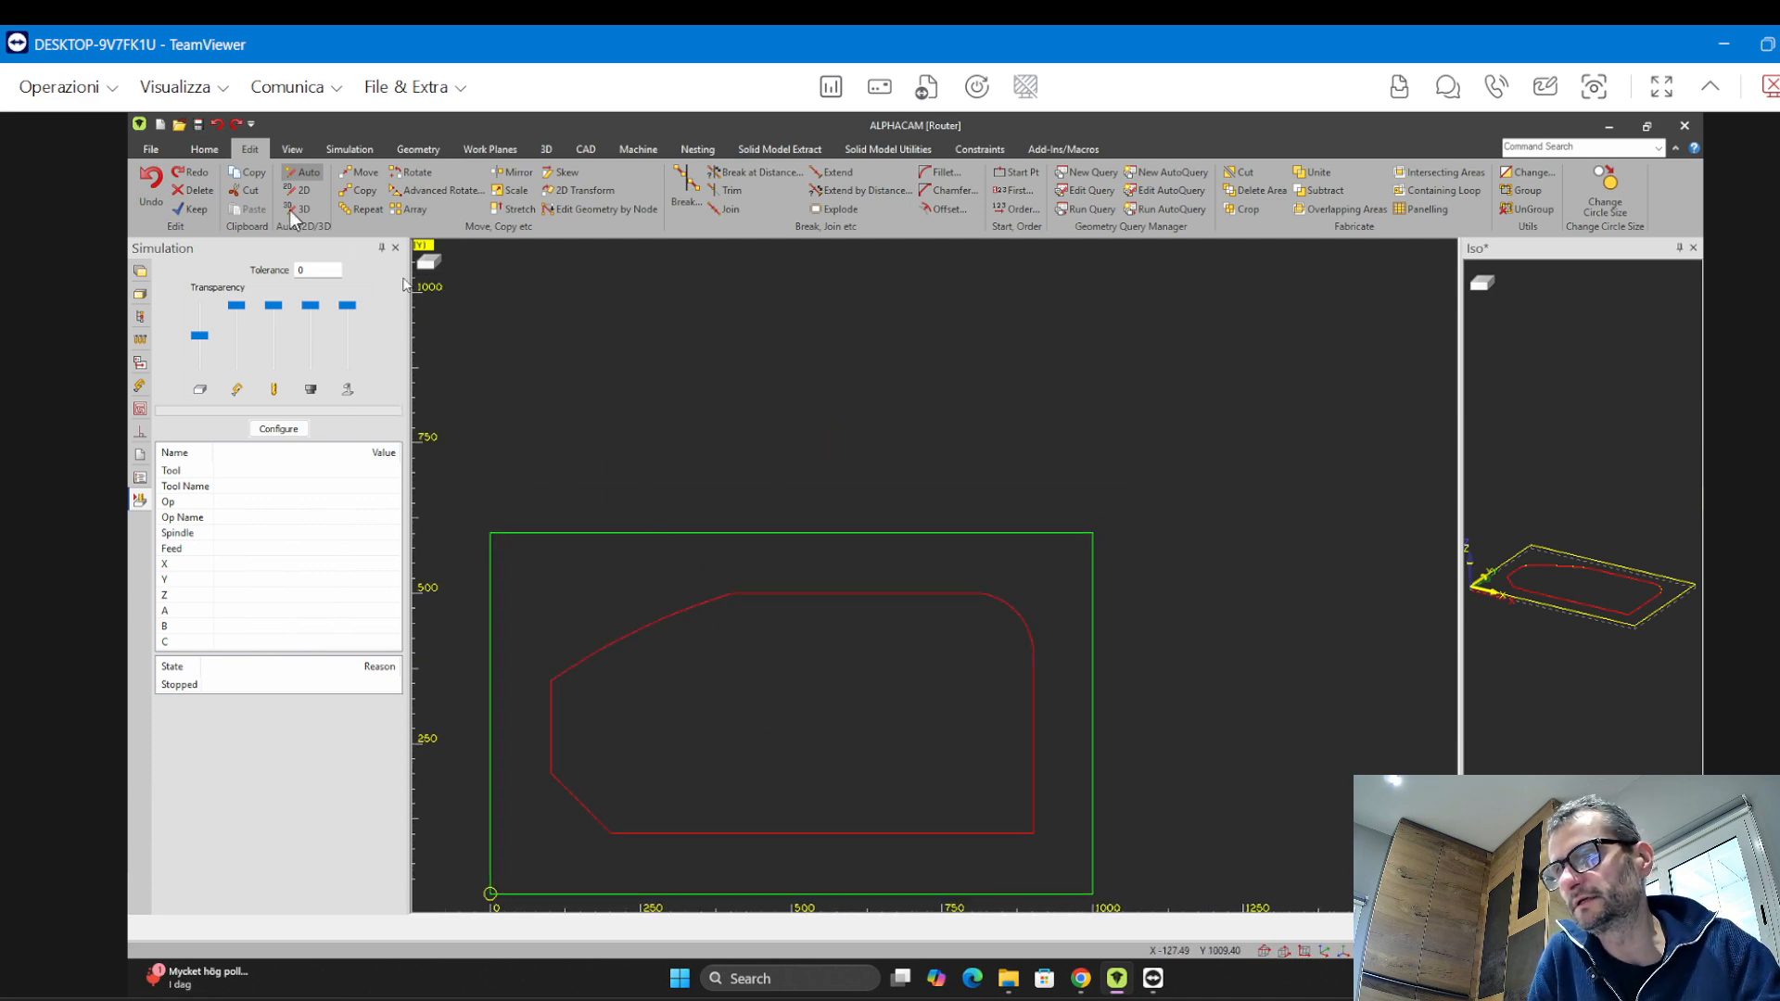
# Draw an open two-segment line forming a V shape above the panel
pyautogui.click(419, 150)
pyautogui.click(360, 186)
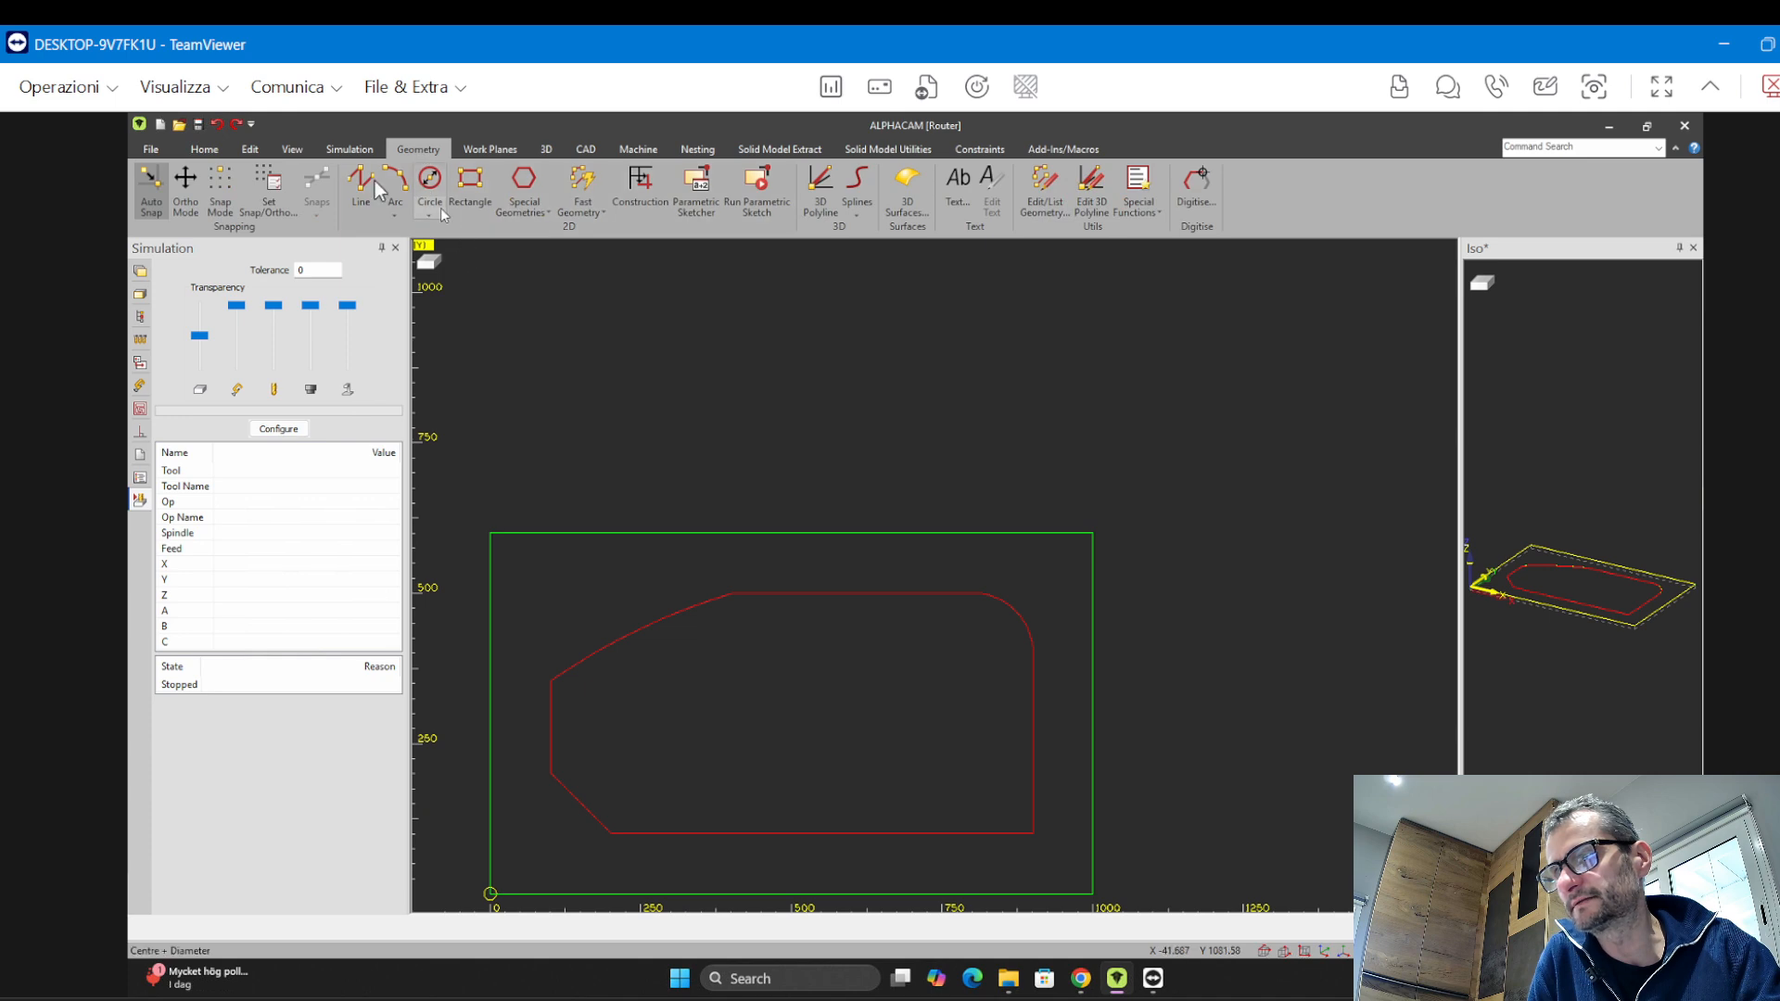
pyautogui.click(732, 332)
pyautogui.click(940, 470)
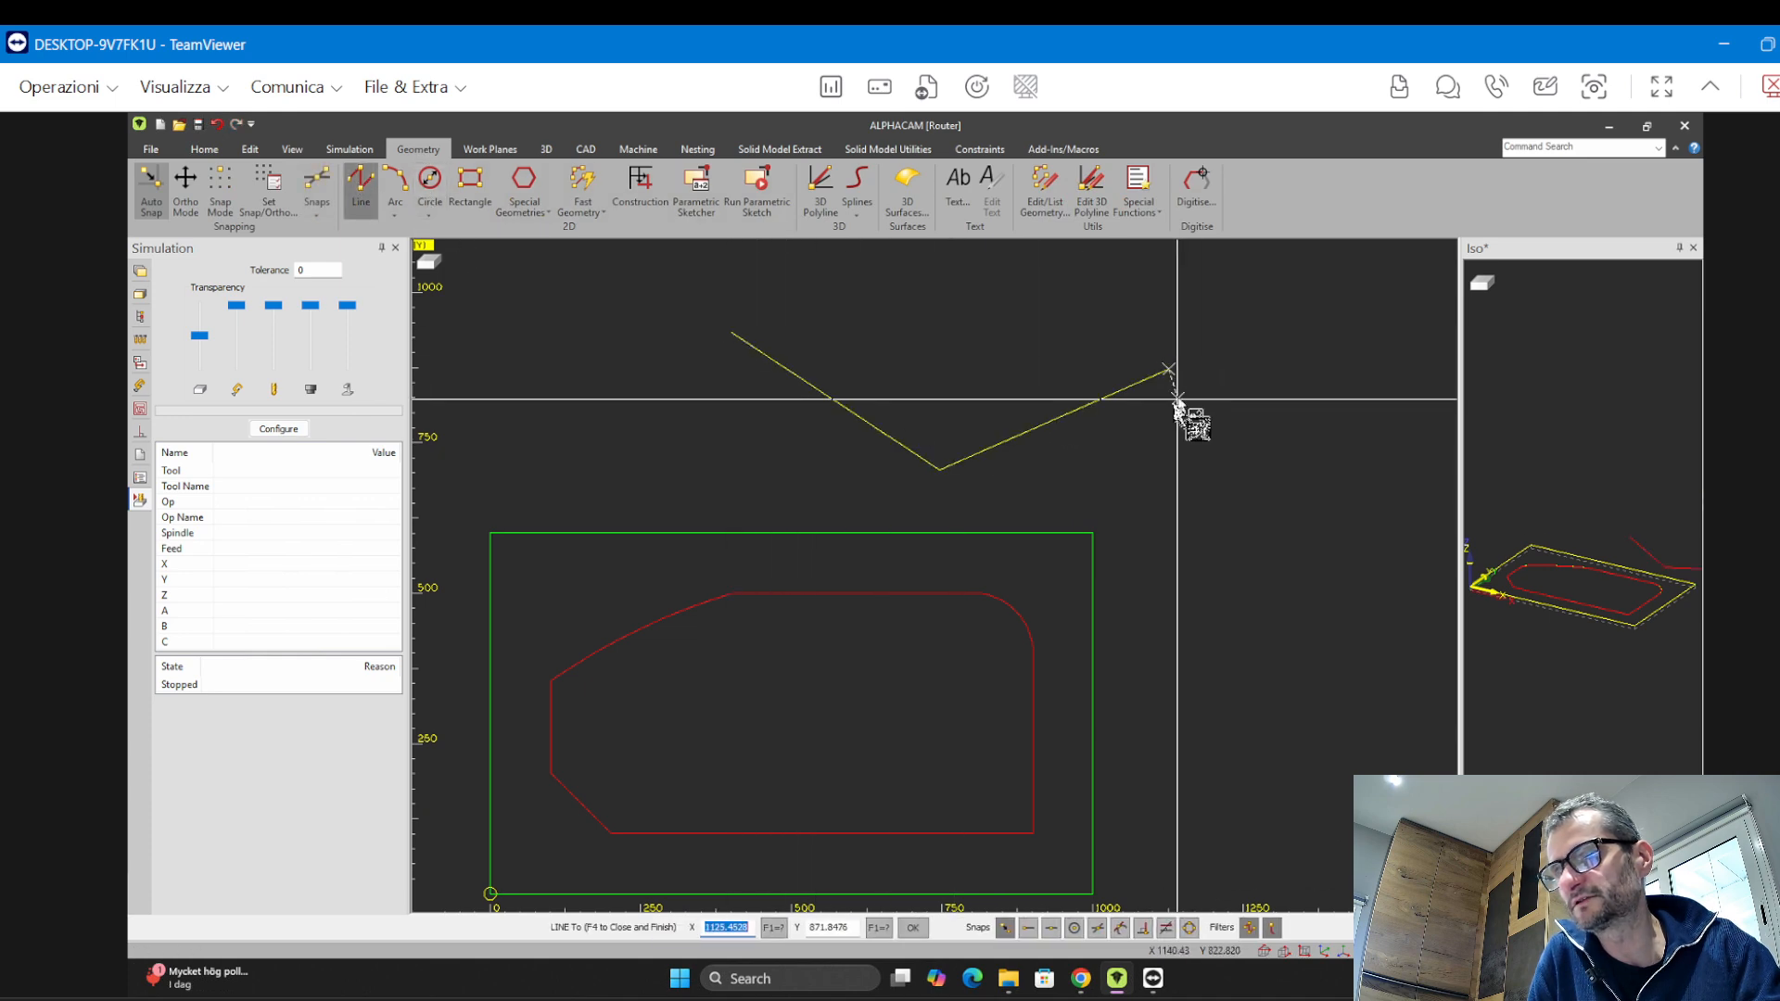
pyautogui.click(1168, 371)
pyautogui.press('Escape')
# Draw a closed four-sided line polygon to the right of the V shape
pyautogui.moveTo(1367, 527); pyautogui.dragTo(1078, 586, button='middle')
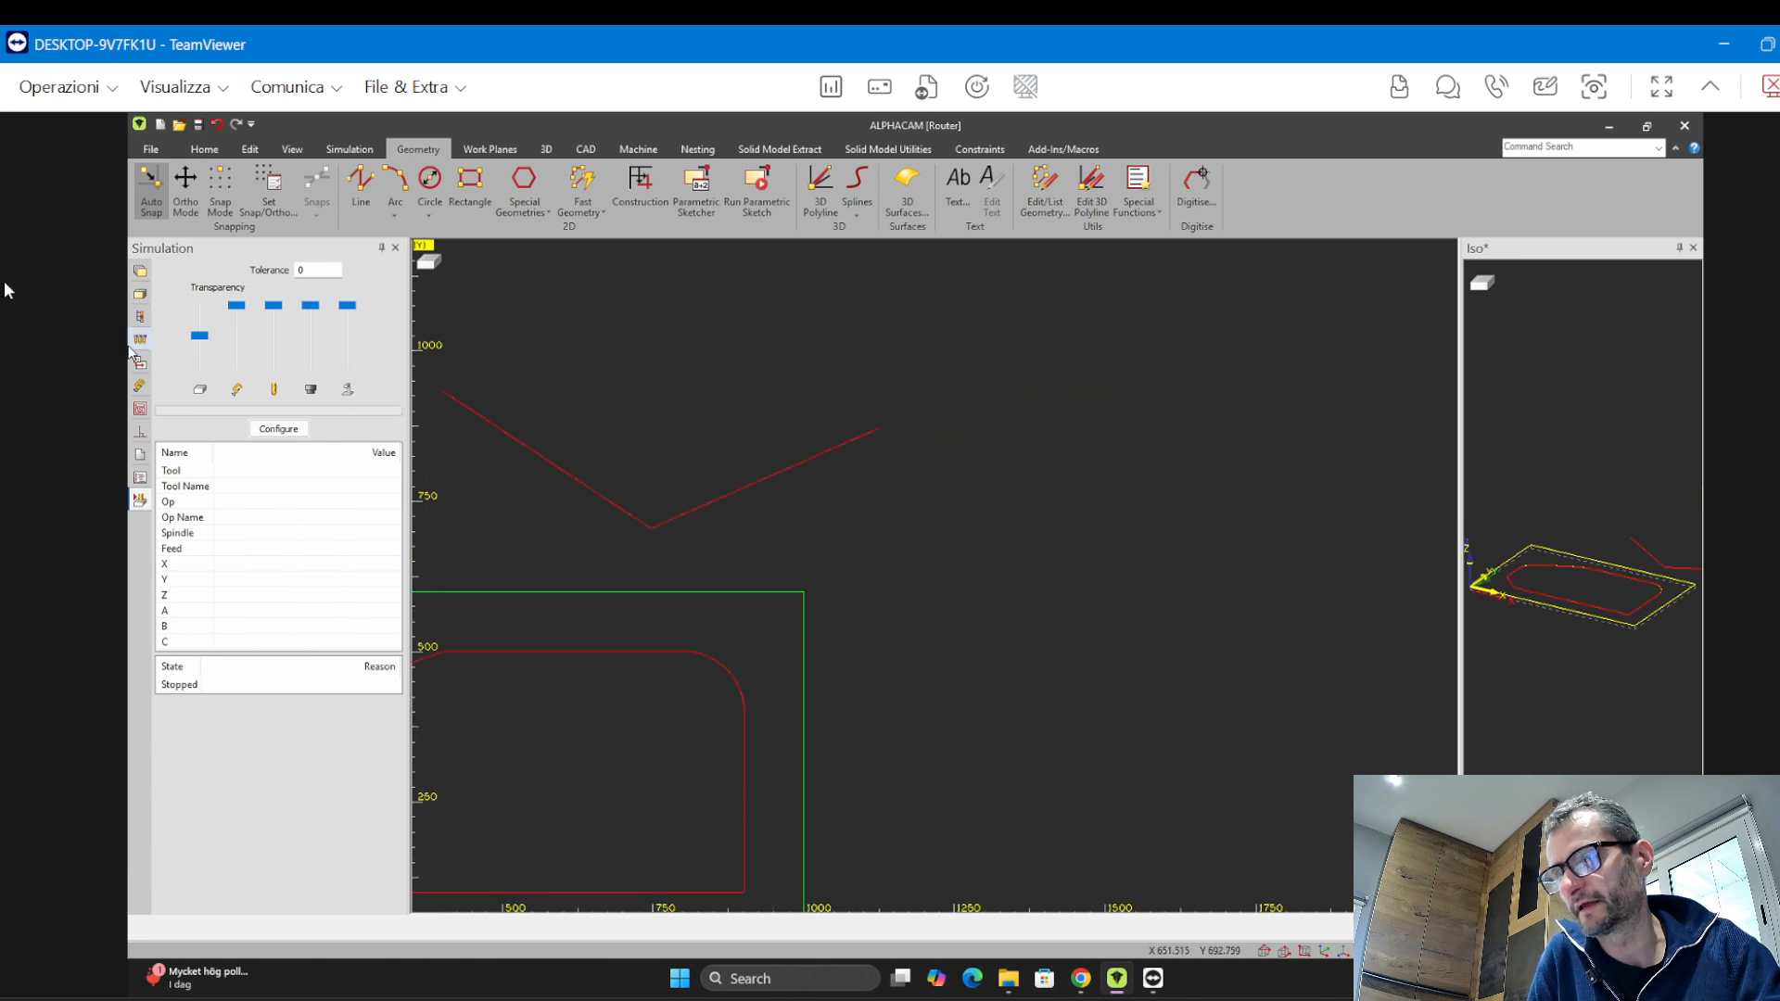
pyautogui.click(360, 185)
pyautogui.click(1136, 498)
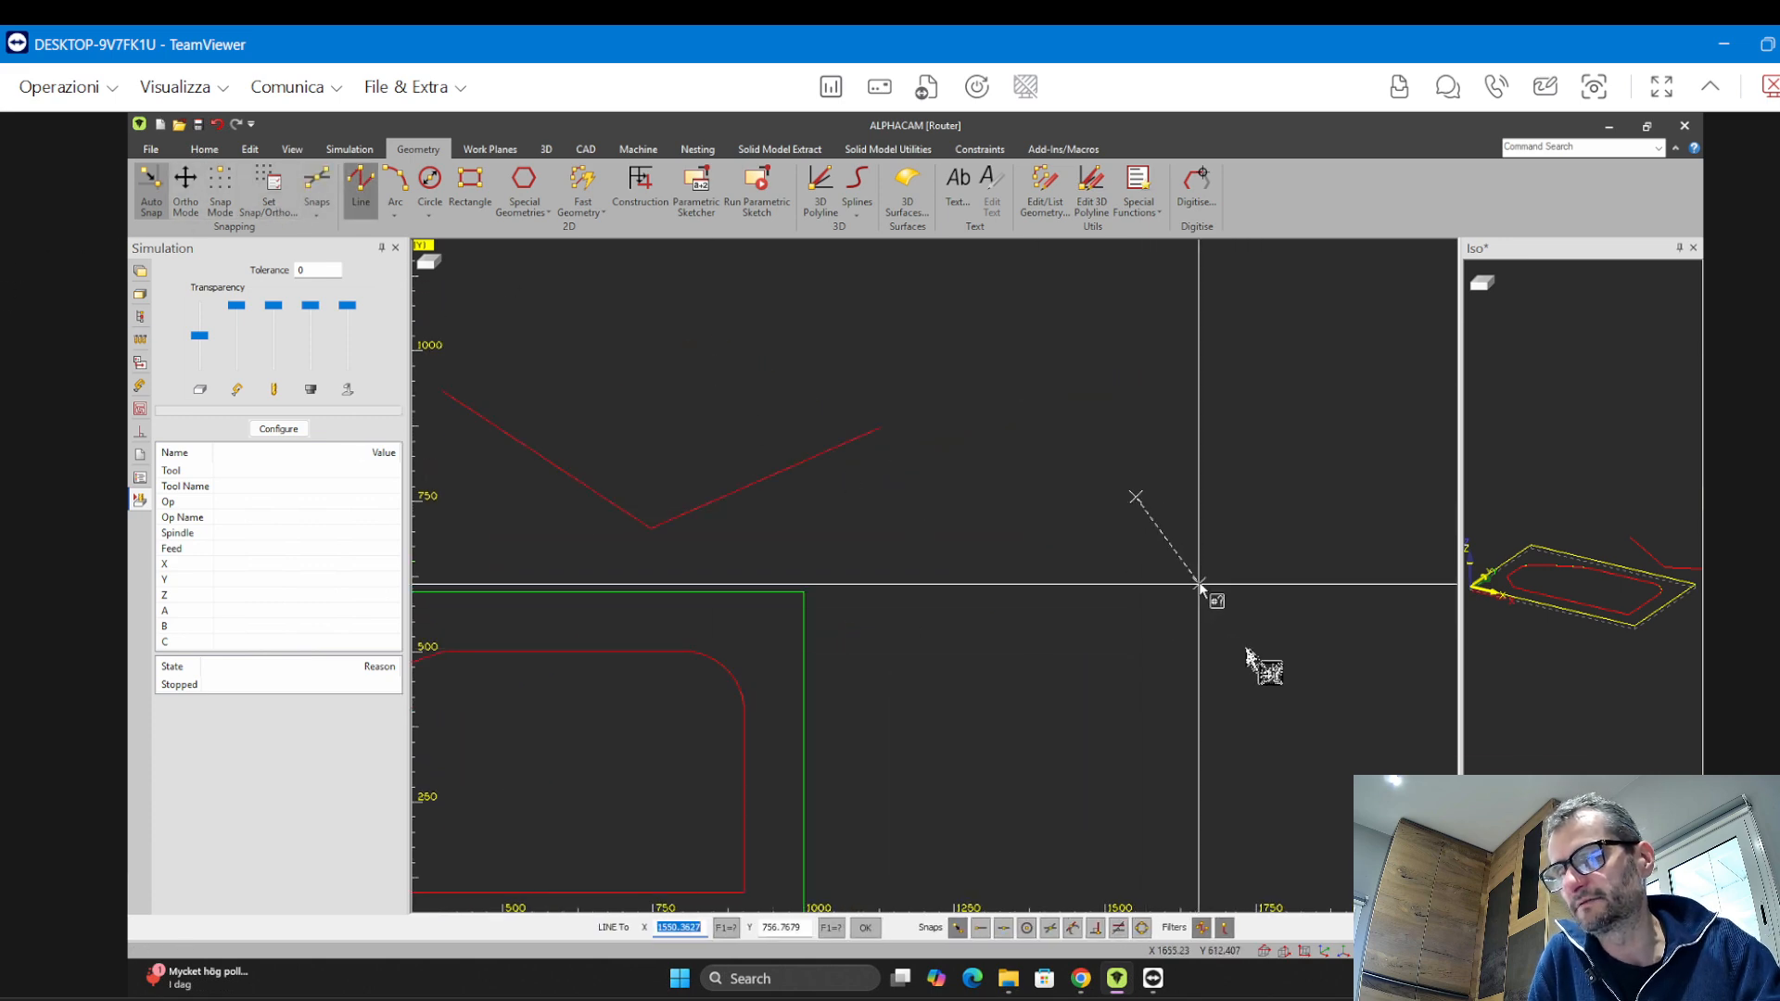
pyautogui.click(1265, 672)
pyautogui.click(1361, 519)
pyautogui.click(1253, 440)
pyautogui.click(1137, 498)
pyautogui.press('Escape')
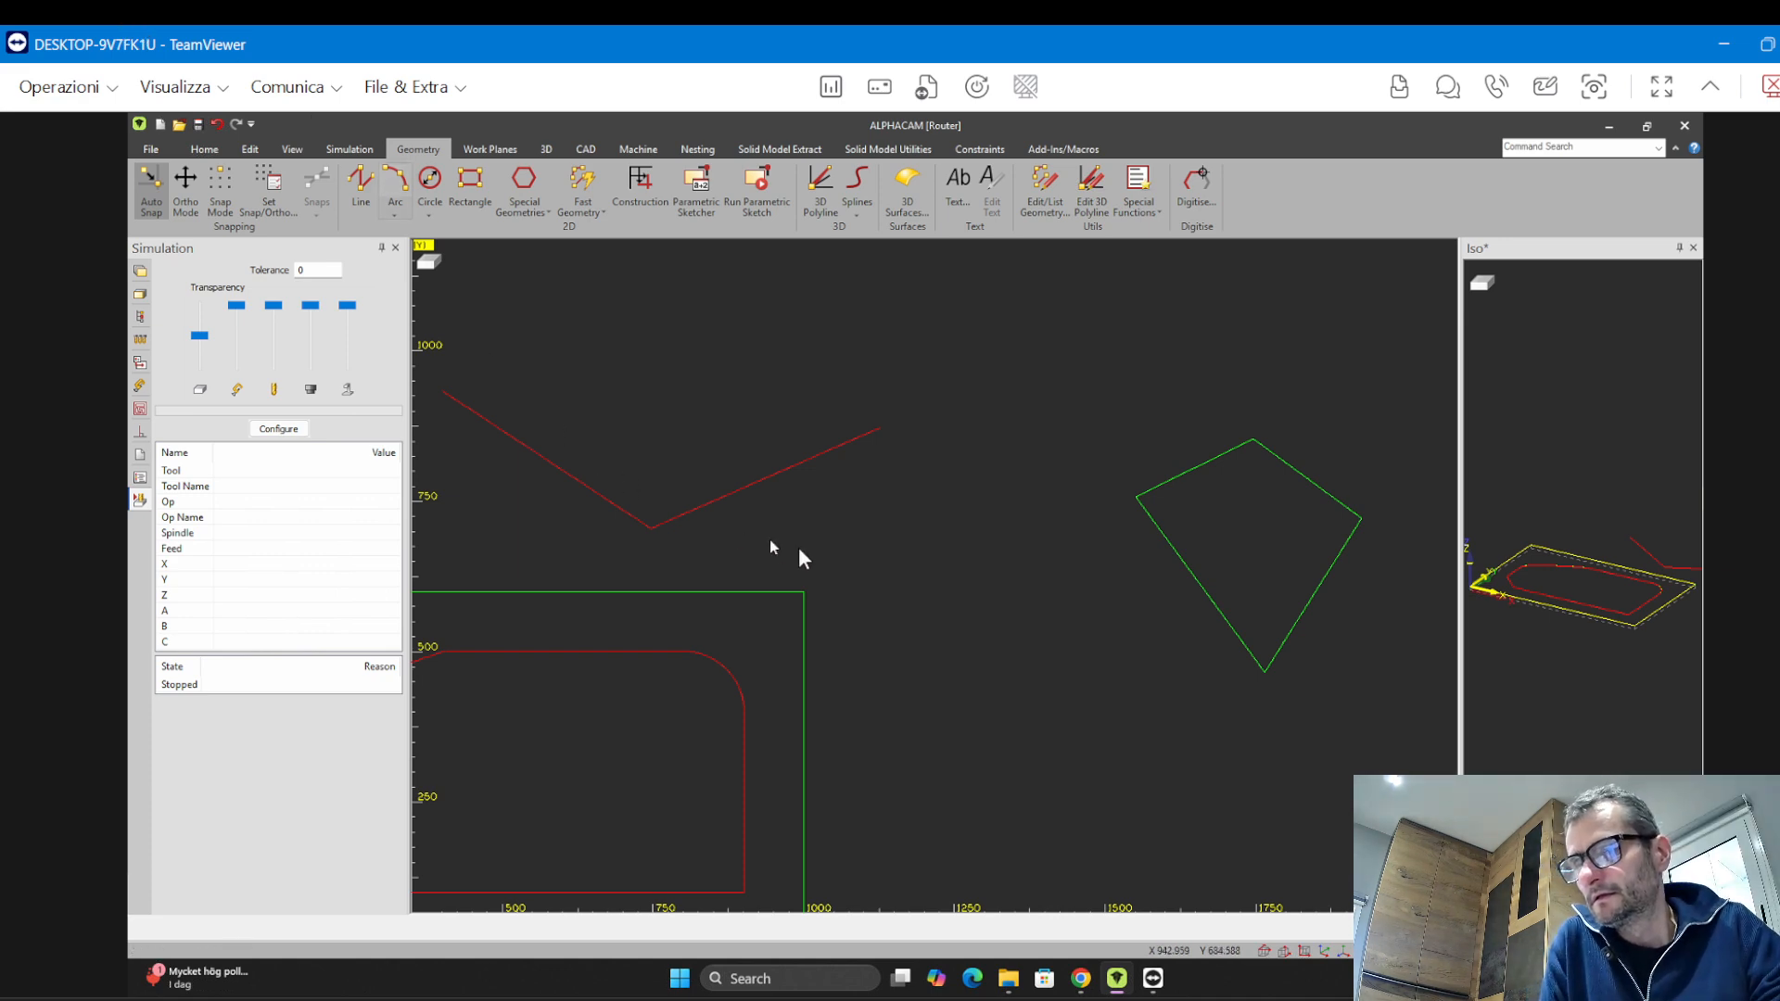
# Draw an arc joining the two open ends of the V shape into a teardrop outline
pyautogui.scroll(-3, 961, 488)
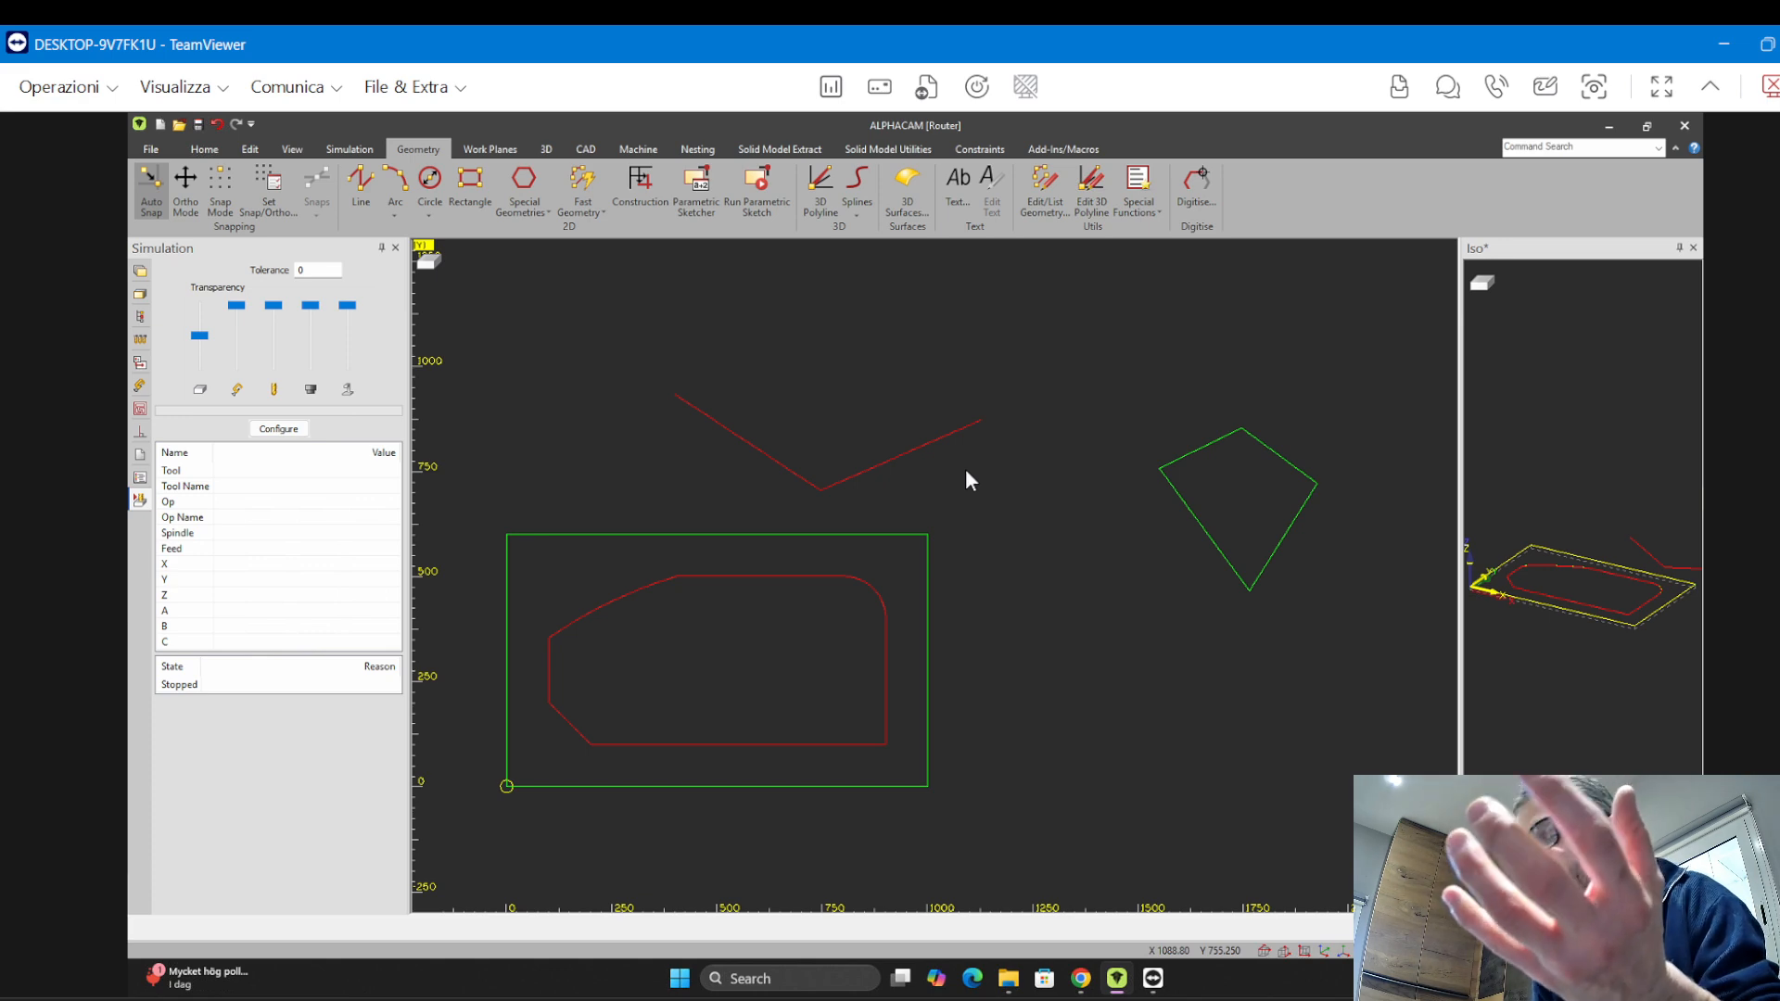
pyautogui.scroll(3, 1276, 485)
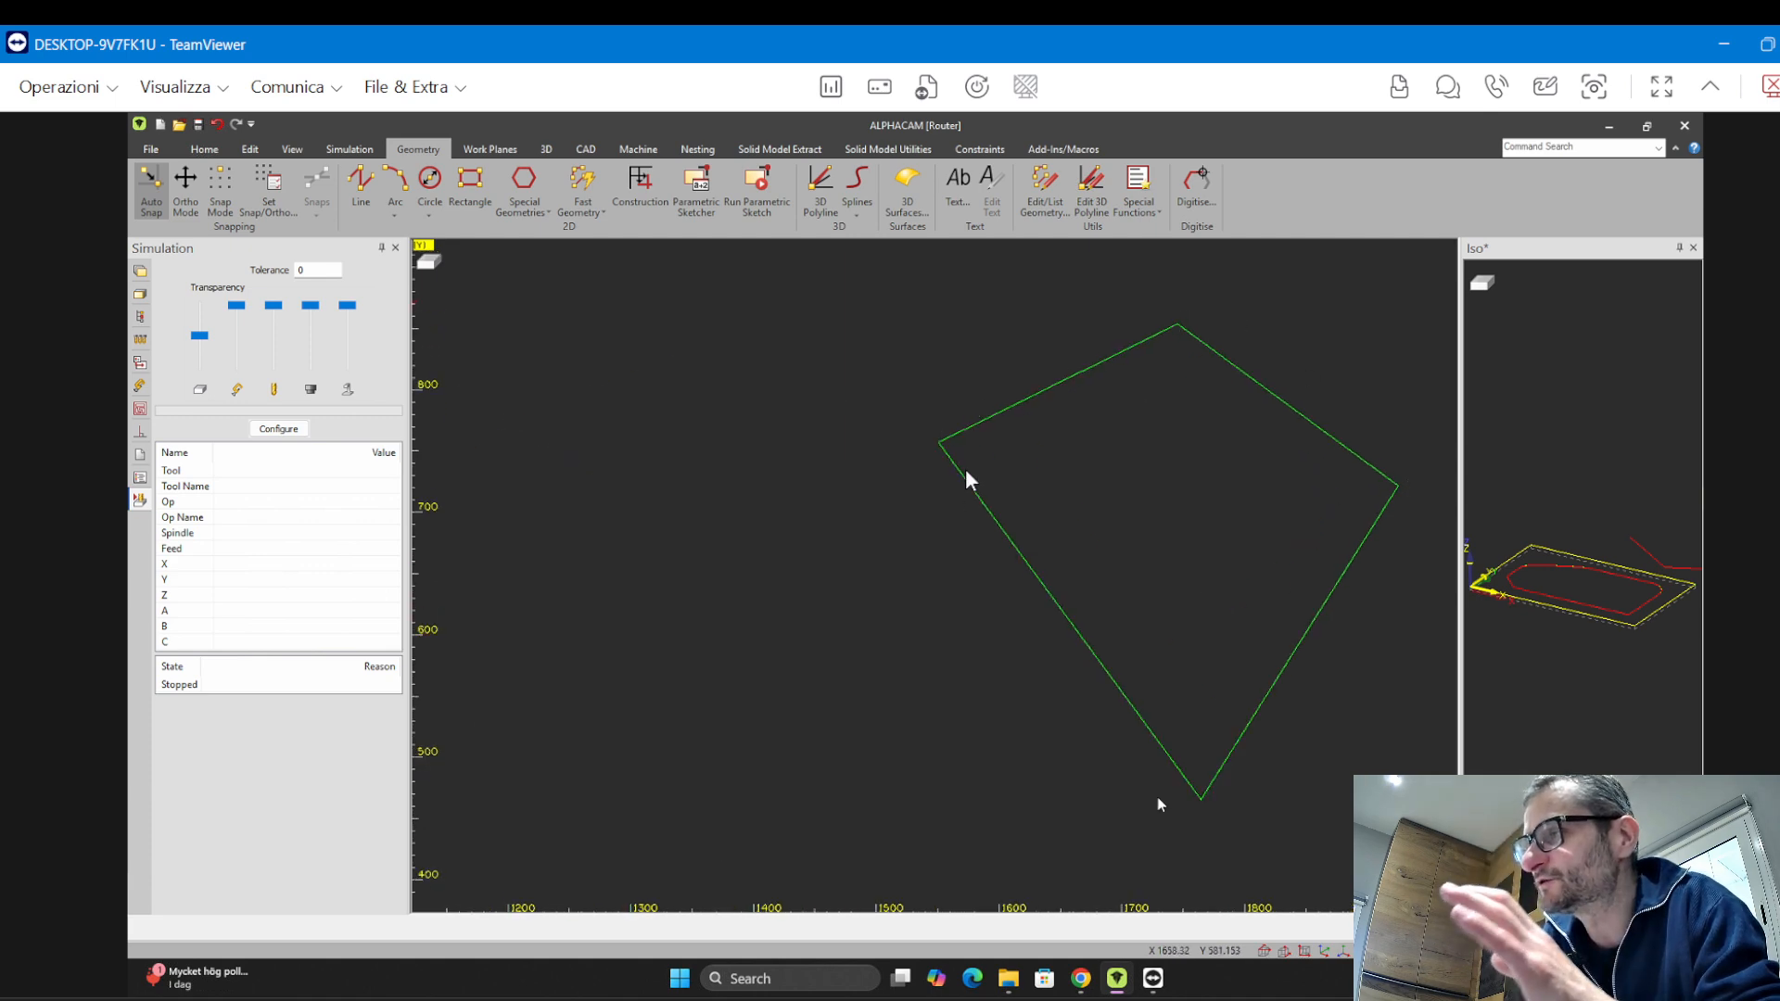
pyautogui.scroll(-2, 869, 472)
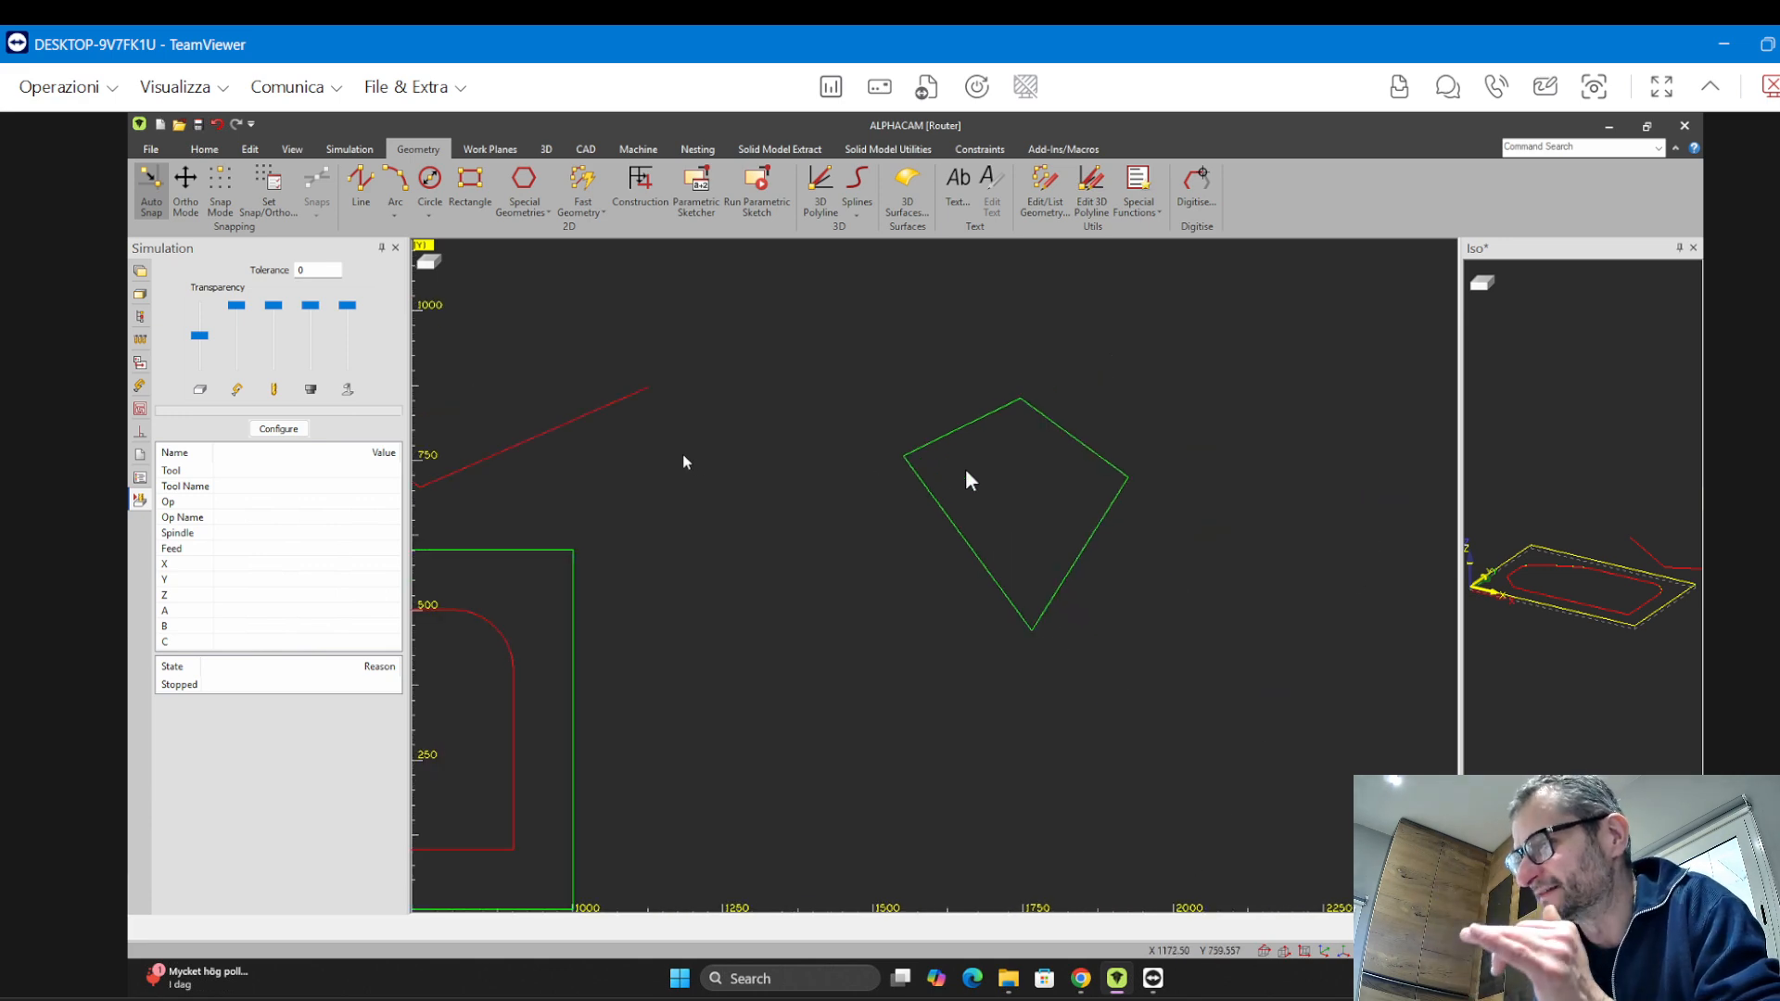
pyautogui.scroll(1, 680, 456)
pyautogui.moveTo(680, 456); pyautogui.dragTo(1266, 512, button='middle')
pyautogui.scroll(-1, 825, 538)
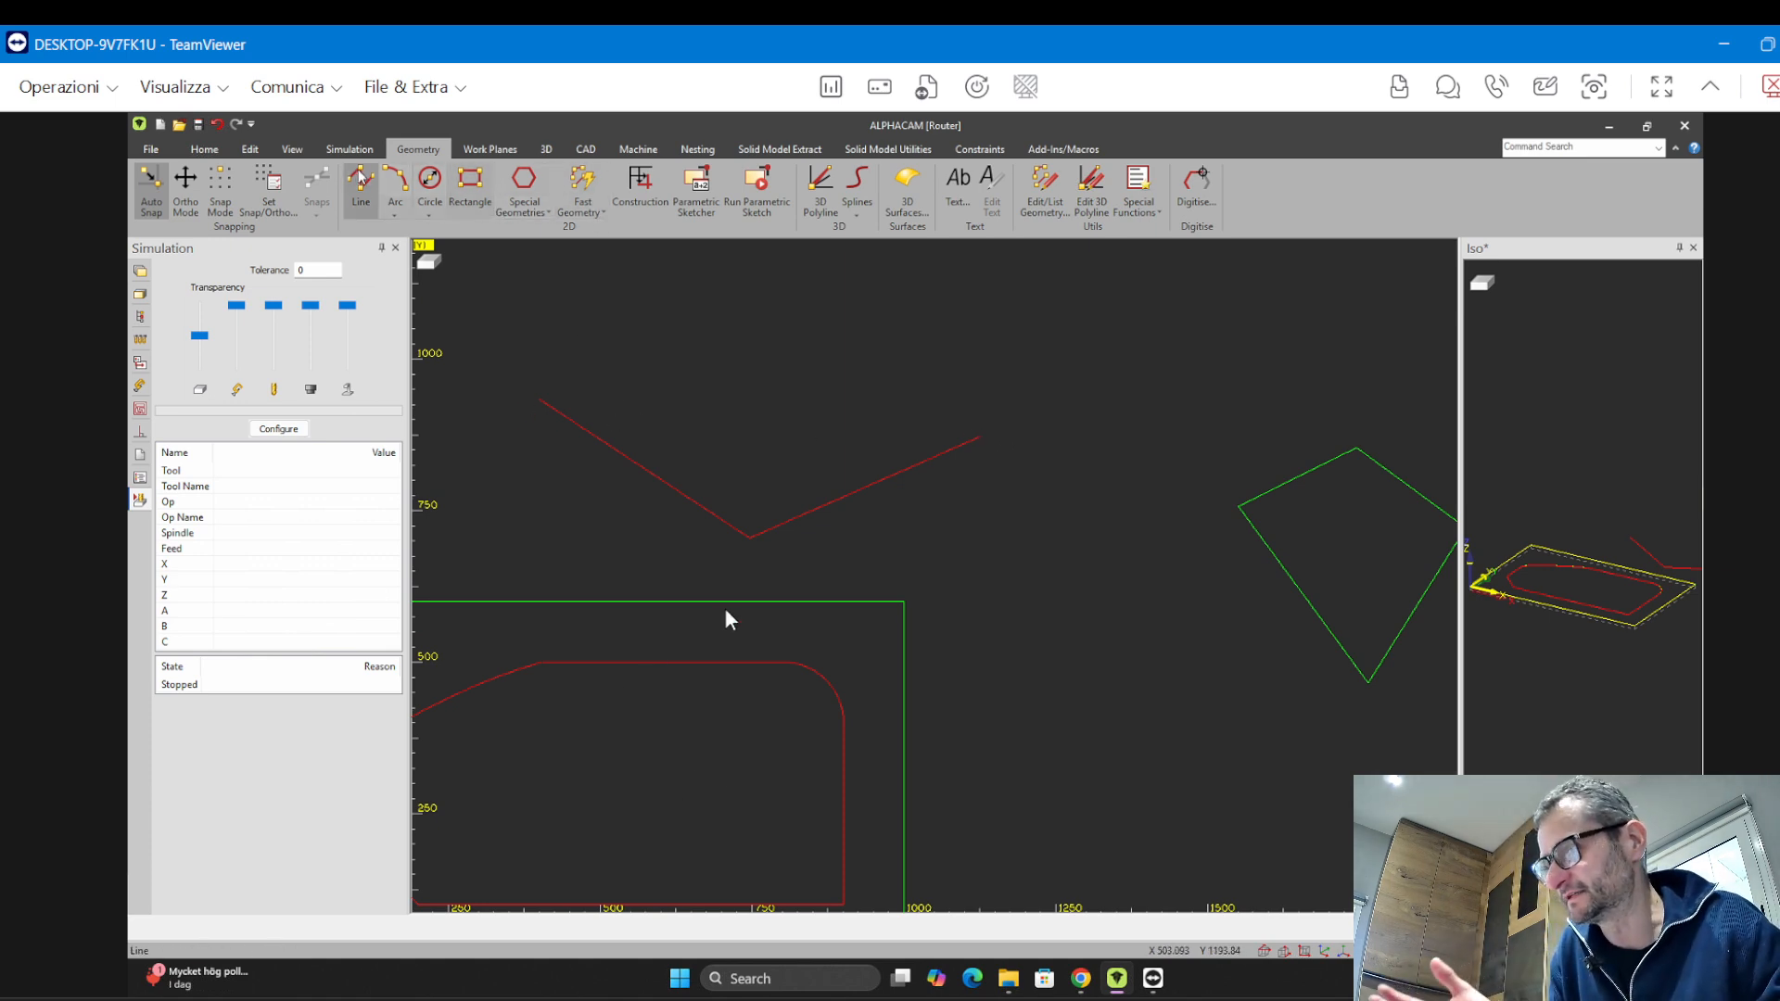
pyautogui.click(395, 183)
pyautogui.click(542, 401)
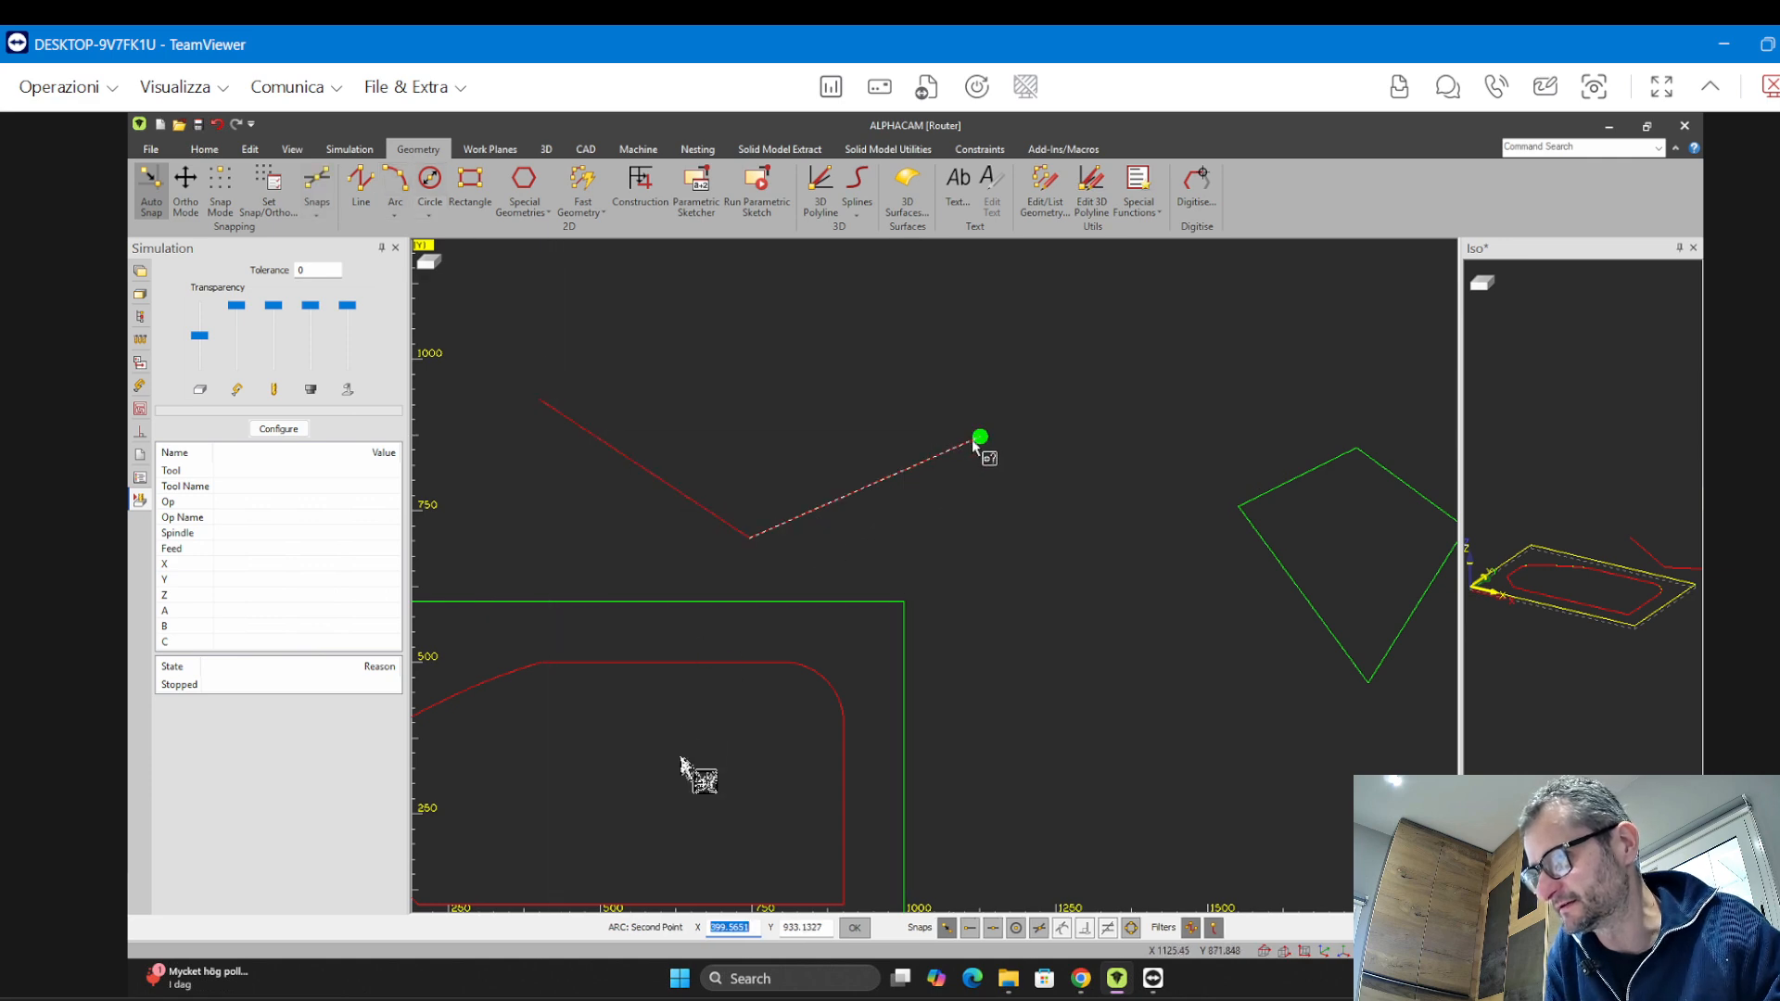
pyautogui.click(980, 437)
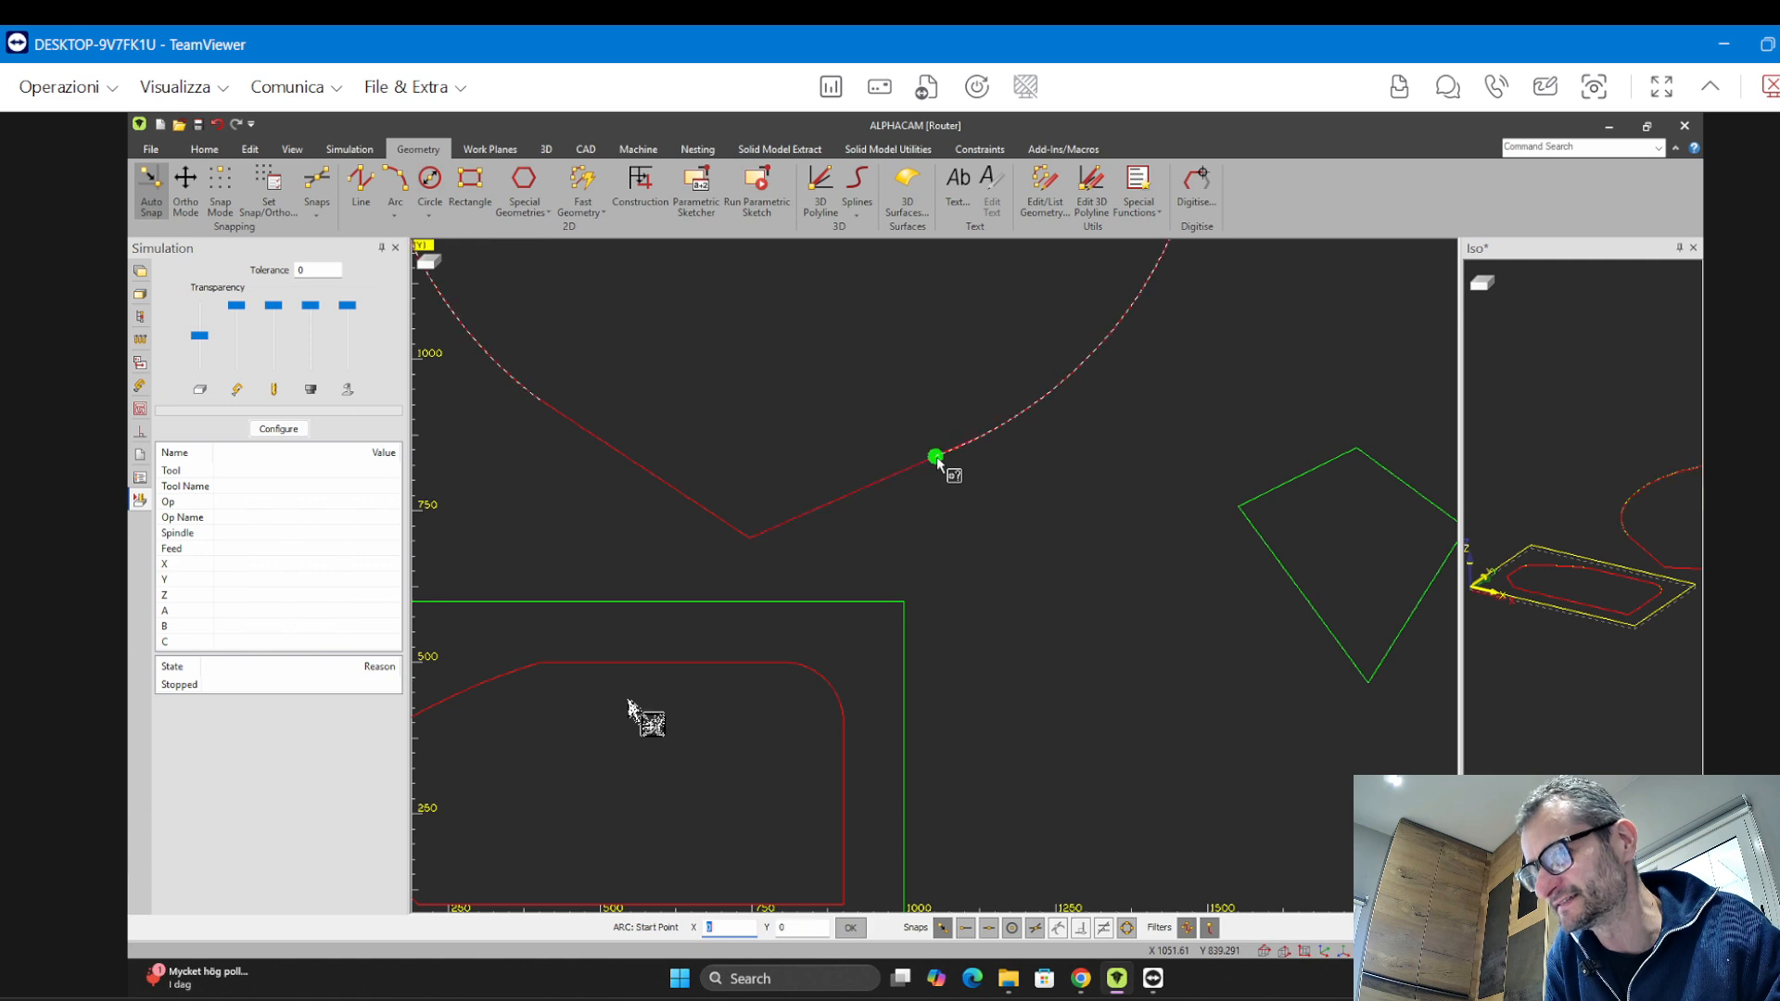
pyautogui.click(942, 464)
pyautogui.scroll(-3, 733, 346)
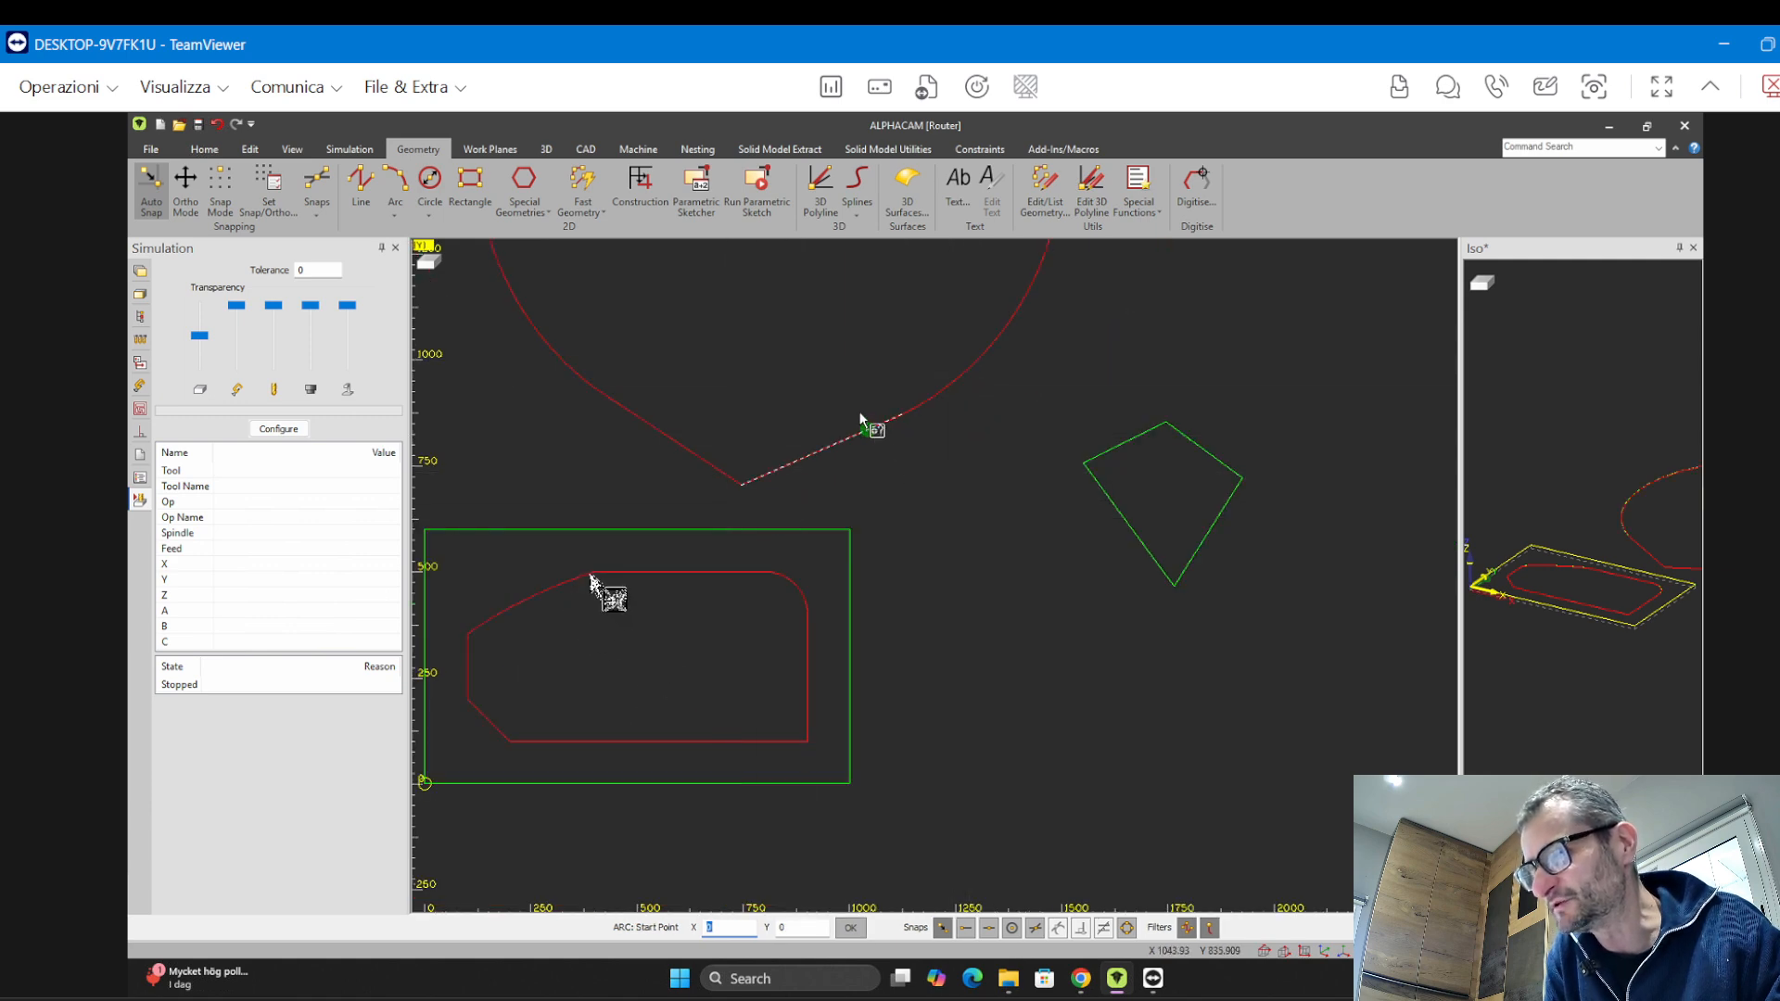
pyautogui.moveTo(880, 459); pyautogui.dragTo(982, 623, button='middle')
pyautogui.scroll(-3, 854, 401)
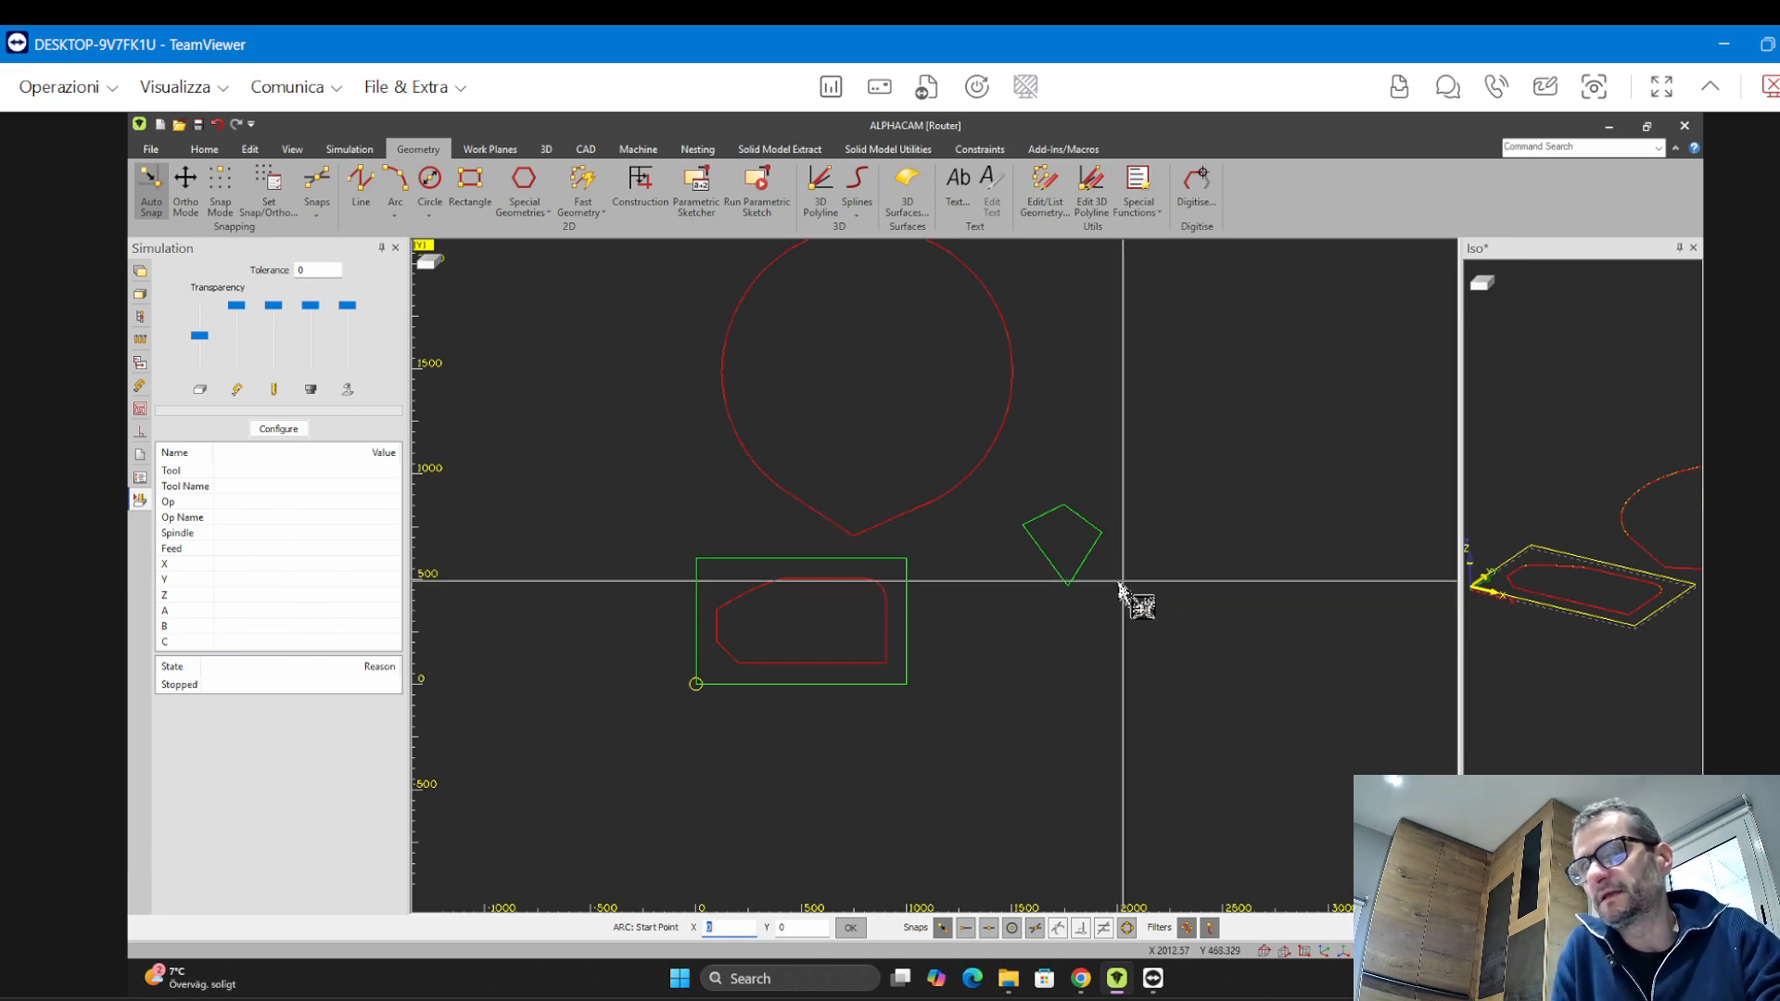
pyautogui.moveTo(1148, 570); pyautogui.dragTo(1075, 598, button='middle')
pyautogui.press('Escape')
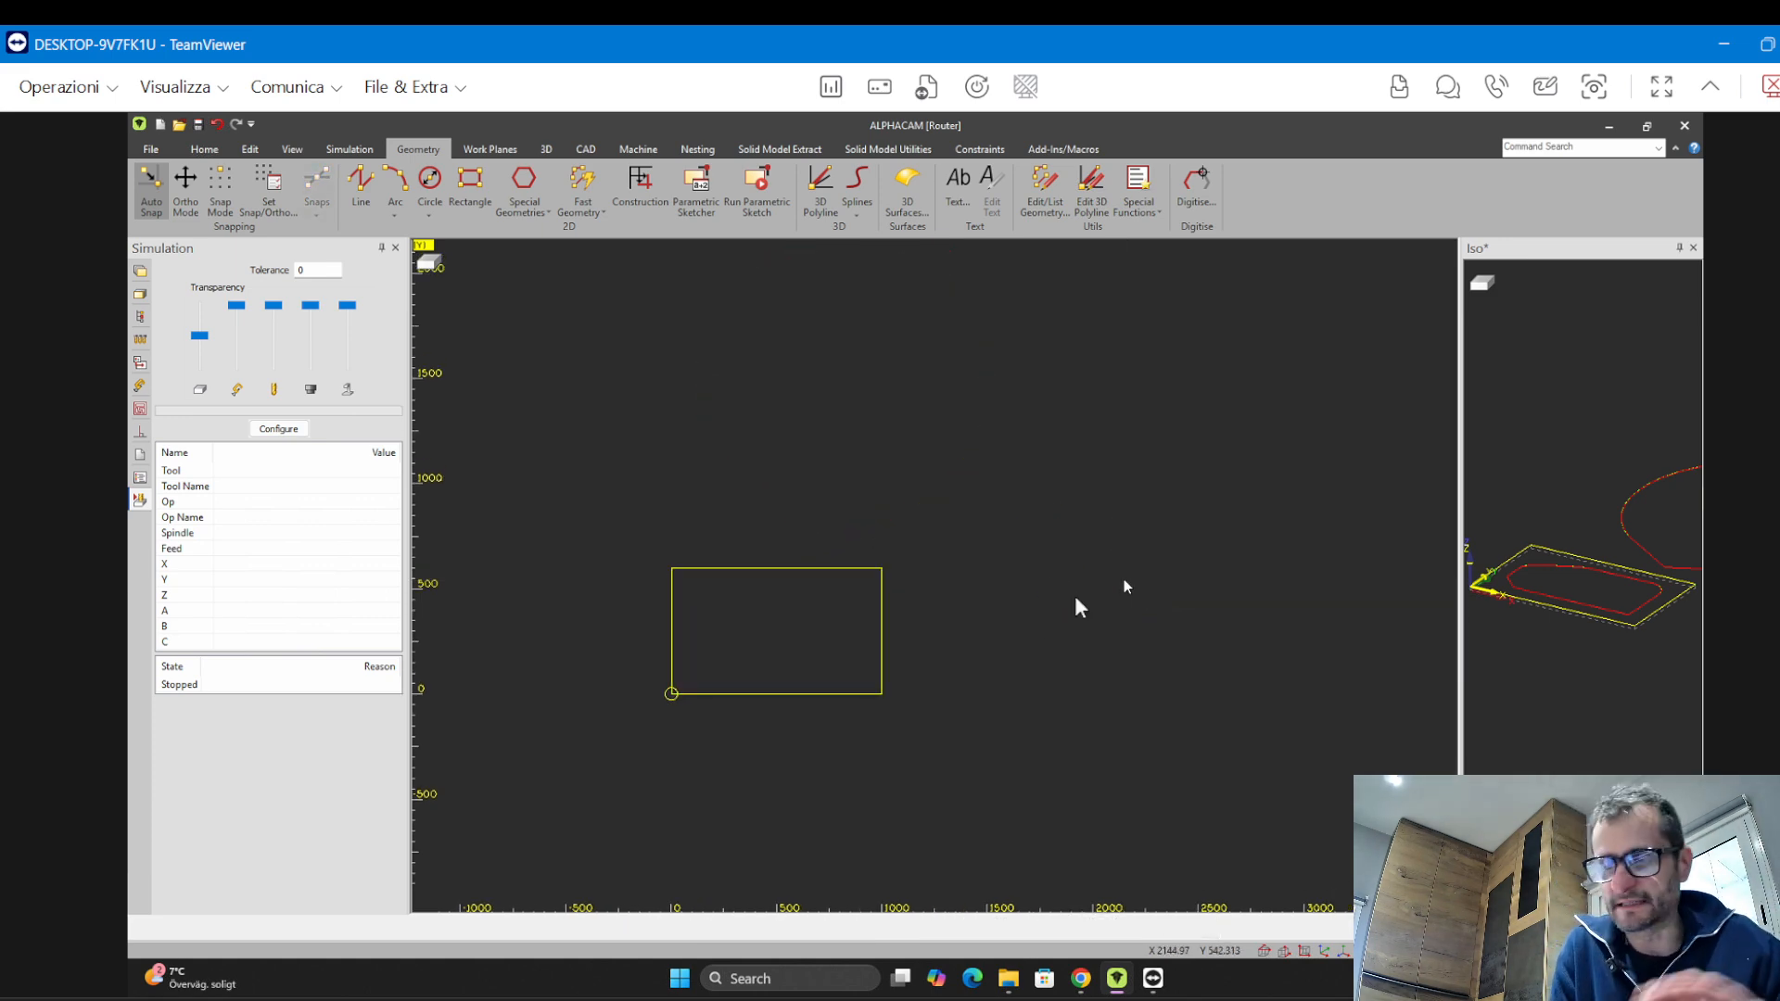
# Delete the four-sided polygon by selecting it with a window
pyautogui.scroll(-2, 982, 675)
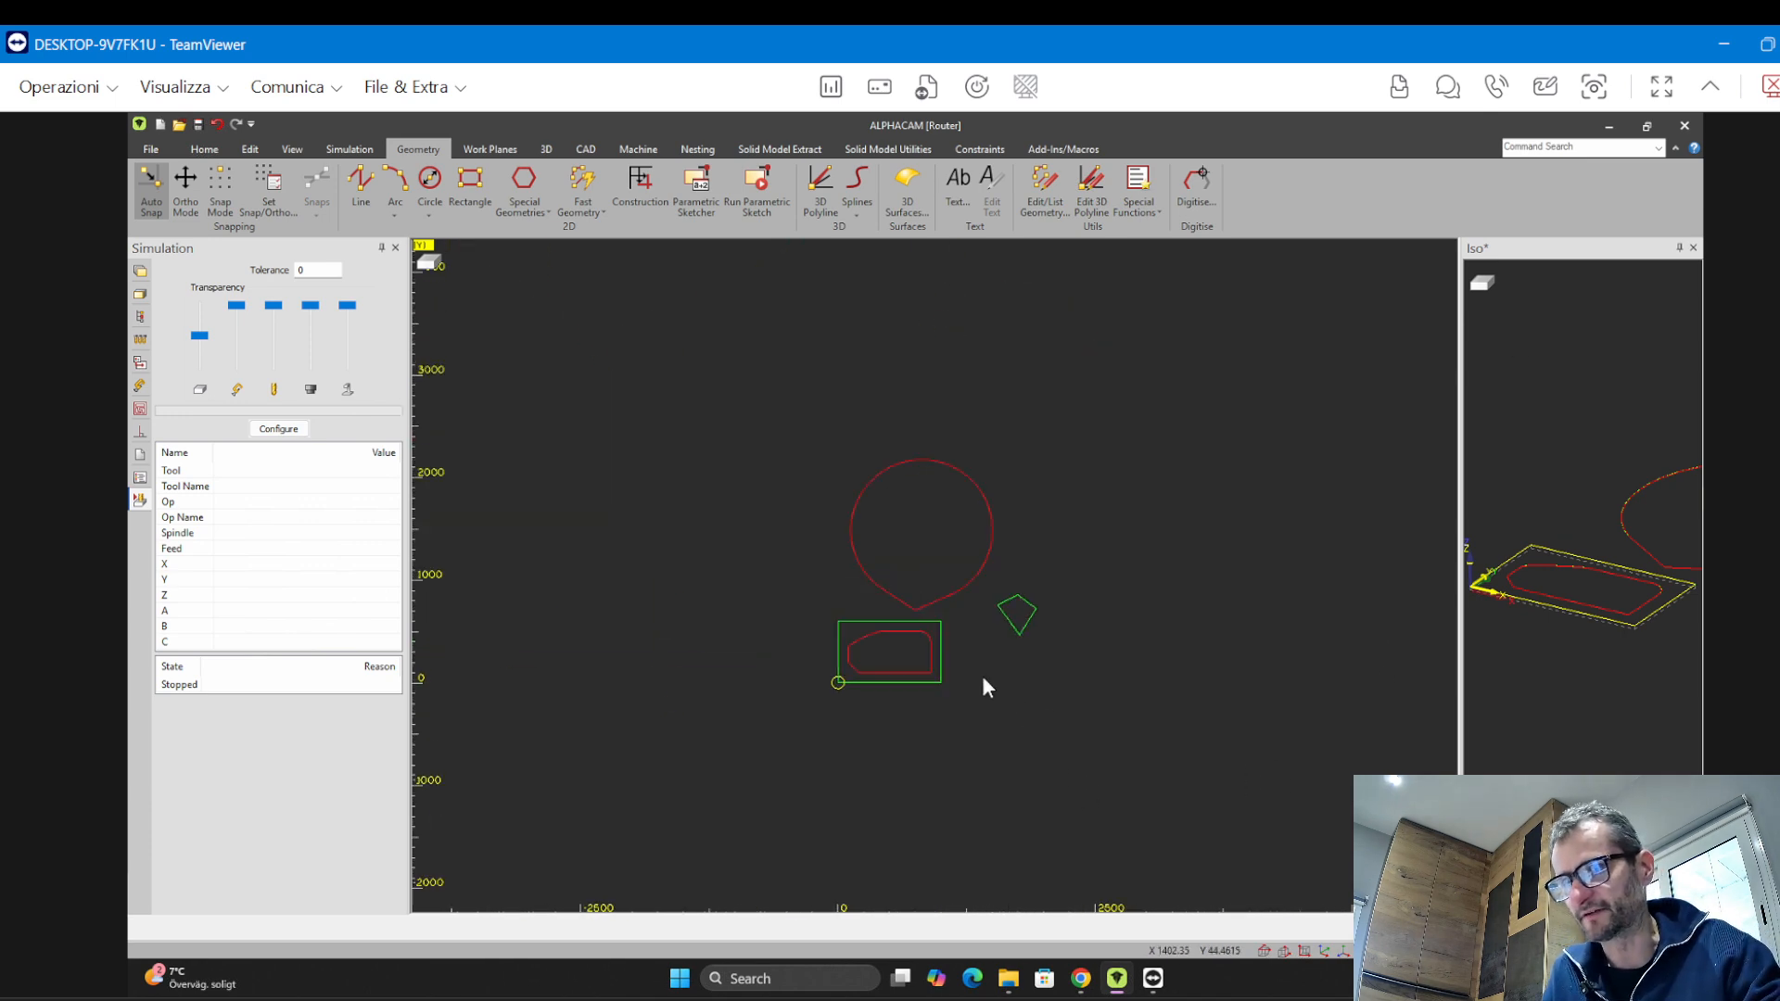
pyautogui.scroll(2, 961, 627)
pyautogui.moveTo(961, 616); pyautogui.dragTo(863, 600, button='middle')
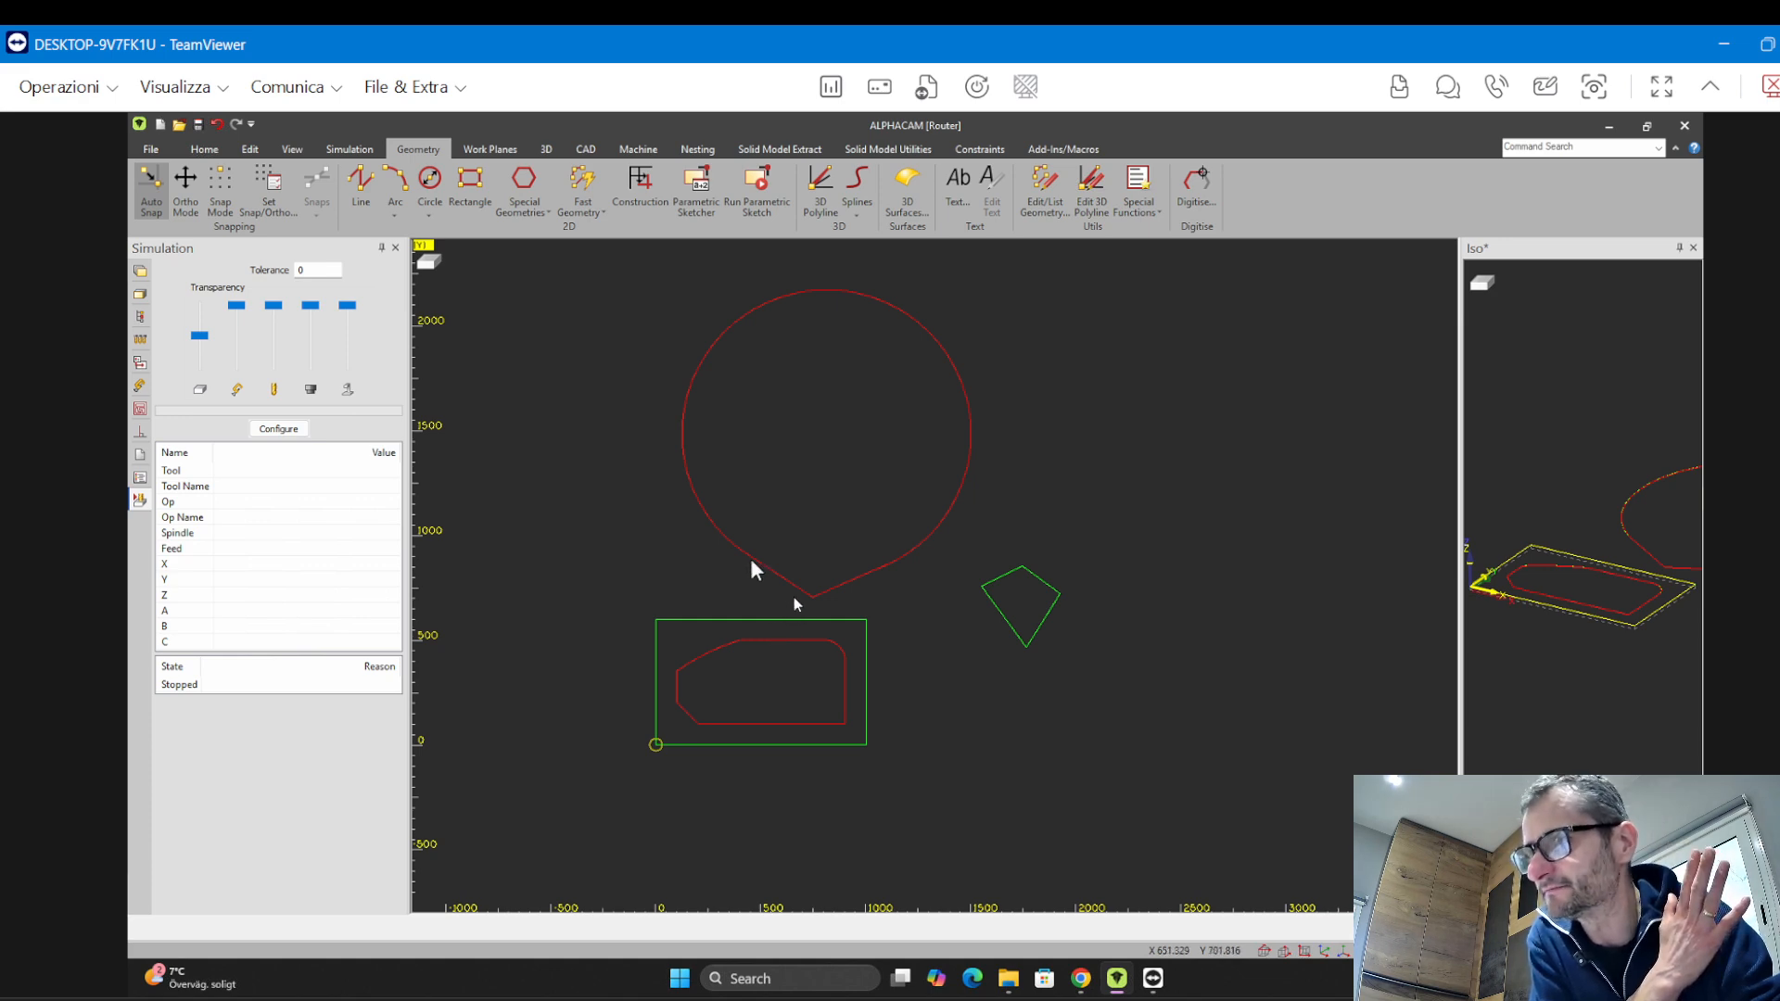
pyautogui.scroll(-3, 788, 594)
pyautogui.scroll(10, 788, 599)
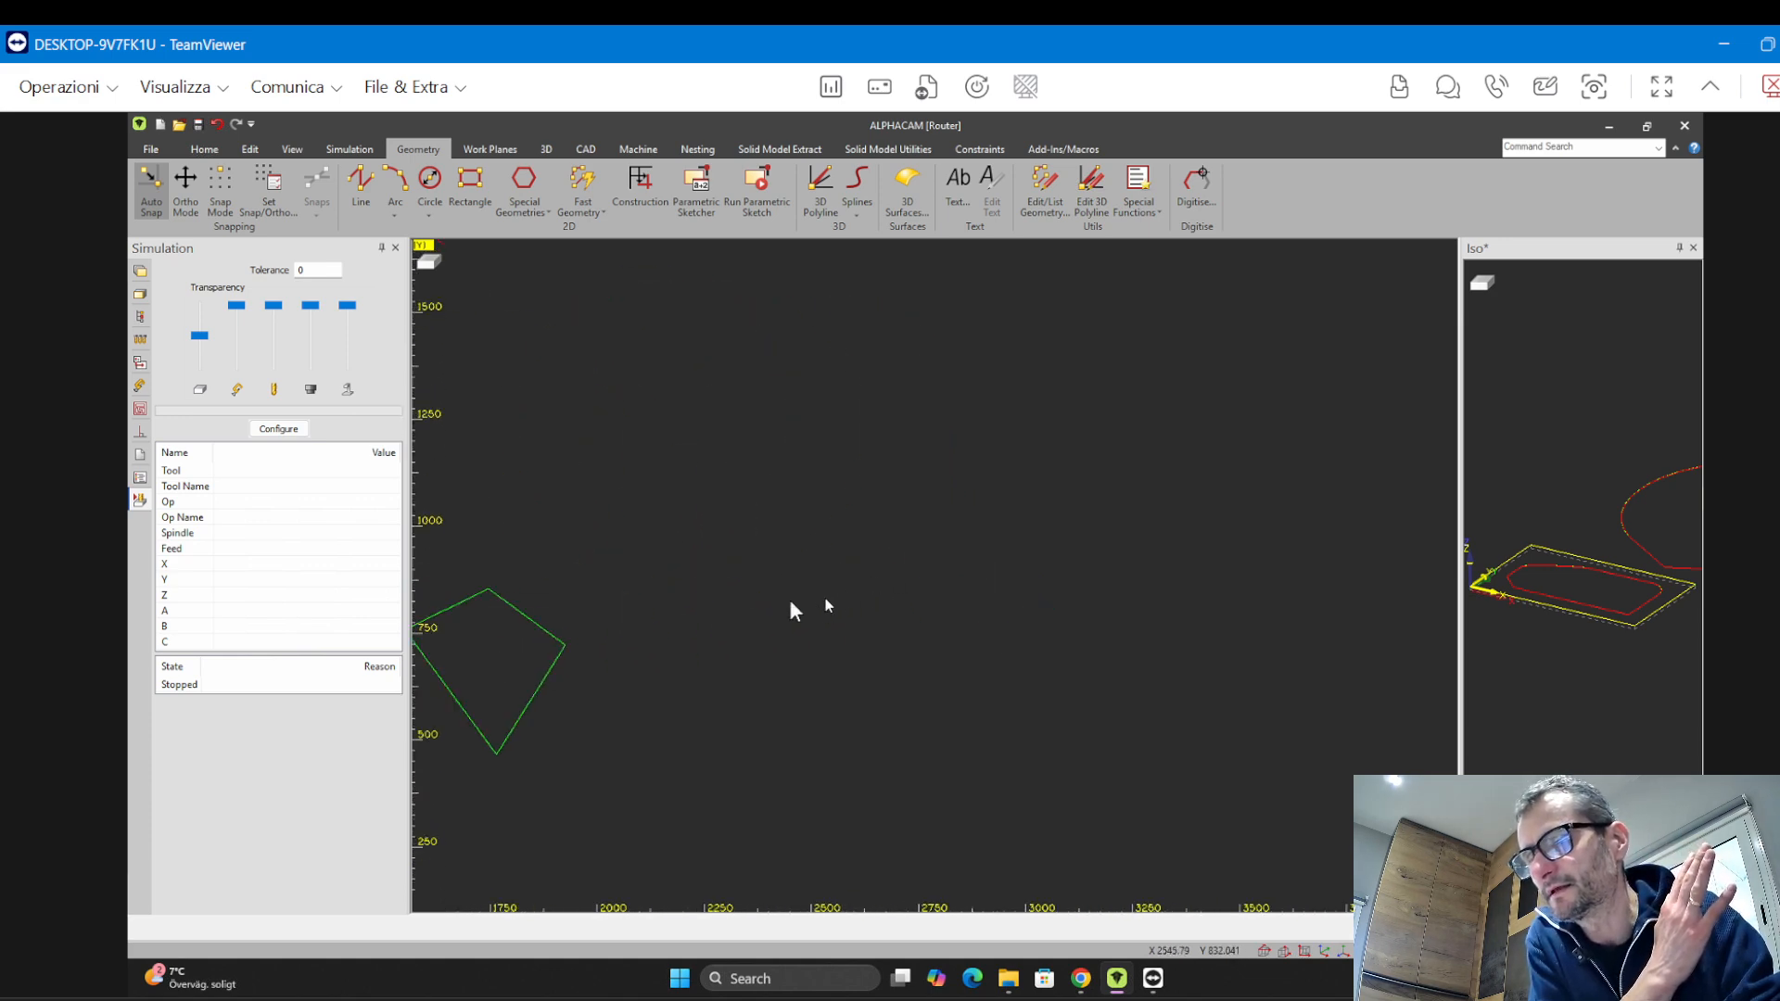
pyautogui.scroll(-2, 699, 584)
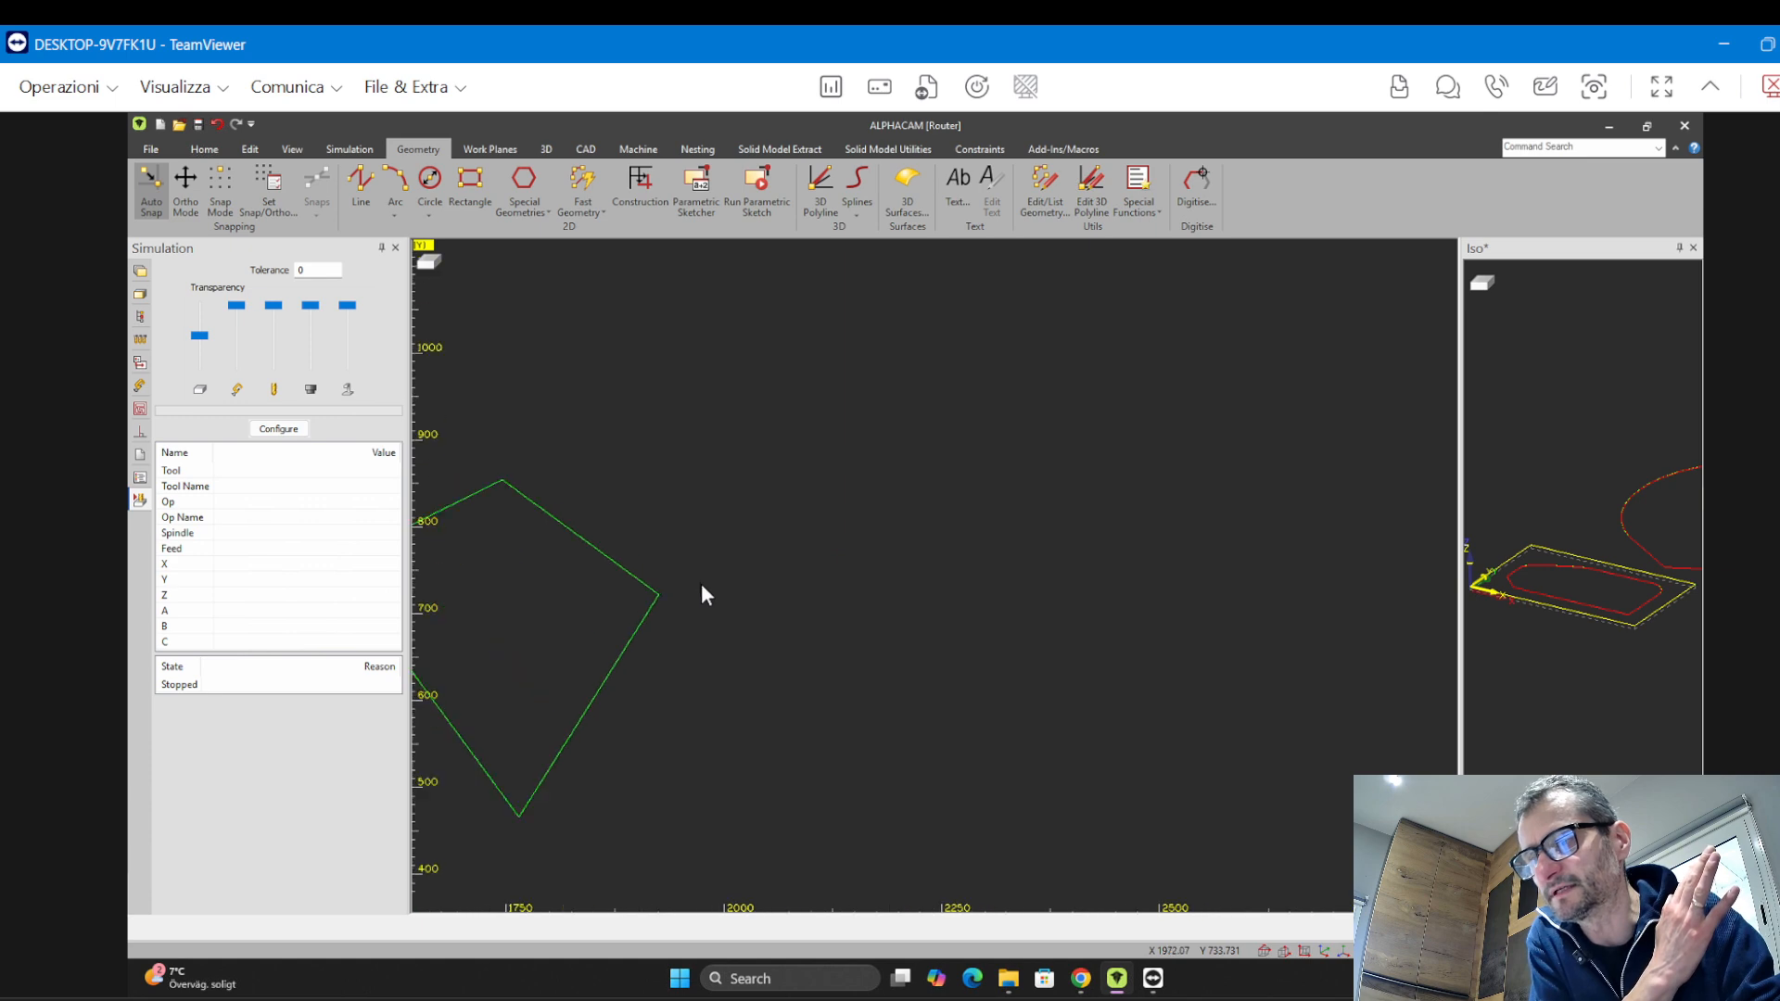
pyautogui.scroll(1, 701, 583)
pyautogui.moveTo(701, 584); pyautogui.dragTo(1119, 493, button='middle')
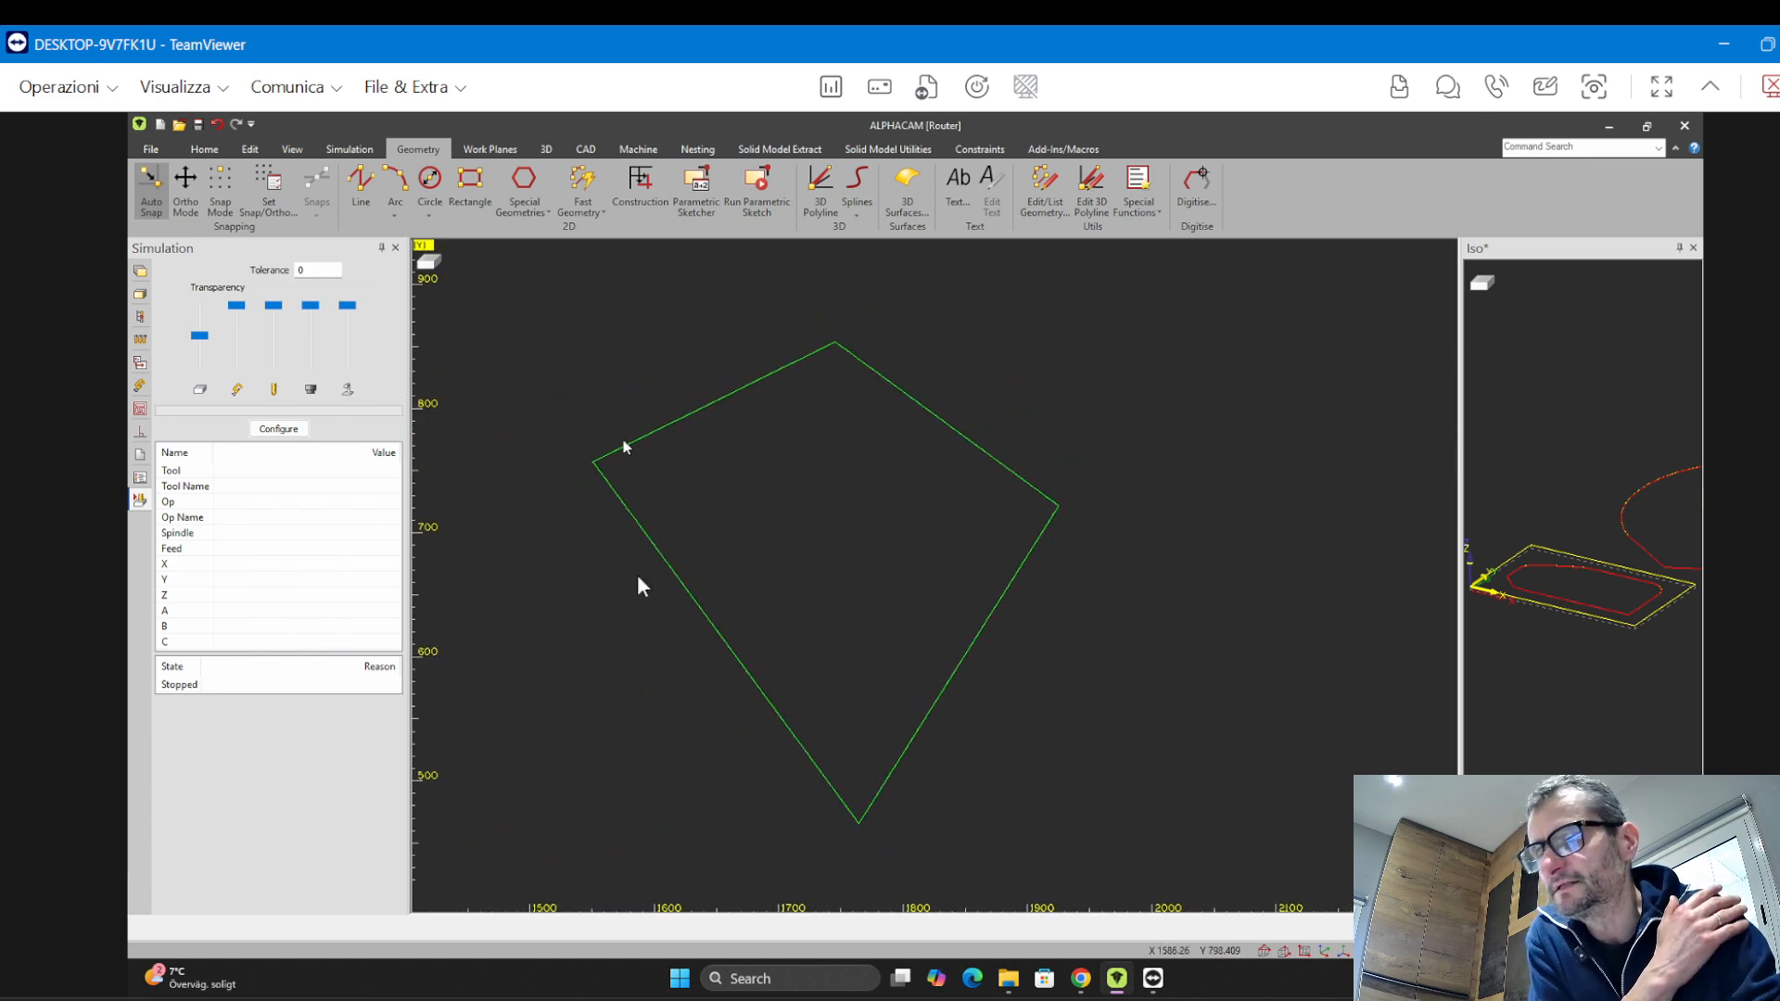
pyautogui.click(205, 148)
pyautogui.click(246, 152)
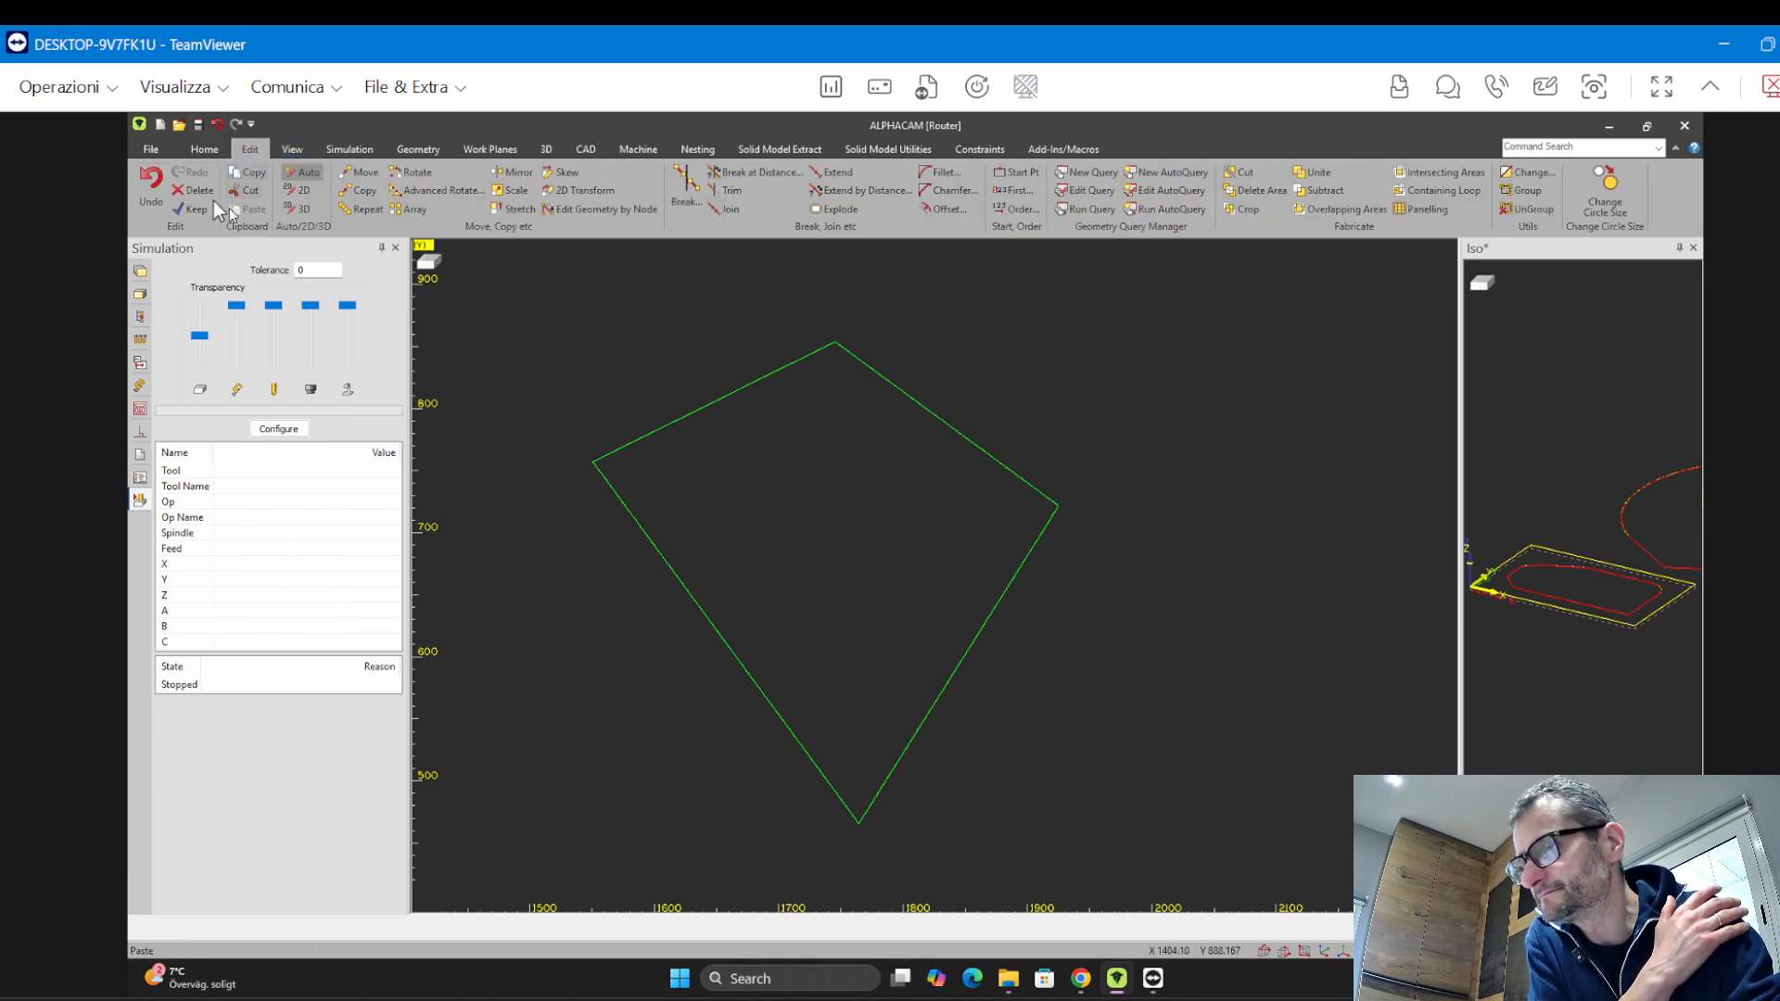
pyautogui.click(195, 190)
pyautogui.click(531, 308)
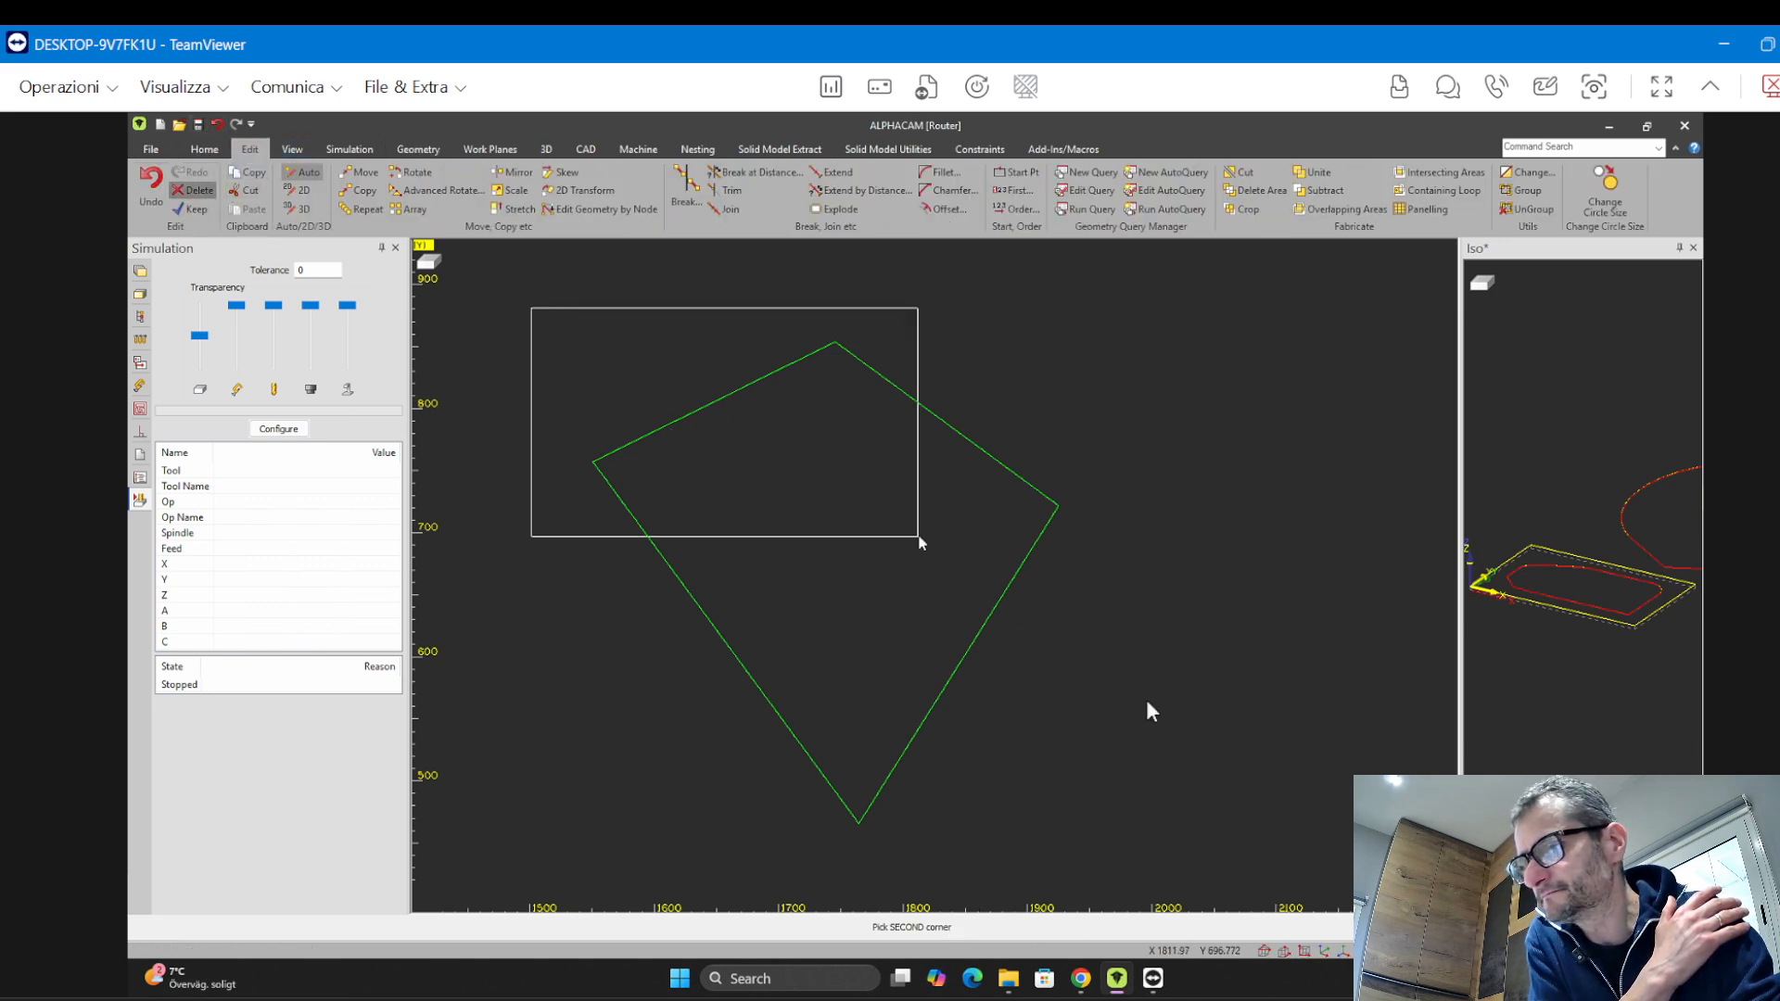
pyautogui.click(1232, 870)
pyautogui.click(901, 577)
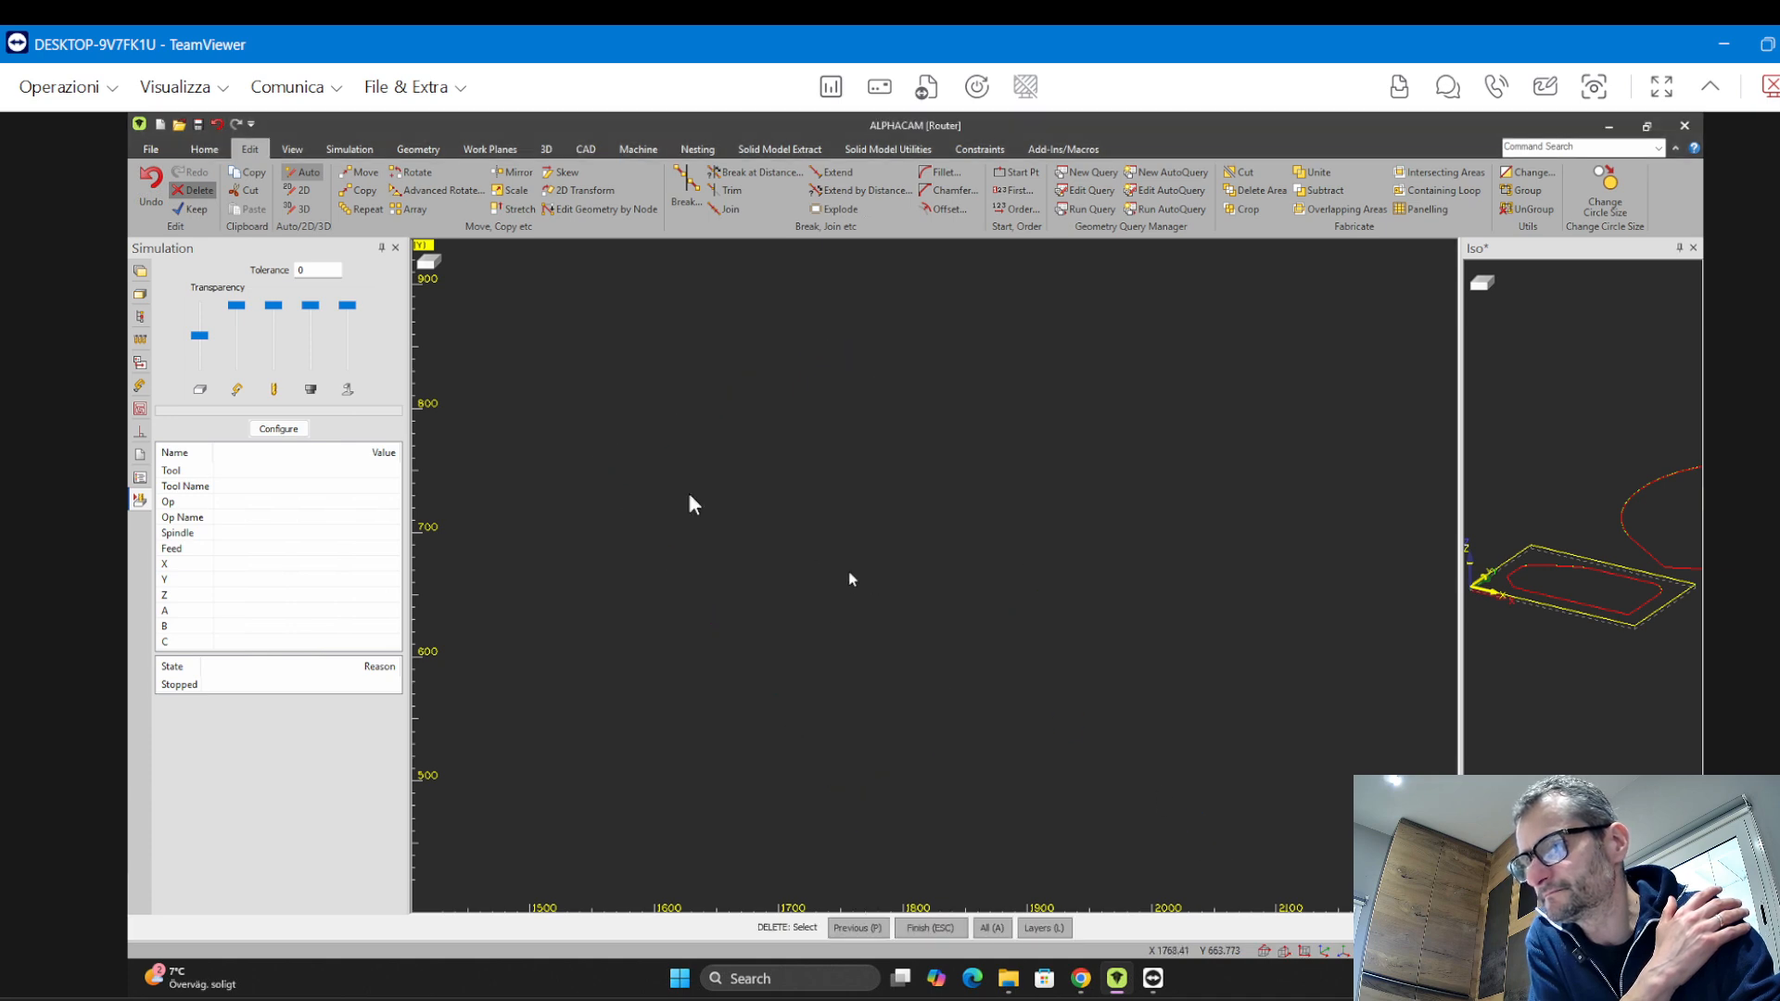
pyautogui.click(419, 149)
pyautogui.click(394, 193)
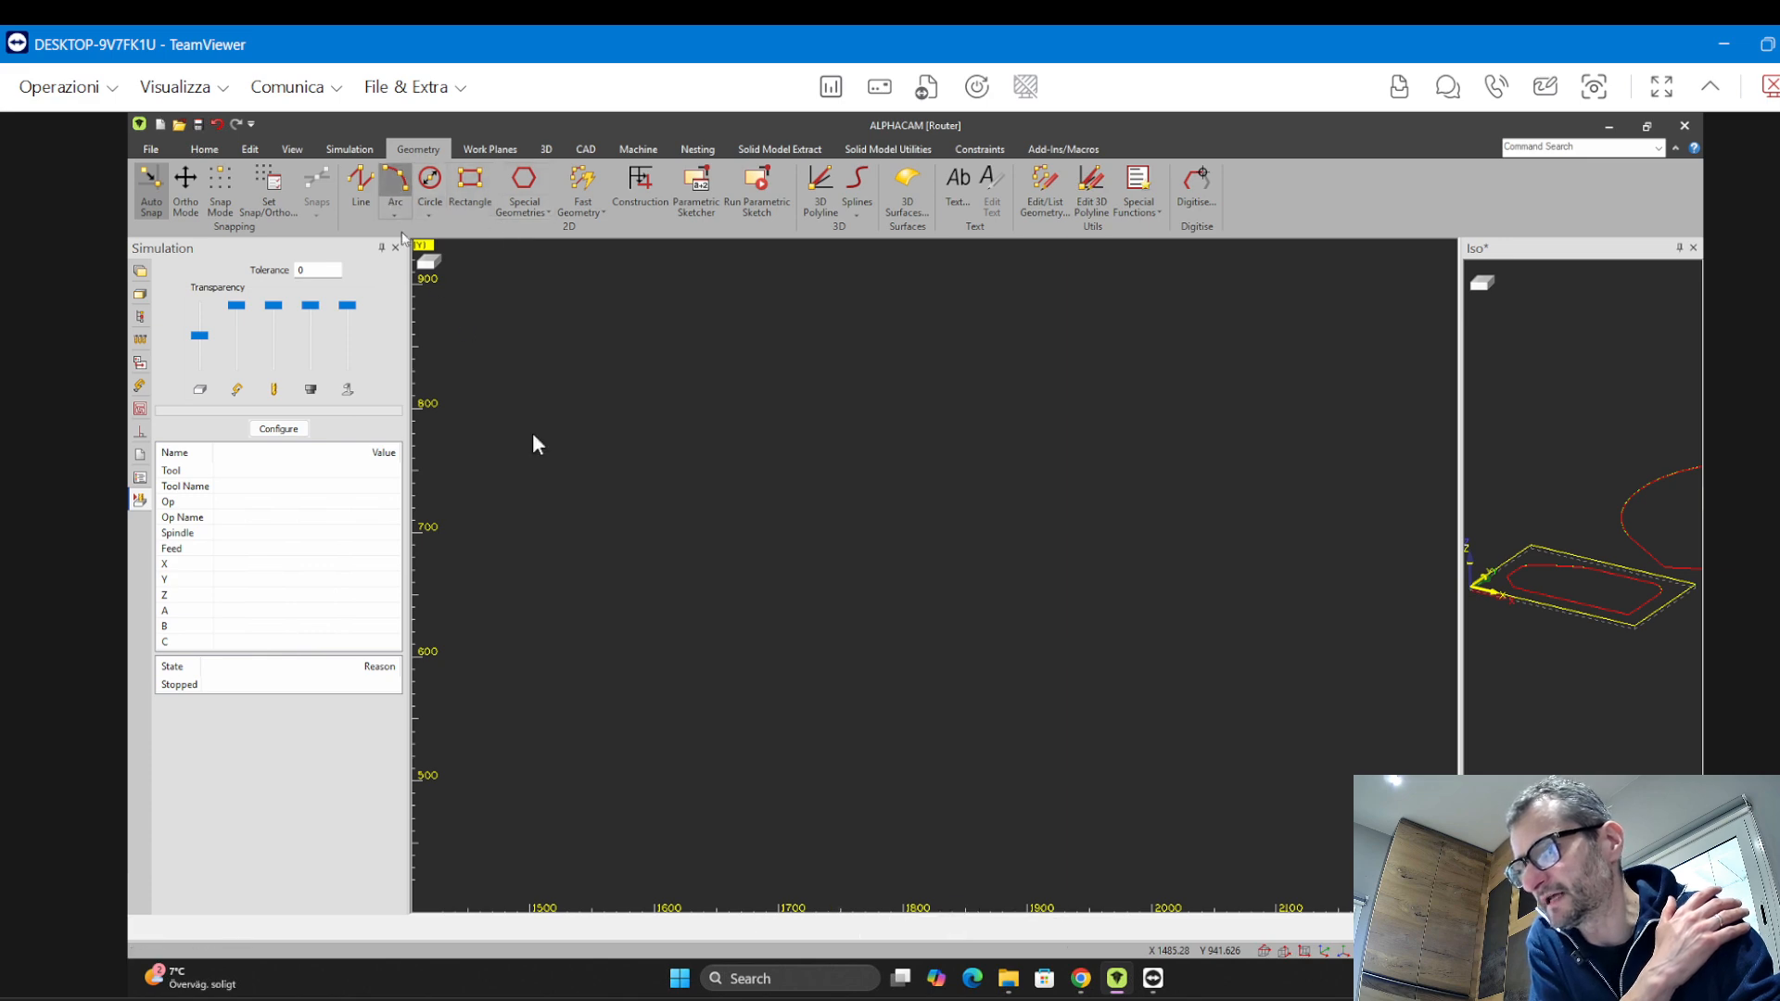
pyautogui.click(650, 379)
pyautogui.click(1123, 449)
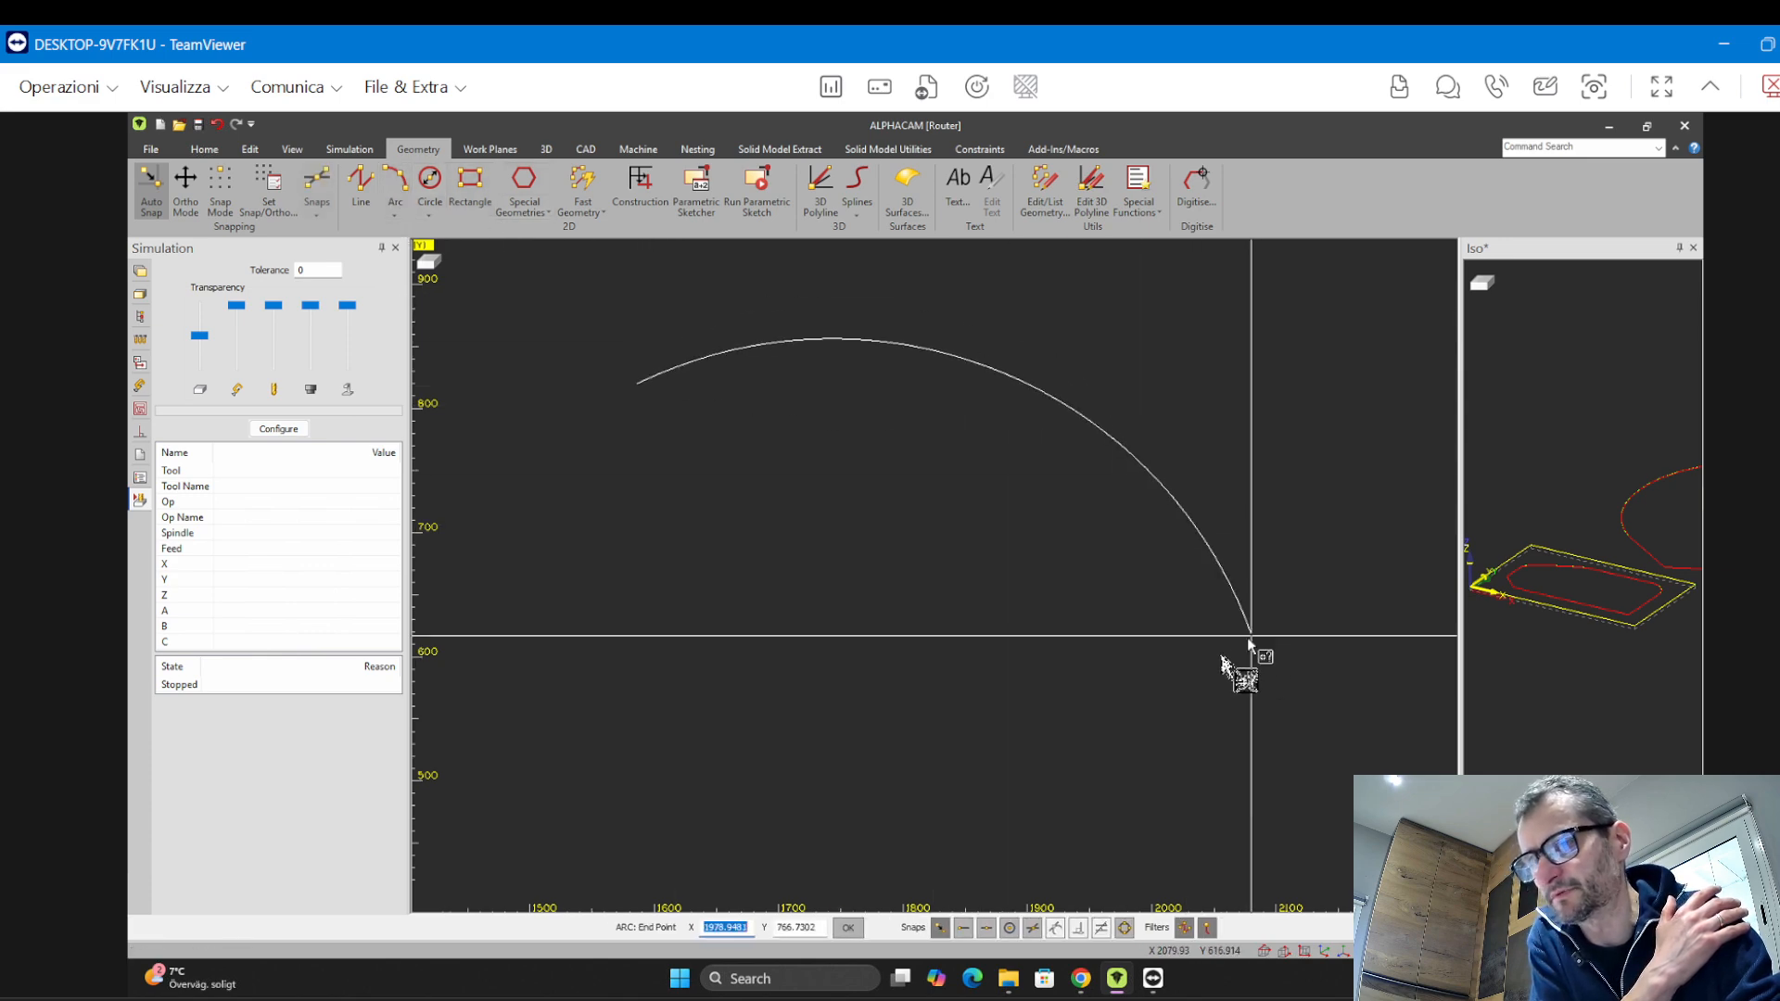
pyautogui.press('Escape')
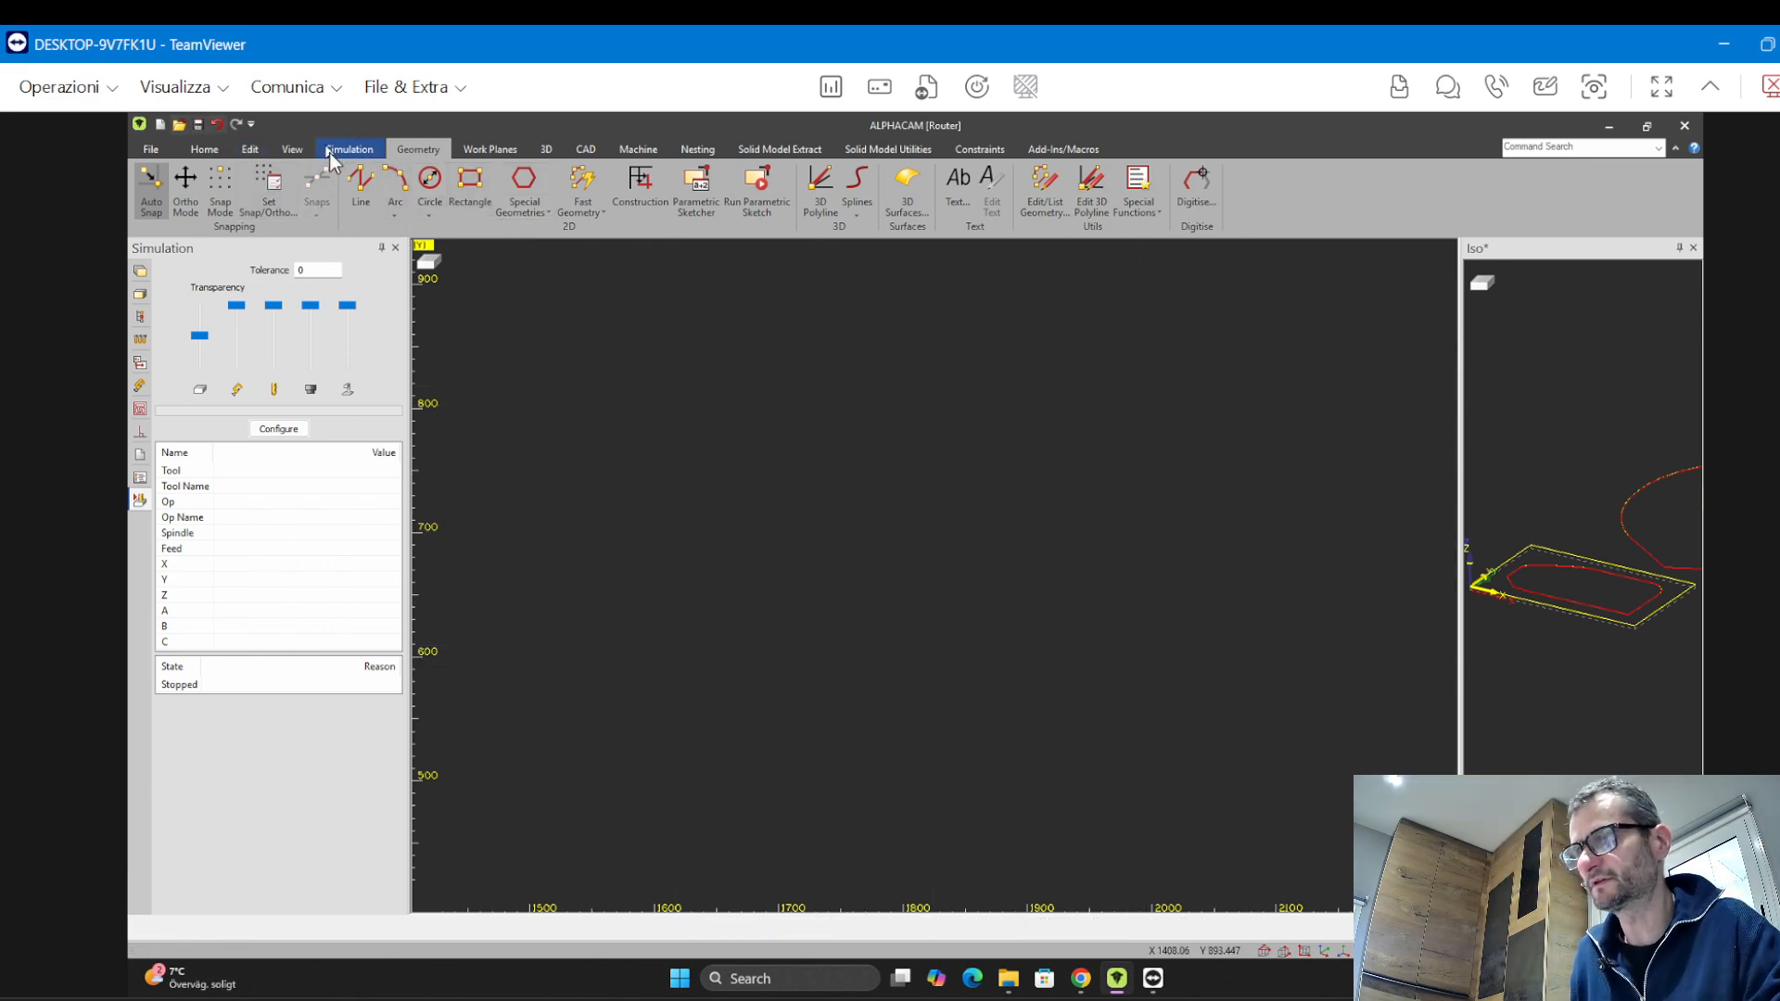
# Draw a closed six-sided line polygon in the empty area
pyautogui.click(361, 188)
pyautogui.click(643, 449)
pyautogui.click(911, 802)
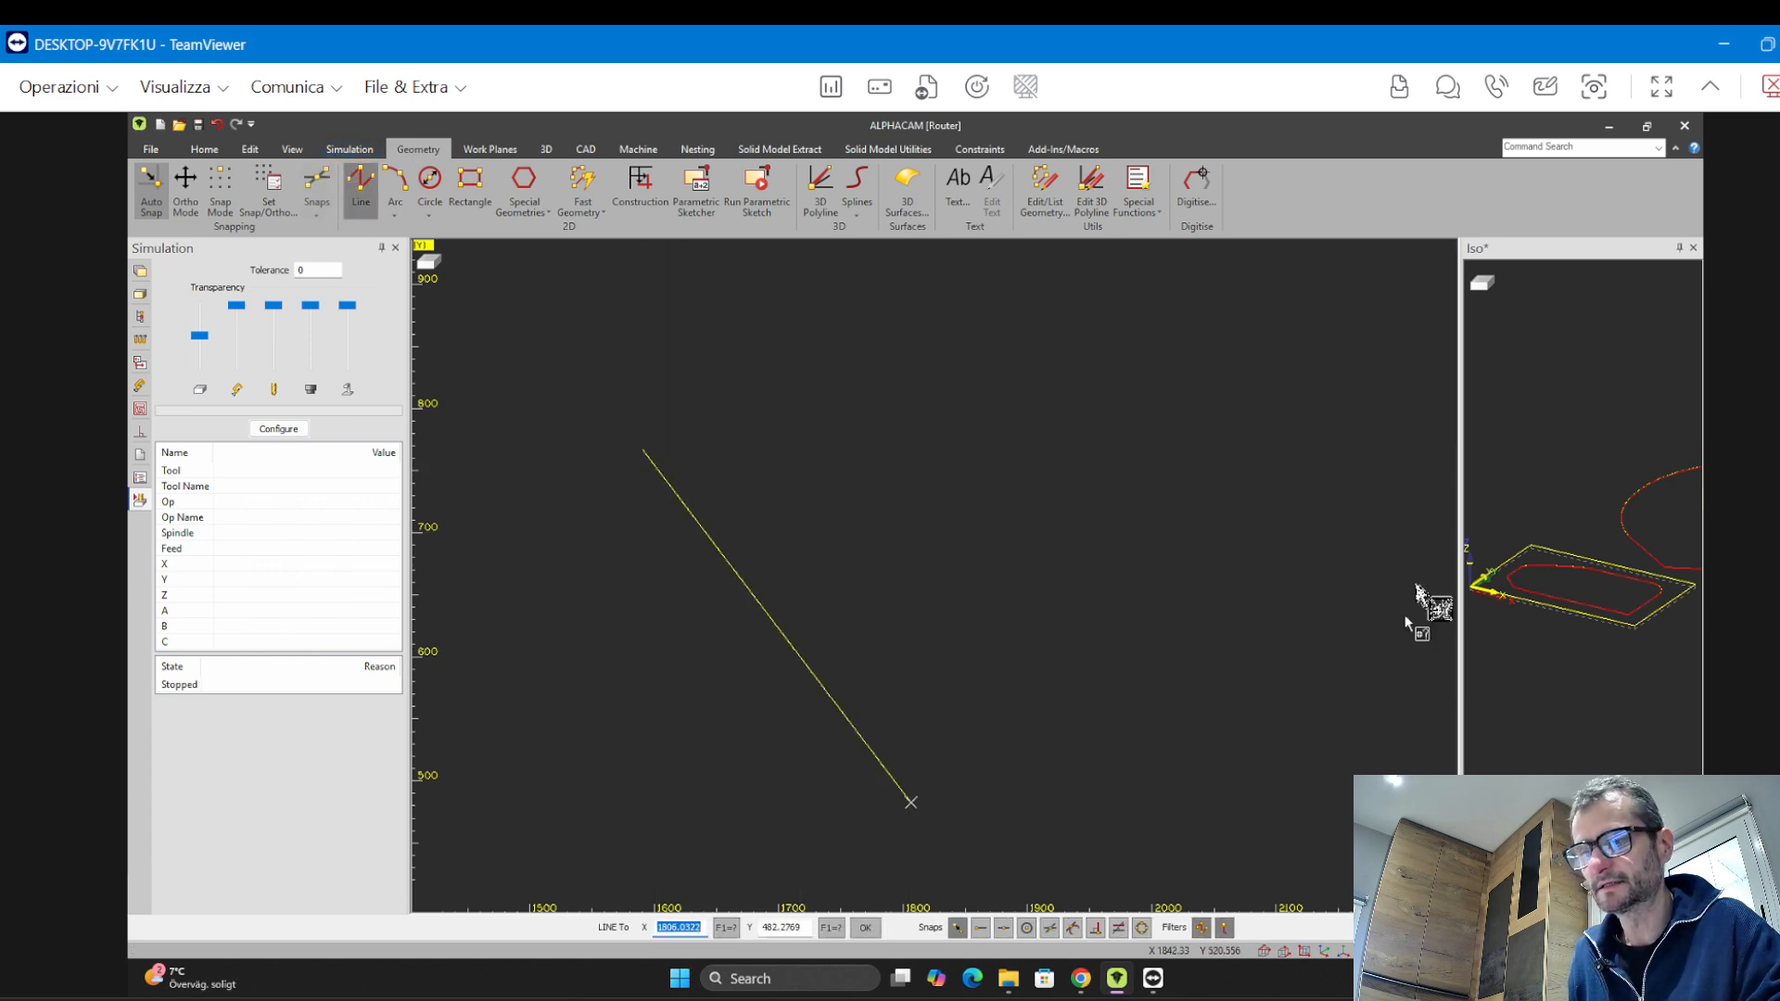
pyautogui.click(1426, 548)
pyautogui.click(1093, 491)
pyautogui.click(1007, 345)
pyautogui.click(780, 431)
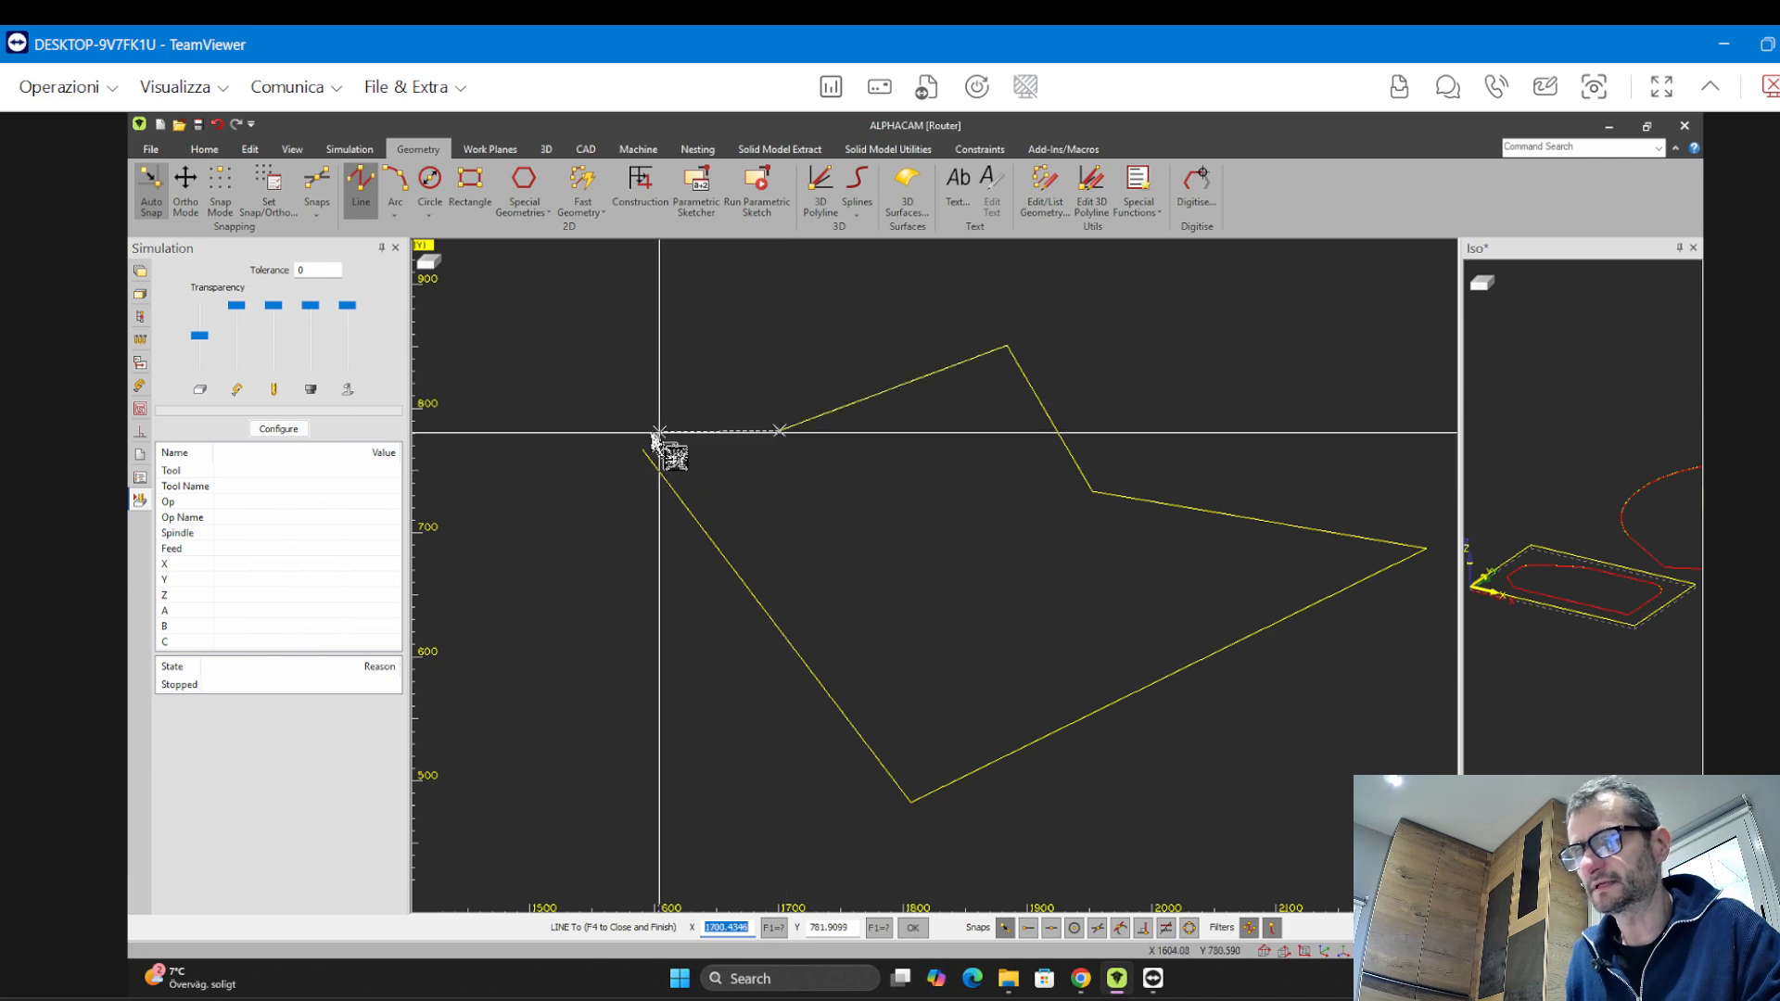
pyautogui.click(644, 449)
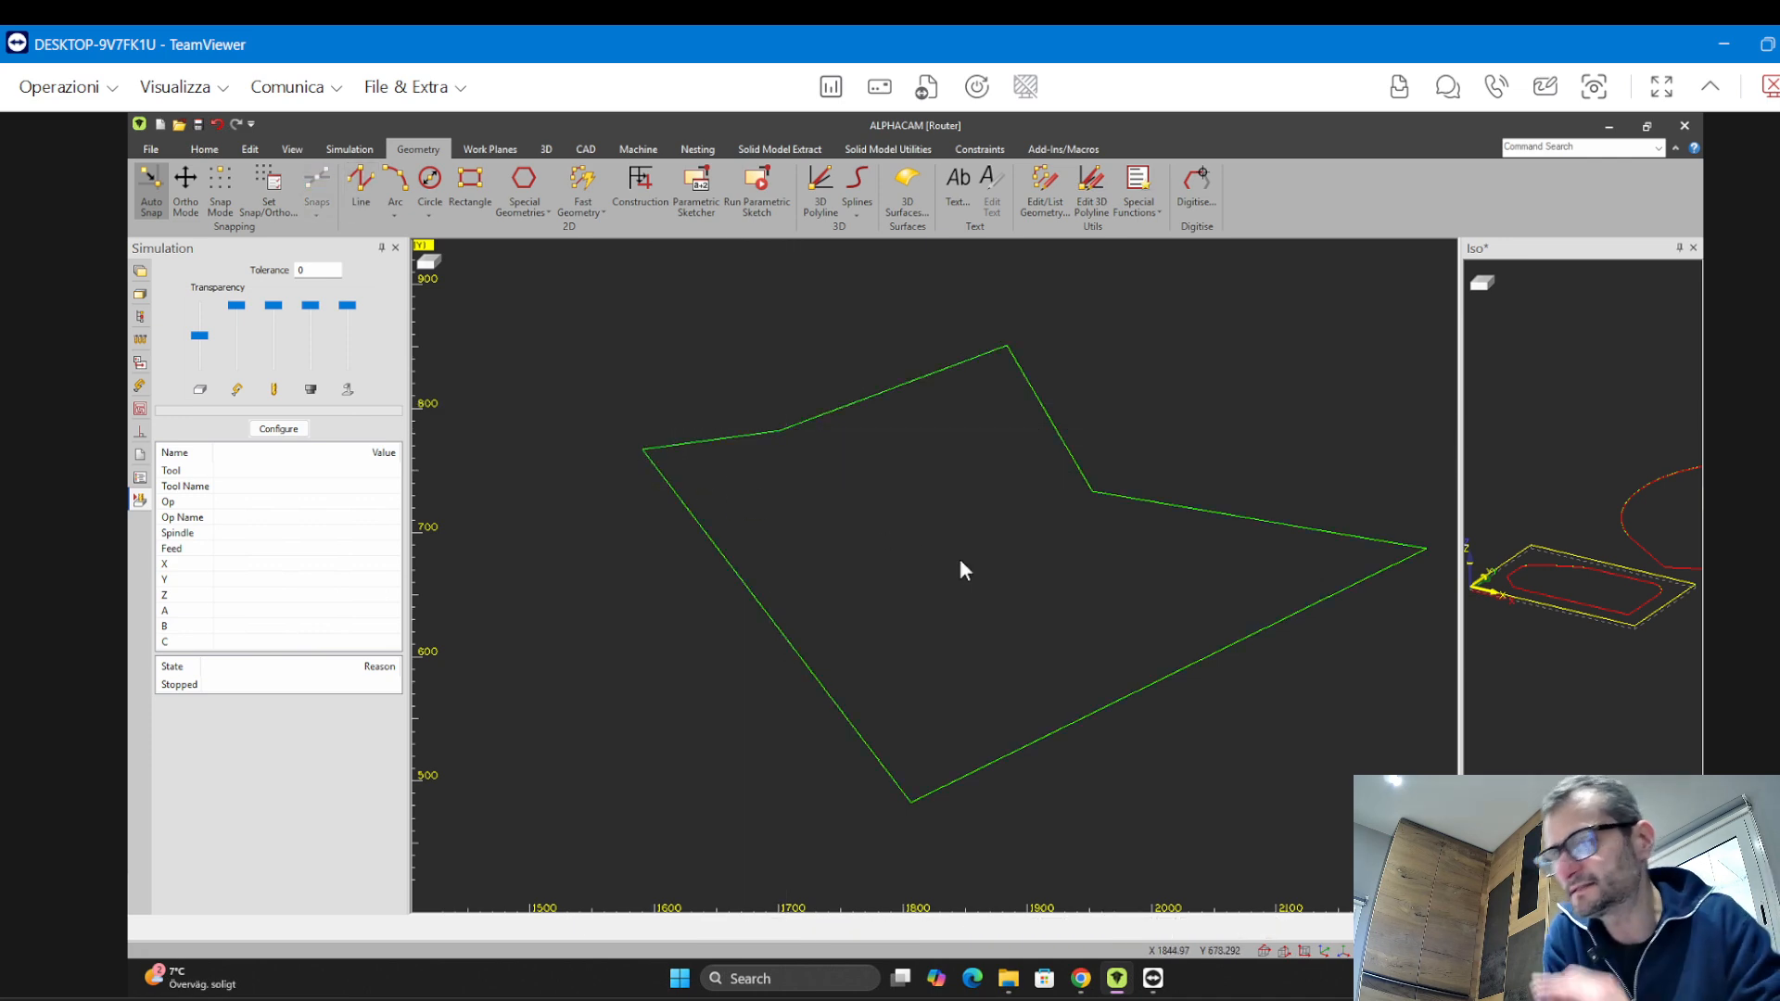
pyautogui.moveTo(959, 712); pyautogui.dragTo(844, 714, button='middle')
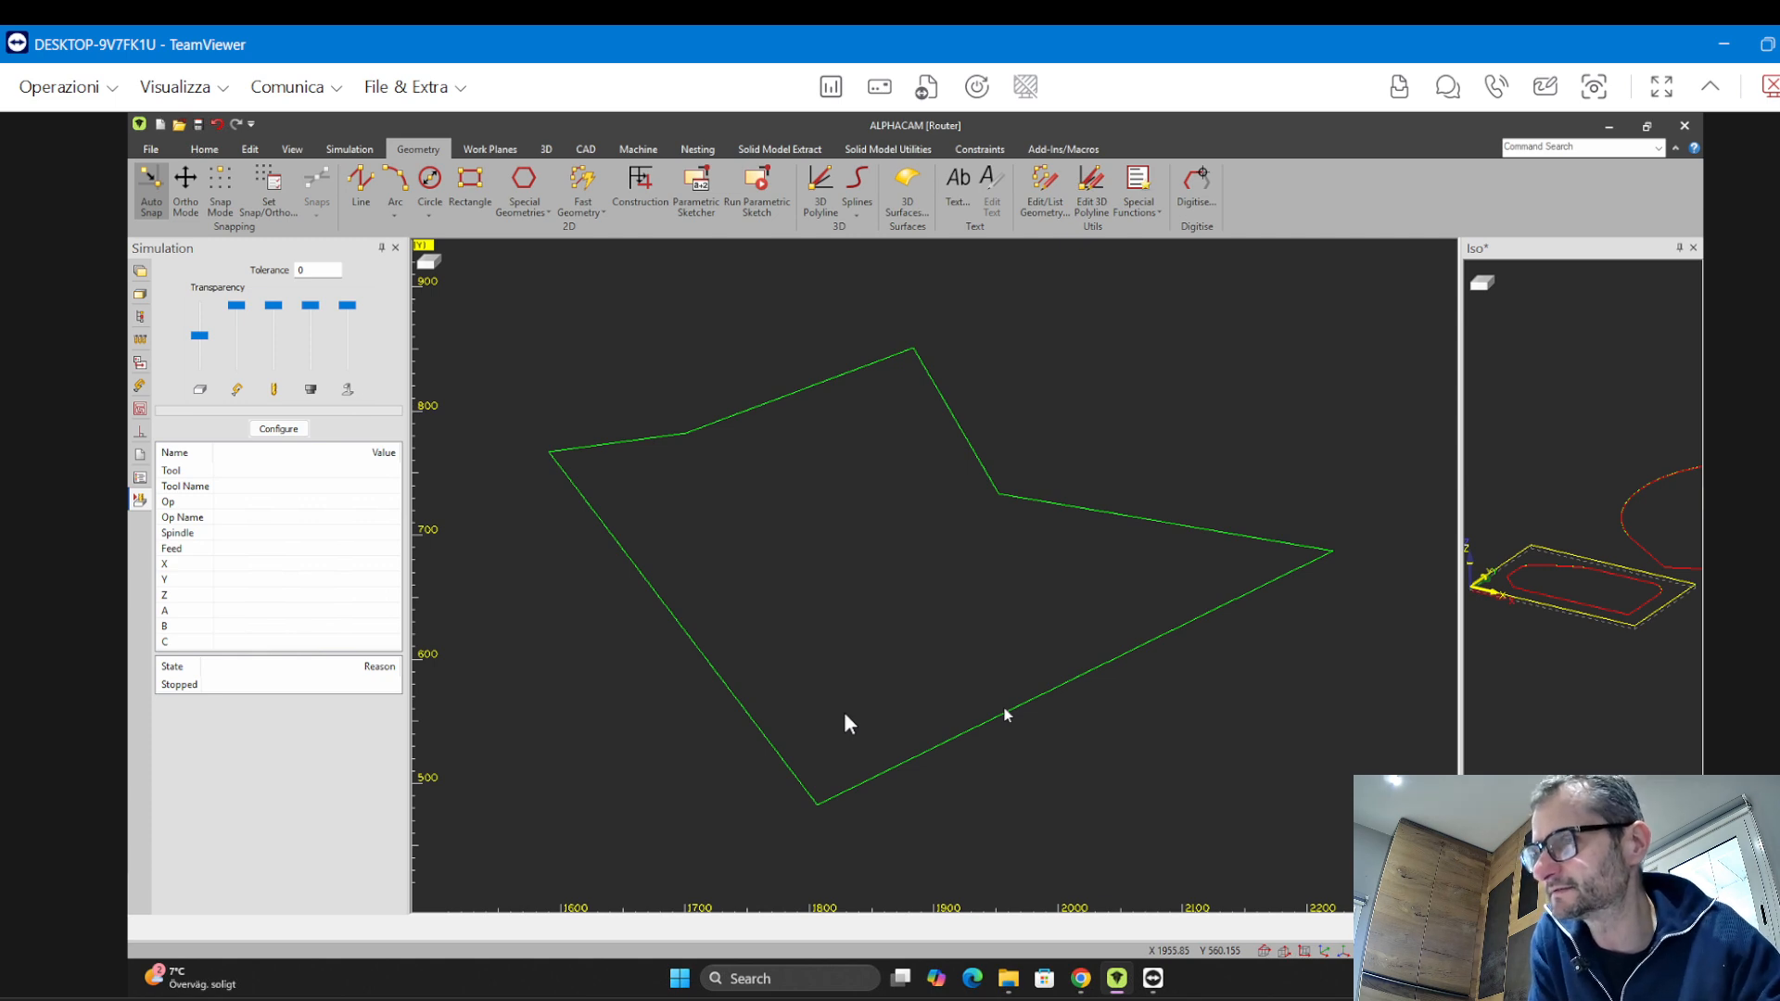
pyautogui.click(249, 150)
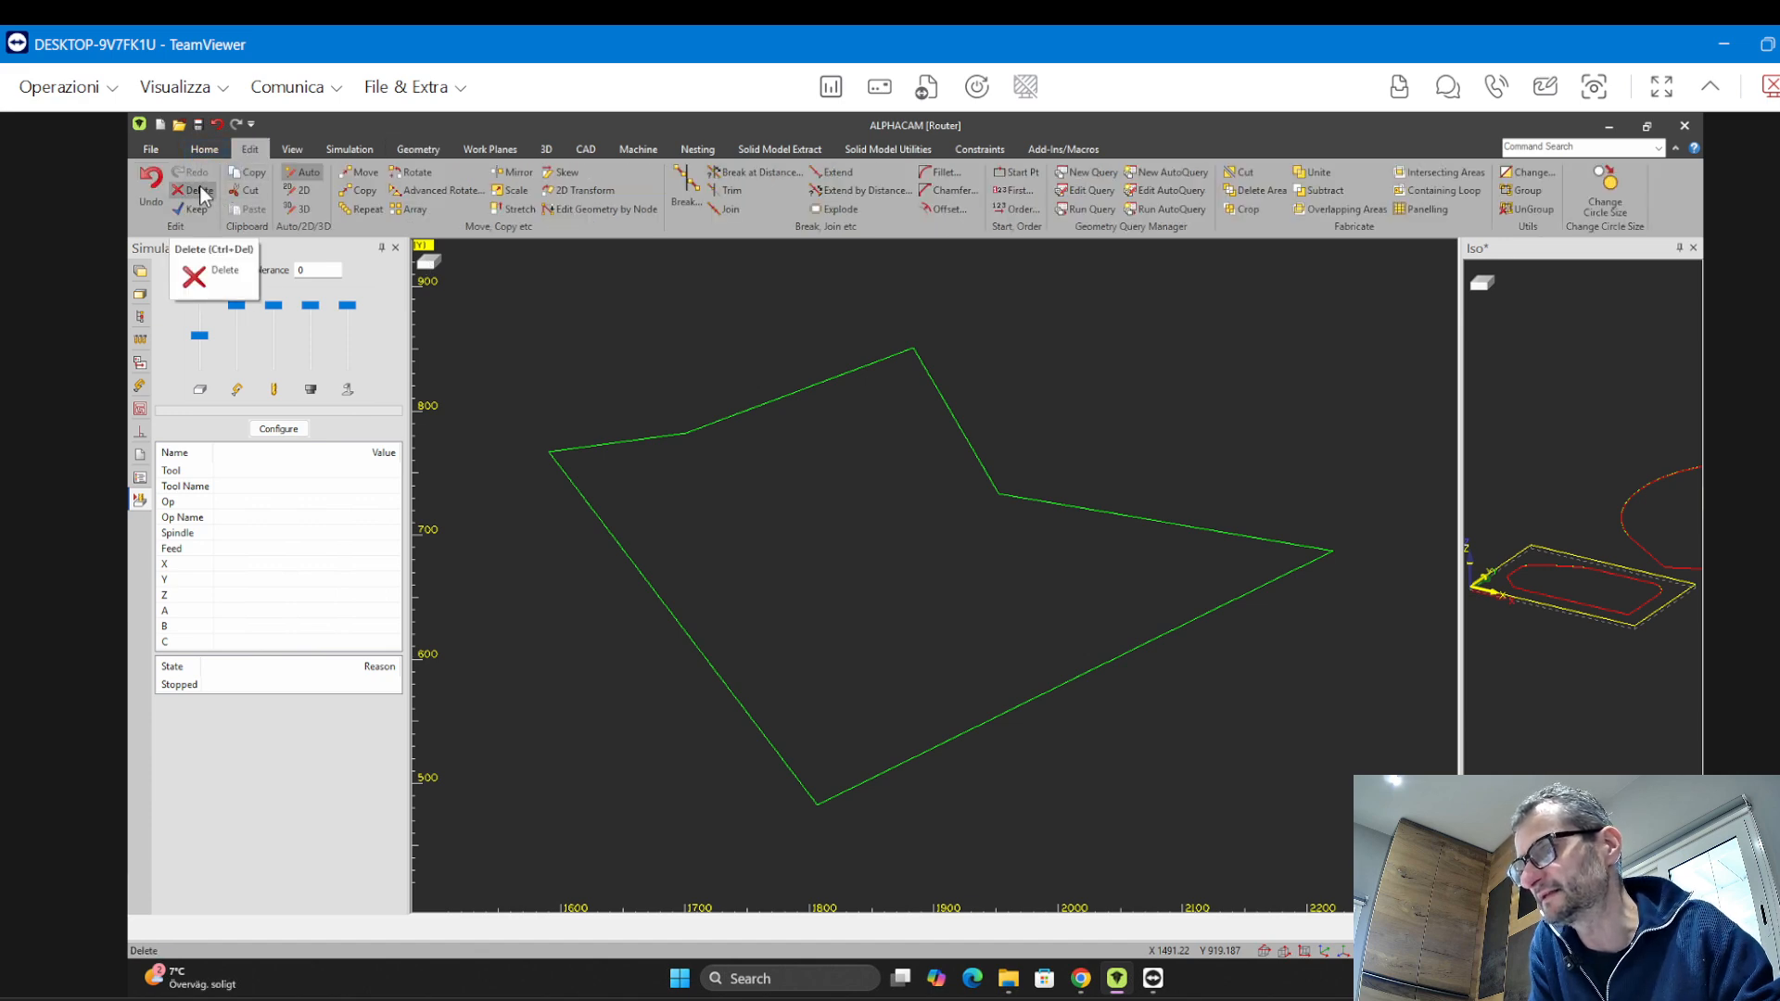
pyautogui.click(198, 189)
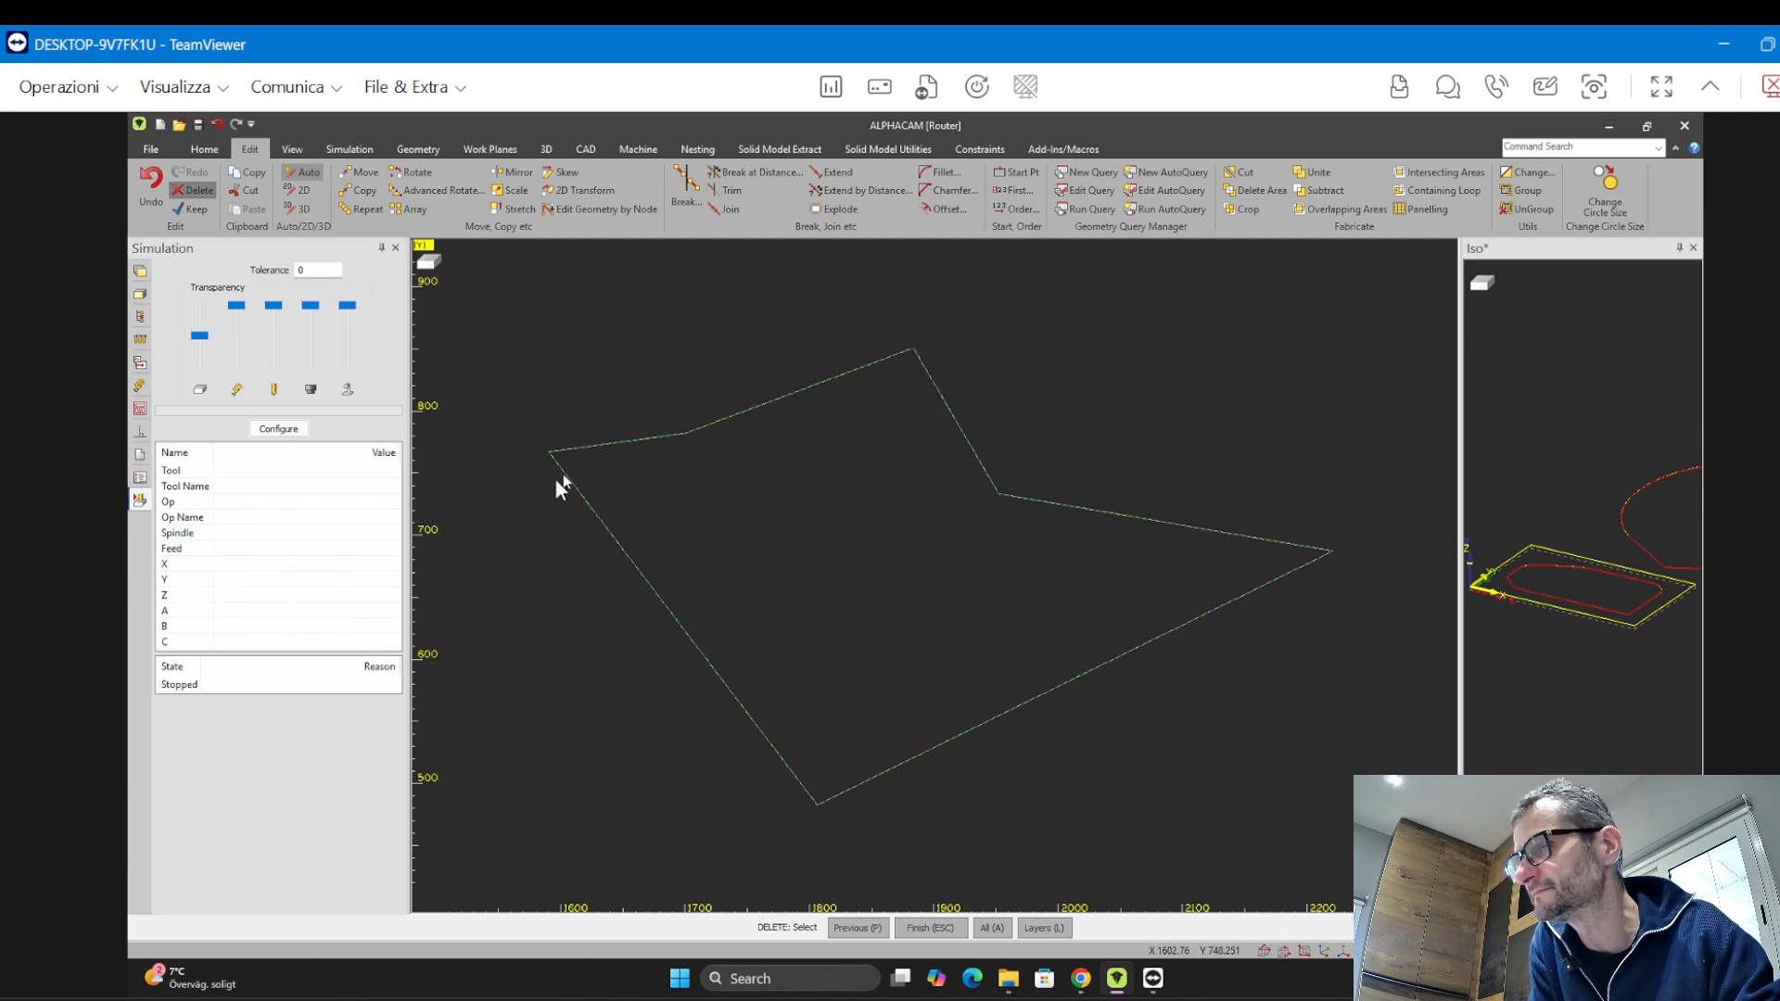
pyautogui.press('Escape')
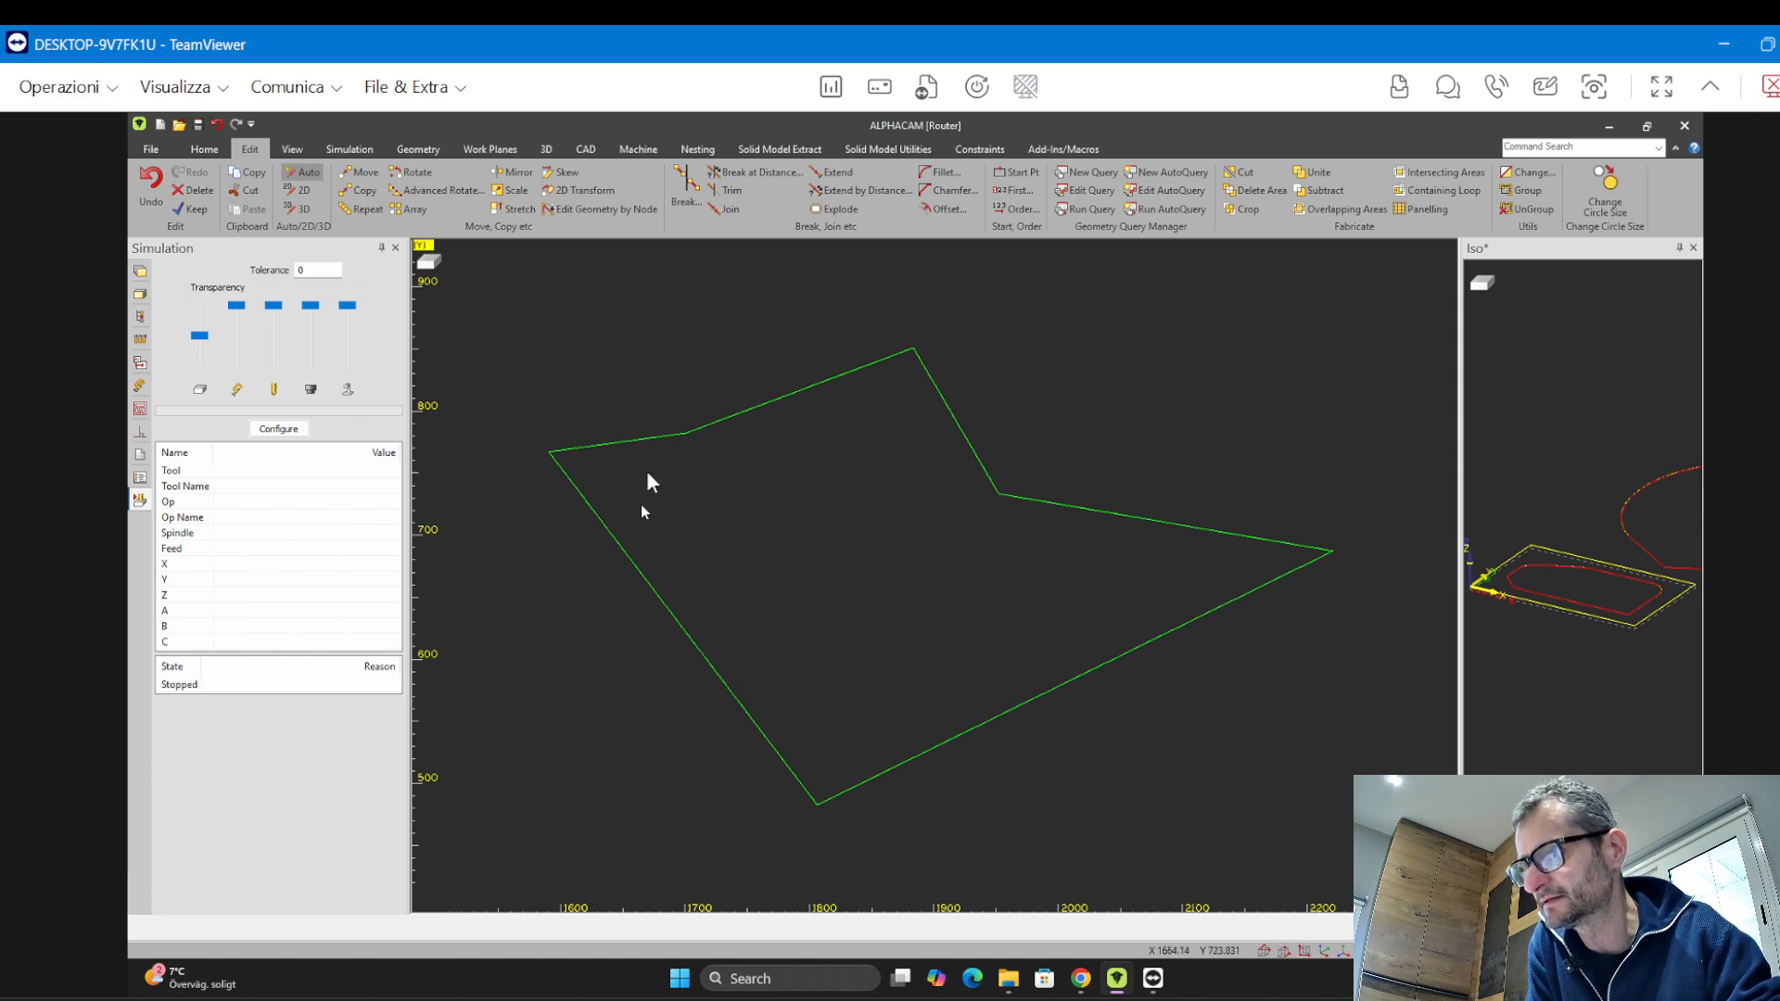
# Draw a single line crossing the six-sided polygon's left corner
pyautogui.click(409, 151)
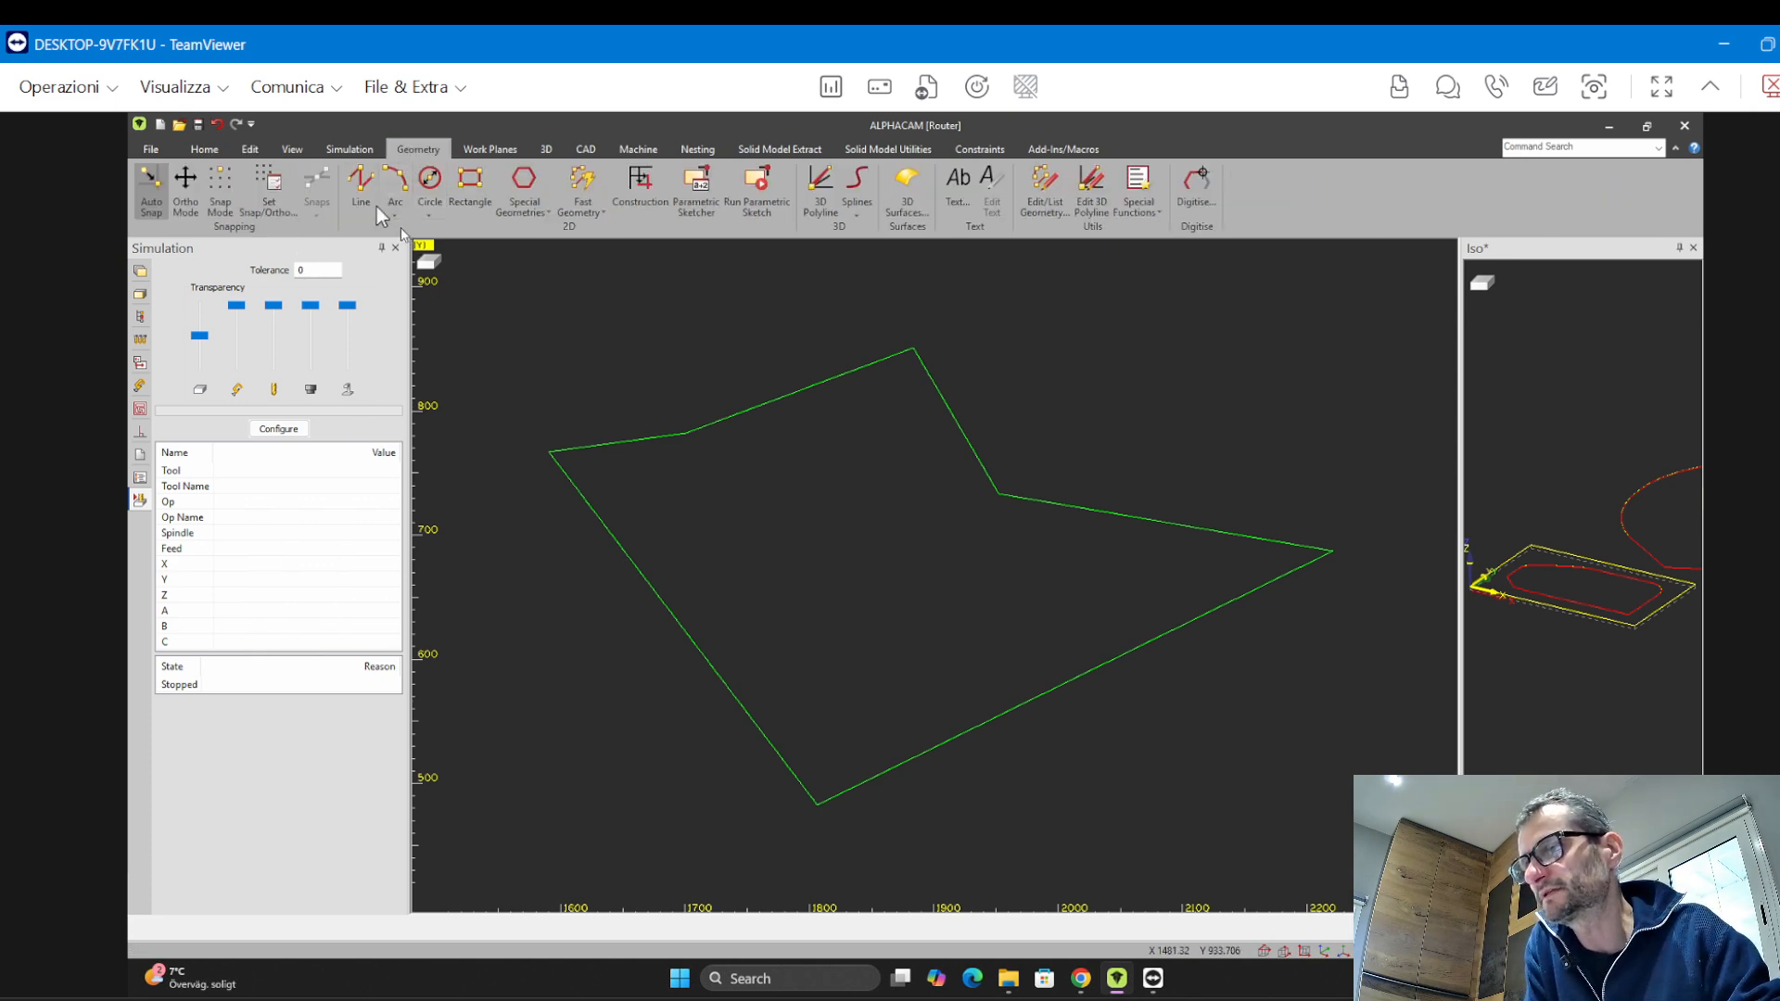
pyautogui.click(361, 185)
pyautogui.click(616, 349)
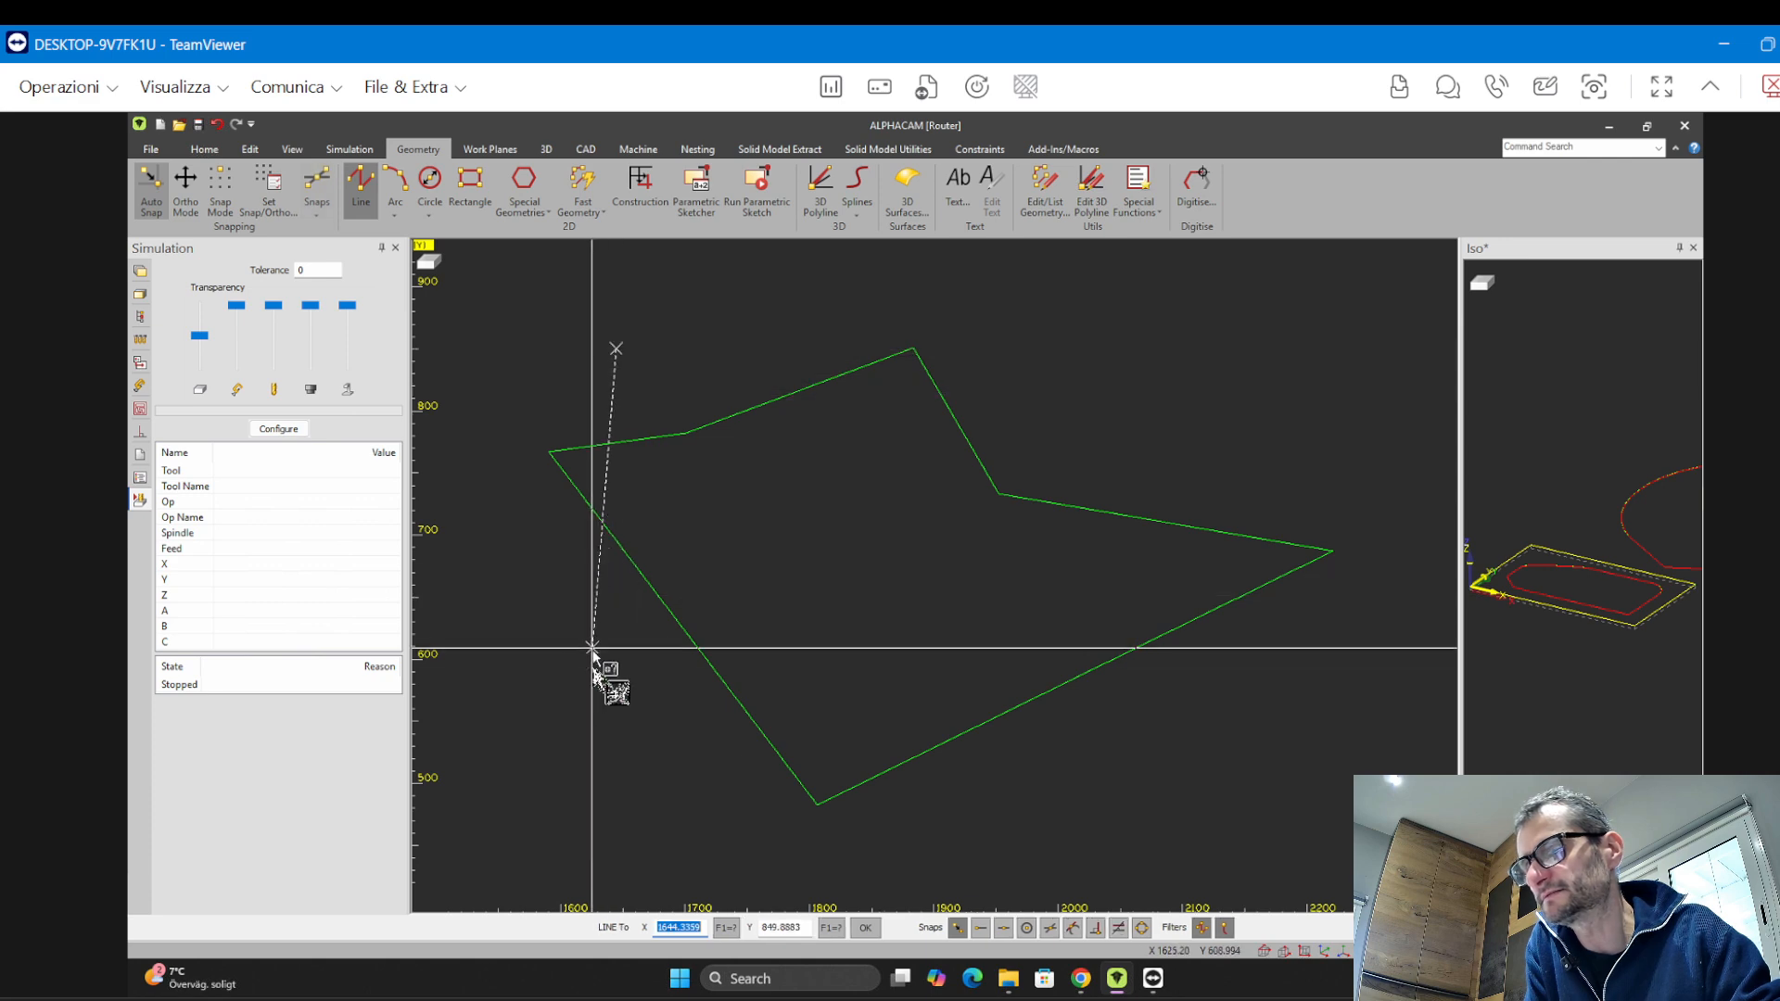
pyautogui.click(593, 666)
pyautogui.press('Escape')
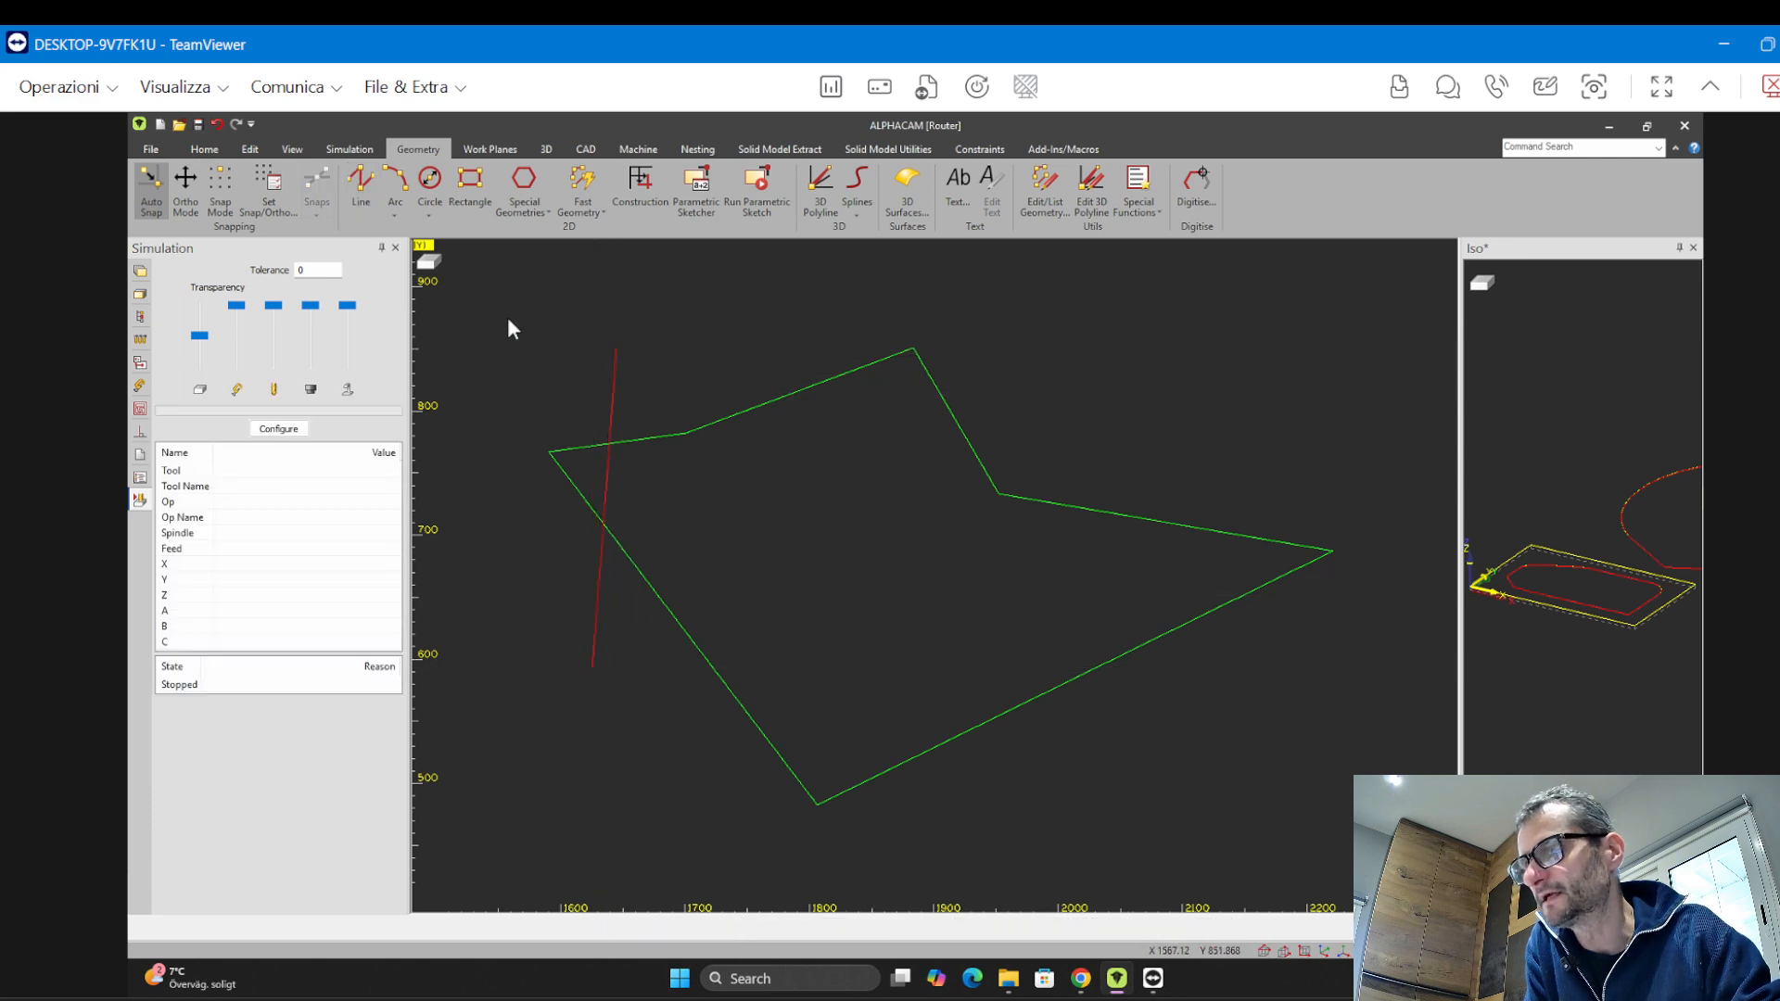
pyautogui.click(244, 153)
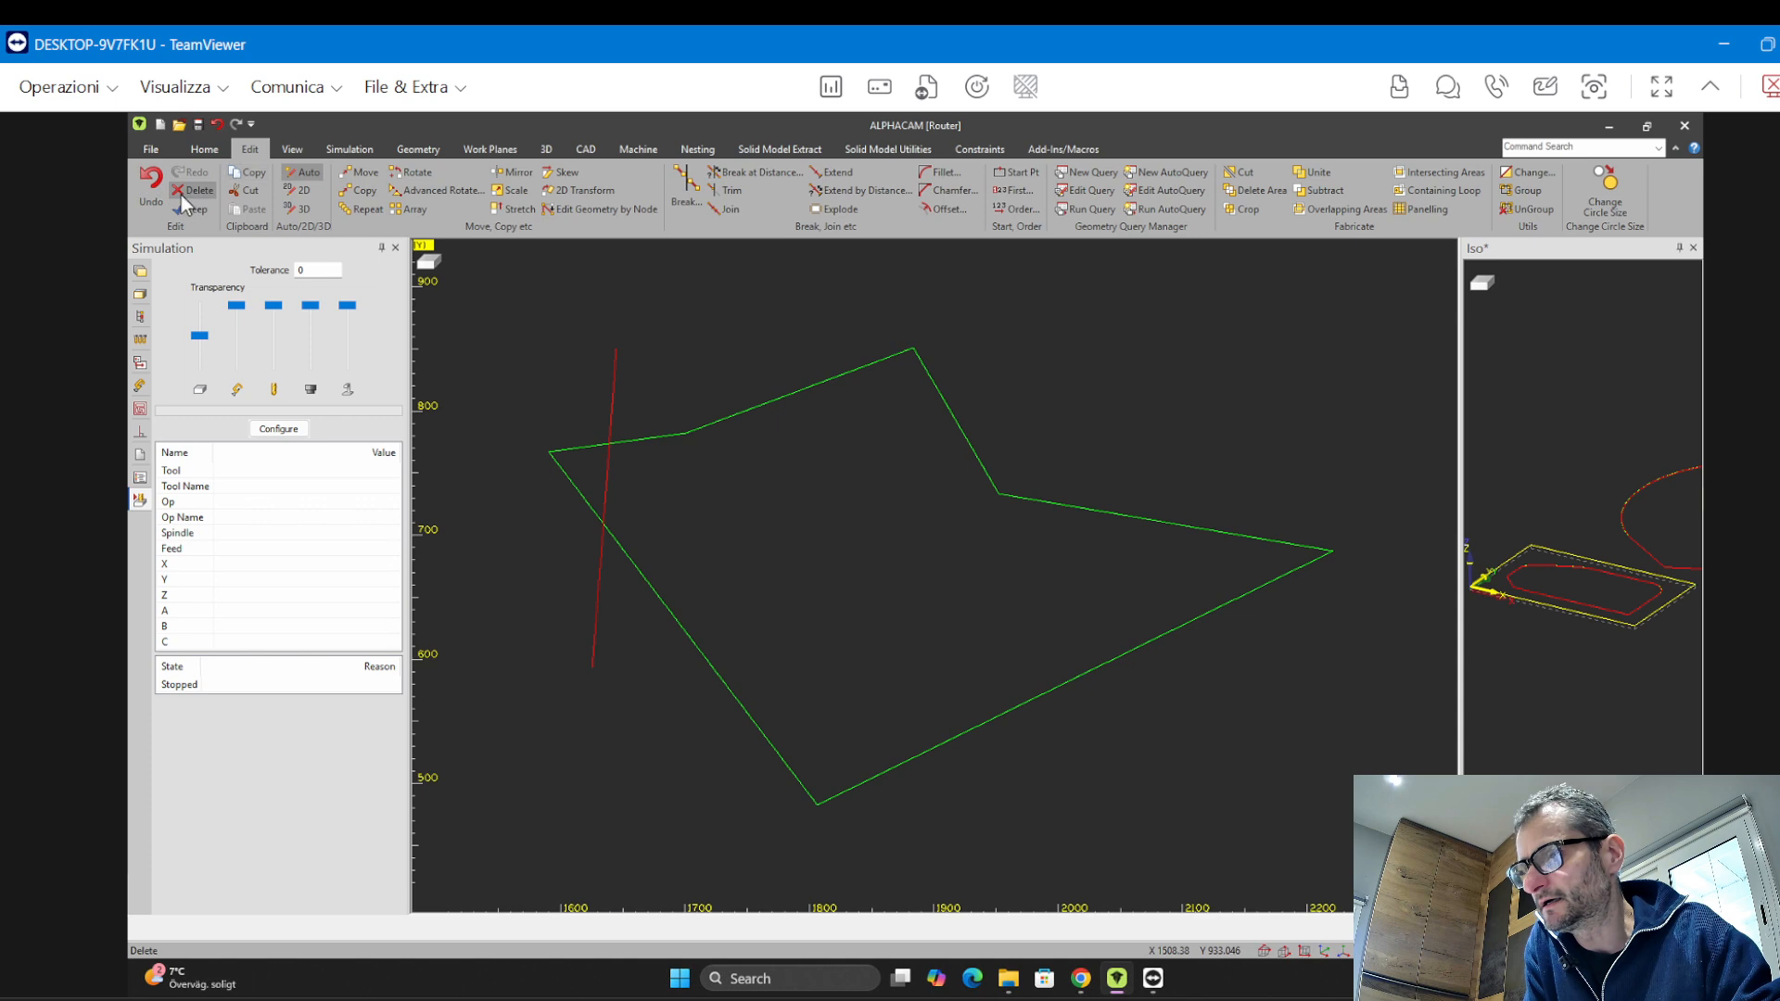
pyautogui.click(185, 189)
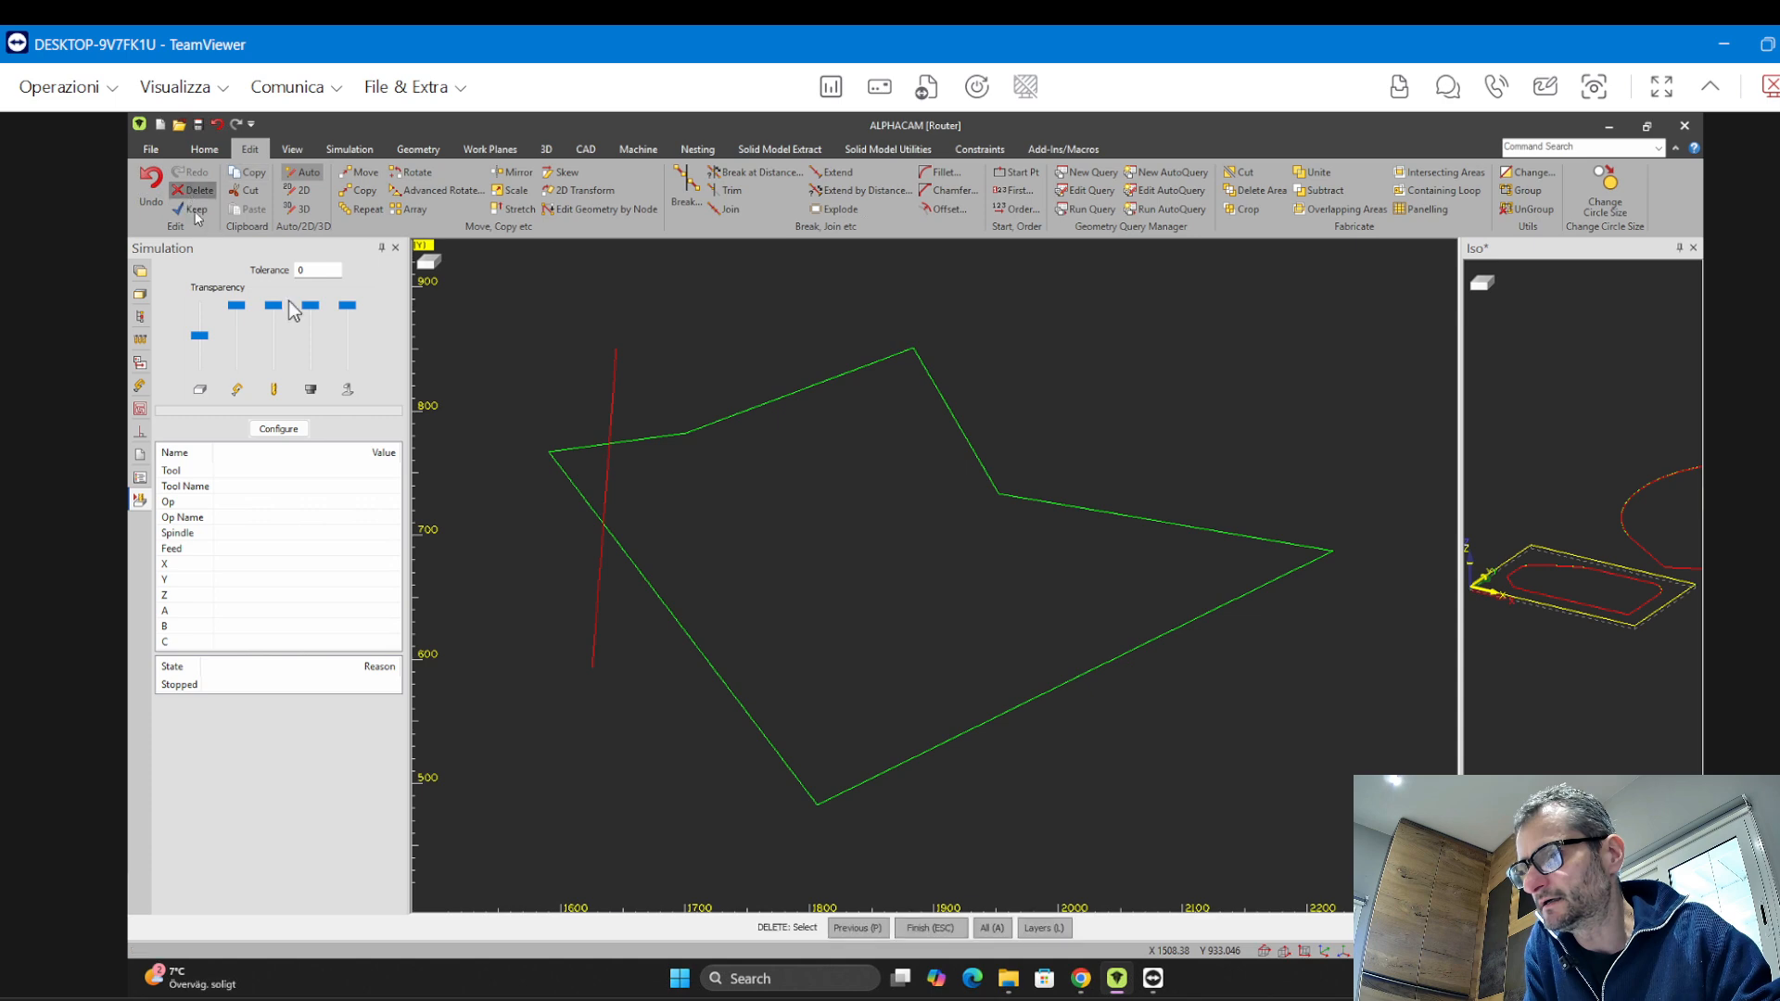
pyautogui.click(559, 464)
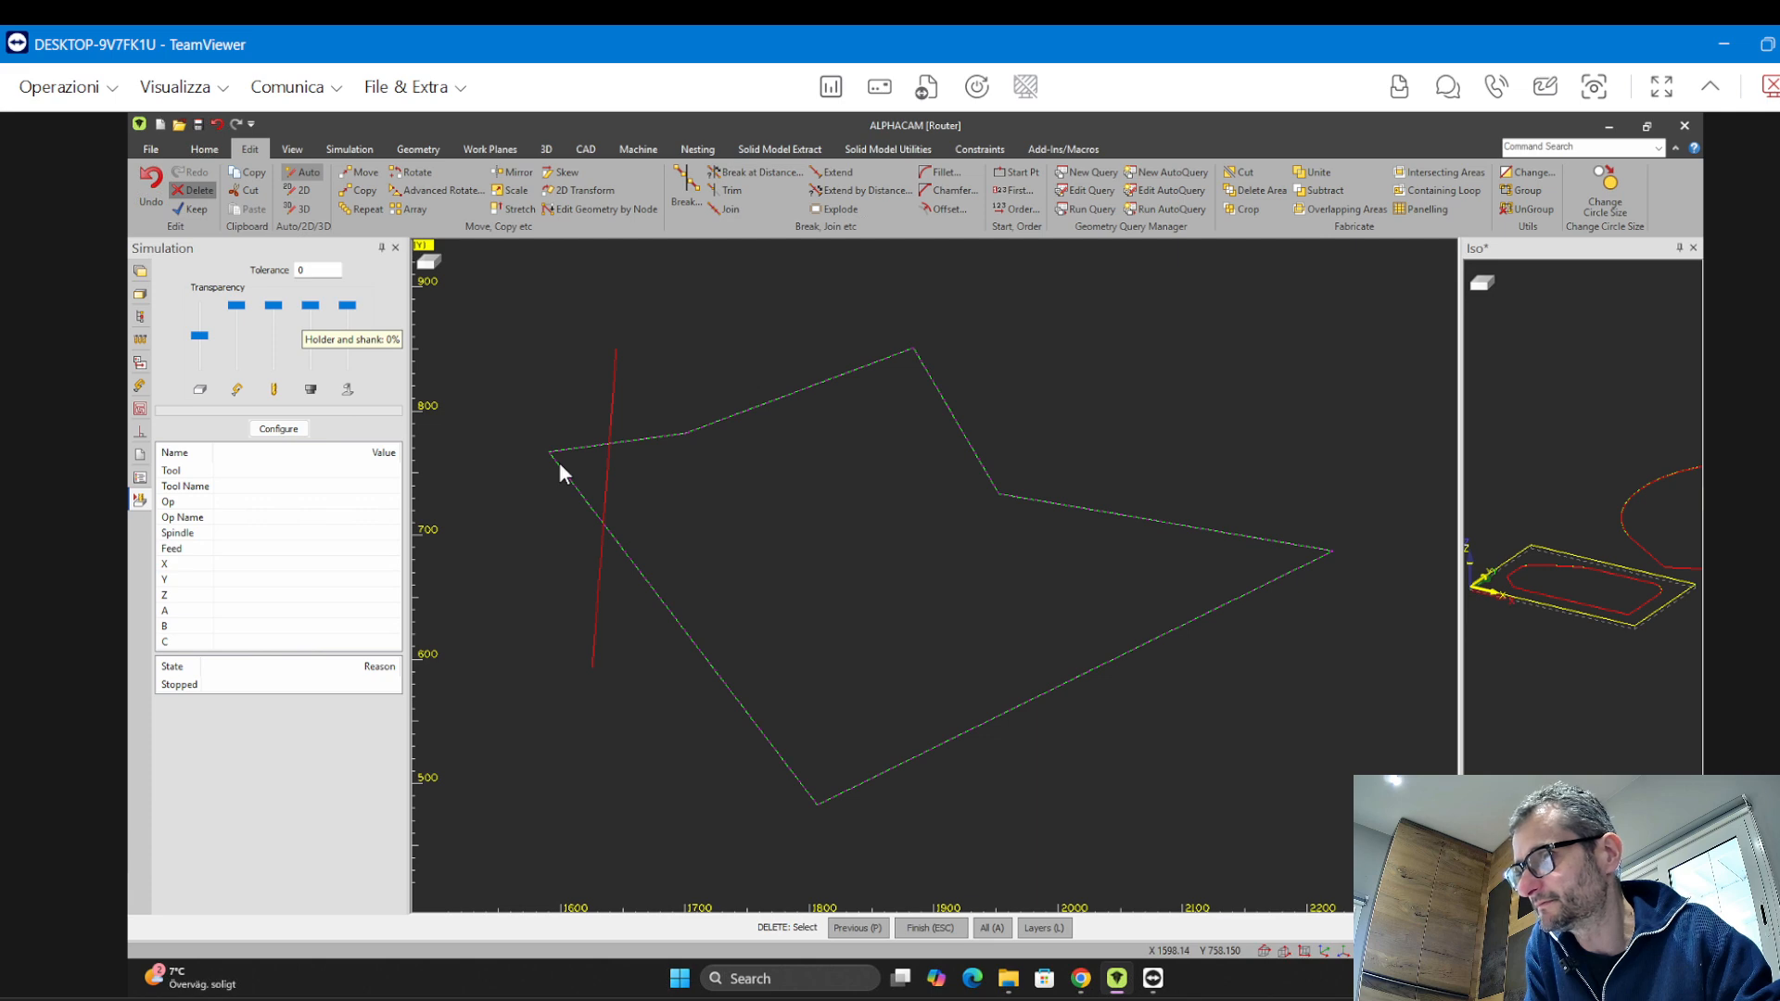
pyautogui.press('Escape')
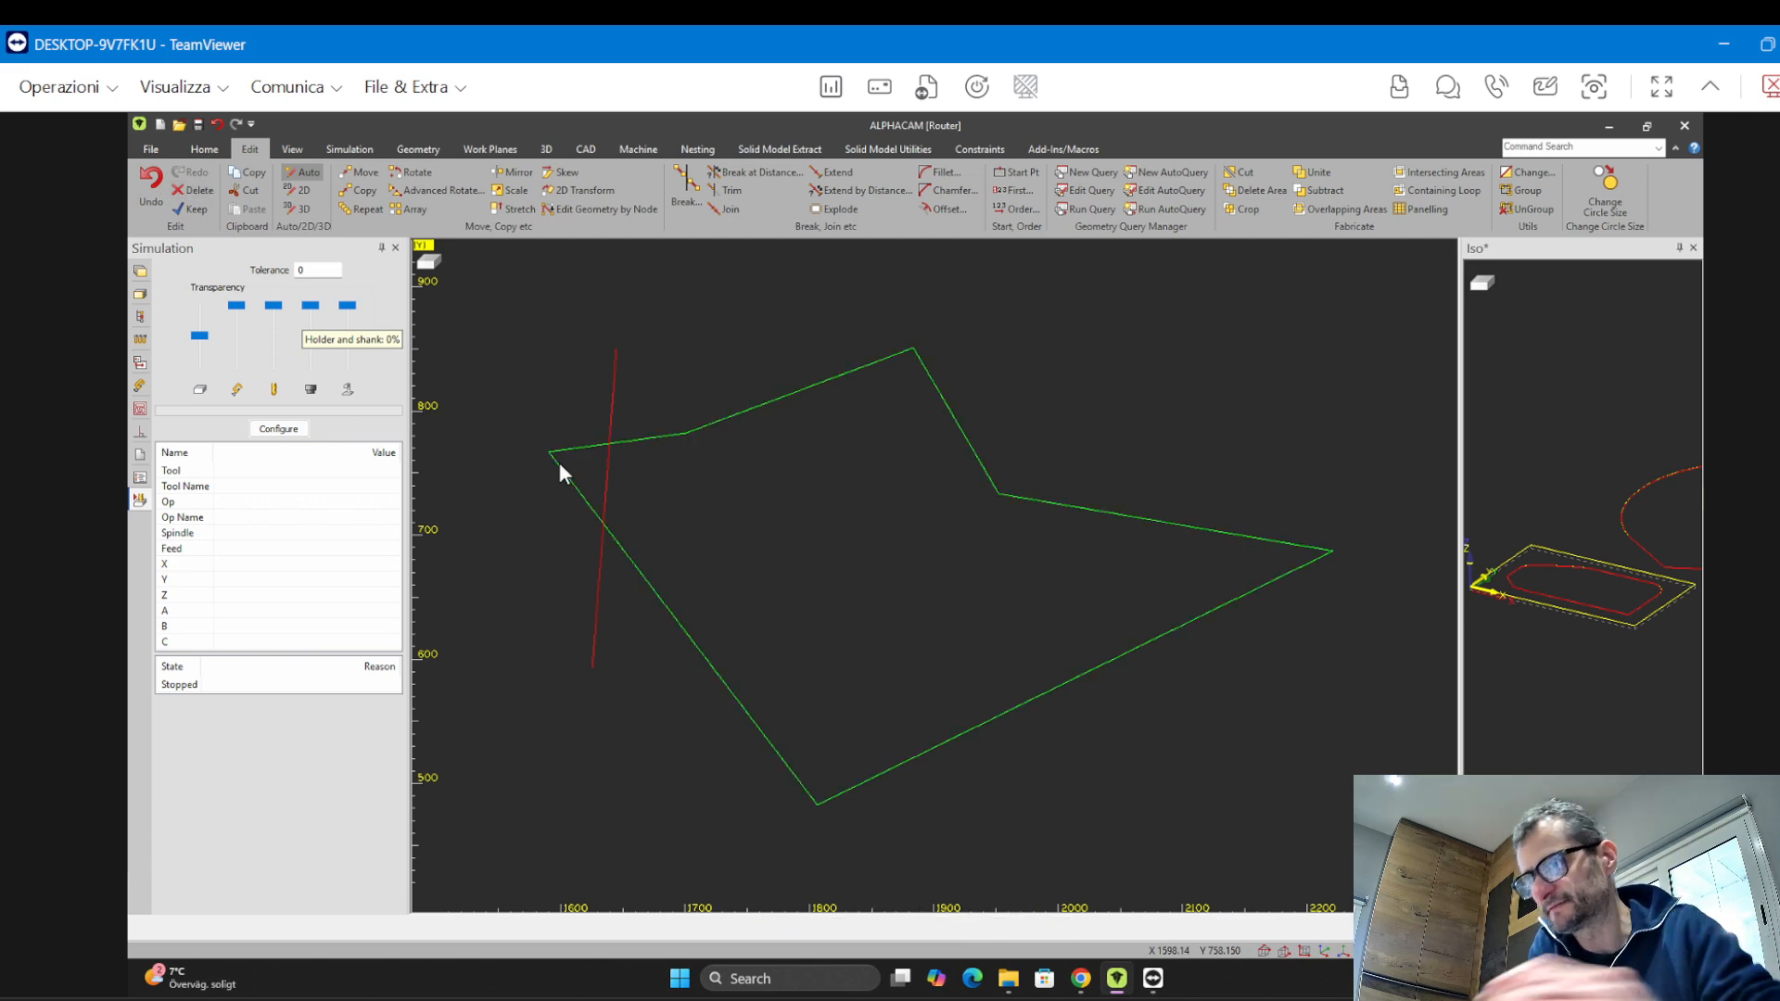
# Trim away the polygon's left corner and both overhanging ends of the crossing line
pyautogui.click(730, 190)
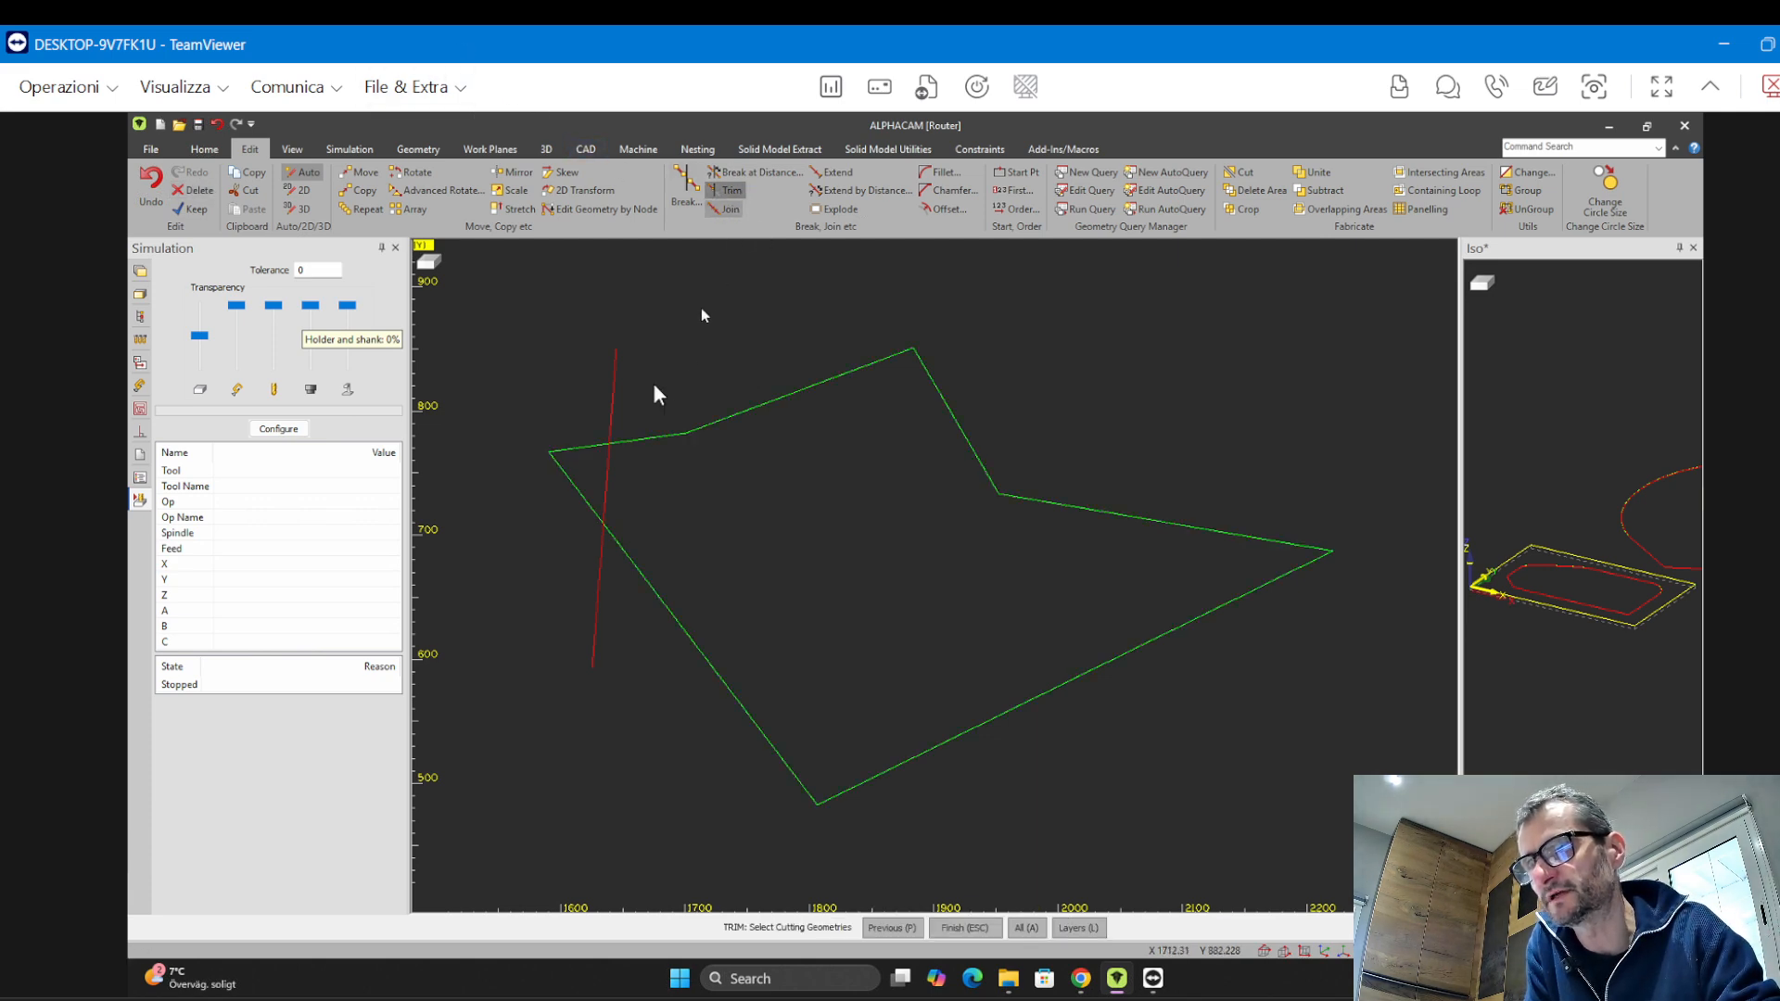
pyautogui.moveTo(491, 280); pyautogui.dragTo(1408, 855)
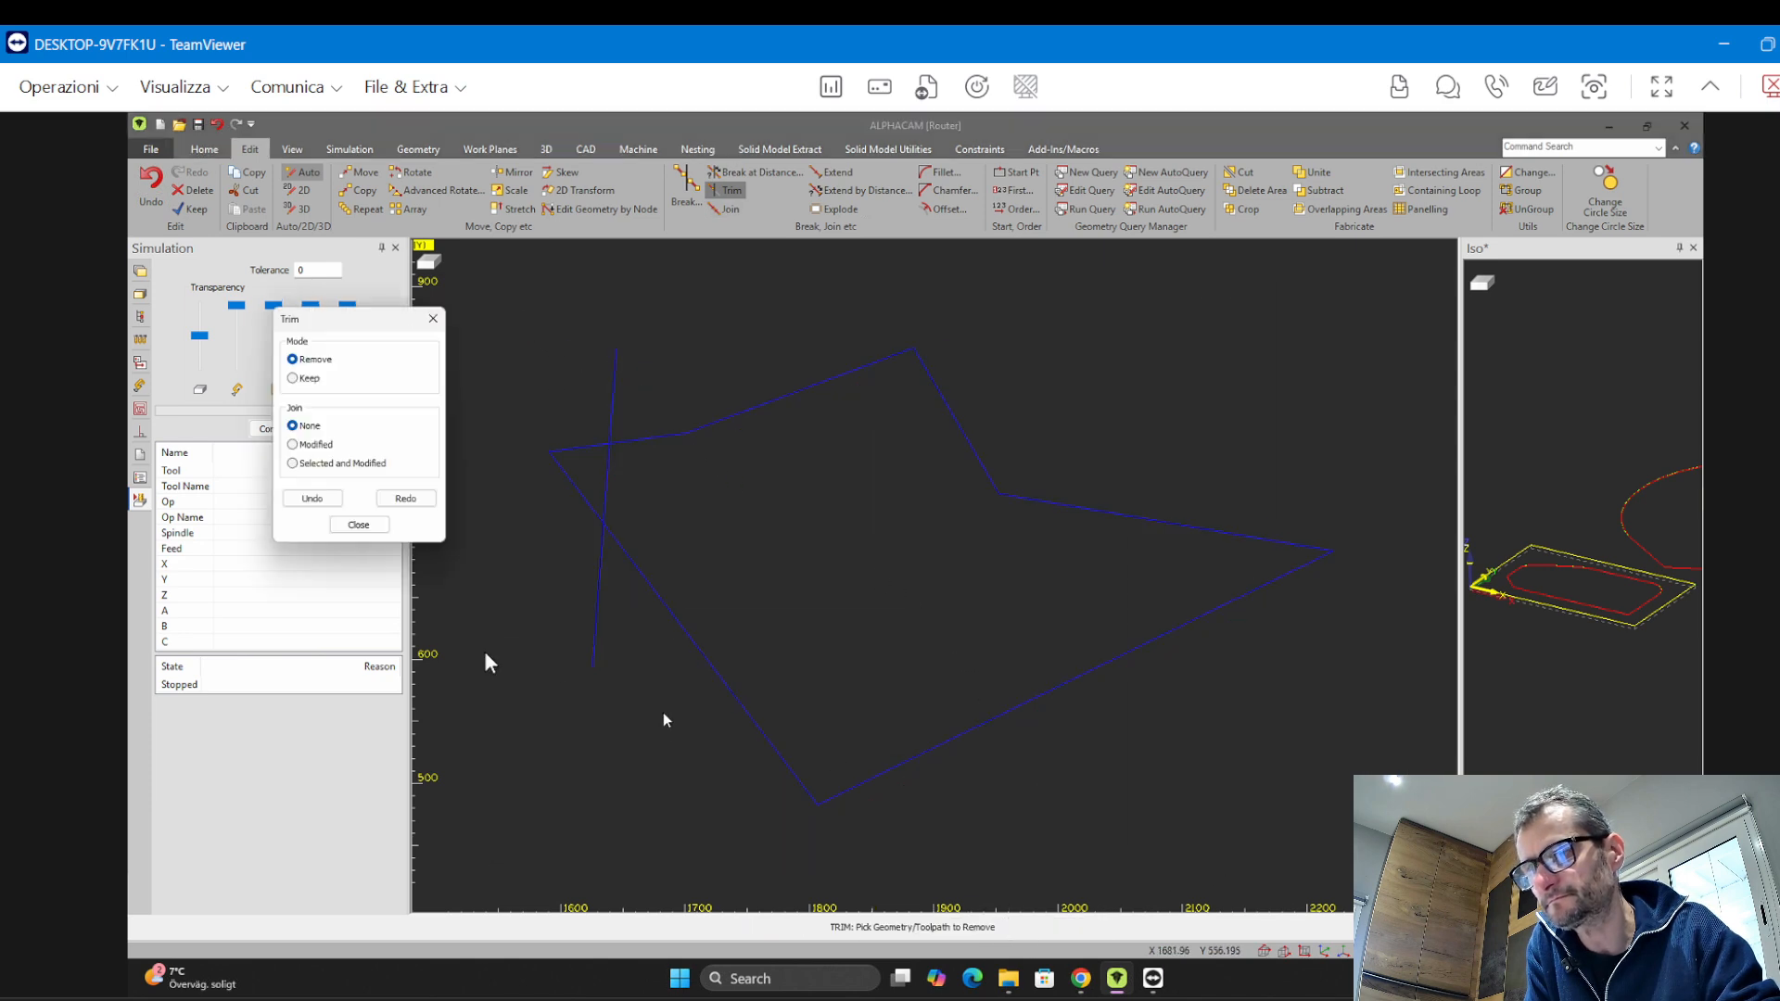
pyautogui.click(599, 549)
pyautogui.click(579, 498)
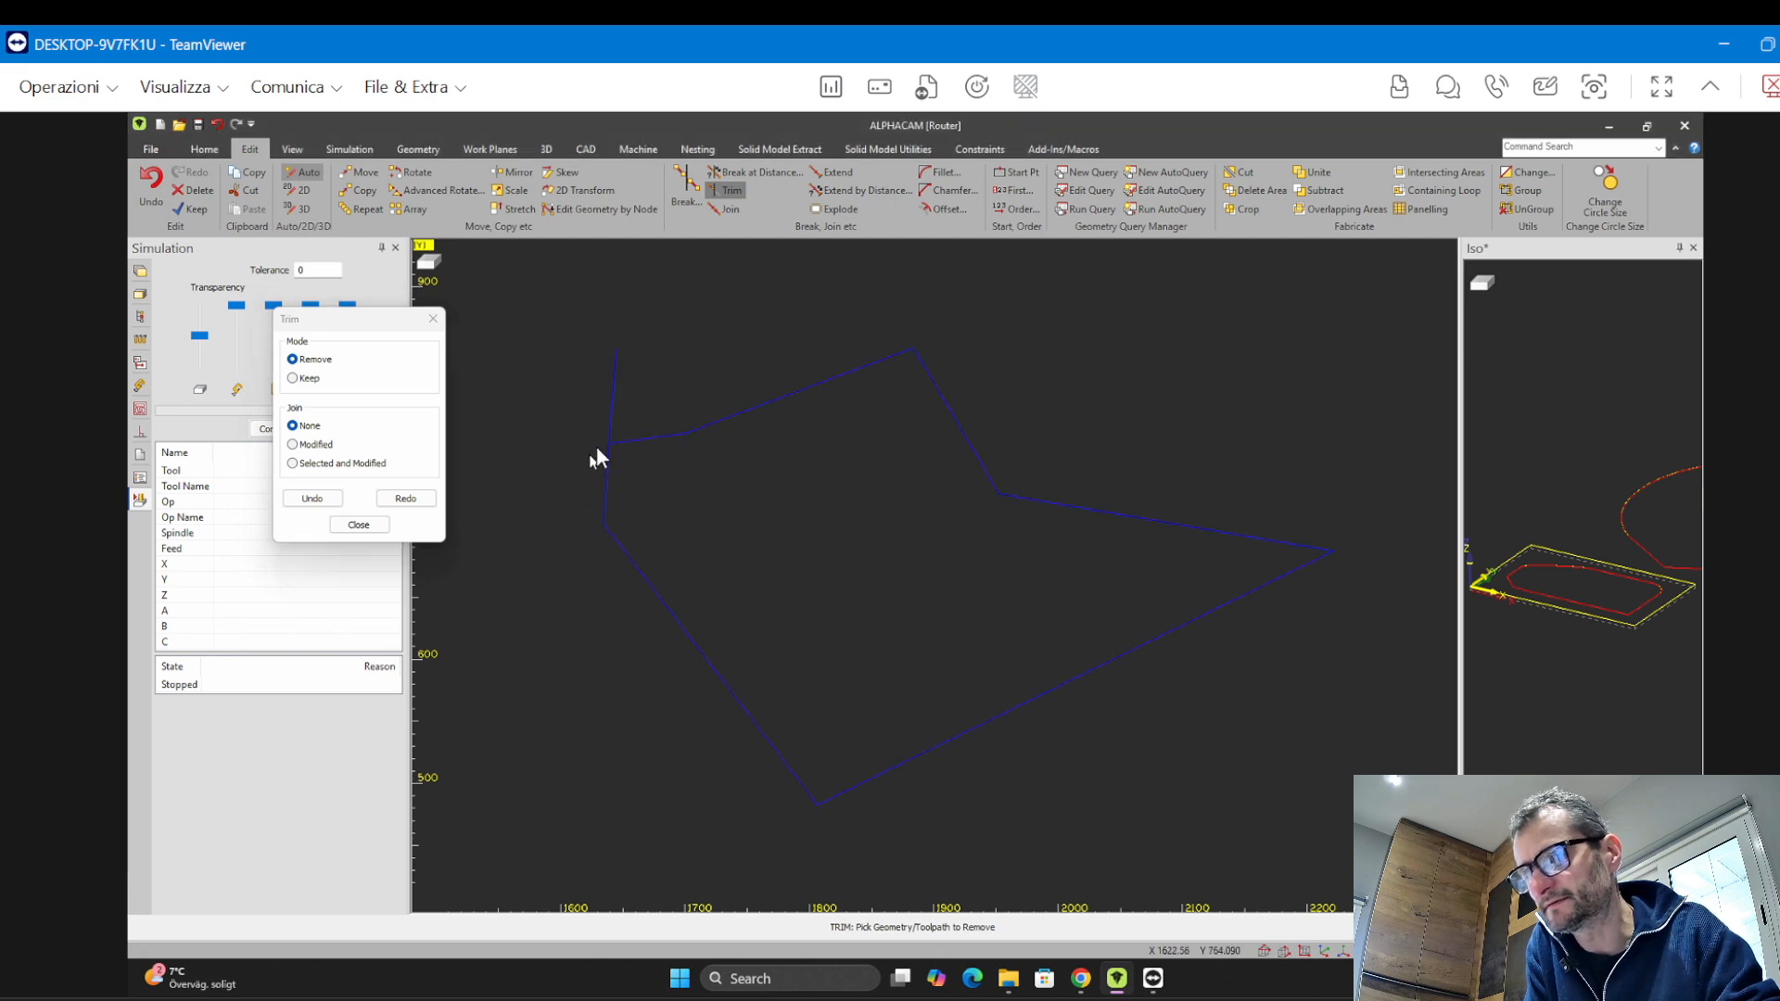
pyautogui.click(609, 421)
pyautogui.press('Escape')
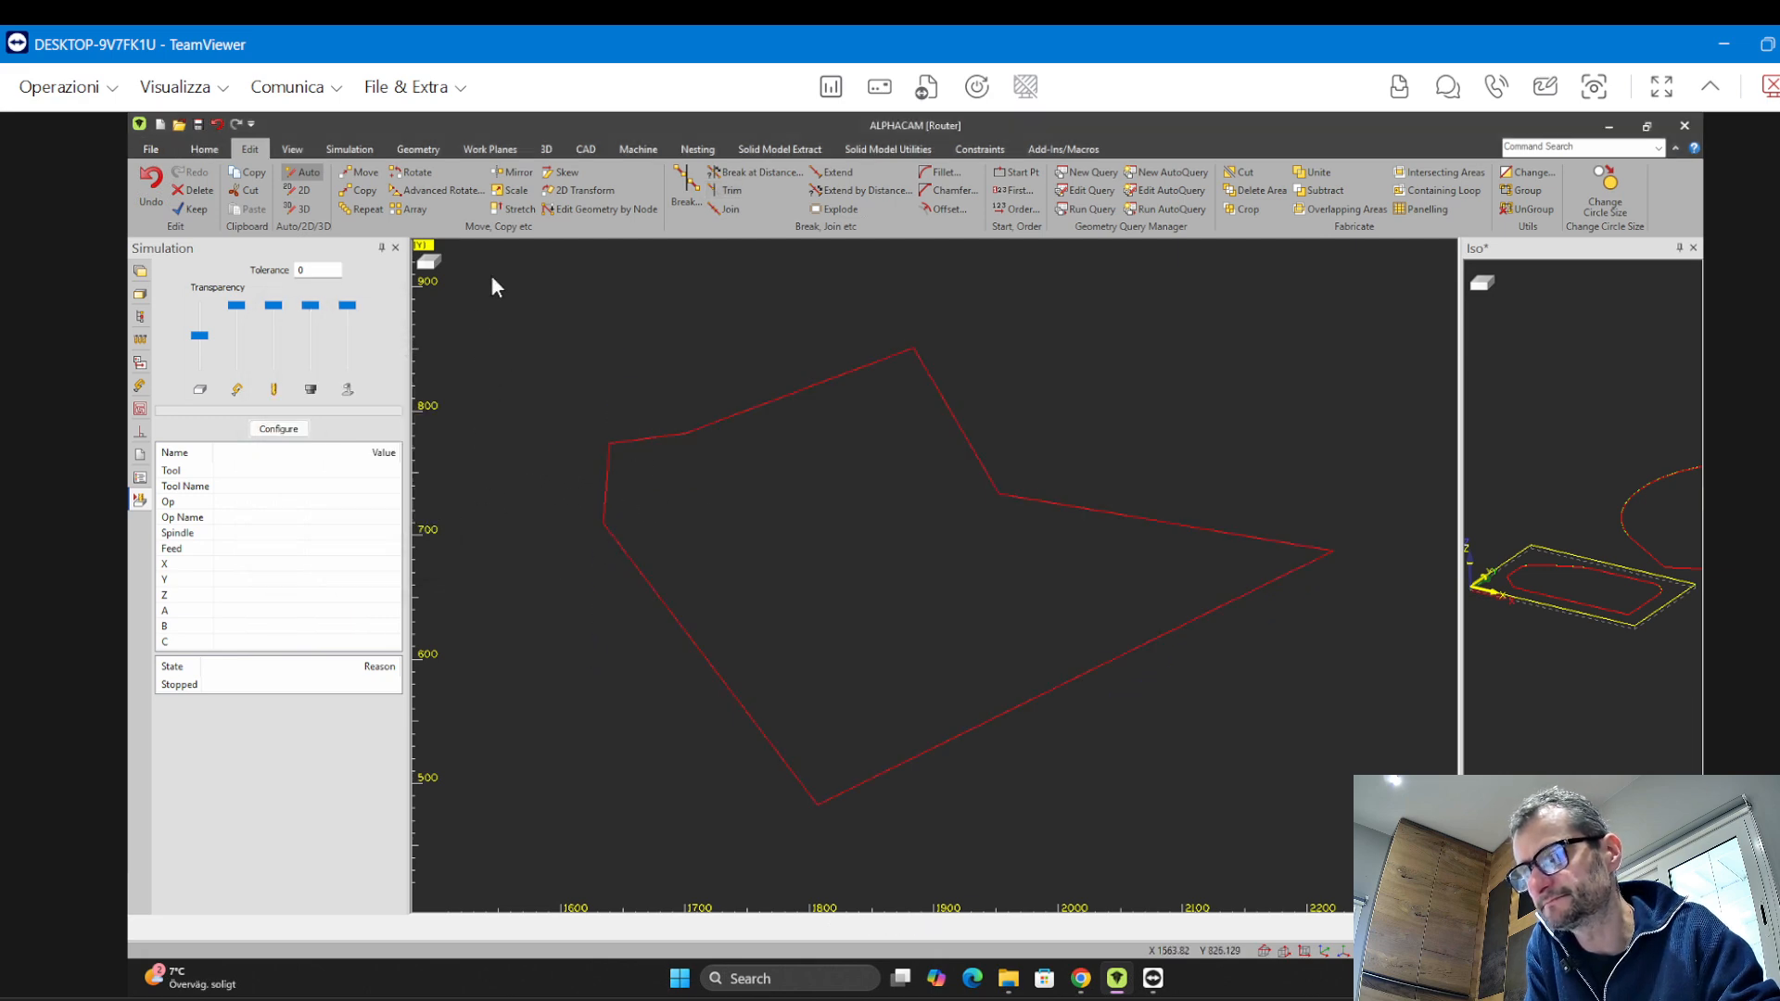
# Join the inner profile inside the panel rectangle into one geometry using a window selection
pyautogui.click(192, 190)
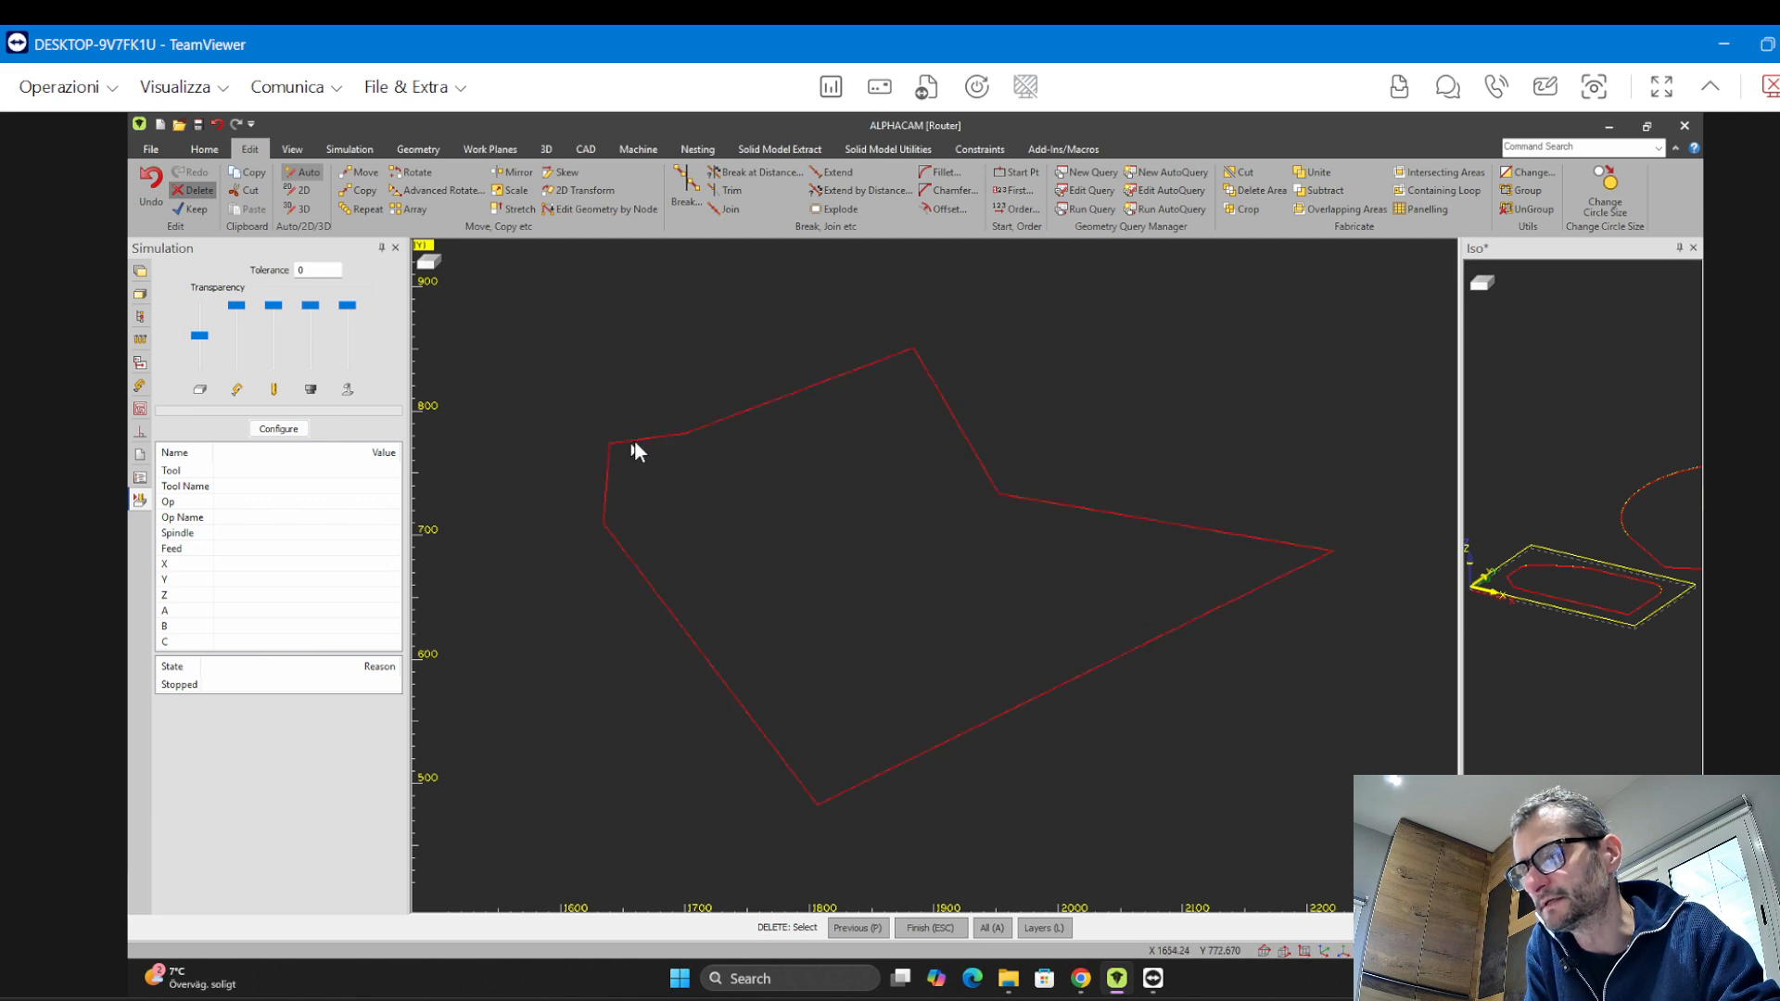
pyautogui.scroll(-2, 872, 519)
pyautogui.scroll(-5, 872, 520)
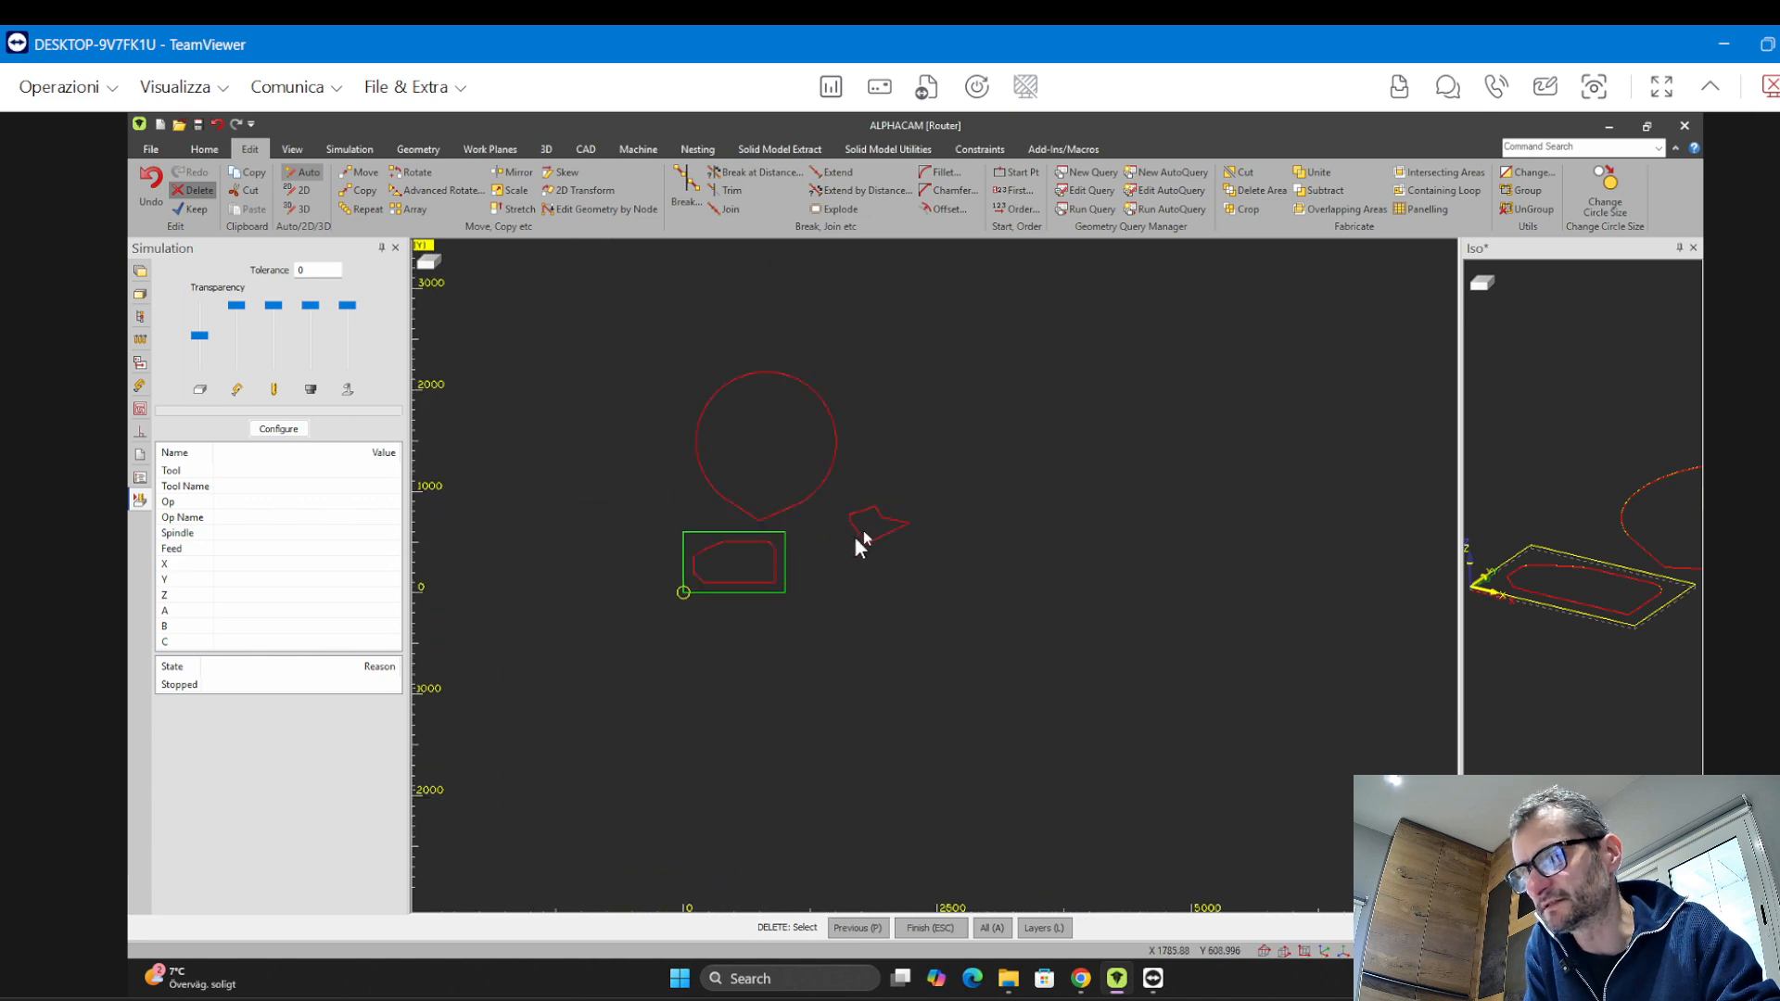
pyautogui.scroll(1, 860, 539)
pyautogui.scroll(2, 770, 556)
pyautogui.moveTo(828, 555)
pyautogui.mouseDown(button='middle')
pyautogui.moveTo(988, 560)
pyautogui.moveTo(919, 567)
pyautogui.mouseUp(button='middle')
pyautogui.scroll(2, 903, 562)
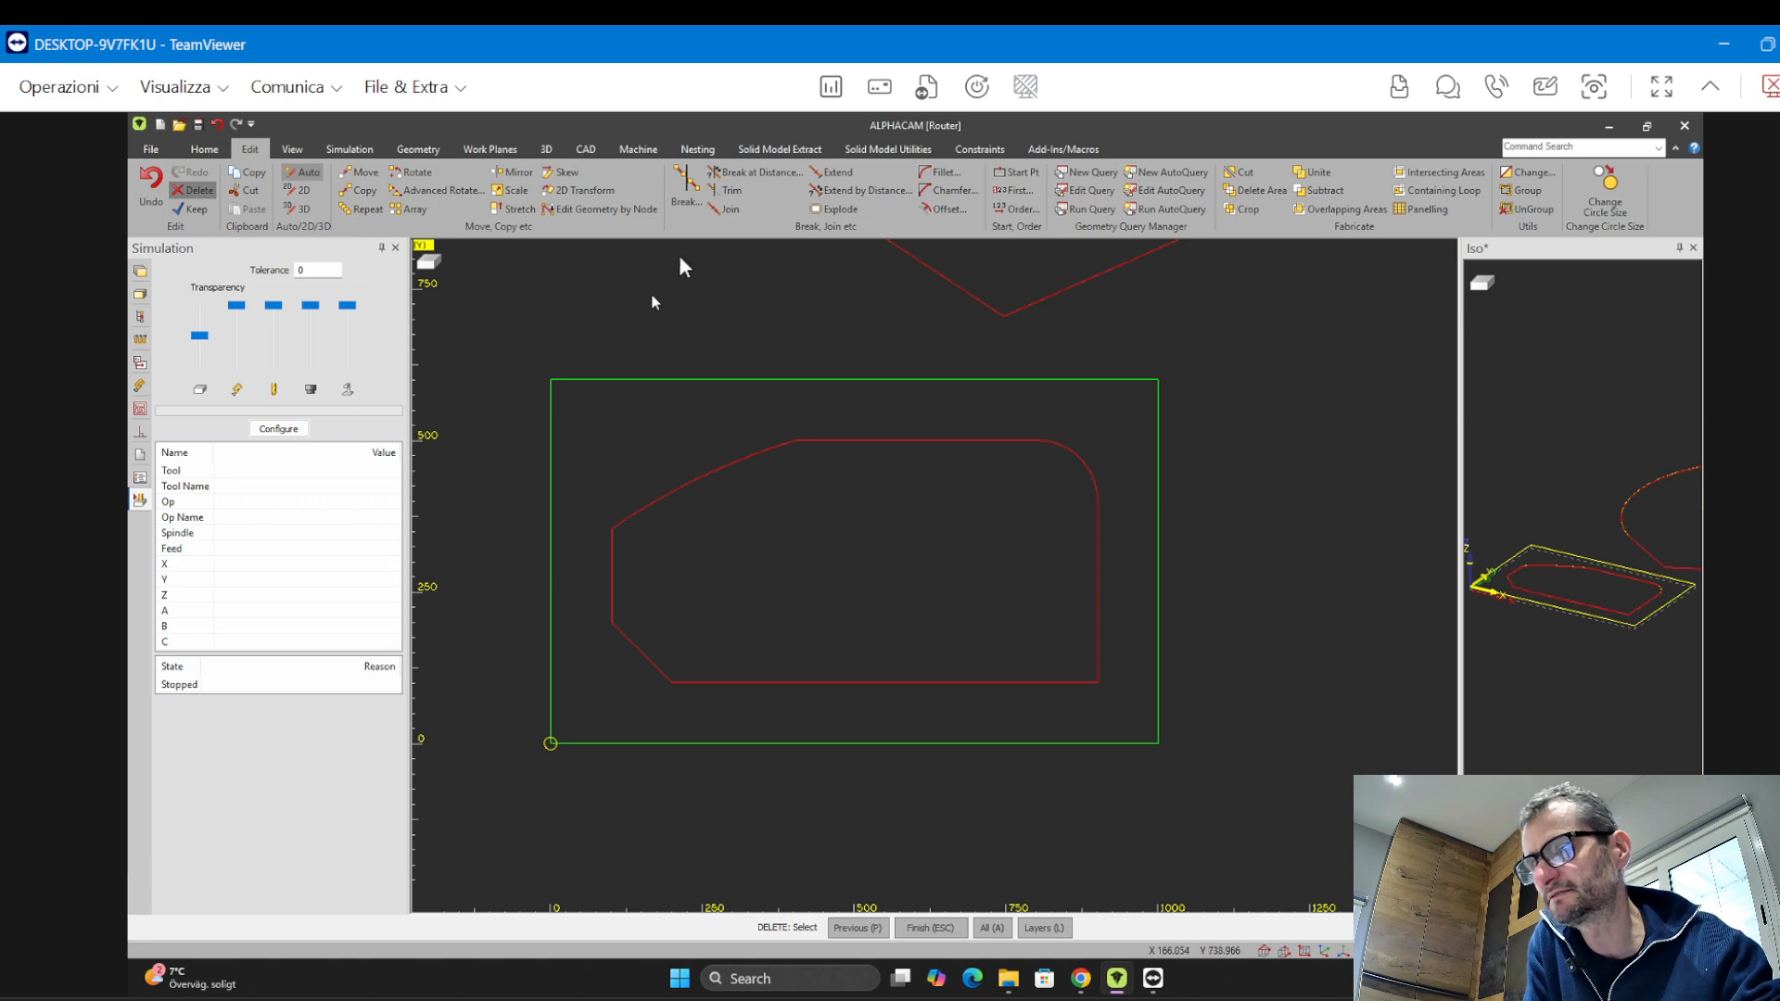
pyautogui.click(720, 212)
pyautogui.moveTo(567, 419); pyautogui.dragTo(1097, 697)
pyautogui.press('Escape')
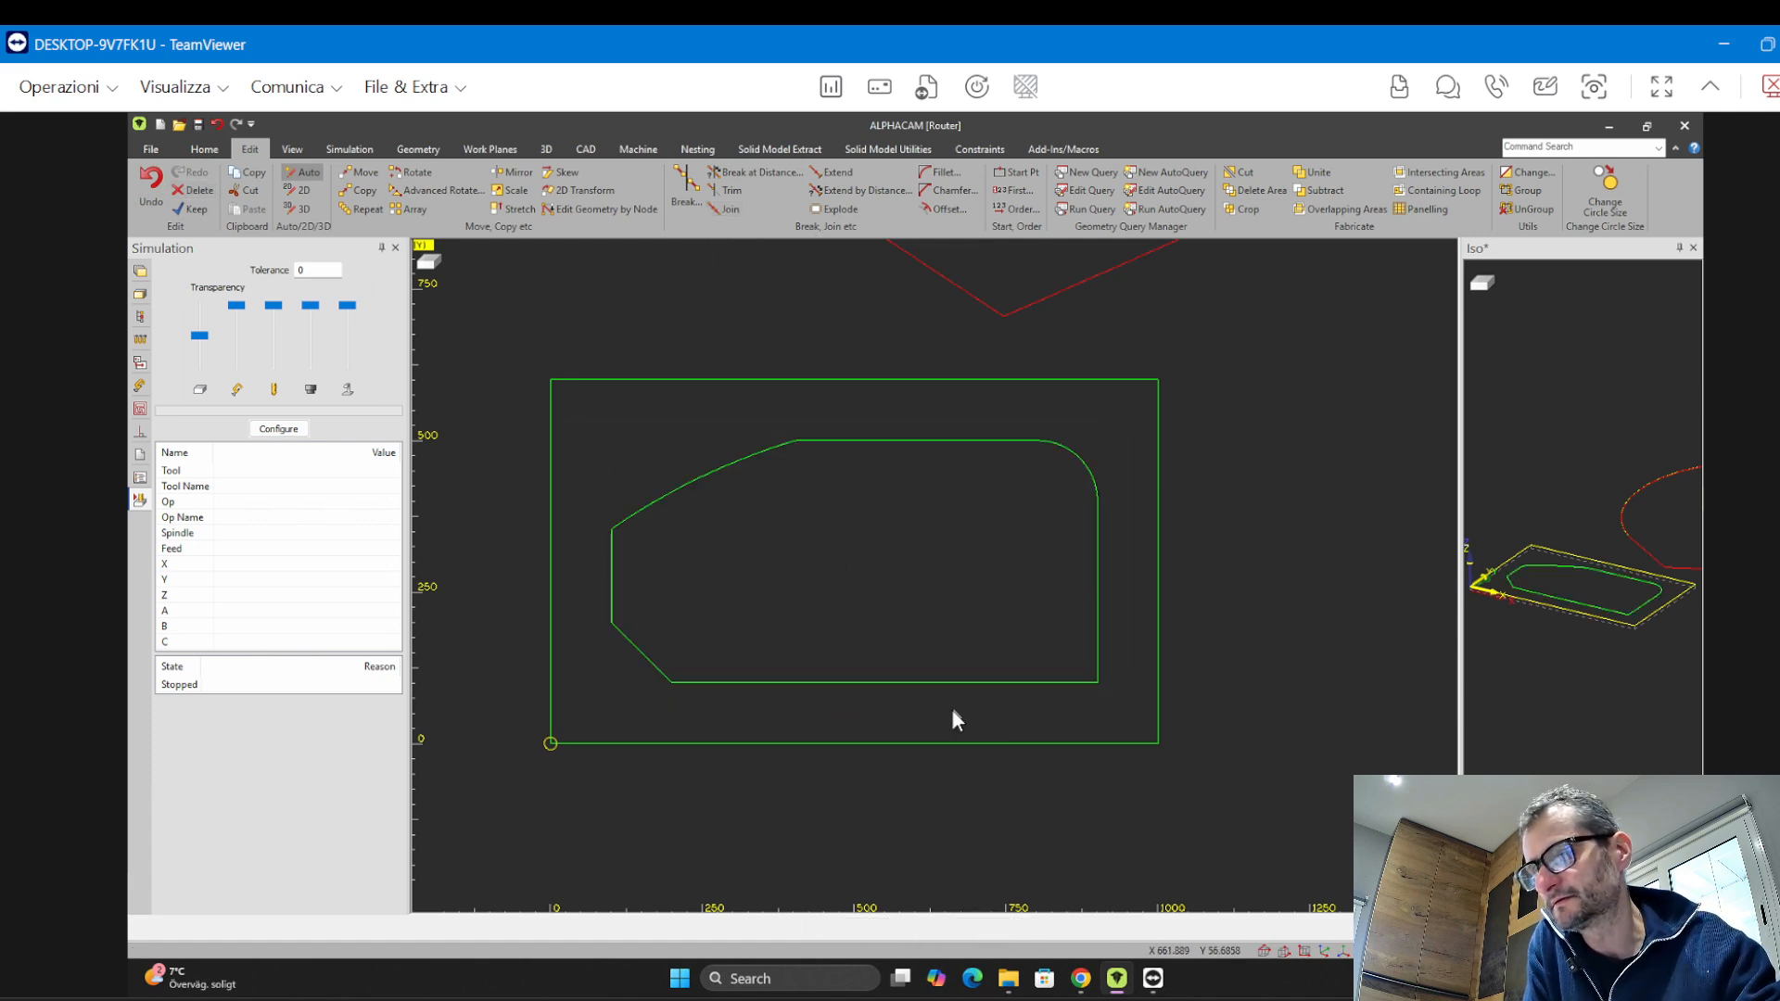
# Try to join the teardrop outline's segments into one geometry with a window selection
pyautogui.click(195, 192)
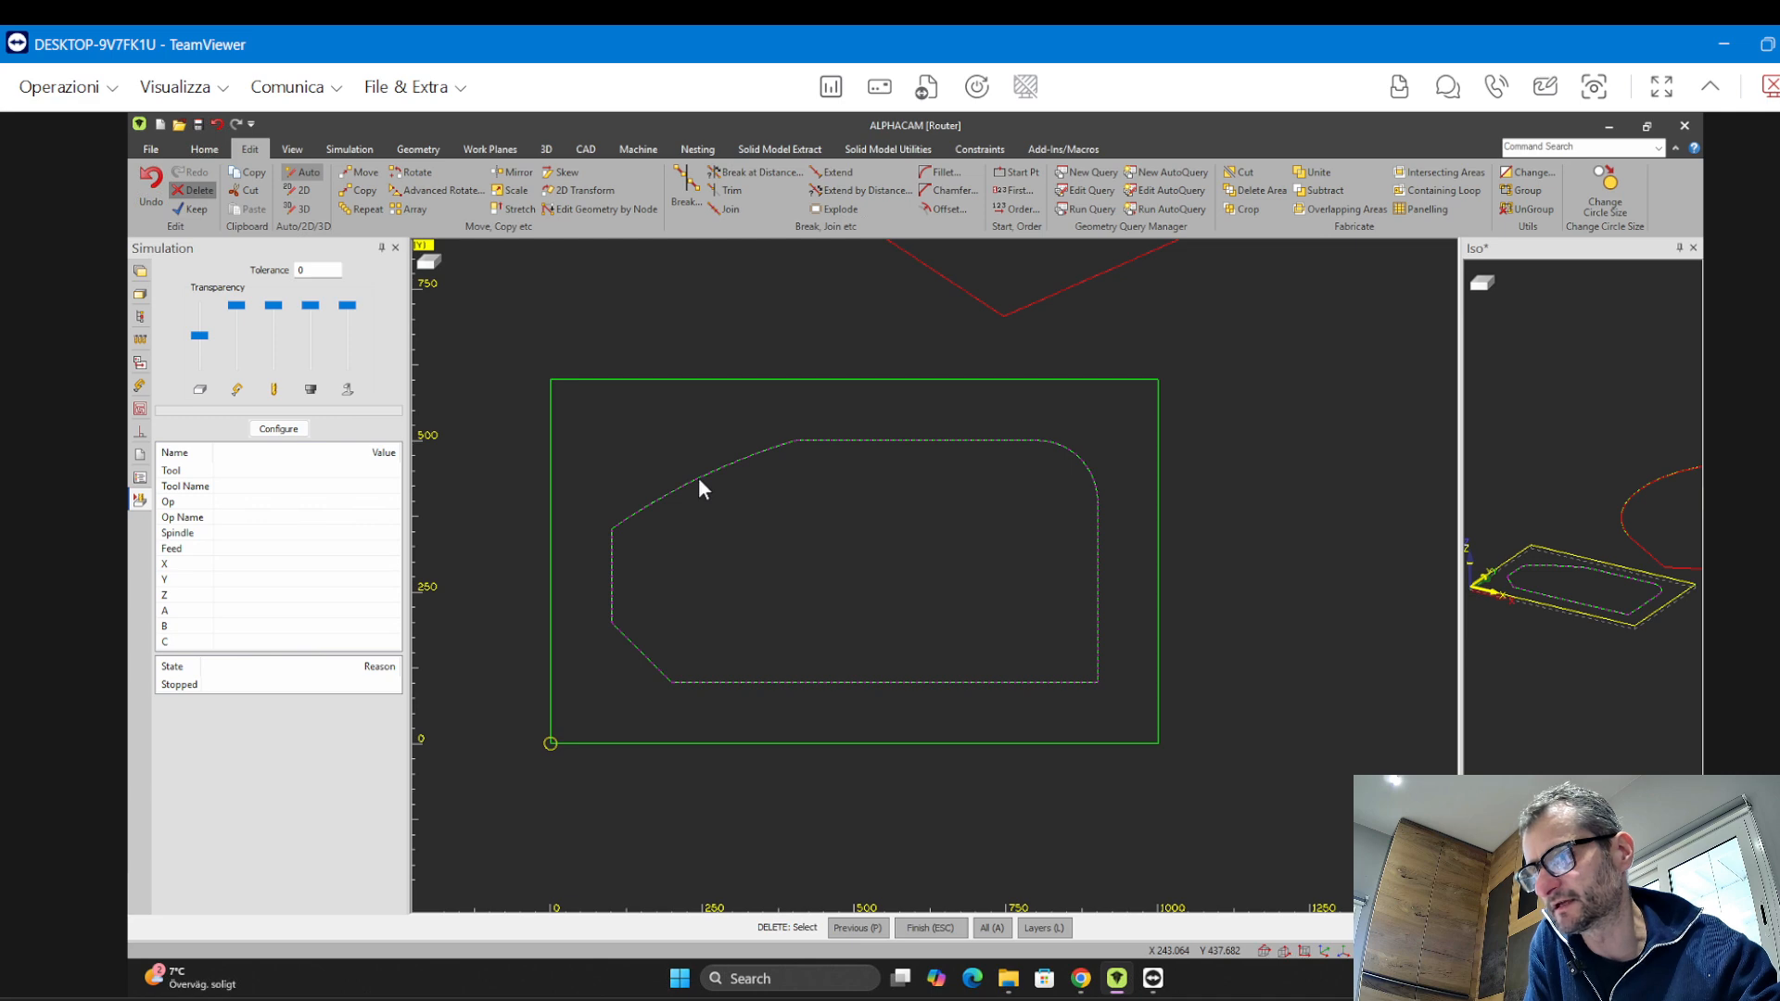
pyautogui.scroll(2, 714, 533)
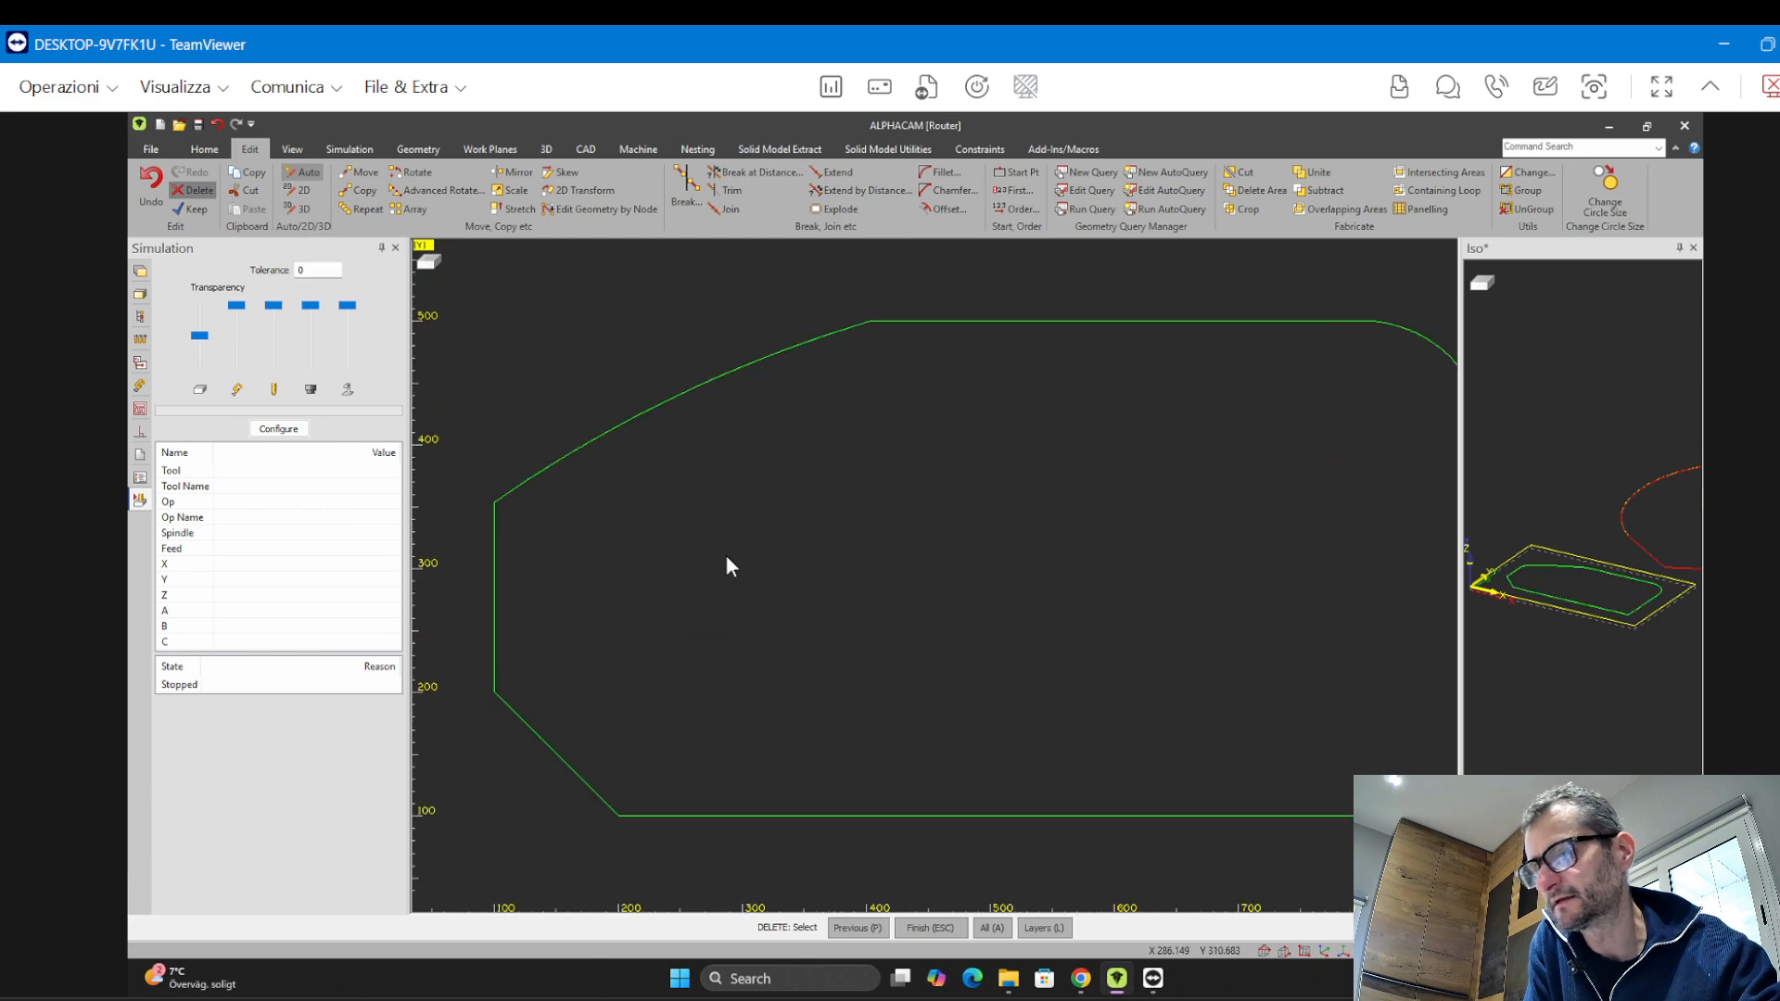
pyautogui.scroll(-5, 728, 554)
pyautogui.scroll(1, 723, 575)
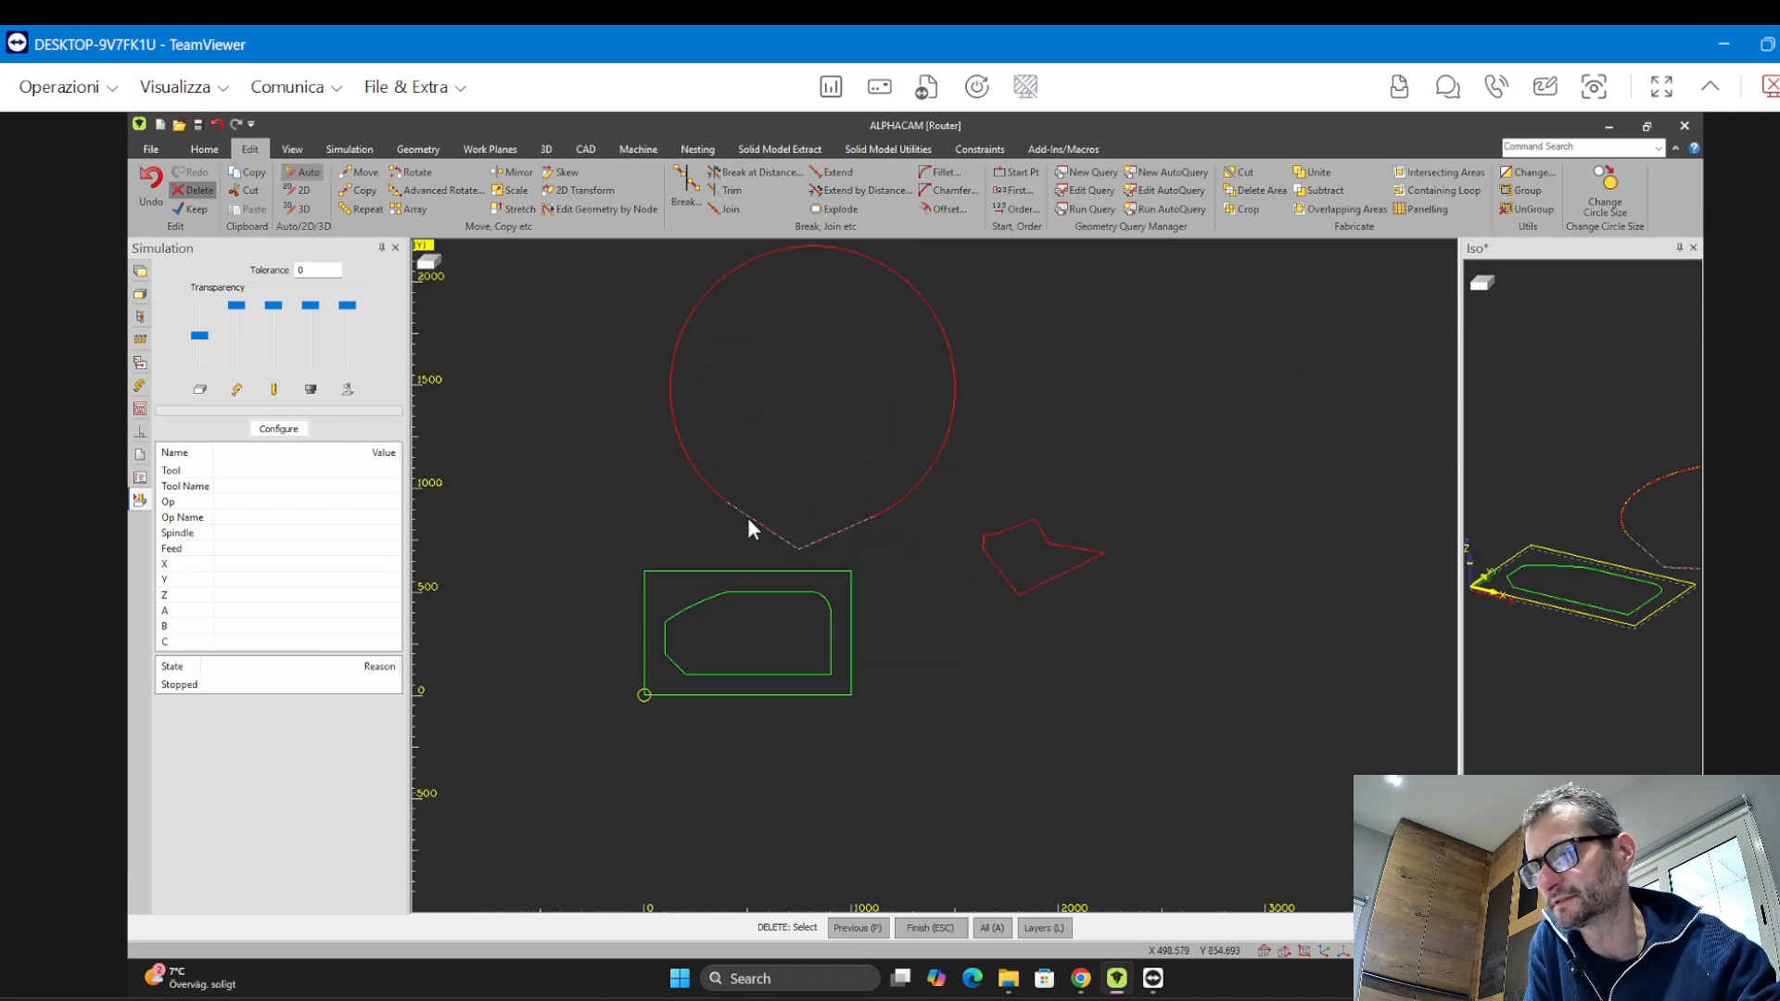
pyautogui.click(731, 209)
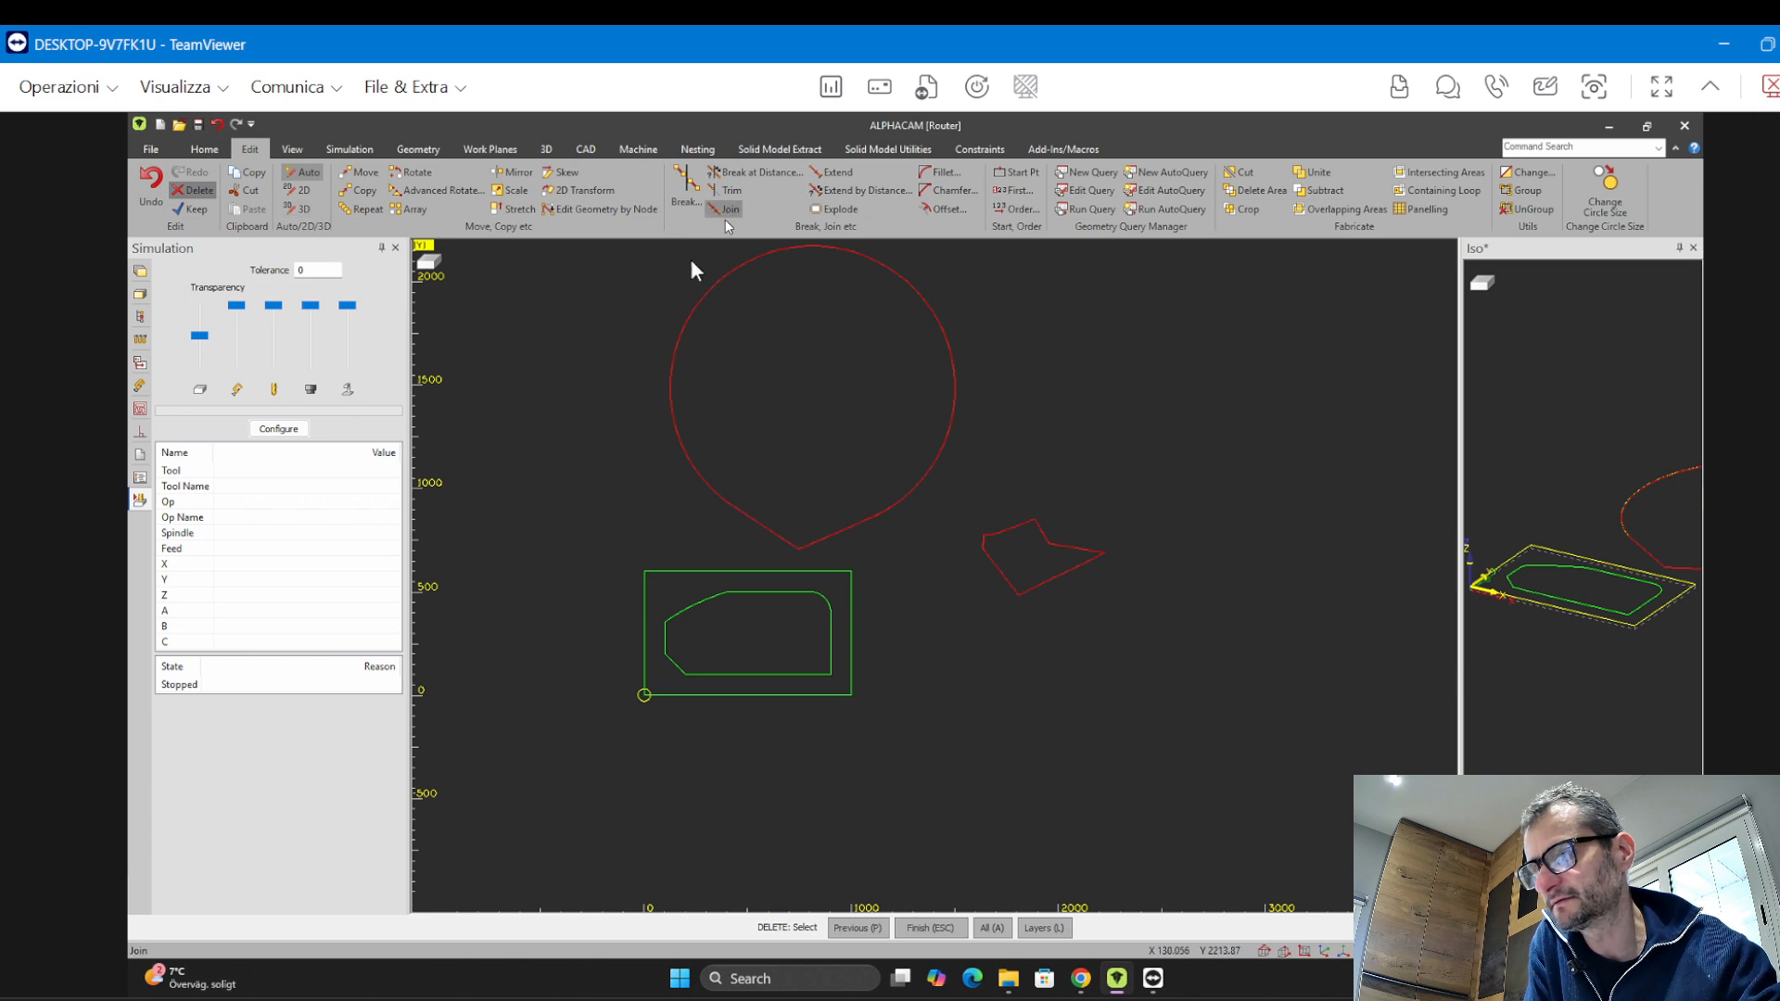
pyautogui.moveTo(638, 267); pyautogui.dragTo(950, 555)
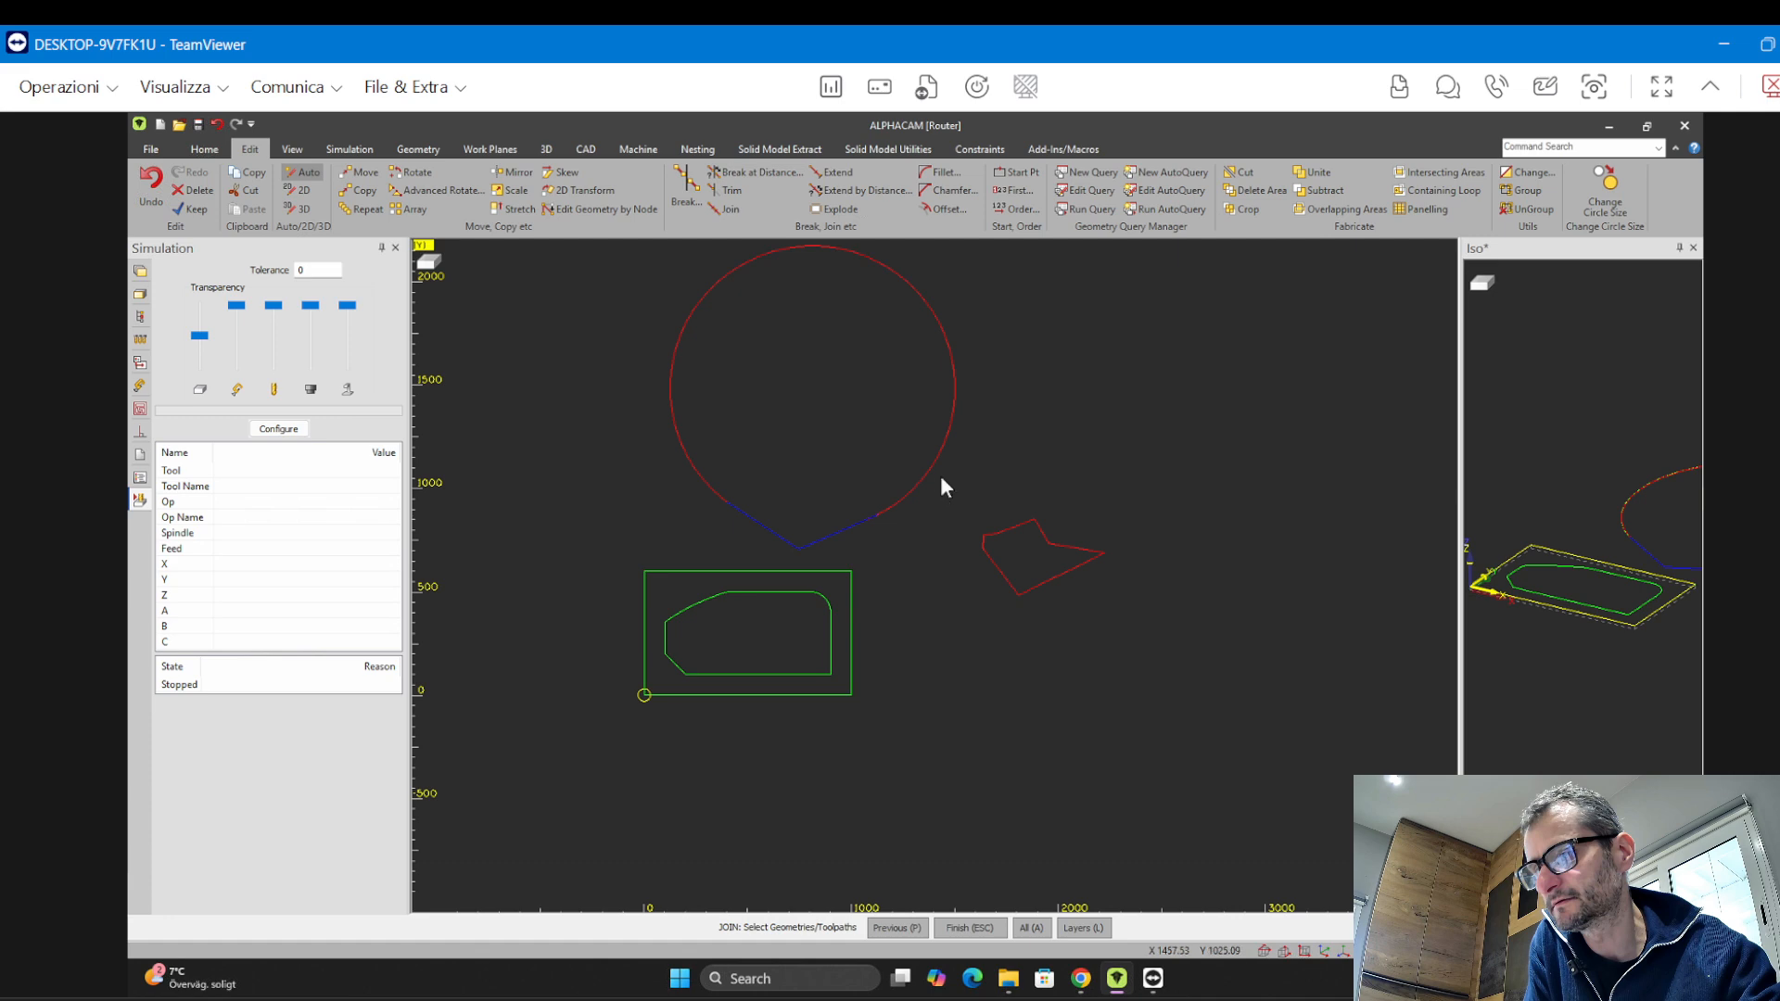
pyautogui.rightClick(932, 467)
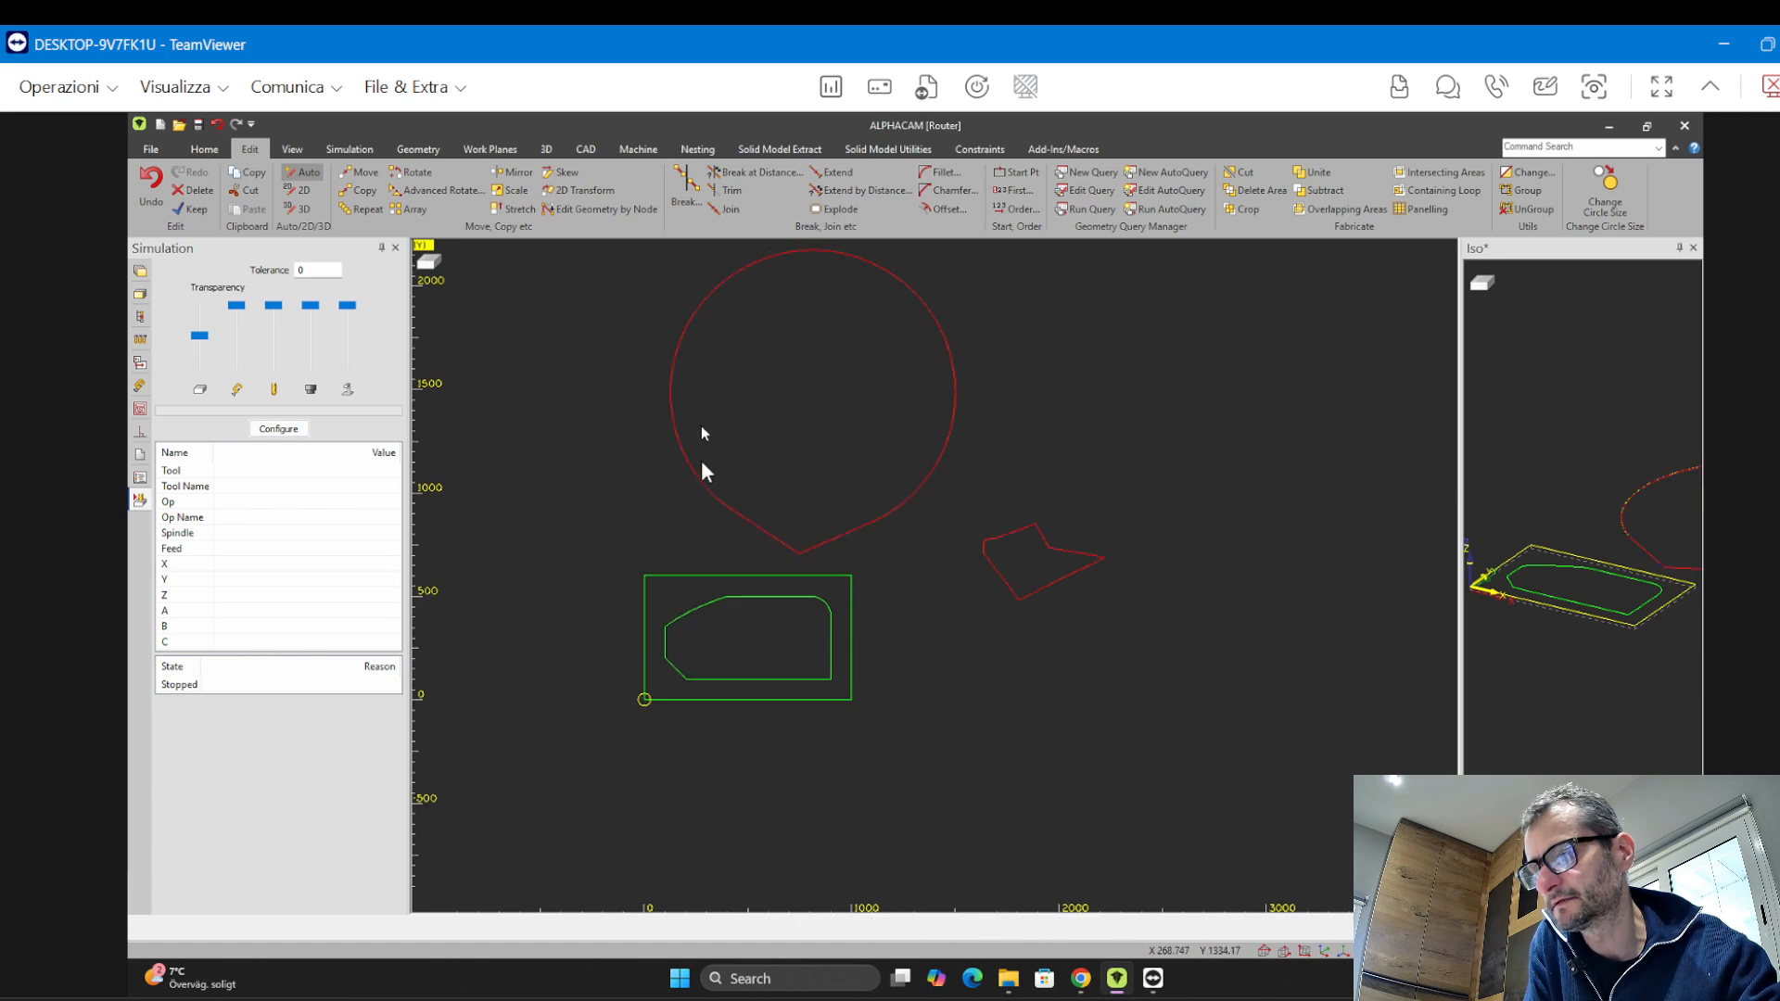
# Join the trimmed polygon's segments by window-selecting both the teardrop and the polygon
pyautogui.click(731, 208)
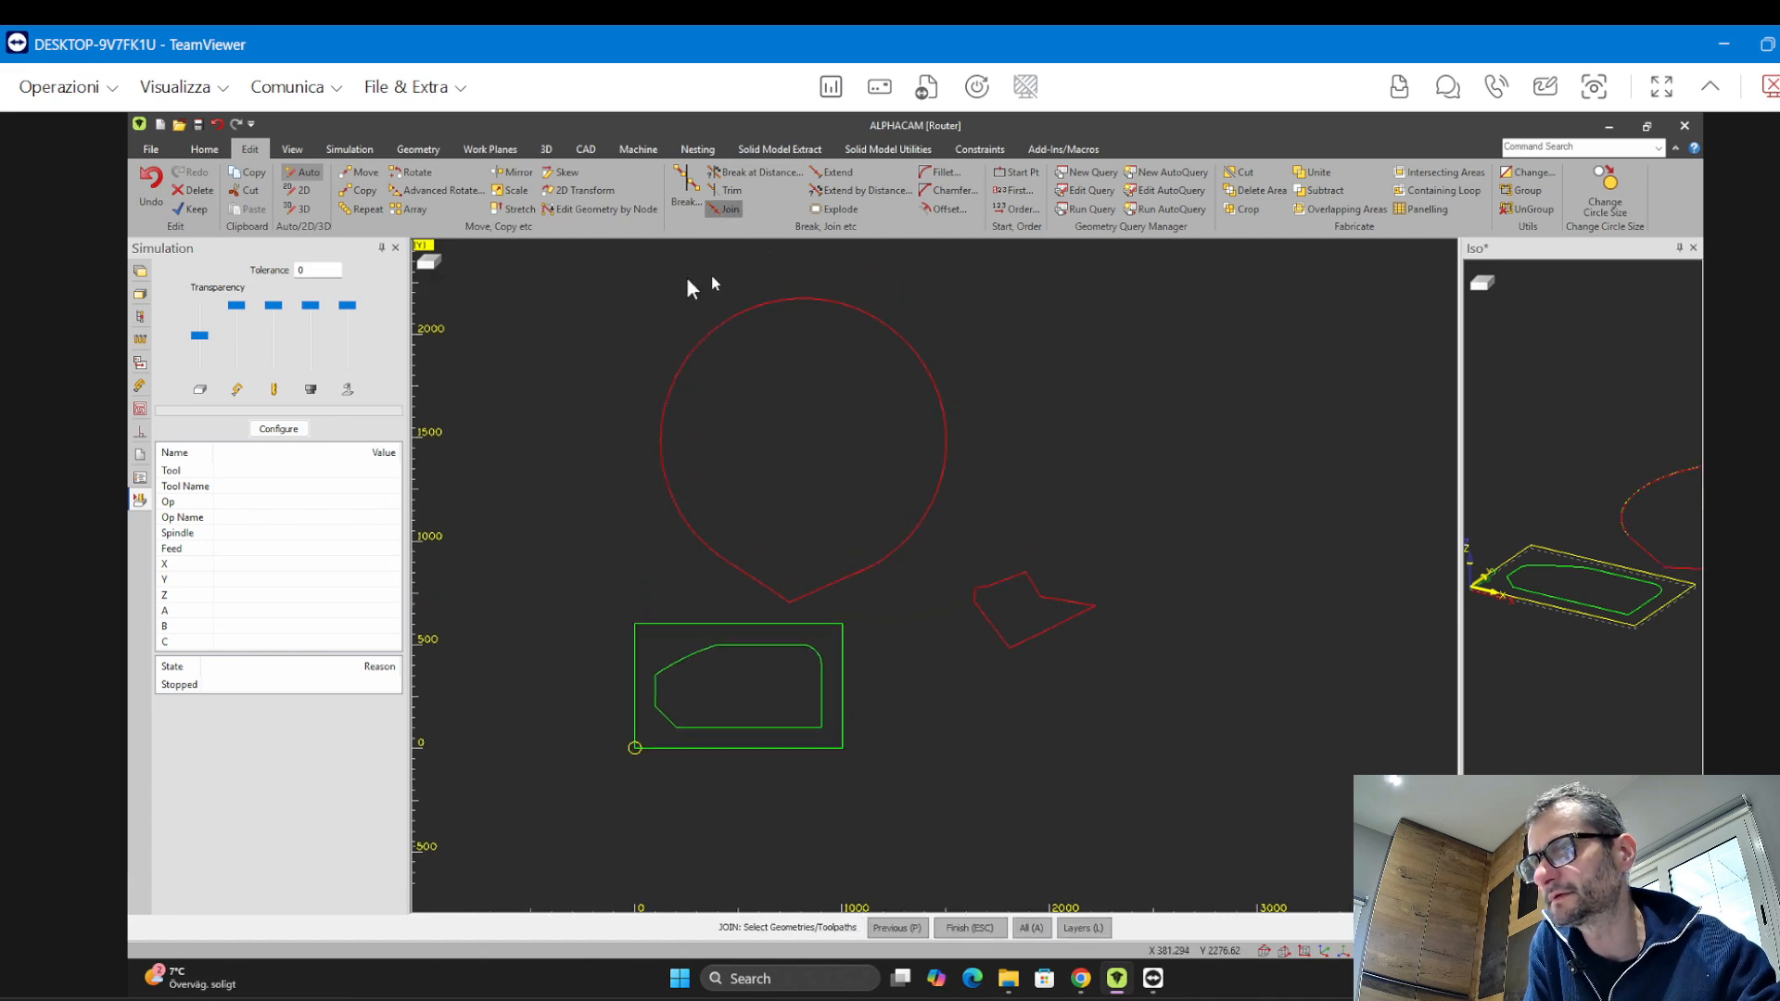
pyautogui.moveTo(591, 270); pyautogui.dragTo(1118, 672)
pyautogui.rightClick(1058, 646)
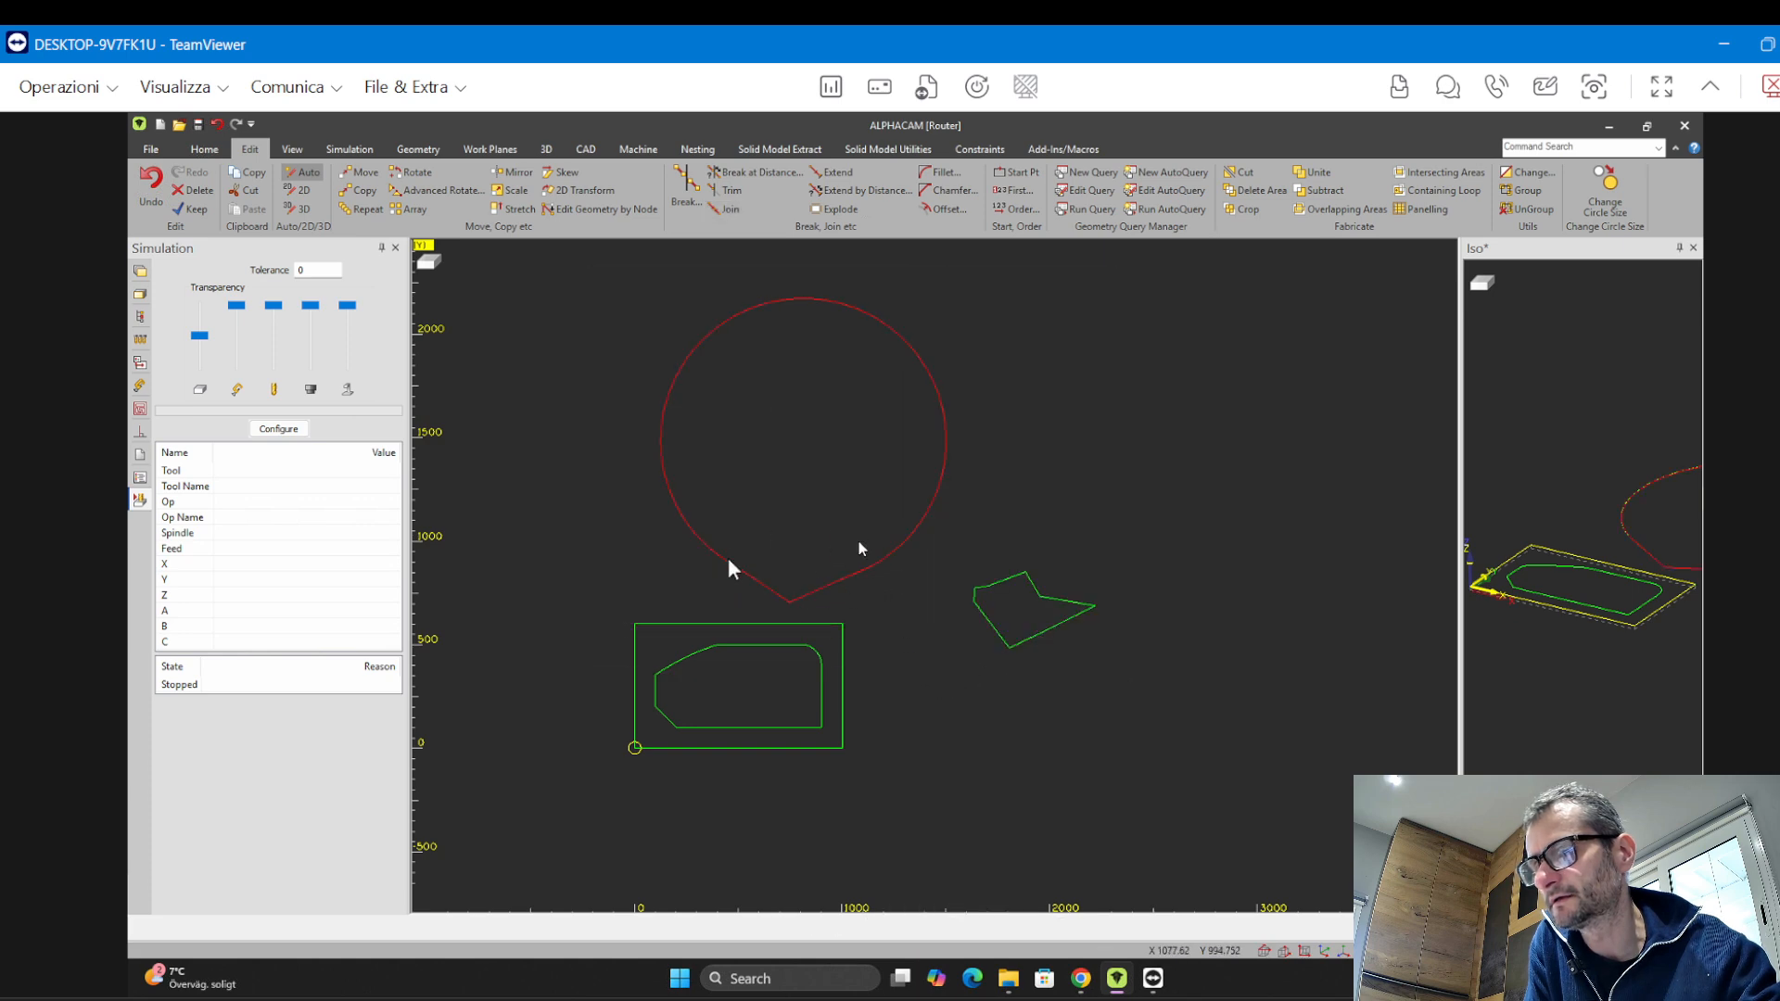
# Zoom in to examine the teardrop's lower arc where the segments meet
pyautogui.scroll(5, 729, 556)
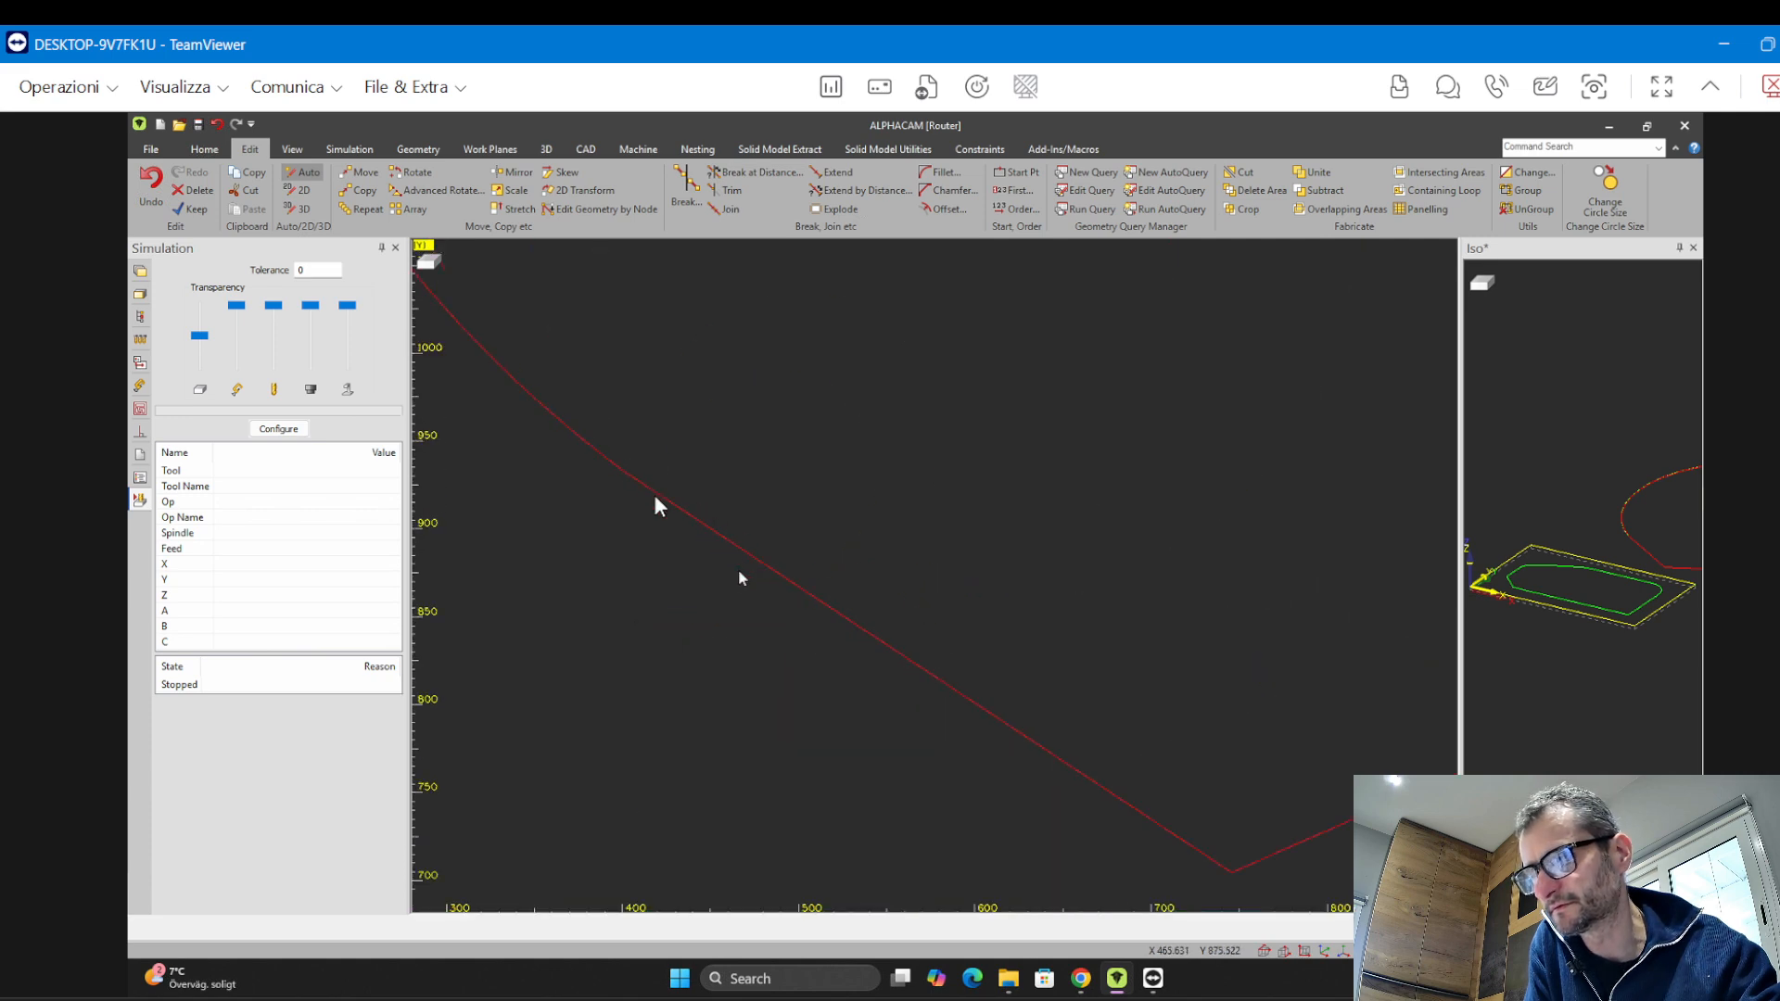
pyautogui.scroll(-6, 655, 501)
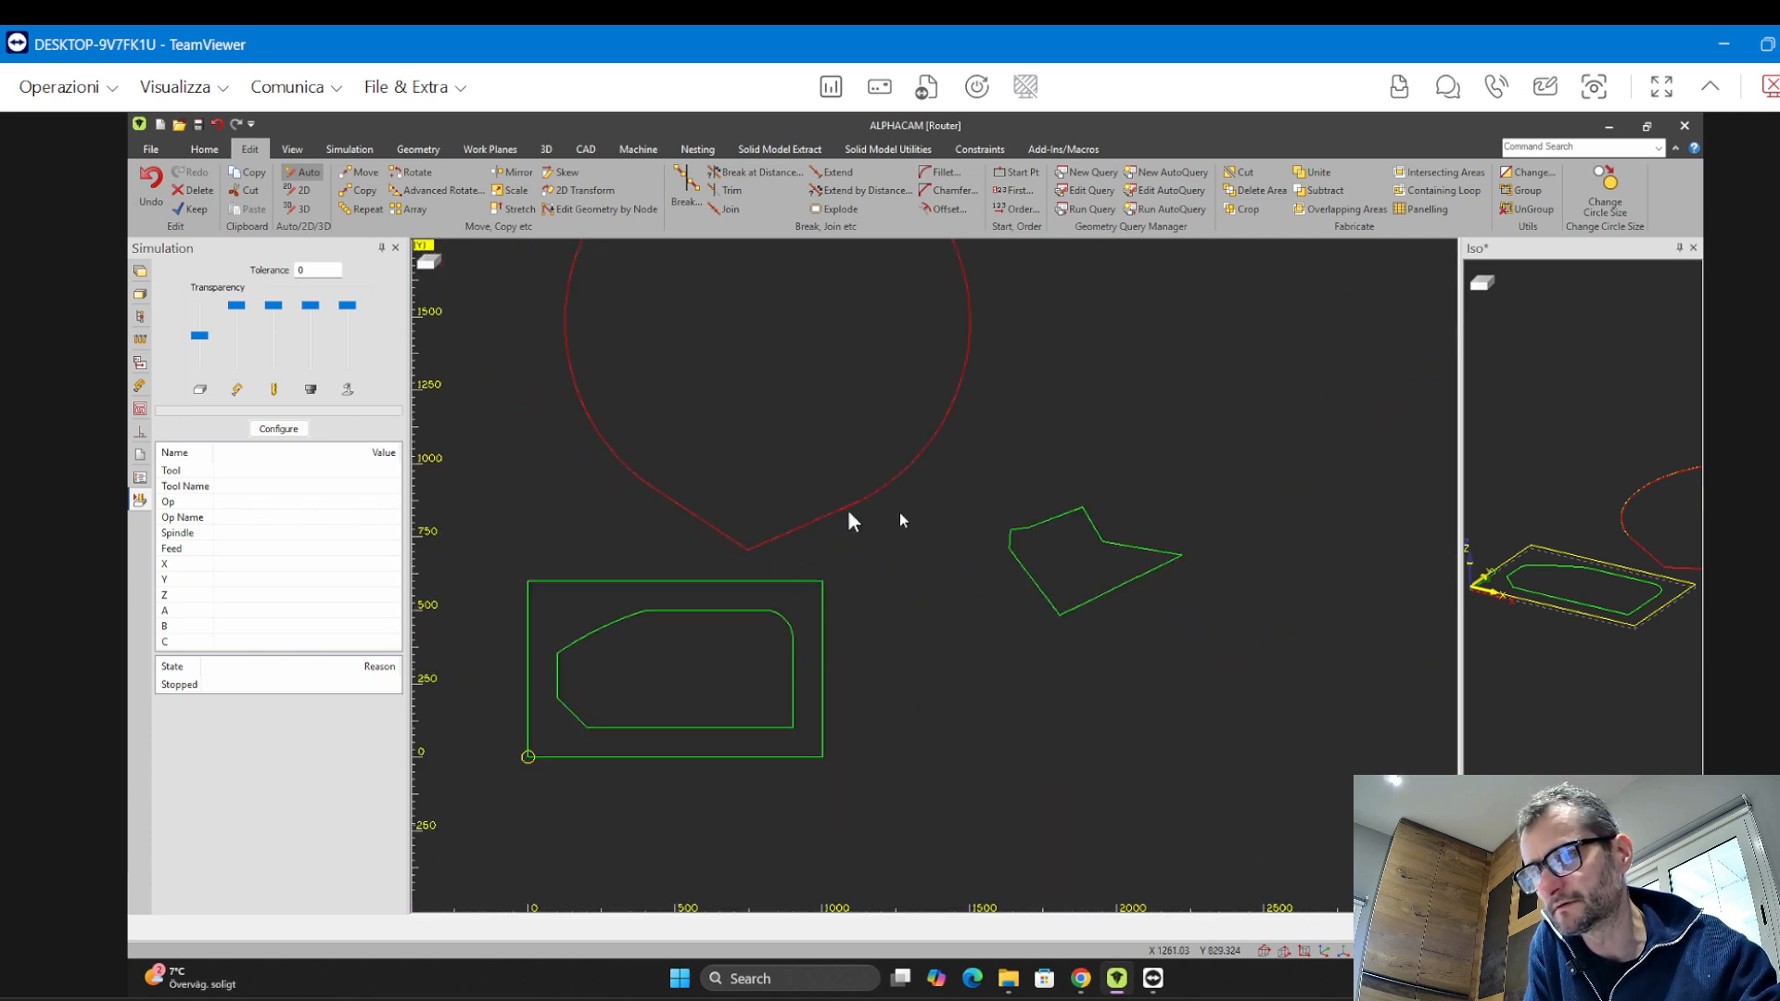
pyautogui.scroll(10, 853, 519)
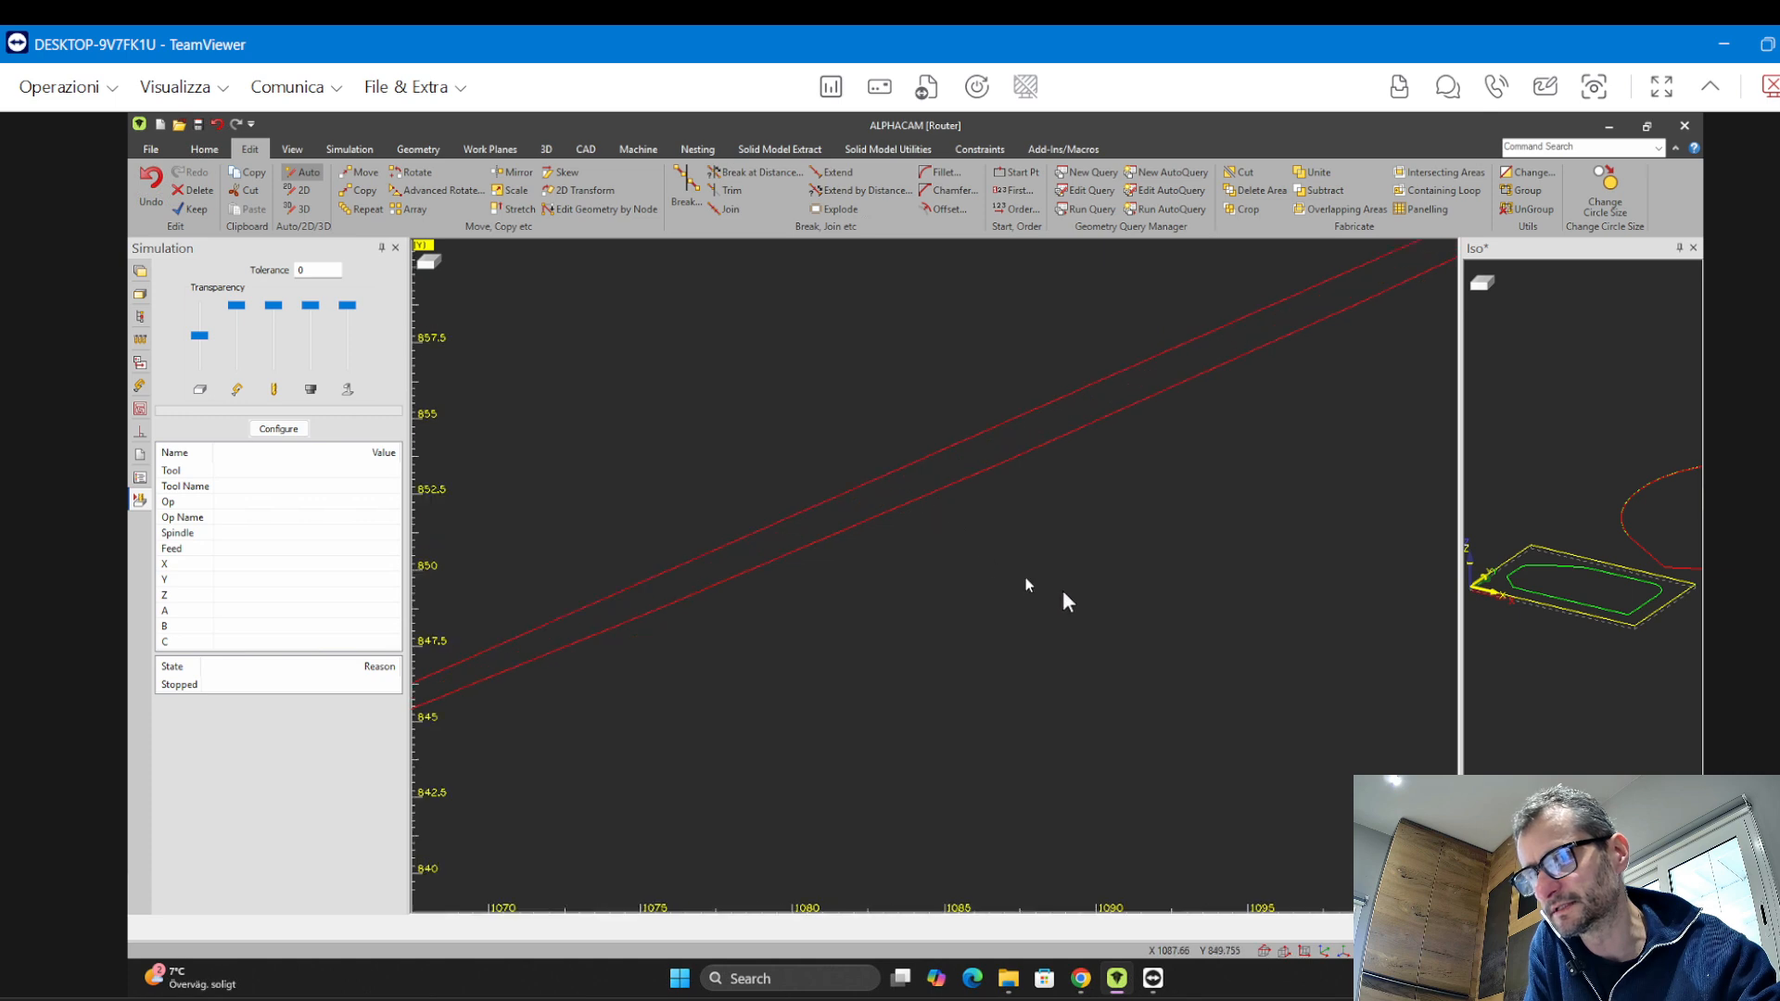
pyautogui.scroll(-6, 1043, 594)
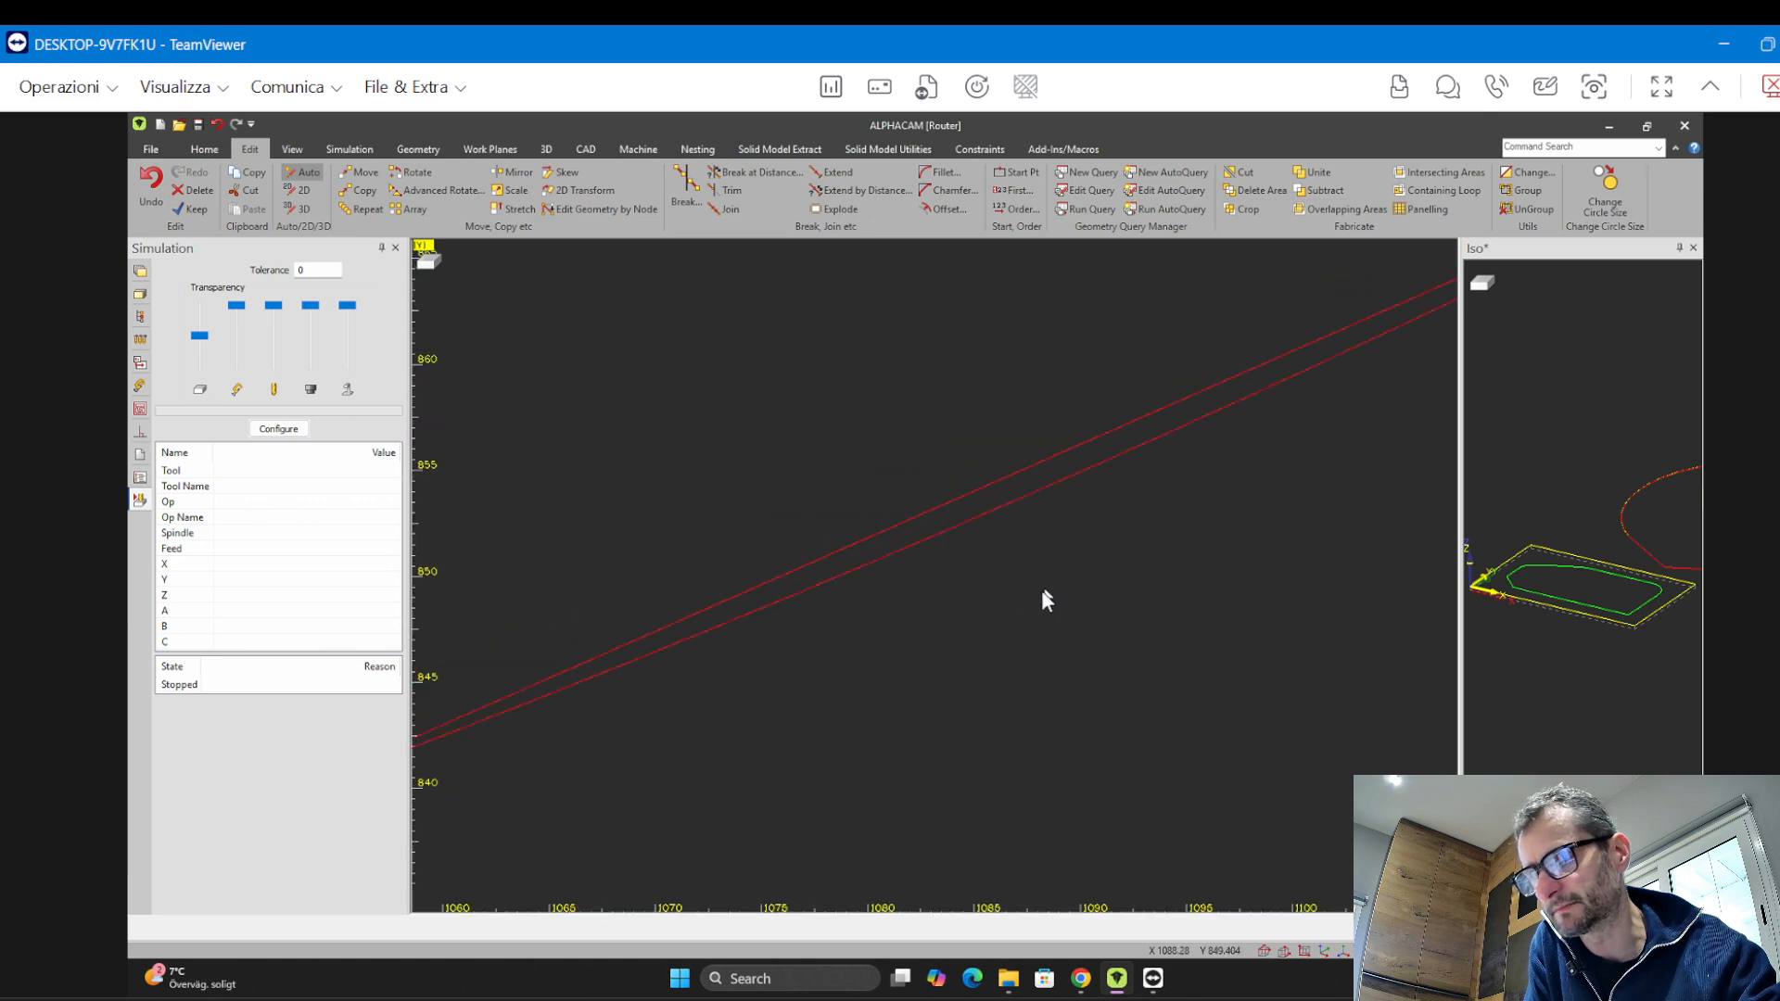
pyautogui.moveTo(937, 561); pyautogui.dragTo(828, 556, button='middle')
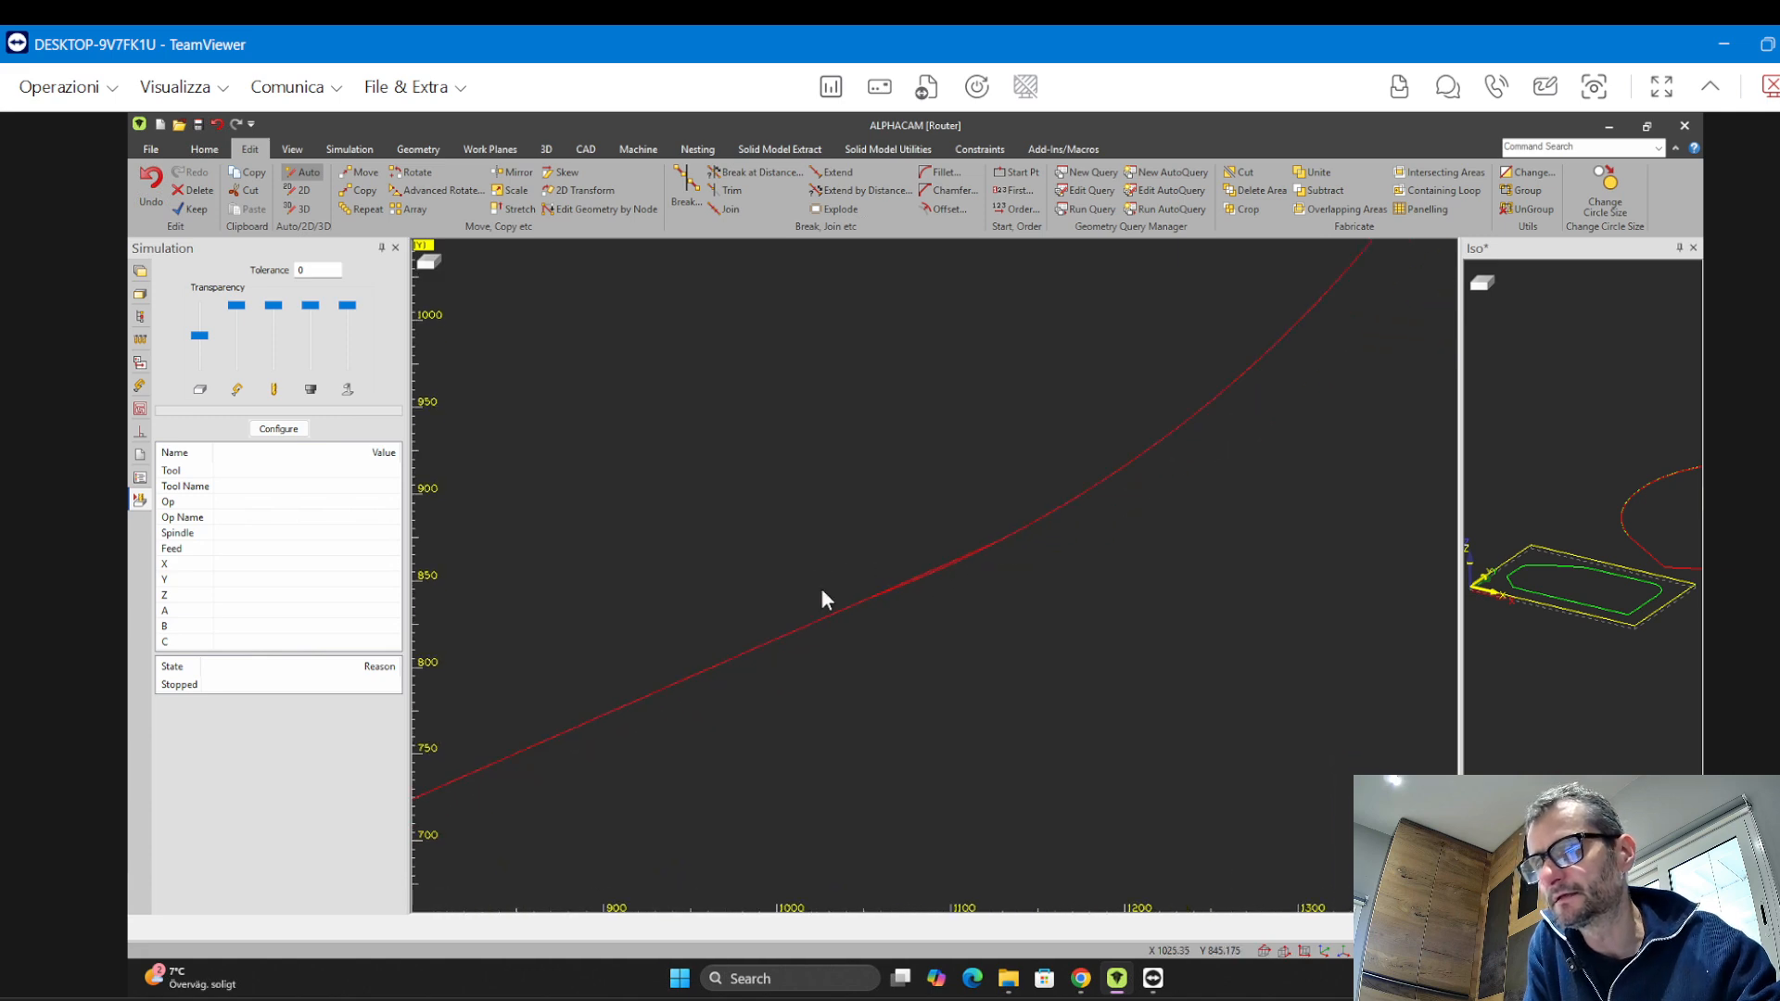
pyautogui.scroll(2, 989, 519)
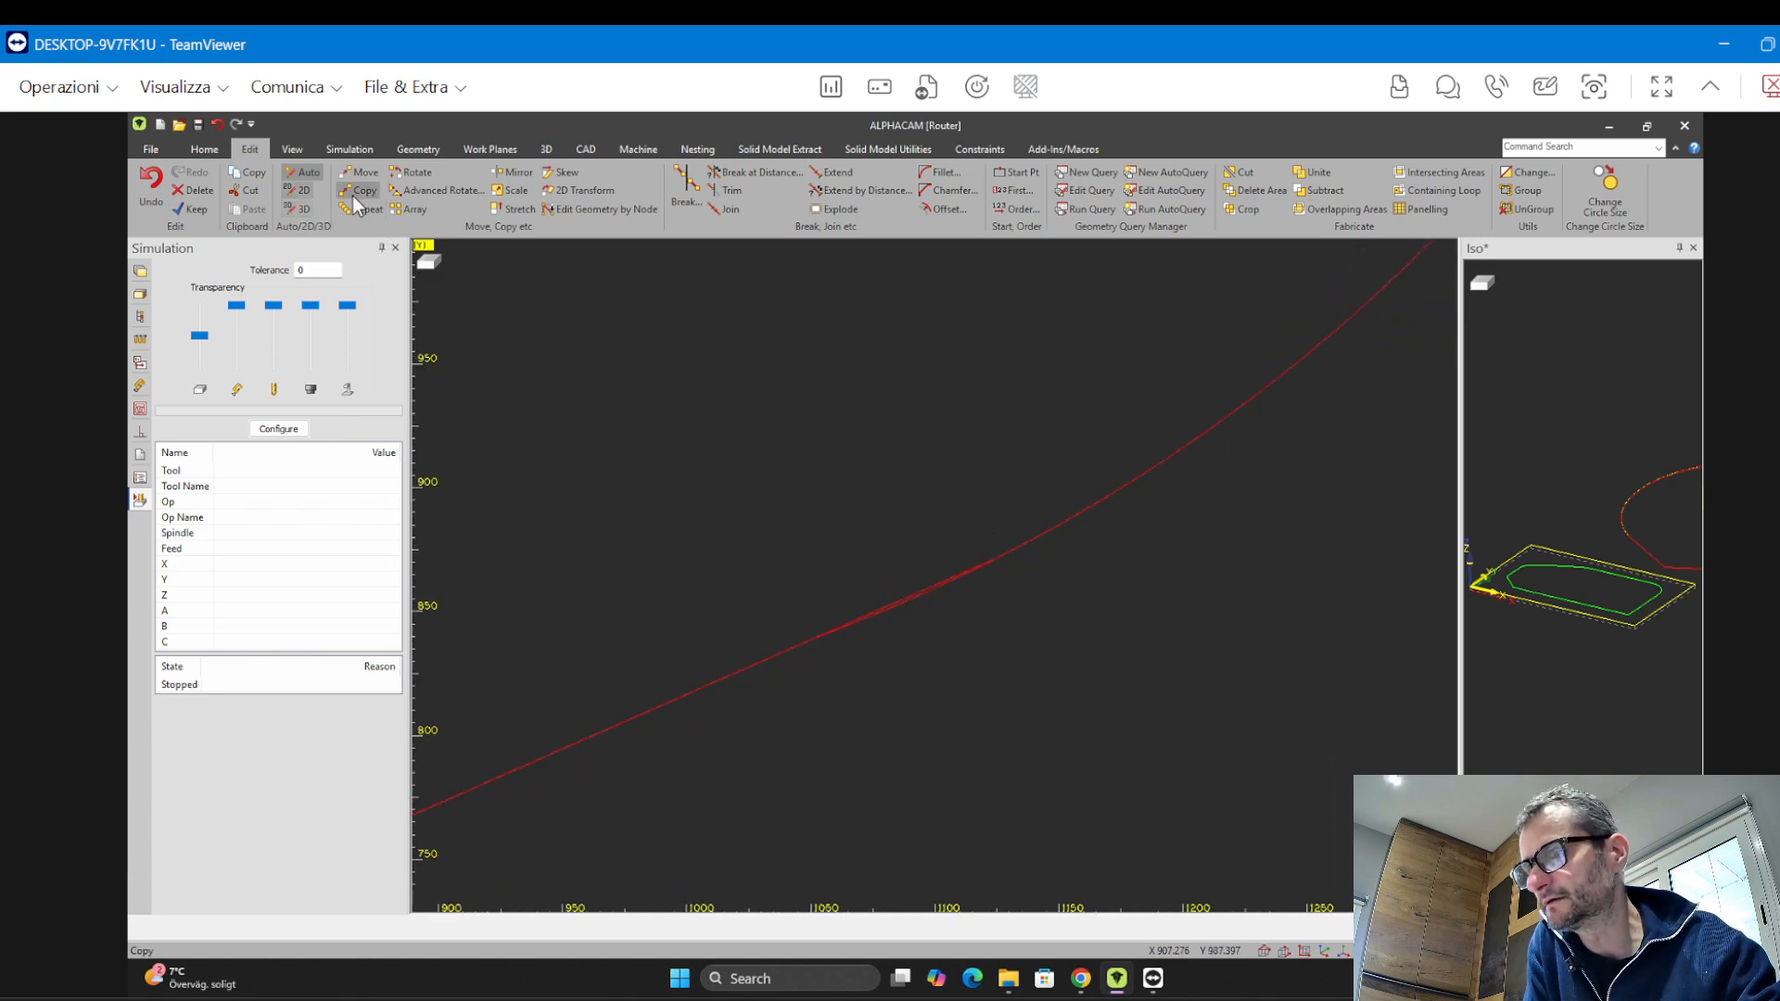
# Explode the teardrop's lower curve into its separate segments
pyautogui.click(731, 191)
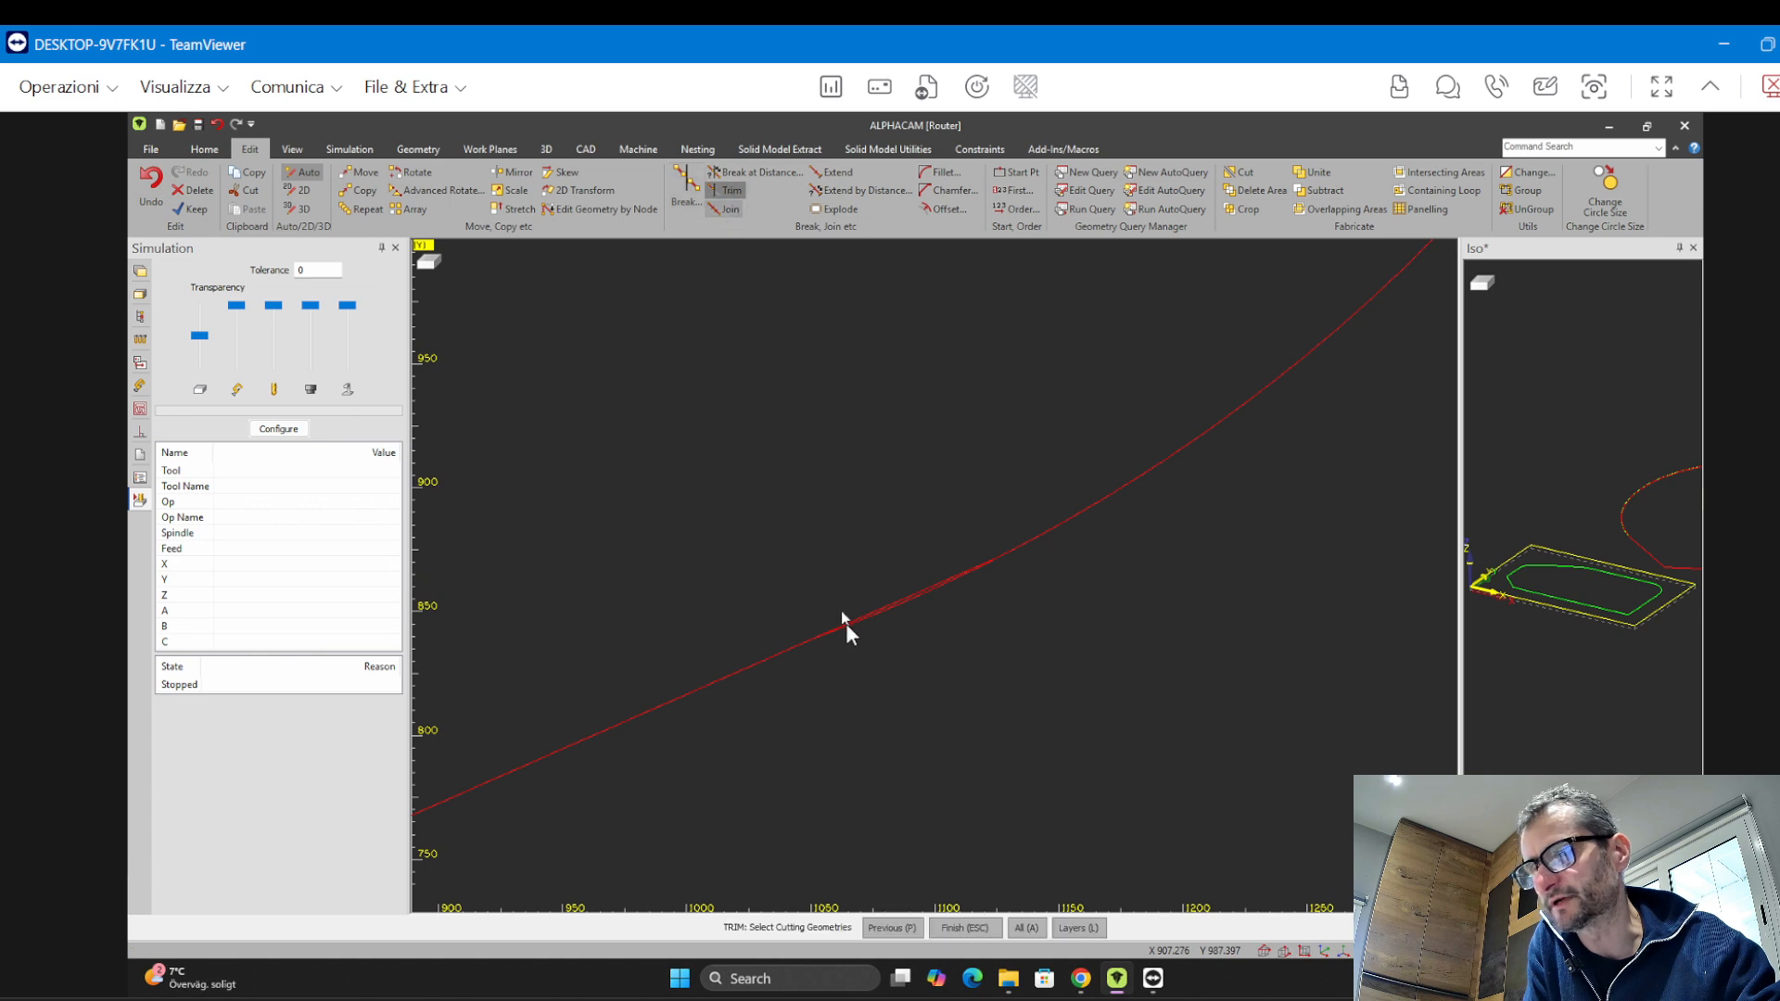
pyautogui.click(847, 624)
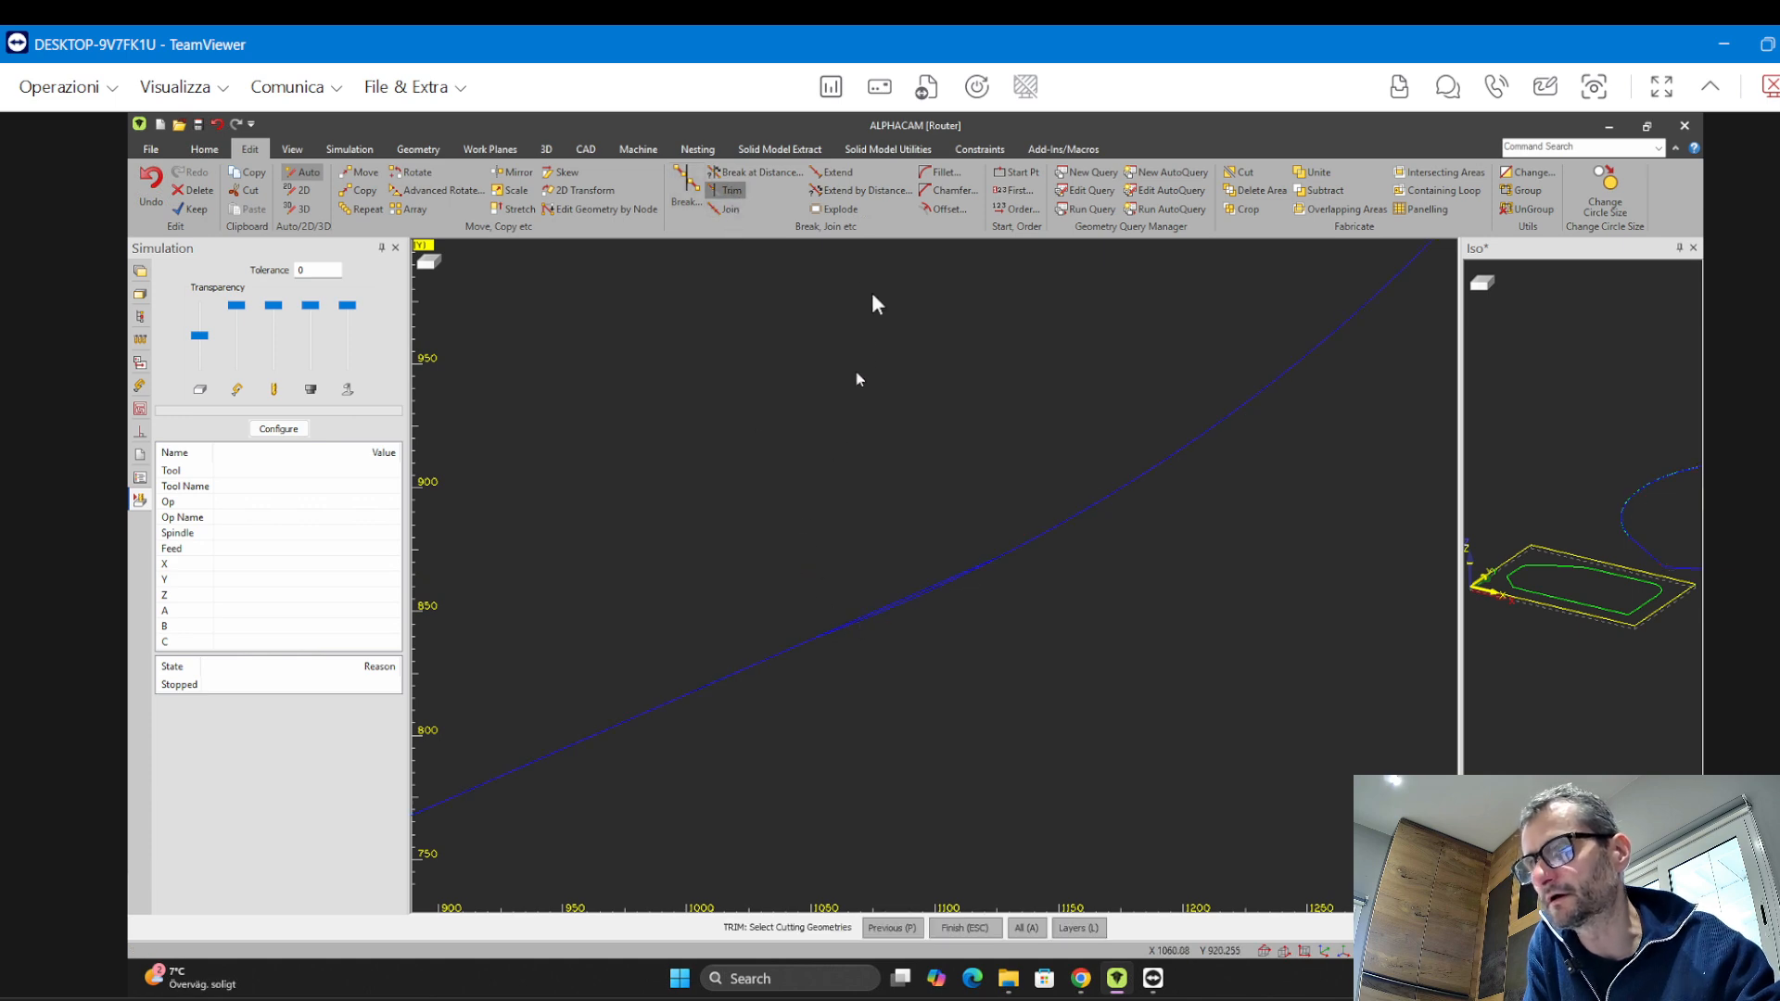
pyautogui.click(826, 212)
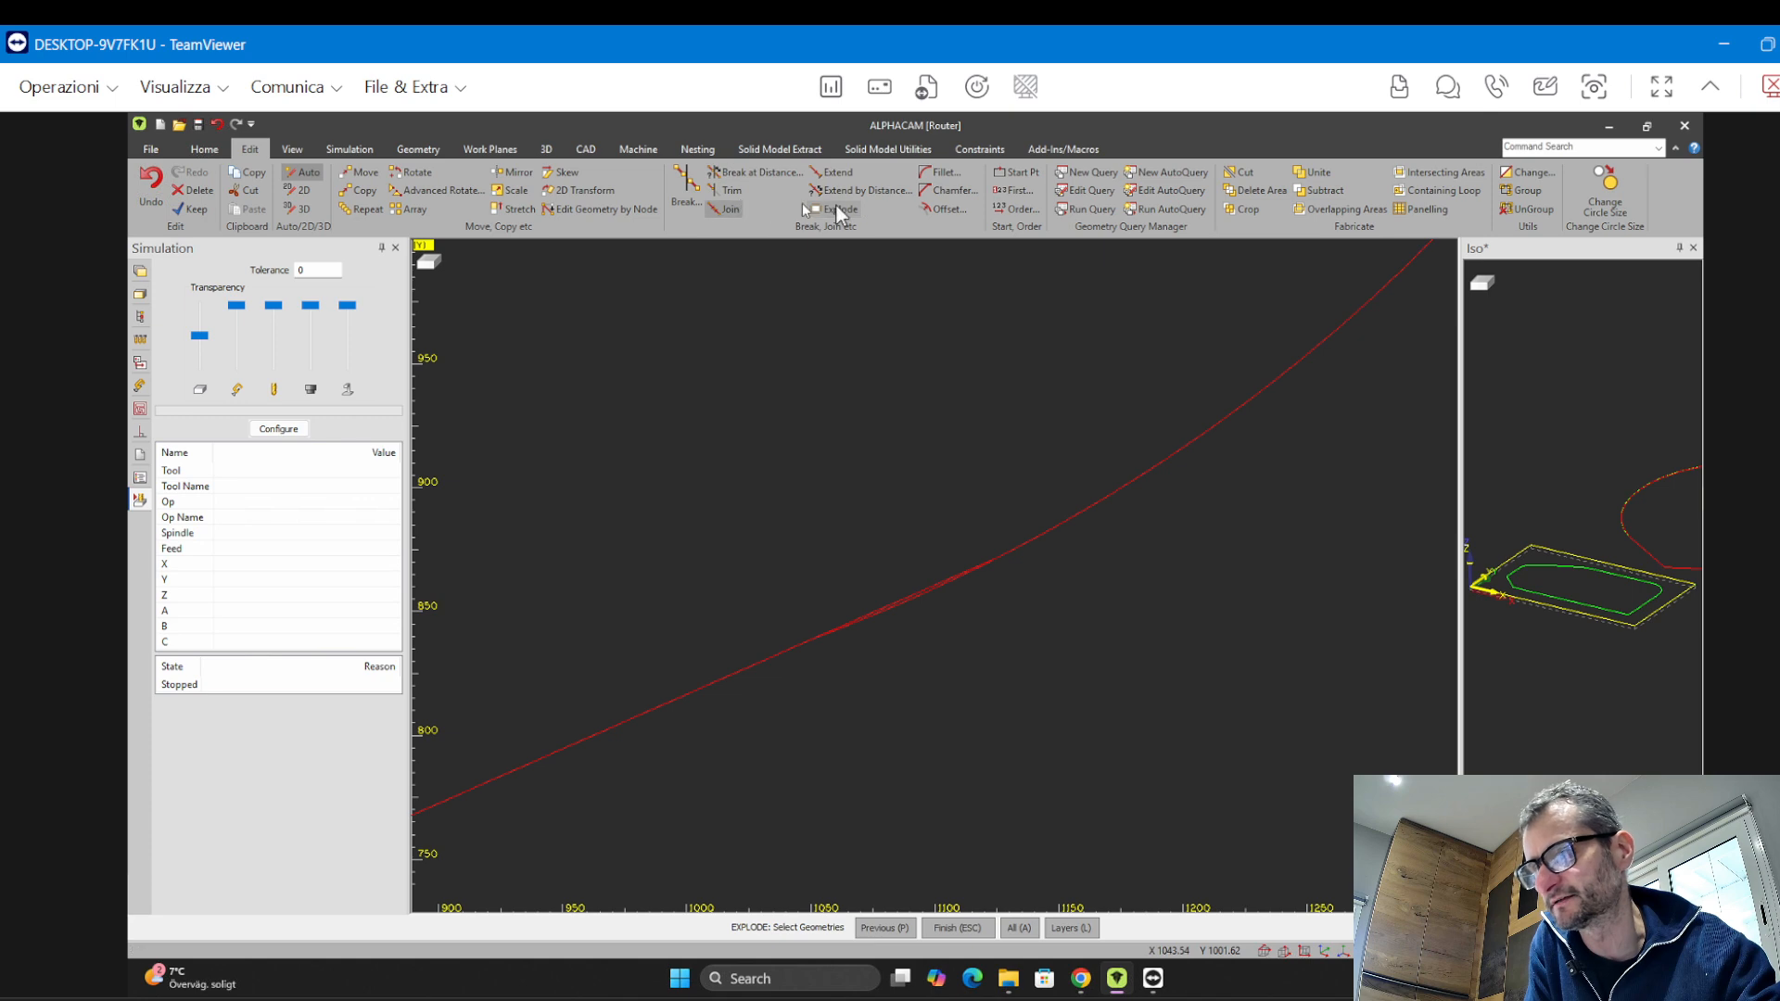
pyautogui.click(948, 584)
pyautogui.press('Escape')
pyautogui.scroll(5, 911, 612)
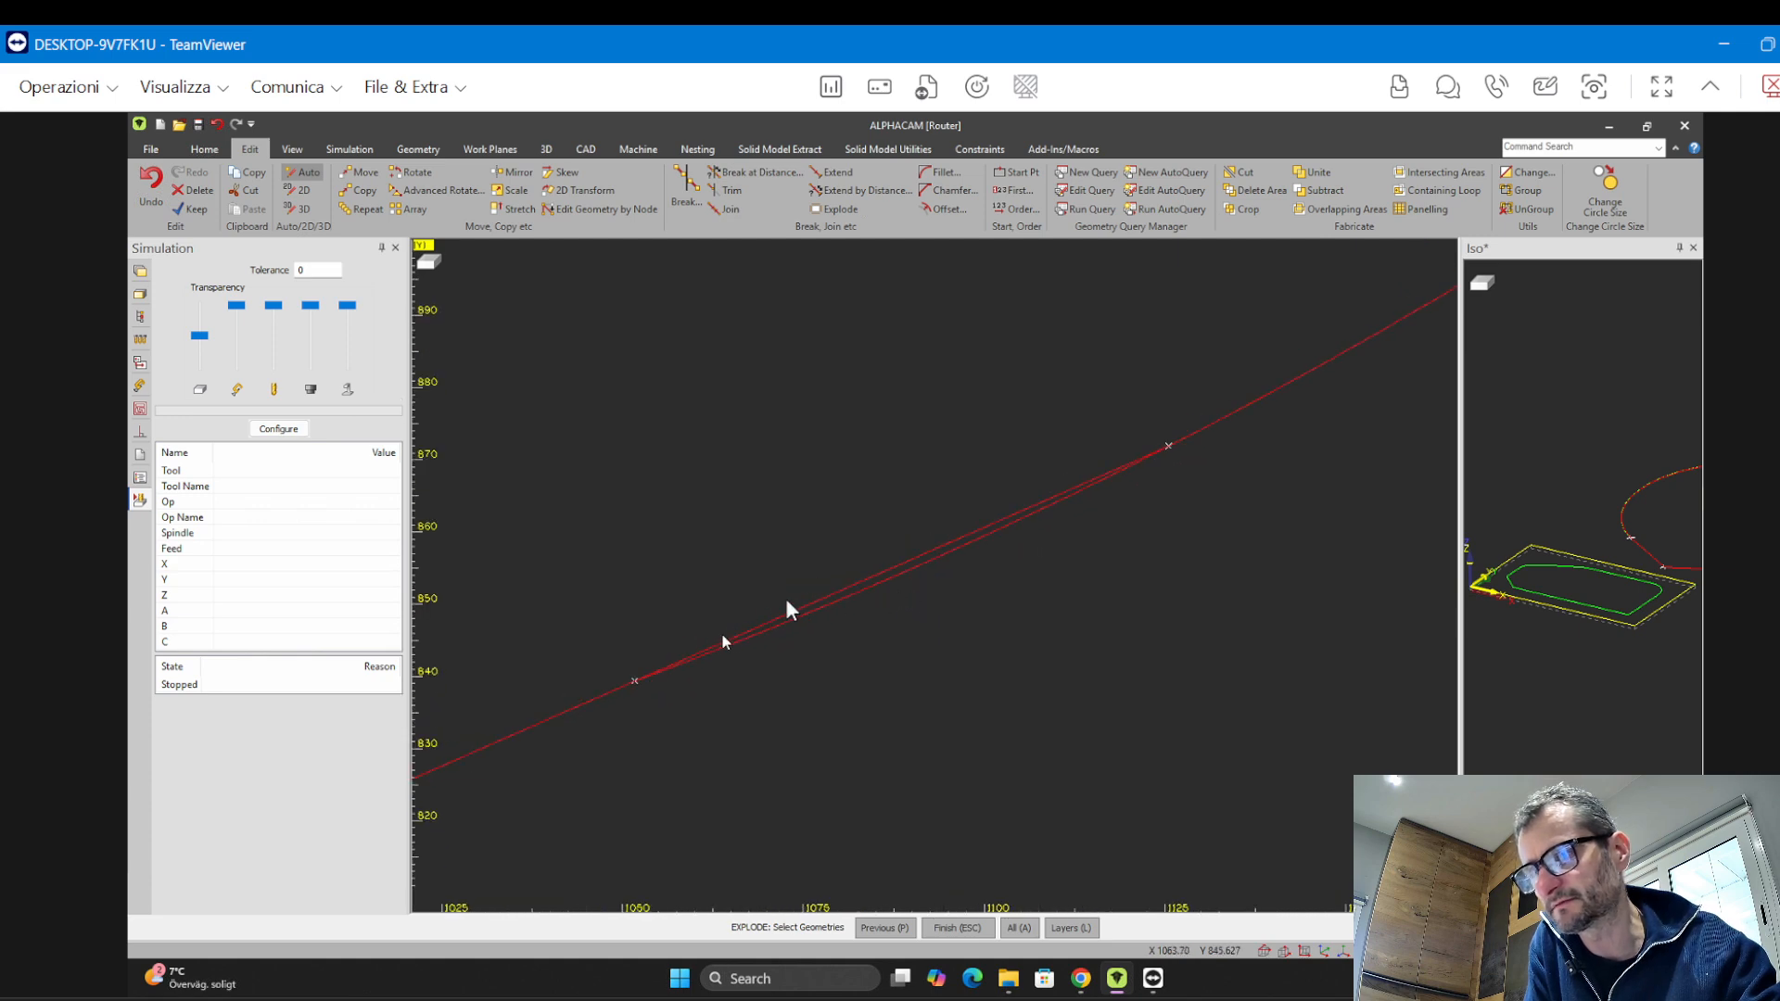
# Trim away one of the overlapping segments at the teardrop's lower edge, then undo the trim
pyautogui.click(725, 191)
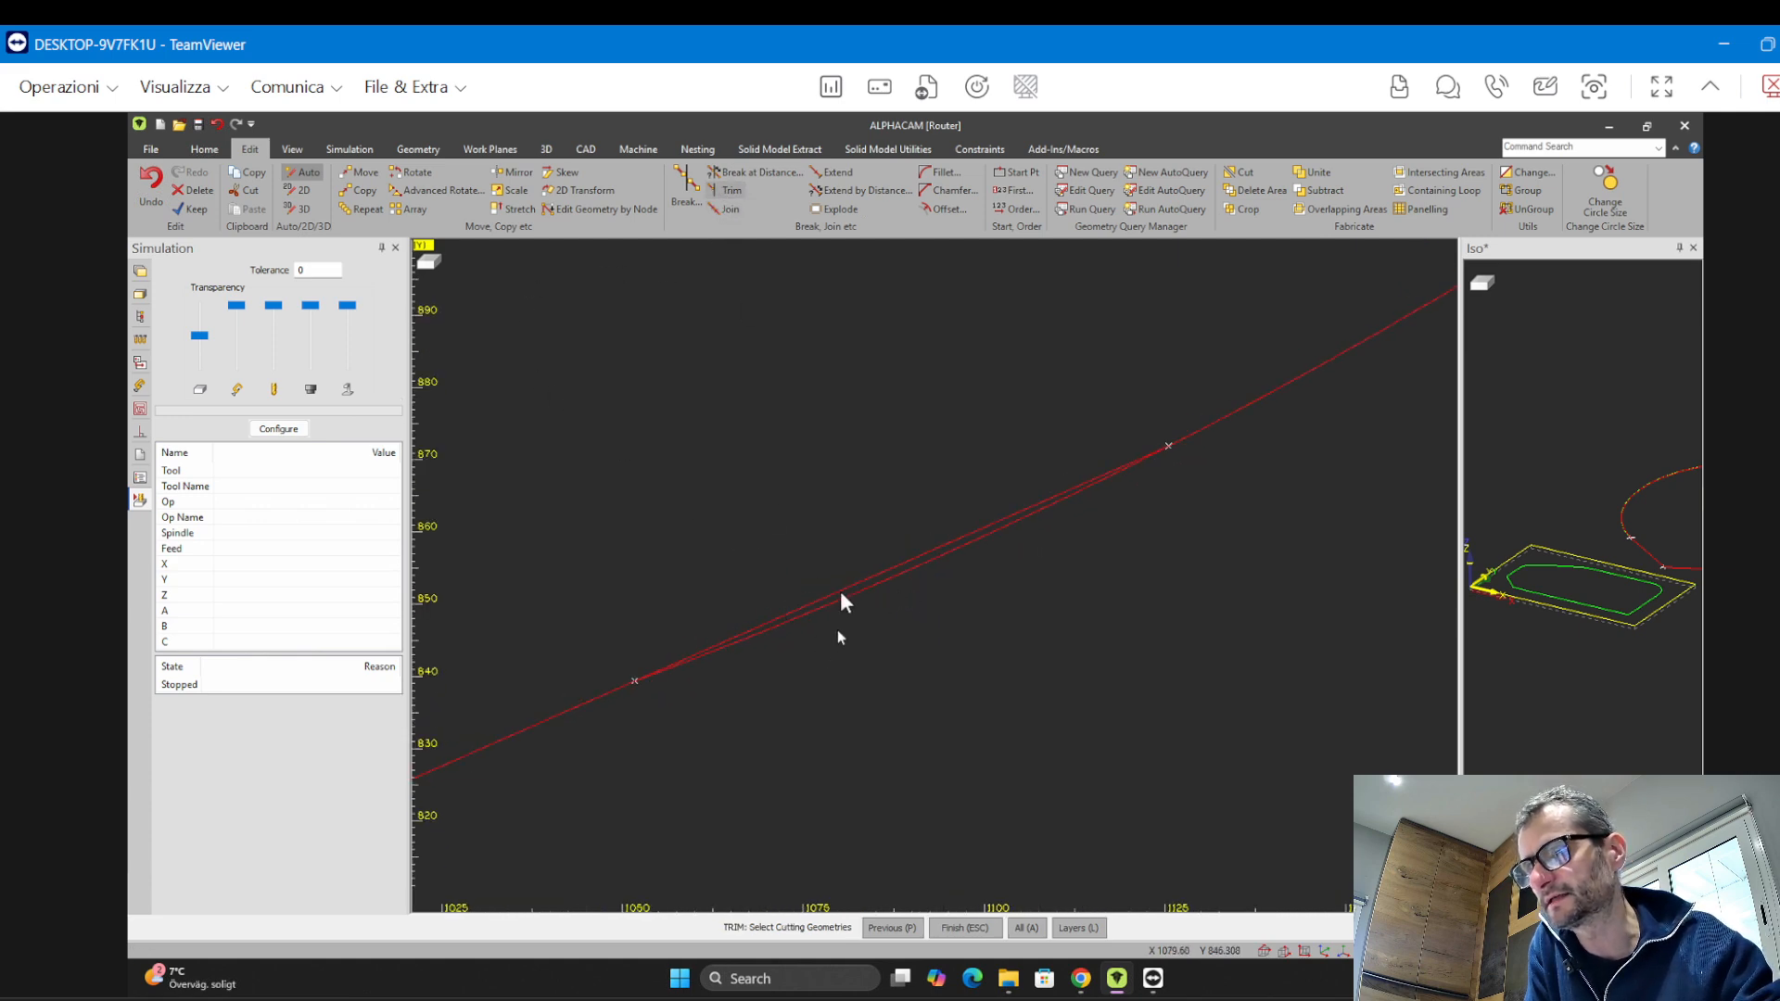
pyautogui.click(842, 603)
pyautogui.click(840, 589)
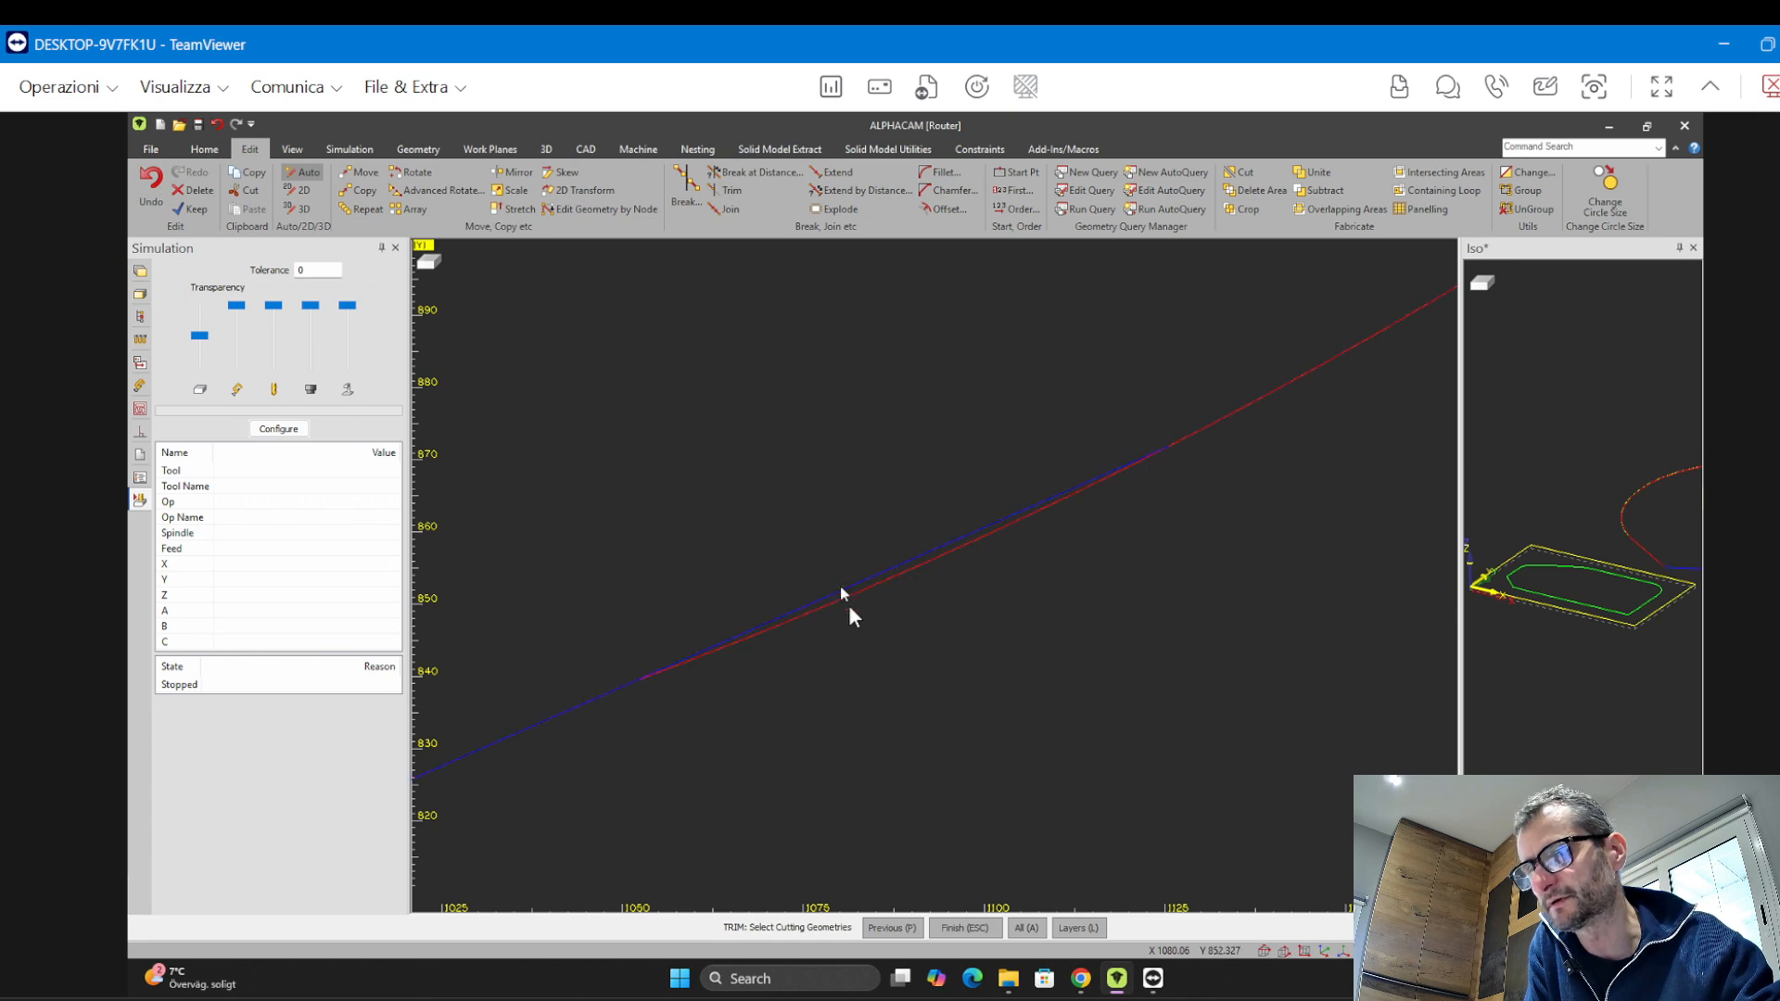
pyautogui.press('Escape')
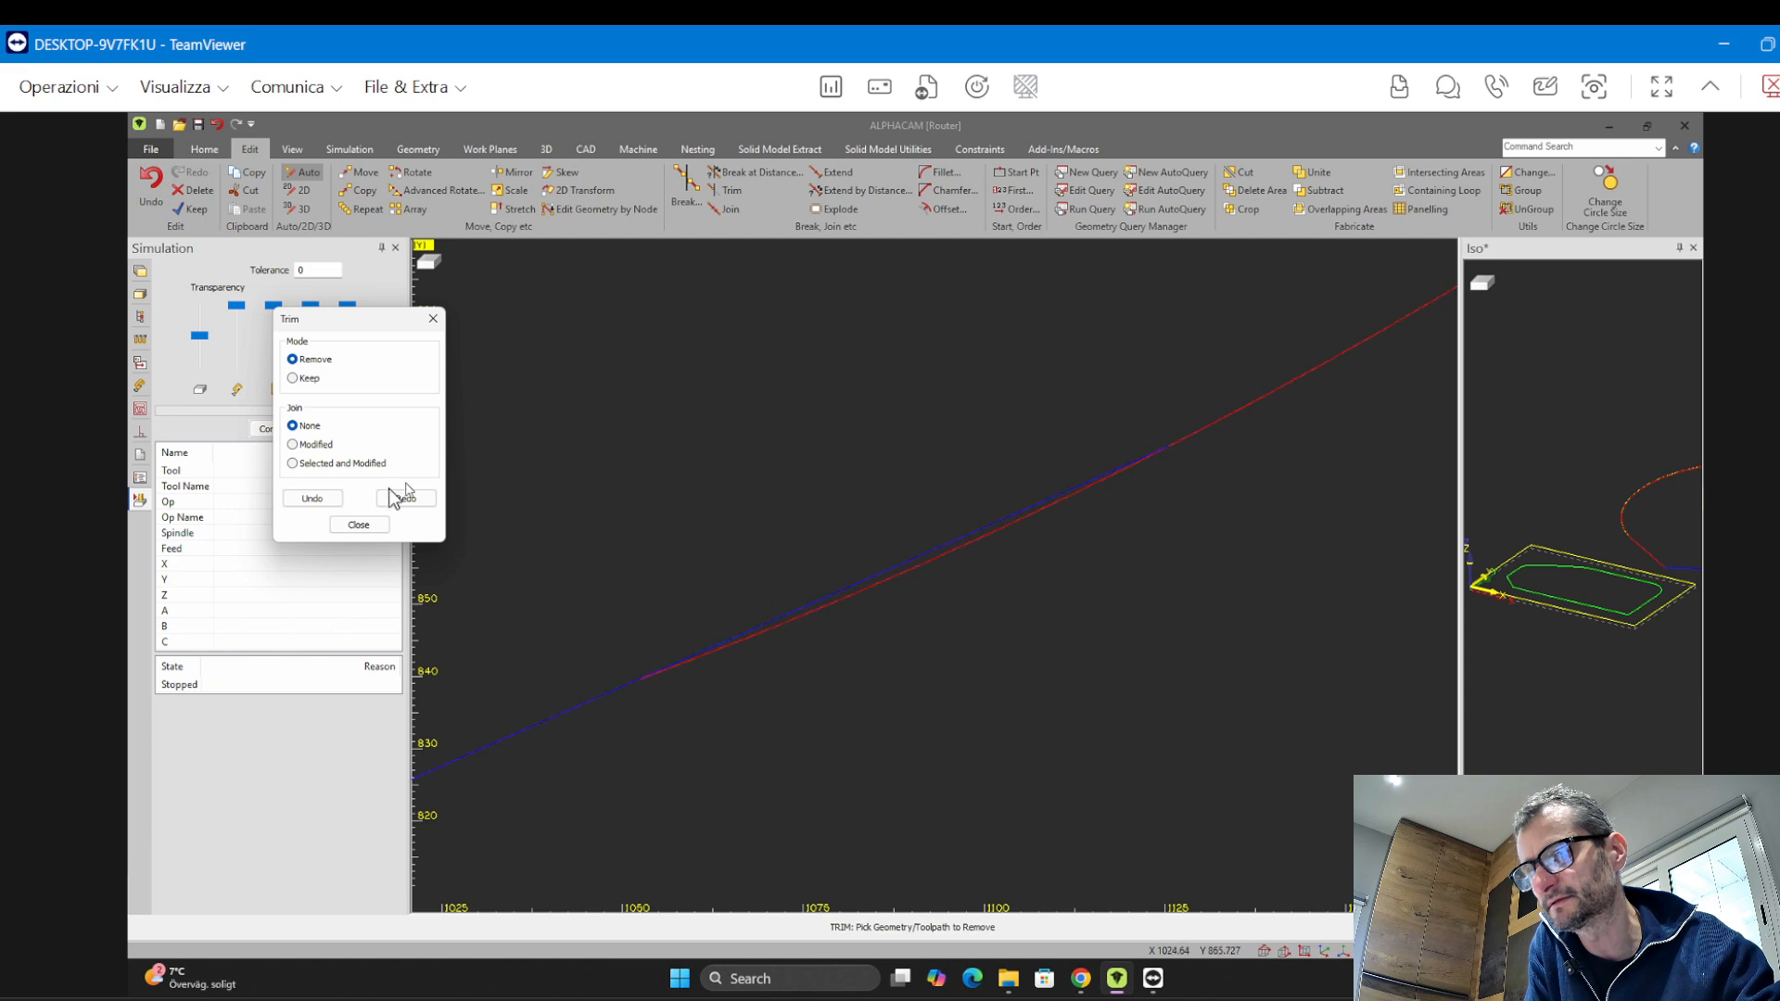
pyautogui.click(814, 599)
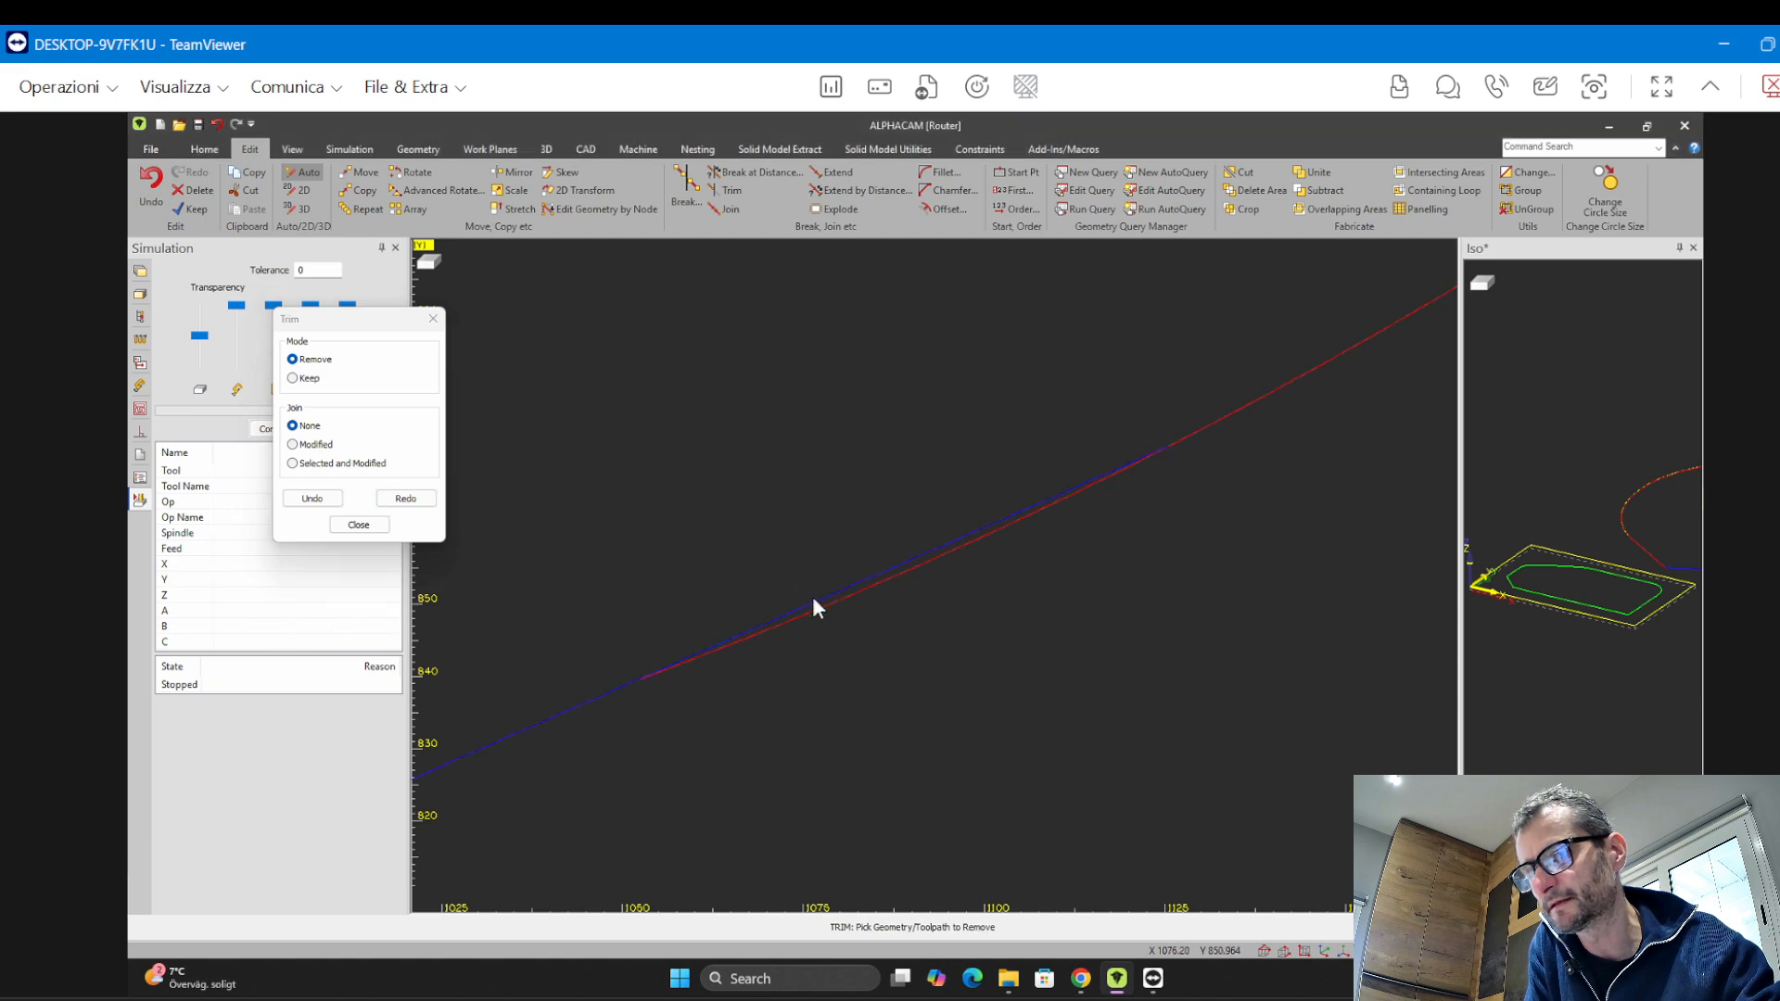
pyautogui.click(816, 605)
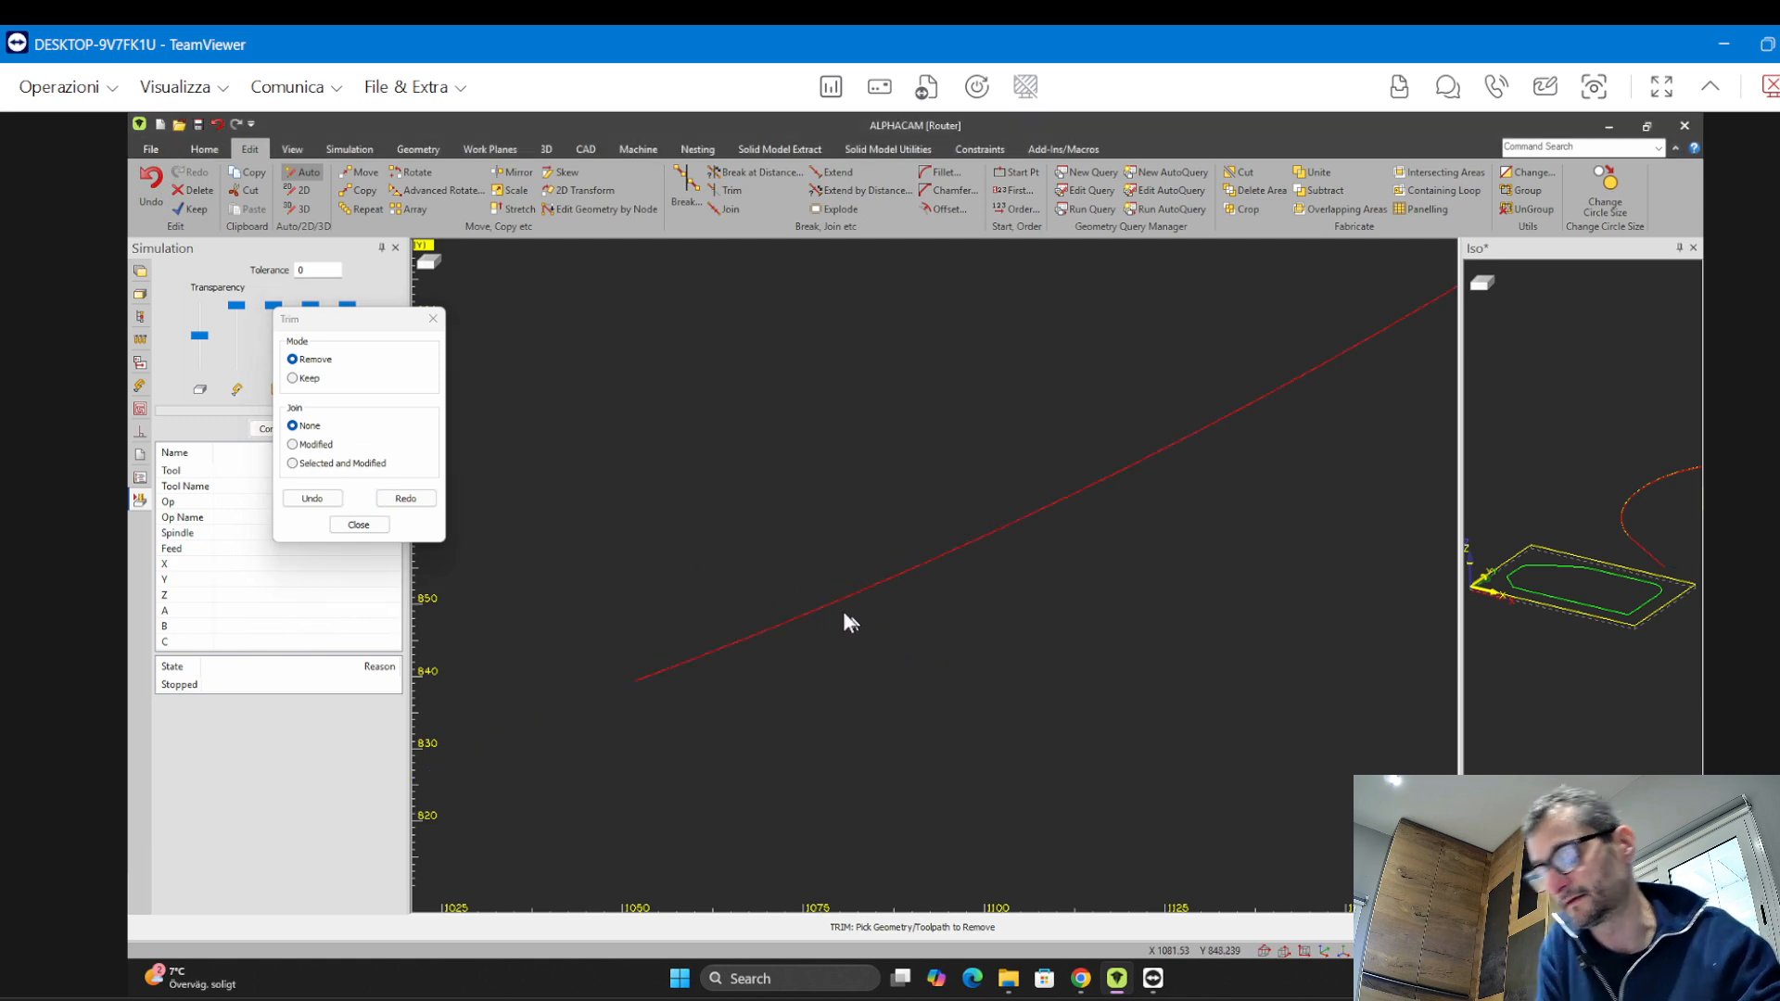
pyautogui.press('Escape')
pyautogui.hotkey('ctrl', 'z')
# Trim away the duplicate overlapping segment along the teardrop's lower edge
pyautogui.press('t')
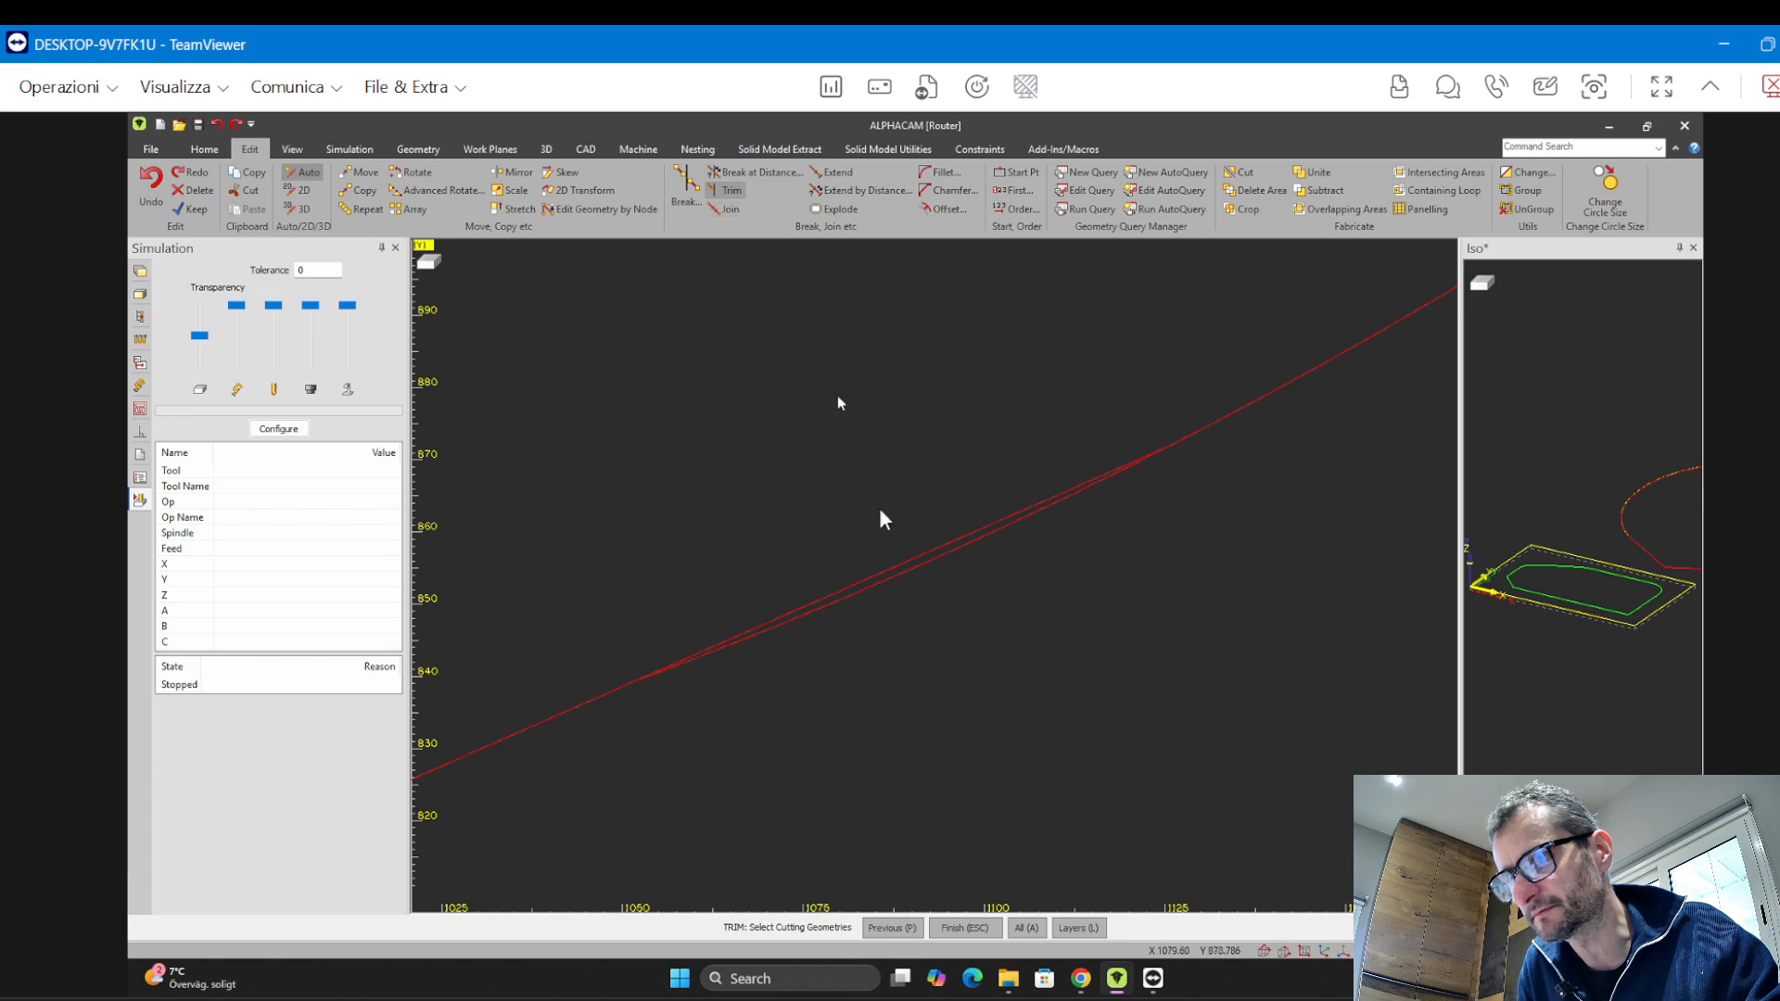
pyautogui.click(898, 570)
pyautogui.click(896, 566)
pyautogui.press('Escape')
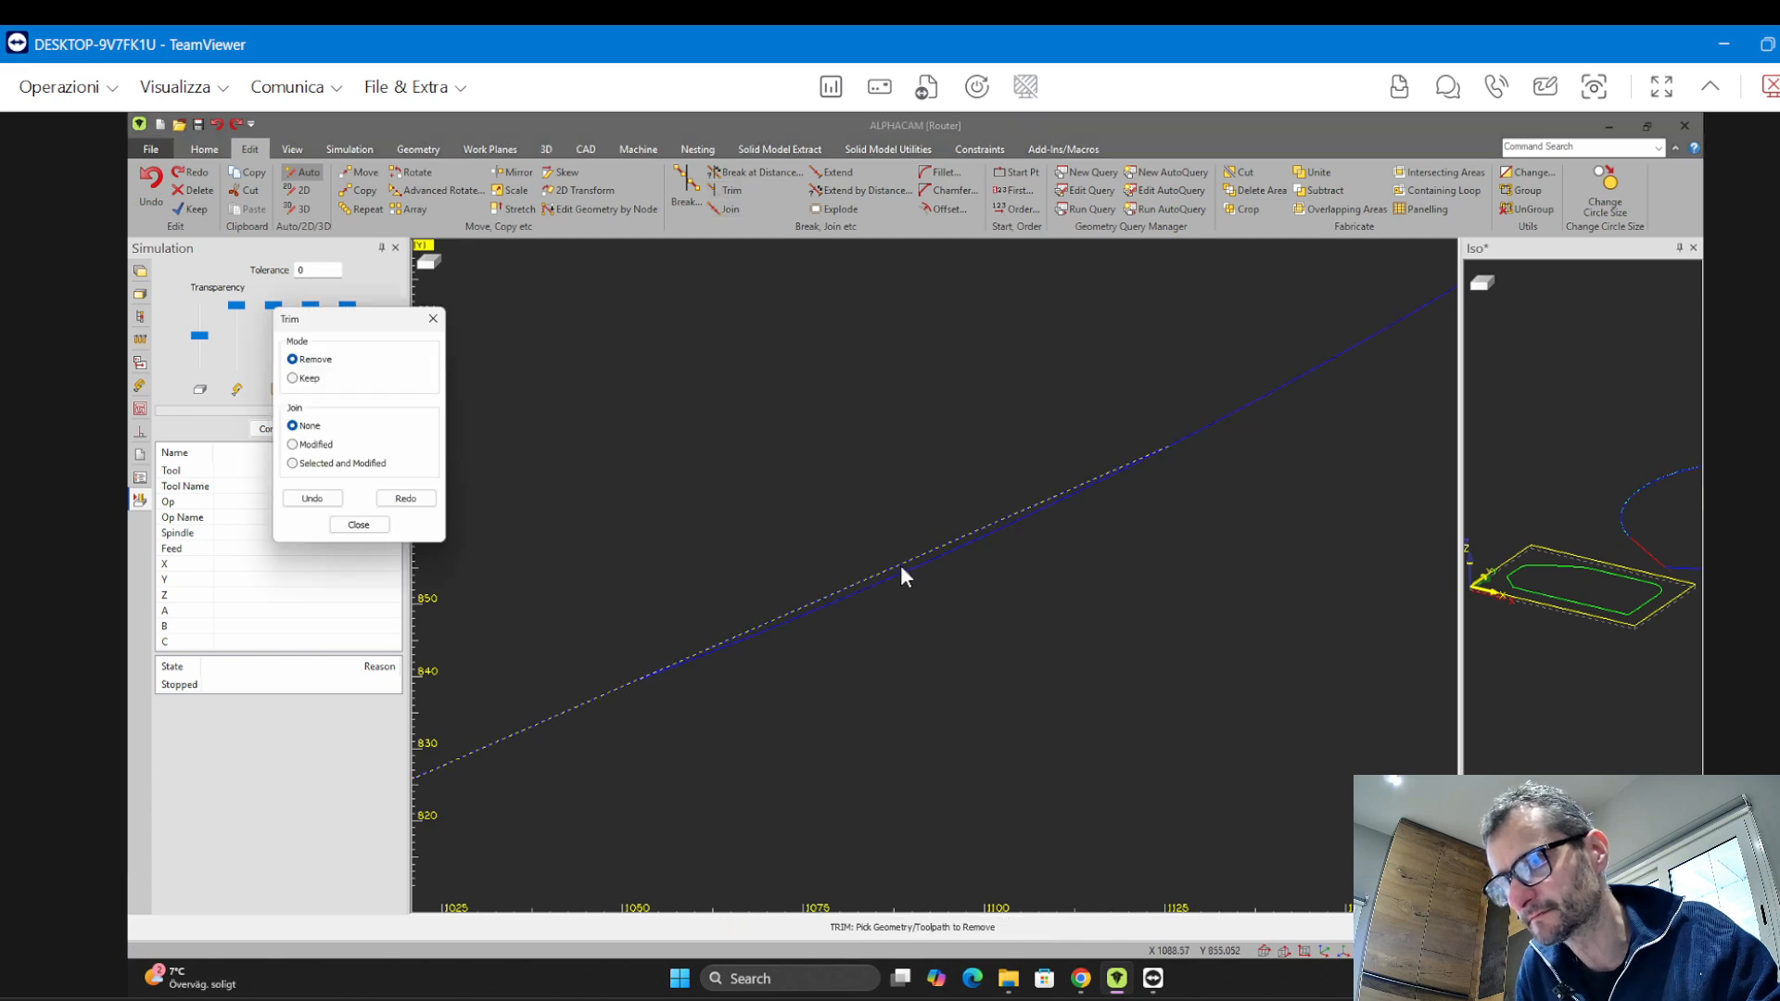
pyautogui.click(904, 577)
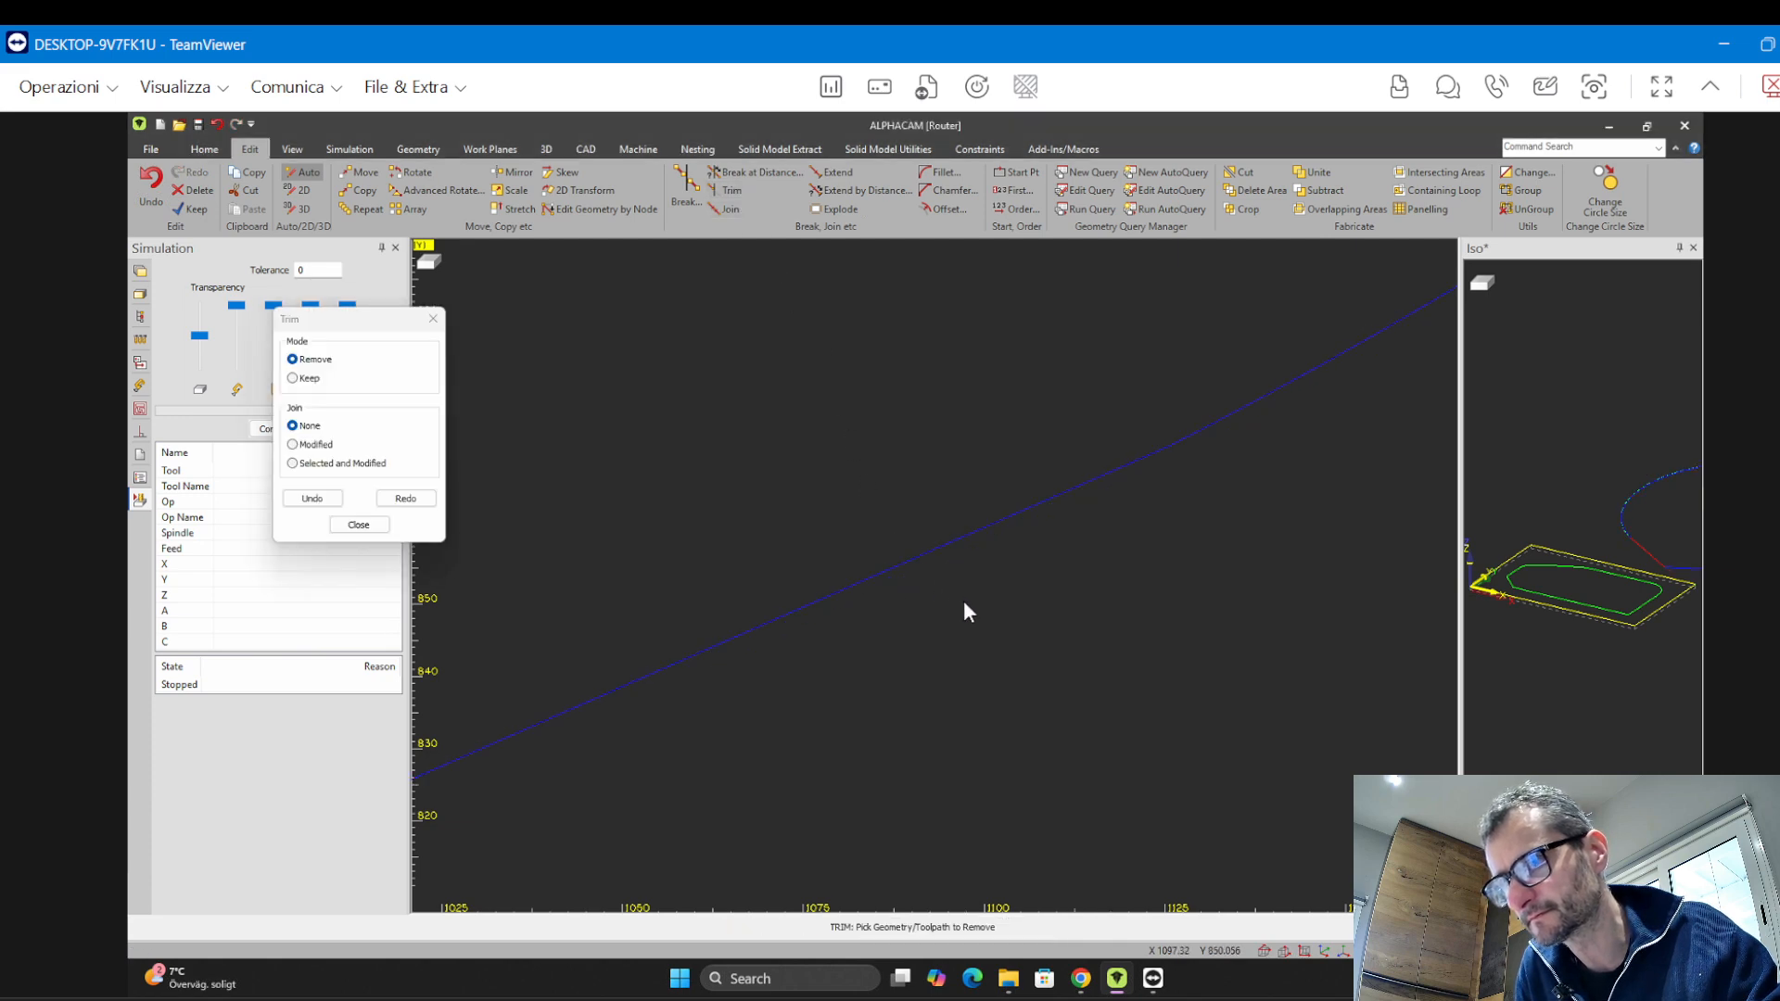
pyautogui.press('Escape')
# Join the teardrop outline into one geometry with a window selection
pyautogui.scroll(-10, 970, 607)
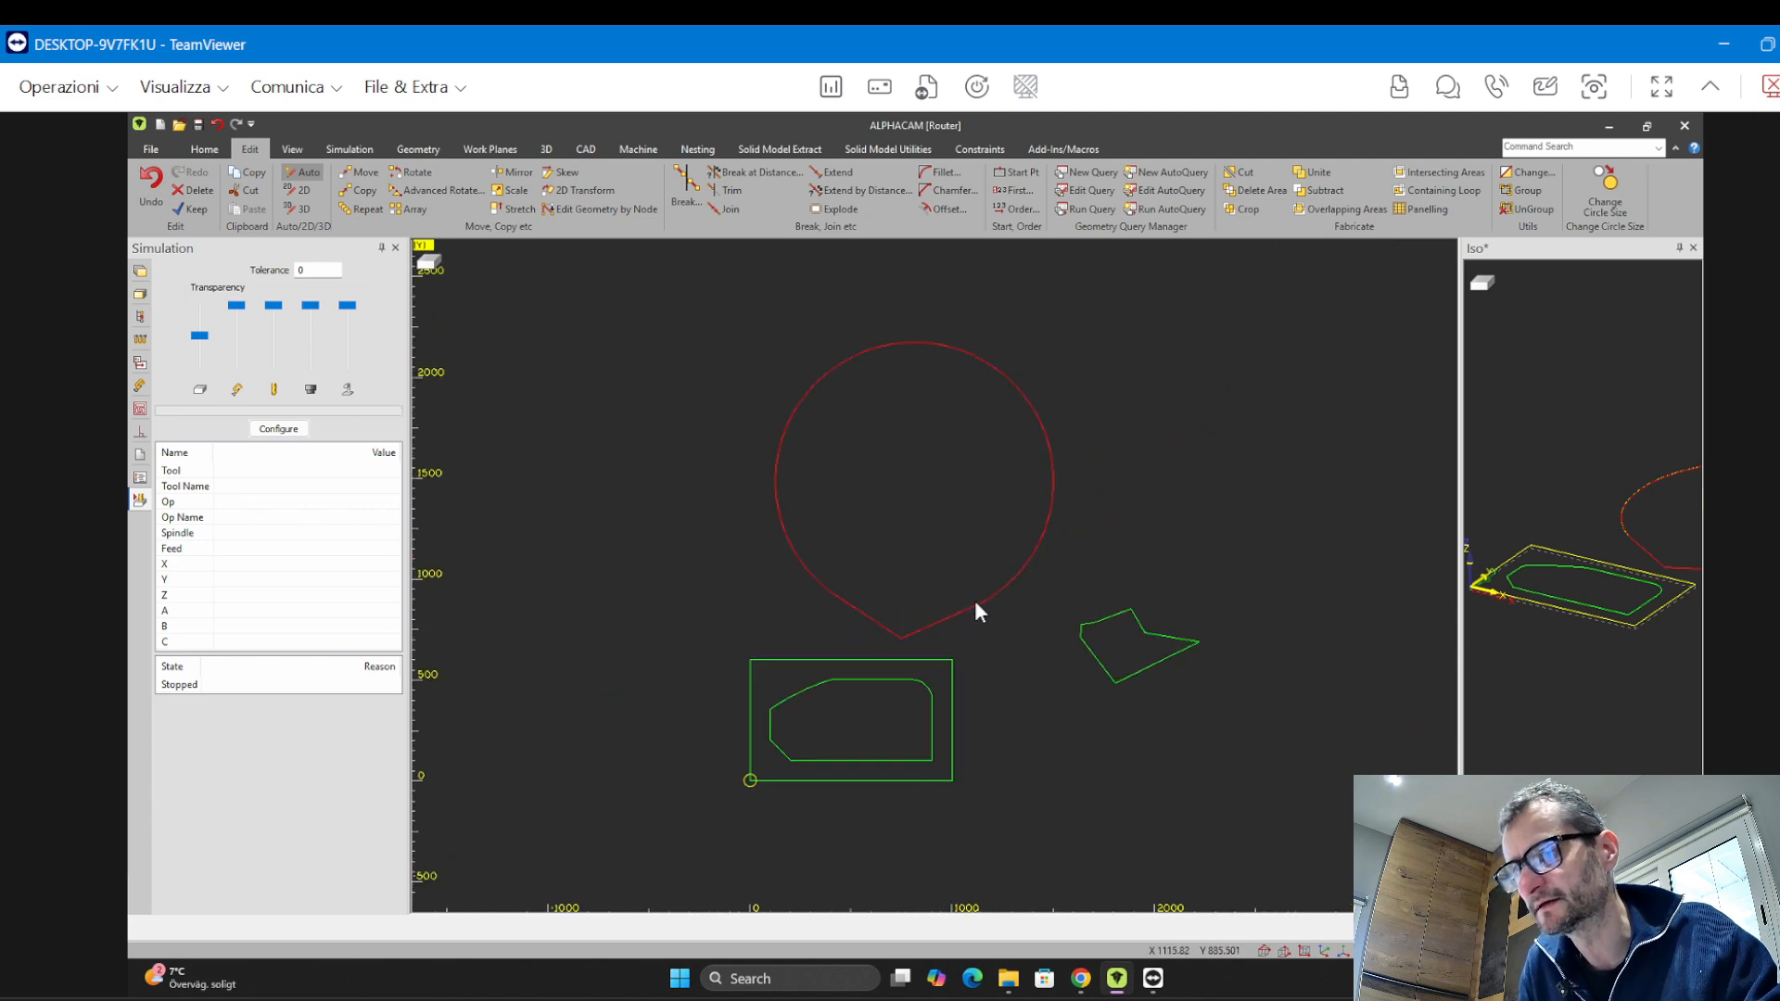
pyautogui.scroll(10, 866, 624)
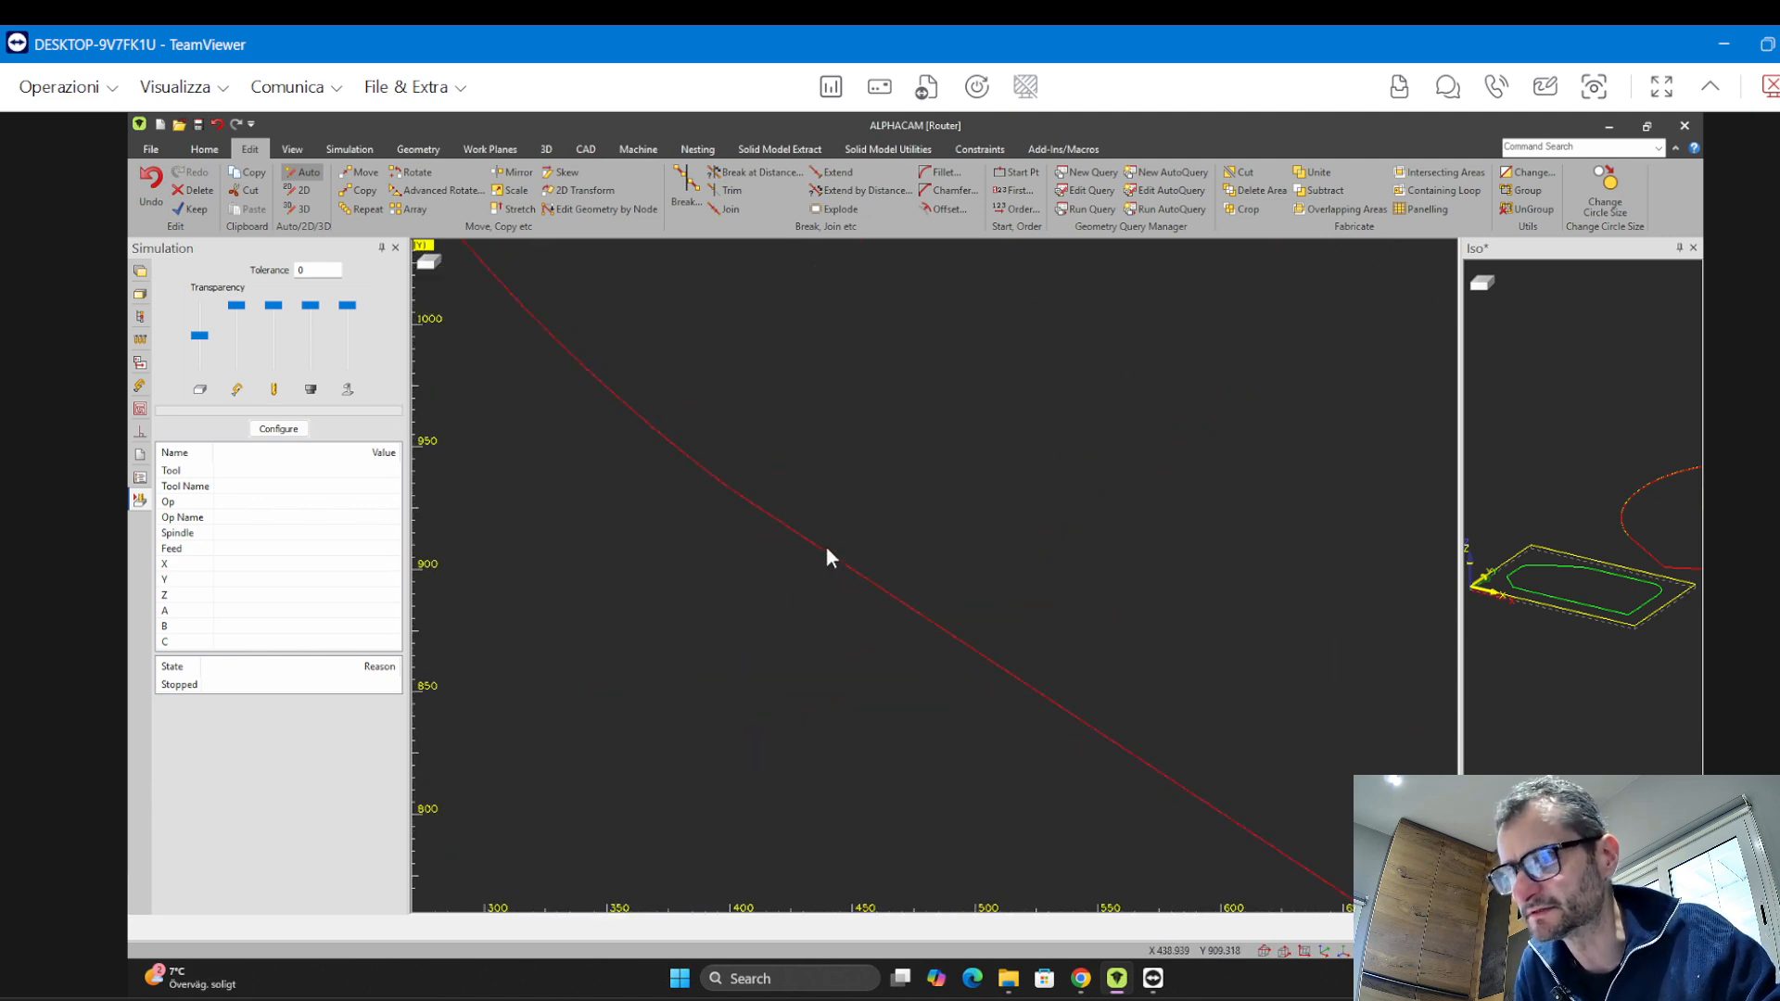
pyautogui.scroll(-8, 828, 552)
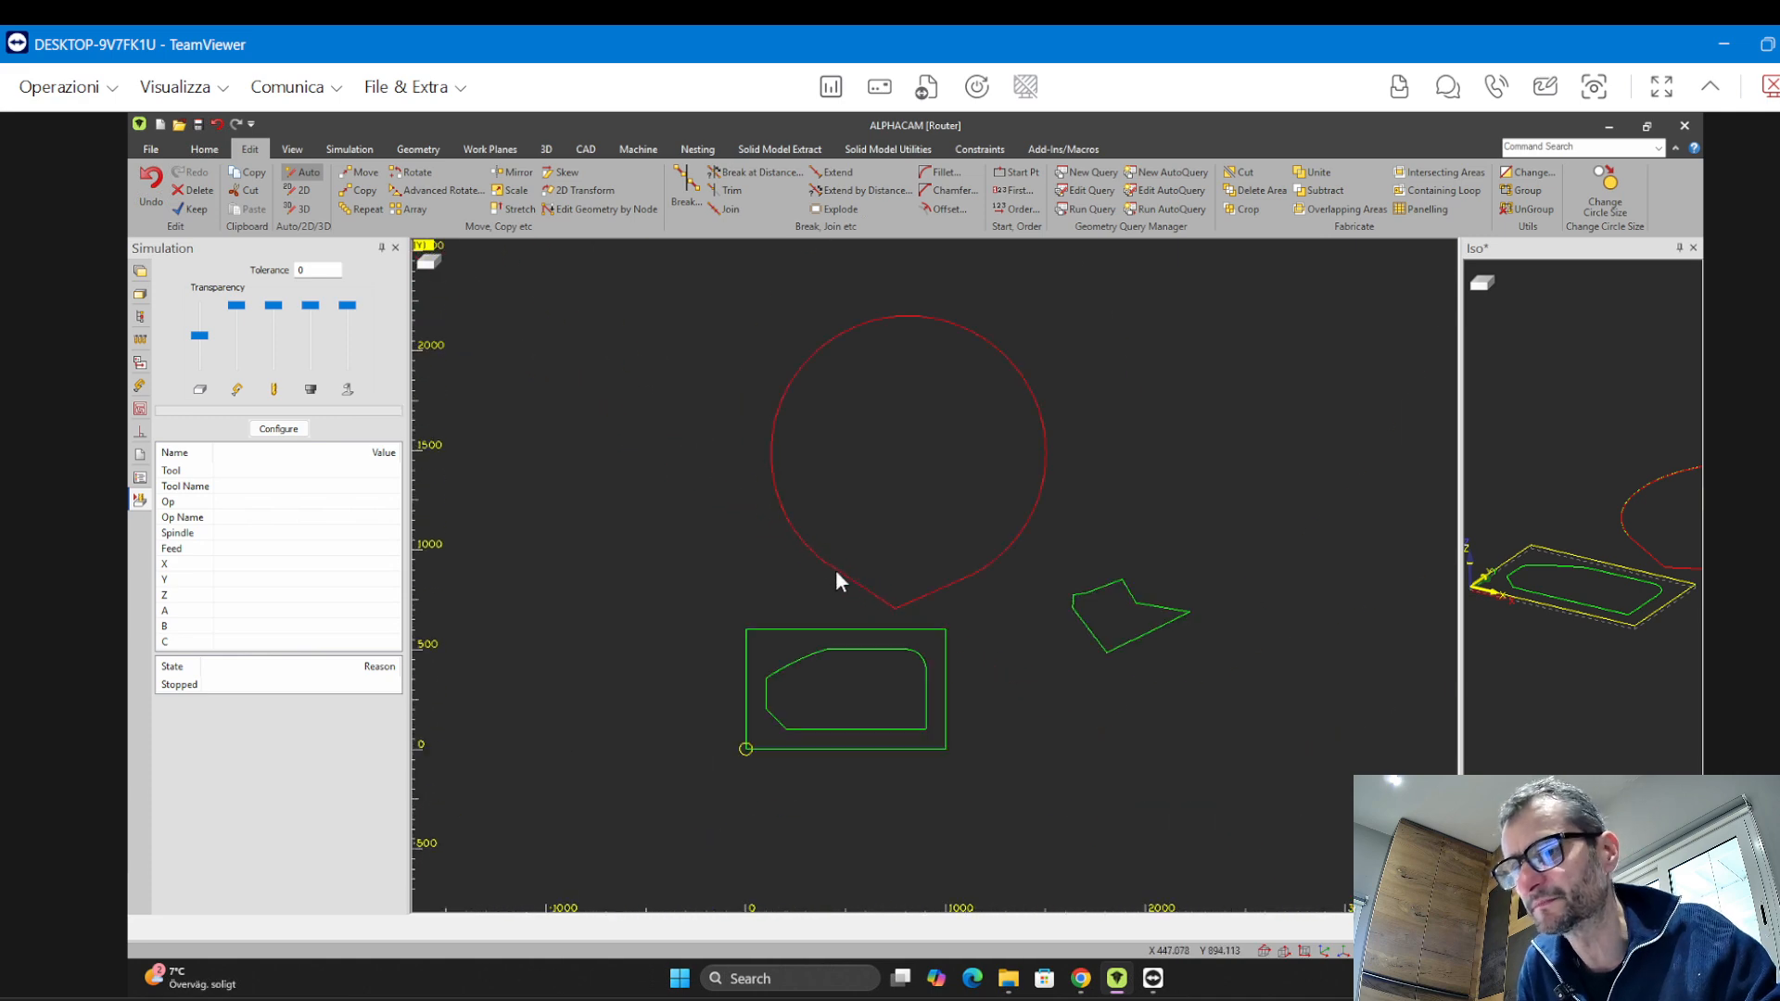
pyautogui.moveTo(837, 569); pyautogui.dragTo(738, 646, button='middle')
pyautogui.scroll(1, 798, 539)
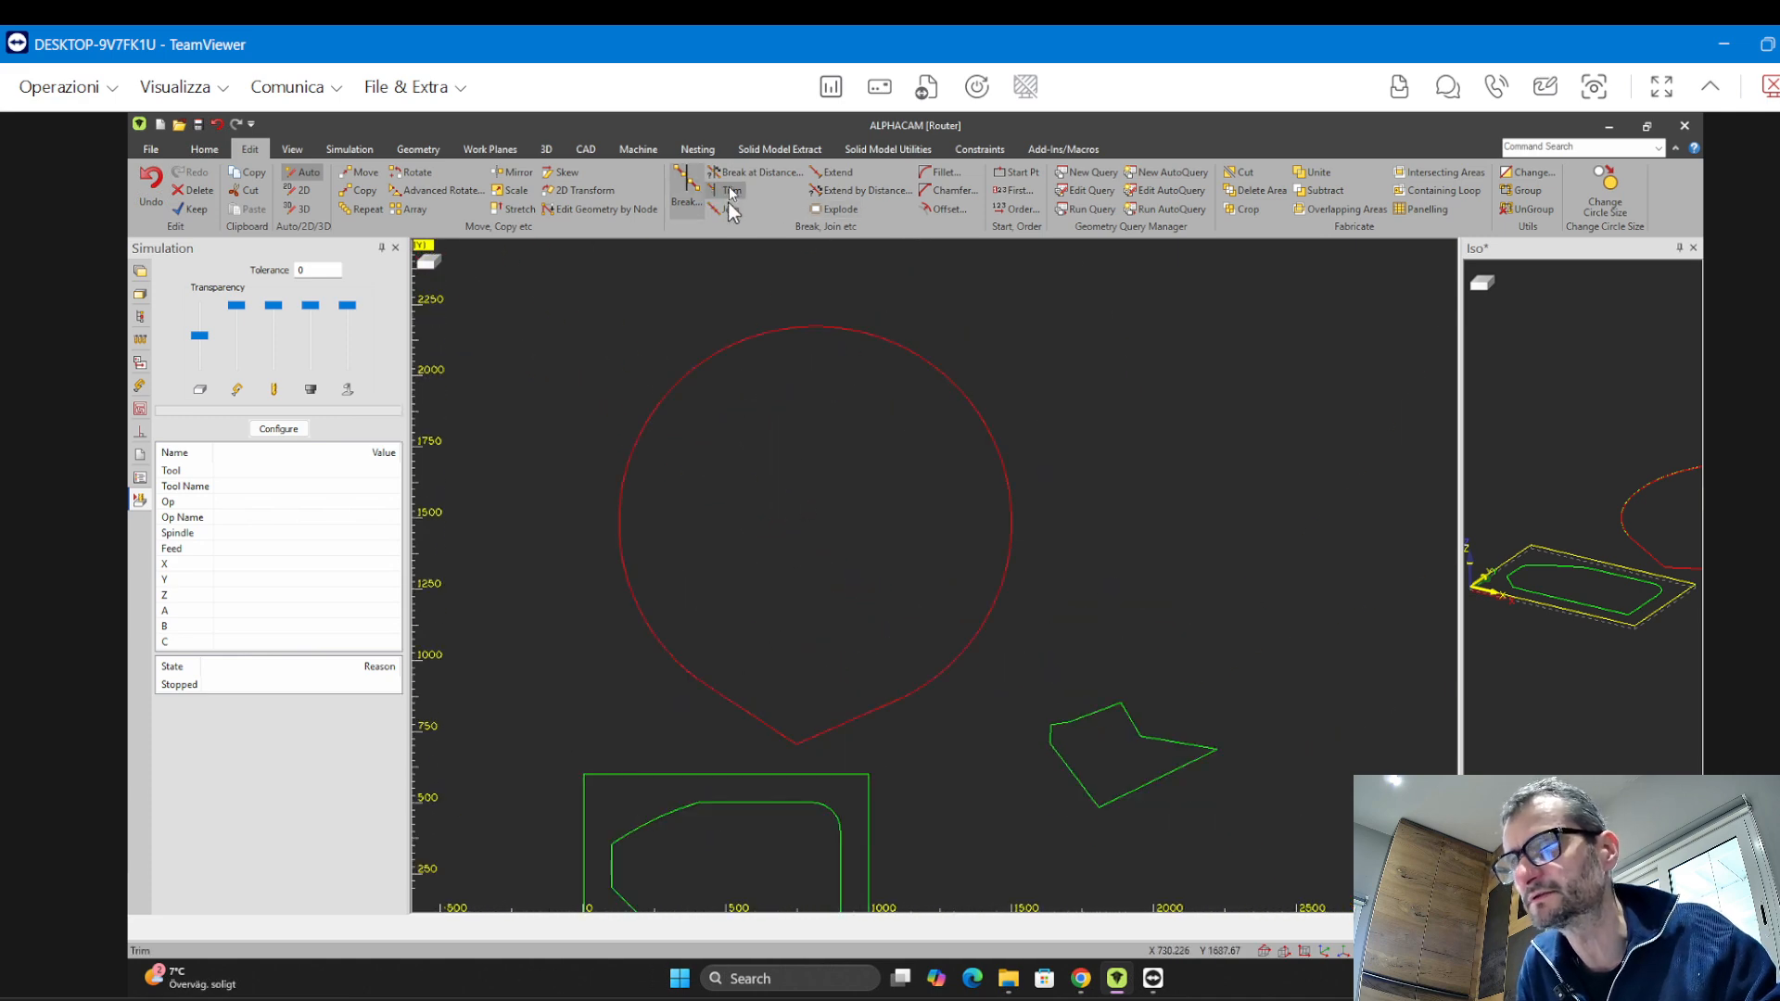
pyautogui.click(727, 209)
pyautogui.click(550, 336)
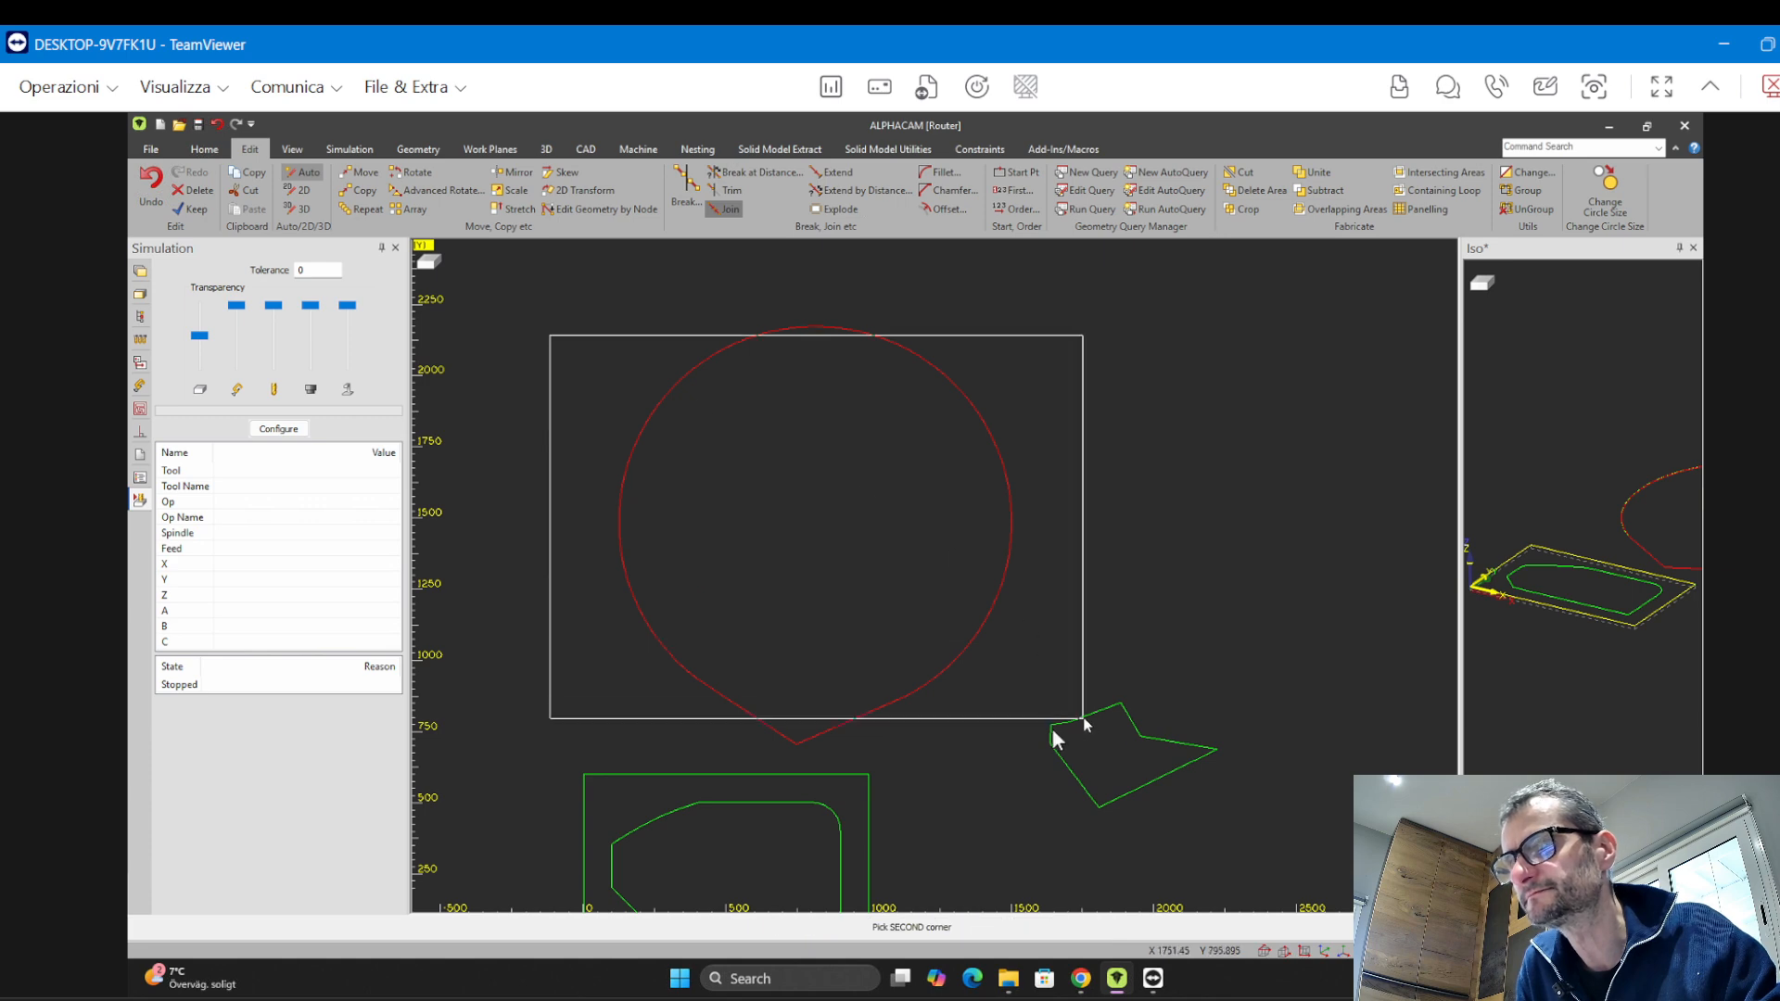
pyautogui.click(1013, 764)
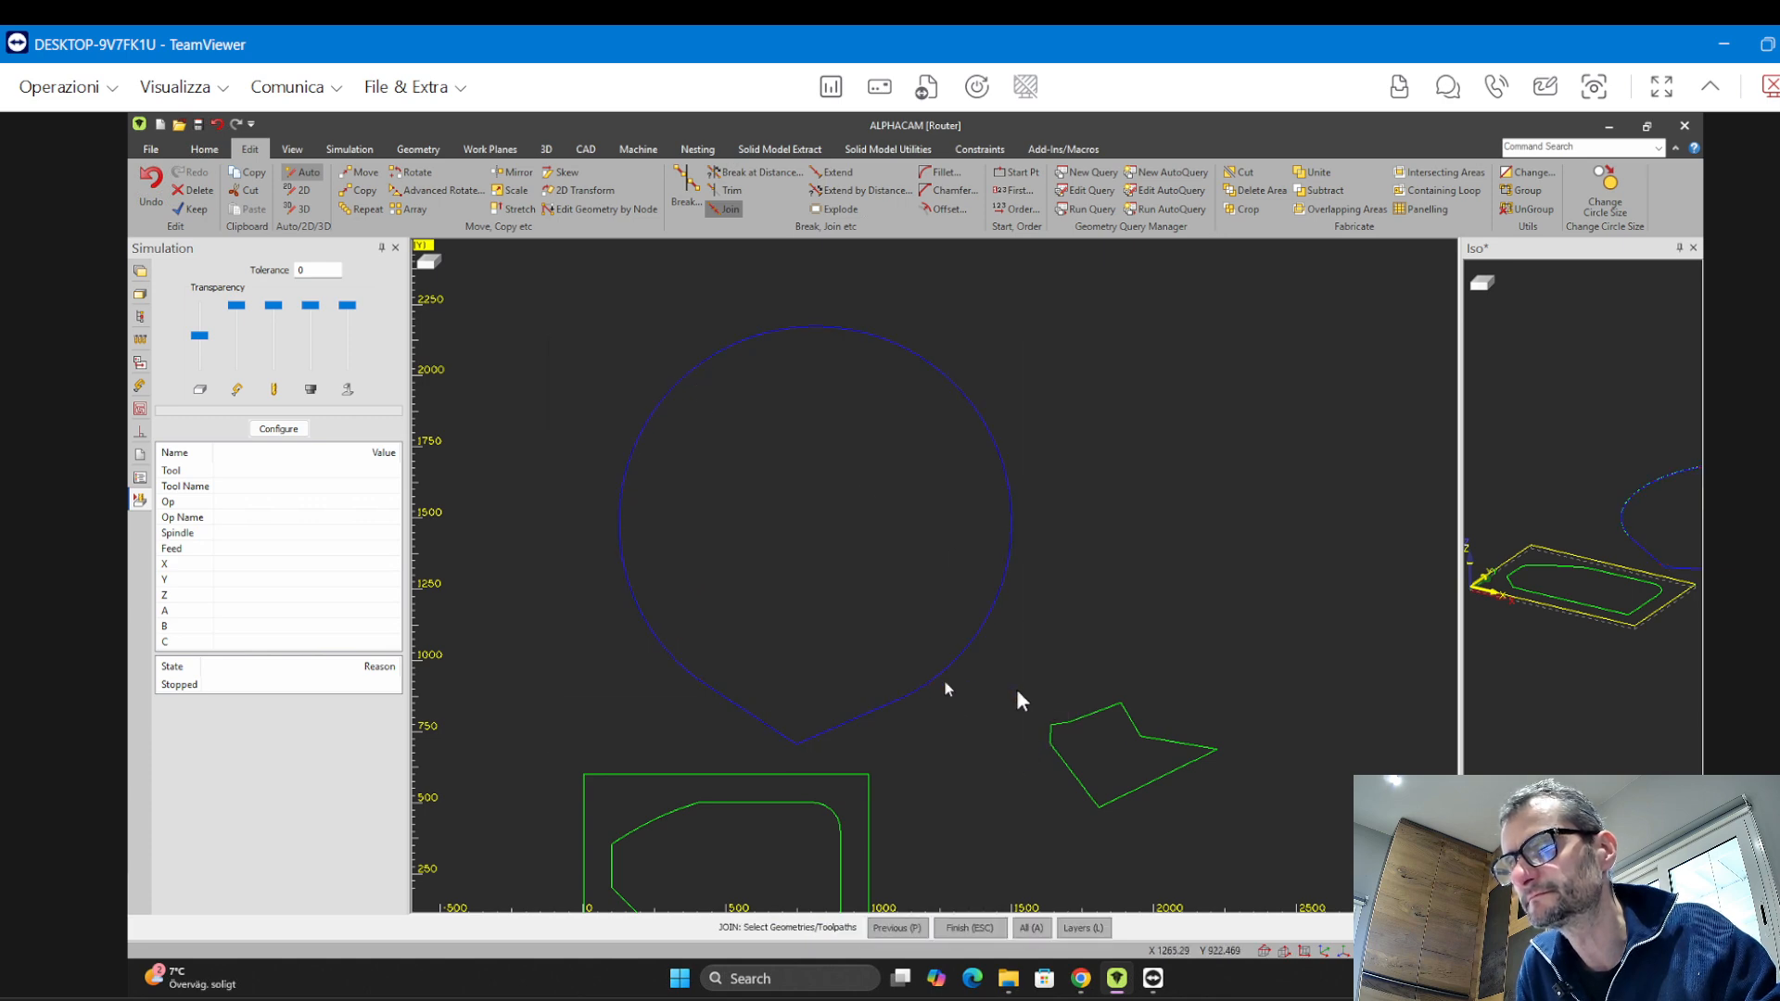
pyautogui.press('Escape')
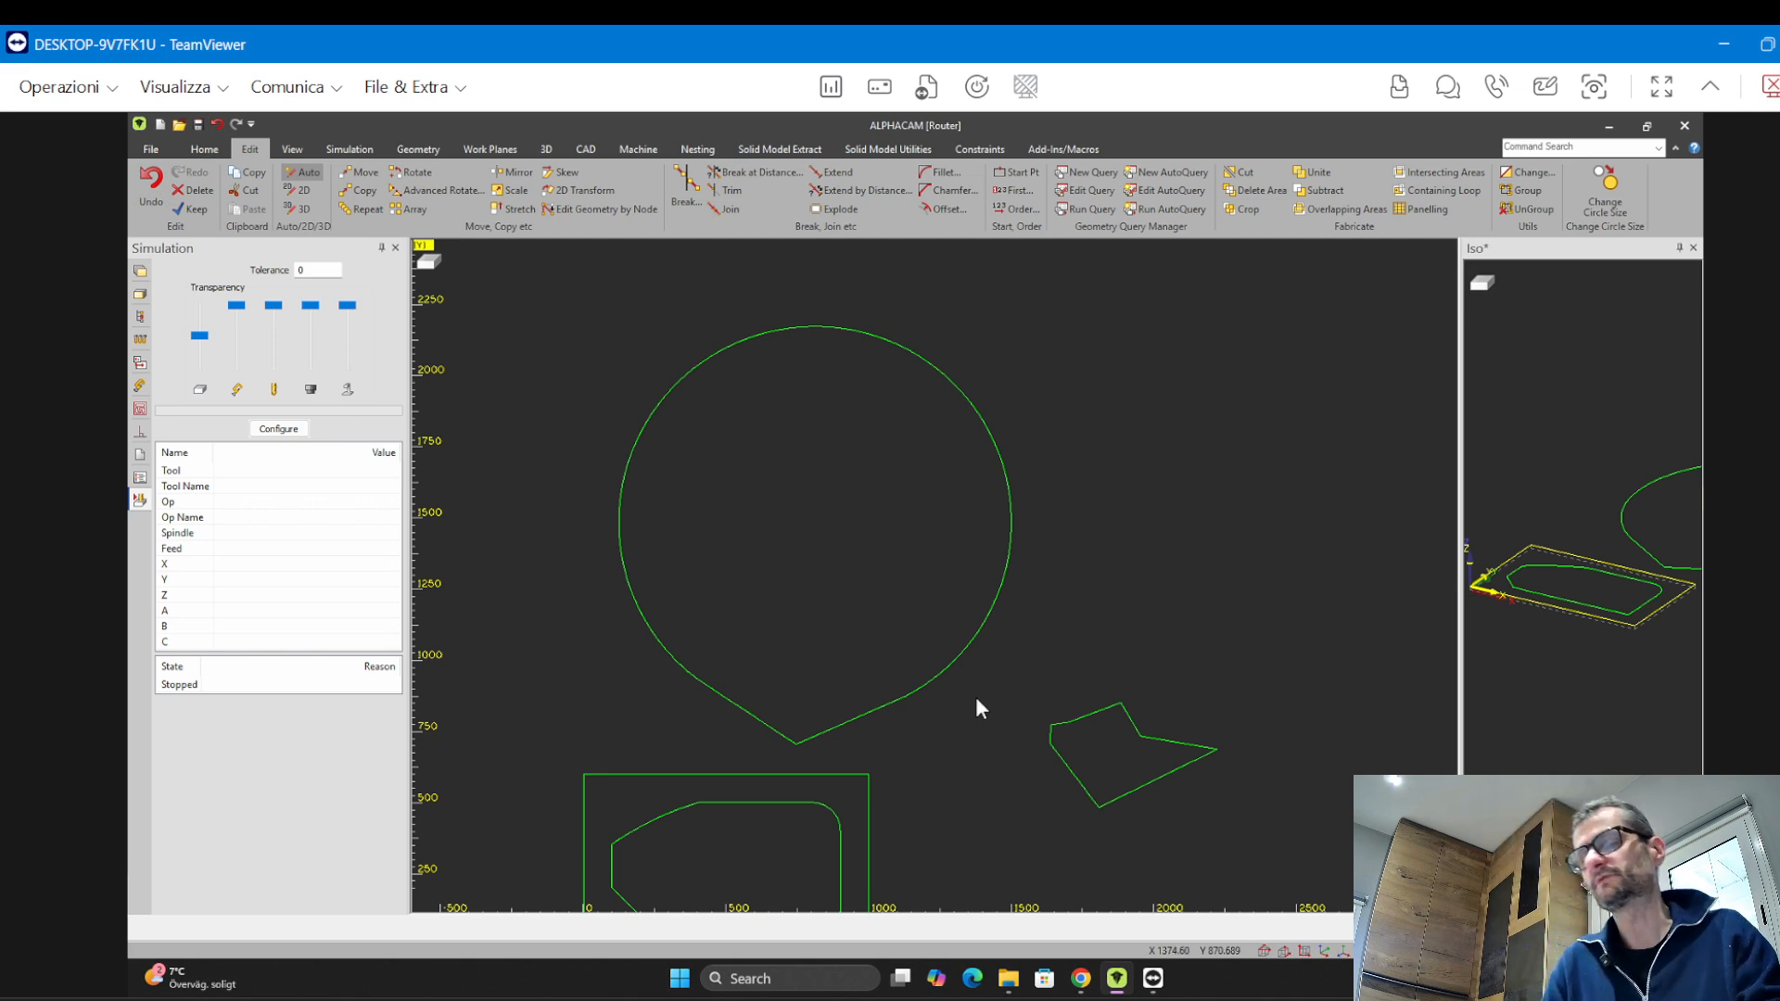
# Draw a closed four-sided line profile below the small polygon, right of the panel
pyautogui.moveTo(929, 716); pyautogui.dragTo(883, 535, button='middle')
pyautogui.moveTo(866, 636); pyautogui.dragTo(936, 512, button='middle')
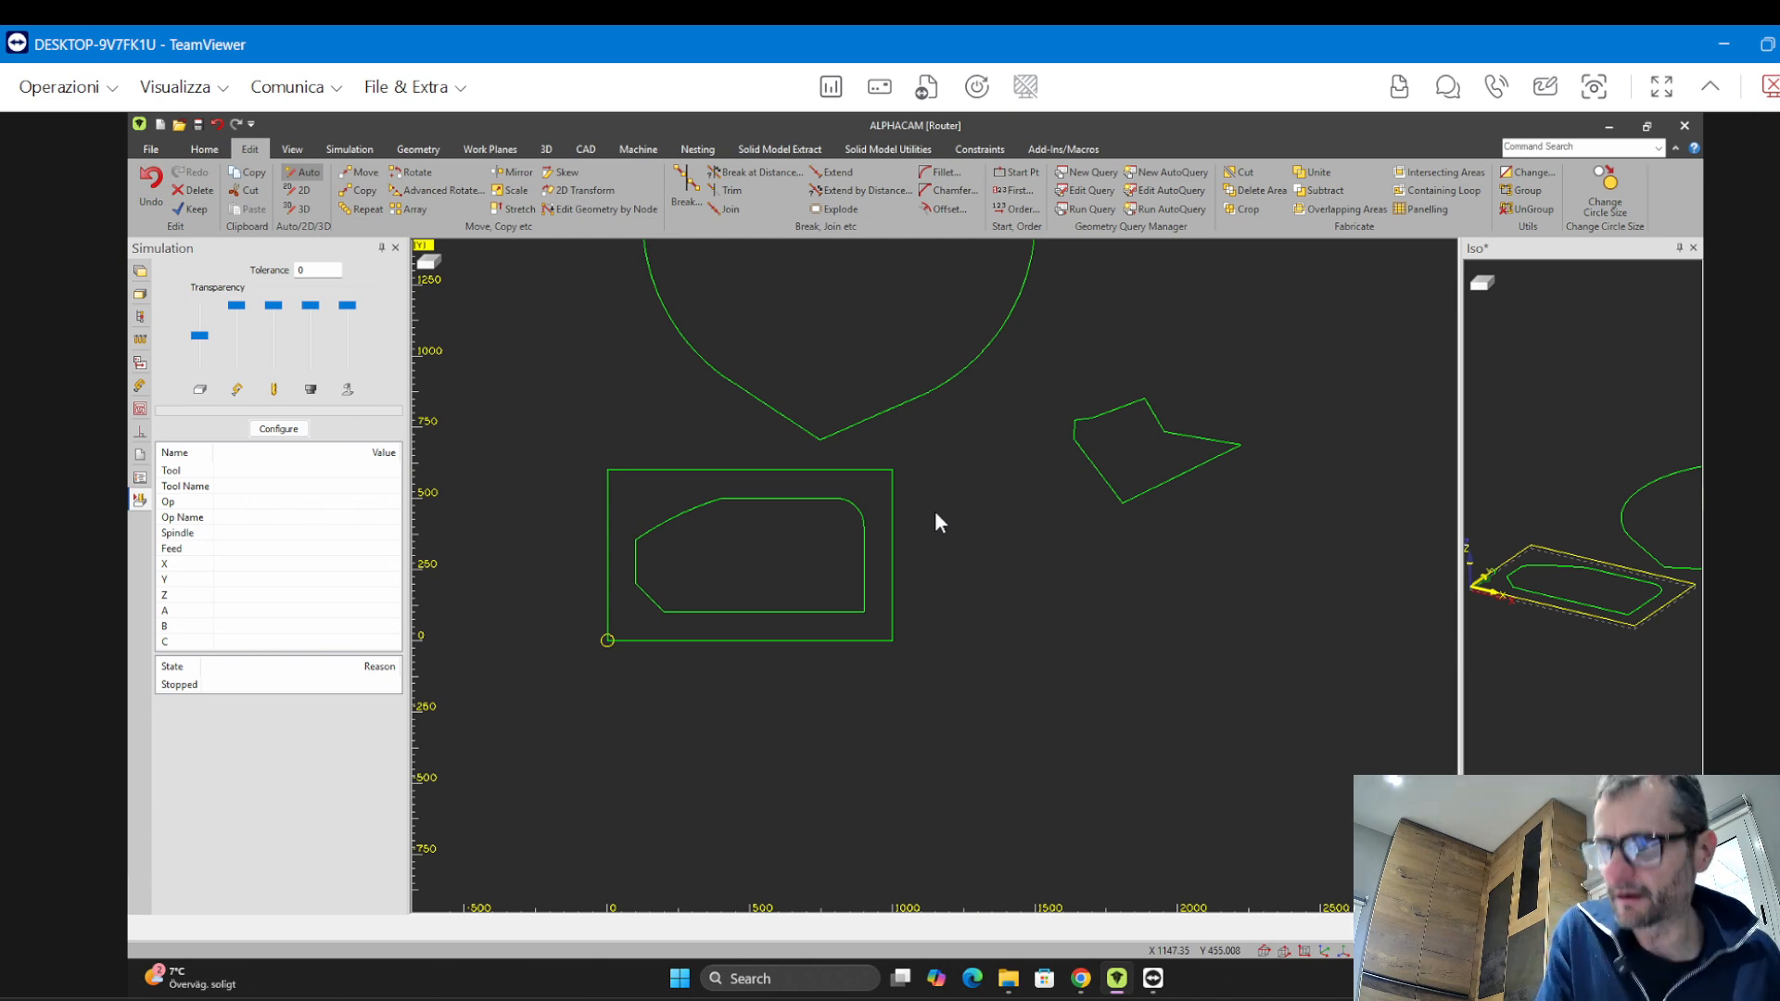
pyautogui.click(418, 149)
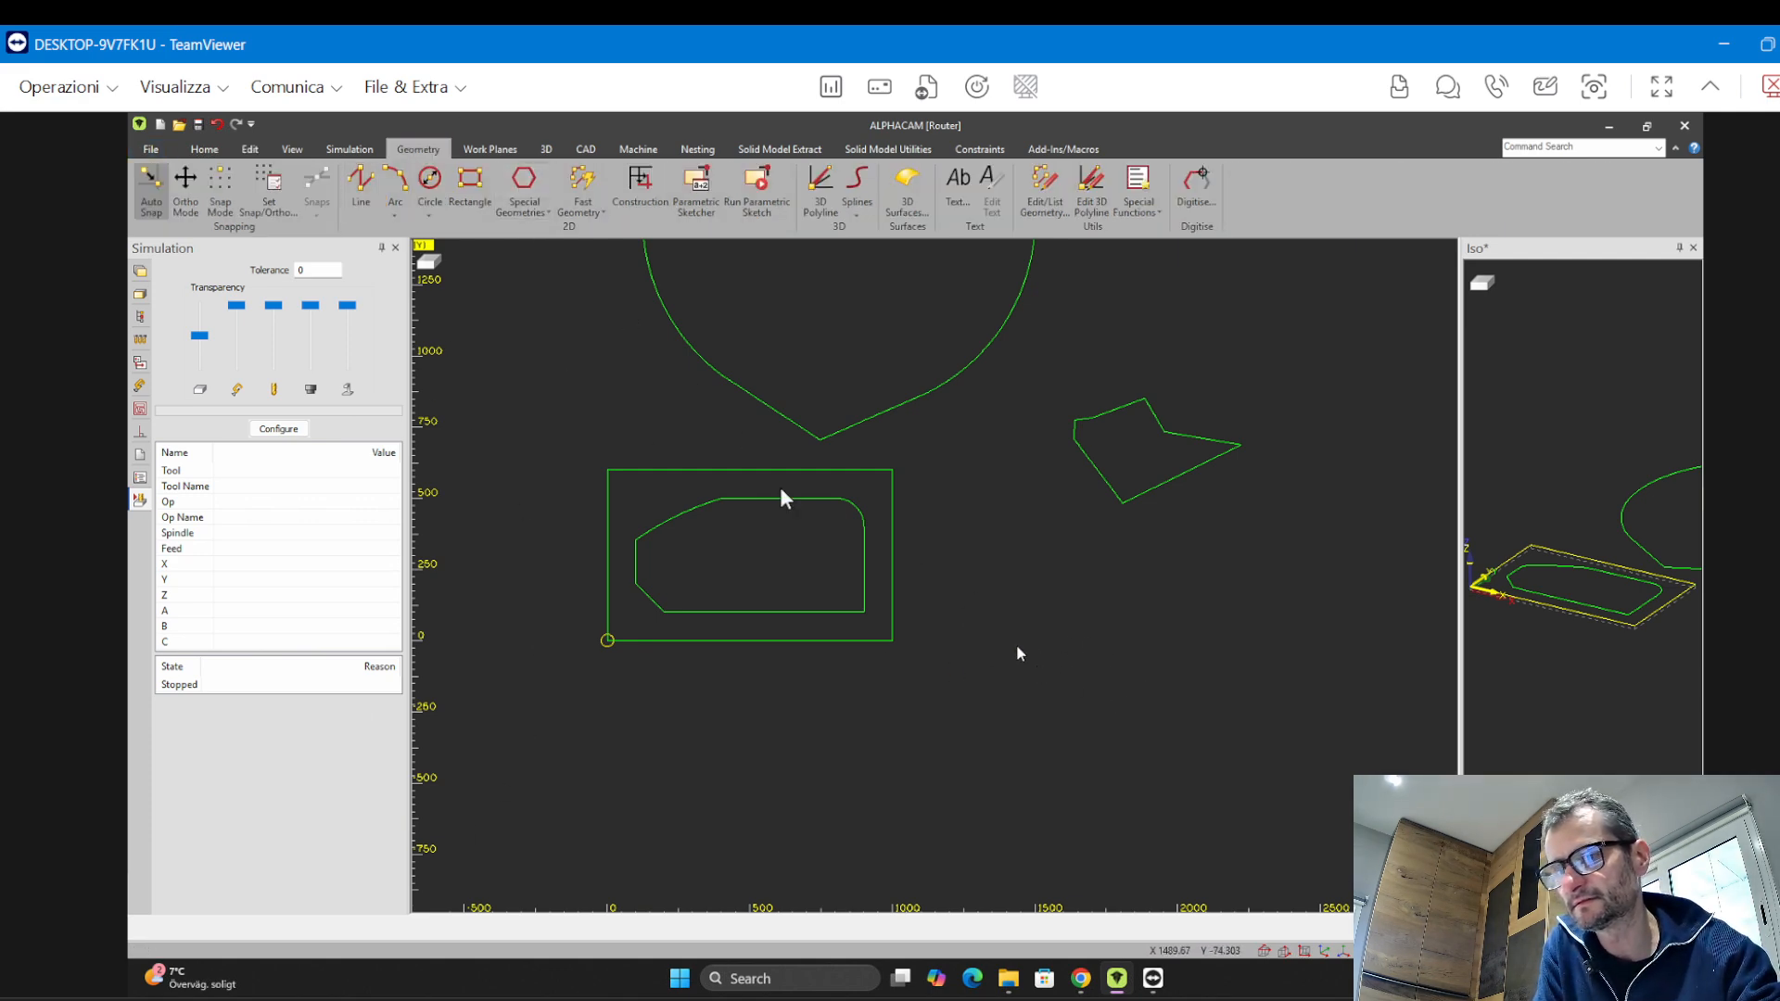
pyautogui.click(361, 186)
pyautogui.click(989, 557)
pyautogui.click(1124, 793)
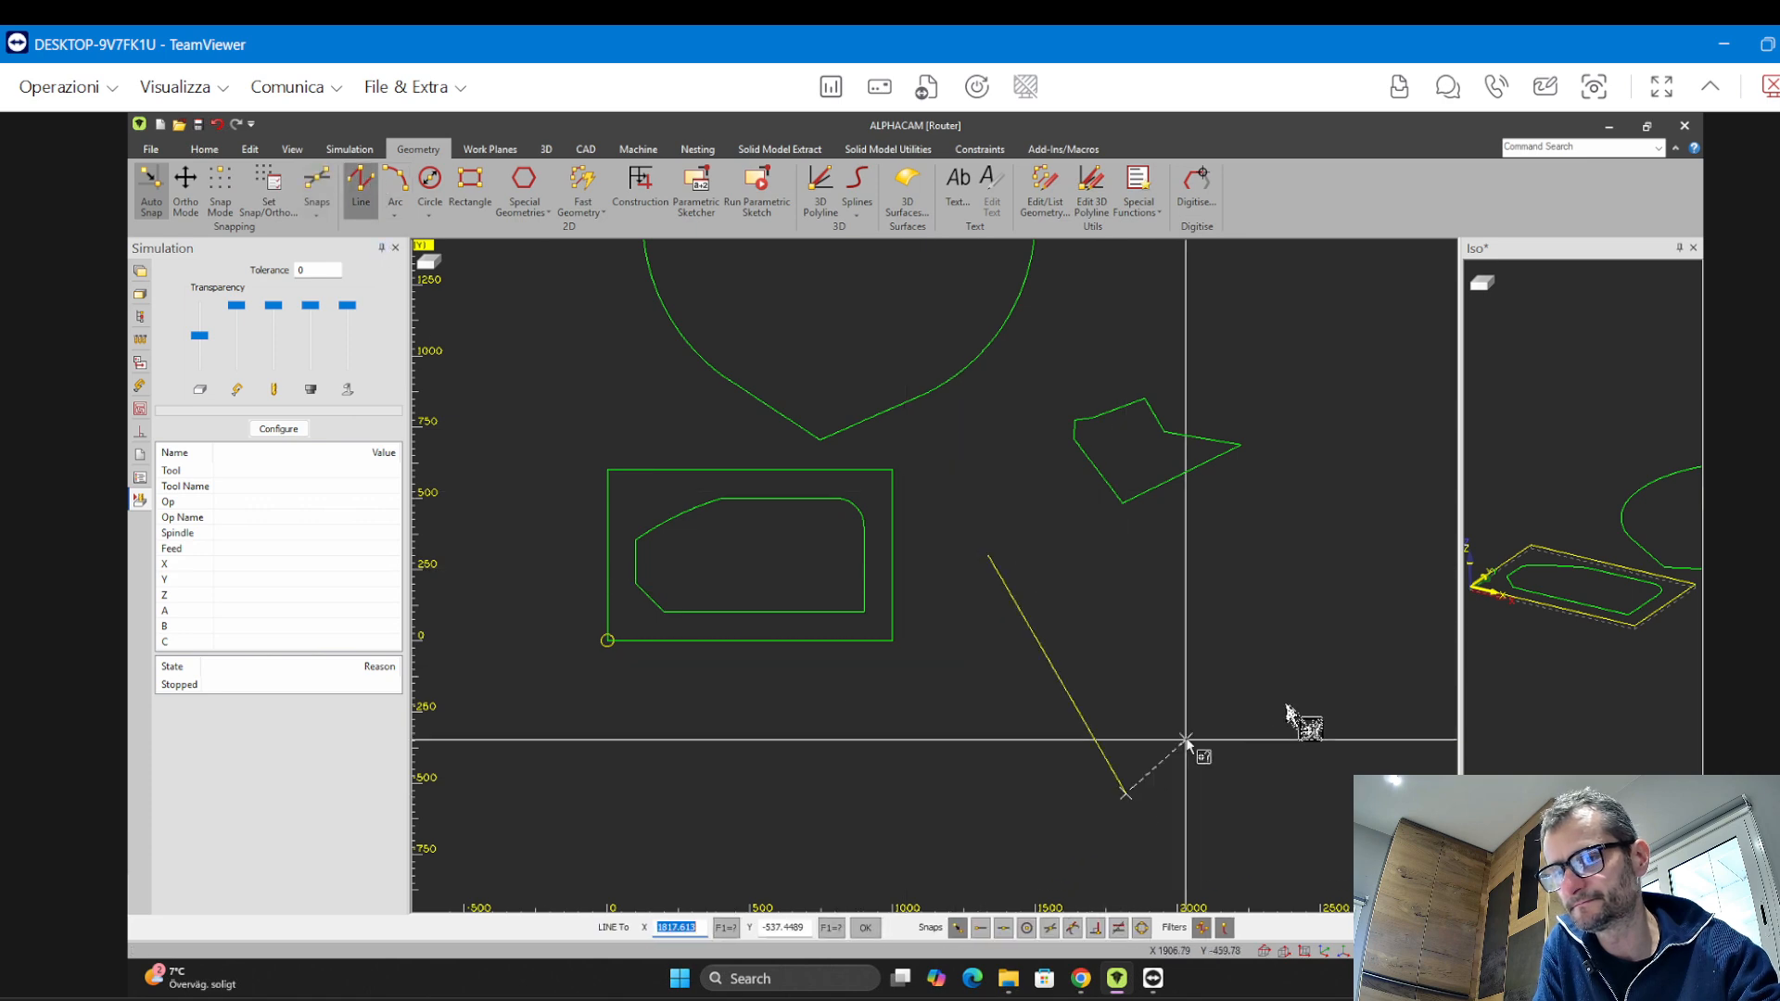
pyautogui.click(1315, 696)
pyautogui.click(1135, 684)
pyautogui.click(1022, 558)
pyautogui.scroll(-1, 992, 542)
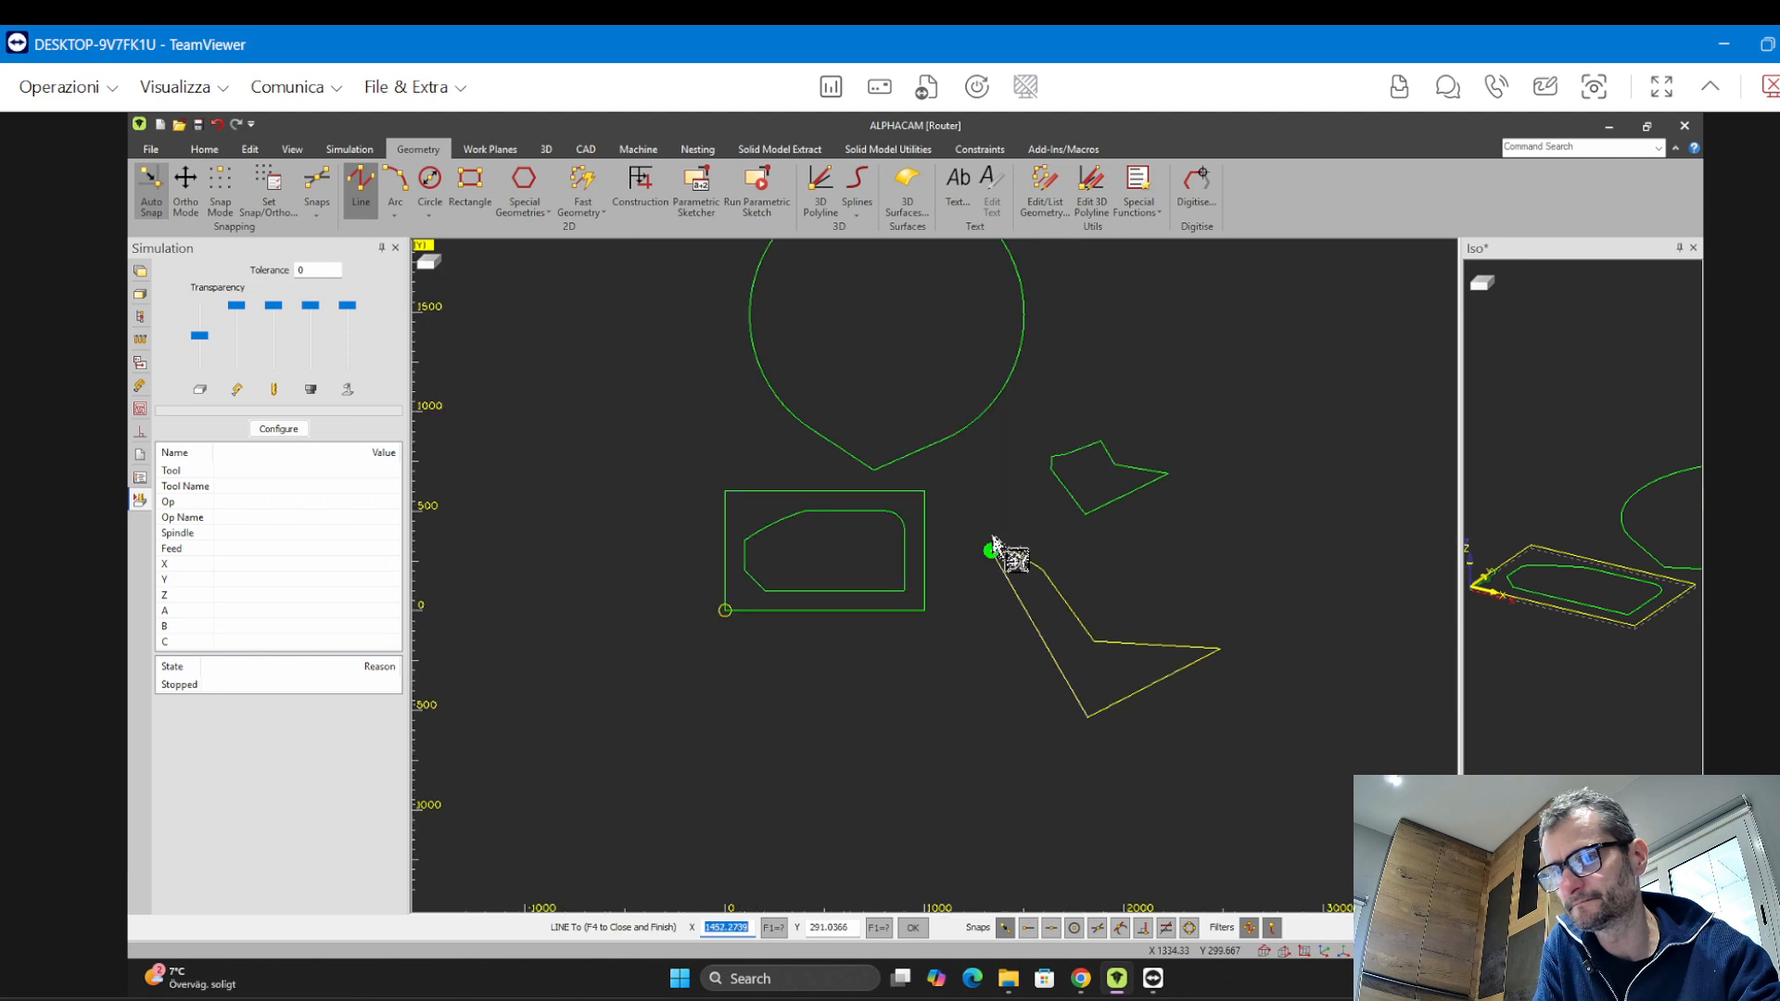
pyautogui.scroll(6, 996, 542)
pyautogui.scroll(3, 1002, 549)
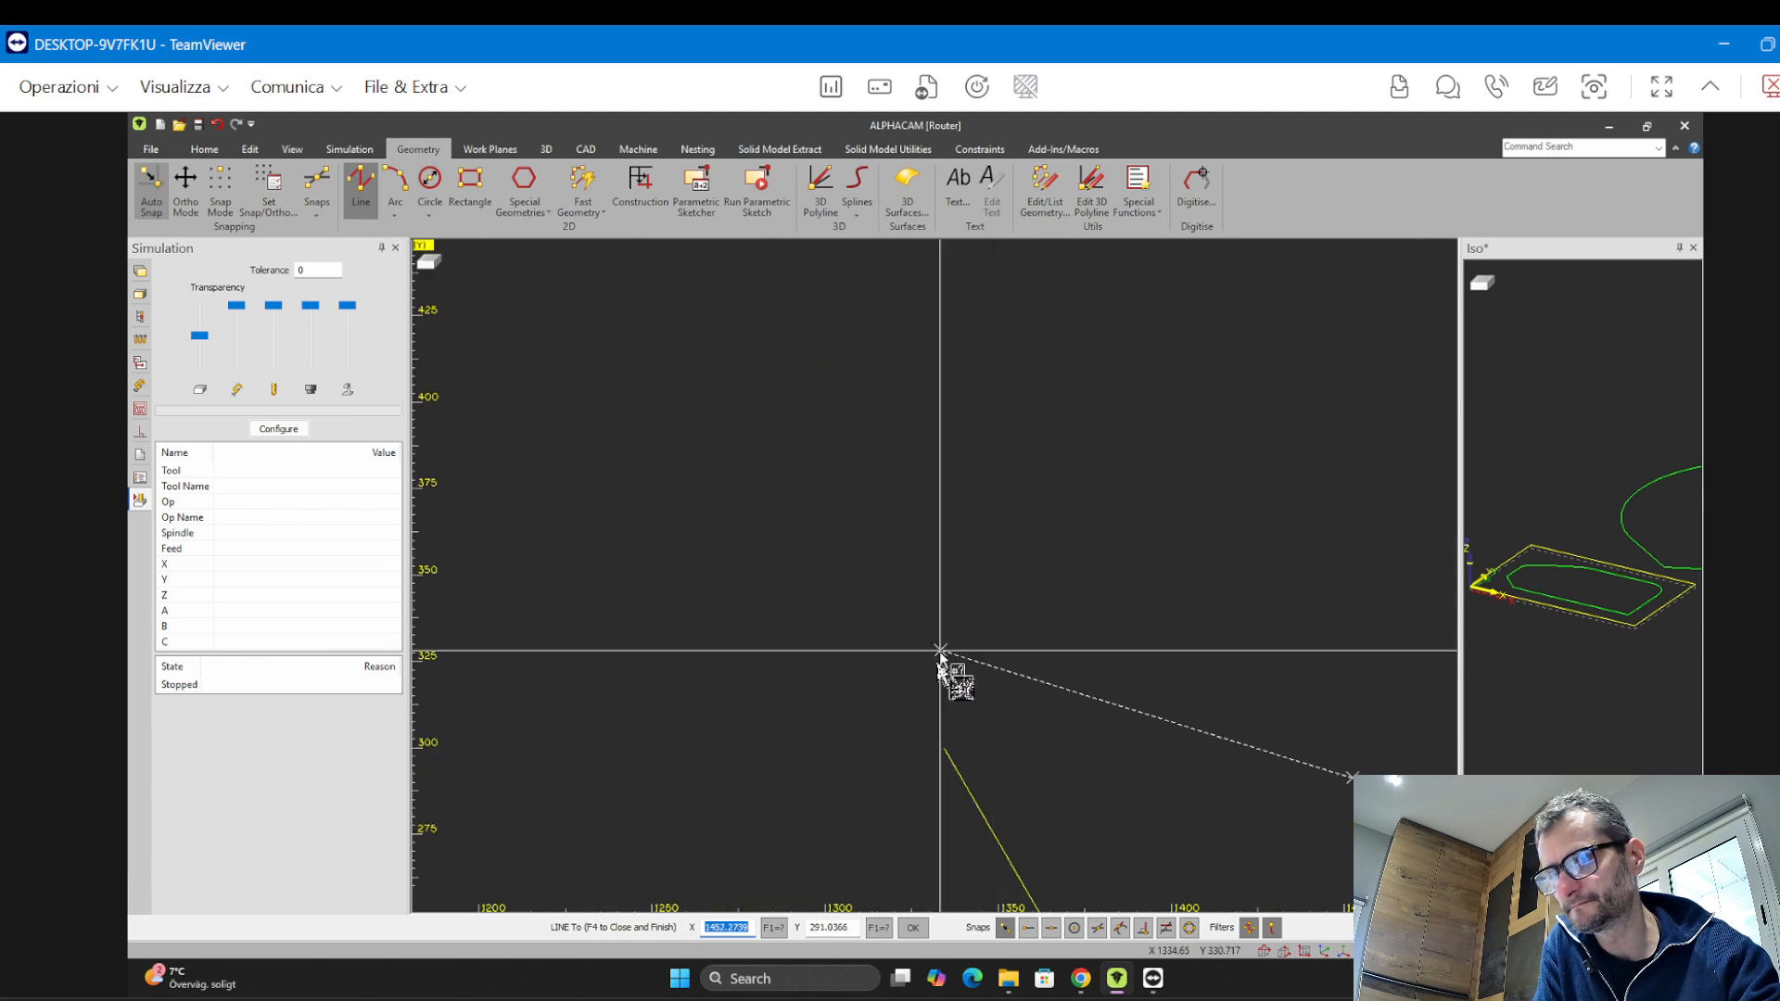
pyautogui.click(946, 737)
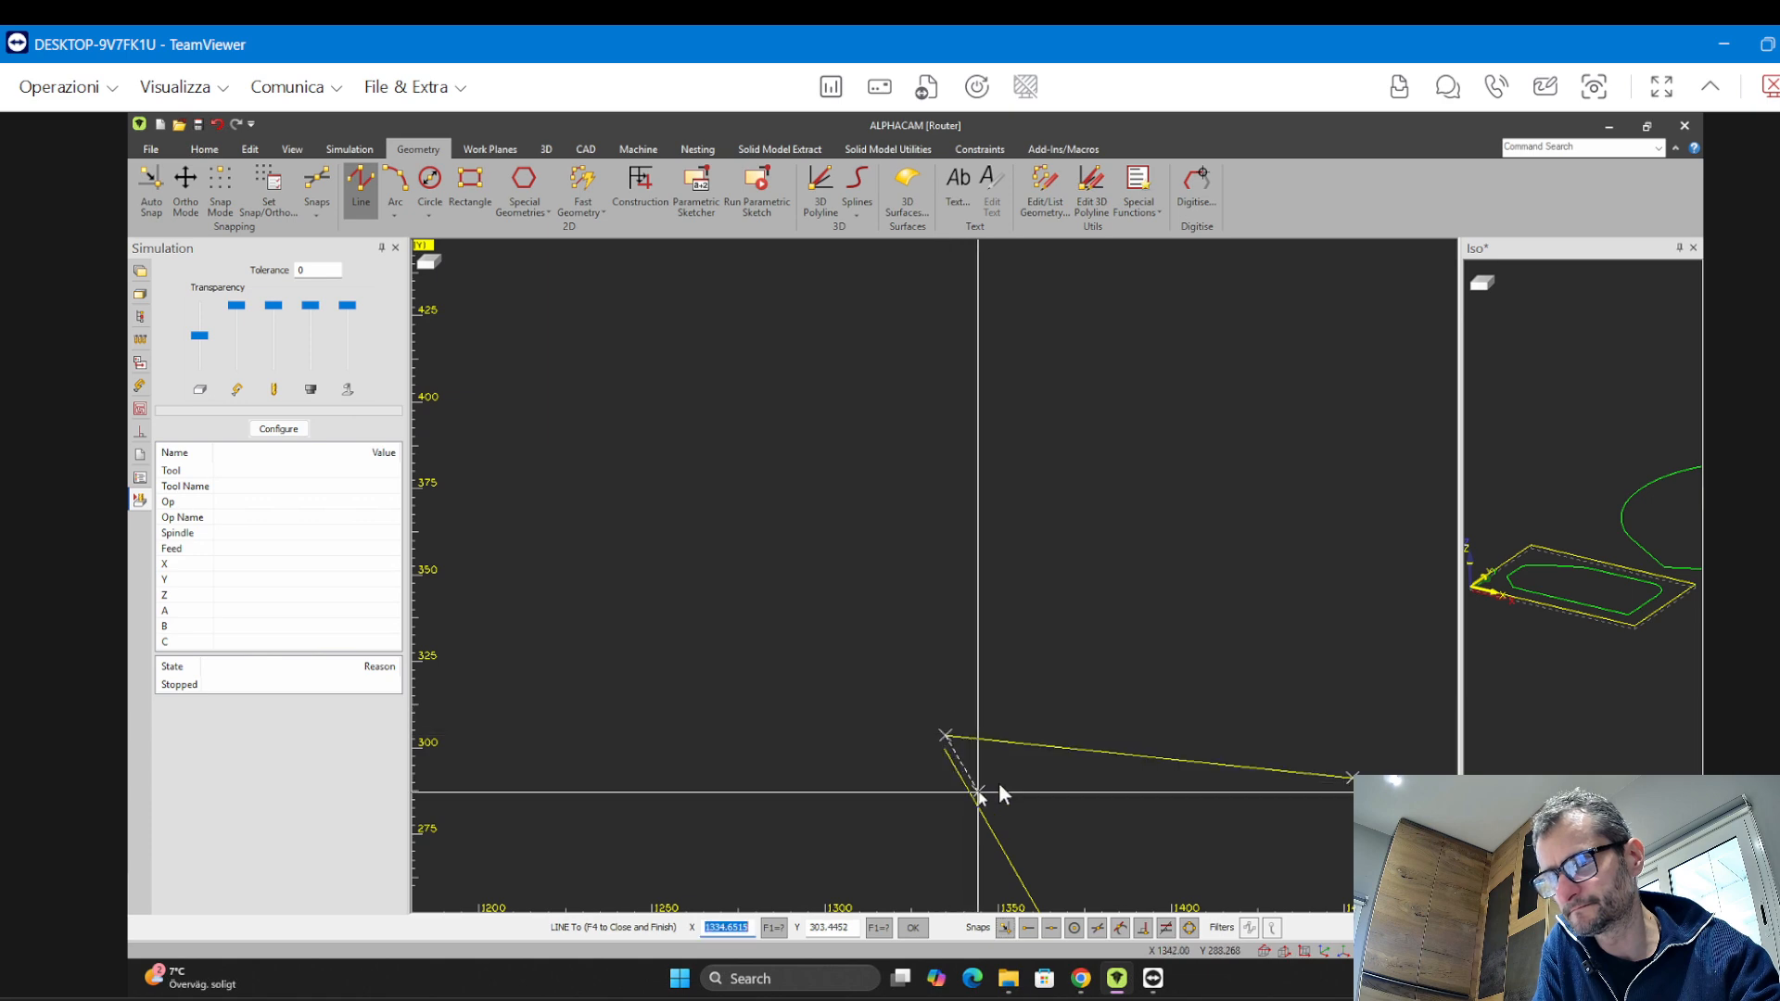
pyautogui.press('Escape')
# Zoom in to examine the new profile's closing corner where the first and last lines meet
pyautogui.scroll(-8, 1014, 638)
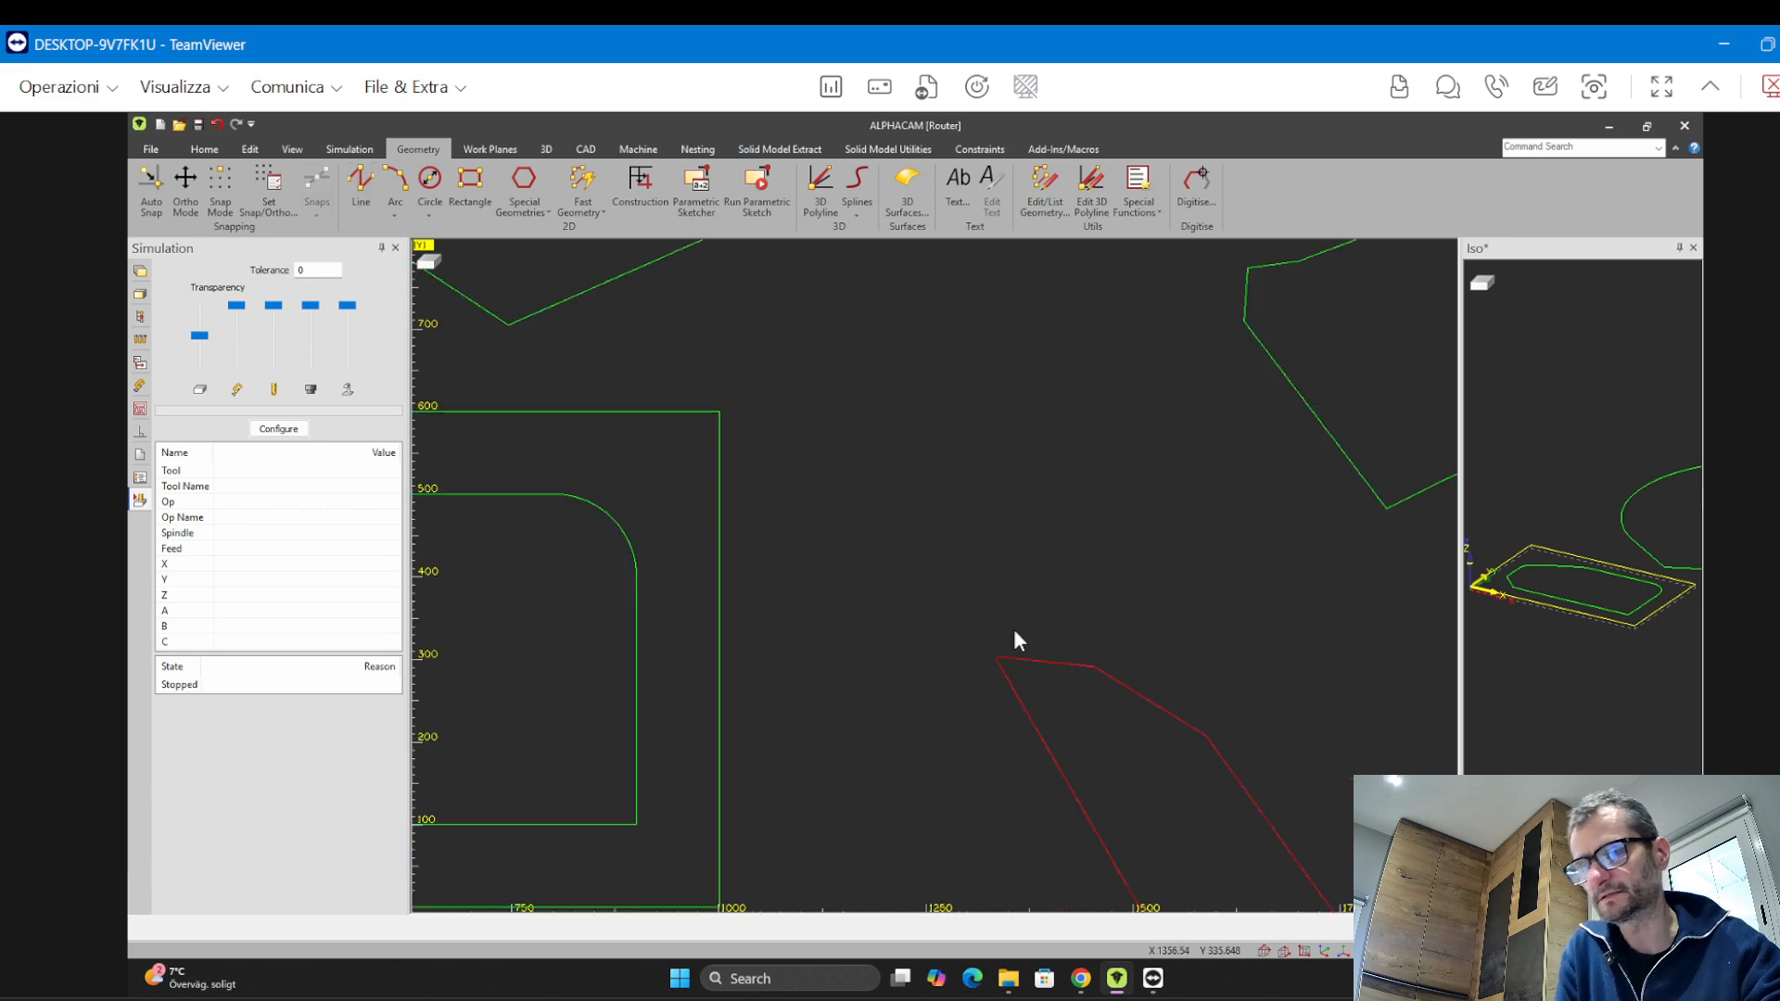
pyautogui.scroll(3, 955, 682)
pyautogui.moveTo(882, 590); pyautogui.dragTo(765, 488, button='middle')
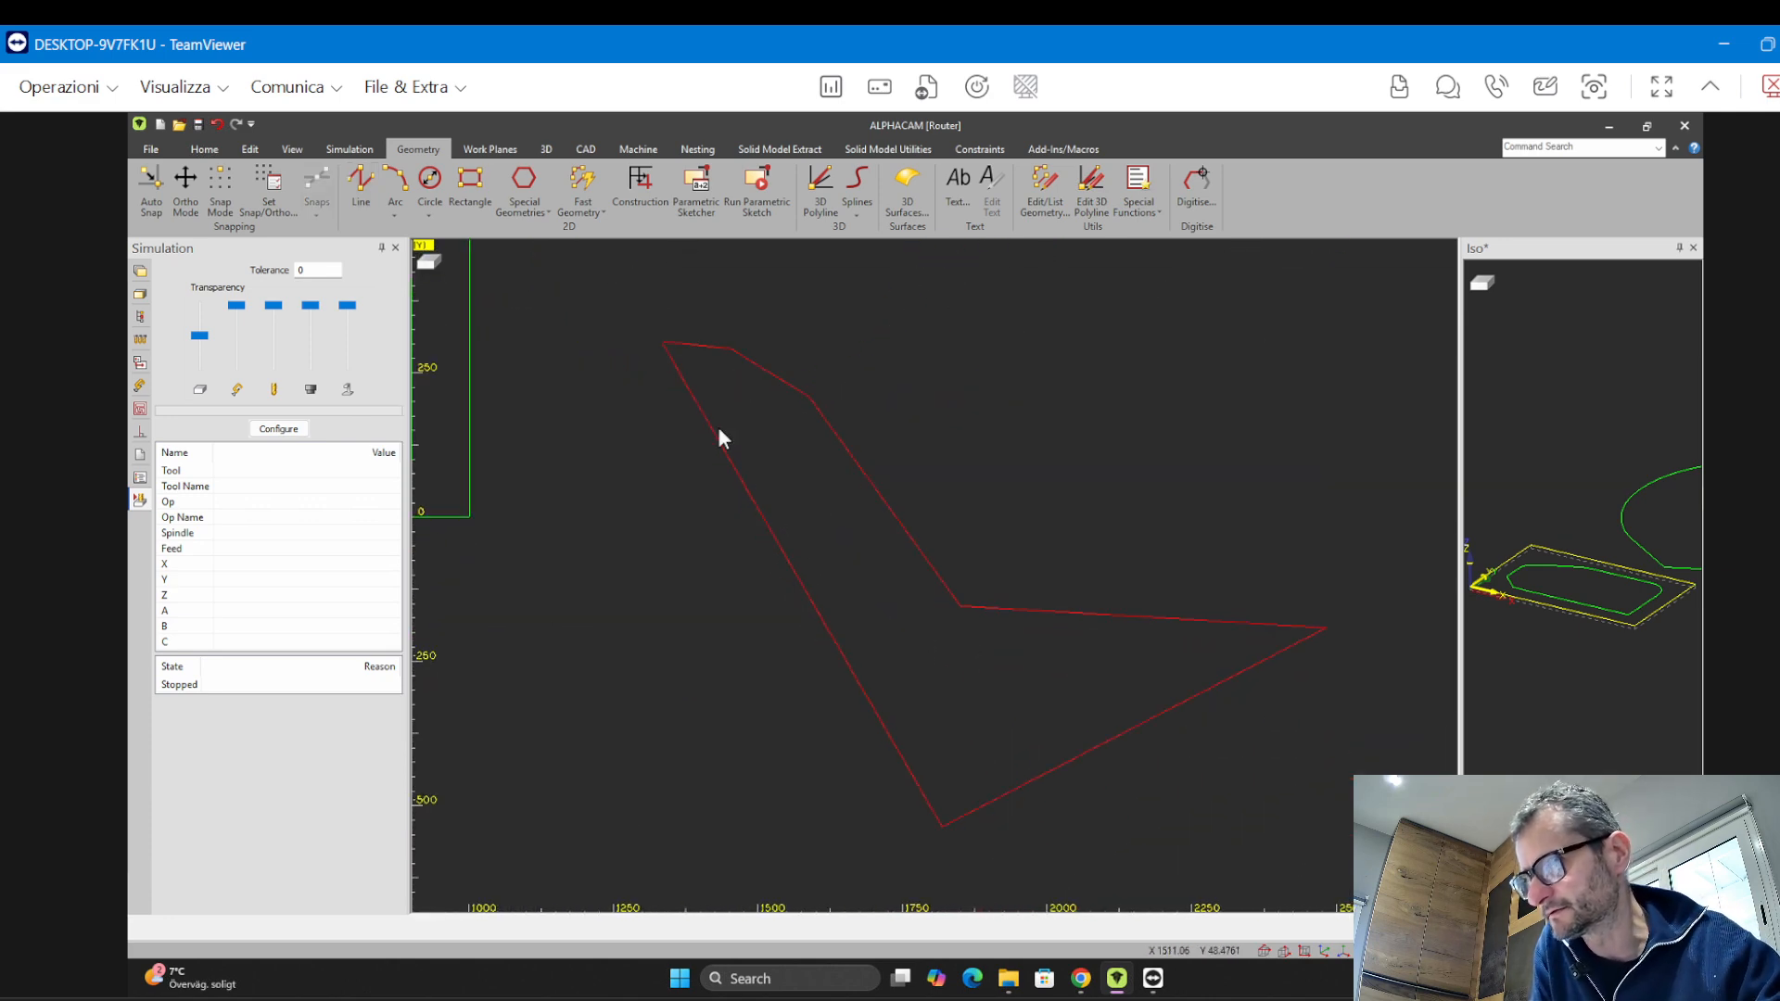
pyautogui.scroll(12, 665, 332)
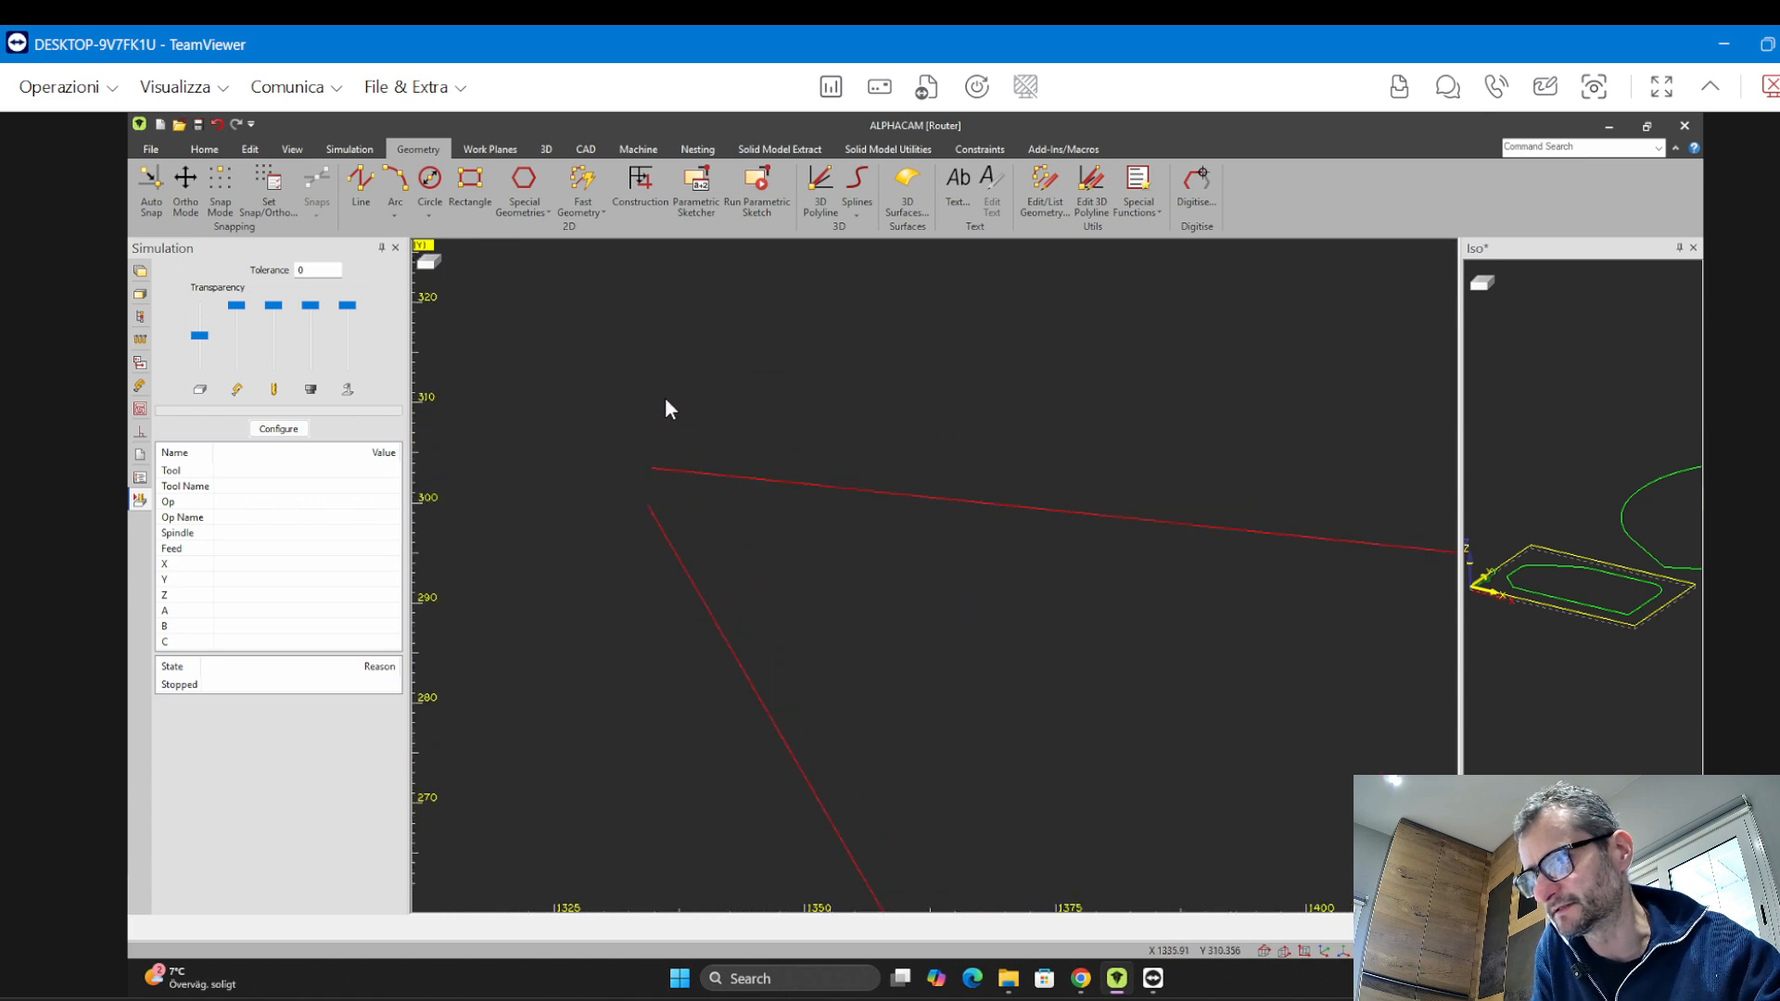
pyautogui.scroll(2, 666, 400)
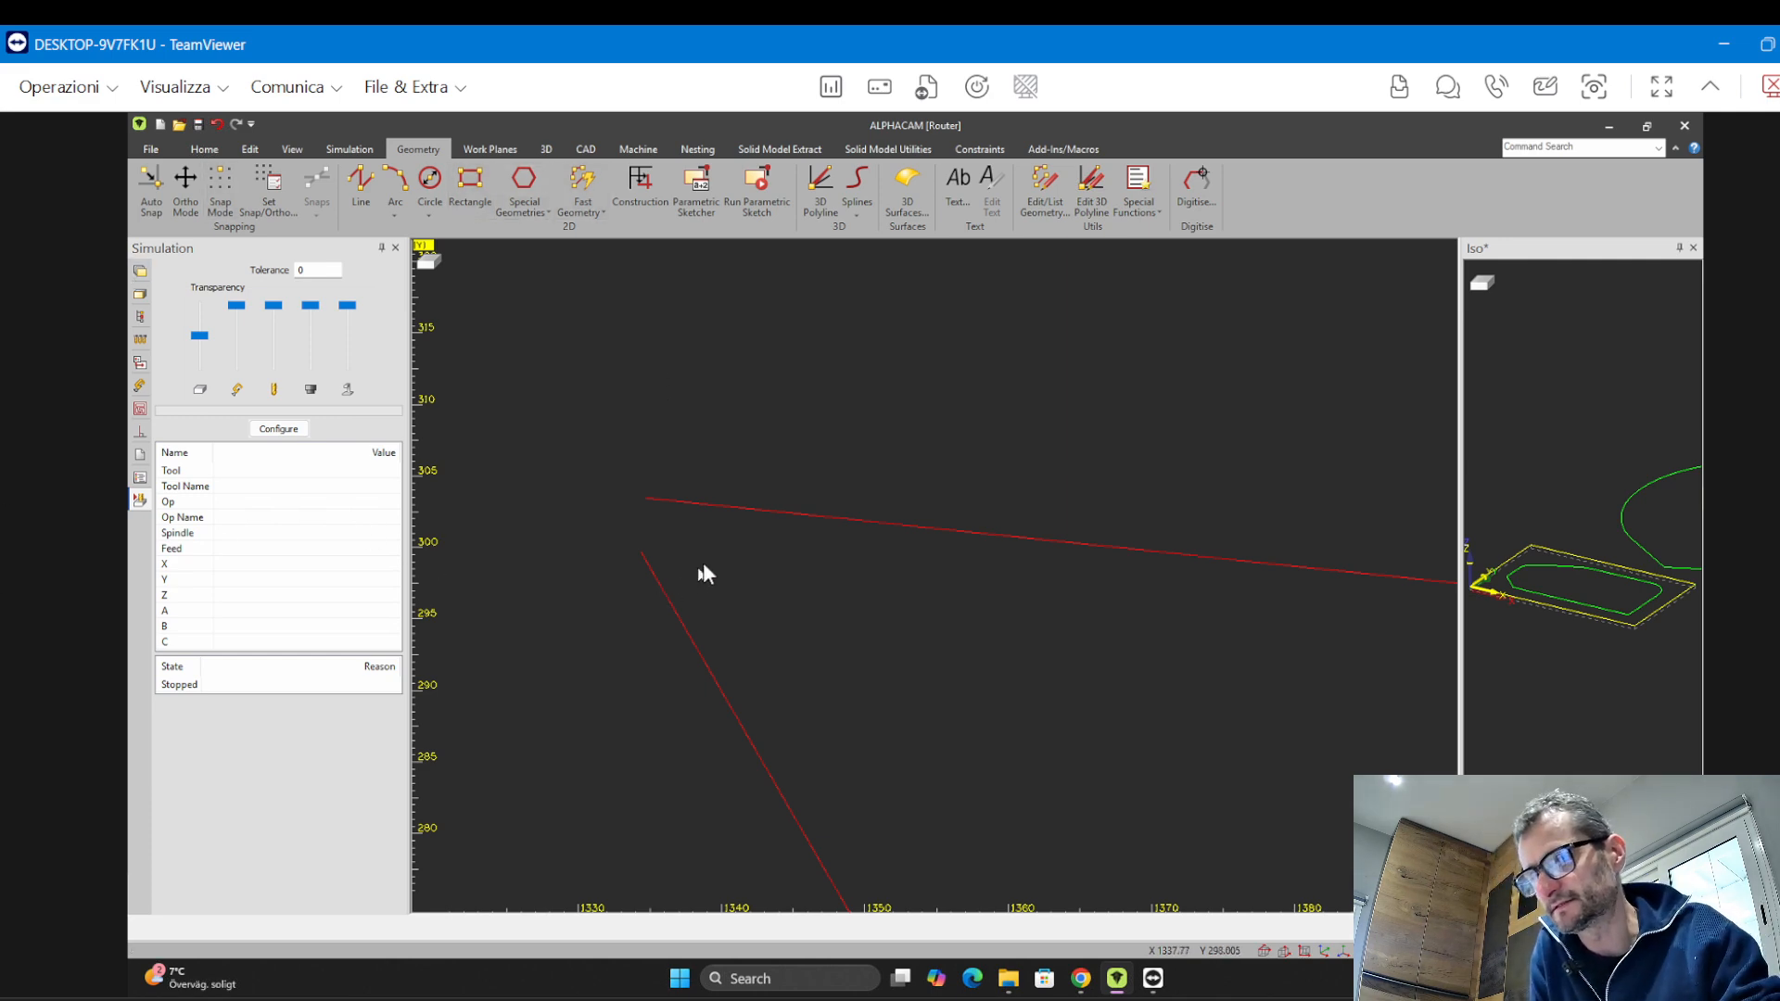
pyautogui.scroll(-5, 709, 561)
pyautogui.scroll(-4, 714, 551)
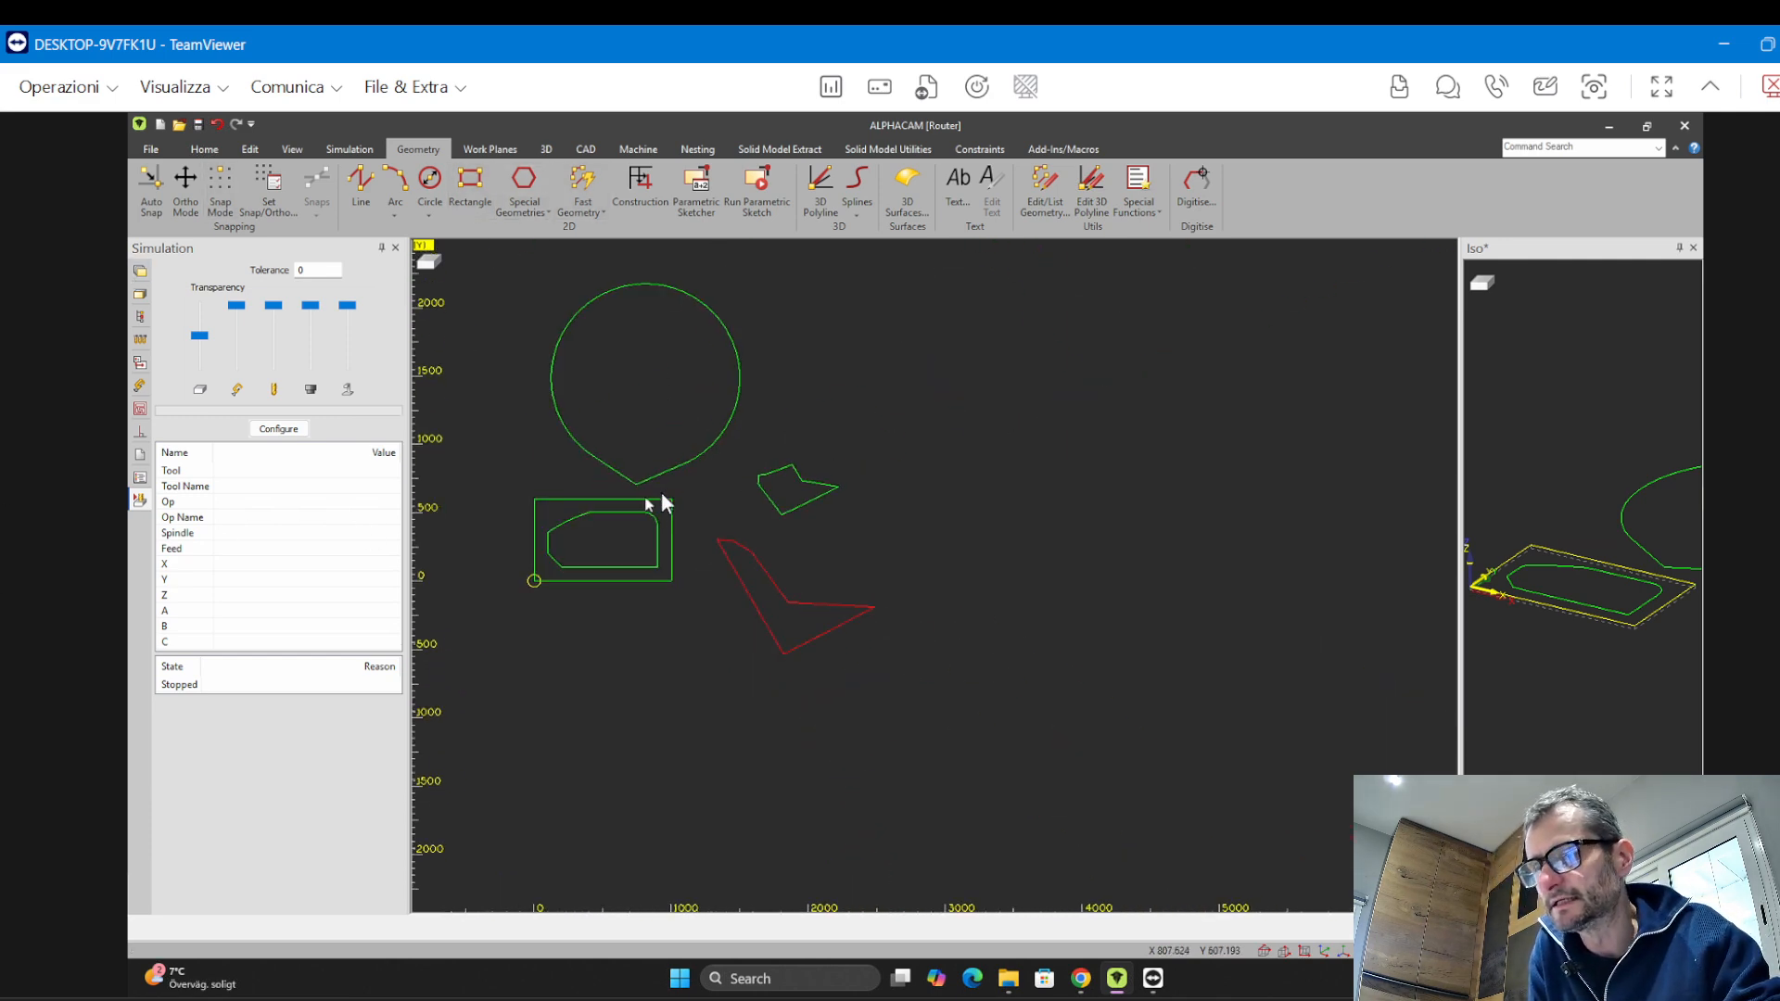
pyautogui.scroll(2, 660, 496)
pyautogui.moveTo(675, 521); pyautogui.dragTo(847, 536, button='middle')
pyautogui.scroll(1, 755, 532)
pyautogui.scroll(-2, 842, 554)
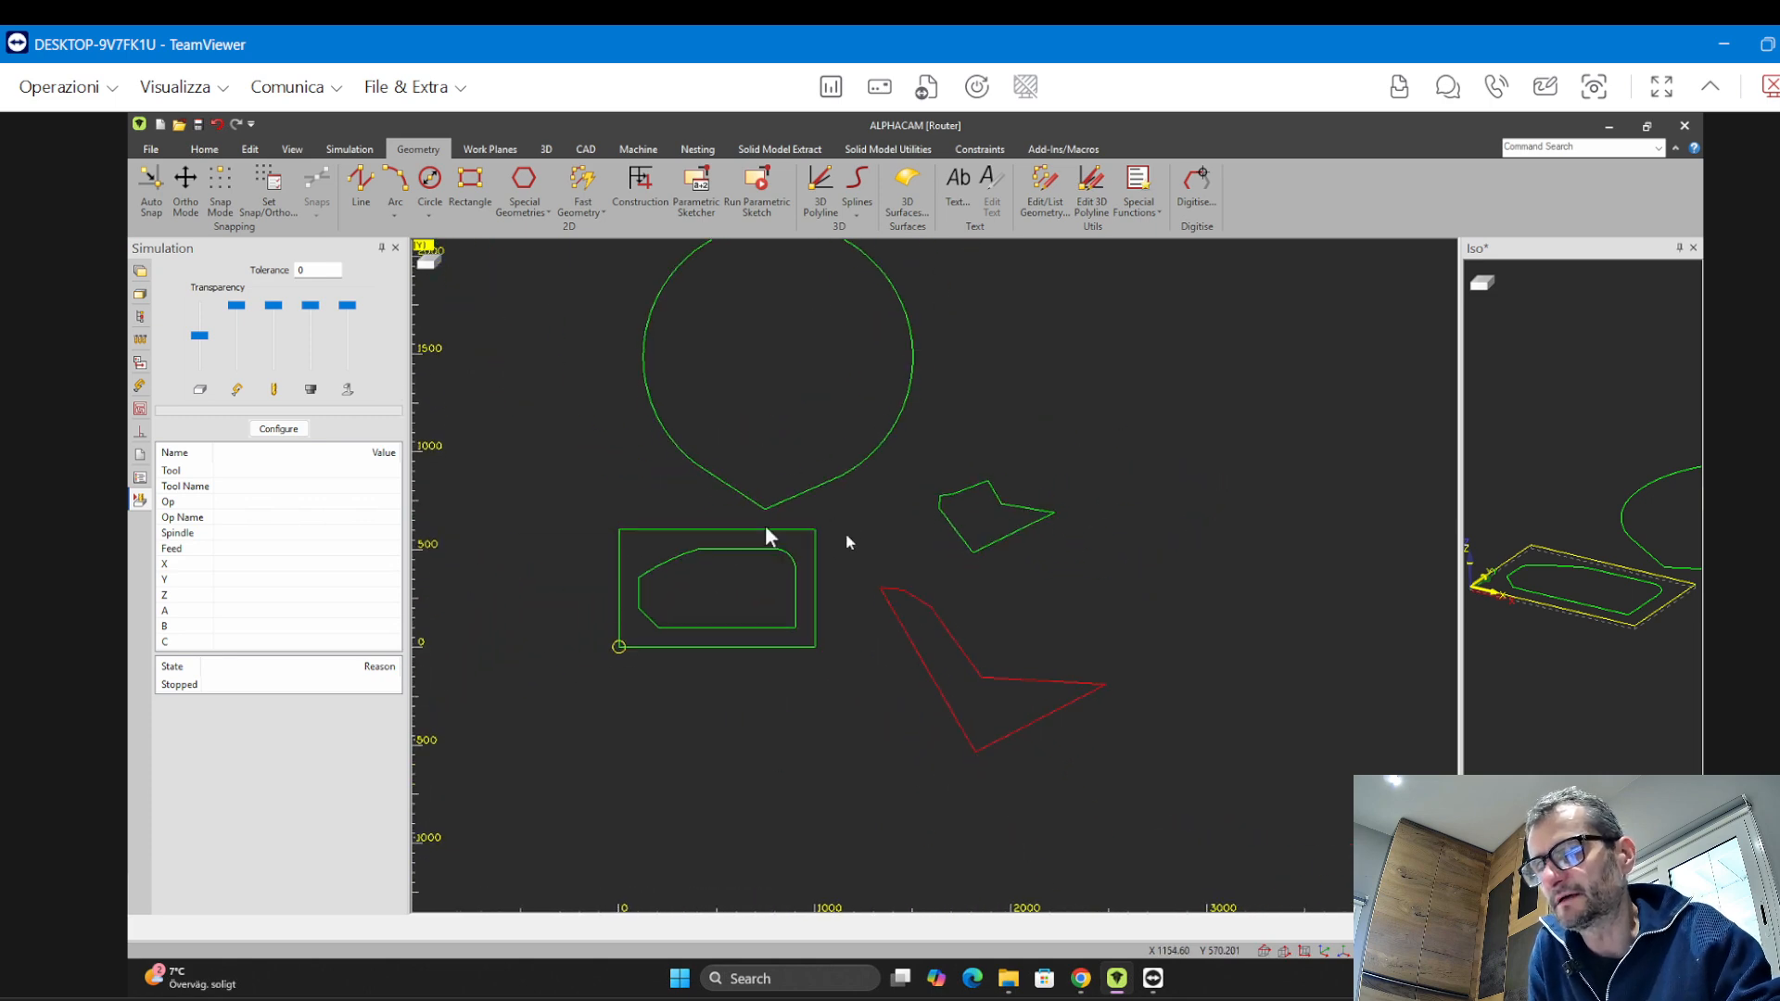
# Delete the teardrop, the small polygon and the new line profile
pyautogui.click(247, 149)
pyautogui.click(205, 195)
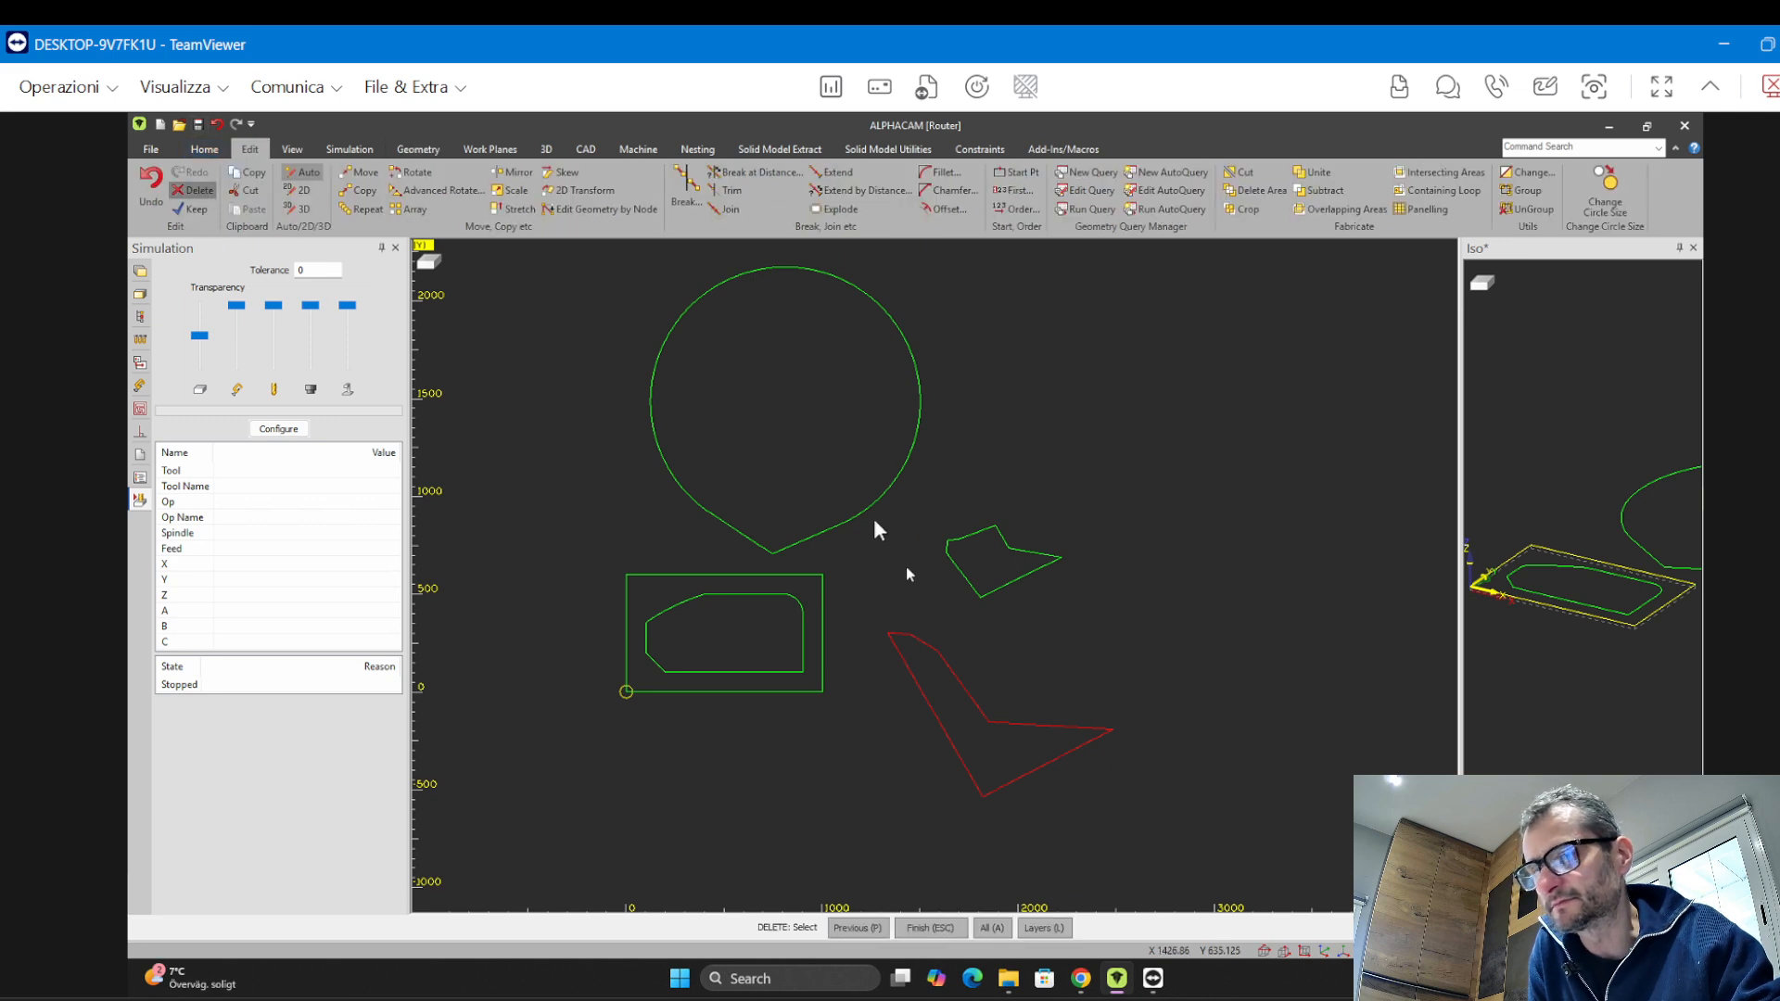
pyautogui.moveTo(1119, 842); pyautogui.dragTo(893, 481)
pyautogui.click(697, 298)
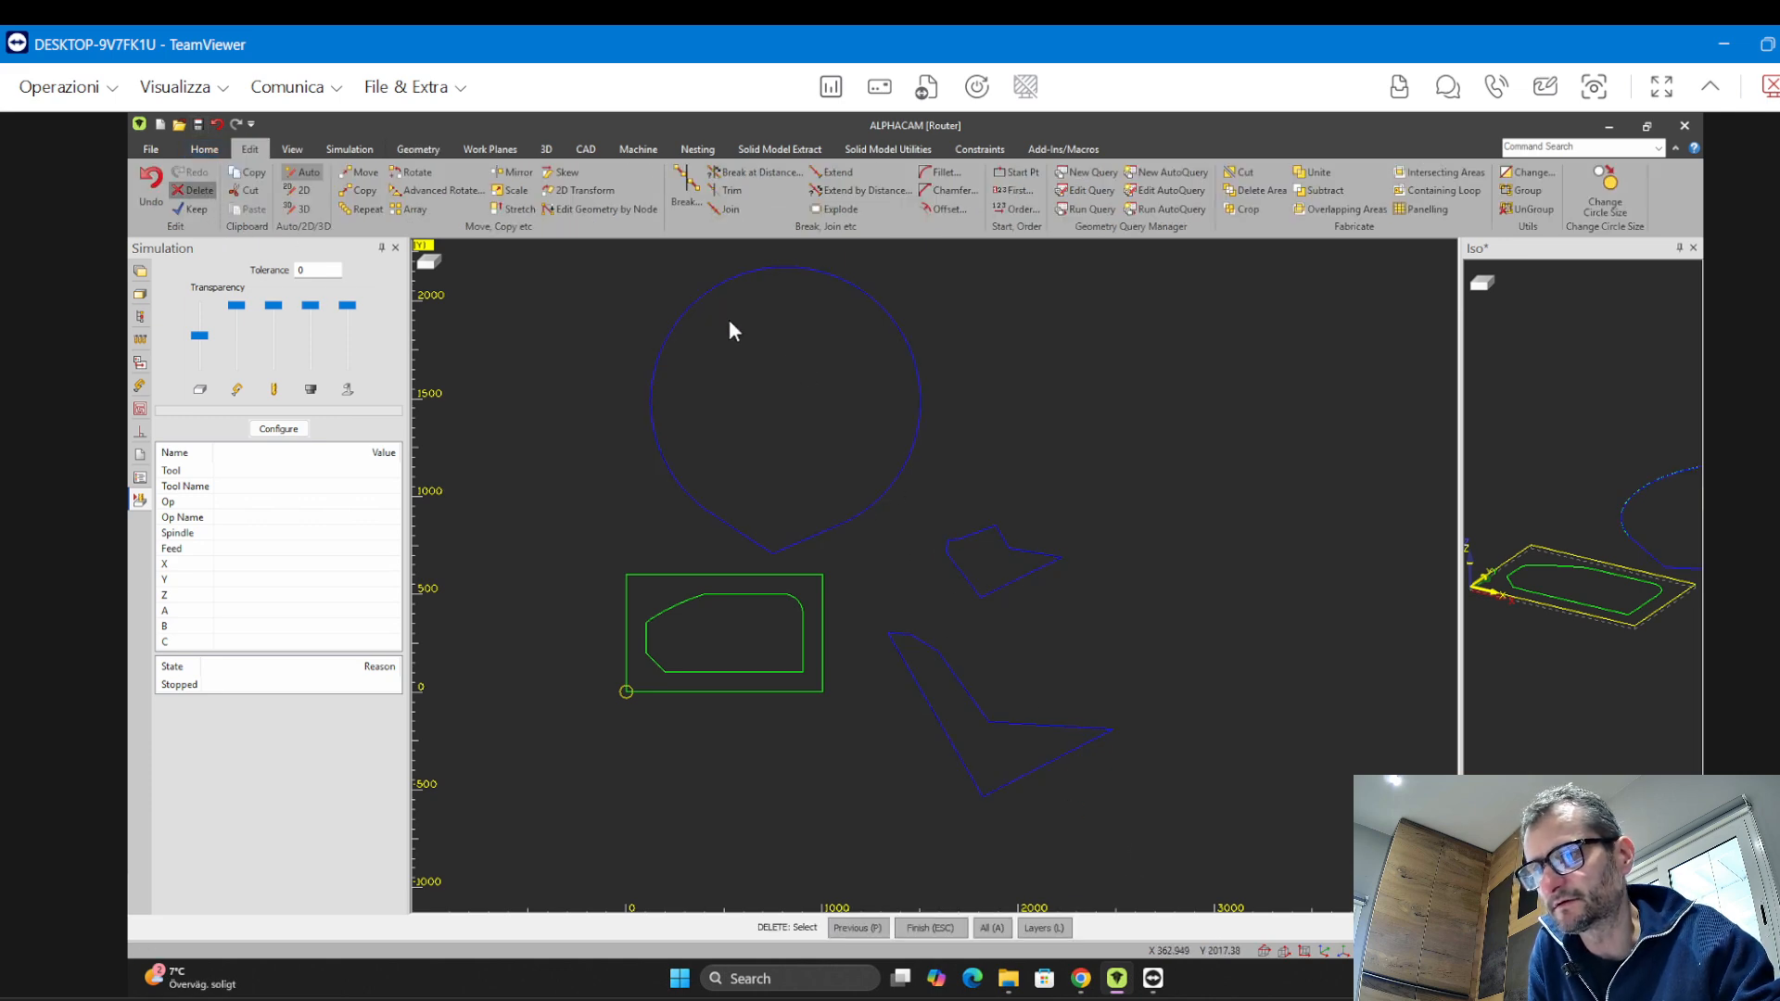
pyautogui.press('Escape')
pyautogui.click(886, 579)
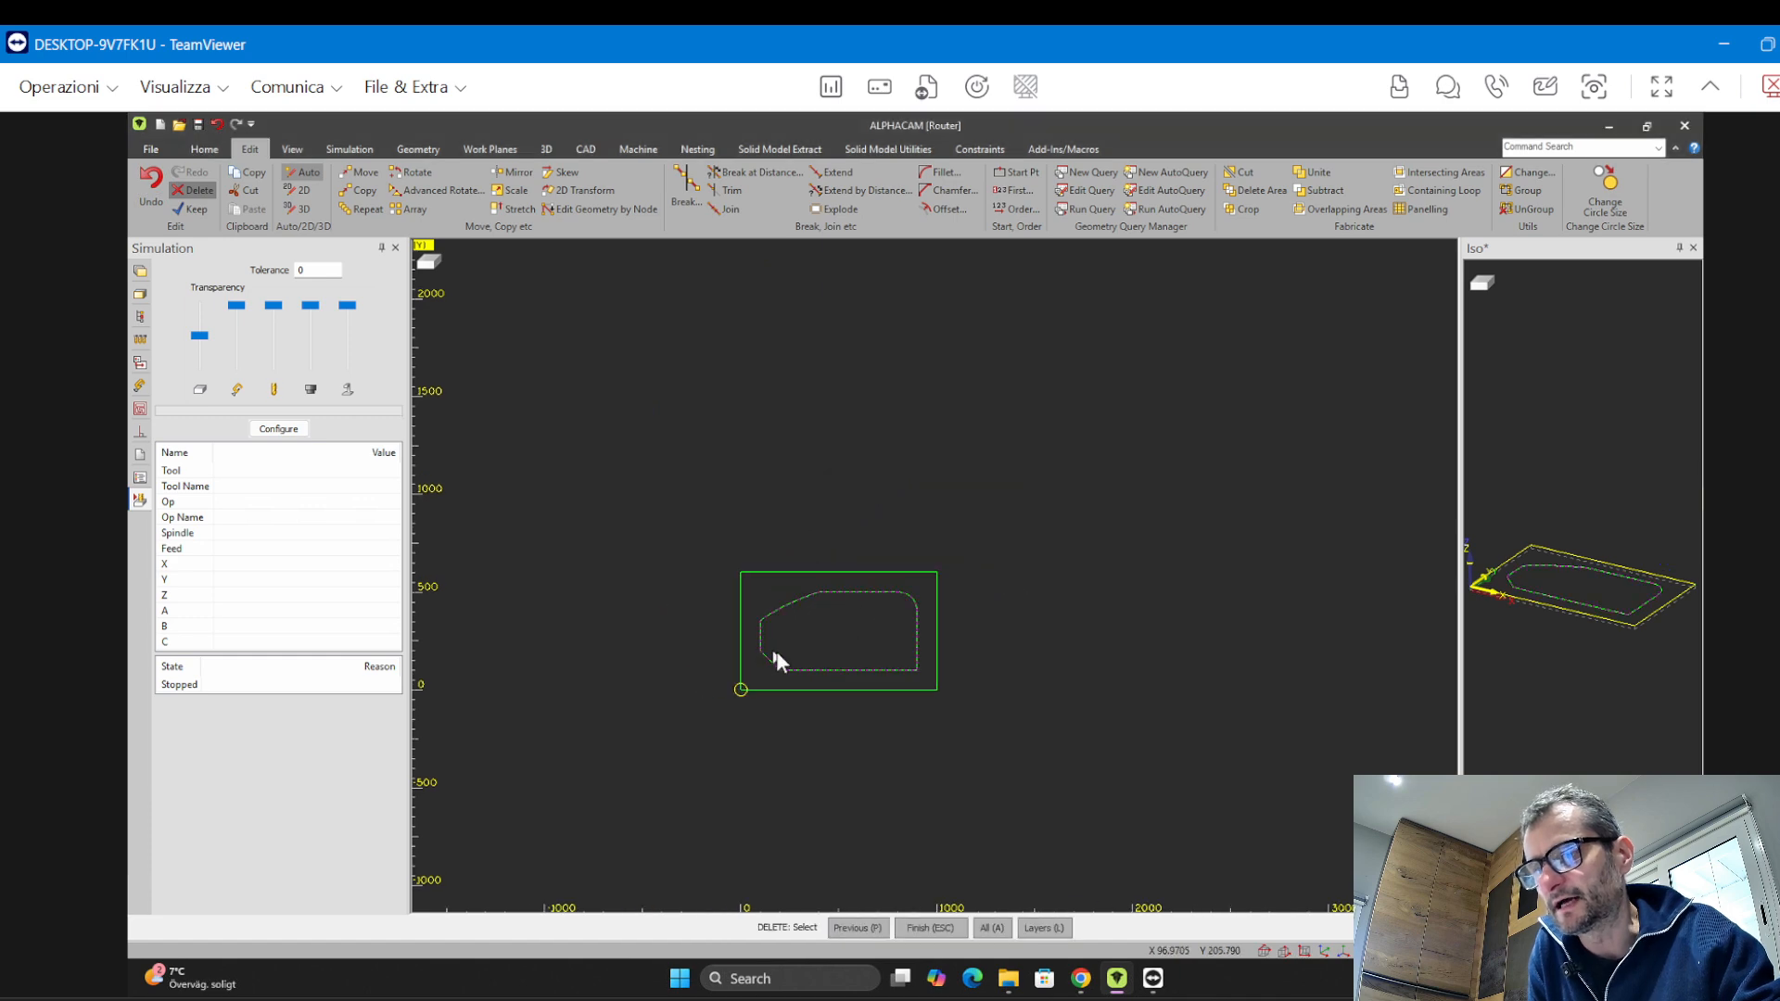
pyautogui.scroll(8, 780, 651)
pyautogui.scroll(-3, 709, 598)
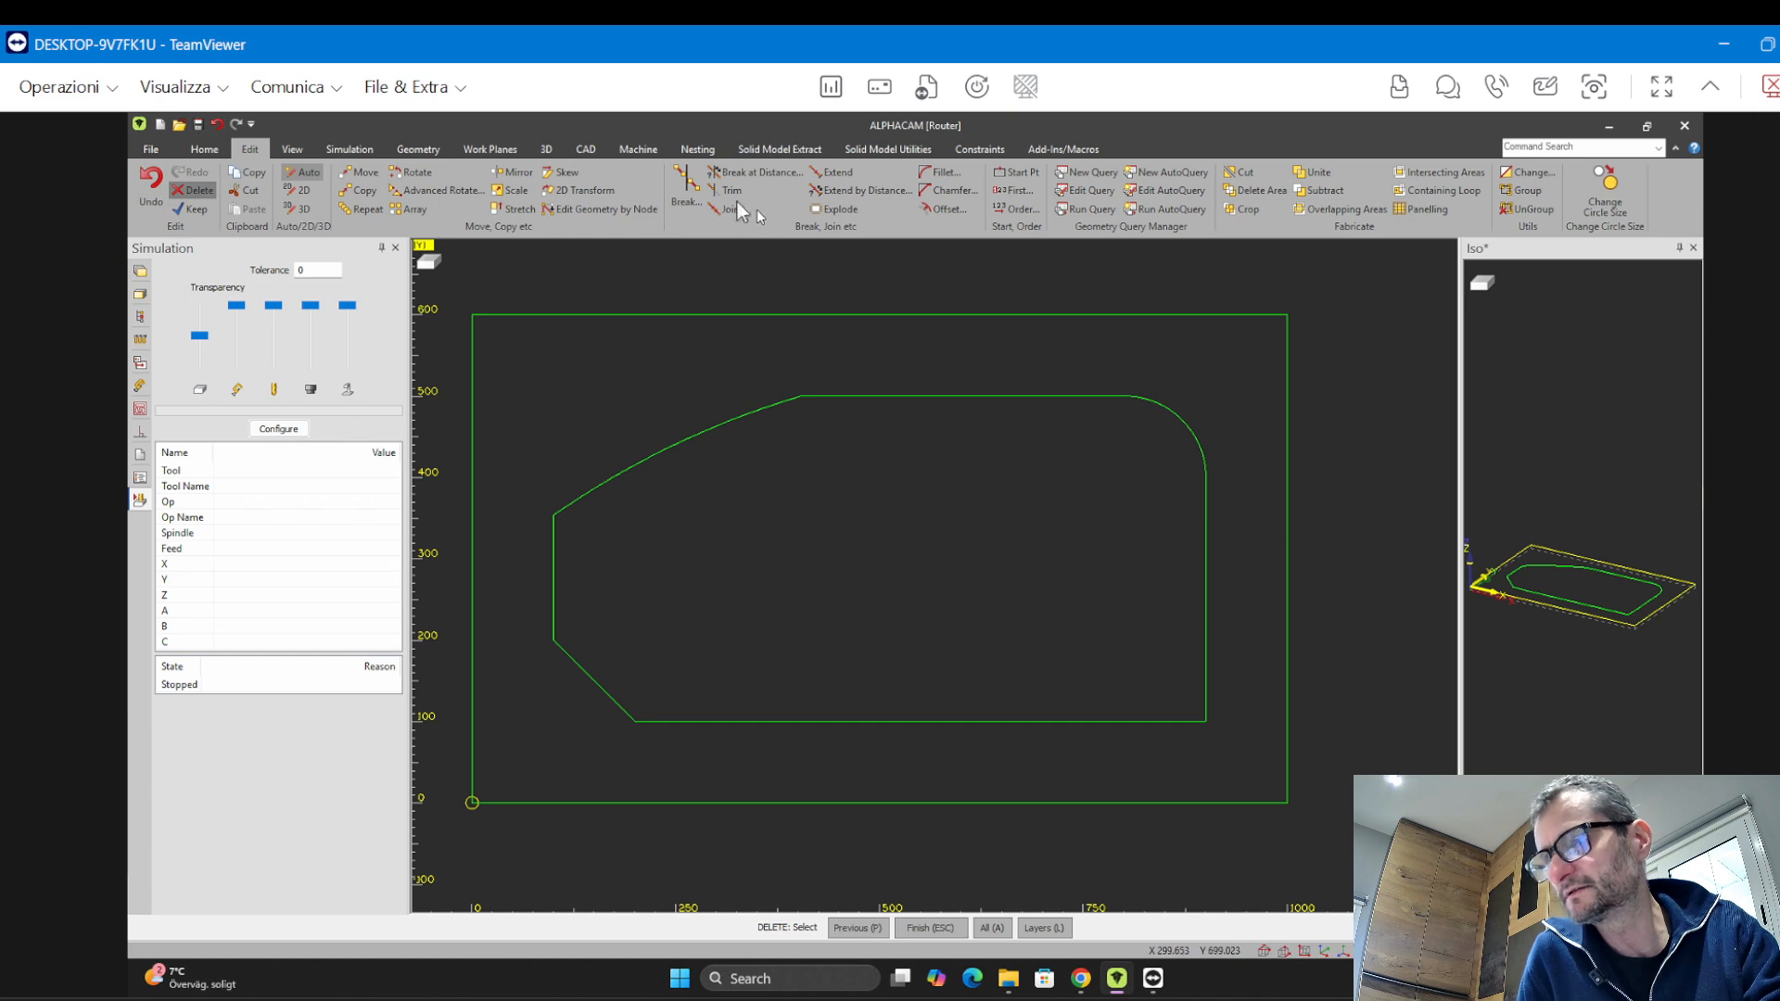
# Select the 103 d20 heg skrubb tool from the tool library
pyautogui.click(638, 149)
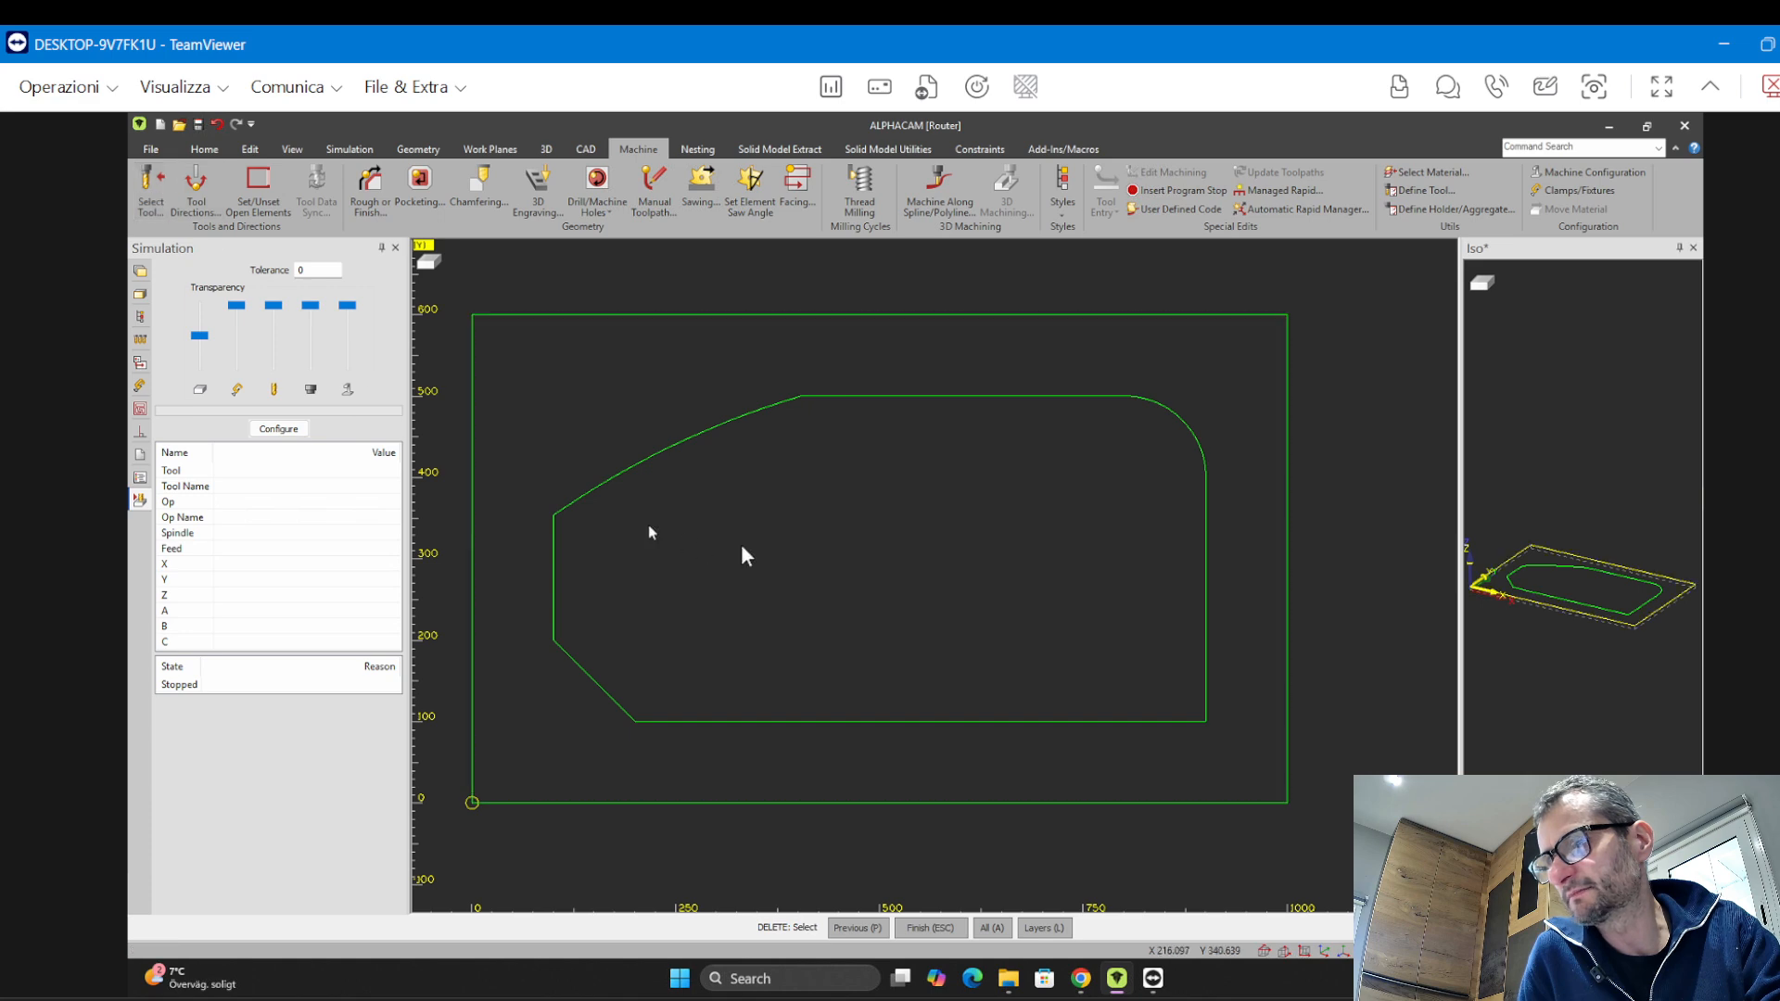
pyautogui.click(165, 195)
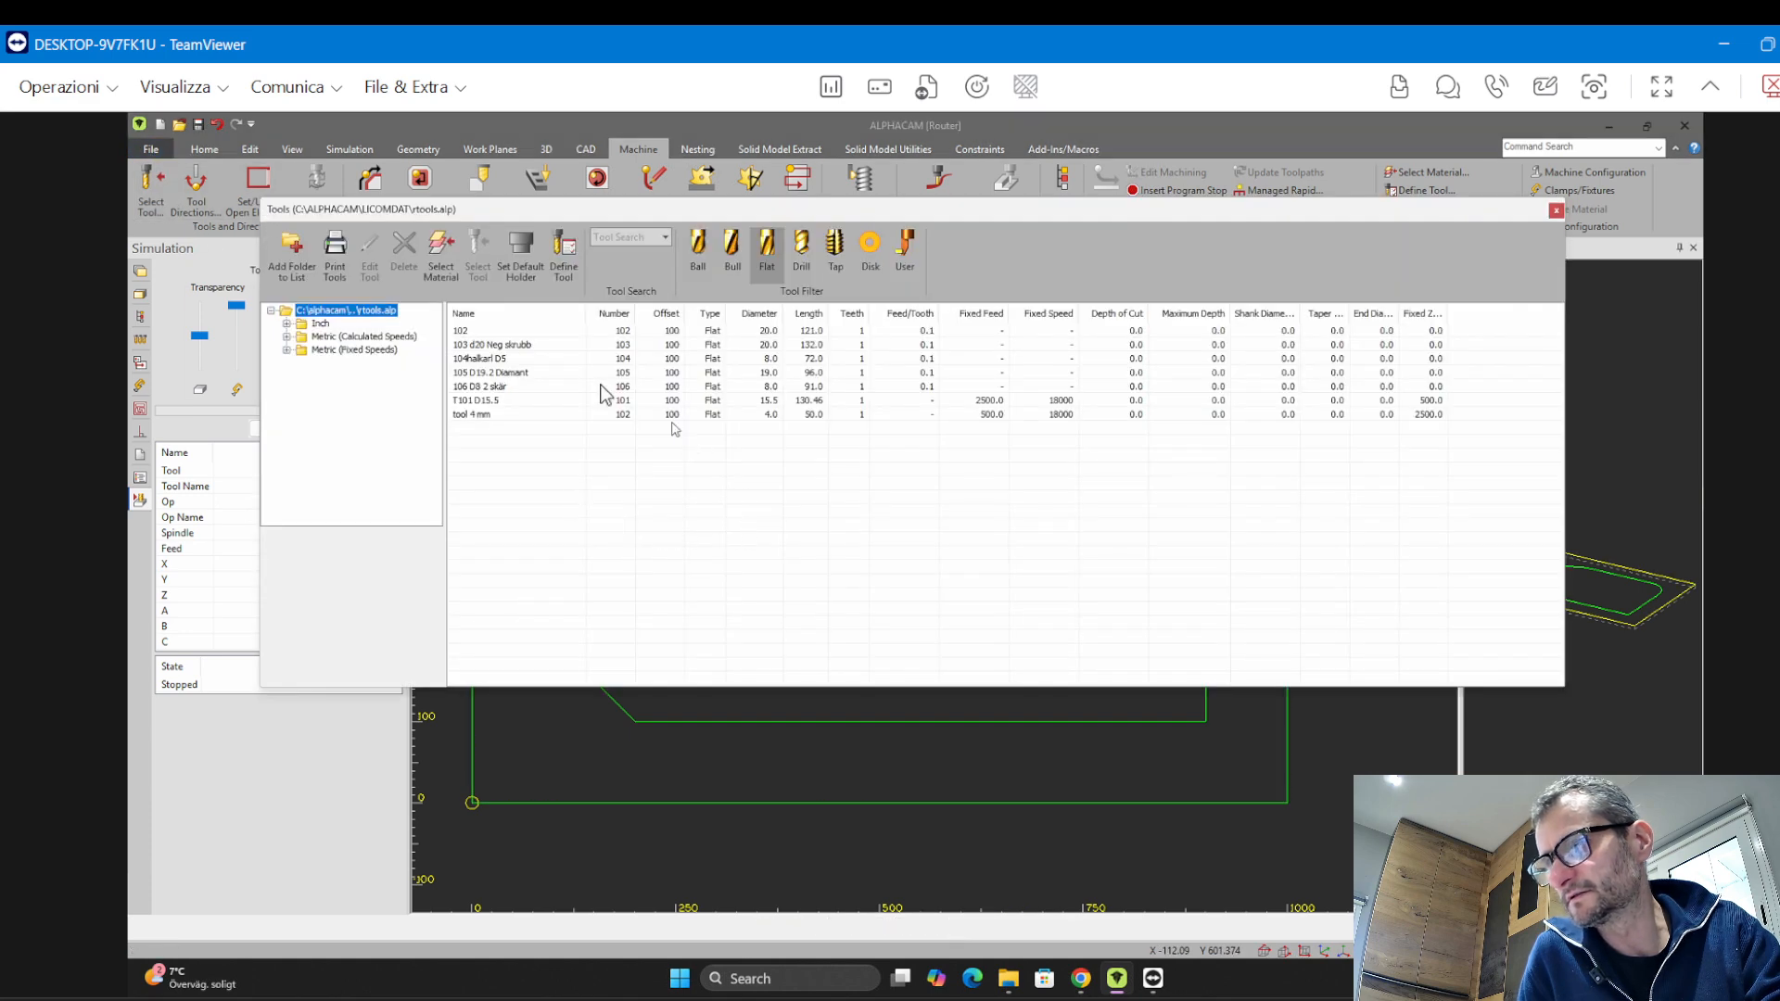
pyautogui.doubleClick(464, 345)
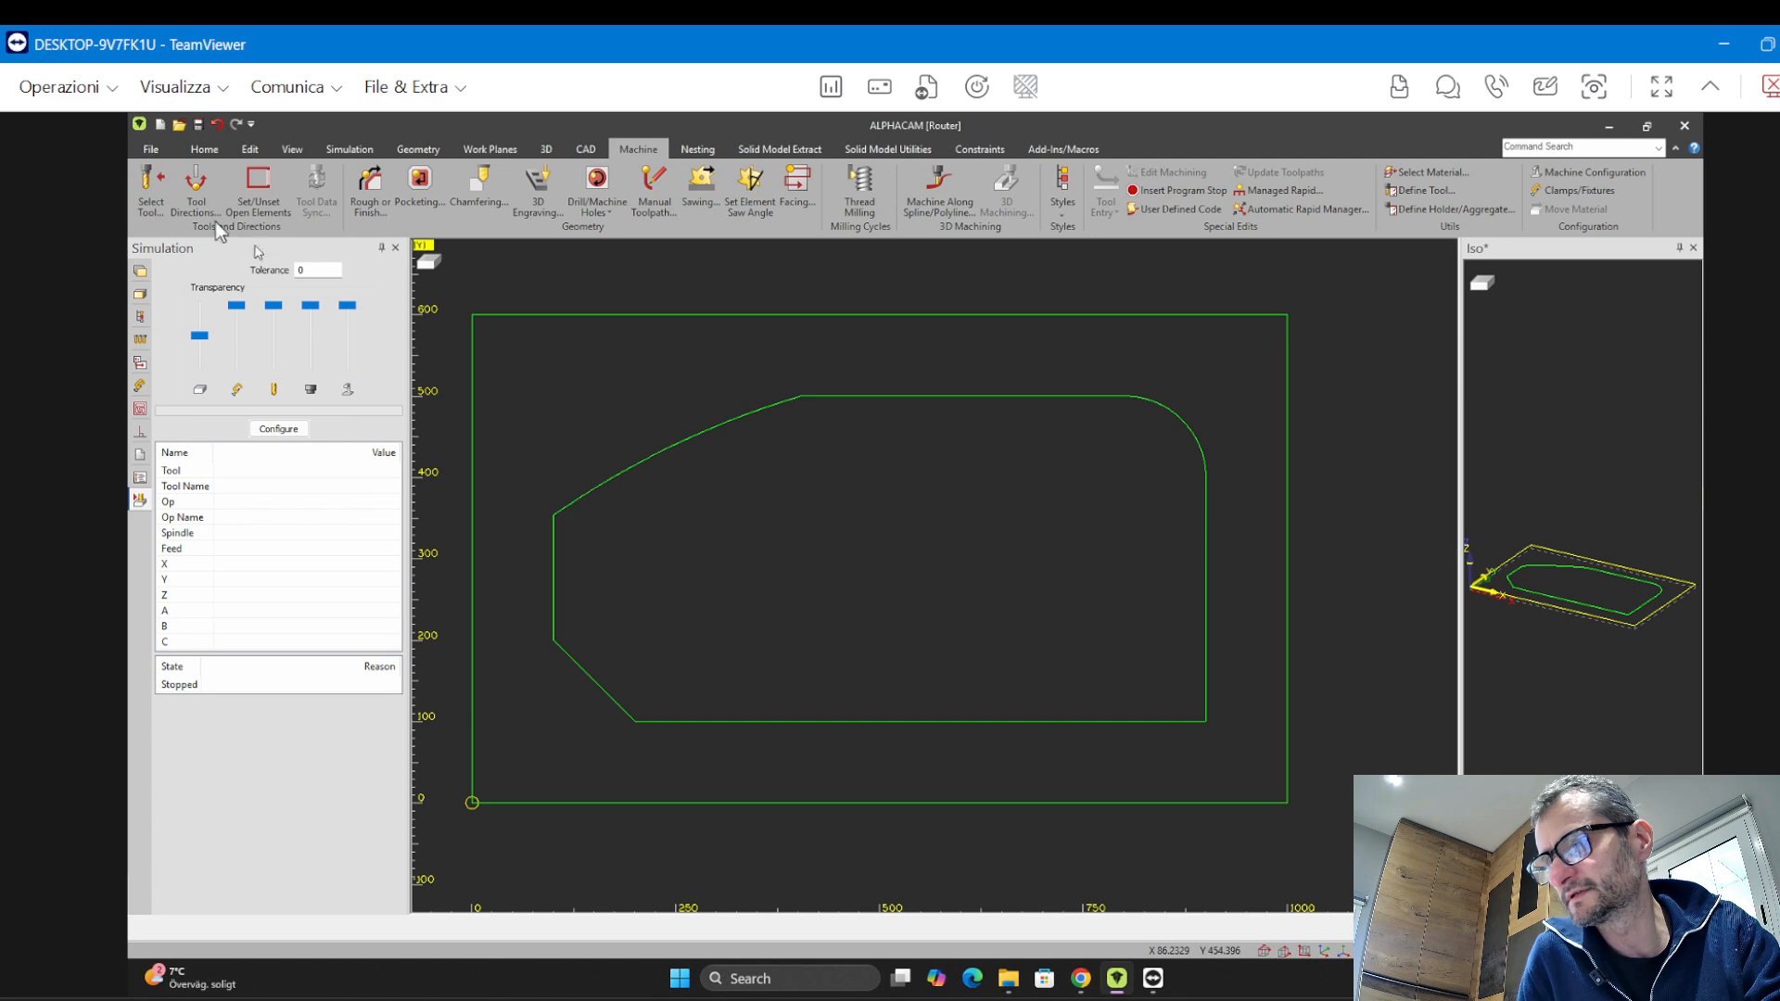
# Set the tool side for closed geometries to Inside and apply it to the profile
pyautogui.click(197, 204)
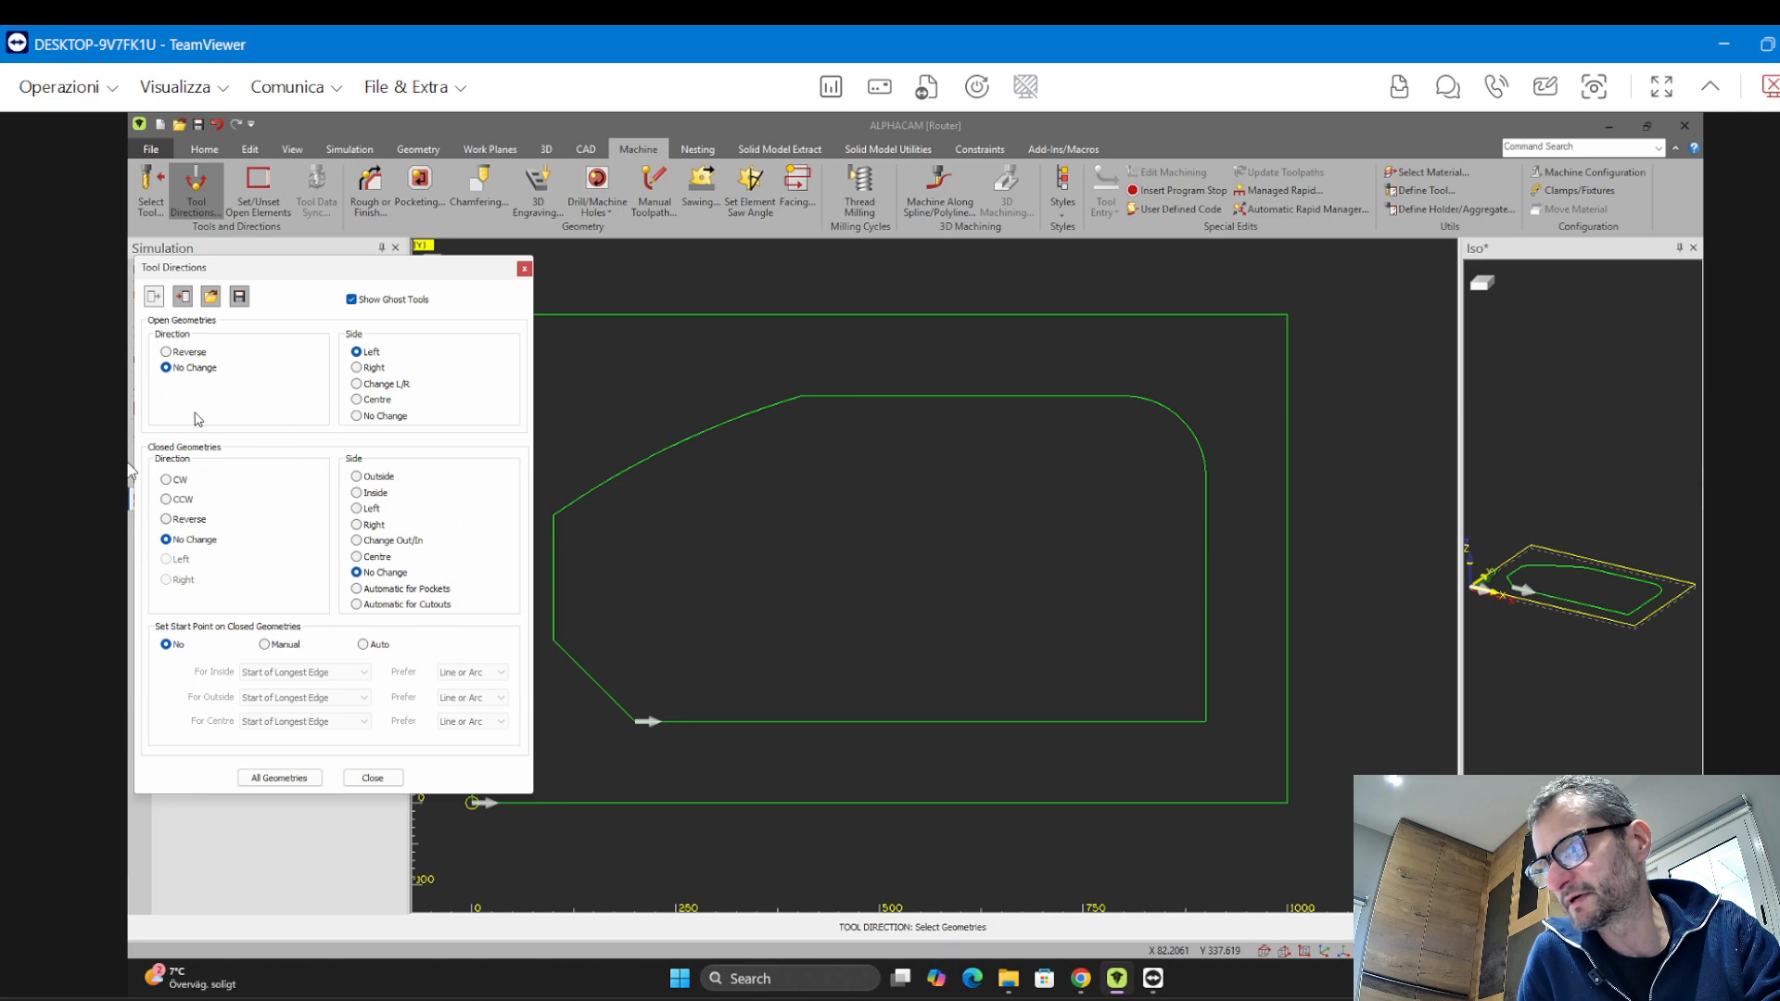
pyautogui.click(364, 493)
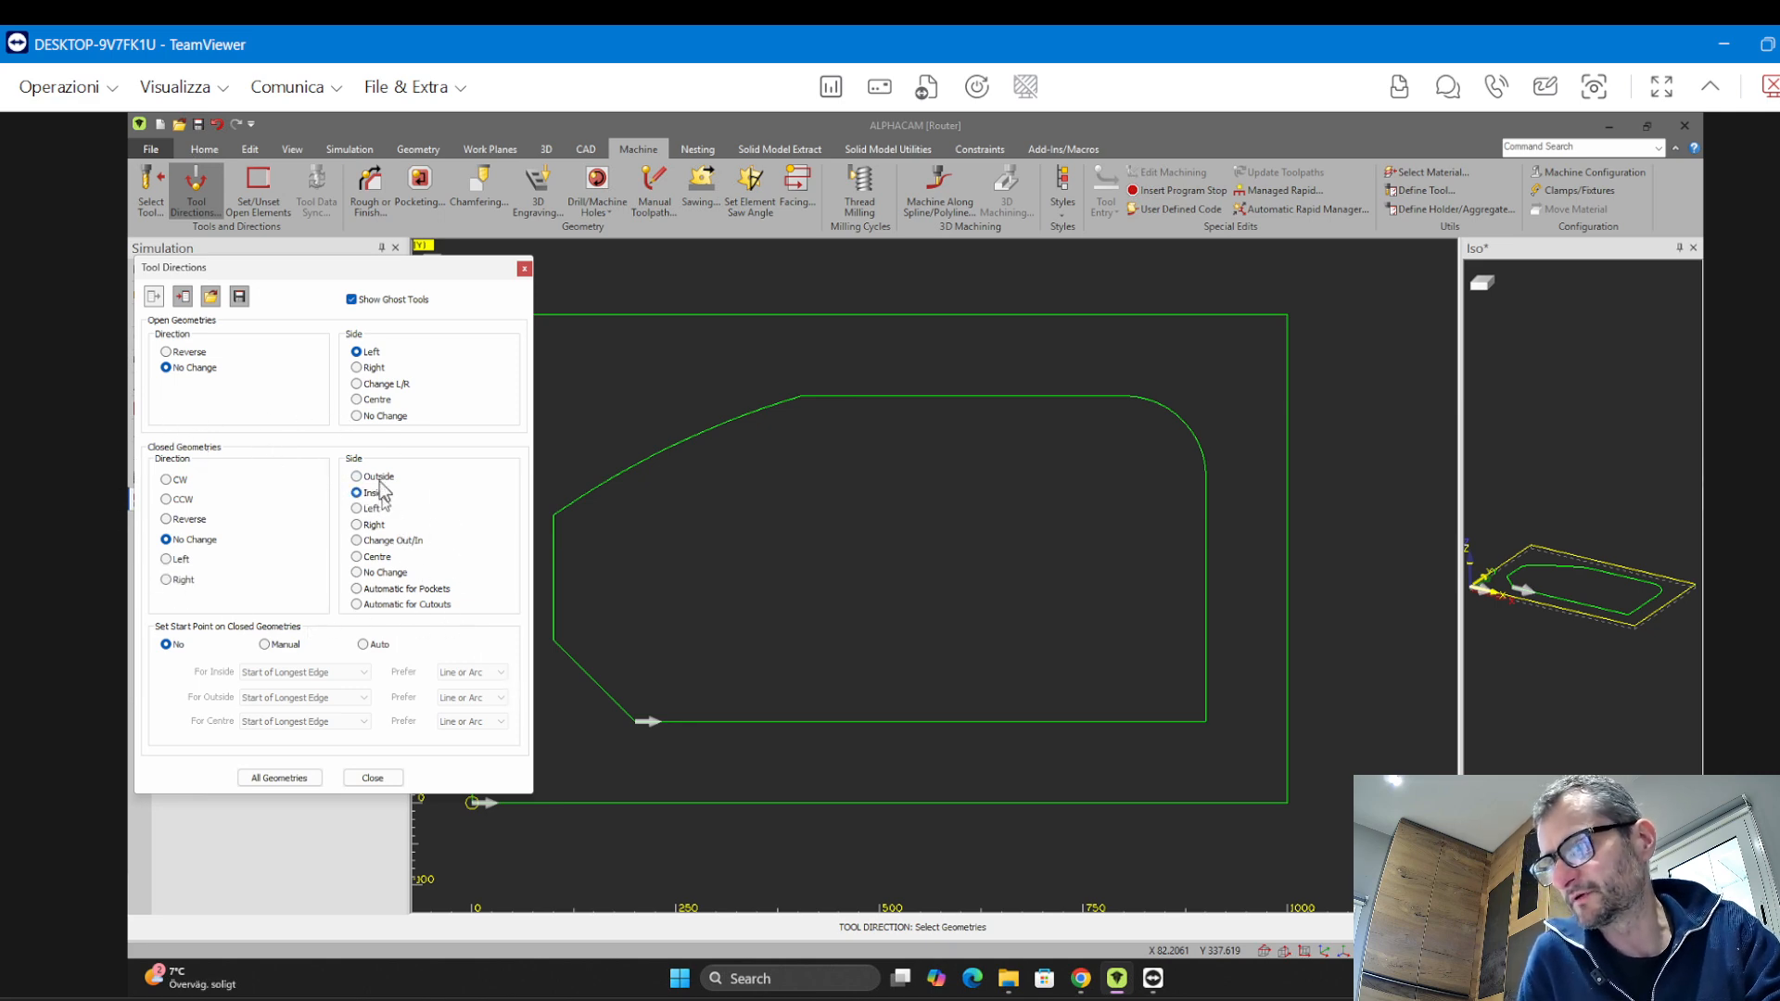
pyautogui.click(605, 485)
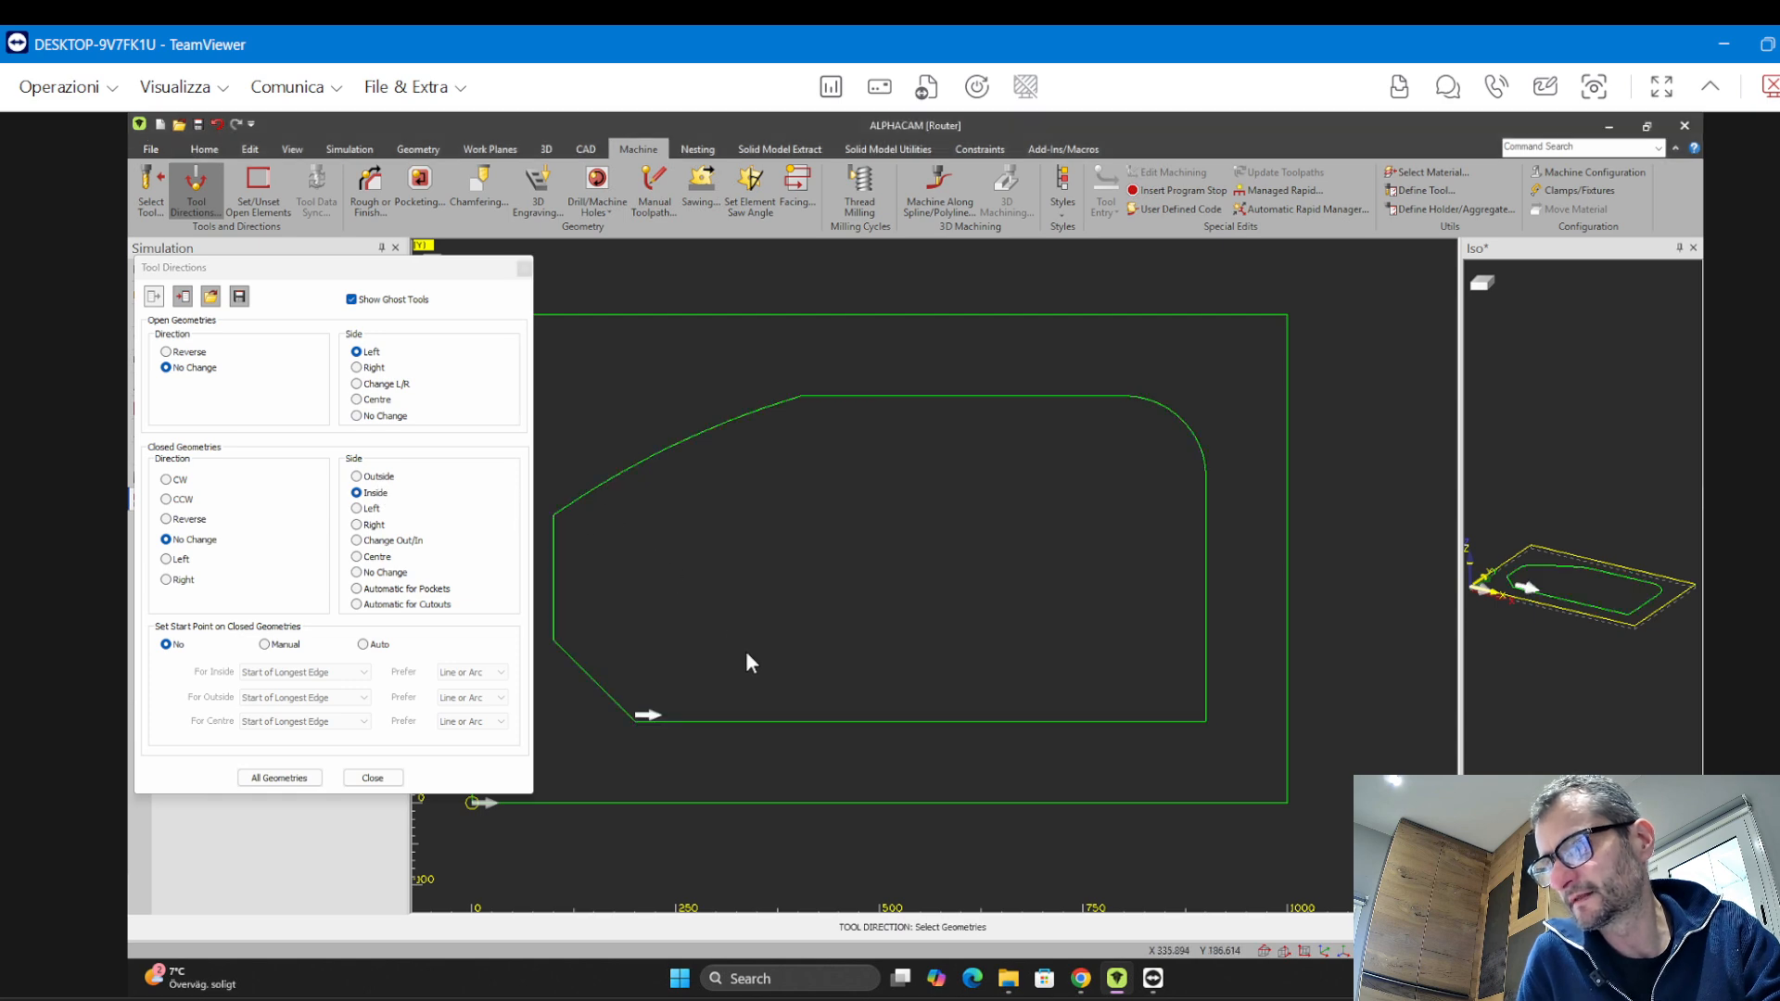
pyautogui.click(395, 780)
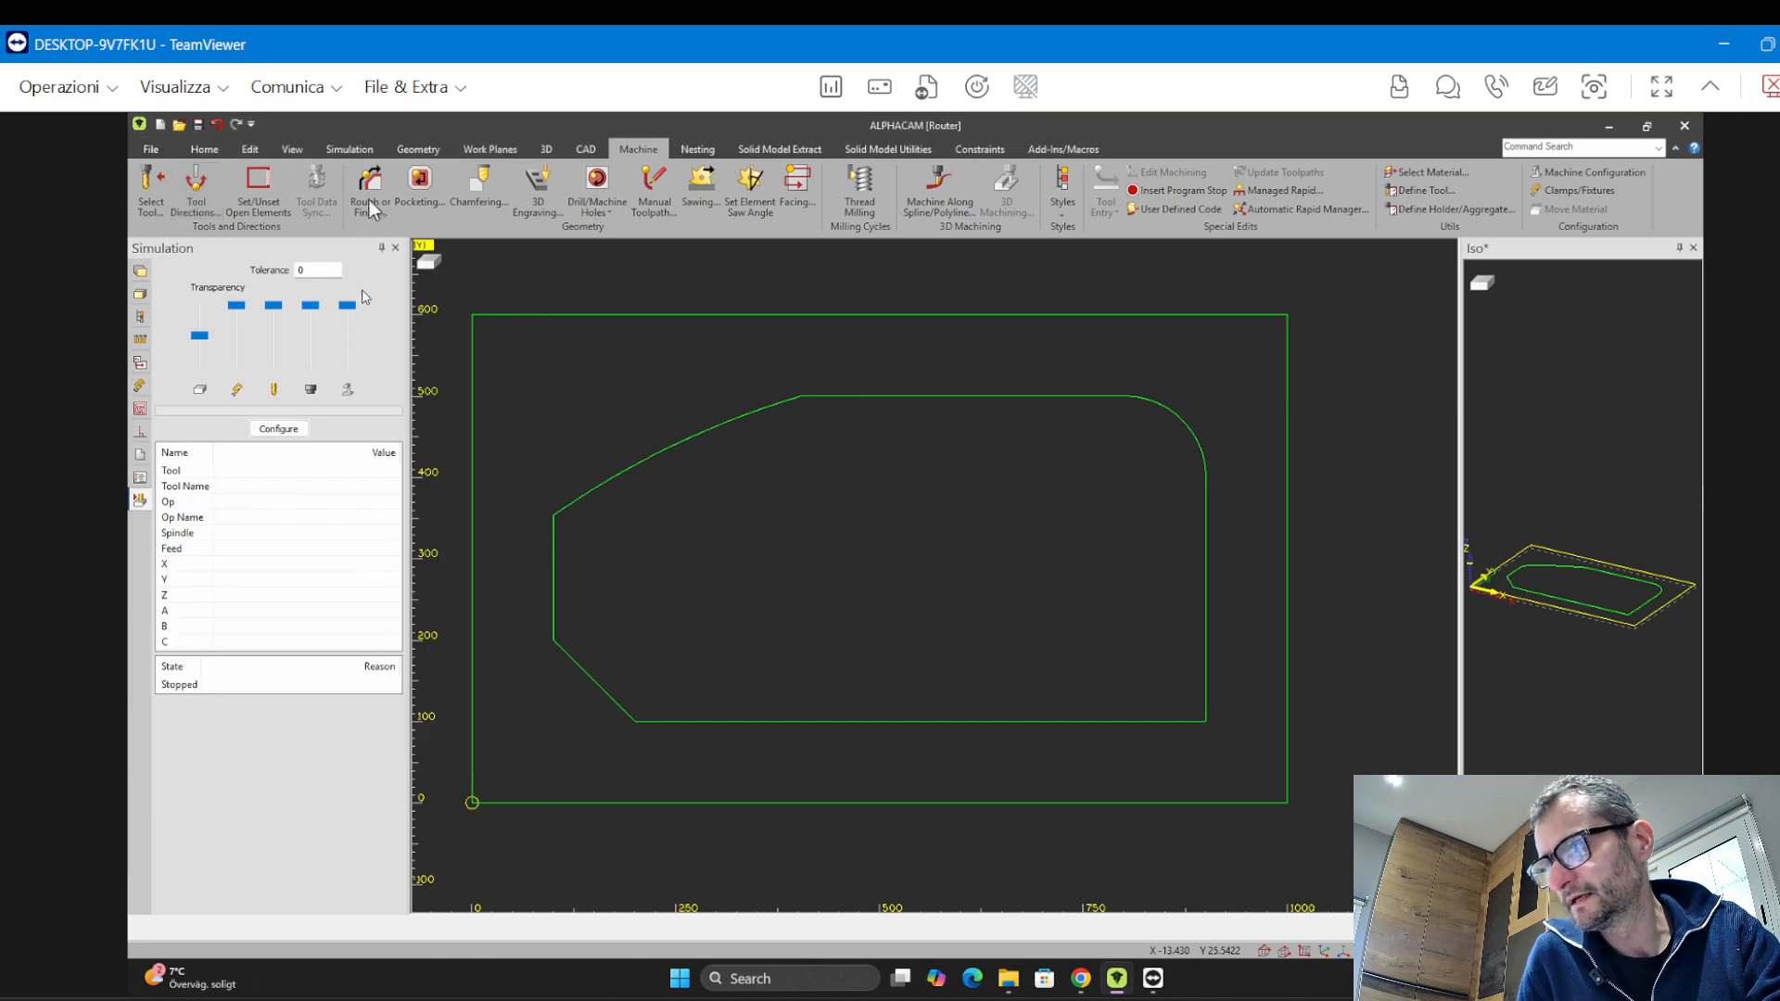
# Create a Rough/Finish vertical sides toolpath on the selected profile, reviewing the General and Levels and Cuts settings
pyautogui.click(370, 188)
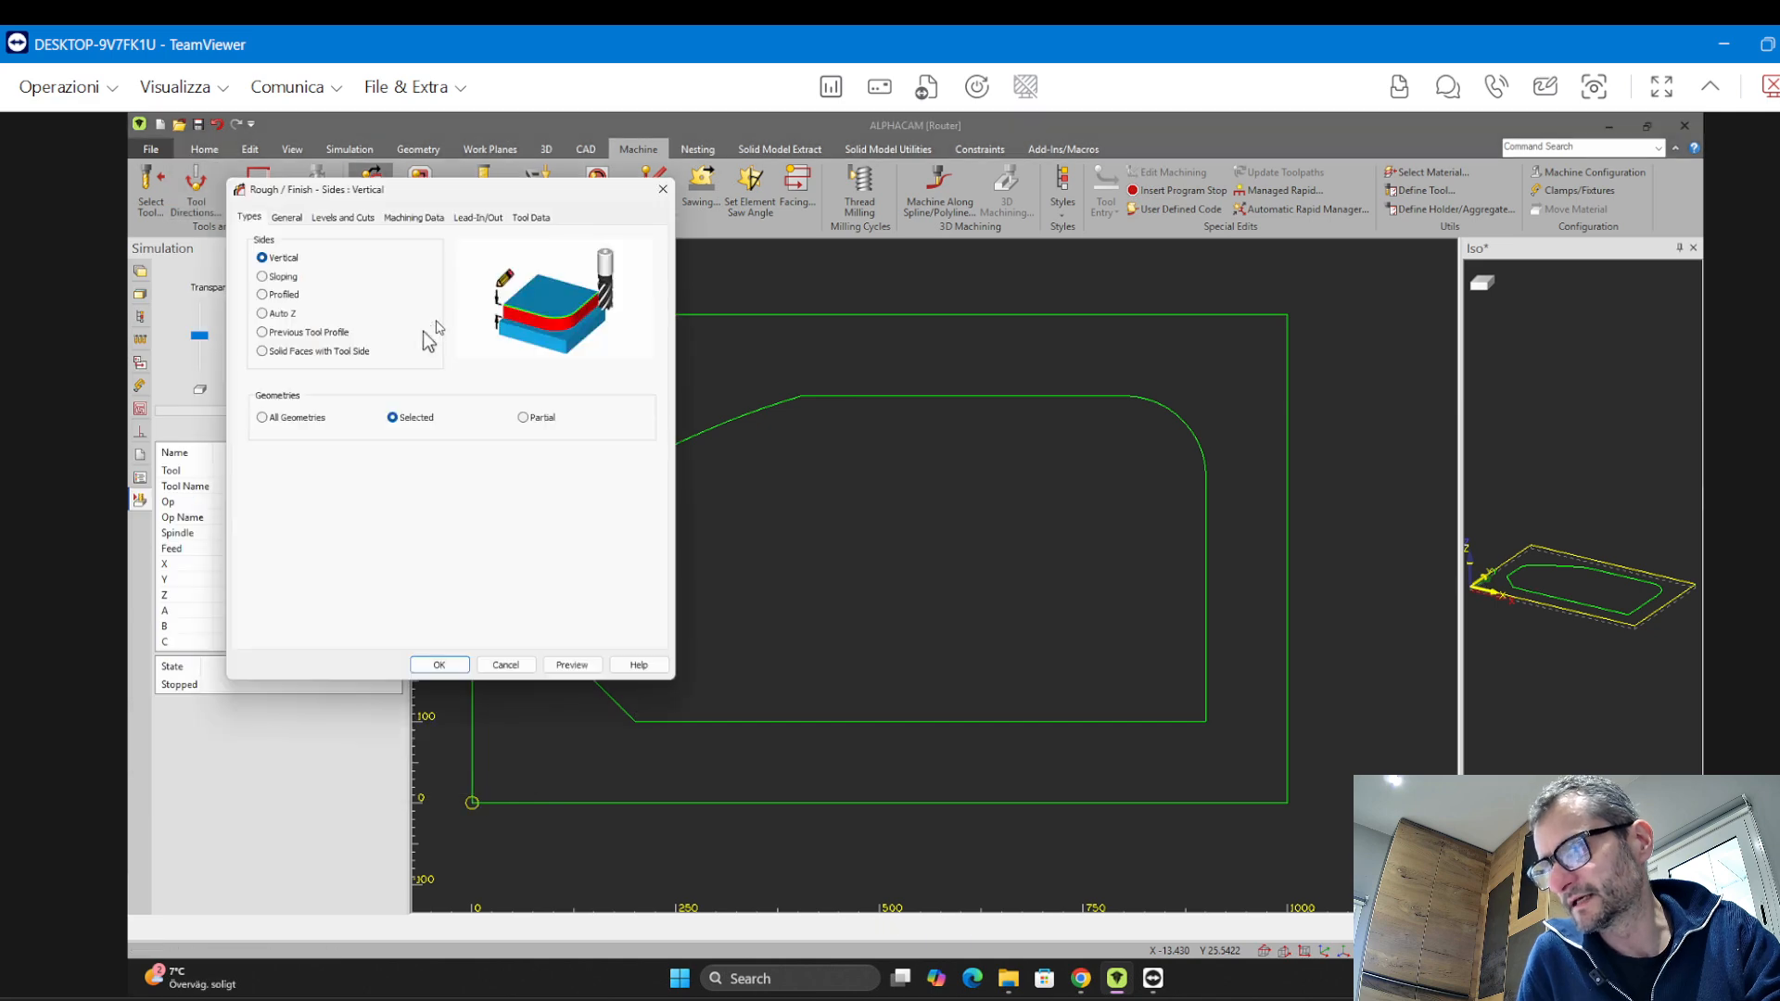
pyautogui.click(286, 217)
pyautogui.click(343, 217)
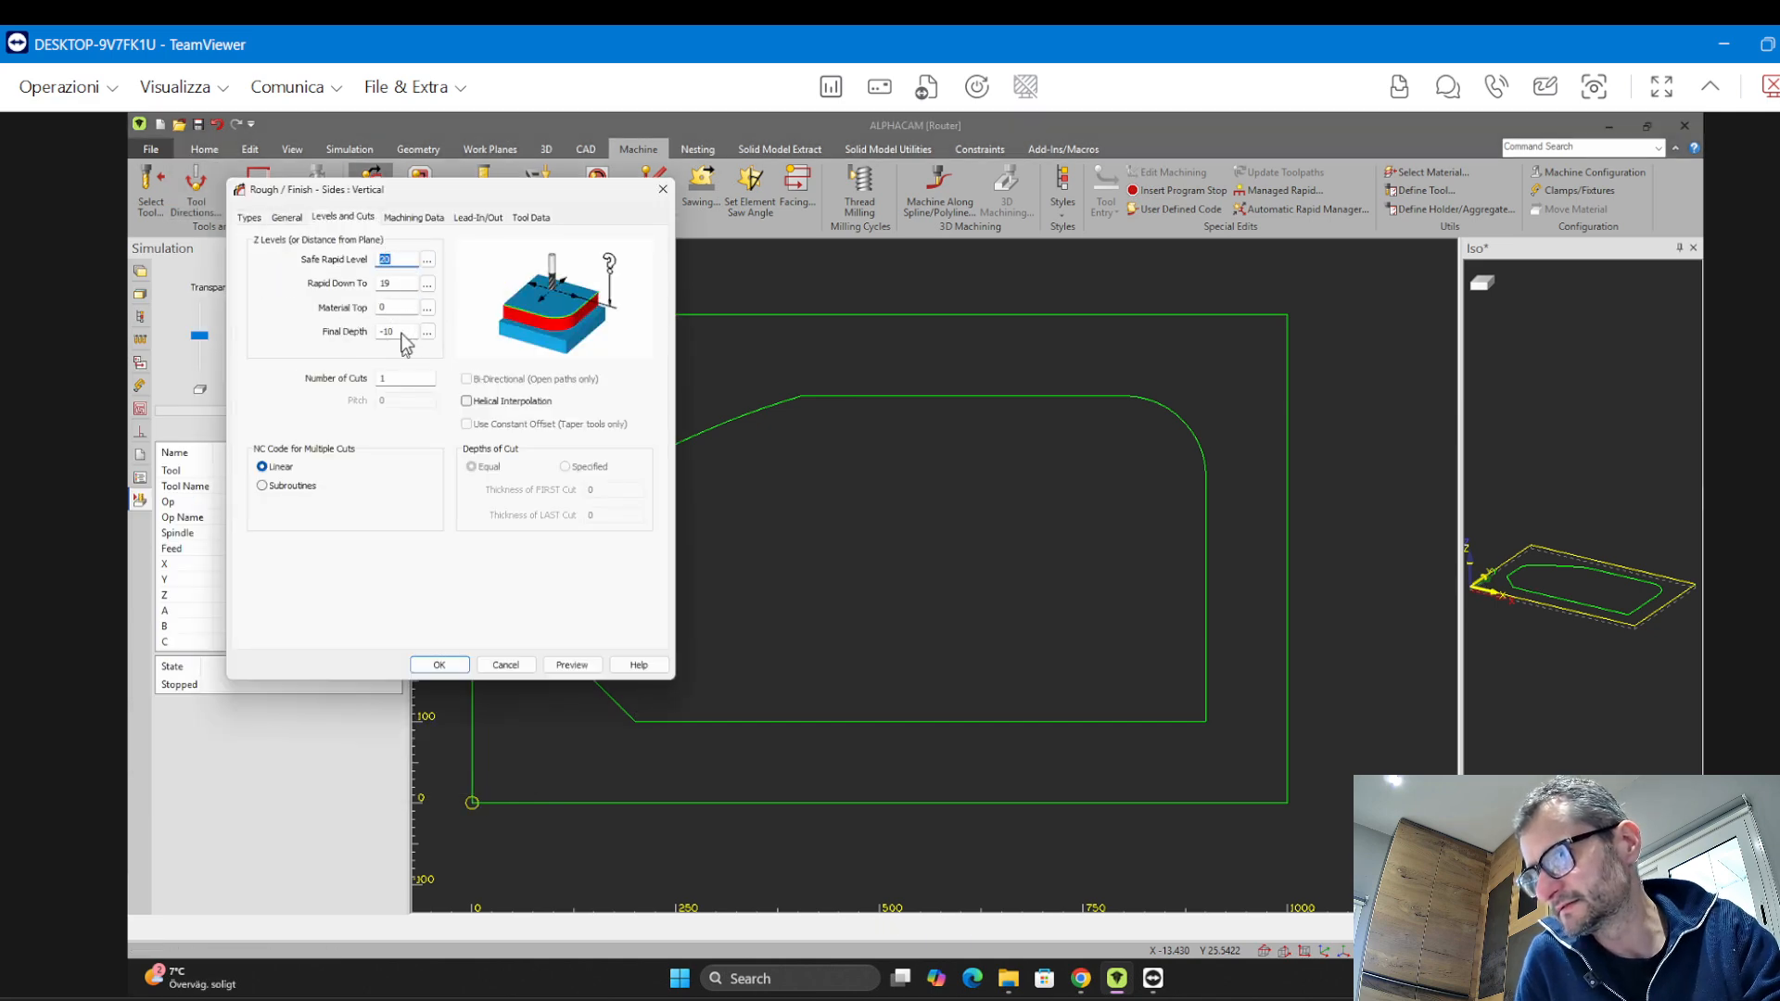
pyautogui.click(439, 665)
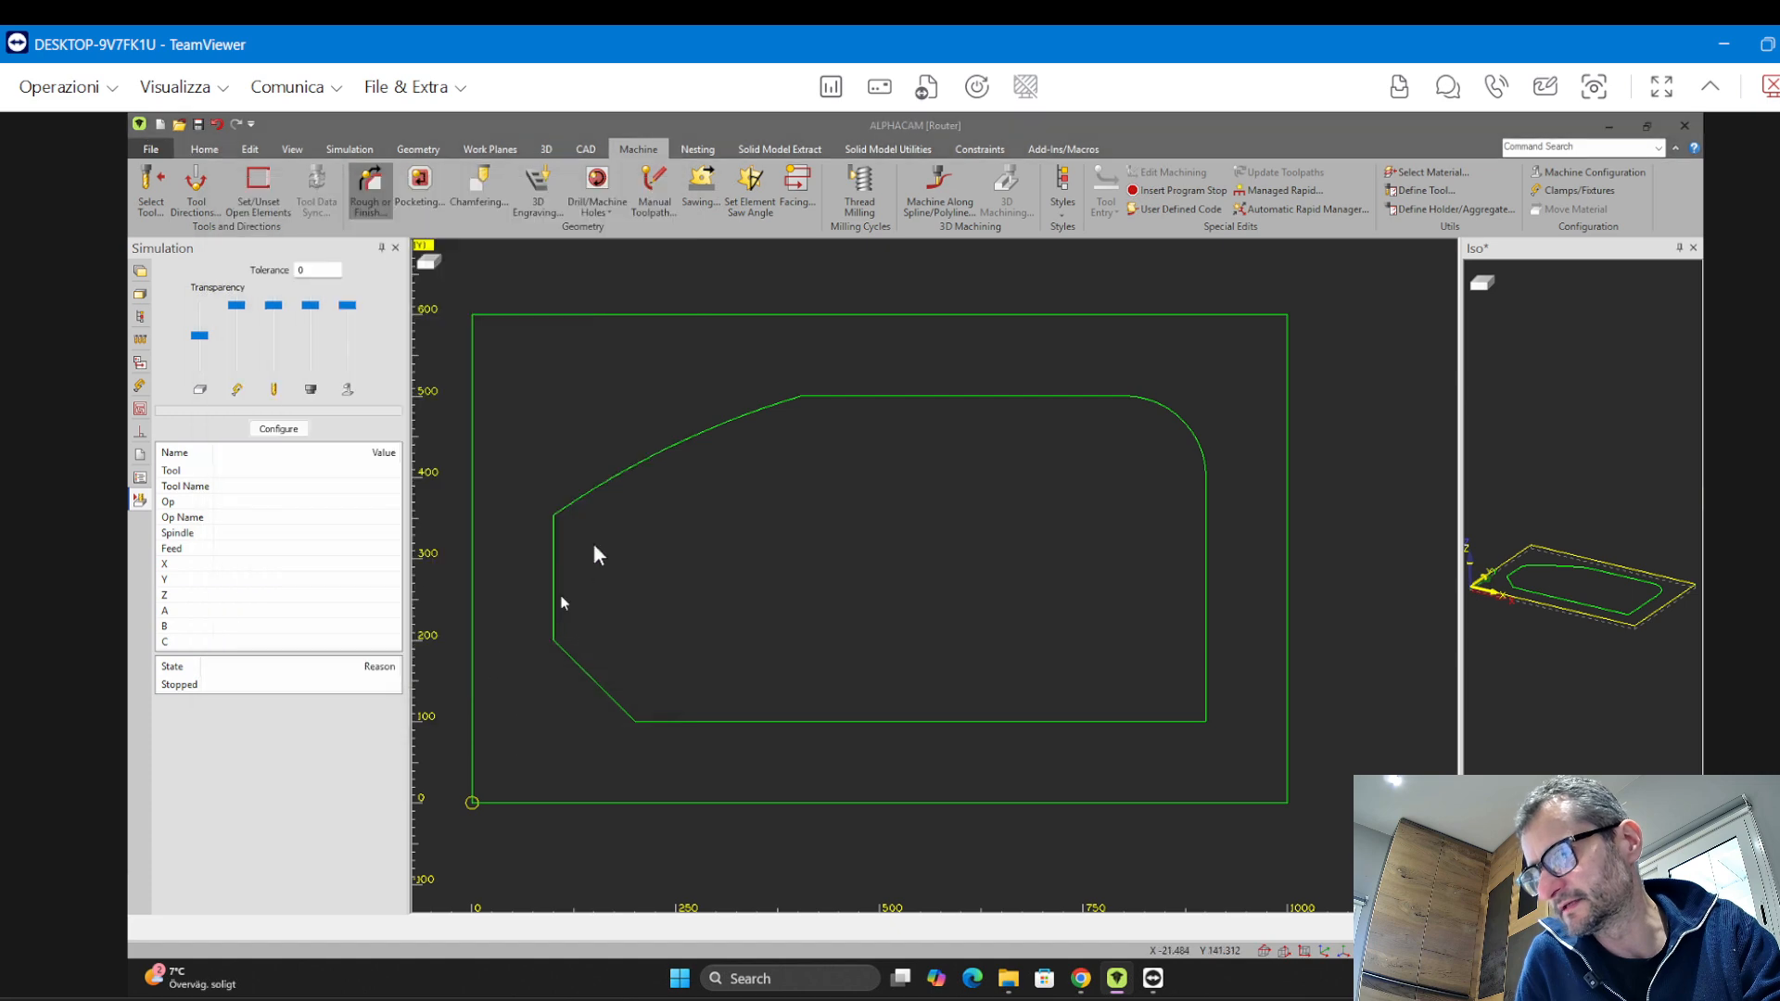
pyautogui.click(620, 480)
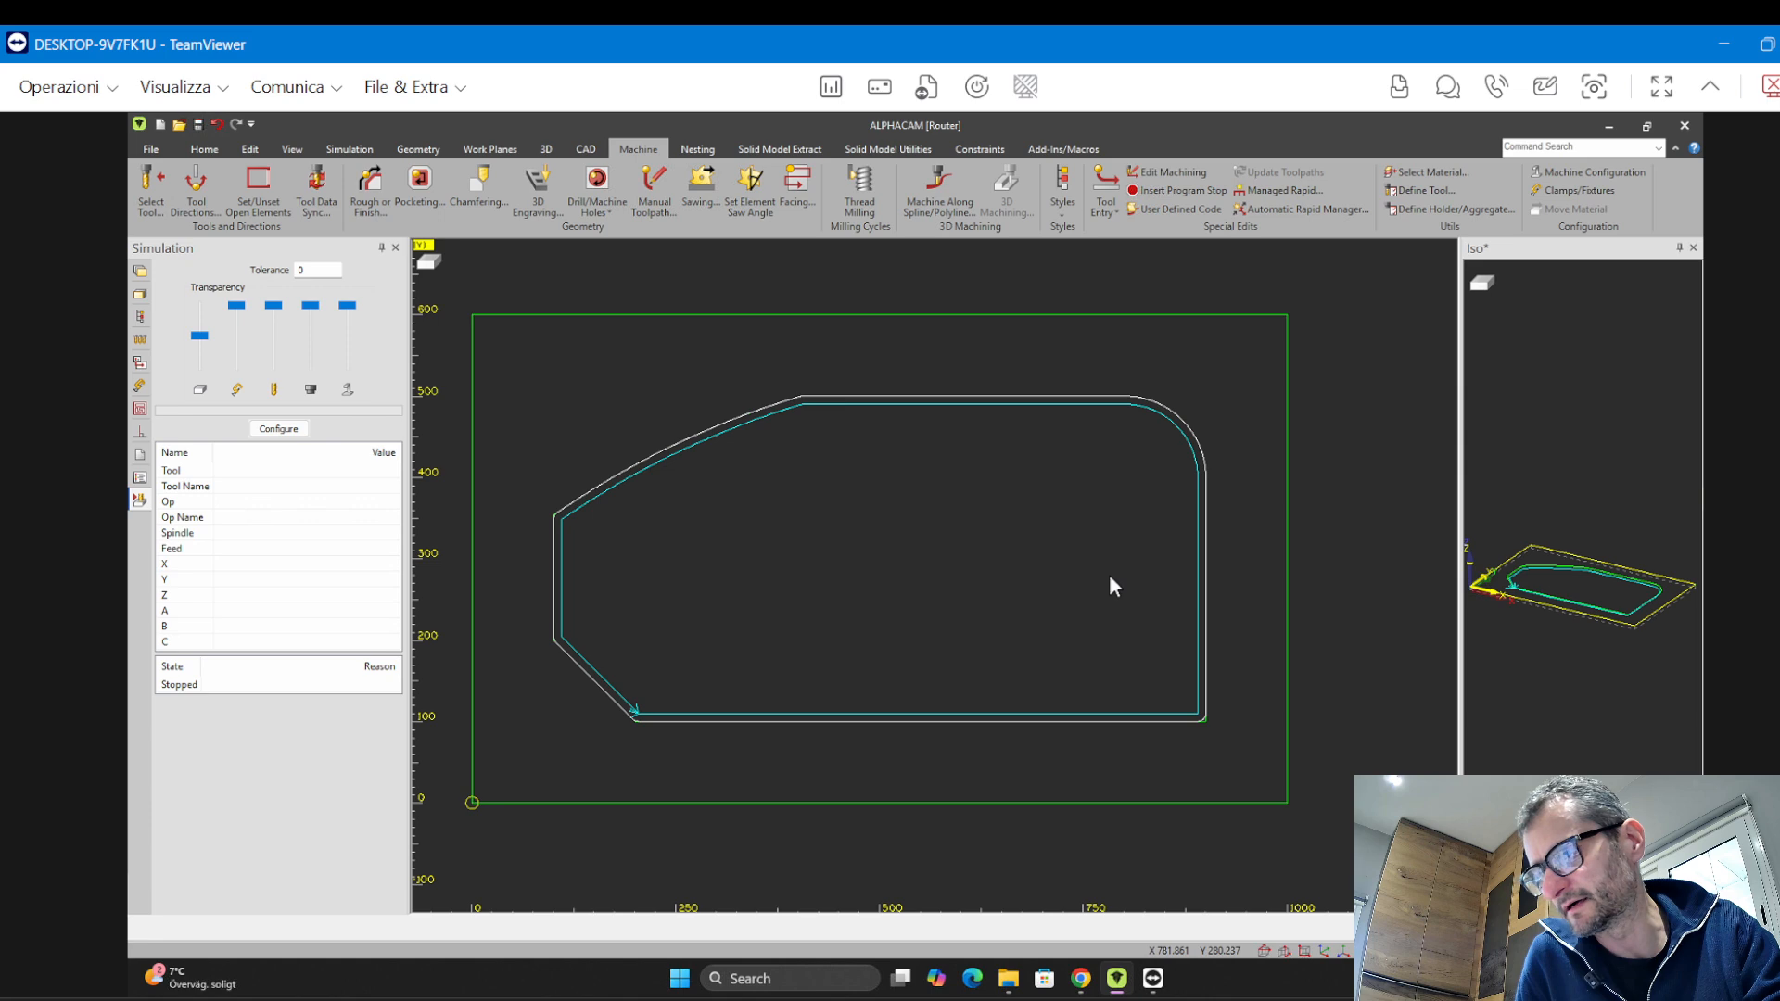
# Zoom in to examine the toolpath offset at the profile's lower-left corner
pyautogui.scroll(5, 666, 734)
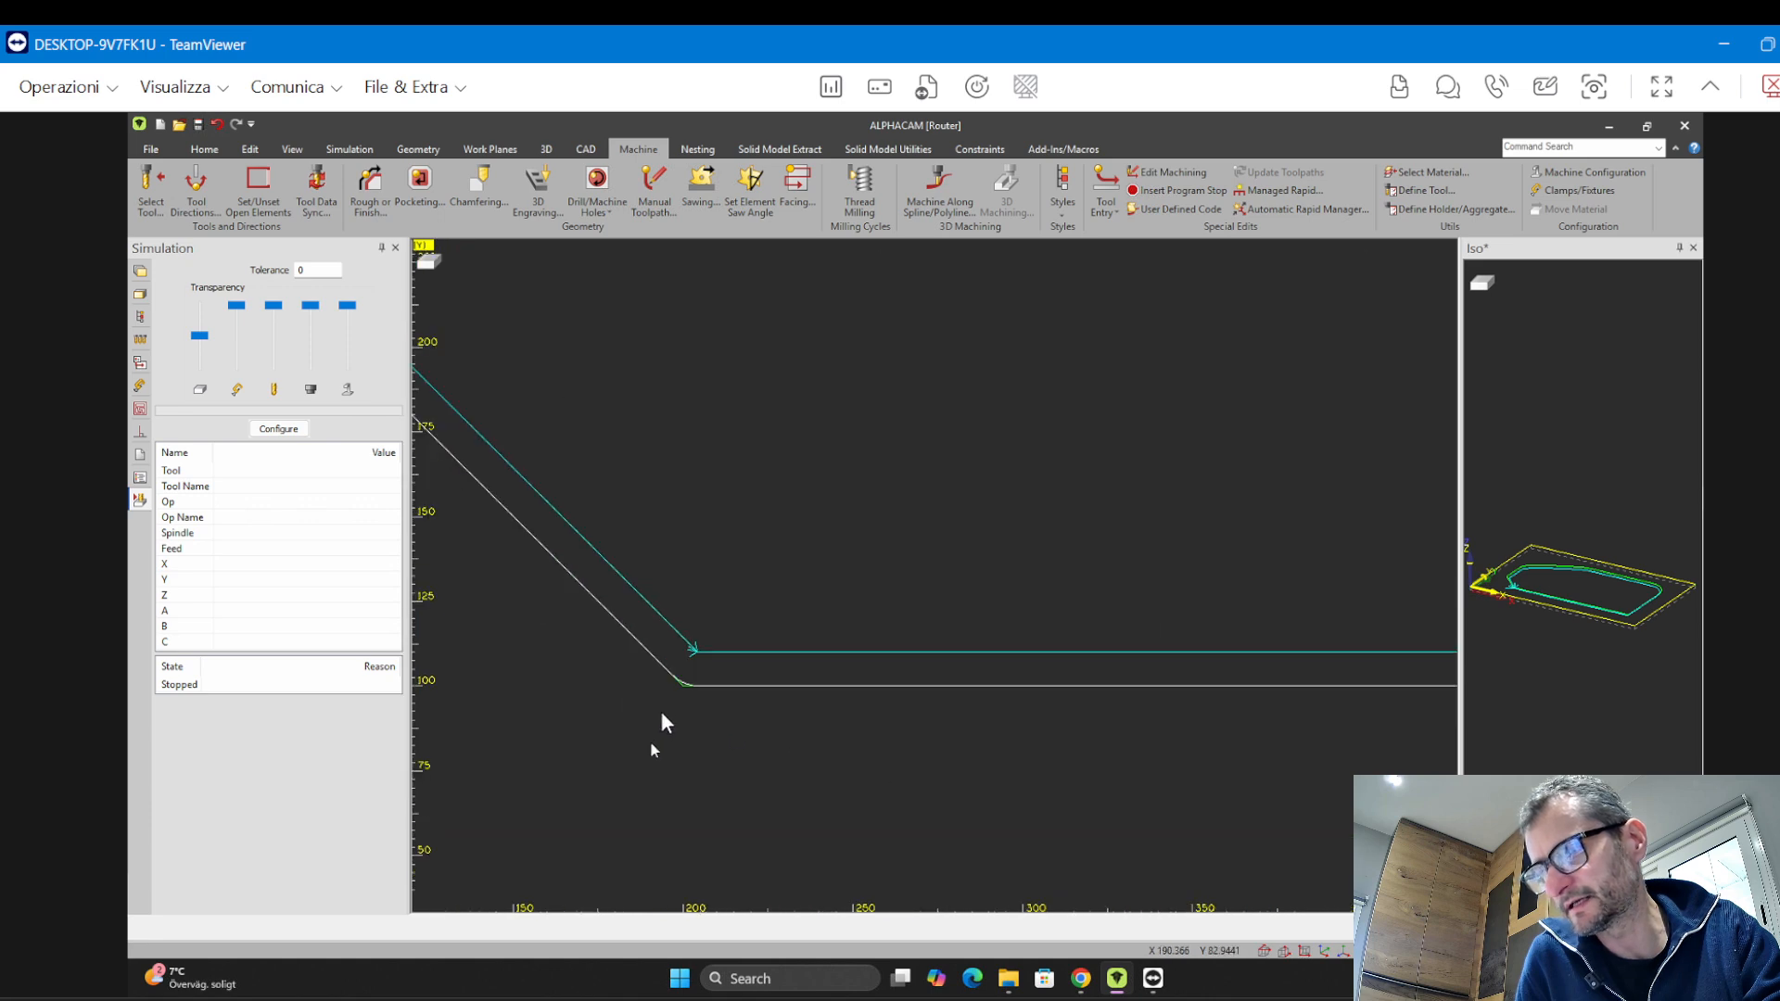
pyautogui.scroll(5, 662, 719)
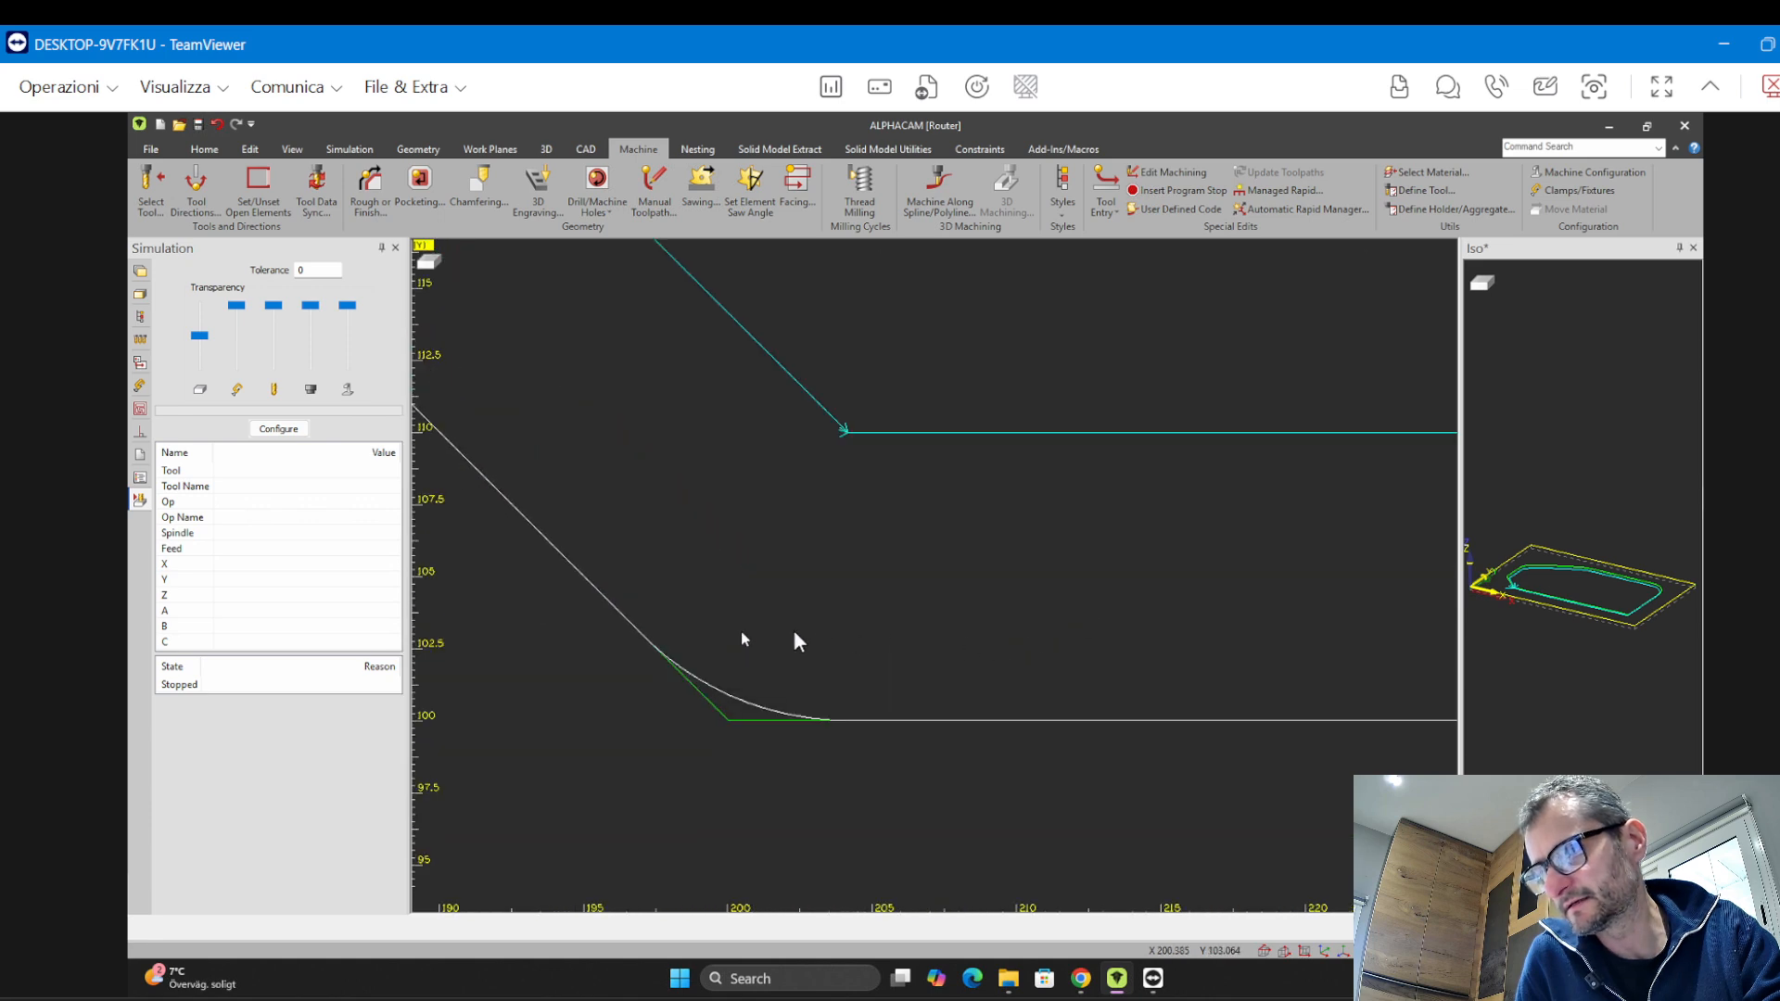
pyautogui.moveTo(780, 630); pyautogui.dragTo(502, 705, button='middle')
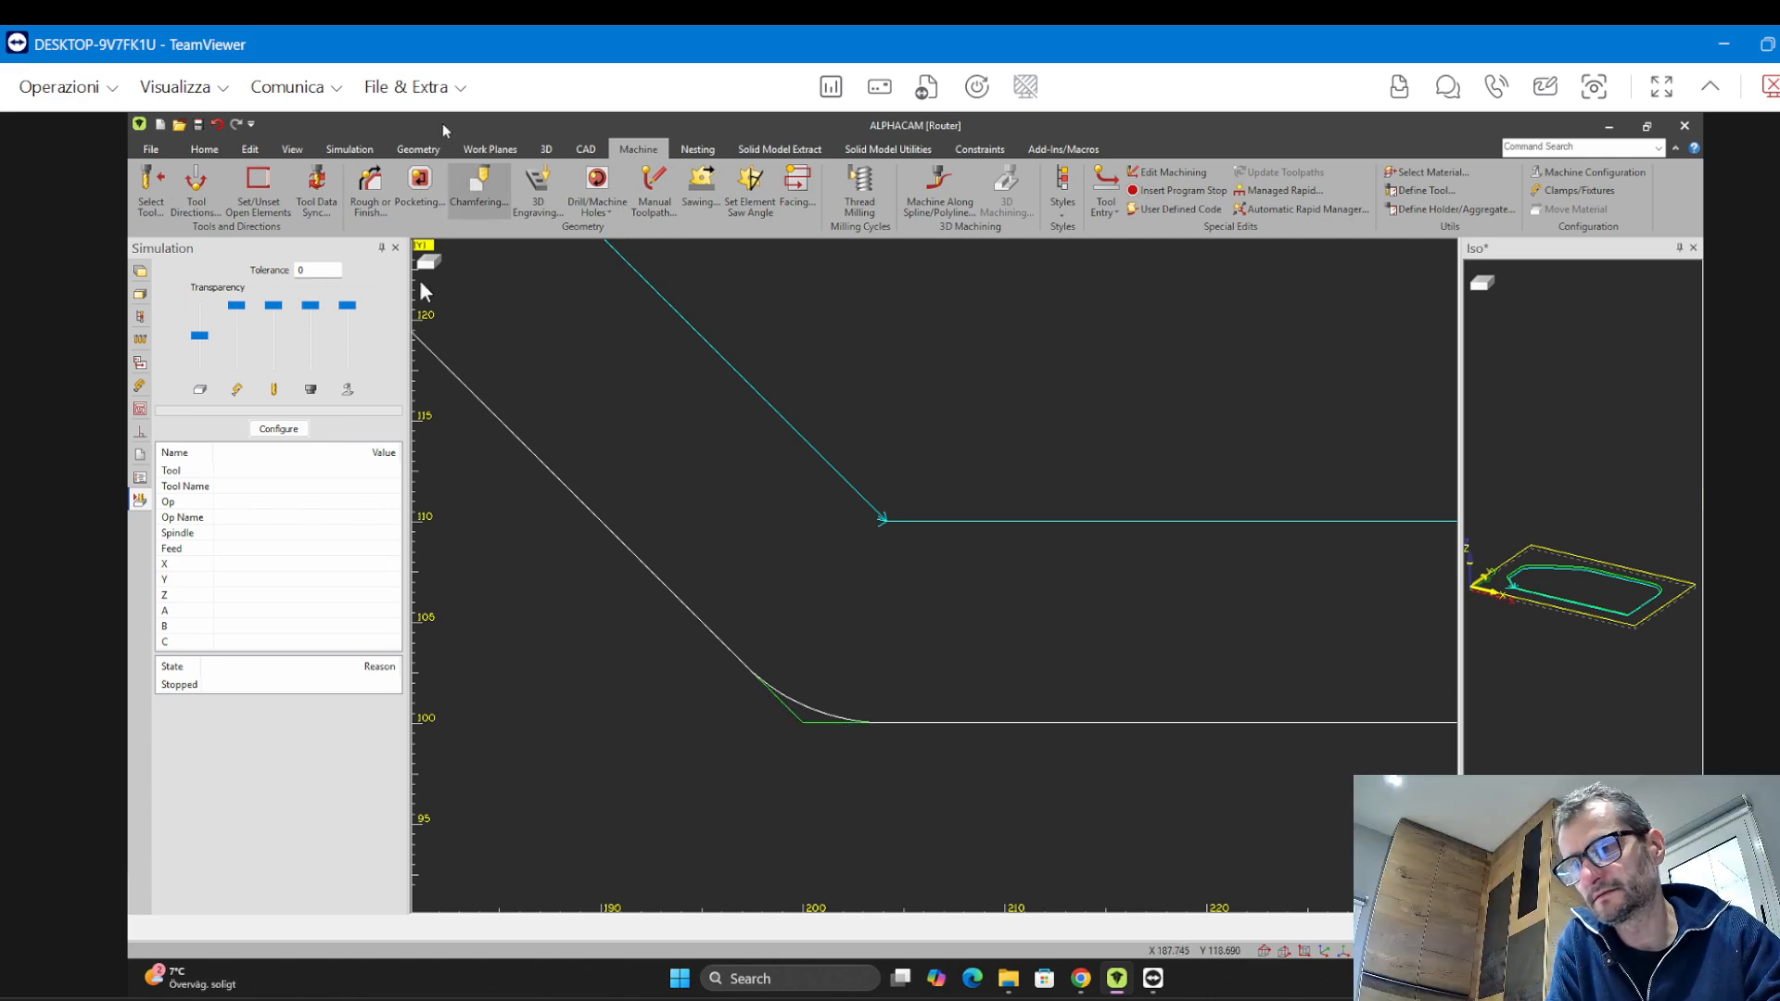
pyautogui.click(418, 149)
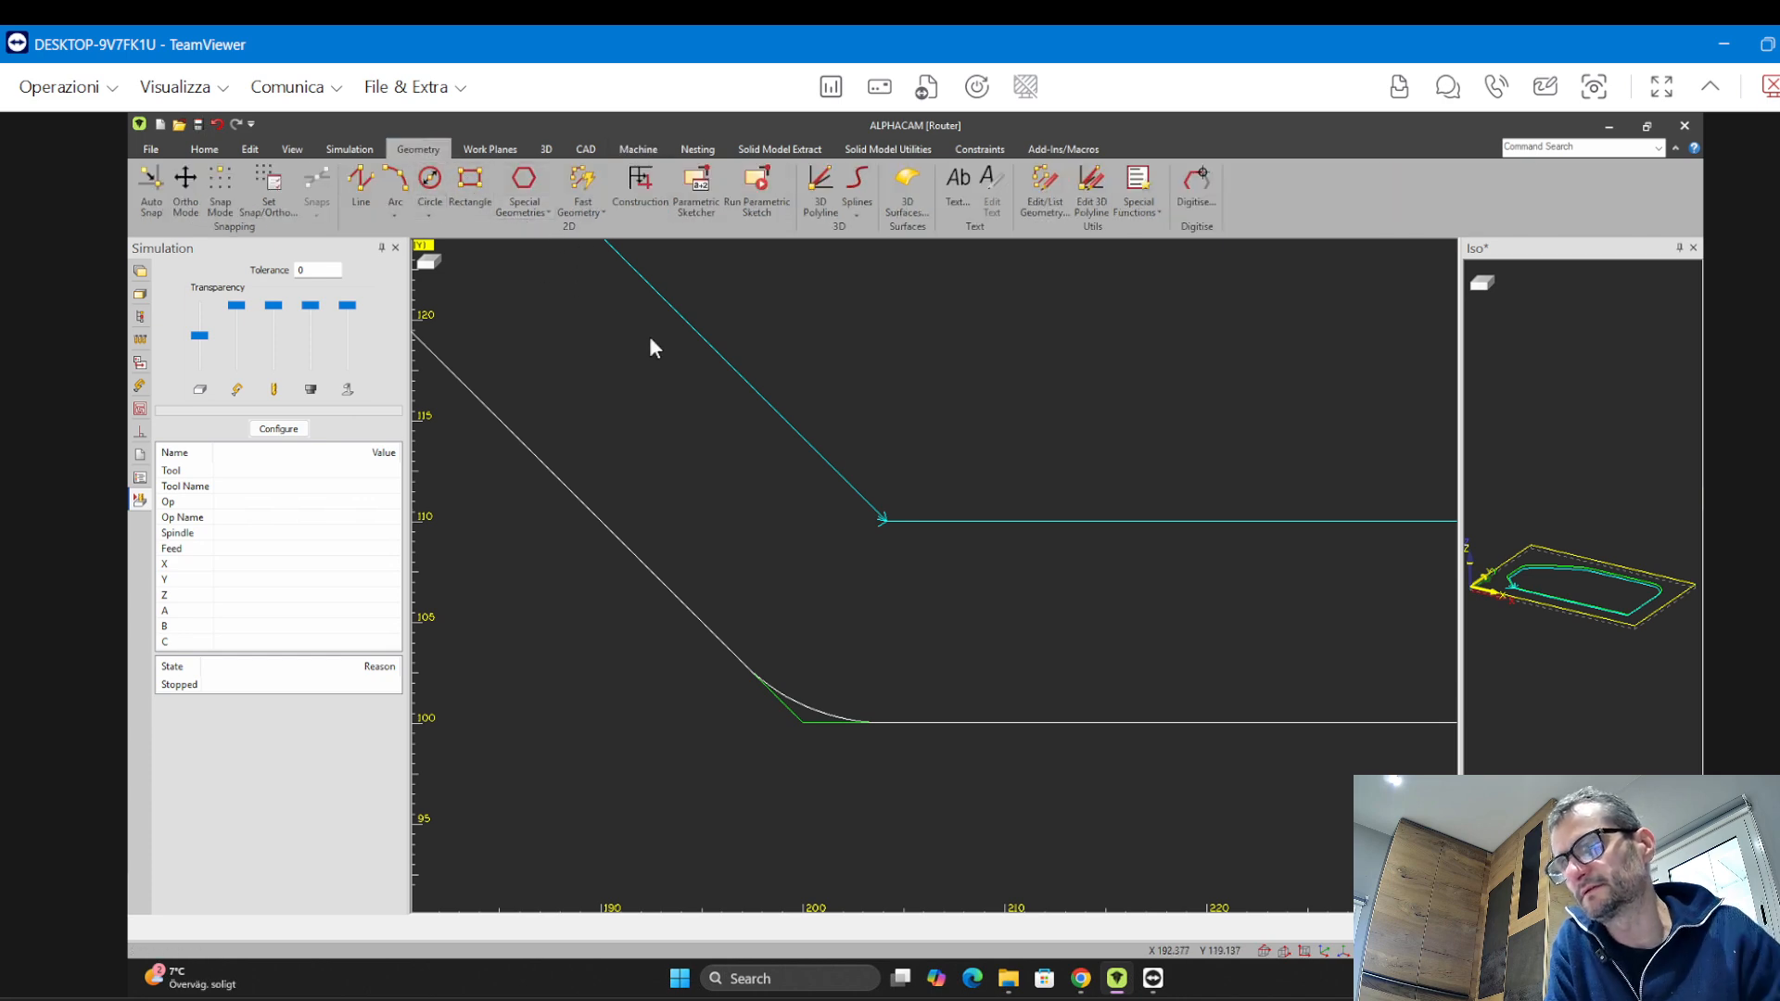
pyautogui.click(432, 184)
pyautogui.press('Return')
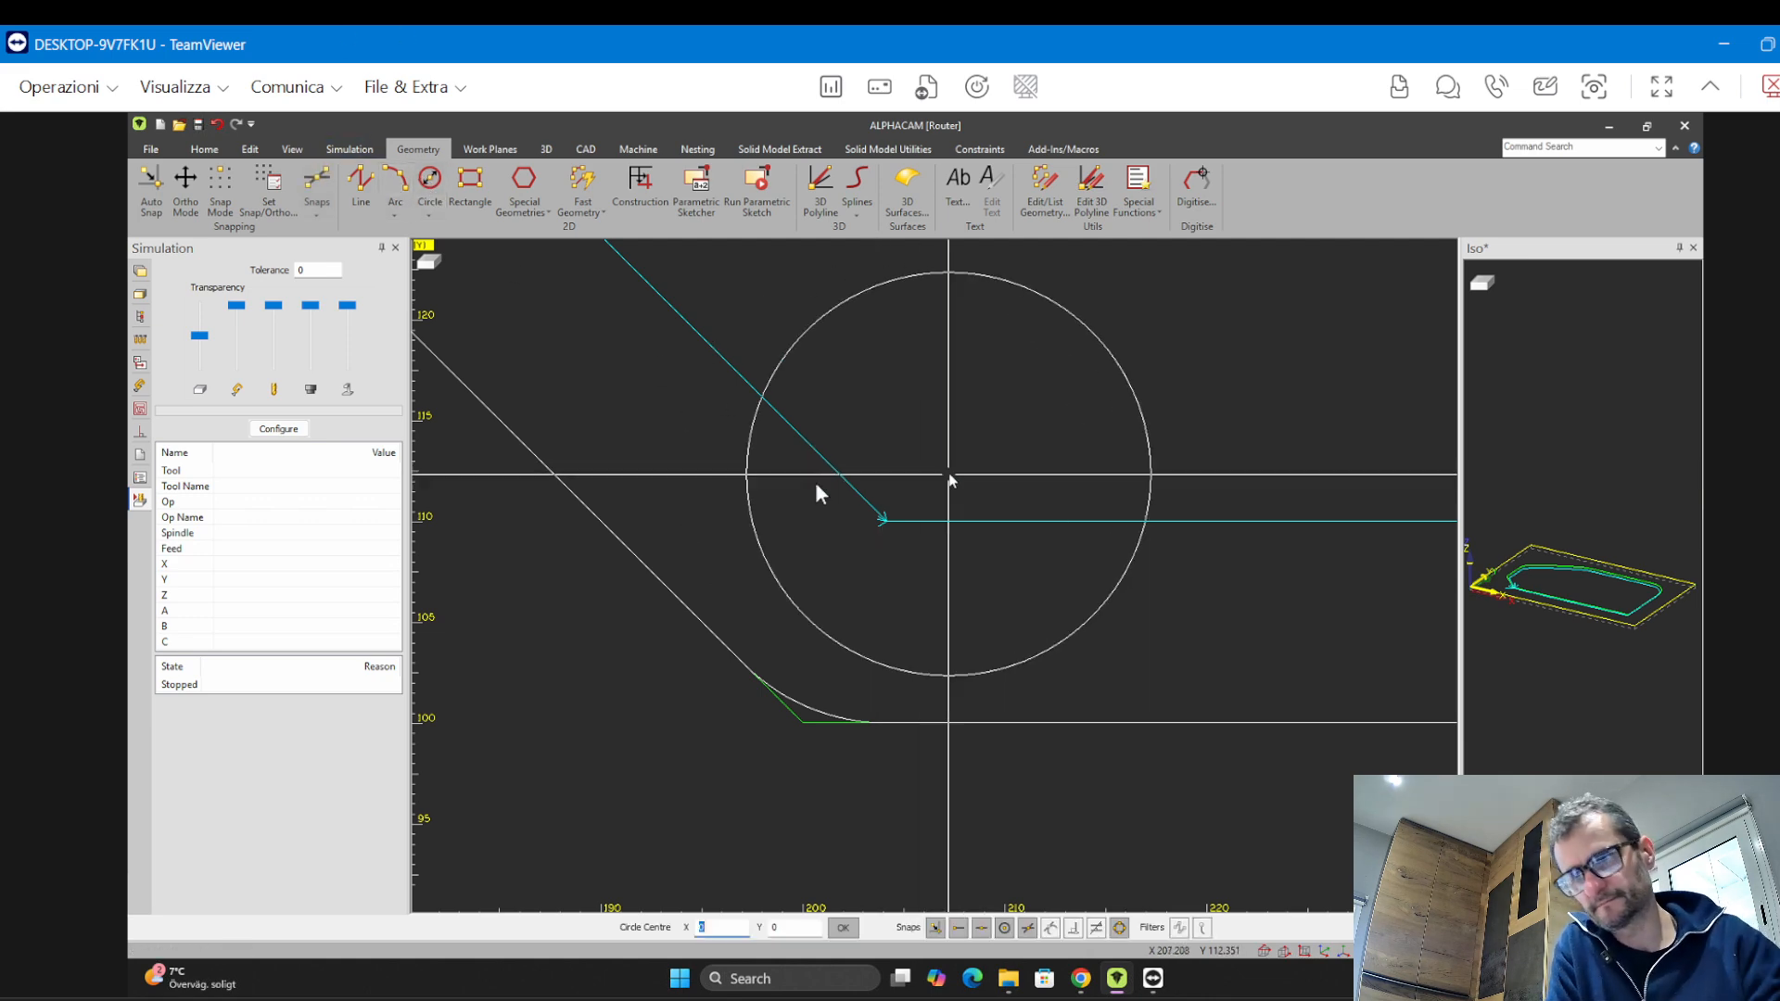
pyautogui.scroll(2, 823, 509)
pyautogui.scroll(-5, 890, 542)
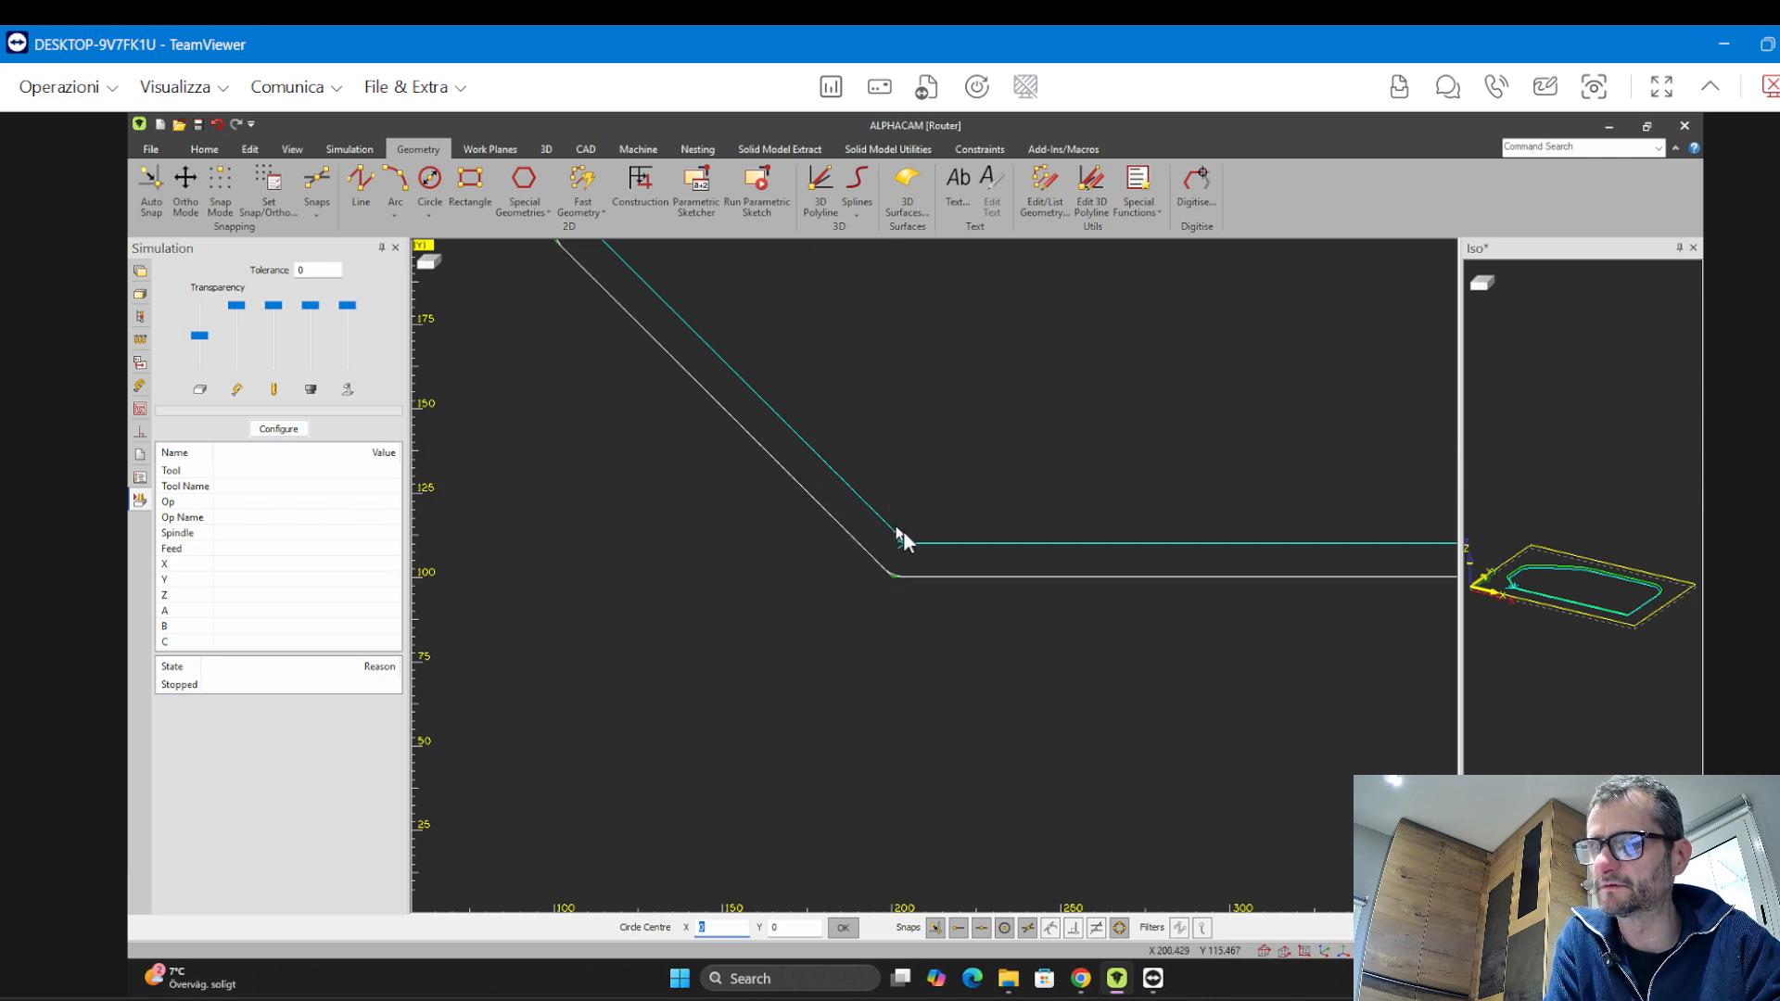
pyautogui.scroll(-4, 904, 538)
pyautogui.scroll(10, 907, 544)
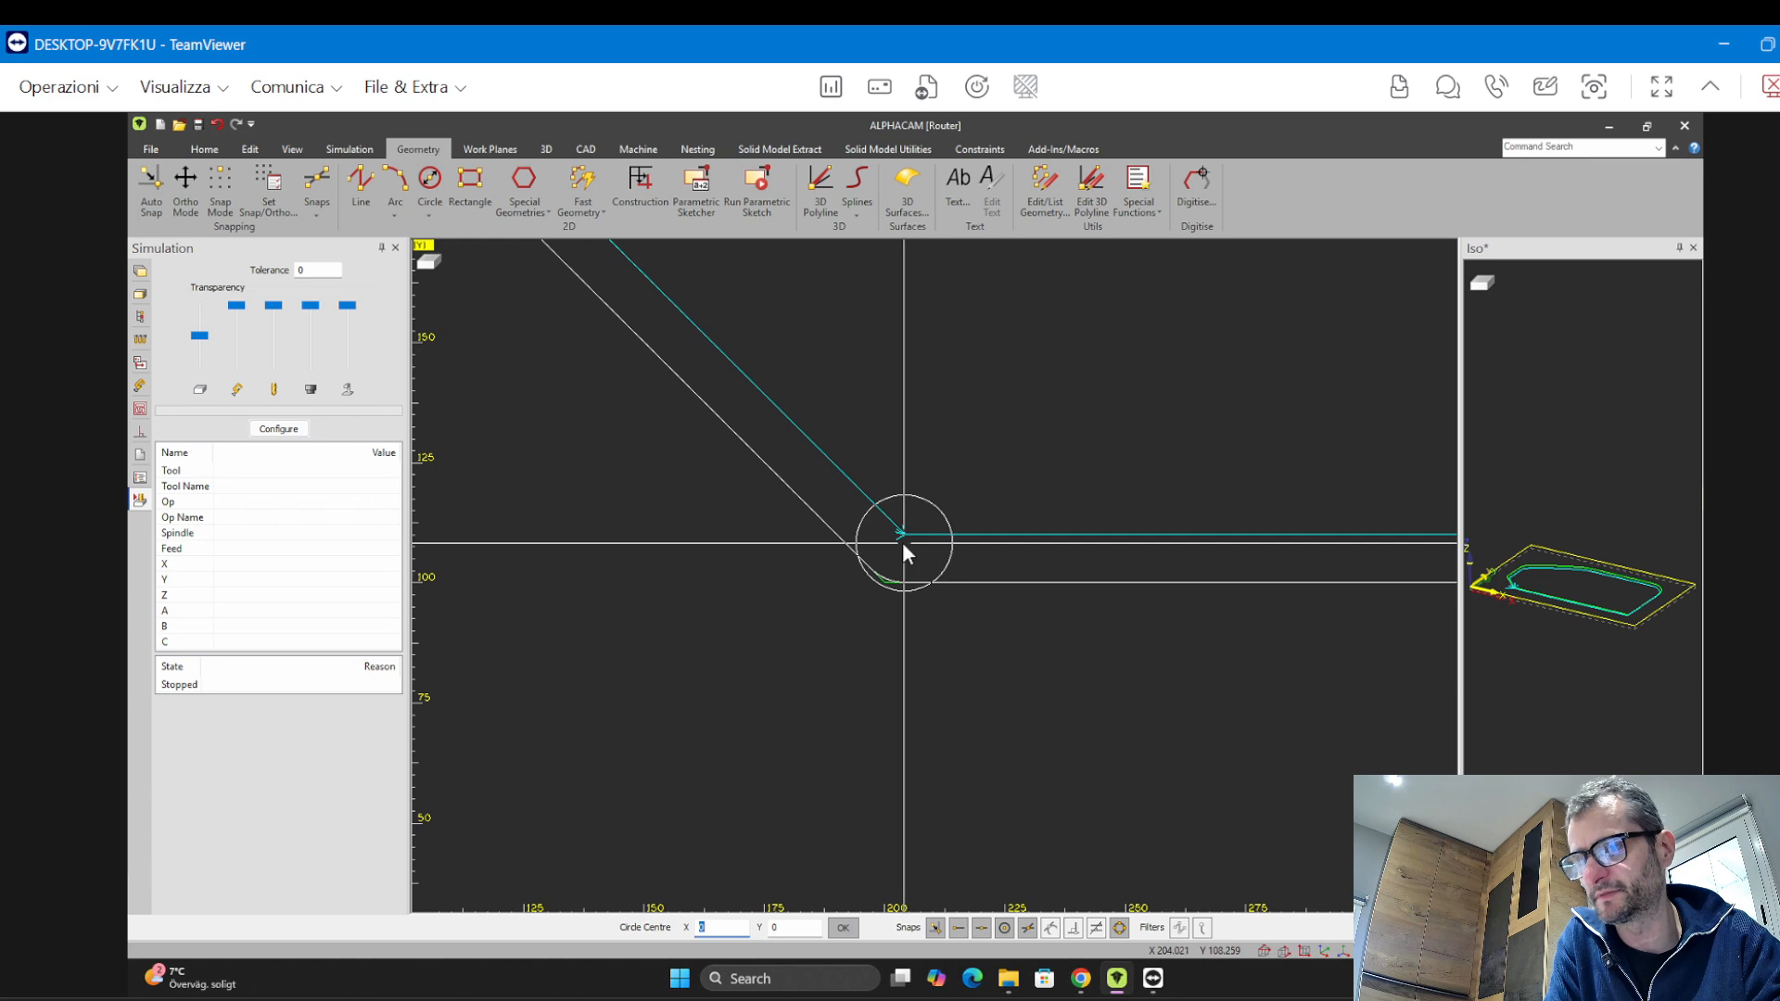
pyautogui.scroll(-3, 892, 517)
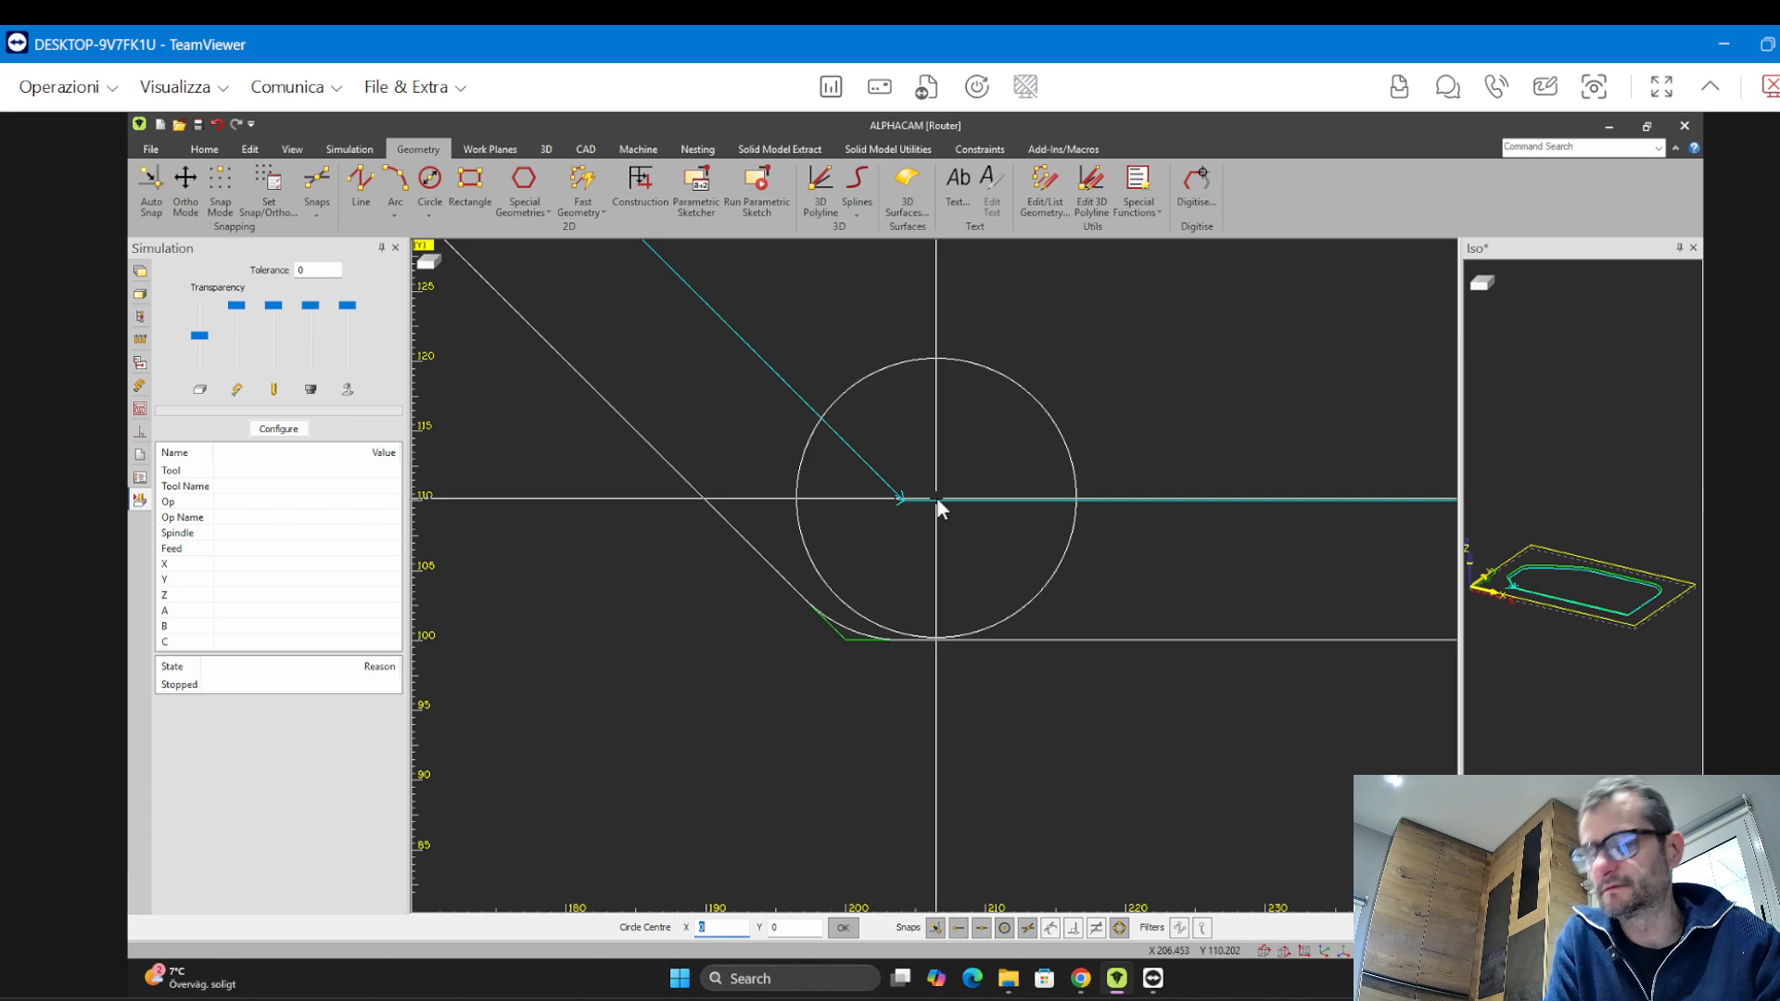
pyautogui.press('Escape')
# Save the drawing as 2-Offset and Trim
pyautogui.scroll(-5, 934, 585)
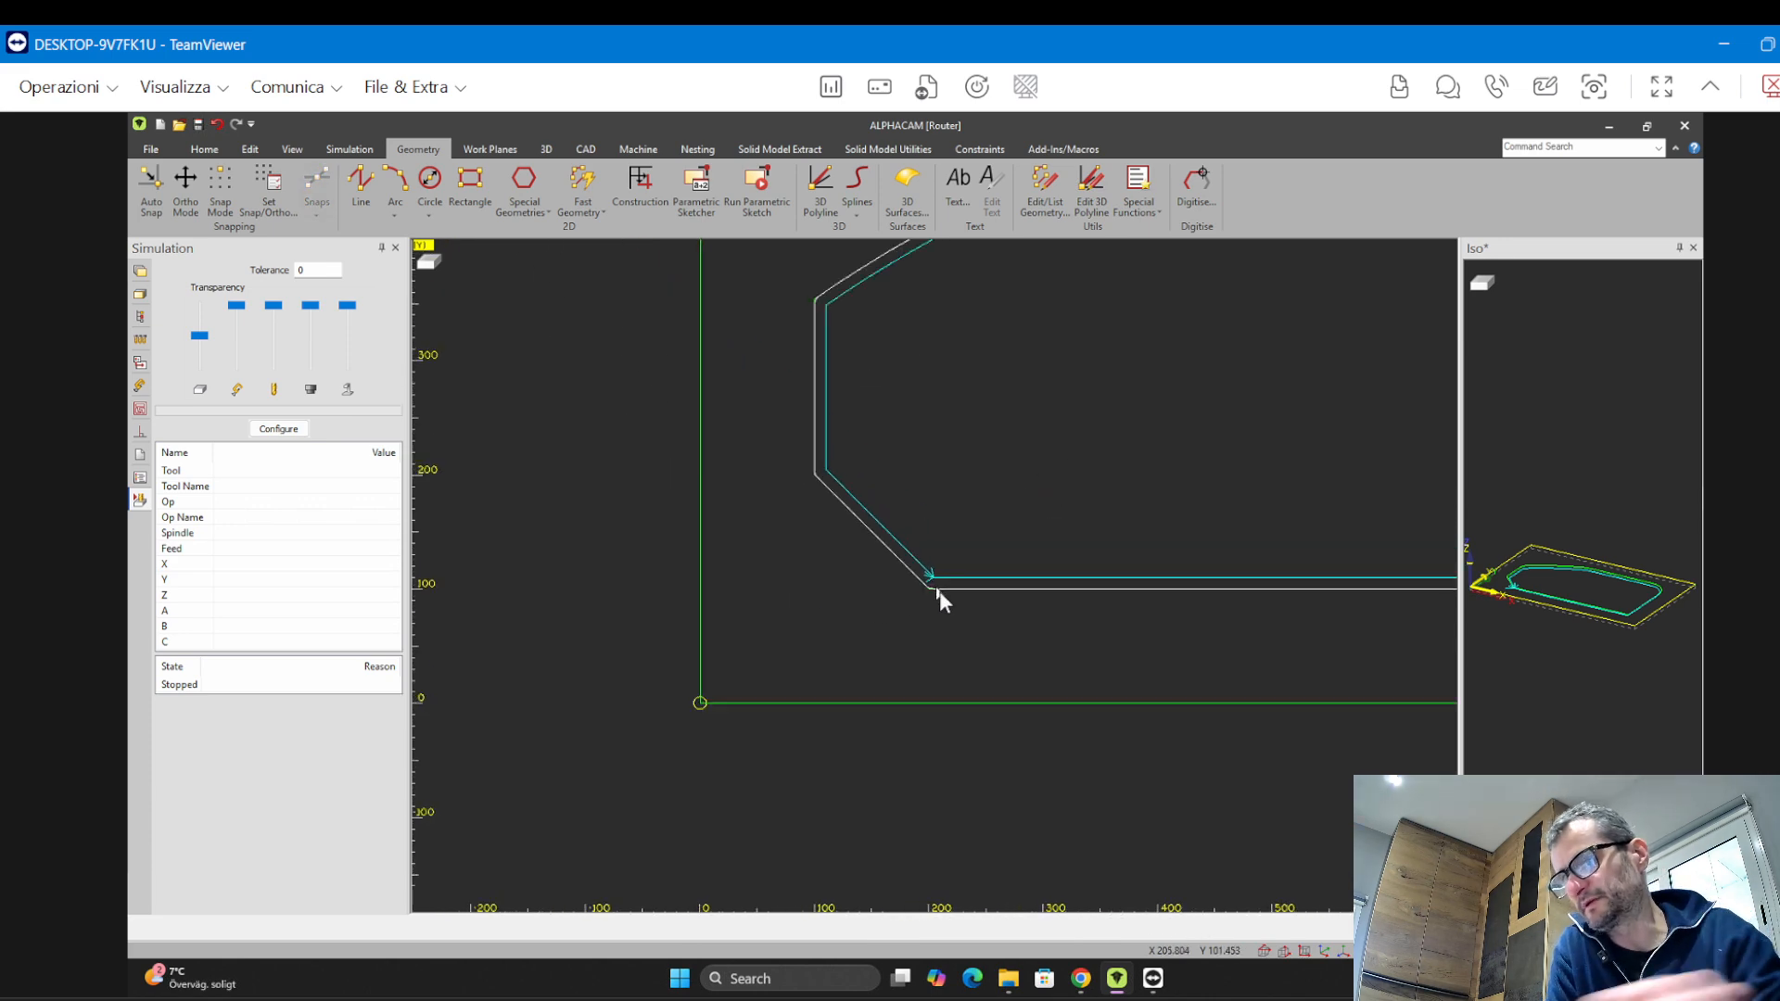
pyautogui.scroll(-3, 939, 592)
pyautogui.scroll(3, 587, 611)
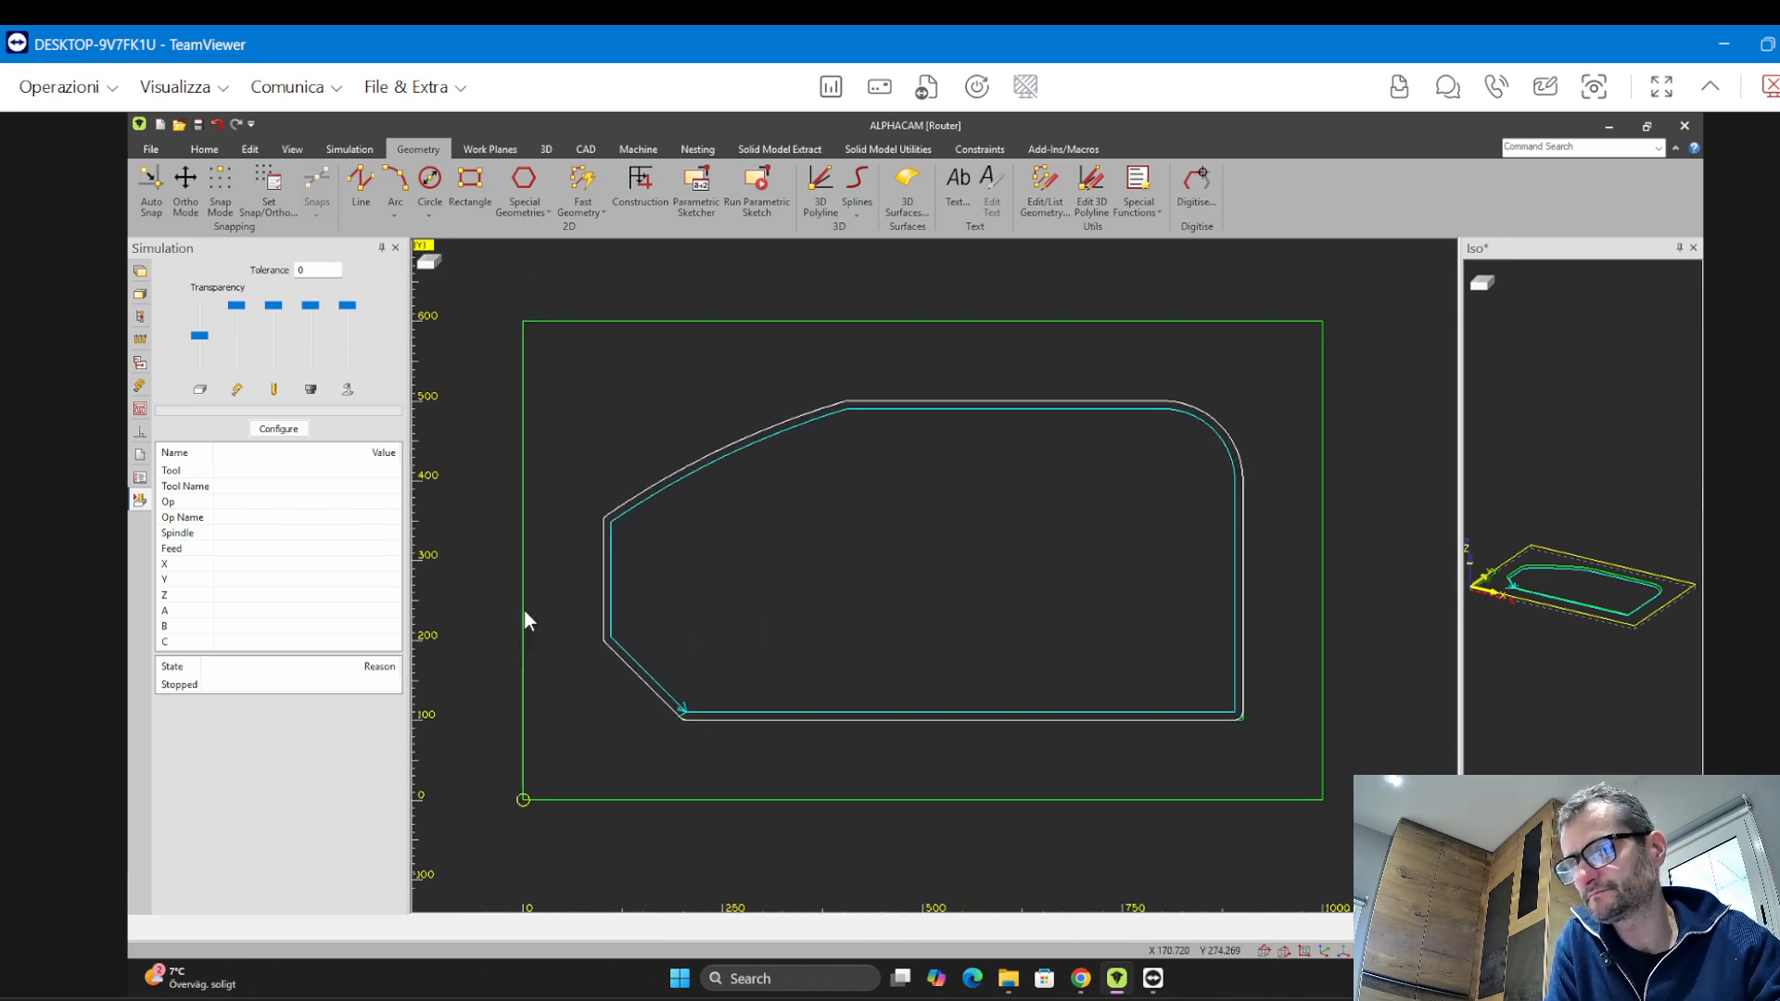
pyautogui.click(150, 149)
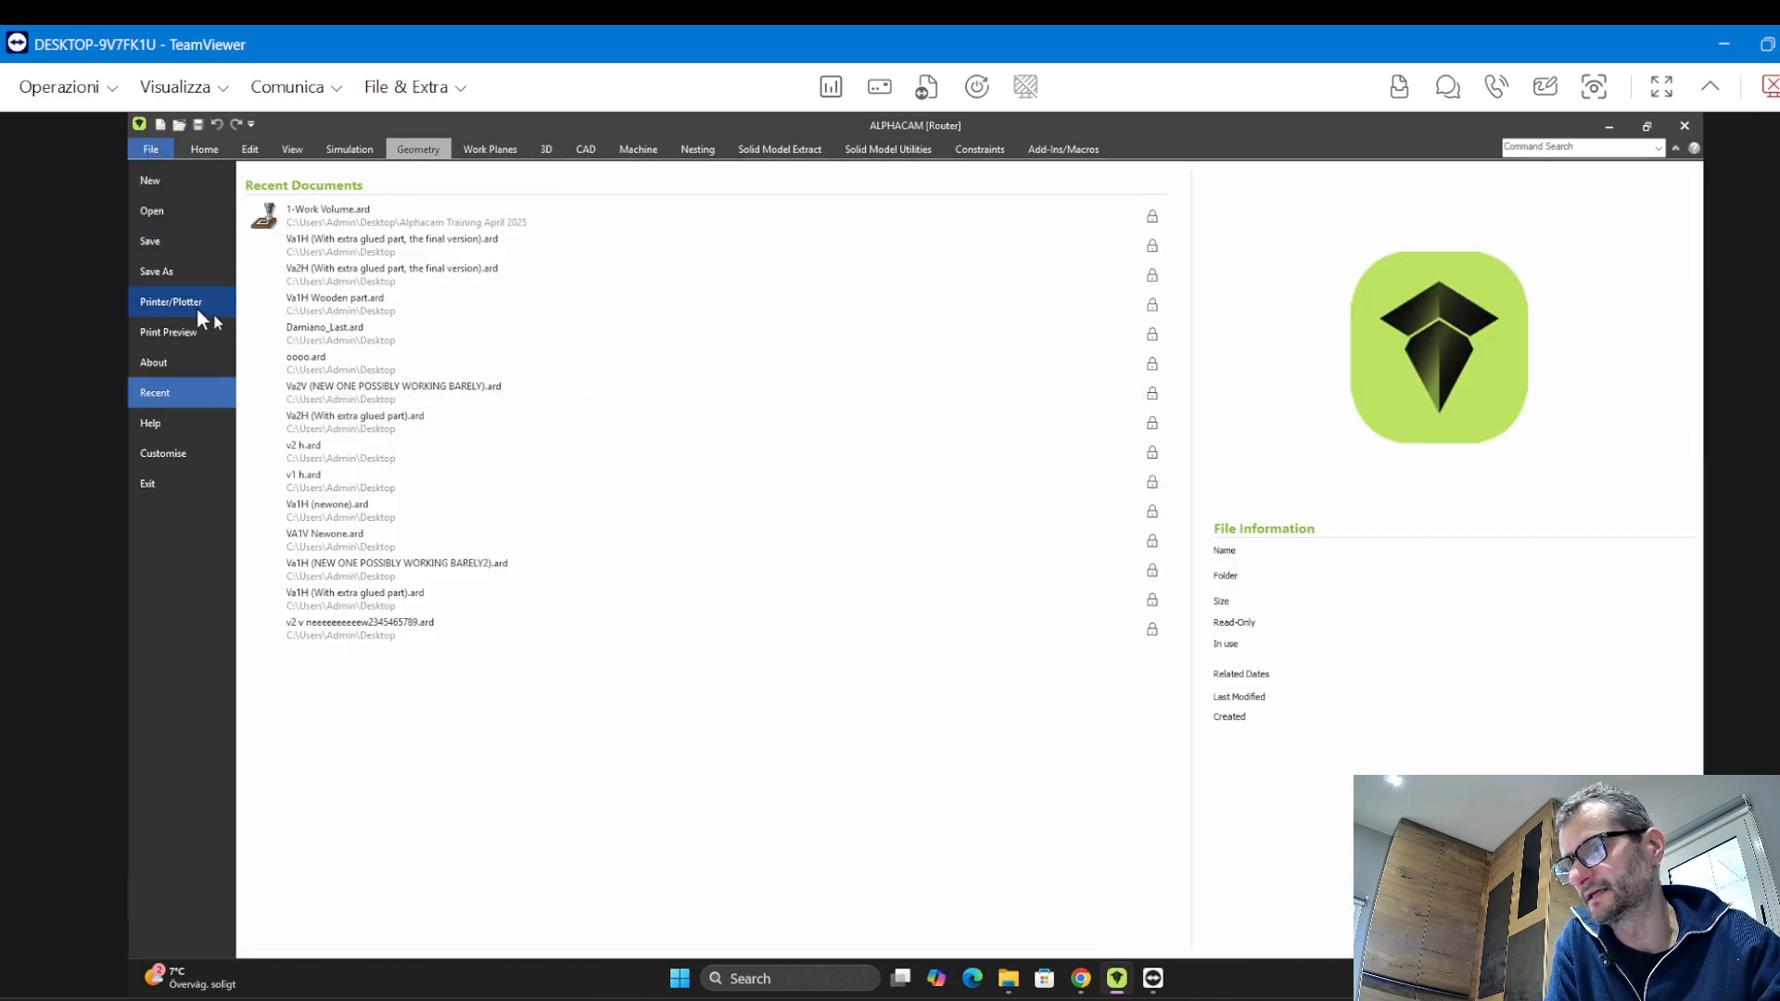
pyautogui.click(157, 271)
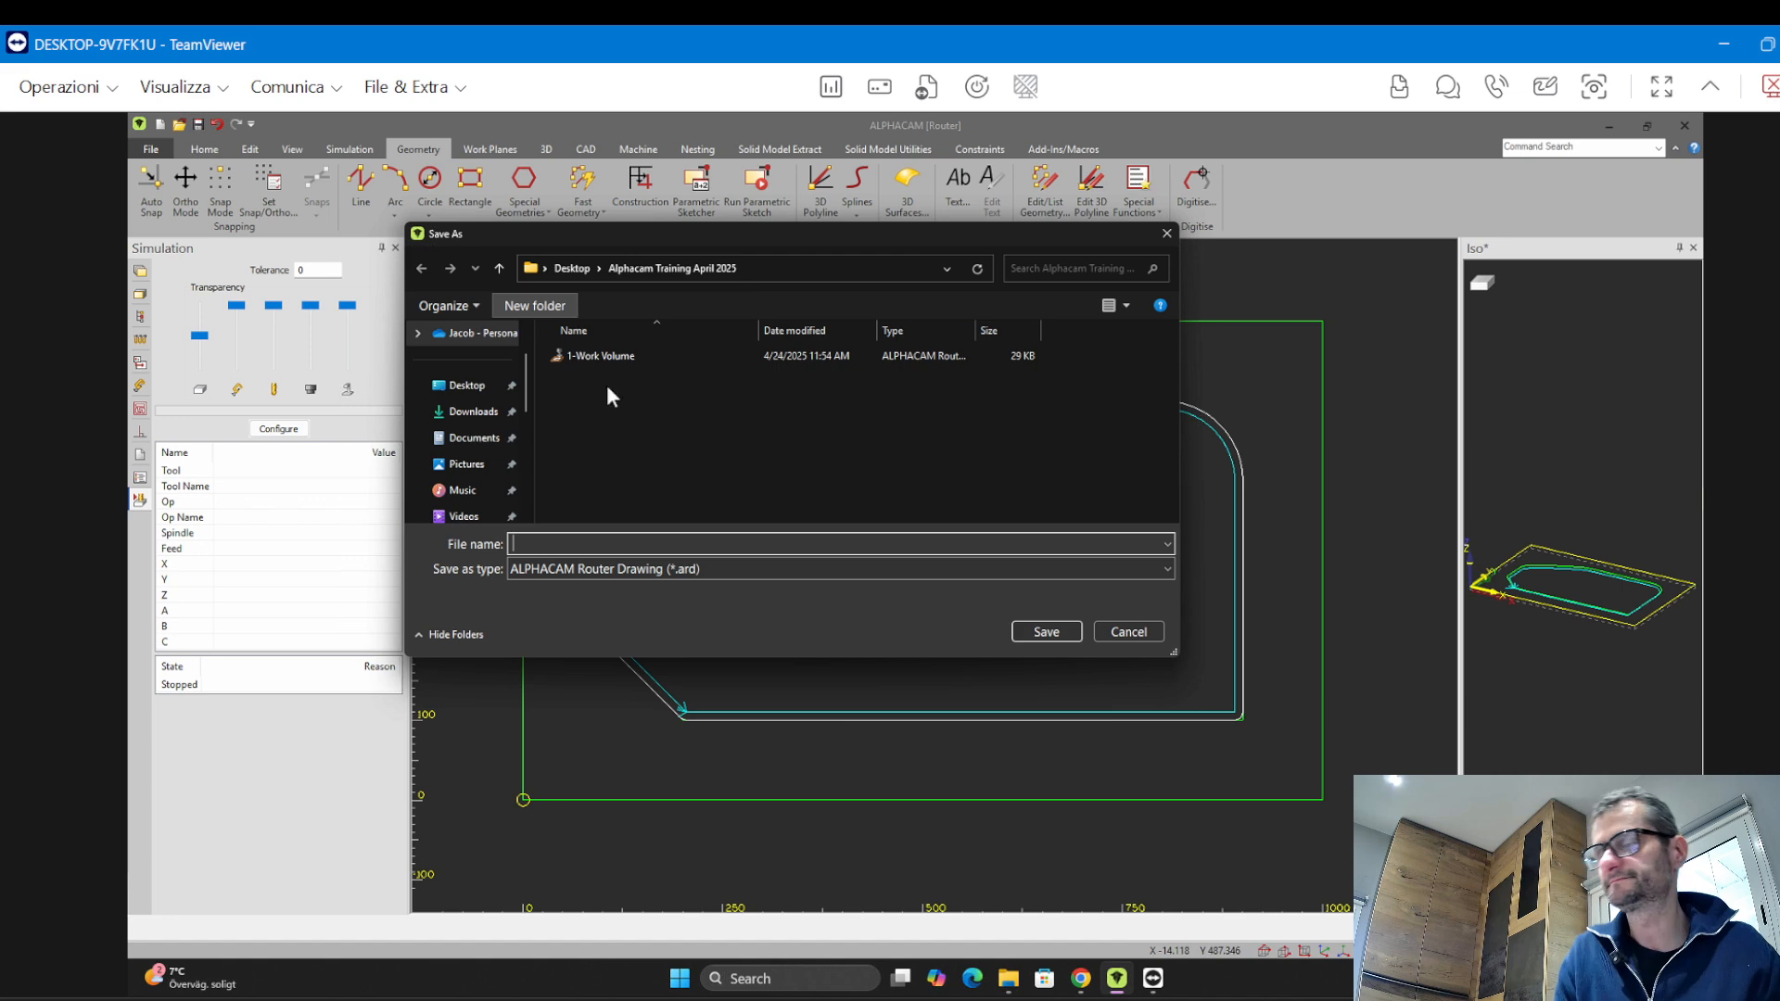
pyautogui.write('2-')
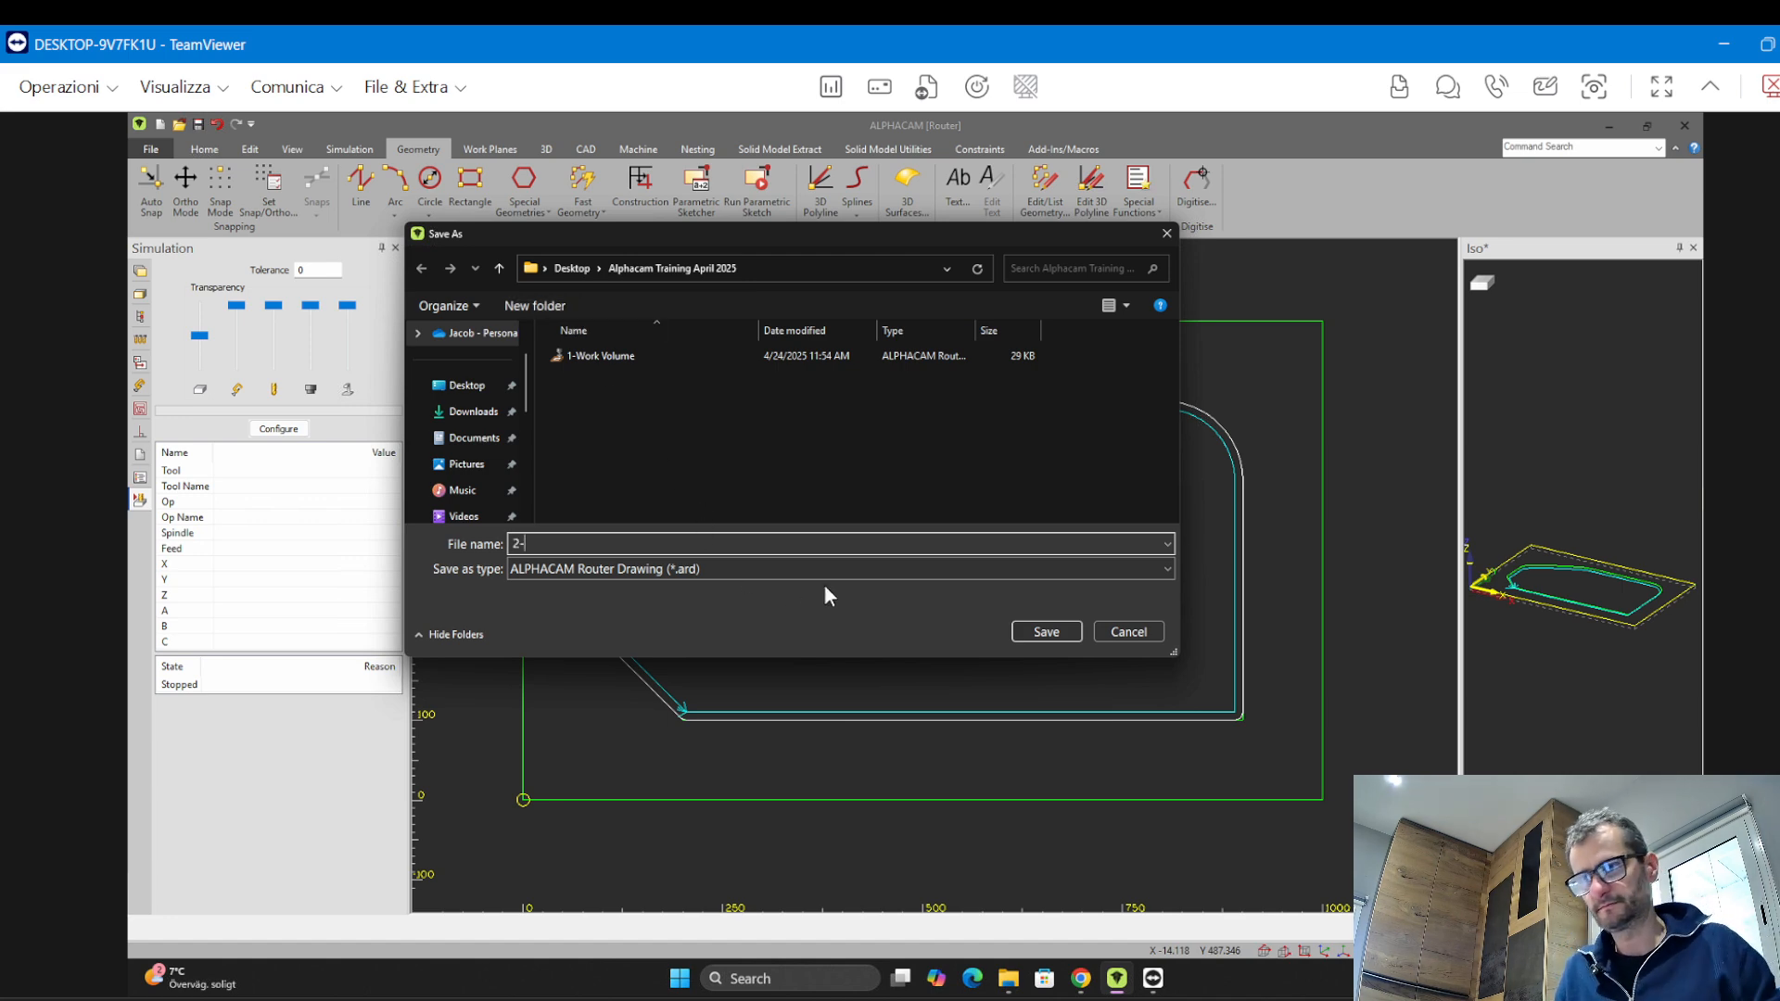
pyautogui.write('Tr')
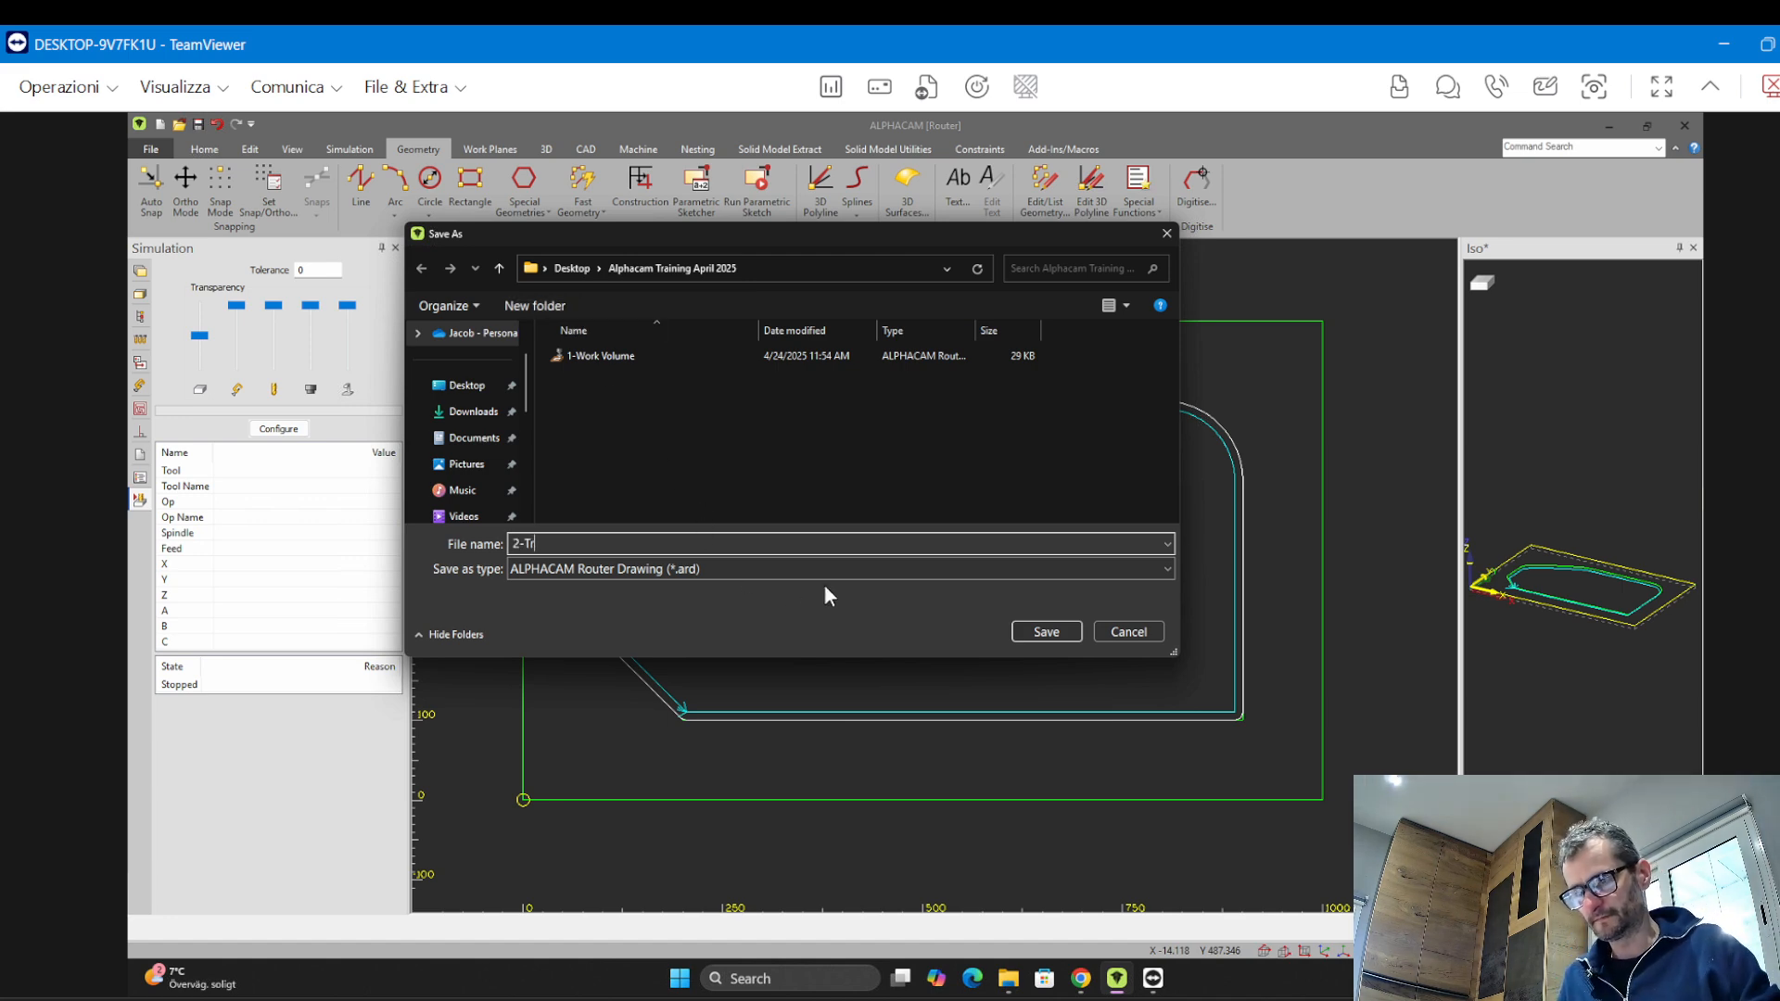
pyautogui.press('BackSpace')
pyautogui.press('BackSpace')
pyautogui.write('O')
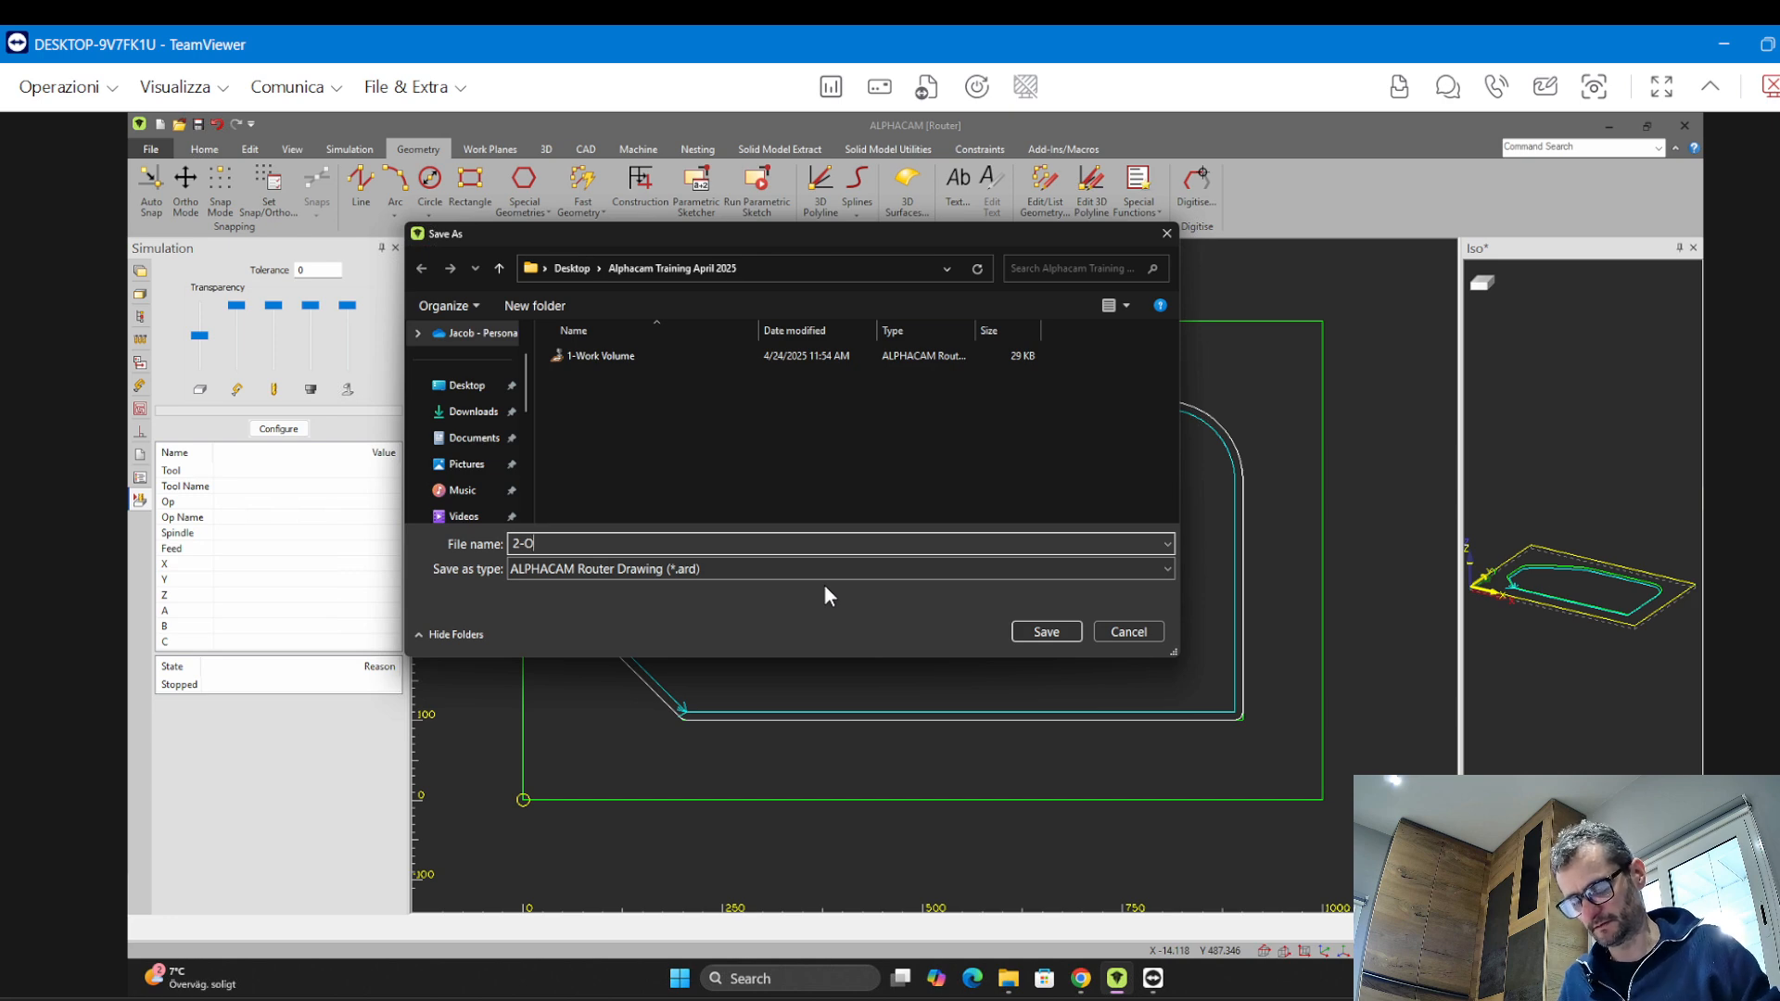
pyautogui.write('ffset and TR')
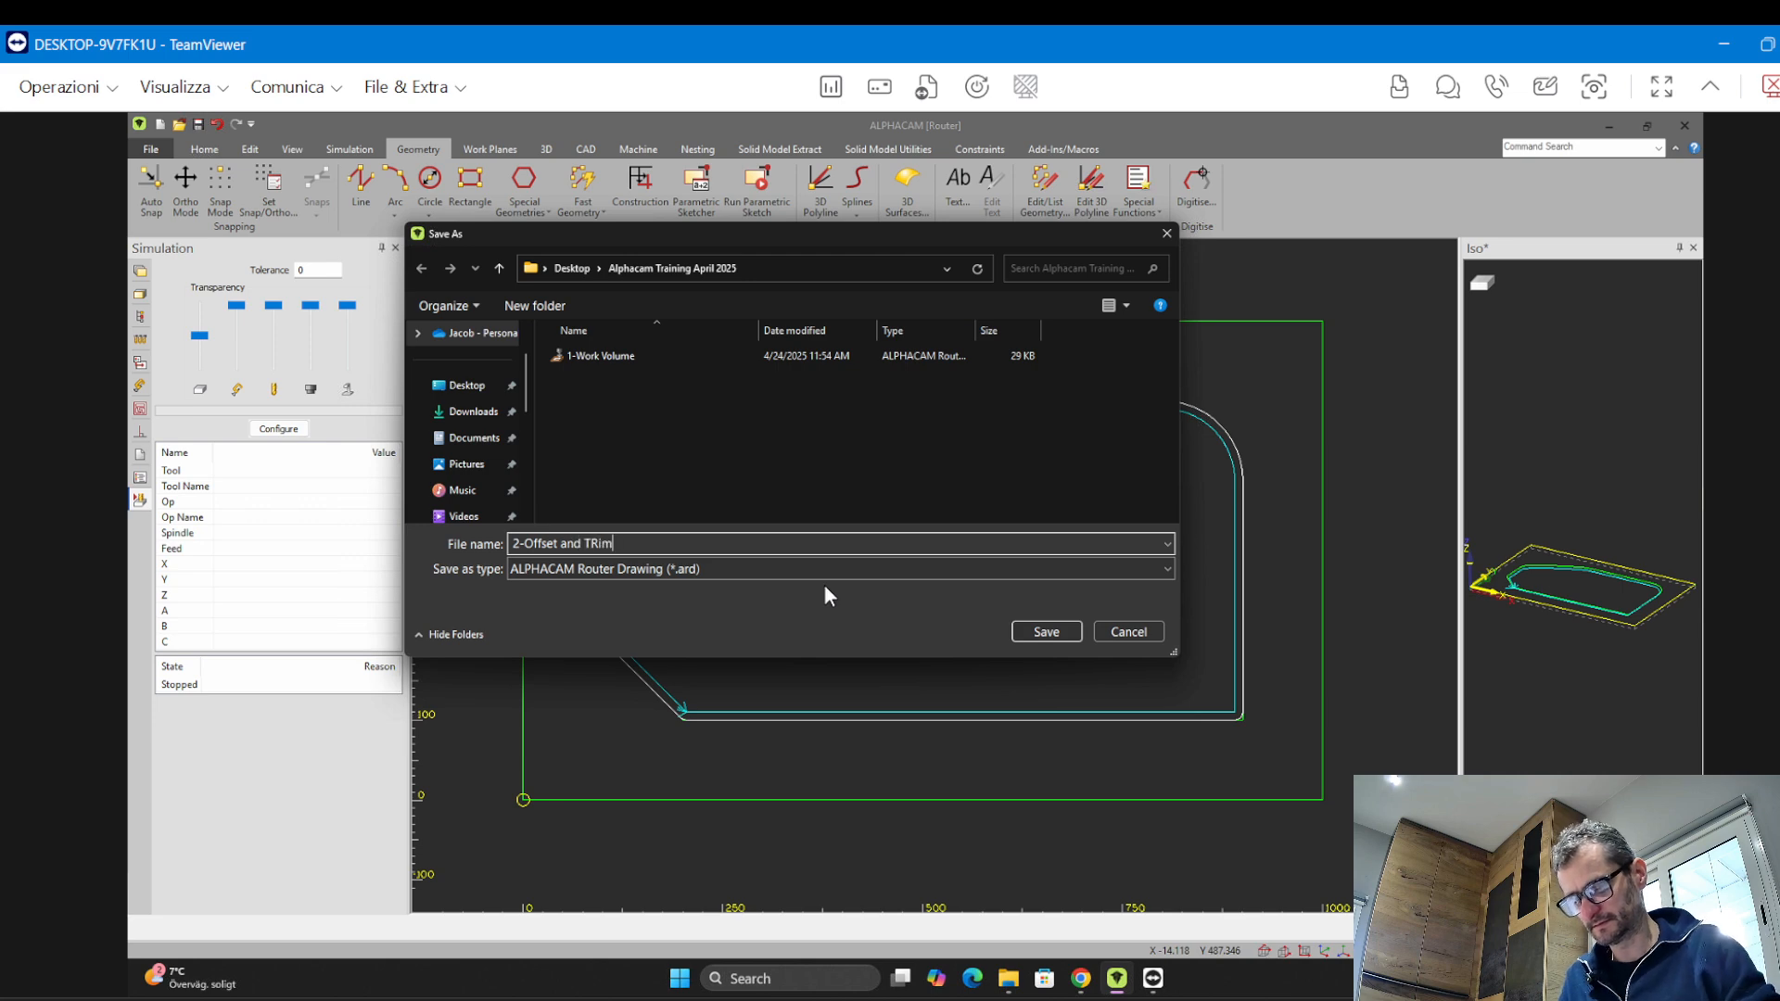
pyautogui.press('BackSpace')
pyautogui.write('rim')
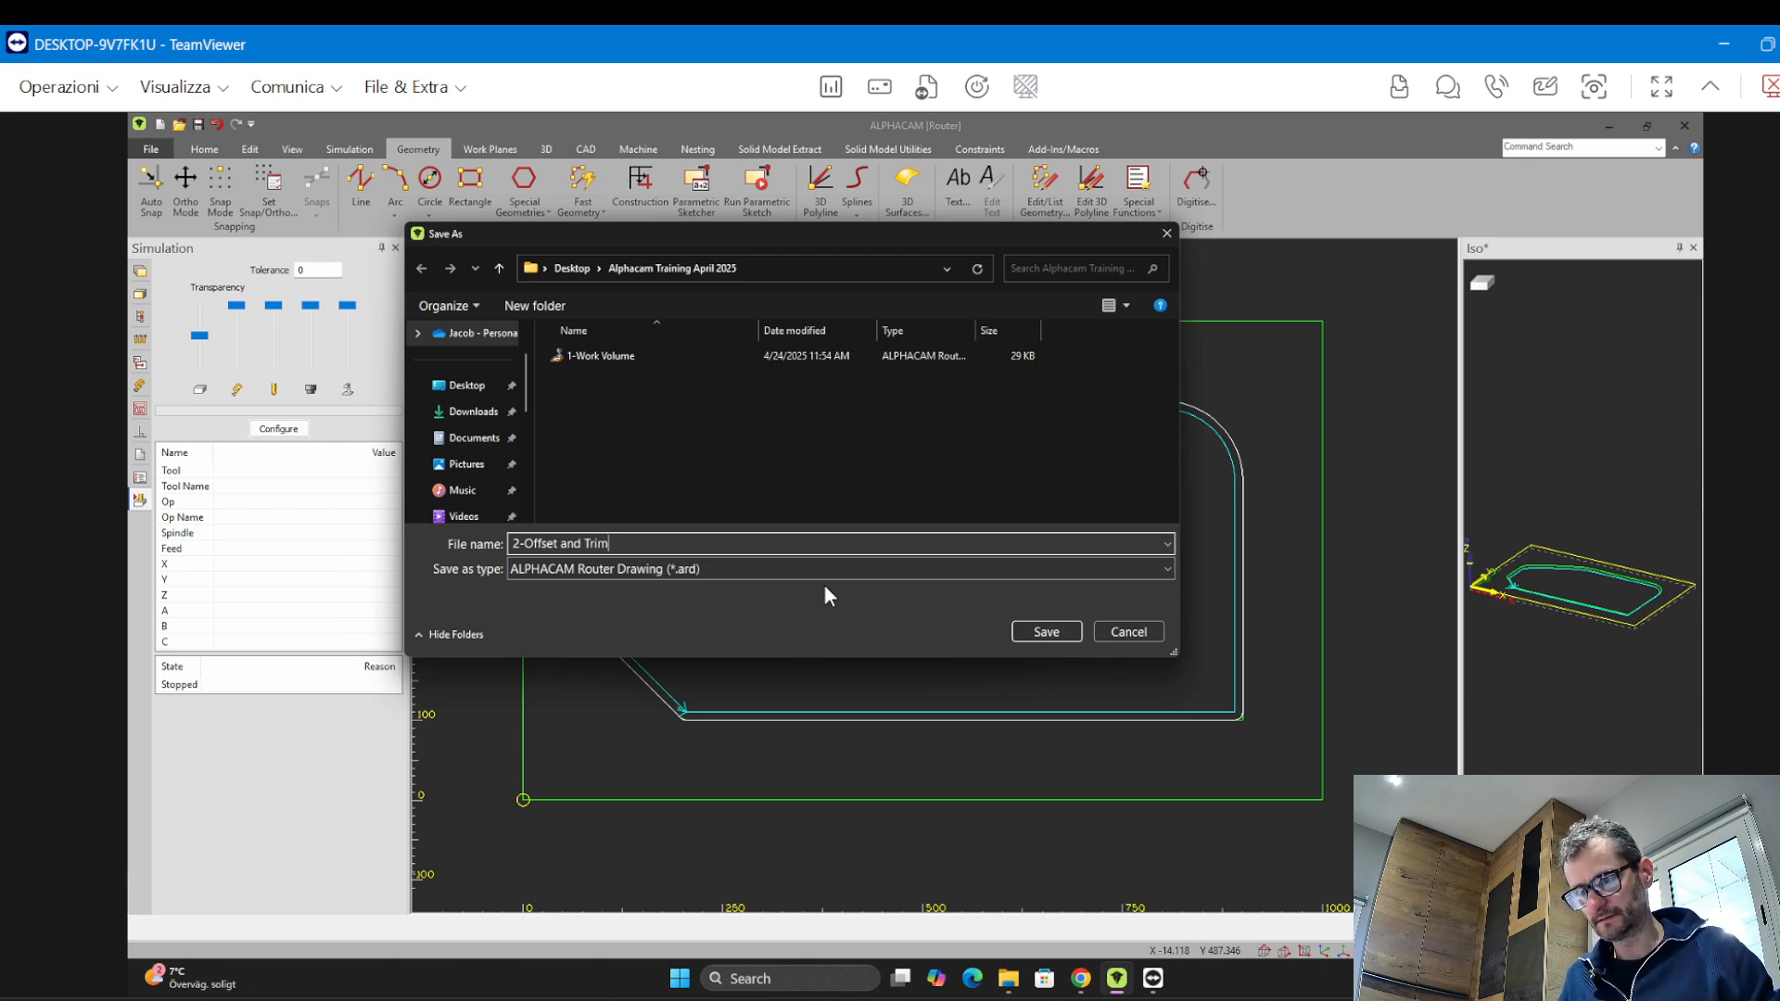
pyautogui.press('Return')
# Switch to a 3D view and orbit to inspect the panel and toolpath
pyautogui.click(983, 578)
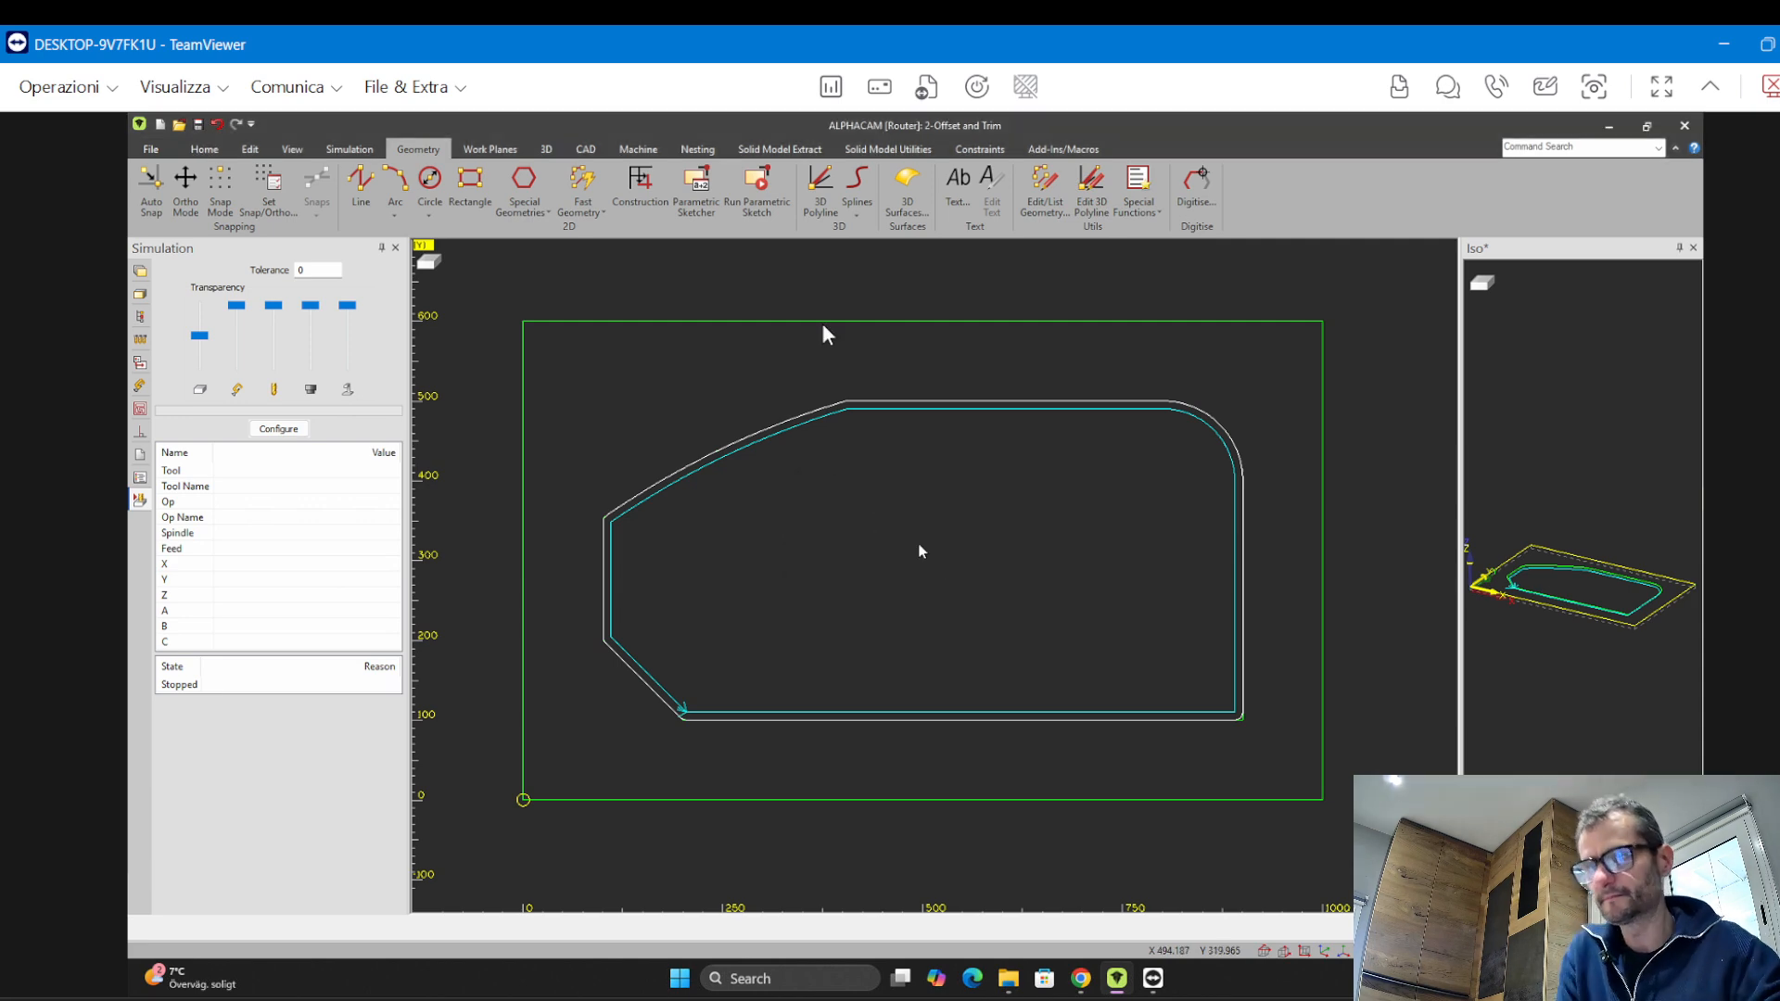
pyautogui.scroll(-3, 905, 527)
pyautogui.scroll(3, 893, 512)
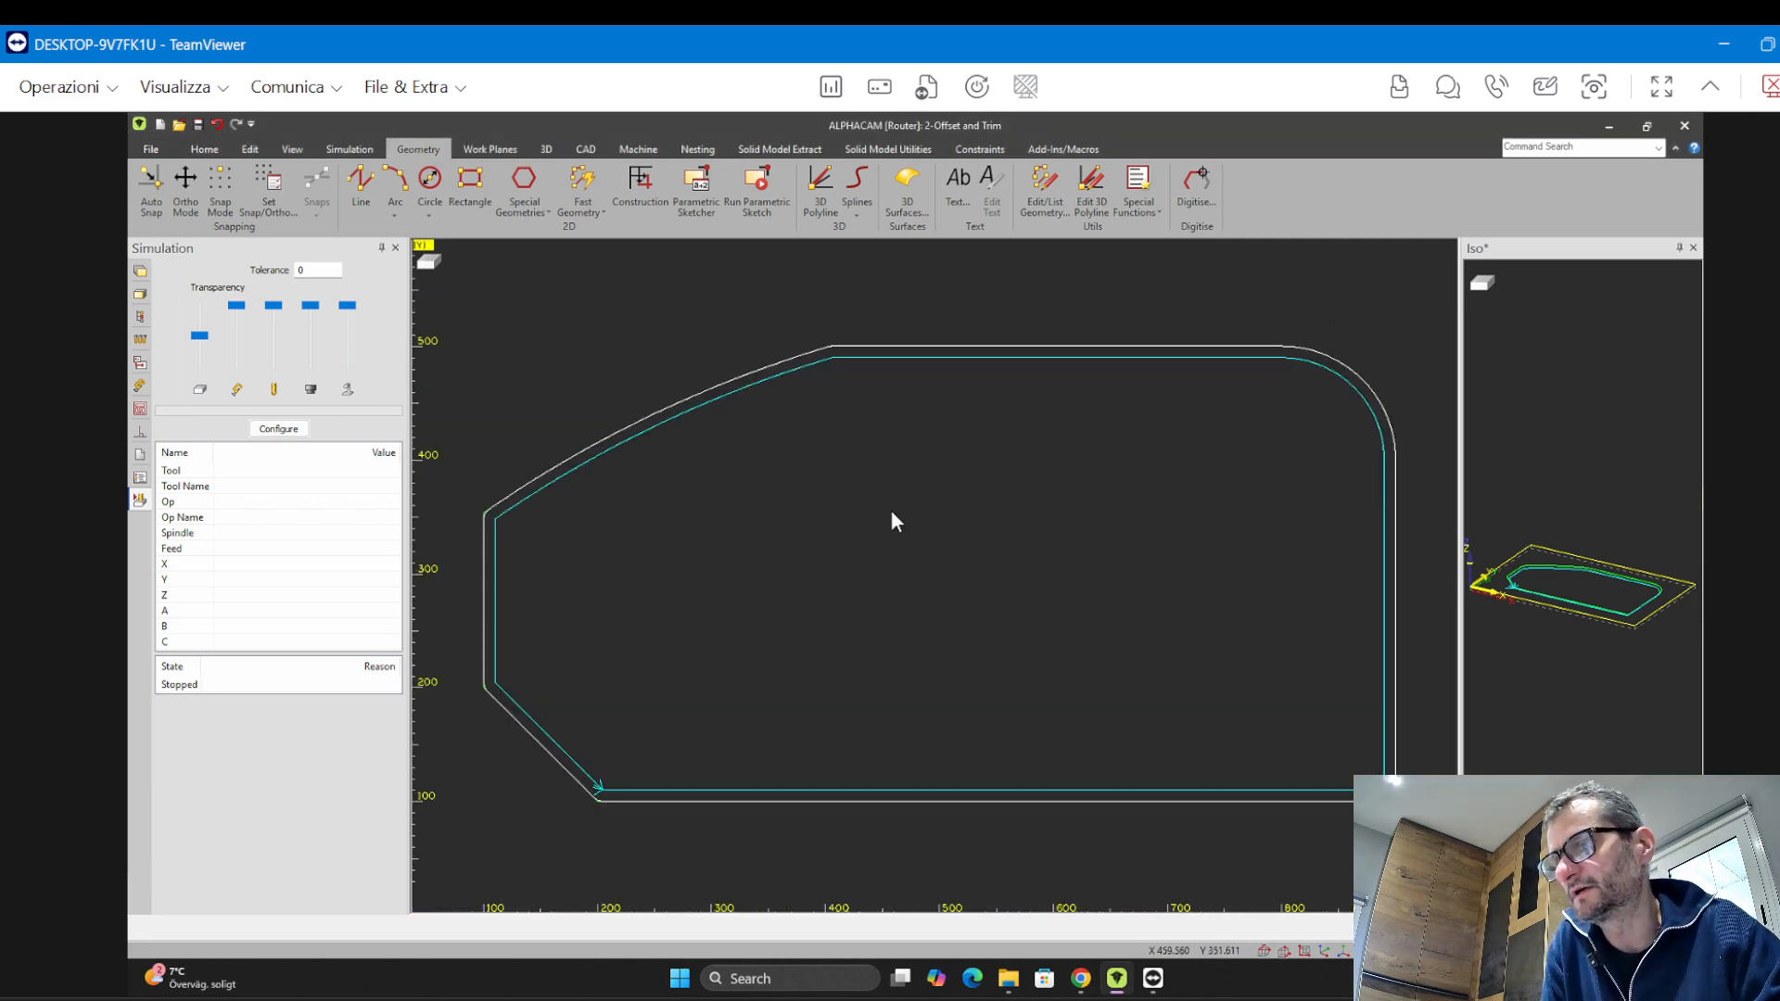
pyautogui.scroll(-3, 877, 506)
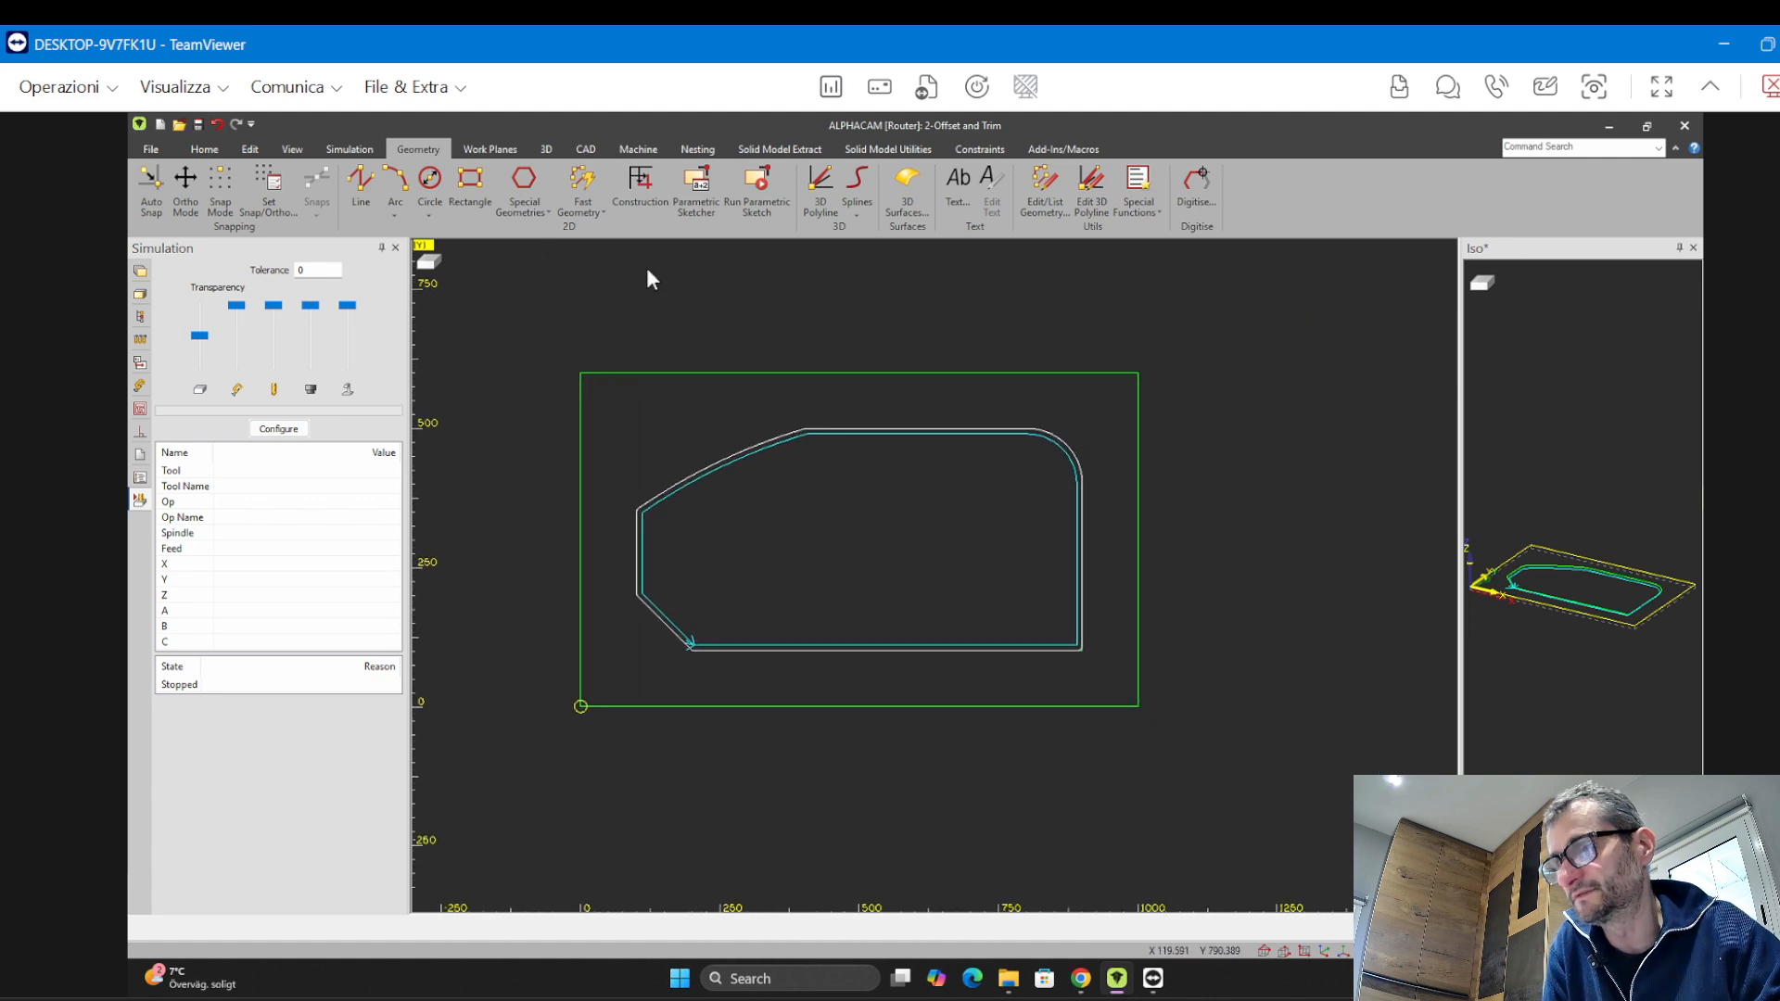
pyautogui.moveTo(1188, 482); pyautogui.dragTo(1187, 488, button='middle')
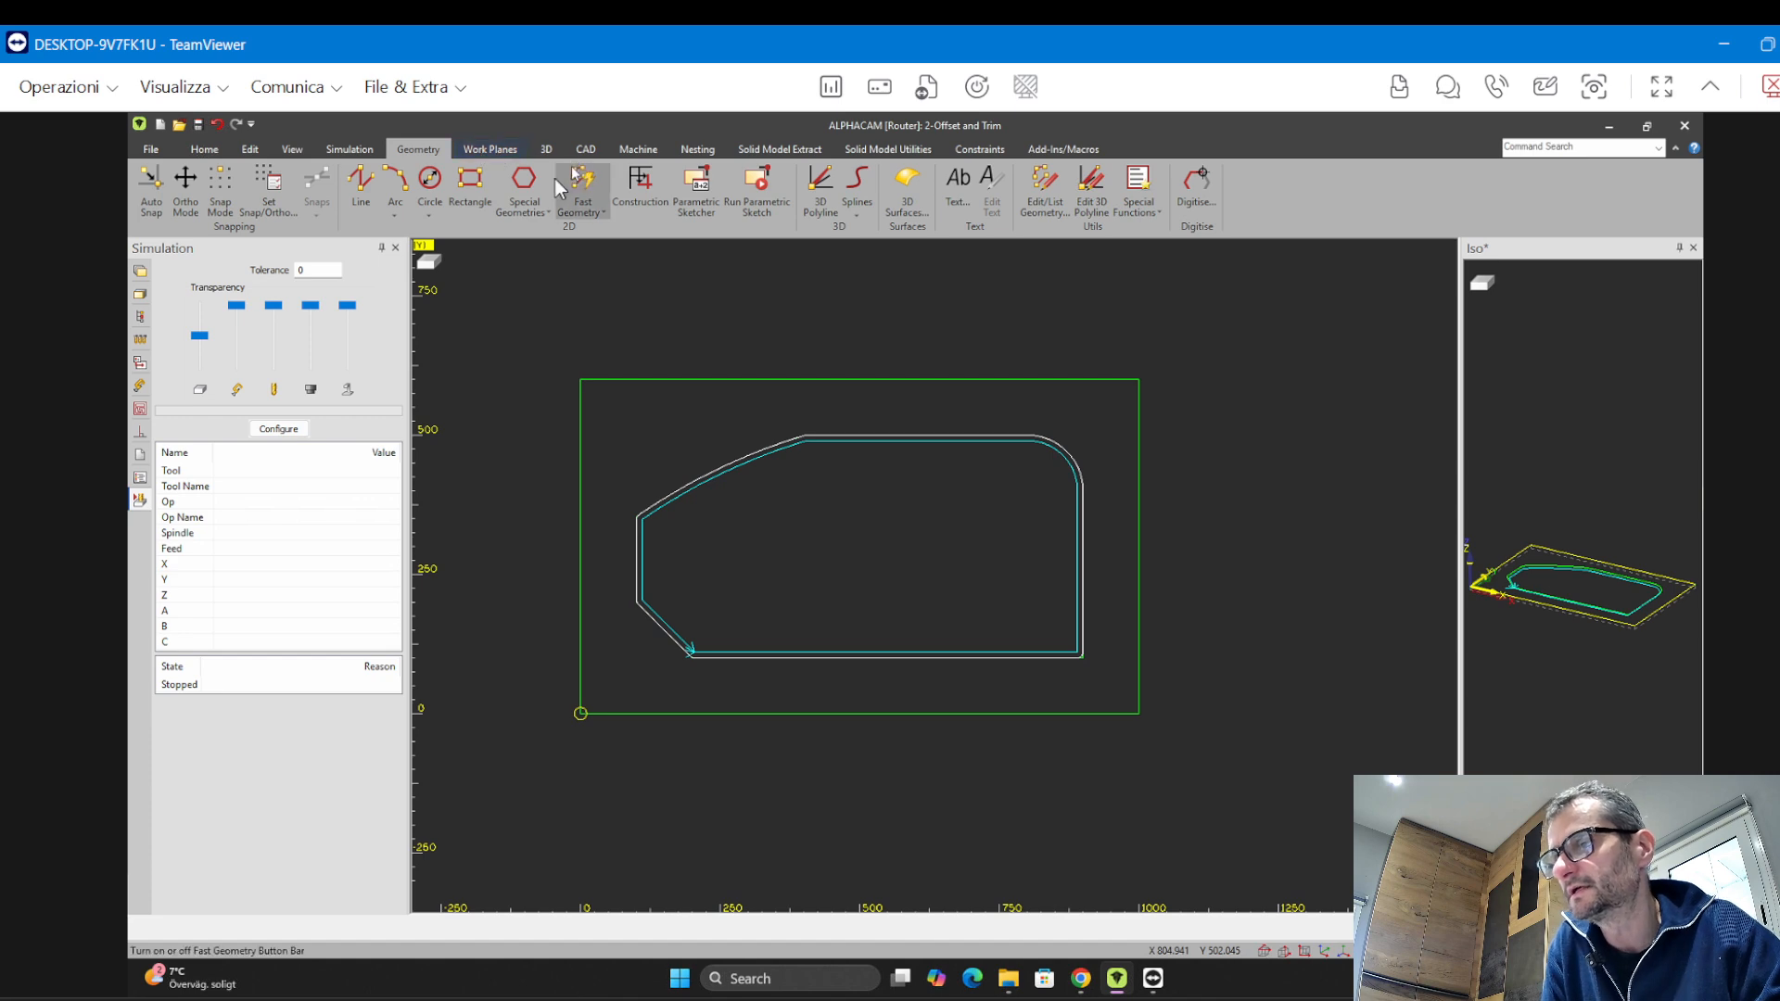
pyautogui.moveTo(718, 422); pyautogui.dragTo(740, 422, button='middle')
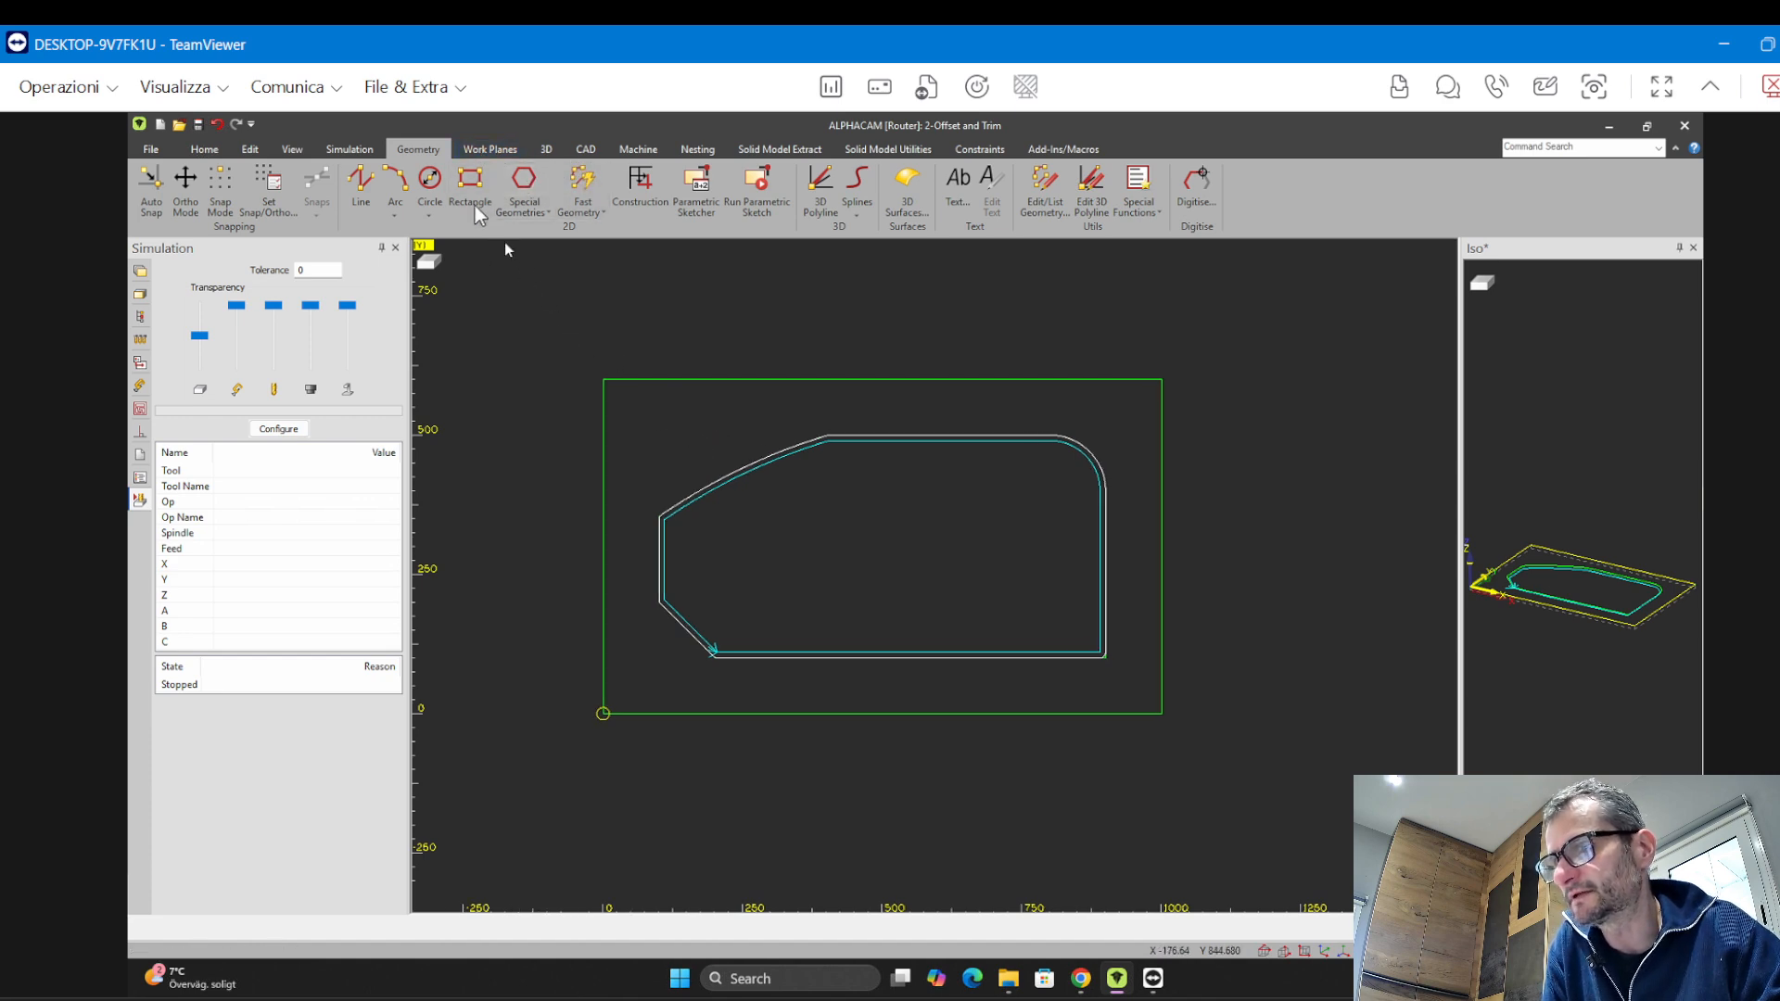
pyautogui.click(293, 149)
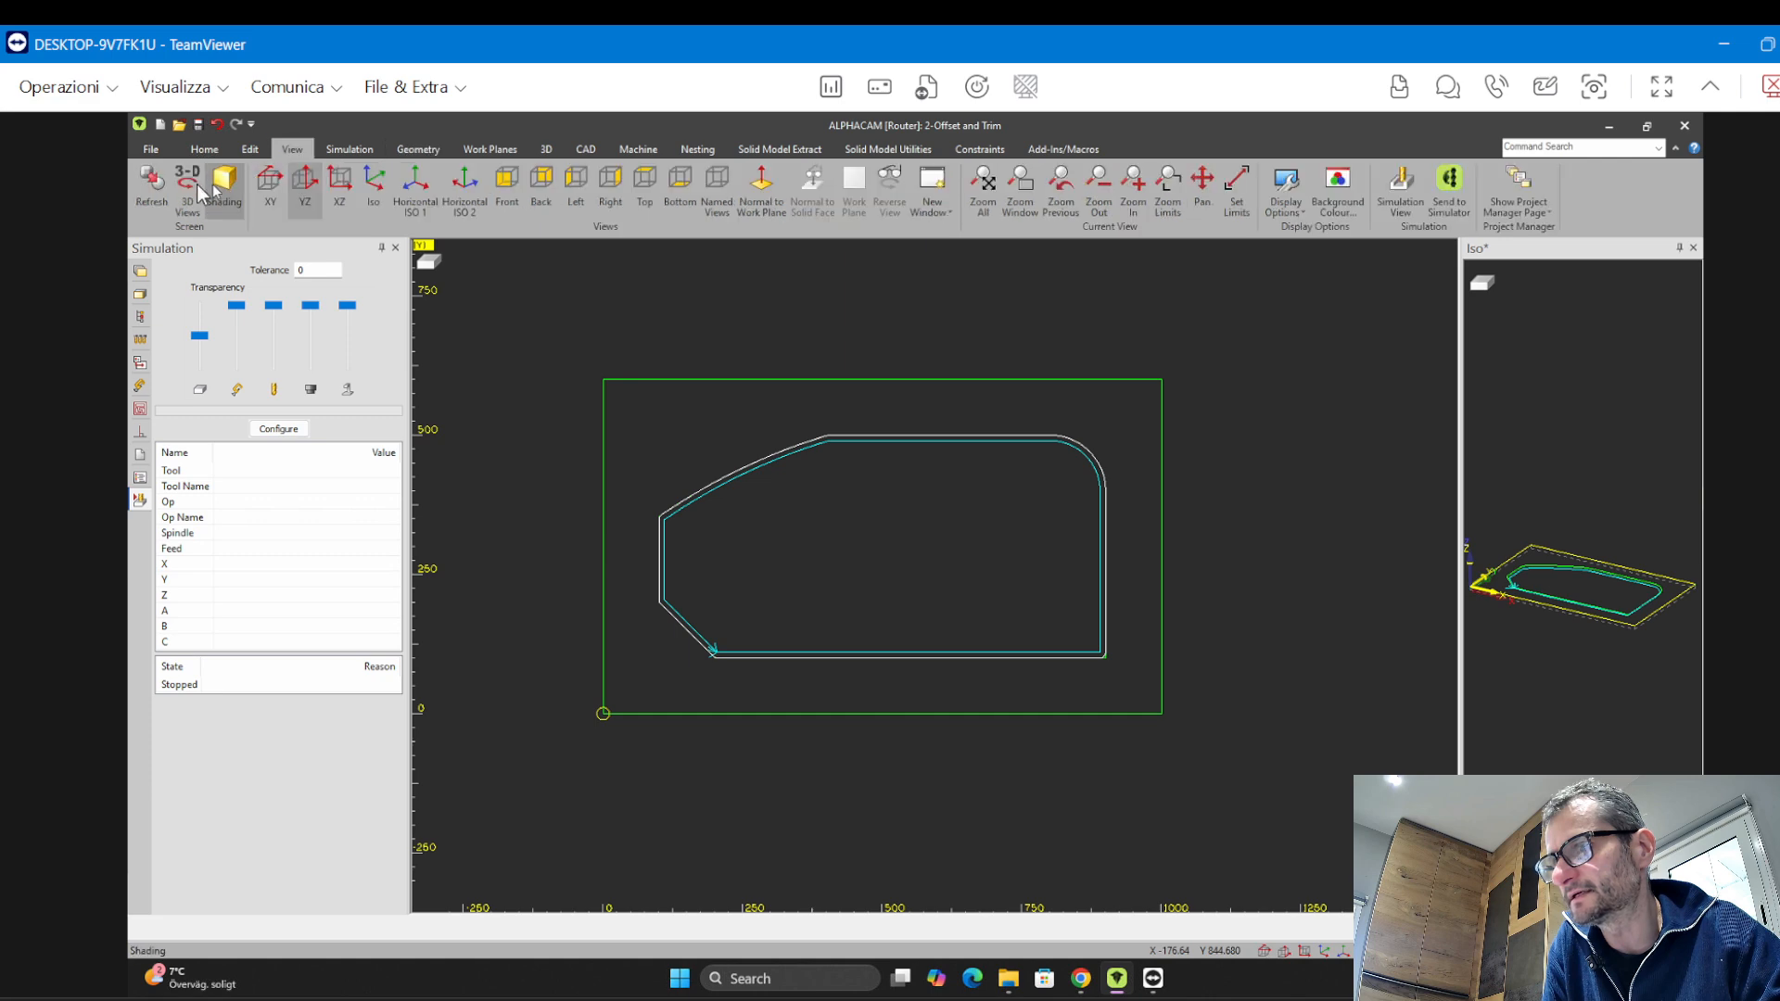
pyautogui.click(189, 186)
pyautogui.moveTo(798, 561); pyautogui.dragTo(825, 549)
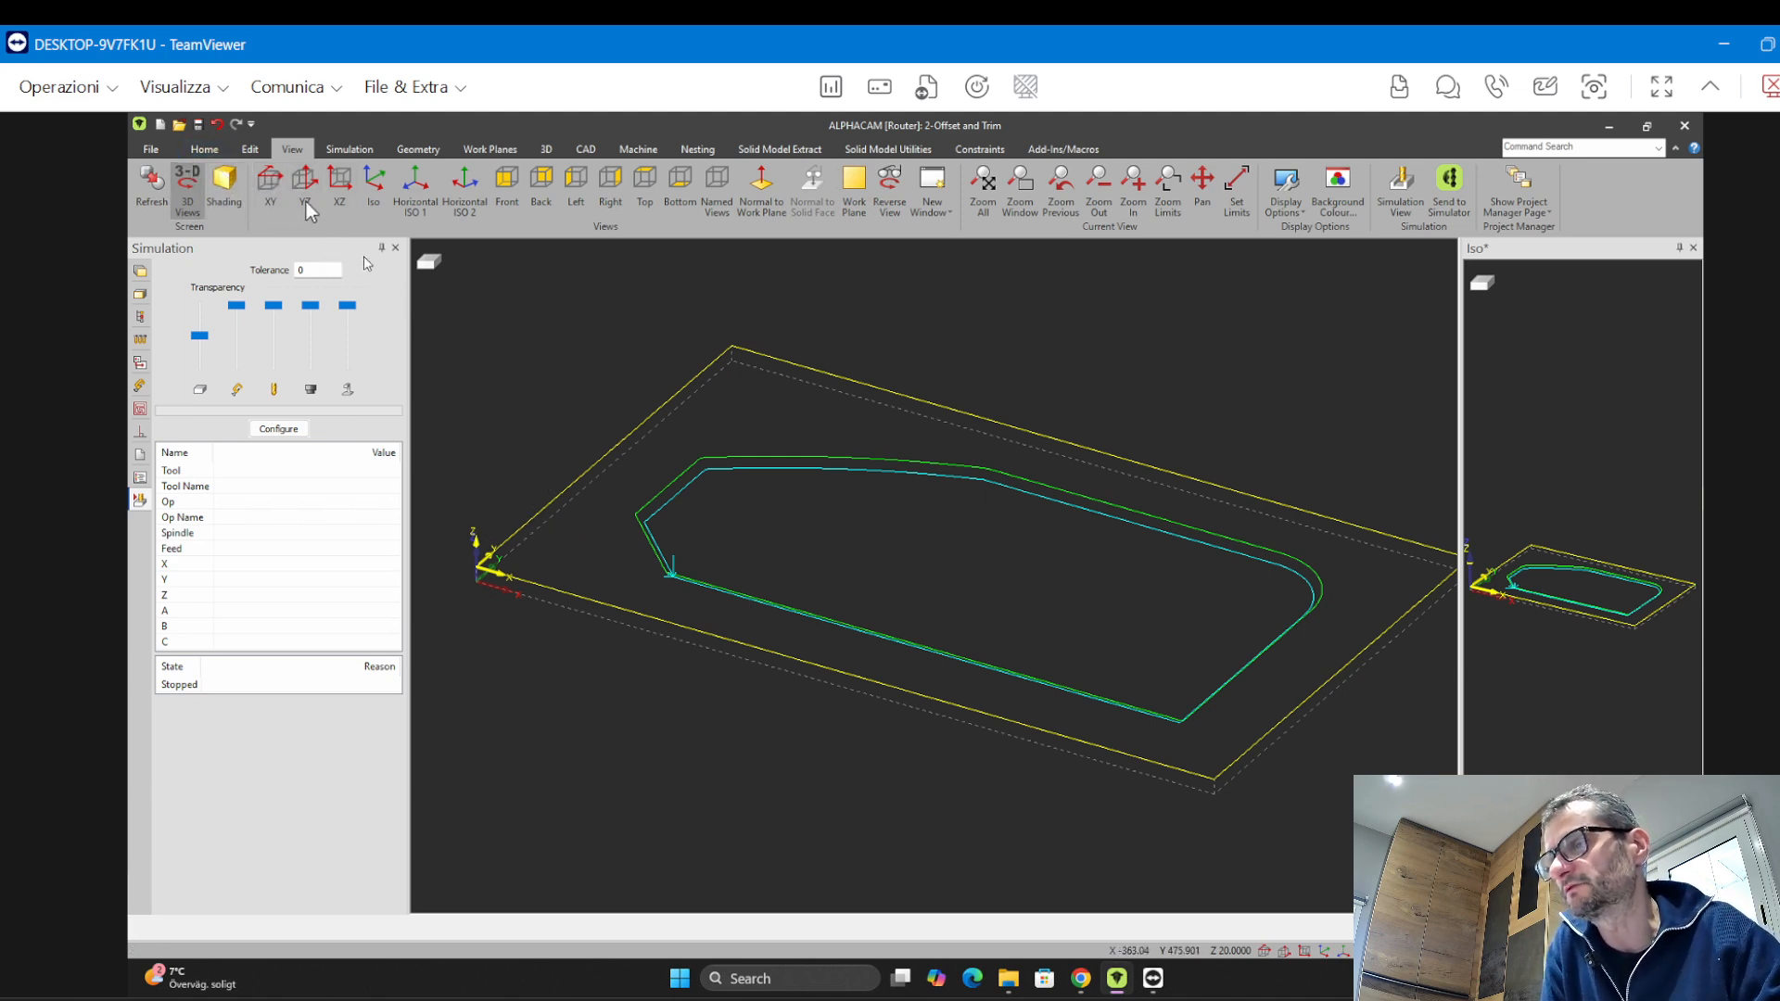
# Cancel the active work plane so the panel returns to the global work plane
pyautogui.click(489, 148)
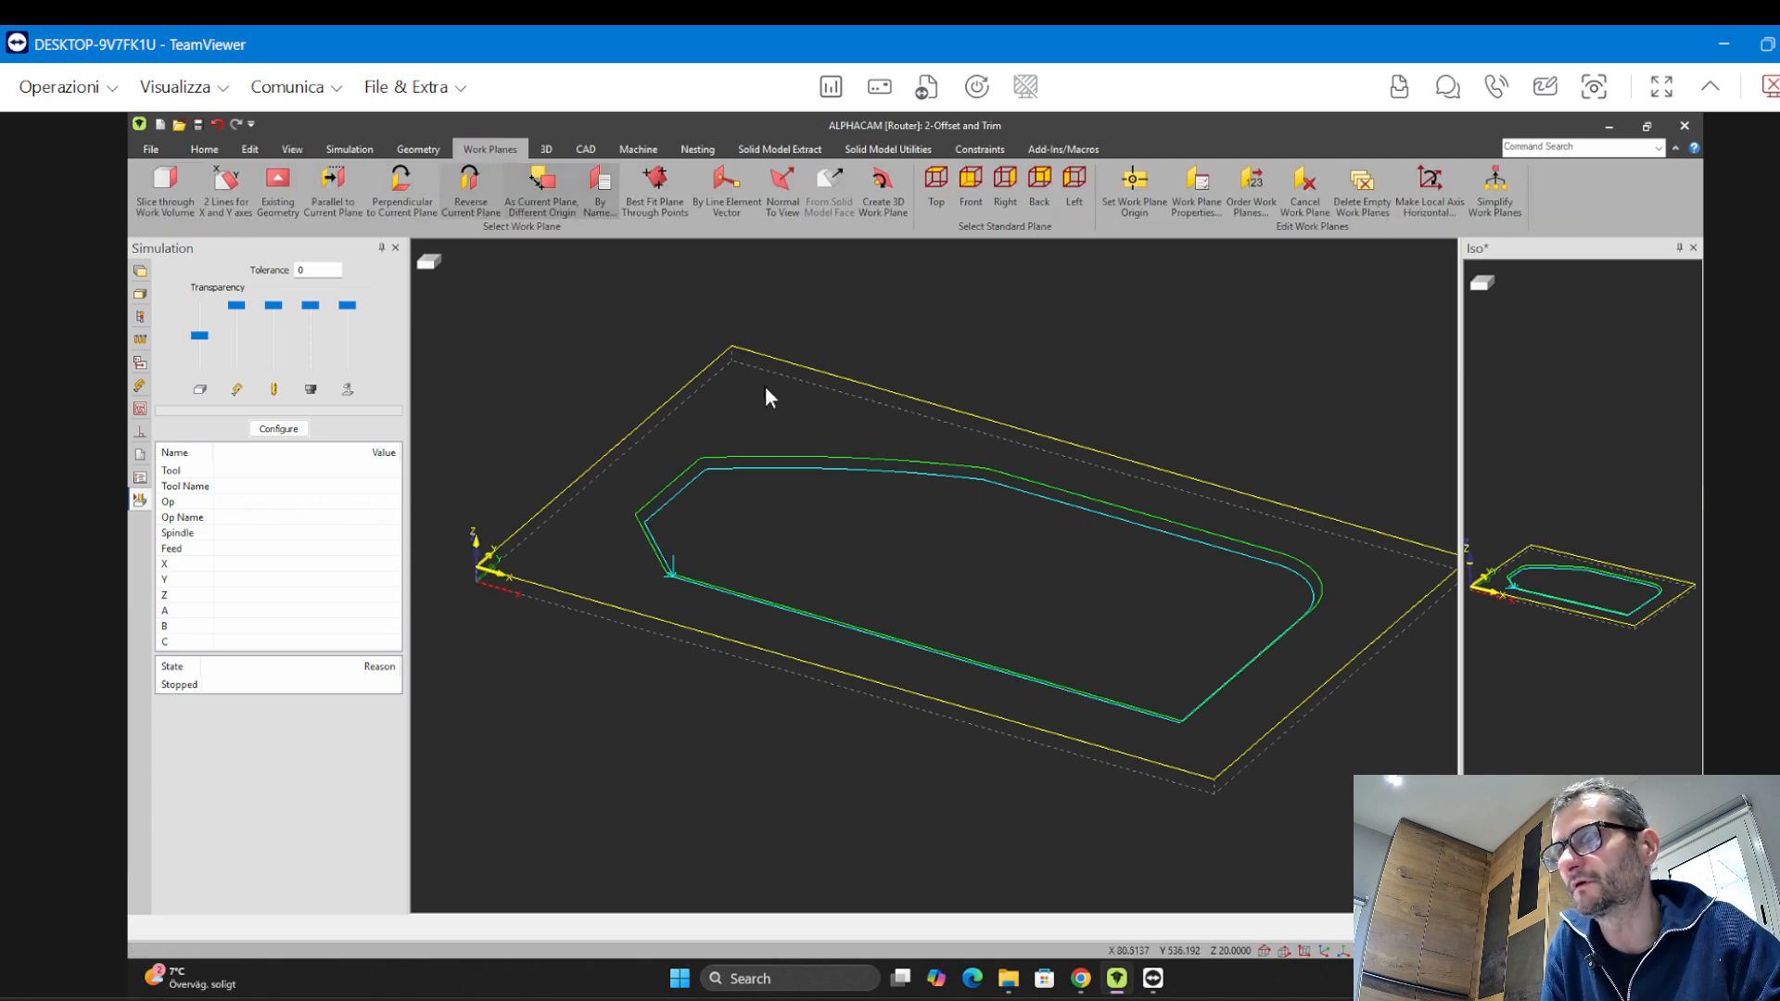
pyautogui.click(1300, 193)
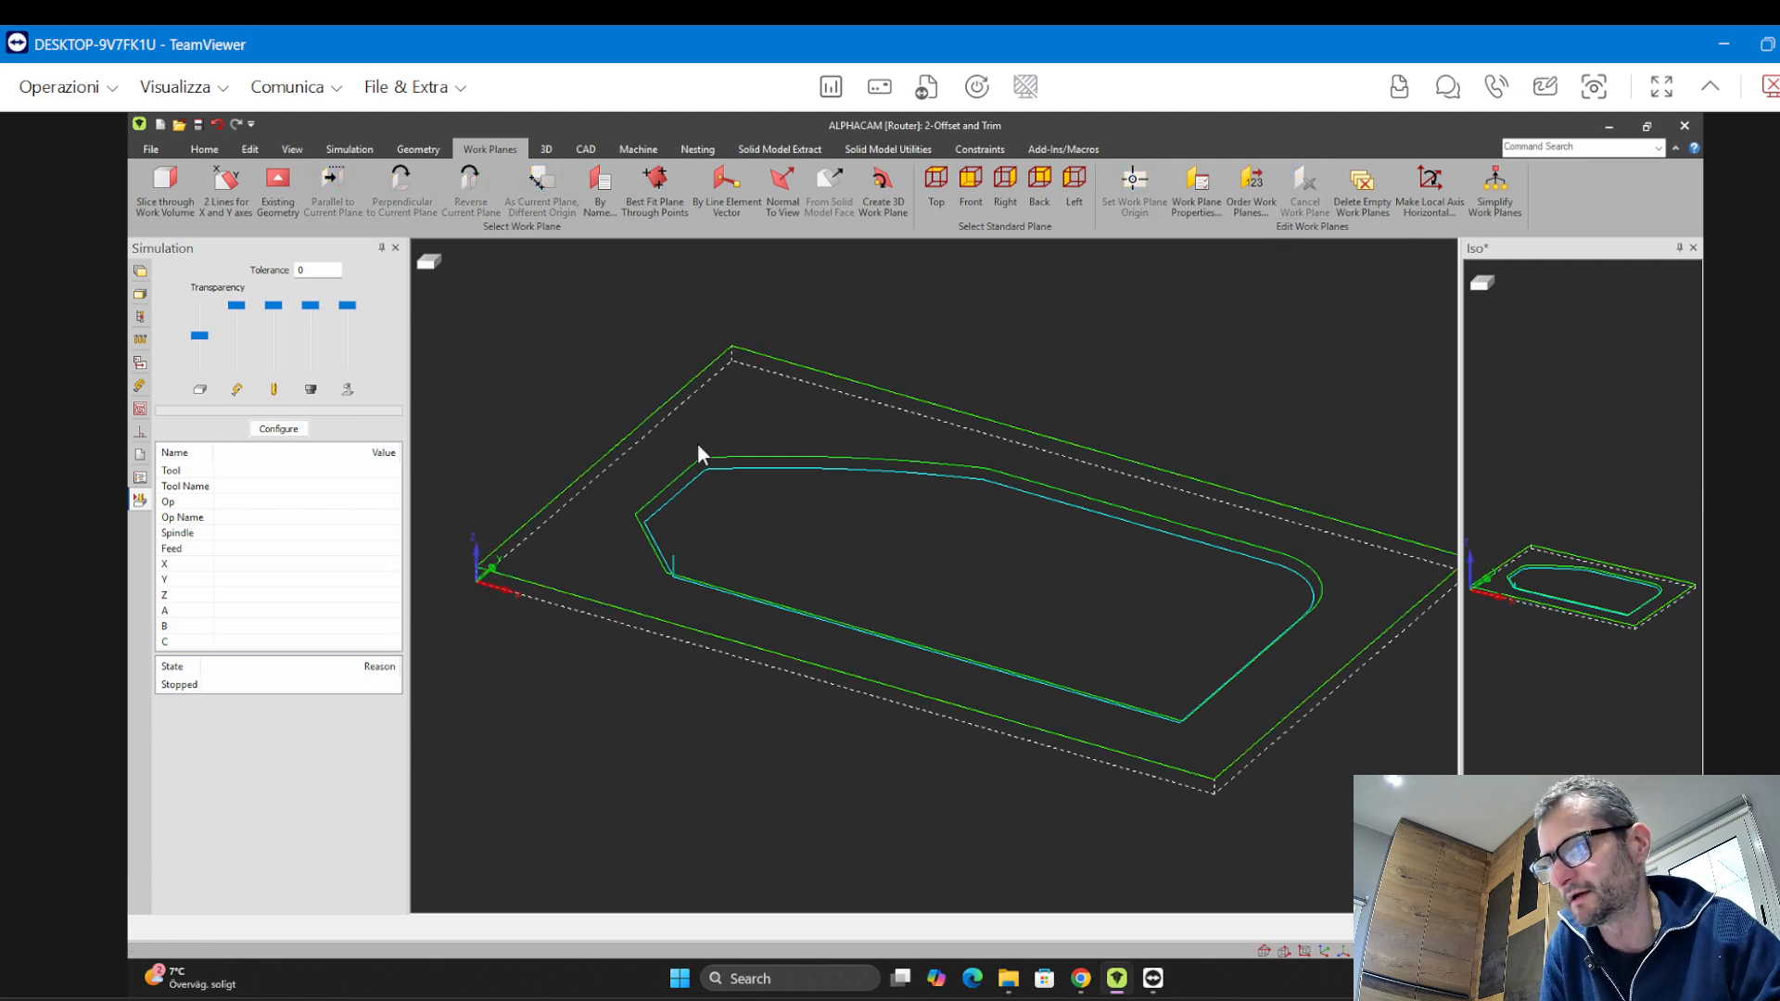
pyautogui.moveTo(723, 516); pyautogui.dragTo(712, 519, button='middle')
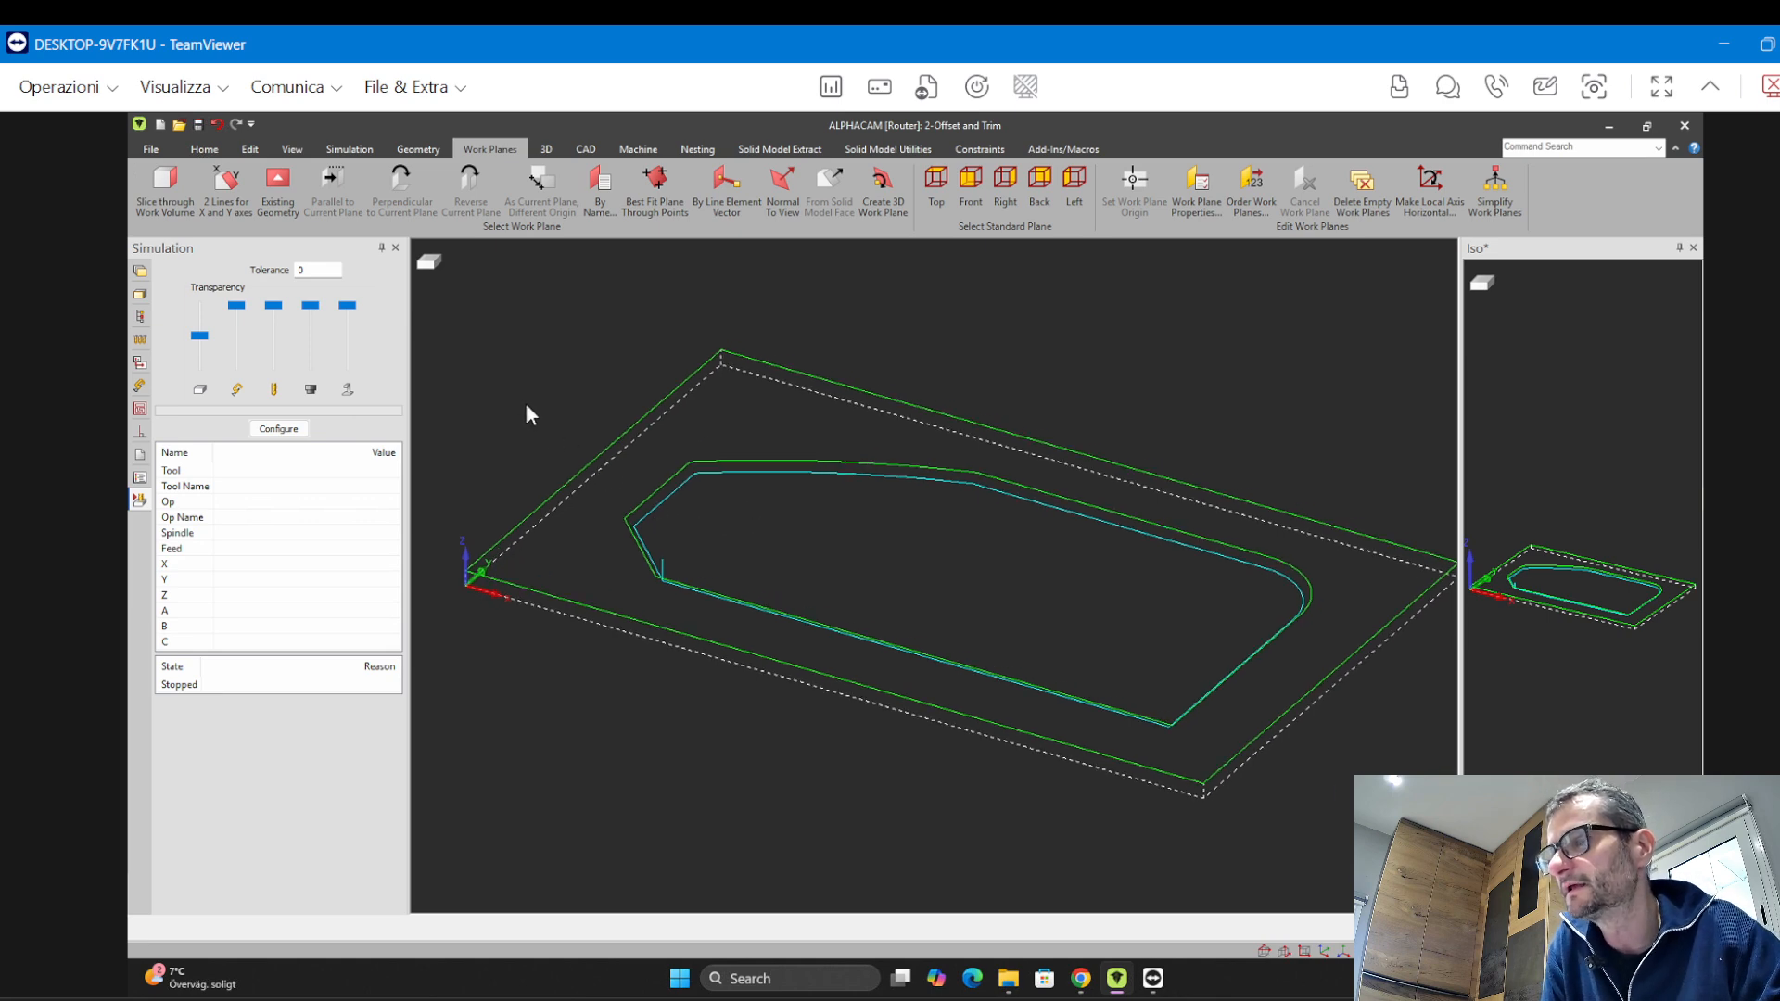
pyautogui.moveTo(557, 353); pyautogui.dragTo(557, 342, button='middle')
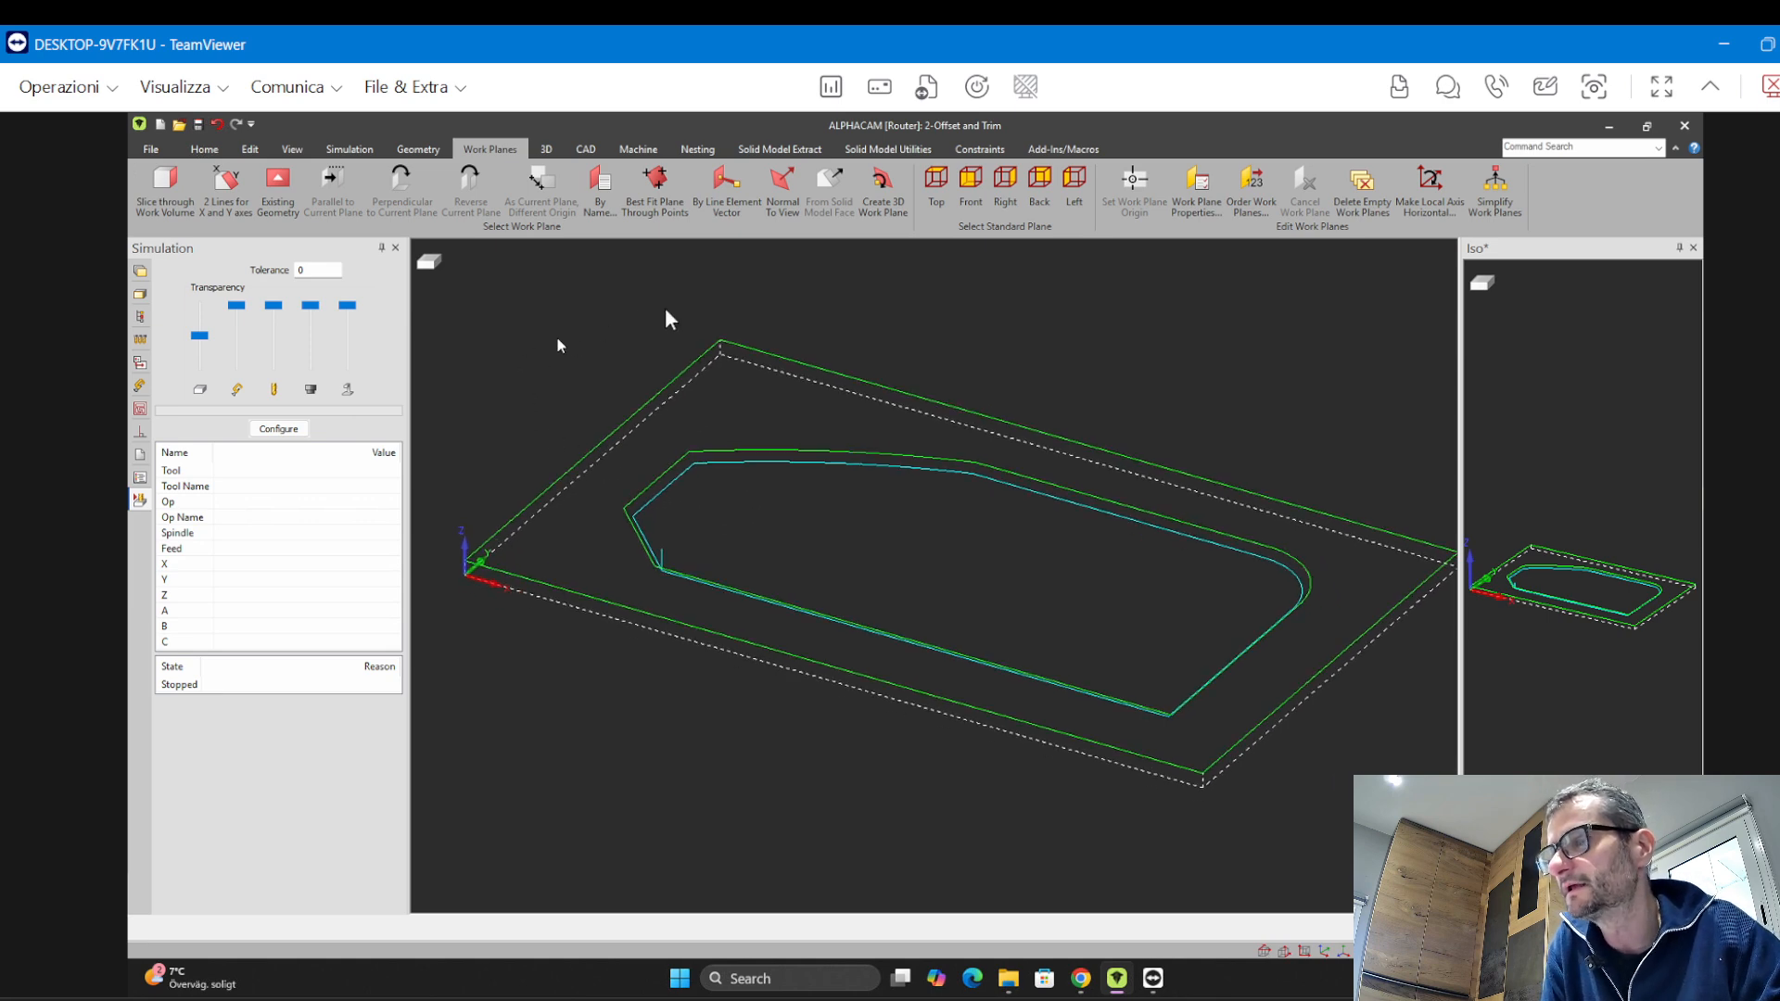
# Set the panel outline as the material block with Set Materials, accepting the default material levels
pyautogui.click(547, 149)
pyautogui.click(160, 194)
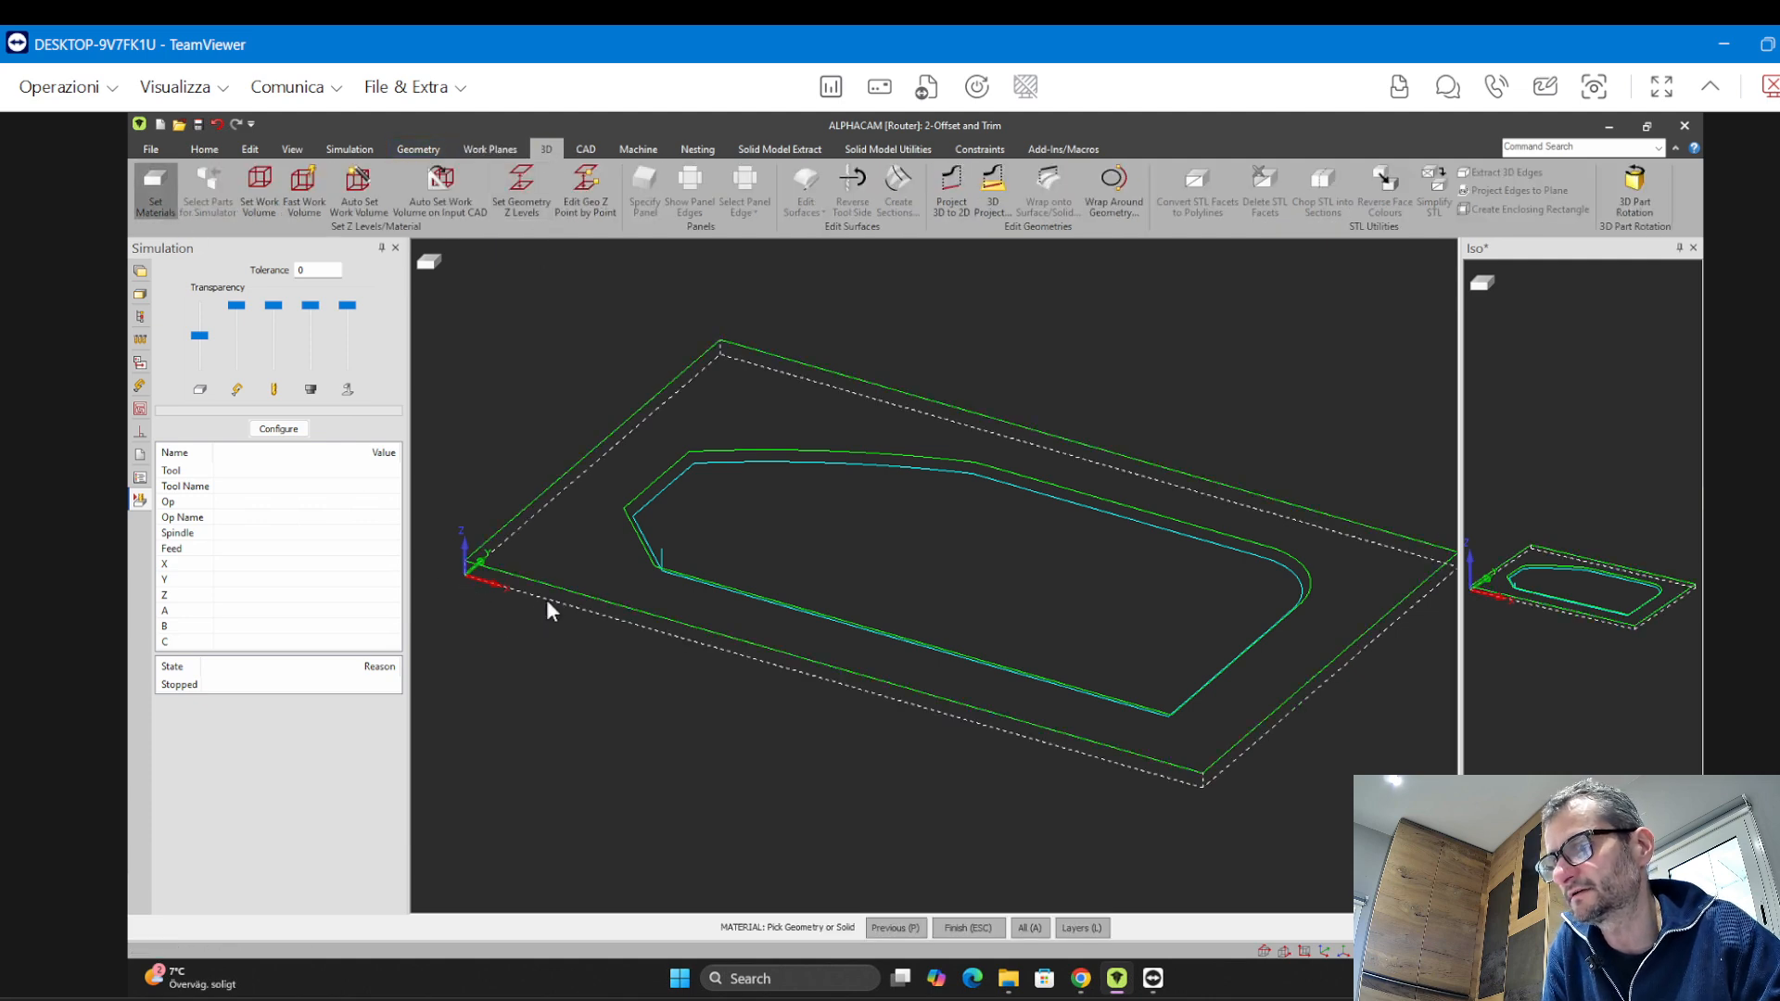
pyautogui.click(543, 600)
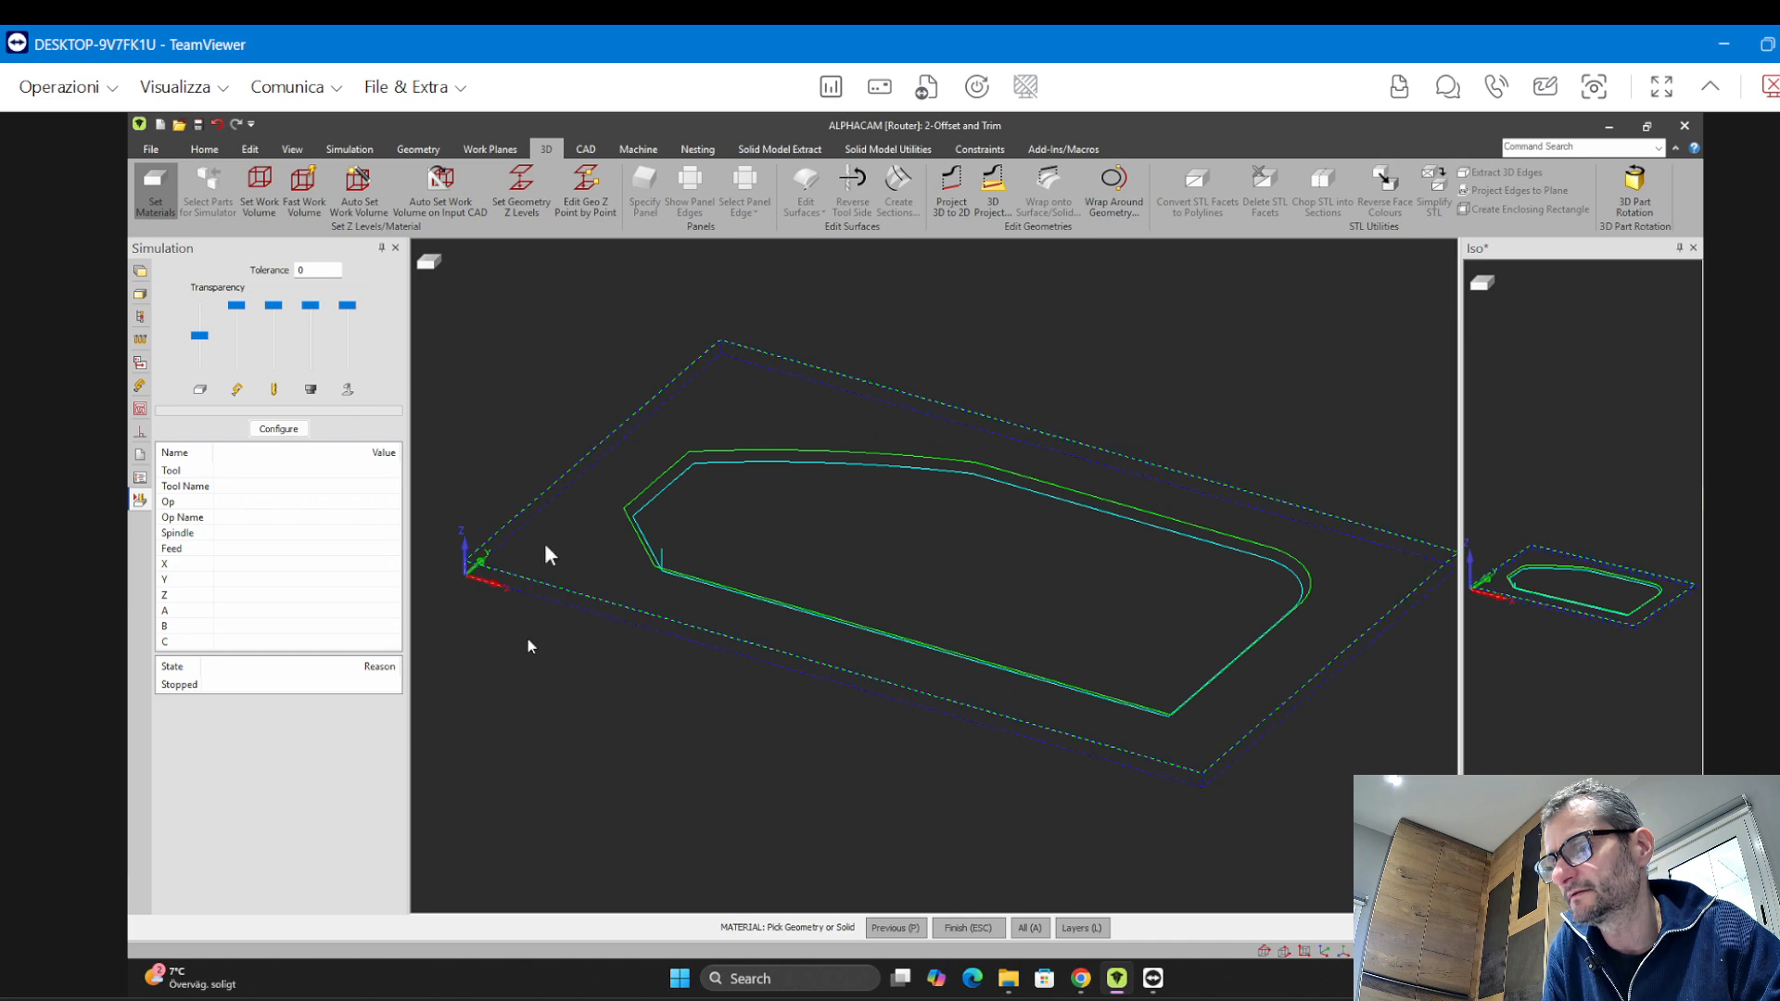
pyautogui.press('Escape')
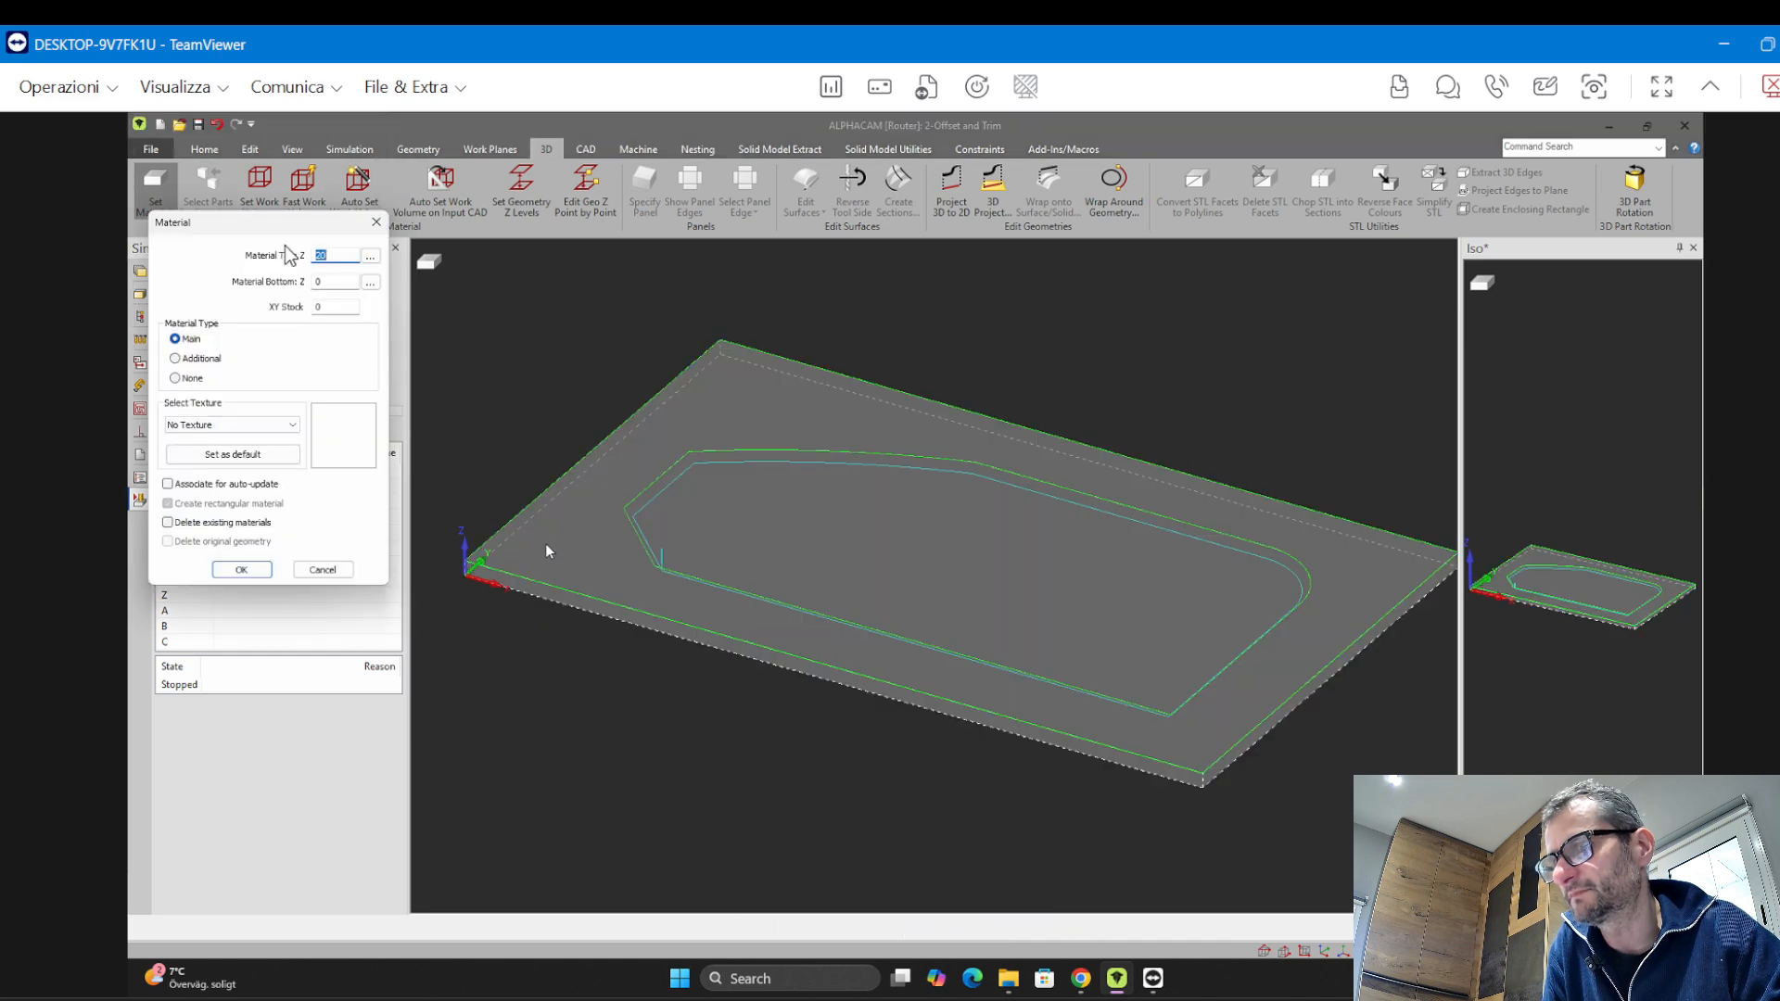
pyautogui.click(241, 569)
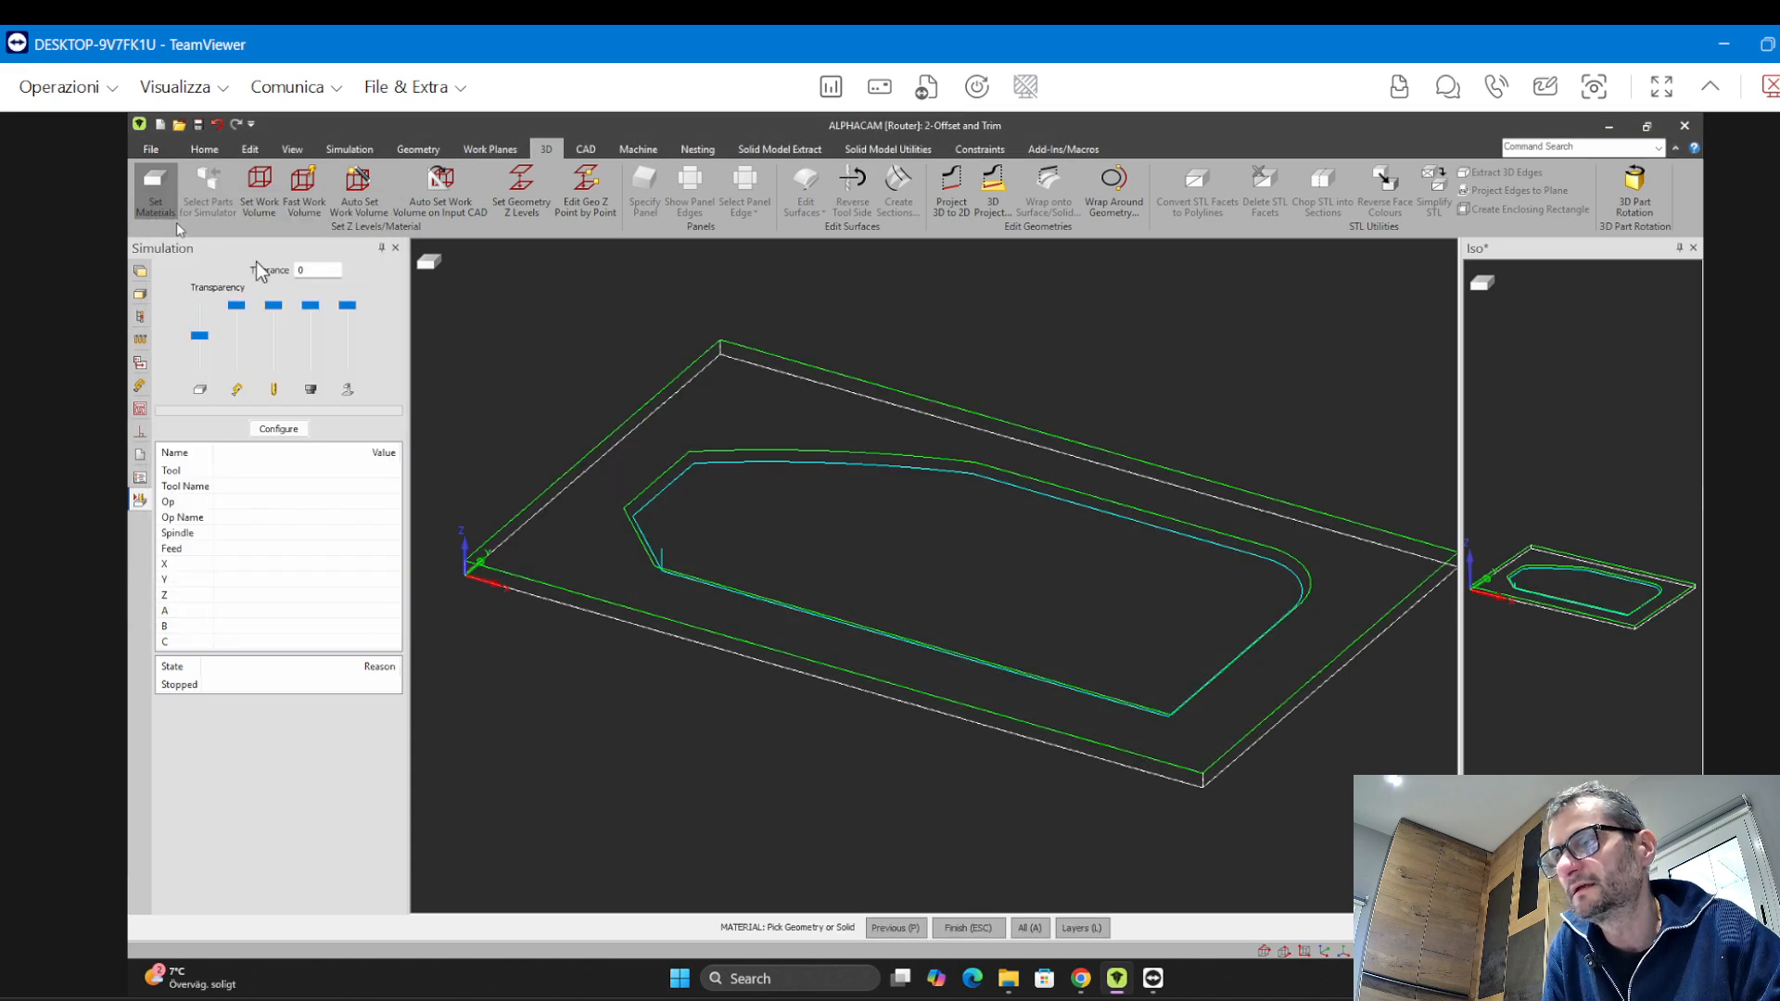
pyautogui.press('Escape')
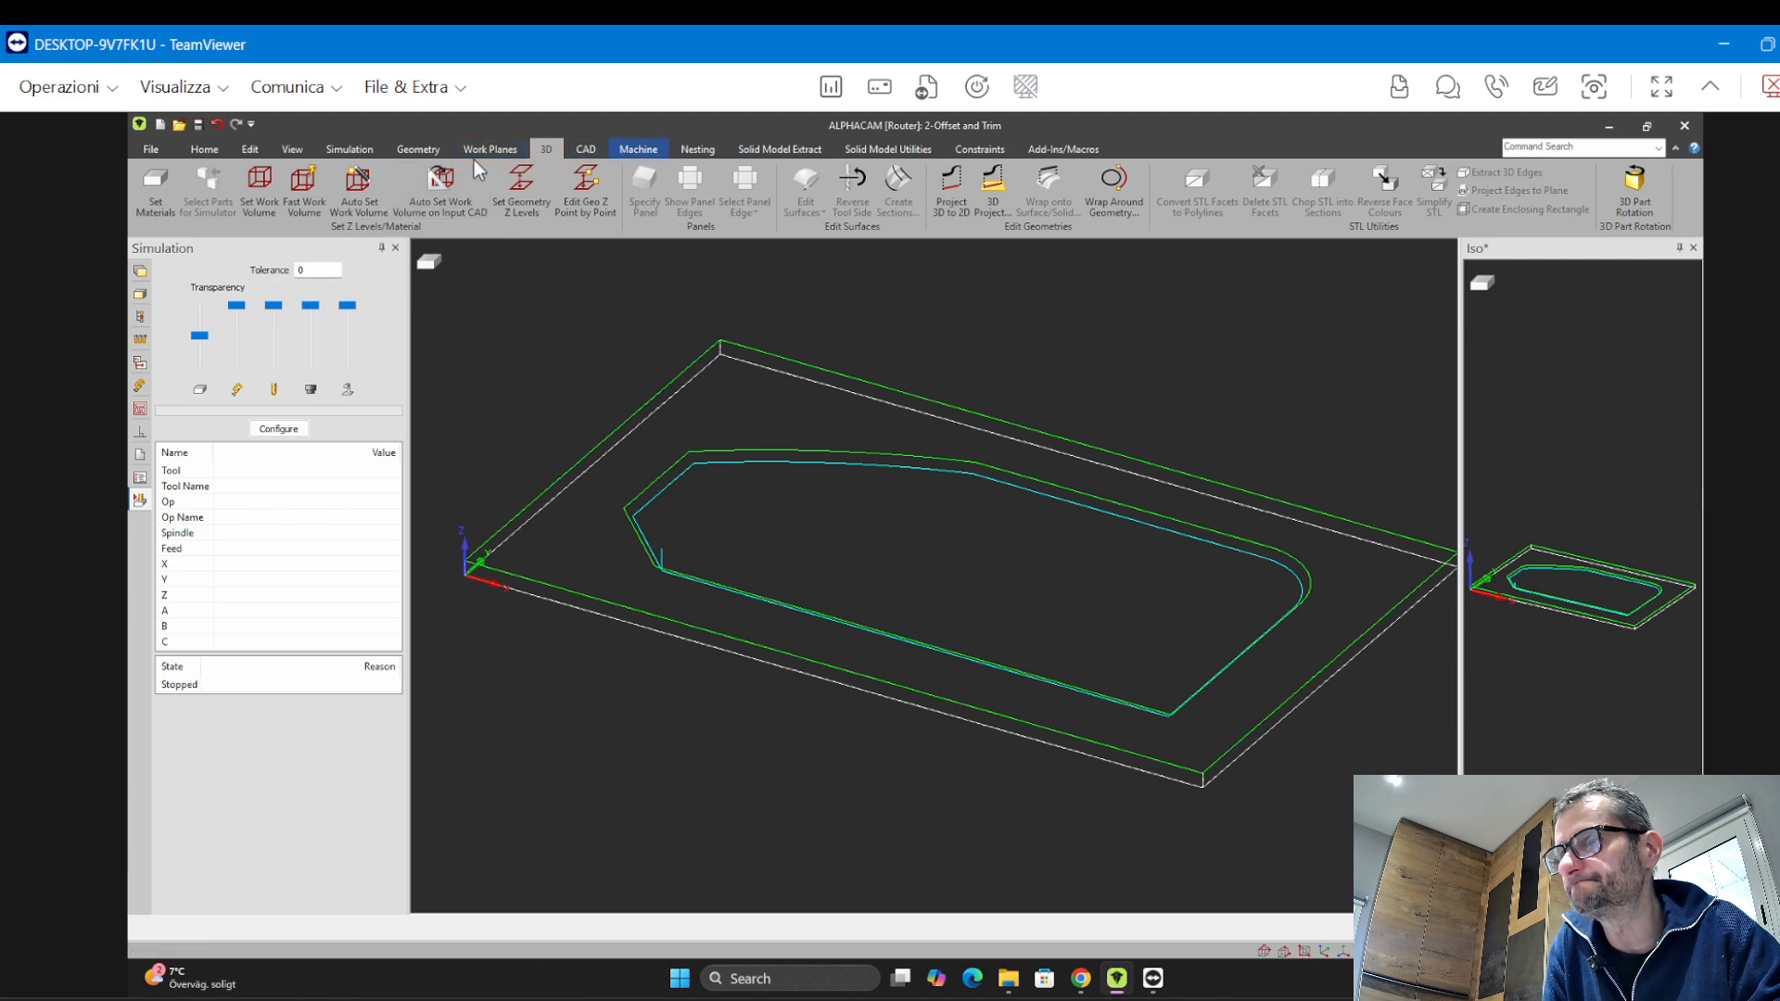
# Run the solid simulation of the toolpath and zoom in to inspect the machined groove corners
pyautogui.click(350, 149)
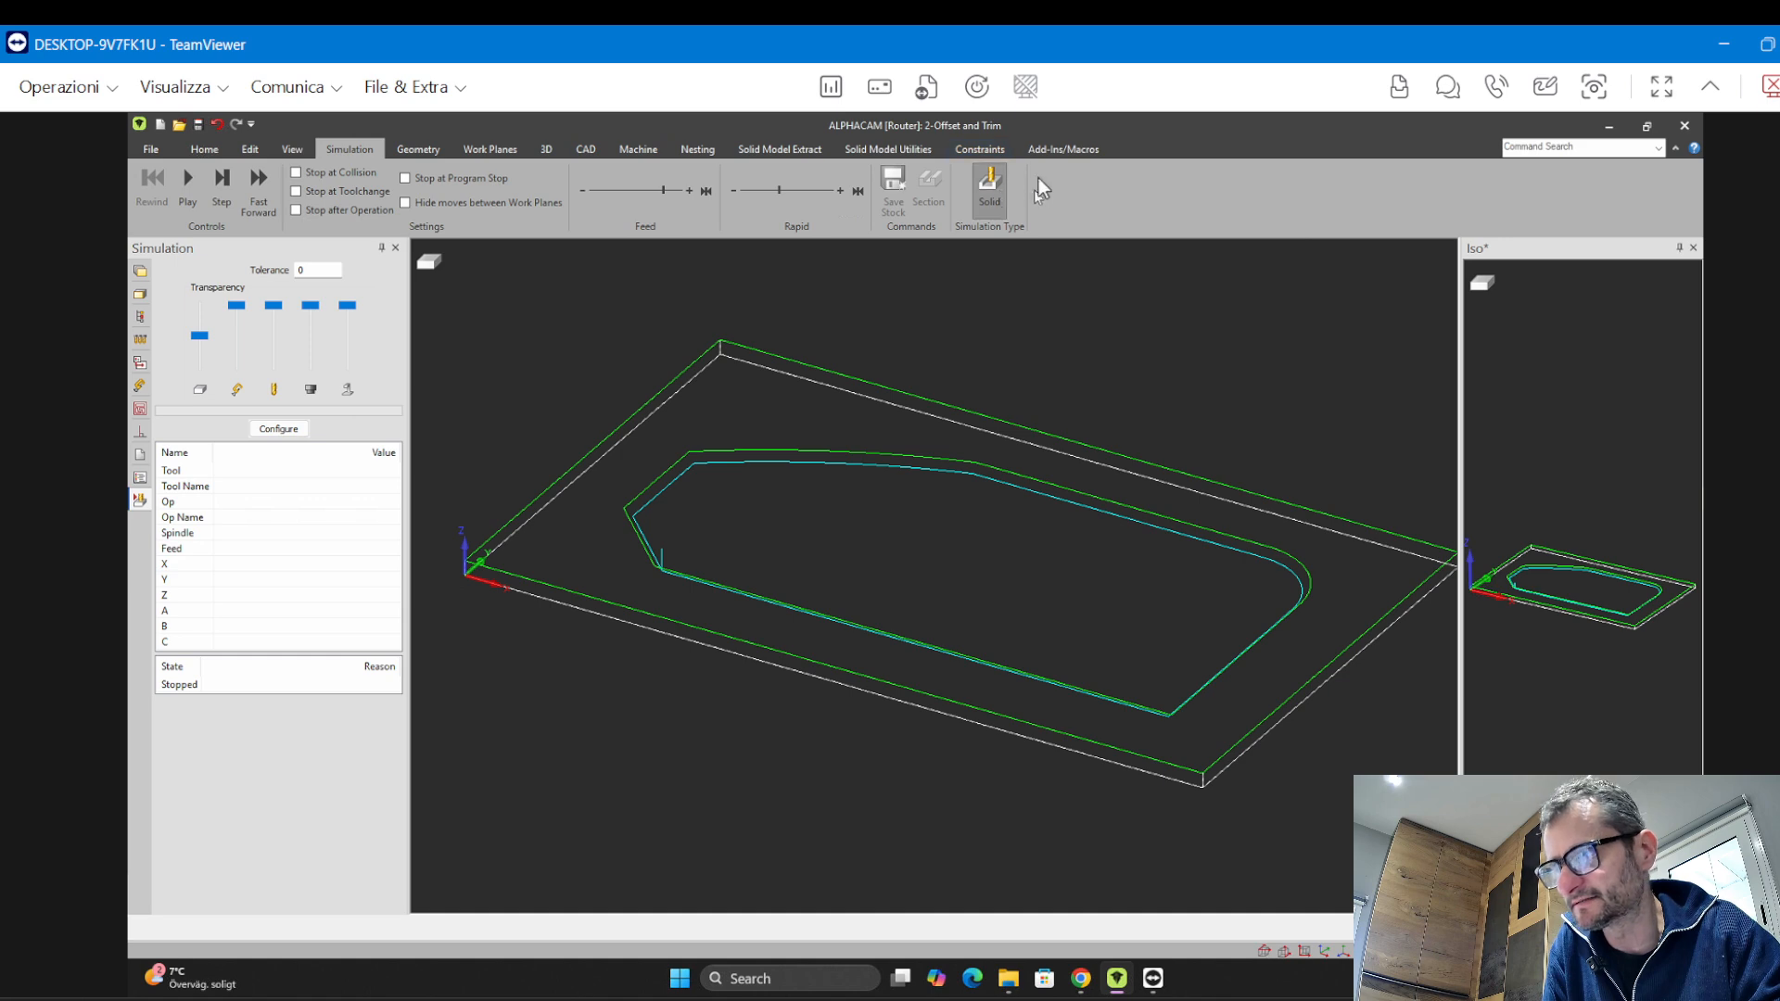
pyautogui.click(188, 179)
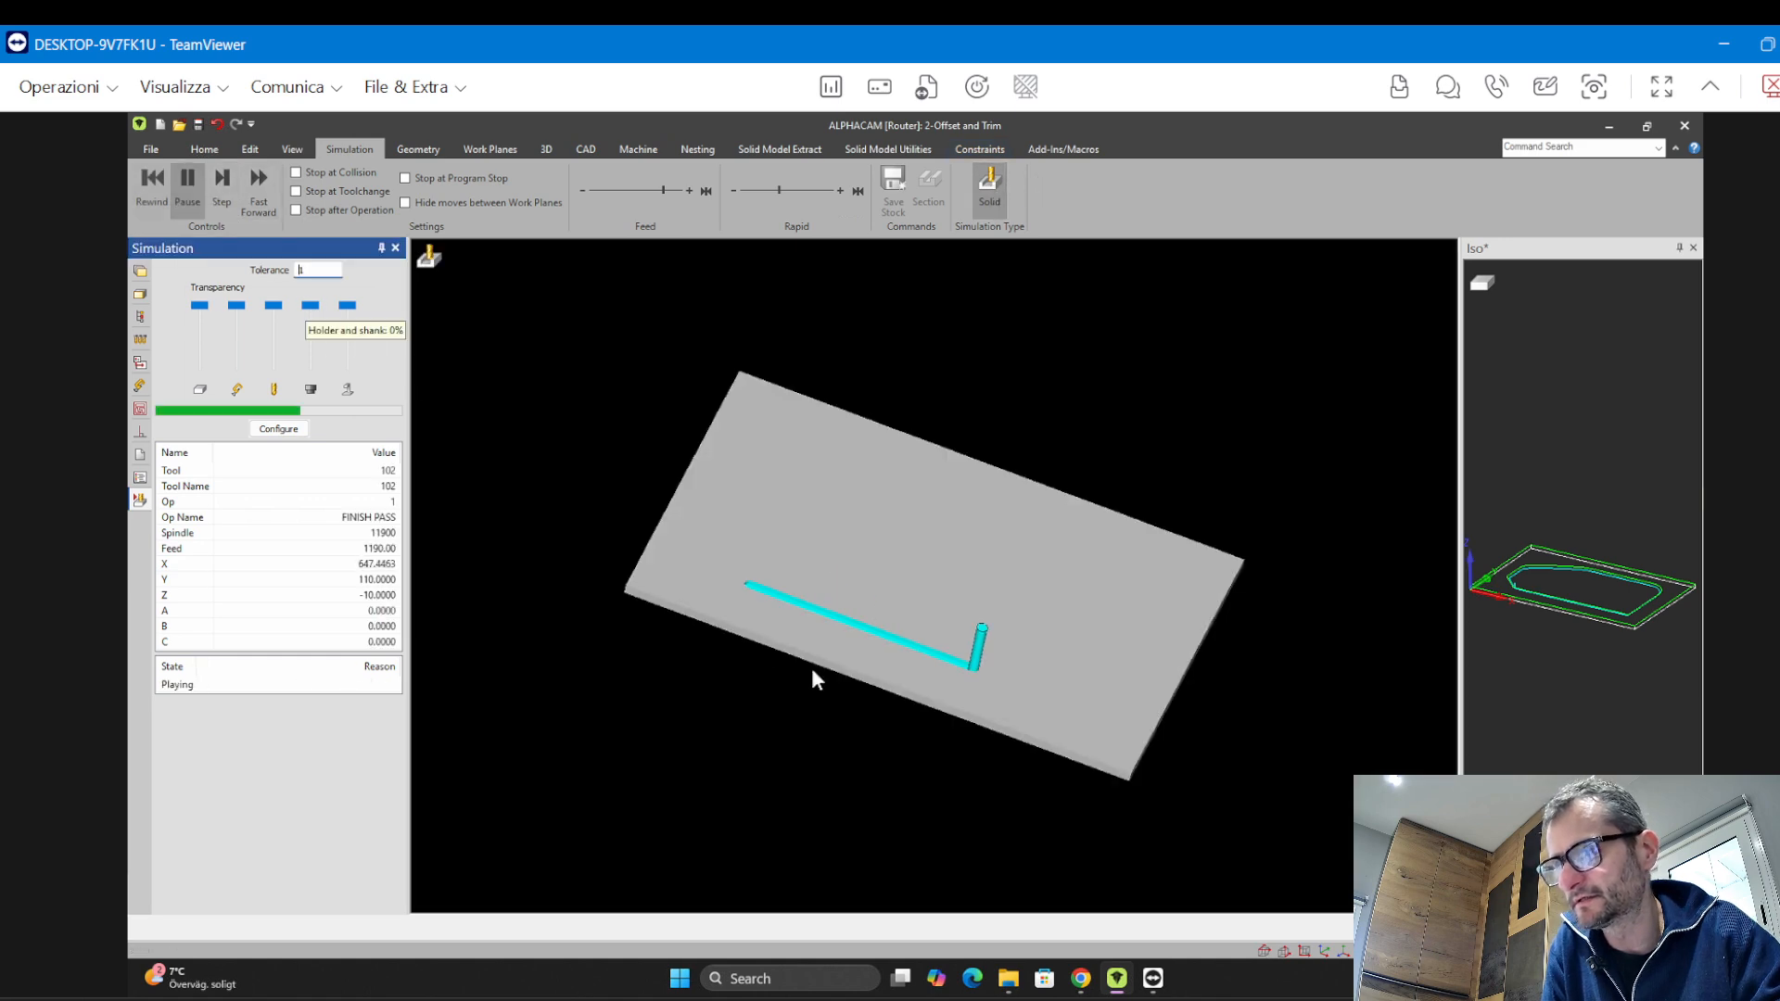
pyautogui.moveTo(687, 557); pyautogui.dragTo(791, 717, button='middle')
pyautogui.scroll(-4, 749, 562)
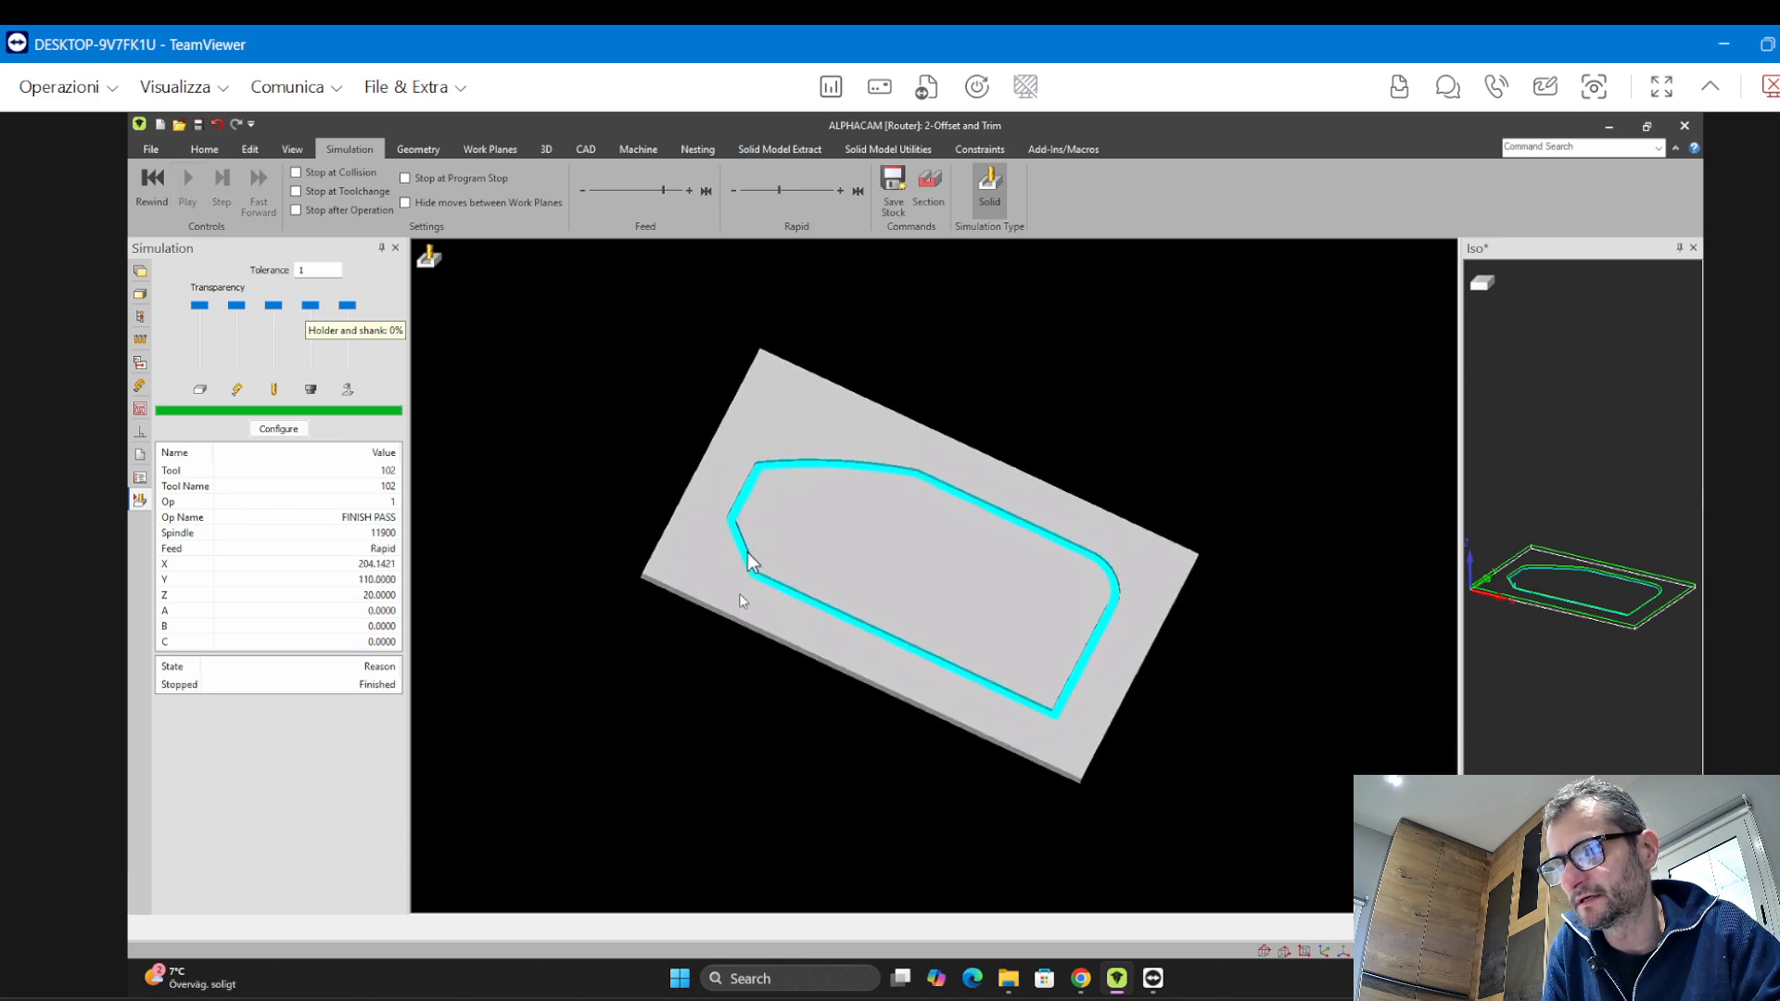
pyautogui.scroll(7, 765, 584)
pyautogui.scroll(5, 766, 588)
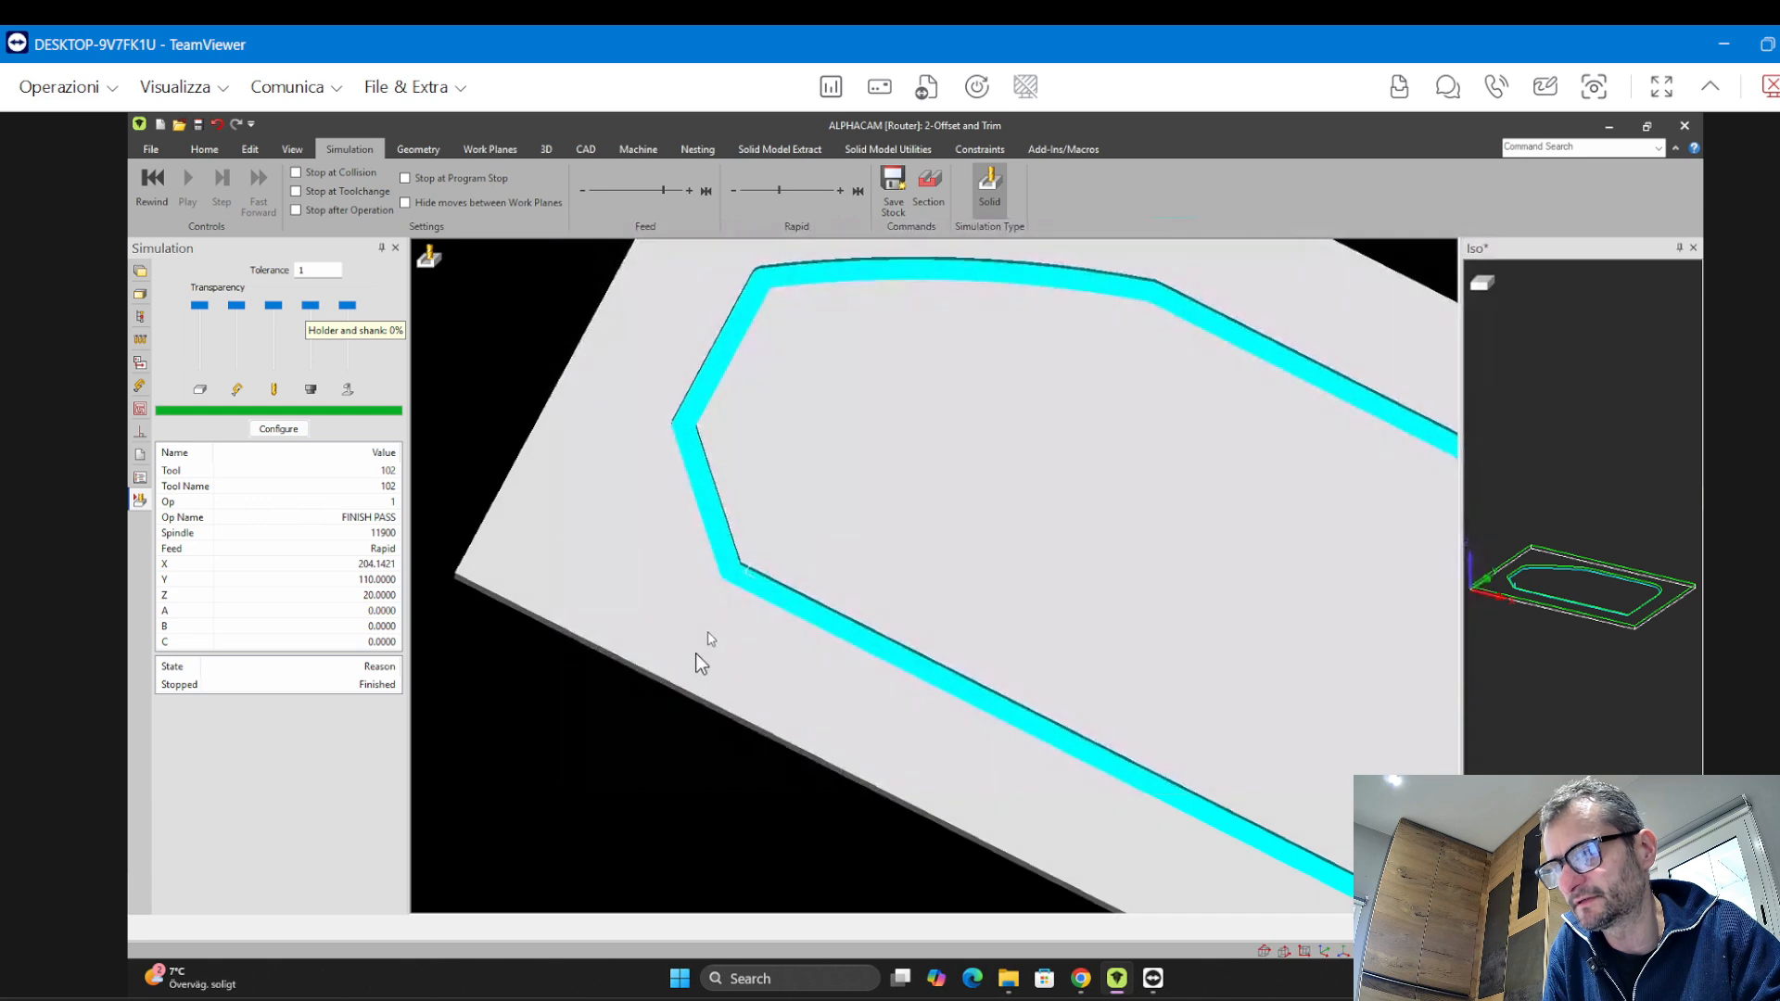
pyautogui.scroll(5, 714, 593)
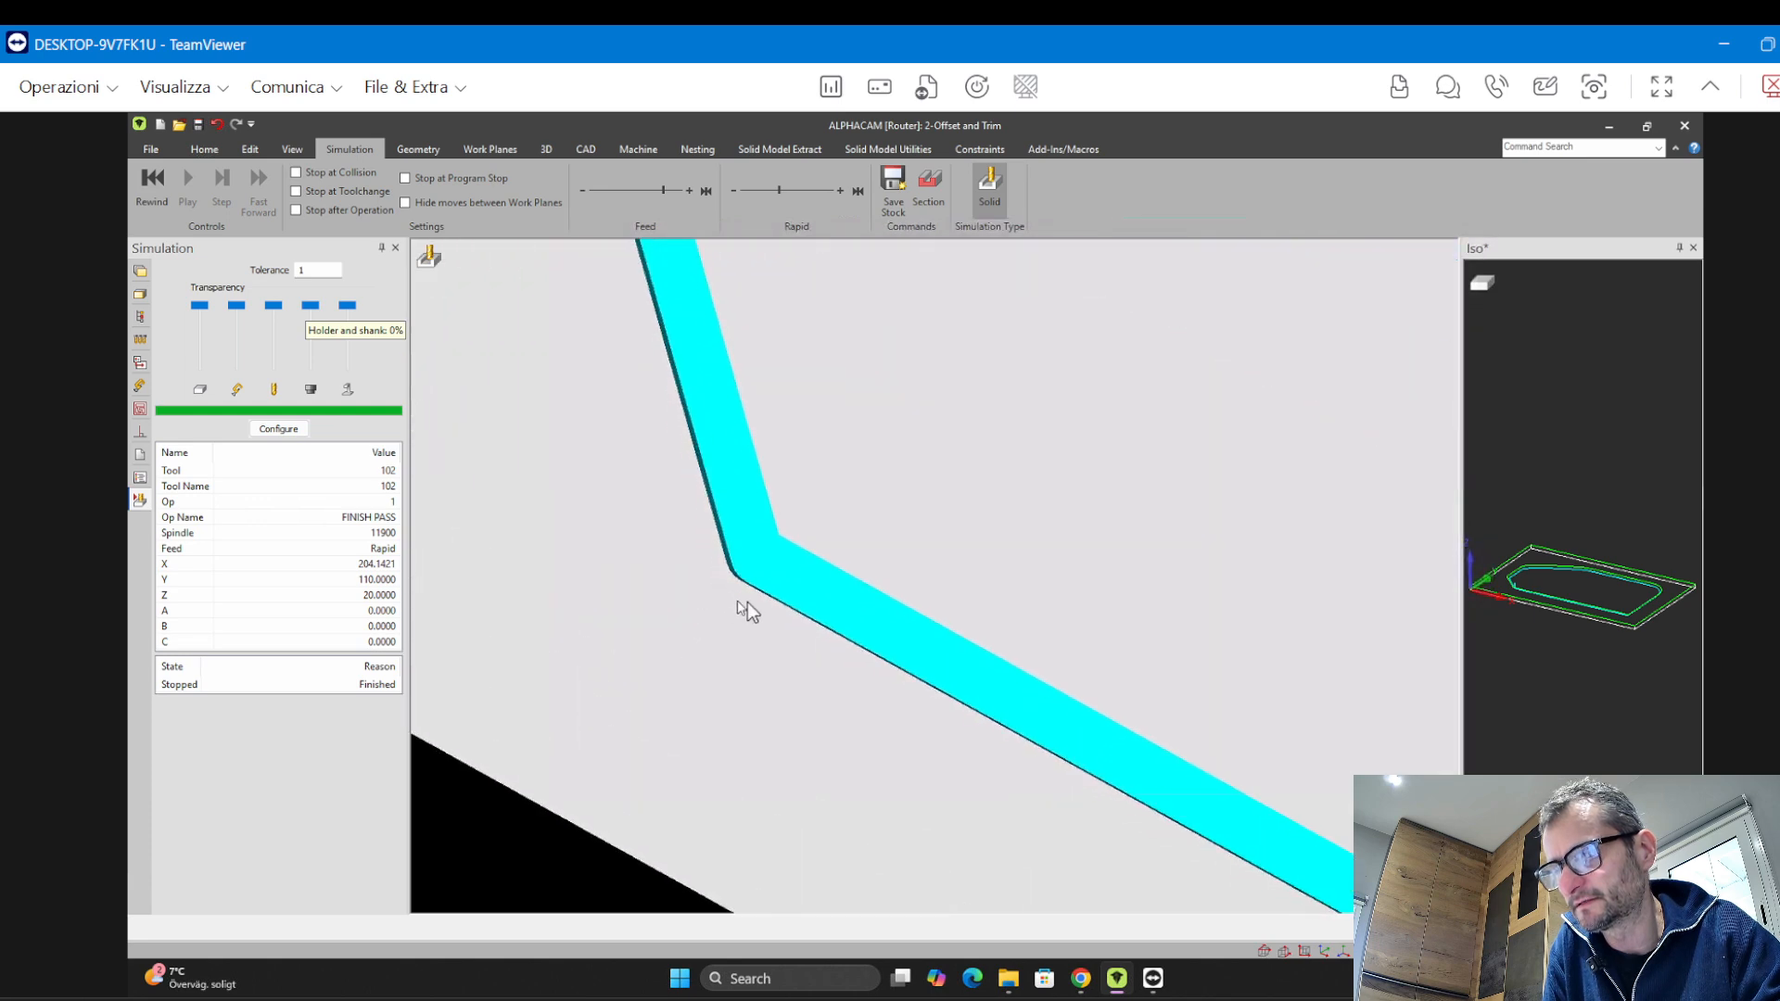
pyautogui.moveTo(753, 616)
pyautogui.mouseDown(button='middle')
pyautogui.moveTo(805, 647)
pyautogui.moveTo(675, 599)
pyautogui.moveTo(788, 610)
pyautogui.moveTo(798, 586)
pyautogui.moveTo(724, 496)
pyautogui.moveTo(811, 464)
pyautogui.moveTo(806, 424)
pyautogui.mouseUp(button='middle')
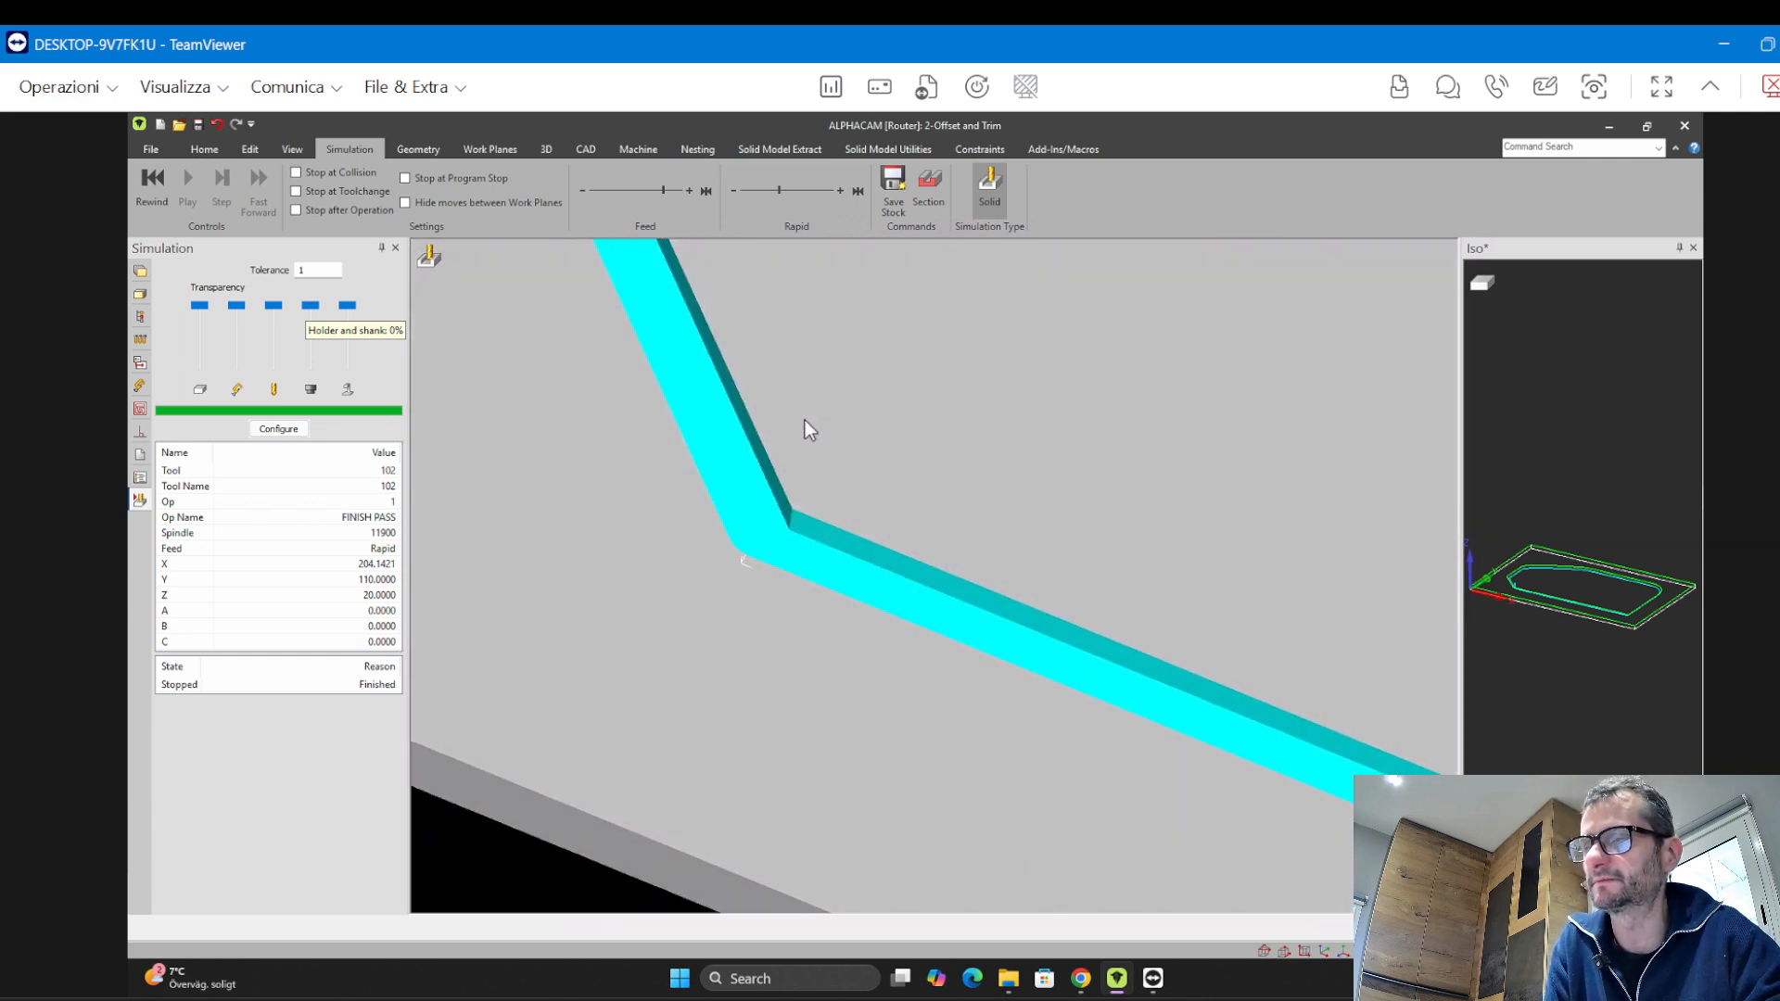
pyautogui.scroll(-6, 808, 506)
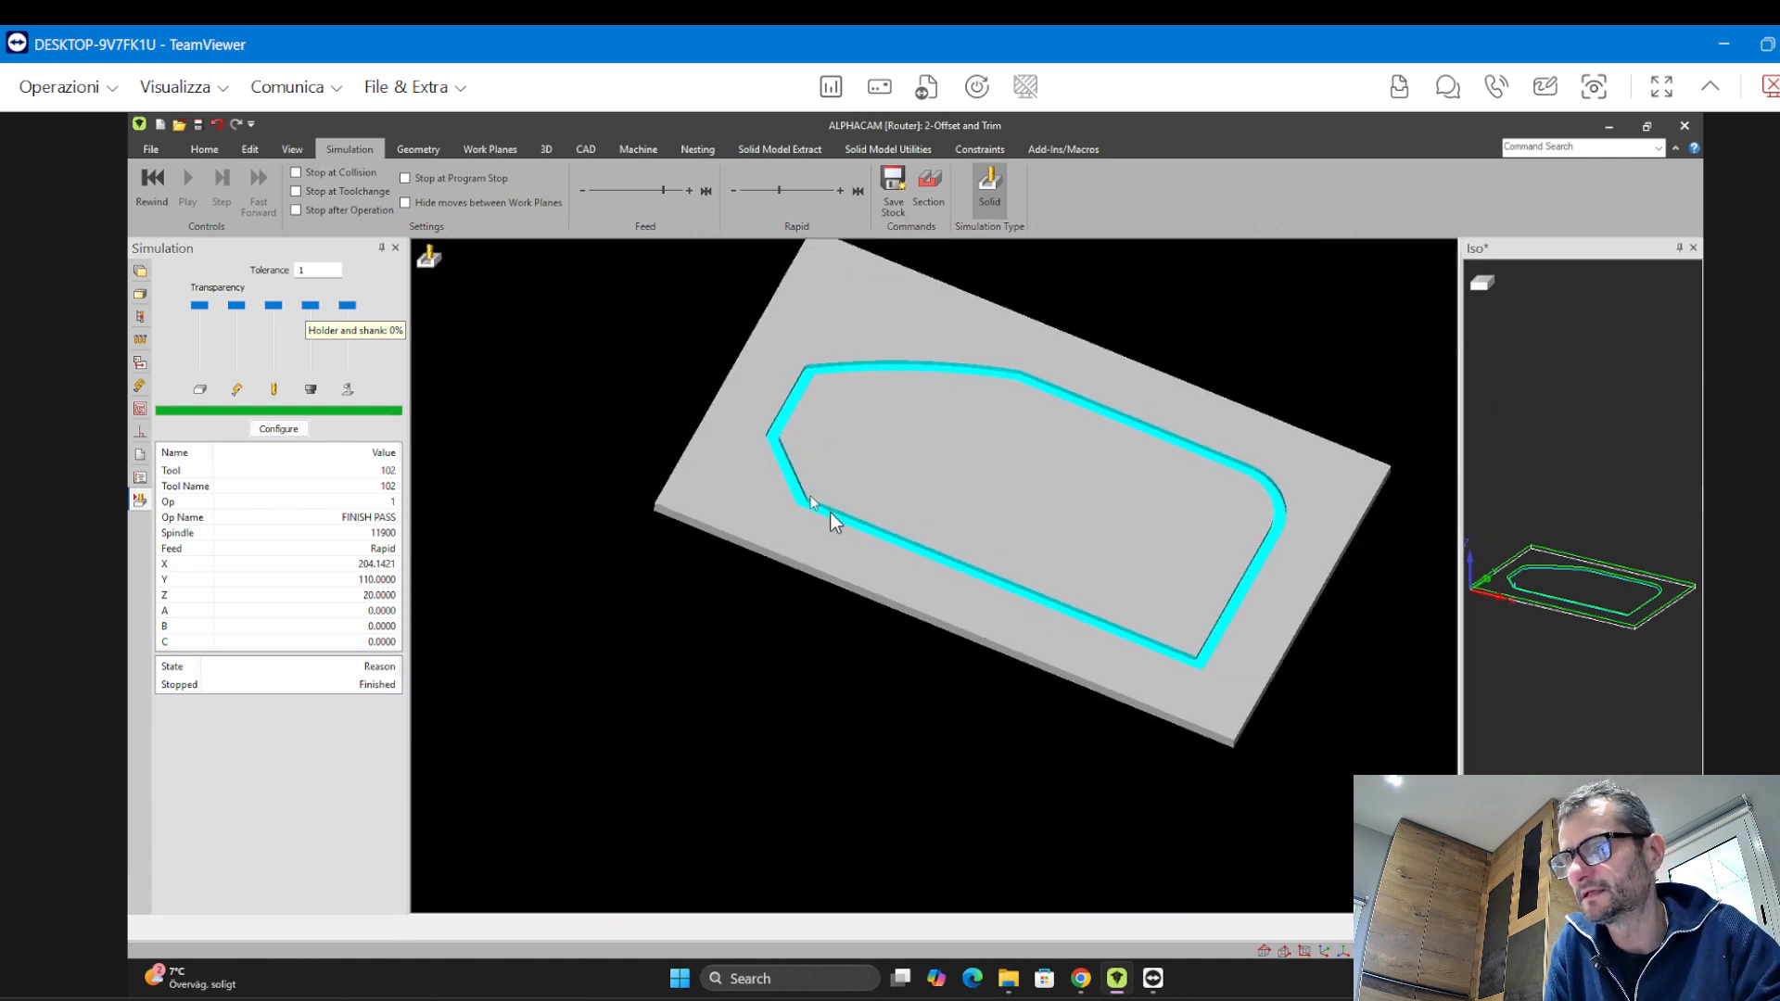
# Output the NC program to a file named 2-Offset and Trim with the TPA_Tecnoteam post processor and Offset Z 0
pyautogui.click(150, 150)
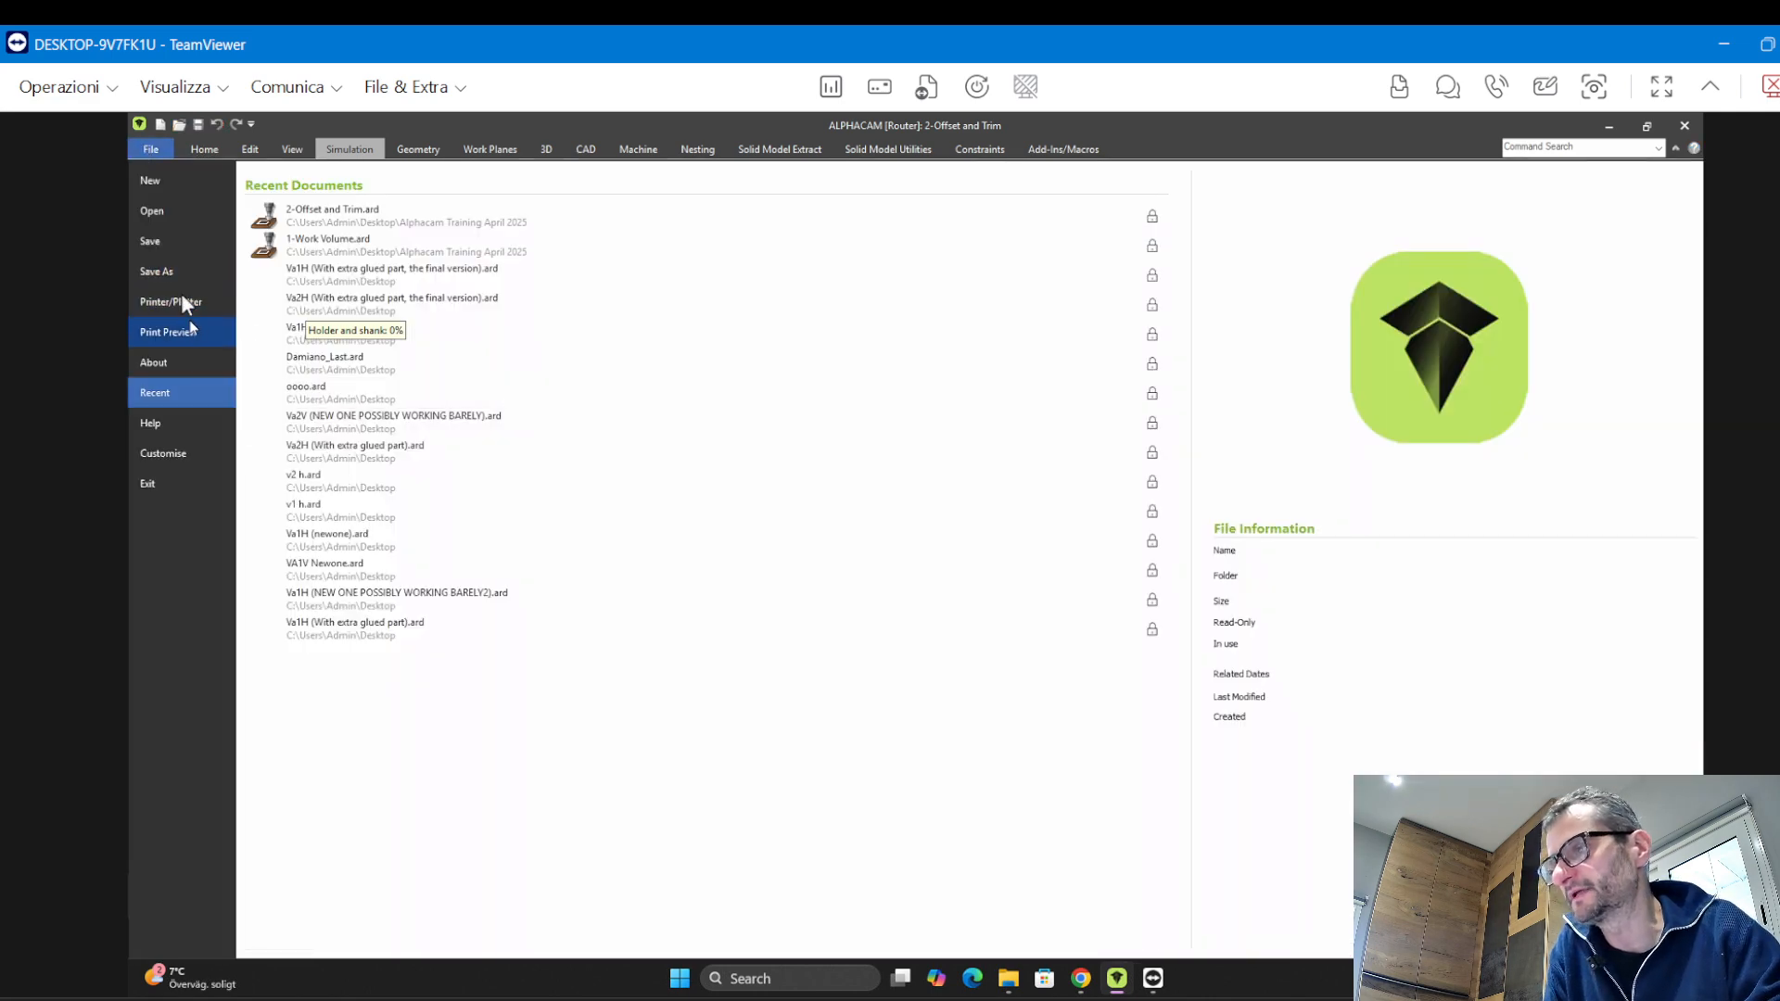
pyautogui.click(212, 145)
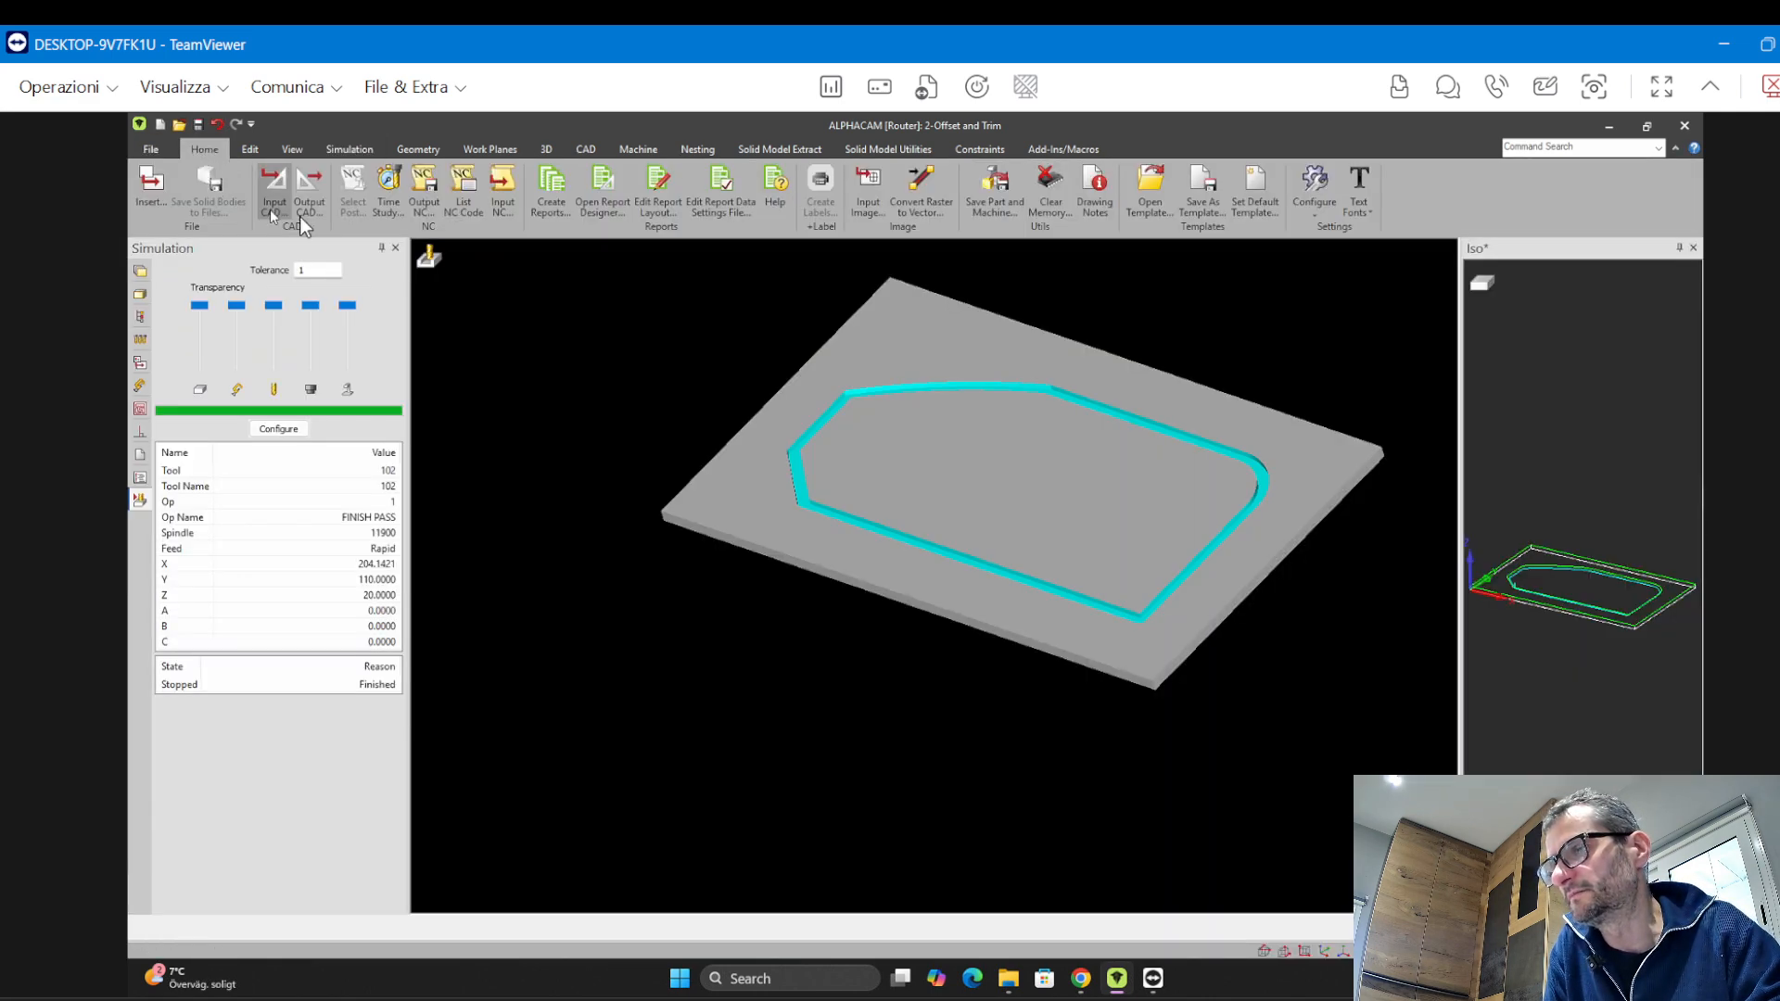
pyautogui.click(431, 206)
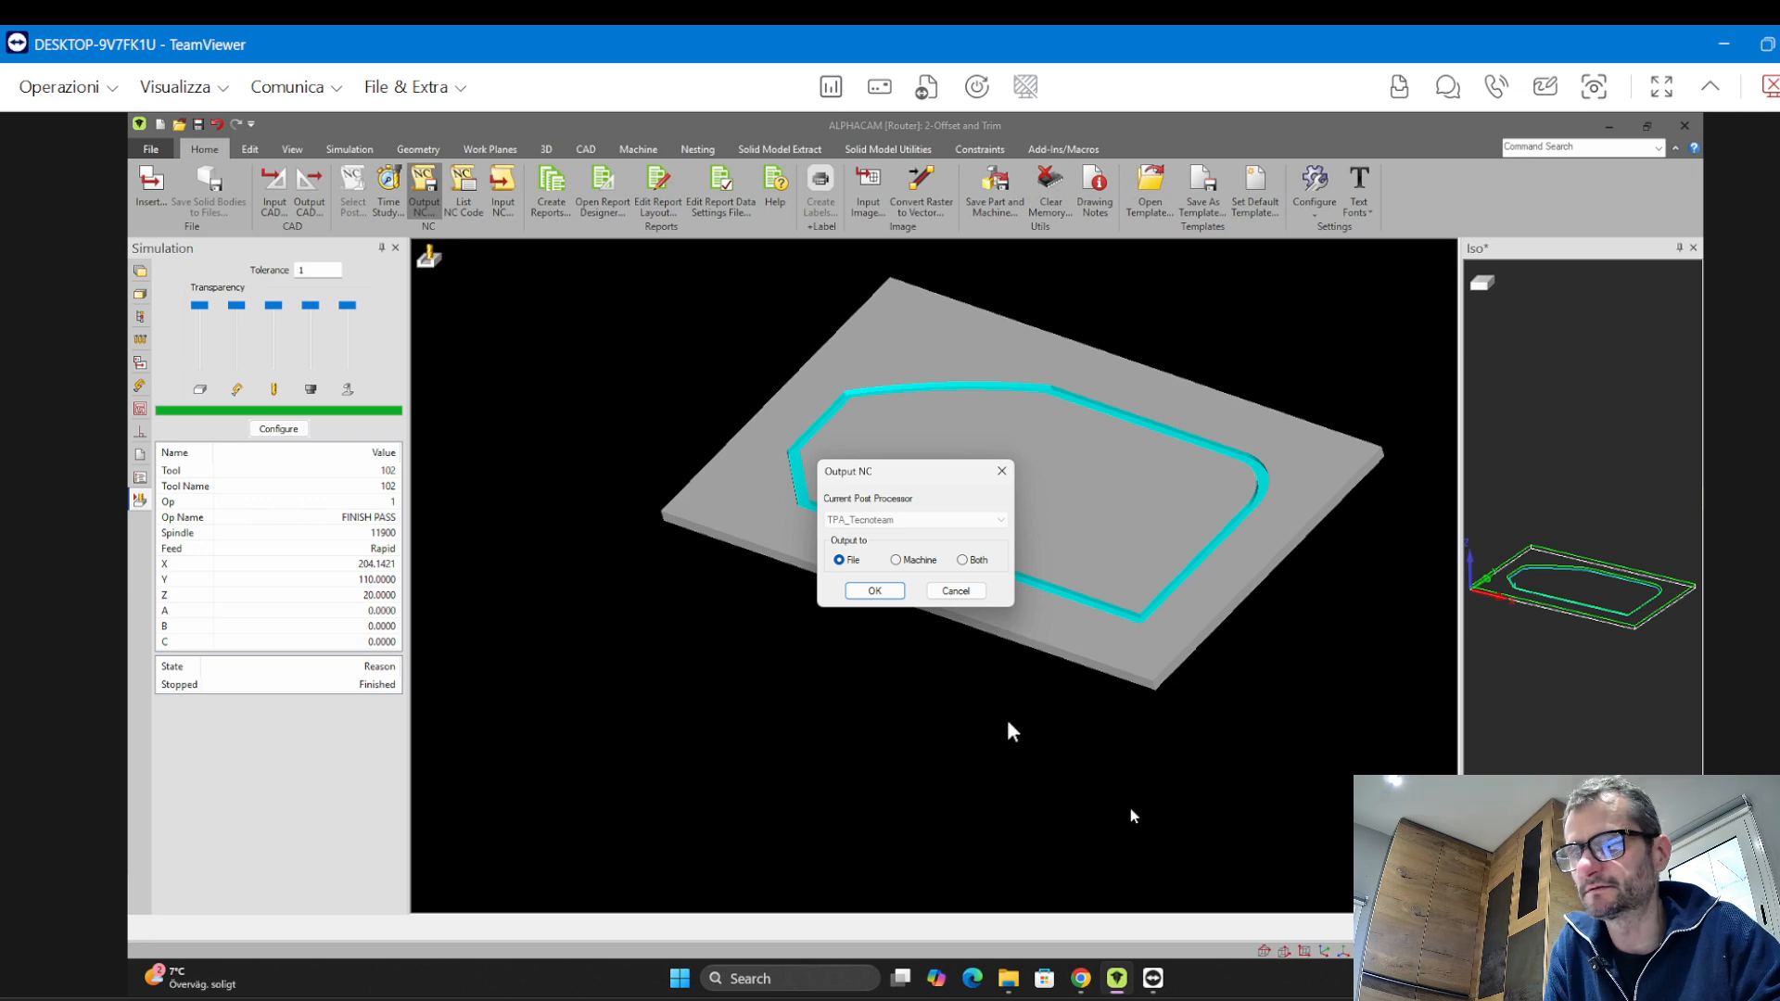
pyautogui.click(860, 593)
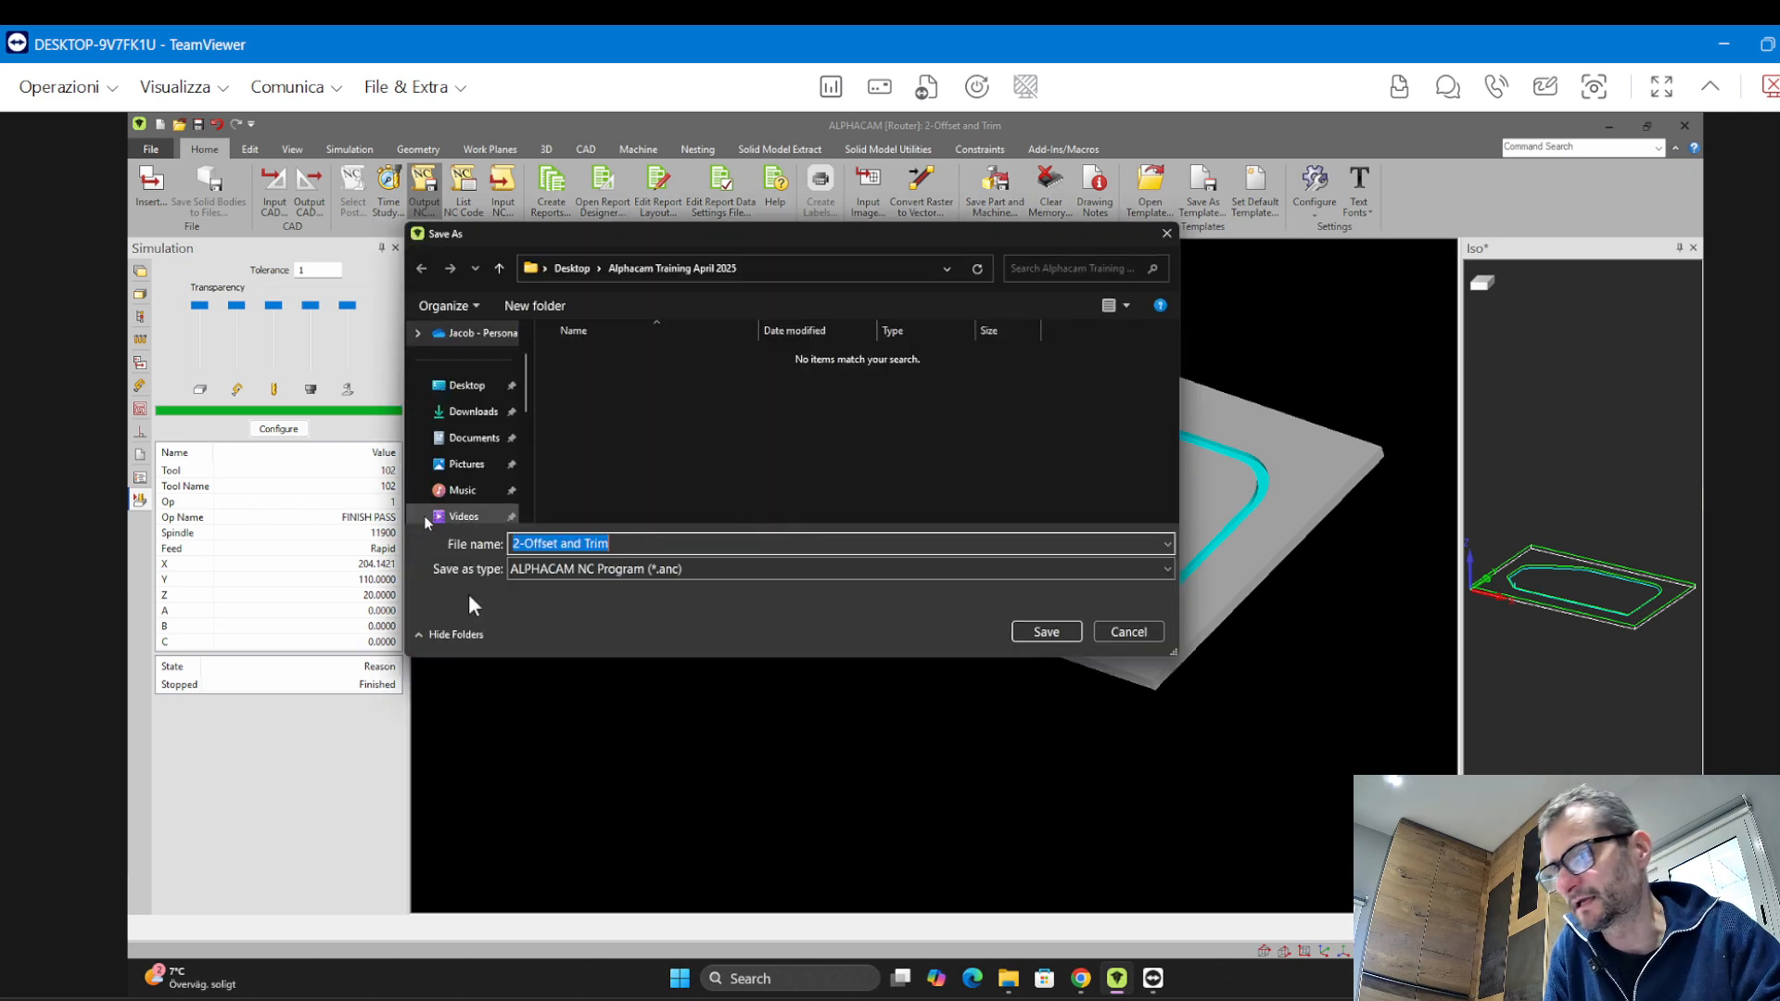
pyautogui.click(1038, 630)
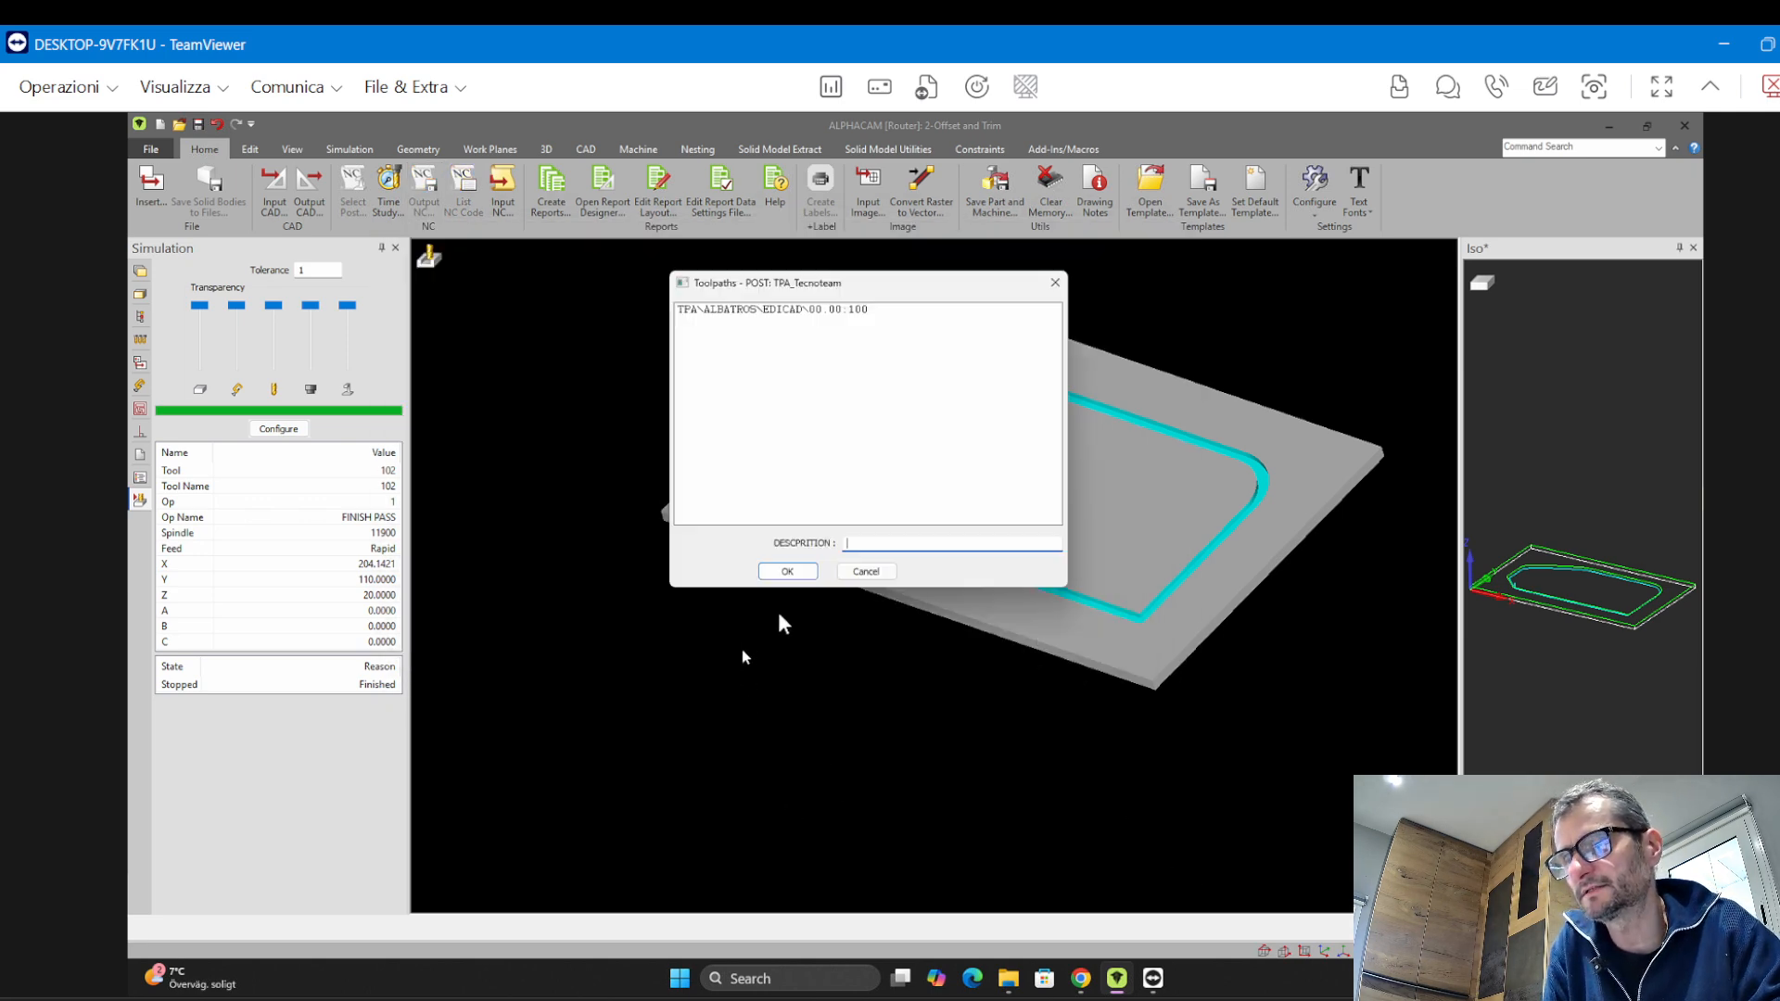
pyautogui.click(787, 573)
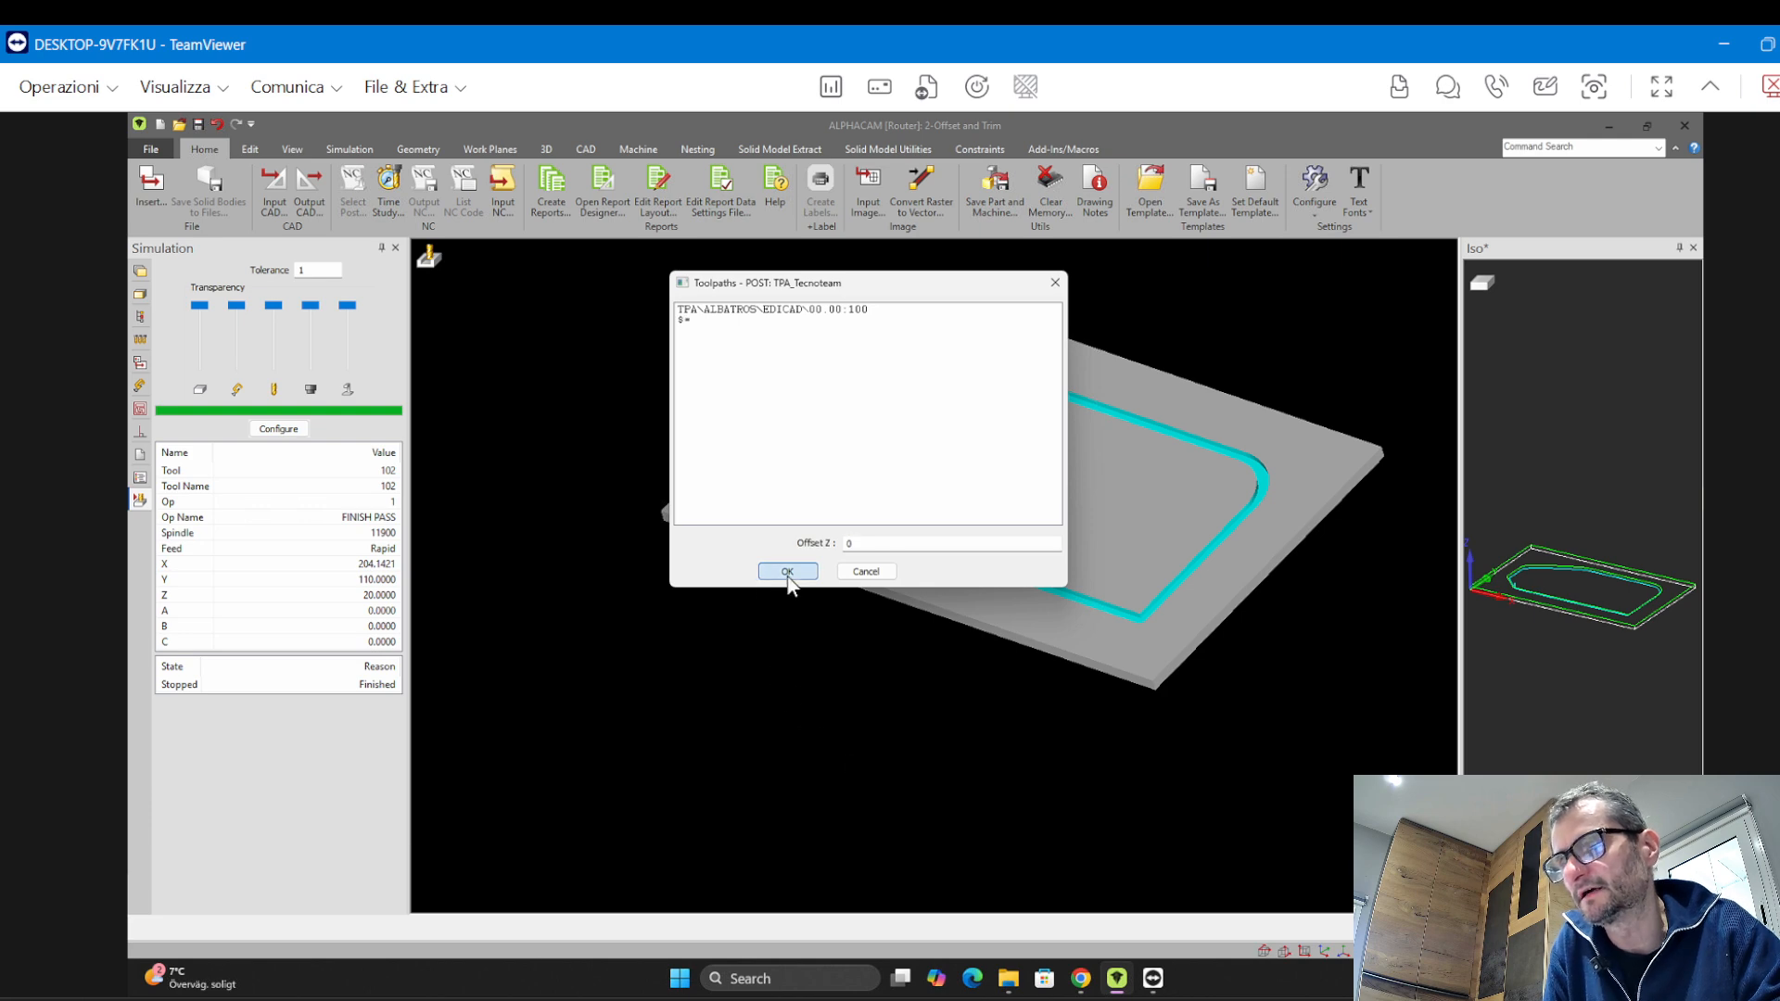
pyautogui.click(788, 572)
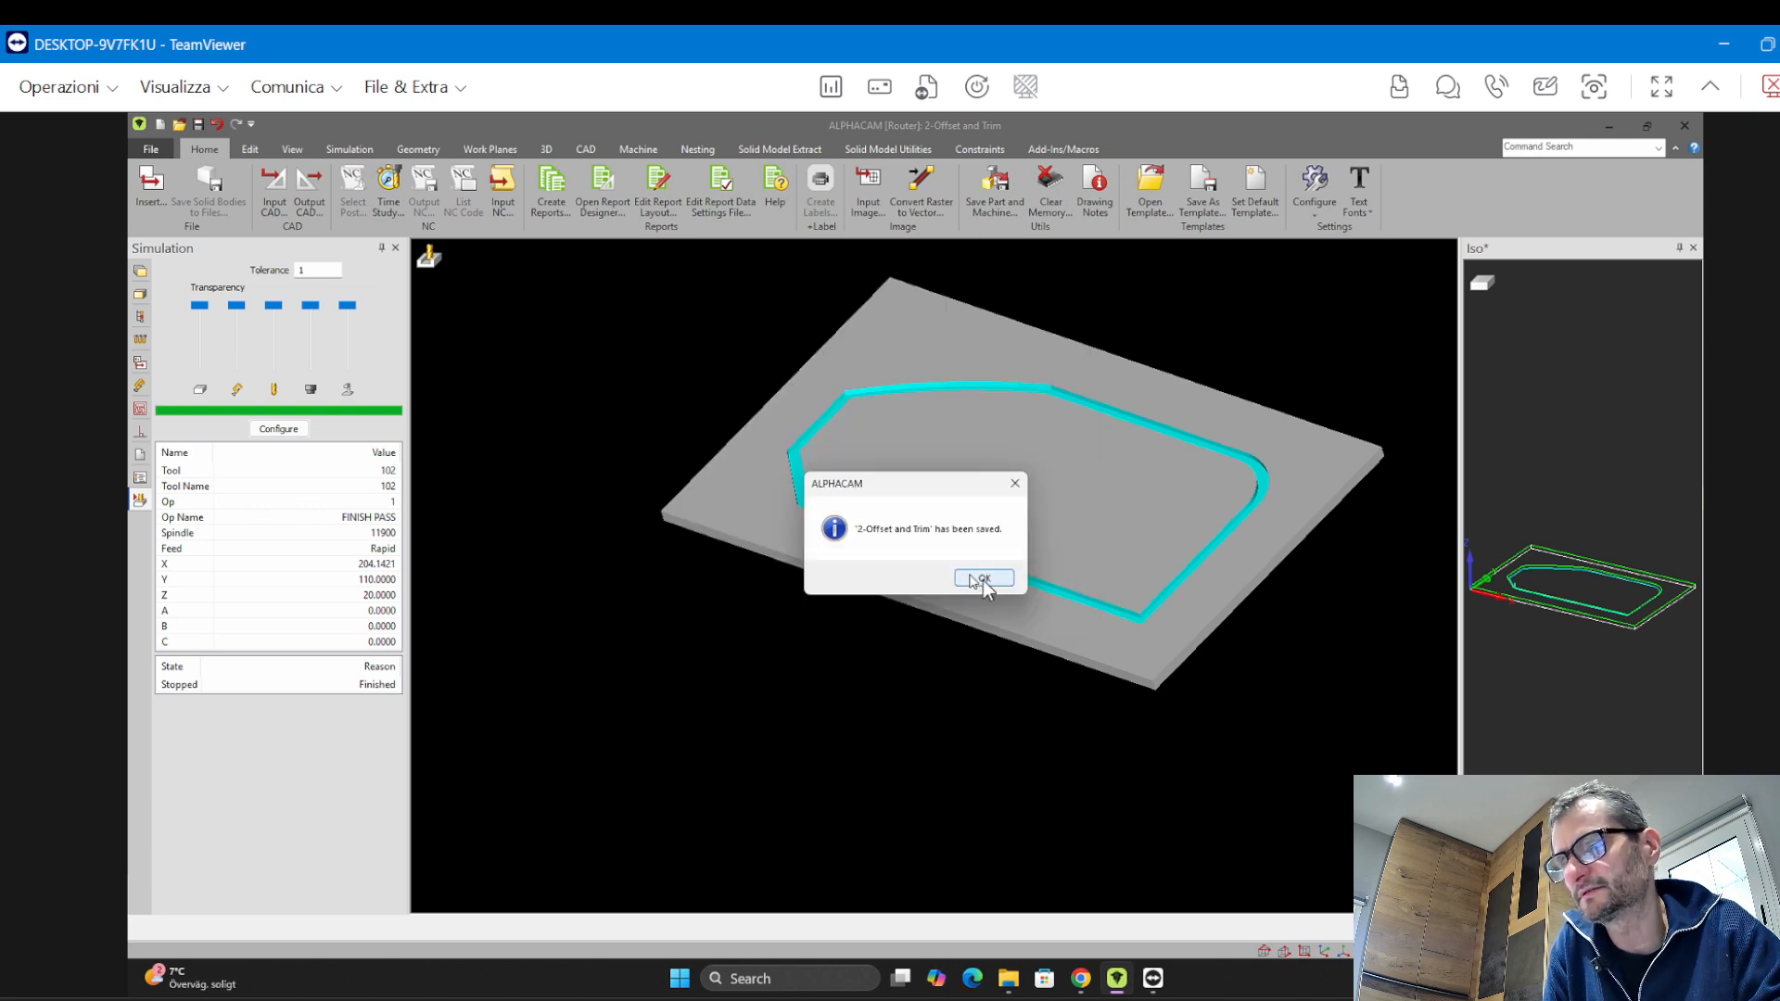
pyautogui.click(975, 580)
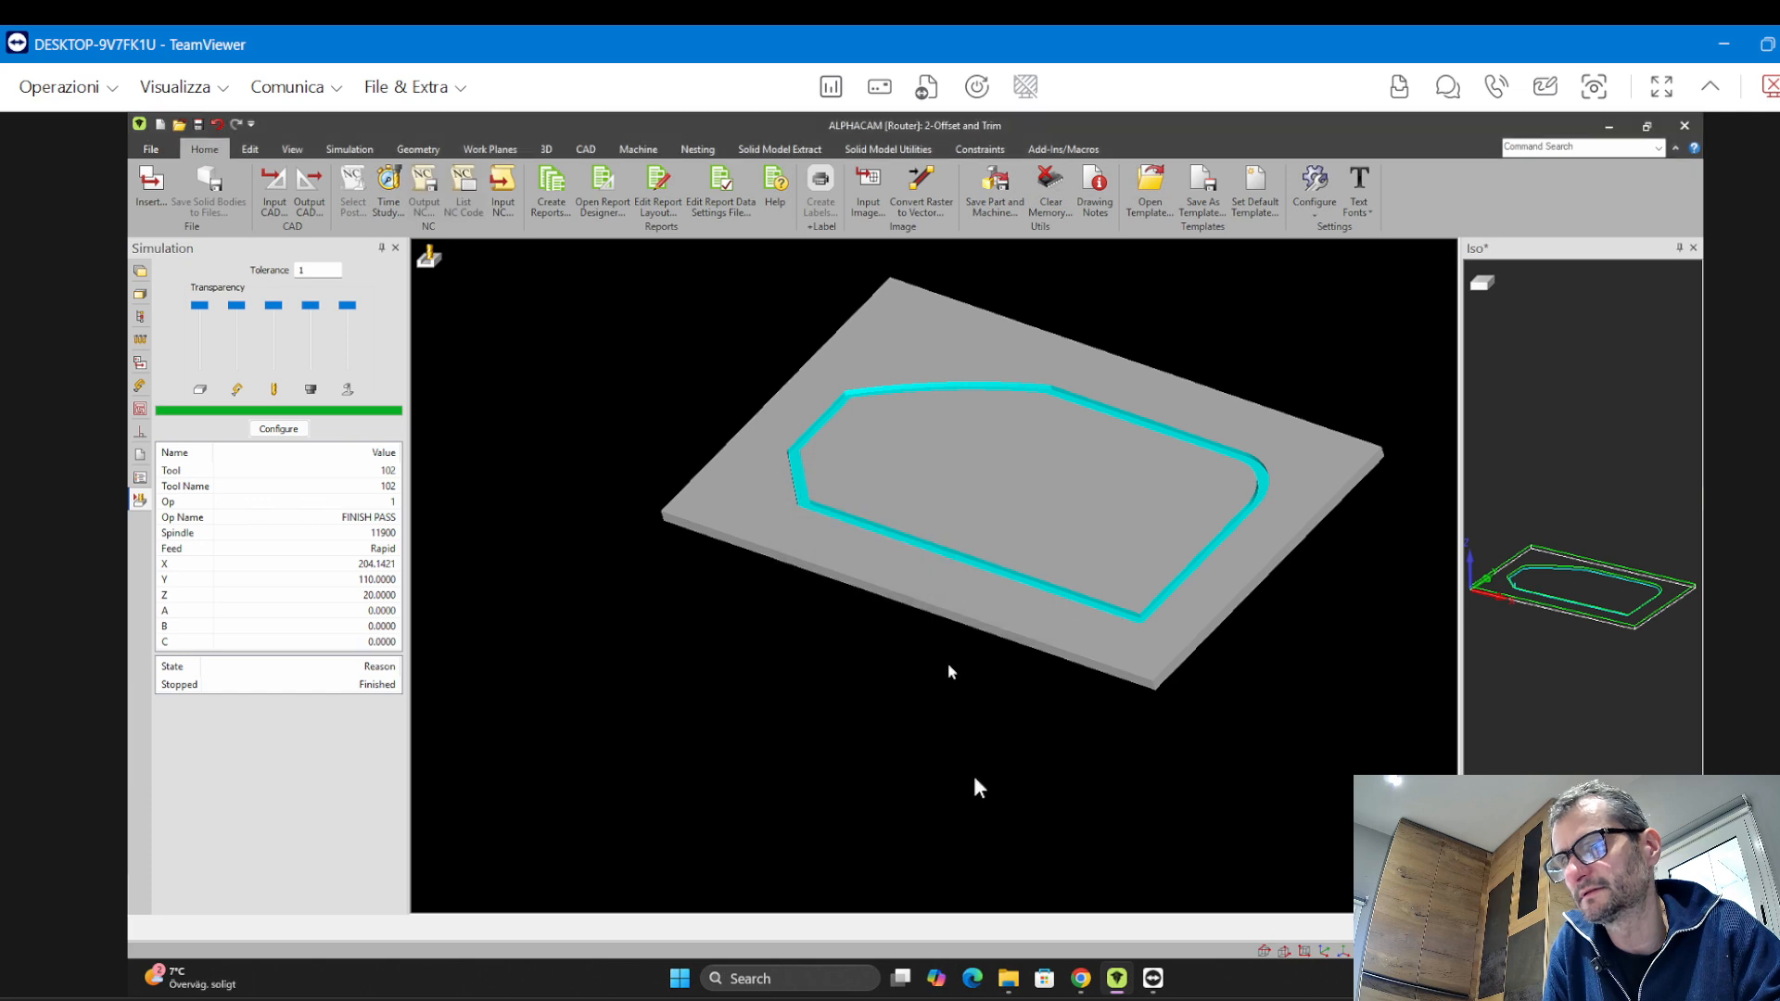
# Minimize the program and open the generated 2-Offset and Trim NC file from the training folder
pyautogui.click(1610, 125)
pyautogui.doubleClick(612, 435)
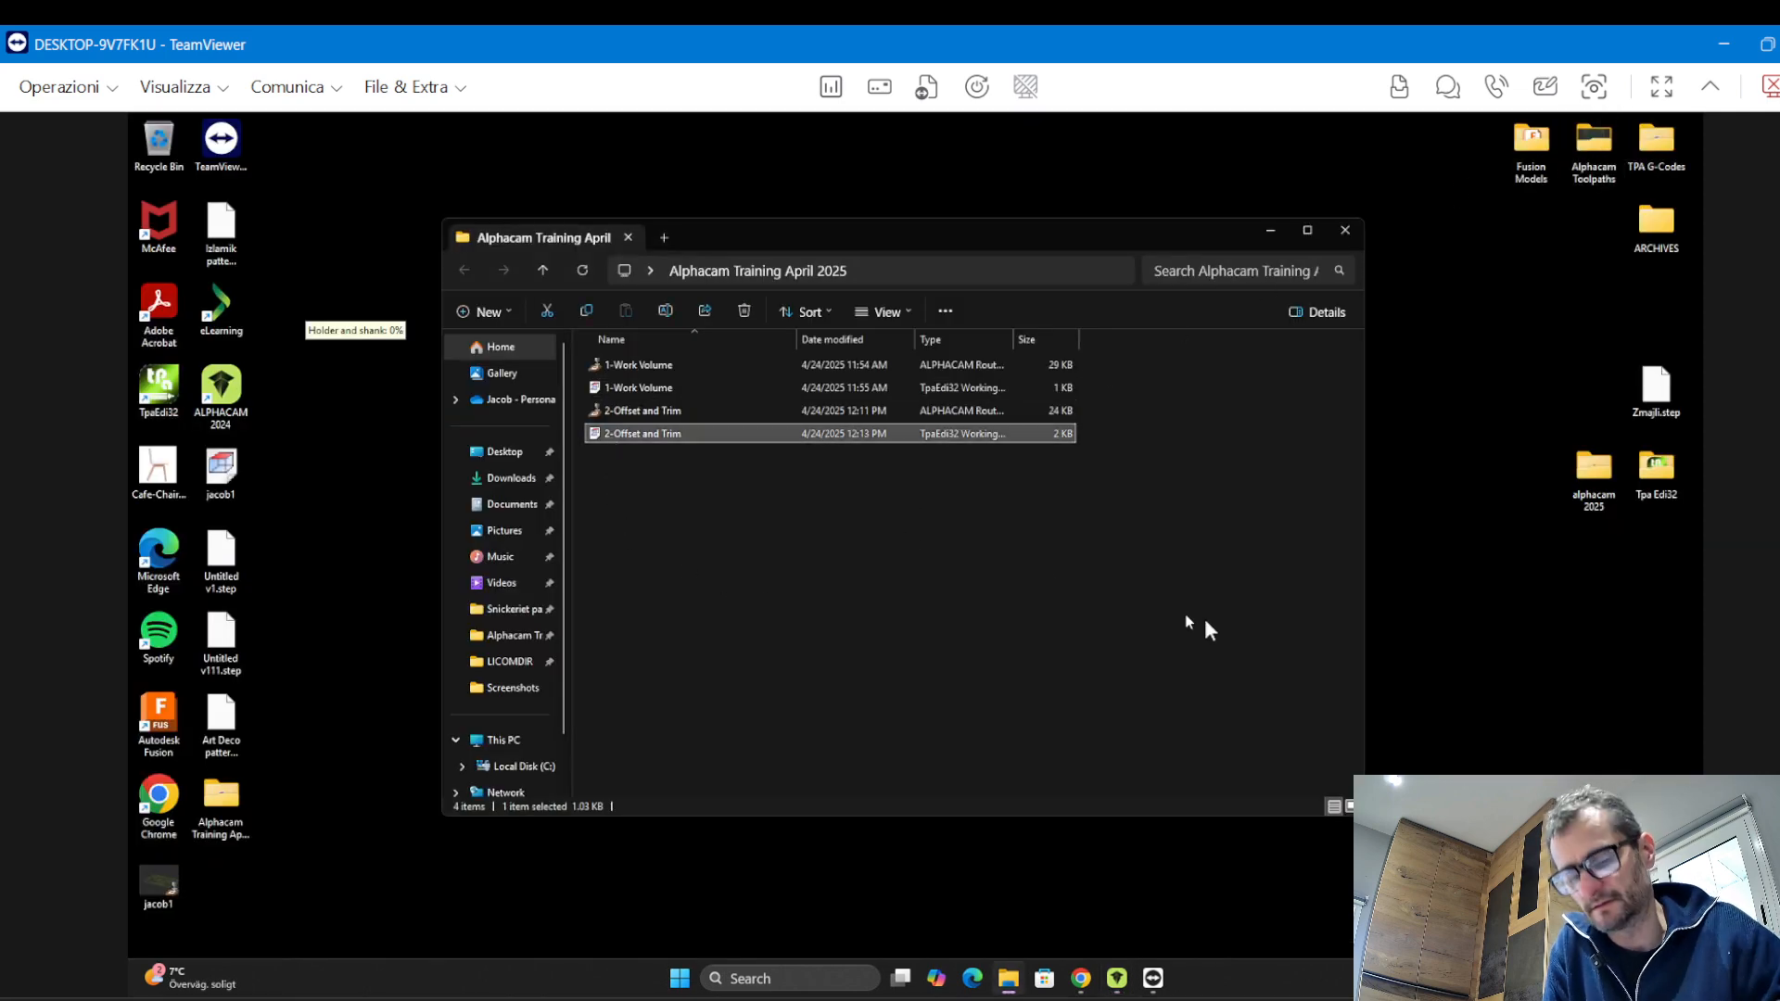
pyautogui.press('Return')
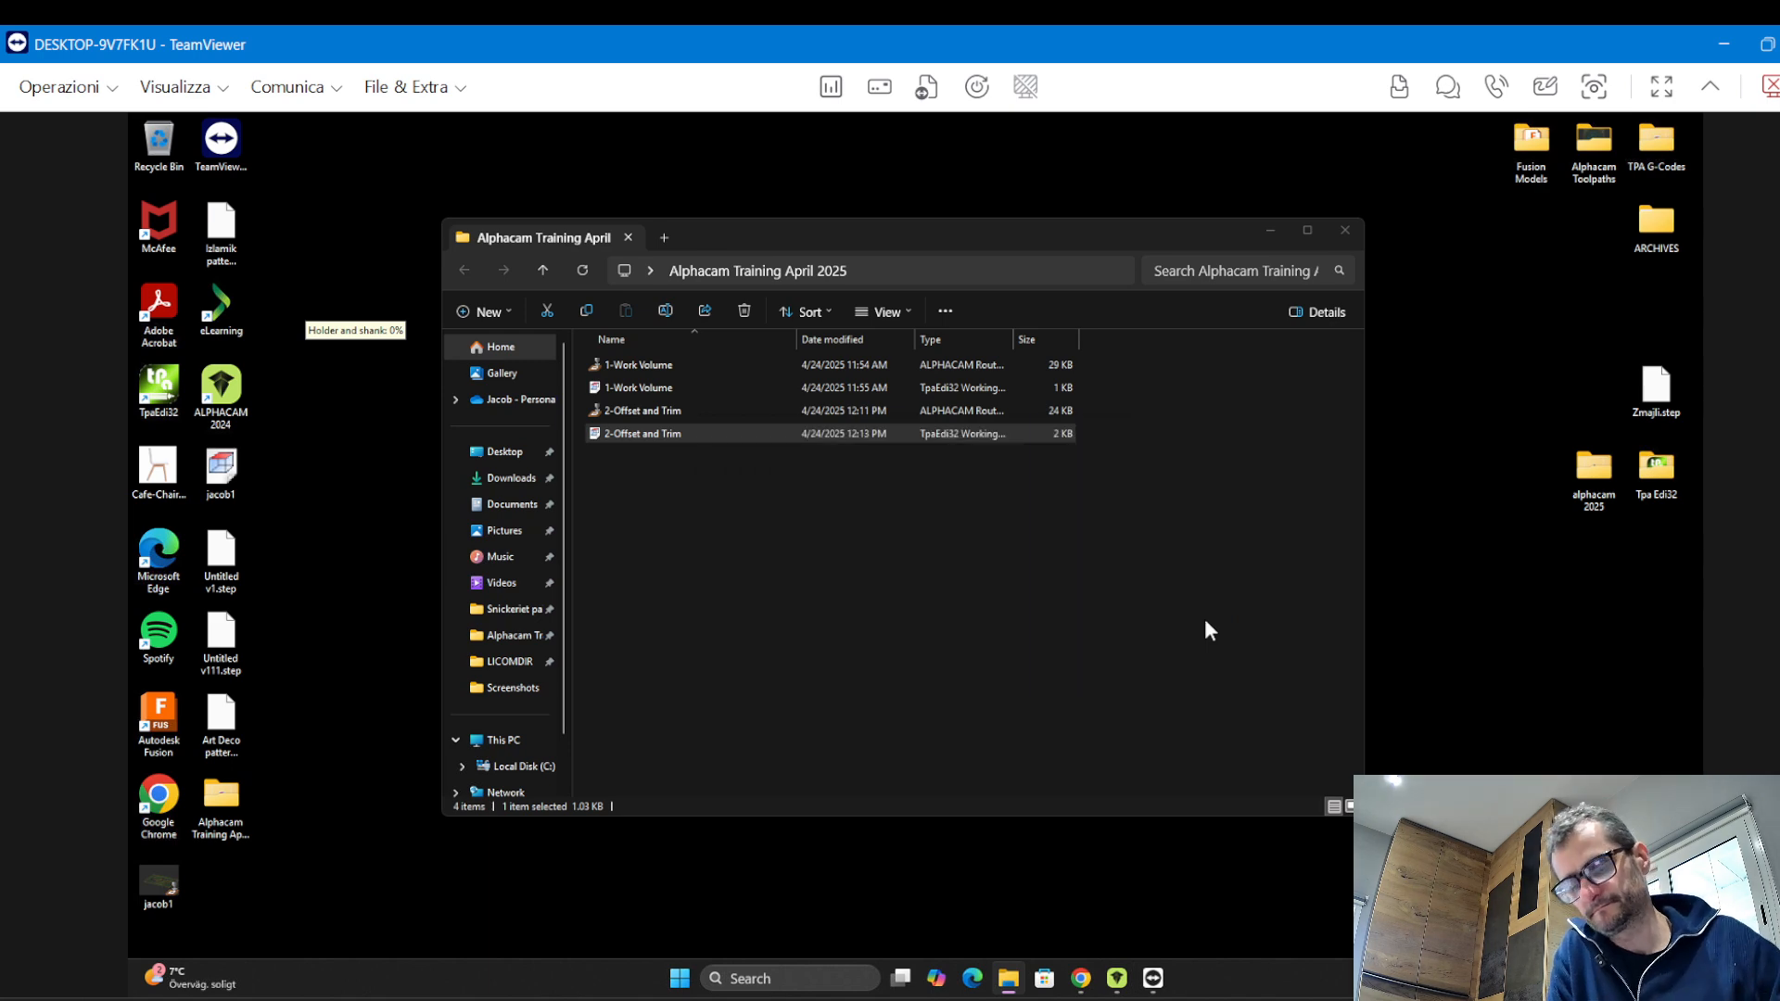